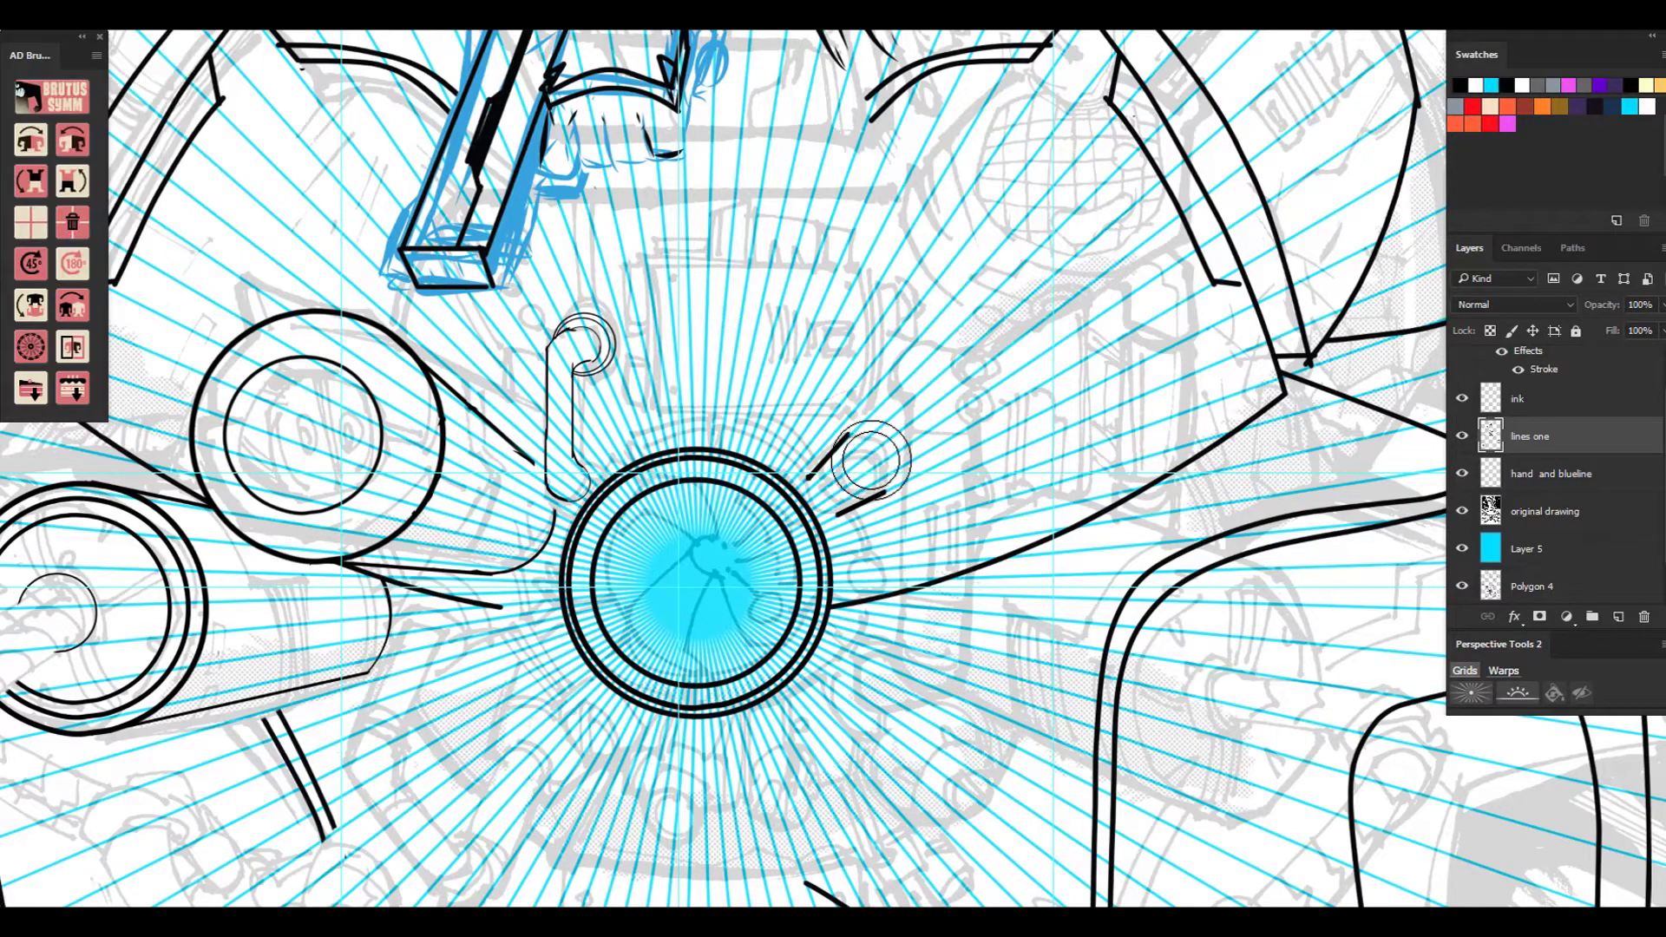
Ink the small ring and its rounded stem beside the central lens, and the sides of the vertical pipe opposite.
left_click(864, 466)
left_click_drag(808, 477, 836, 516)
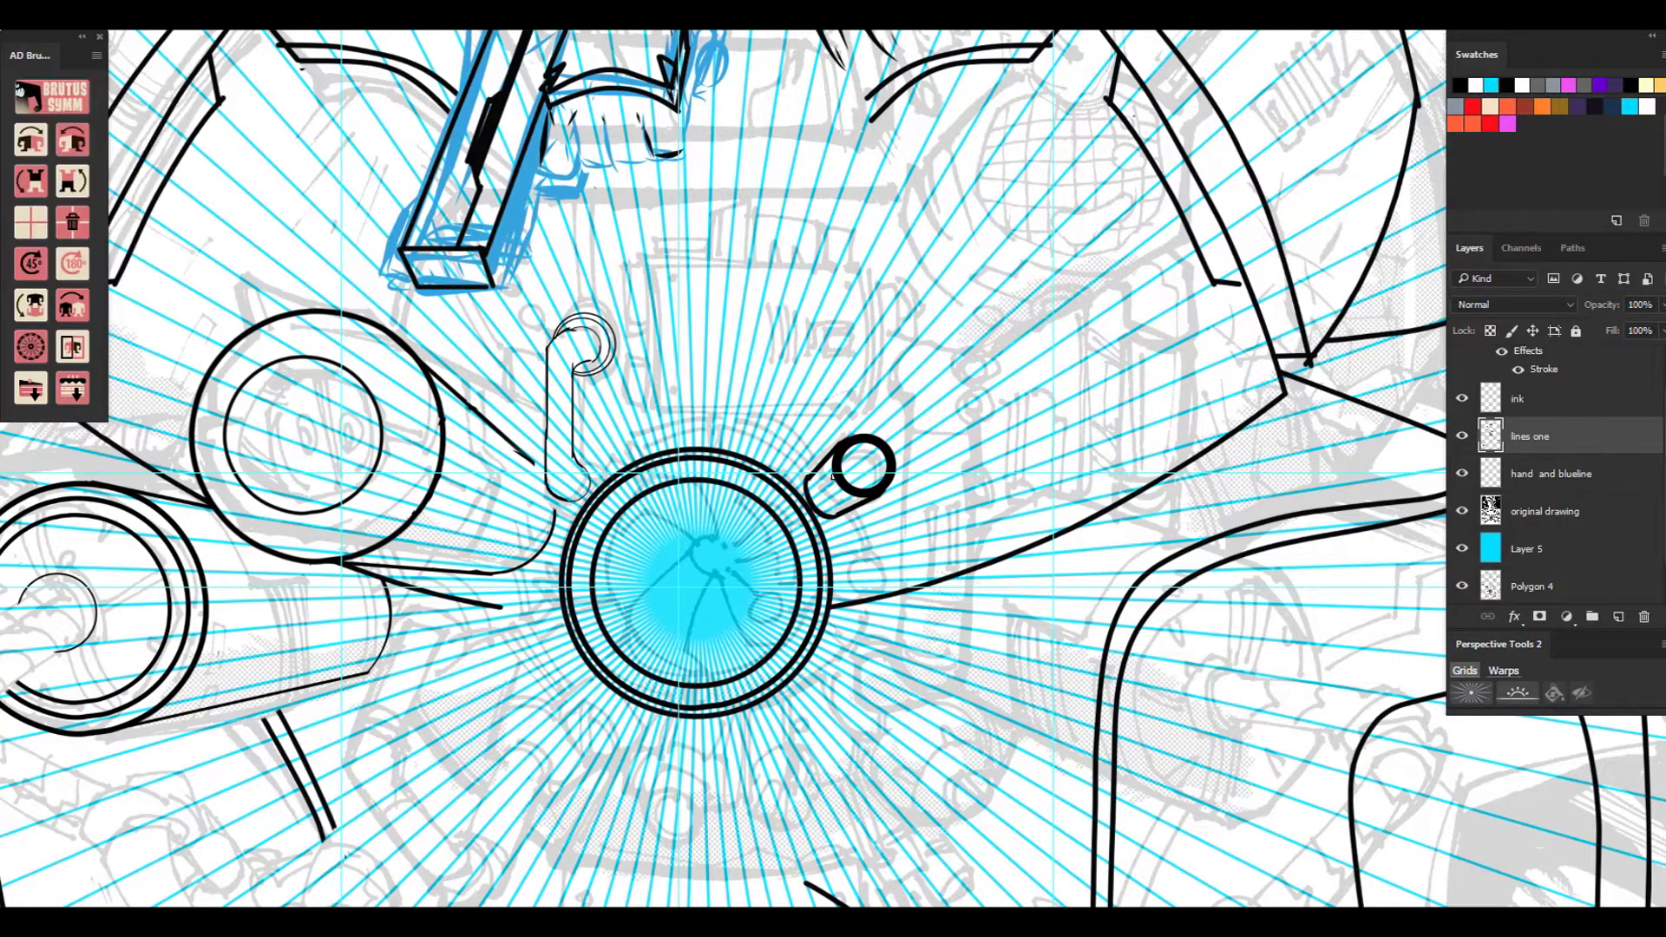
left_click_drag(572, 371, 573, 462)
mouse_move(546, 349)
left_mouse_down()
mouse_move(544, 477)
mouse_move(560, 501)
left_mouse_up()
left_click_drag(547, 476, 560, 498)
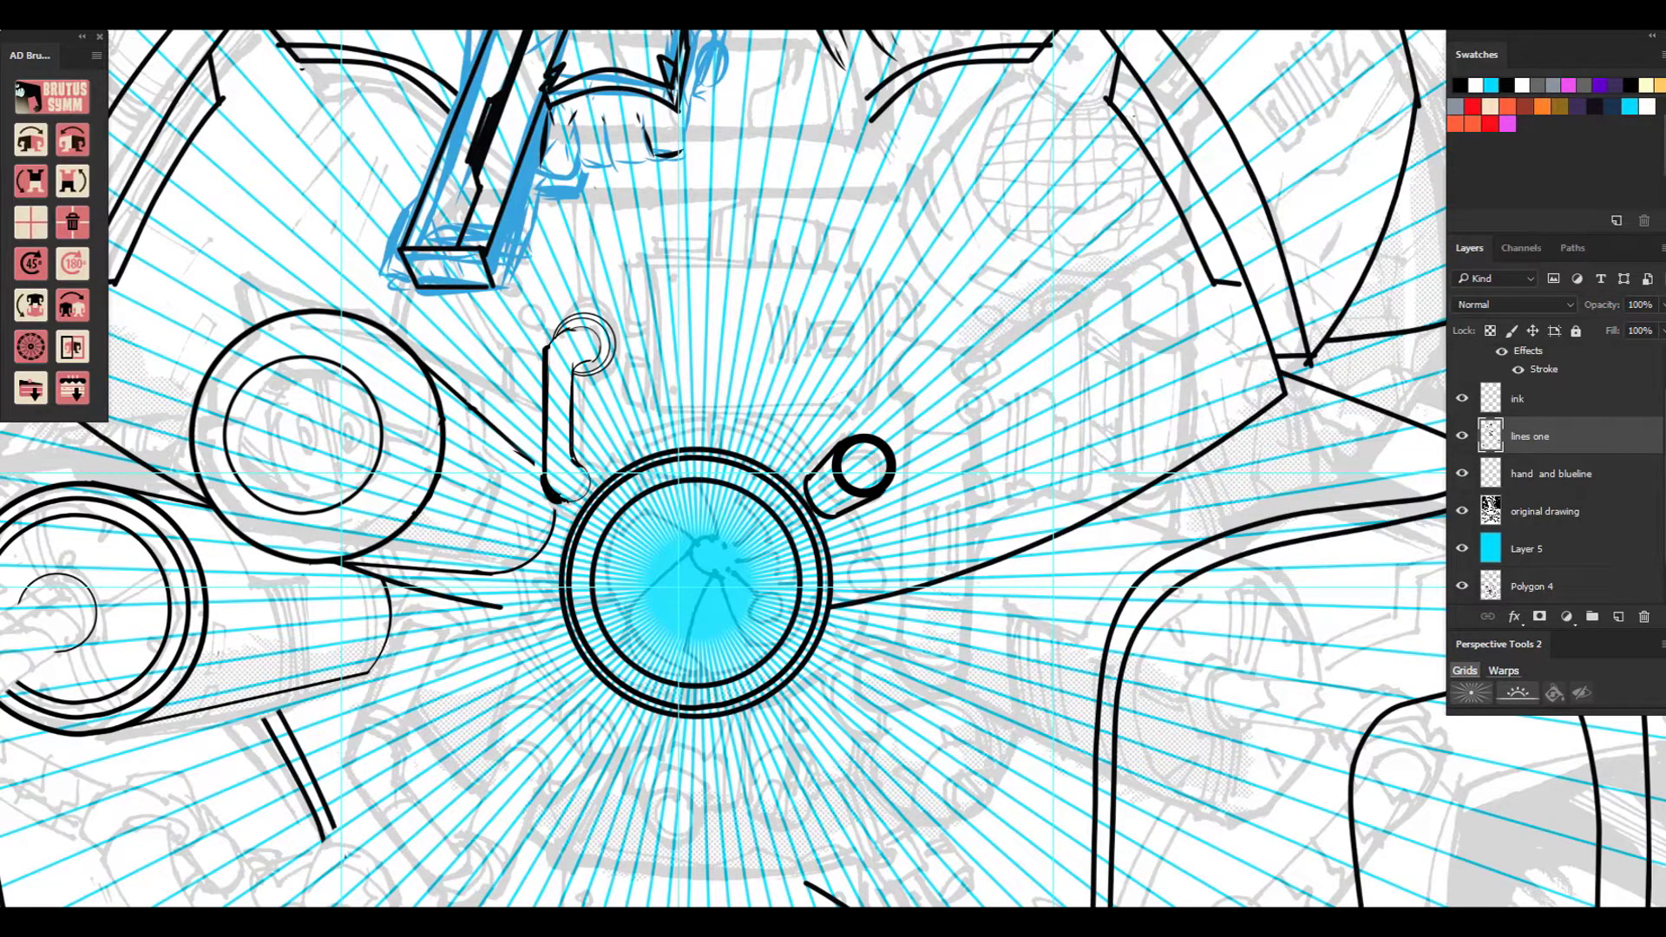
Paste the aperture shape, centre it inside the lens rings, and set its layer's blend mode to Multiply.
key("ctrl+v")
key("ctrl+0")
key("v")
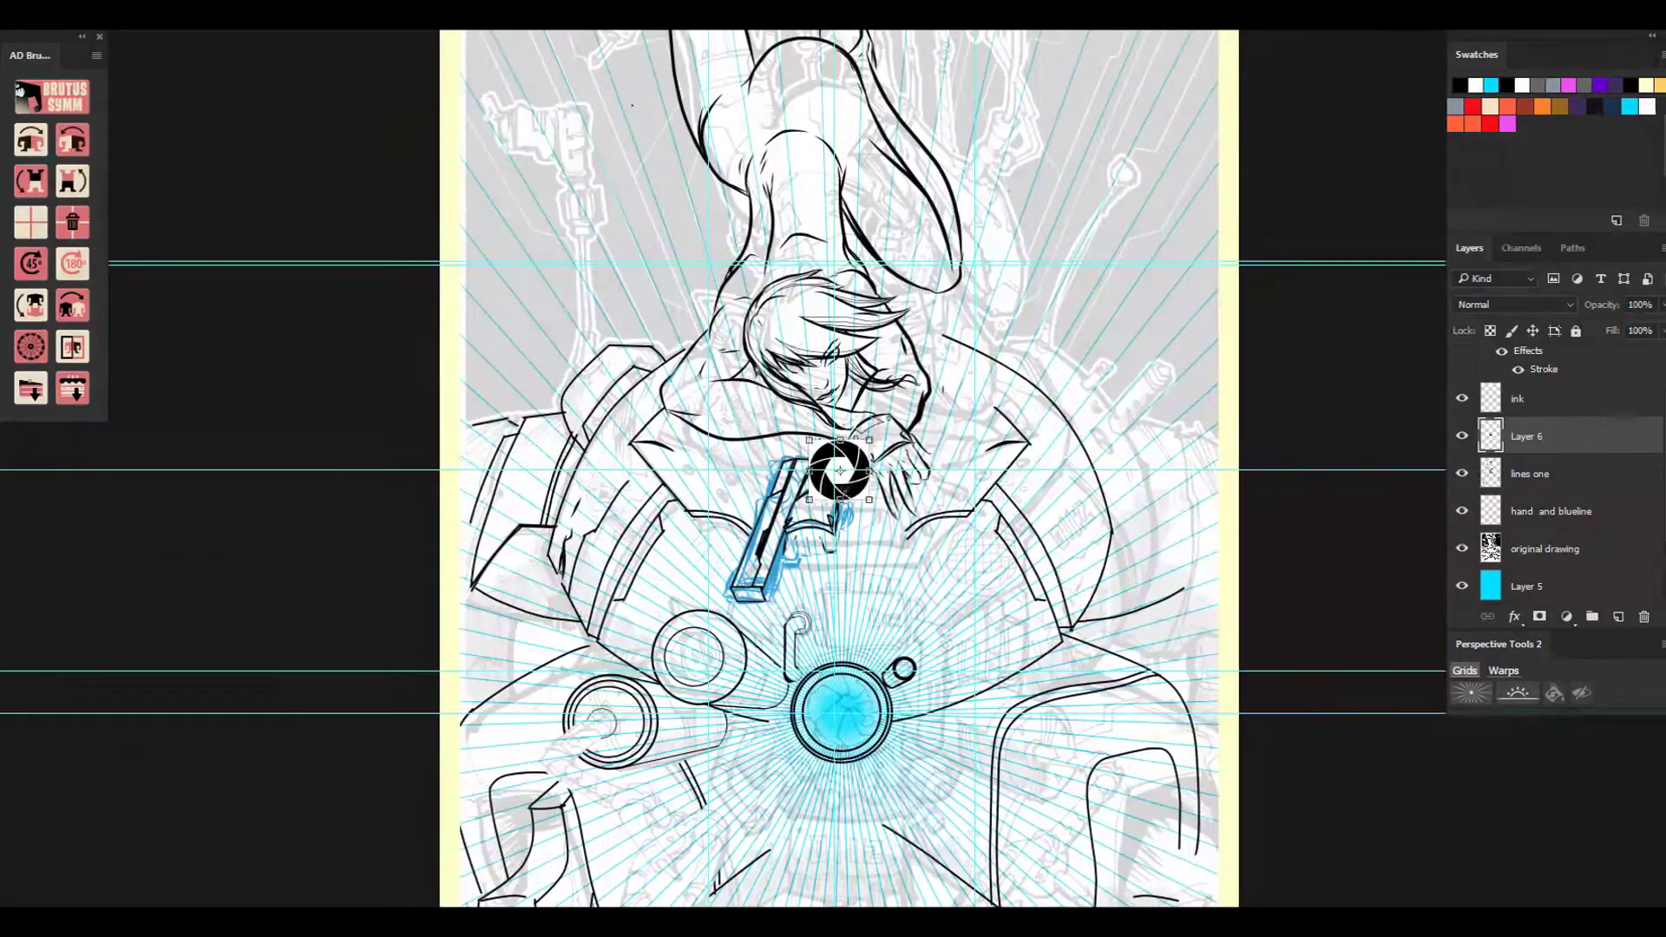
left_click_drag(837, 470, 841, 712)
right_click(1549, 437)
left_click(1206, 784)
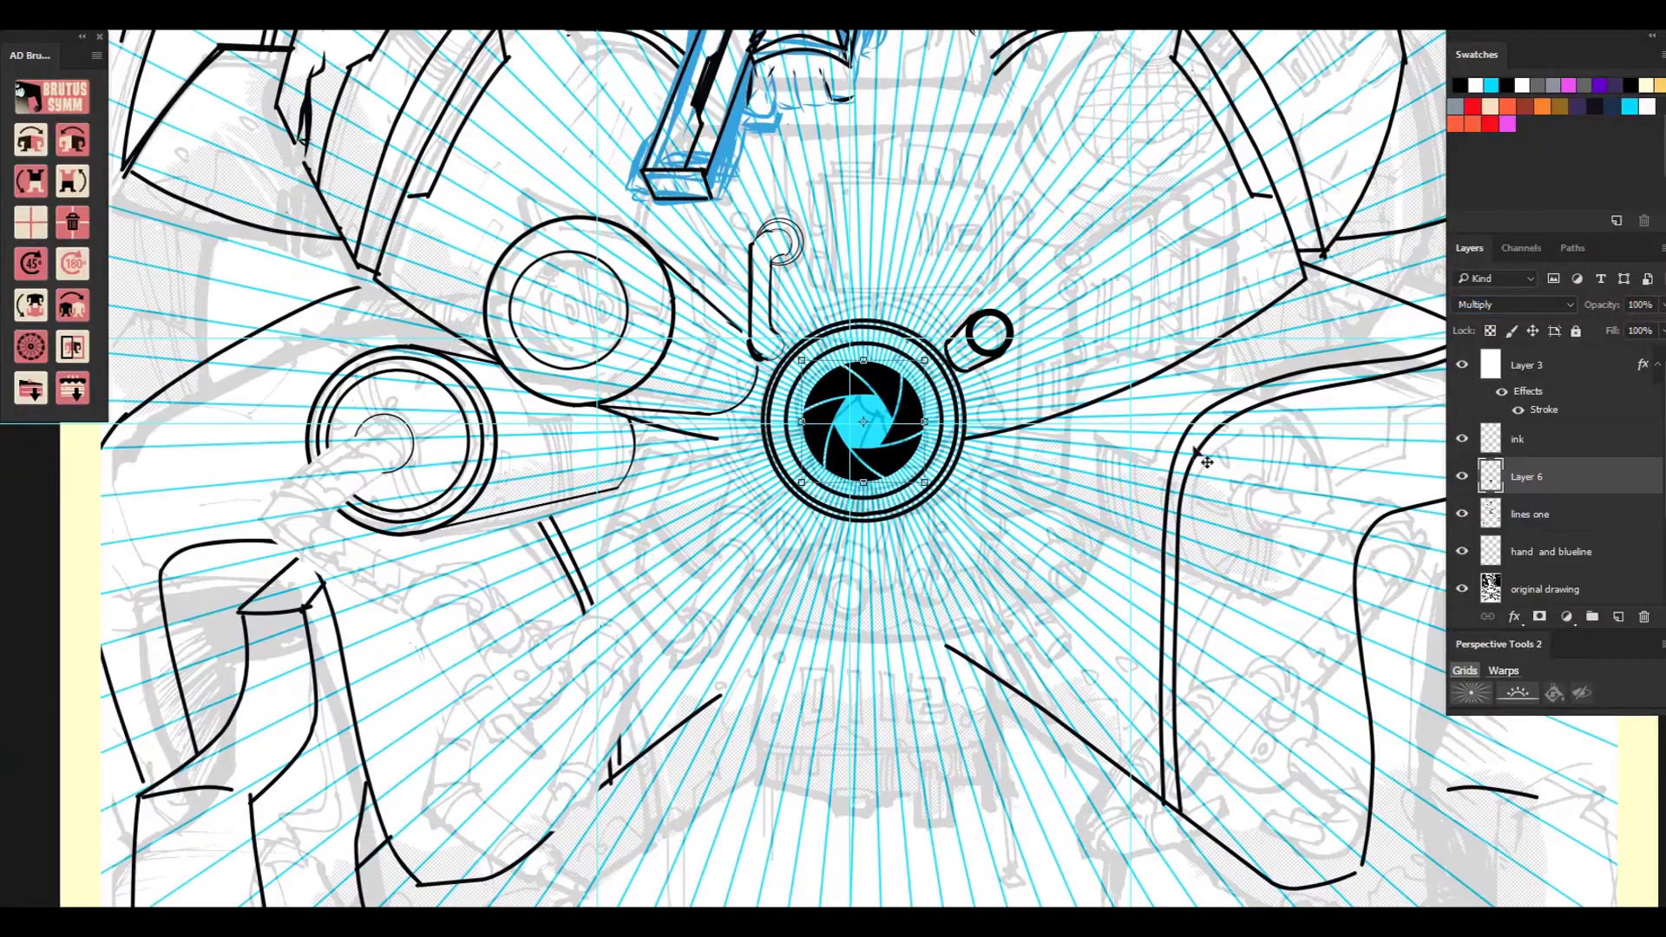
key("Return")
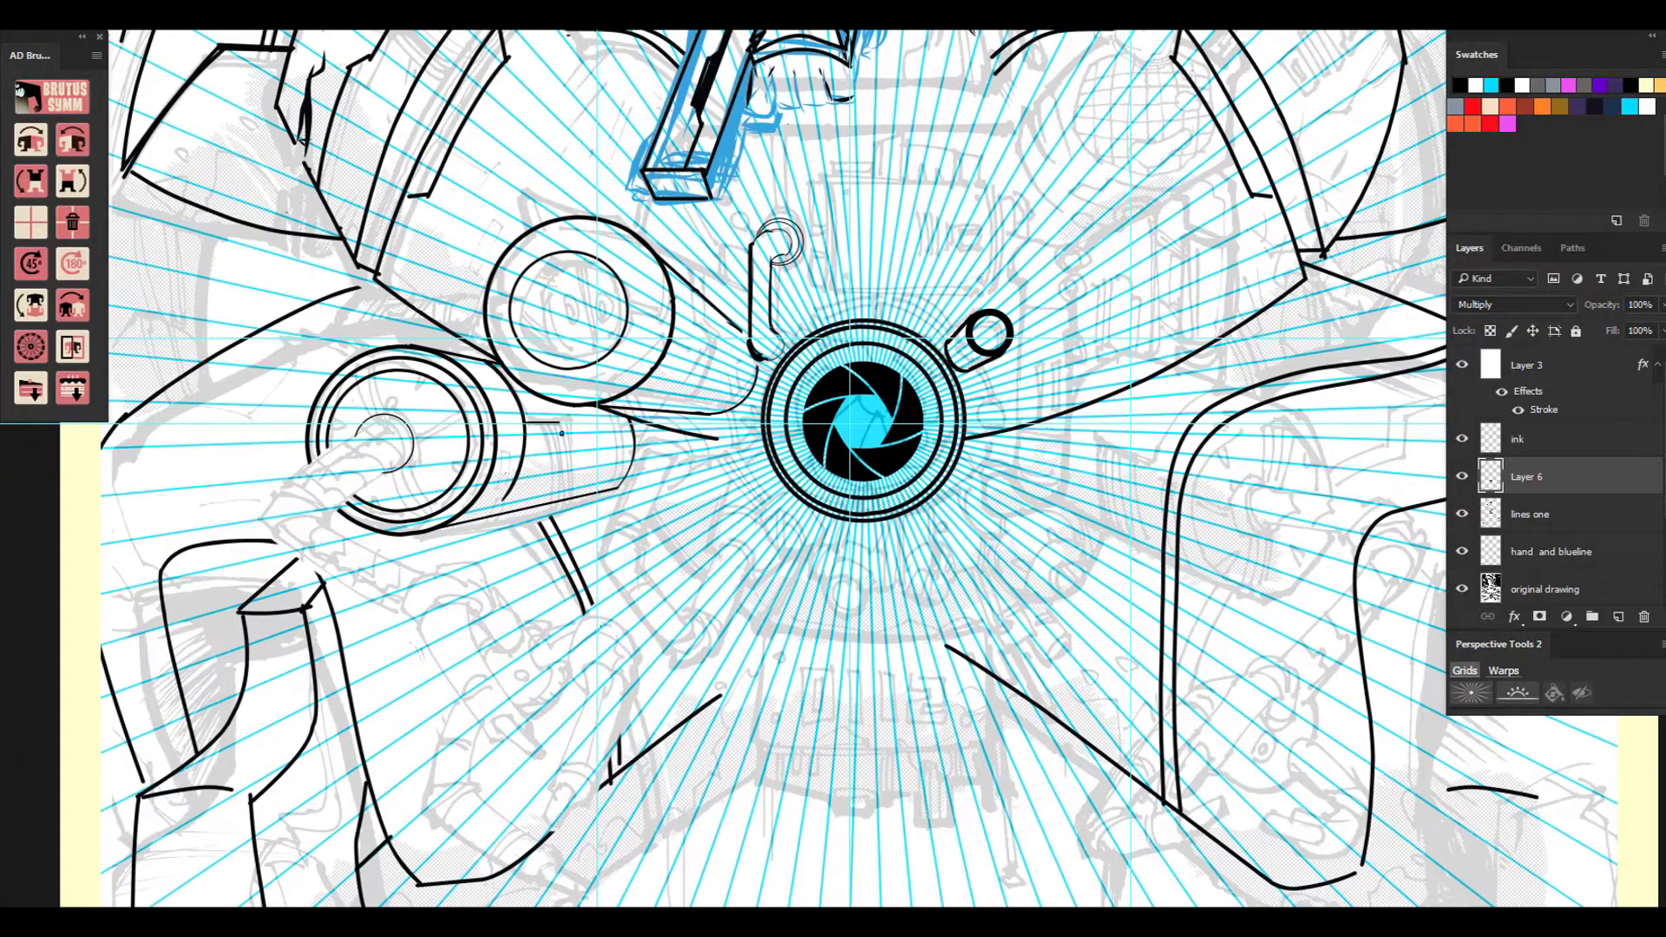
Ink a diagonal slot across the upper cylinder's round face and the stepped contour along its side.
left_click_drag(531, 264, 606, 356)
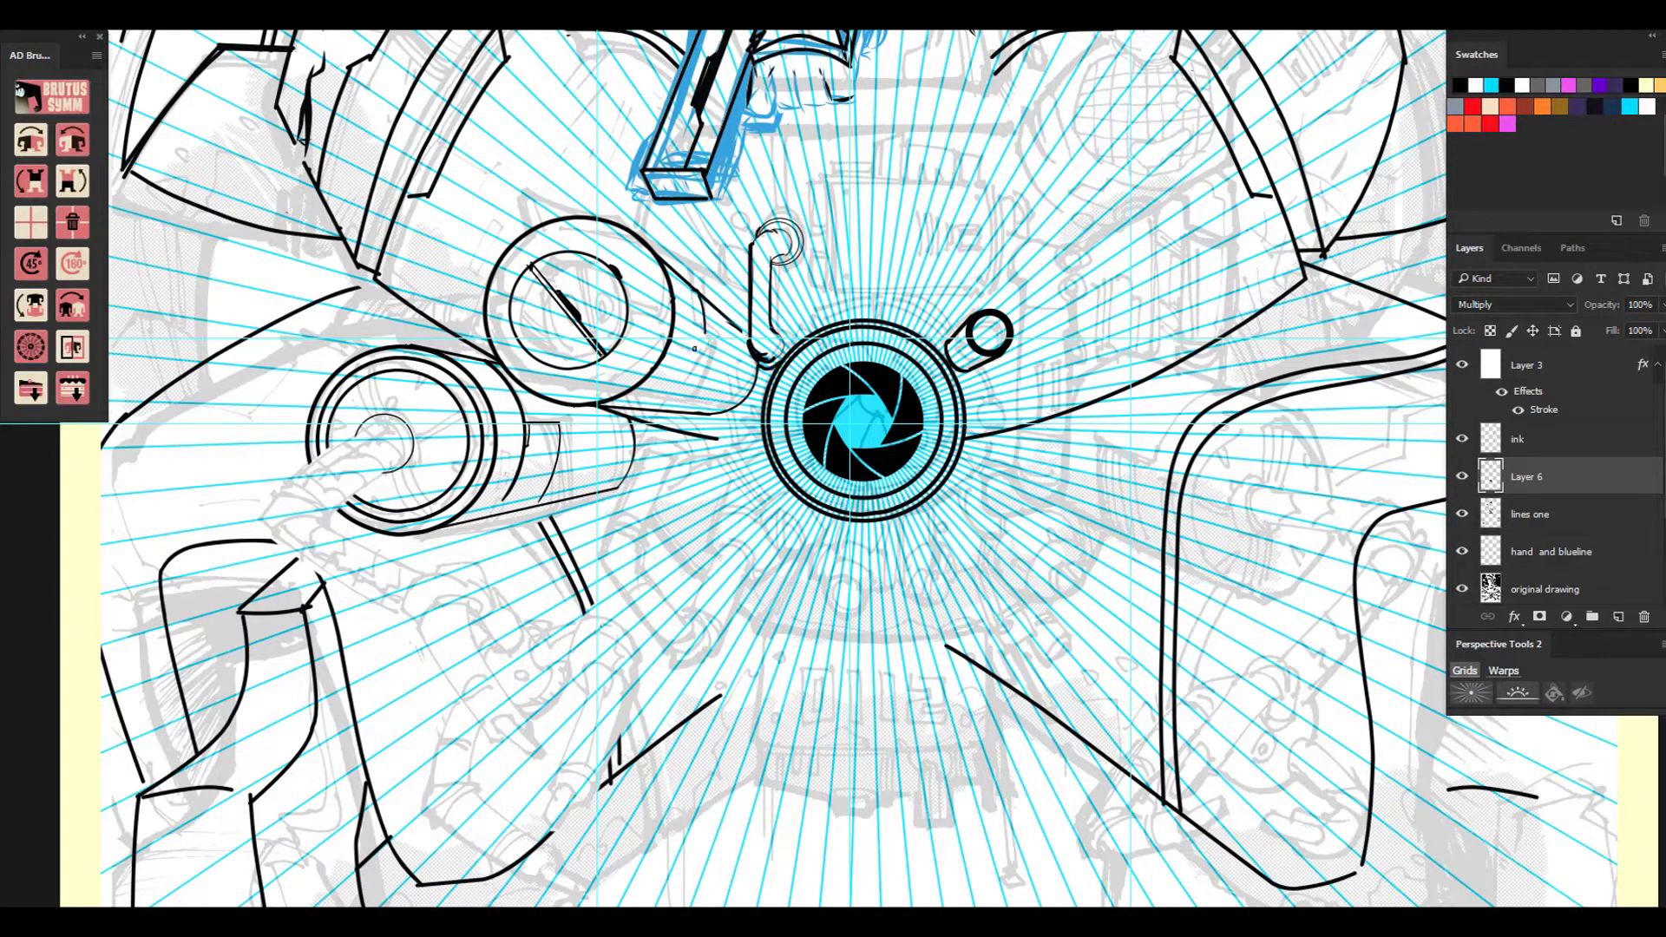
left_click_drag(704, 295, 706, 345)
left_click_drag(705, 345, 725, 356)
left_click_drag(725, 357, 685, 412)
On the lines one layer, erase the body line's start beside the lens and ink a box with a chamfered corner below the lens.
left_click(1529, 514)
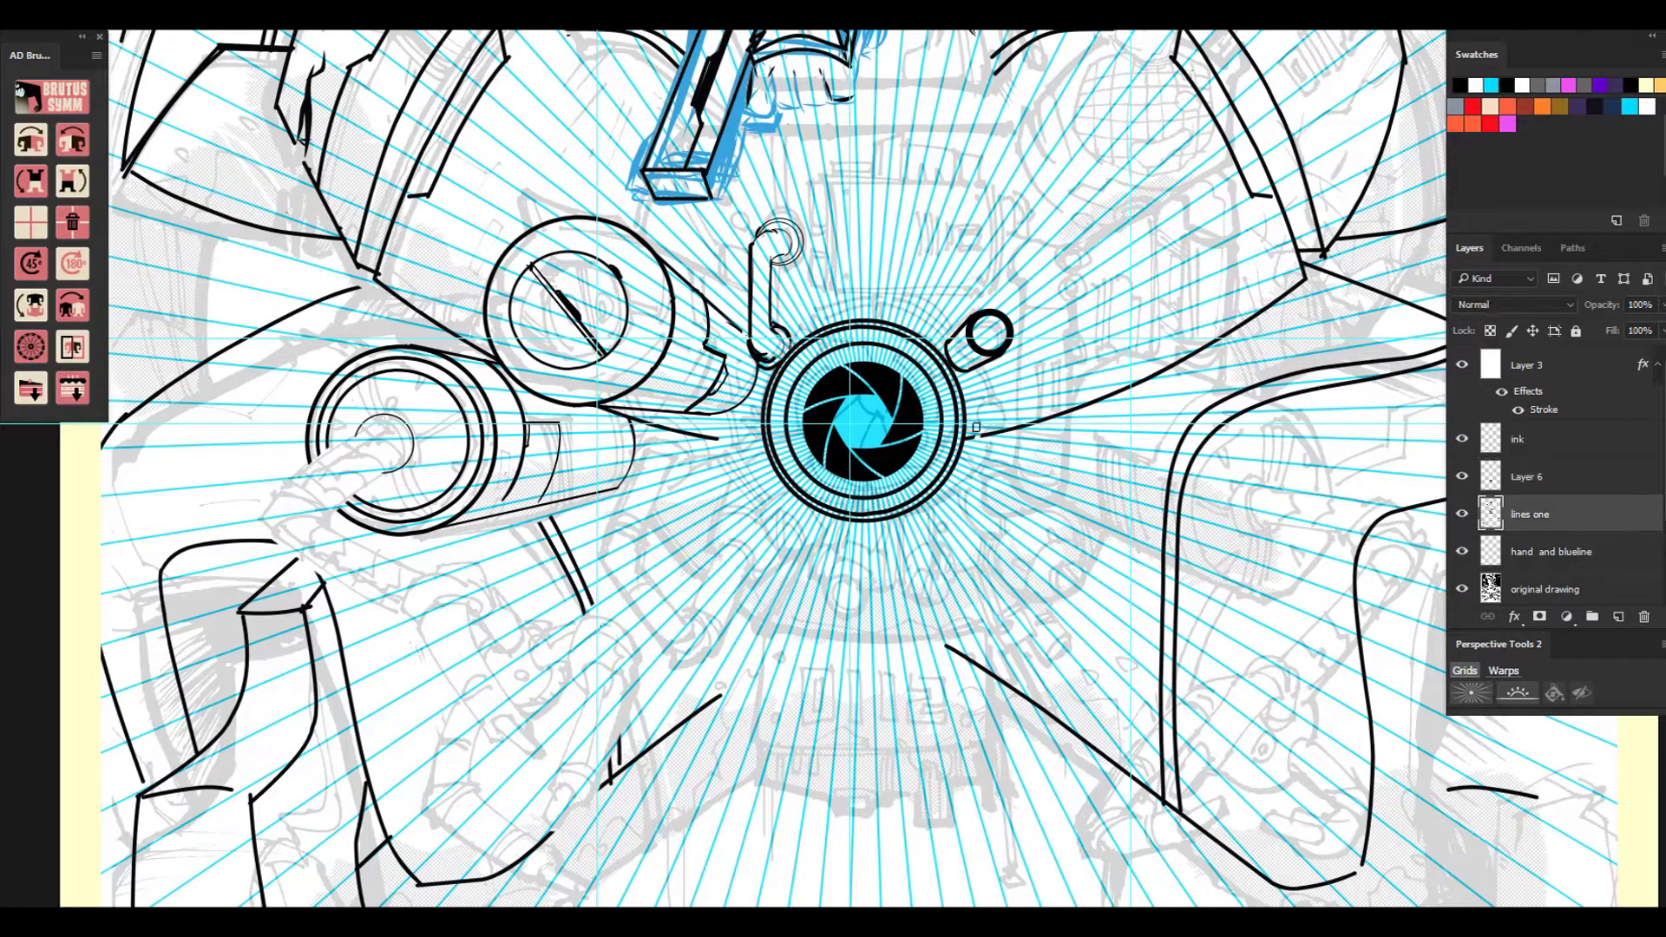
left_click_drag(966, 438, 1010, 430)
left_click_drag(766, 627, 766, 741)
left_click_drag(759, 633, 768, 742)
left_click_drag(768, 741, 948, 741)
left_click_drag(946, 645, 989, 672)
mouse_move(947, 741)
left_mouse_down()
mouse_move(973, 722)
mouse_move(970, 633)
left_mouse_up()
left_click_drag(735, 602, 775, 629)
left_click(737, 603)
left_click_drag(989, 624, 1203, 564)
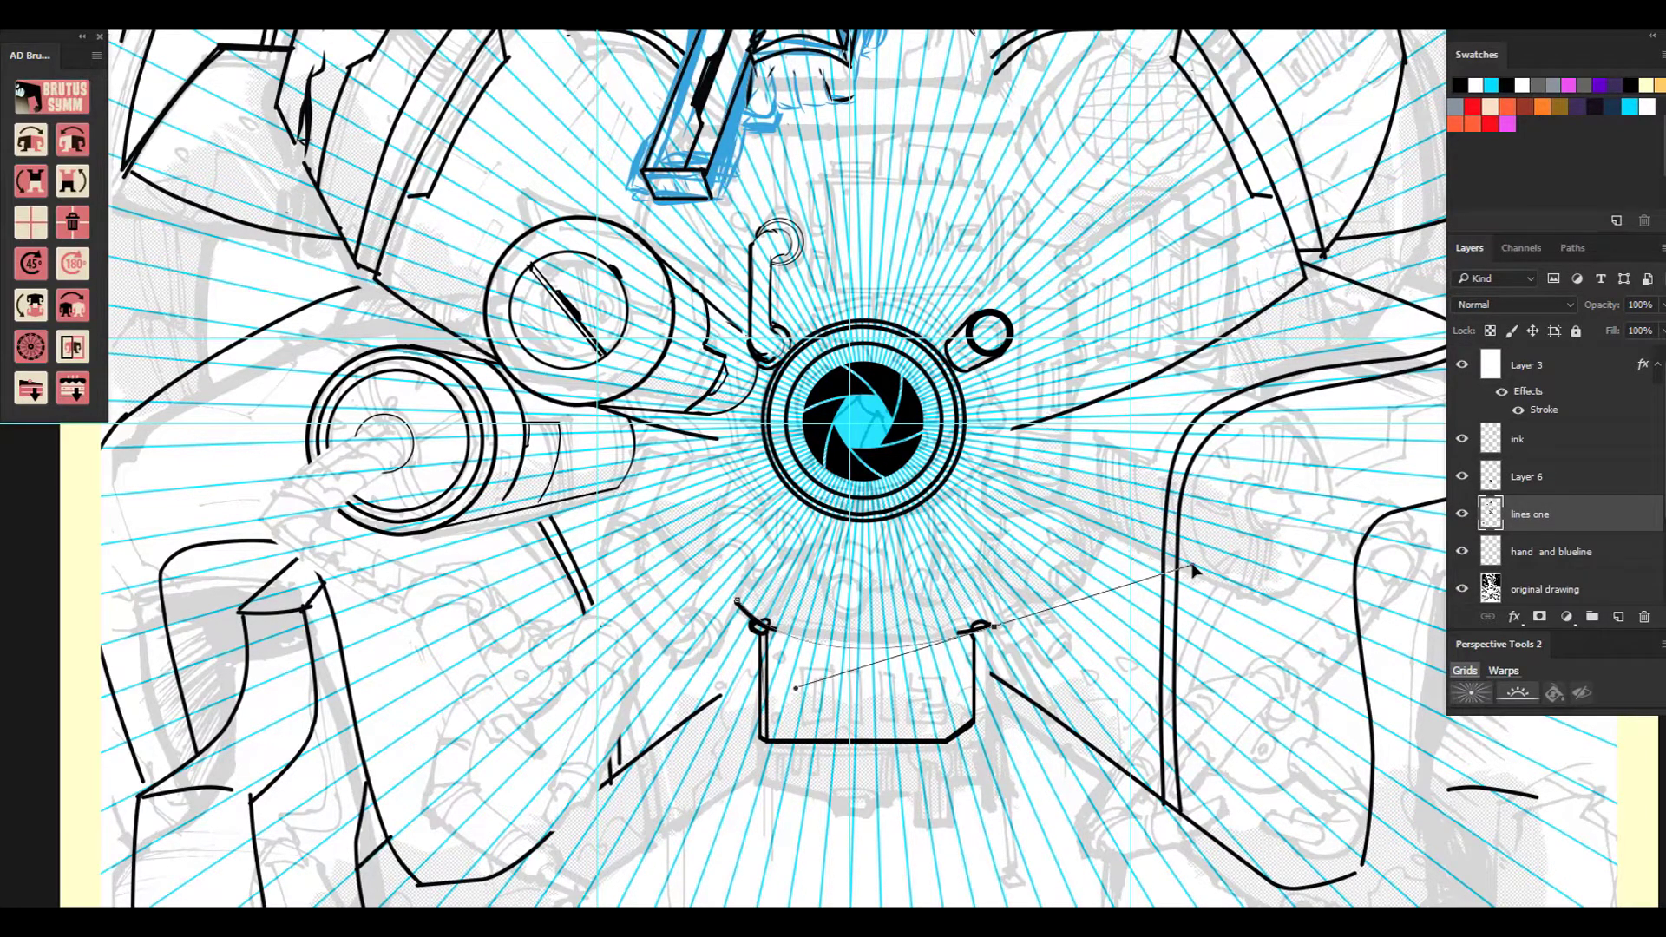
right_click(1022, 608)
left_click(1075, 119)
left_click_drag(737, 604, 774, 629)
left_click_drag(959, 632, 989, 623)
On a new layer above lines one, draw two large concentric circle outlines centred on the lens.
key("ctrl+minus")
key("ctrl+minus")
key("ctrl+alt+shift+n")
left_click(470, 21)
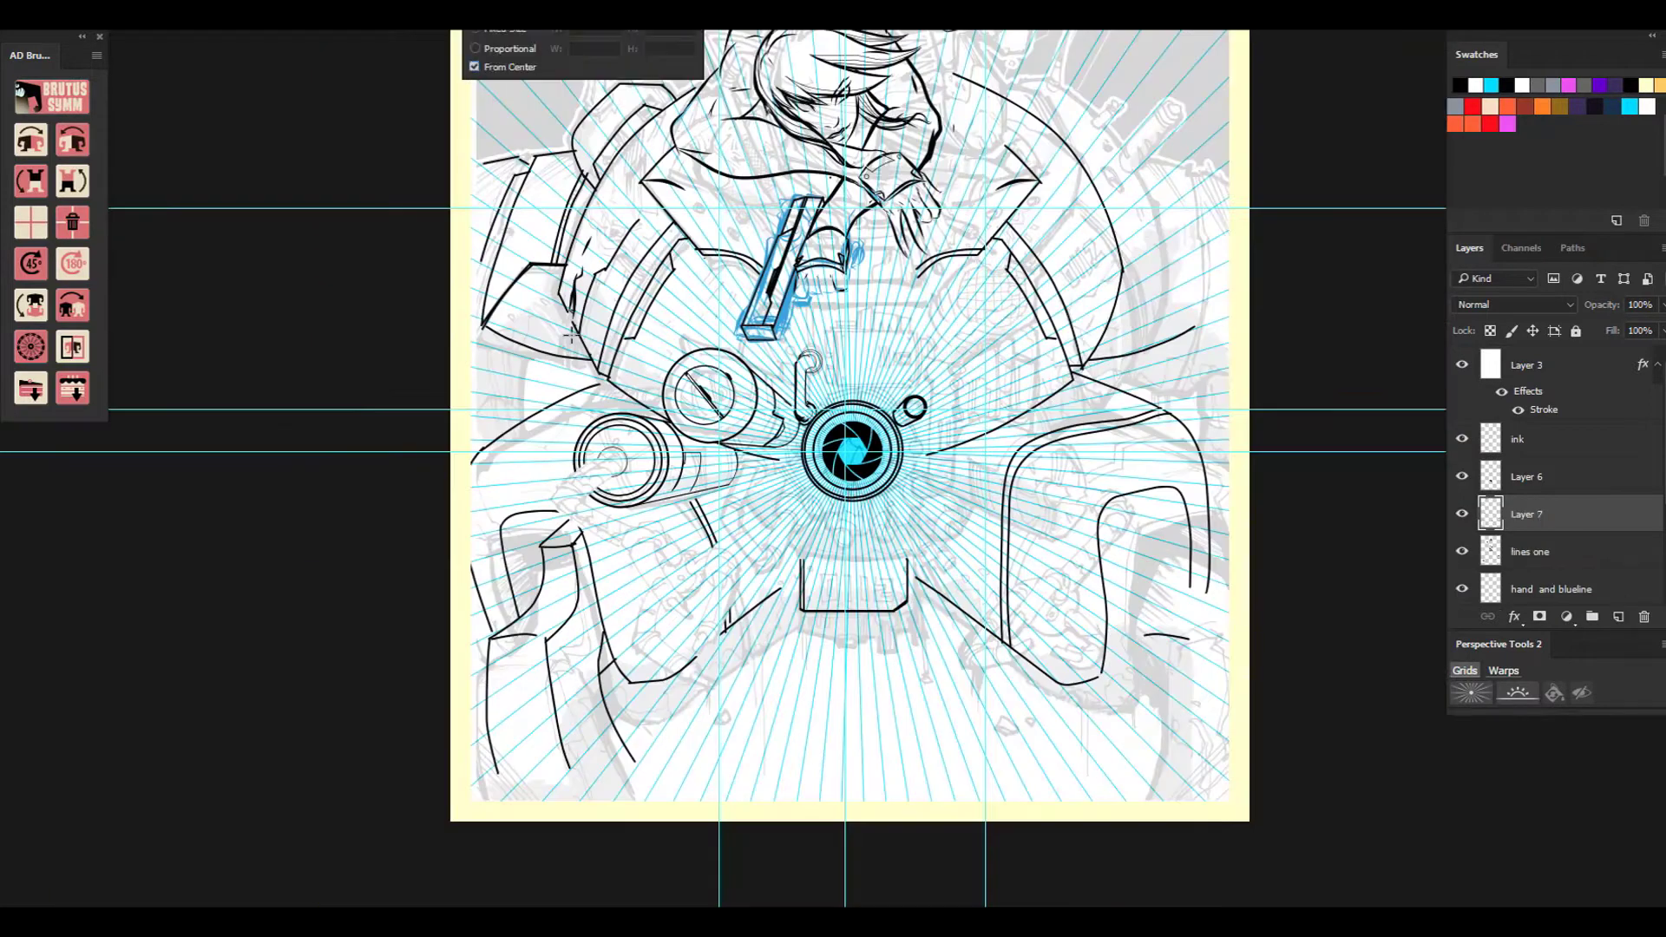
left_click_drag(852, 451, 734, 333)
left_click_drag(848, 453, 746, 341)
key("v")
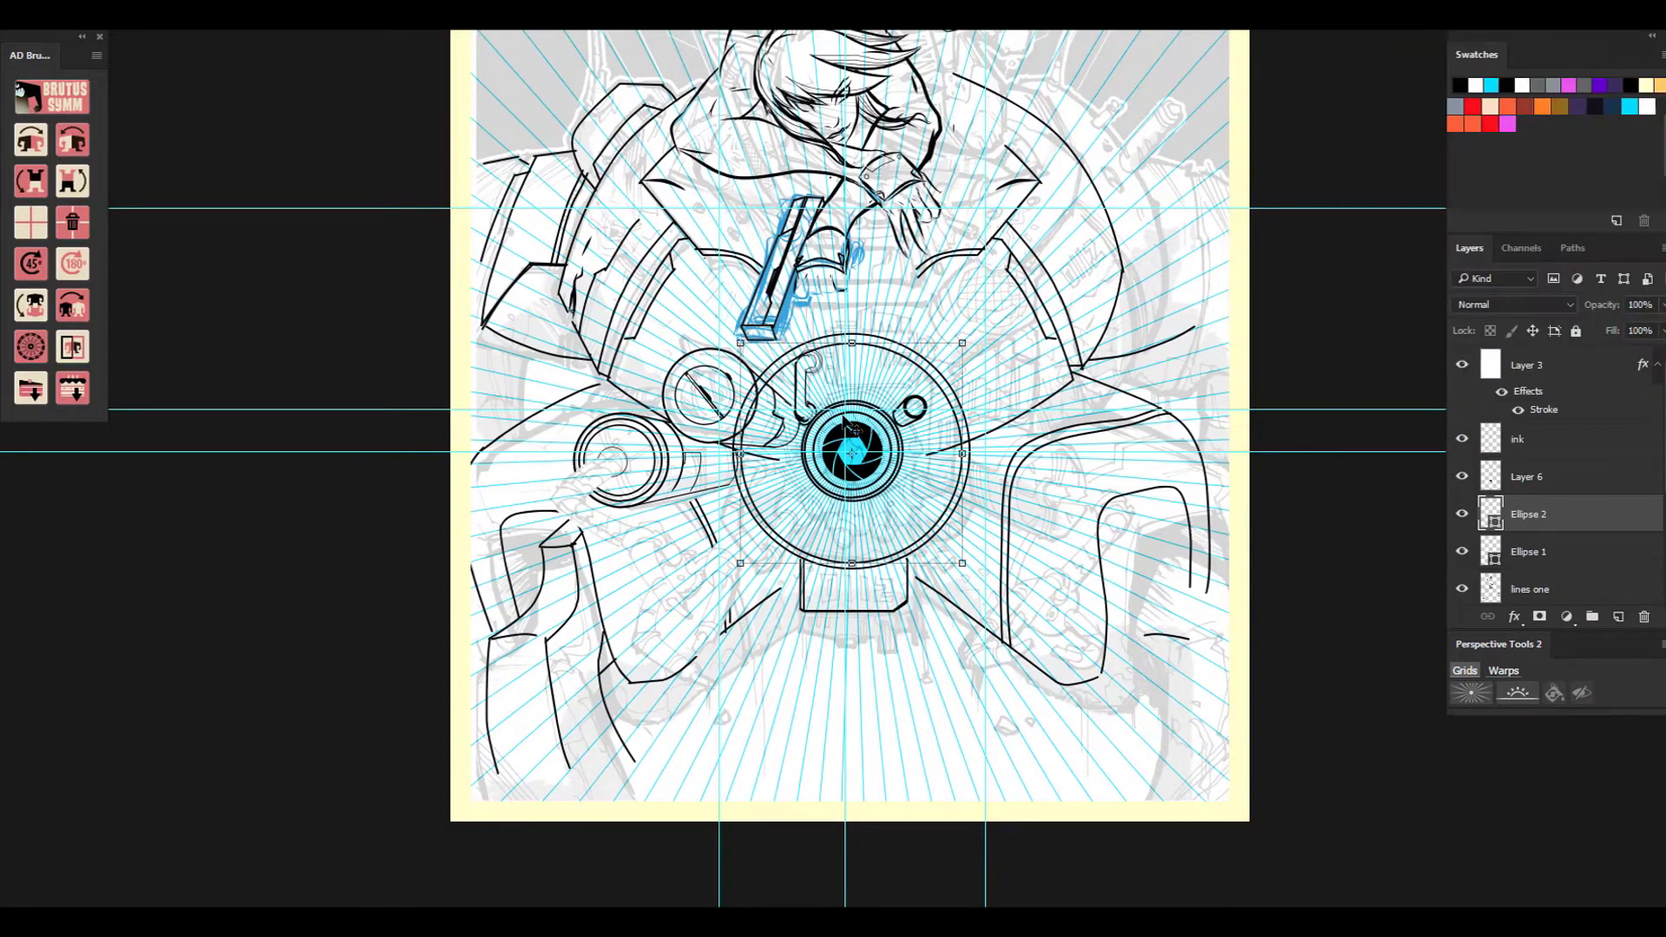
left_click_drag(820, 417, 824, 408)
Merge the two ellipse layers and erase the upper part of the circles, leaving a double arc below the lens.
left_click(1573, 560, "shift")
key("ctrl+e")
key("ctrl+z")
key("ctrl+e")
key("e")
mouse_move(739, 482)
left_mouse_down()
mouse_move(749, 390)
mouse_move(944, 384)
mouse_move(967, 440)
left_mouse_up()
Ink the narrow edge strip and side tabs of the control box above the lens.
key("ctrl+plus")
key("ctrl+plus")
key("b")
mouse_move(833, 199)
left_mouse_down()
mouse_move(833, 321)
mouse_move(815, 251)
left_mouse_up()
left_click_drag(815, 251, 833, 257)
left_click_drag(815, 202, 836, 197)
left_click_drag(837, 197, 838, 315)
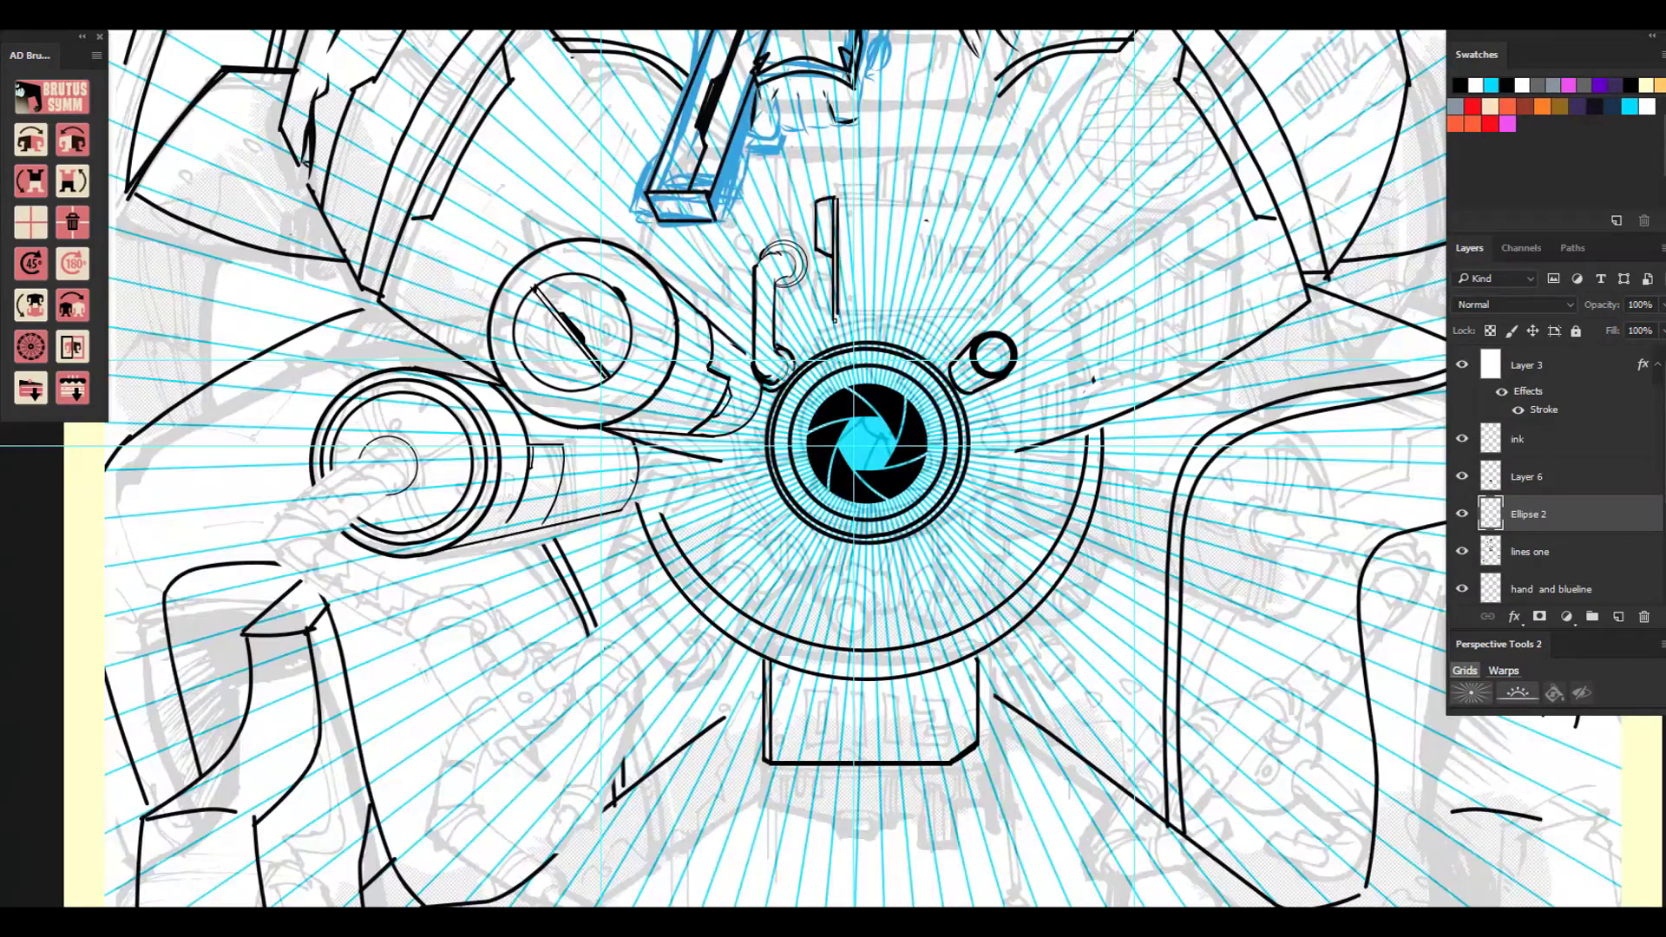
left_click_drag(822, 201, 810, 250)
left_click_drag(815, 285, 809, 307)
Ink the control box's remaining outline as a rectangle with a chamfered lower corner.
left_click_drag(835, 196, 987, 196)
left_click_drag(985, 196, 990, 208)
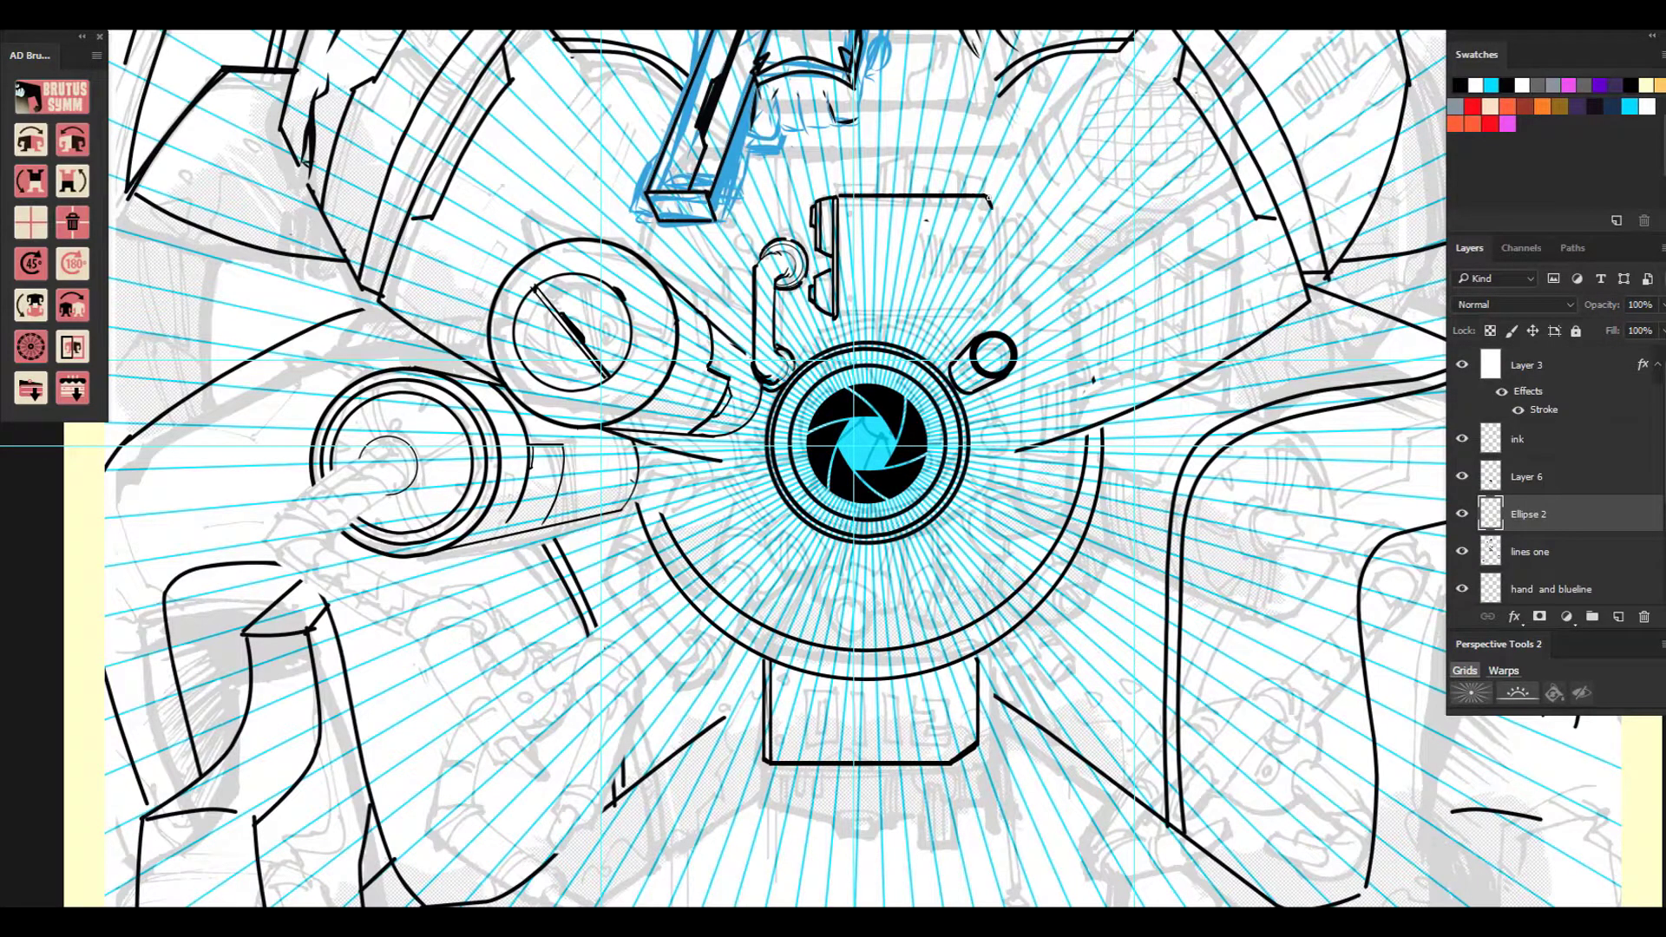
left_click_drag(835, 320, 990, 320)
left_click_drag(990, 207, 990, 287)
mouse_move(990, 286)
left_mouse_down()
mouse_move(957, 321)
mouse_move(983, 250)
mouse_move(965, 318)
left_mouse_up()
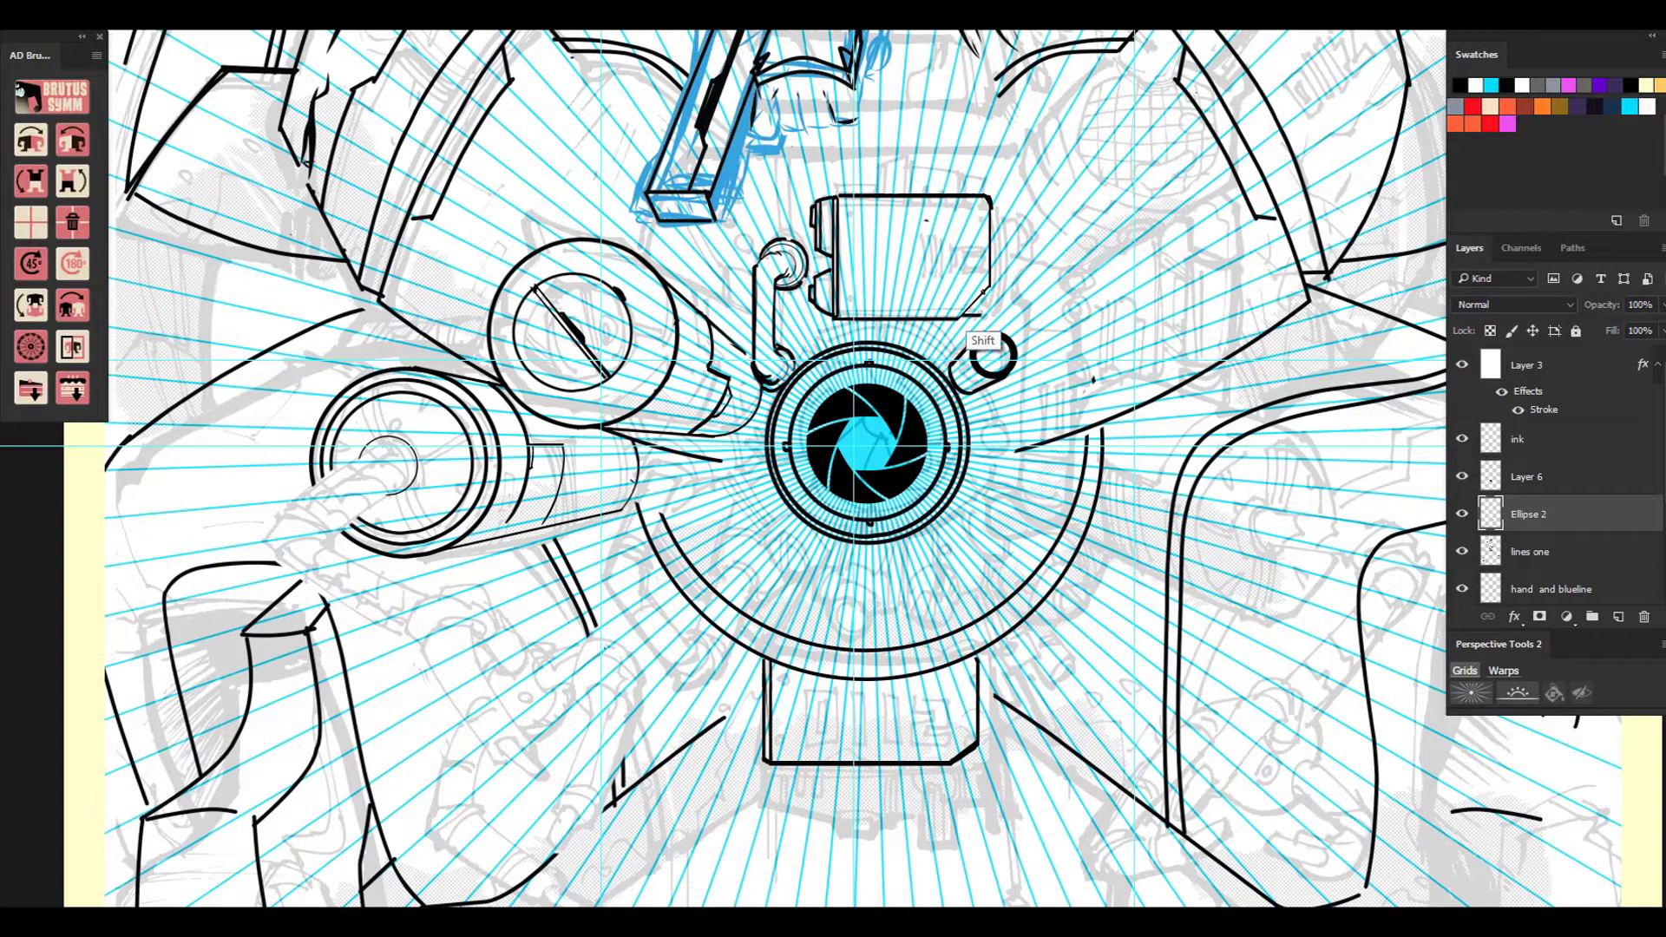
Erase the end of the double arc near the lower cylinder on the Ellipse 2 layer.
left_click(1529, 552)
left_click(1529, 514)
left_click_drag(637, 503, 653, 548)
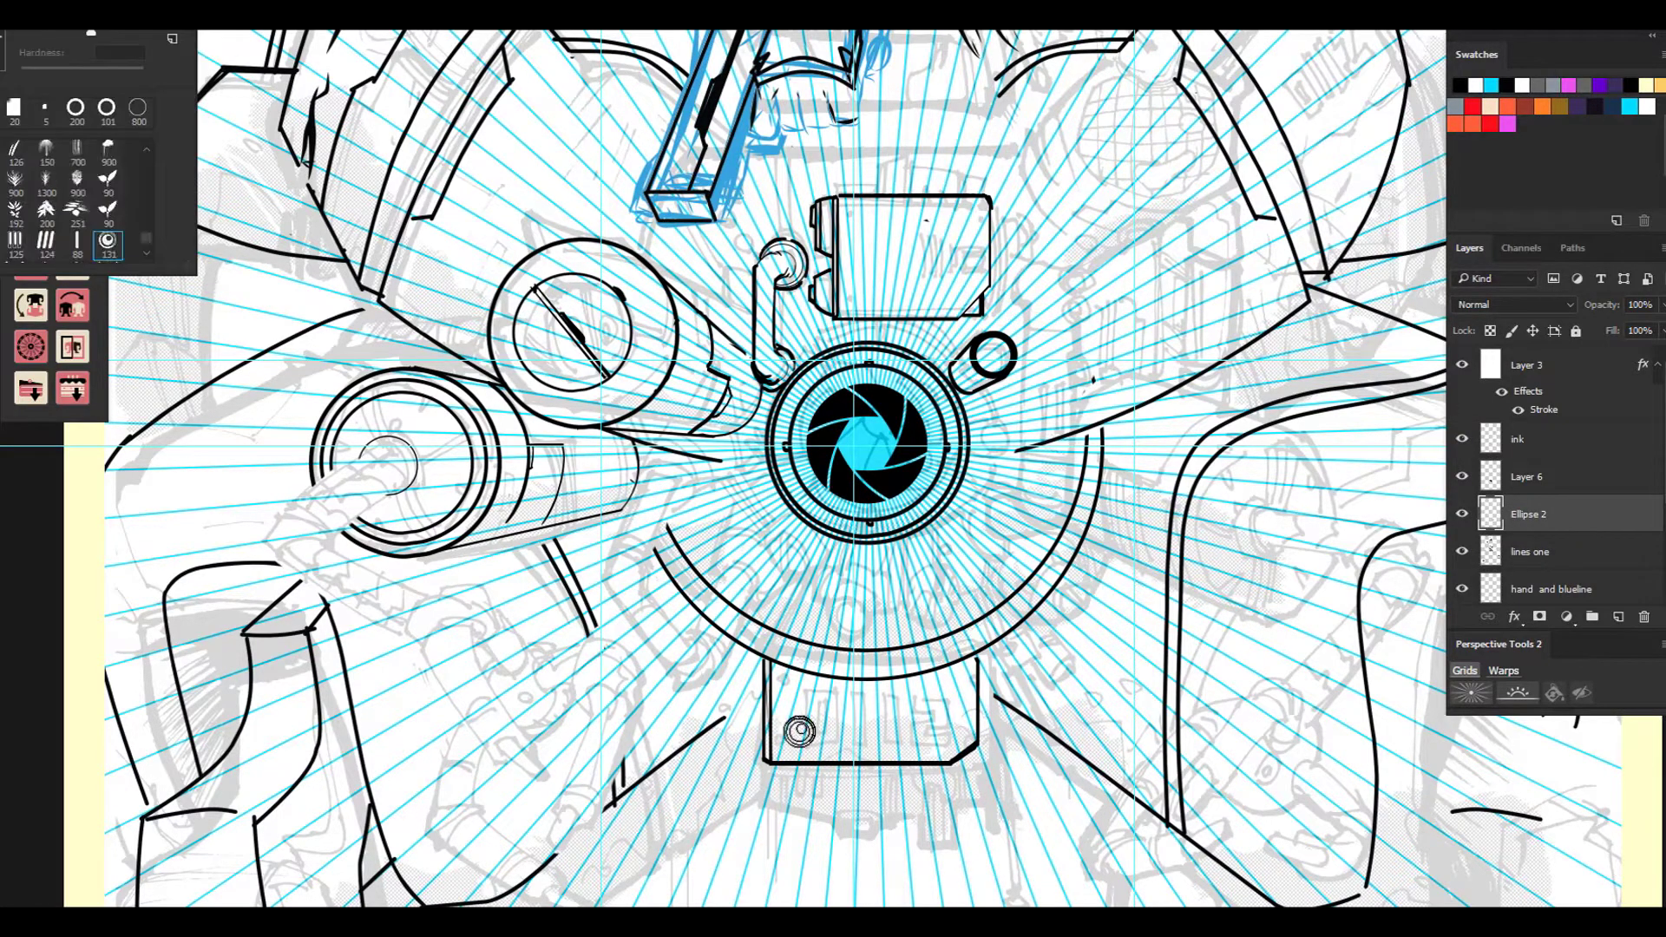
Stamp small screw heads on the box below the lens and on the upper cylinder's face.
left_click(783, 748)
left_click(602, 304)
left_click(783, 681)
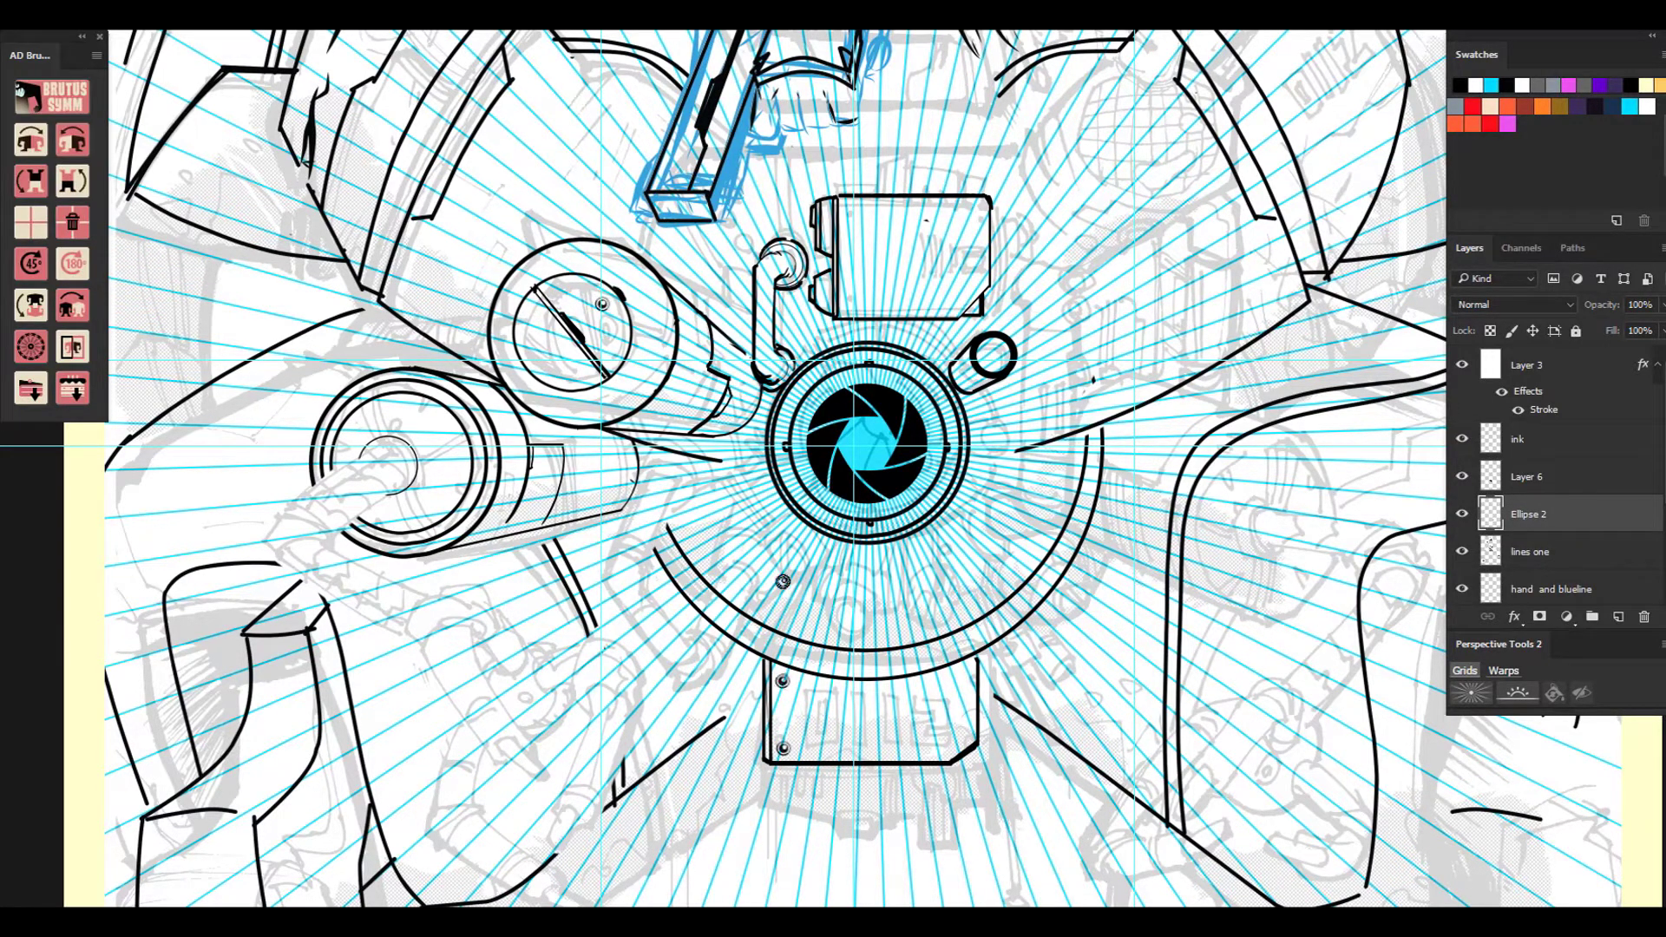
Erase the overlapping lines between the lower cylinder and the lens on the lines one layer.
left_click(1530, 552)
left_click_drag(650, 449, 728, 467)
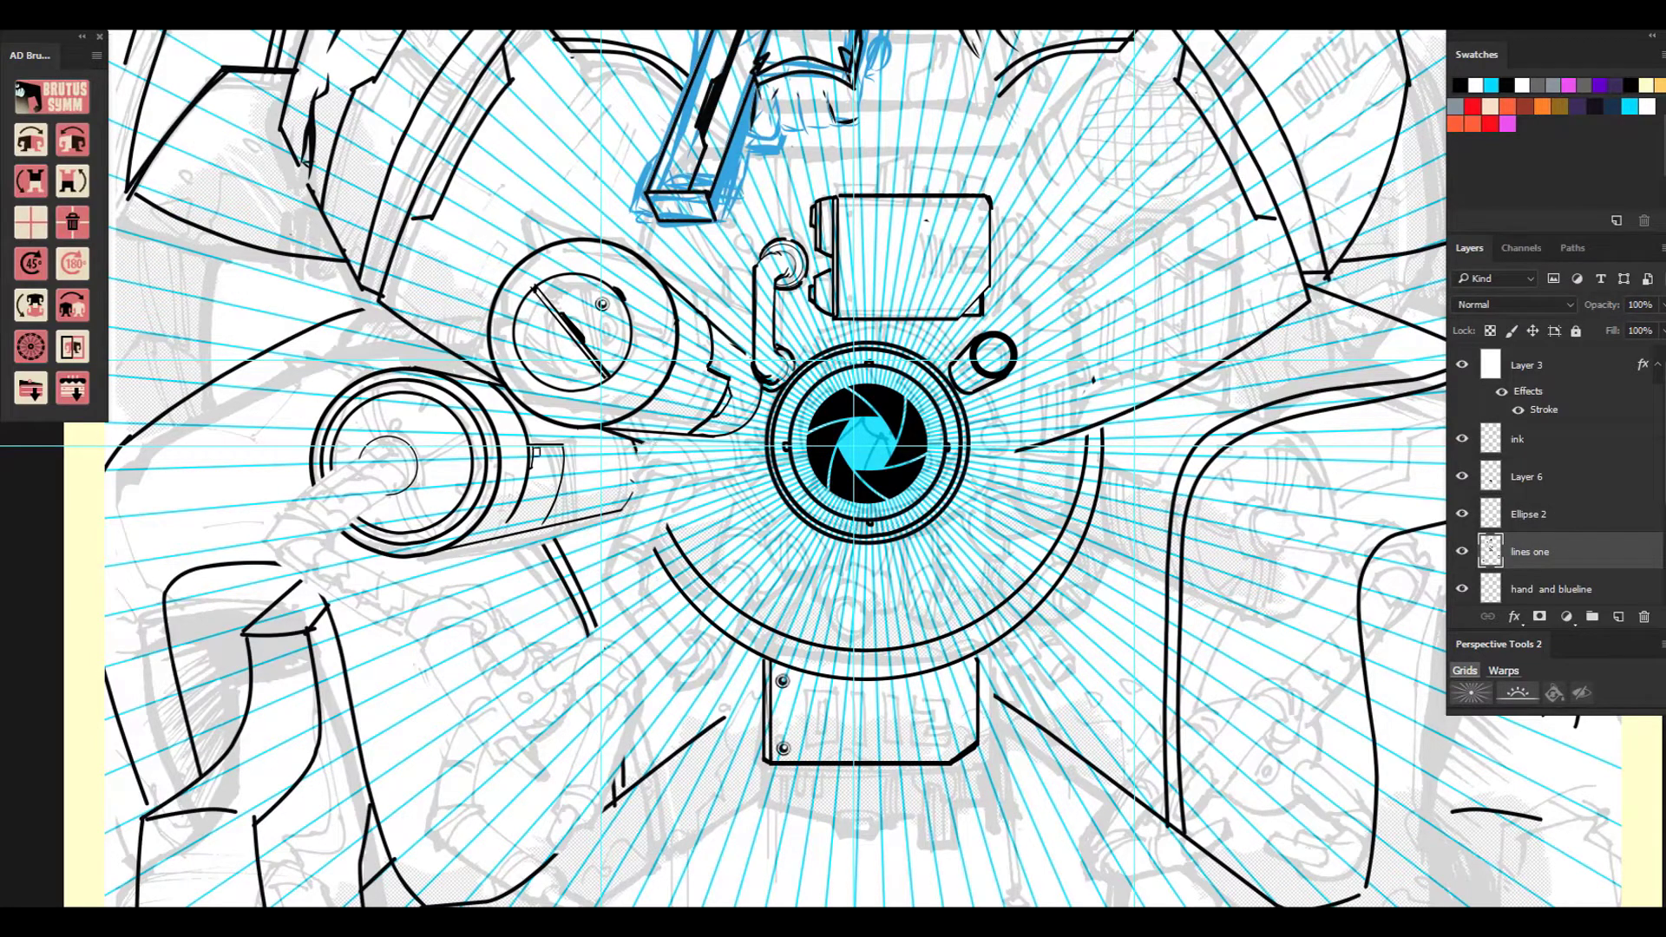
left_click(7, 19)
scroll(78, 203, "down", 3)
left_click(78, 203)
left_click(655, 485)
left_click(7, 19)
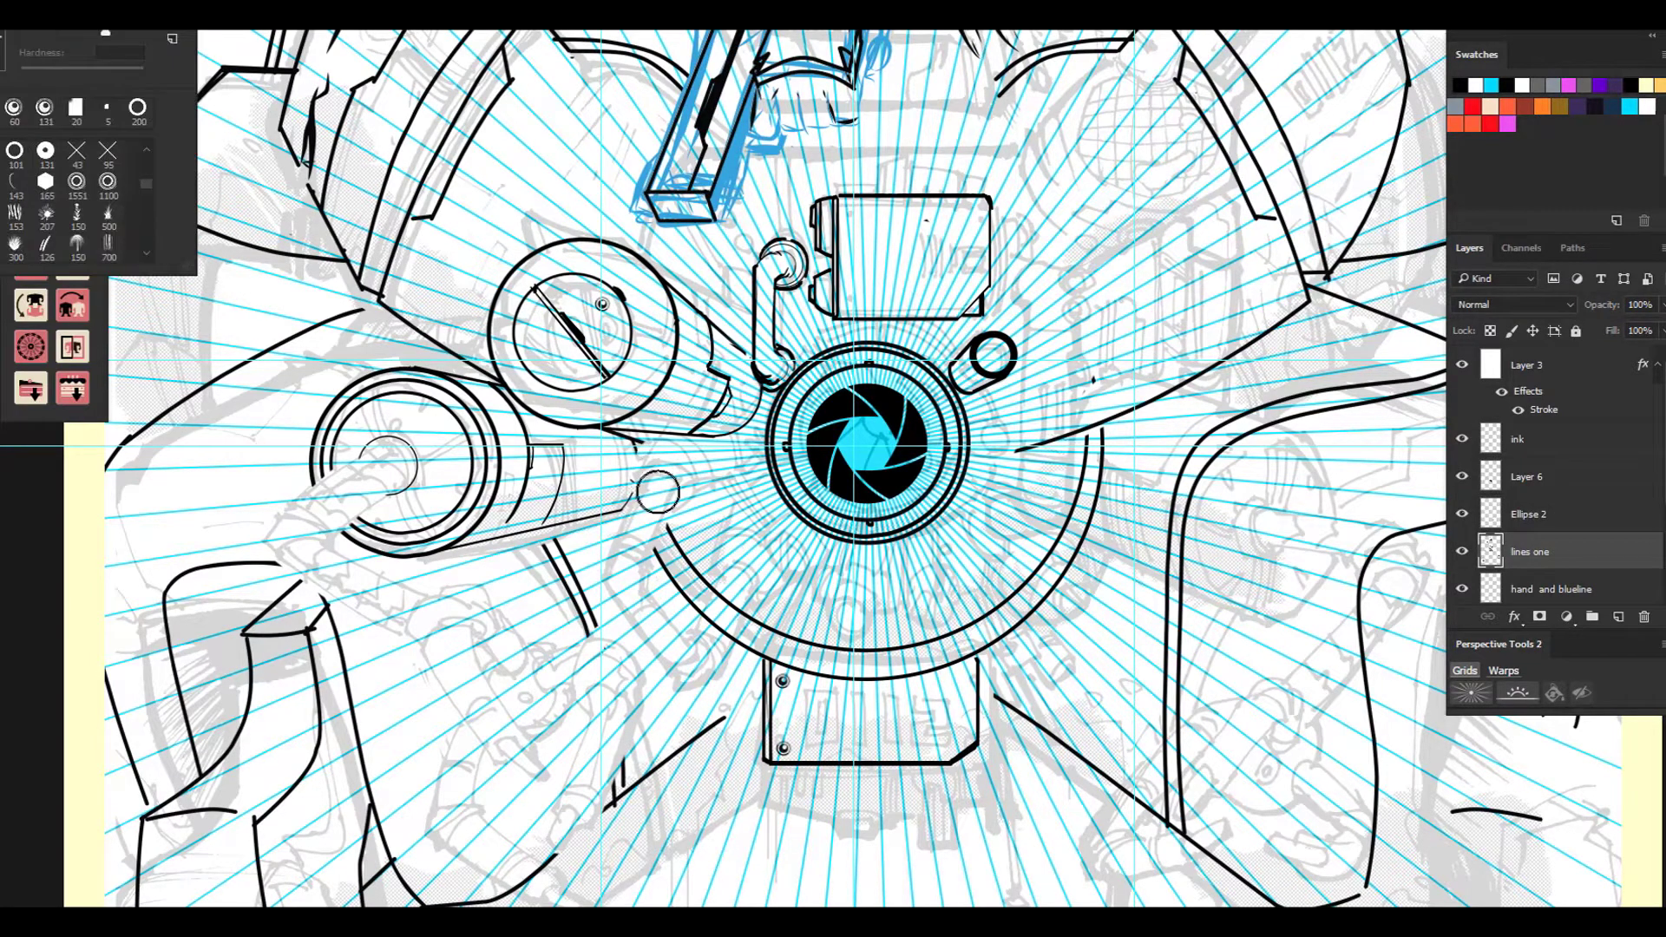
left_click(657, 492)
key("bracketright")
key("bracketright")
key("bracketright")
key("bracketright")
key("bracketright")
key("bracketright")
key("bracketright")
key("bracketright")
key("bracketleft")
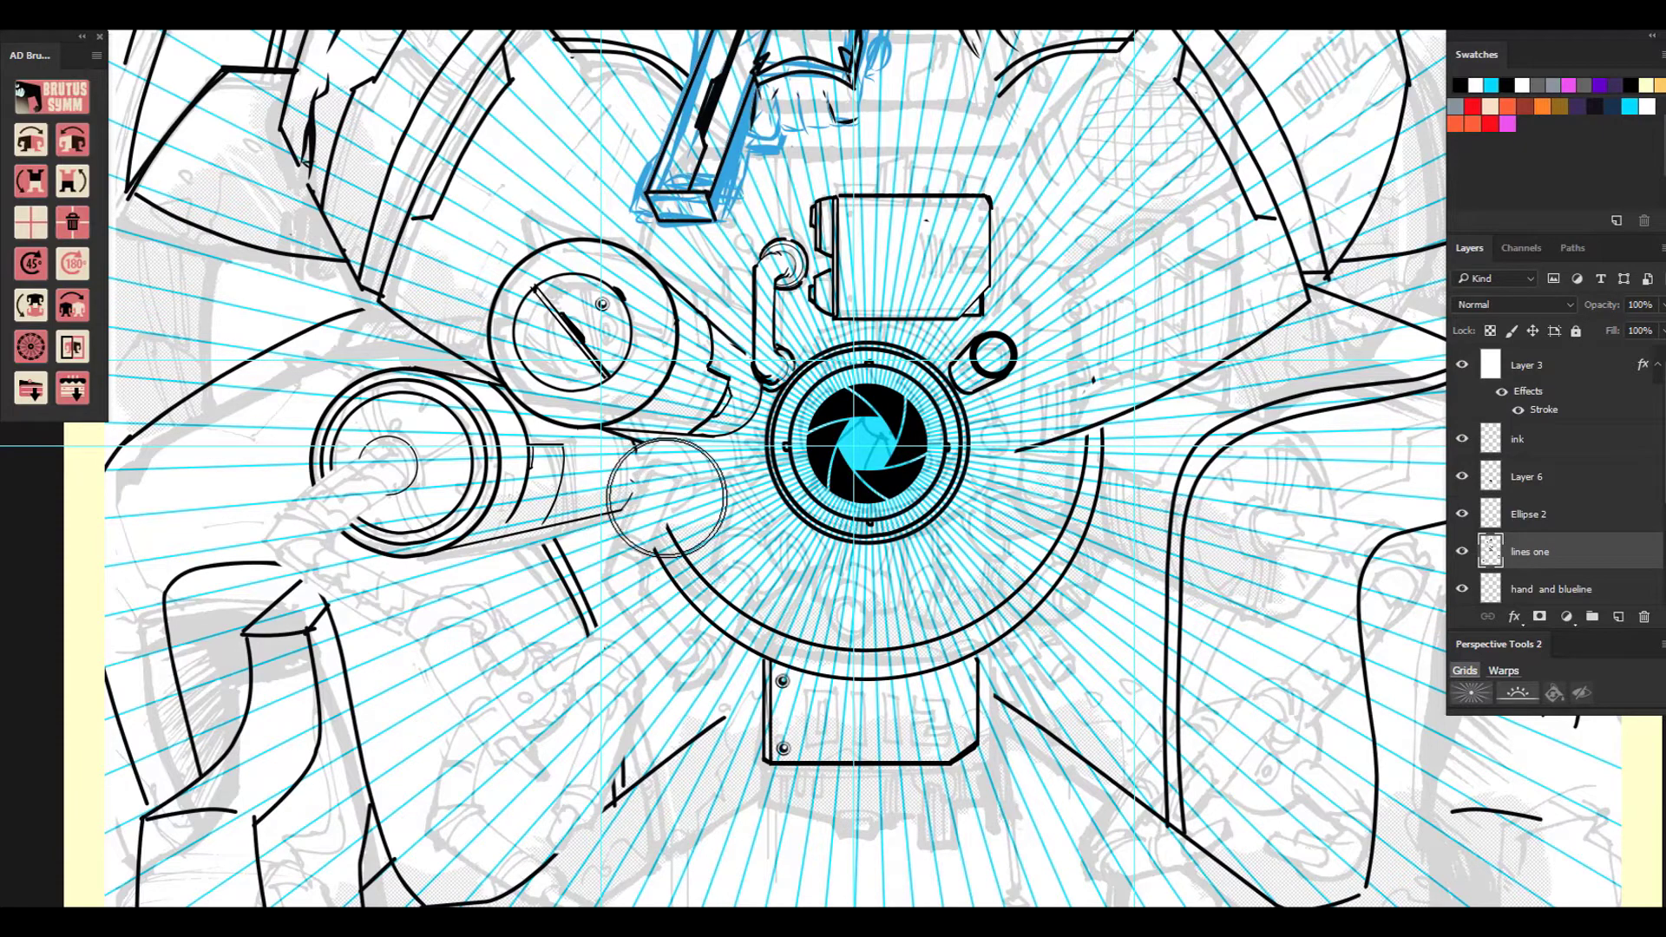
left_click(7, 19)
left_click(736, 449)
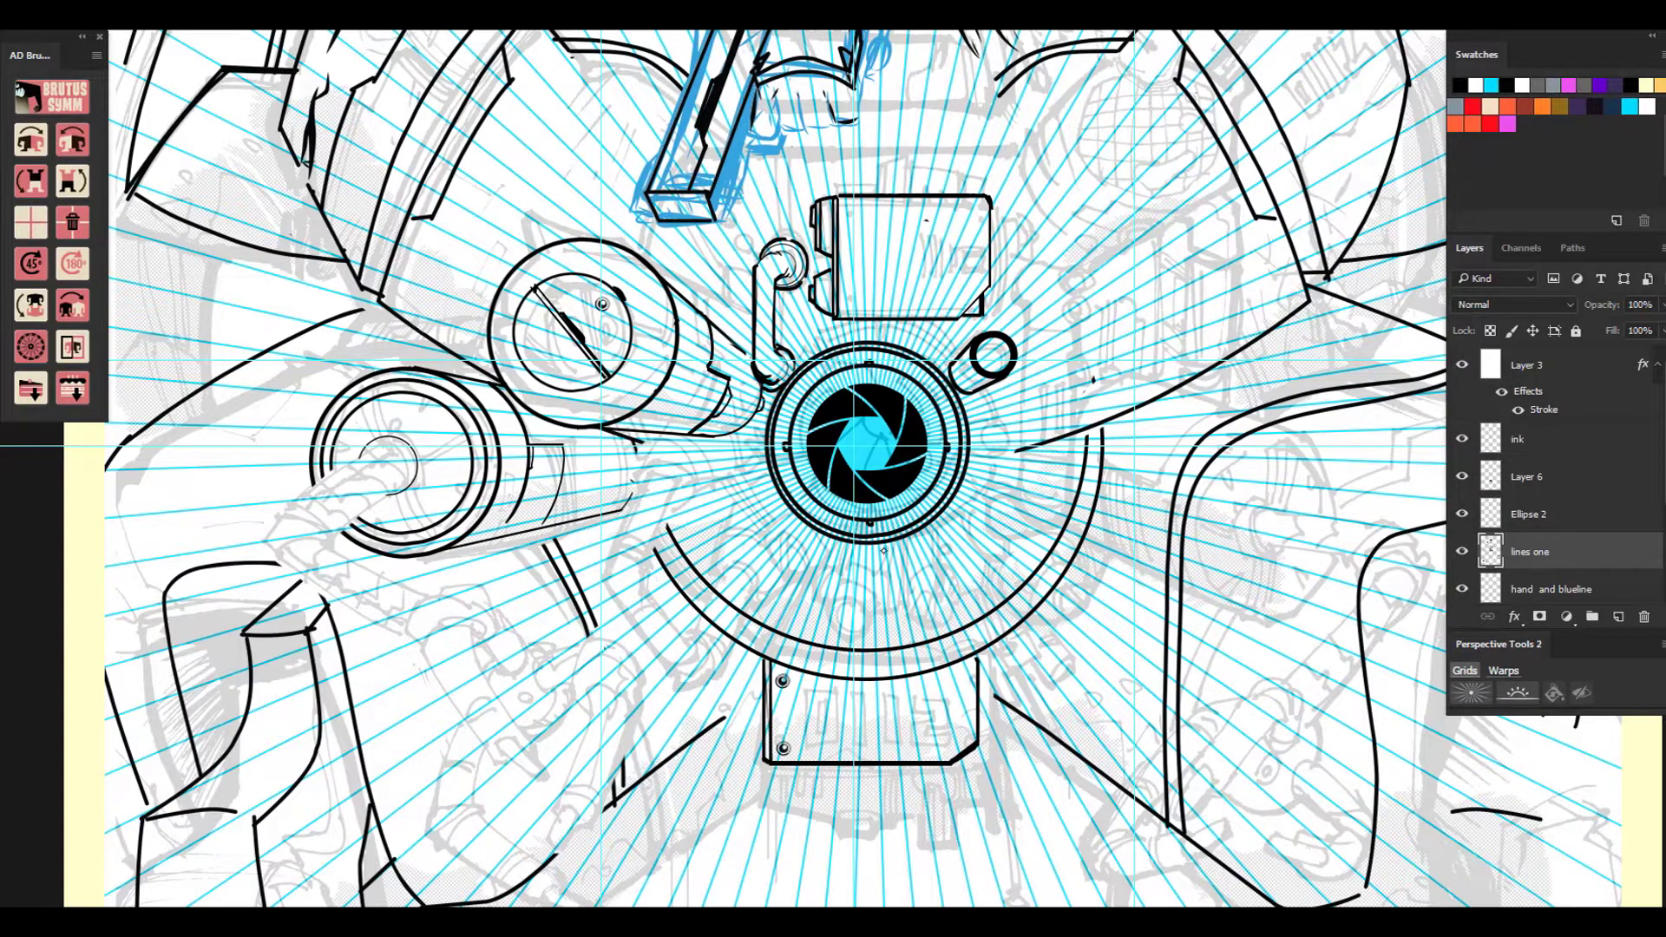
Ink the side panels and bottom tray of the lower box, and the diagonal struts joining the lens to the double arc.
left_click_drag(743, 650, 739, 751)
mouse_move(984, 645)
left_mouse_down()
mouse_move(986, 733)
mouse_move(937, 817)
mouse_move(924, 789)
left_mouse_up()
left_click_drag(957, 760, 946, 778)
left_click_drag(781, 767, 923, 794)
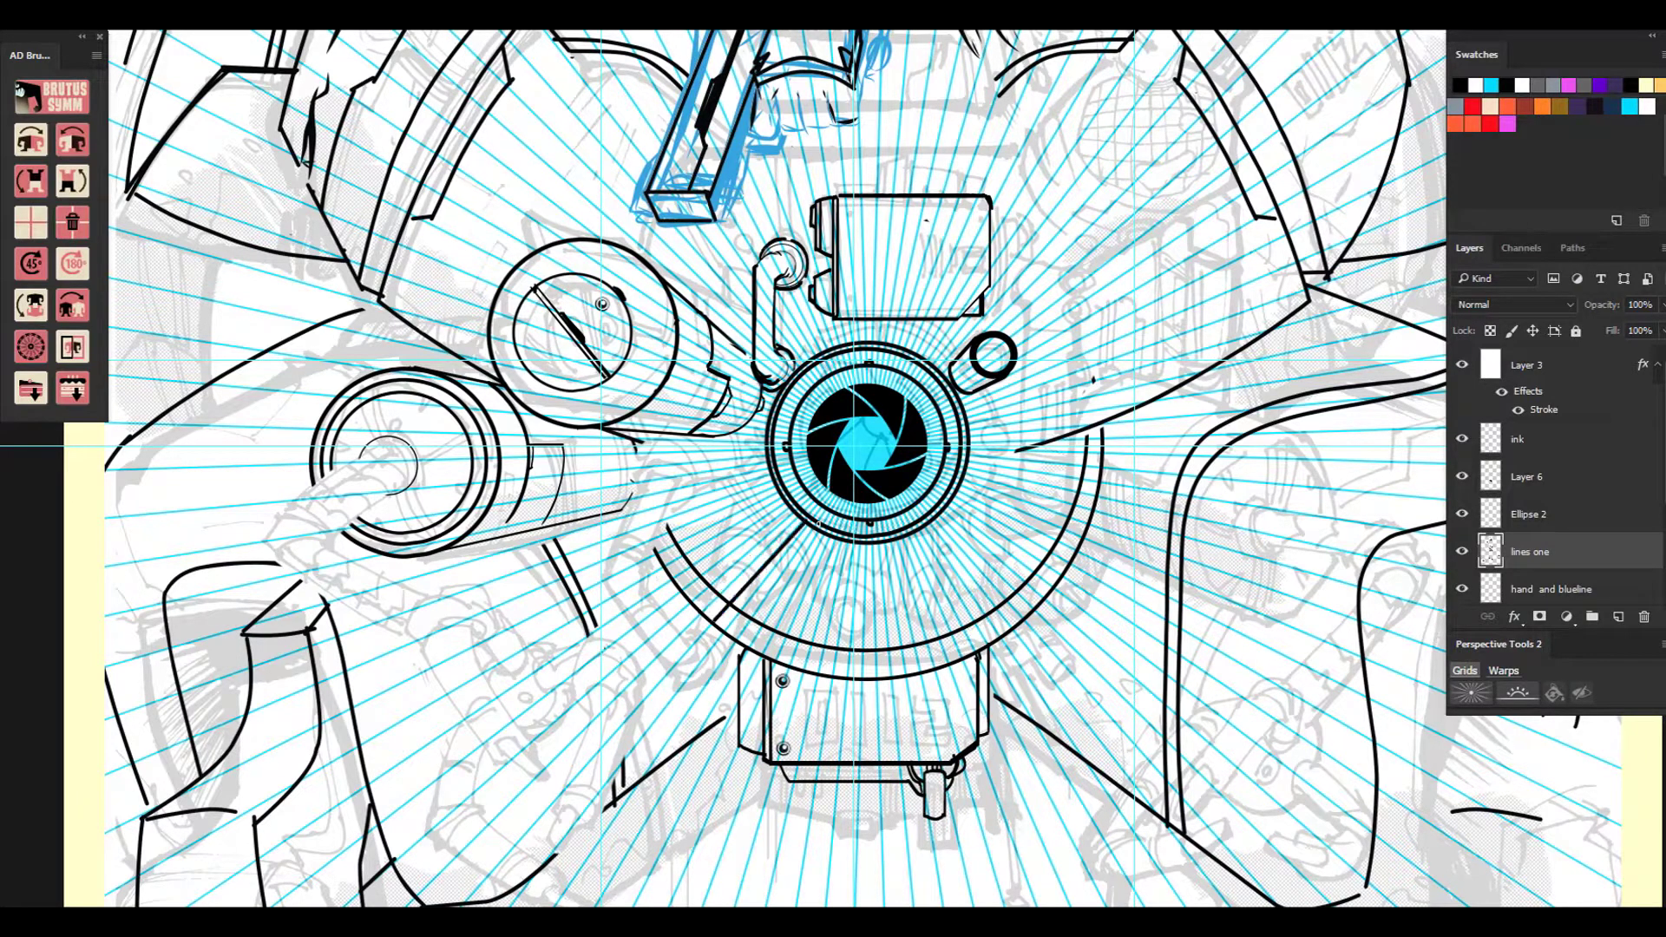
left_click_drag(1028, 611, 938, 514)
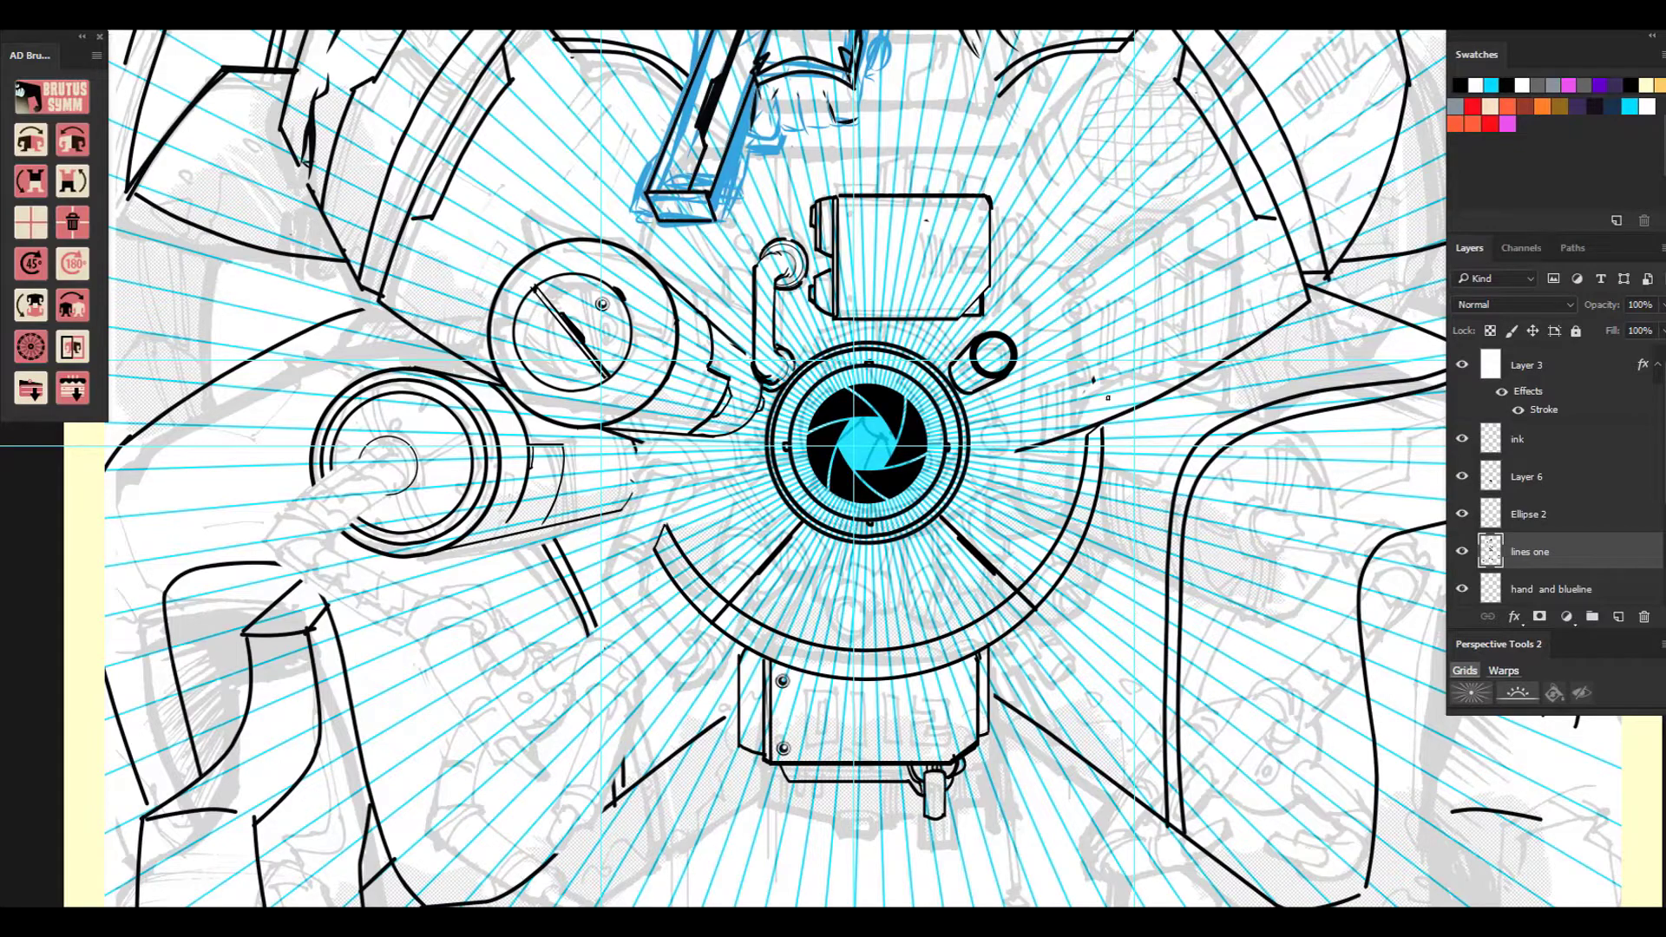
Ink a curved rim around the small ring below the control box.
scroll(867, 535, "down", 3)
scroll(867, 637, "up", 5)
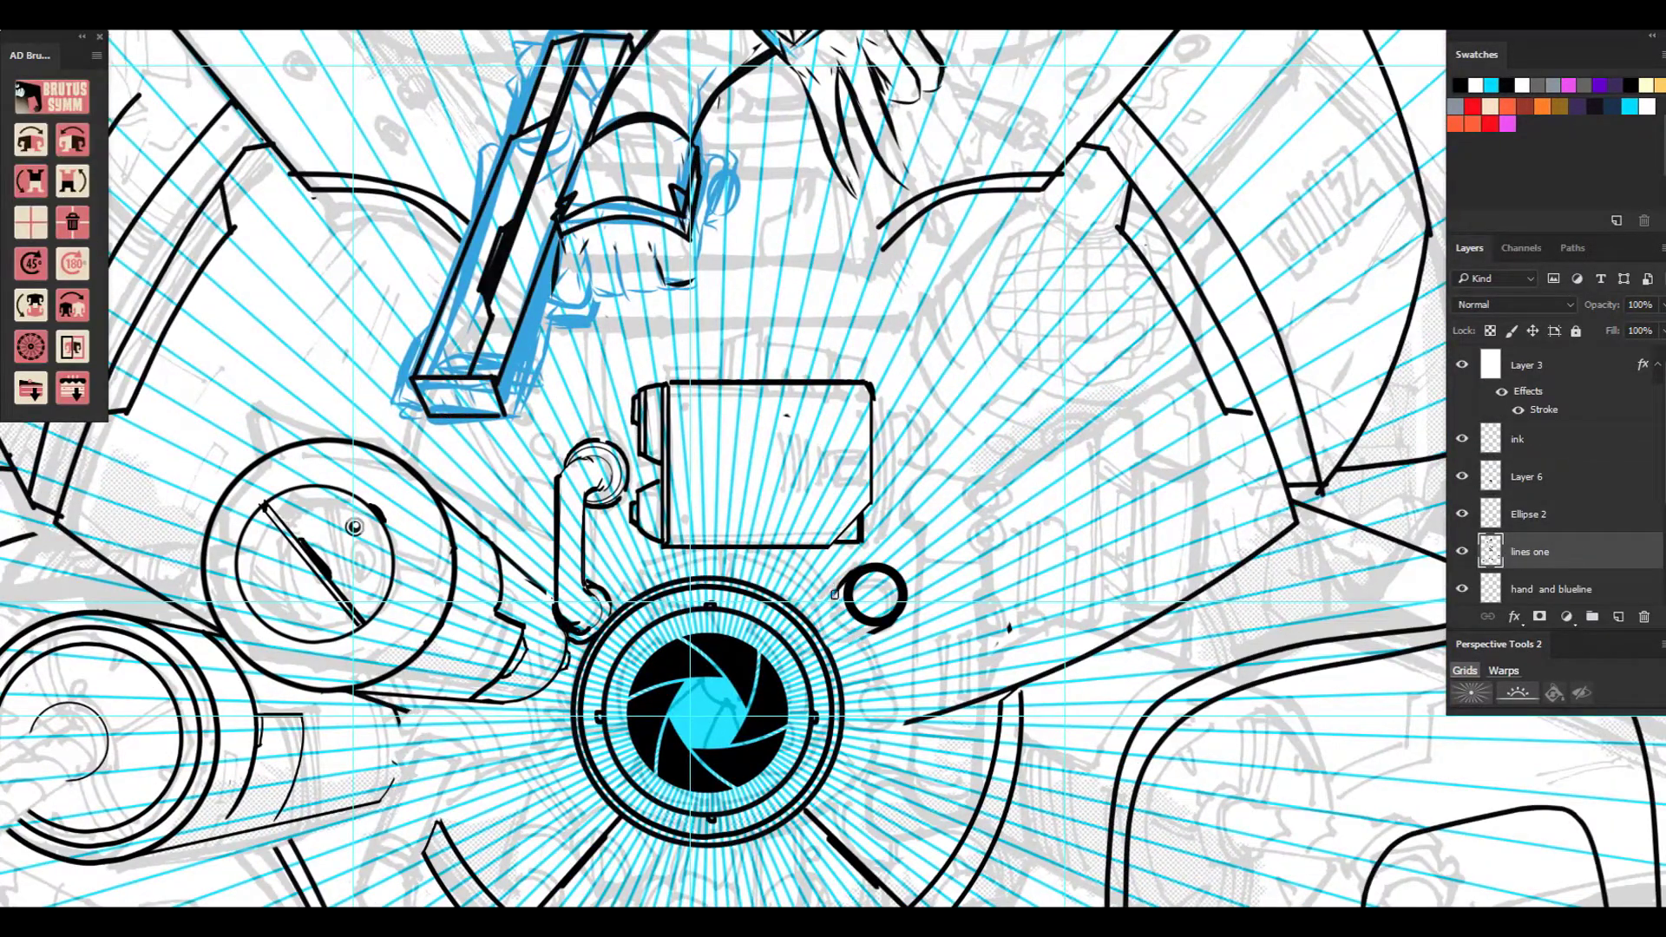
left_click_drag(836, 590, 872, 634)
Stamp a triangular group of three solid dots on the control box and a screw head over each dot.
key("alt+e")
key("ctrl+alt+z")
key("ctrl+v")
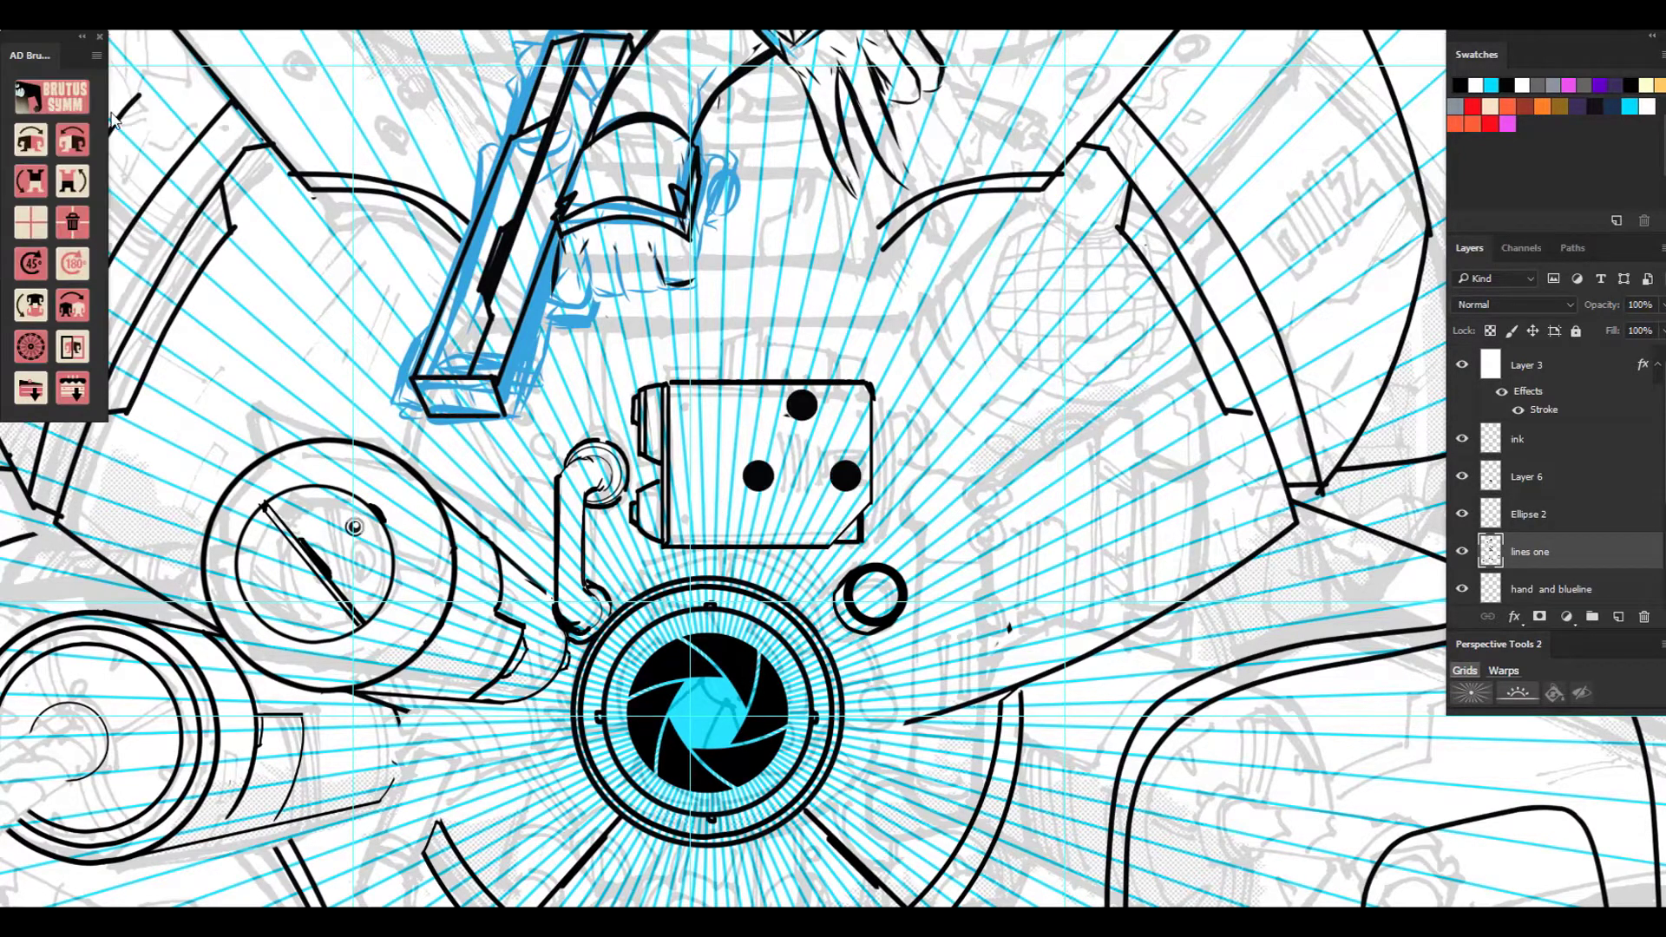
key("ctrl+z")
left_click(791, 448)
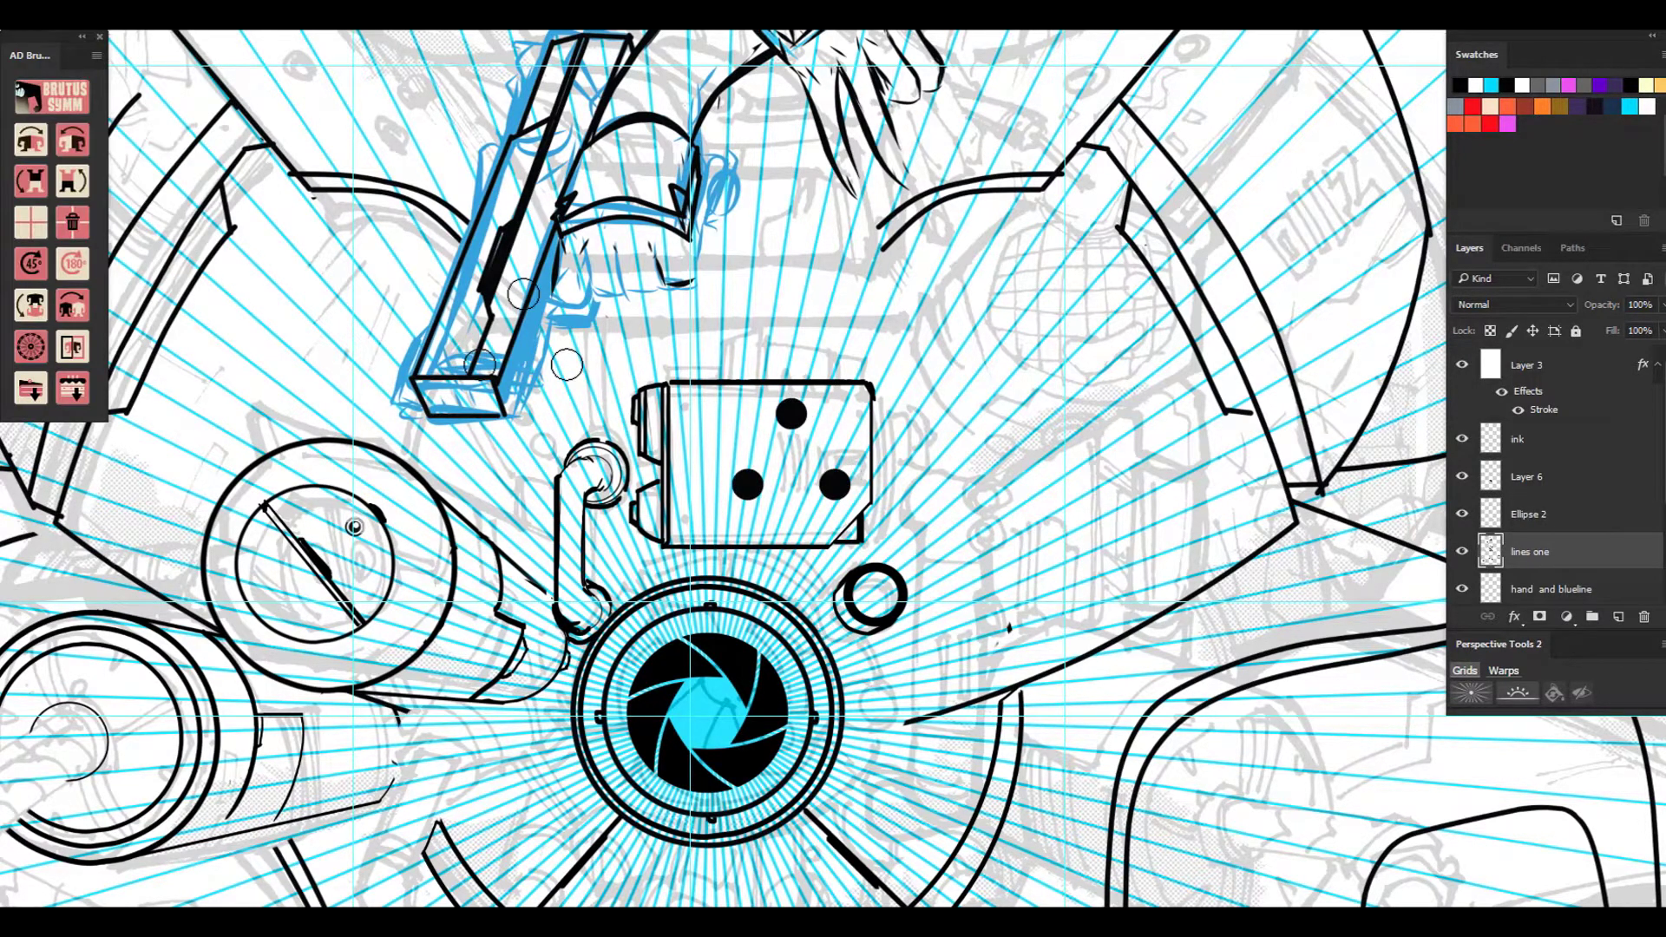
left_click(790, 414)
left_click(747, 483)
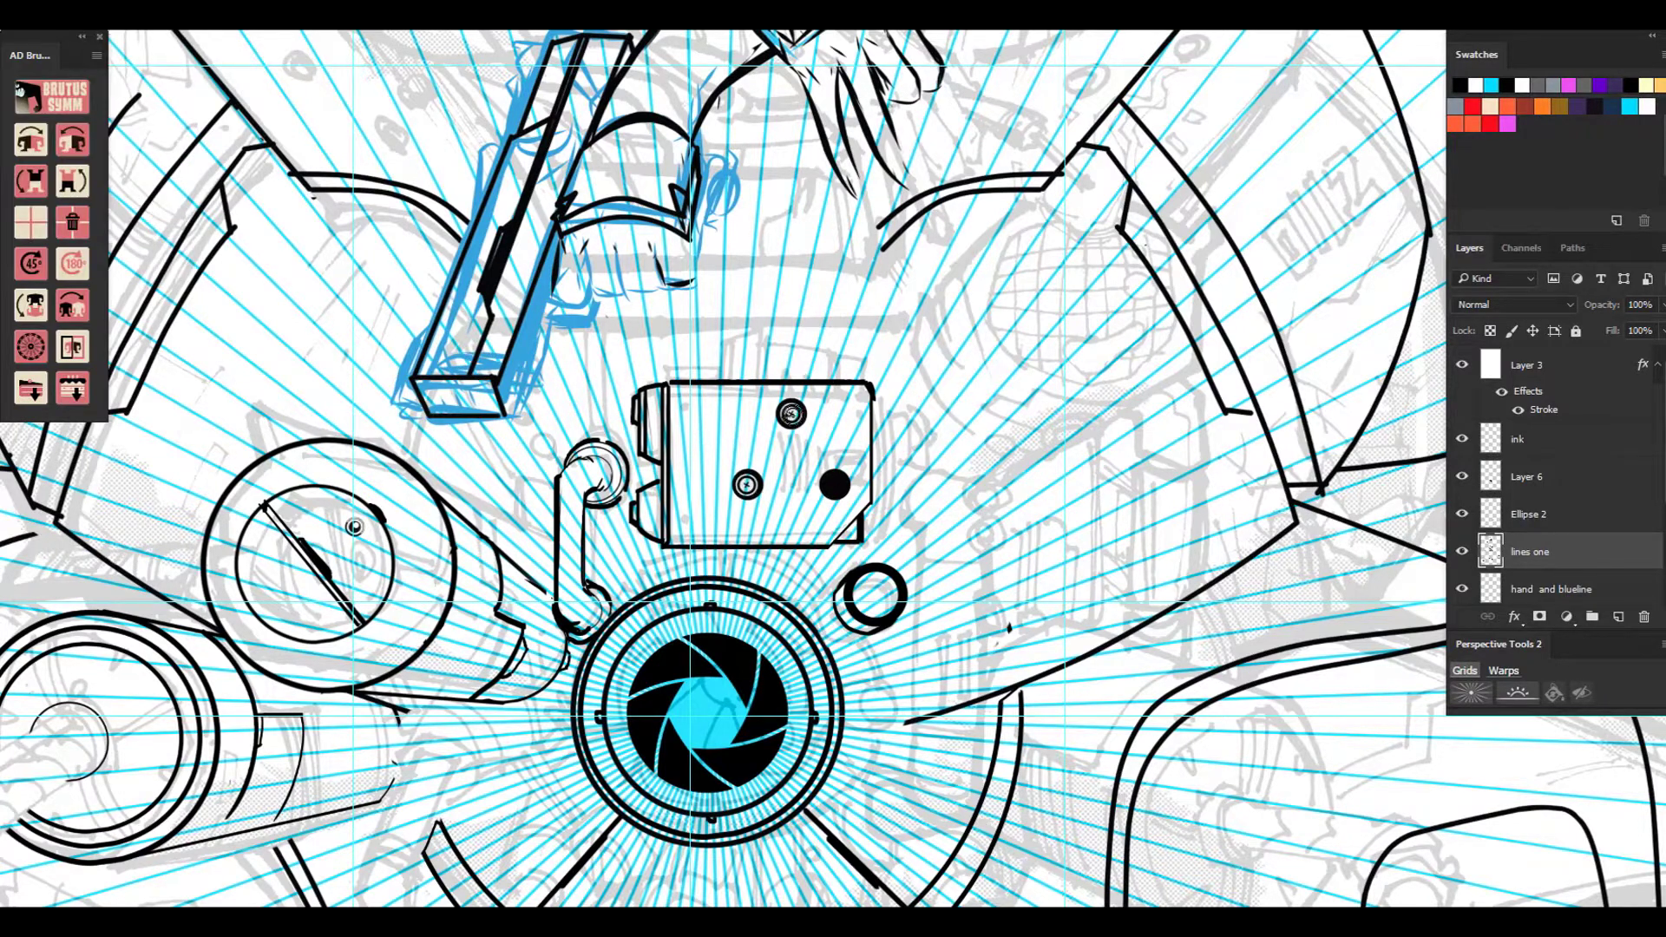
left_click(834, 483)
Stamp a patch of small vent holes in the control box's corner and outer rings around its screws.
left_click(12, 211)
left_click(707, 408)
left_click(35, 13)
left_click(108, 213)
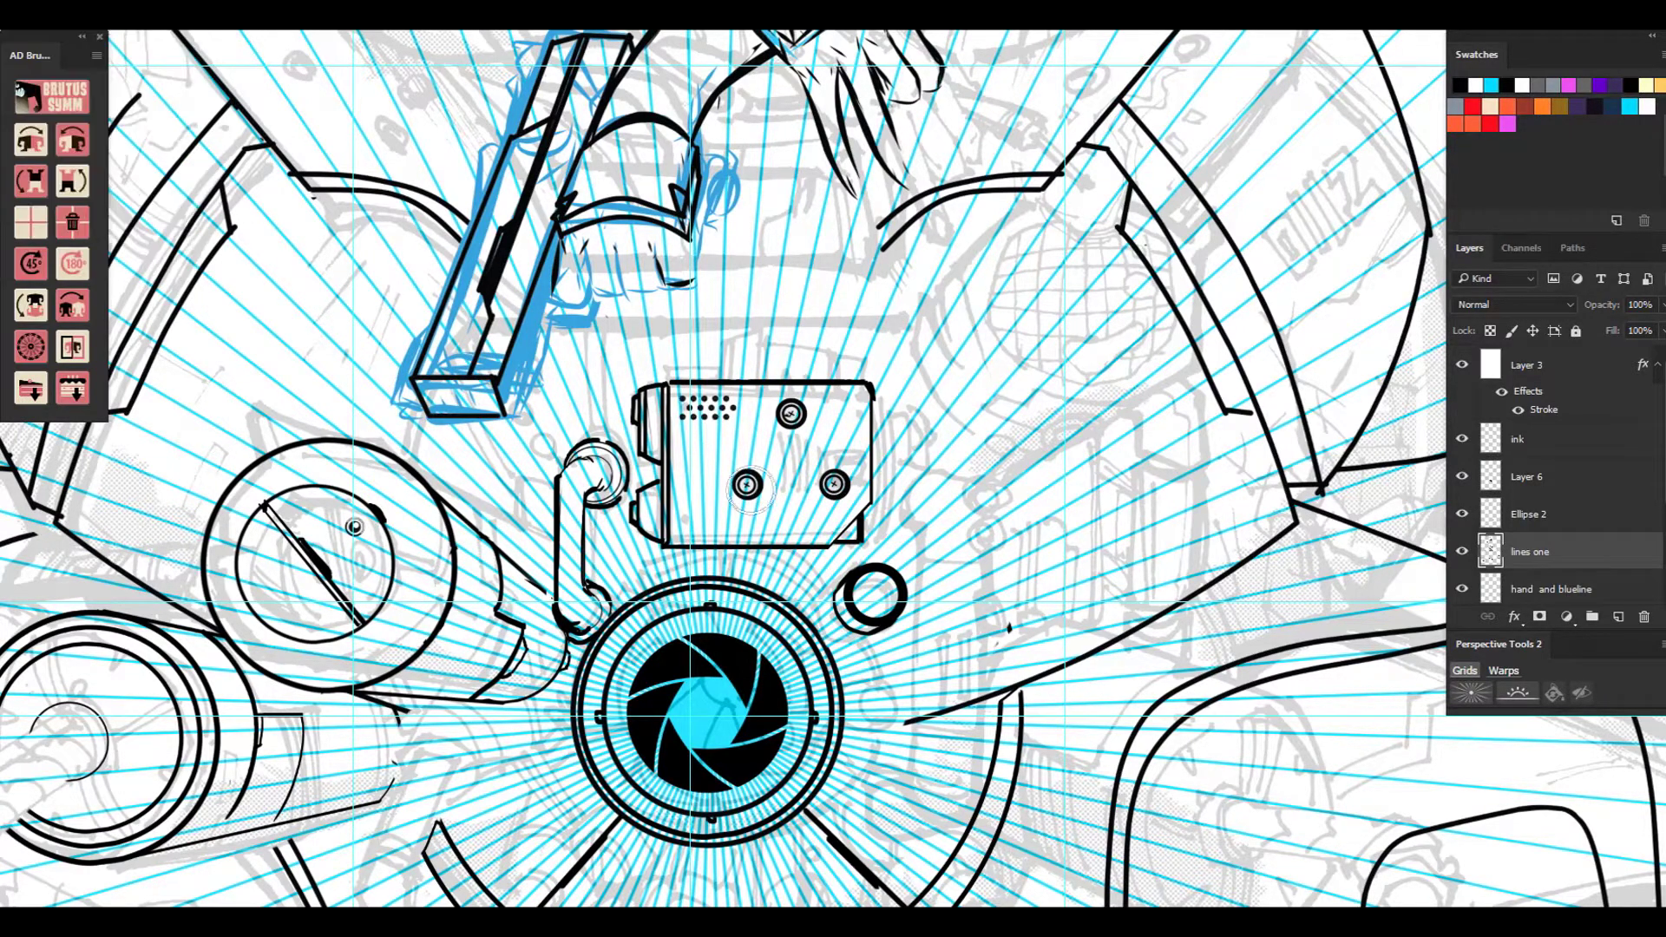
left_click(746, 484)
left_click(834, 484)
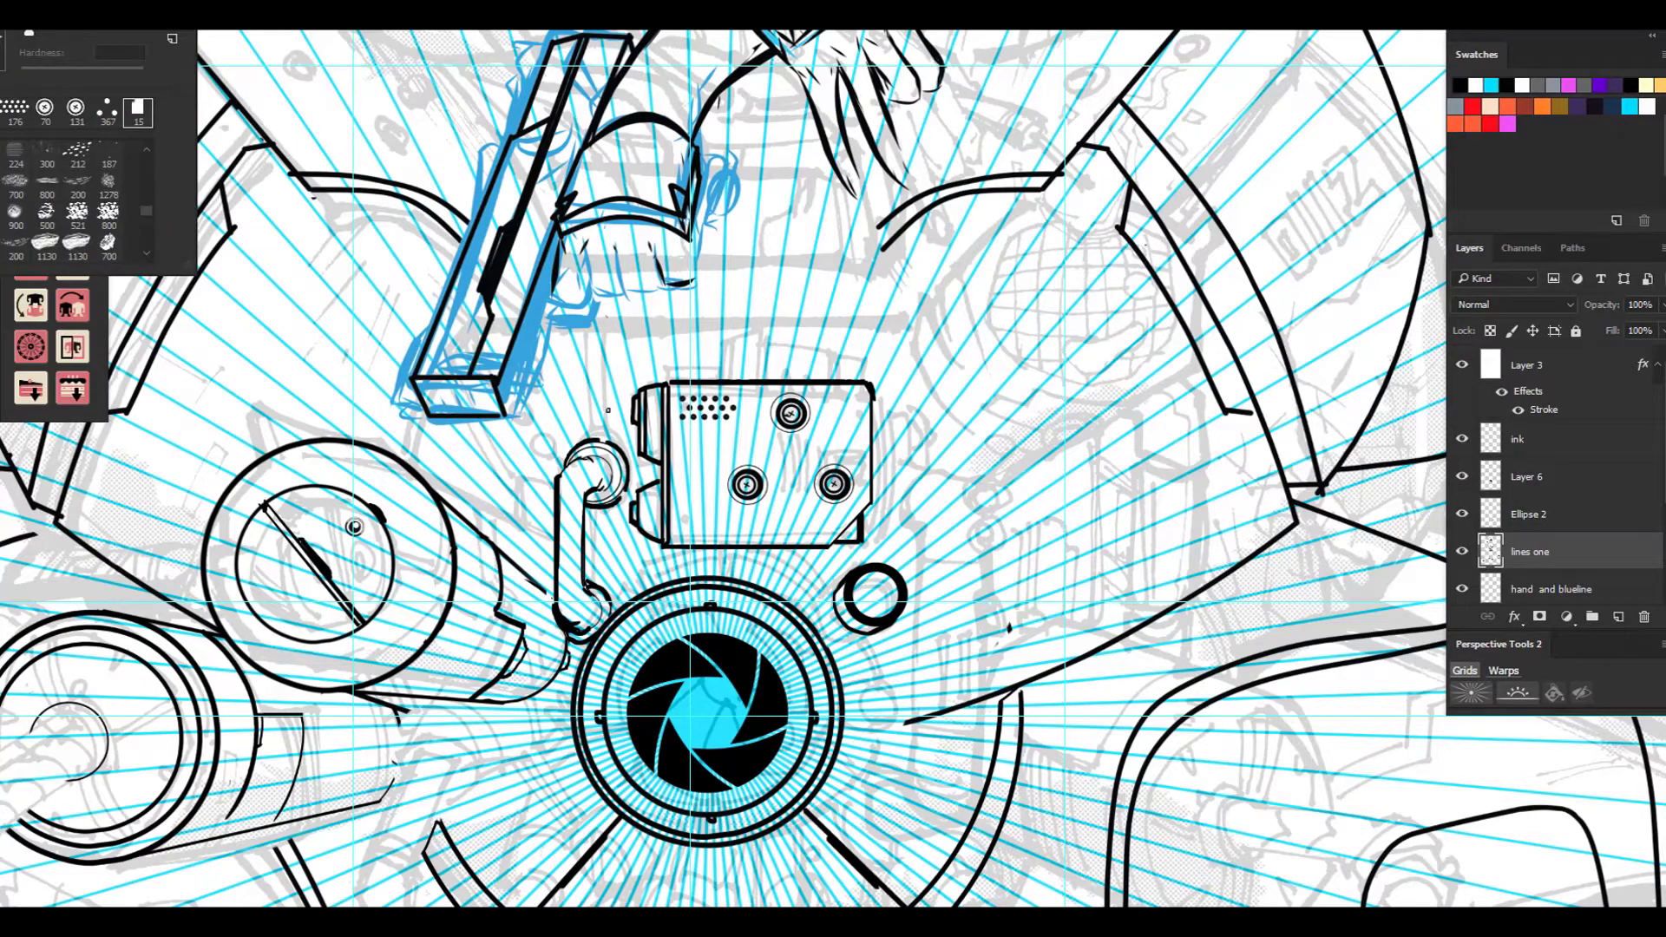
Stamp a smaller ring beside the lens, just below the existing ring.
key("ctrl+0")
key("ctrl+plus")
key("ctrl+plus")
key("ctrl+plus")
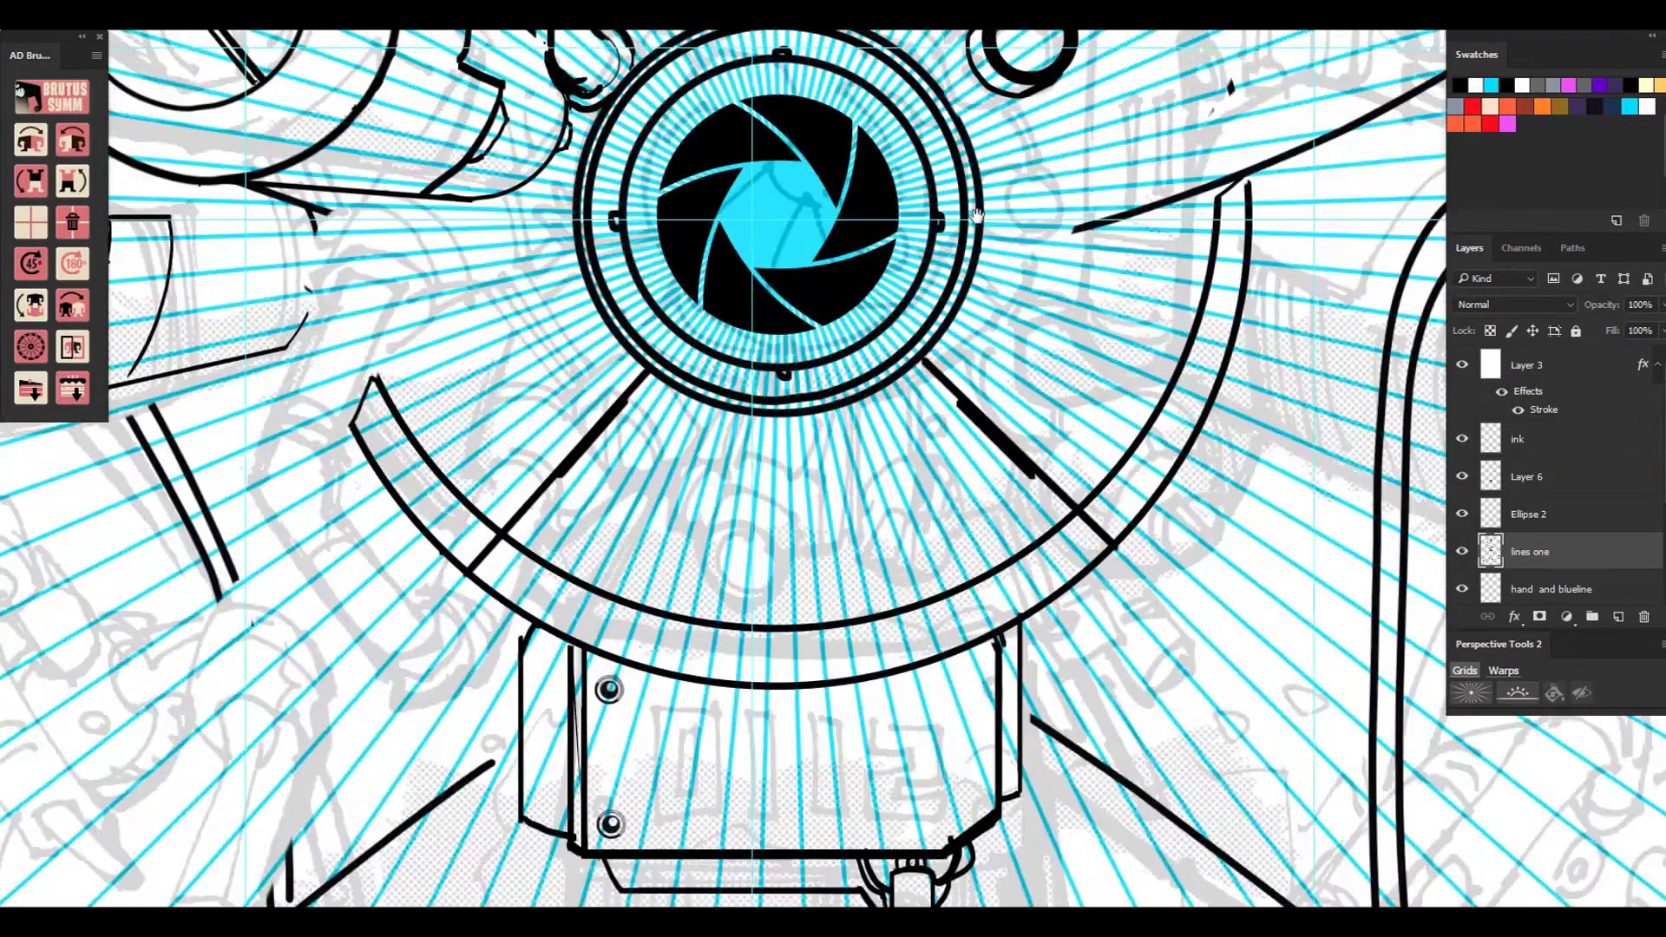
key("l")
left_click(759, 444)
left_click(772, 452)
left_click_drag(1076, 156, 720, 517)
key("Escape")
key("b")
left_click(35, 13)
double_click(15, 170)
left_click(729, 481)
left_click(34, 13)
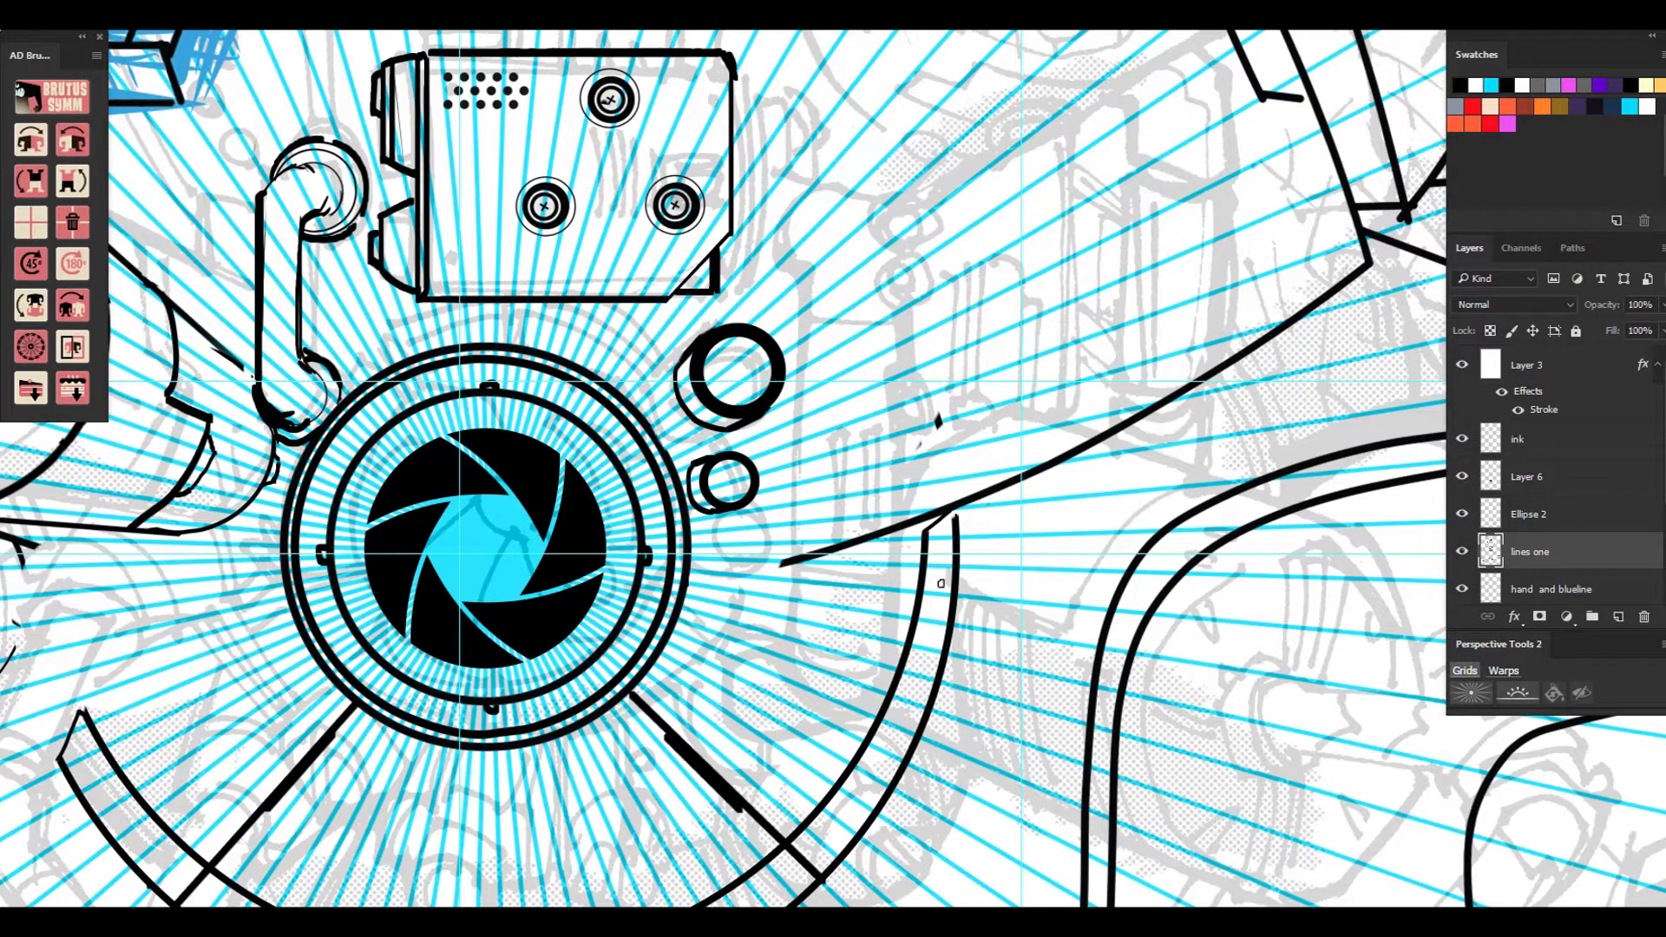
Erase the stretch of body line inside the double arc beside the lens, and switch to the Ellipse 2 layer.
scroll(940, 583, "down", 4)
left_click_drag(843, 331, 888, 317)
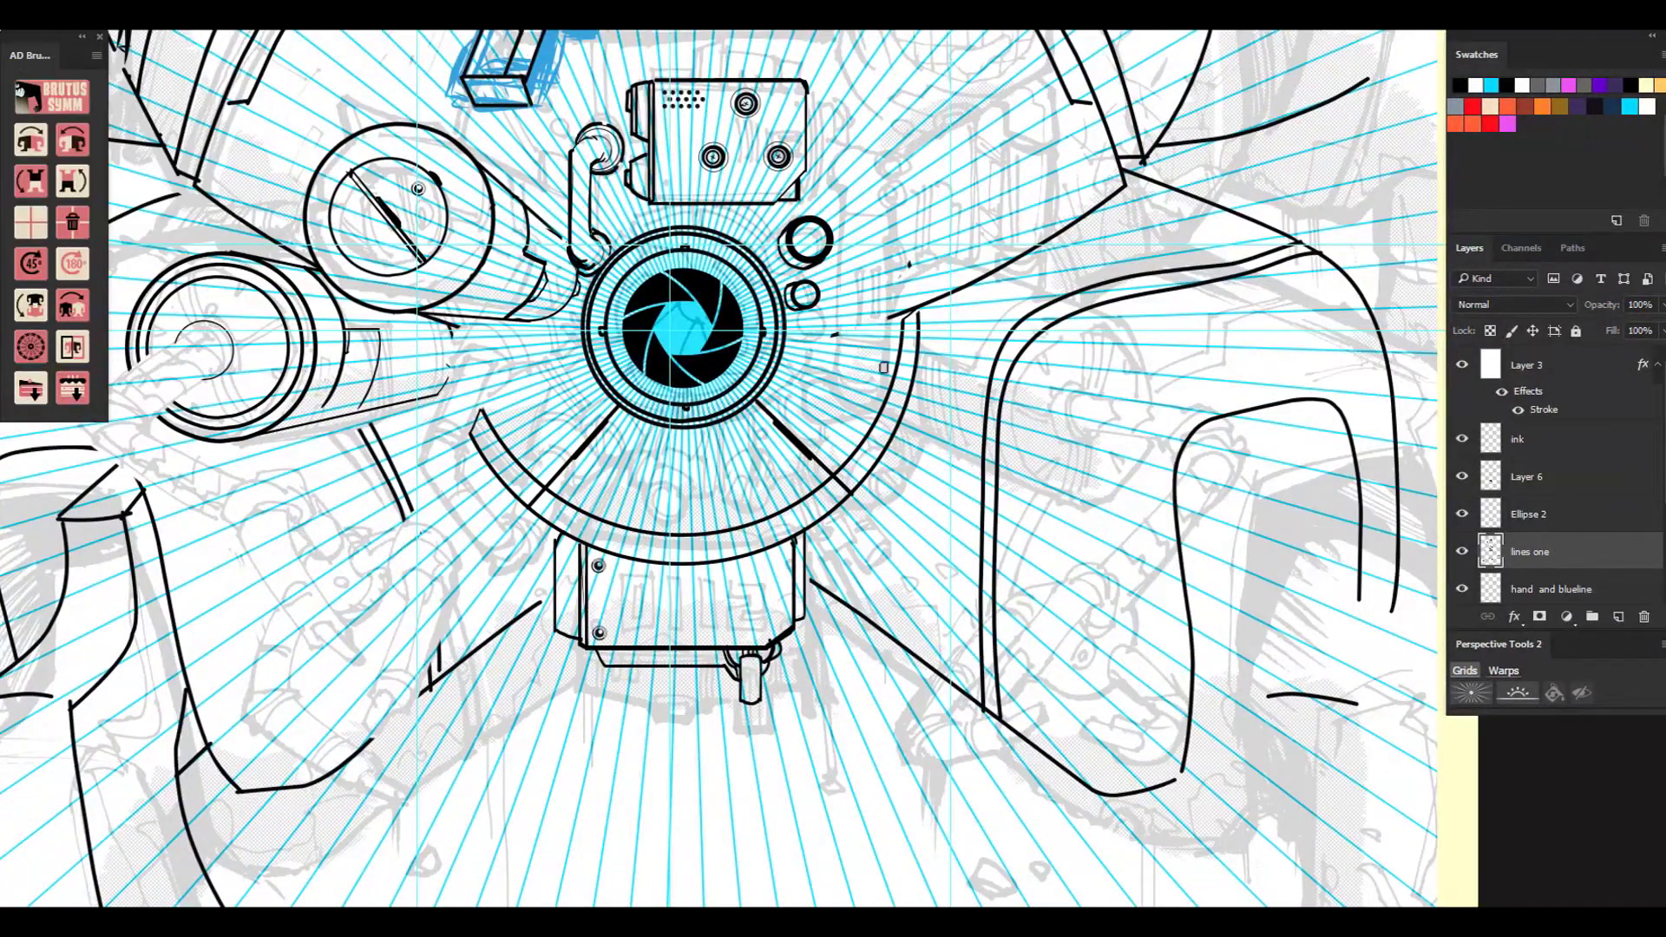
left_click(887, 388, "ctrl")
left_click_drag(890, 395, 874, 422)
Ink a vertical pipe beside the two small rings, with its lower end bent towards the lens.
left_click_drag(844, 190, 844, 388)
mouse_move(893, 187)
left_mouse_down()
mouse_move(894, 388)
mouse_move(807, 402)
left_mouse_up()
key("ctrl+z")
left_click_drag(808, 403, 848, 425)
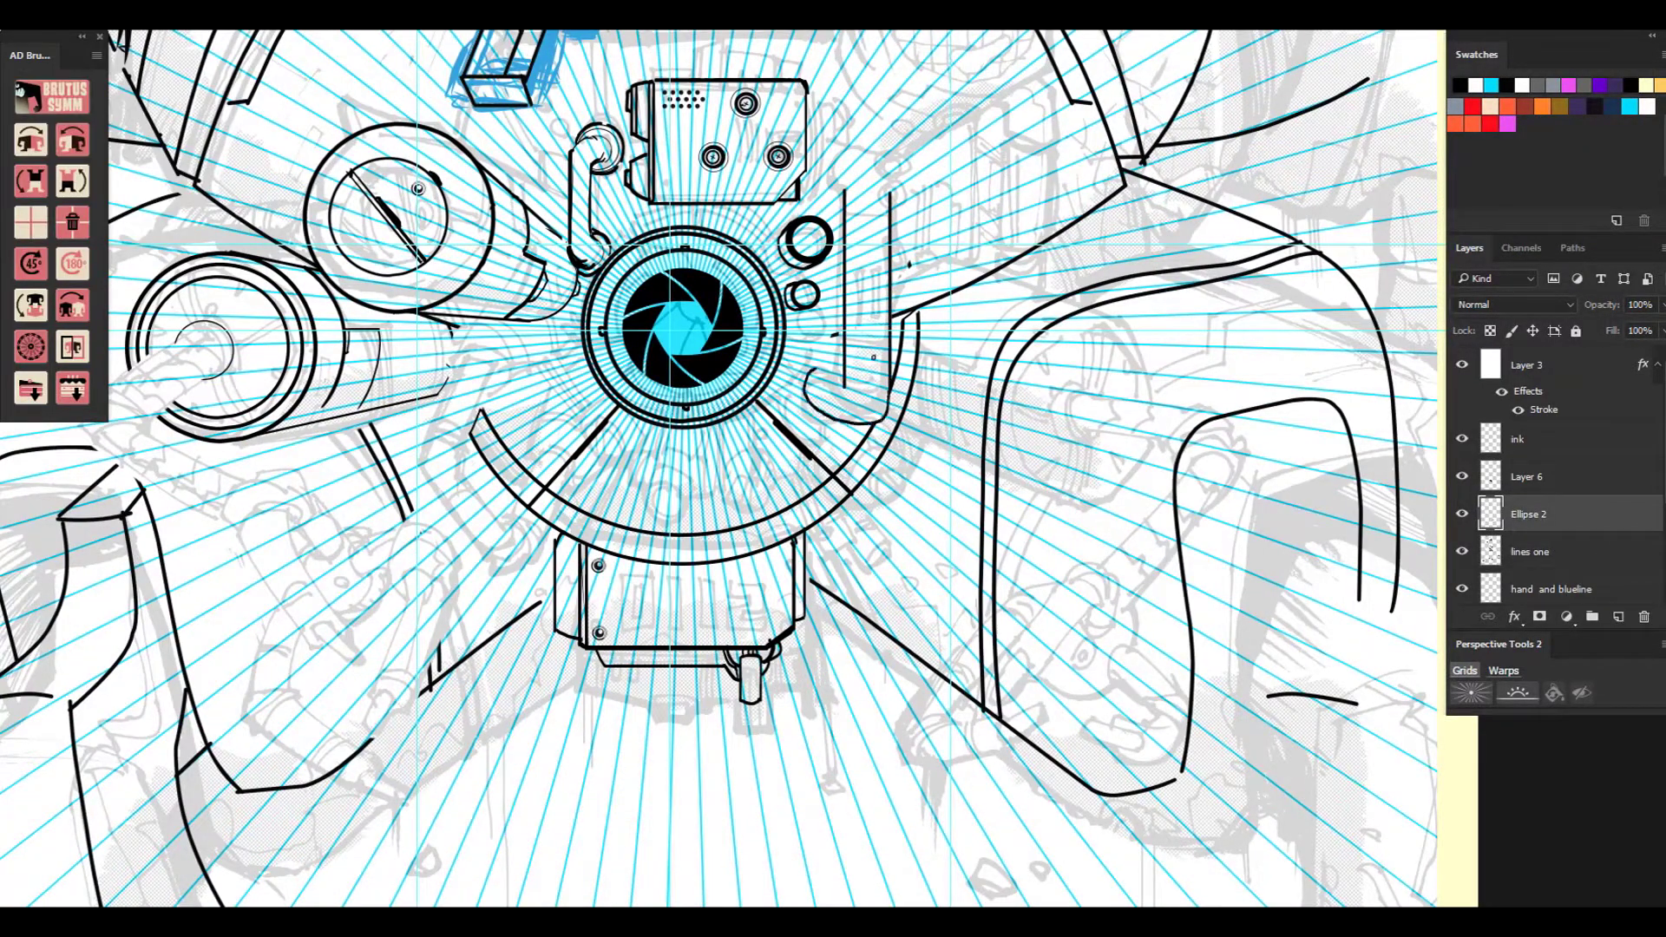
key("ctrl+z")
key("ctrl+plus")
mouse_move(786, 345)
left_mouse_down()
mouse_move(864, 391)
mouse_move(949, 324)
mouse_move(837, 278)
left_mouse_up()
left_click_drag(833, 277, 858, 300)
Compare the linework with the Ellipse 2 layer hidden and shown.
key("e")
key("ctrl+minus")
key("ctrl+minus")
key("ctrl+minus")
key("ctrl+plus")
key("ctrl+plus")
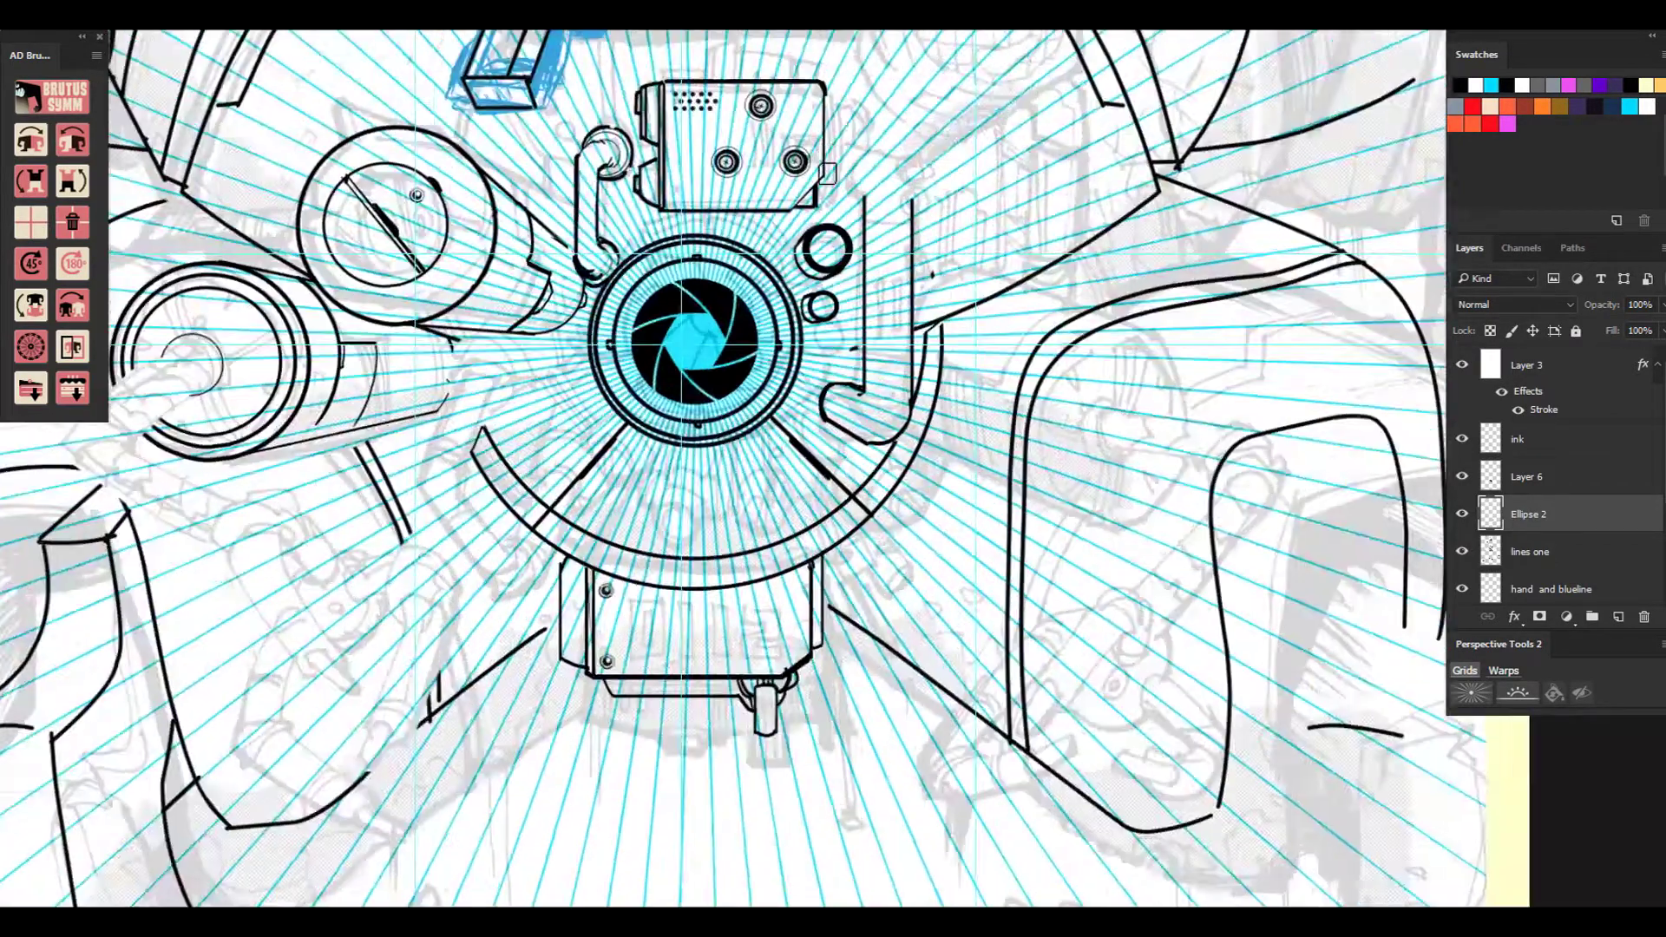
left_click_drag(779, 473, 721, 581)
left_click_drag(697, 319, 559, 575)
left_click(1462, 513)
left_click(1461, 514)
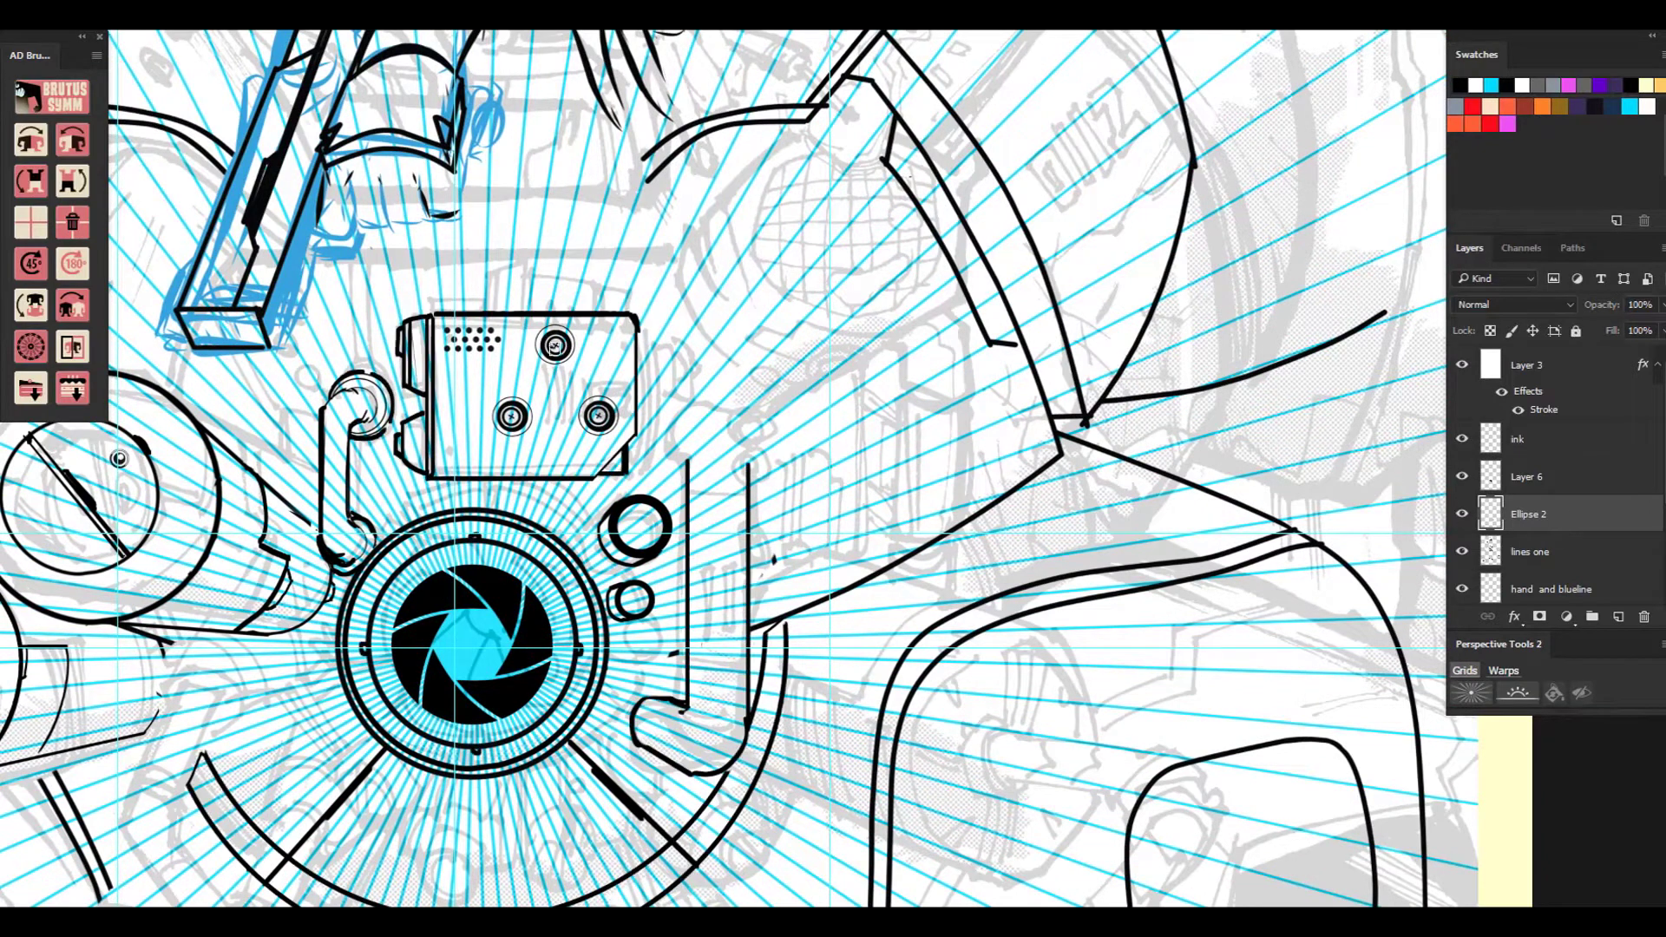
mouse_move(639, 333)
left_mouse_down()
mouse_move(639, 432)
mouse_move(661, 432)
left_mouse_up()
left_click_drag(642, 432, 661, 432)
left_click_drag(640, 342, 664, 341)
Ink the inner rim of the vertical pipe's lower end and the bent upper elbow beside the control box.
left_click_drag(666, 703, 645, 744)
key("ctrl+z")
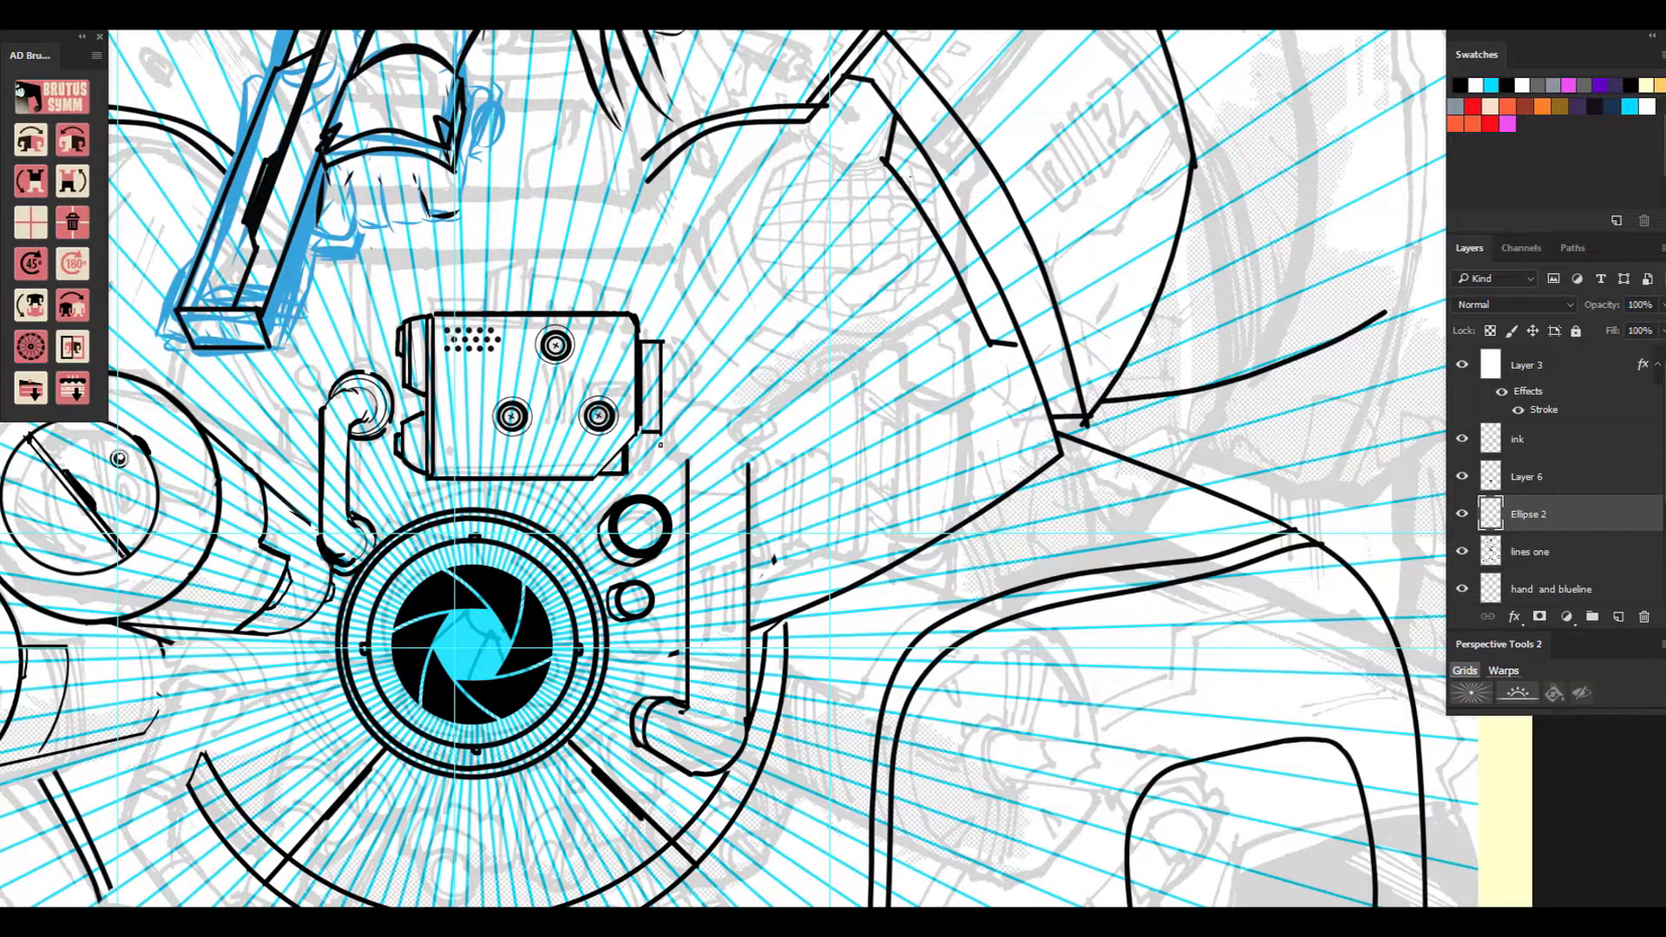
key("ctrl+z")
mouse_move(640, 461)
left_mouse_down()
mouse_move(694, 408)
mouse_move(748, 473)
mouse_move(637, 483)
left_mouse_up()
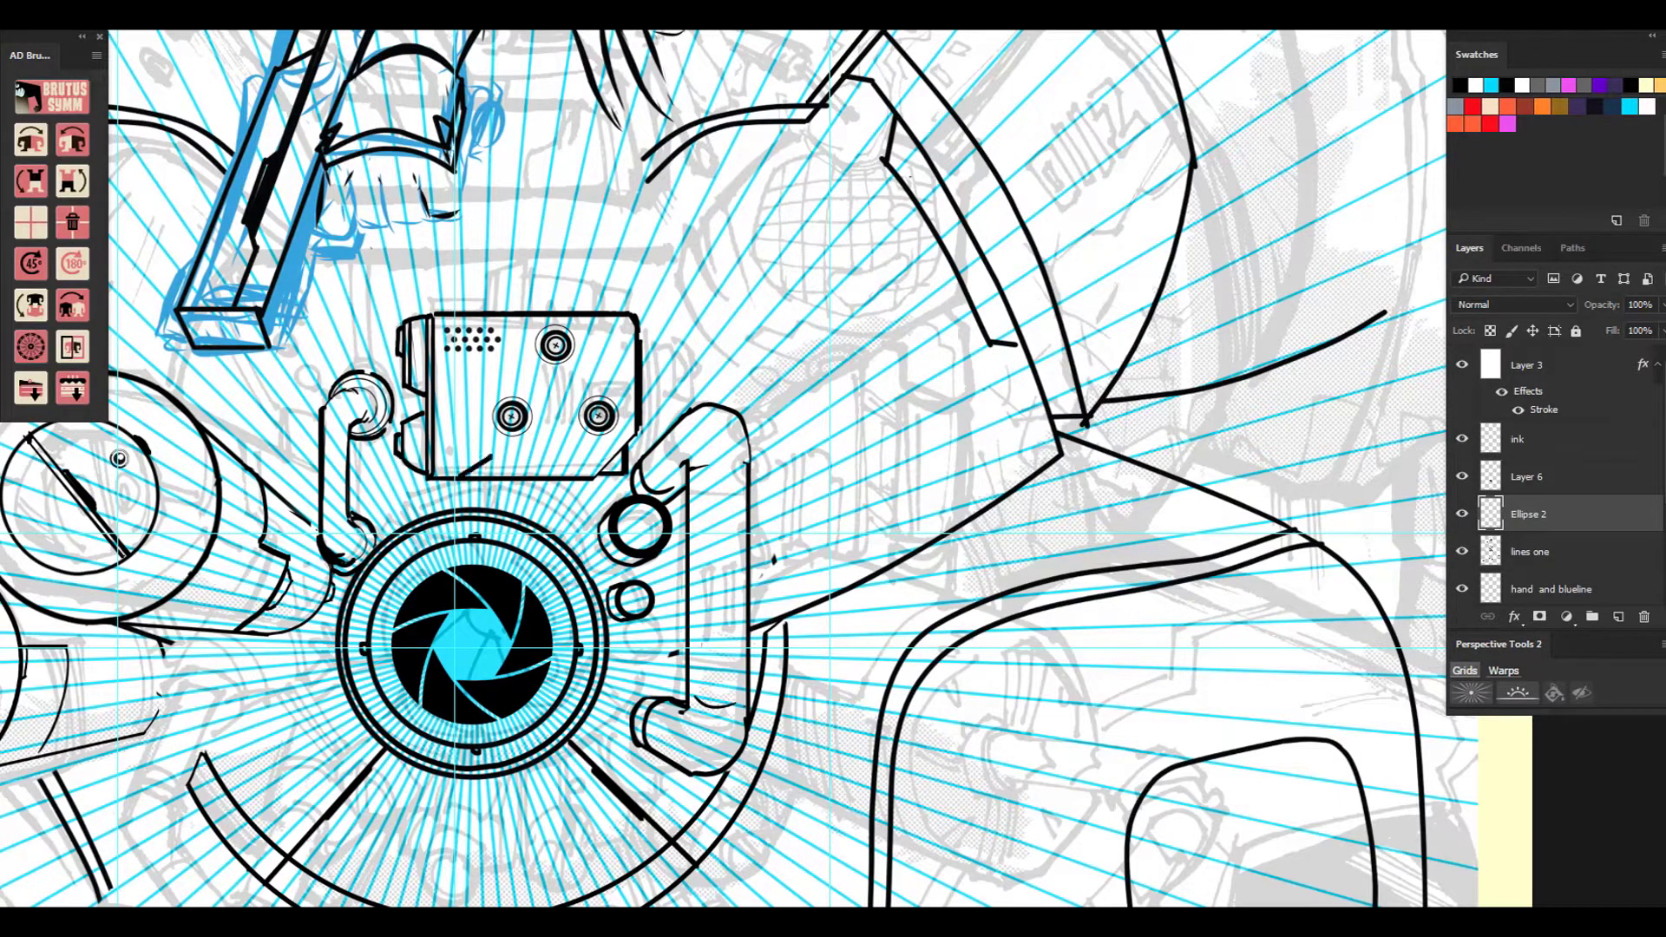
Ink a trapezoidal notch in the control box's lower edge and erase the edge line beneath it.
left_click_drag(491, 457, 538, 458)
left_click_drag(538, 458, 550, 479)
key("e")
left_click_drag(468, 478, 547, 473)
Ink a low raised bracket with slanted ends along the control box's upper edge.
key("b")
left_click(446, 310)
left_click(450, 296, "shift")
left_click(556, 296, "shift")
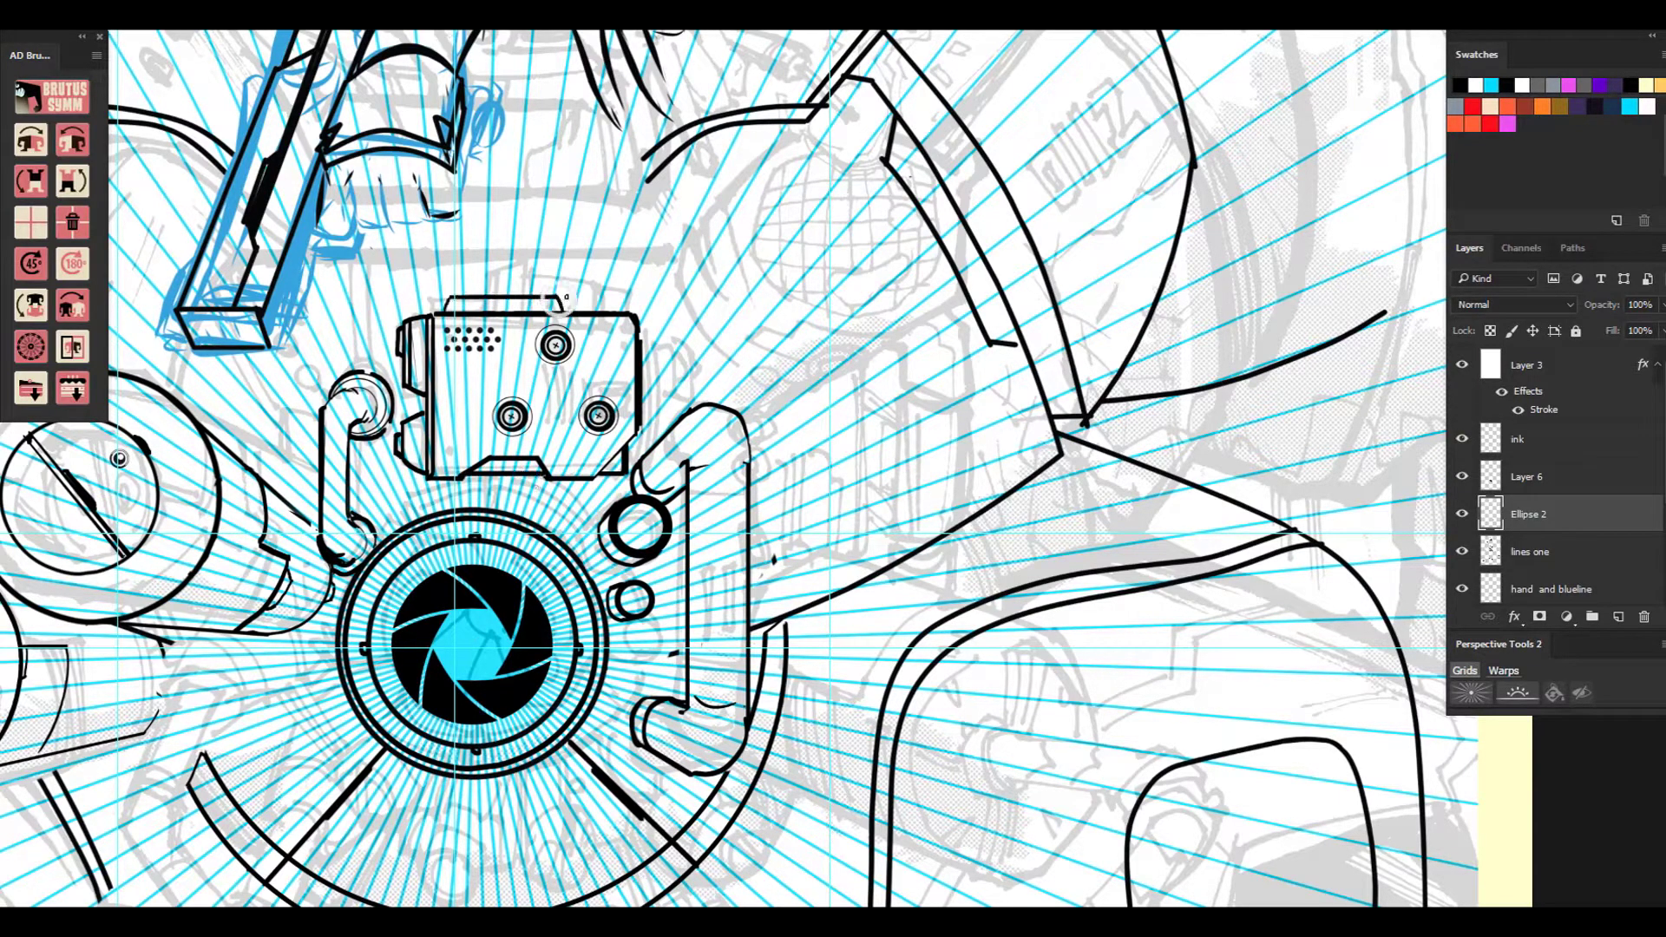
left_click(569, 311, "shift")
Ink the small feet under the control box on both sides of the notch, up to its chamfered corner.
key("ctrl+minus")
key("ctrl+plus")
key("ctrl+plus")
left_click(295, 564)
left_click(341, 564, "shift")
left_click_drag(467, 564, 577, 540)
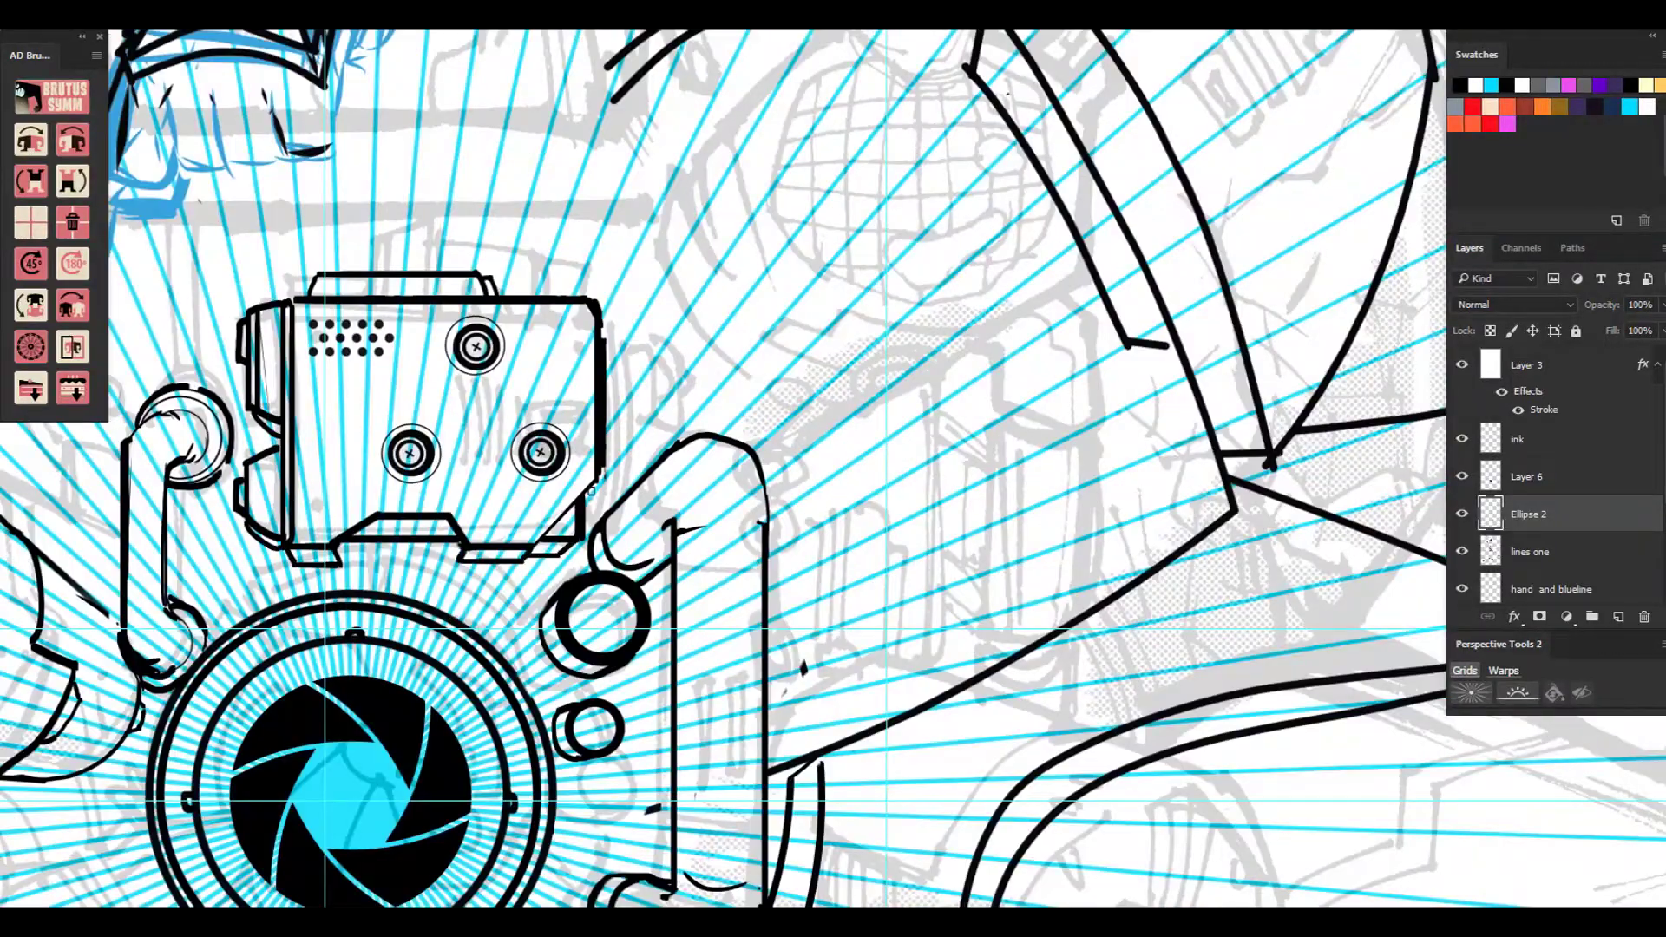
left_click_drag(340, 546, 460, 550)
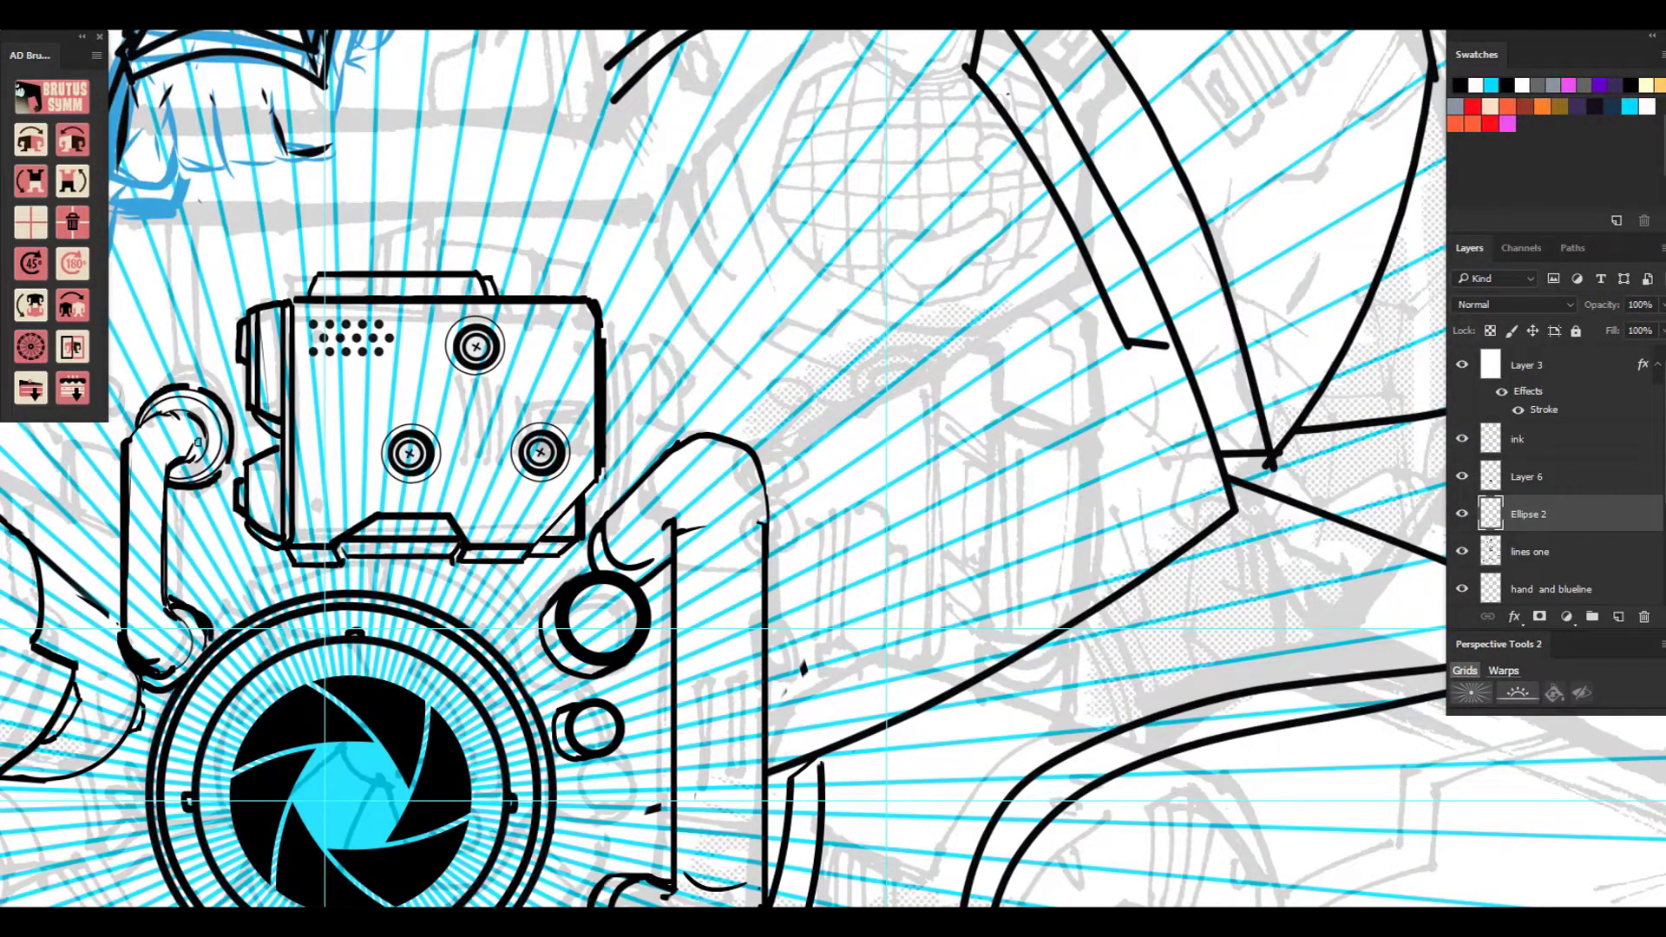
Ink a long inner line along the straight section of the vertical pipe beside the lens.
key("ctrl+minus")
key("ctrl+minus")
key("ctrl+plus")
left_click_drag(517, 616, 522, 386)
left_click_drag(756, 217, 759, 378)
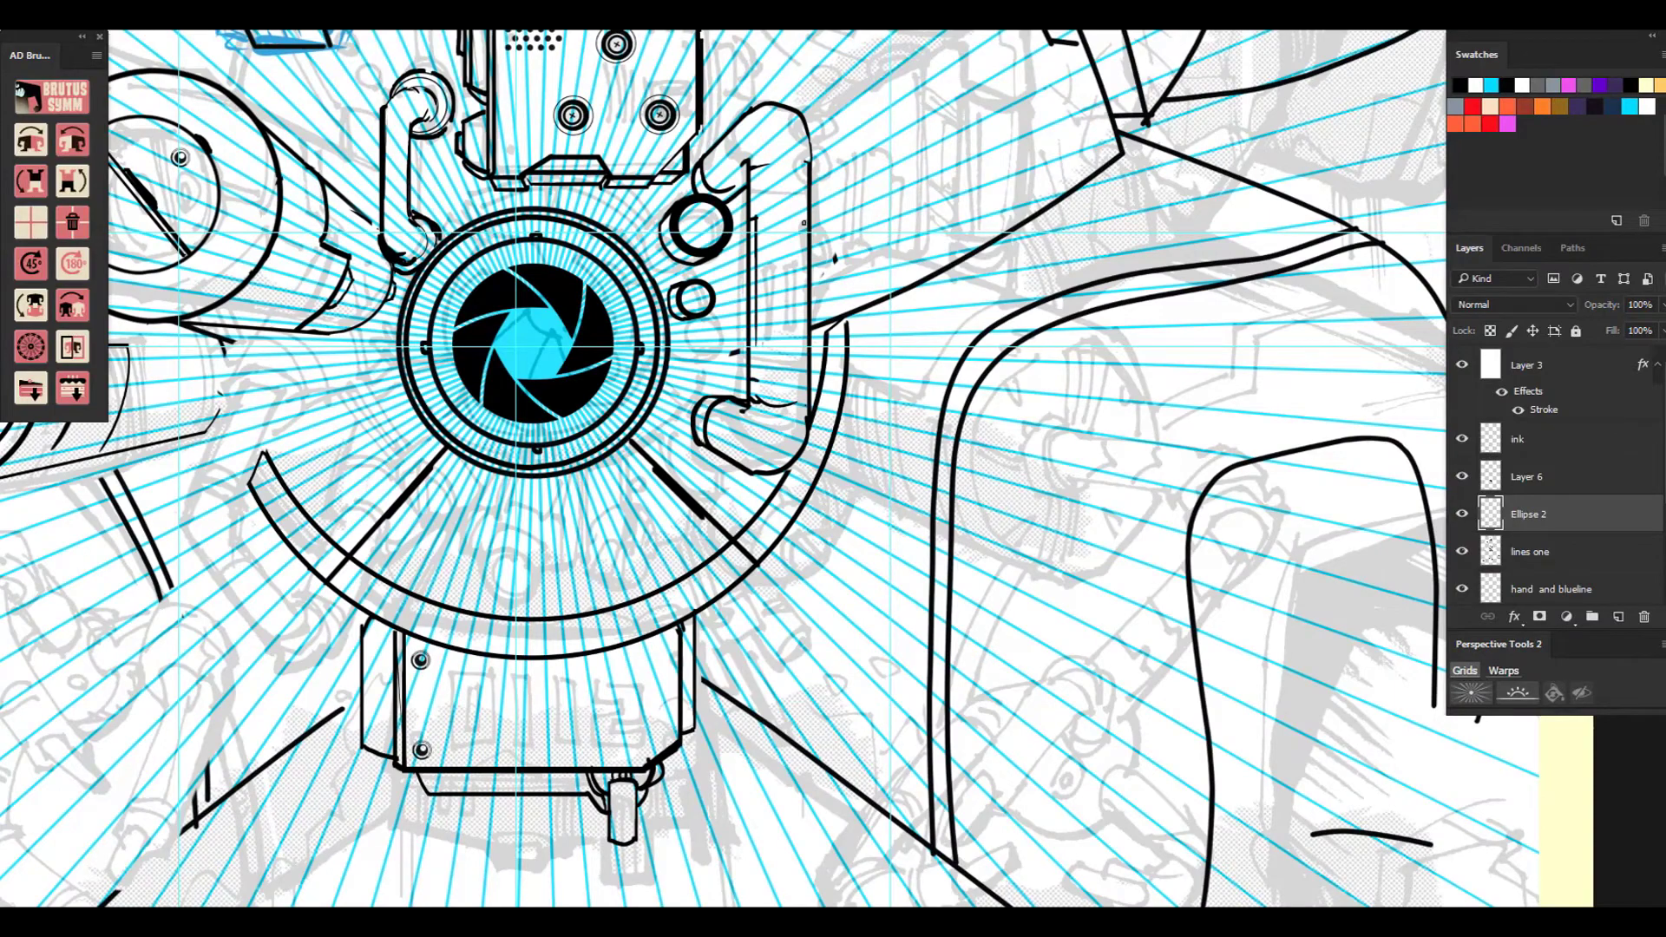
key("ctrl+minus")
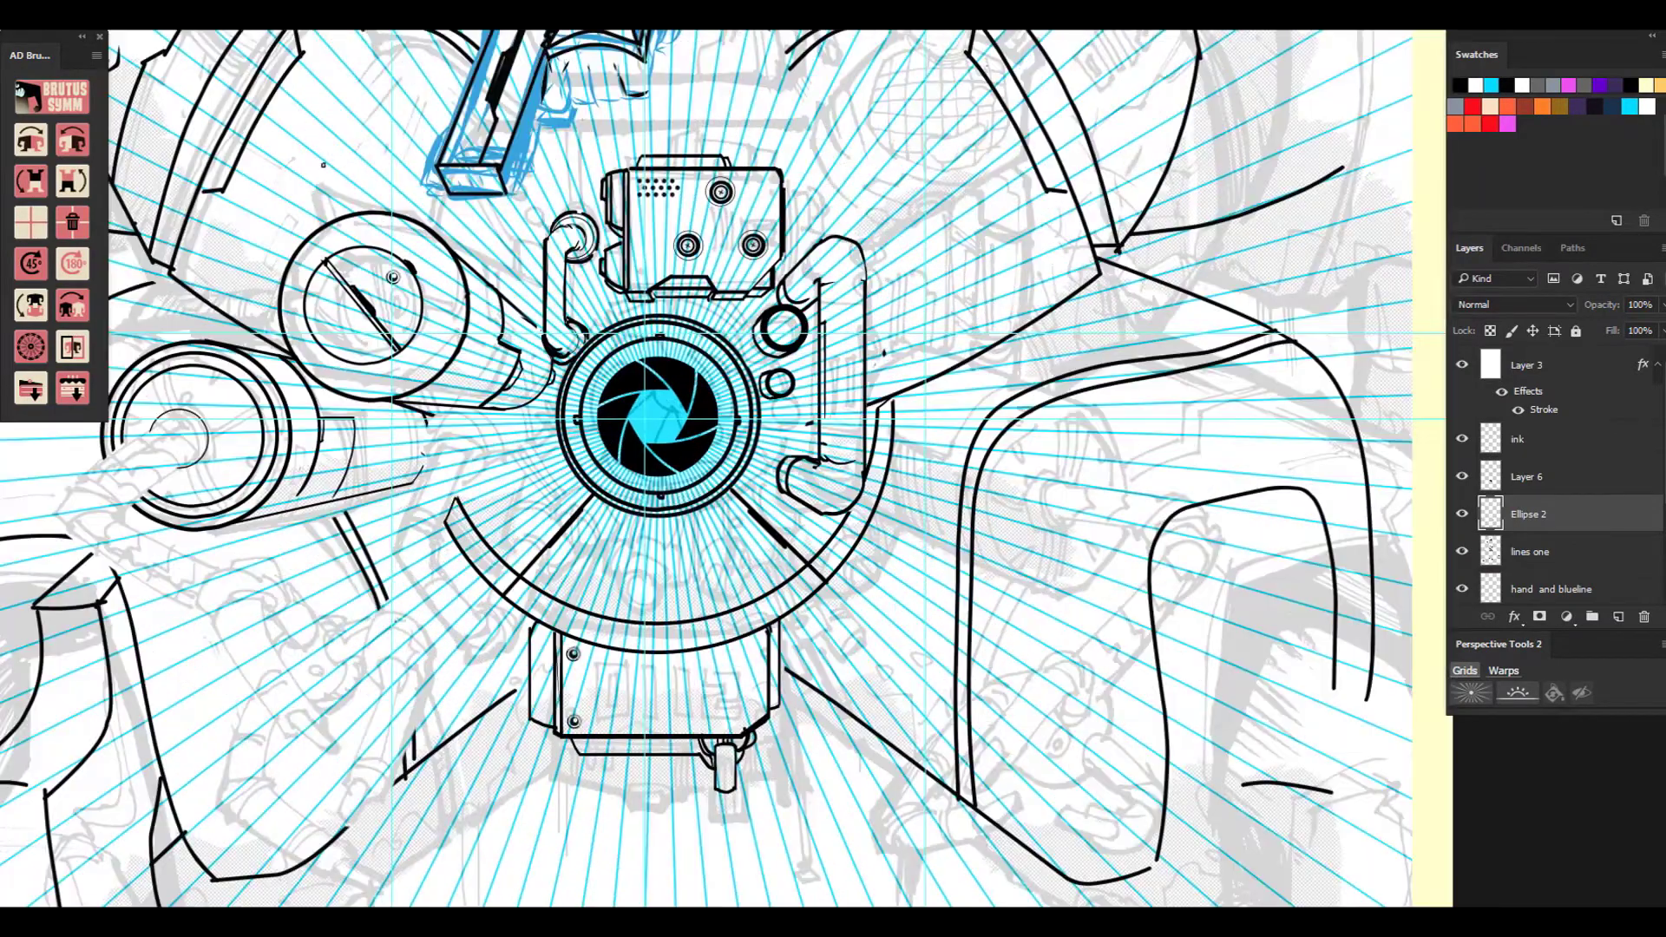
Undo the last change and ink a small slanted antenna above the upper cylinder.
key("ctrl+z")
mouse_move(324, 164)
left_mouse_down()
mouse_move(342, 215)
mouse_move(321, 226)
left_mouse_up()
mouse_move(297, 174)
left_mouse_down()
mouse_move(283, 181)
mouse_move(309, 236)
left_mouse_up()
left_click_drag(299, 175, 351, 214)
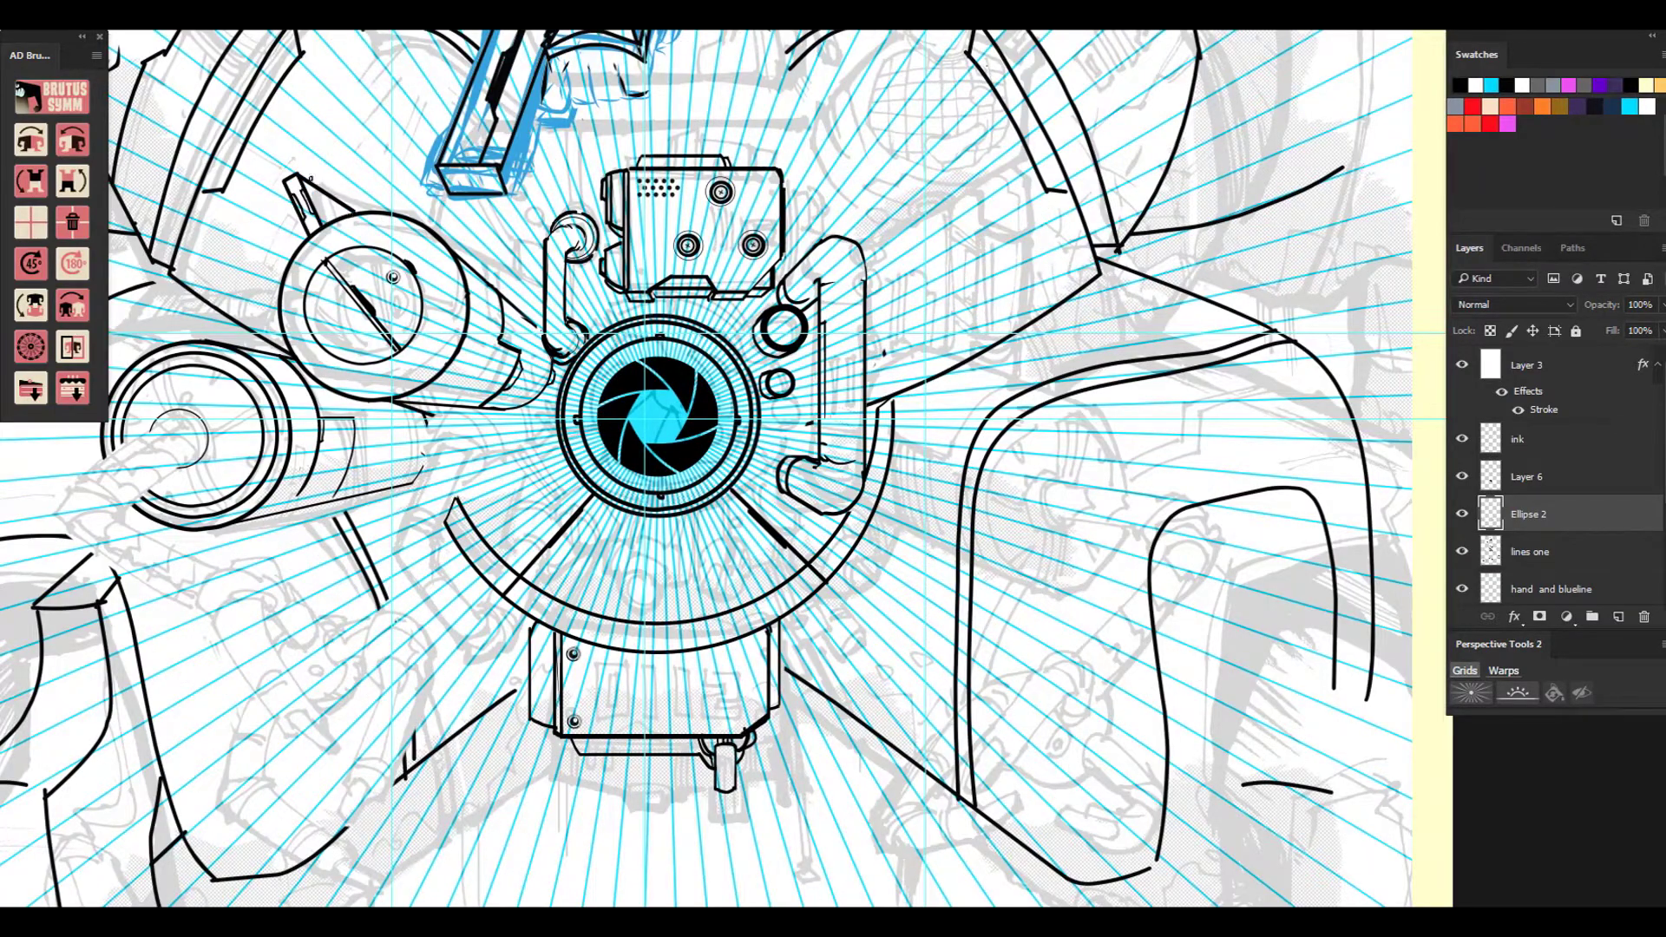
Ink a bent pipe handle over the double arc's end, opposite the vertical pipe.
left_click_drag(456, 501, 481, 536)
mouse_move(447, 525)
left_mouse_down()
mouse_move(483, 578)
mouse_move(459, 462)
left_mouse_up()
mouse_move(483, 618)
left_mouse_down()
mouse_move(477, 473)
mouse_move(496, 455)
left_mouse_up()
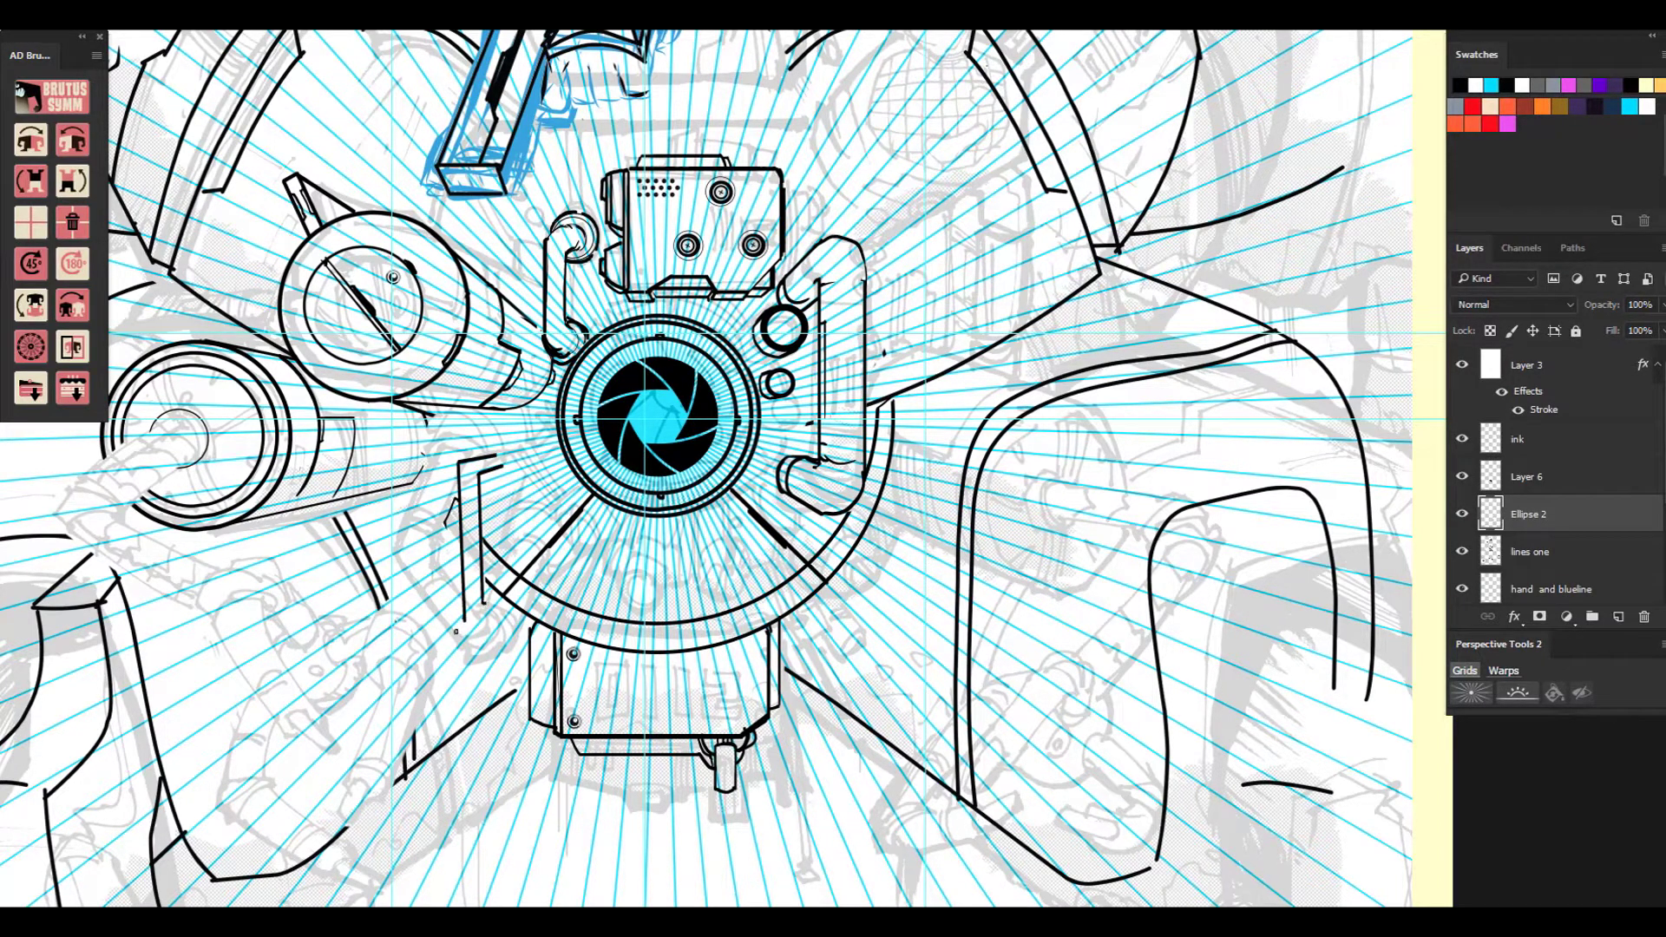
left_click_drag(479, 605, 469, 637)
On the lines one layer, ink the bent handle's end fittings and the vertical pipe's lower collar, and add a new layer.
key("alt+bracketleft")
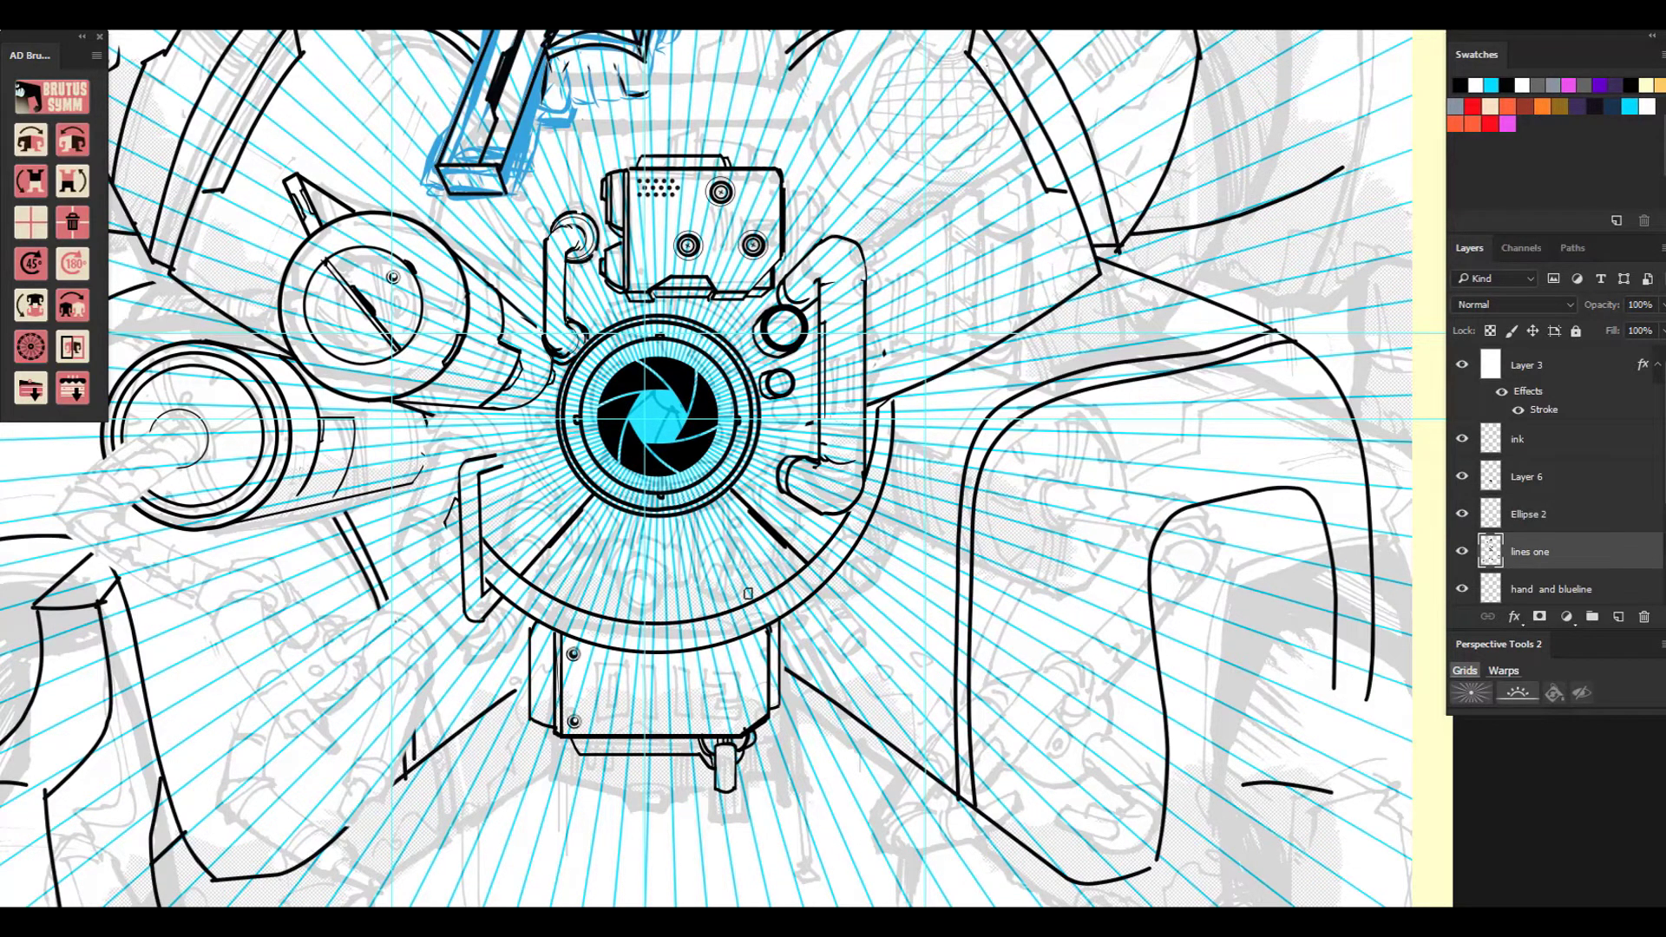
left_click_drag(489, 592, 491, 612)
left_click_drag(790, 459, 780, 494)
key("ctrl+shift+alt+n")
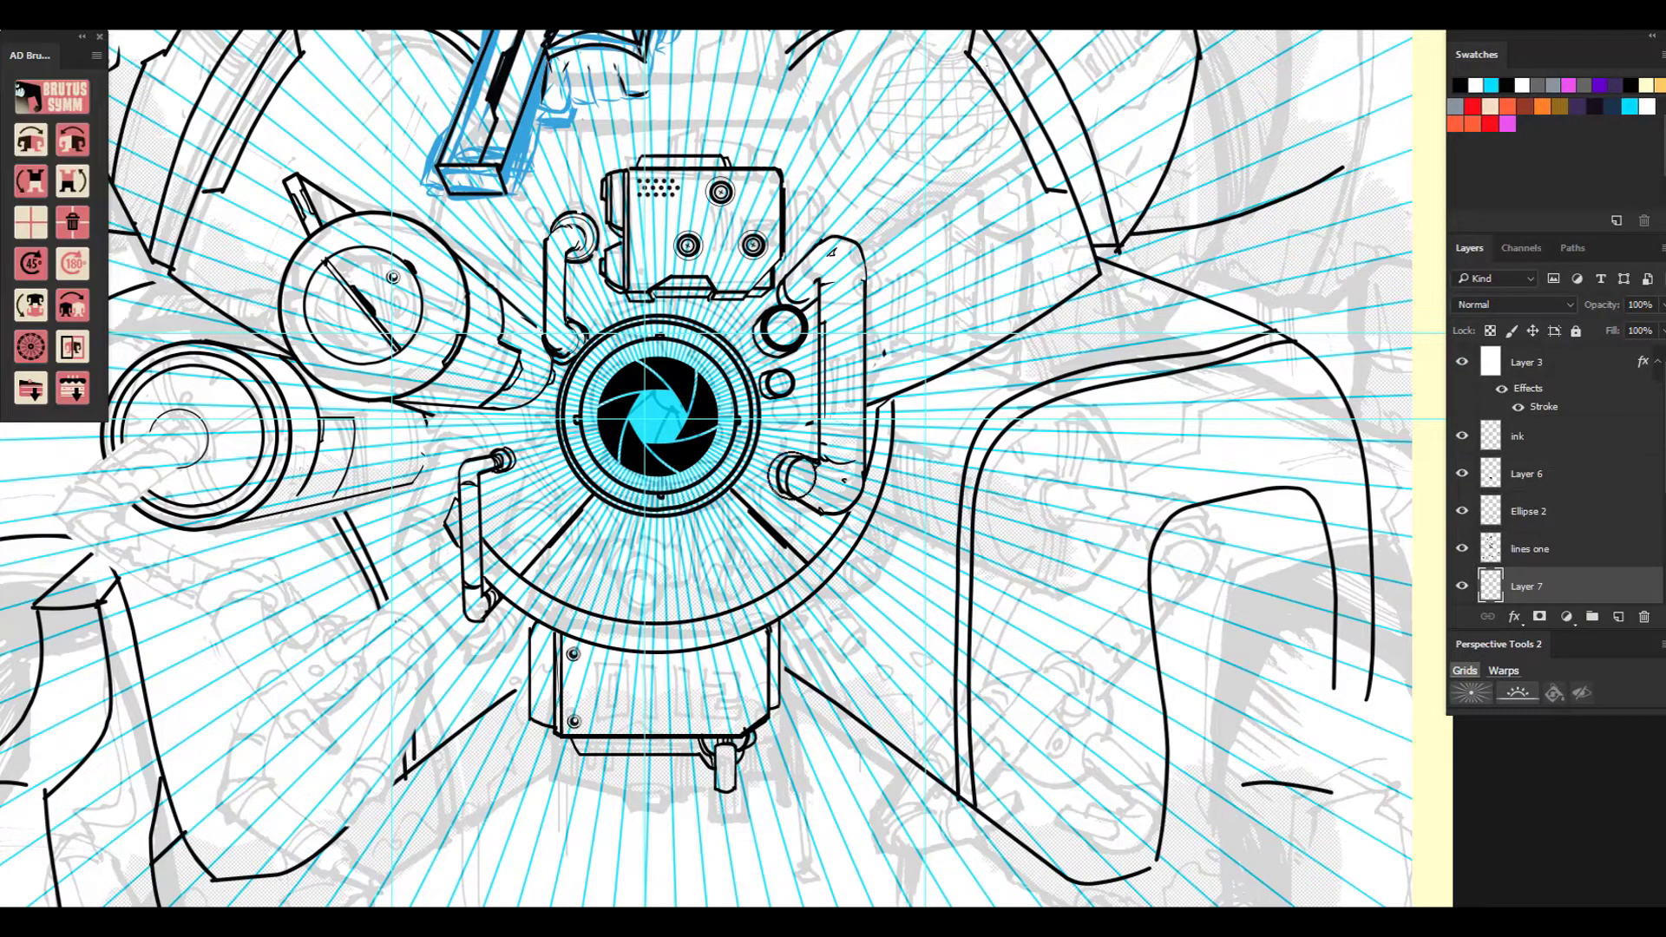
Refine the collar at the vertical pipe's lower end with heavier lines on the Ellipse 2 layer.
left_click(1559, 550)
key("ctrl+plus")
key("ctrl+plus")
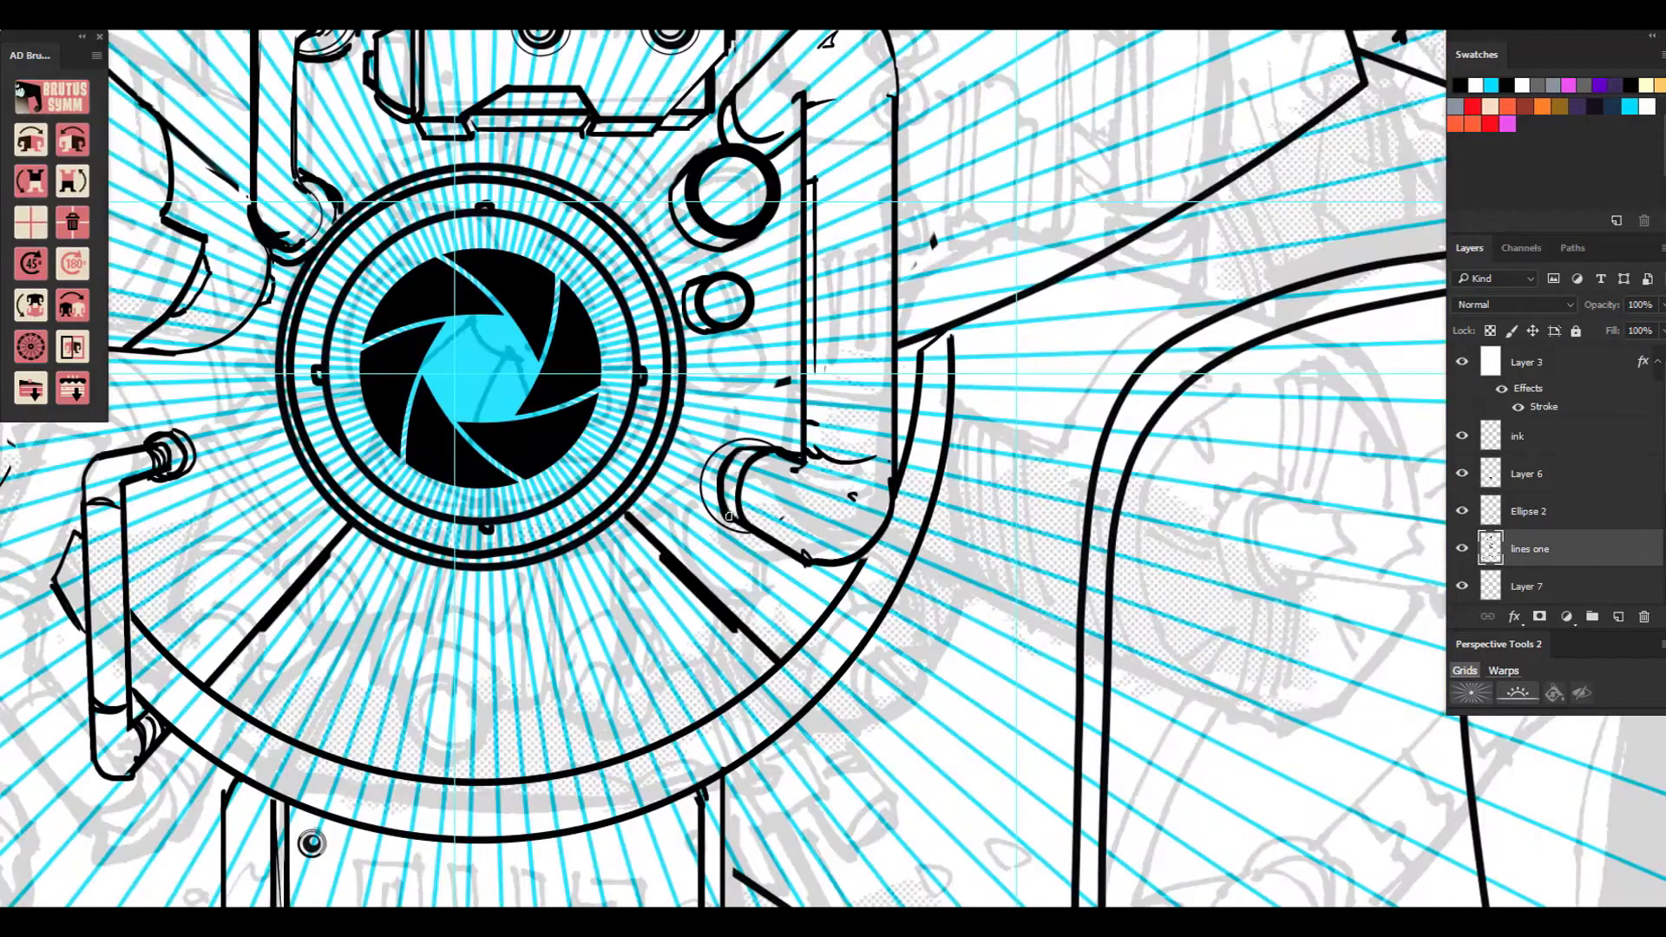
left_click(1557, 518)
mouse_move(751, 451)
left_mouse_down()
mouse_move(721, 510)
mouse_move(751, 532)
left_mouse_up()
left_click_drag(705, 462, 800, 455)
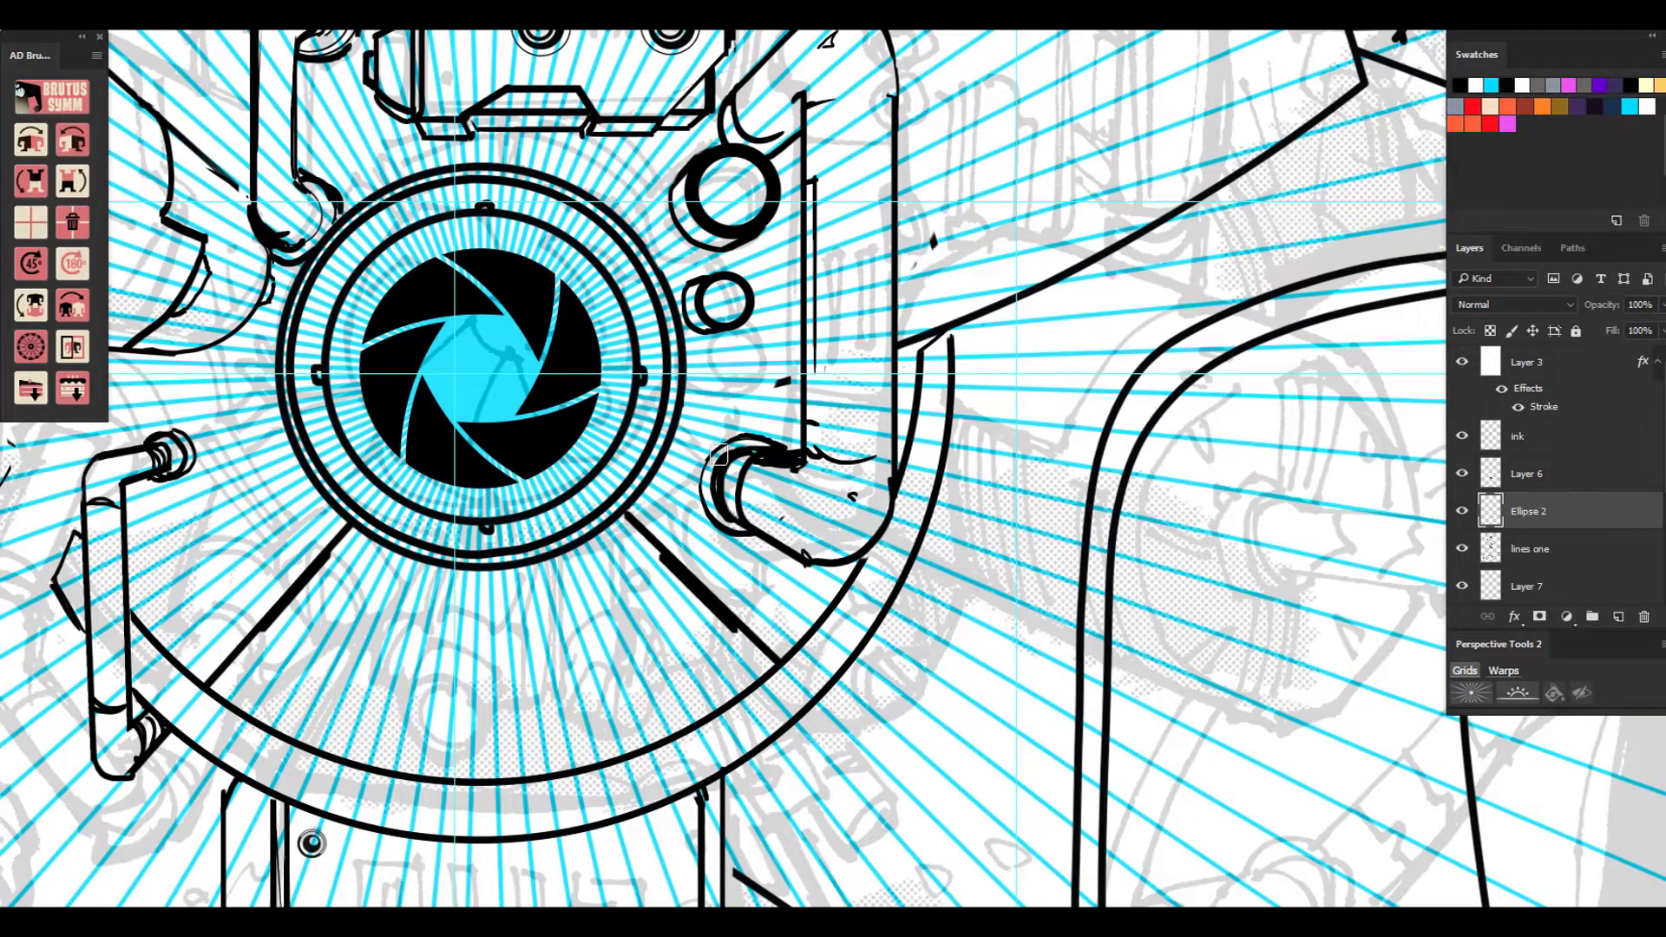
Ink the fingers and trigger guard of the pistol hand on lines one, and its outer edge on a new layer.
key("alt+bracketleft")
scroll(761, 431, "down", 3)
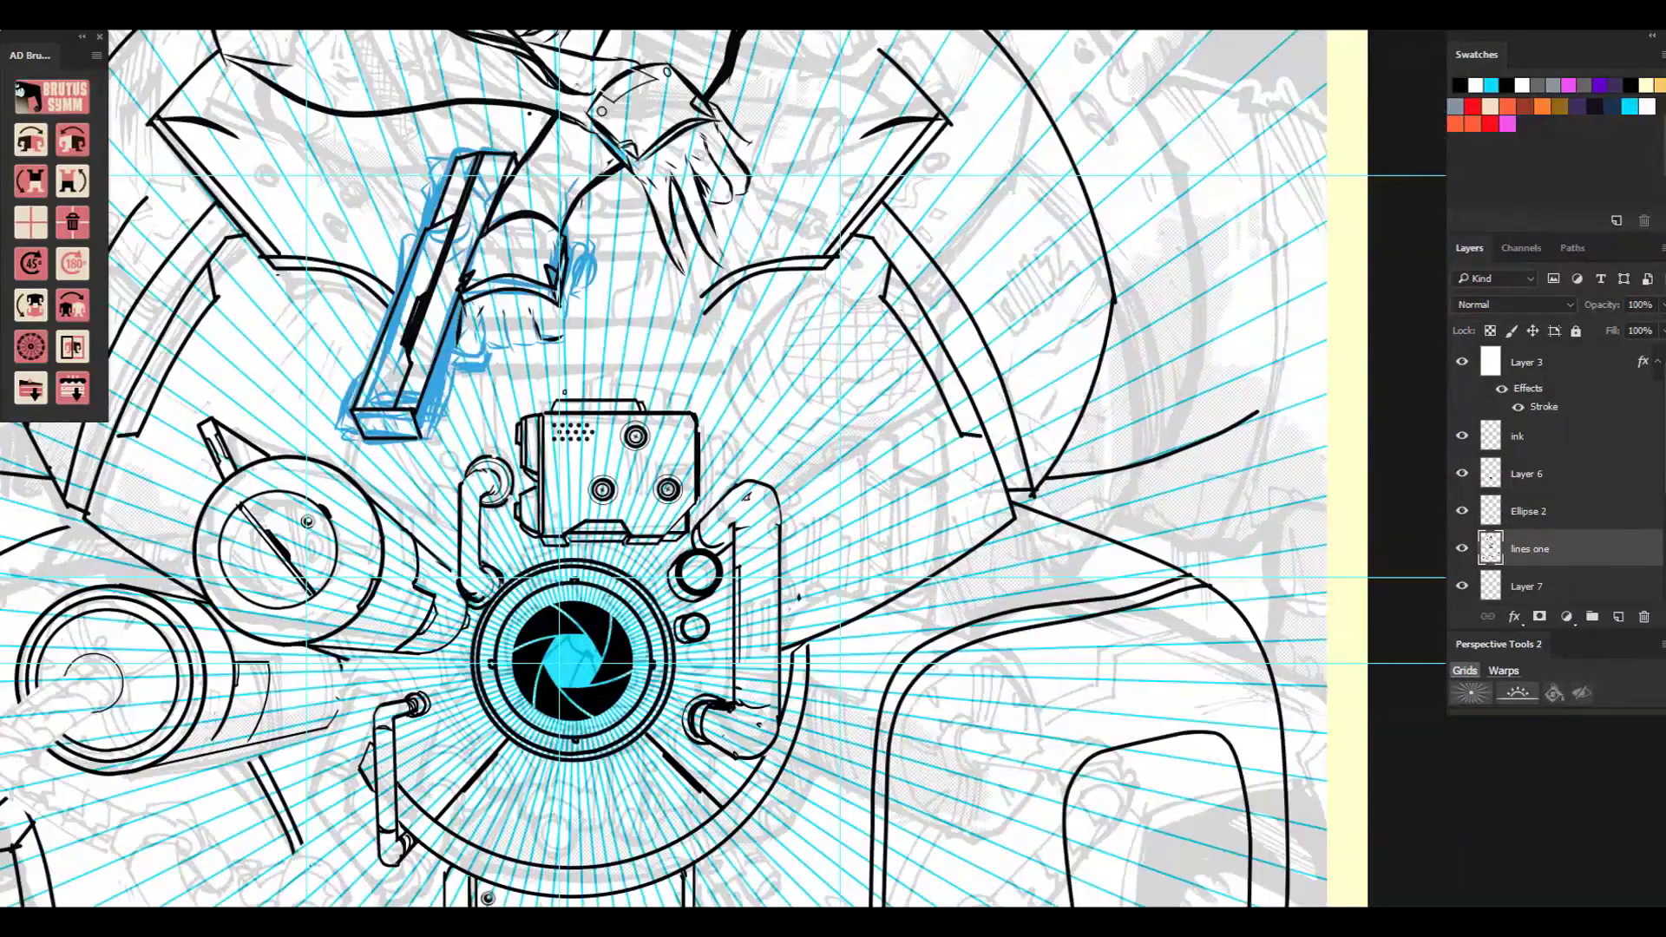
mouse_move(480, 314)
left_mouse_down()
mouse_move(487, 355)
mouse_move(459, 375)
left_mouse_up()
mouse_move(512, 316)
left_mouse_down()
mouse_move(486, 355)
mouse_move(503, 319)
left_mouse_up()
left_click_drag(566, 316, 563, 331)
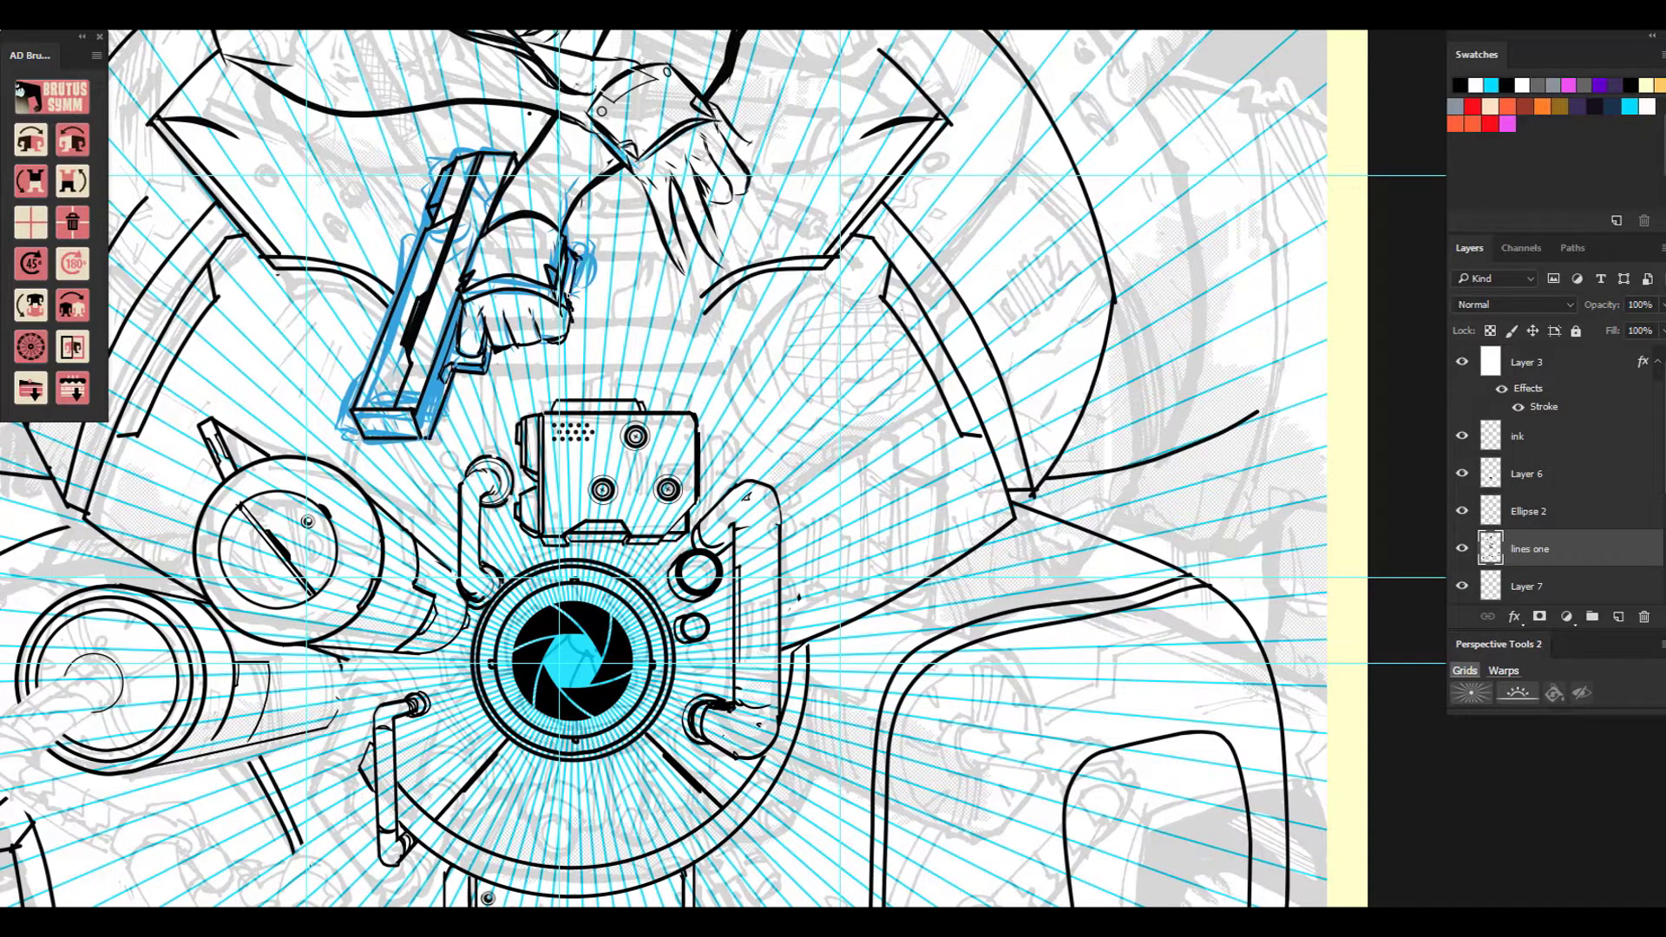
key("ctrl+shift+alt+n")
left_click_drag(575, 262, 574, 323)
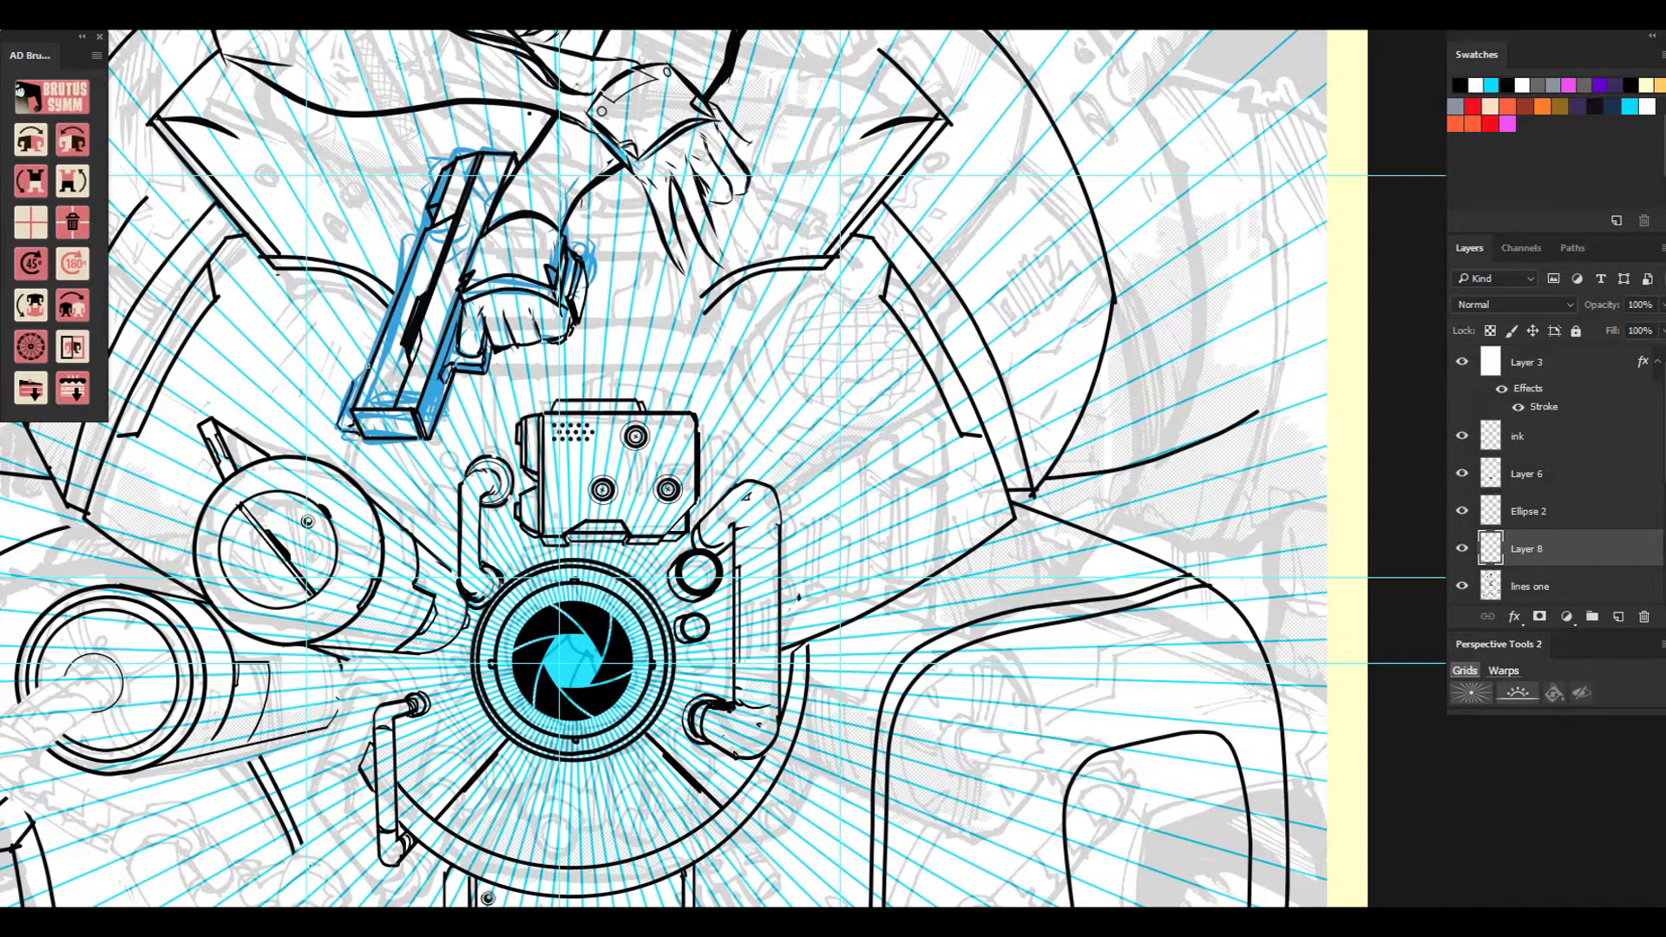
Ink a curved bracket outside the double arc below the vertical pipe, redoing the first stroke, and return to the lines one layer.
scroll(651, 326, "down", 3)
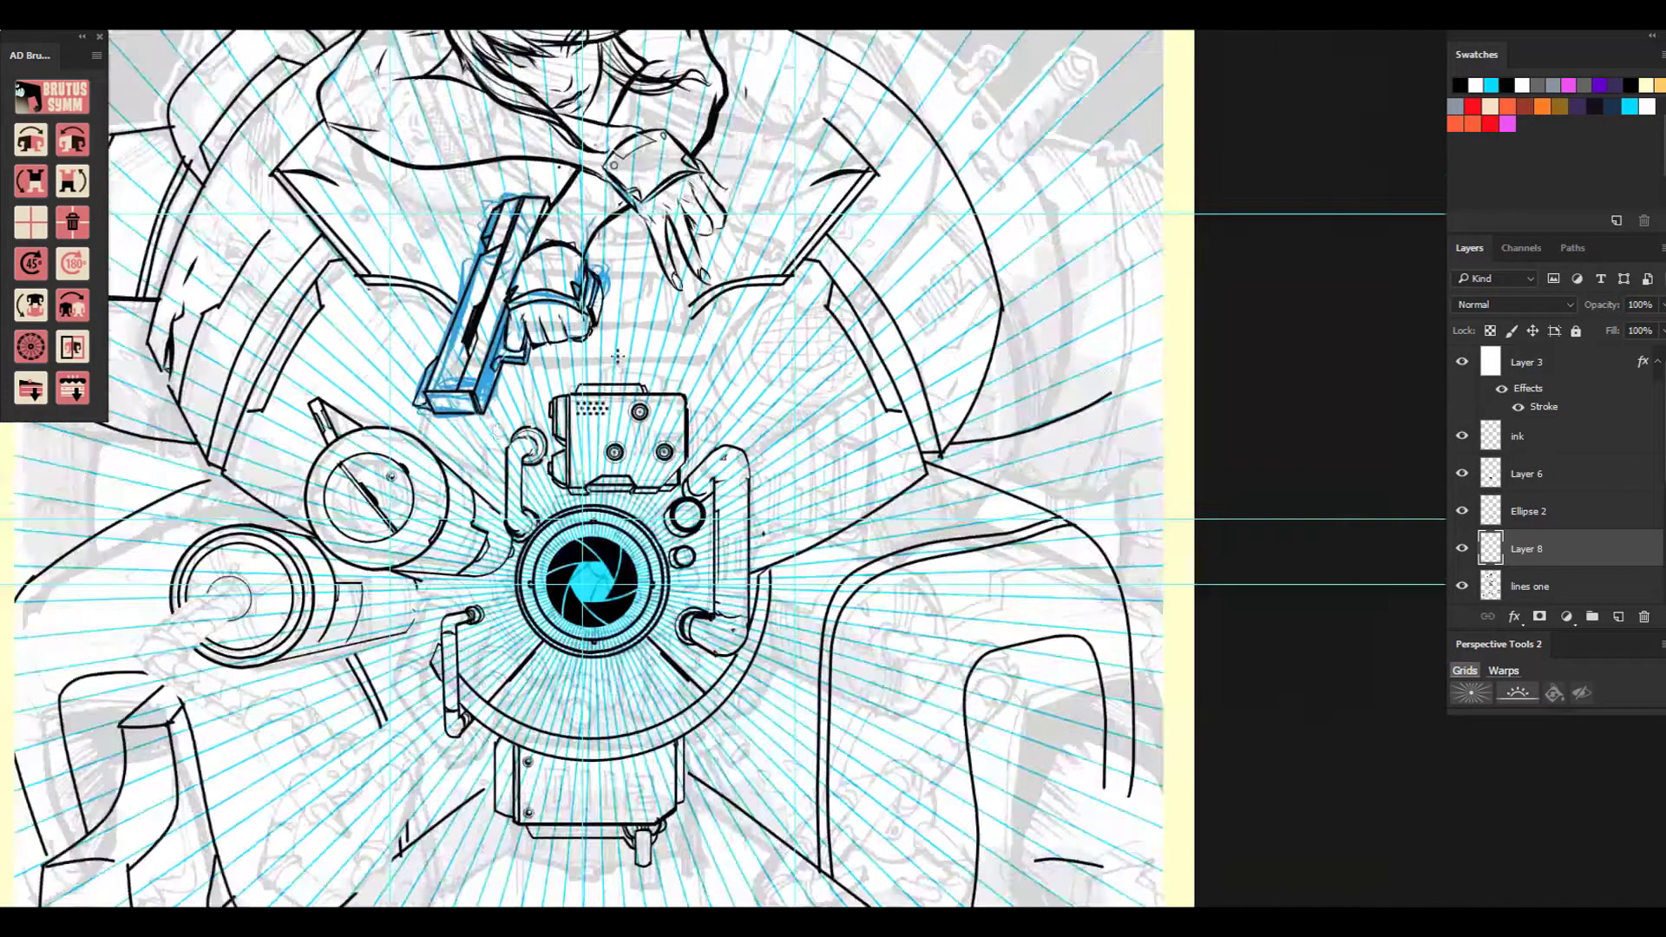
left_click_drag(436, 508, 396, 262)
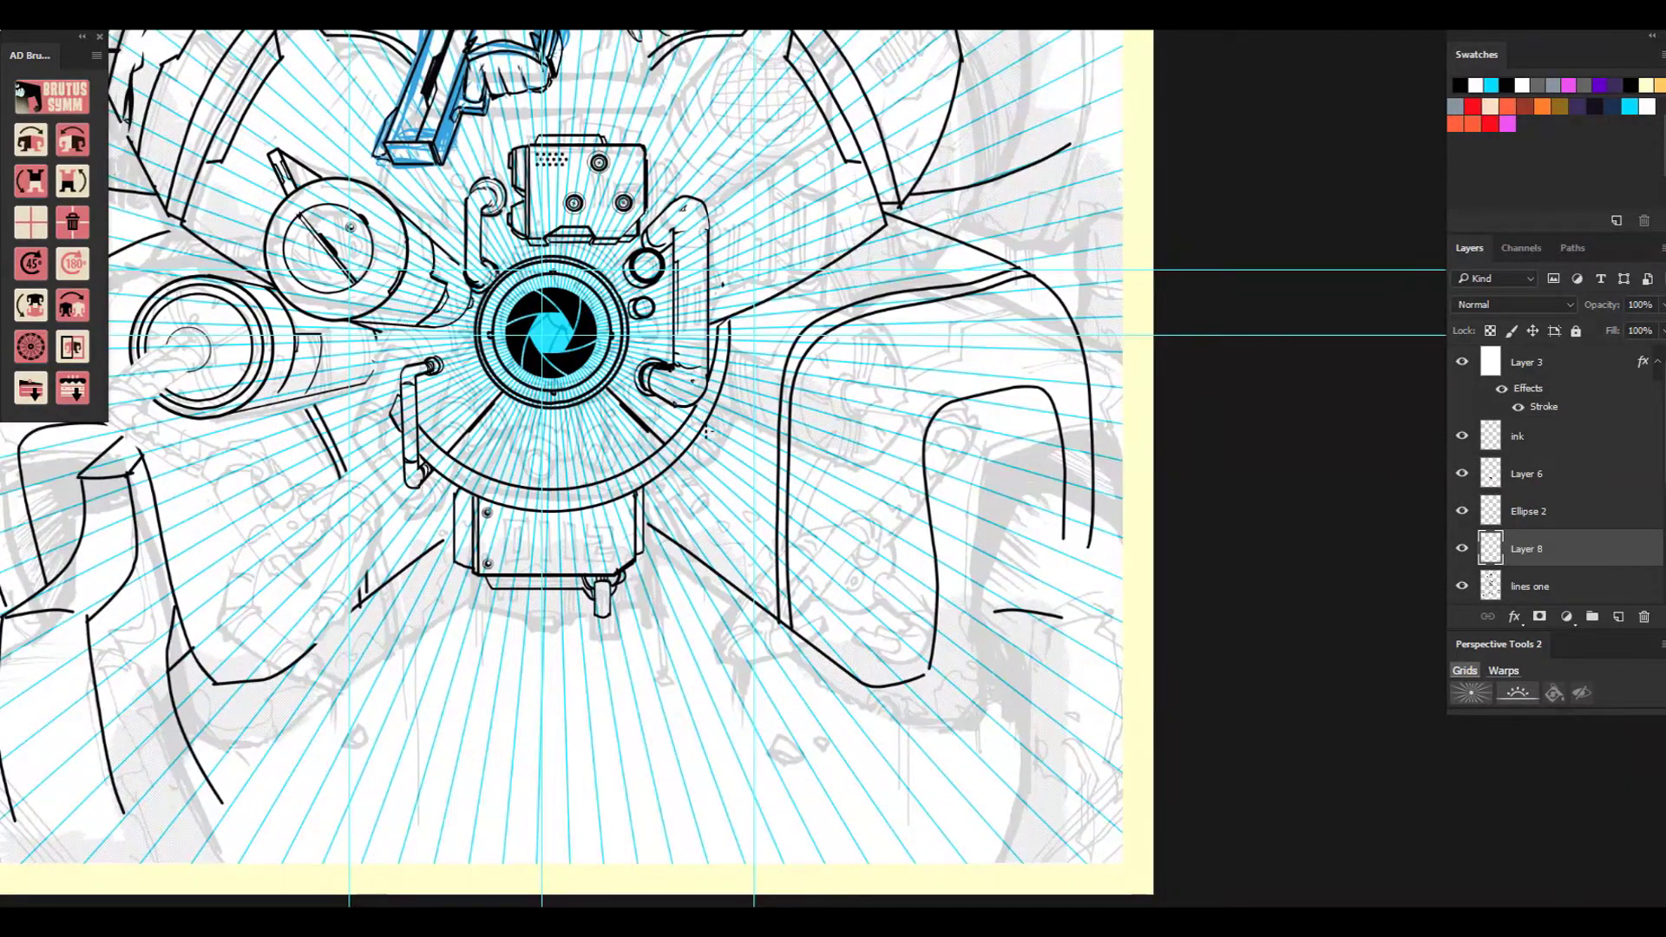
left_click_drag(673, 485, 734, 382)
key("ctrl+z")
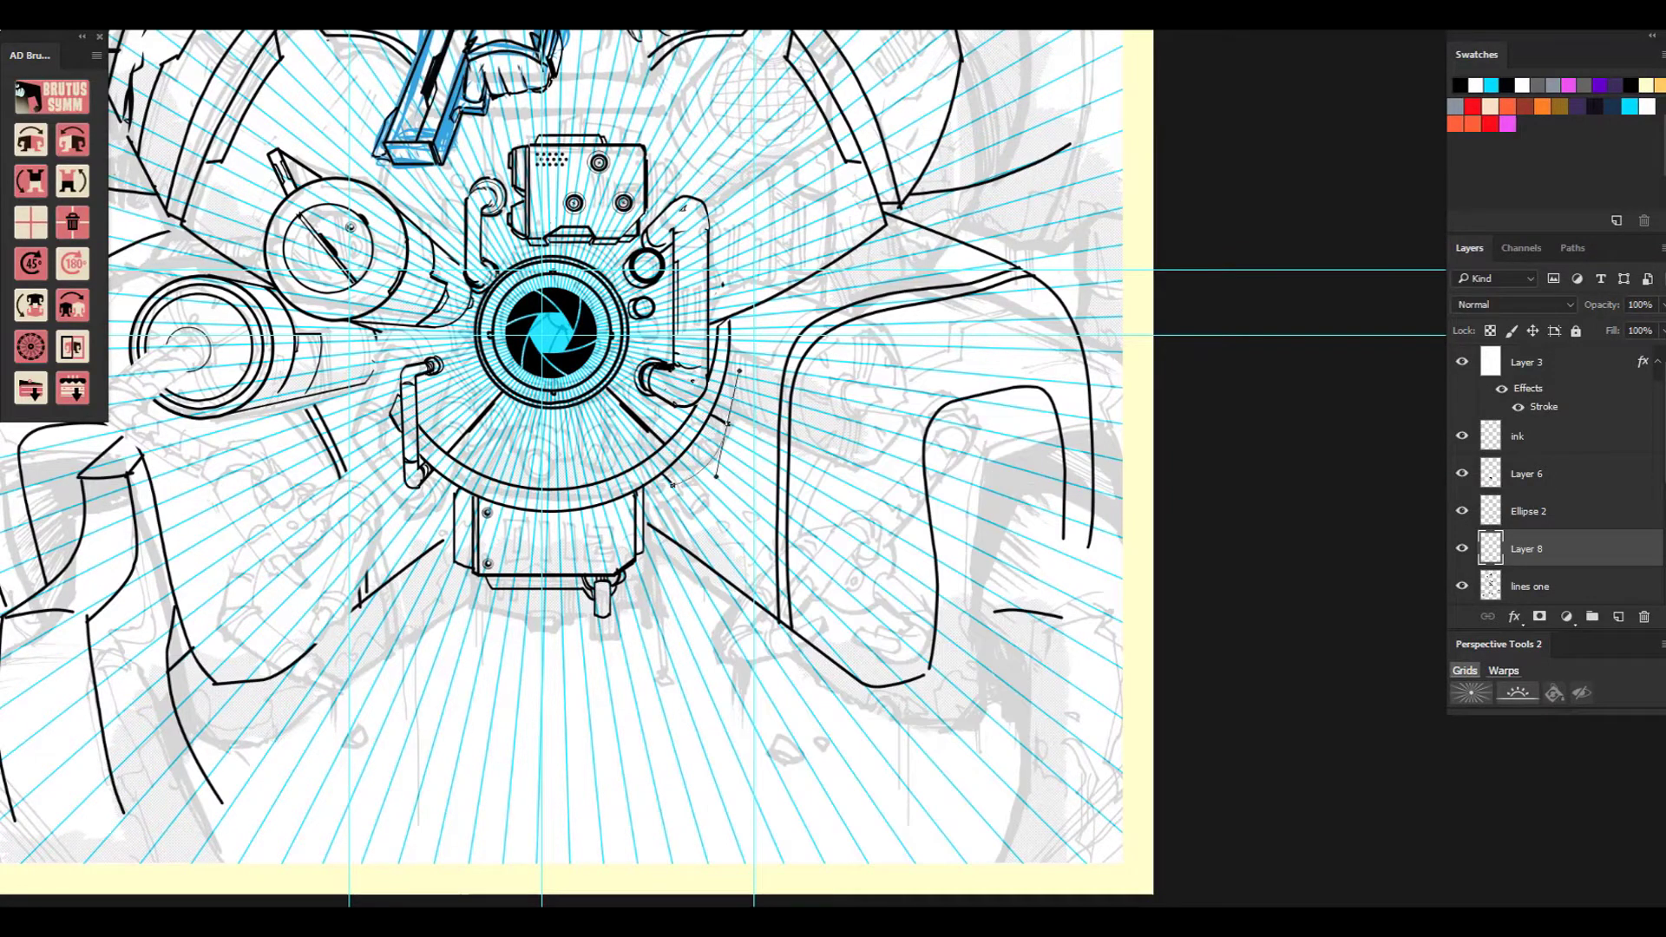
left_click_drag(673, 485, 727, 423)
left_click(1546, 587)
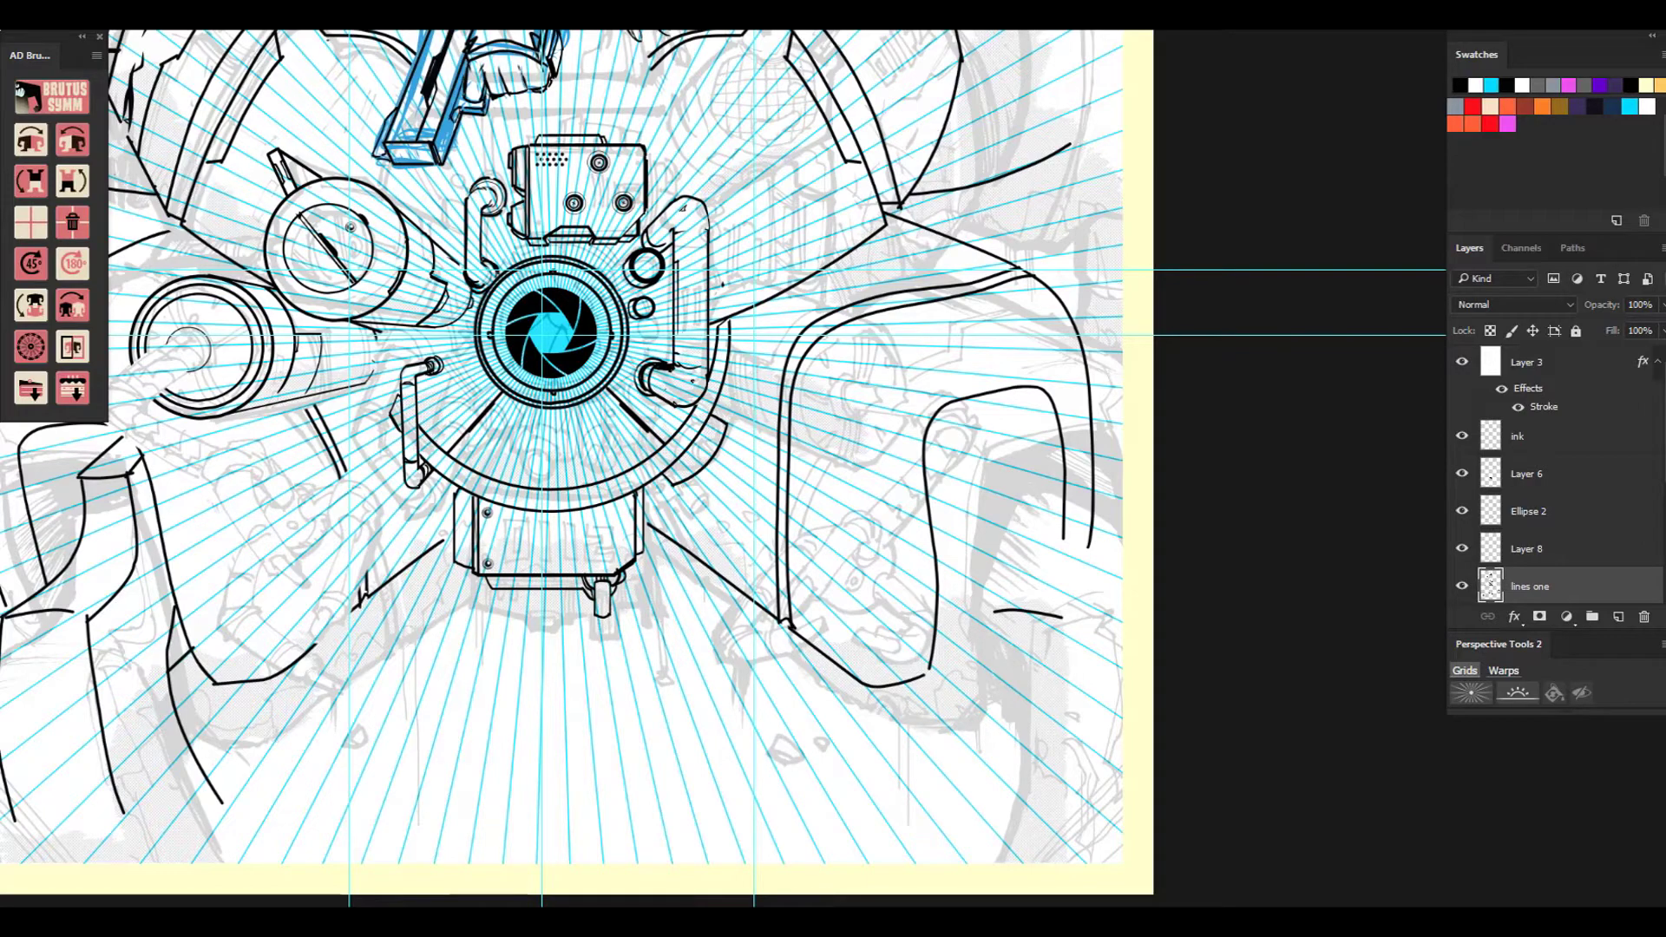
Stamp a small set of vent slots in the control box's lower corner with the three-bar brush.
scroll(463, 400, "up", 2)
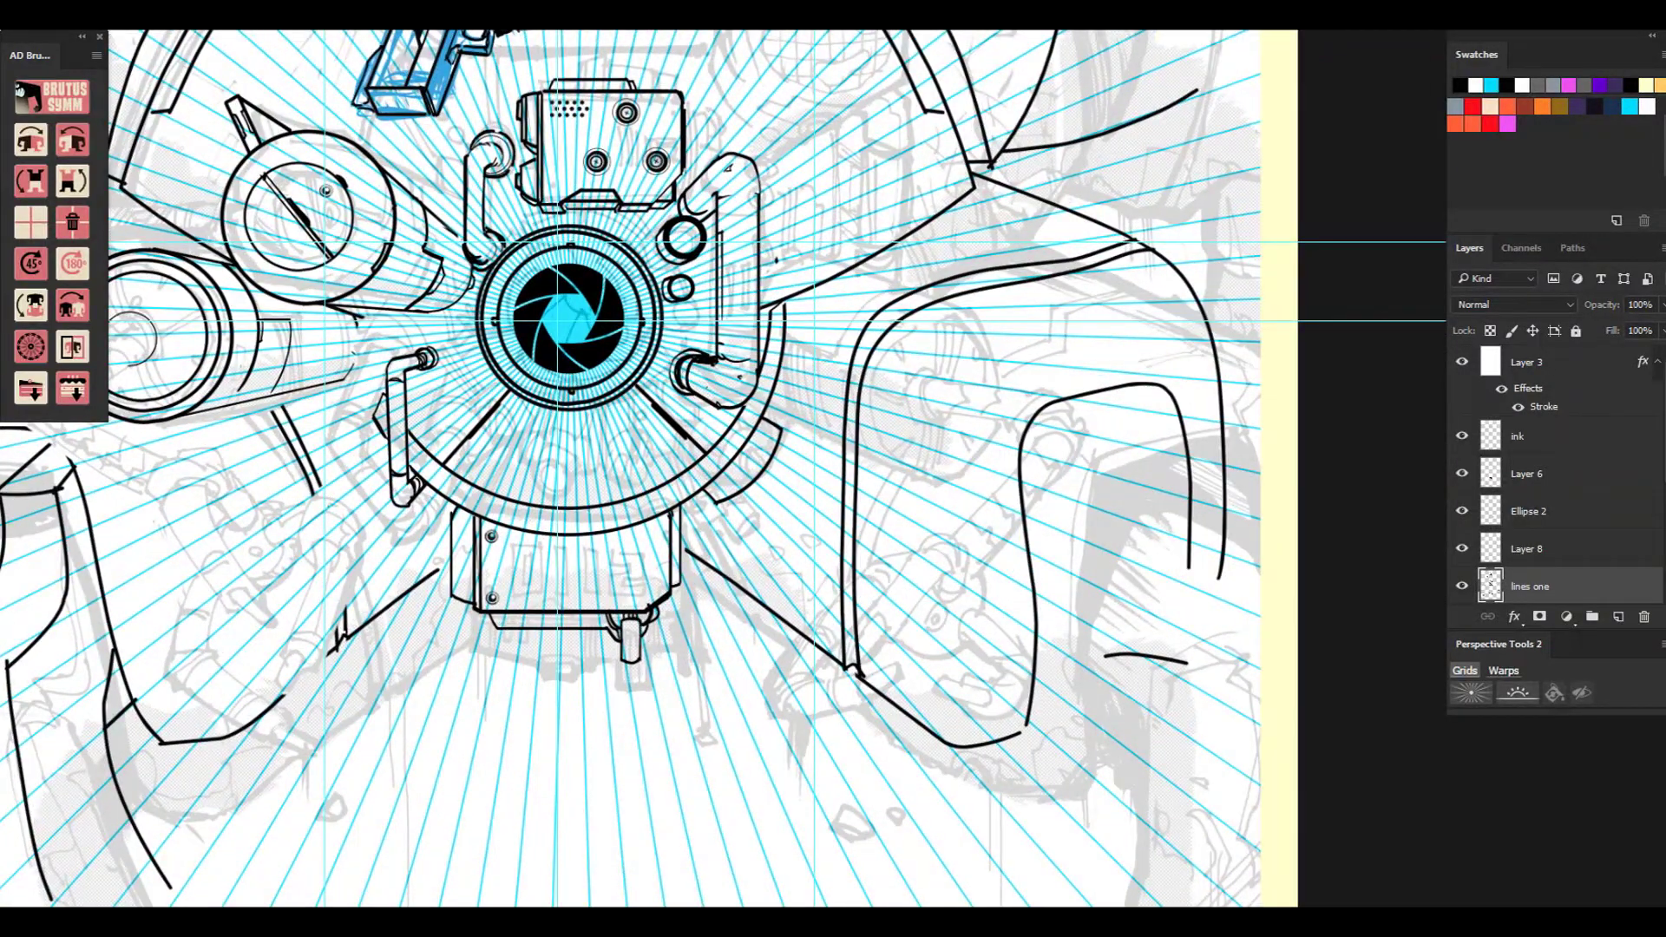
scroll(607, 523, "down", 5)
scroll(666, 325, "up", 12)
left_click(17, 13)
left_click(45, 246)
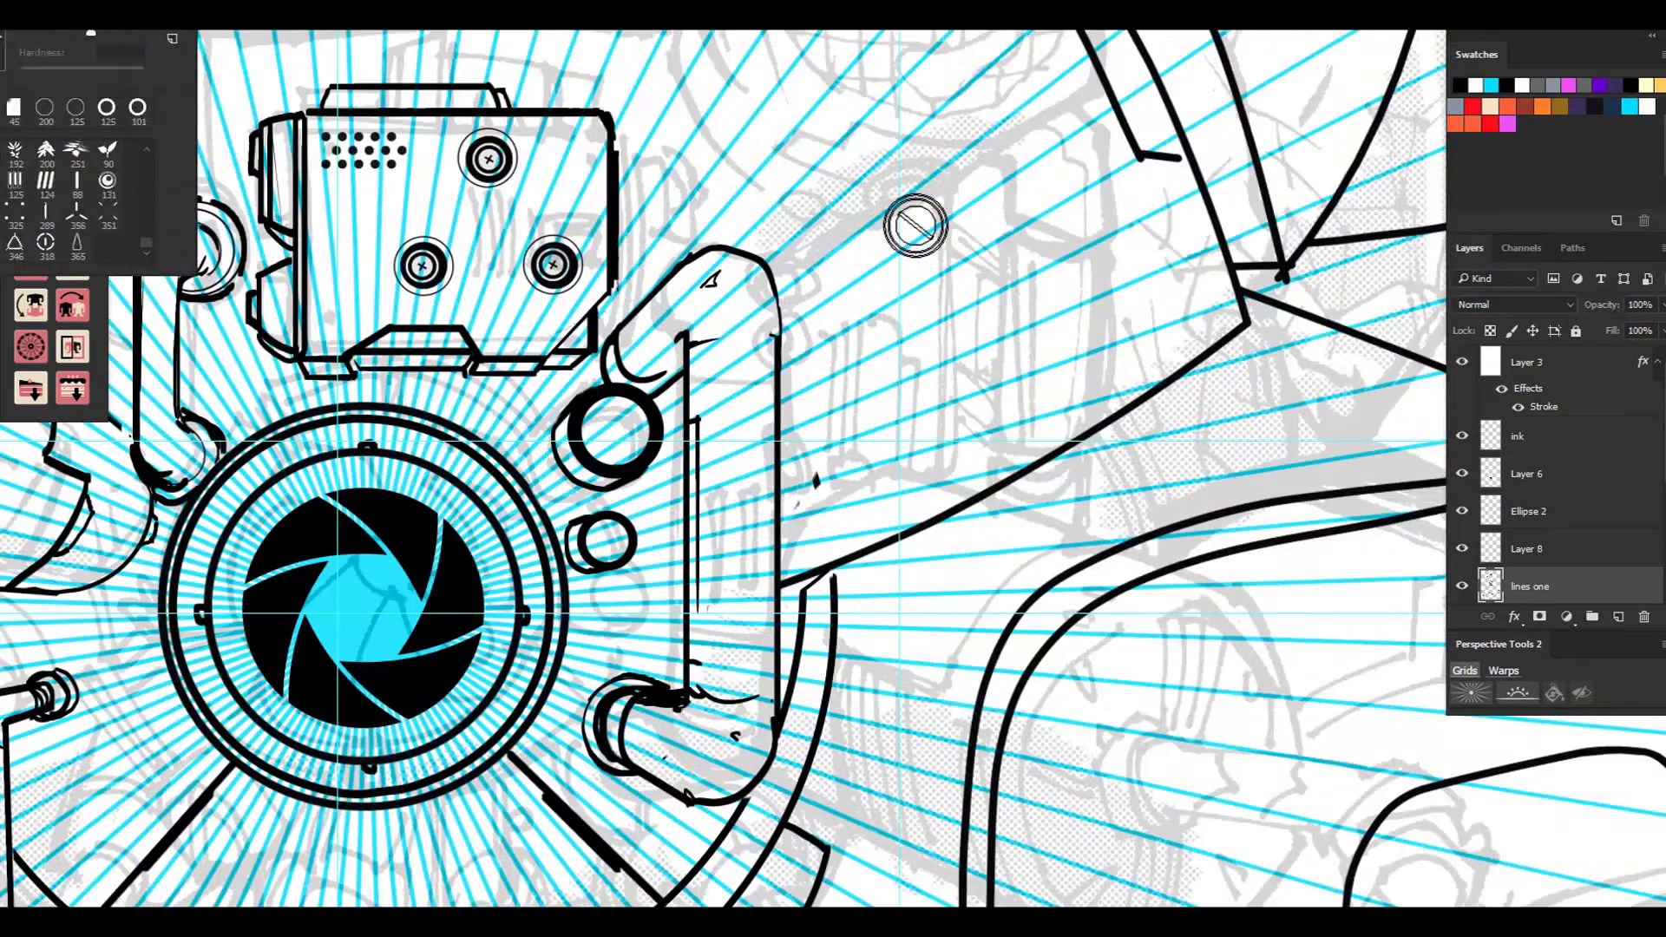
left_click(15, 184)
left_click(325, 328)
Stamp four diagonal tick marks on the panel below the lens with the 351 brush.
scroll(682, 468, "down", 4)
left_click(18, 13)
left_click(108, 217)
left_click(468, 550)
Paint a row of vertical vent slots on the lower box with the single-bar brush at 150 px, using wider spacing.
left_click(17, 13)
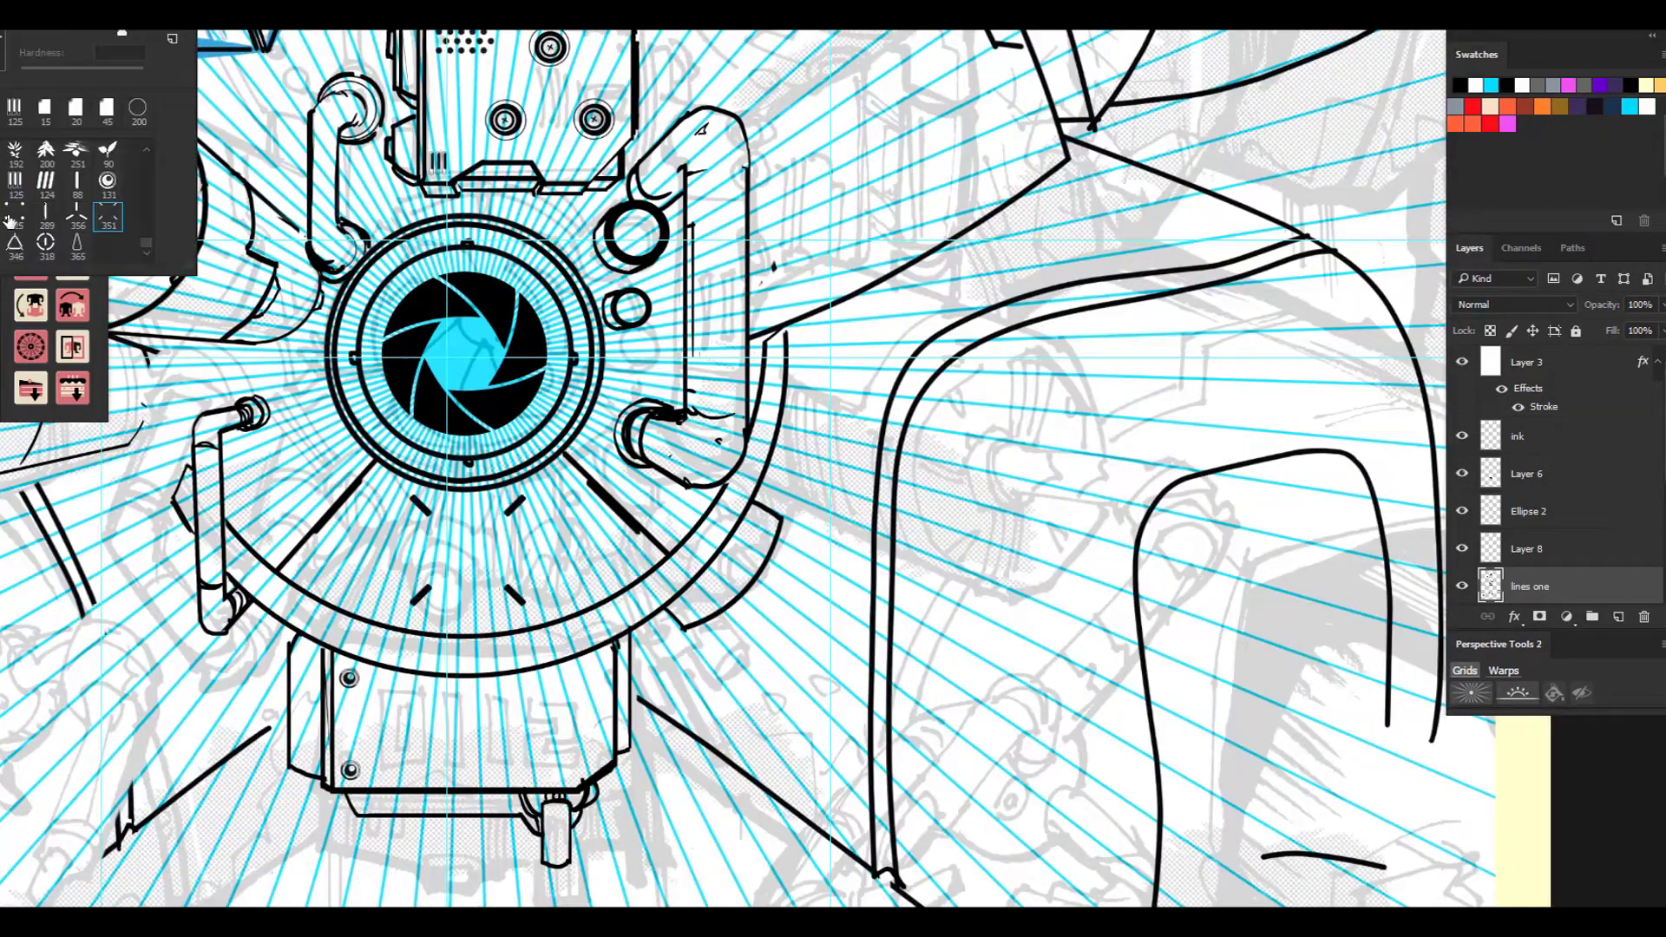
left_click(46, 217)
left_click(733, 708)
key("bracketleft")
key("bracketleft")
key("bracketleft")
key("bracketleft")
left_click(334, 17)
left_click(356, 178)
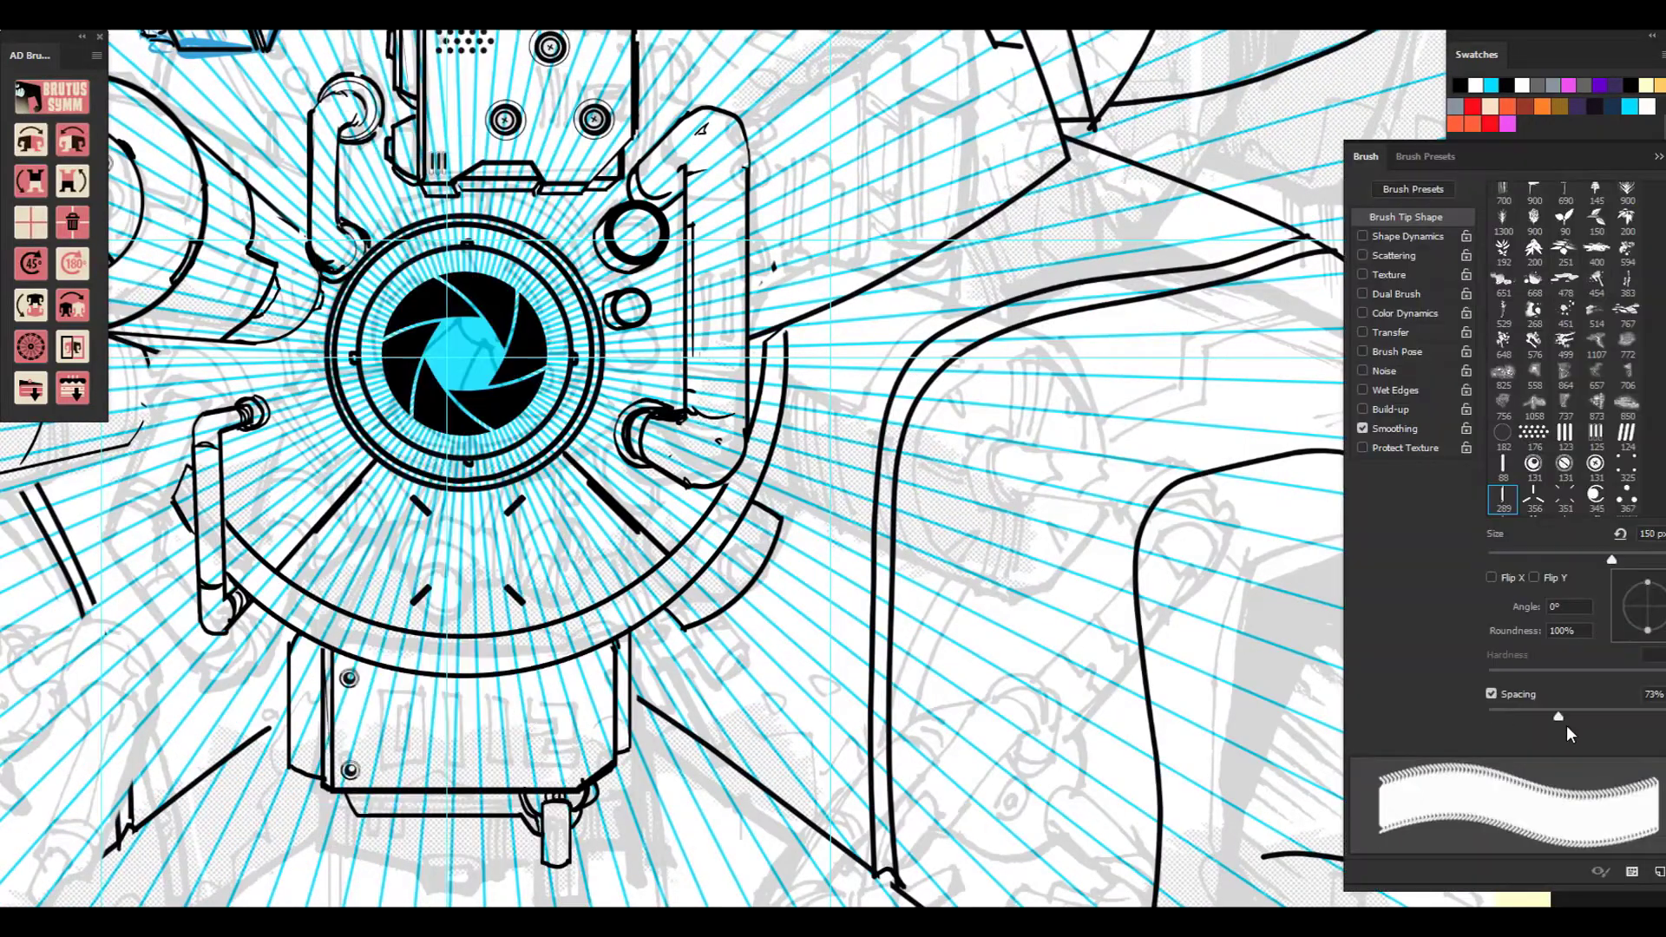
left_click_drag(1566, 727, 1592, 727)
left_click(1658, 157)
left_click_drag(530, 704, 583, 704)
Stamp three slanted bars along the lower box's bottom edge with the slanted three-bar brush.
left_click(18, 13)
left_click(46, 185)
left_click(400, 785)
key("l")
left_click(368, 794)
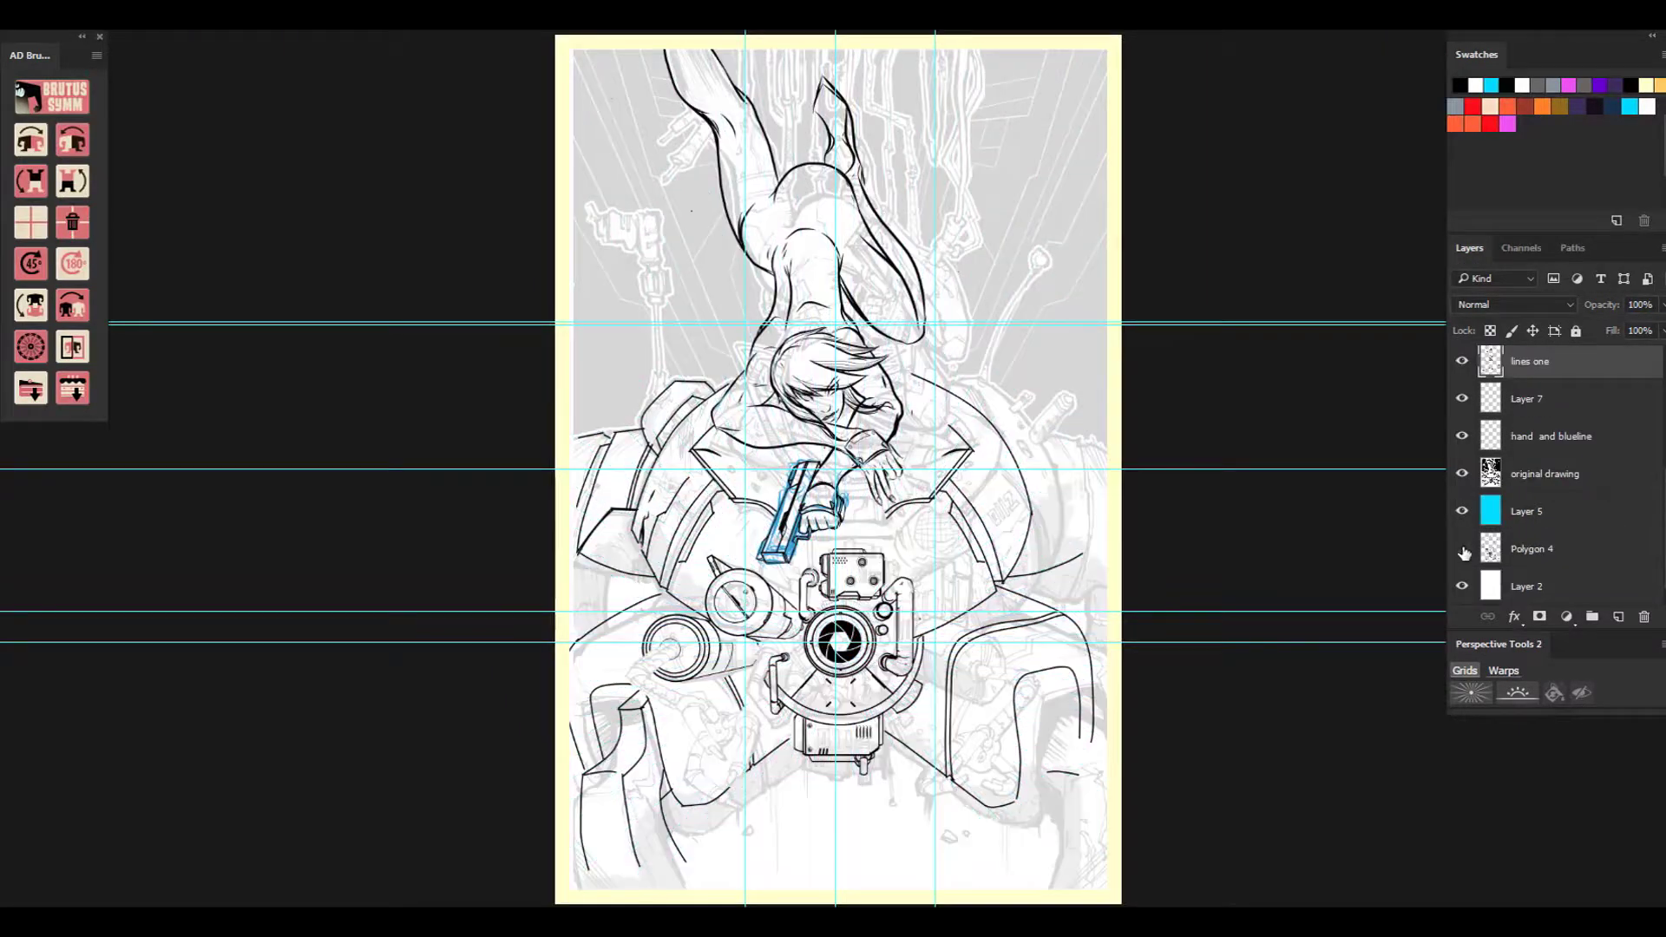
Show the Polygon 4 perspective guide layer again.
left_click(1462, 549)
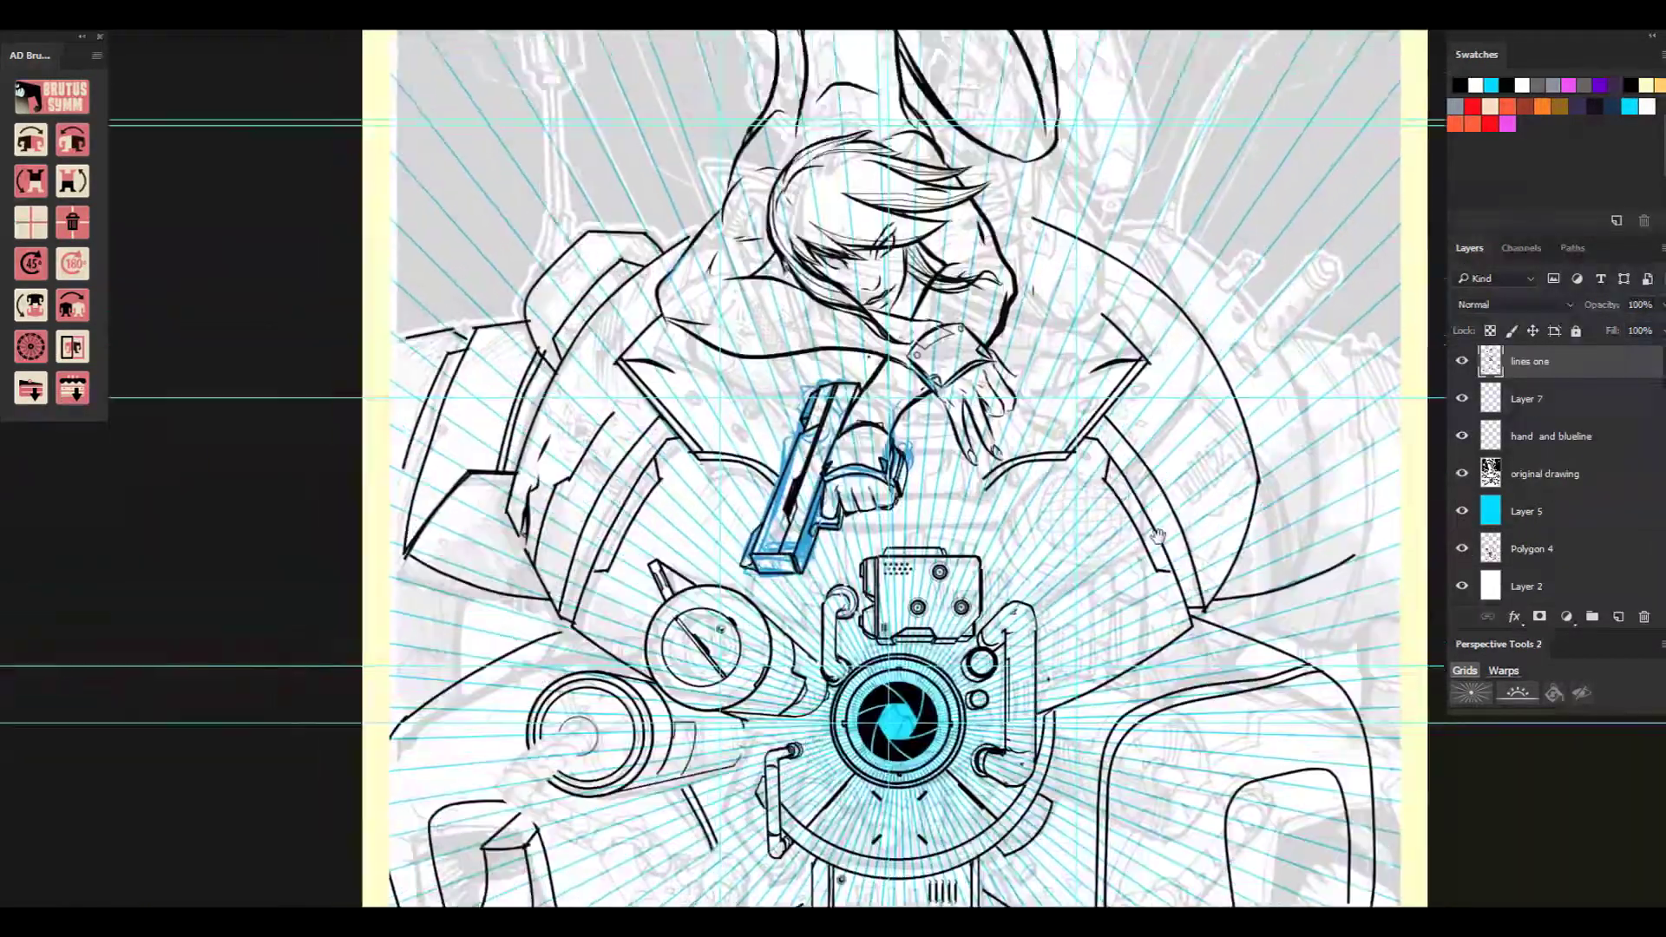
left_click_drag(1159, 536, 1077, 199)
key("ctrl+plus")
key("ctrl+plus")
Ink a rectangular housing around the two small rings beside the lens.
left_click(17, 13)
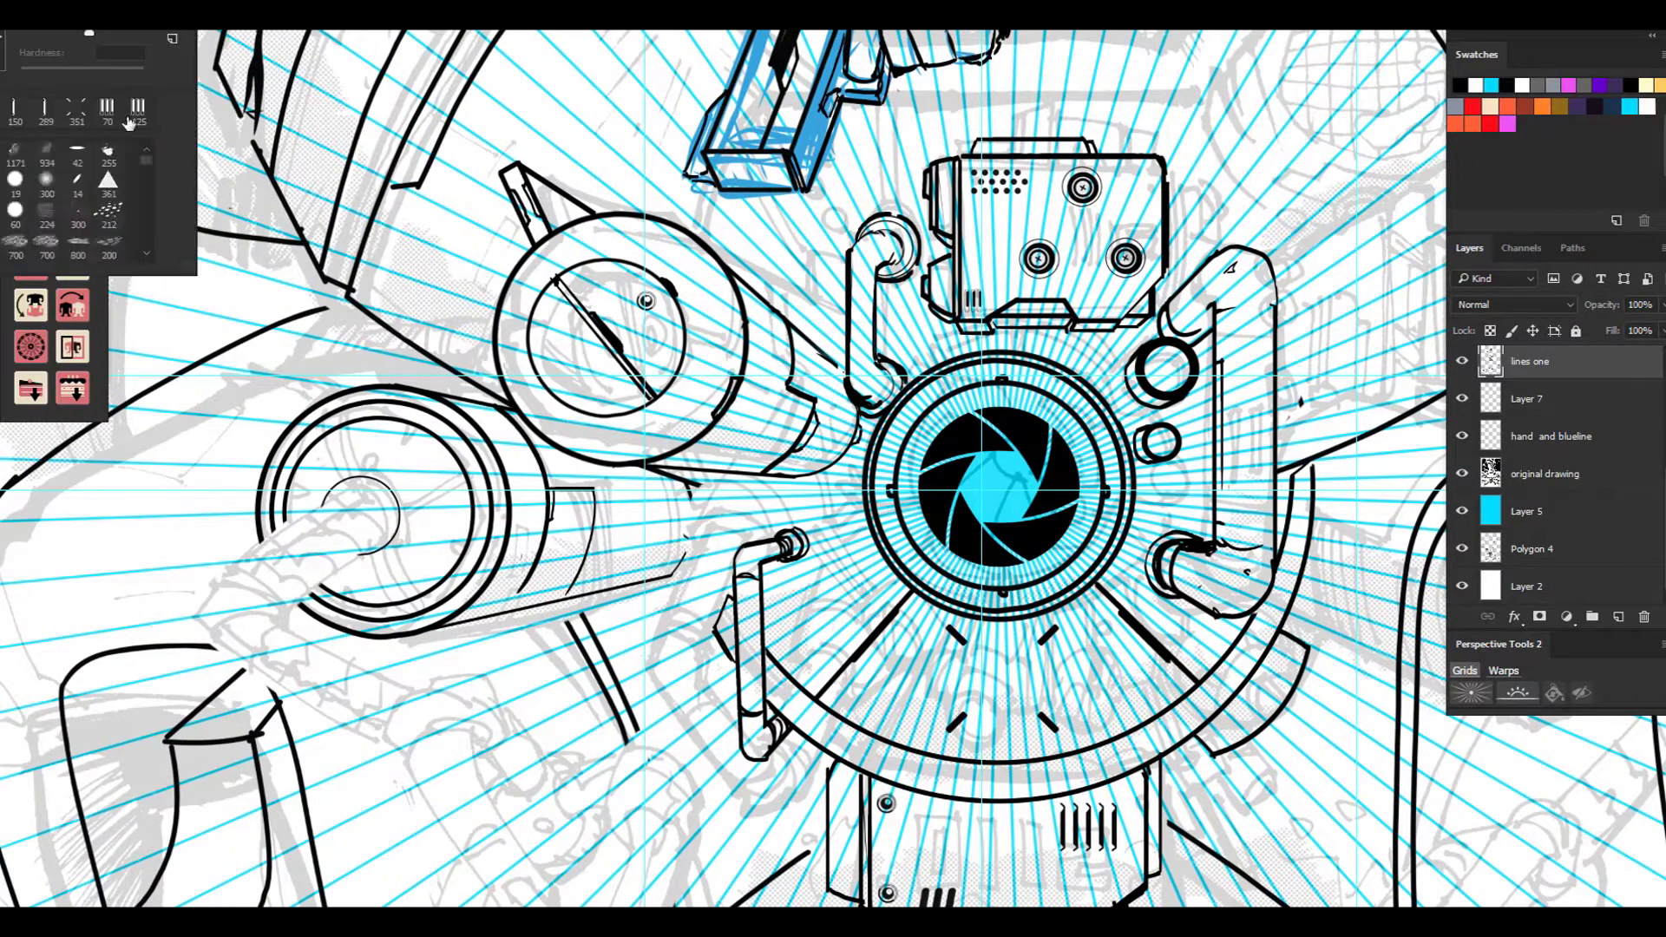
double_click(130, 117)
left_click(17, 13)
double_click(107, 111)
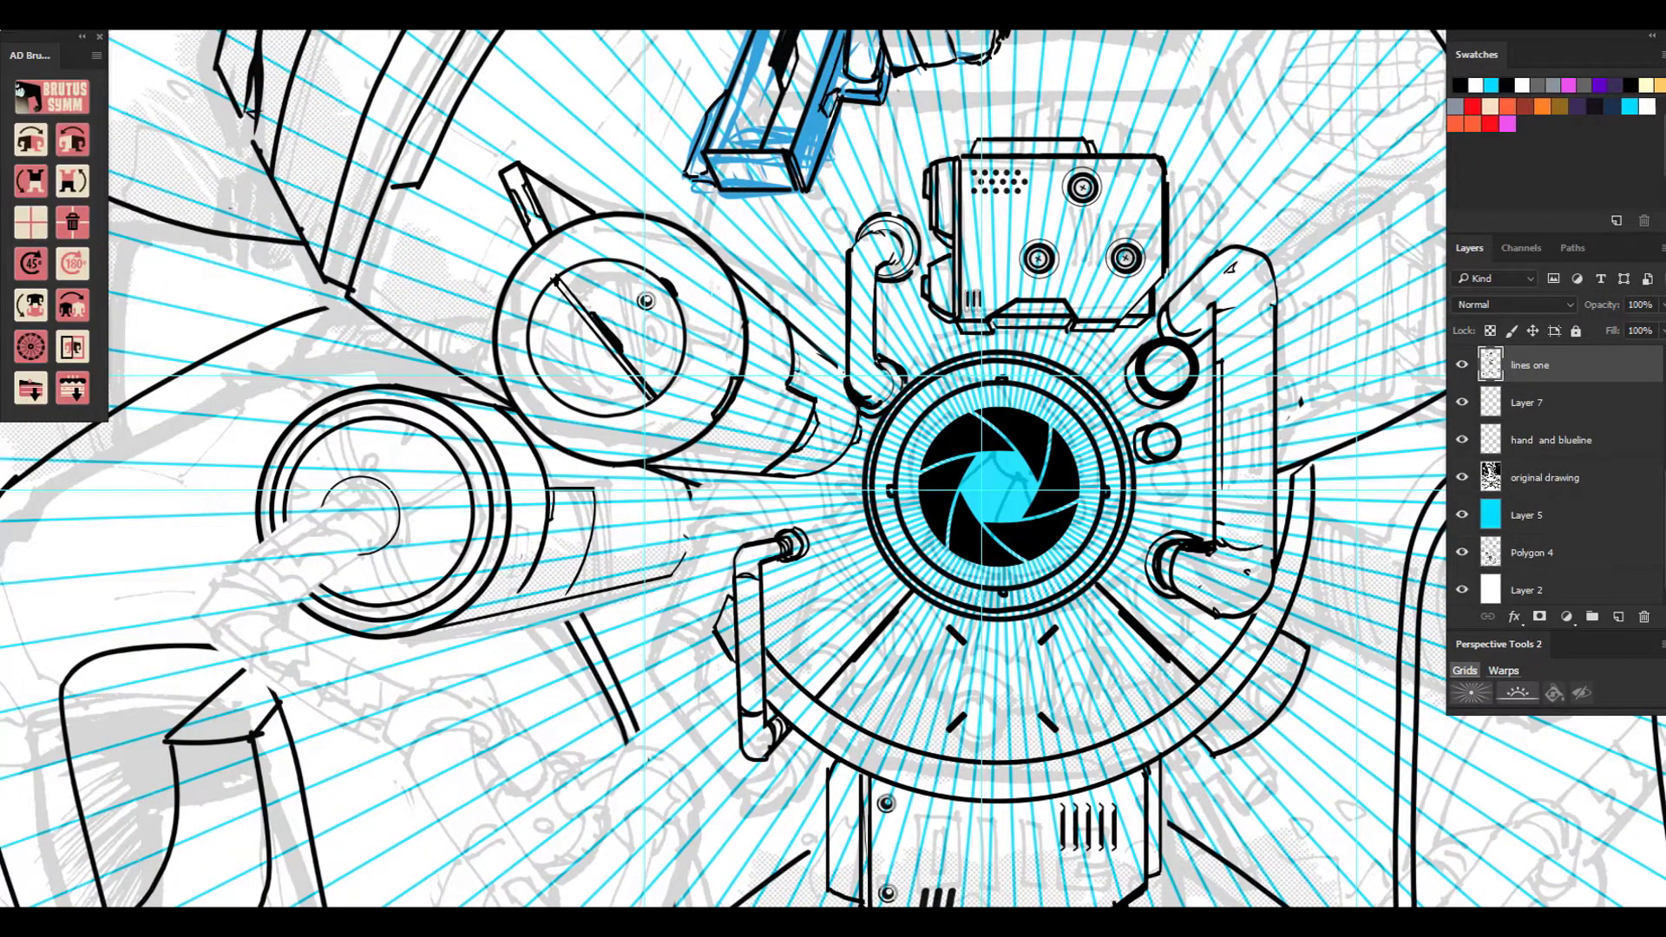
left_click_drag(1109, 392, 1120, 335)
left_click_drag(1121, 335, 1162, 335)
left_click_drag(1115, 346, 1137, 480)
left_click_drag(1138, 480, 1181, 480)
left_click_drag(1181, 481, 1181, 399)
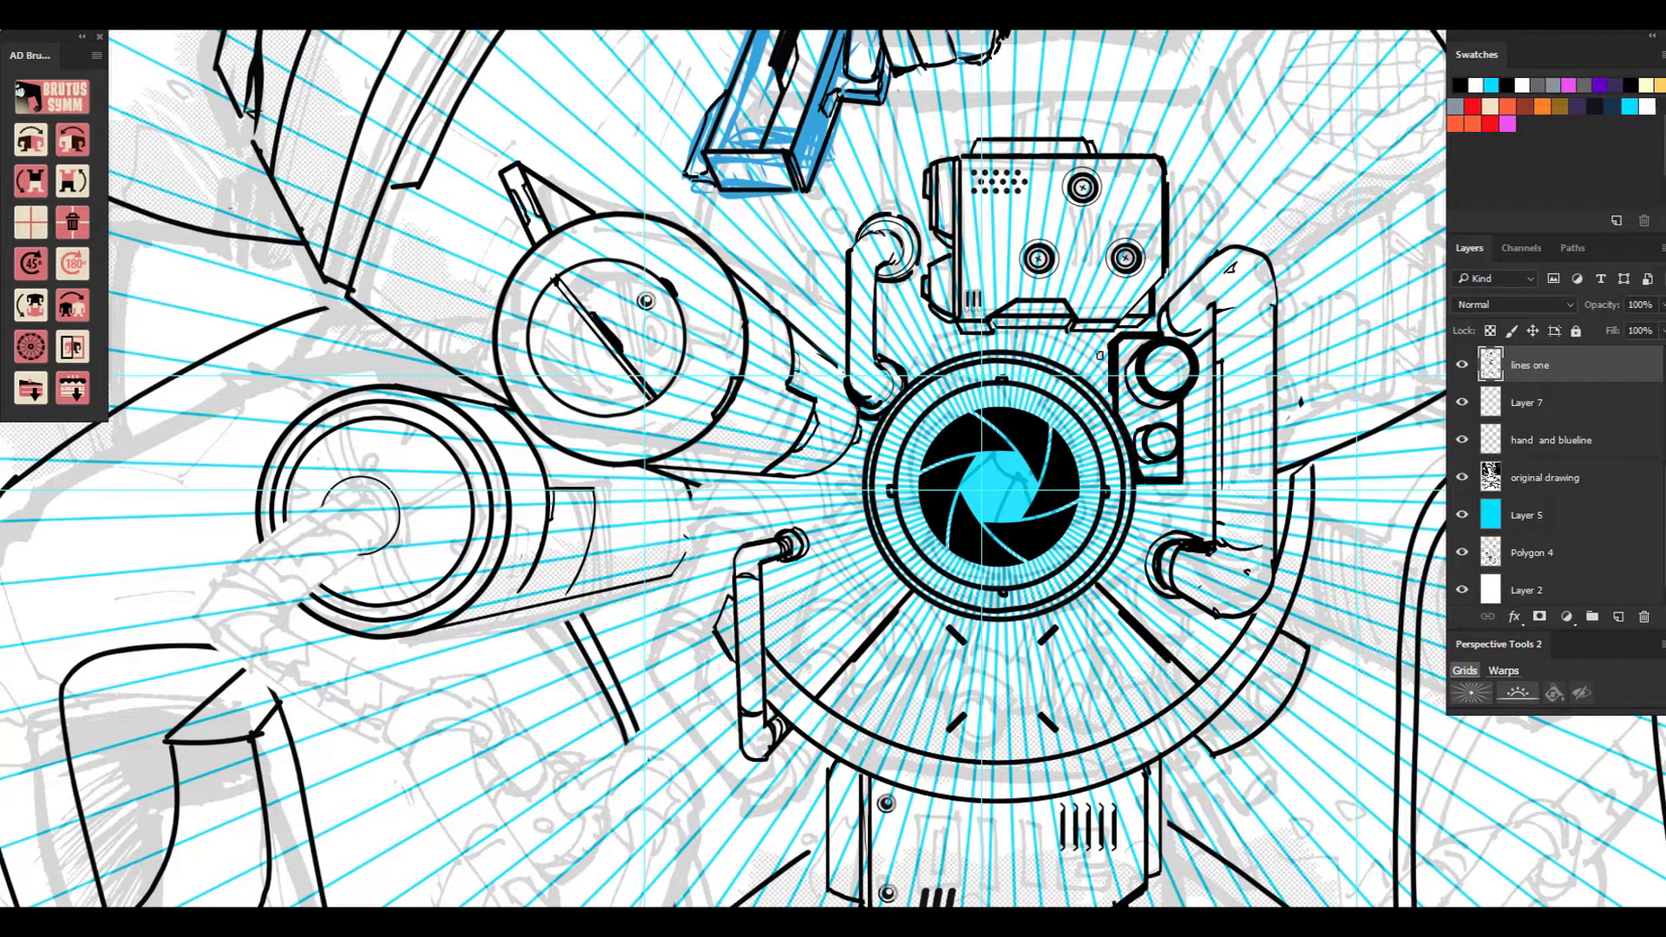
Stamp a double-ring brush onto the housing's larger ring, and a reduced one onto the smaller ring.
left_click(18, 13)
scroll(144, 208, "down", 5)
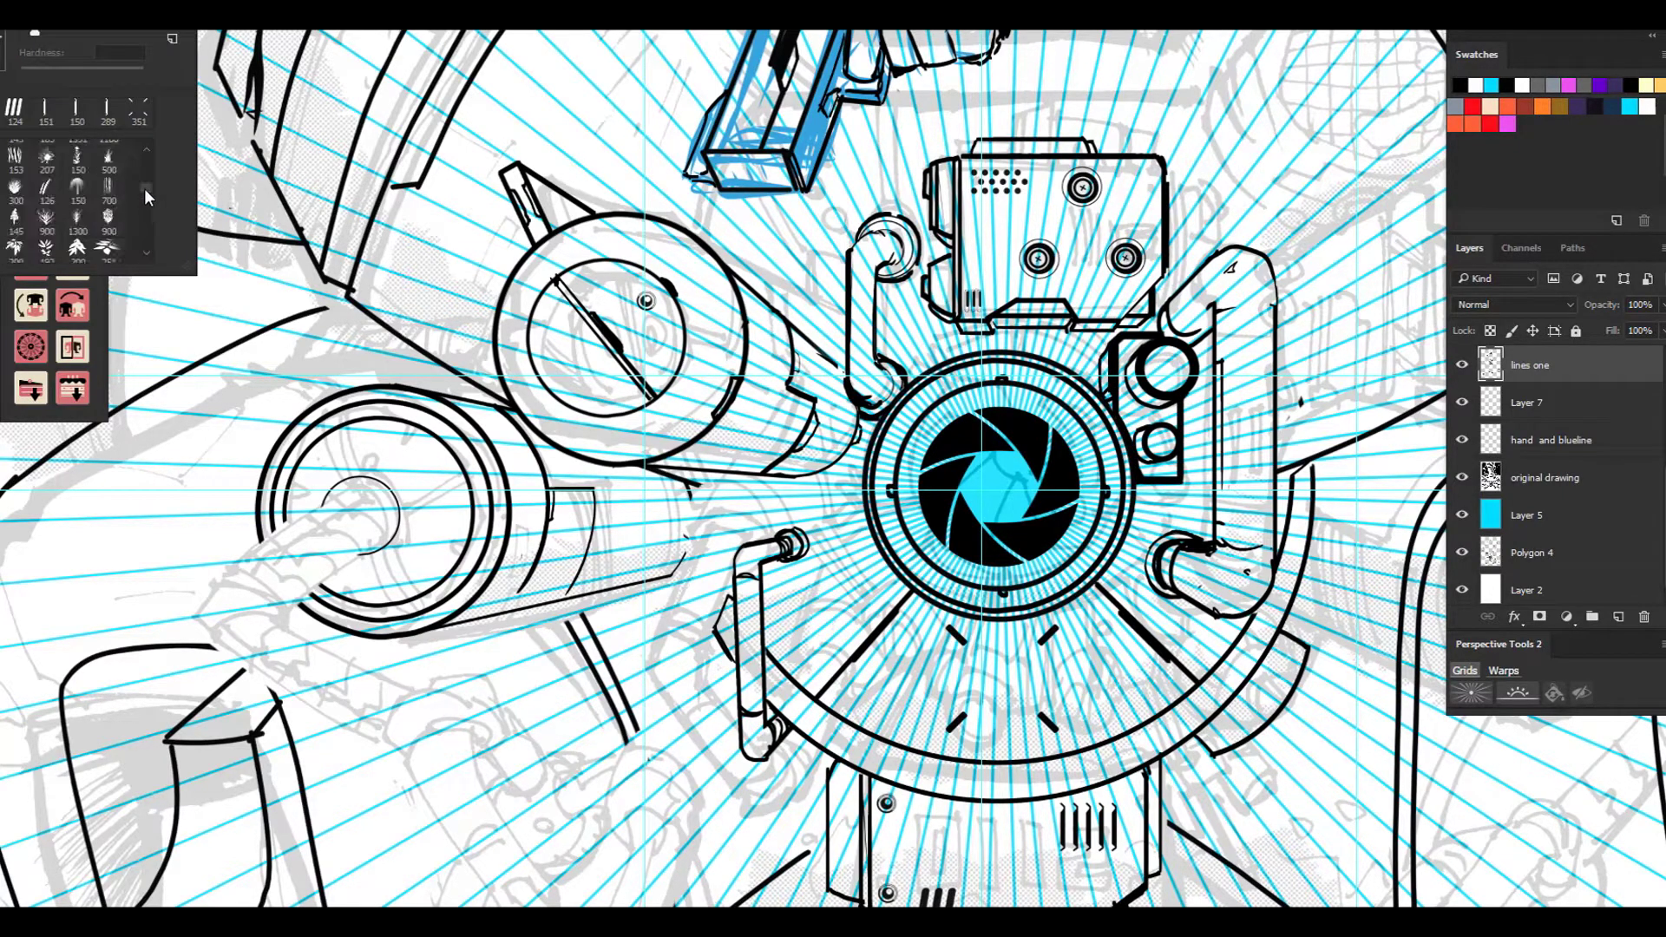
double_click(109, 199)
left_click(1167, 368)
key("bracketleft")
key("bracketleft")
left_click(1160, 442)
Enlarge the double-ring brush and stamp it around the slotted face of the upper cylinder.
key("bracketright")
key("bracketright")
key("bracketright")
key("bracketright")
key("bracketright")
key("bracketright")
key("bracketright")
key("bracketright")
key("bracketright")
key("bracketright")
left_click(609, 335)
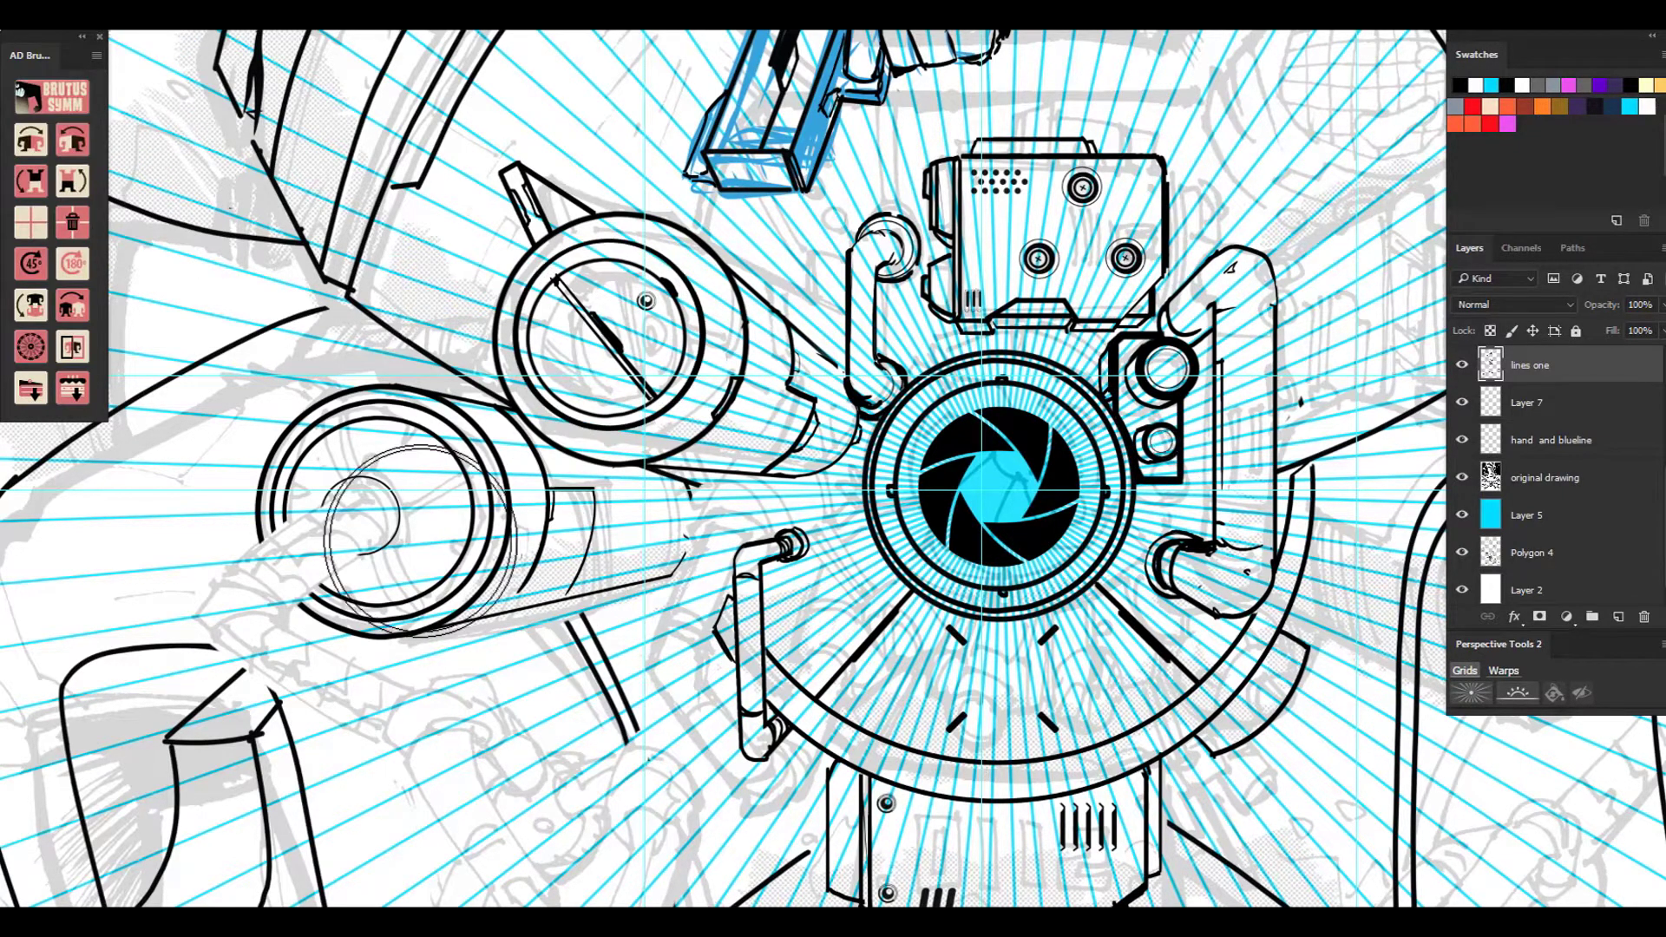
Stamp a smaller double ring over the central circle of the lower cylinder.
key("bracketleft")
key("bracketleft")
key("bracketleft")
left_click(360, 515)
Ink a short connector between the control box and the ring housing, and a divider between its two rings.
left_click(17, 13)
double_click(15, 178)
left_click_drag(1163, 299, 1159, 333)
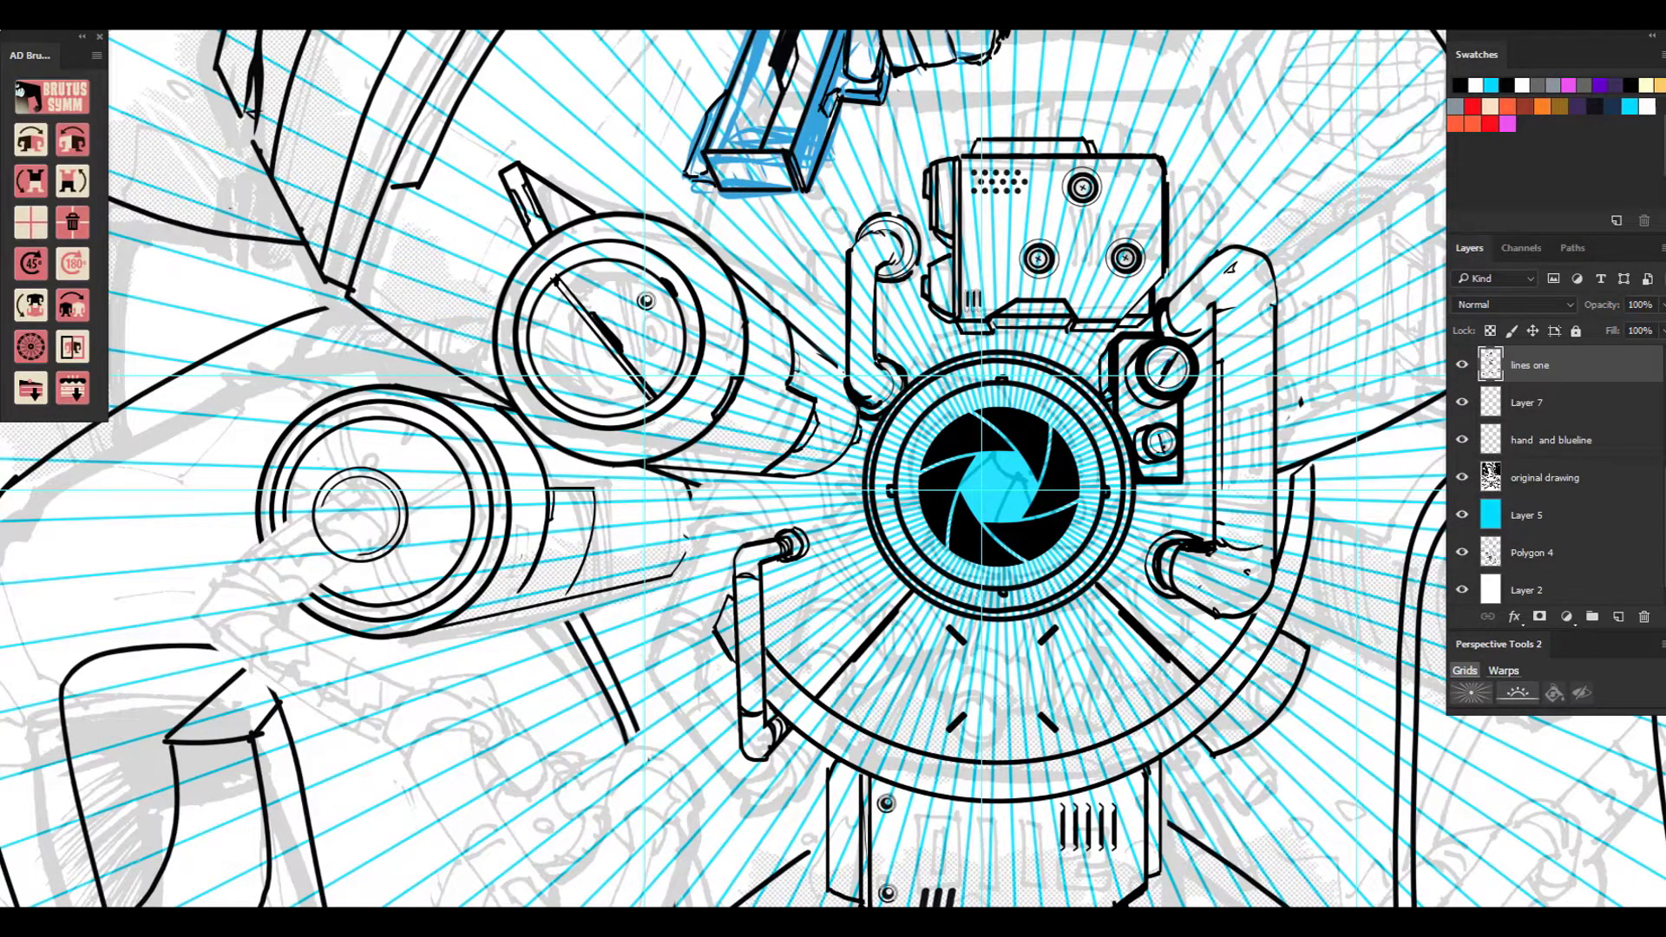
left_click_drag(1119, 402, 1175, 415)
Add two new layers, draw a circle centred on the lens just outside its rim, and rasterize it.
left_click(1618, 617)
left_click(1618, 617)
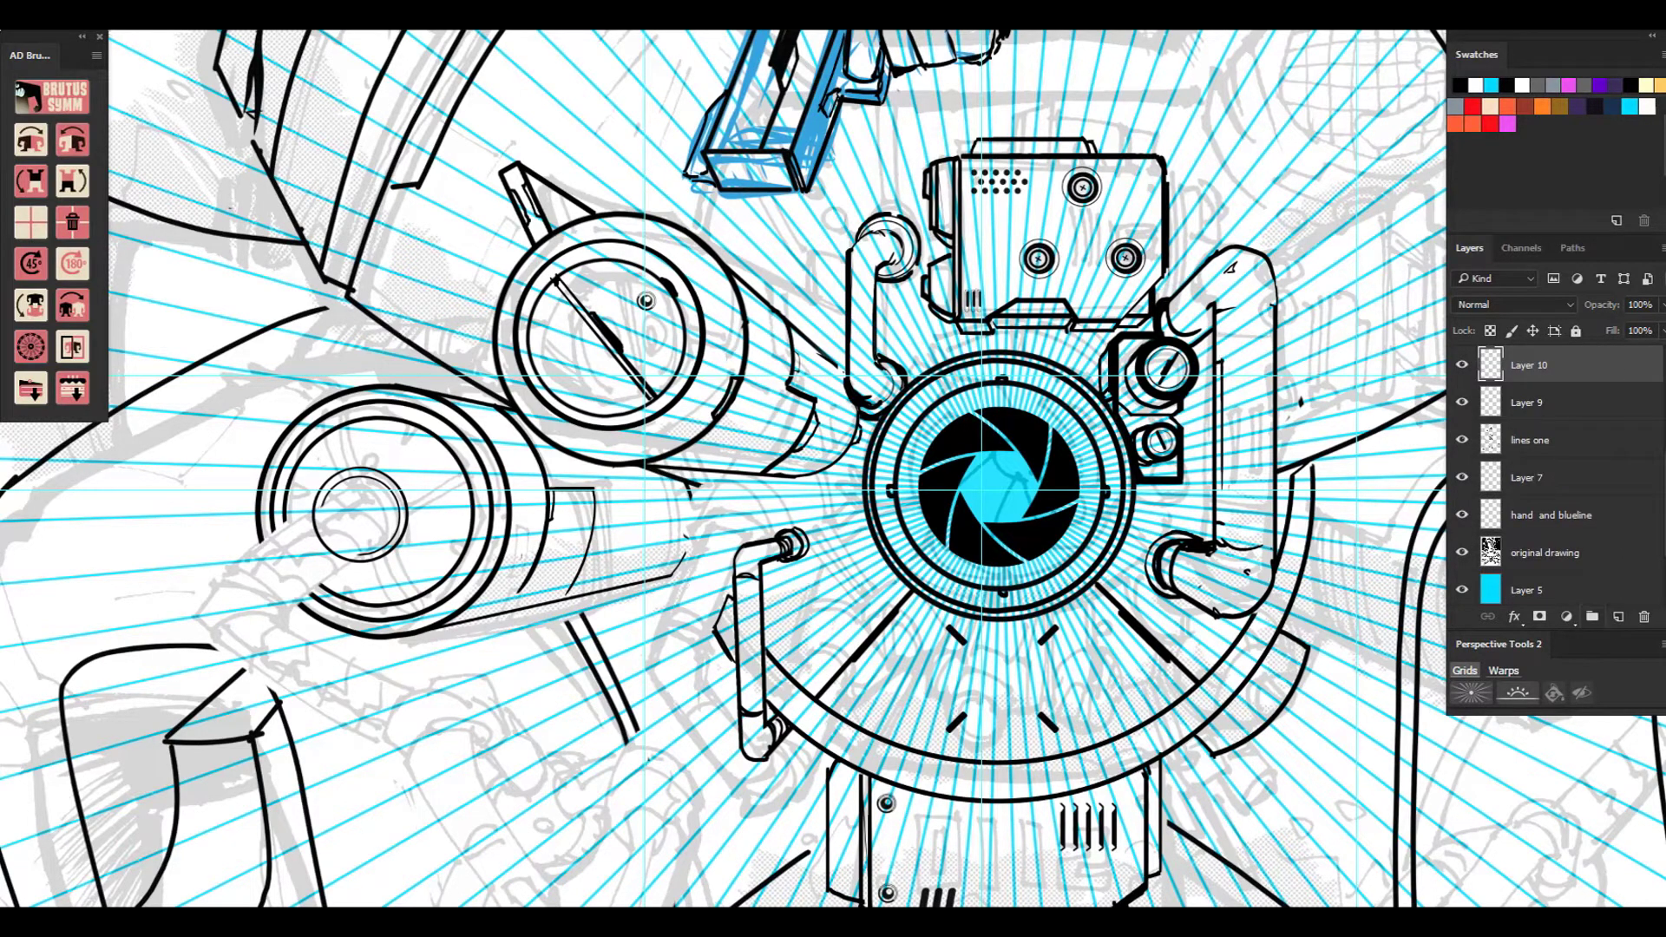
left_click_drag(997, 490, 445, 331)
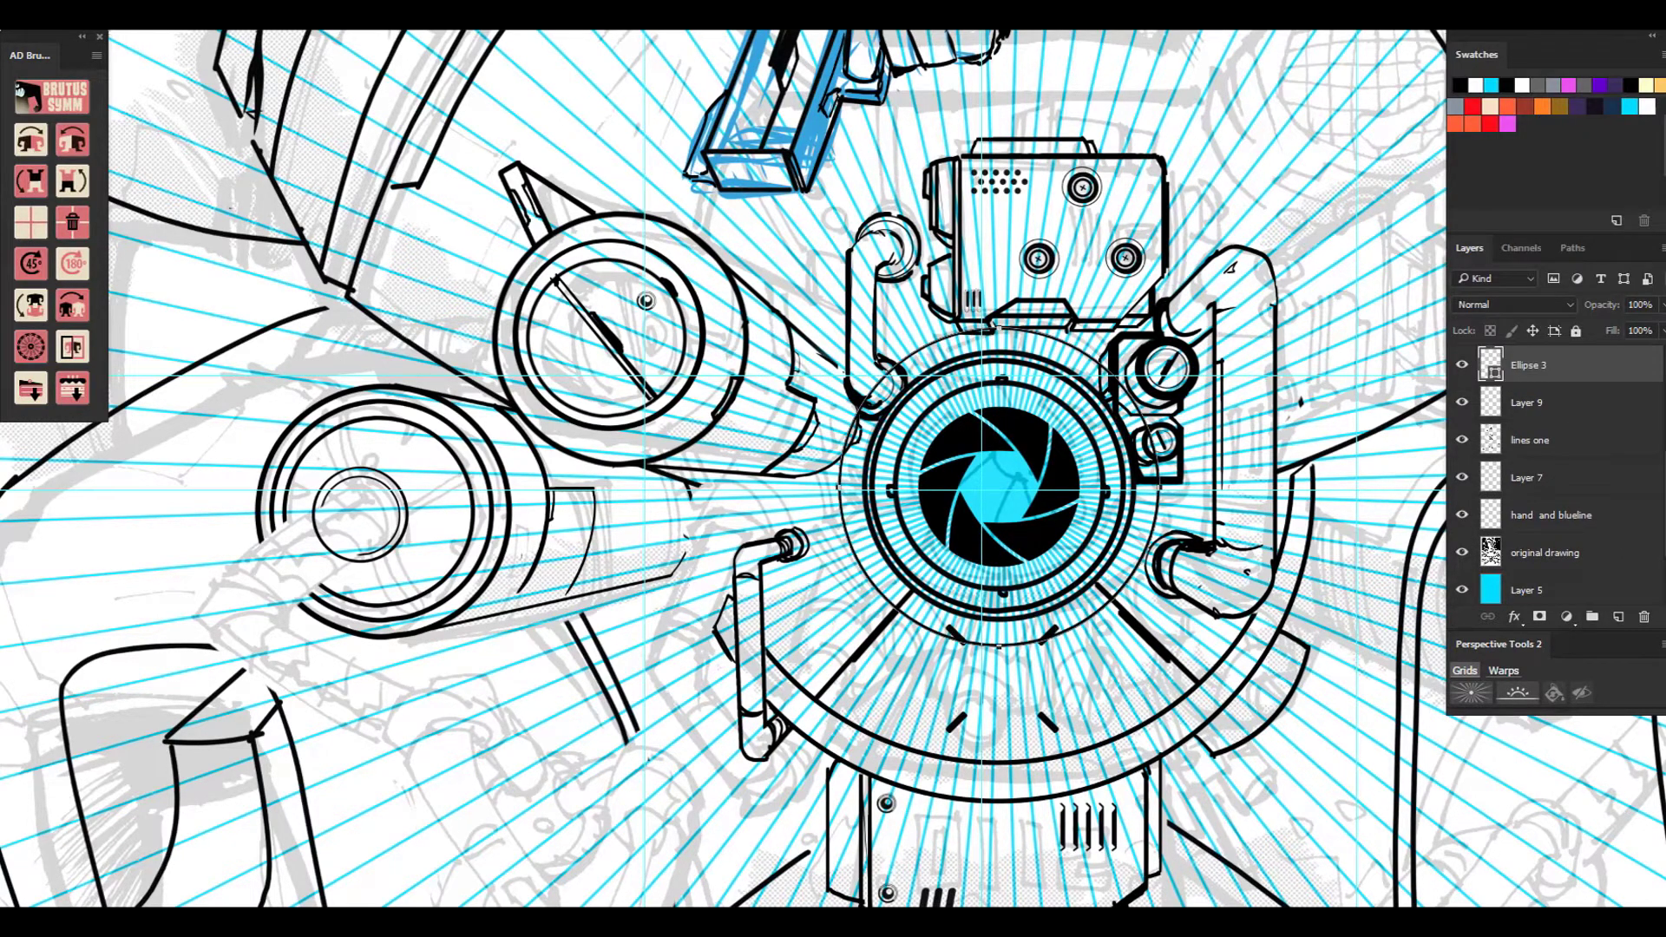
right_click(1589, 365)
left_click(1431, 347)
Break the new circle around the lens into separate raised rim segments.
left_click_drag(997, 330, 1043, 335)
left_click_drag(1096, 357, 1154, 454)
mouse_move(1126, 582)
left_mouse_down()
mouse_move(970, 644)
mouse_move(892, 605)
left_mouse_up()
left_click_drag(858, 411, 842, 454)
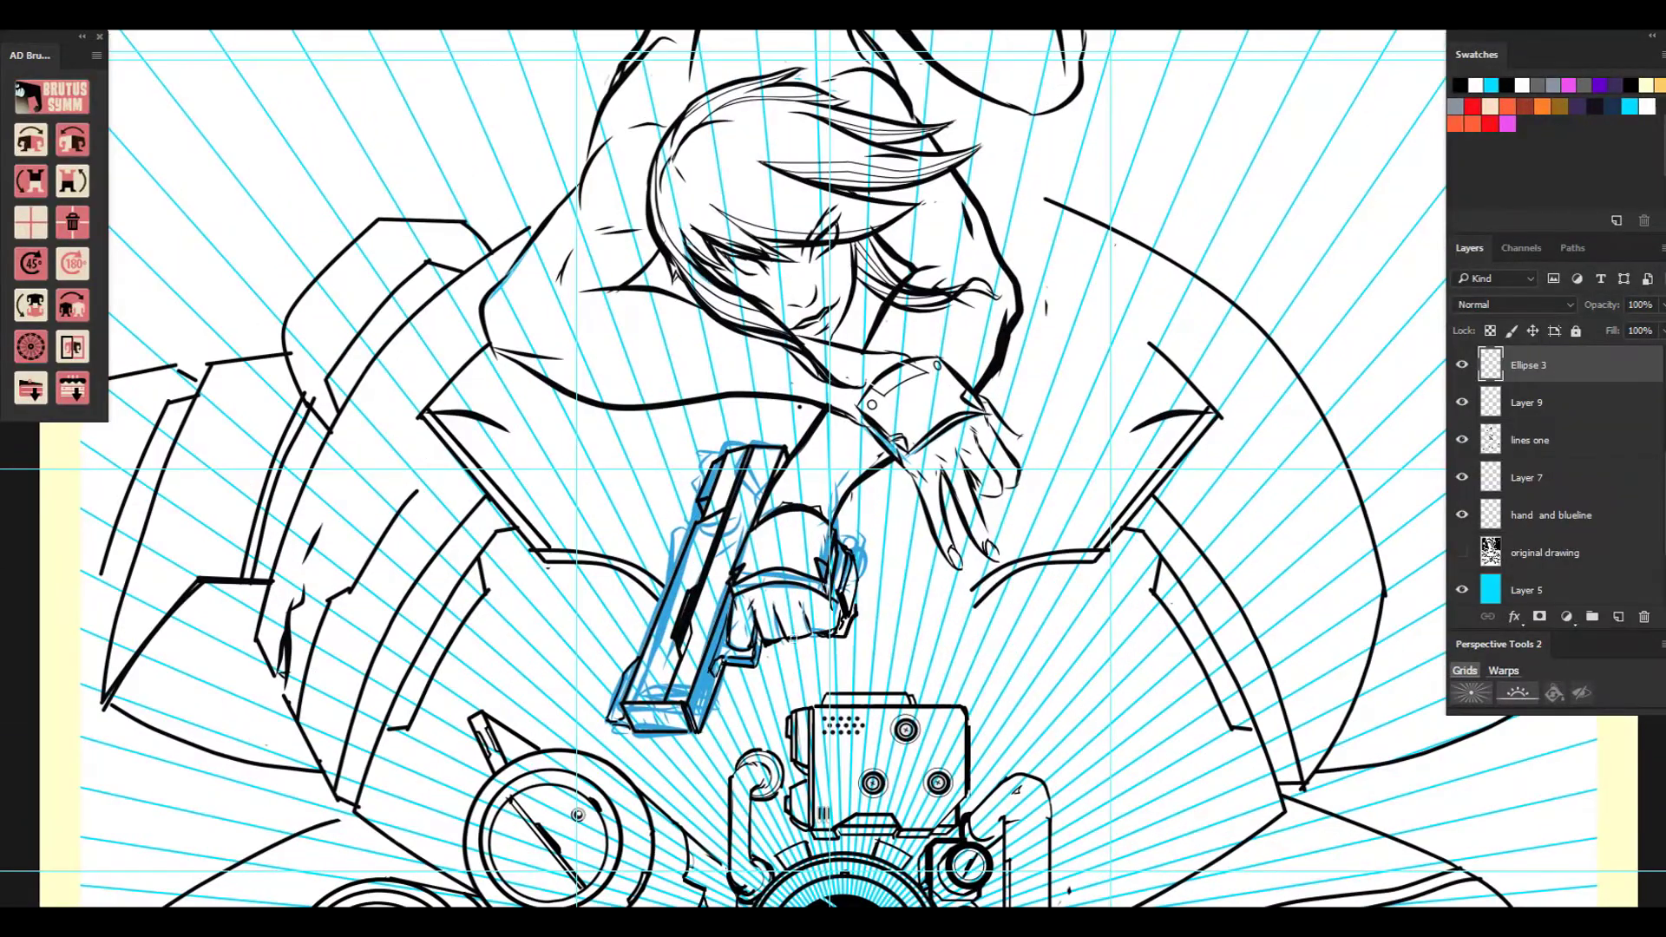
On the lines one layer, ink an angular bracket between the lower cylinder and the bent pipe handle.
left_click_drag(793, 638, 692, 134)
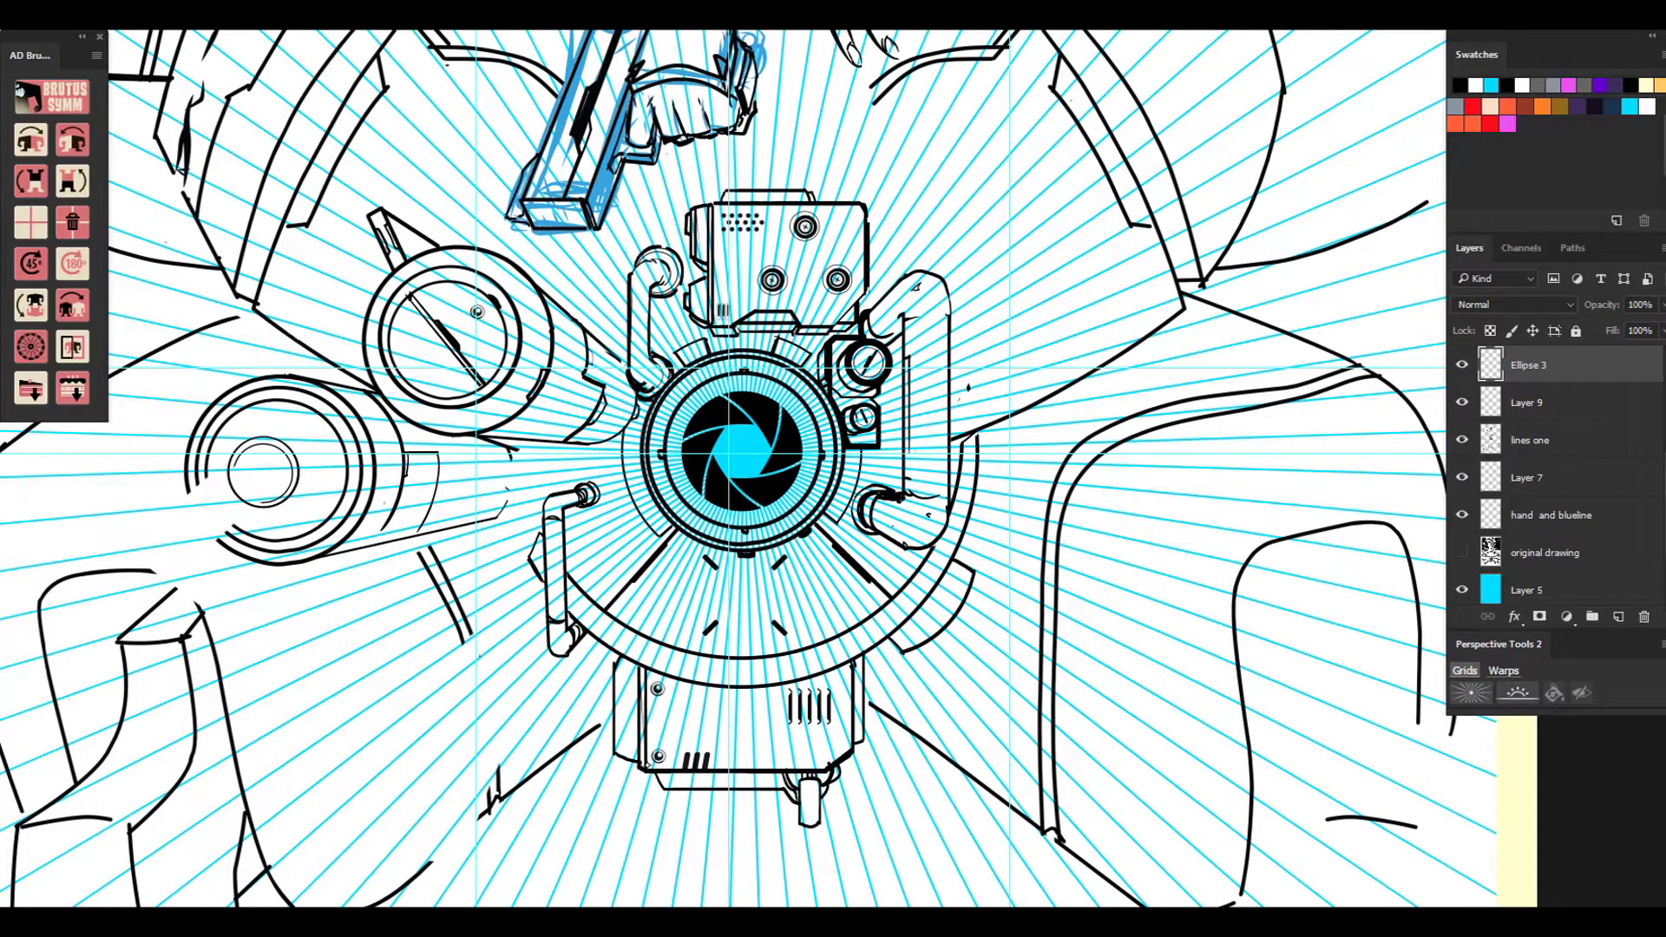
left_click(1530, 439)
left_click_drag(522, 552, 570, 468)
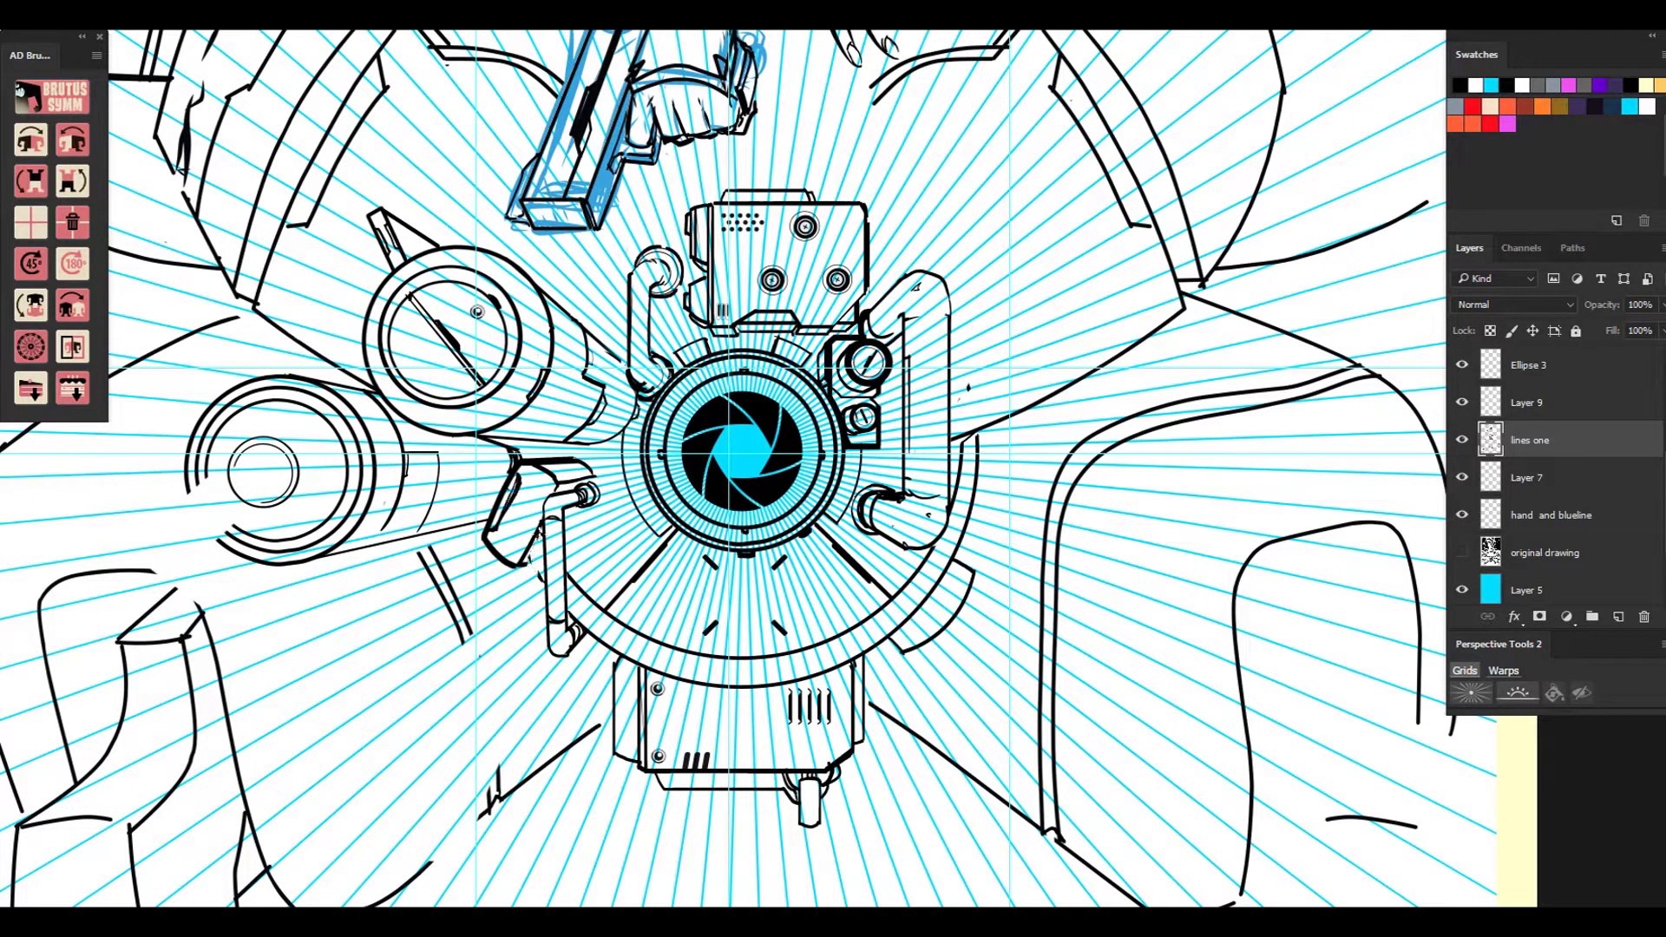
On the lines one layer, detail the angular bracket below the lower cylinder with inner edges and small dots.
scroll(1463, 382, "up", 3)
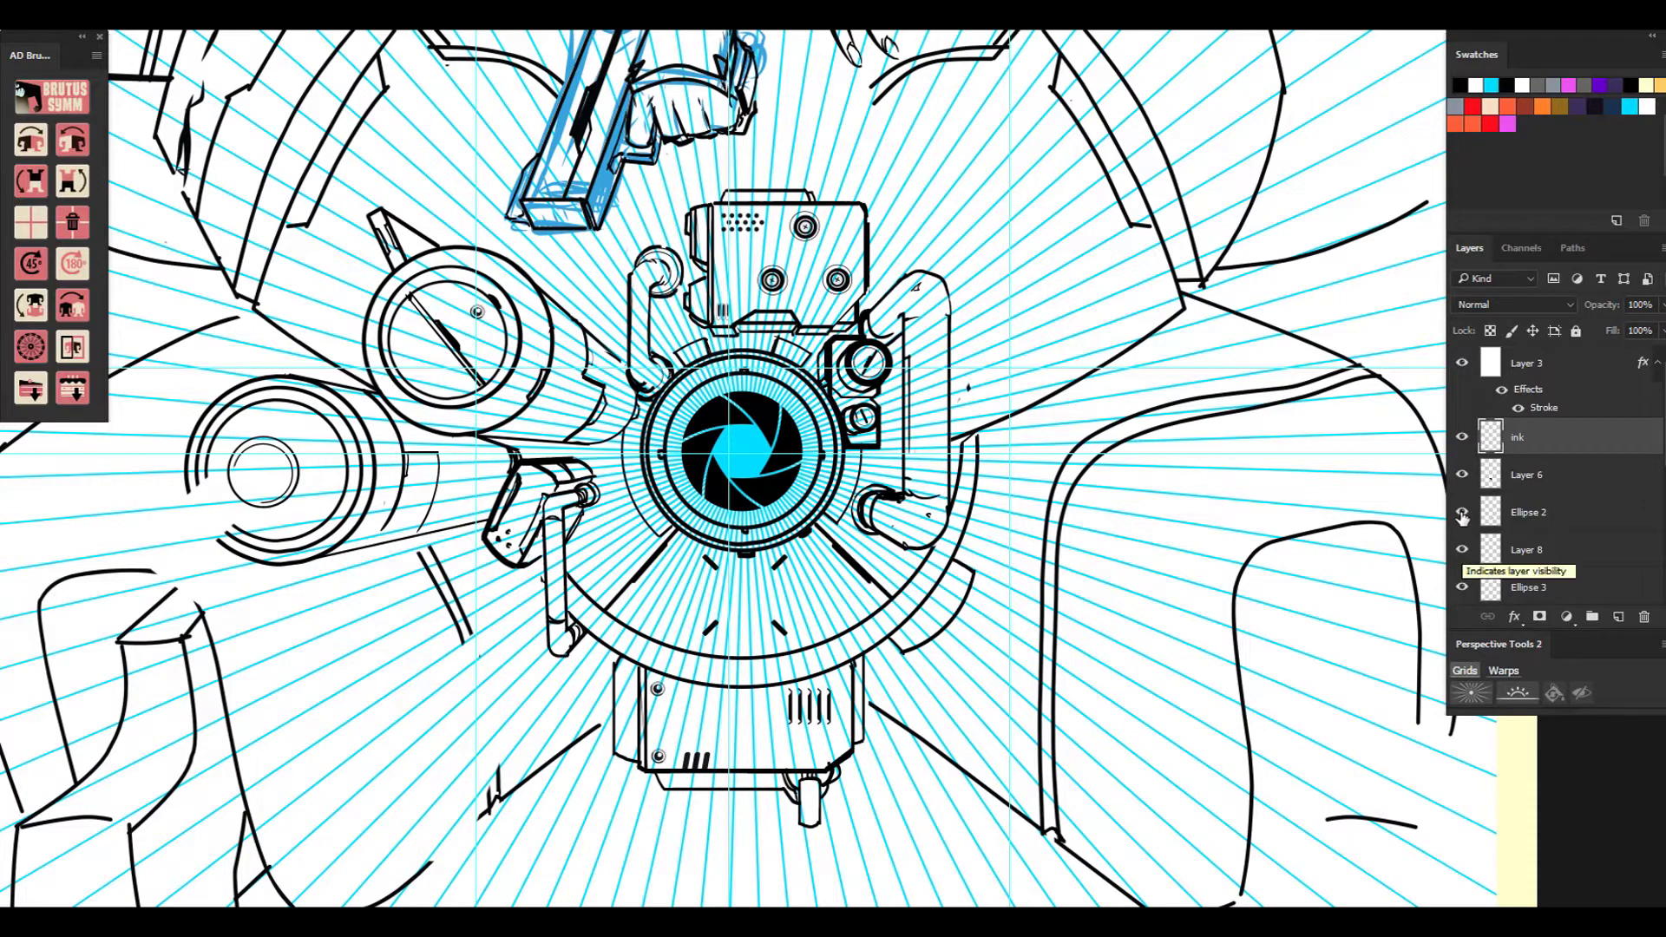
scroll(1462, 521, "down", 3)
left_click(1525, 528)
left_click_drag(593, 476, 578, 464)
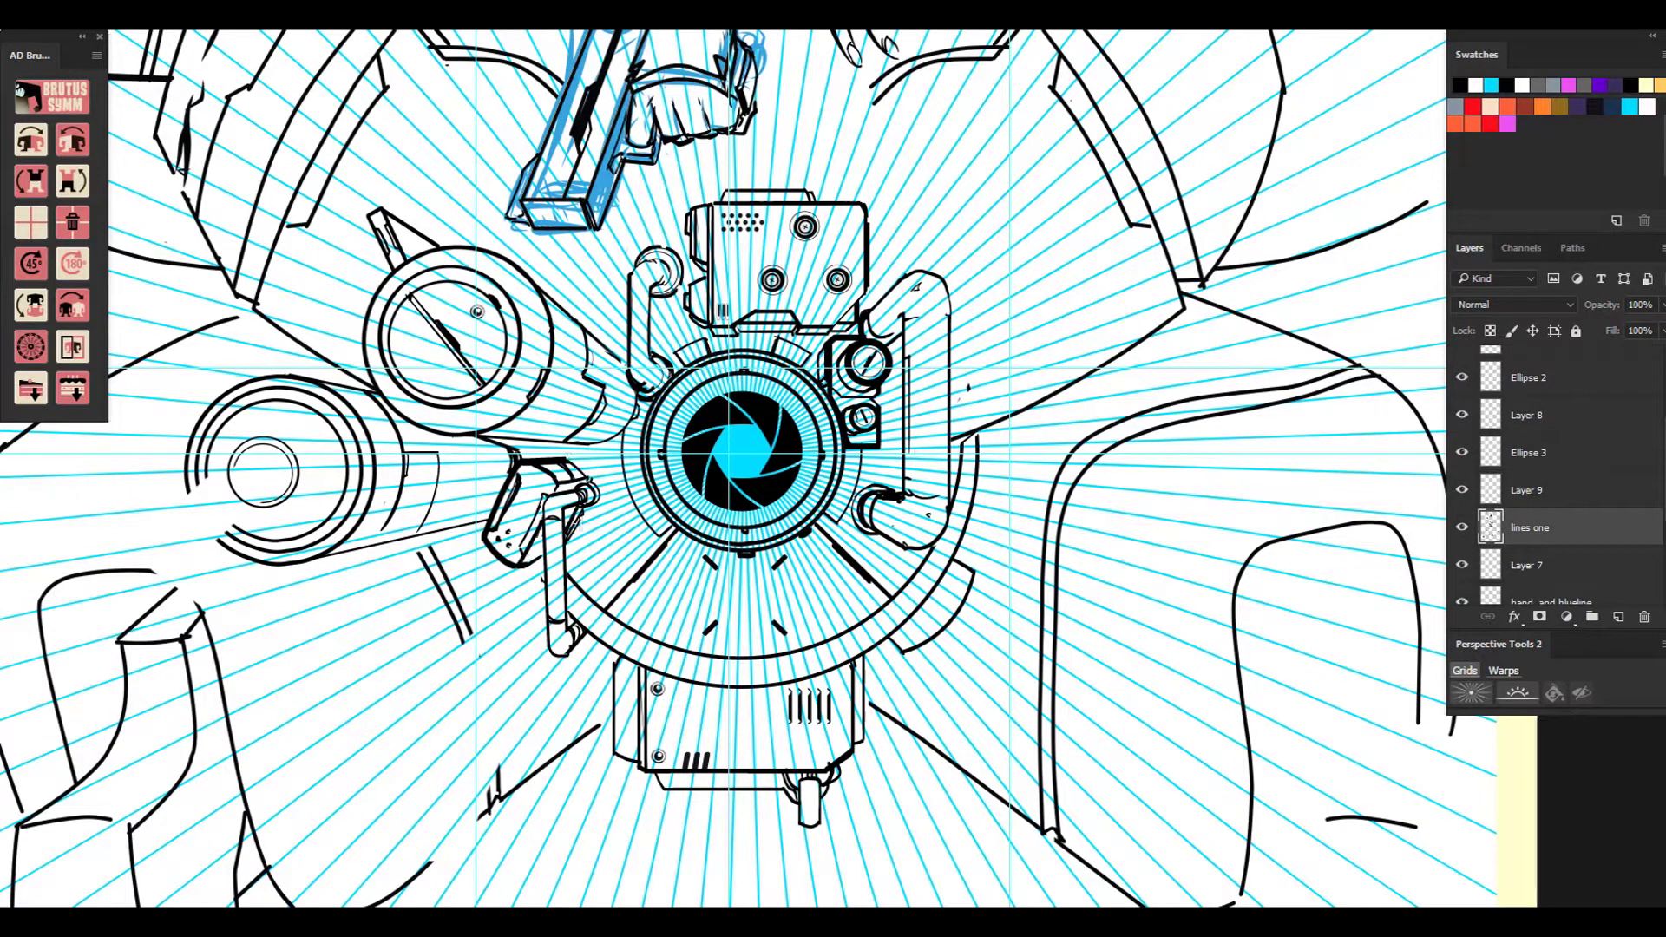
Ink a small round bolt on the bracket's upper end and make the ink layer active.
key("alt+bracketright")
key("alt+bracketright")
key("alt+bracketright")
key("alt+bracketright")
key("alt+bracketright")
key("alt+bracketright")
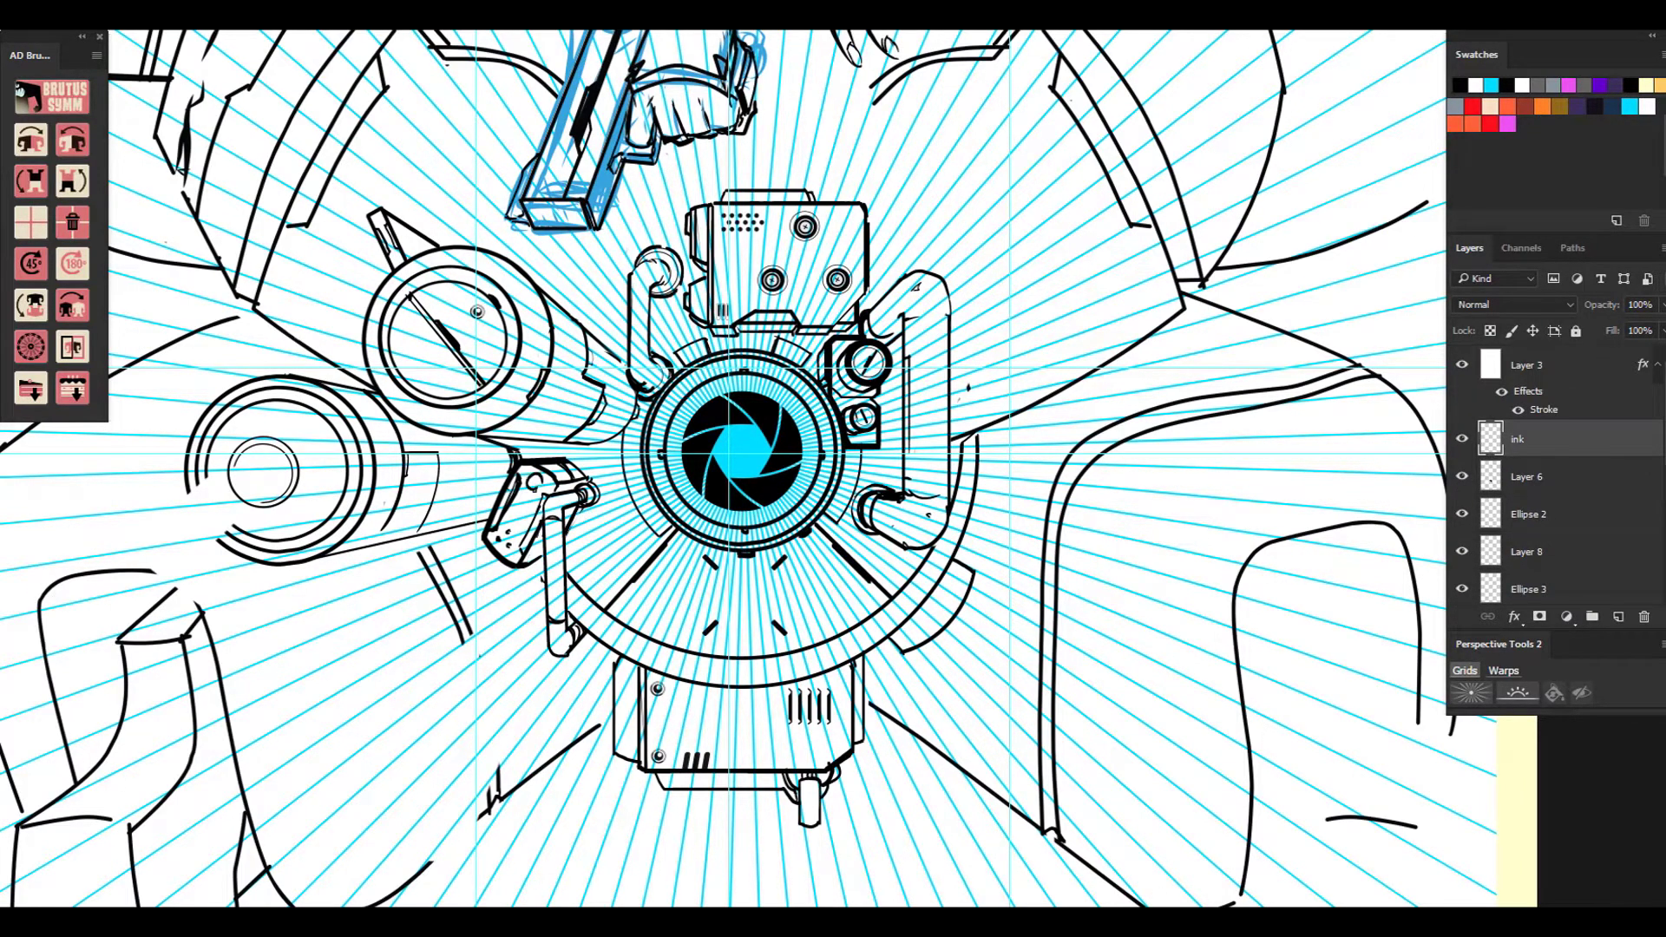
scroll(531, 480, "up", 1)
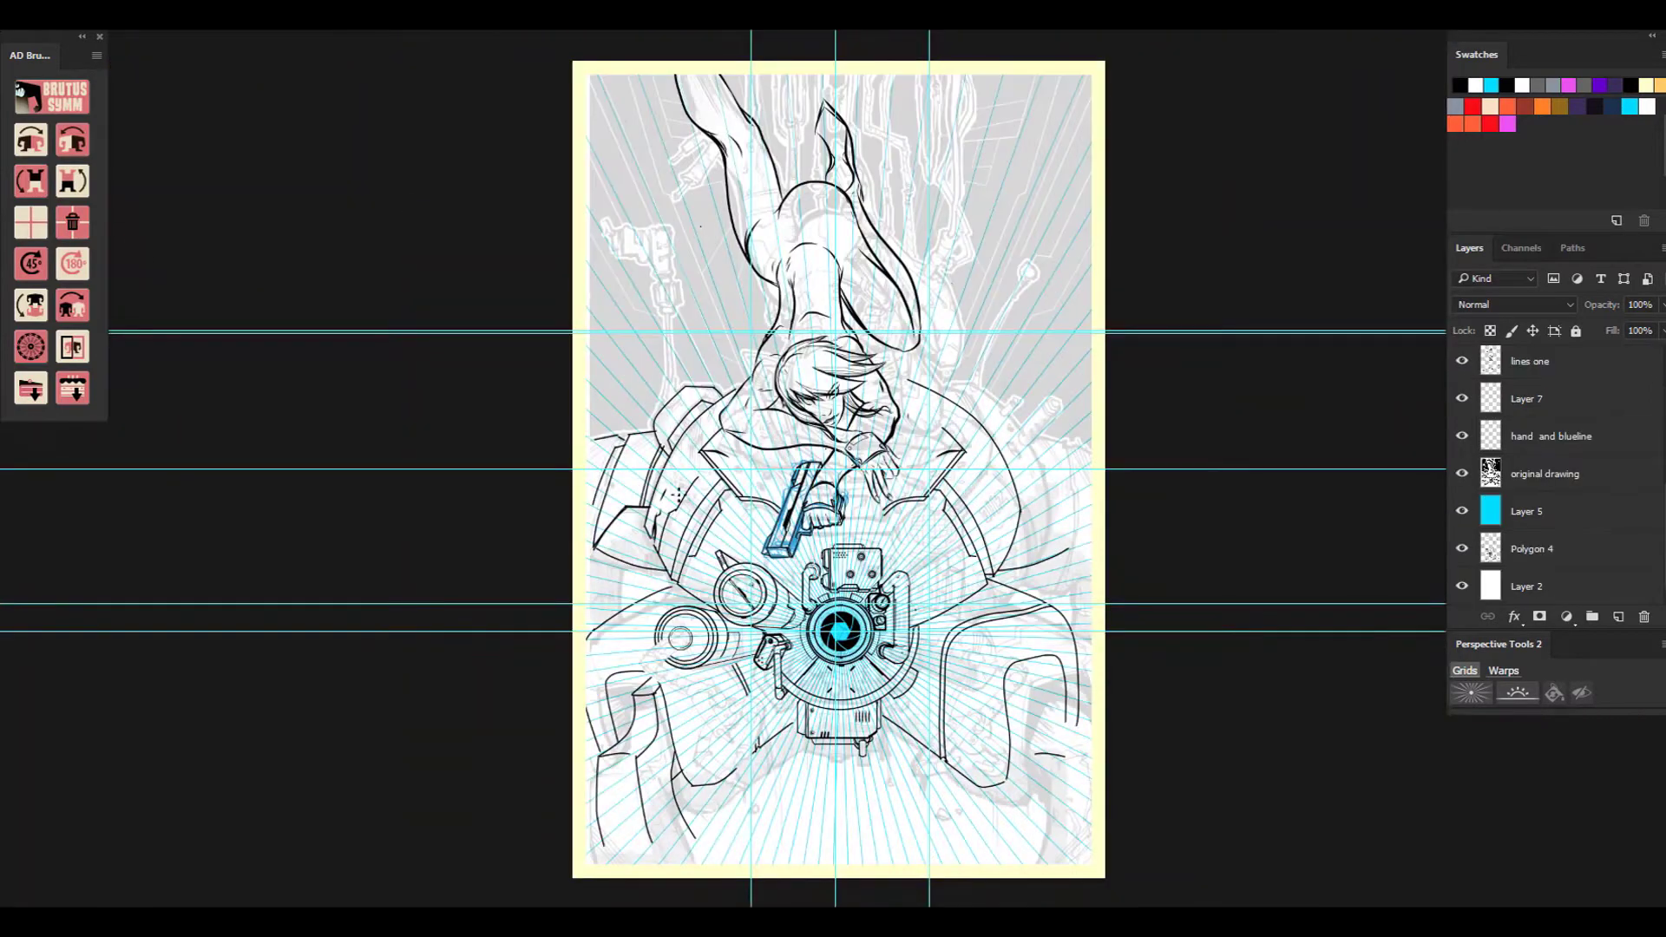
Ink the recess edges beside the pistol hand and the inner edges of the angular armour plate beneath the woman.
scroll(1011, 662, "up", 5)
left_click_drag(772, 523, 977, 697)
left_click_drag(711, 405, 831, 405)
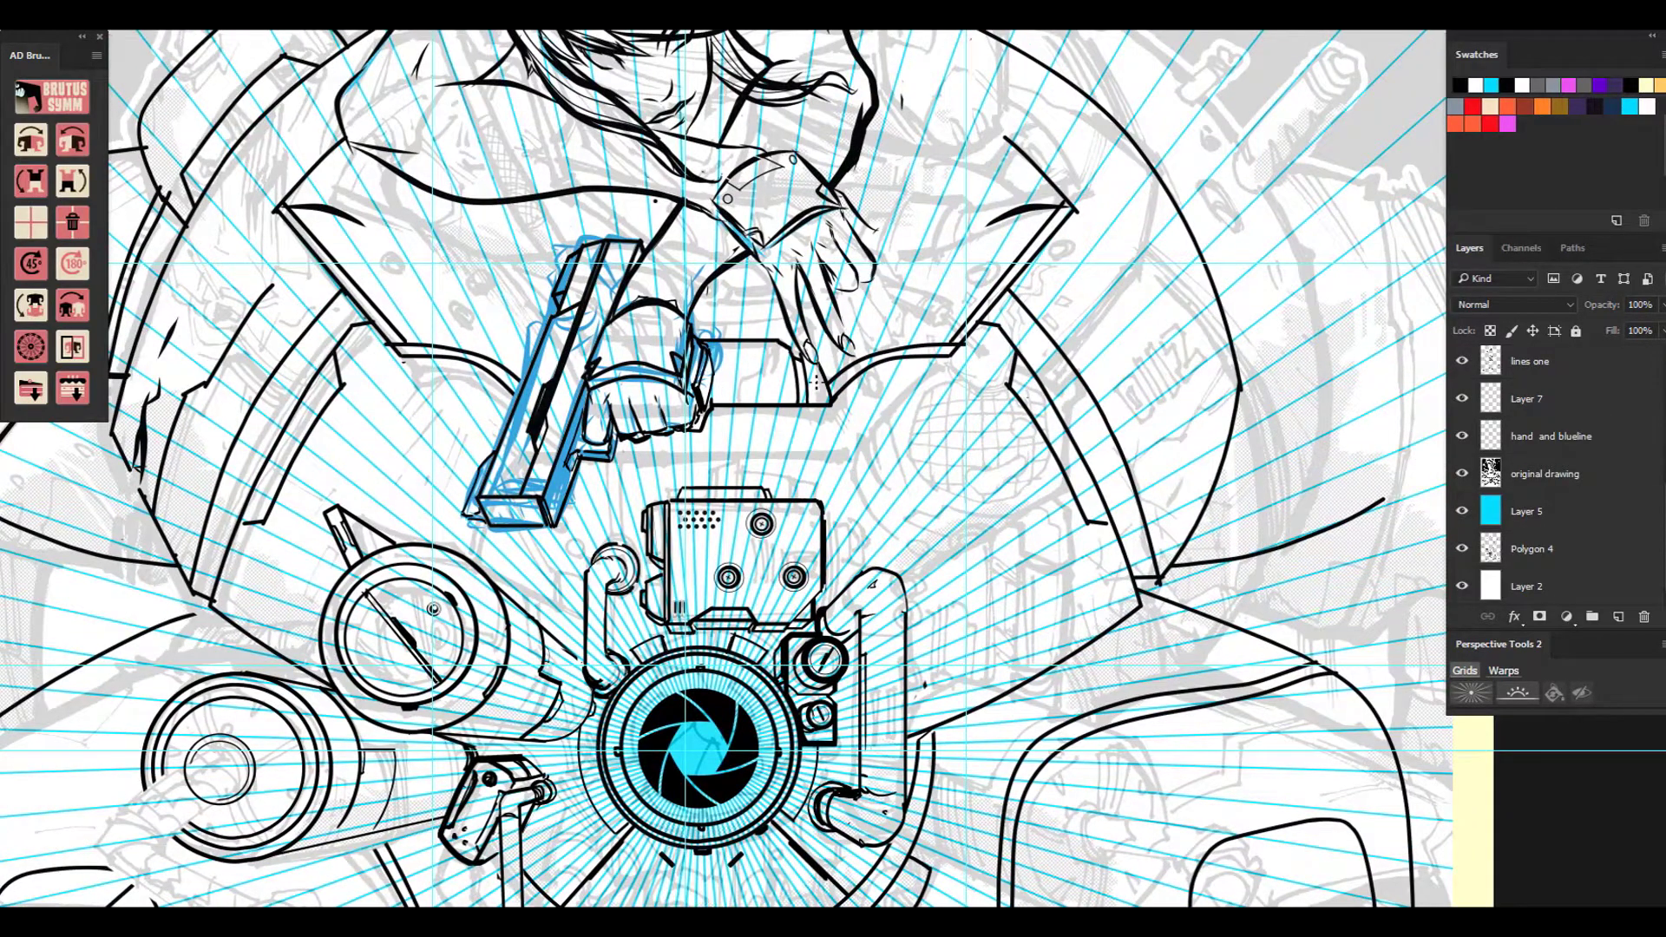
left_click_drag(328, 209, 516, 297)
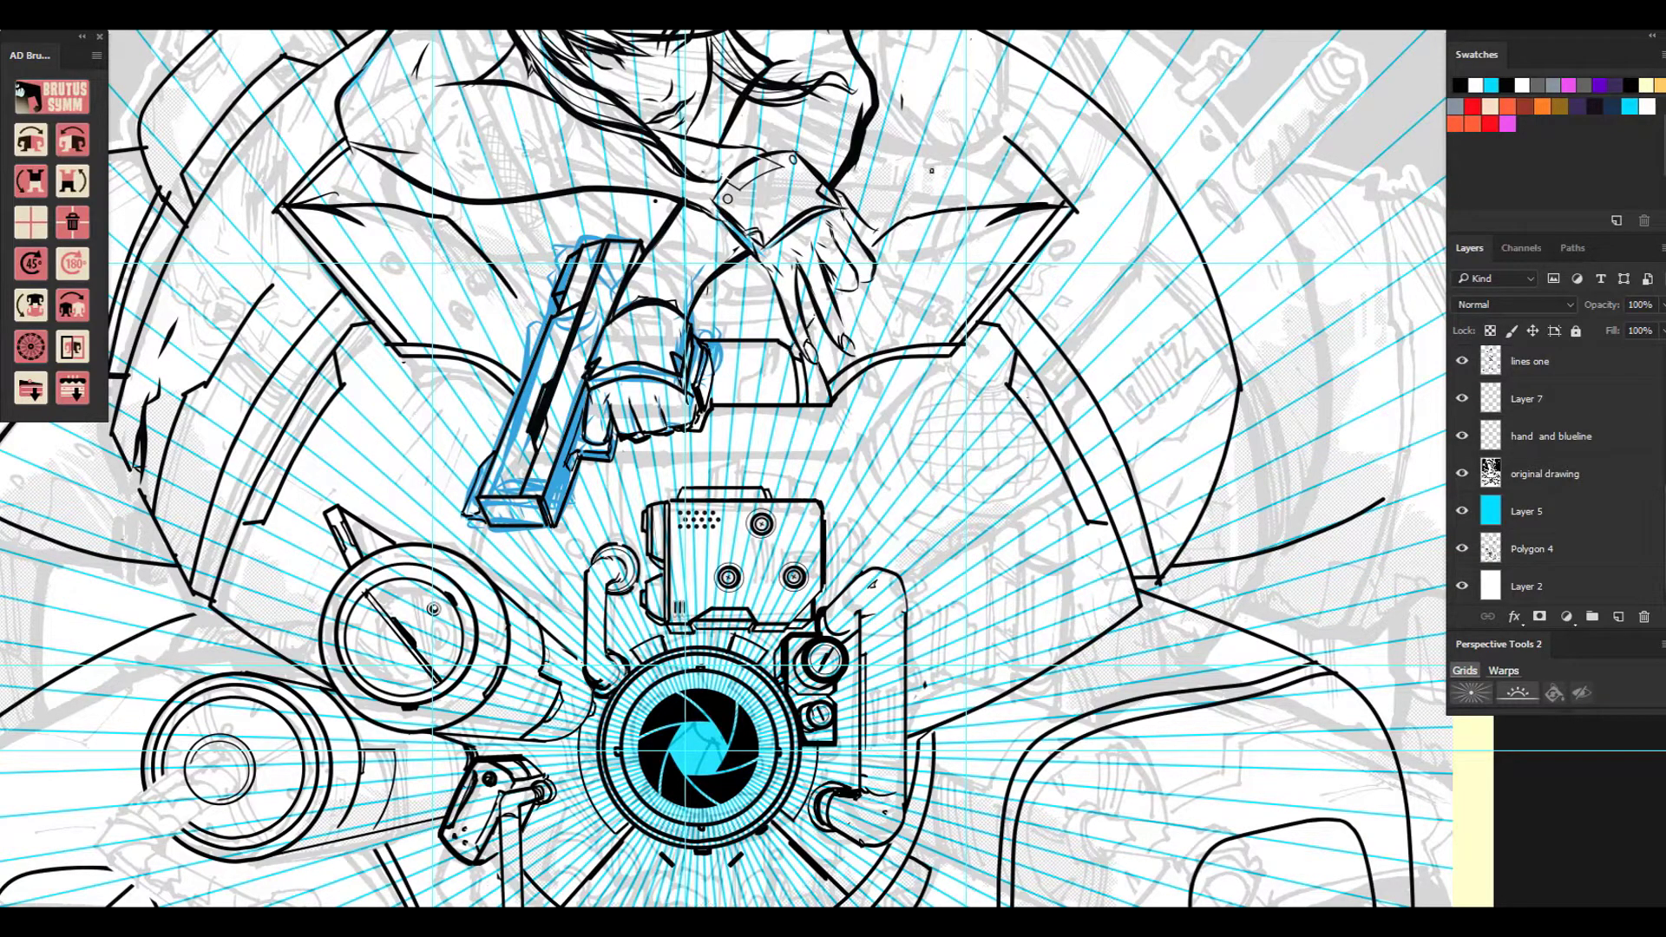
left_click_drag(902, 532, 797, 315)
key("ctrl+0")
Merge the layers from ink down to Layer 7 into one ink layer and set its blend mode to Multiply.
scroll(1584, 446, "up", 5)
left_click(1584, 444)
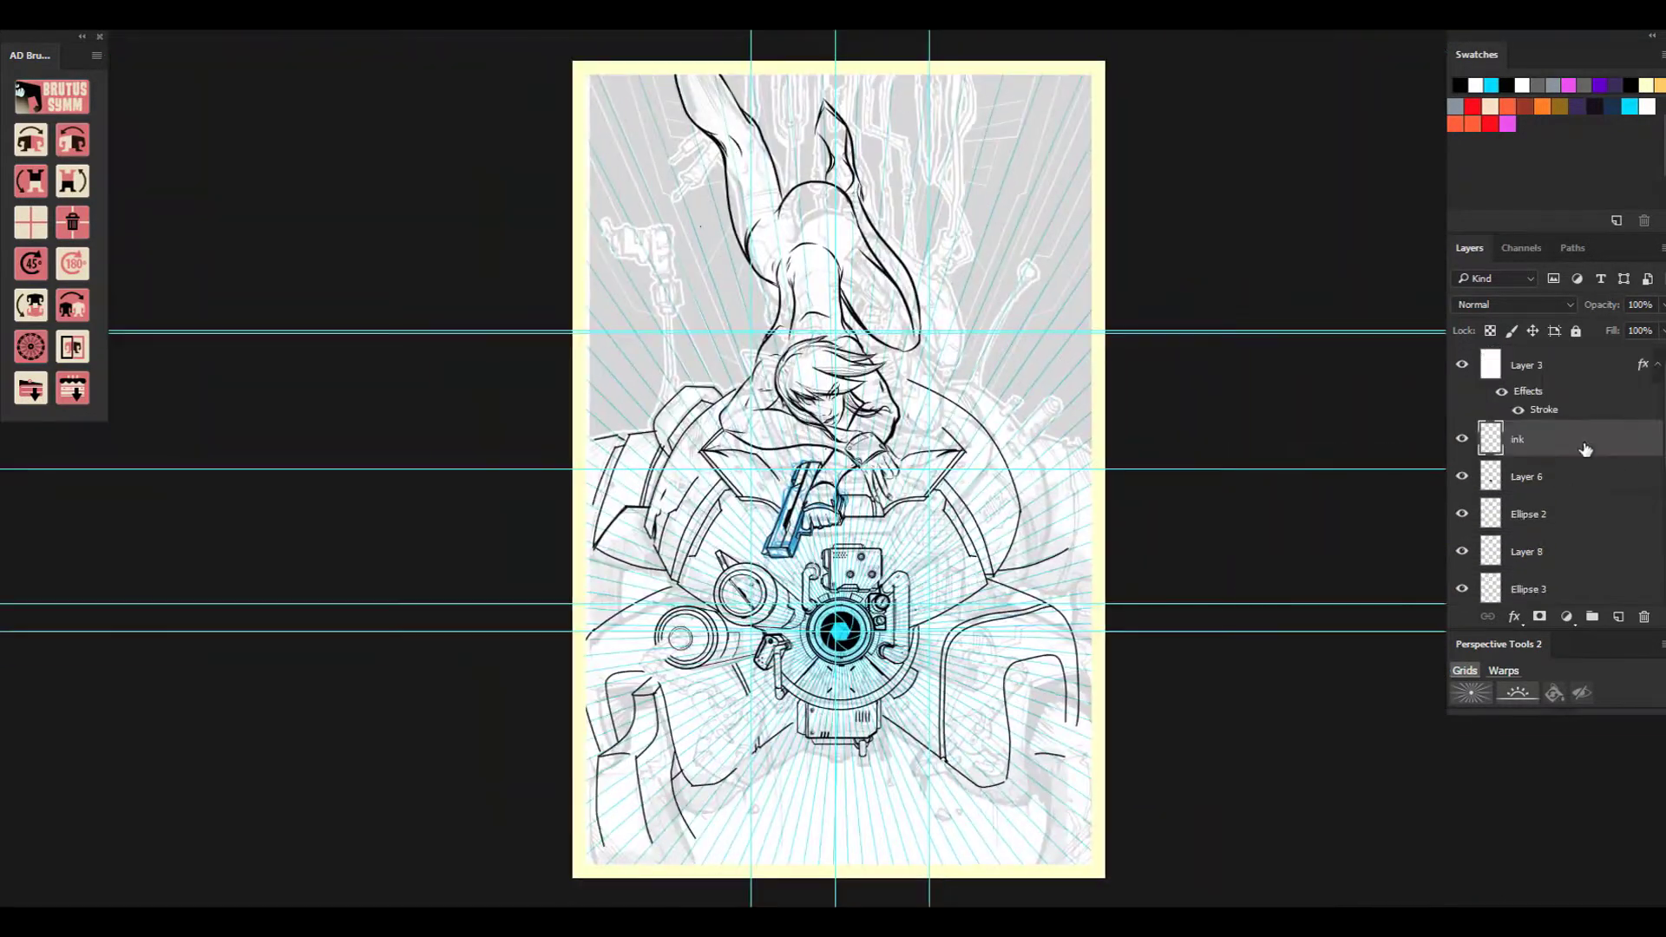
scroll(1575, 473, "down", 4)
left_click(1569, 483, "shift")
key("ctrl+e")
left_click(1513, 304)
Check the merged line art by hiding and restoring the layers beneath the ink layer.
key("ctrl+1")
key("ctrl+minus")
key("ctrl+minus")
key("ctrl+minus")
key("ctrl+minus")
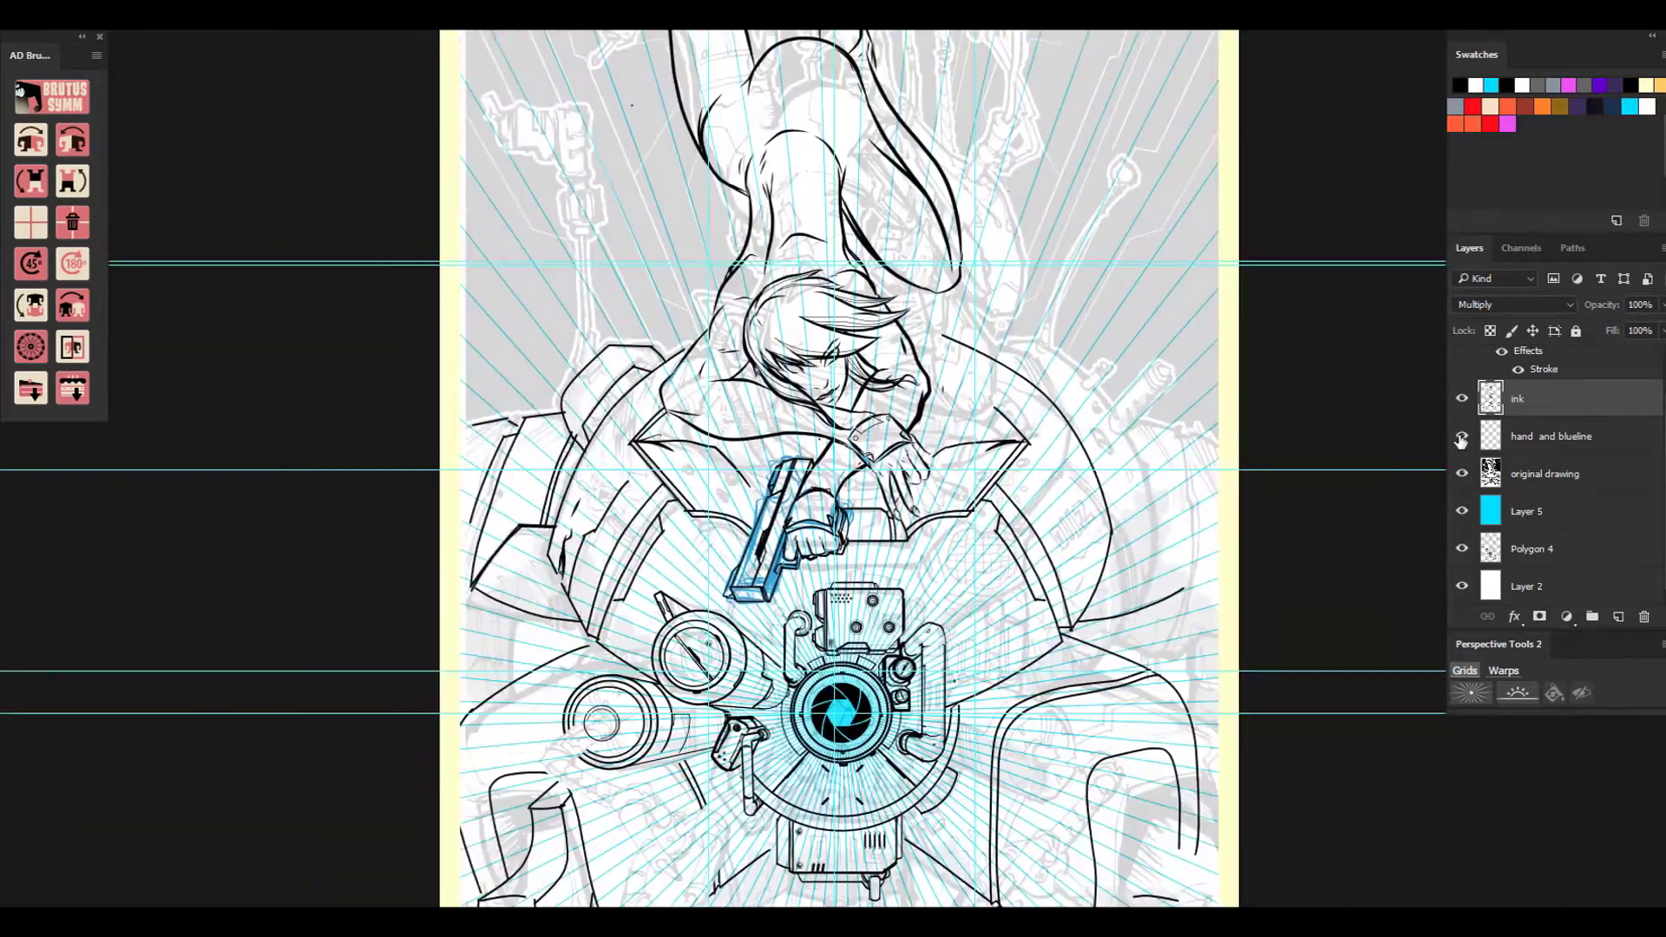
left_click(1462, 511)
left_click(1462, 548)
key("ctrl+minus")
left_click(1462, 474)
left_click(1463, 437)
left_click(1462, 437)
left_click(1462, 473)
left_click(1461, 511)
left_click(1462, 549)
Save the document.
left_click(6, 21)
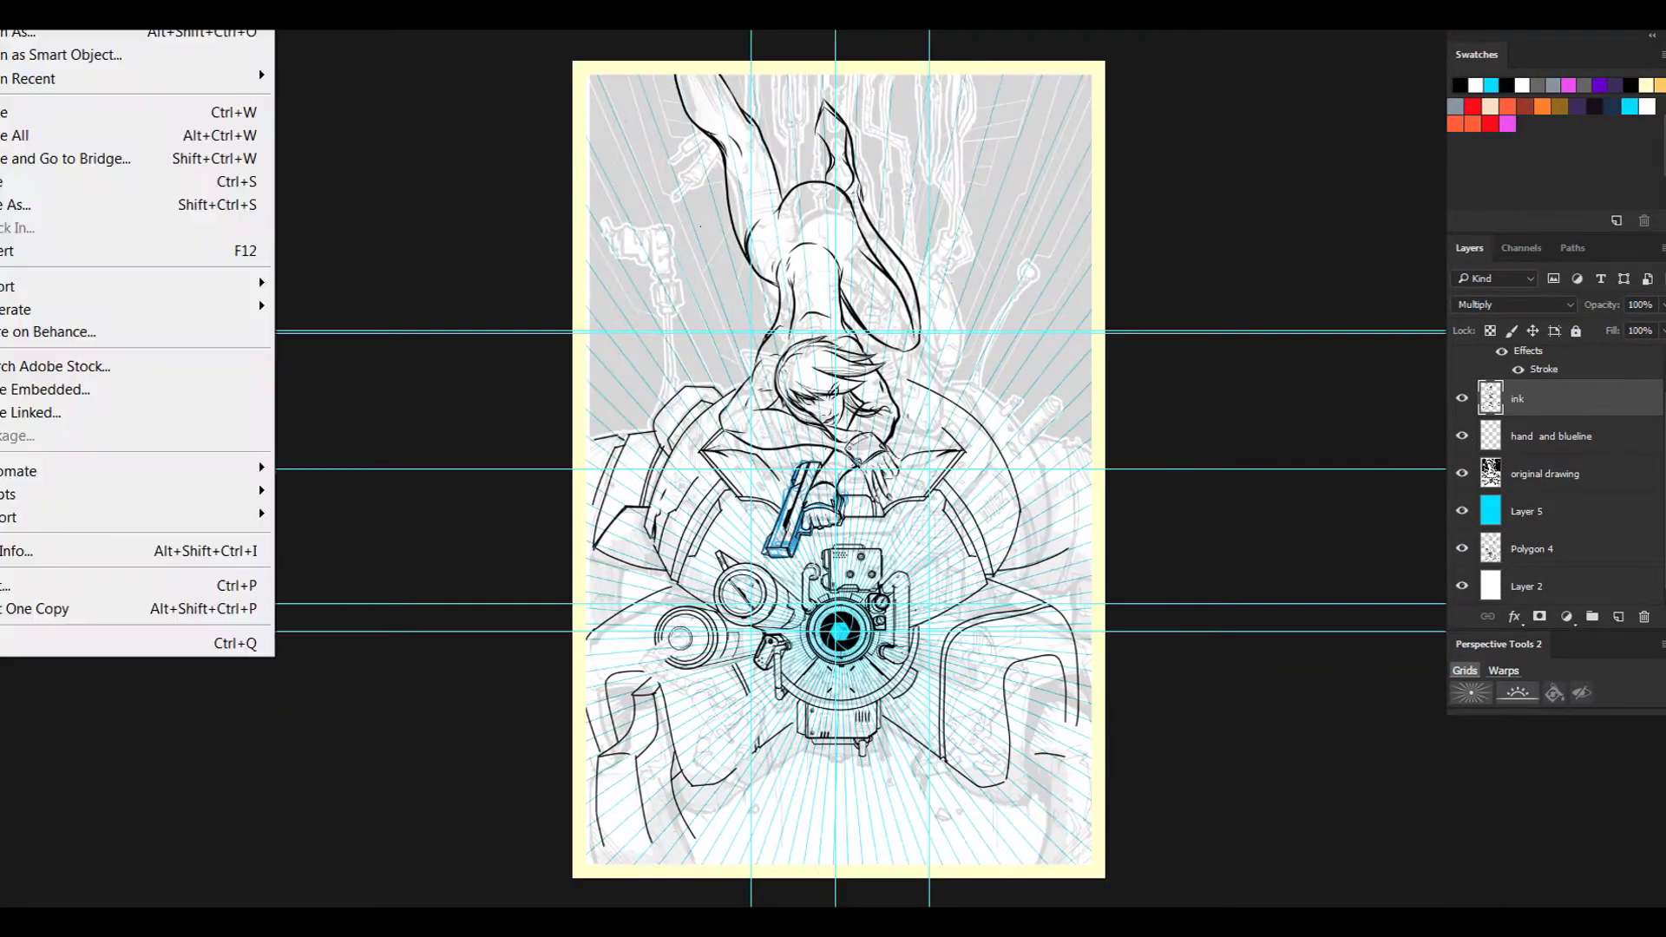
left_click(26, 180)
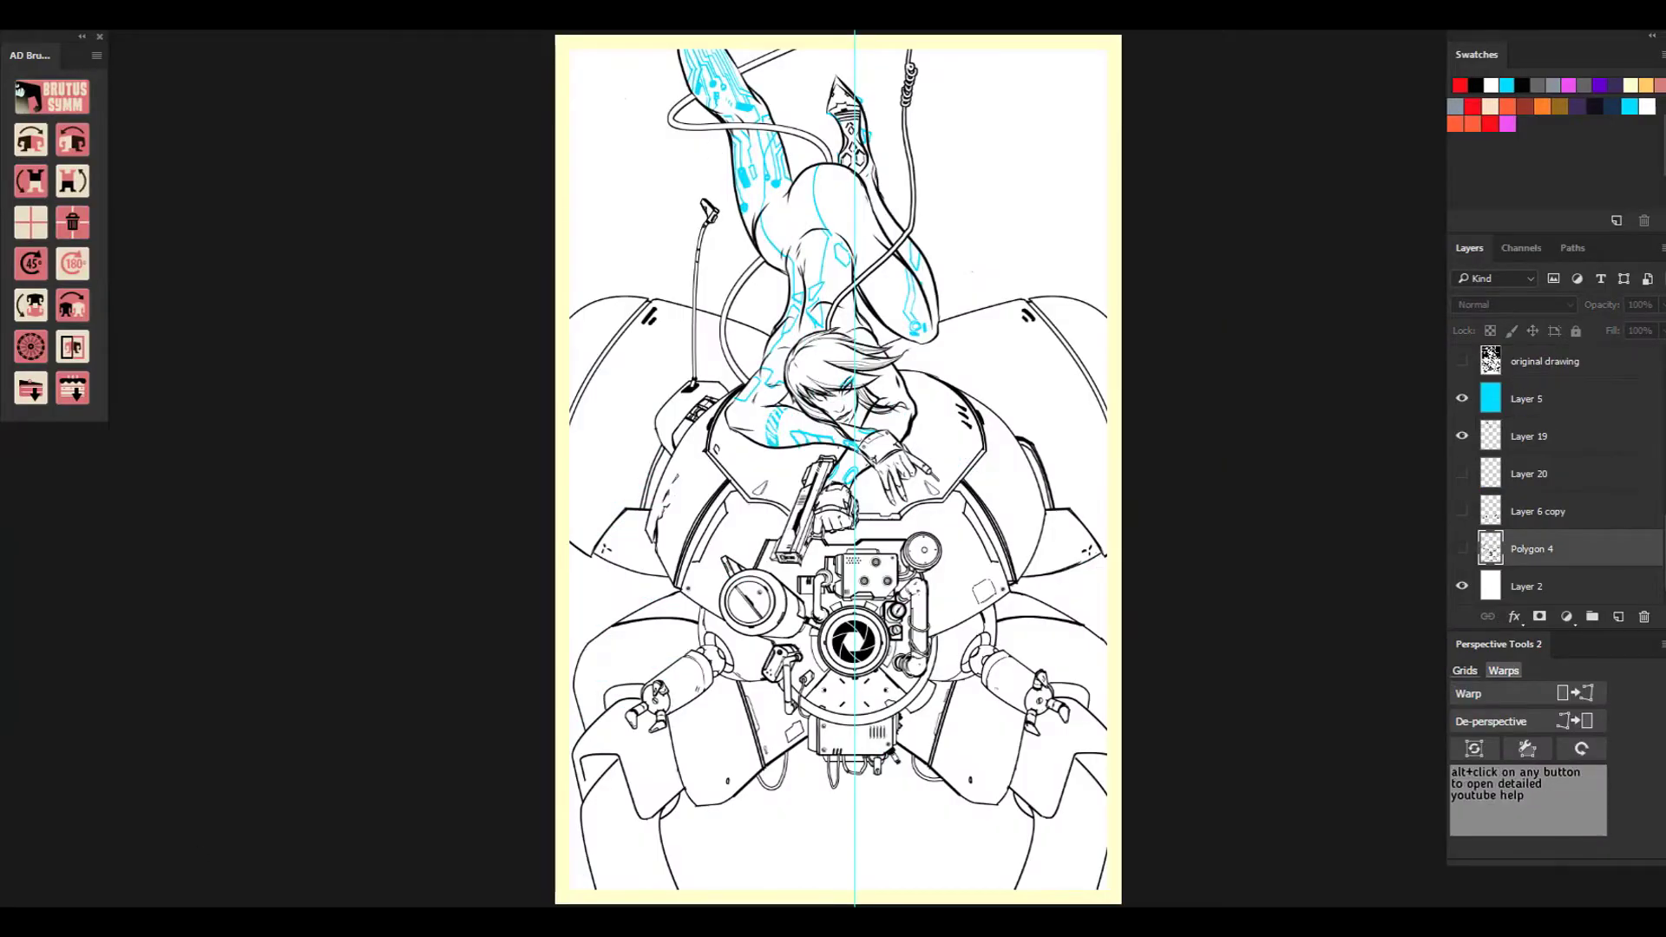
Switch to Illustrator and create a new blank portrait document.
left_click_drag(4, 378, 1154, 124)
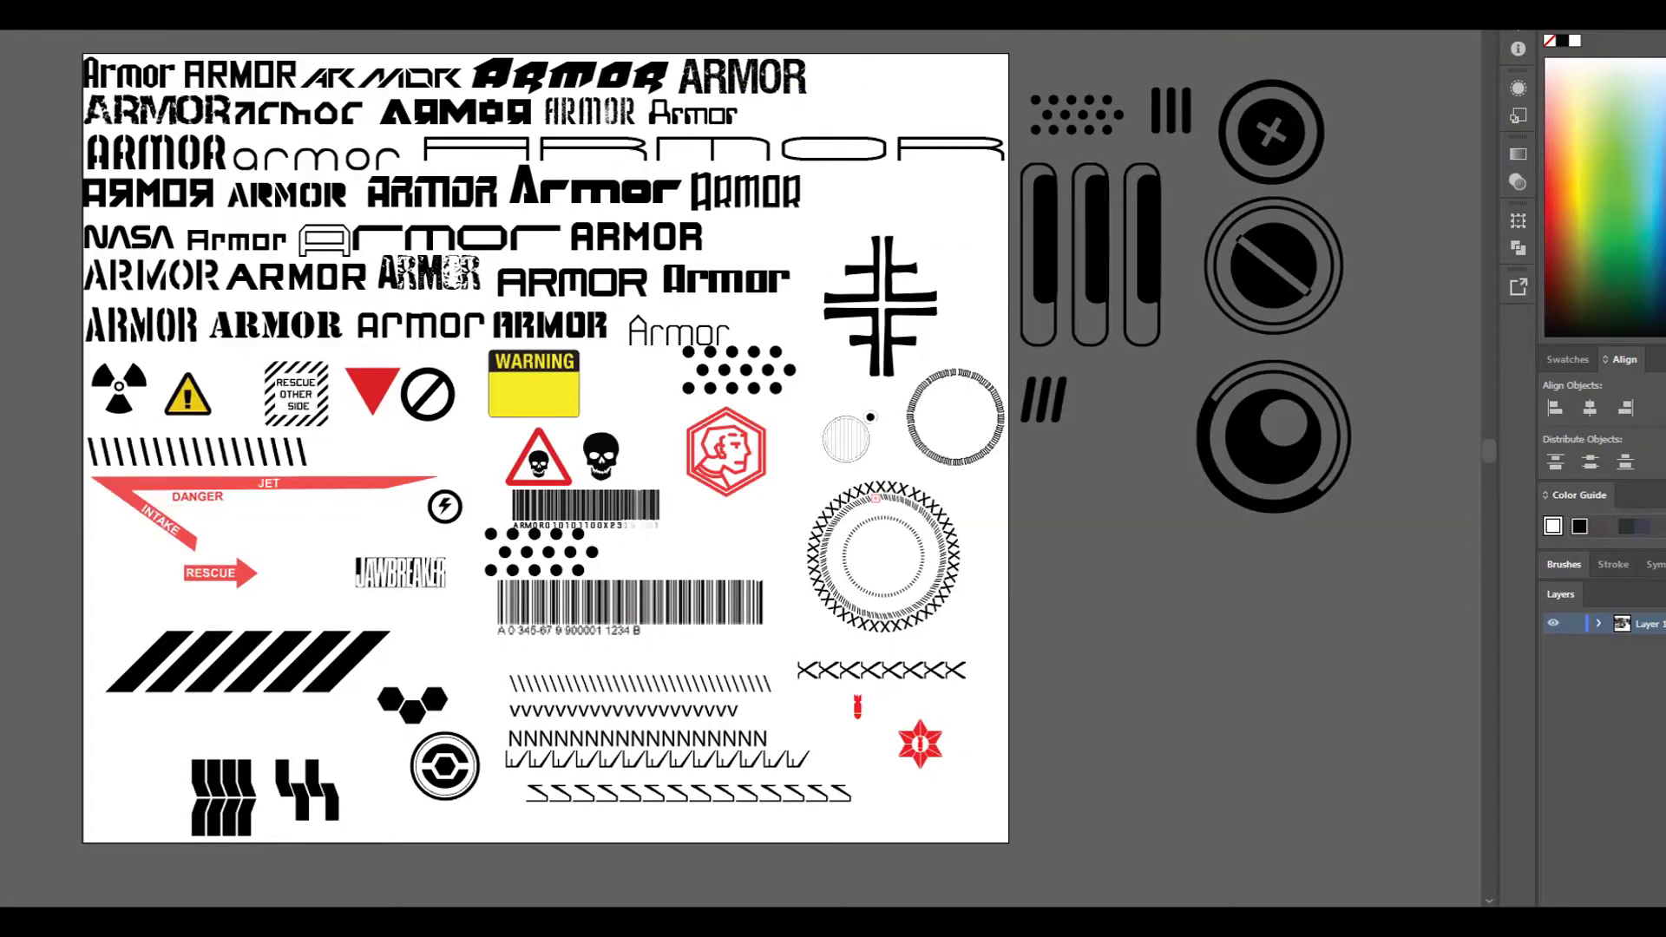
key("ctrl+n")
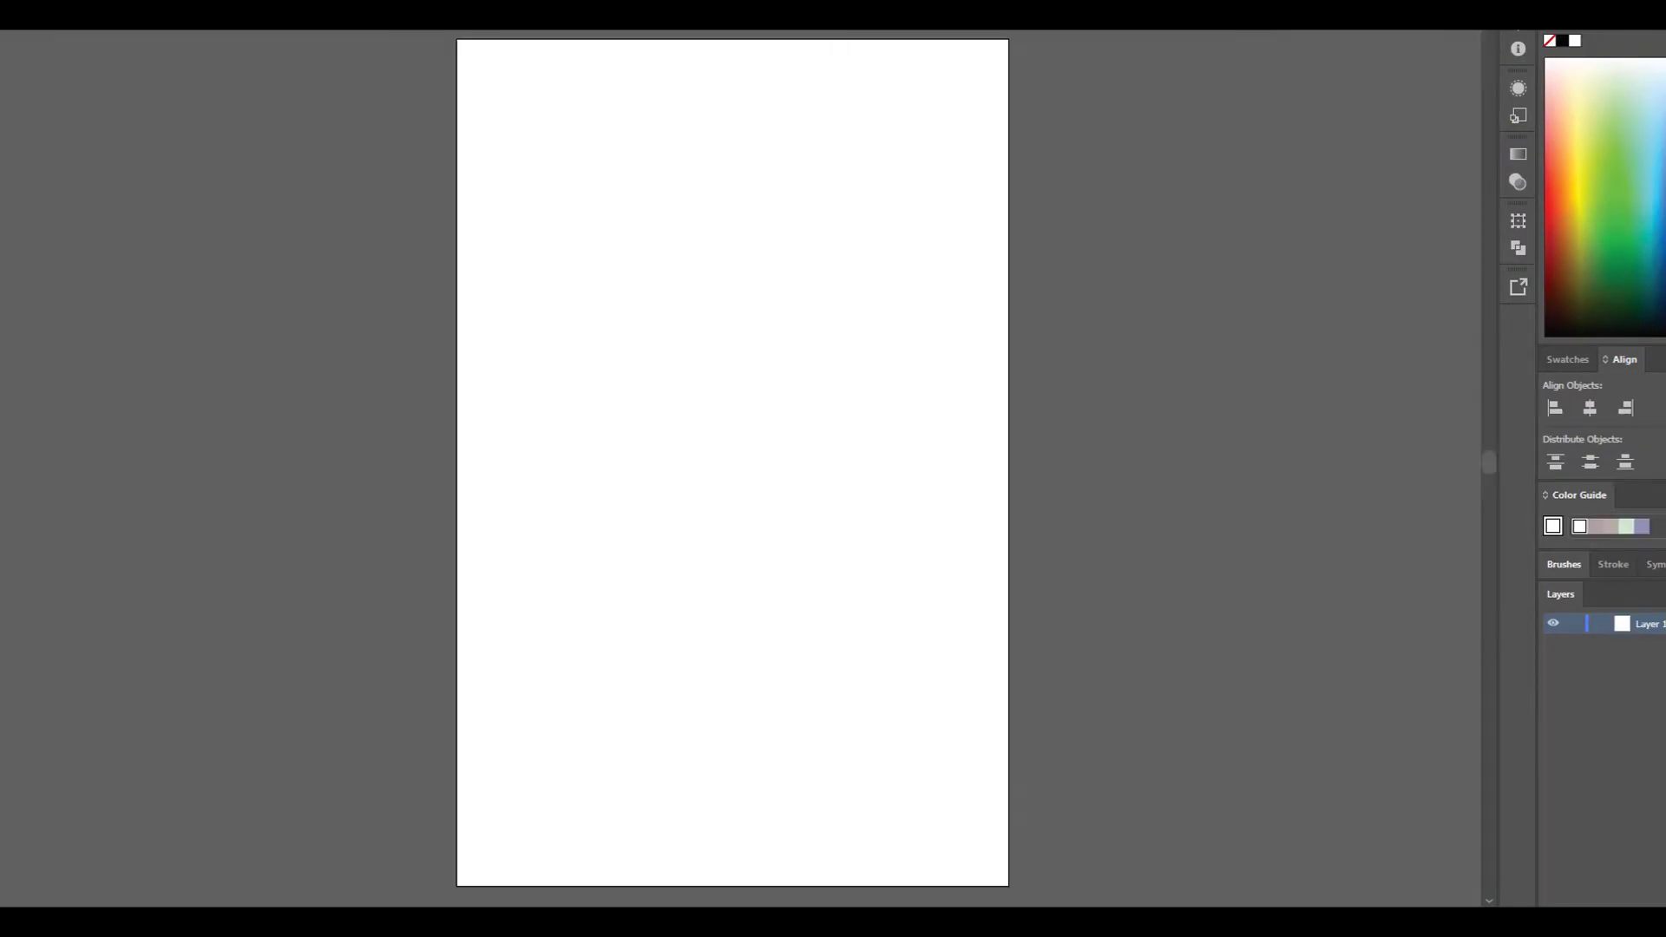
Browse from ART PRODUCTION into the art subfolders and open the Illustrator sheet of Gundam and Fett lettering.
key("alt+f")
key("o")
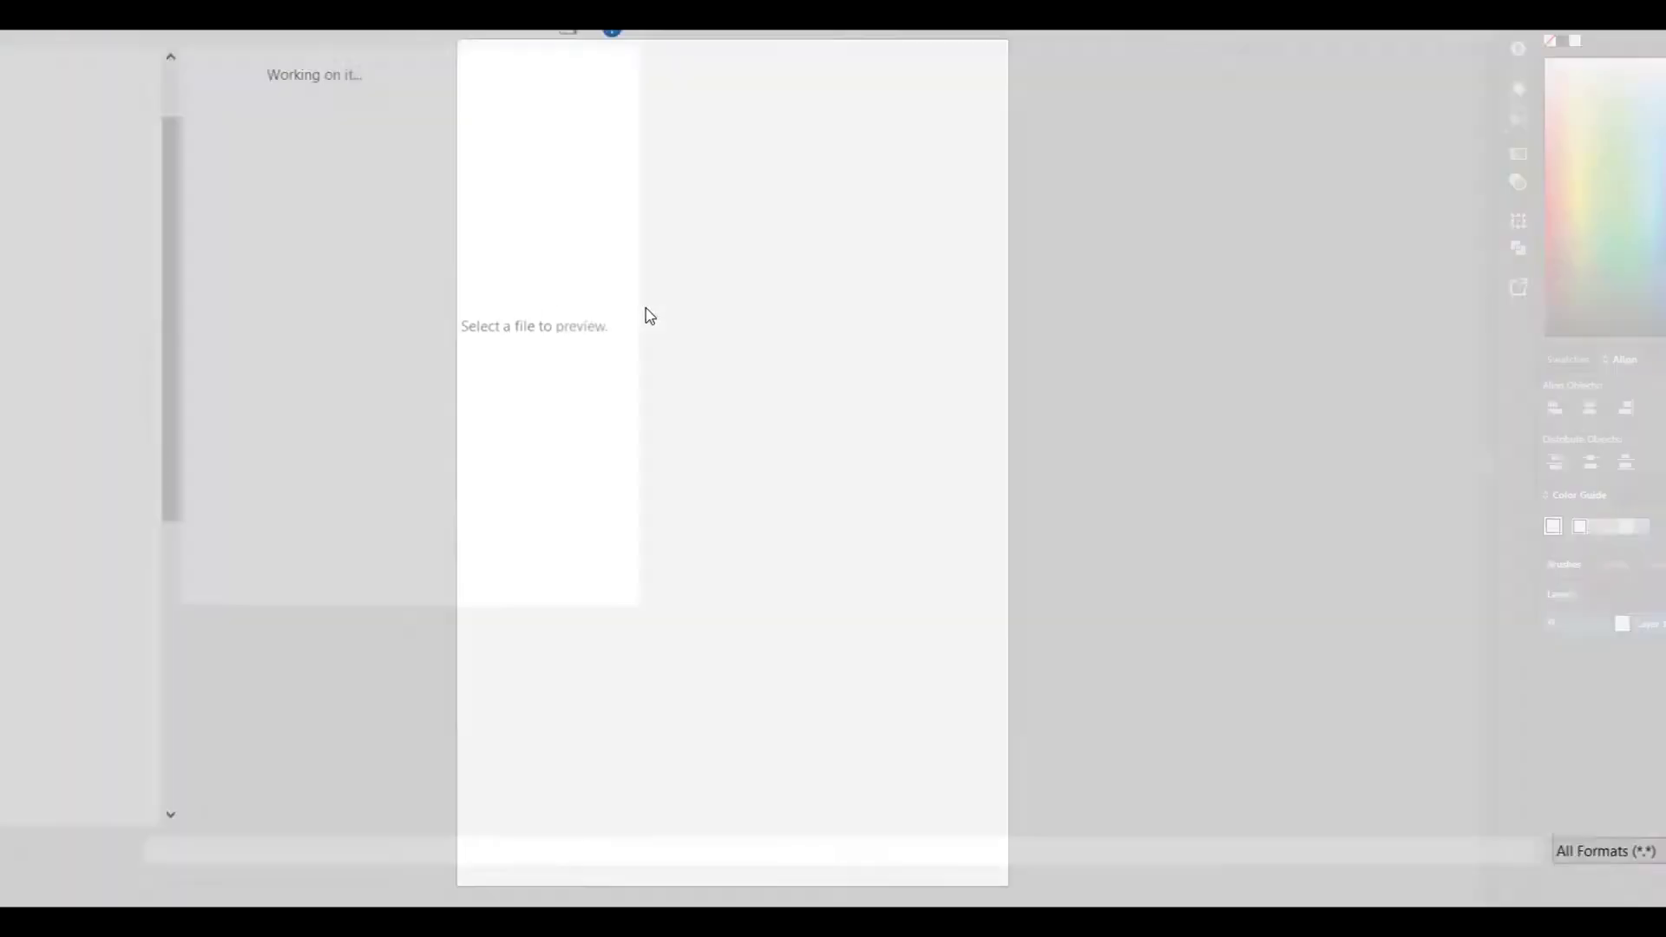
left_click(56, 392)
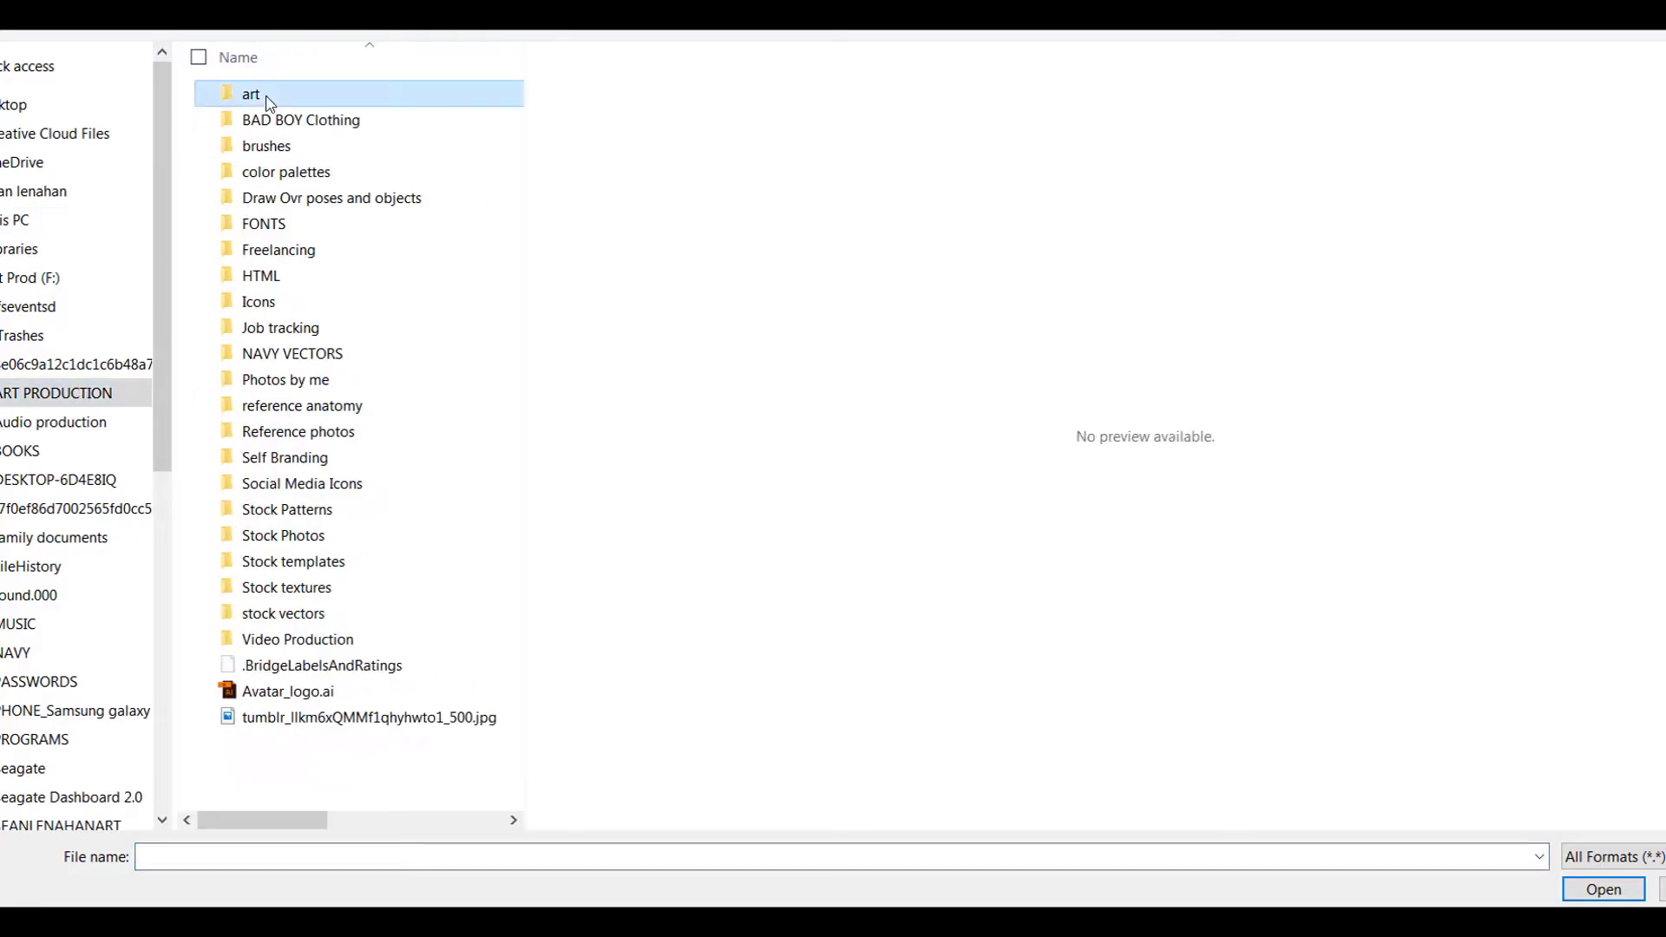
double_click(267, 100)
double_click(360, 249)
double_click(390, 330)
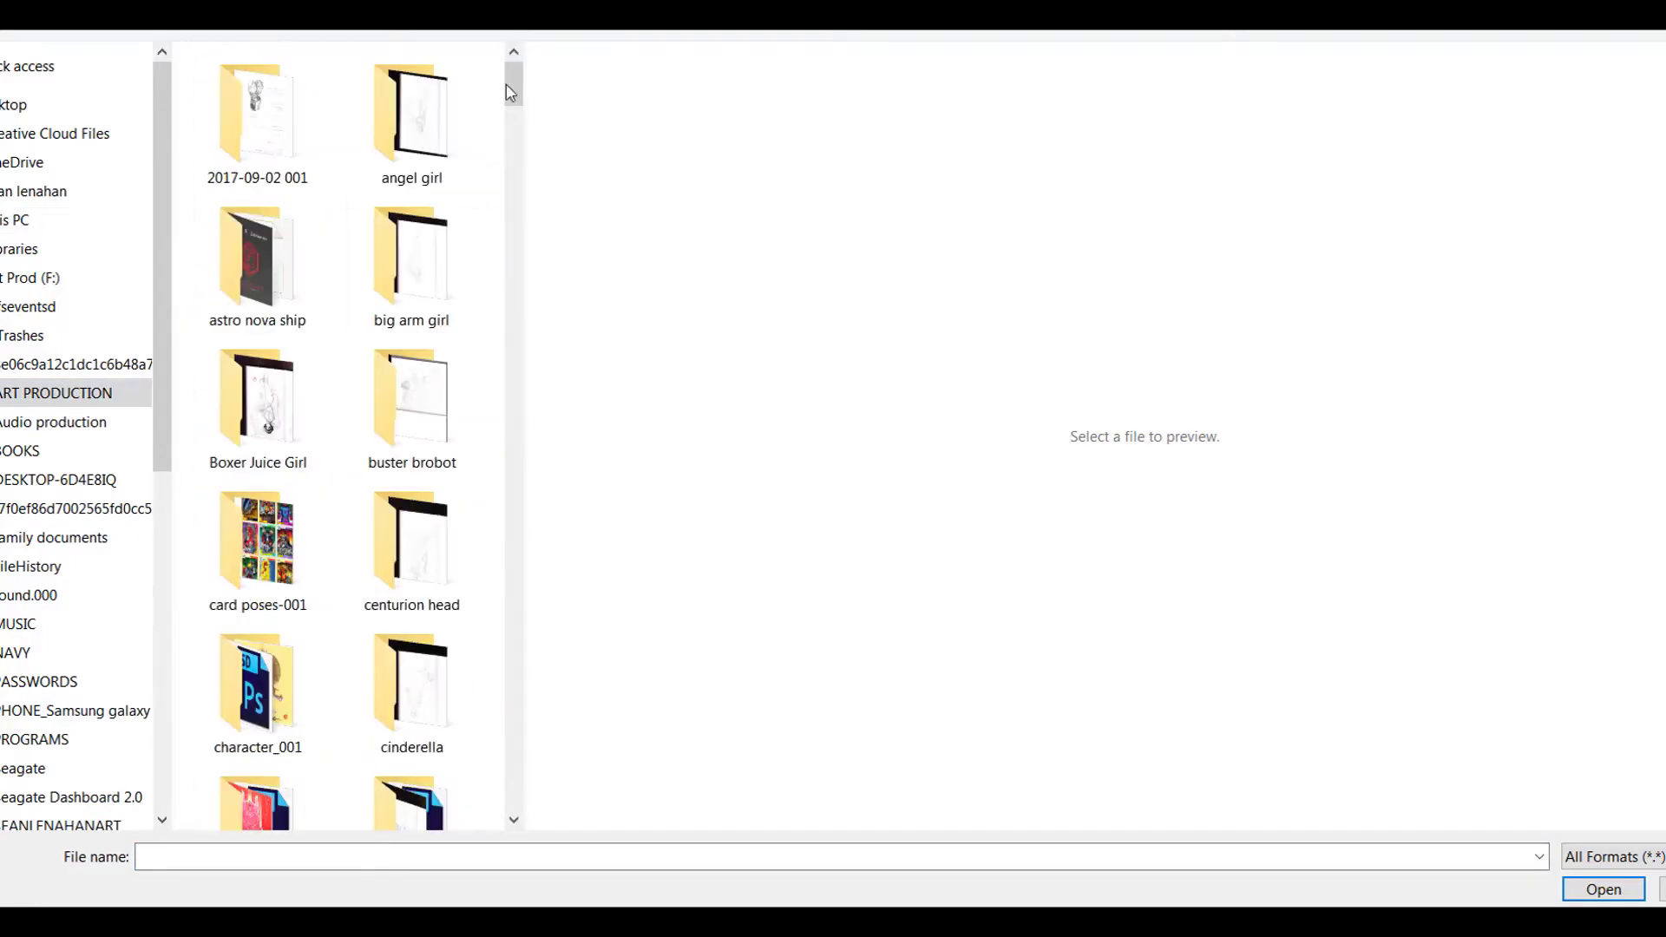
left_click_drag(516, 88, 511, 299)
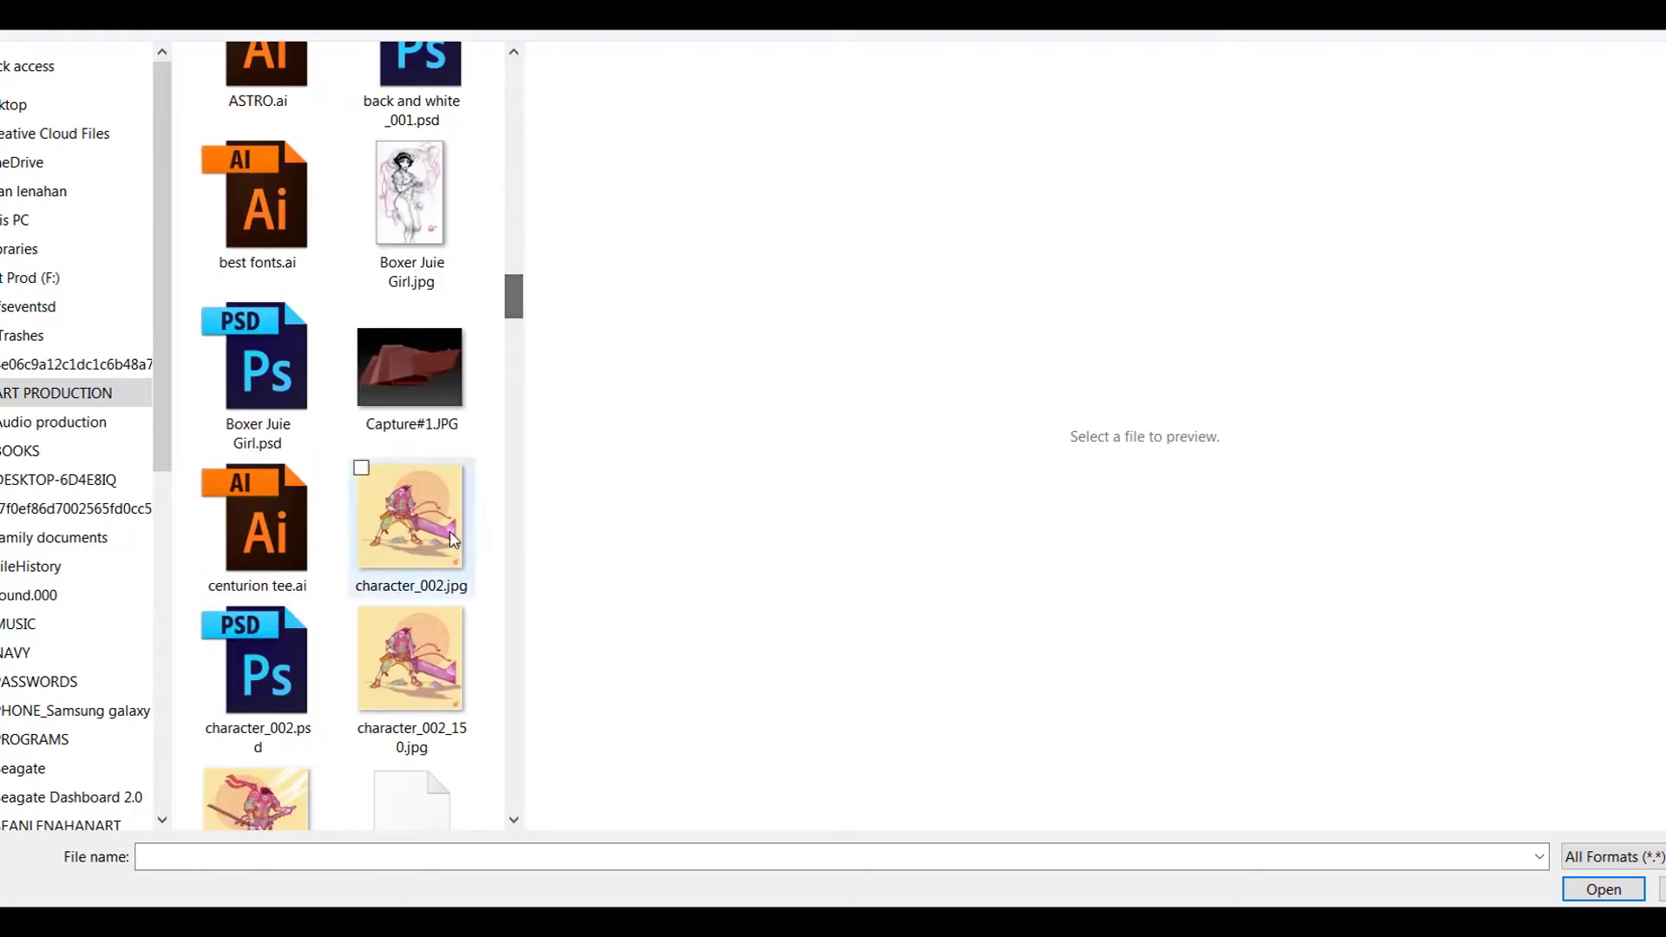
left_click(312, 173)
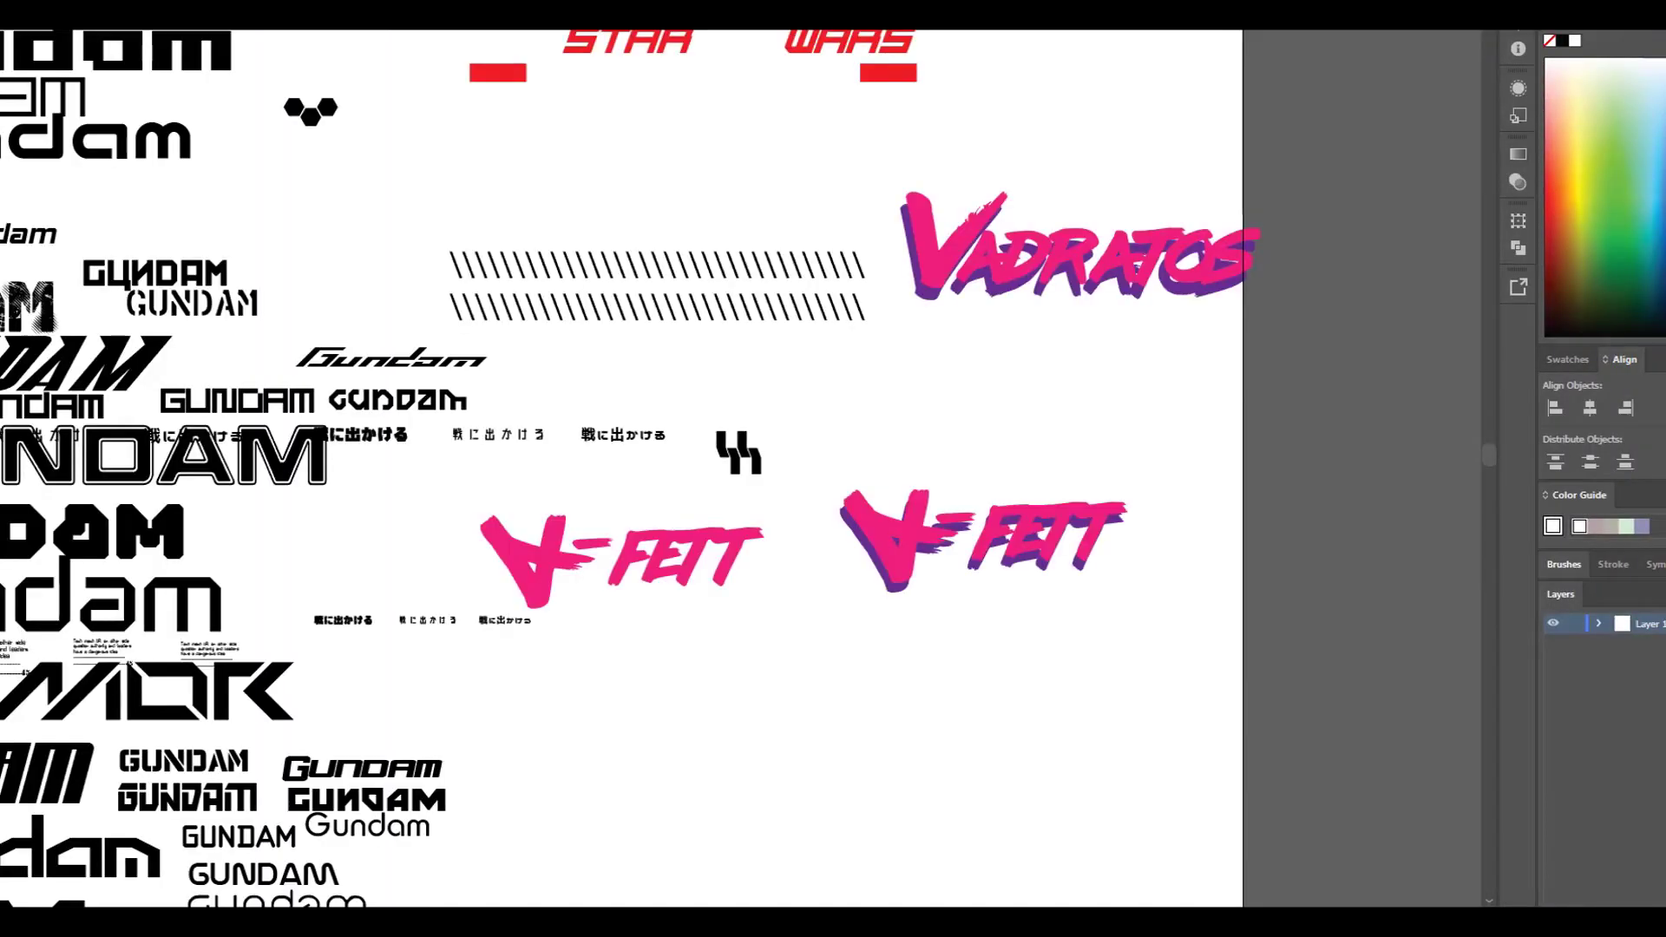
Open the file gunpla mech stickers.ai from the same art folder.
key("alt+f")
key("o")
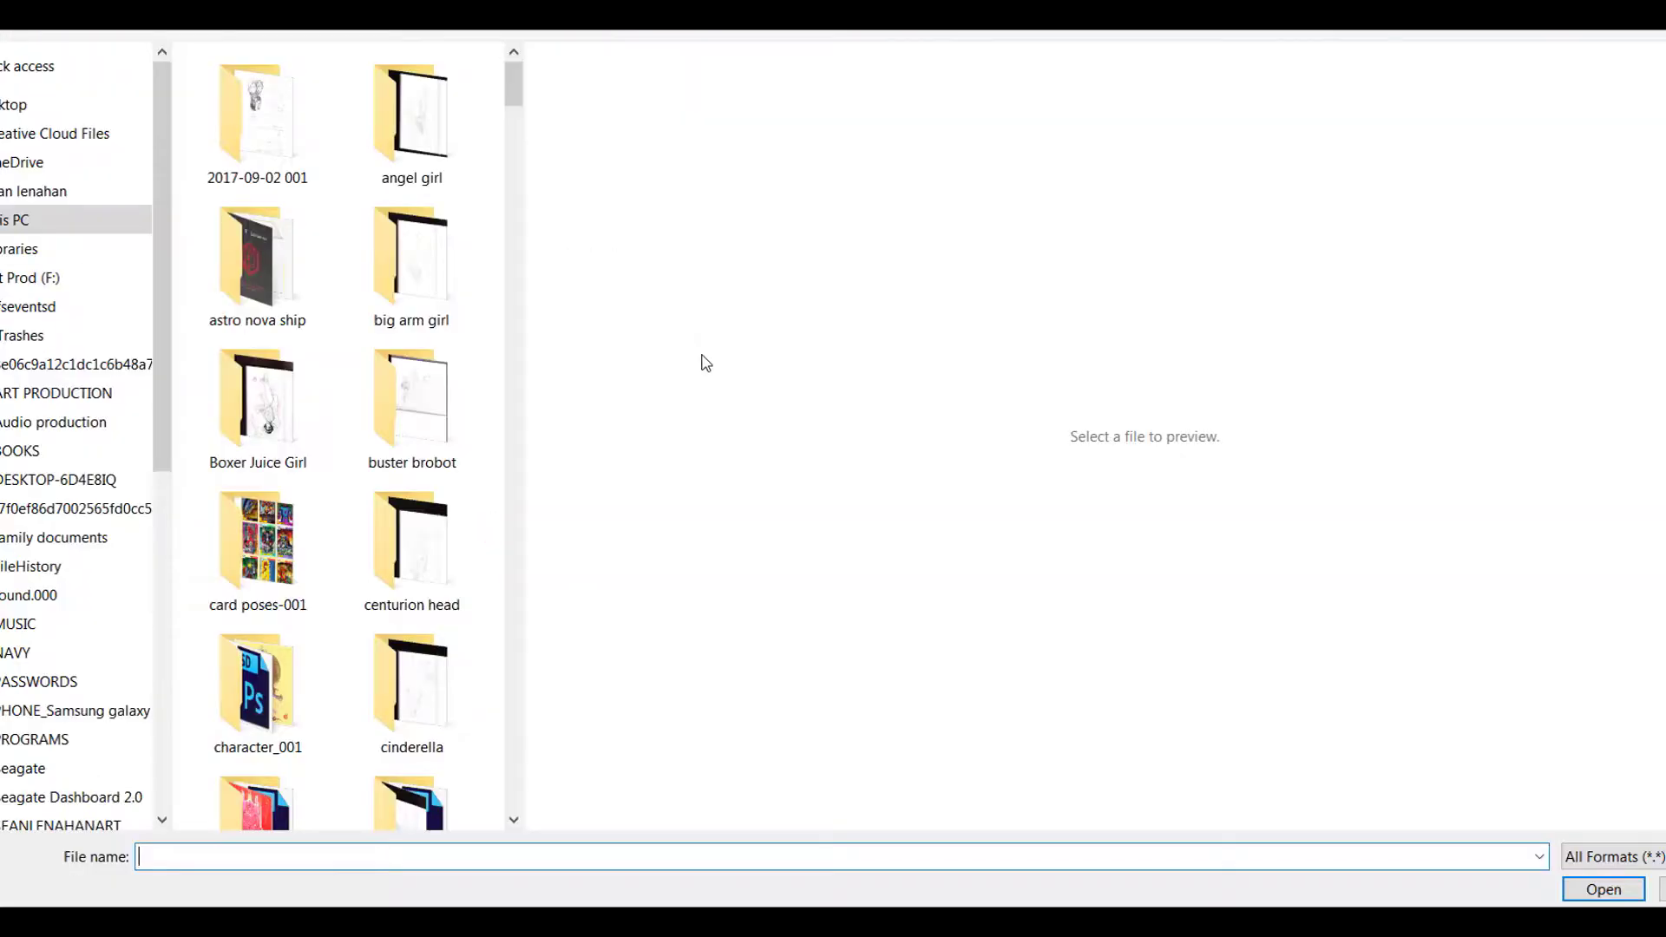
scroll(395, 356, "down", 10)
scroll(396, 356, "down", 20)
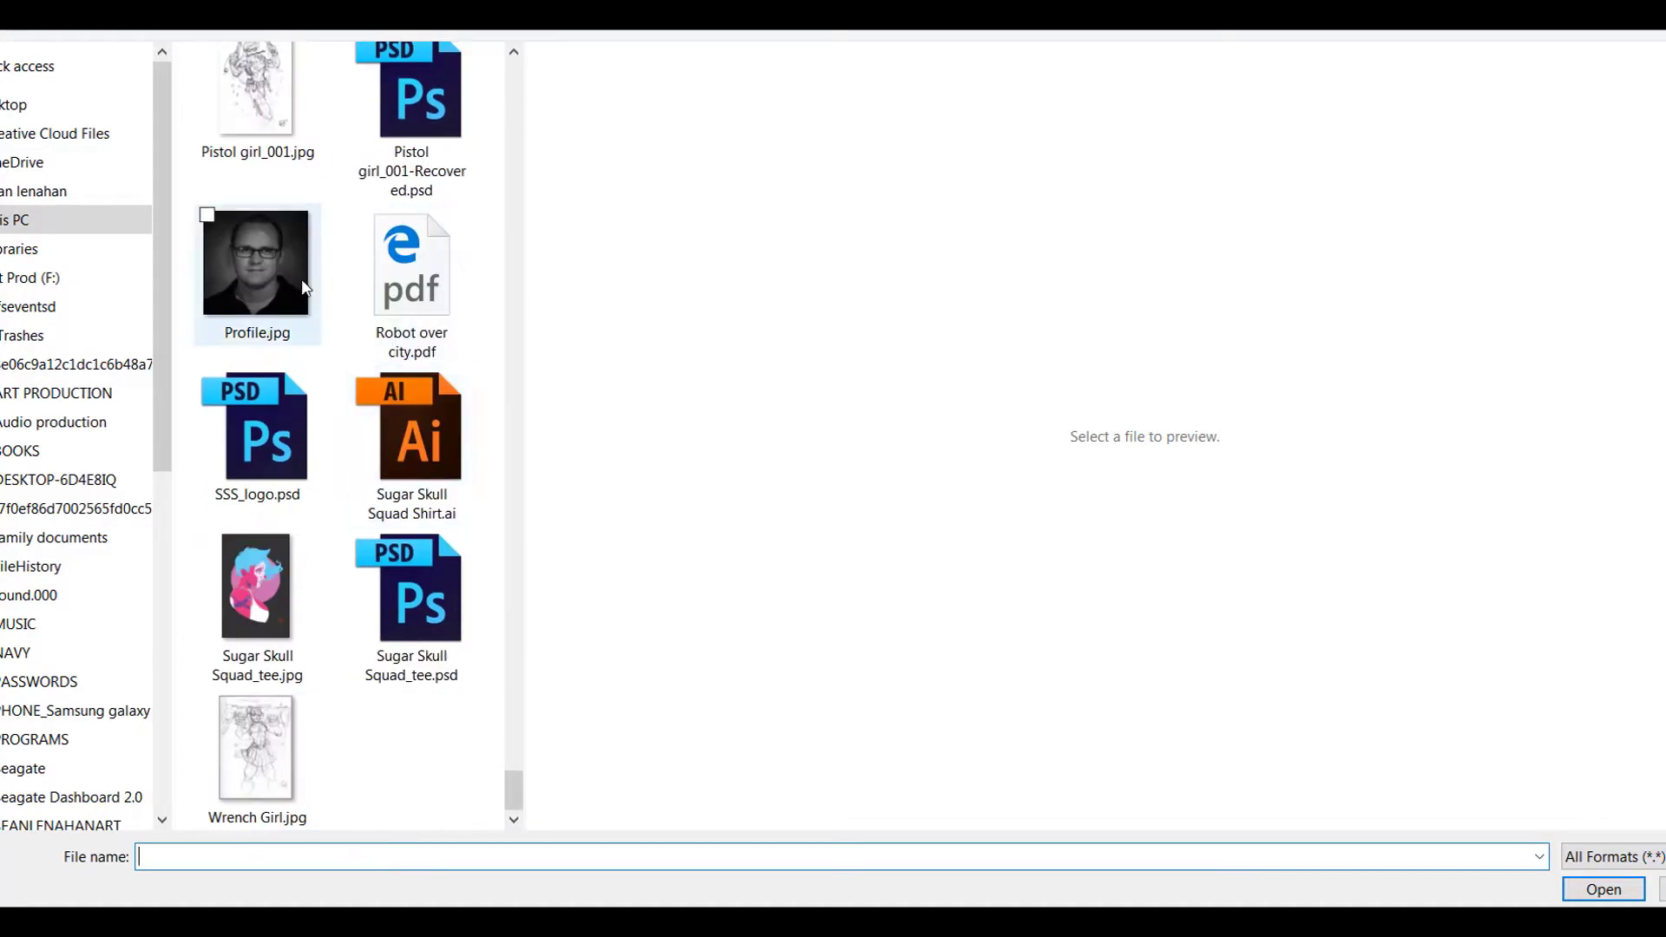
scroll(308, 287, "up", 5)
left_click(260, 390)
left_click(411, 408)
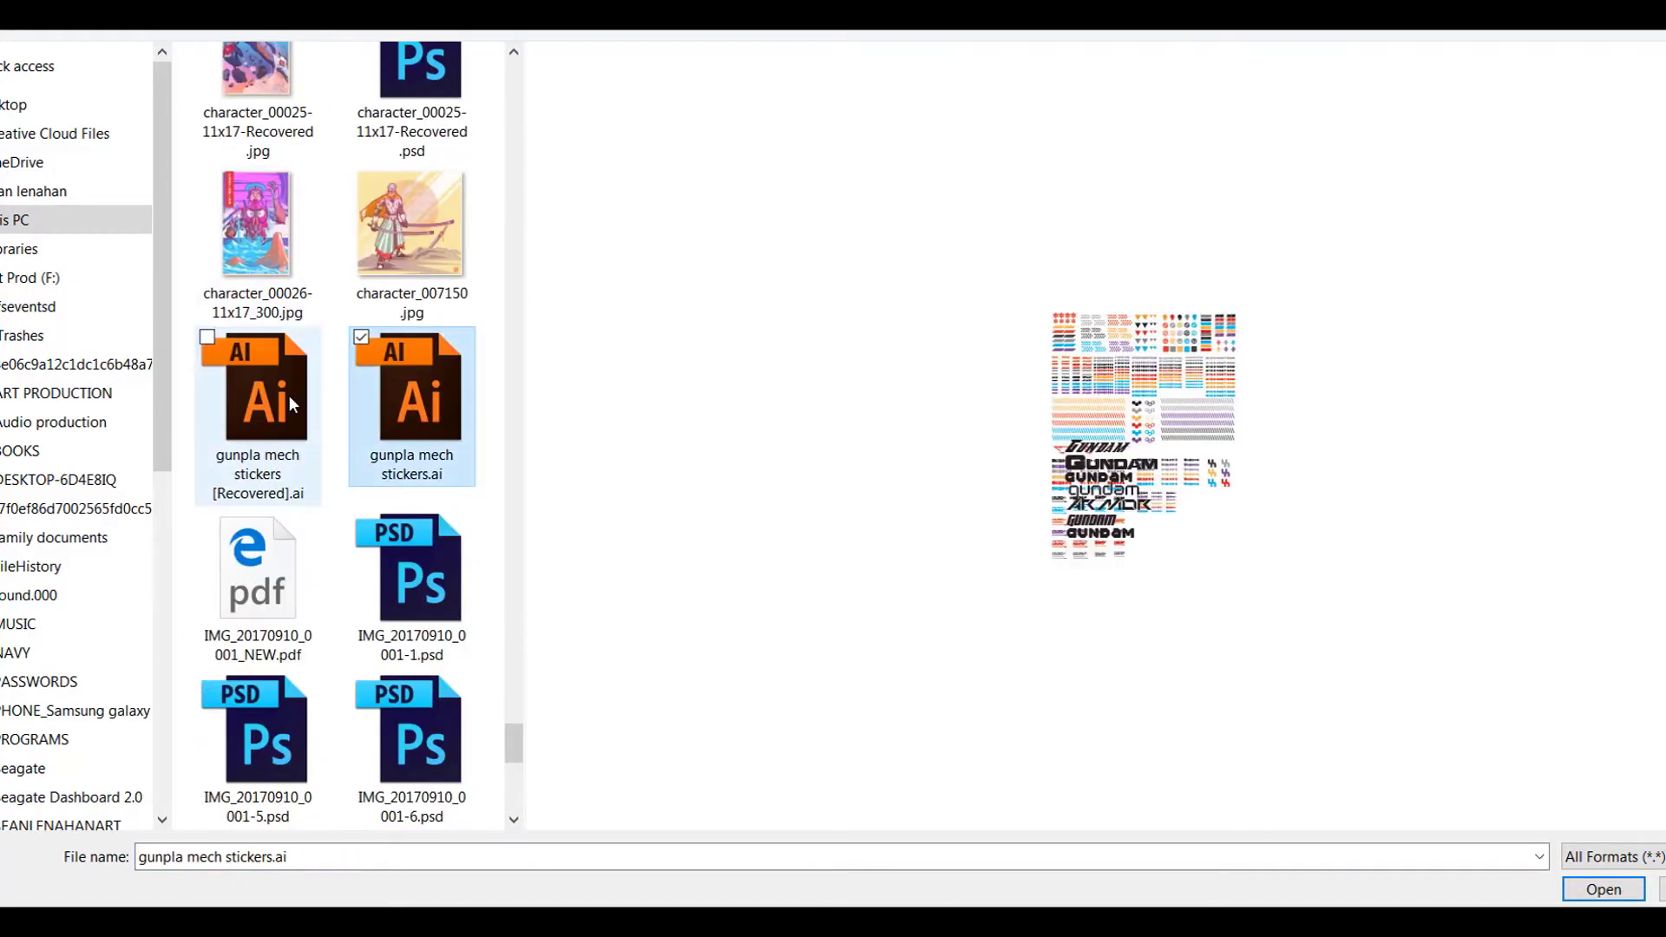
left_click(1603, 889)
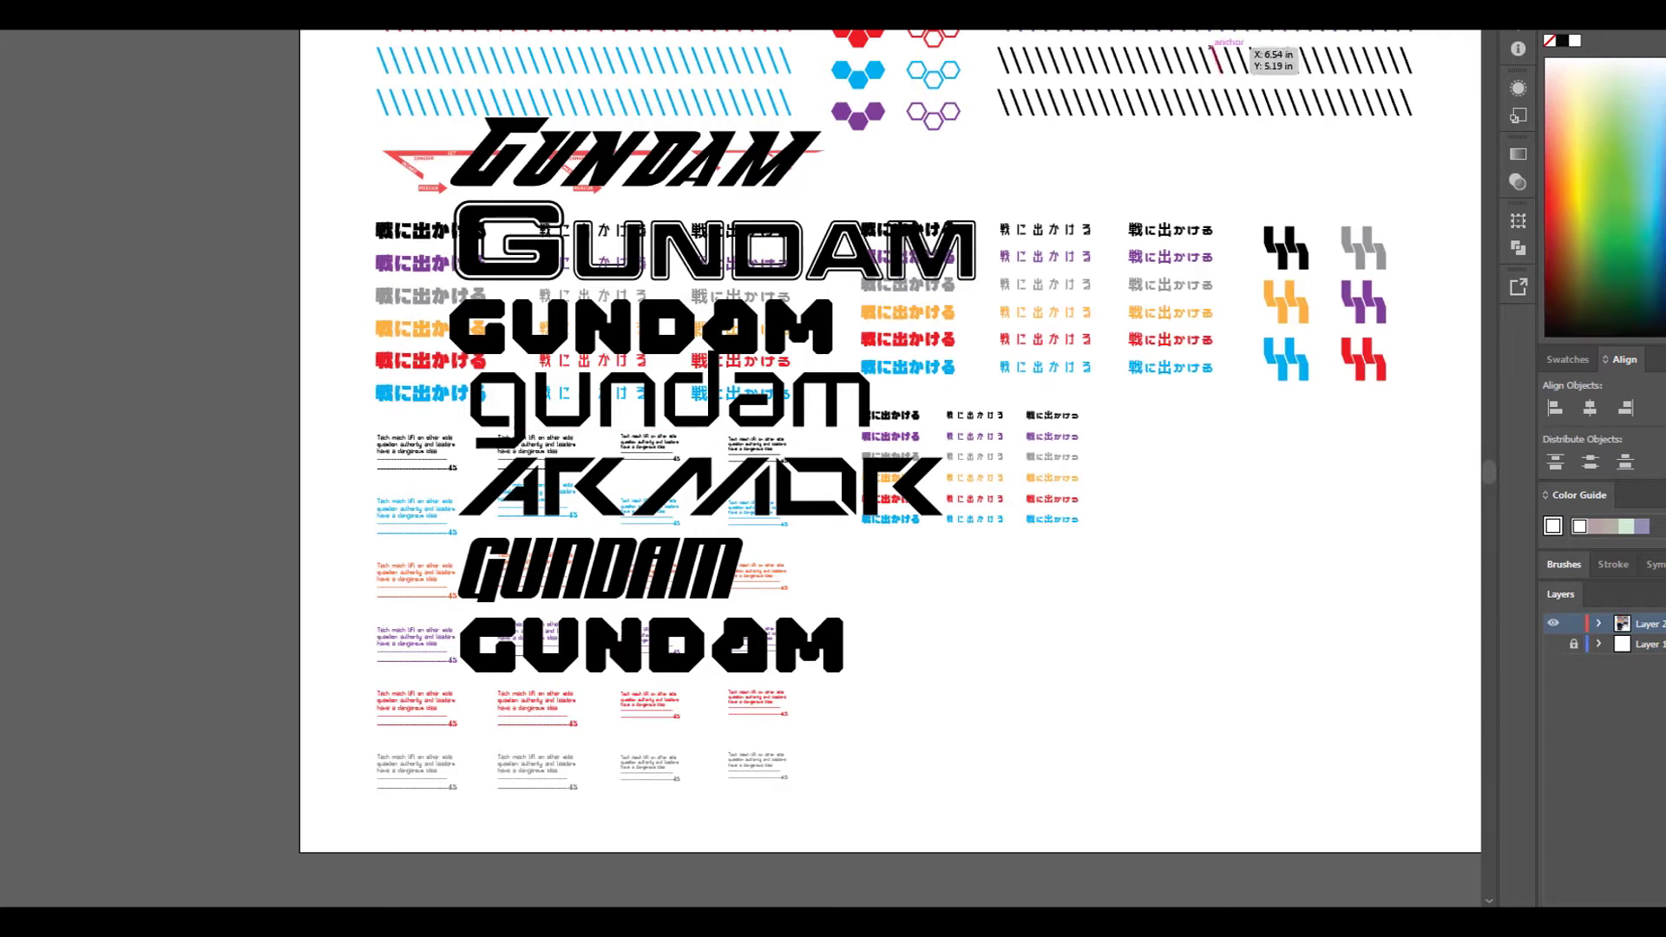
Create a new portrait document and draw the left part of a circuit pattern with vertical lines and connecting diagonals.
key("ctrl+n")
key("Return")
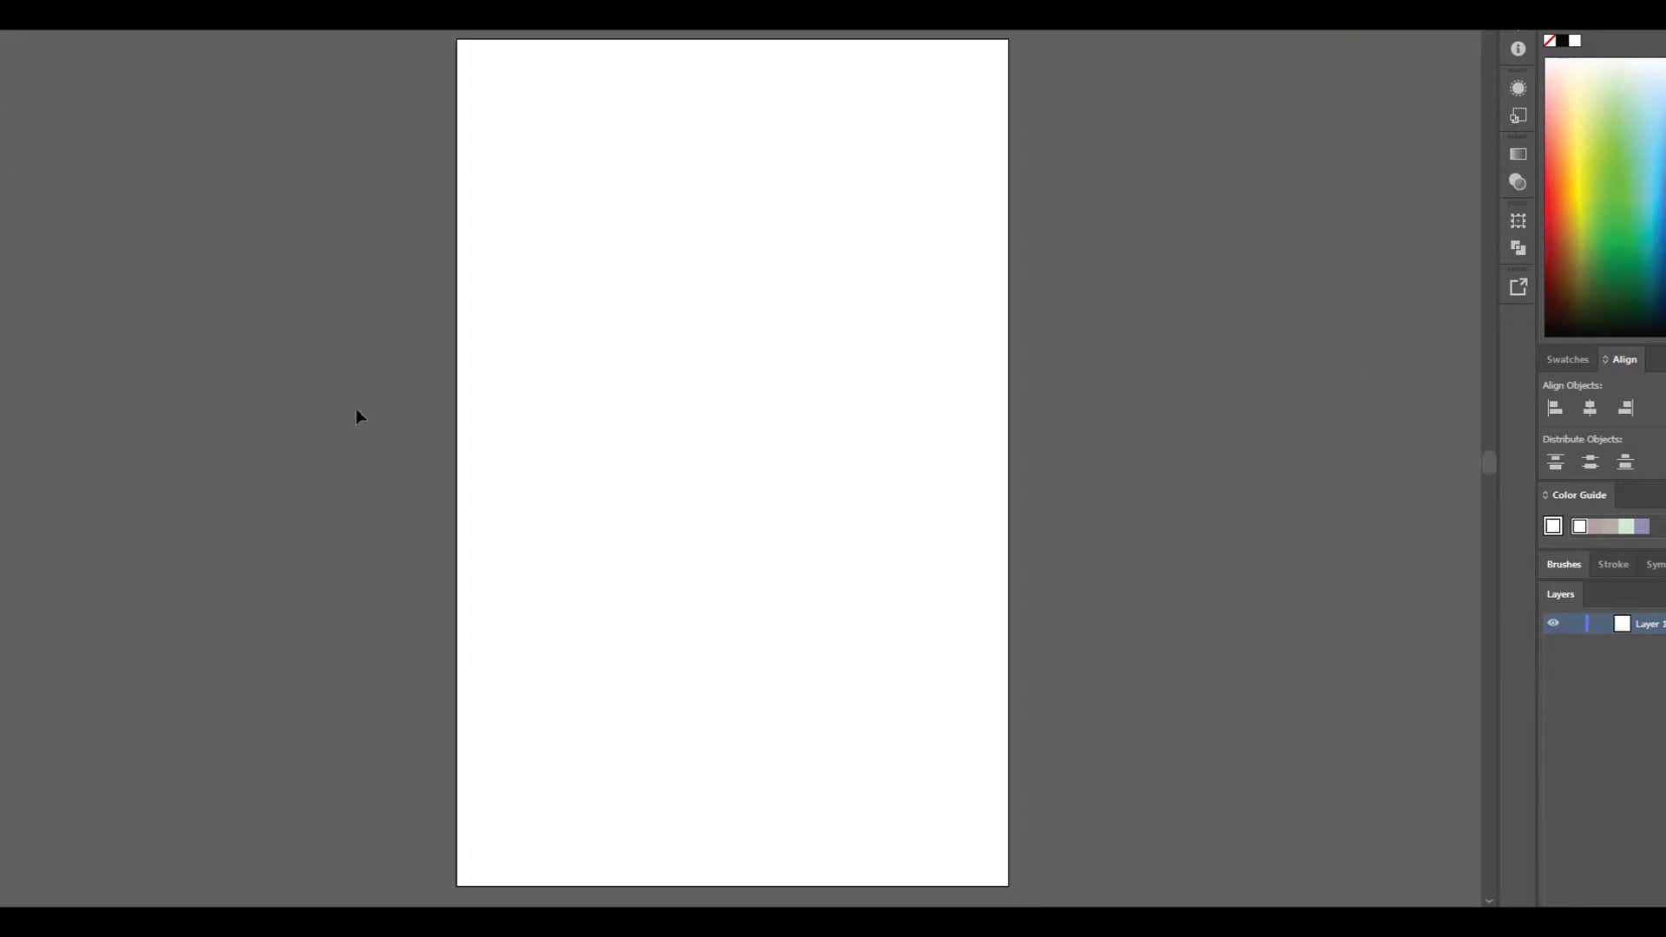
mouse_move(510, 148)
left_mouse_down()
mouse_move(569, 209)
mouse_move(558, 725)
mouse_move(572, 209)
mouse_move(611, 826)
left_mouse_up()
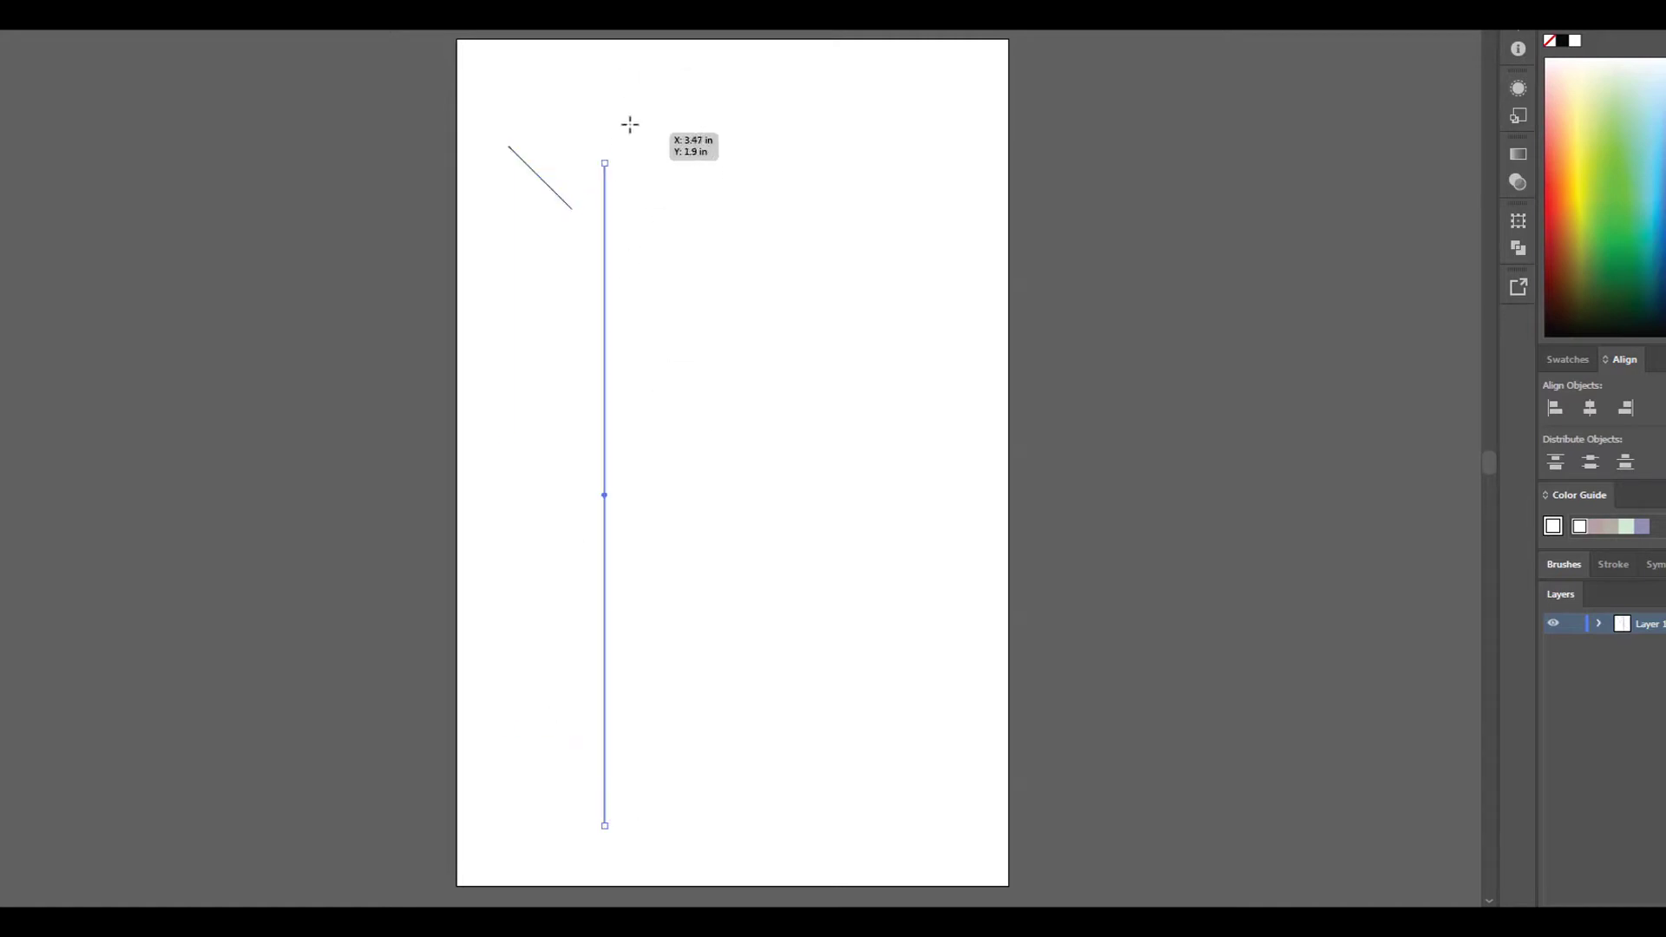
left_click_drag(630, 123, 630, 512)
left_click_drag(556, 273, 603, 318)
left_click_drag(601, 586, 521, 502)
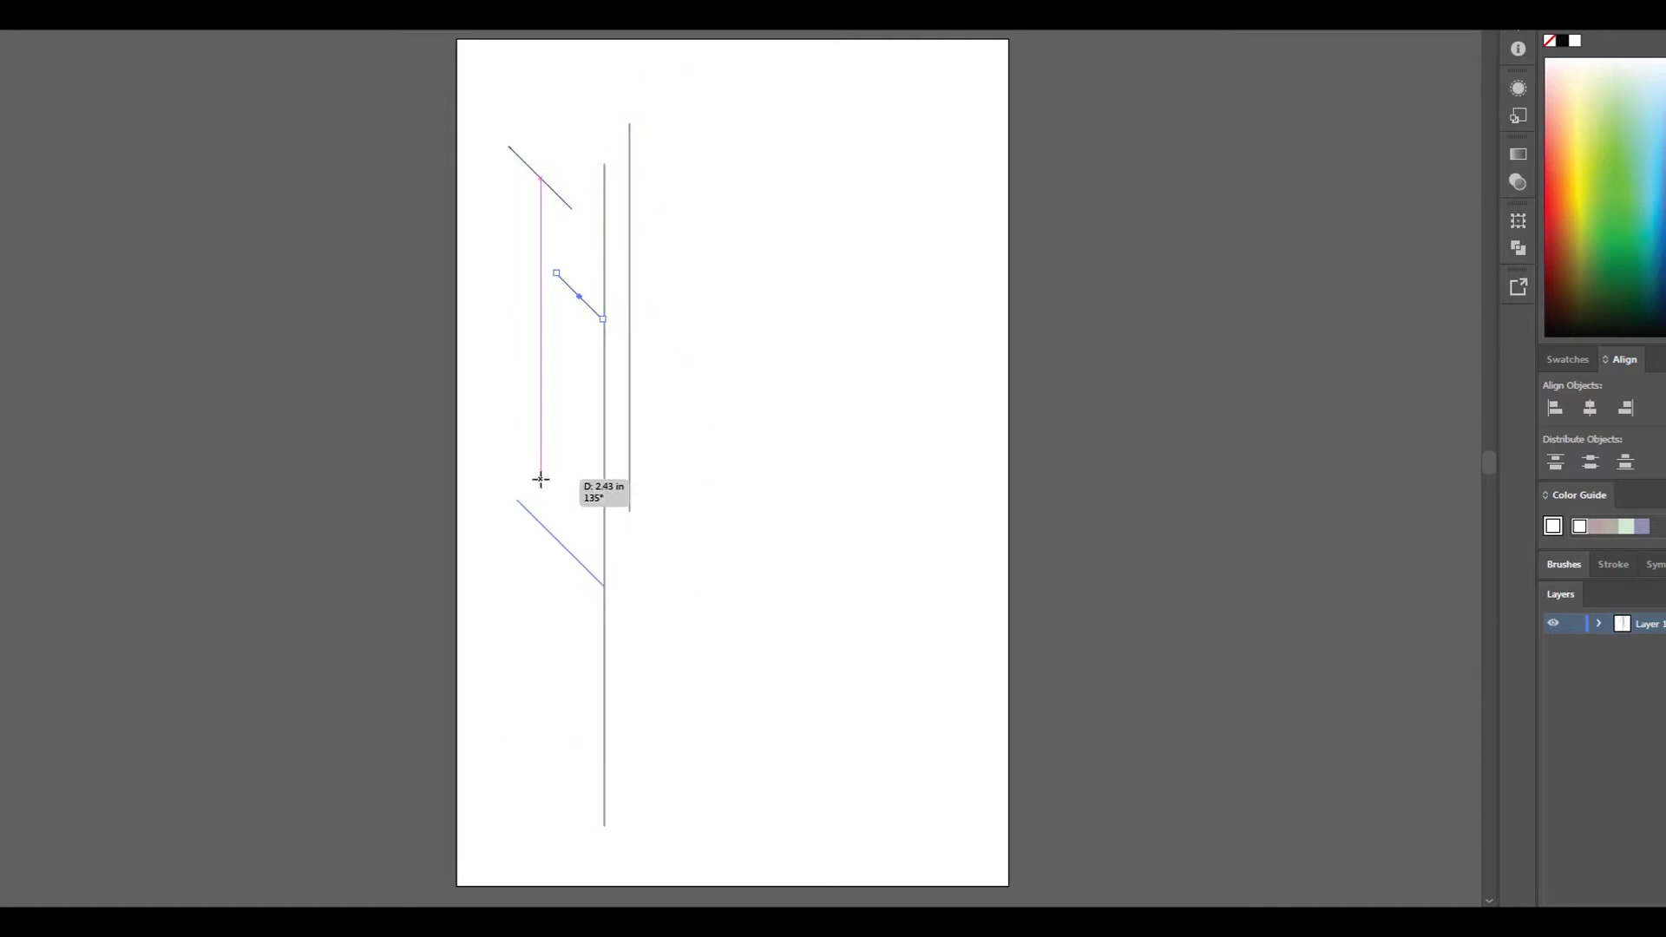
mouse_move(541, 177)
left_mouse_down()
mouse_move(540, 520)
mouse_move(521, 360)
mouse_move(542, 350)
mouse_move(519, 350)
left_mouse_up()
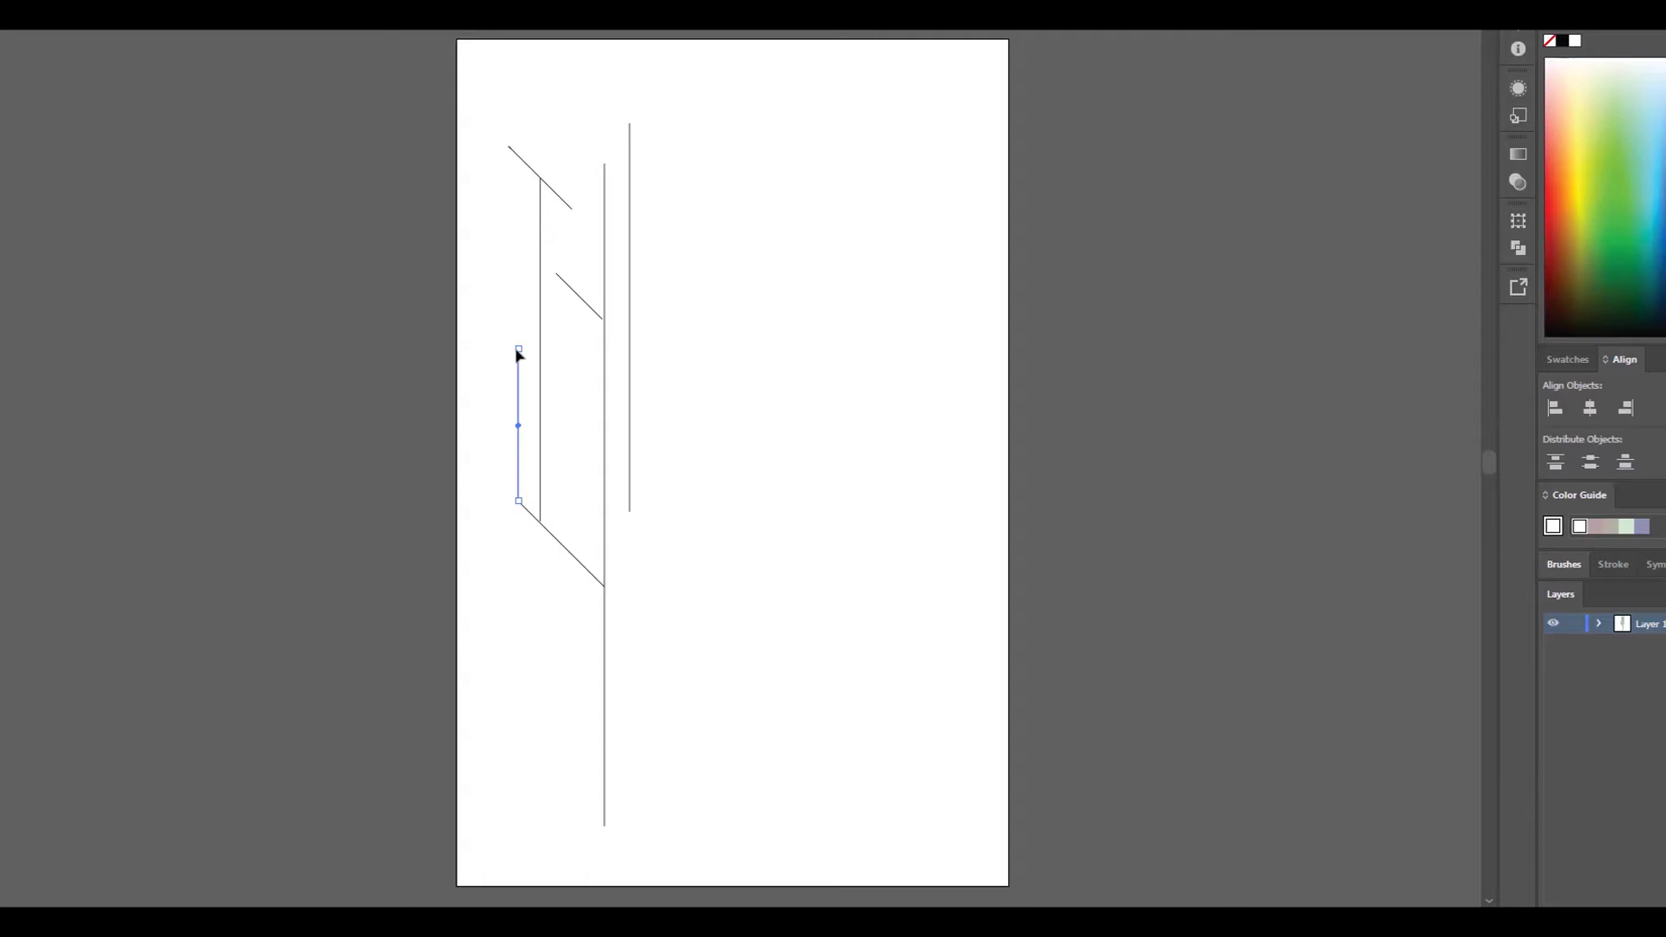
mouse_move(556, 273)
left_mouse_down()
mouse_move(556, 452)
mouse_move(604, 521)
left_mouse_up()
left_click_drag(605, 265, 630, 245)
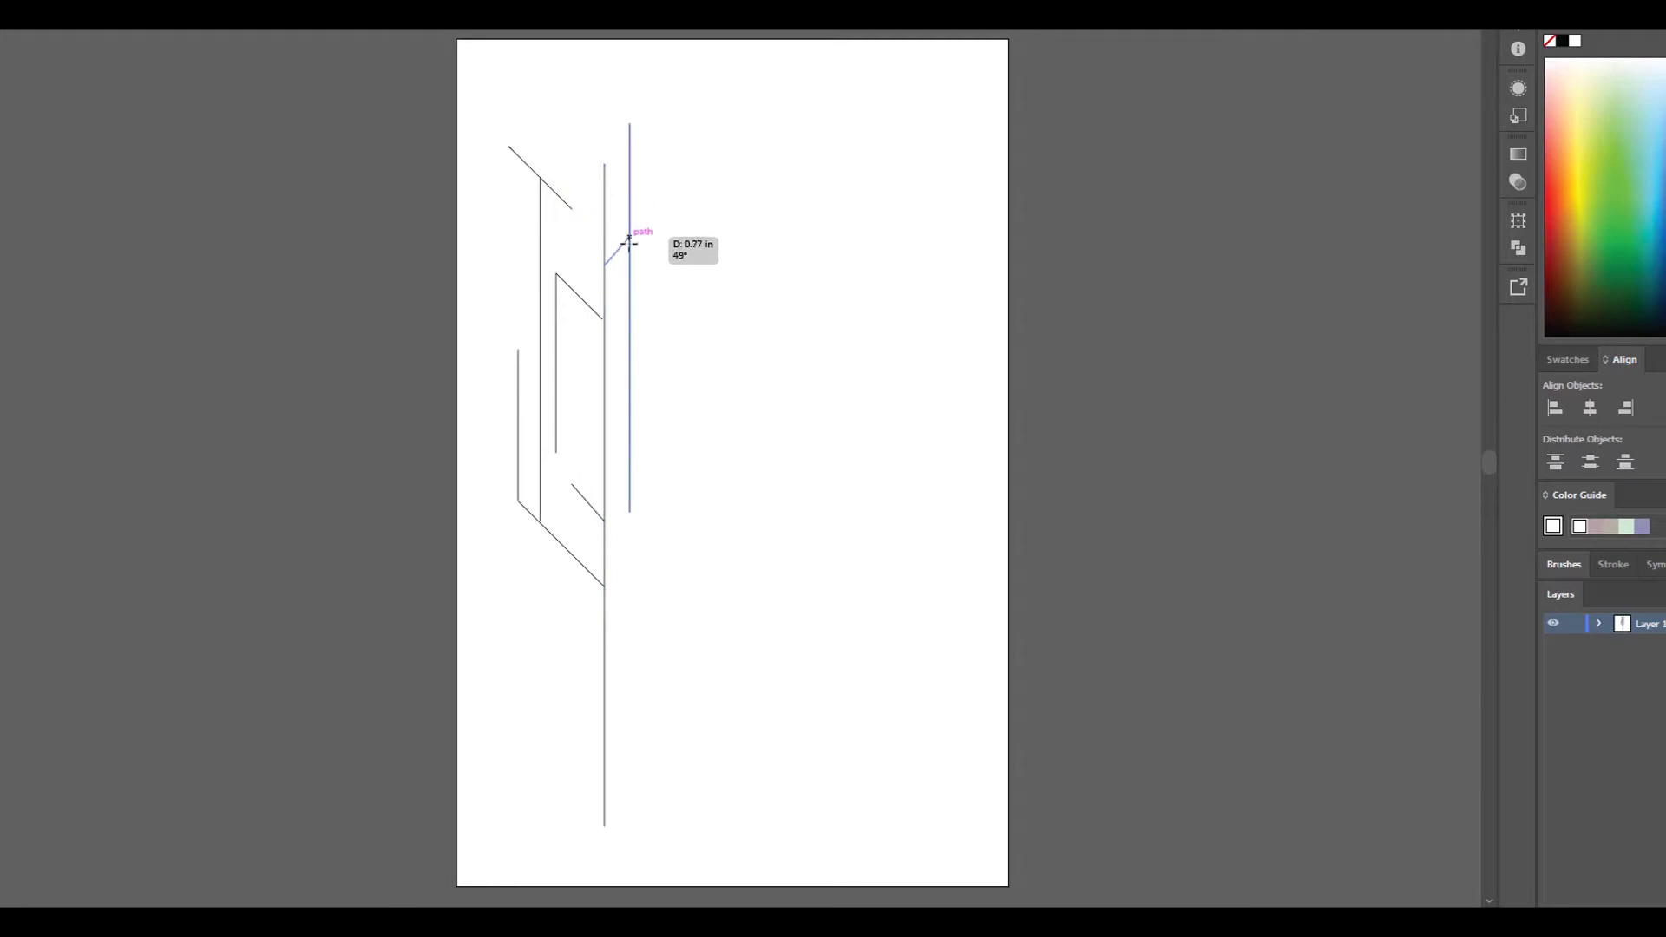
Extend the circuit pattern to the right with two more long vertical lines and diagonal connectors, adjusting the outermost line's position.
mouse_move(659, 152)
left_mouse_down()
mouse_move(626, 723)
mouse_move(659, 679)
left_mouse_up()
left_click_drag(659, 512, 703, 478)
mouse_move(706, 77)
left_mouse_down()
mouse_move(688, 564)
mouse_move(706, 623)
left_mouse_up()
key("Left")
key("Left")
key("Left")
key("Left")
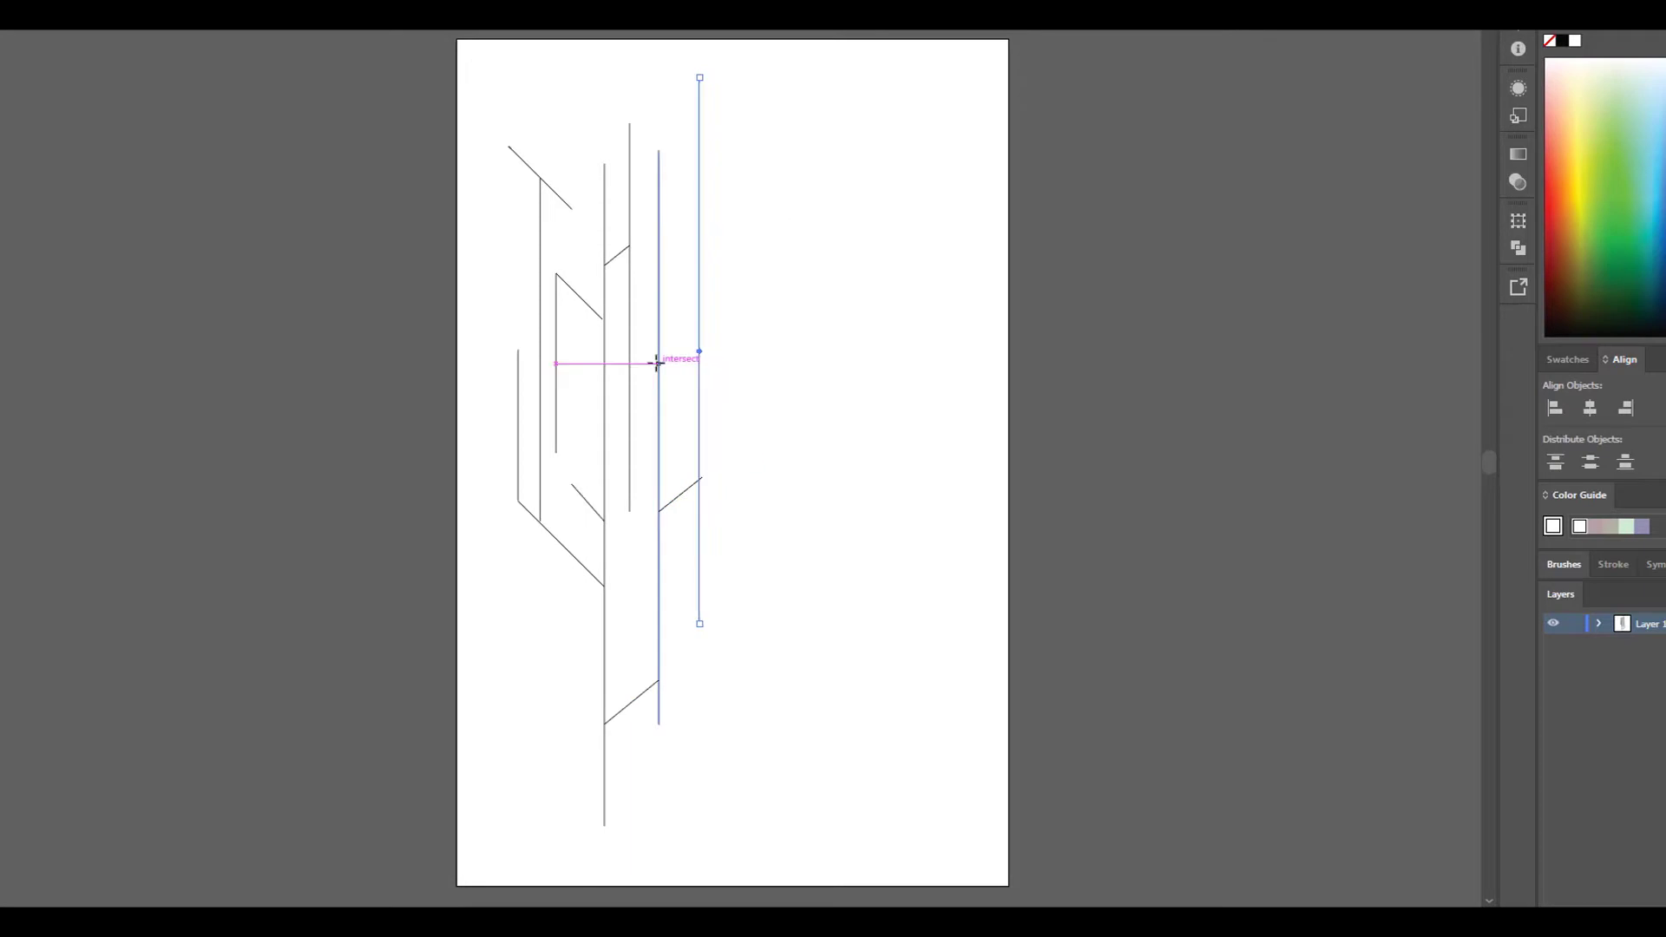
key("v")
left_click(296, 536)
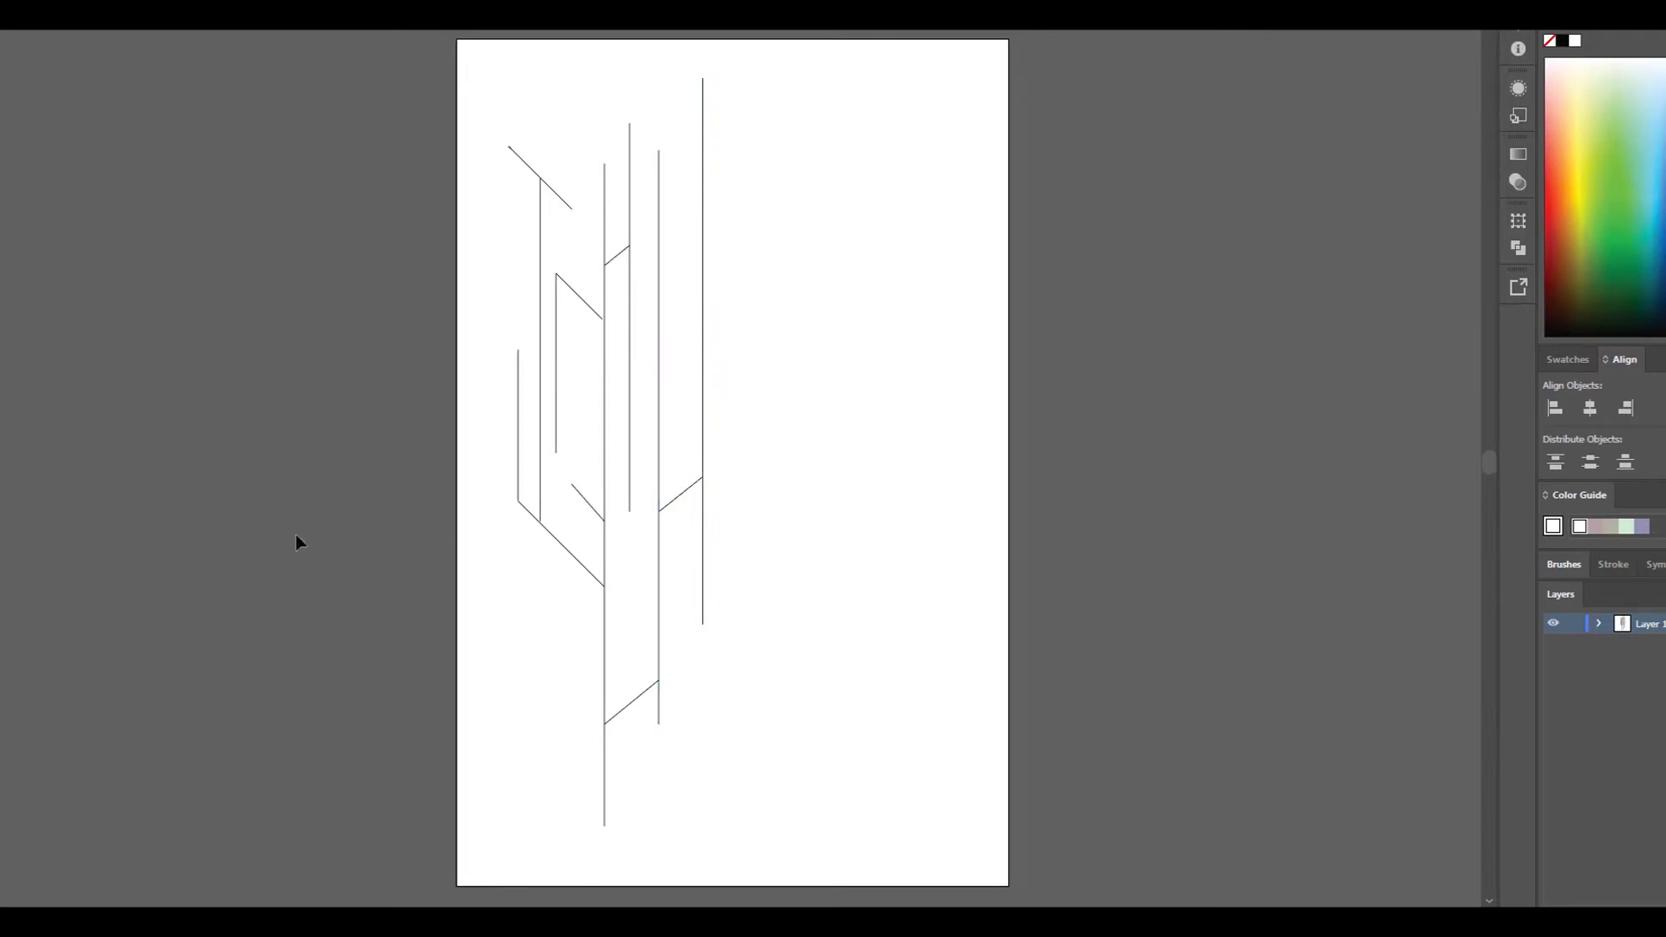
Add short inner branches and a second line beside the outermost vertical, then select the whole pattern and swap its fill and stroke.
left_click_drag(603, 319, 604, 320)
left_click_drag(579, 296, 580, 370)
mouse_move(694, 81)
left_mouse_down()
mouse_move(669, 479)
mouse_move(669, 297)
left_mouse_up()
left_click_drag(670, 378, 697, 350)
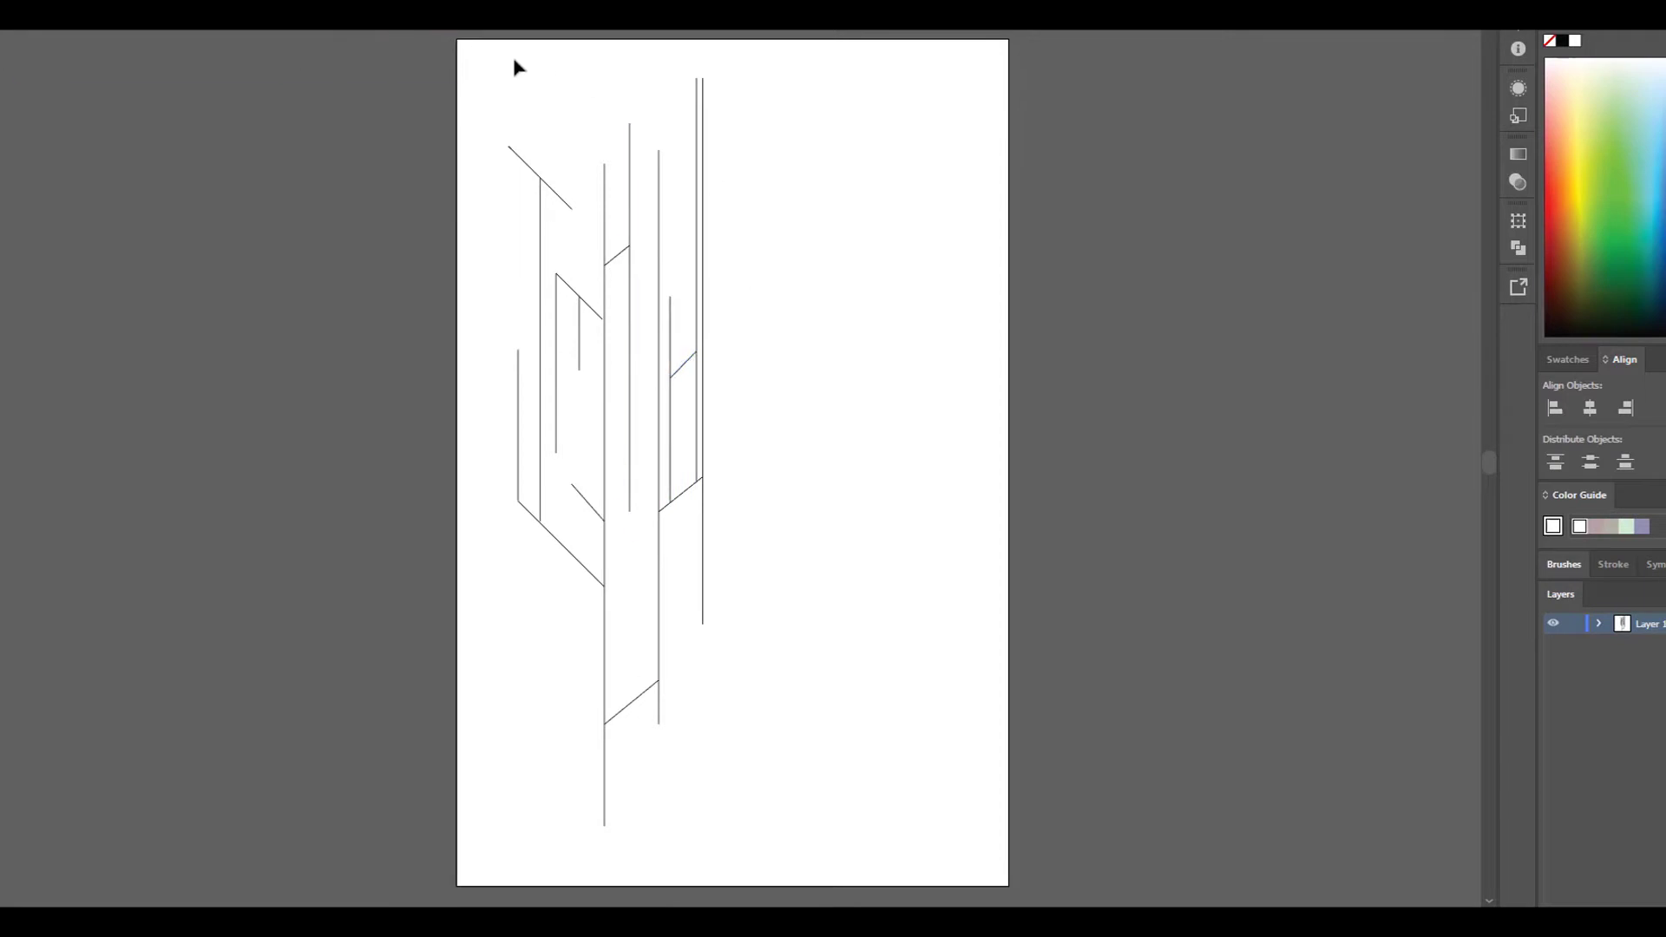
mouse_move(515, 67)
left_mouse_down()
mouse_move(810, 855)
mouse_move(799, 842)
left_mouse_up()
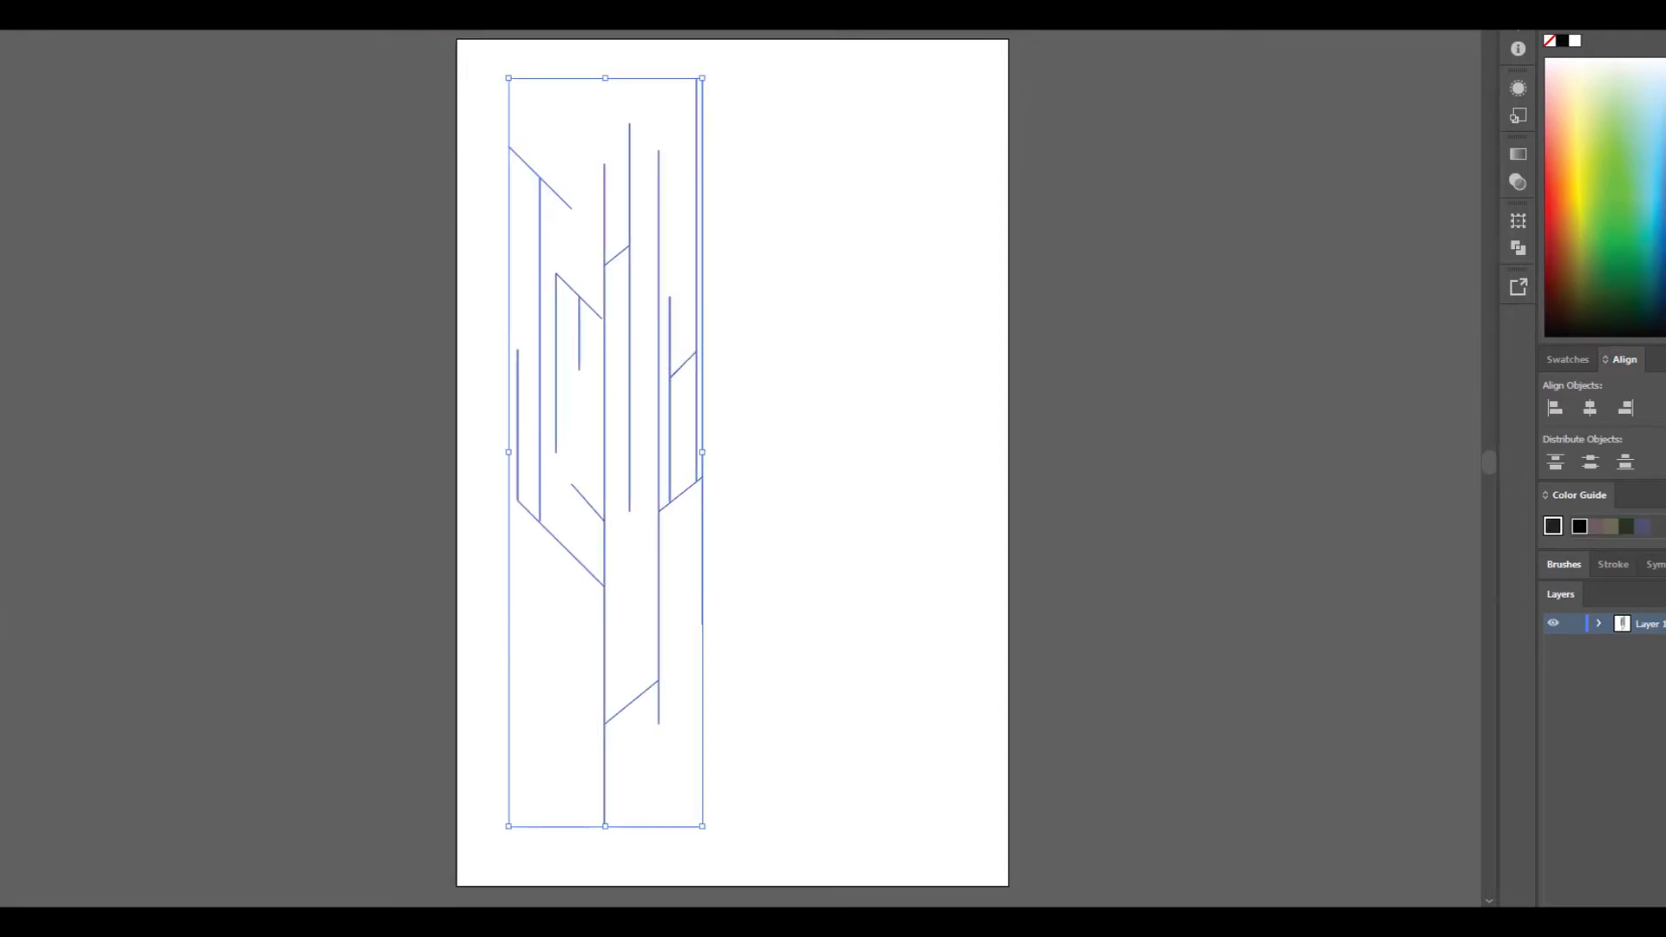
key("shift+x")
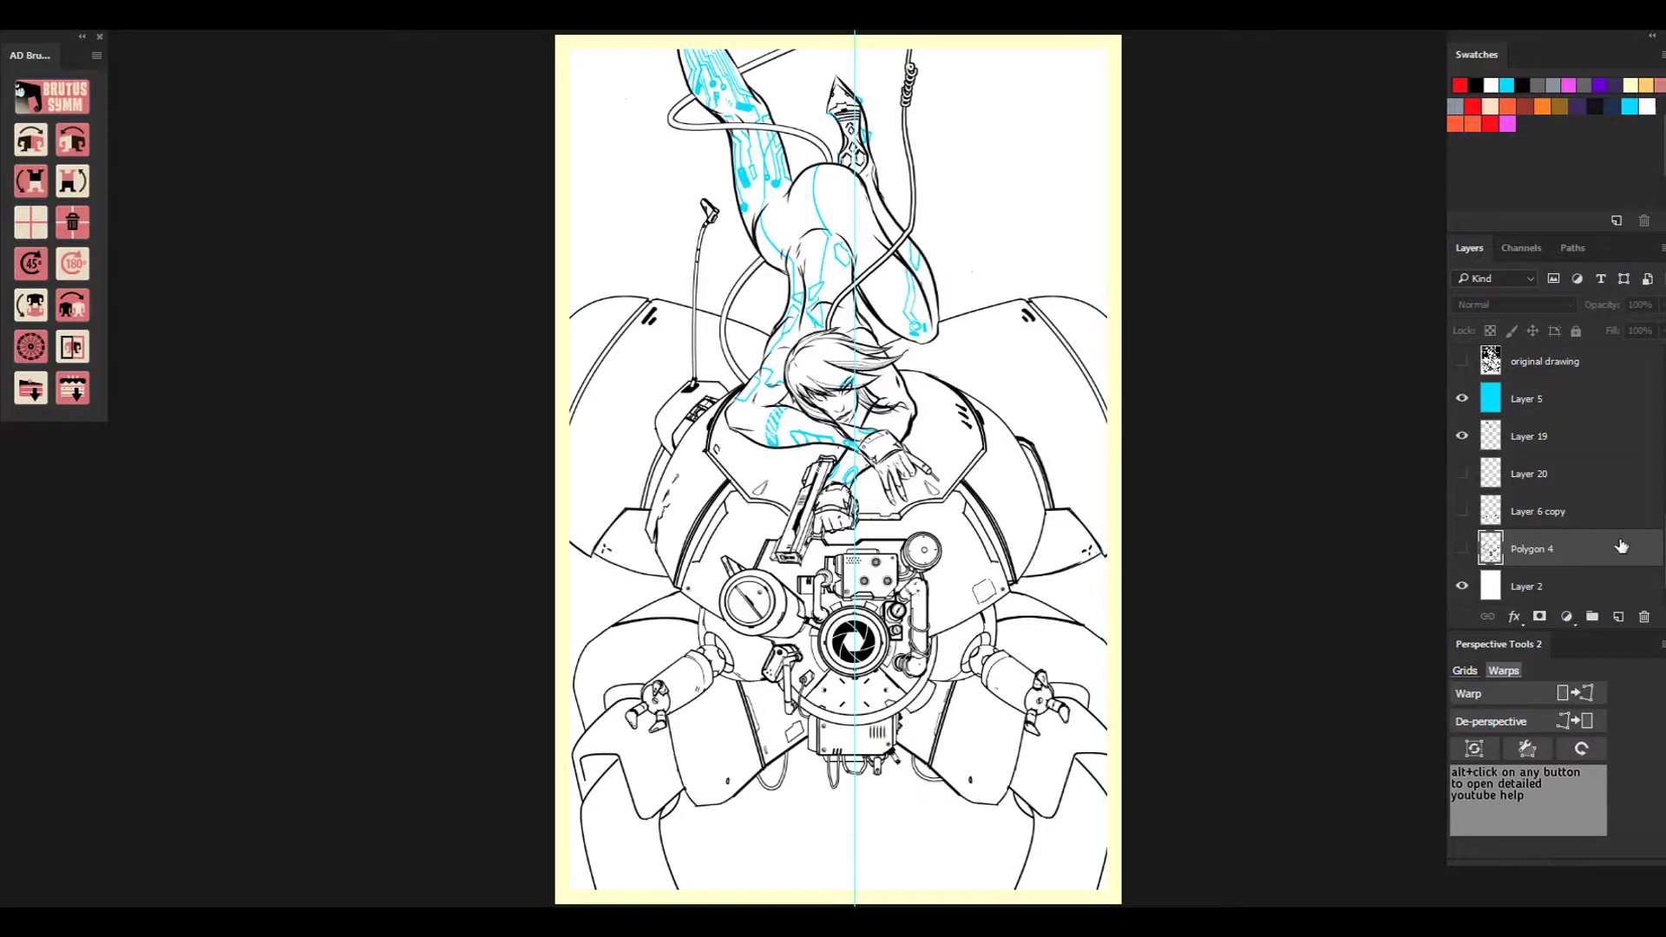
In Photoshop, add a new layer above Layer 2, fill it with dark grey, and hide the cyan Layer 5.
left_click(1529, 585)
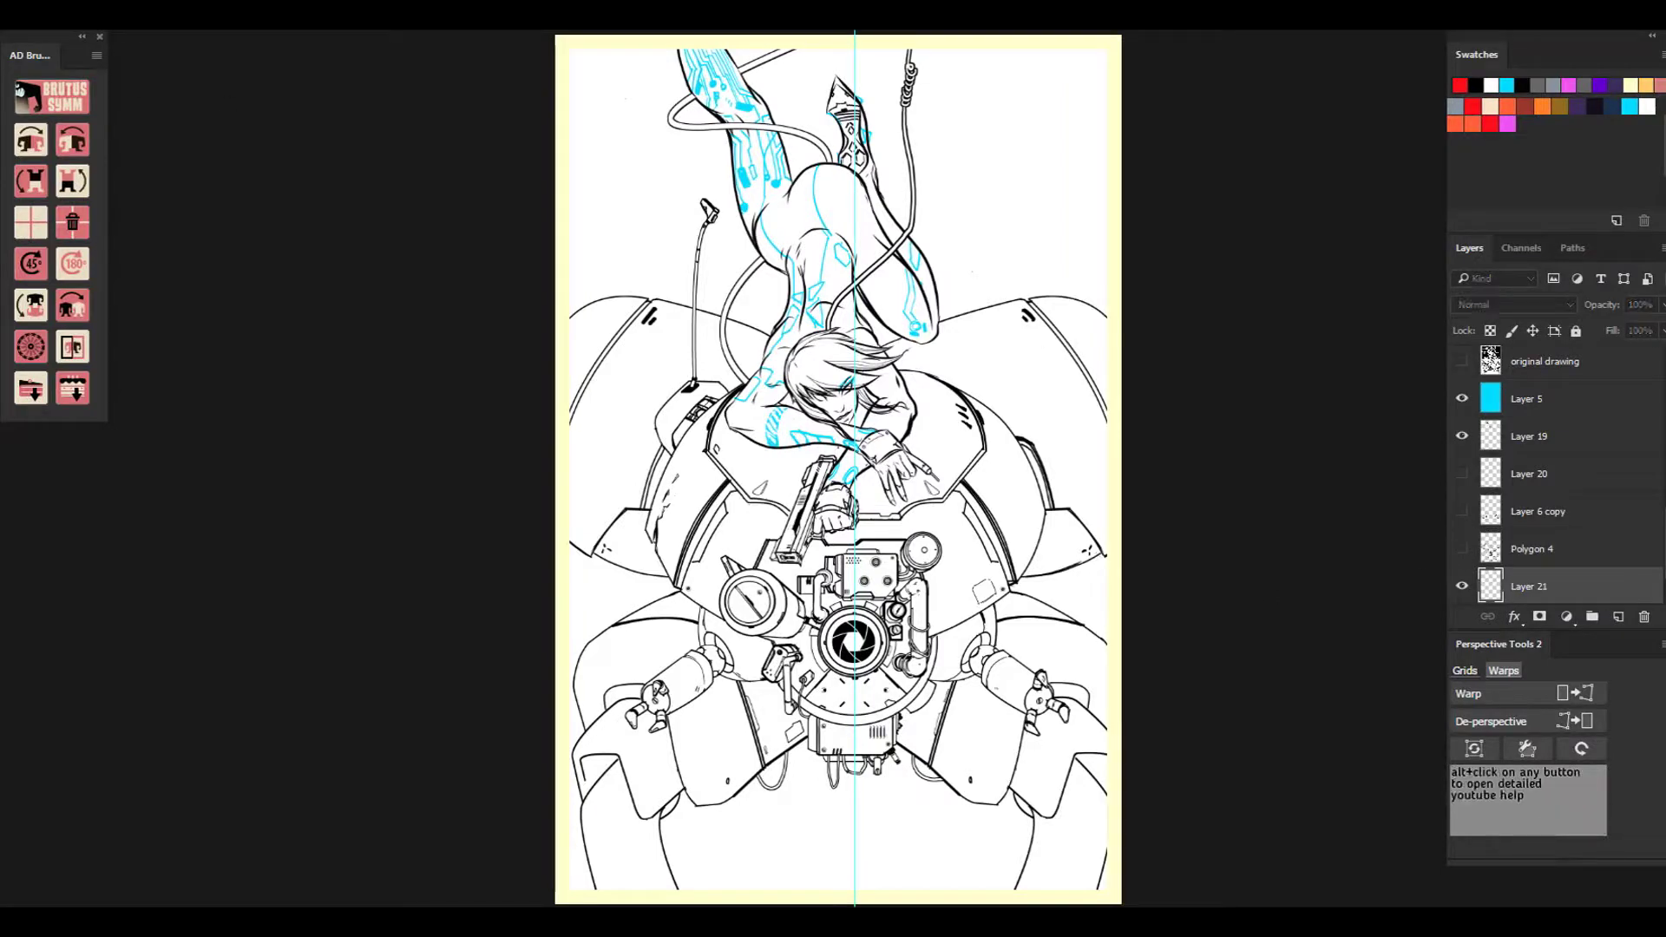
left_click(484, 105)
left_click(680, 242)
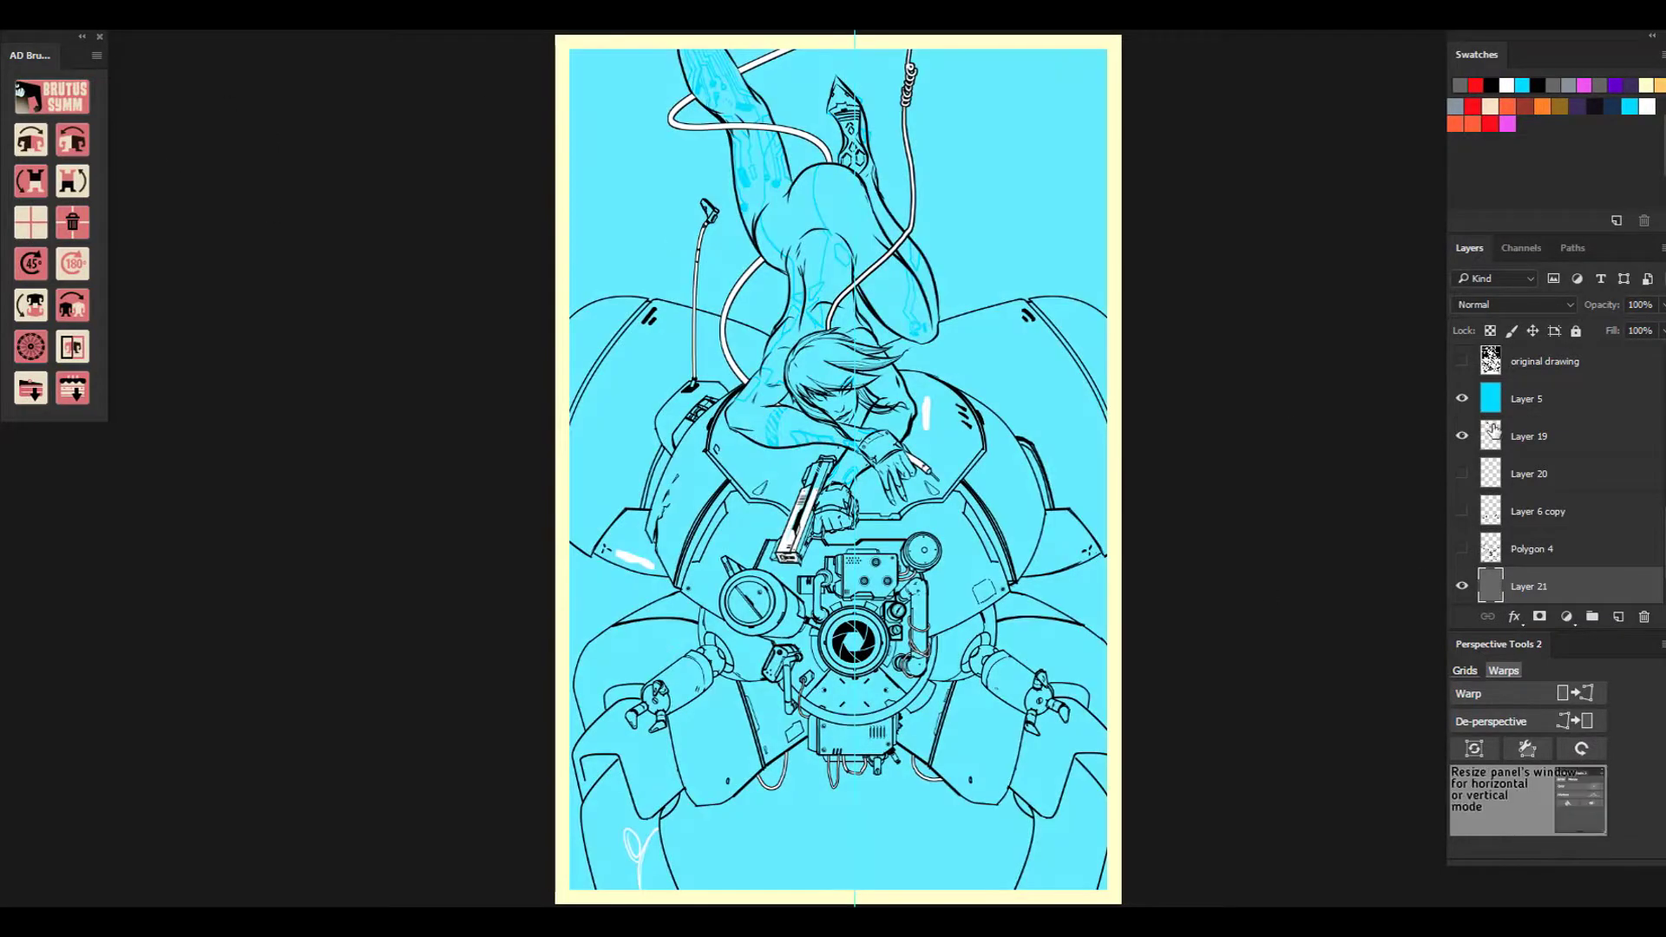
left_click(1462, 398)
Paste the circuit pattern onto the grey background and stretch it to cover the left half of the canvas.
left_click(7, 22)
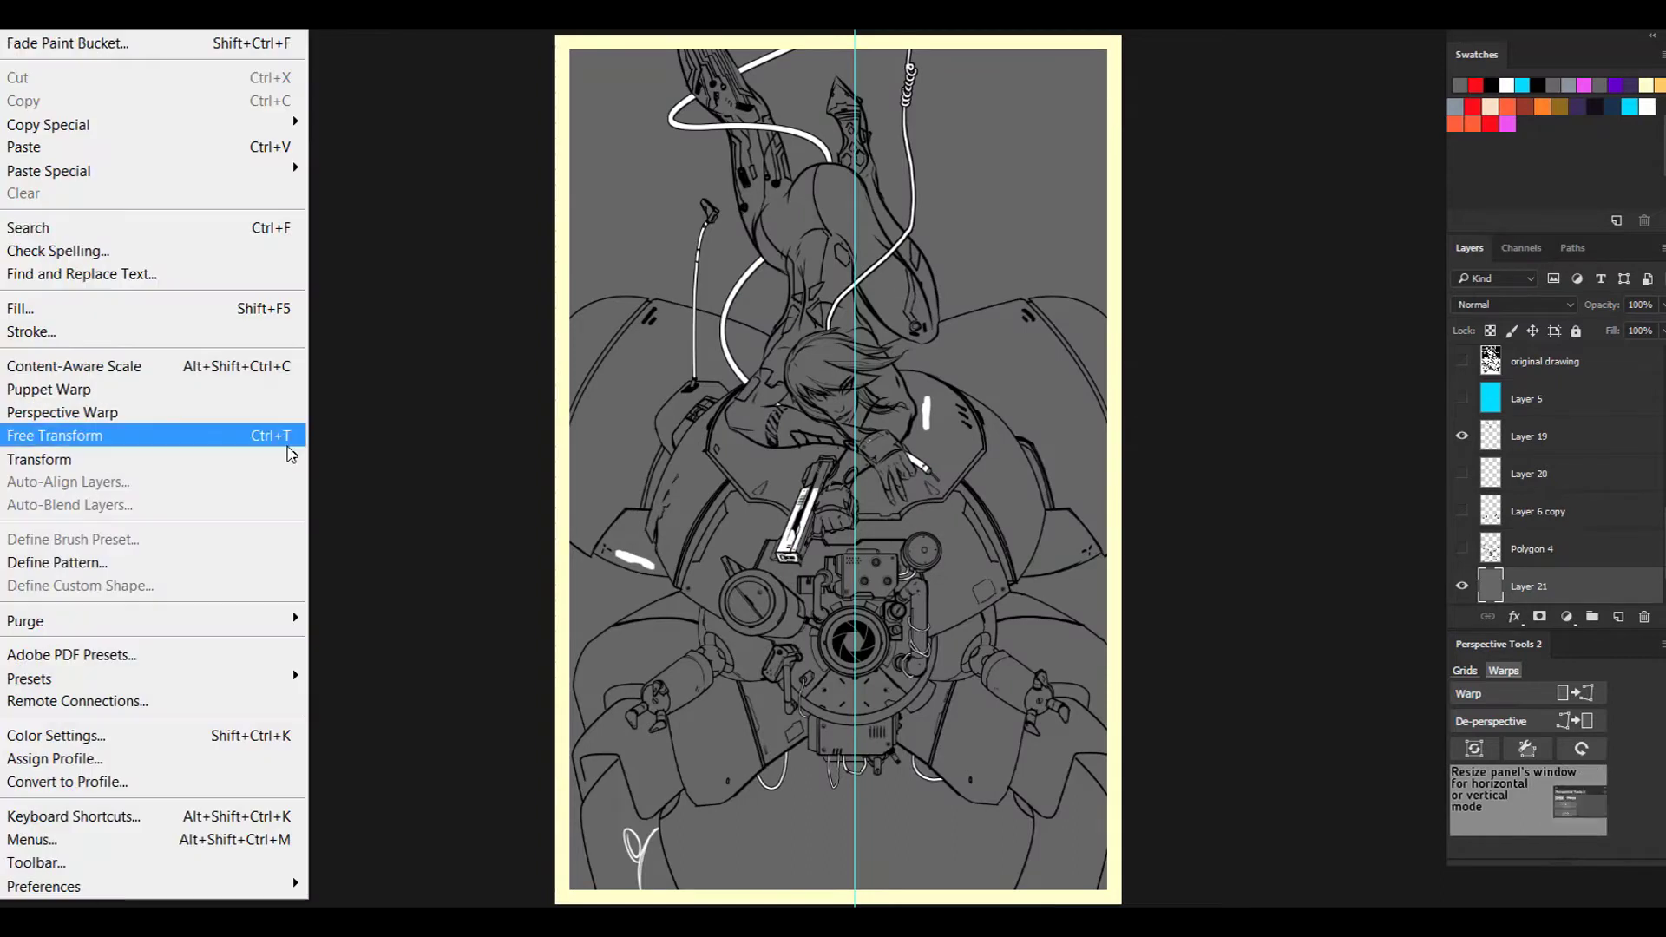
left_click(192, 144)
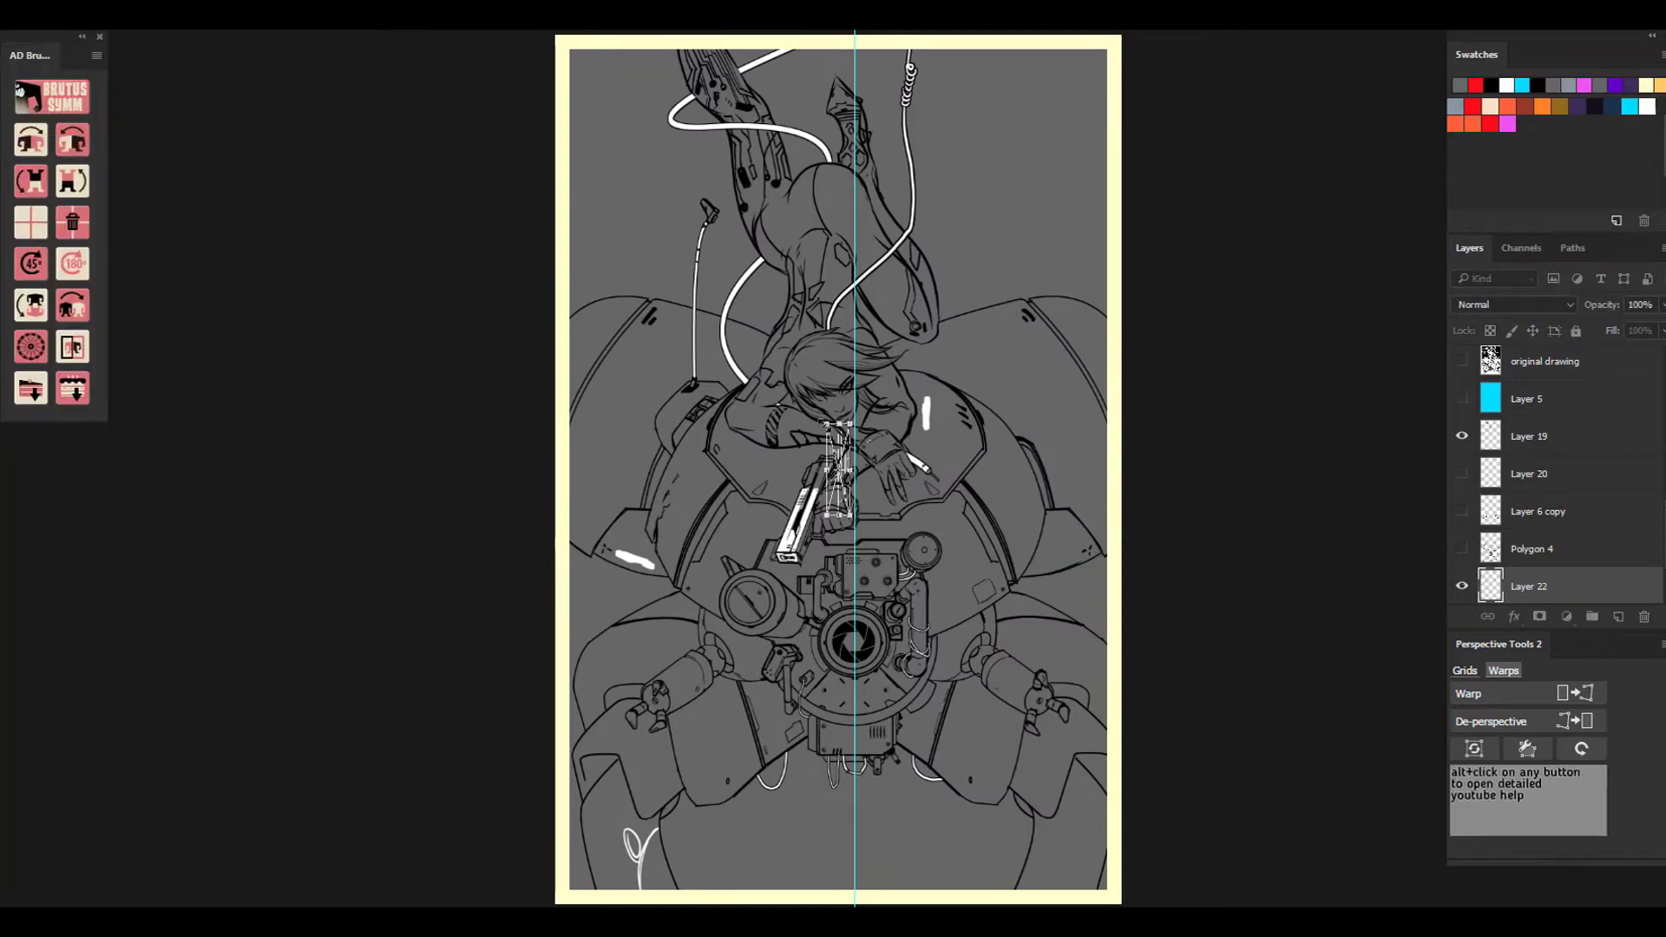
left_click_drag(825, 424, 478, 127)
left_click_drag(730, 515, 618, 824)
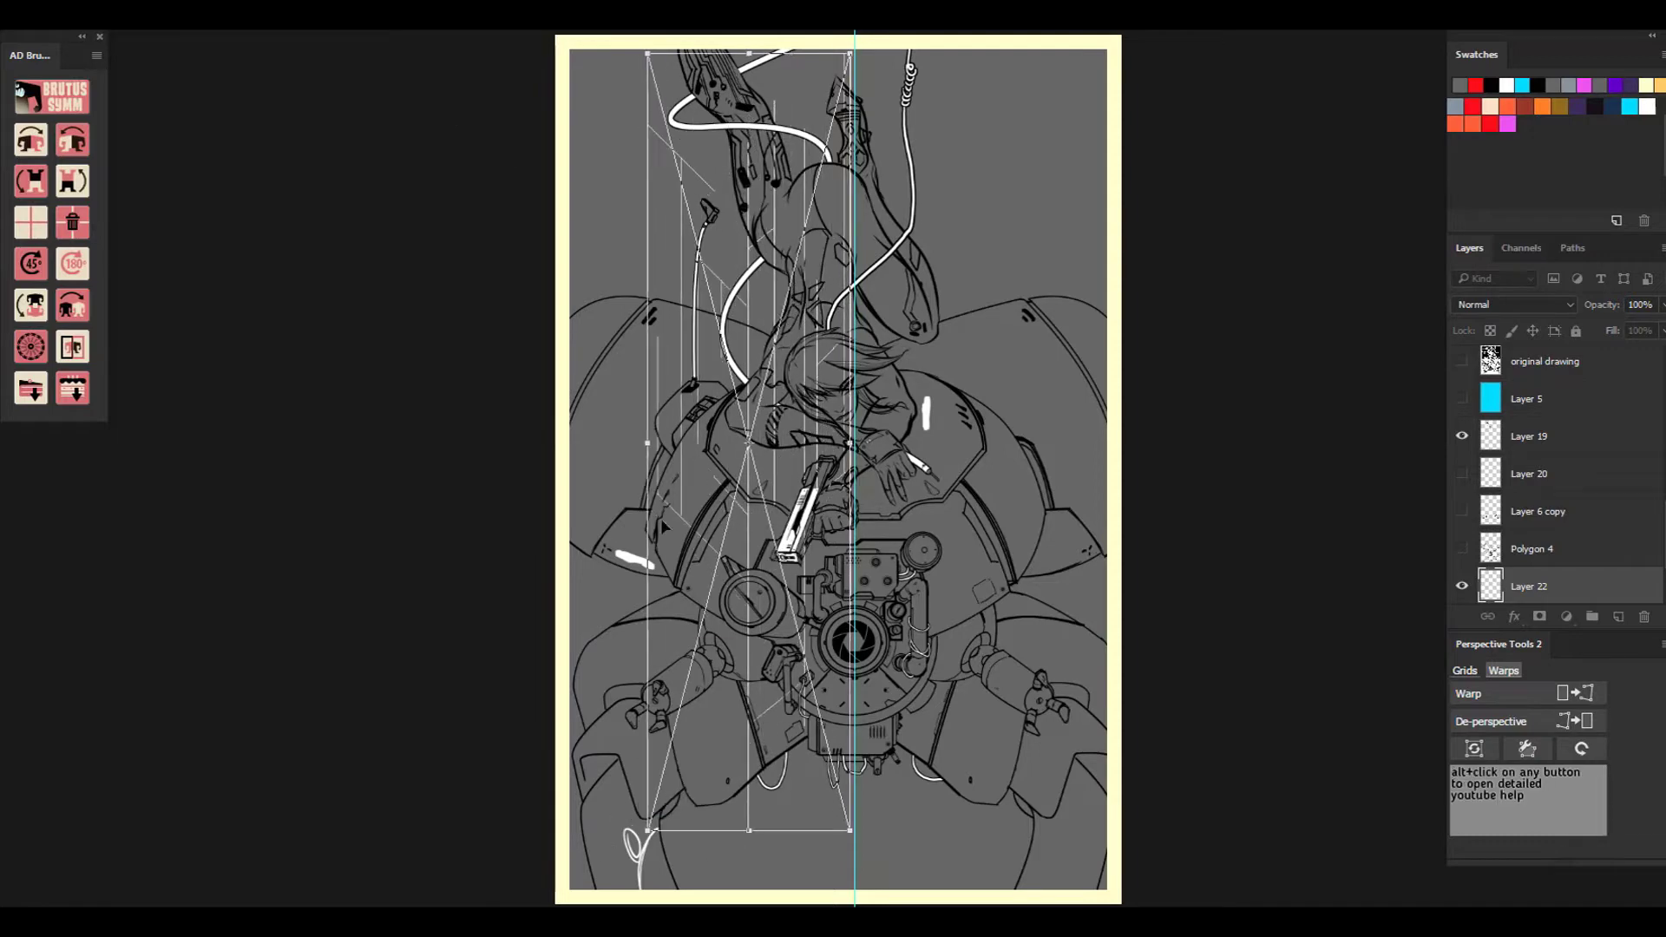
left_click_drag(647, 442, 564, 404)
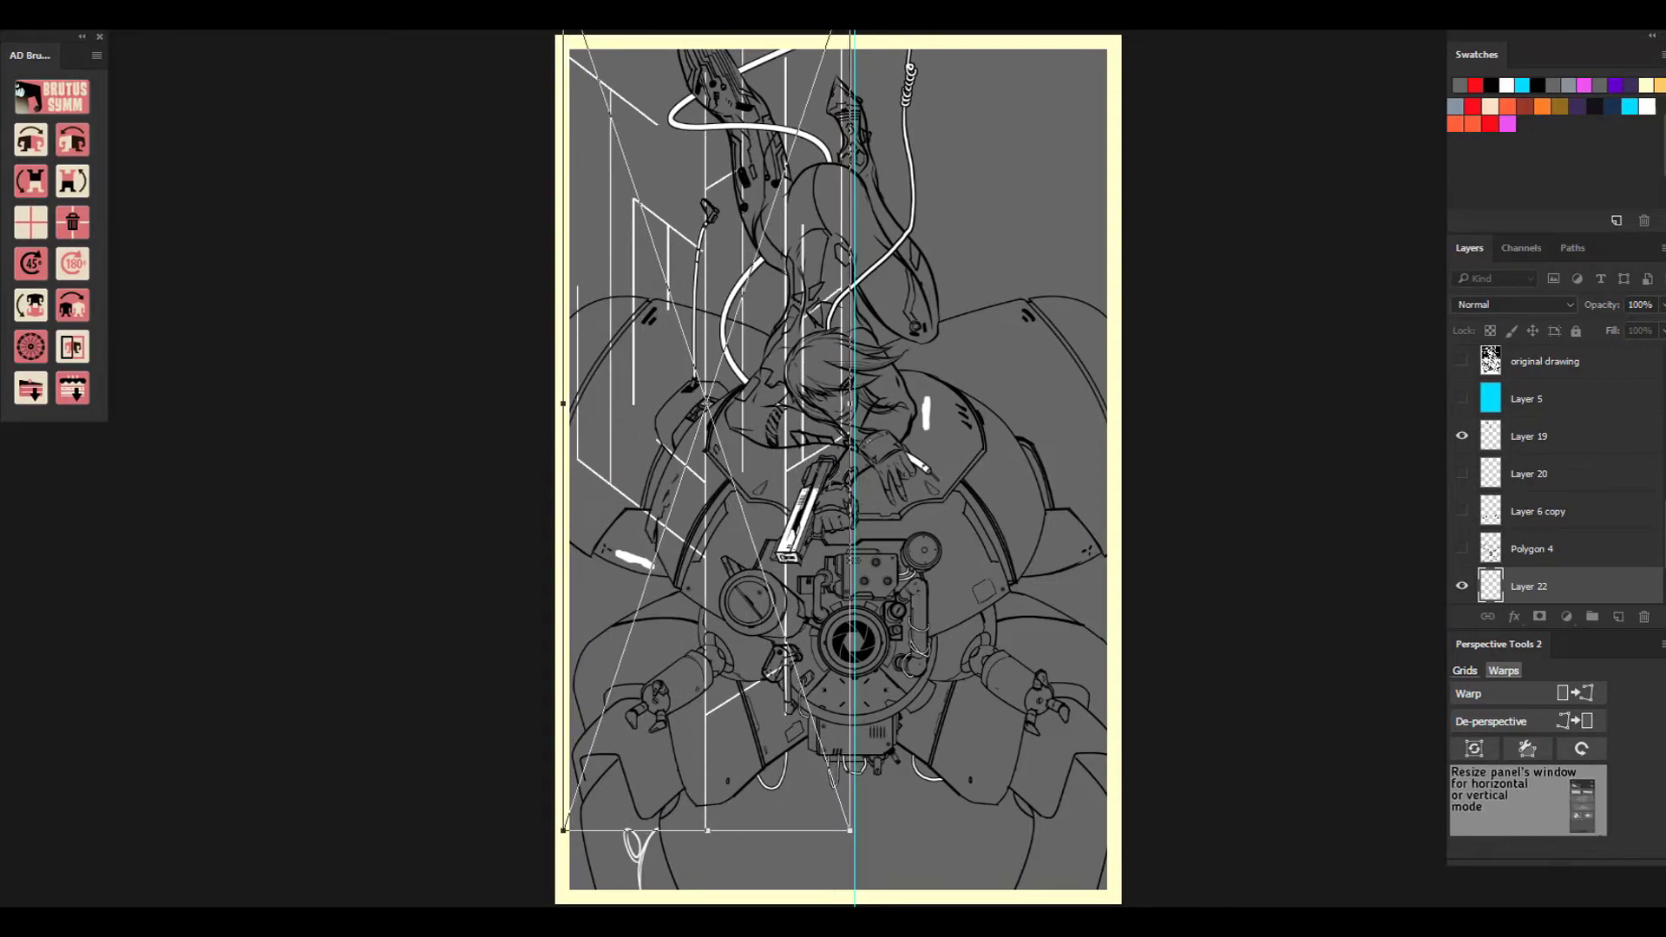
left_click_drag(708, 831, 708, 898)
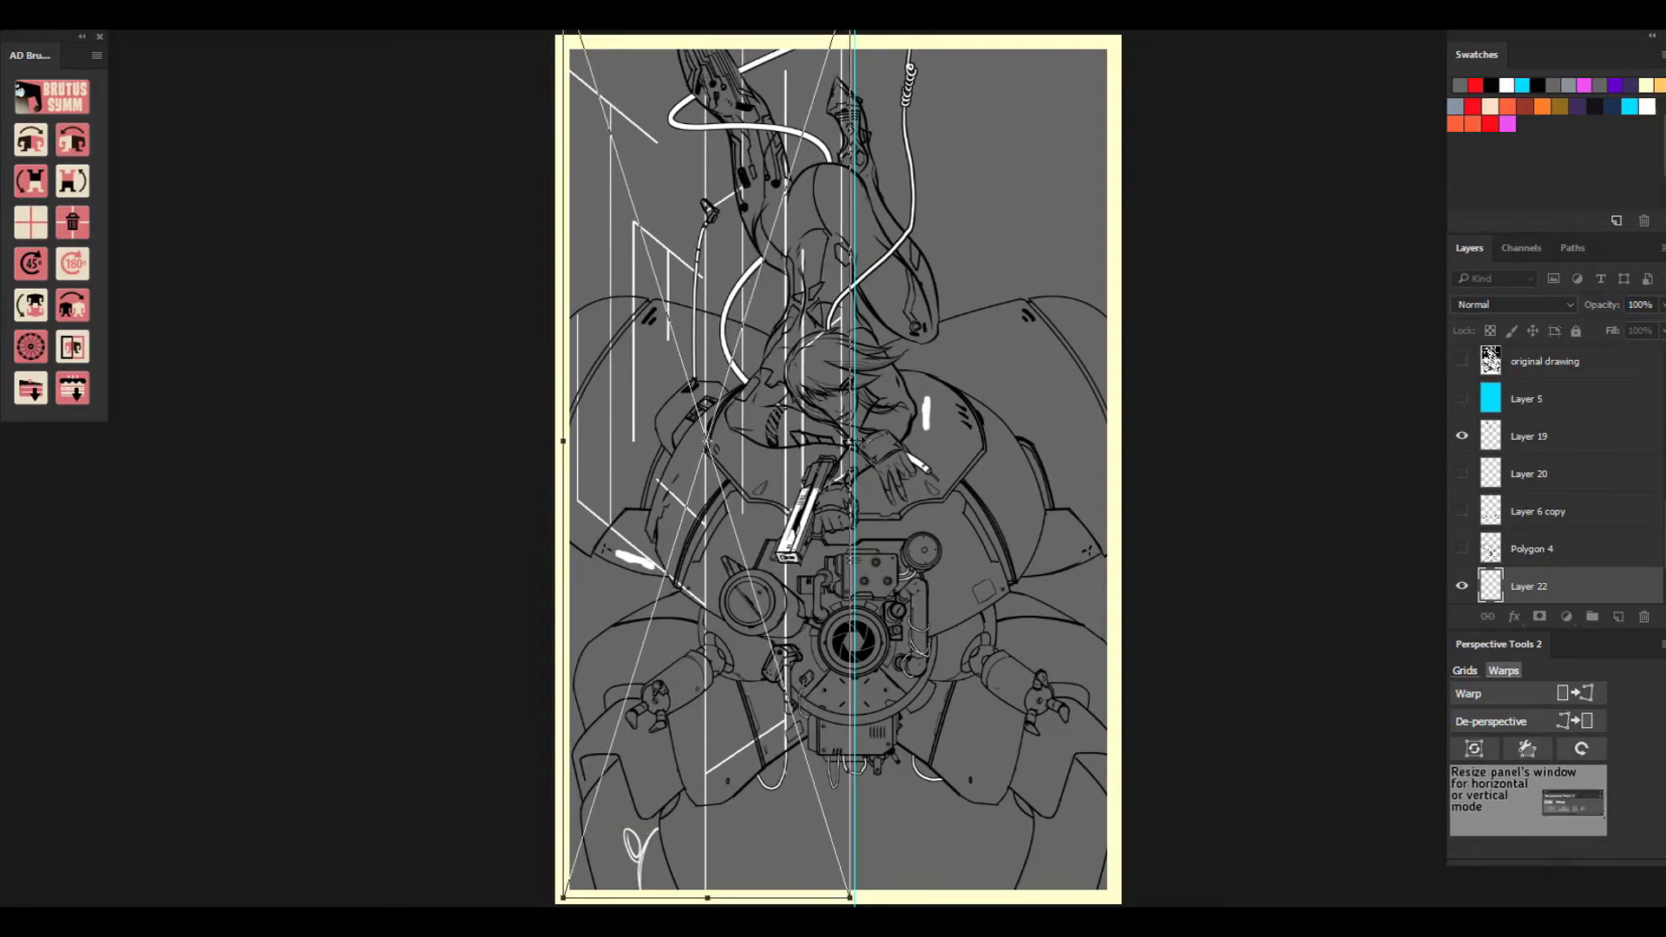
left_click_drag(851, 441, 835, 441)
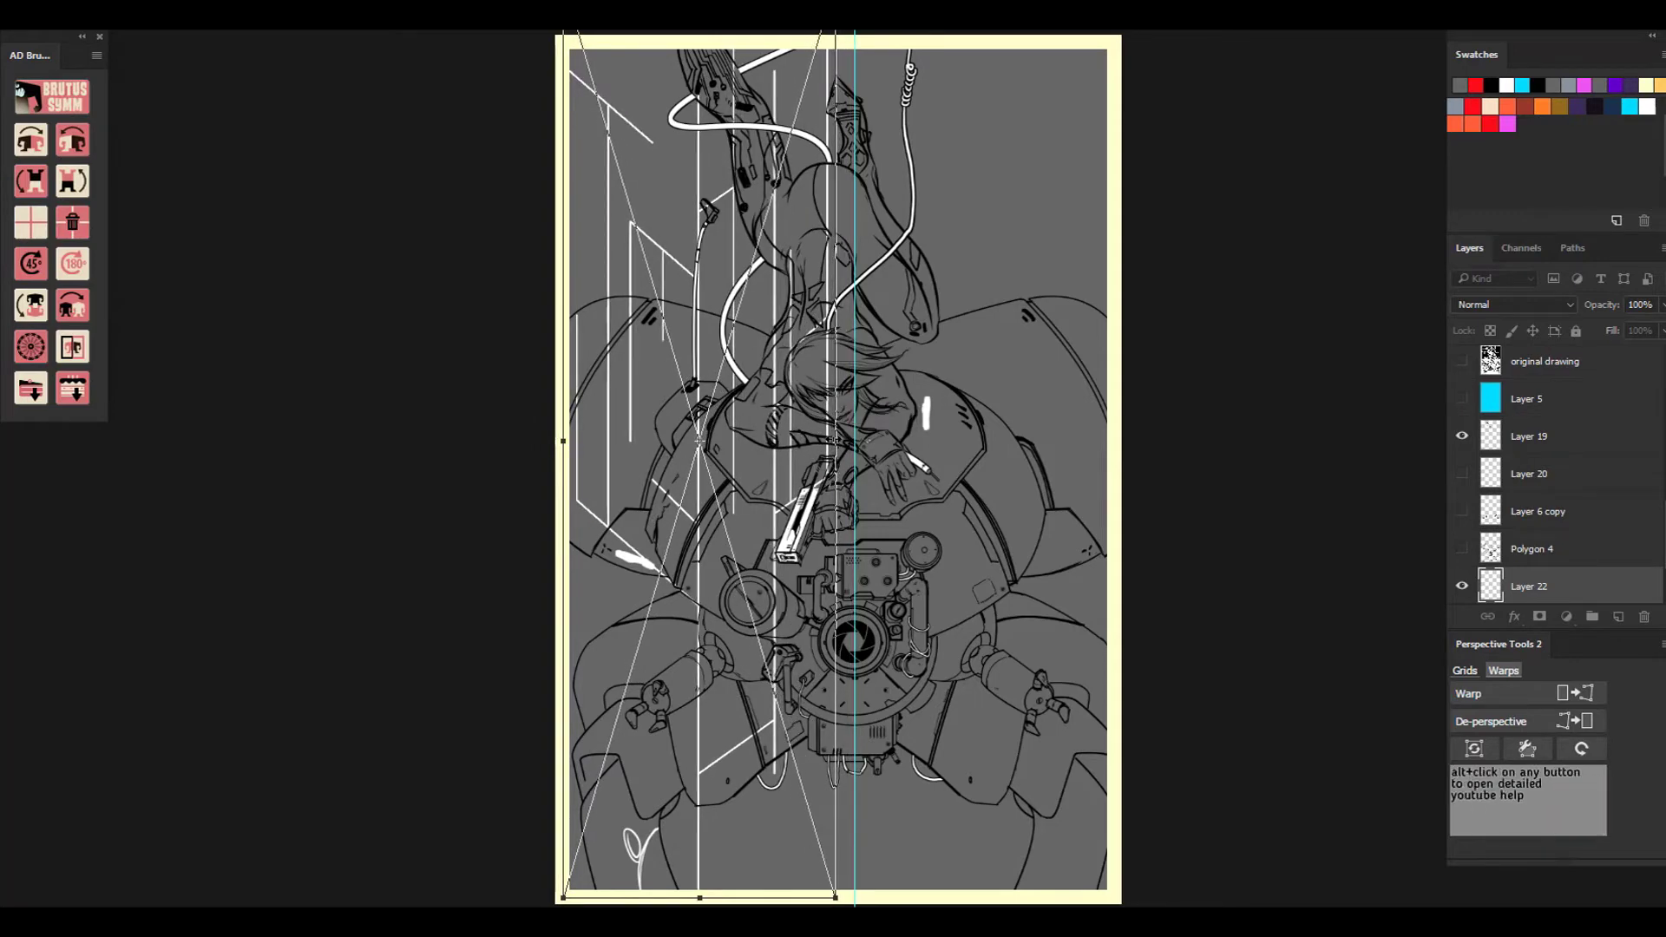
key("Return")
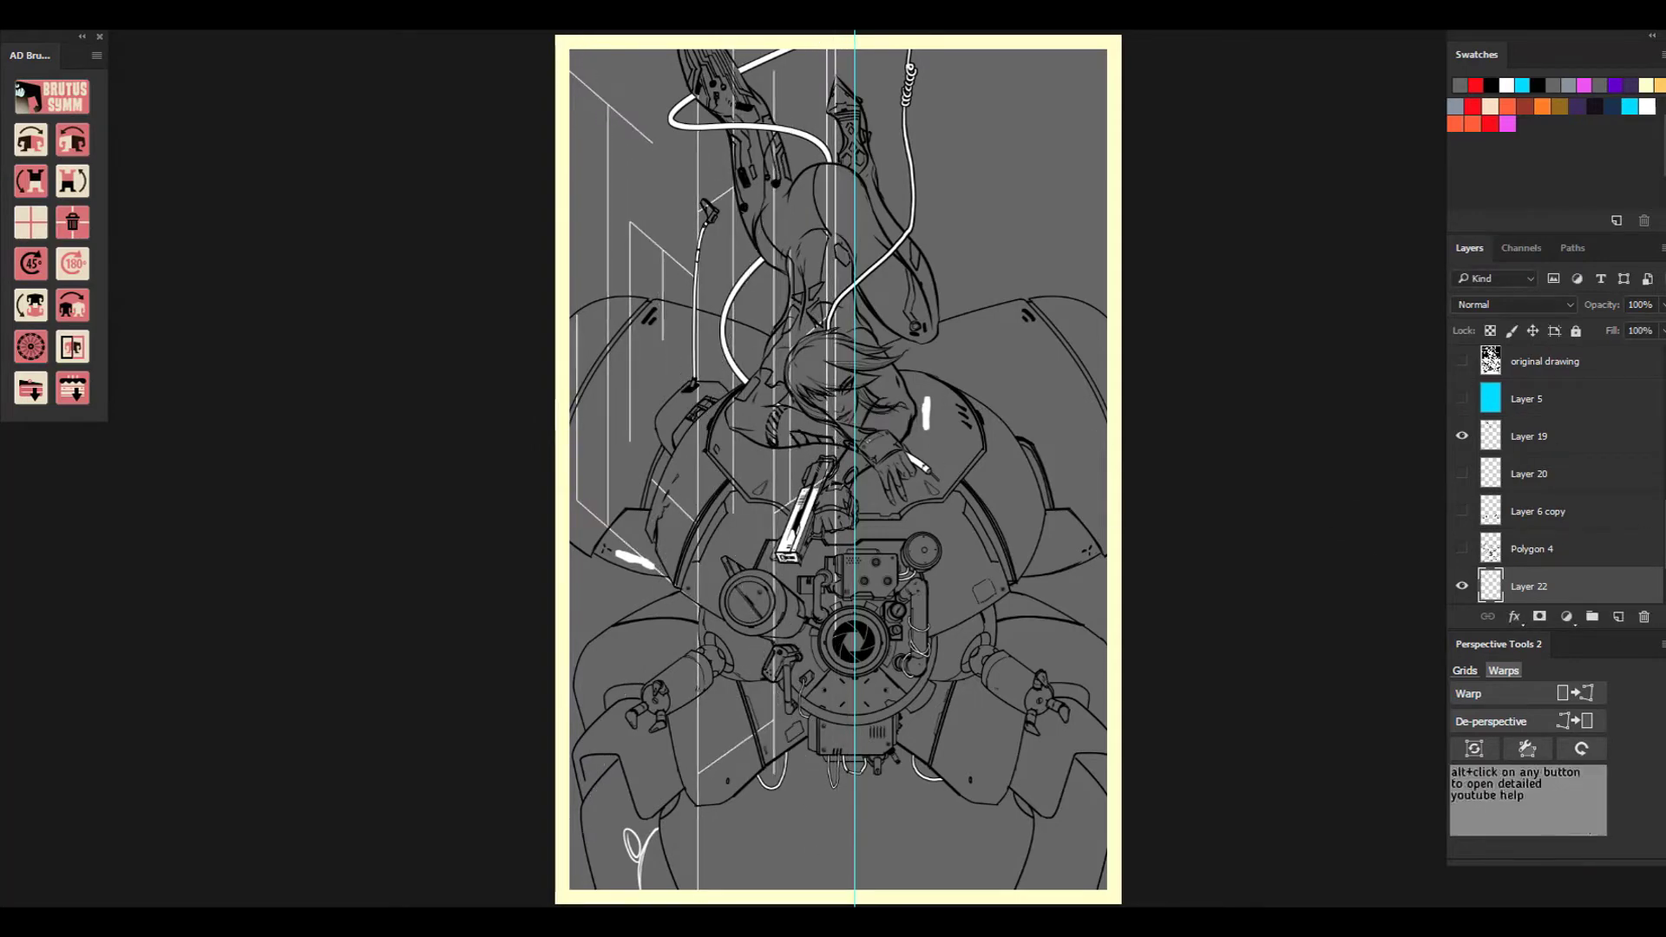
Realign the vertical guide with the canvas centre and mirror the circuit pattern's left half across it.
left_click(1618, 616)
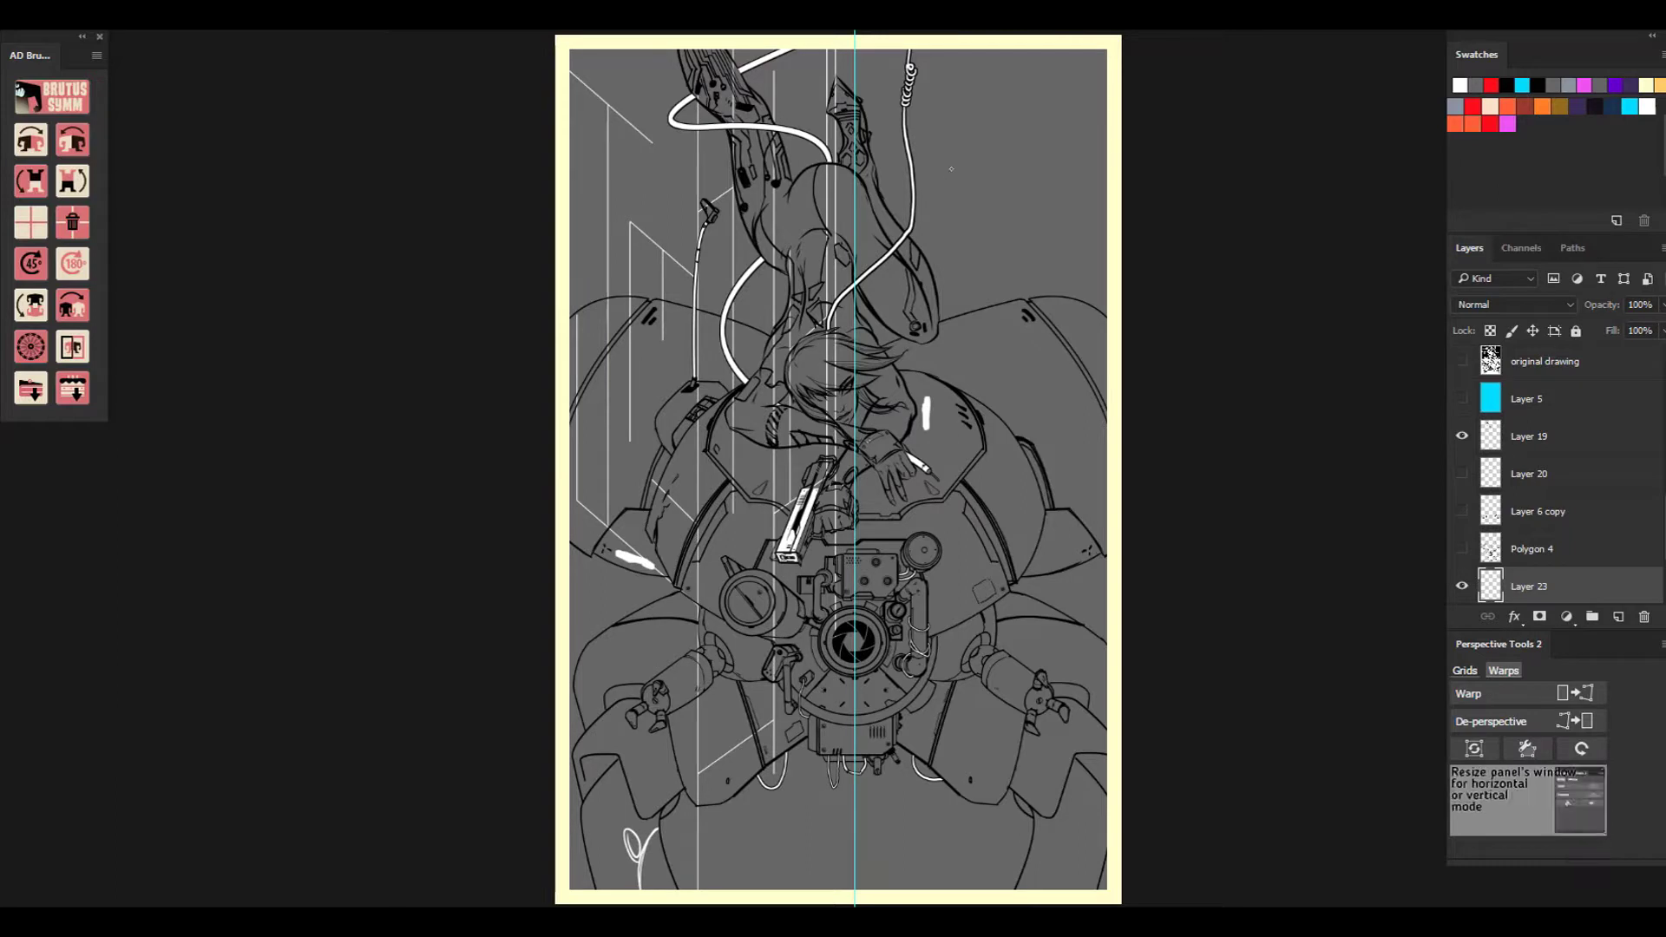
left_click_drag(987, 157, 988, 344)
key("ctrl+a")
key("ctrl+t")
left_click_drag(989, 130, 838, 126)
left_click_drag(1587, 583, 1644, 617)
scroll(1577, 540, "down", 2)
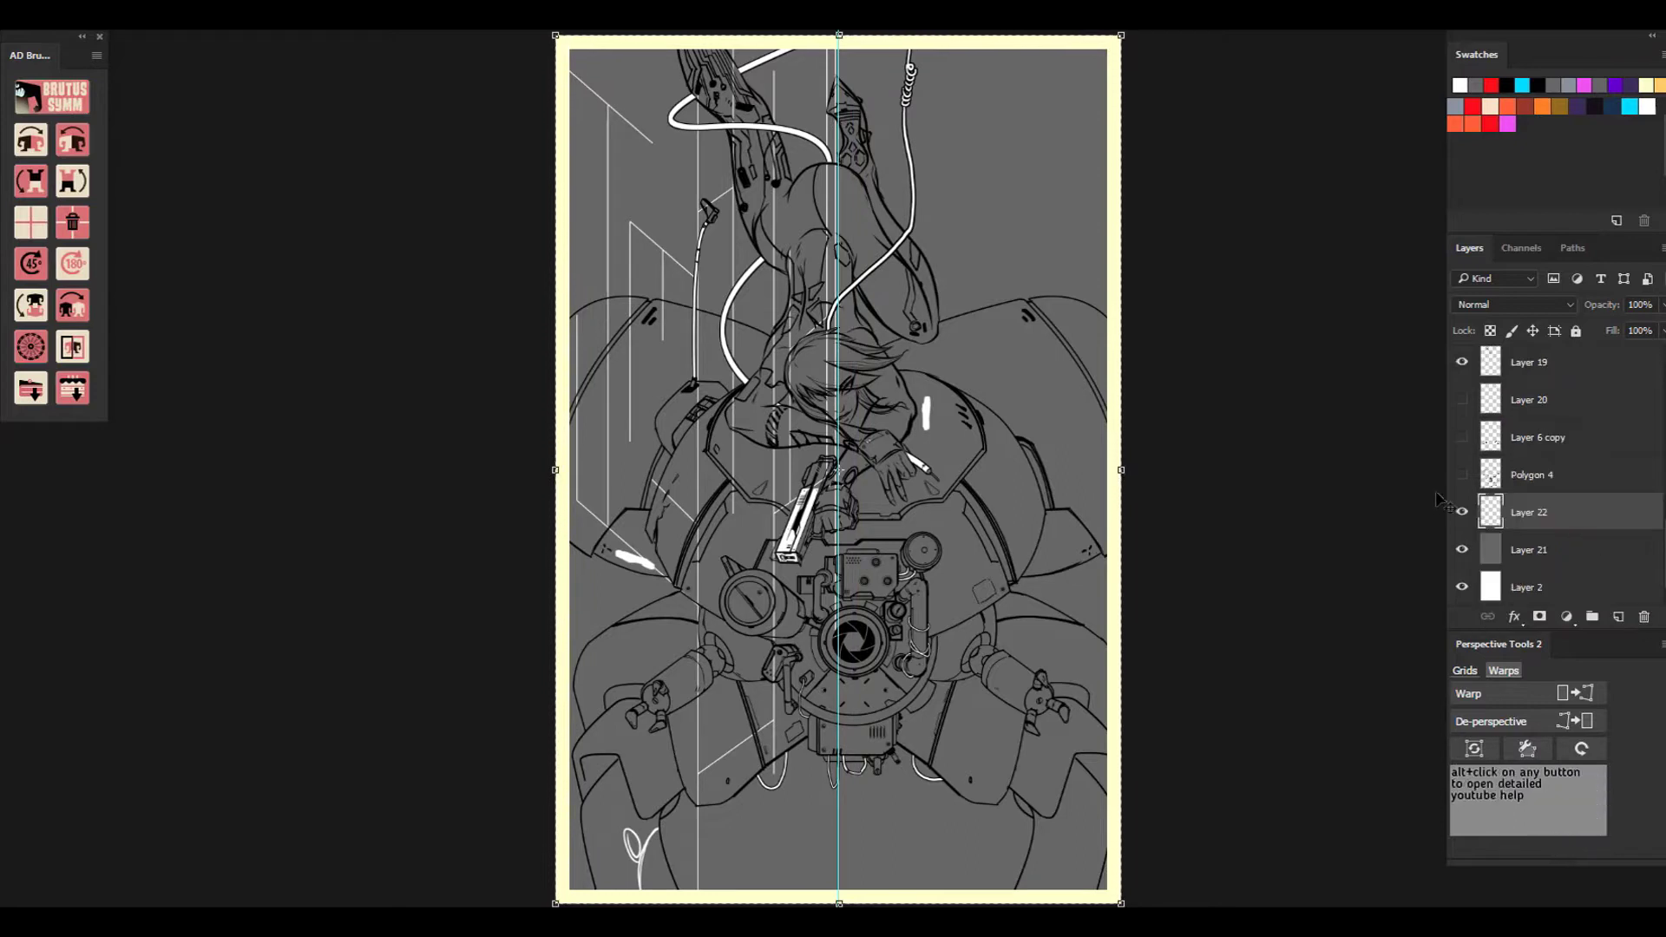
left_click(30, 139)
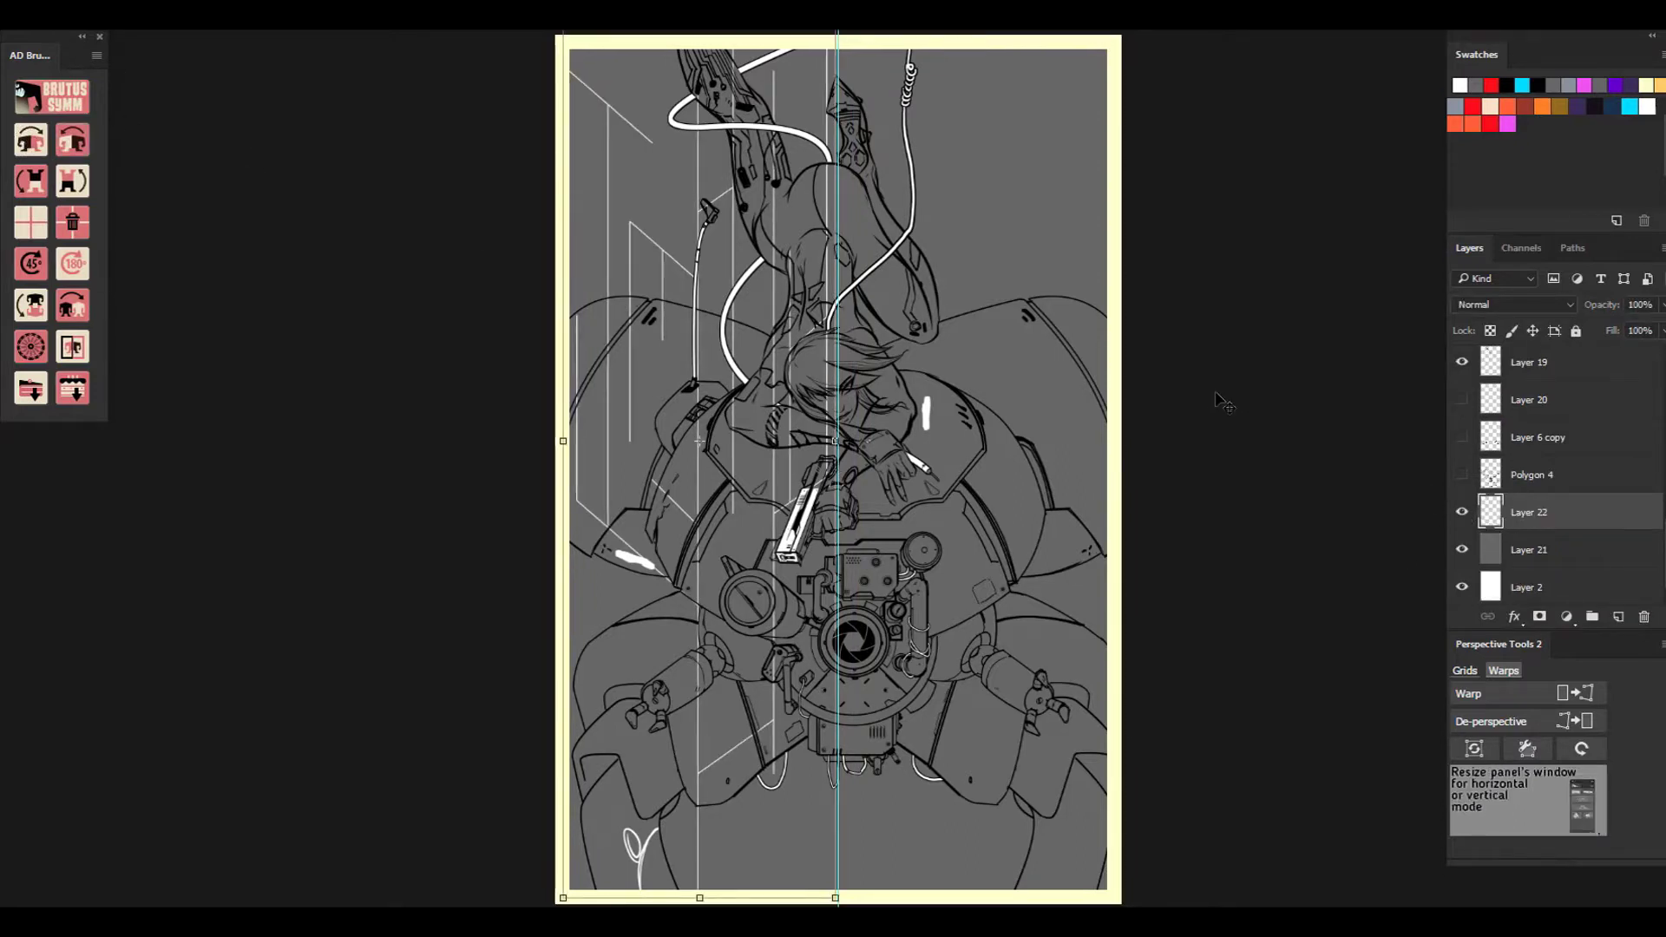
left_click(31, 140)
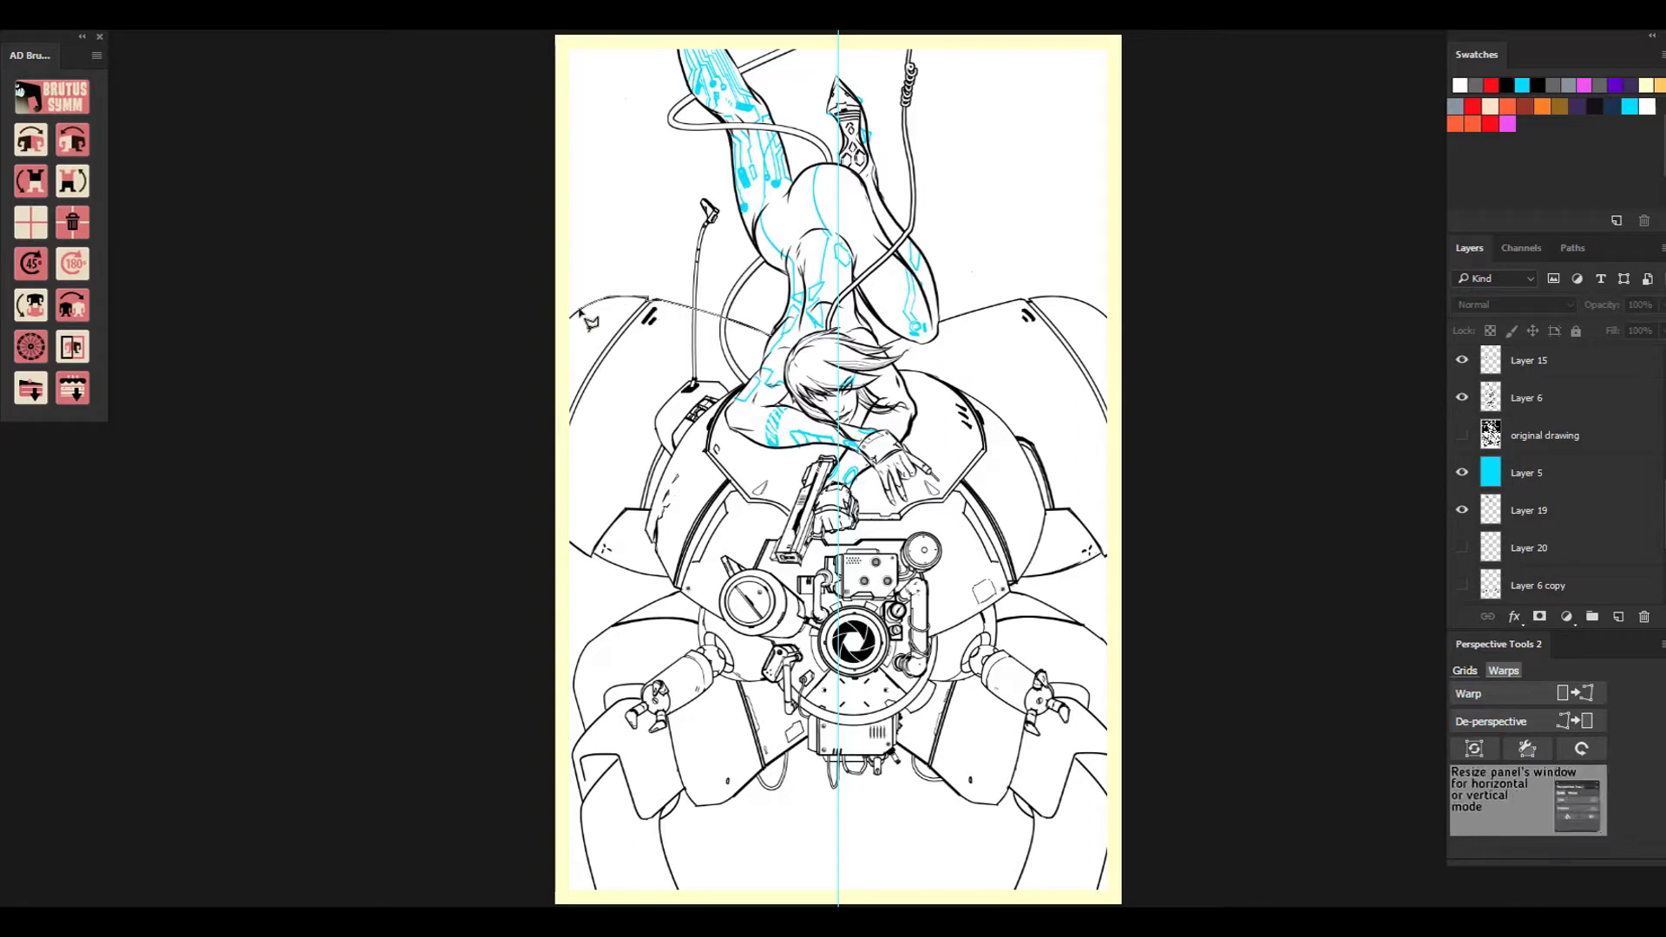
Select the robot's upper-left shell area and add a new layer and a group named color above Layer 5.
mouse_move(579, 312)
left_mouse_down()
mouse_move(475, 487)
mouse_move(535, 544)
mouse_move(681, 588)
left_mouse_up()
left_click(1636, 477)
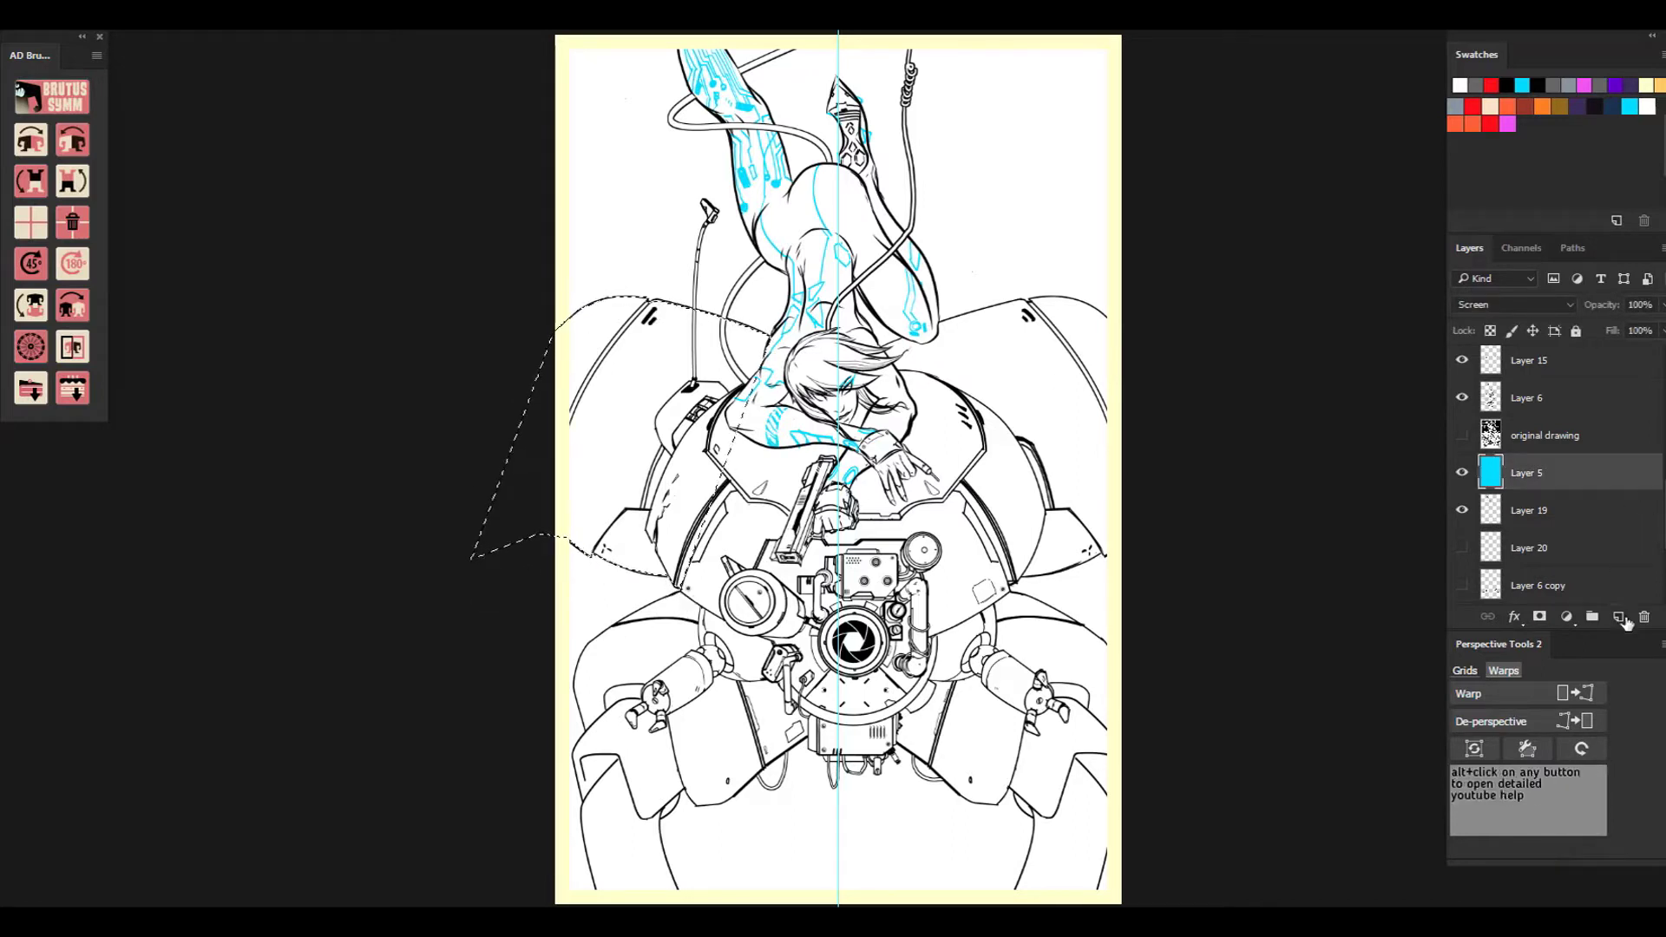
left_click(1618, 617)
left_click(1592, 617)
double_click(1535, 465)
type("color")
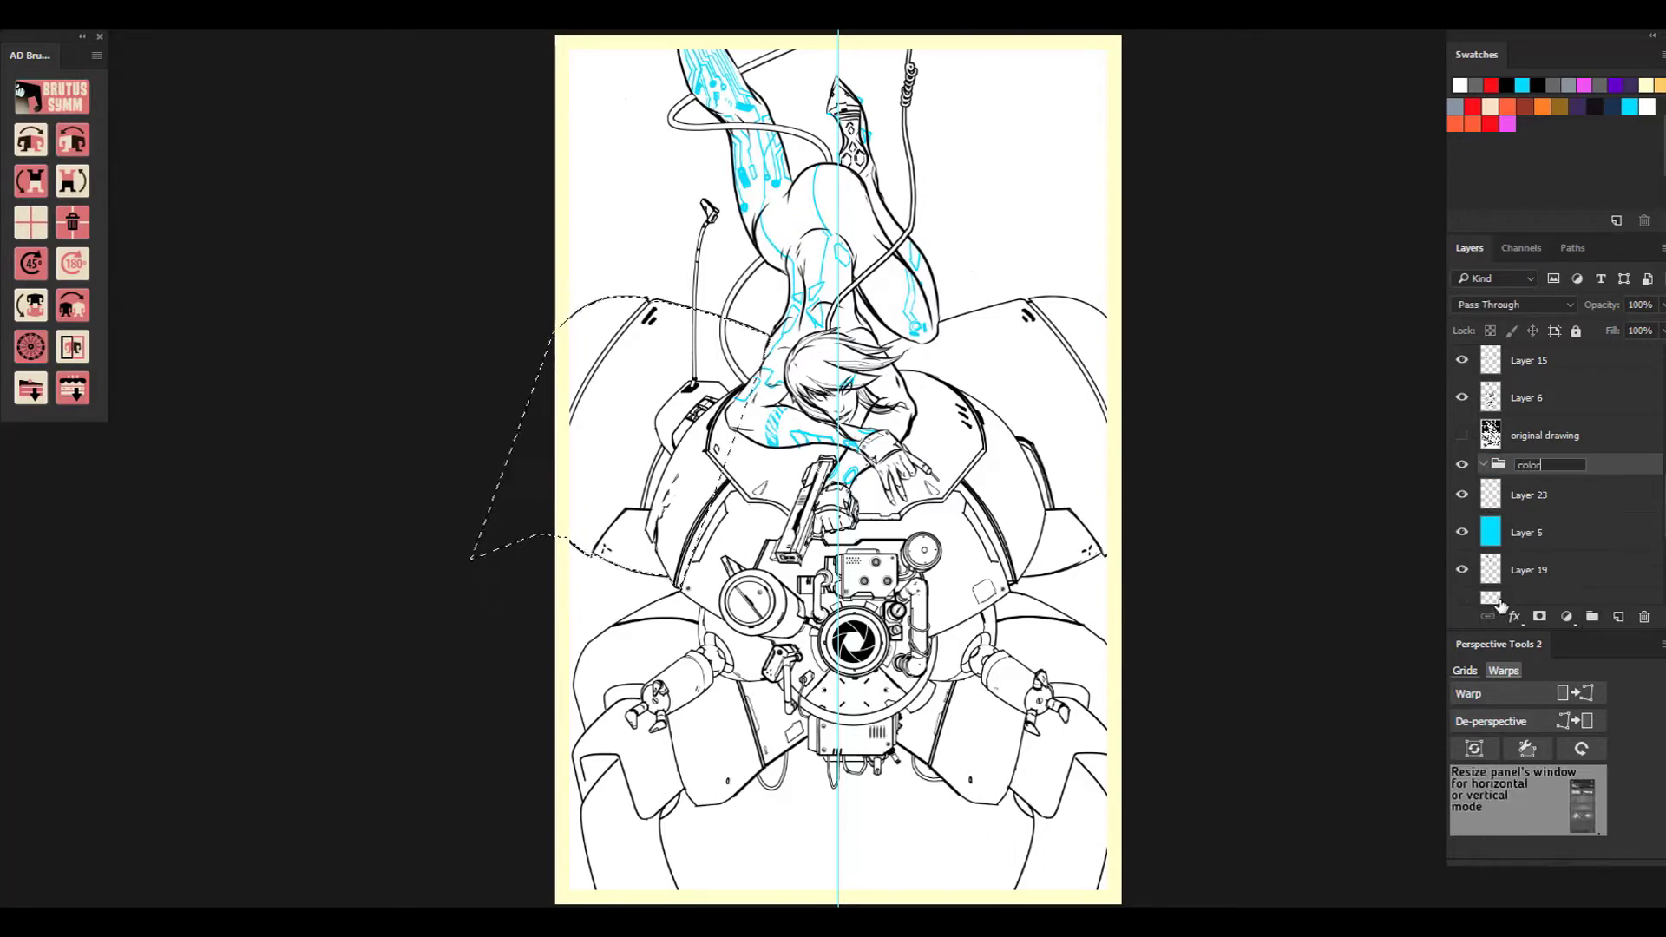
key("Return")
Place the new layer in the color group as flats and fill the selected shell area with red.
left_click_drag(1536, 493, 1544, 502)
double_click(1542, 494)
type("flats")
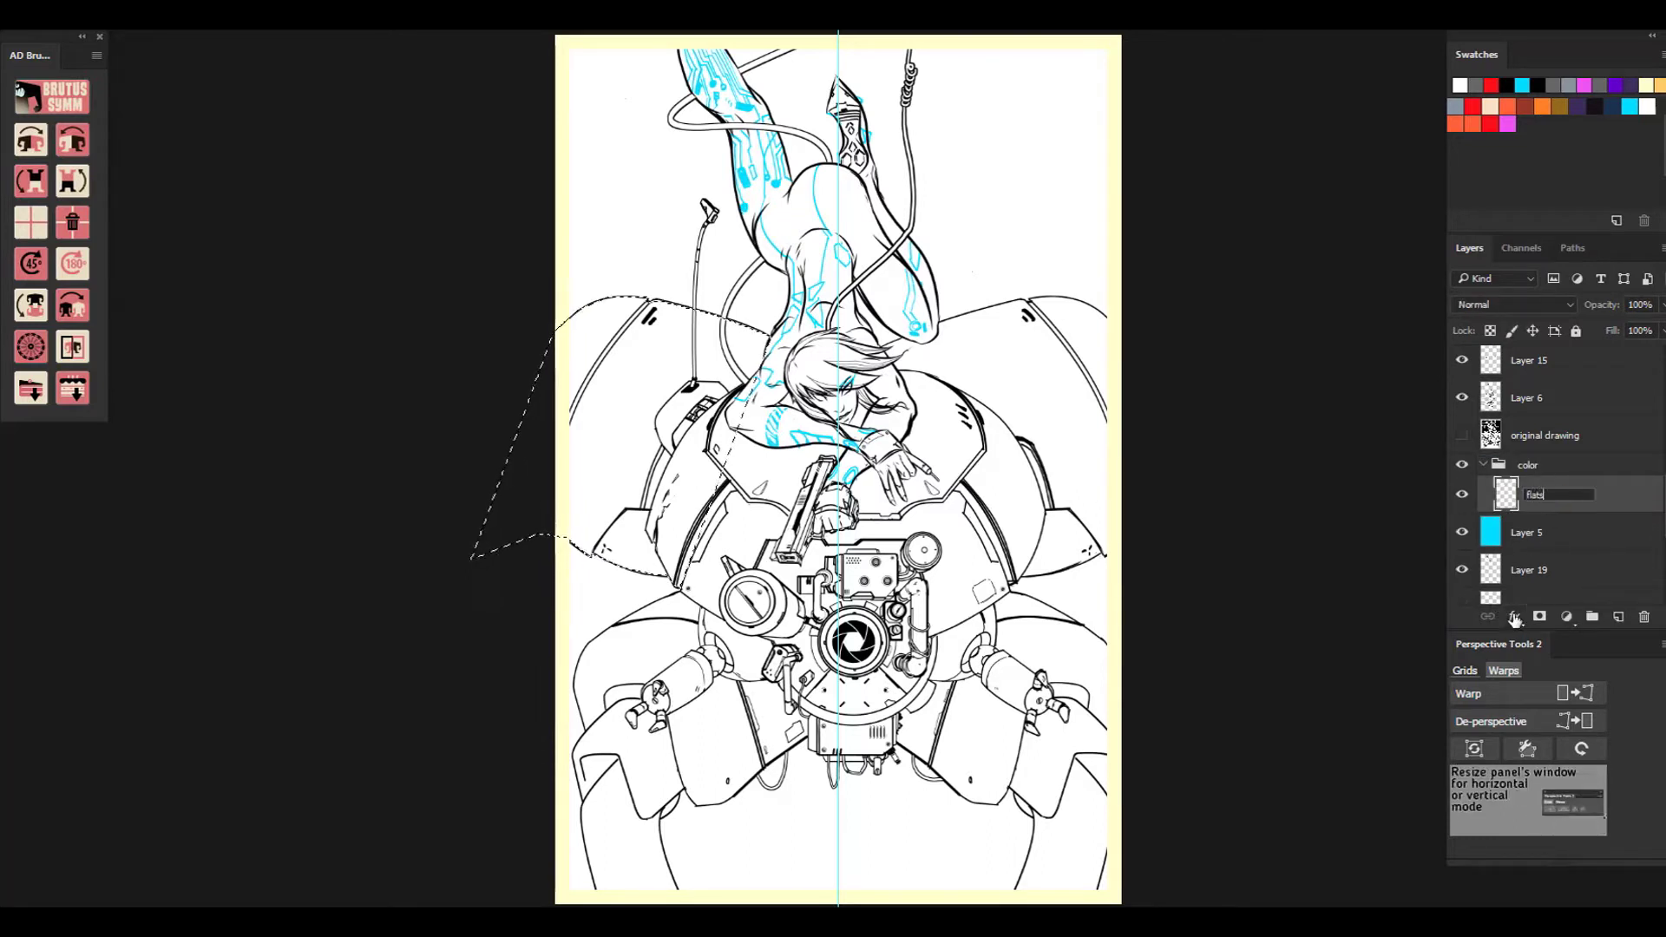
key("Return")
left_click(1472, 106)
left_click(602, 483)
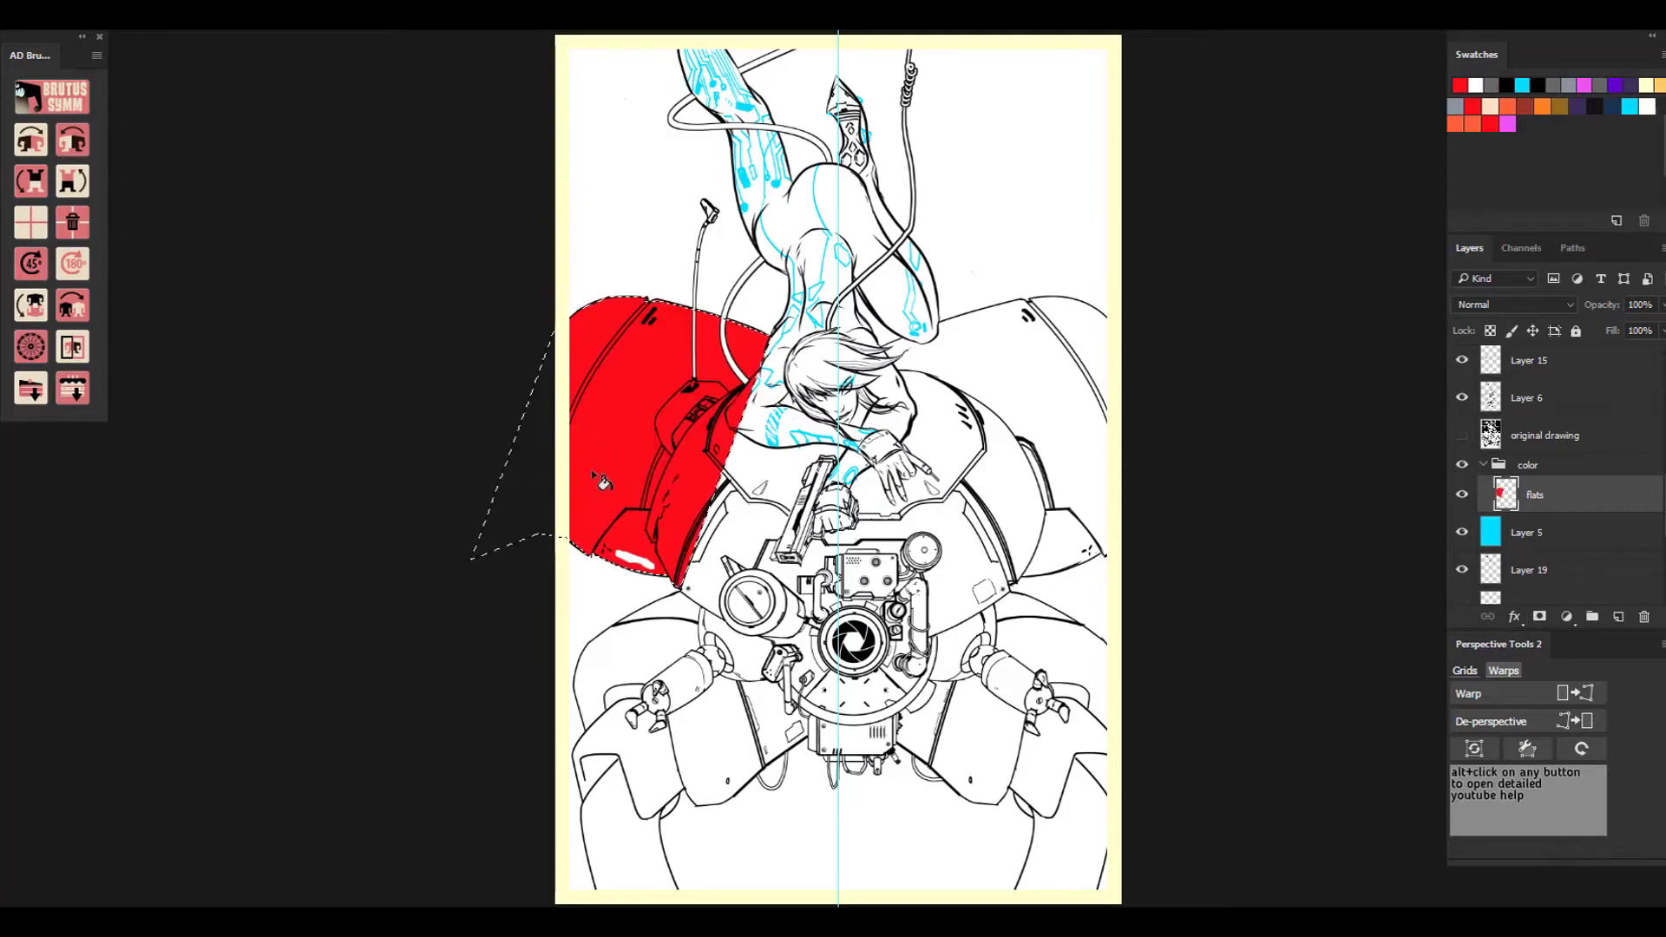
Merge the line-art layers from Layer 6 up to Layer 18 and set the merged layer's blend mode to Multiply.
left_click(1583, 399)
scroll(1585, 423, "up", 5)
scroll(1579, 434, "down", 5)
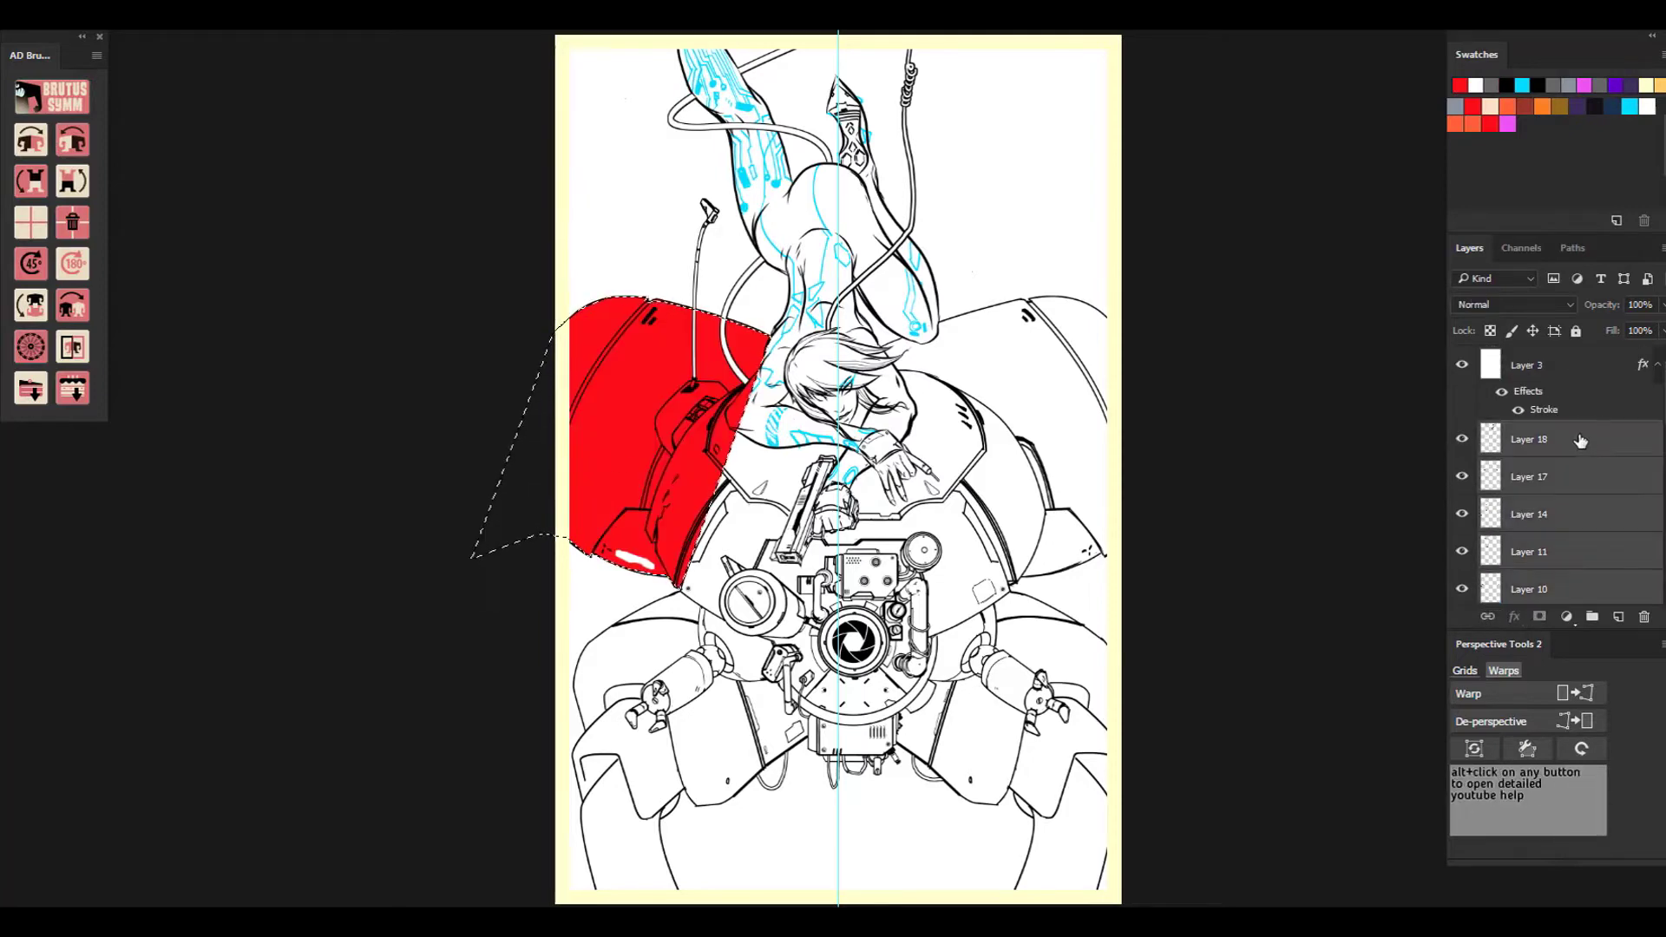
right_click(1582, 373)
left_click(1214, 763)
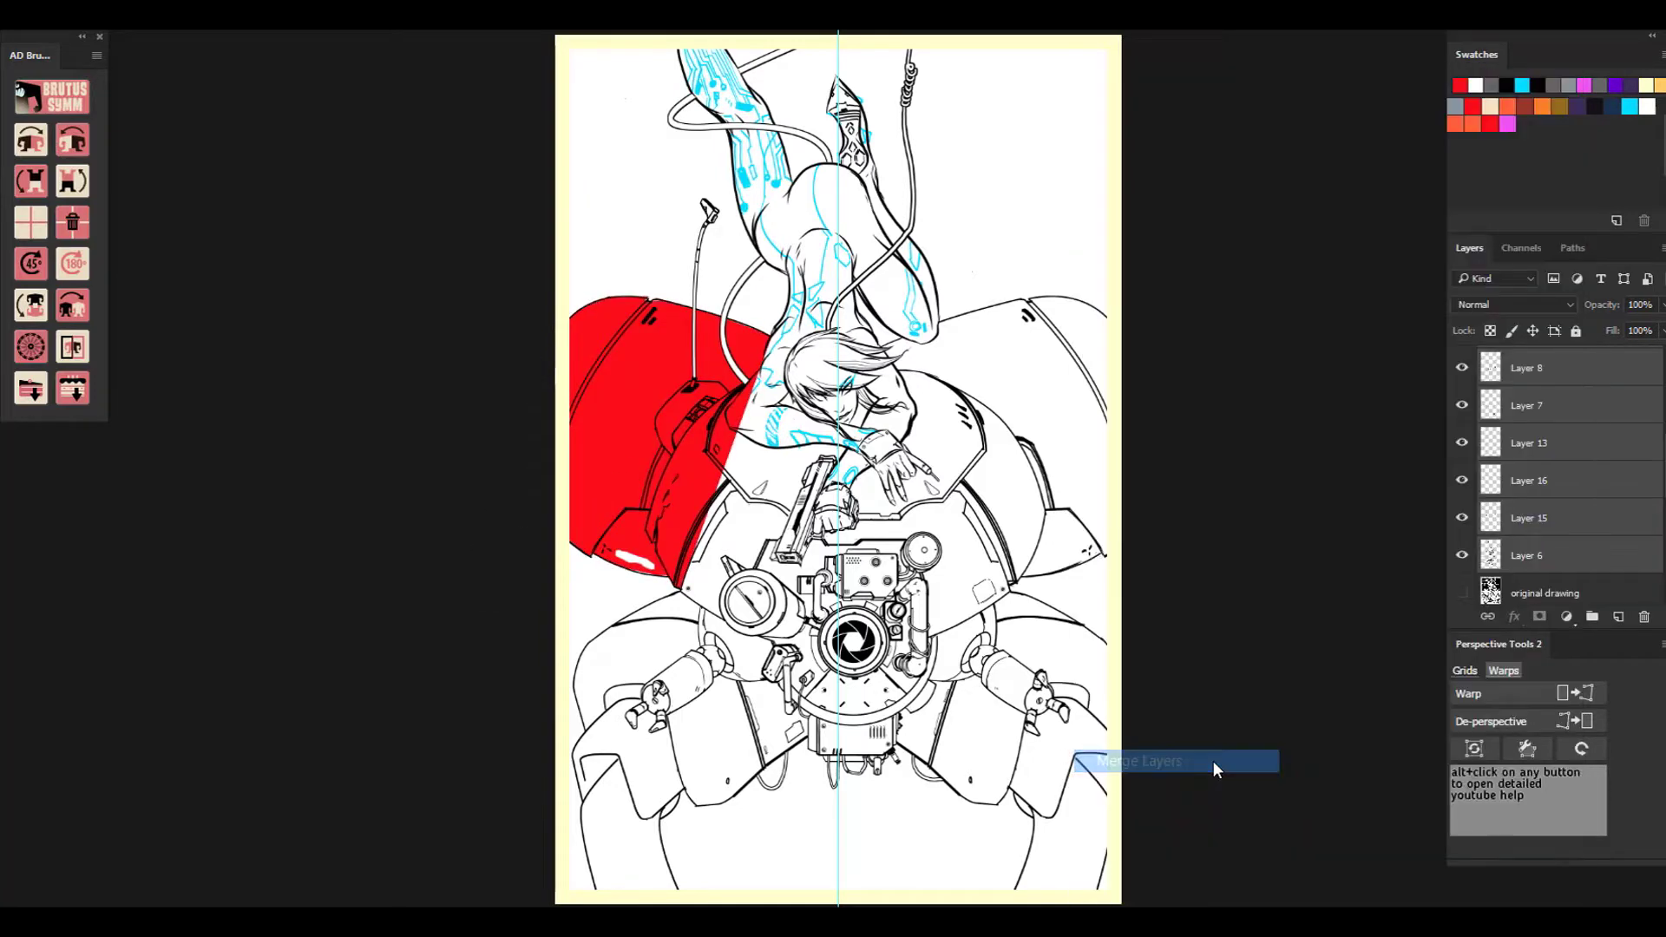
left_click(1494, 304)
left_click(1496, 366)
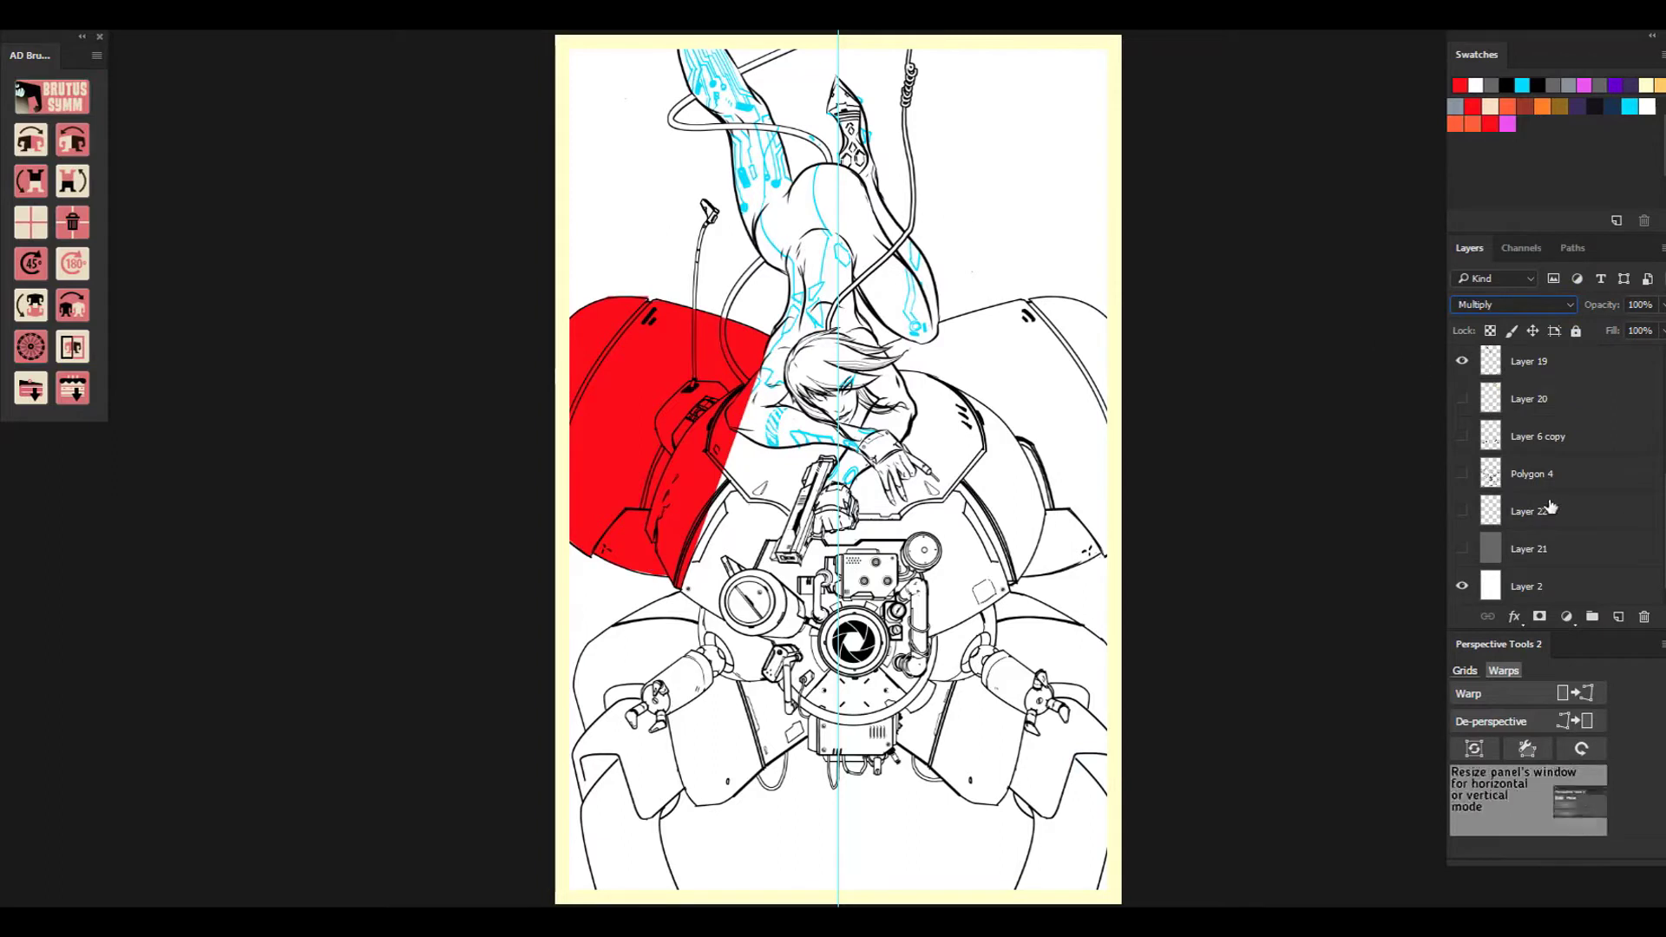
On the flats layer, outline the rest of the robot's body and legs with a selection and fill it with red.
key("shift+alt+n")
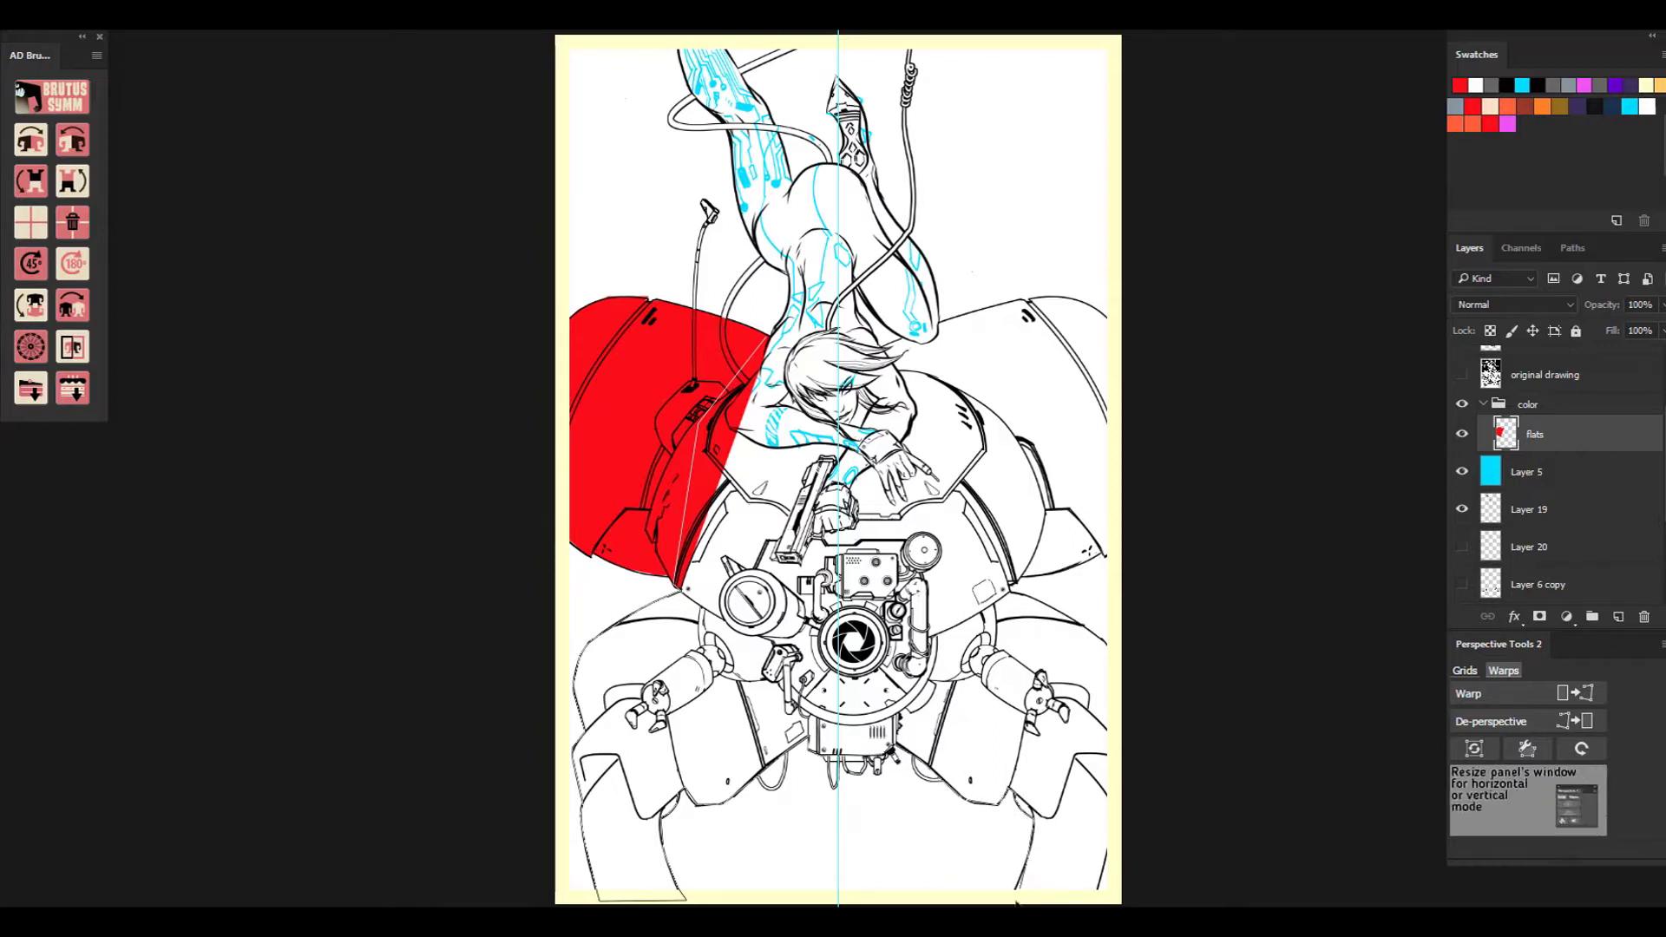
mouse_move(1016, 902)
left_mouse_down()
mouse_move(1131, 904)
mouse_move(1098, 886)
mouse_move(1133, 735)
mouse_move(1127, 646)
mouse_move(1012, 588)
mouse_move(1090, 553)
mouse_move(1111, 564)
mouse_move(1185, 392)
mouse_move(1070, 301)
mouse_move(885, 348)
mouse_move(937, 416)
mouse_move(922, 446)
mouse_move(831, 498)
mouse_move(816, 577)
mouse_move(758, 491)
mouse_move(751, 445)
mouse_move(786, 332)
mouse_move(754, 343)
left_mouse_up()
key("alt+BackSpace")
key("ctrl+d")
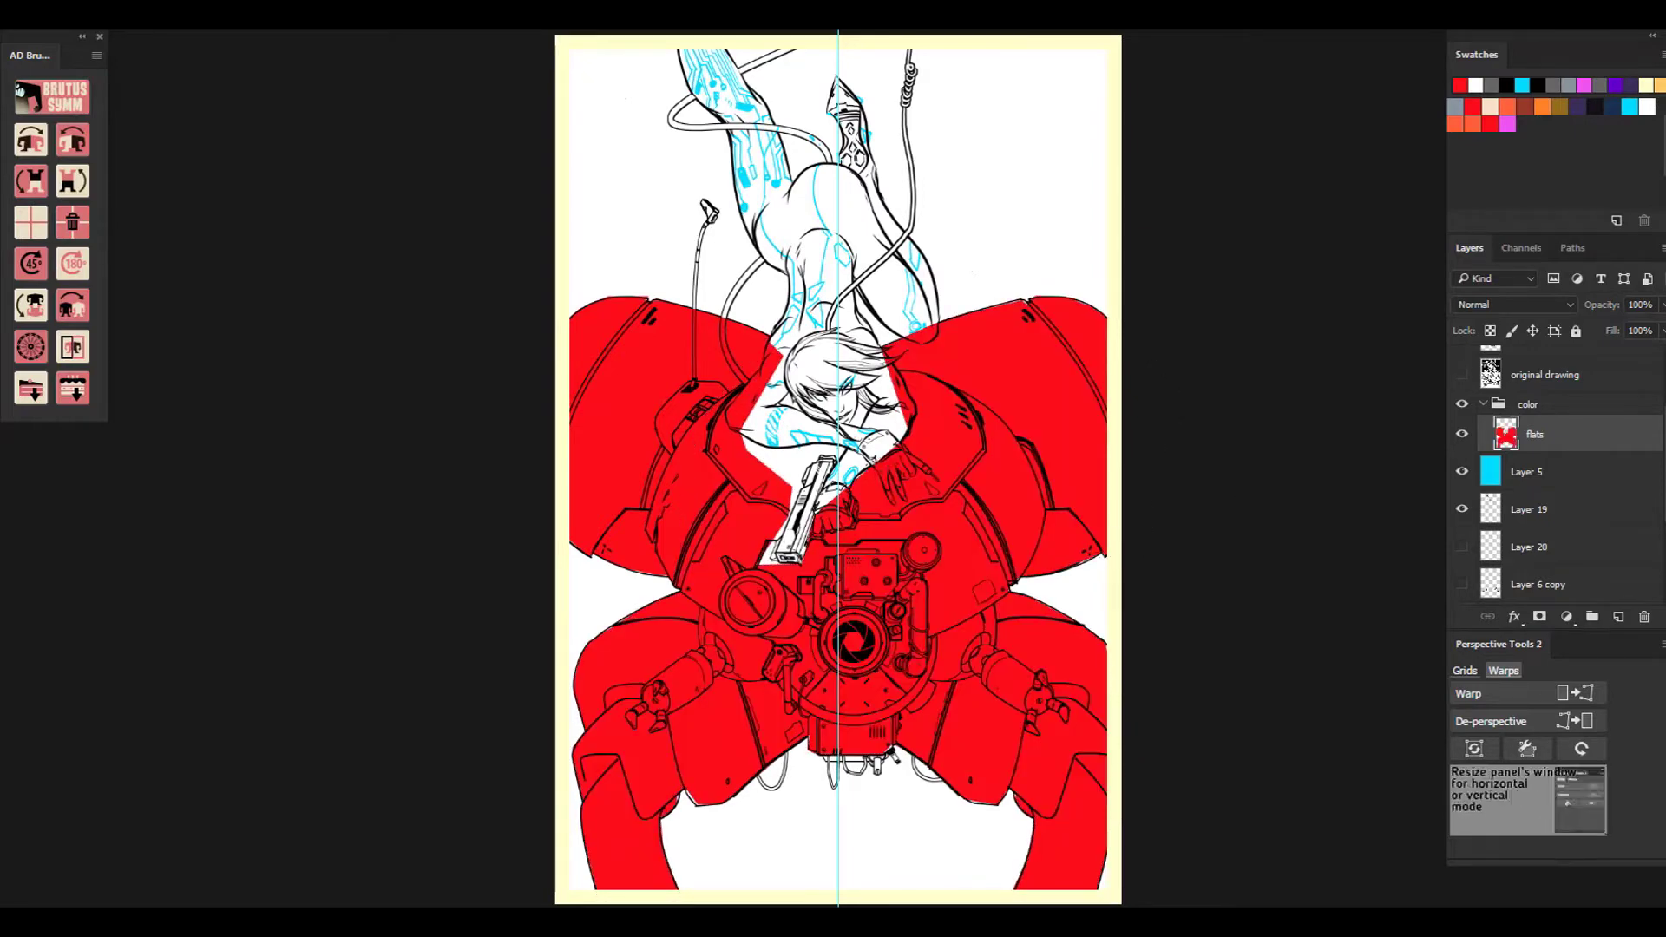
Hide the flats layer and add a new layer above Layer 18 with black as the drawing colour.
left_click(1461, 435)
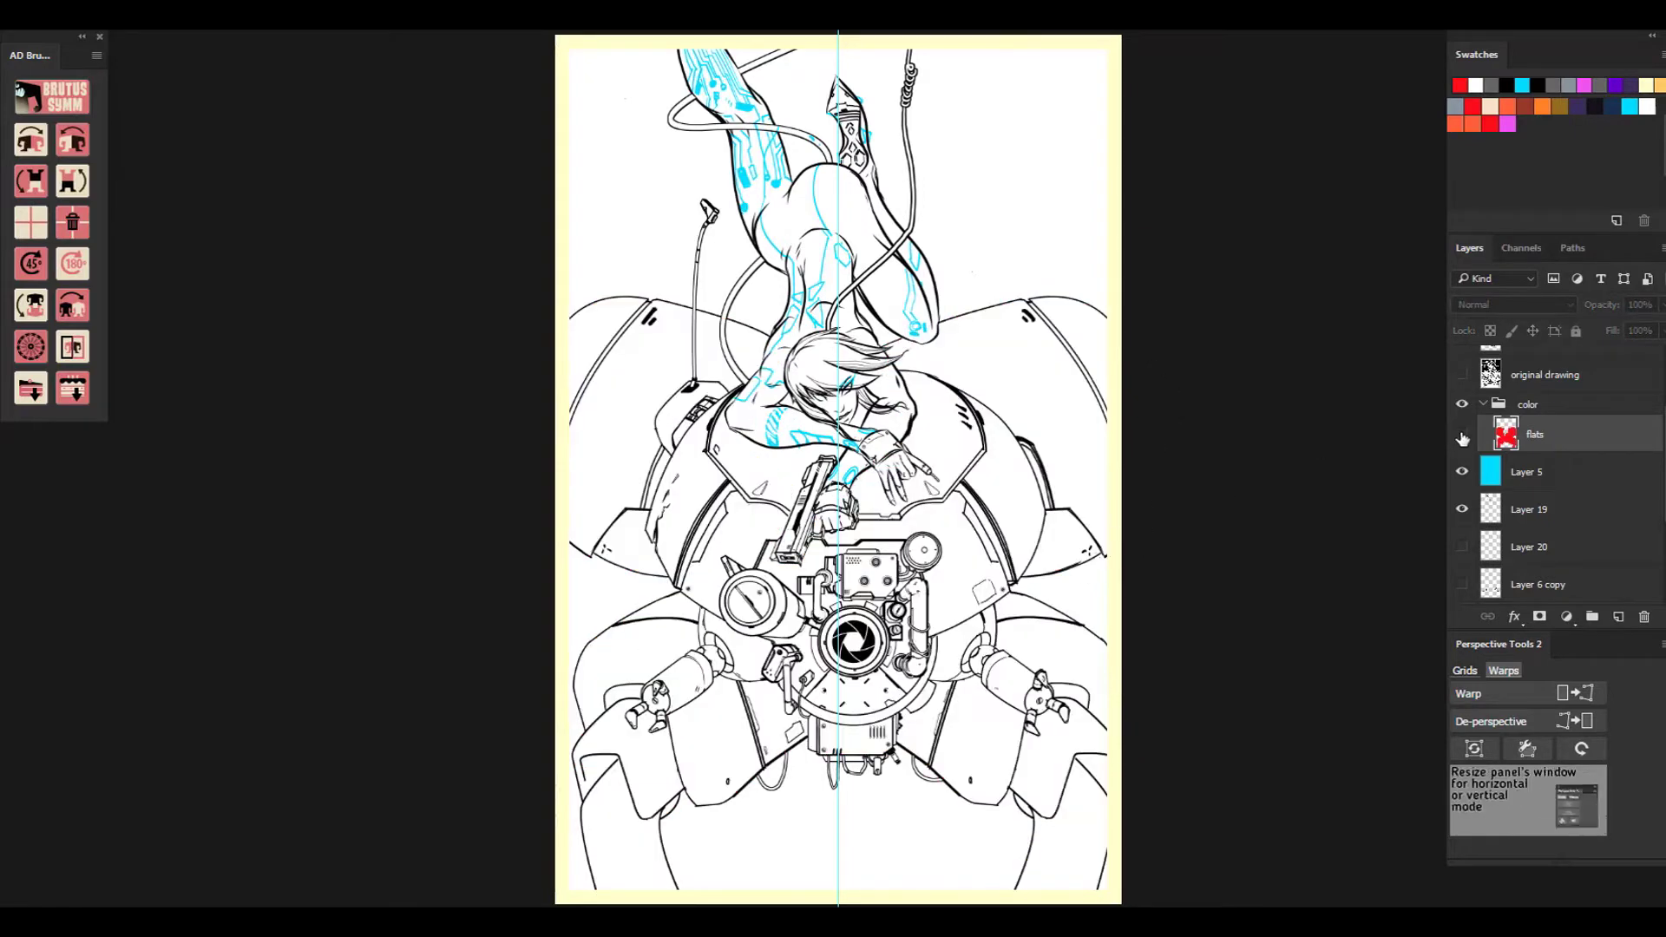
scroll(1598, 483, "up", 3)
left_click(1600, 441)
left_click(1618, 617)
key("d")
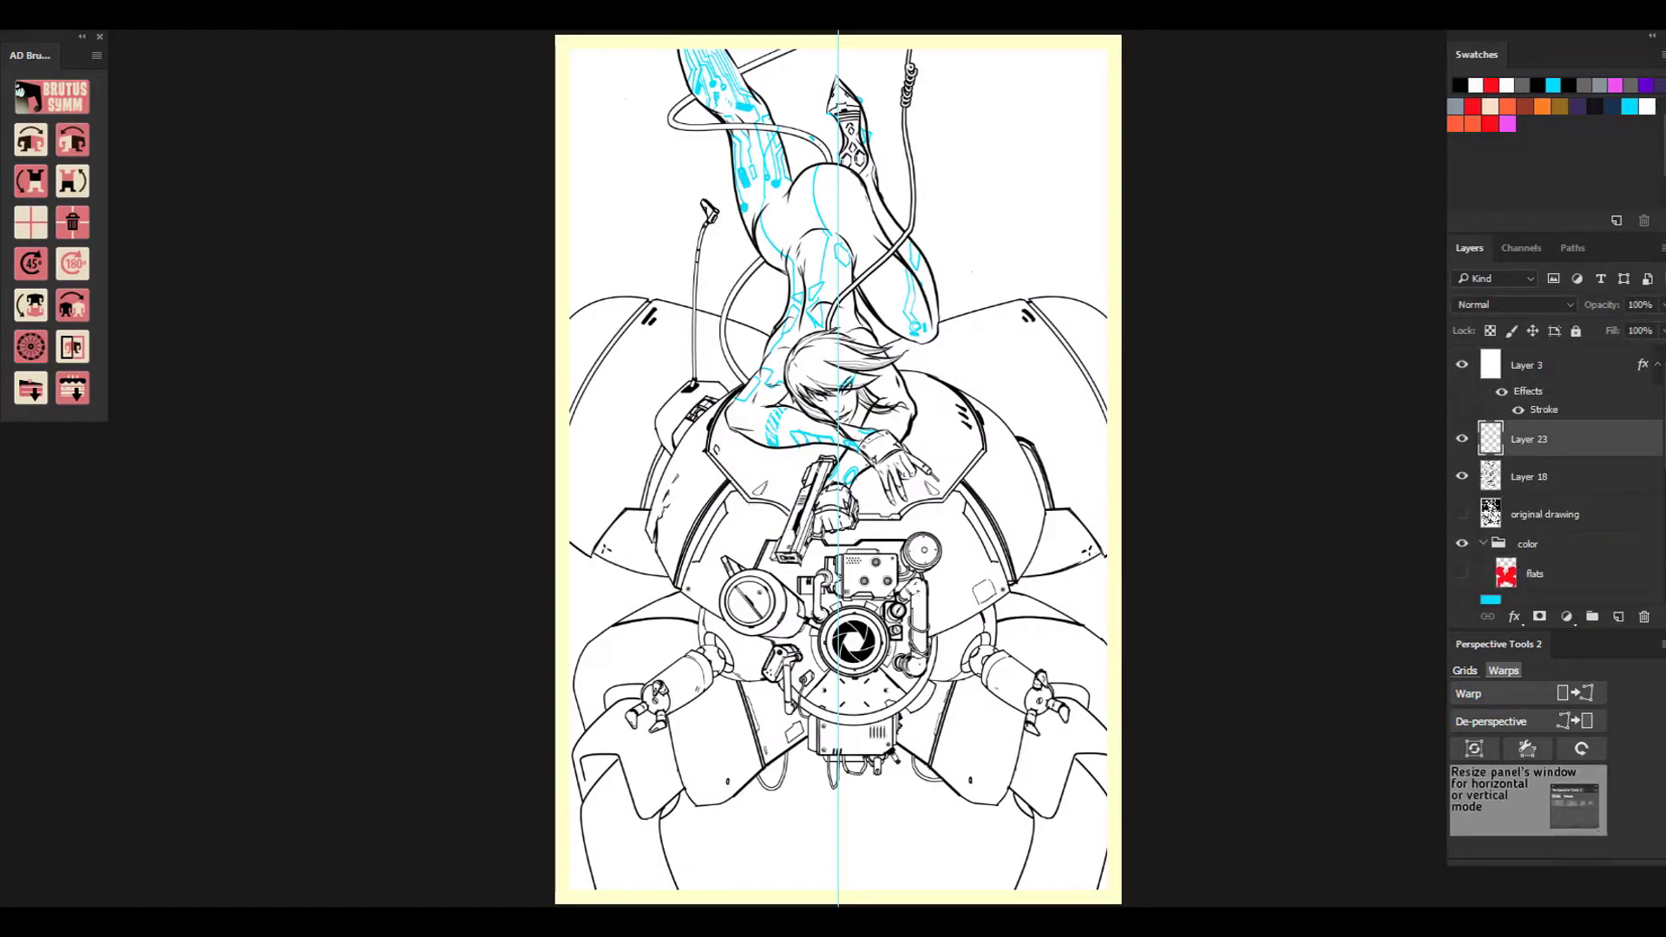
left_click(61, 17)
left_click(77, 184)
Thicken the left outline of the woman's pointed foot and the contour of her hip and waist with black ink.
mouse_move(656, 212)
left_mouse_down()
mouse_move(592, 298)
mouse_move(1009, 893)
left_mouse_up()
key("ctrl+plus")
key("ctrl+plus")
key("ctrl+plus")
left_click_drag(1006, 275, 699, 474)
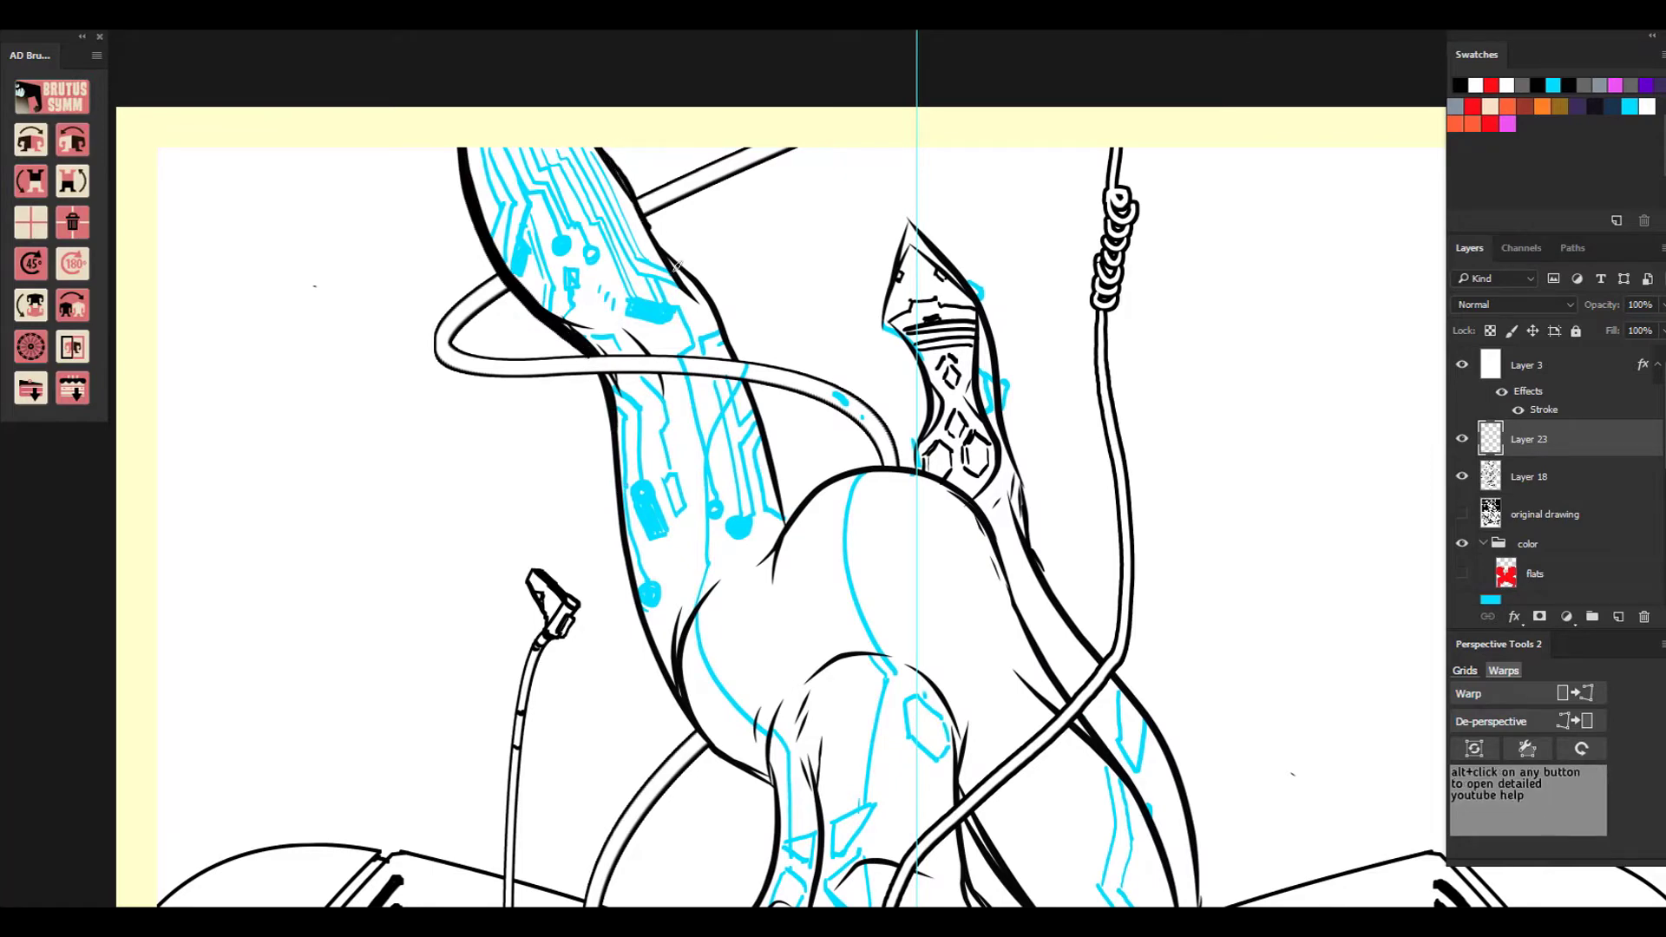
mouse_move(907, 222)
left_mouse_down()
mouse_move(881, 332)
mouse_move(918, 372)
mouse_move(911, 453)
left_mouse_up()
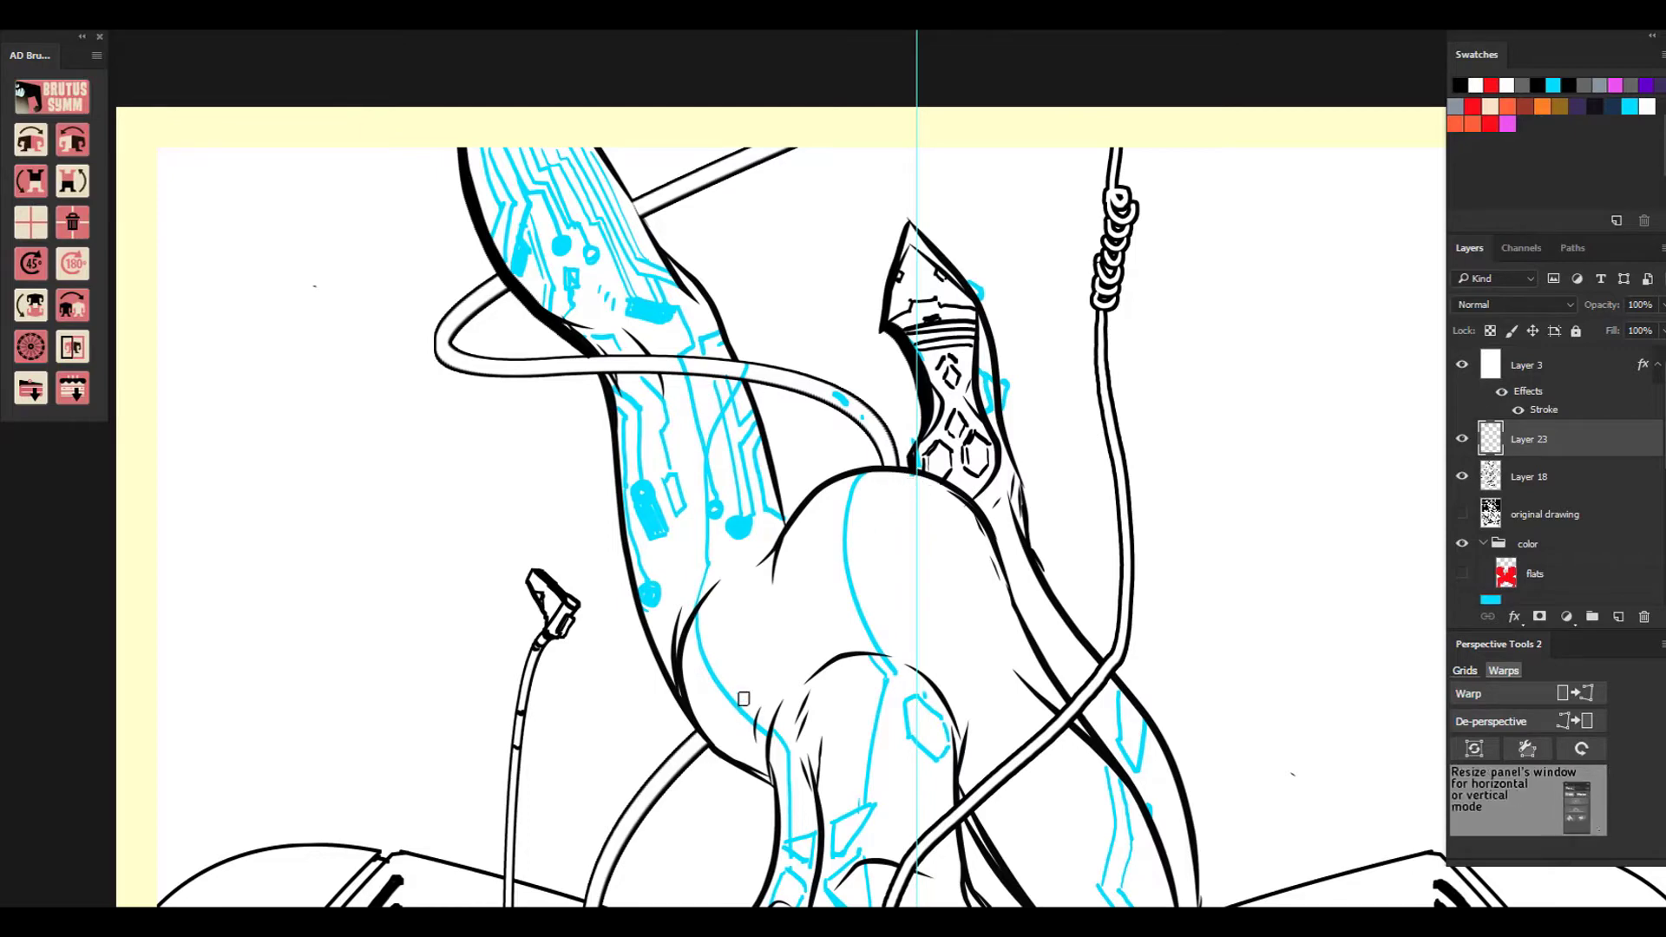
mouse_move(751, 695)
left_mouse_down()
mouse_move(779, 441)
mouse_move(736, 515)
mouse_move(788, 541)
mouse_move(802, 586)
mouse_move(759, 722)
left_mouse_up()
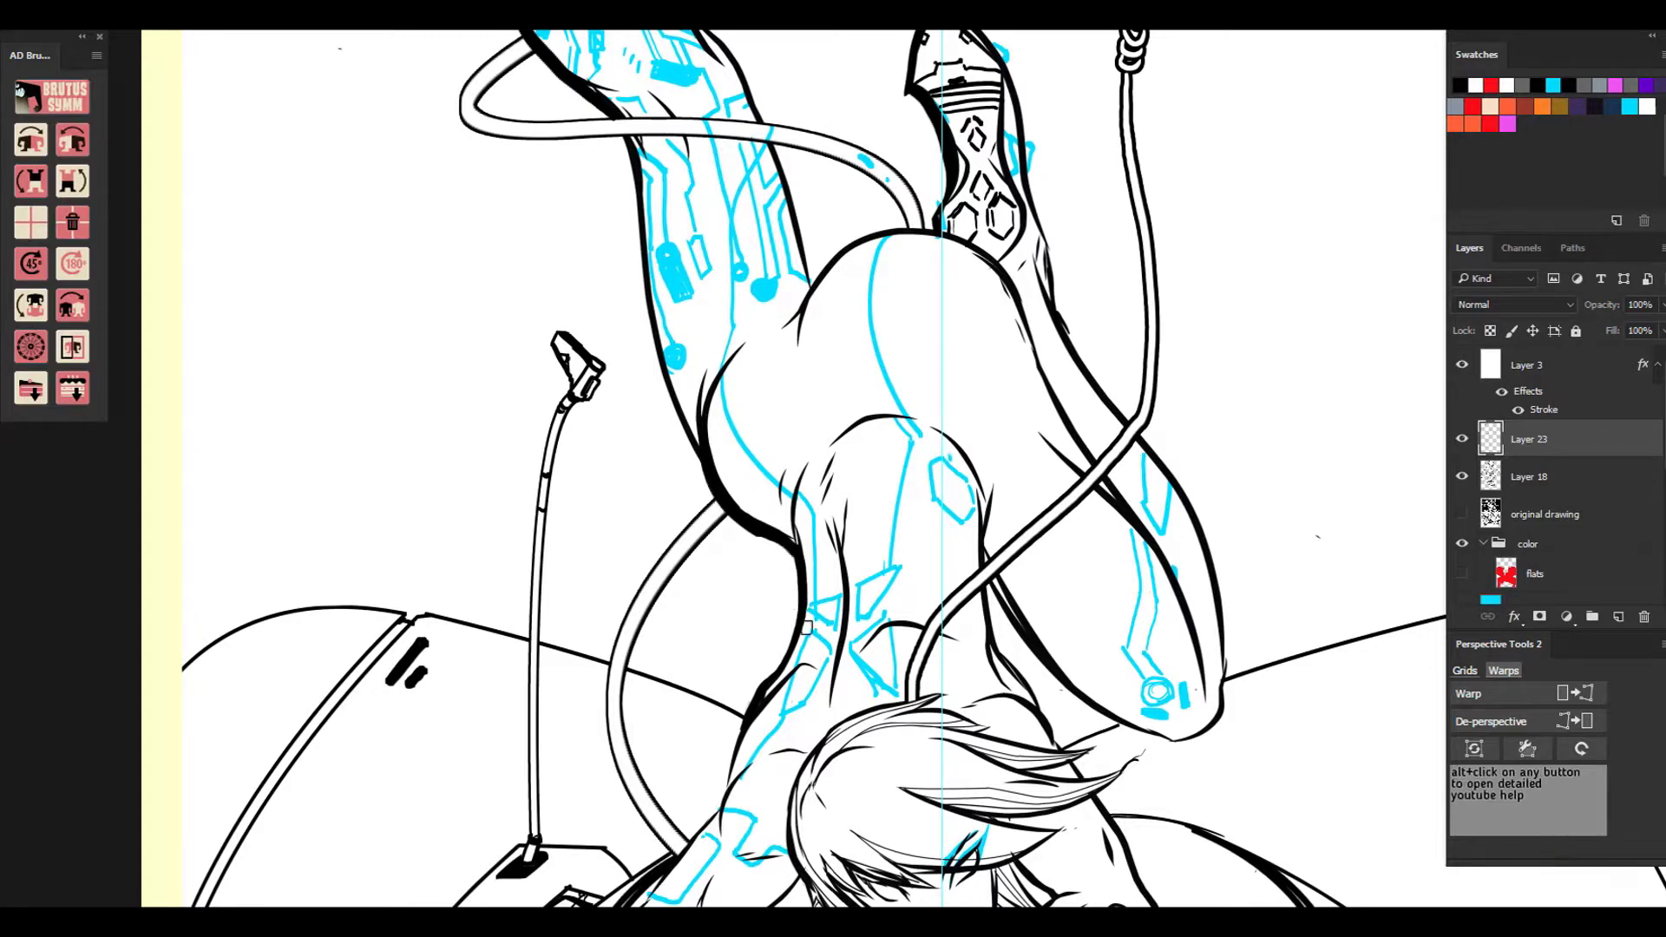
Thicken the ink outline at the folded arm's elbow and wrist and the hair edge beside the face.
left_click_drag(903, 721, 971, 372)
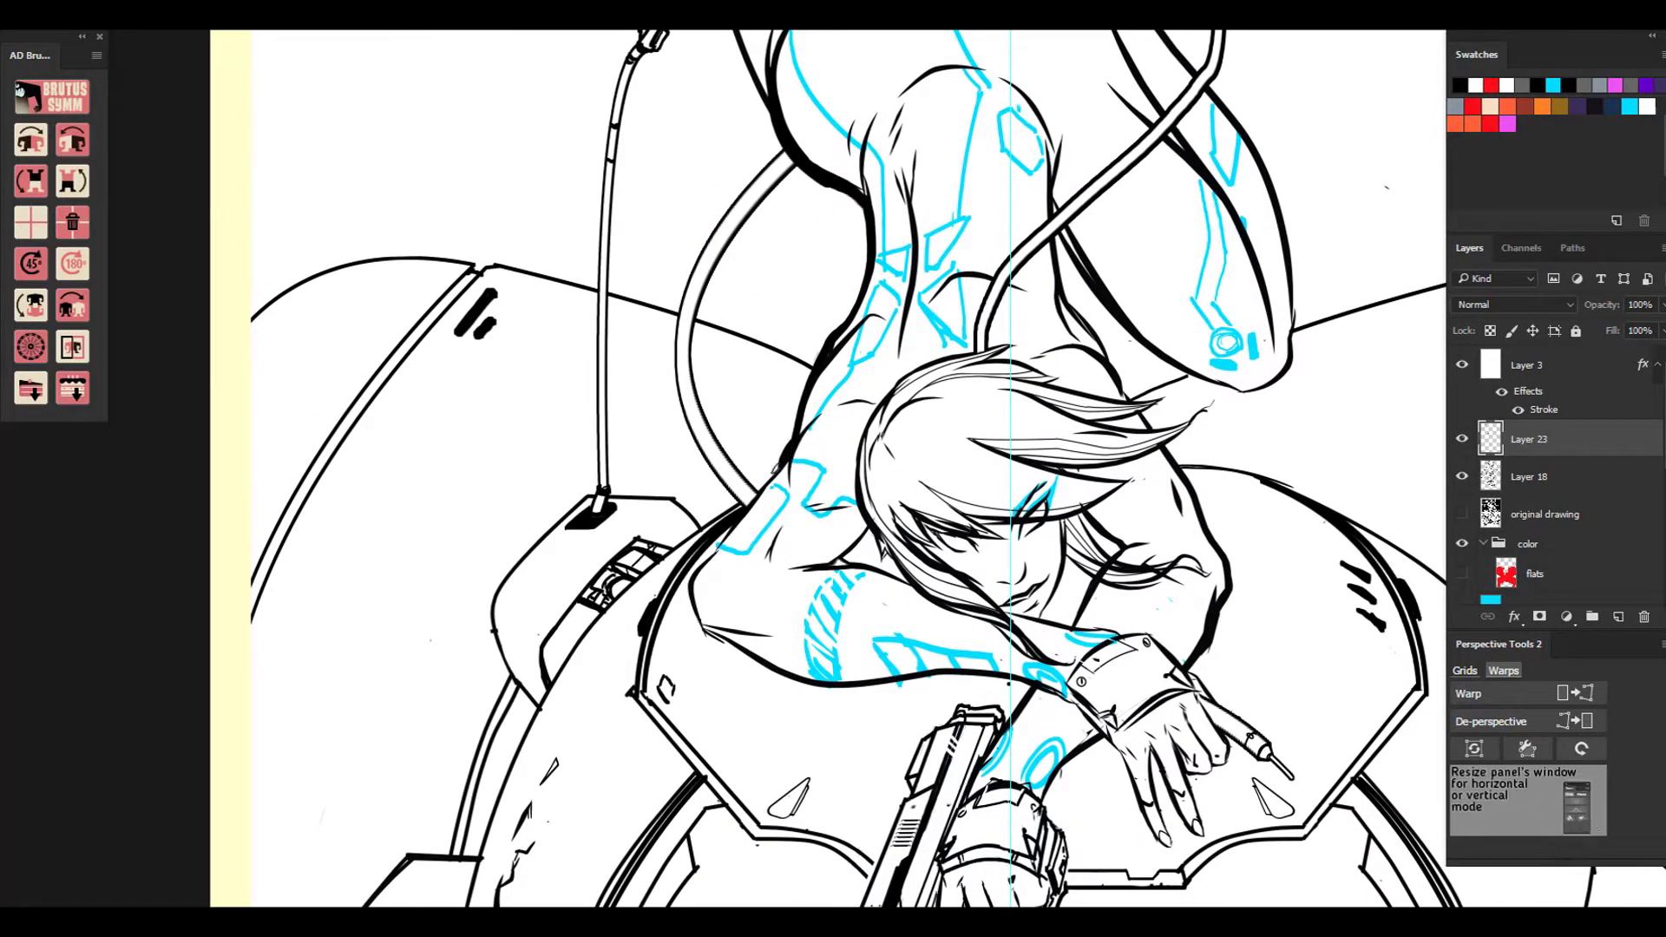
mouse_move(716, 548)
left_mouse_down()
mouse_move(692, 580)
mouse_move(720, 639)
left_mouse_up()
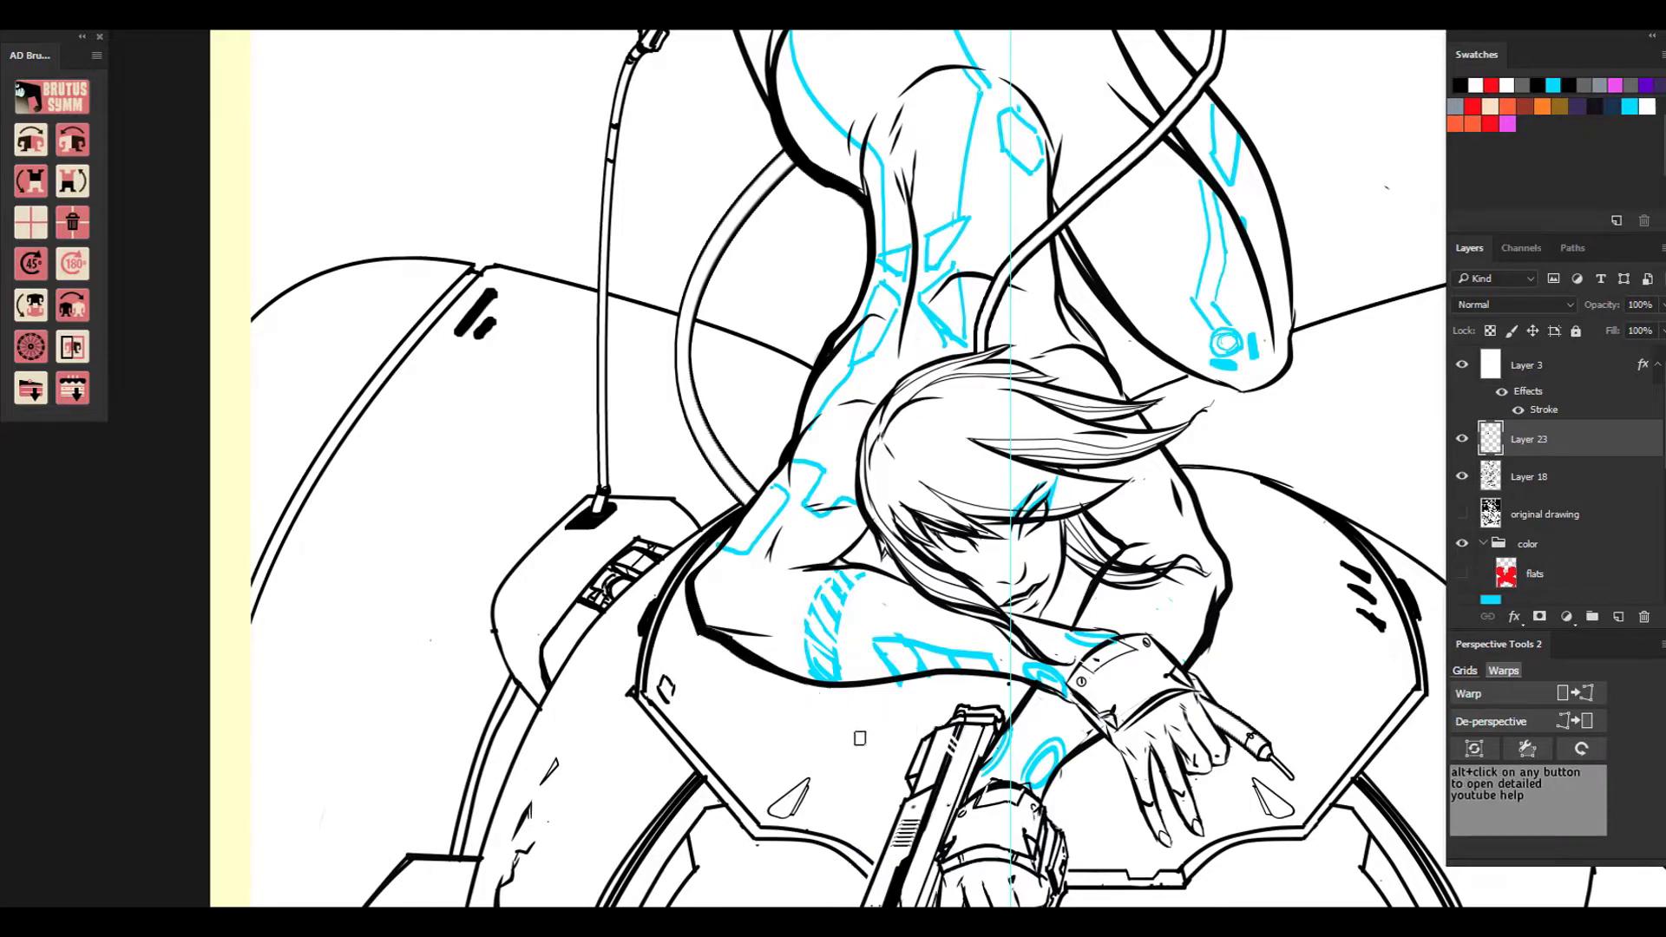
left_click_drag(855, 473, 885, 553)
left_click_drag(1038, 689, 1123, 755)
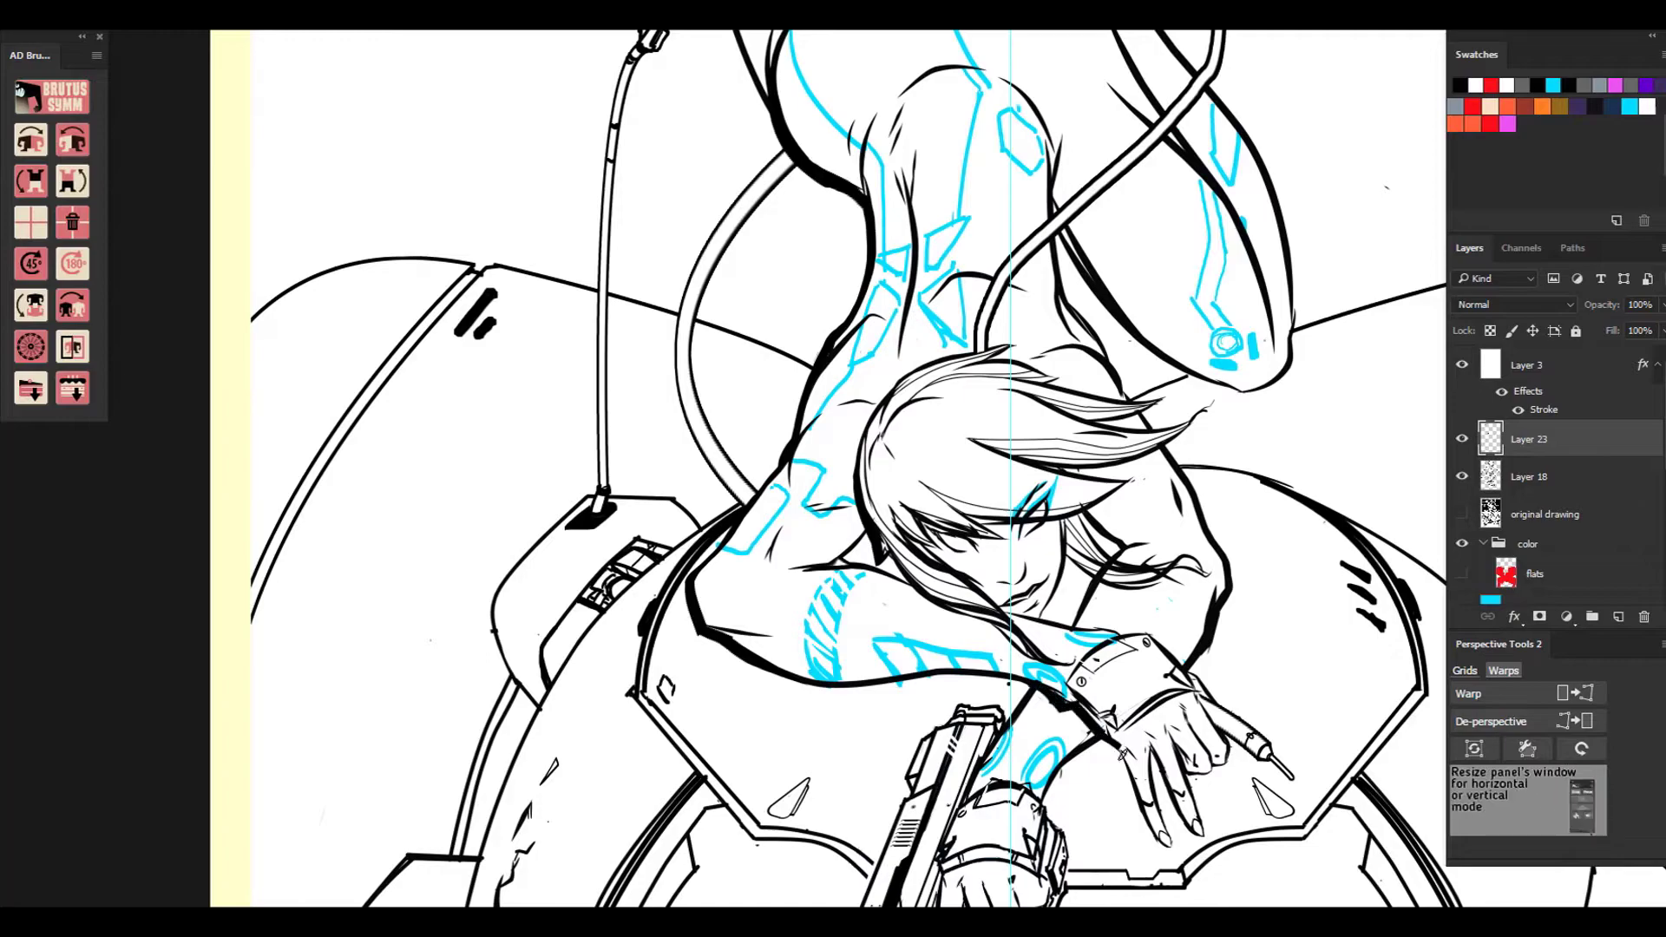
key("ctrl+minus")
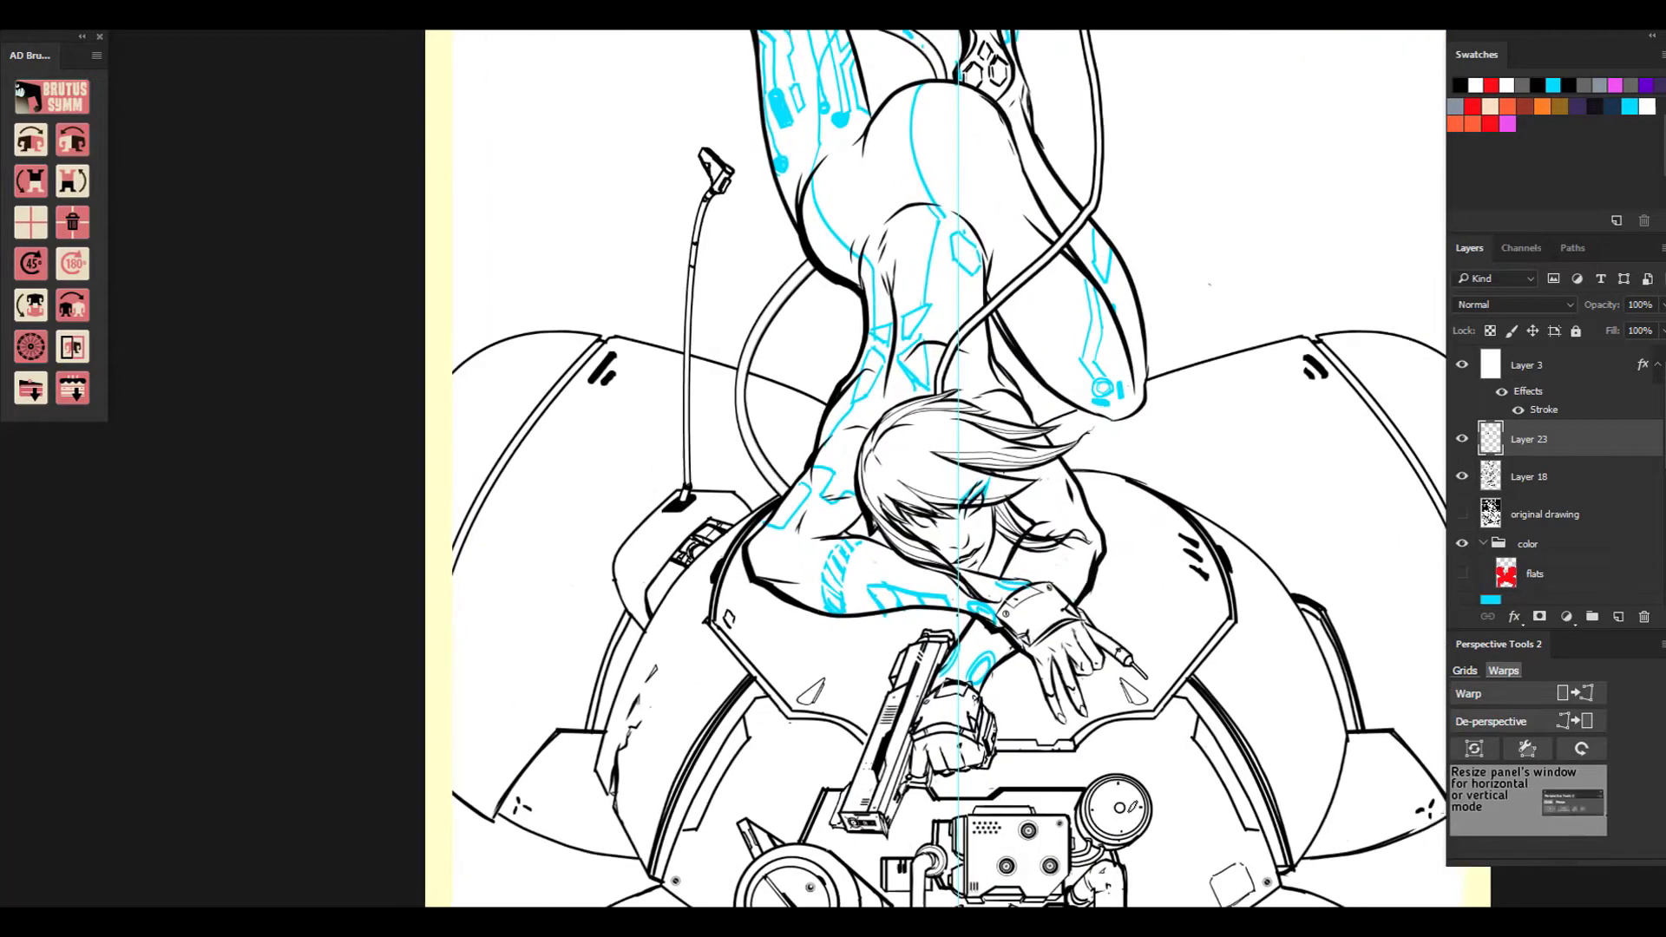
Thicken the lines where the hair meets the right shoulder and along the cuff edge of the outstretched hand's glove.
left_click_drag(948, 681, 995, 559)
key("ctrl+plus")
key("ctrl+plus")
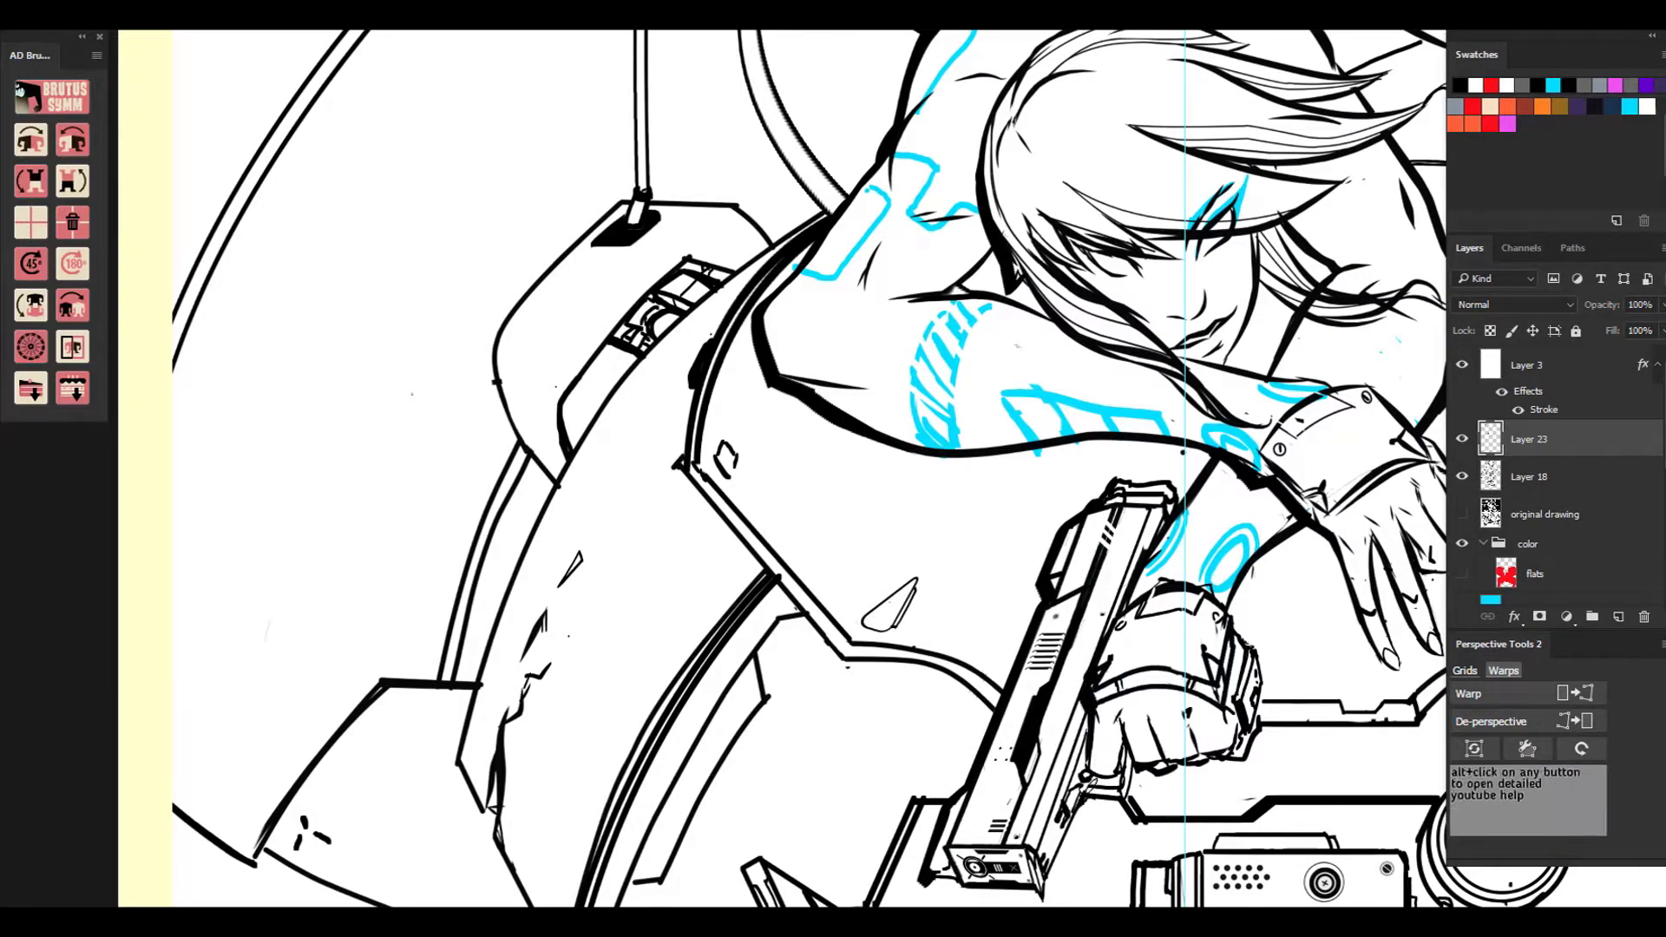
left_click_drag(1287, 214, 1336, 274)
left_click_drag(1330, 387, 1367, 393)
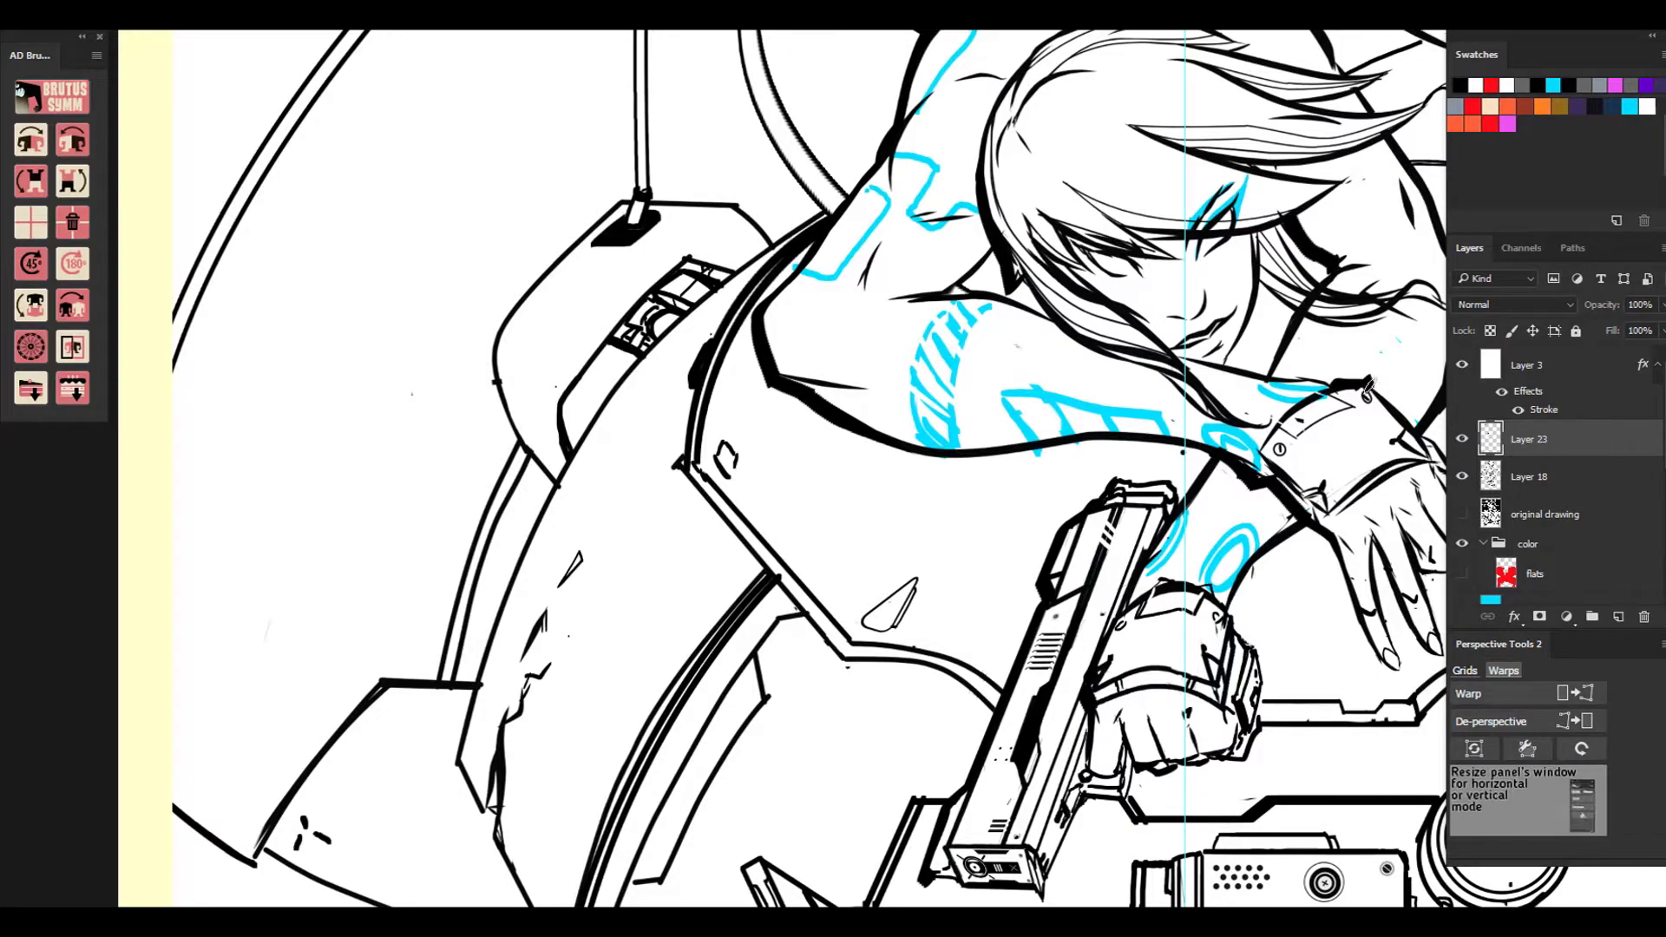
Thicken the outline of the woman's bent leg above the right side of her head.
key("ctrl+0")
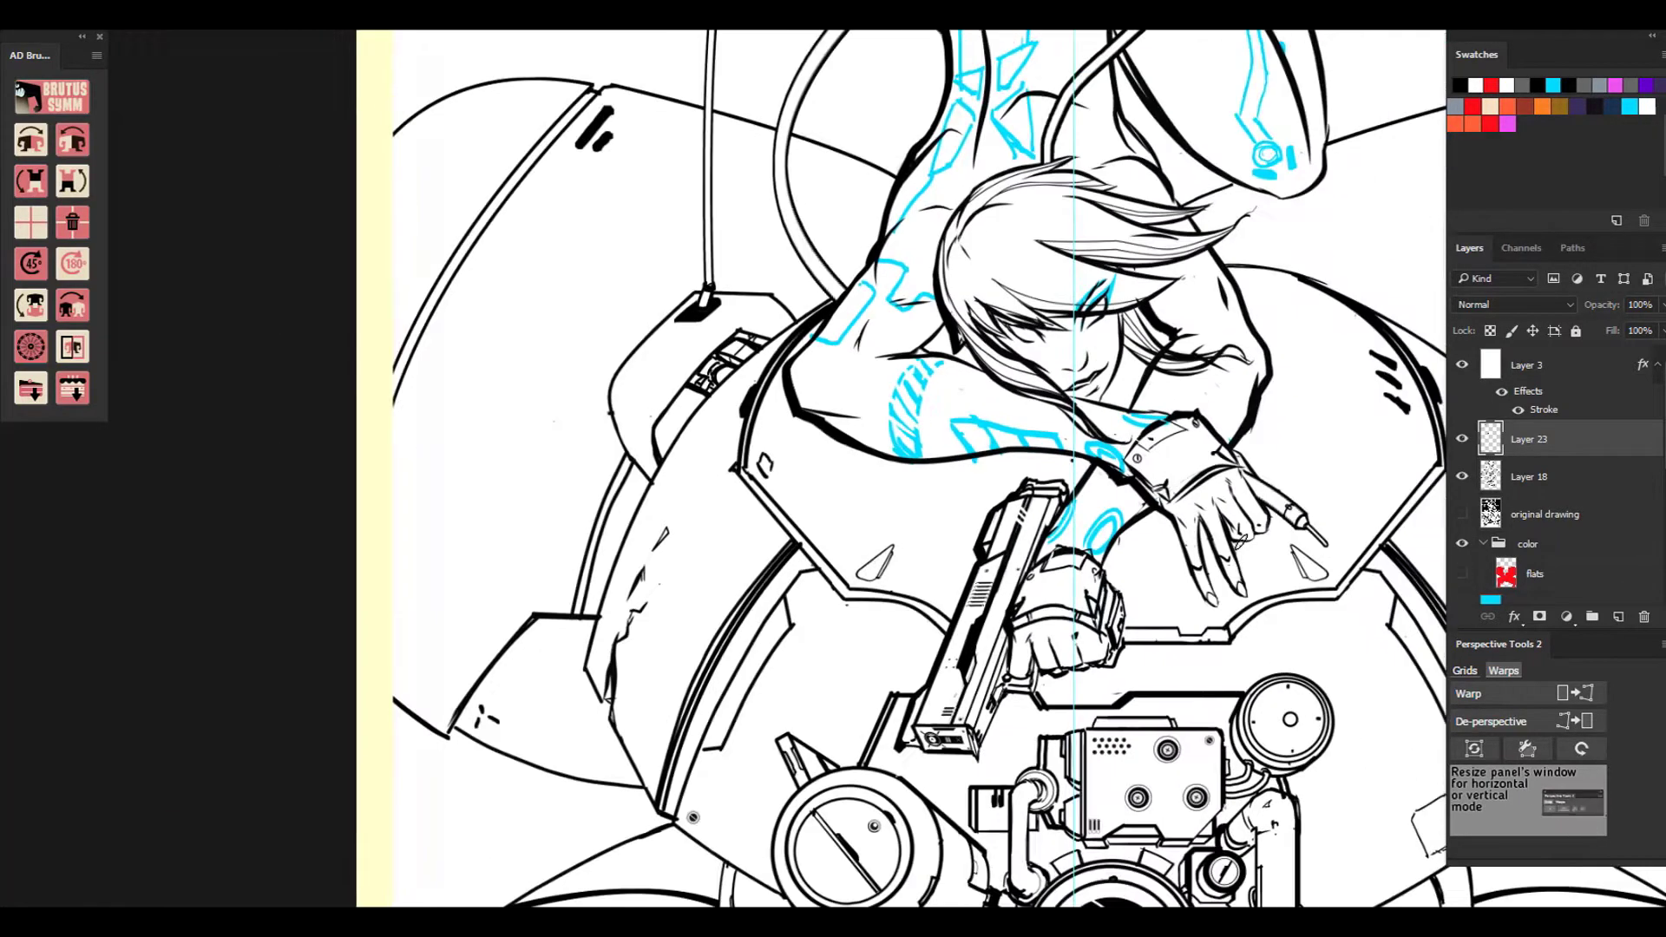
key("ctrl+minus")
key("ctrl+plus")
key("ctrl+plus")
key("ctrl+plus")
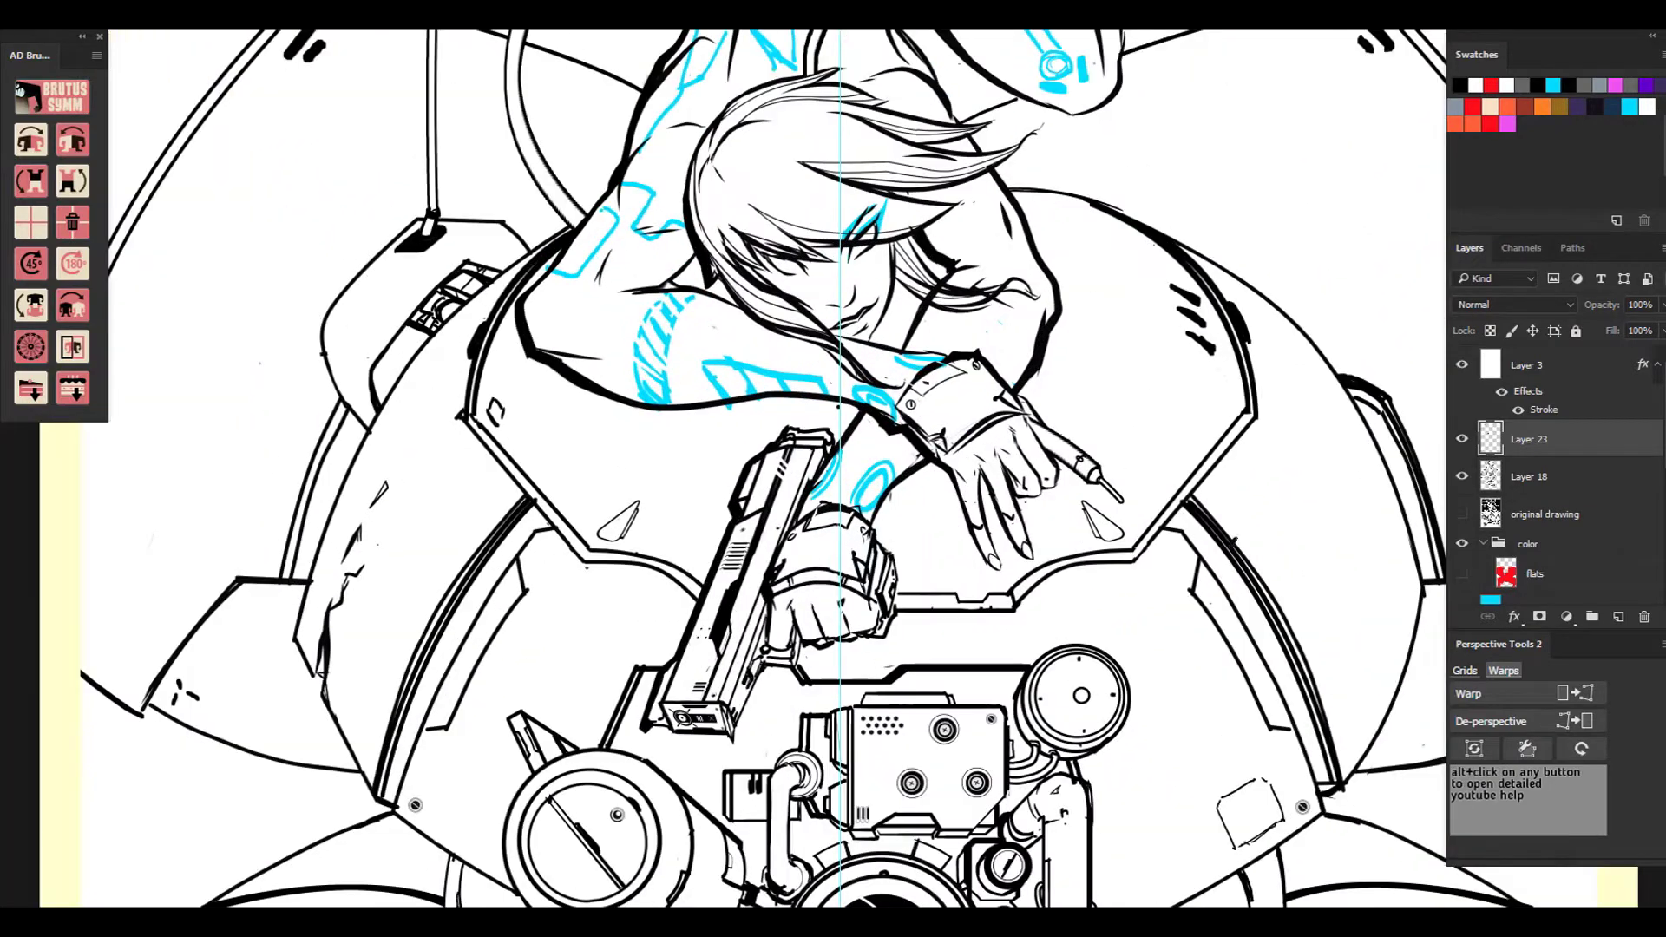
left_click_drag(950, 310, 940, 523)
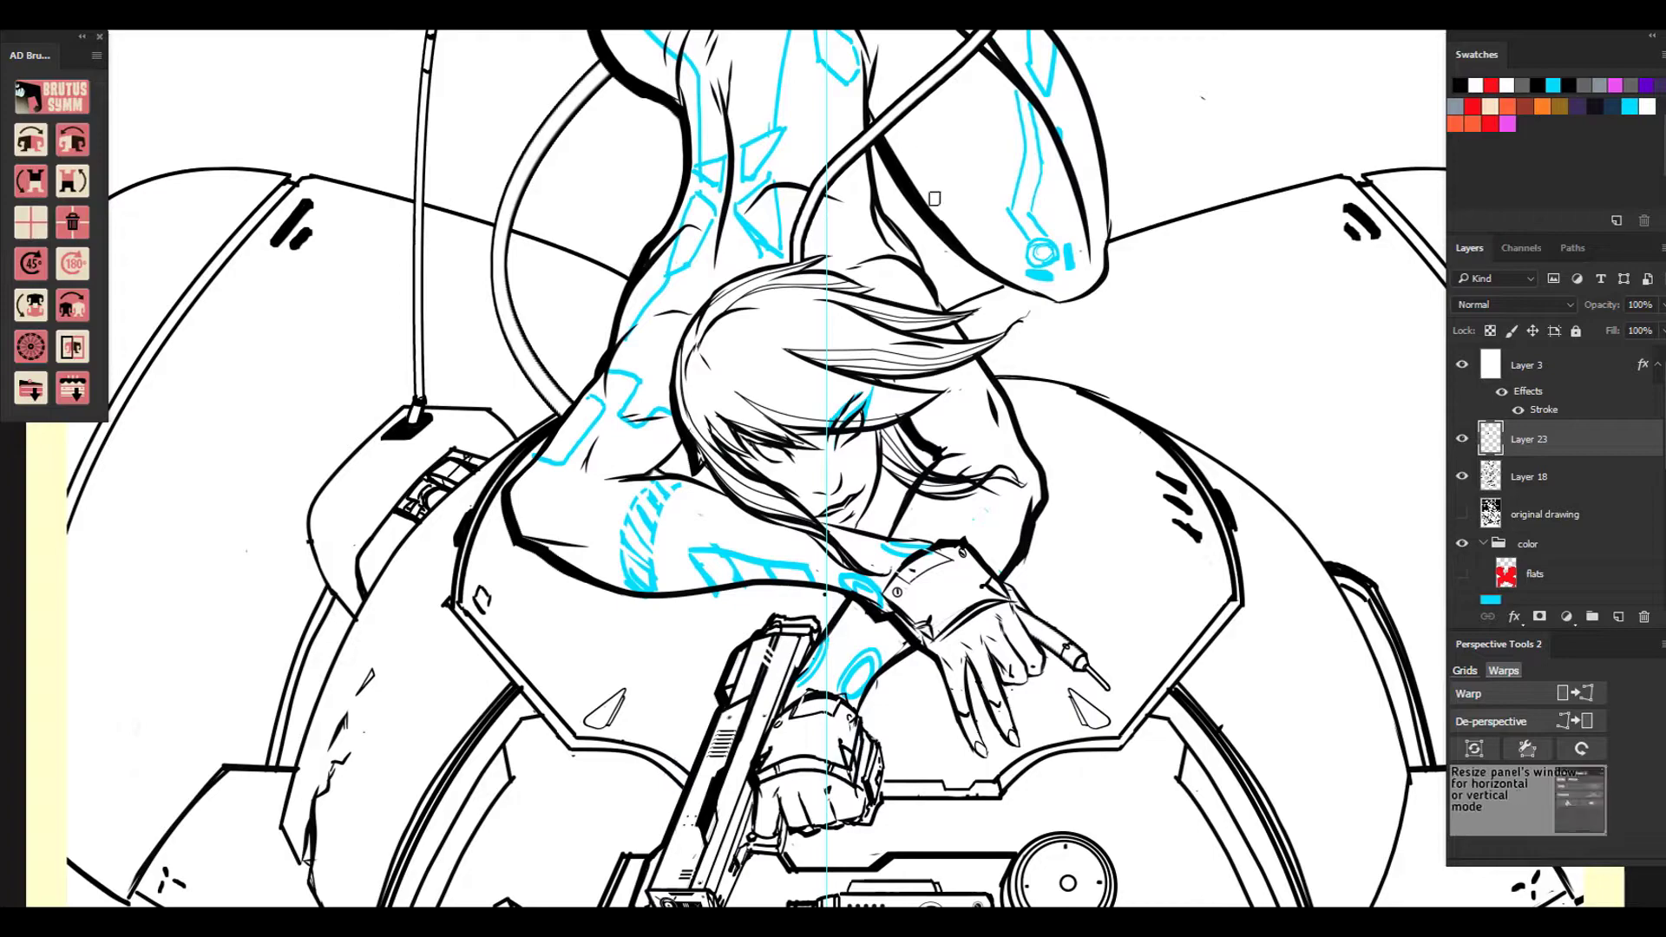
key("ctrl+minus")
key("ctrl+plus")
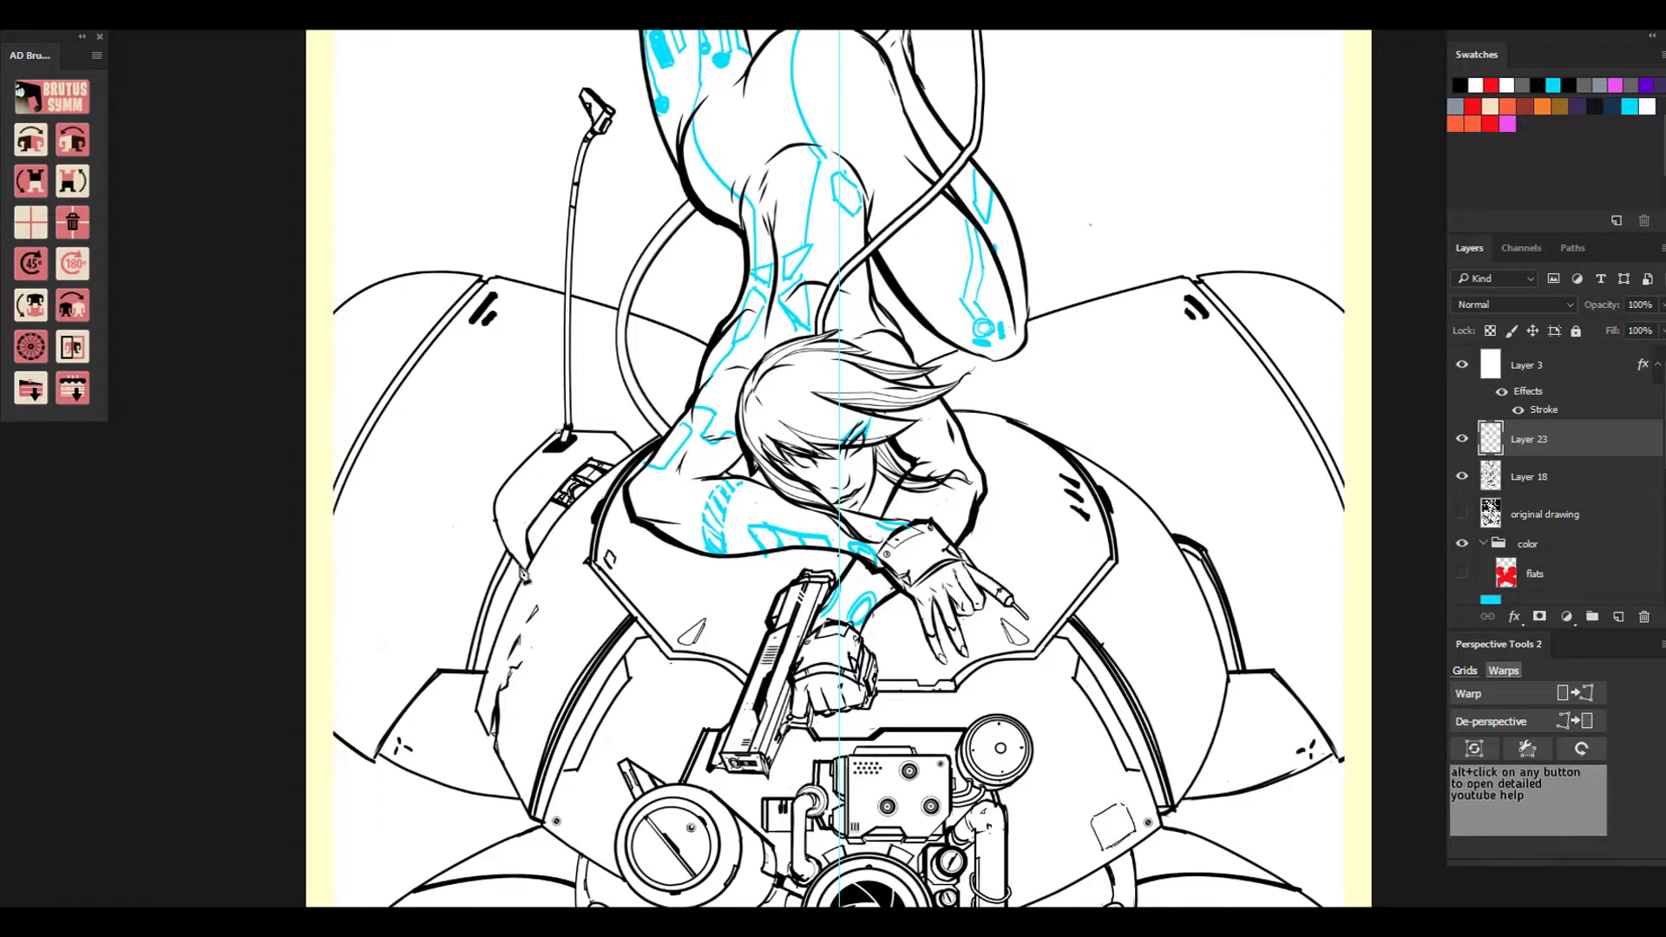
Try to fill a curved pen-path selection along the lower-left edge of the antenna pod with black.
left_click_drag(510, 553, 565, 613)
right_click(512, 491)
left_click(499, 479)
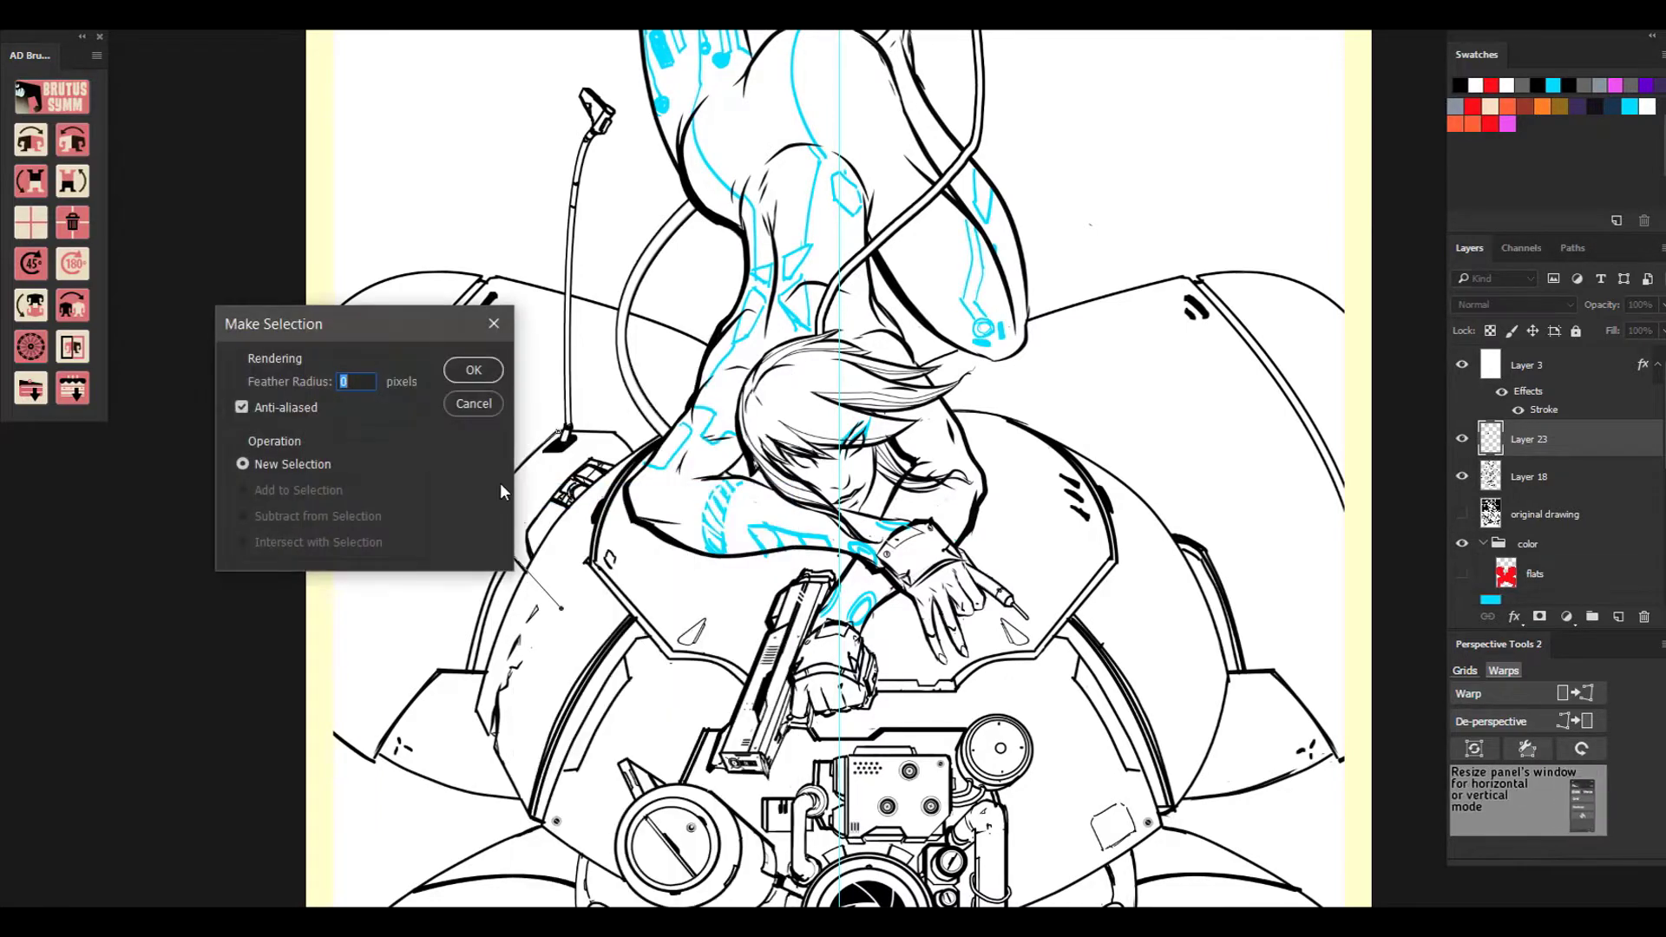
left_click(465, 371)
key("alt+BackSpace")
key("ctrl+d")
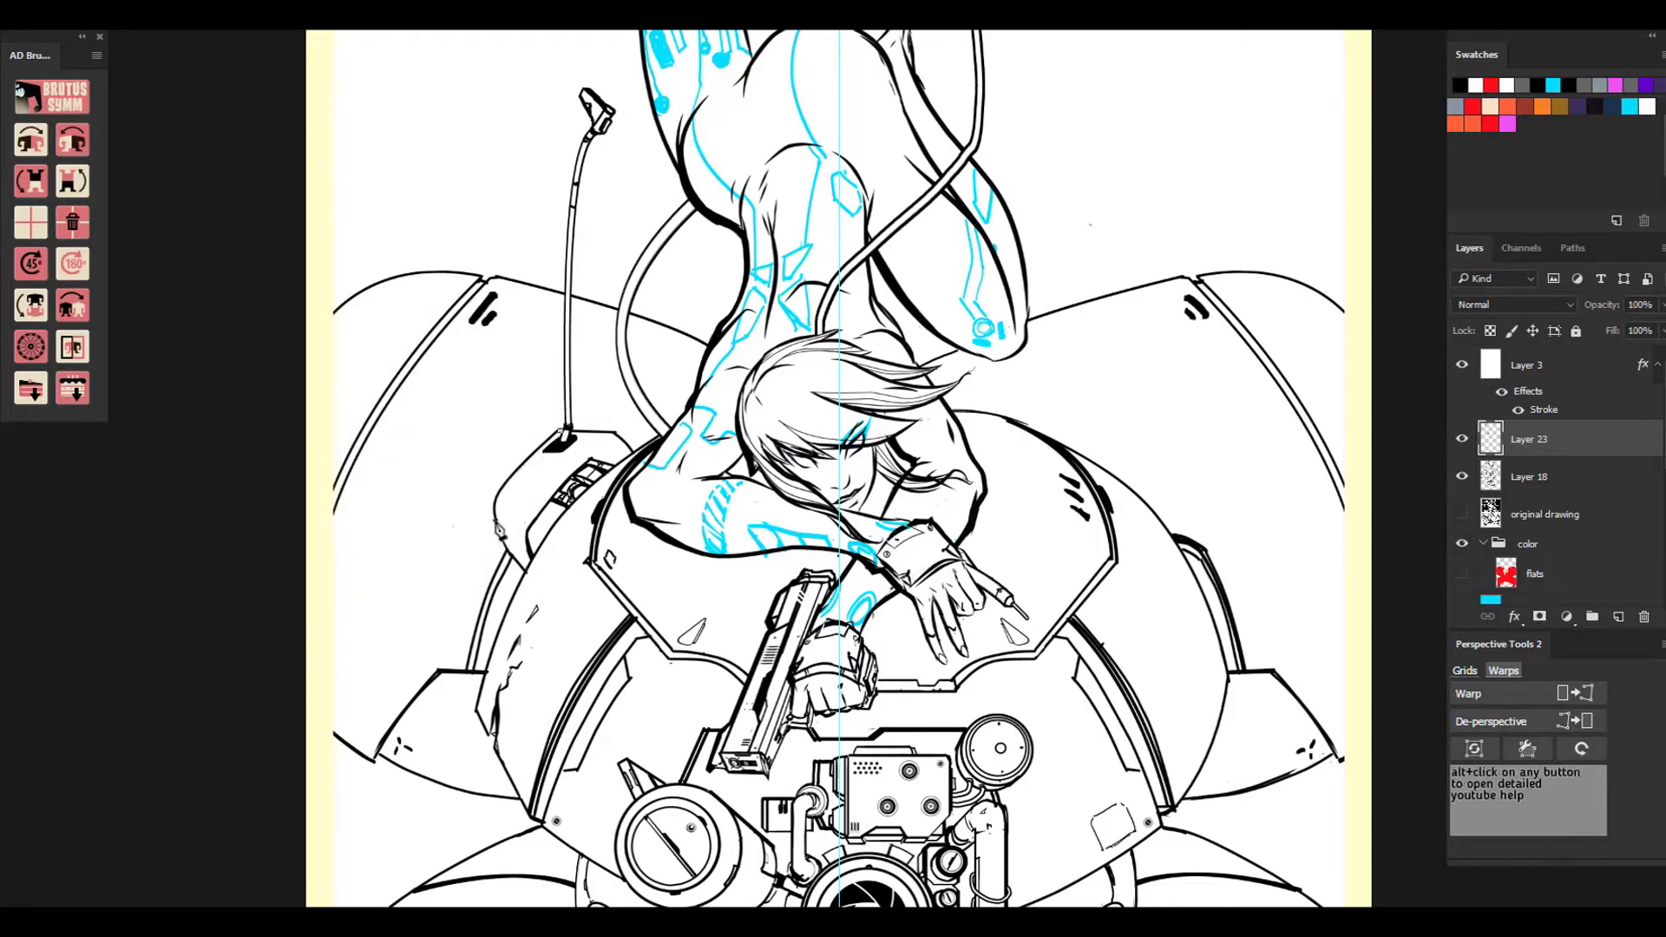
Thicken the antenna pod's outer-left outline by stroking a curved pen path and converting the path to a selection with 0-pixel feather.
left_click_drag(495, 520, 557, 618)
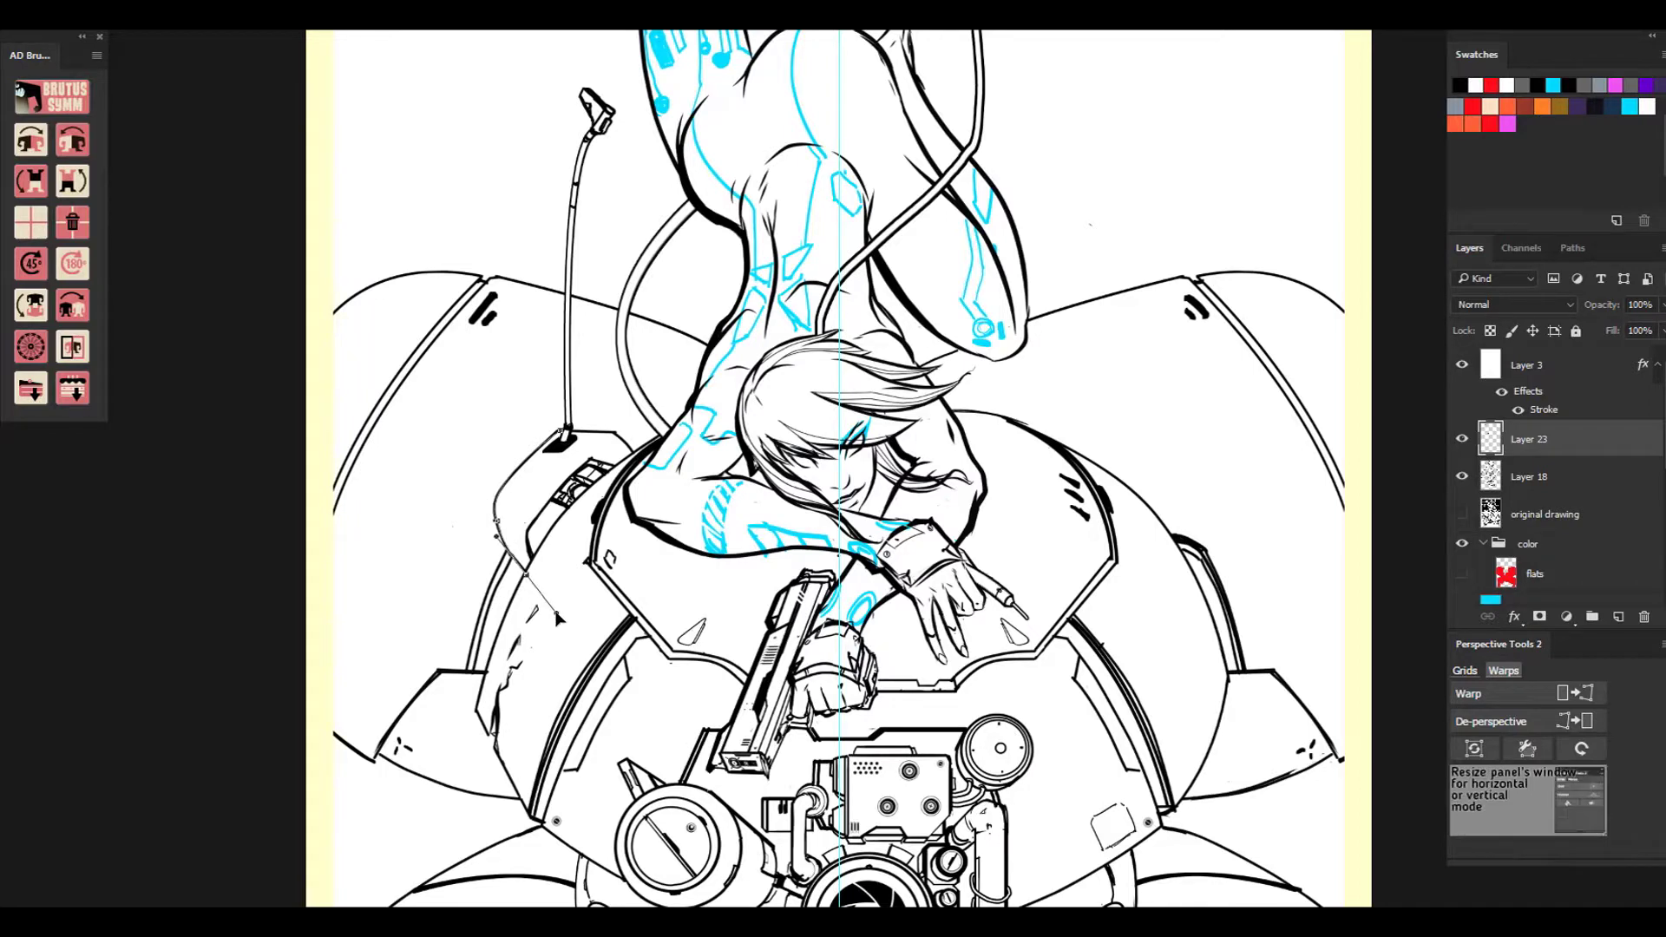
right_click(505, 487)
left_click(576, 121)
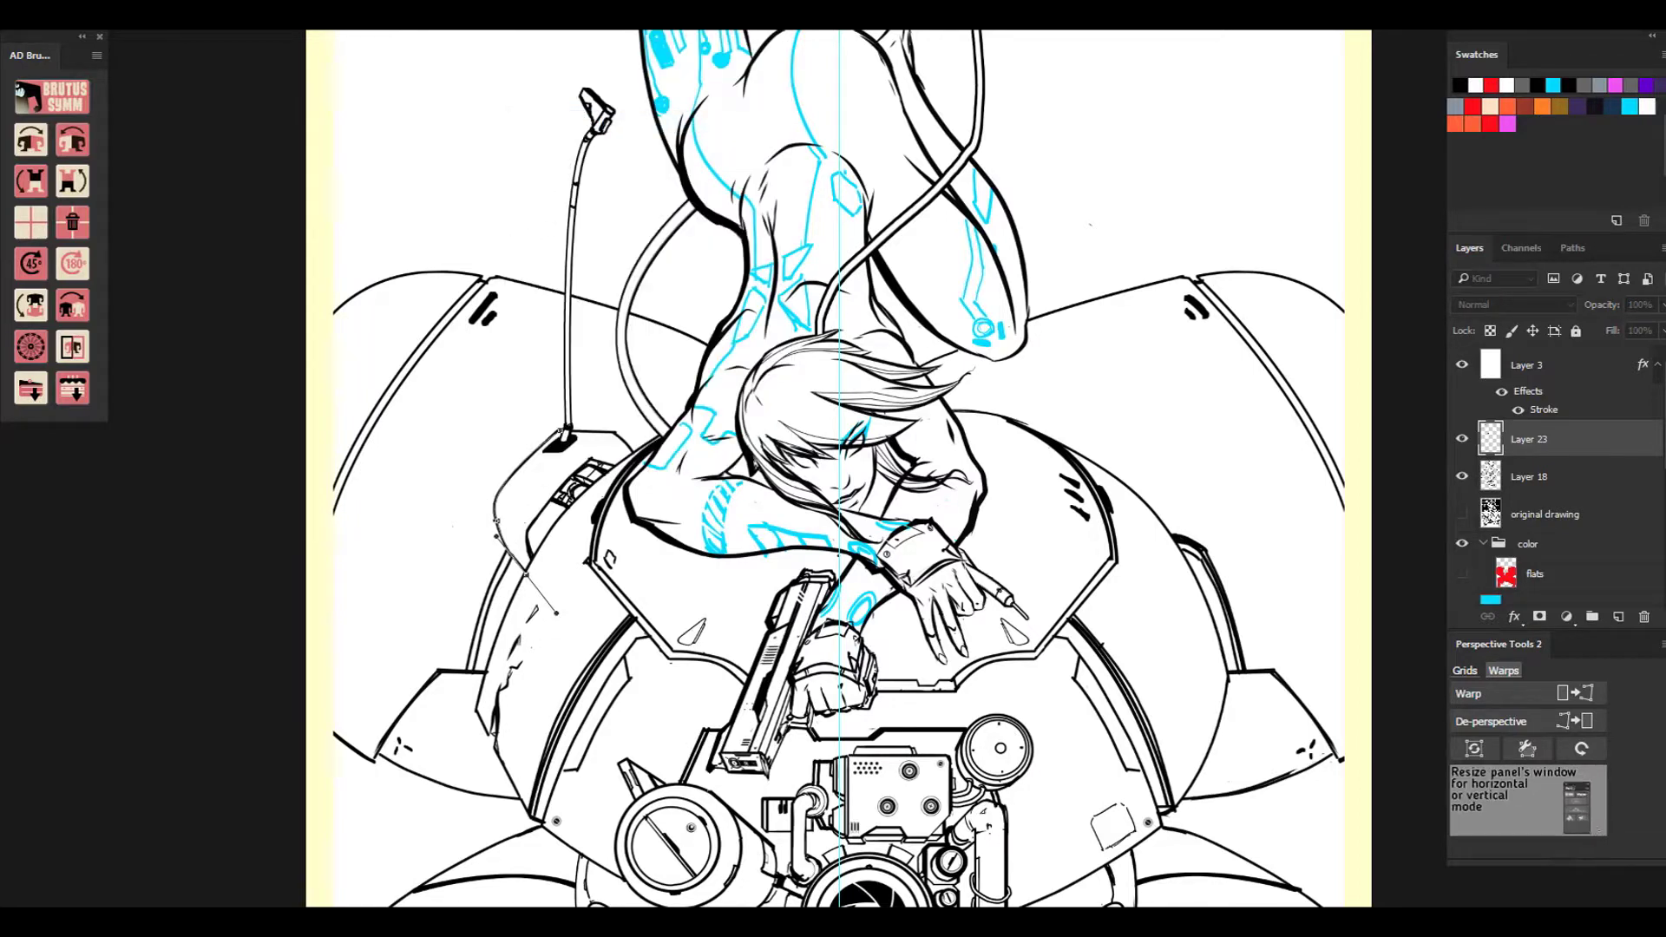
key("Return")
right_click(525, 490)
left_click(486, 480)
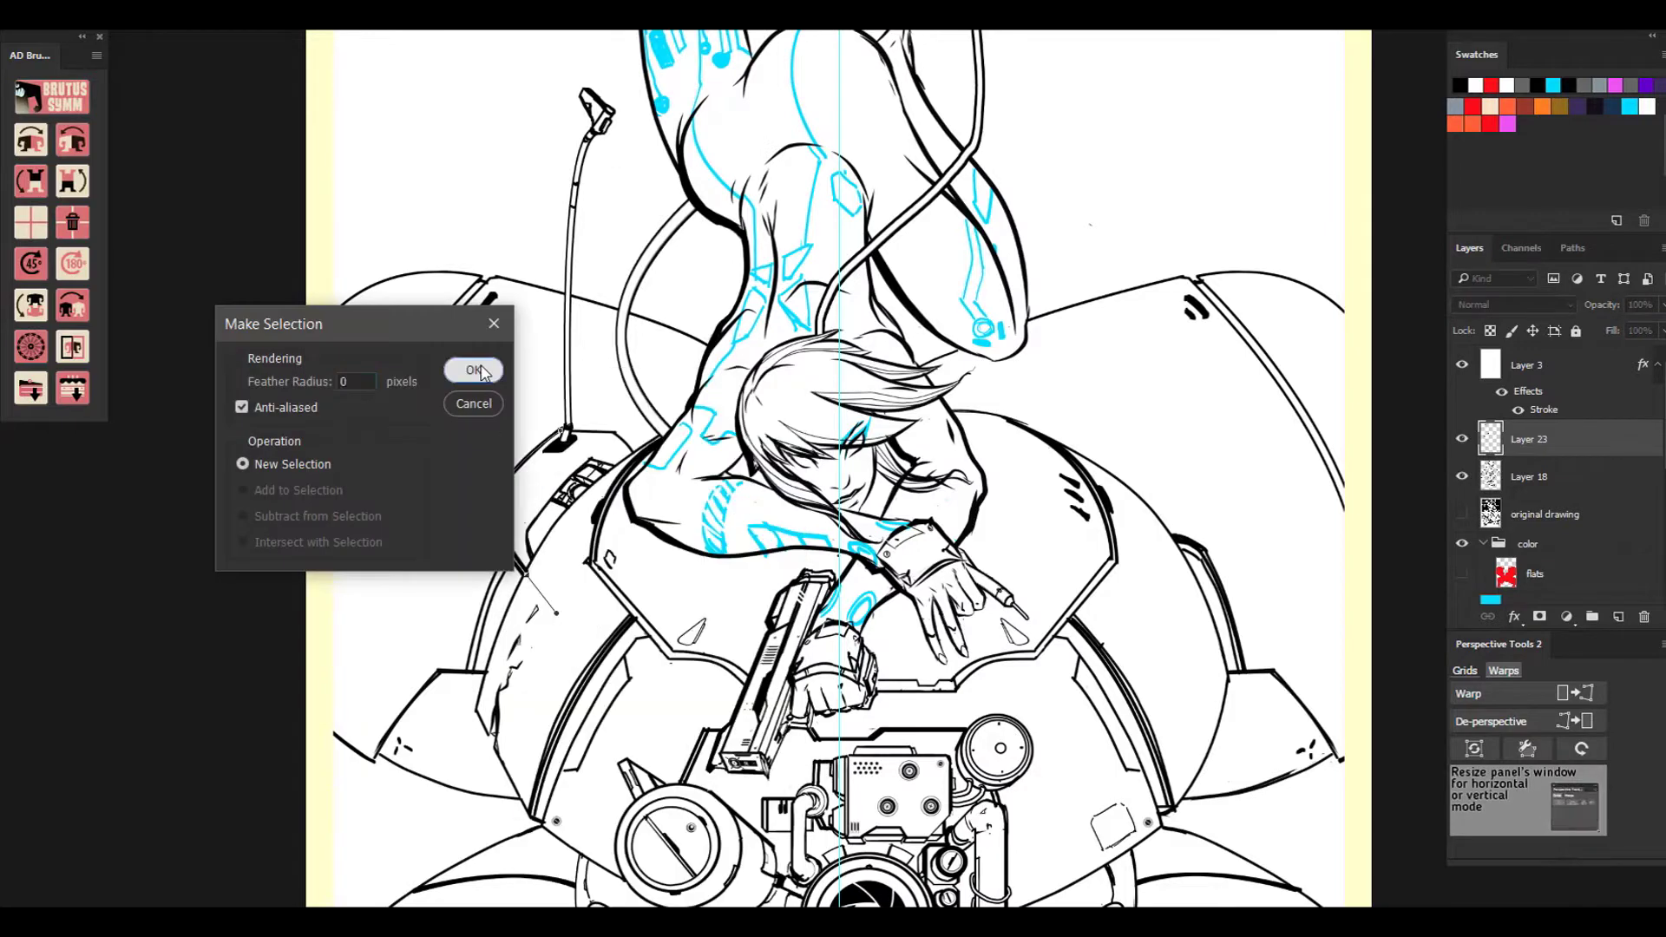
left_click(479, 371)
key("ctrl+d")
Thicken the robot body's outer-left armour edge directly below the antenna pod with a stroked pen path, and convert the path to a selection.
left_click(524, 573)
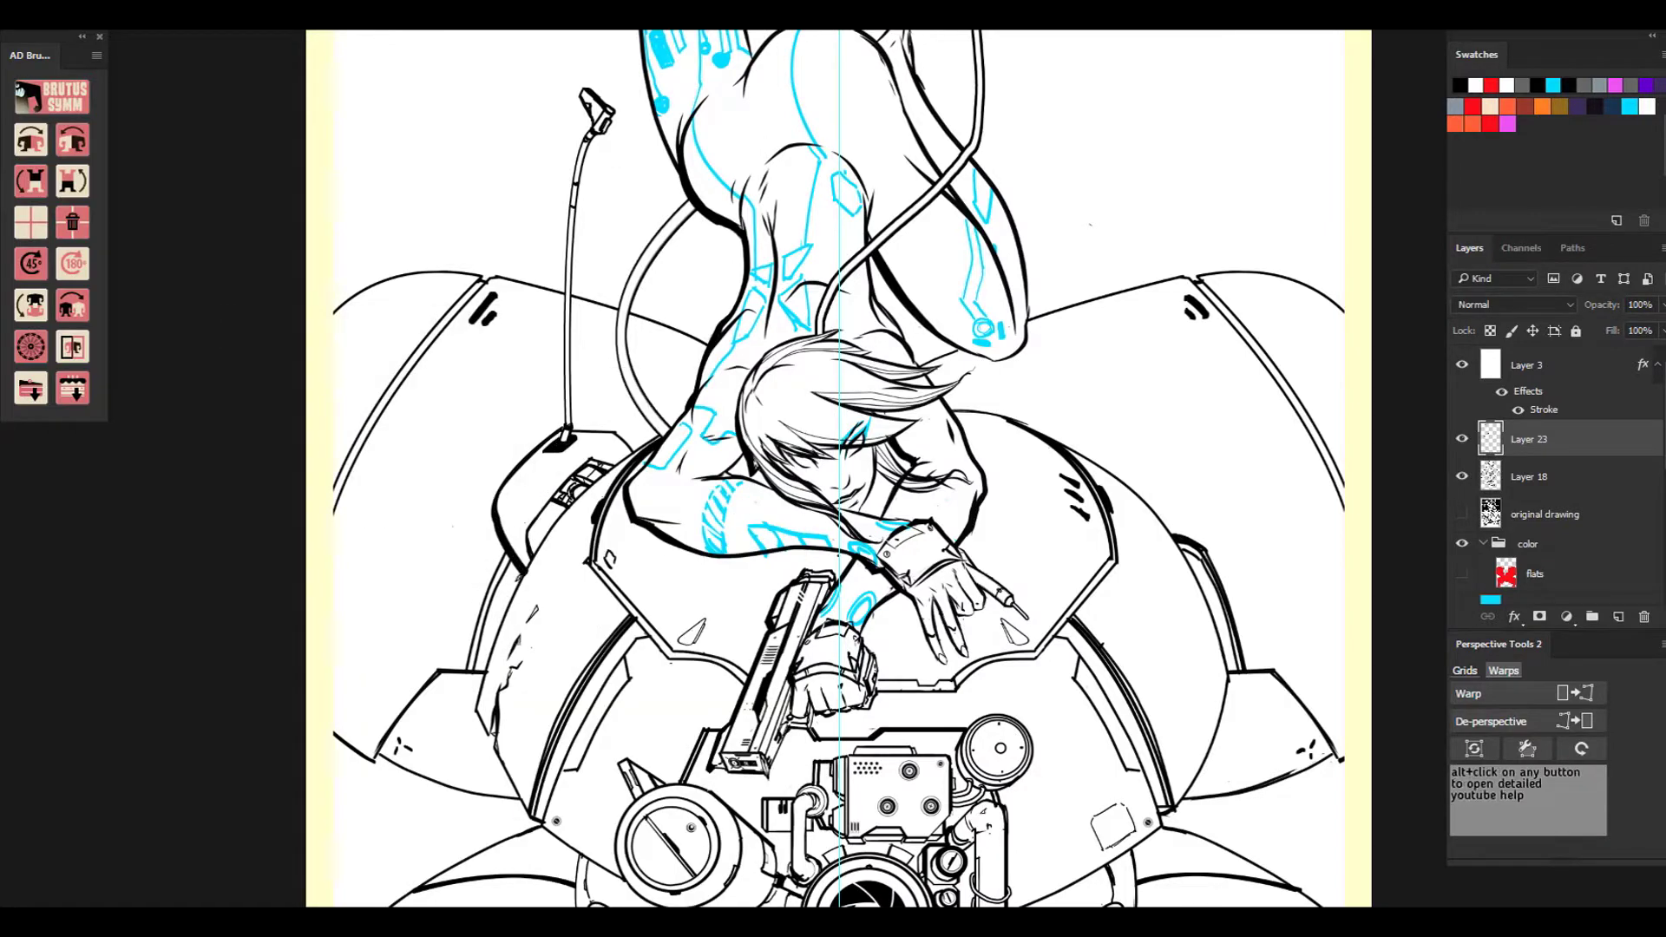
left_click(476, 707)
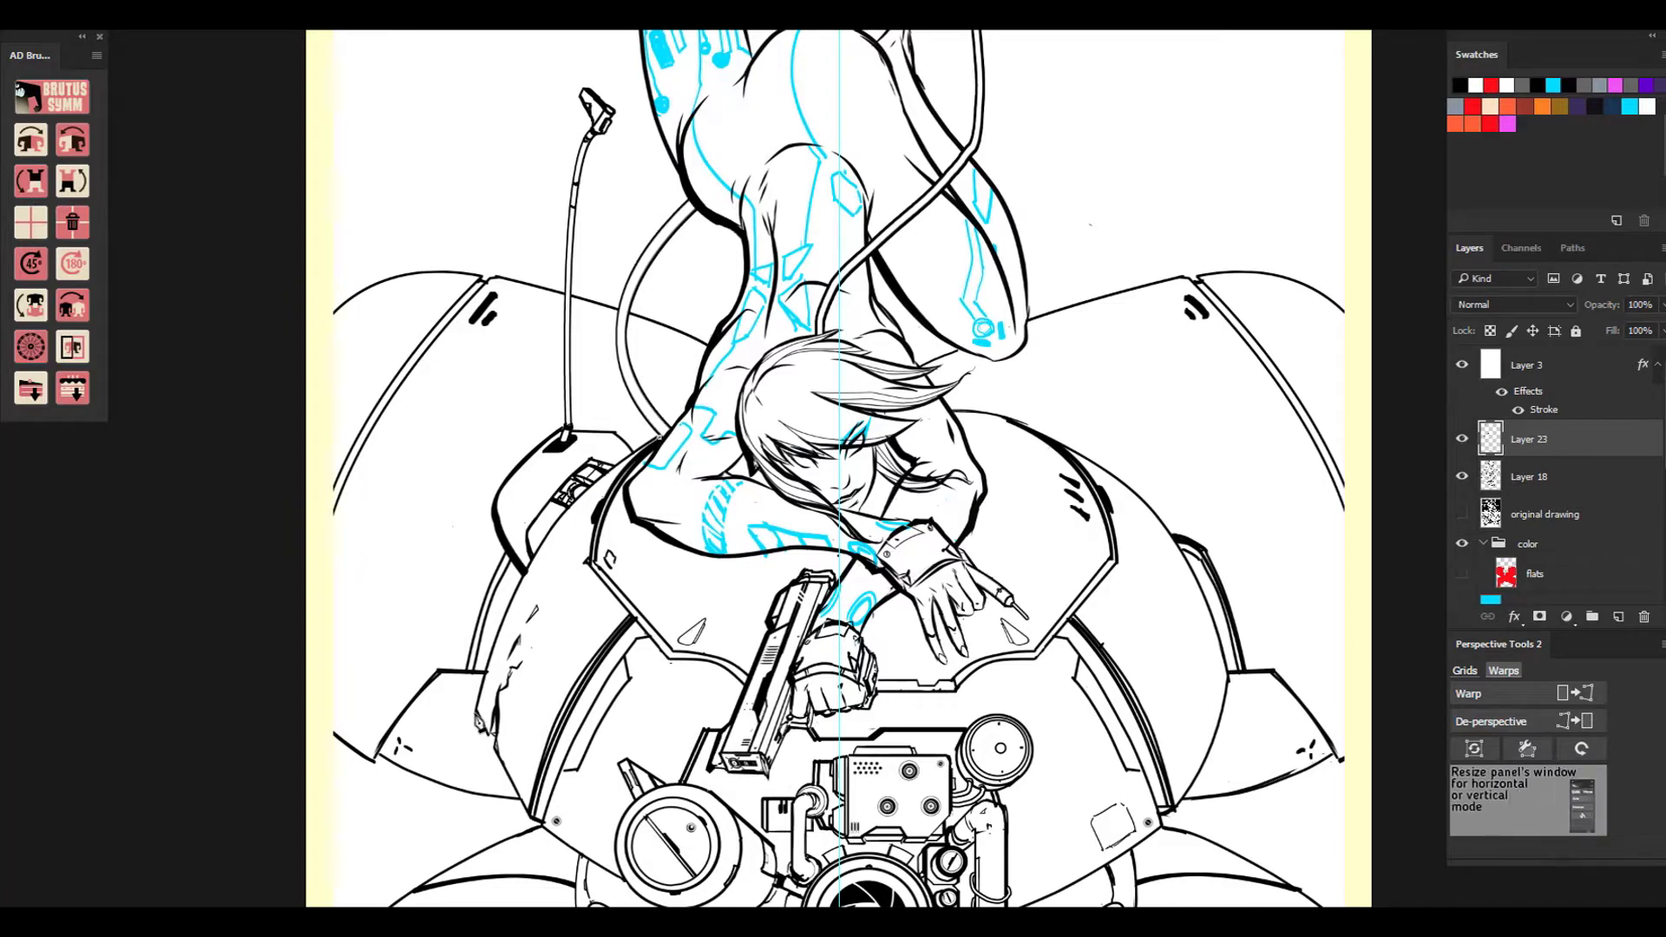
scroll(475, 720, "down", 3)
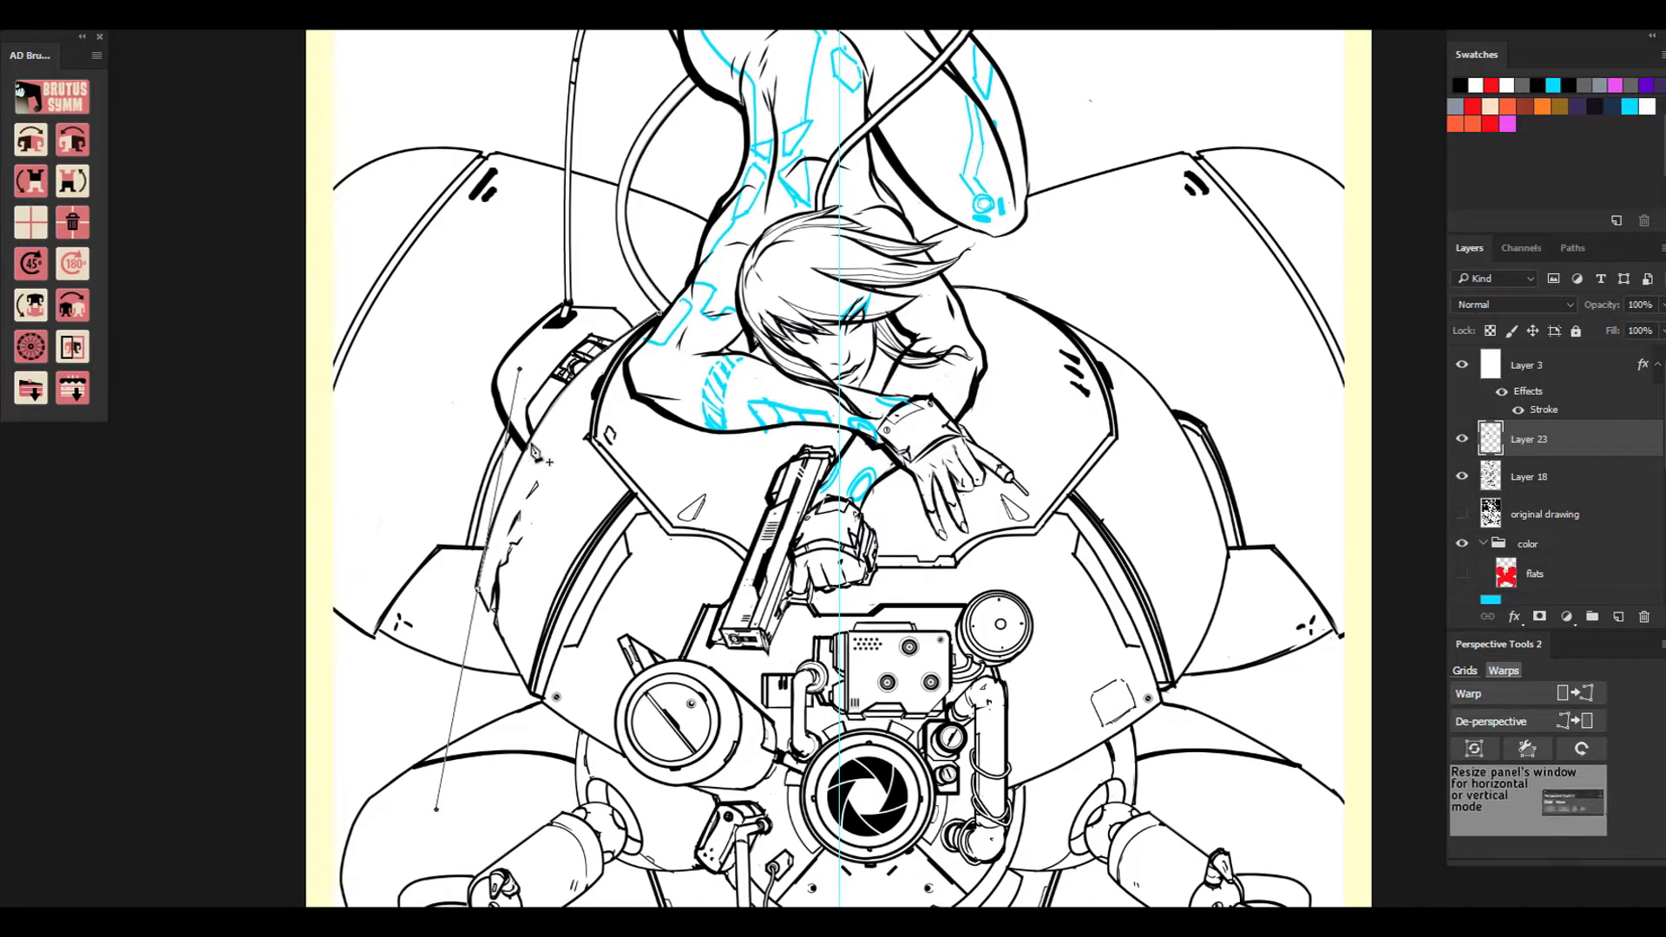
right_click(531, 447)
left_click(610, 565)
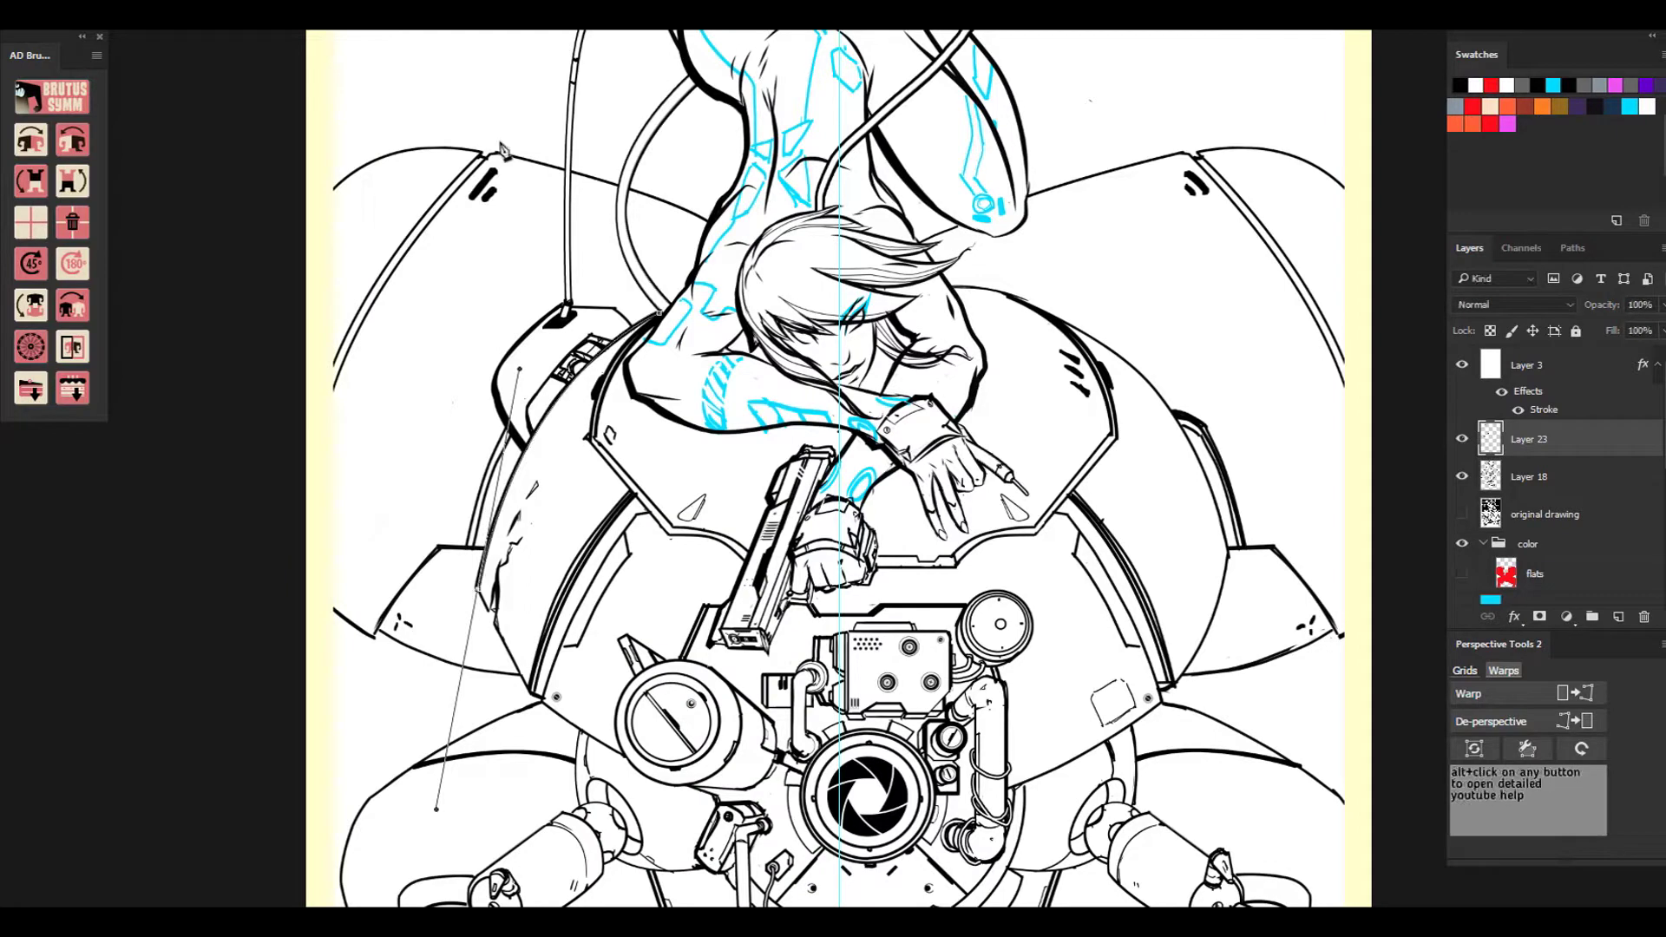
right_click(479, 586)
left_click(555, 145)
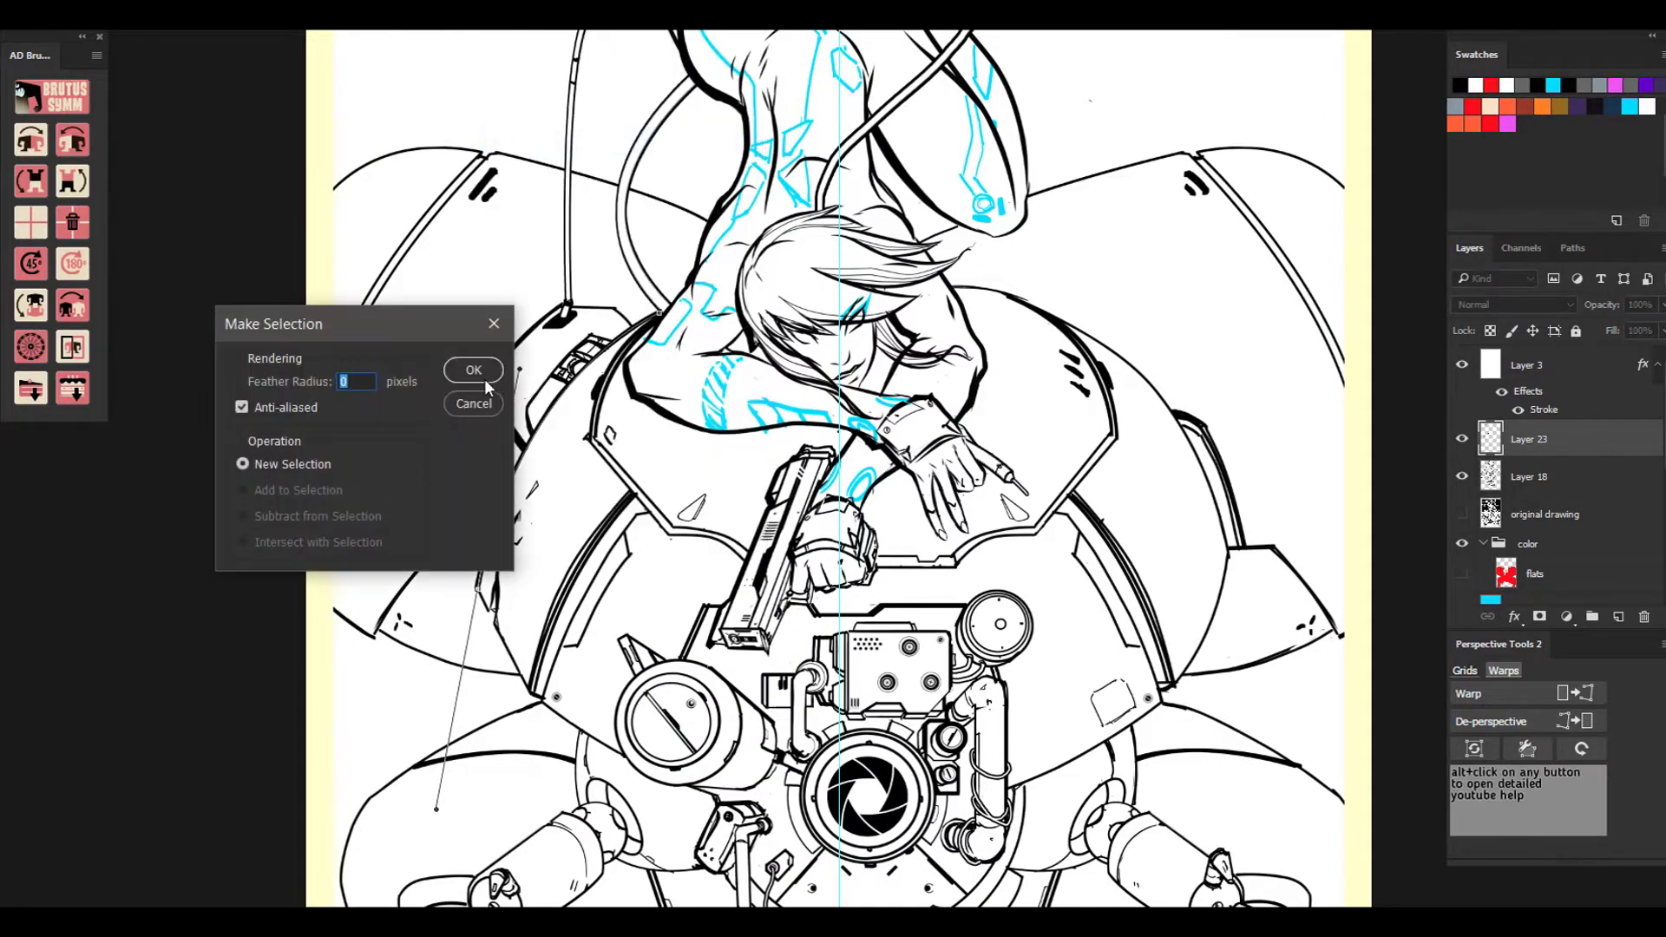
left_click(473, 365)
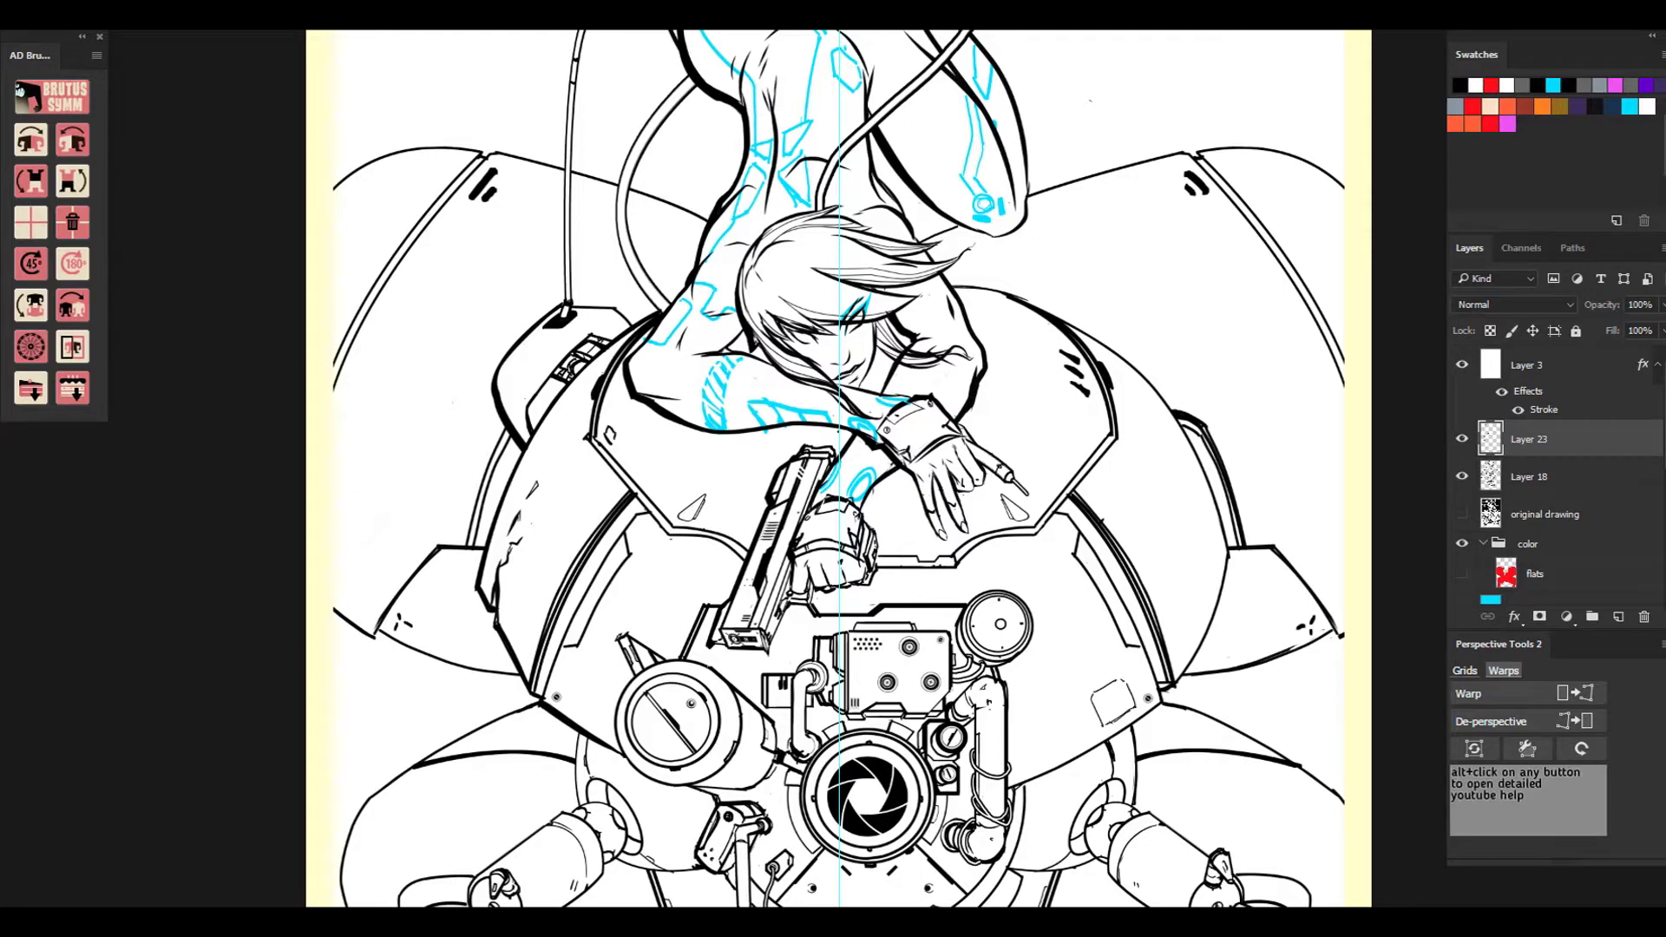
Thicken the edge of the drum's side lever and the left edge of the vertical pipe below the small hinged device.
left_click_drag(620, 640, 635, 677)
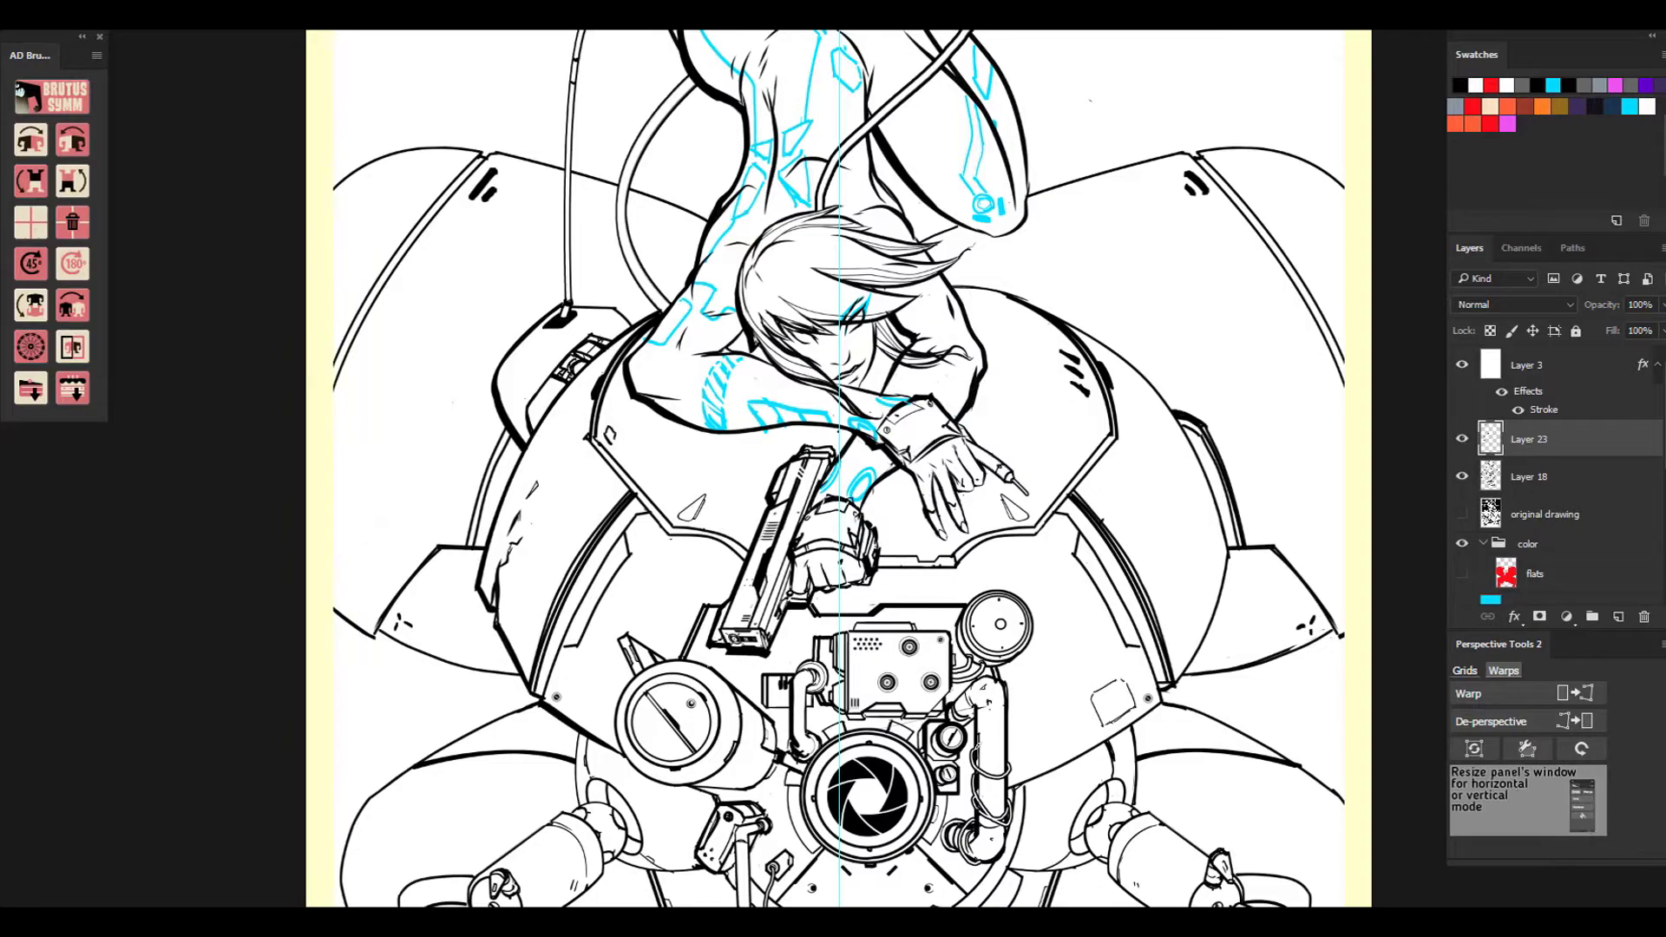
key("ctrl+plus")
left_click_drag(730, 753, 795, 328)
left_click_drag(748, 590, 746, 715)
key("ctrl+z")
left_click_drag(747, 590, 747, 718)
key("ctrl+z")
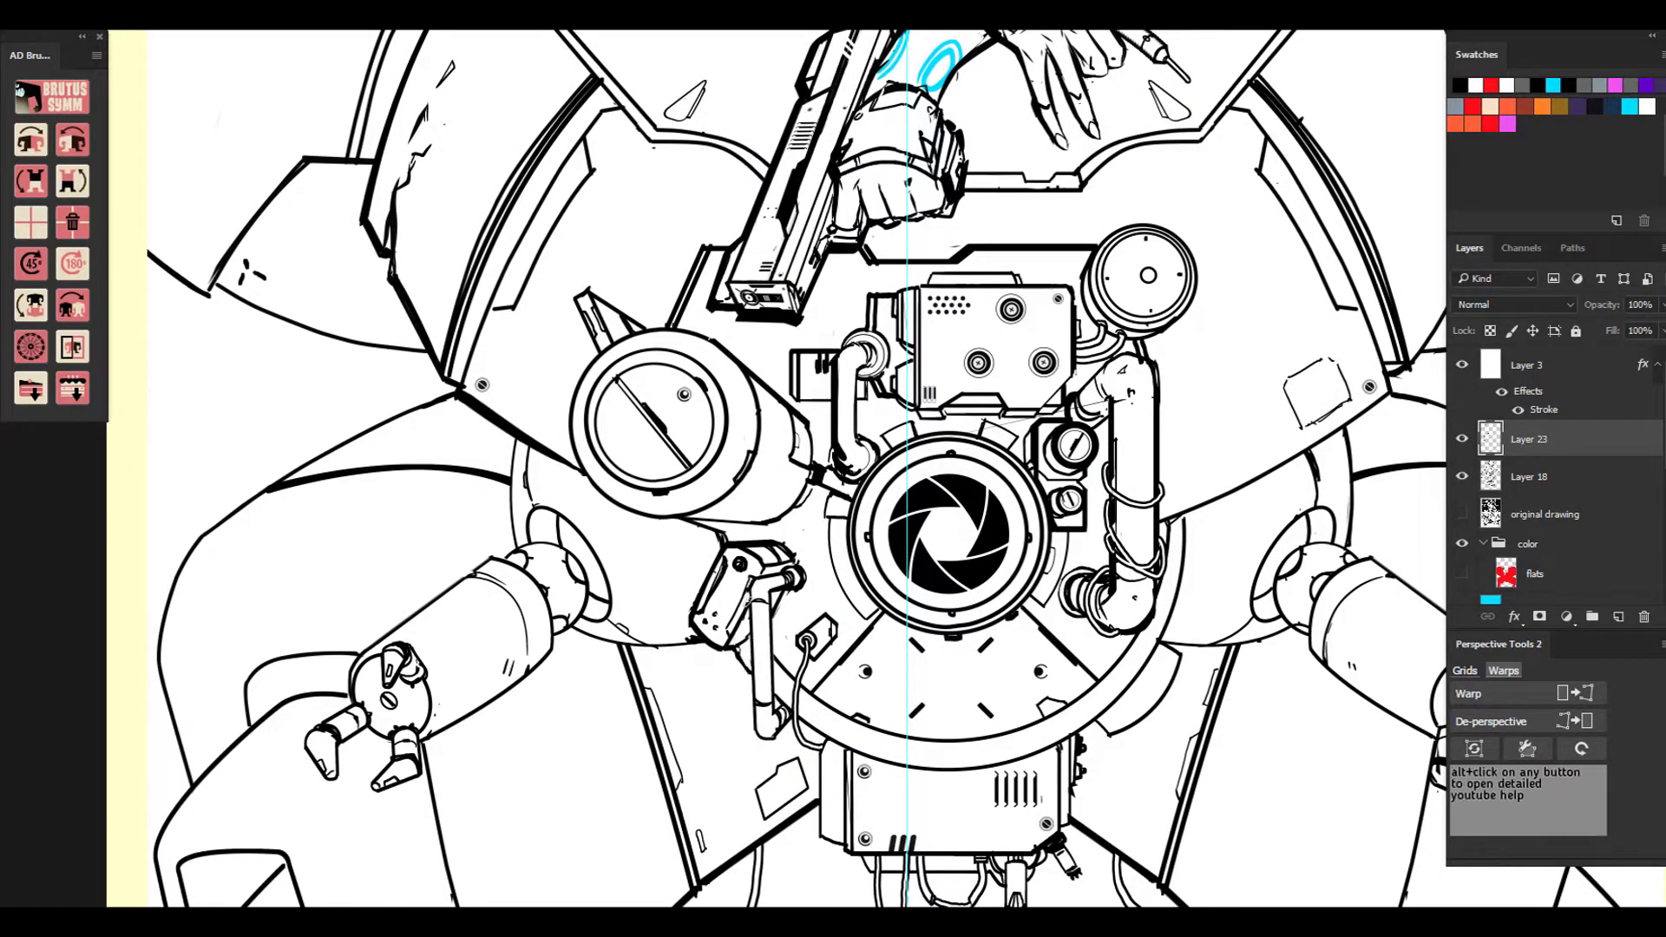
left_click_drag(748, 592, 746, 717)
key("ctrl+z")
left_click_drag(749, 590, 758, 737)
key("ctrl+z")
left_click_drag(749, 591, 749, 739)
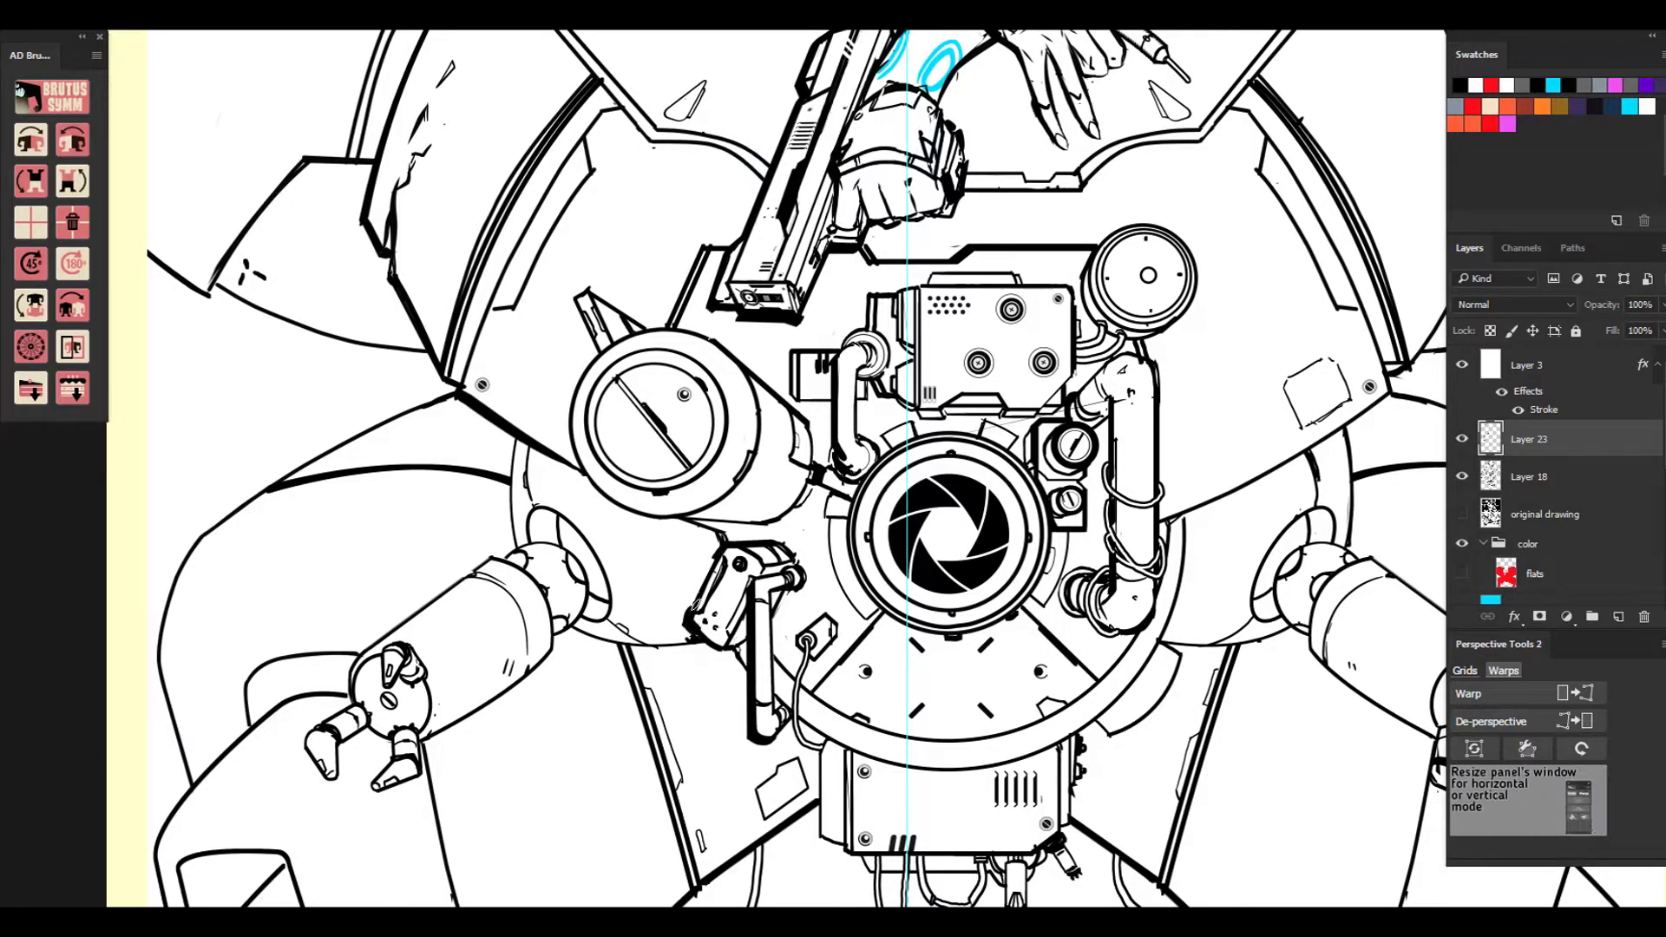
Thicken the outlines of the robot's left-side arm around the shoulder joint, the forearm's upper edge, the wrist and the claw fingers.
mouse_move(515, 444)
left_mouse_down()
mouse_move(563, 599)
mouse_move(530, 547)
mouse_move(514, 560)
mouse_move(548, 543)
left_mouse_up()
left_click_drag(361, 644, 345, 710)
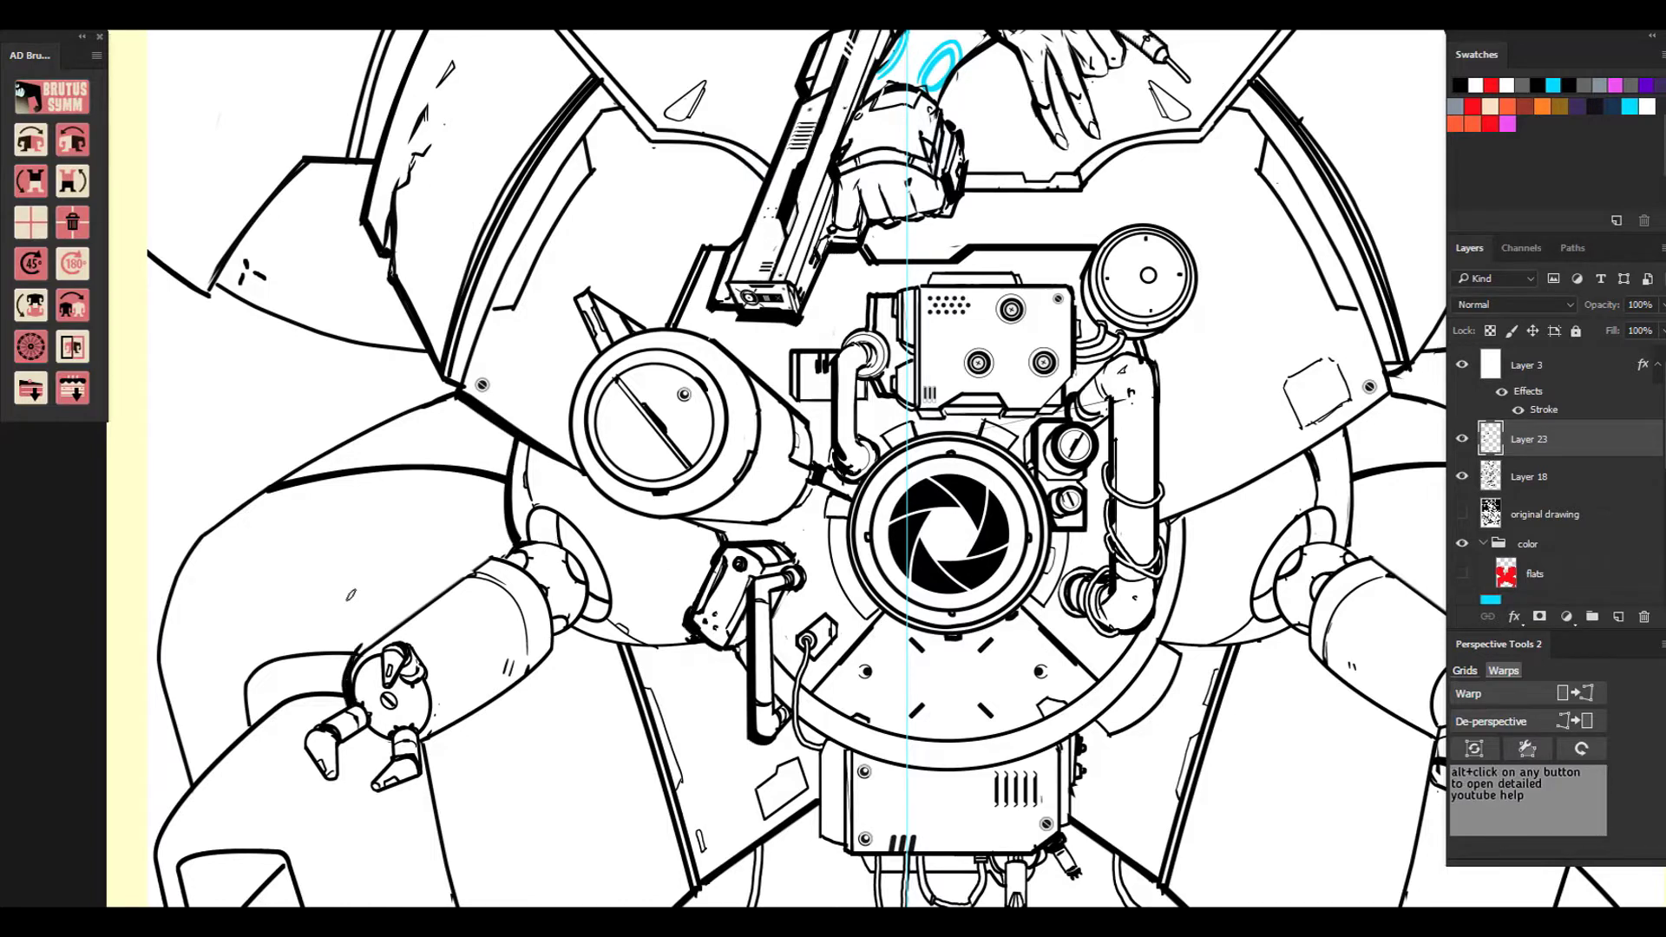
left_click_drag(471, 570, 356, 656)
left_click_drag(477, 568, 506, 556)
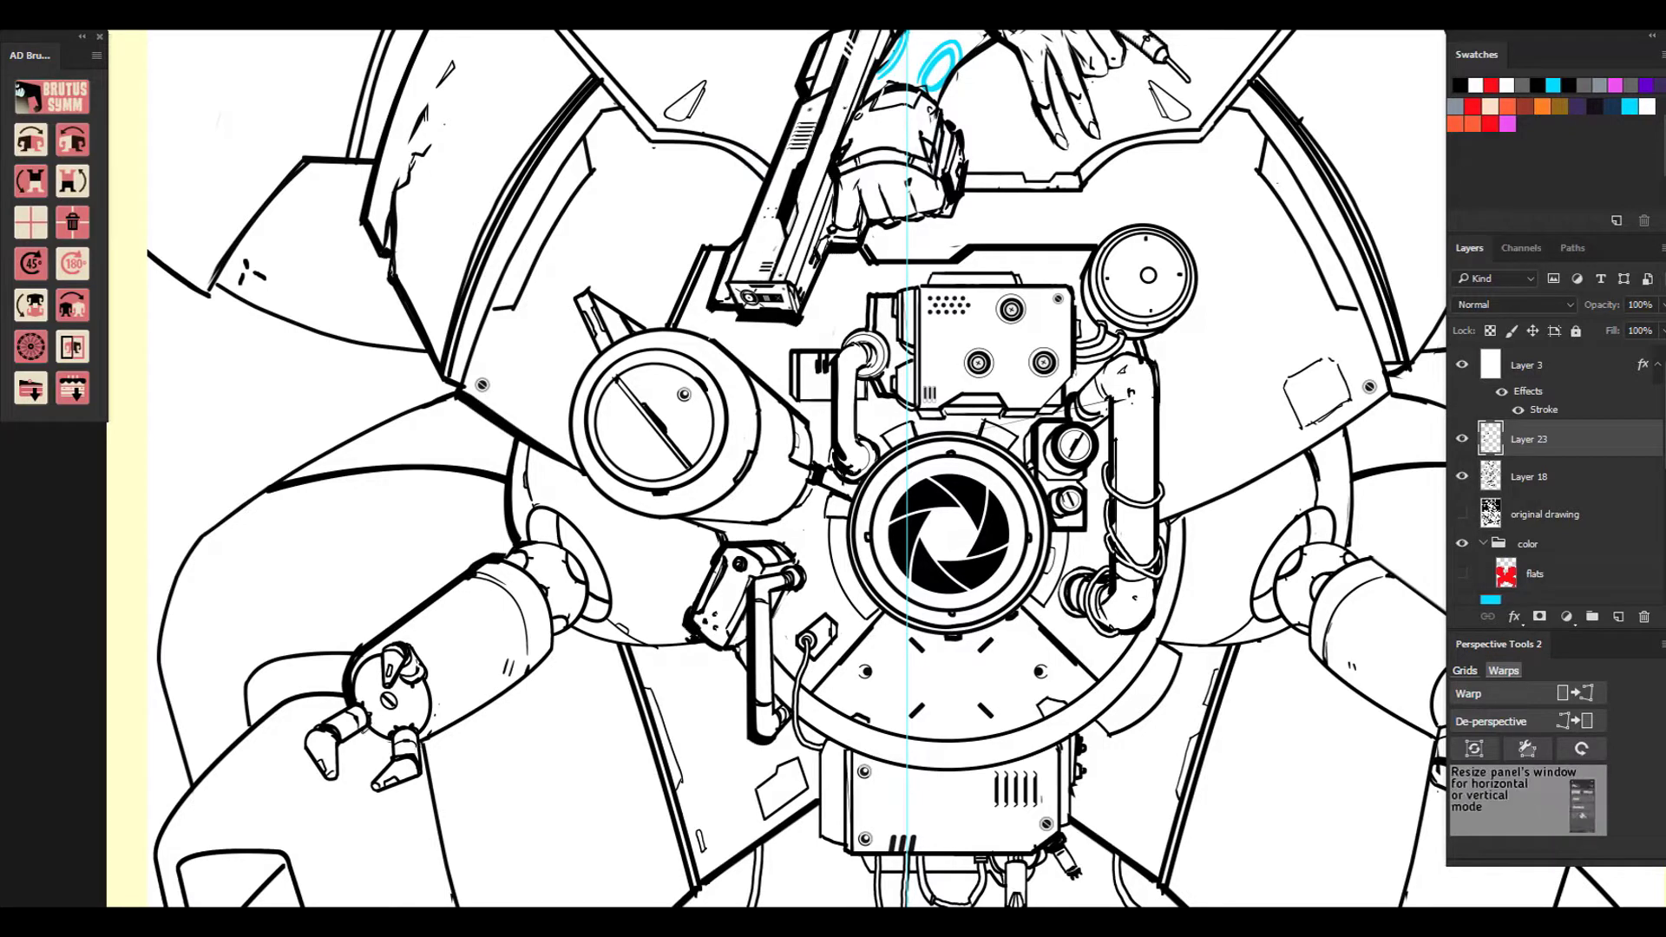
mouse_move(300, 728)
left_mouse_down()
mouse_move(323, 775)
mouse_move(325, 729)
mouse_move(347, 711)
mouse_move(391, 757)
left_mouse_up()
mouse_move(383, 652)
left_mouse_down()
mouse_move(384, 690)
mouse_move(406, 643)
left_mouse_up()
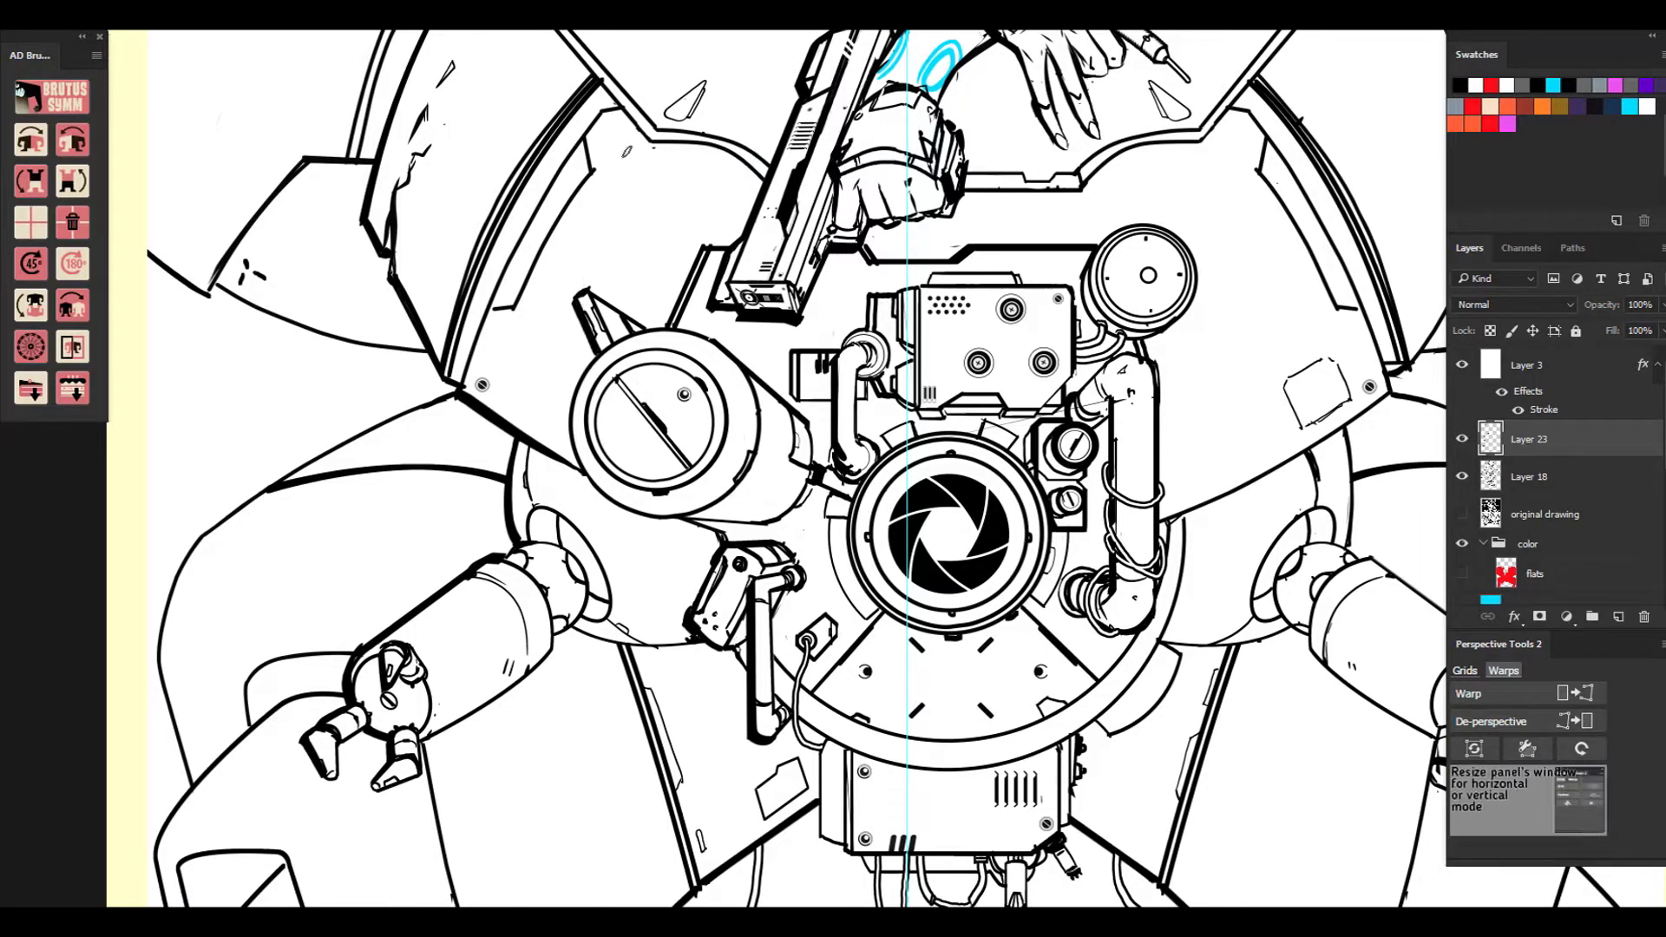
Stamp an enlarged ring brush over the rim of the round drum to thicken its circular outline, and switch to the eraser.
right_click(109, 180)
mouse_move(146, 161)
left_mouse_down()
mouse_move(146, 252)
mouse_move(146, 230)
left_mouse_up()
left_click(107, 227)
left_click(339, 419)
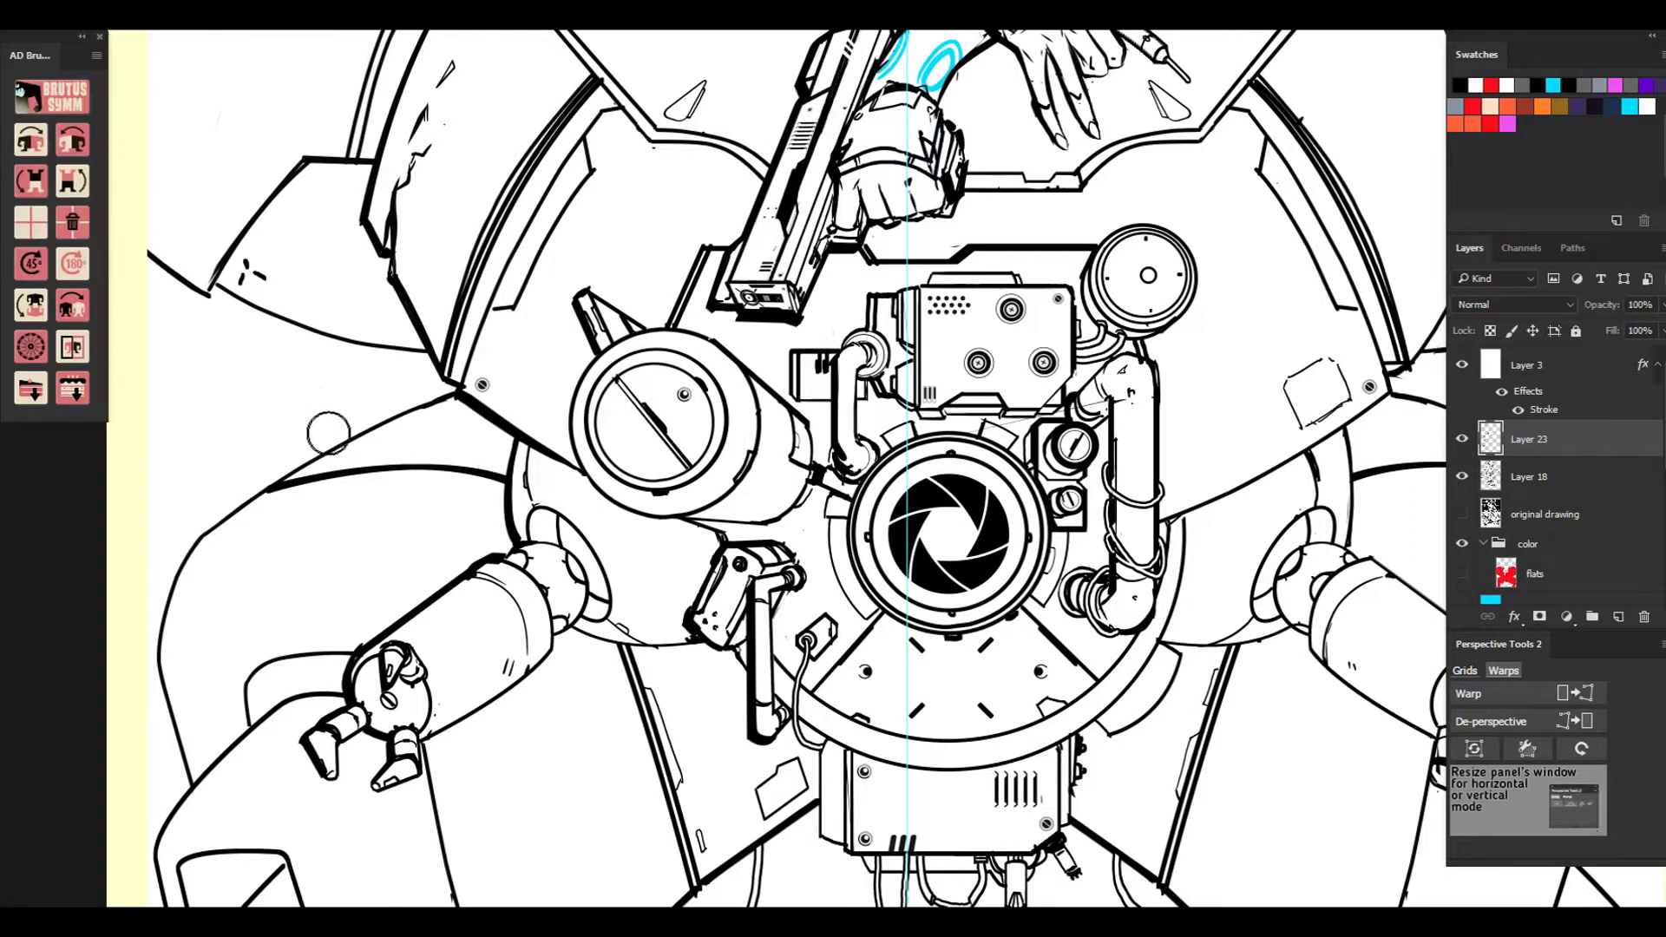
key("bracketright")
key("bracketright")
key("bracketright")
key("bracketright")
key("bracketright")
key("bracketright")
key("bracketright")
key("bracketright")
left_click(660, 425)
key("ctrl+z")
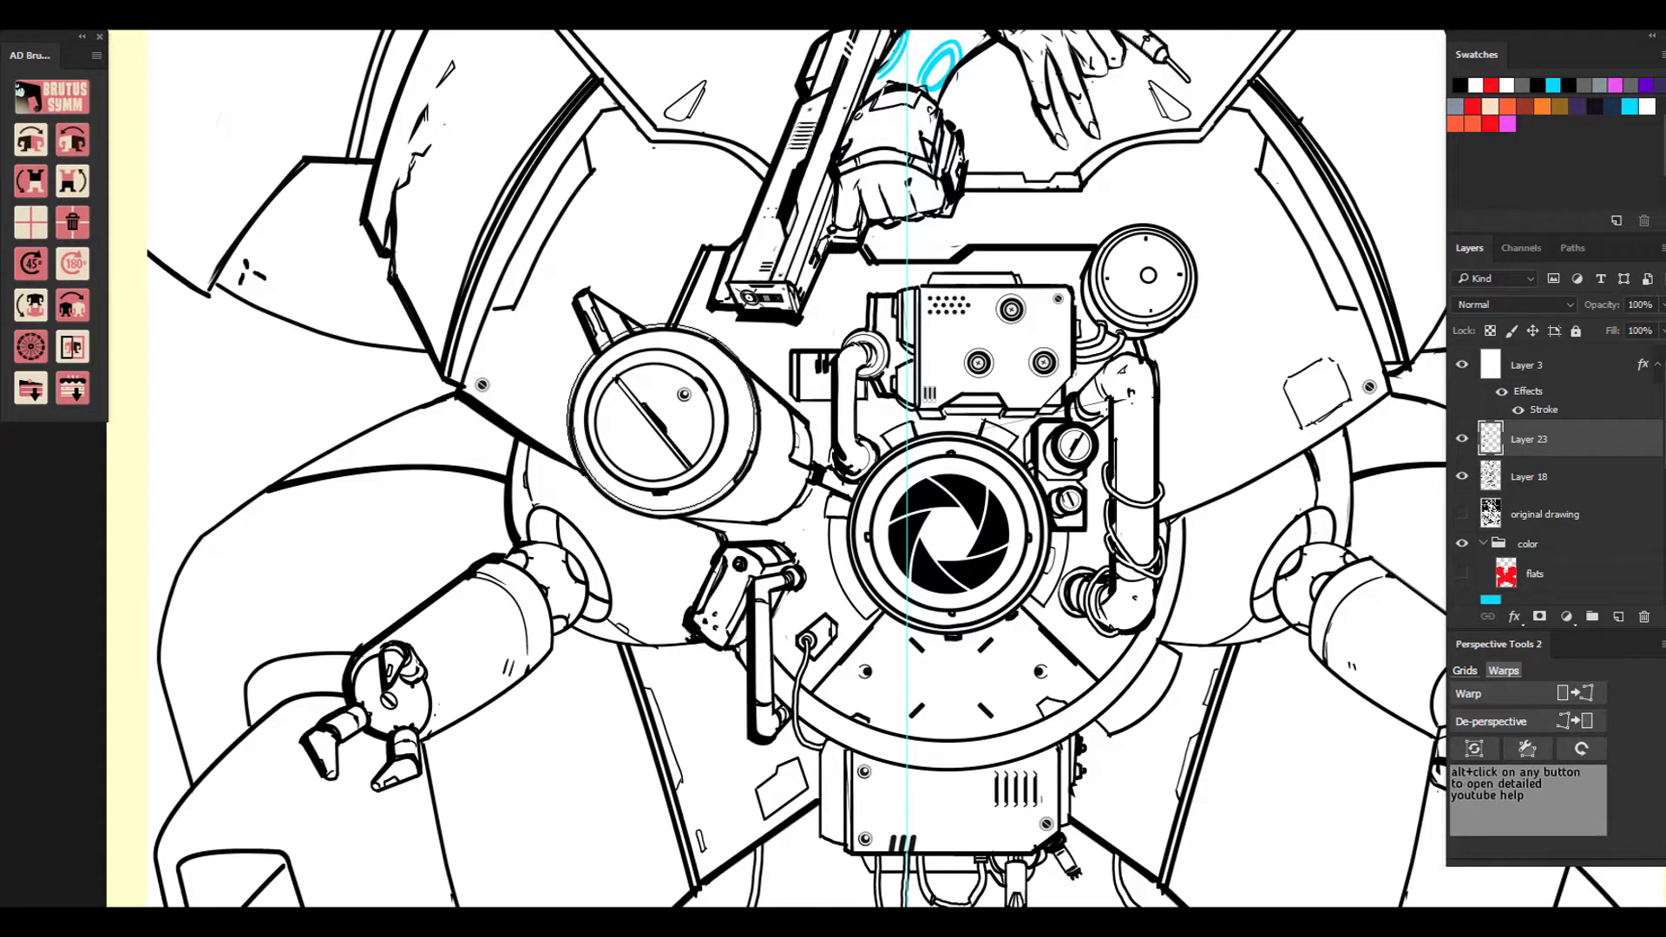
left_click(662, 425)
key("e")
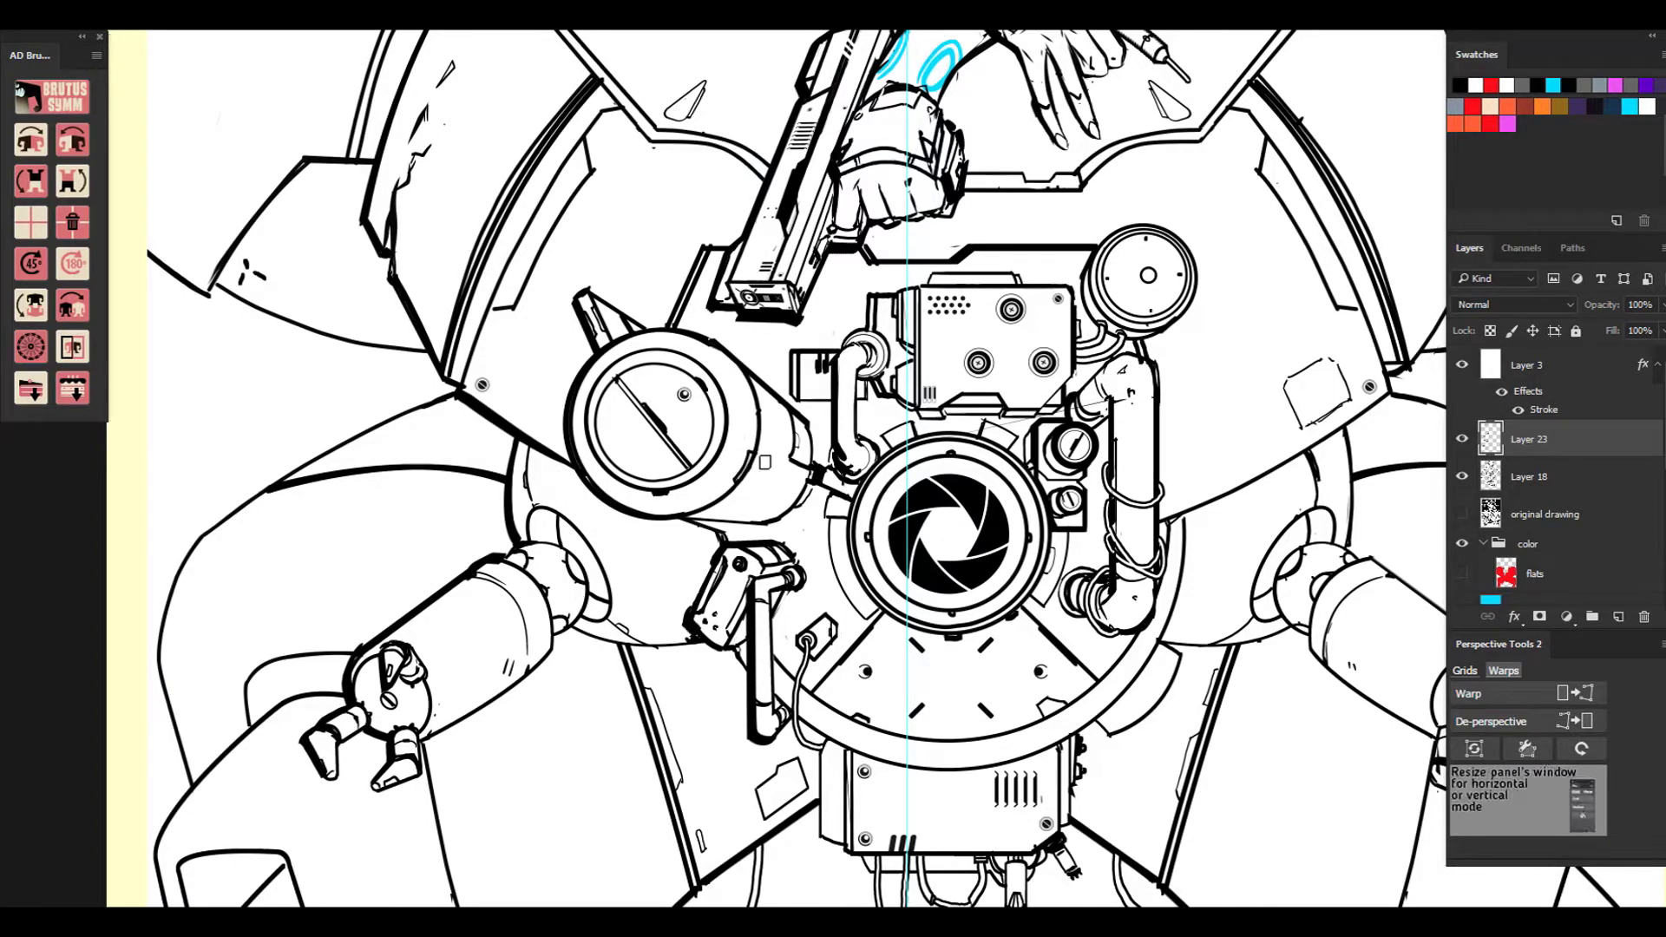
Using the size 60 brush, stroke a pen path to thicken the upper curve of the robot's left-side leg, and make it a selection.
key("ctrl+0")
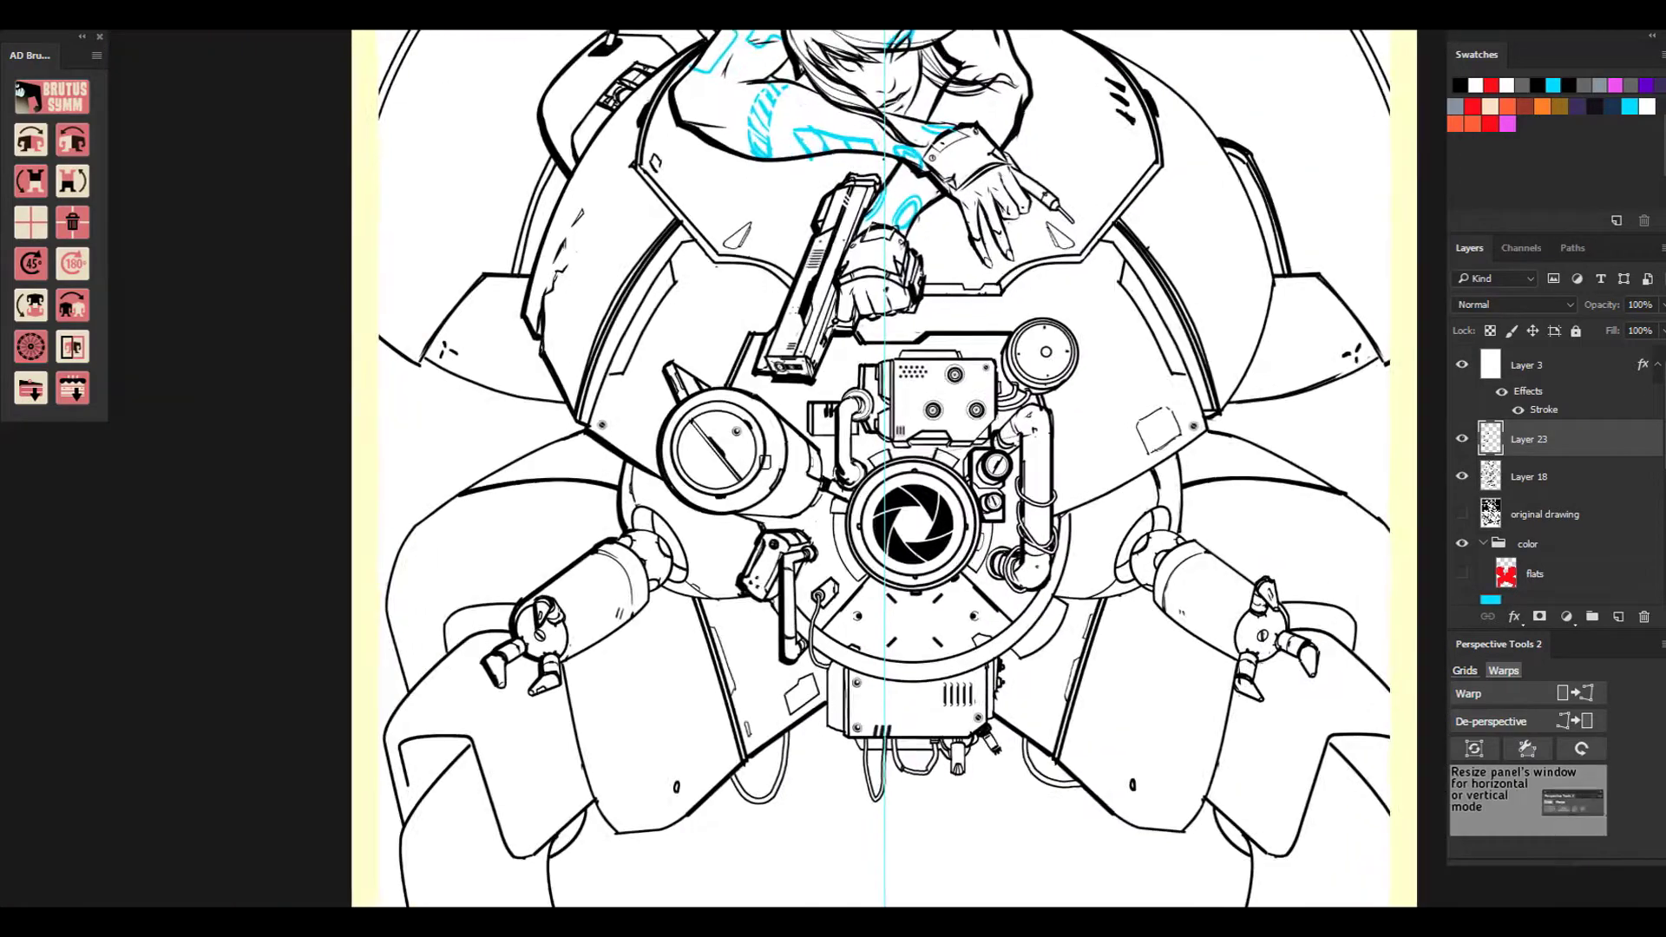
key("ctrl+plus")
key("ctrl+0")
key("ctrl+plus")
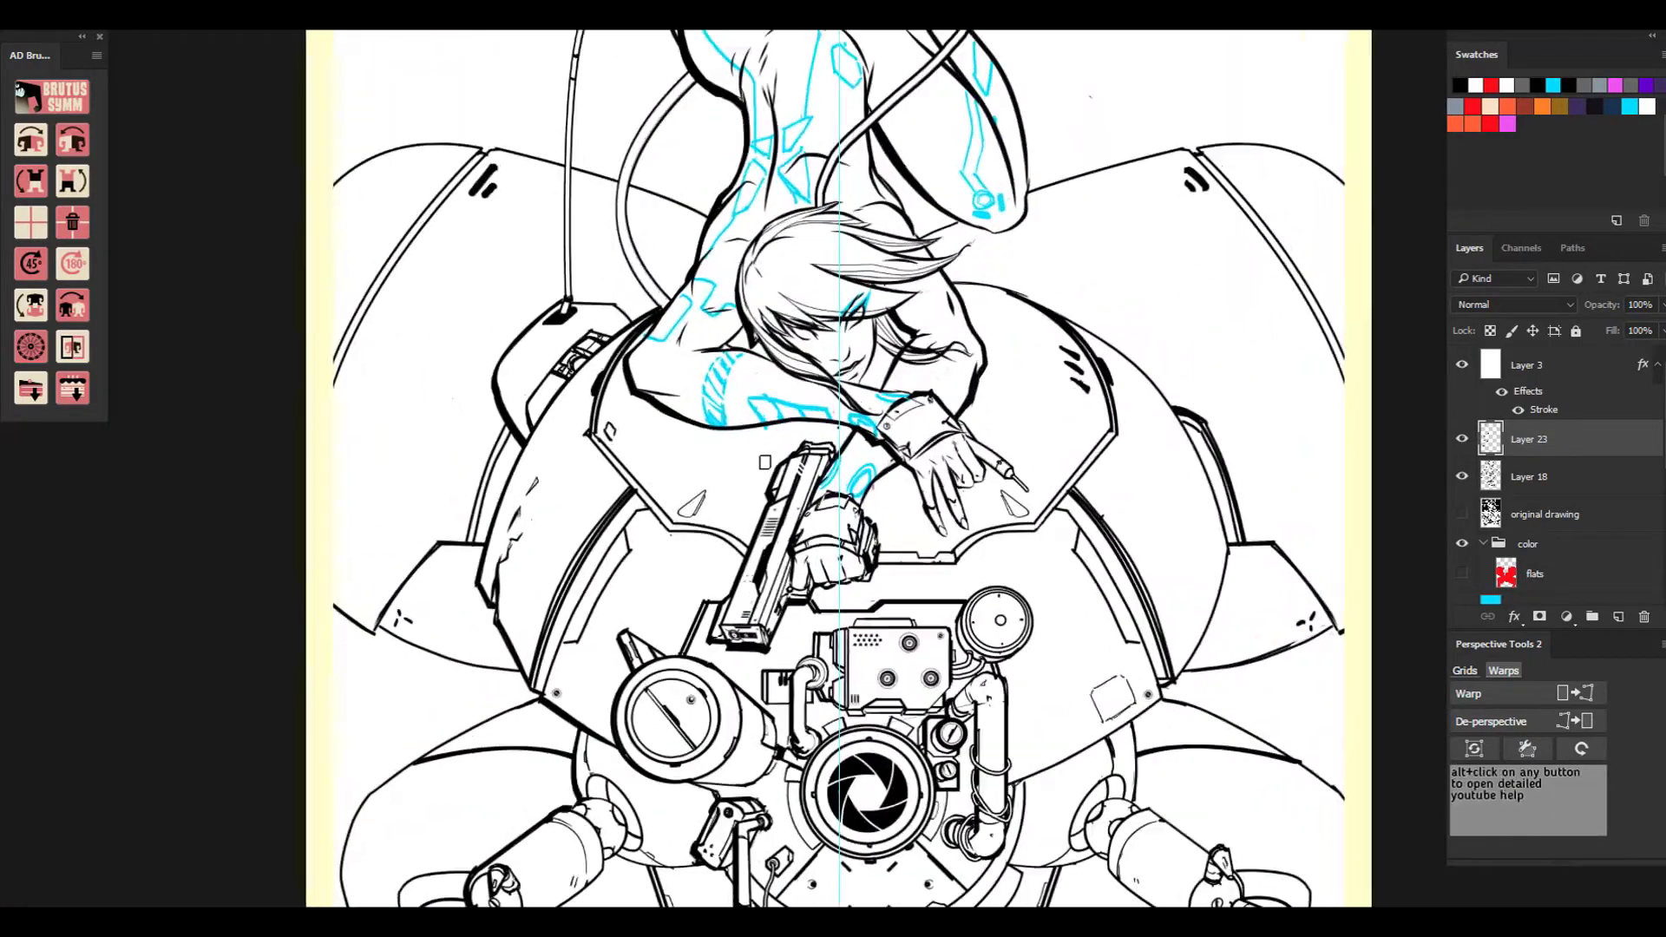
key("ctrl+minus")
left_click_drag(602, 695, 708, 388)
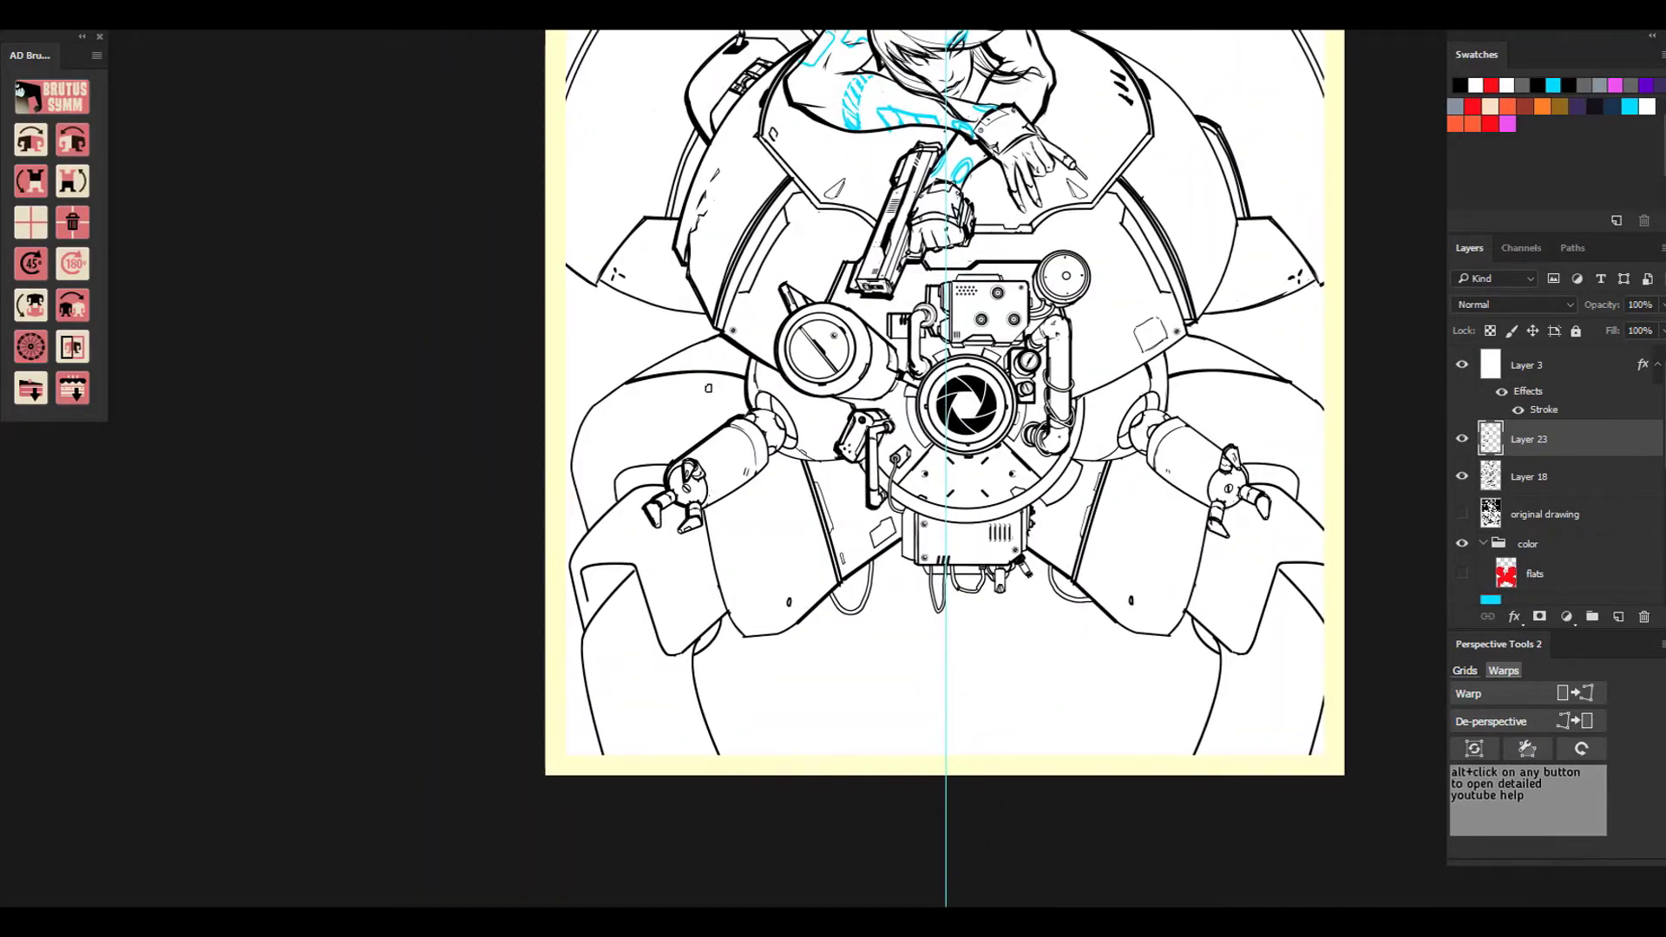
left_click(10, 17)
left_click(45, 113)
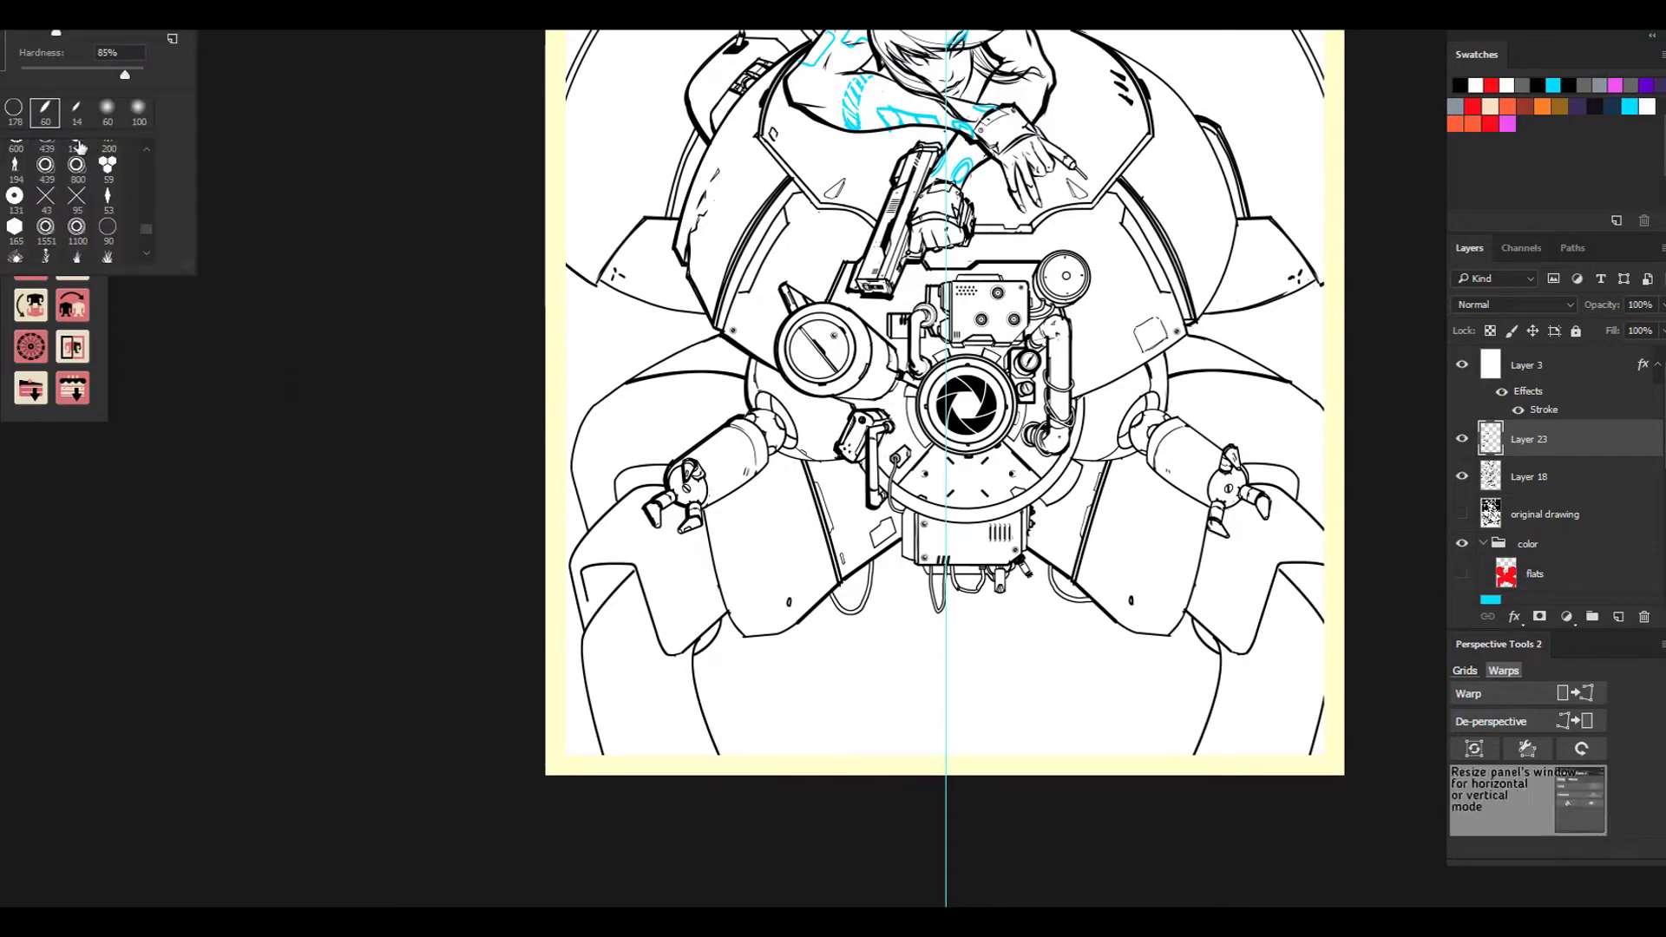
key("p")
left_click(722, 334)
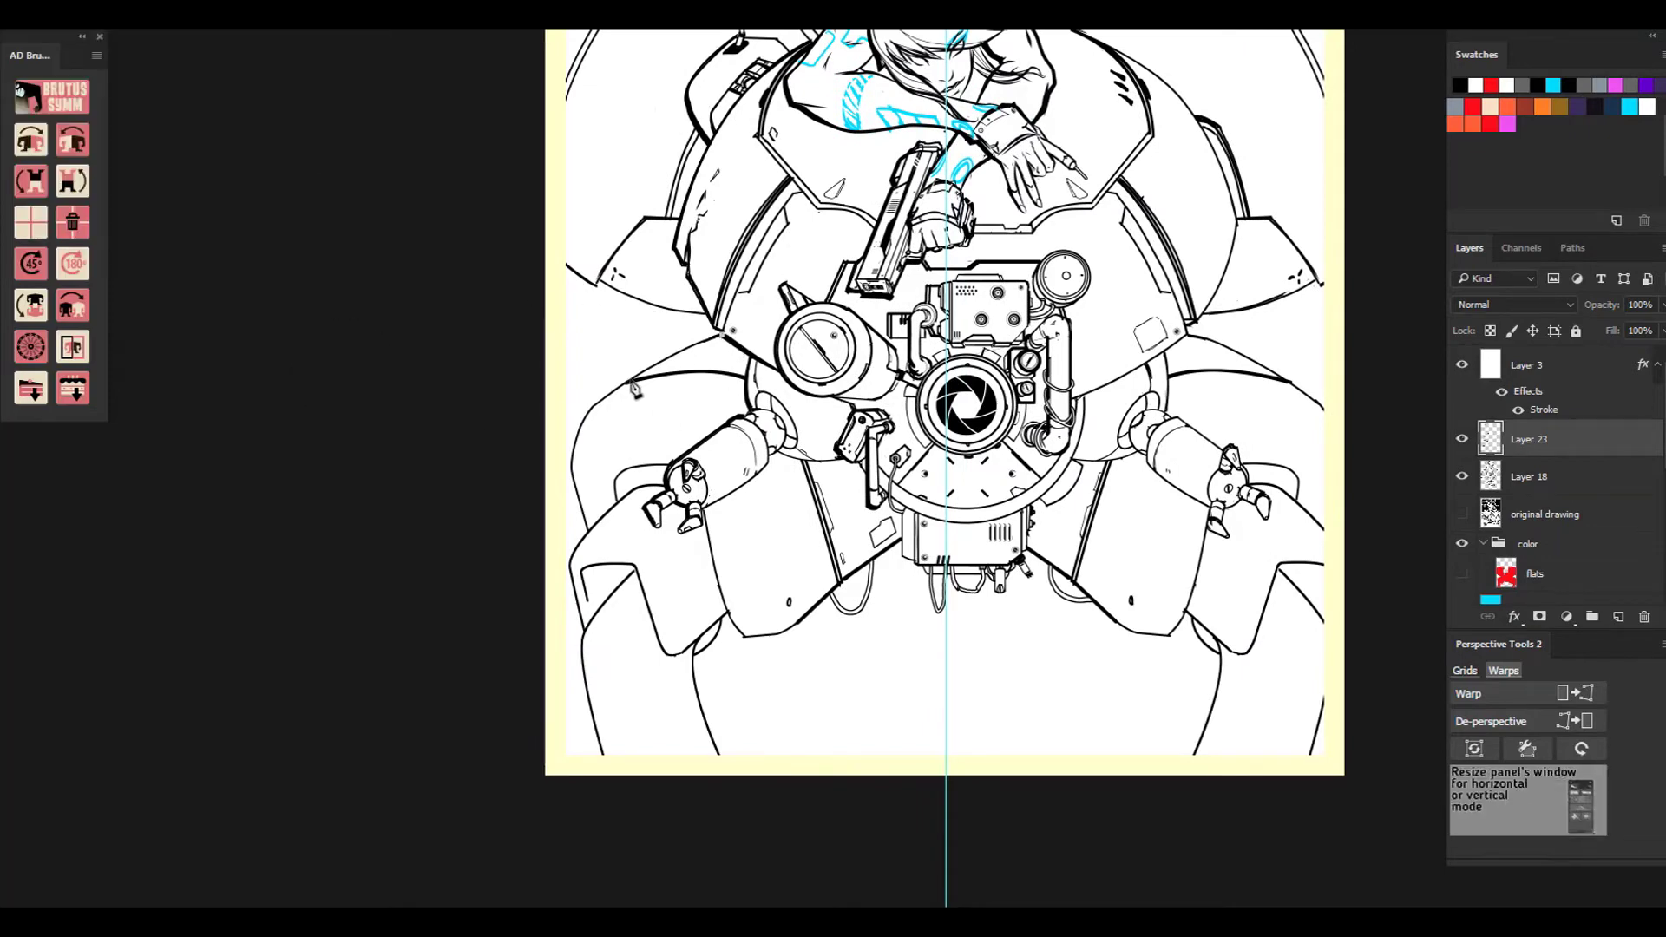
left_click_drag(631, 380, 616, 397)
right_click(685, 355)
left_click(780, 549)
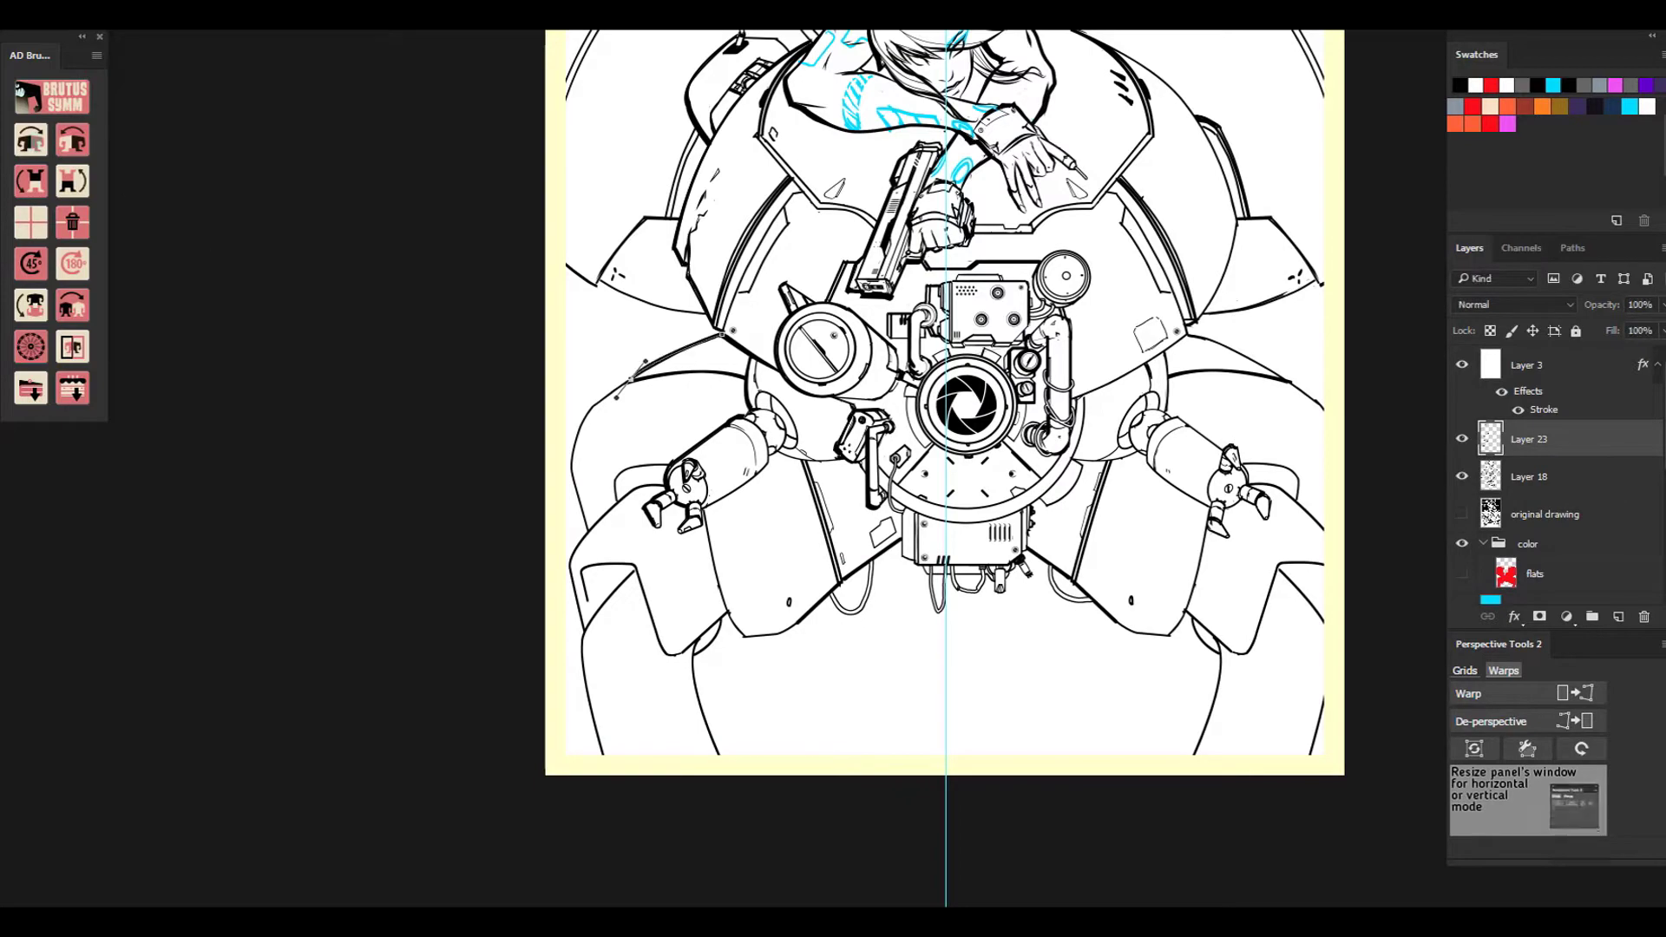
right_click(697, 358)
left_click(763, 474)
left_click(466, 377)
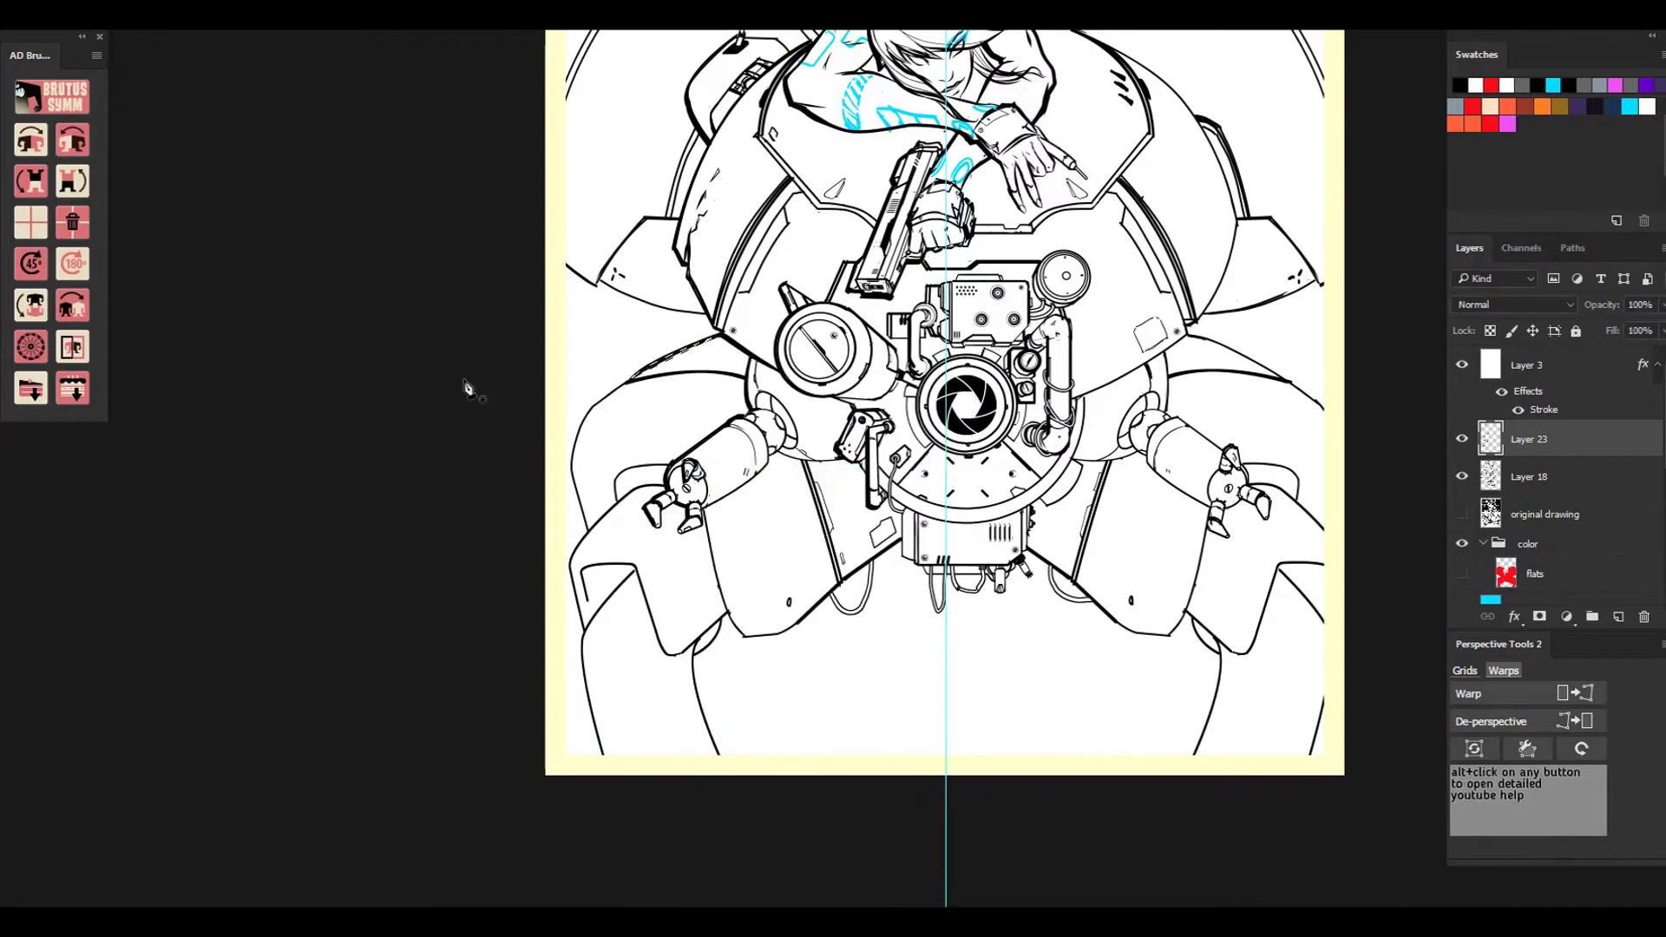
Thicken the outer-left curve of the leg's upper armour with a stroked pen path and convert the path to a selection.
left_click(626, 383)
left_click_drag(571, 474, 576, 542)
left_click(571, 532)
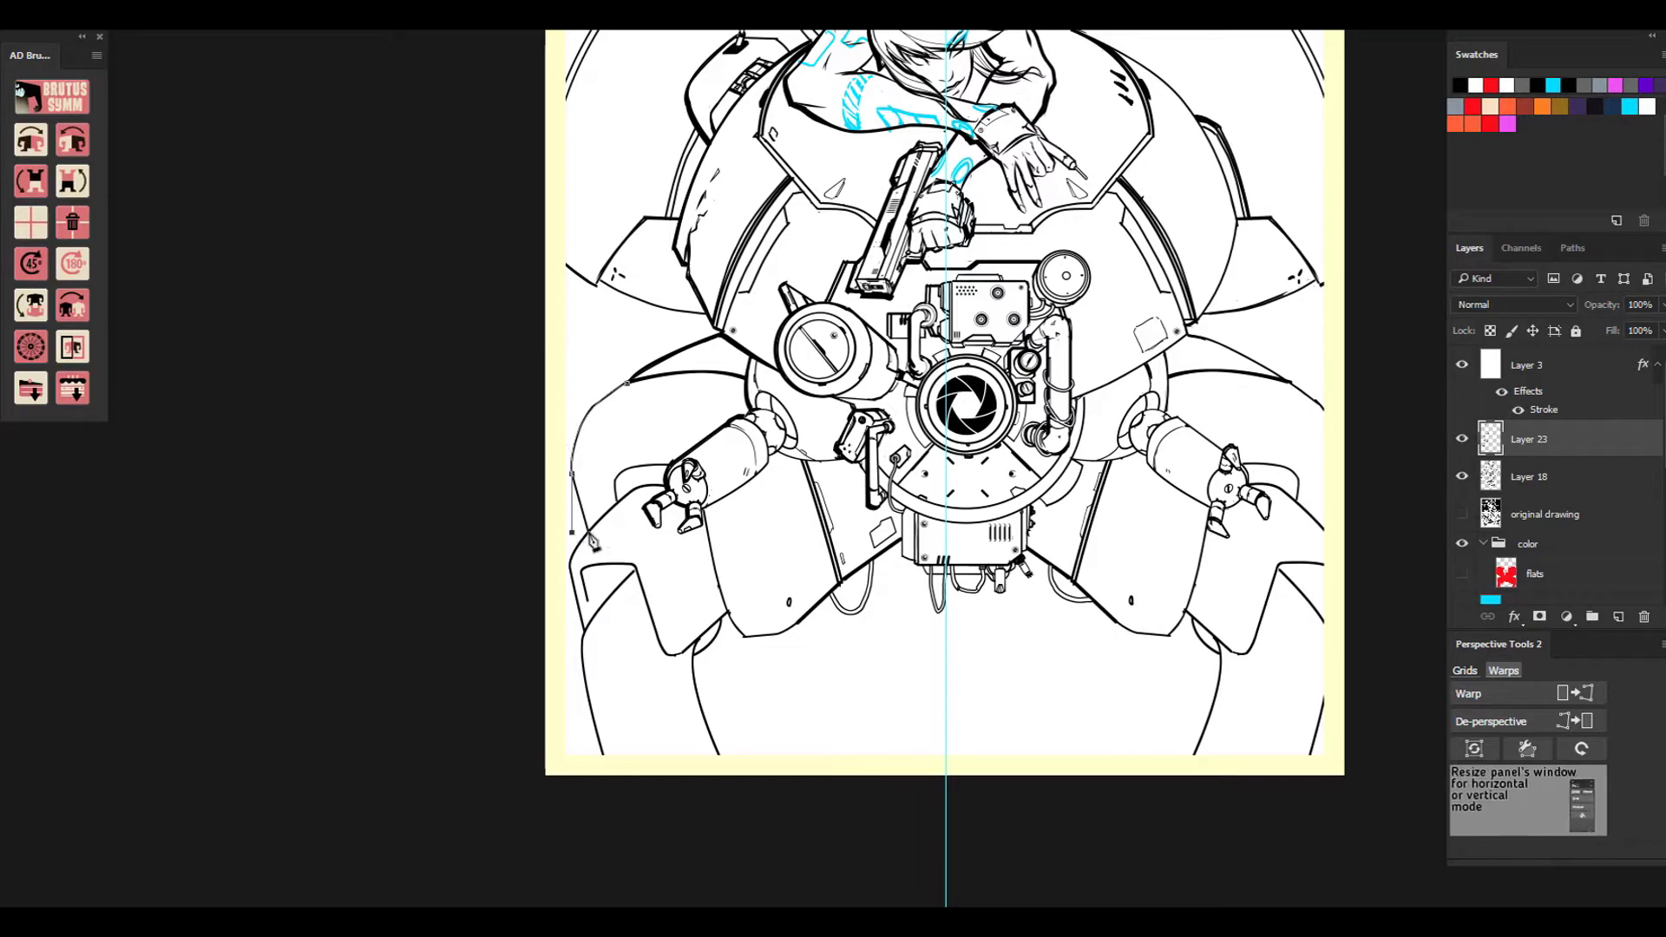
left_click(588, 530)
right_click(597, 367)
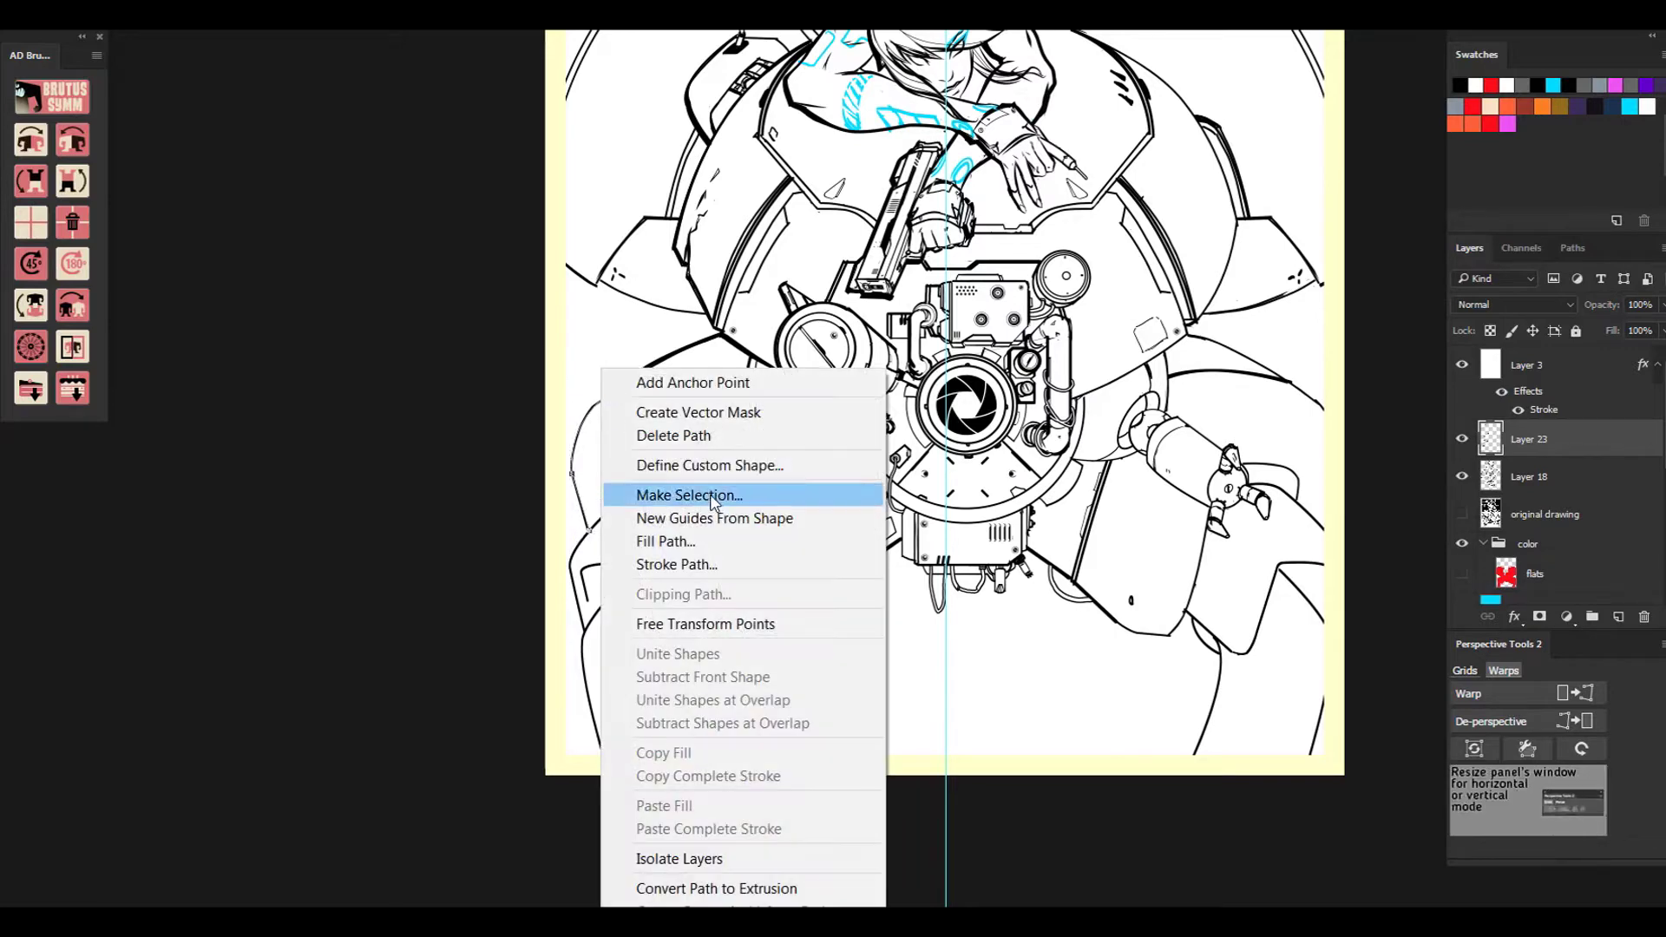
left_click(713, 565)
right_click(617, 366)
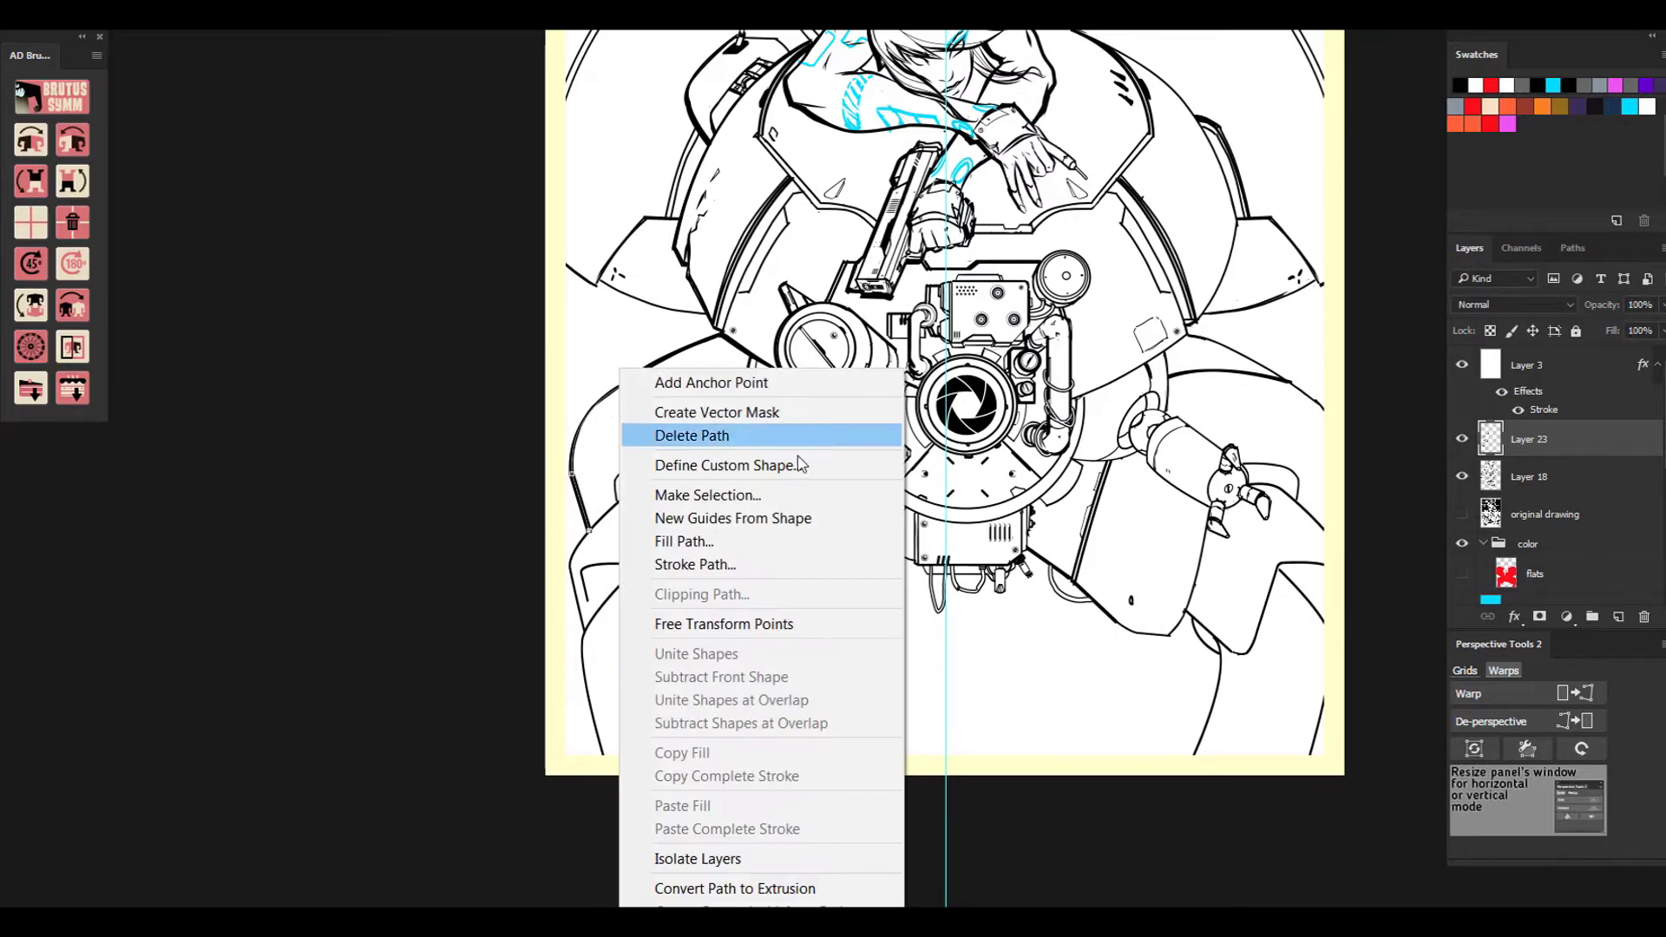
left_click(694, 497)
left_click(472, 370)
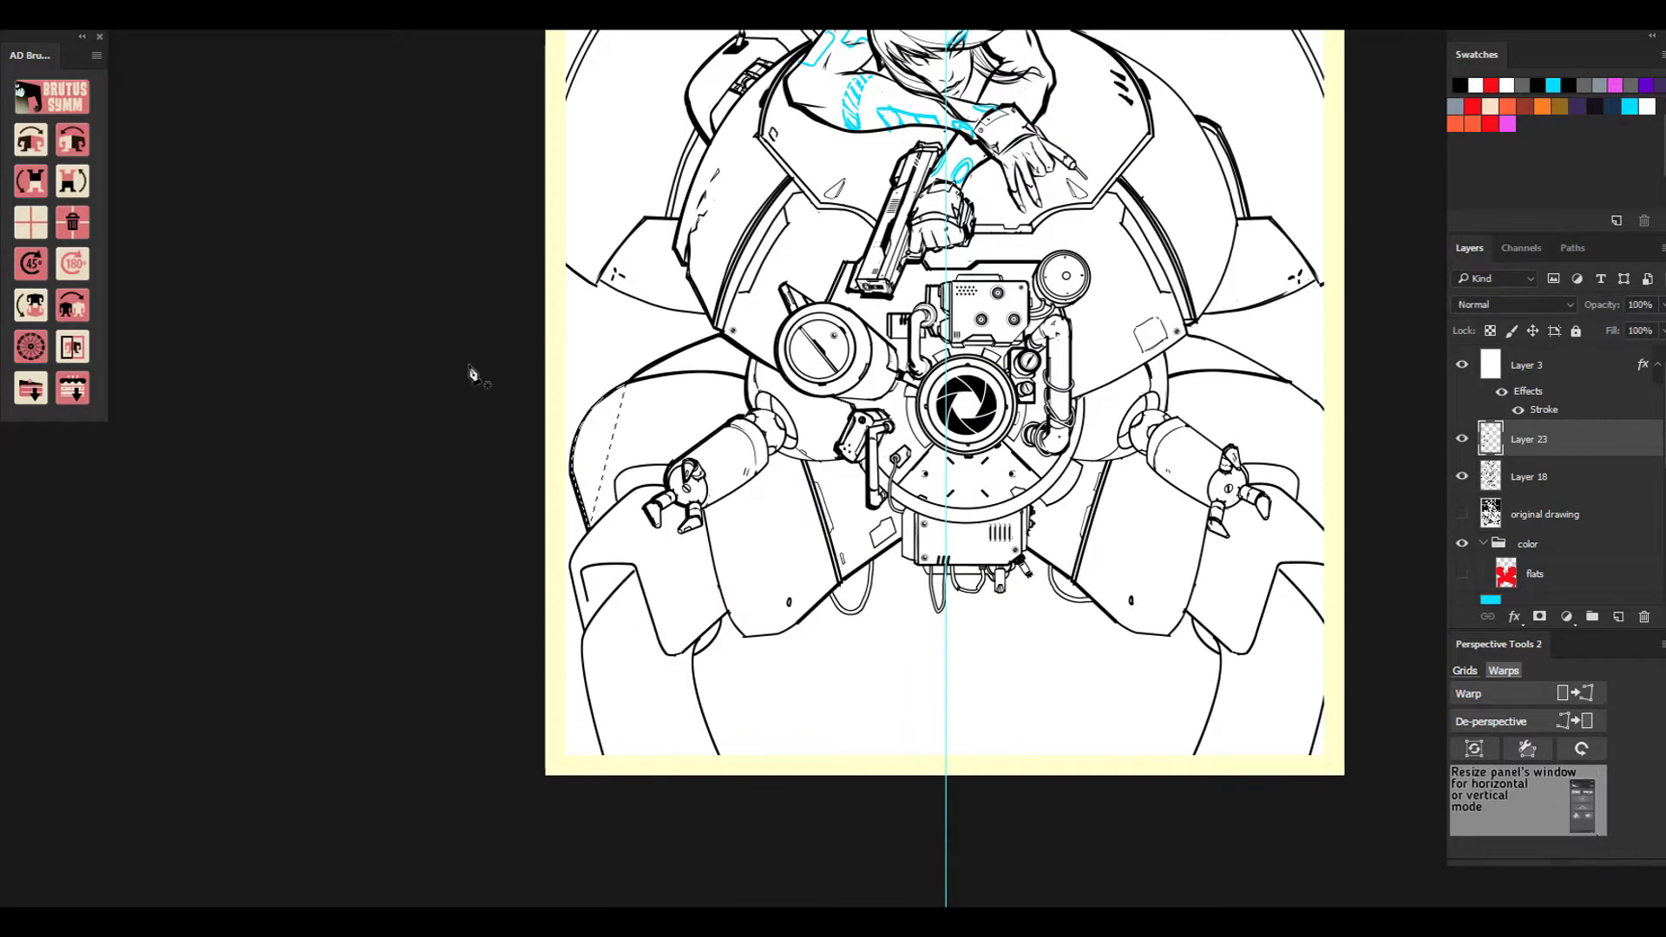
Thicken the outer-left corner and side of the leg's knee plate with a stroked pen path, and make the path a selection.
left_click_drag(570, 580, 589, 650)
left_click(570, 565, "alt")
right_click(590, 538)
left_click(669, 100)
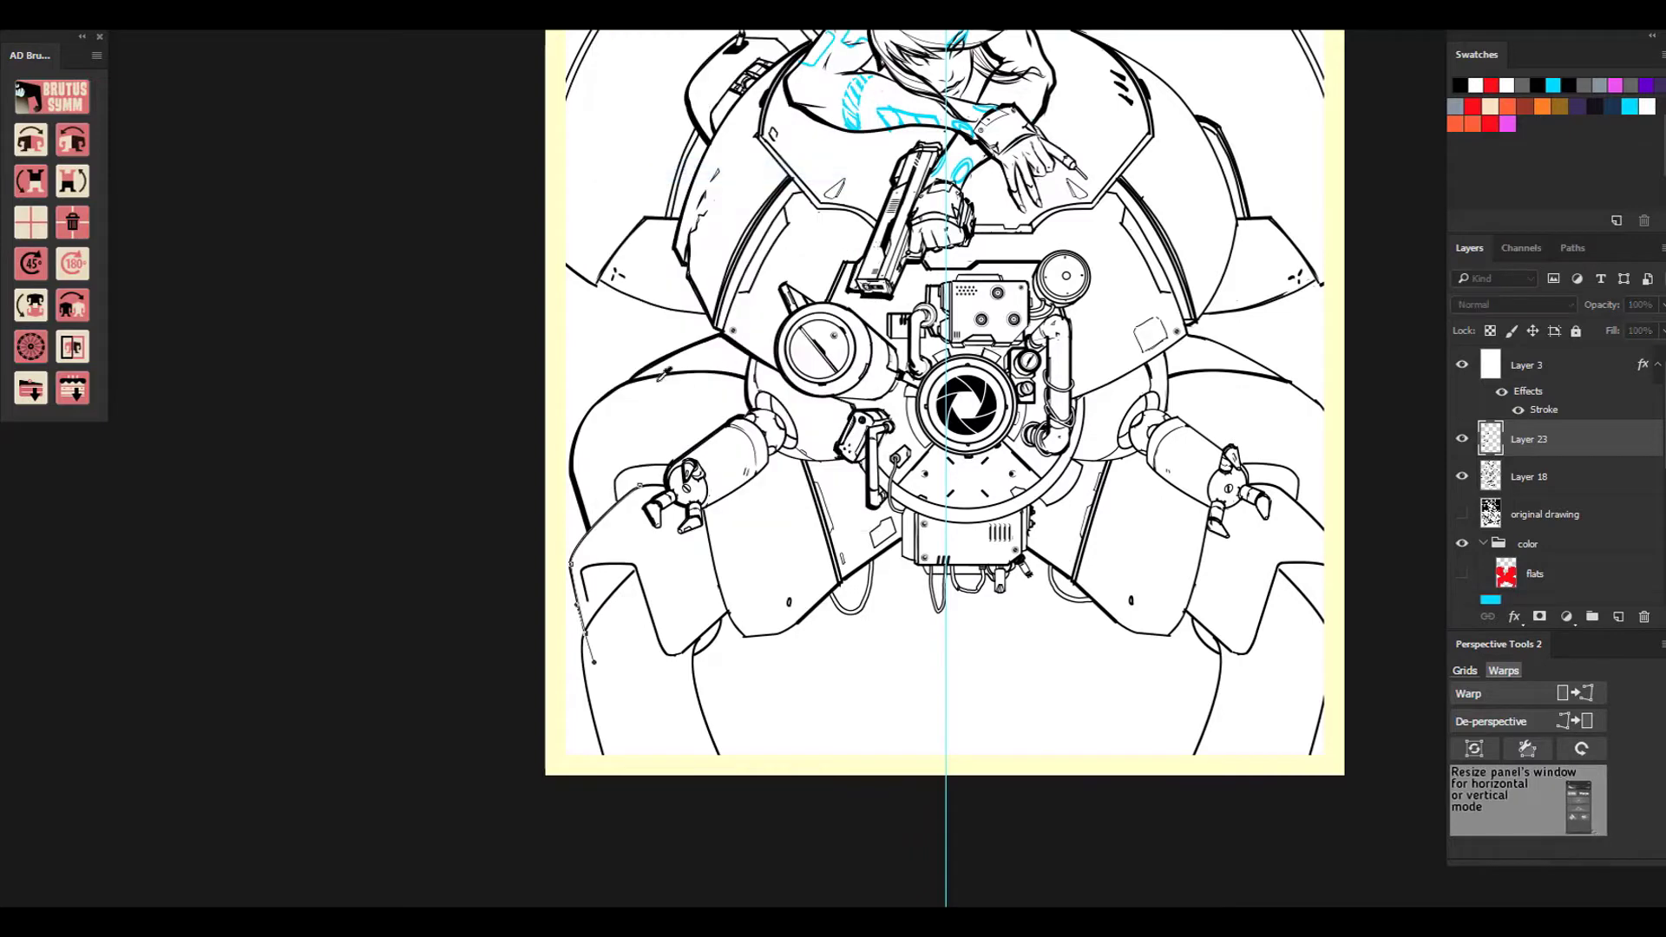
right_click(594, 538)
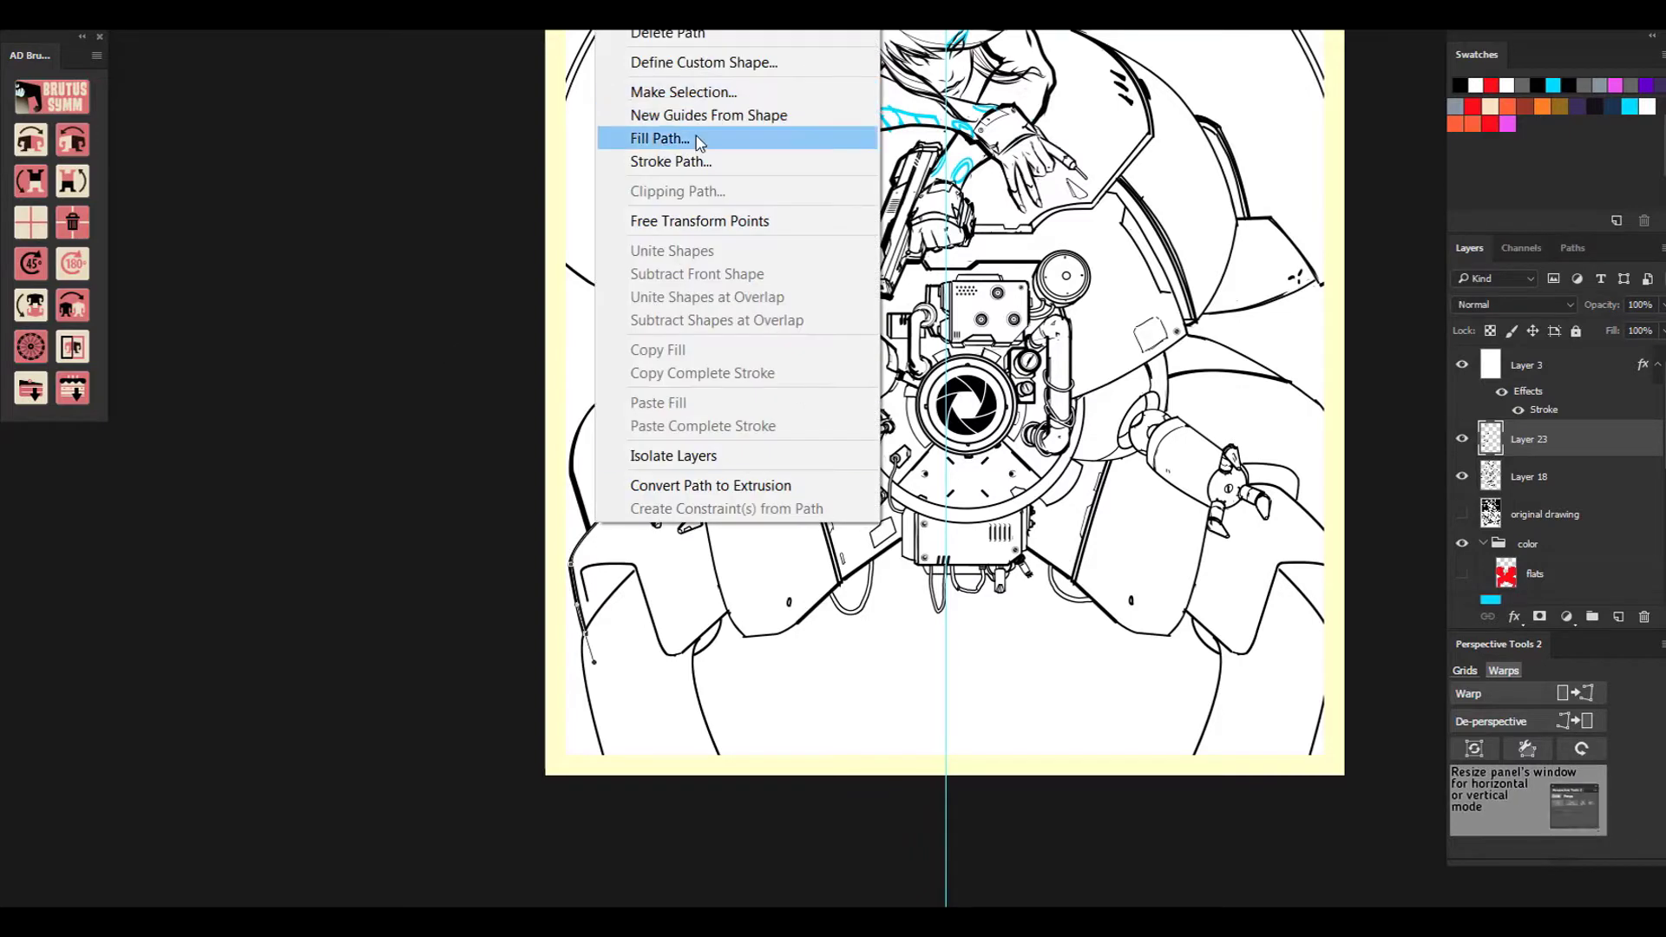
left_click(668, 95)
left_click(489, 378)
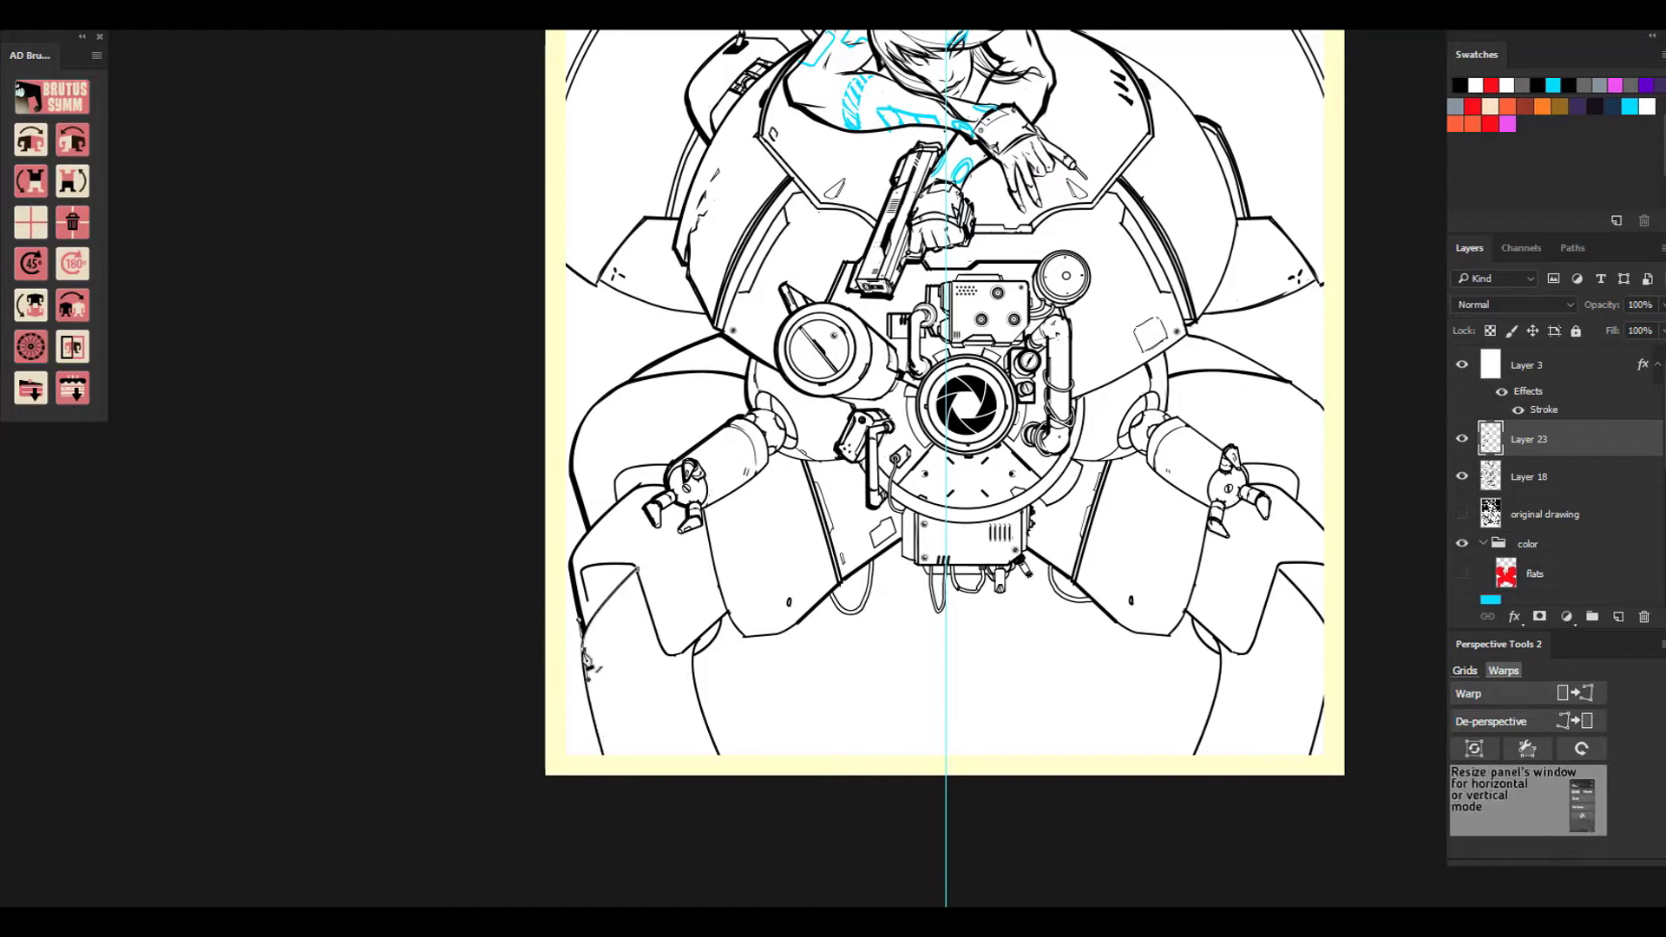
Thicken the outer edge of the robot's lower left-side leg, below the knee, with a stroked pen path, and make the path a selection.
left_click(610, 775)
left_click(636, 857)
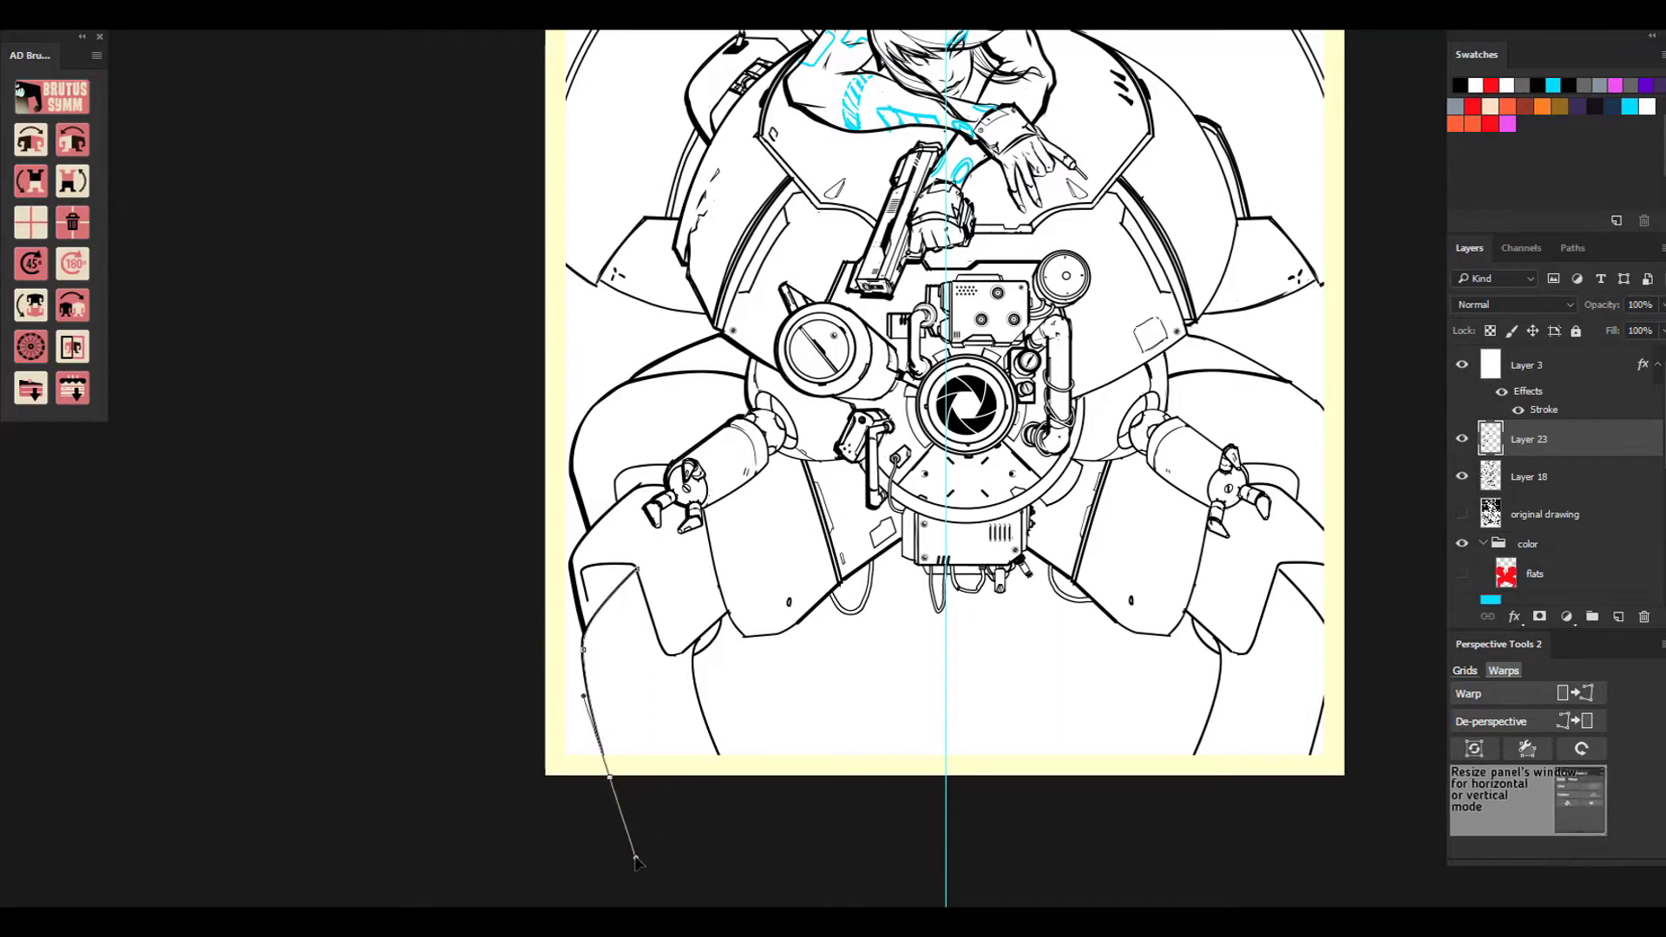
right_click(607, 611)
left_click(660, 244)
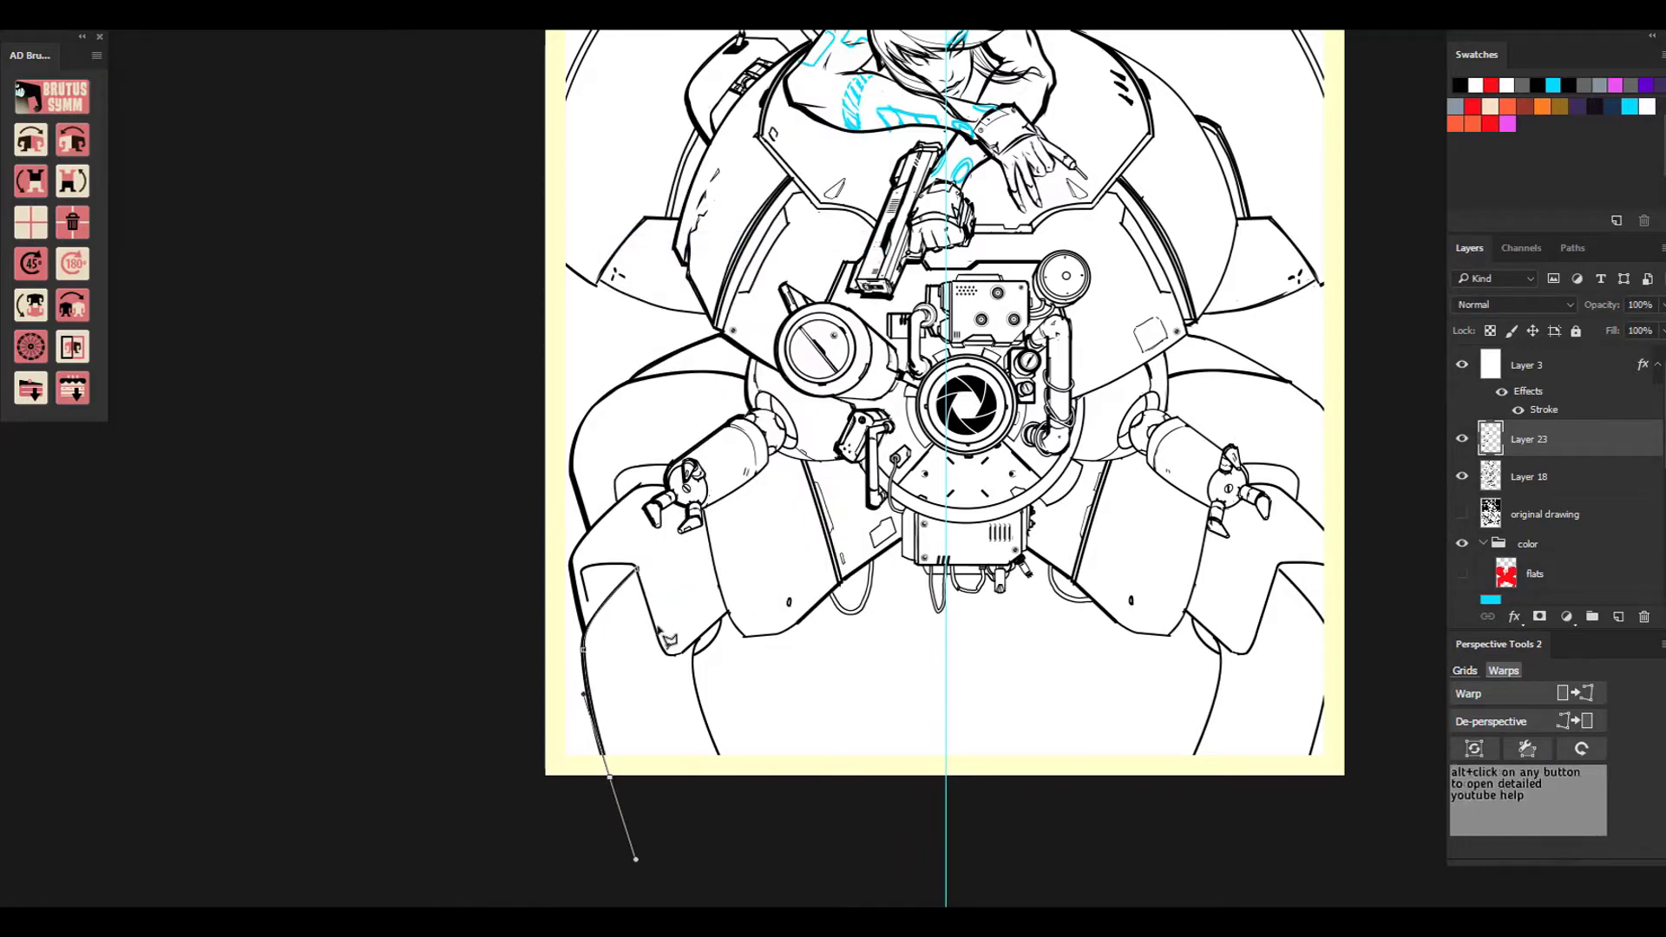
right_click(625, 612)
key("Escape")
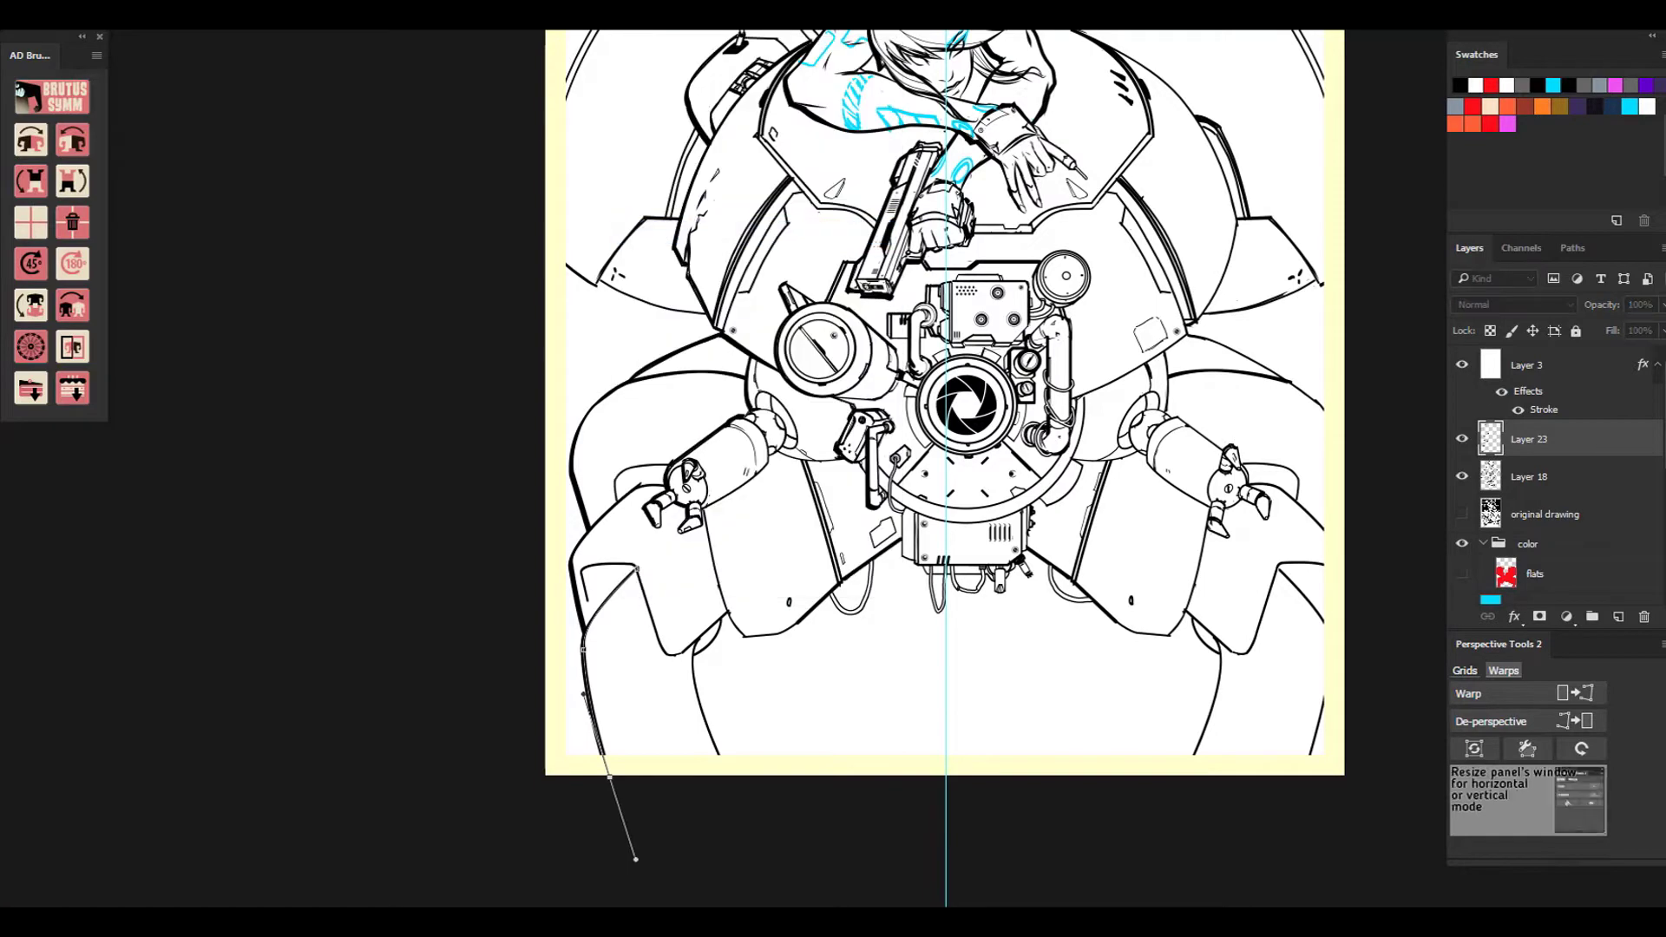
right_click(611, 617)
left_click(686, 175)
left_click(472, 373)
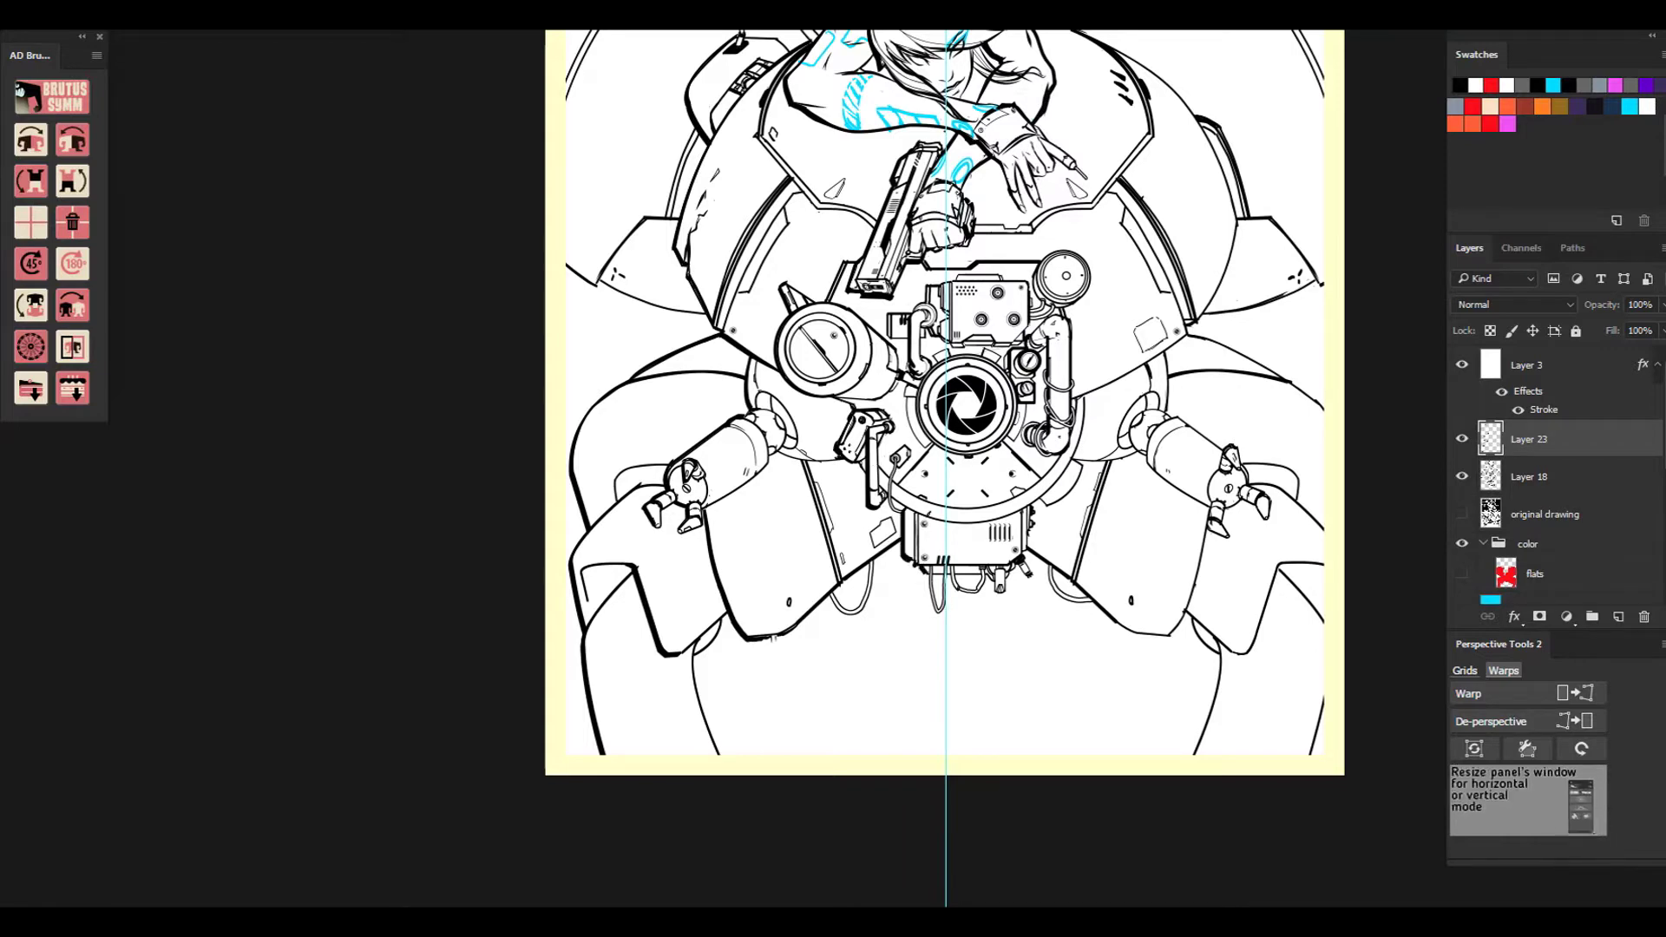
Thicken the left edge of the central machinery box above the lens with a short straight brush line.
key("ctrl+0")
key("ctrl+plus")
key("ctrl+plus")
left_click_drag(885, 646, 650, 355)
left_click(576, 344)
left_click(576, 368, "shift")
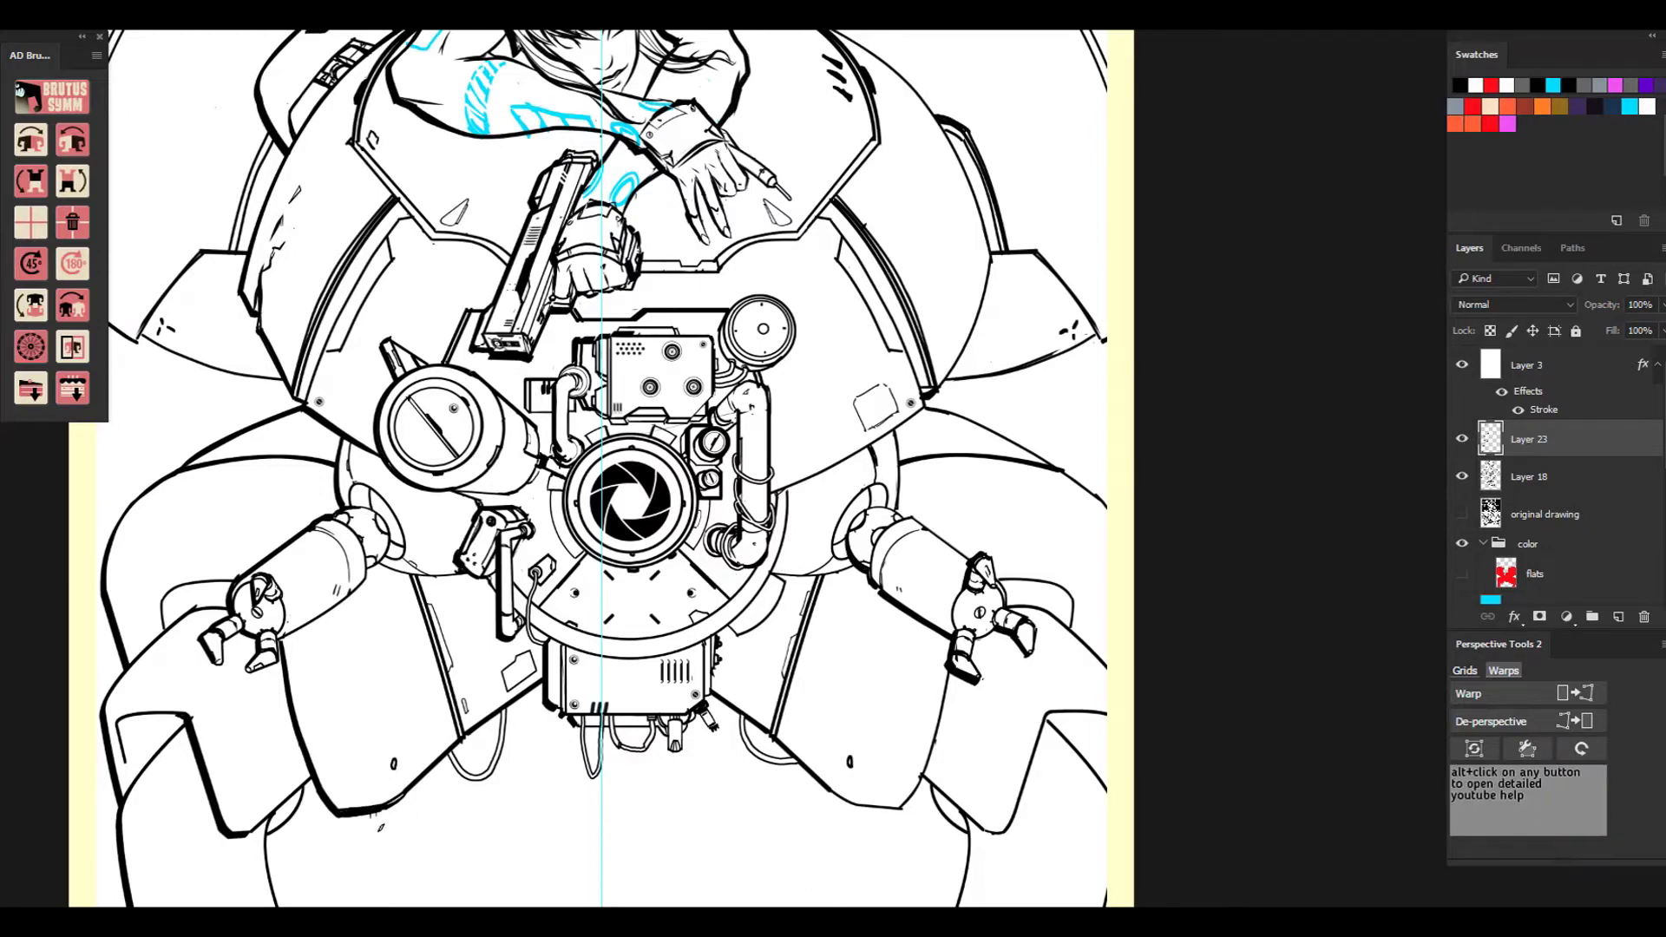
key("ctrl+0")
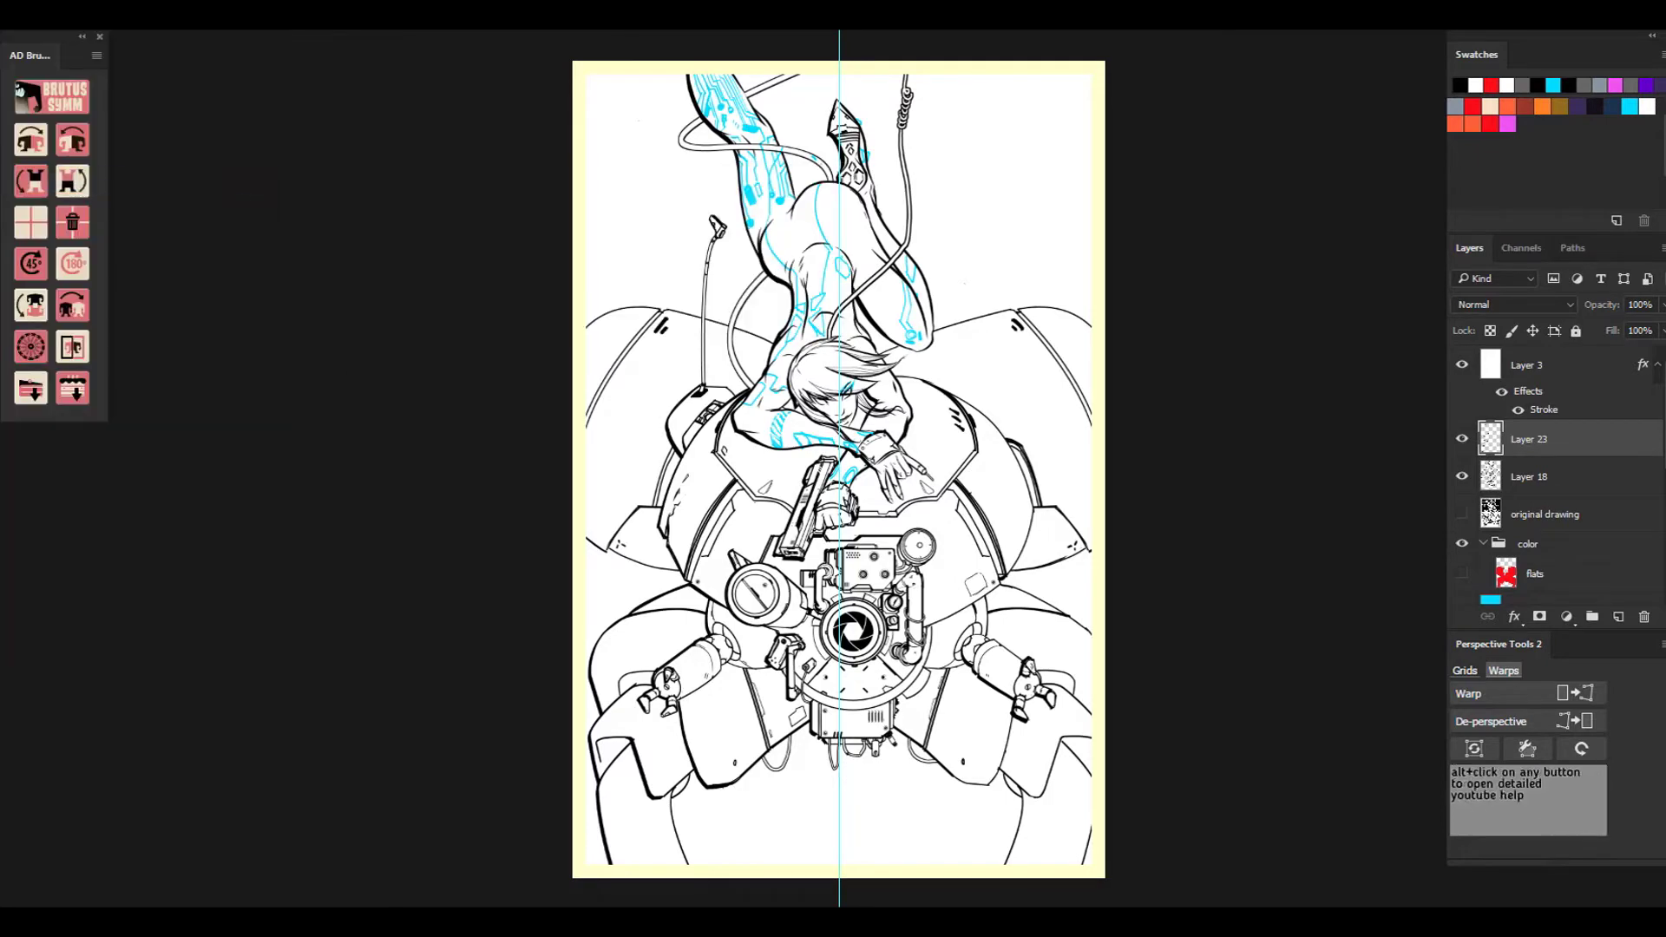
left_click(787, 559)
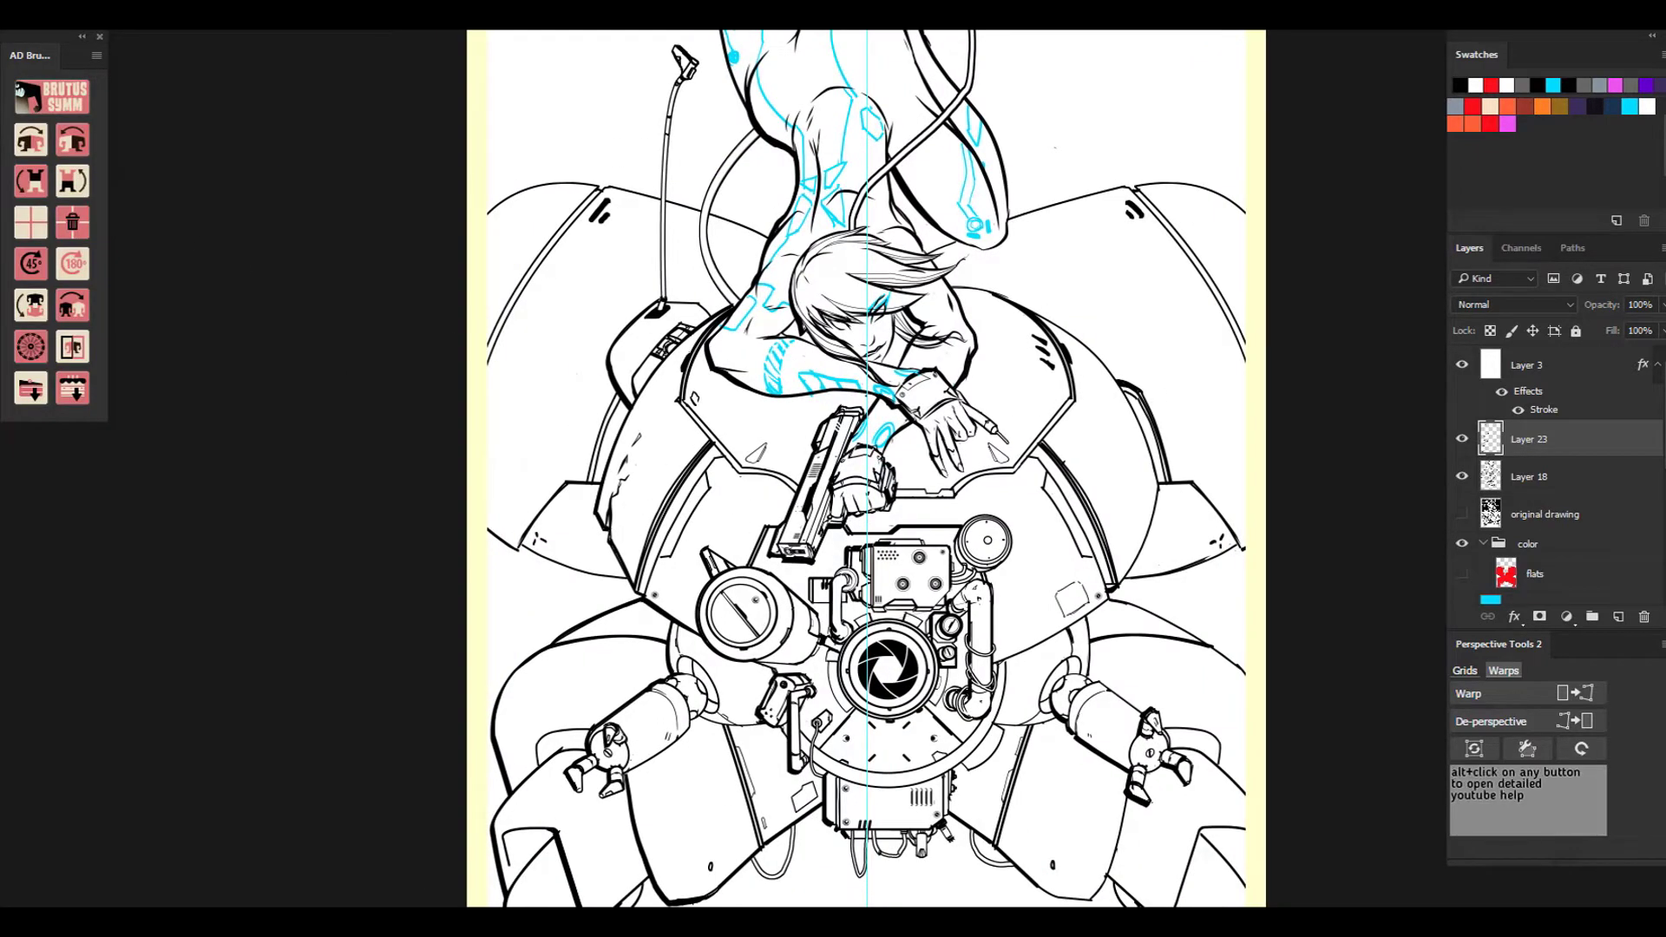
left_click(4, 17)
scroll(68, 165, "down", 2)
scroll(68, 164, "down", 5)
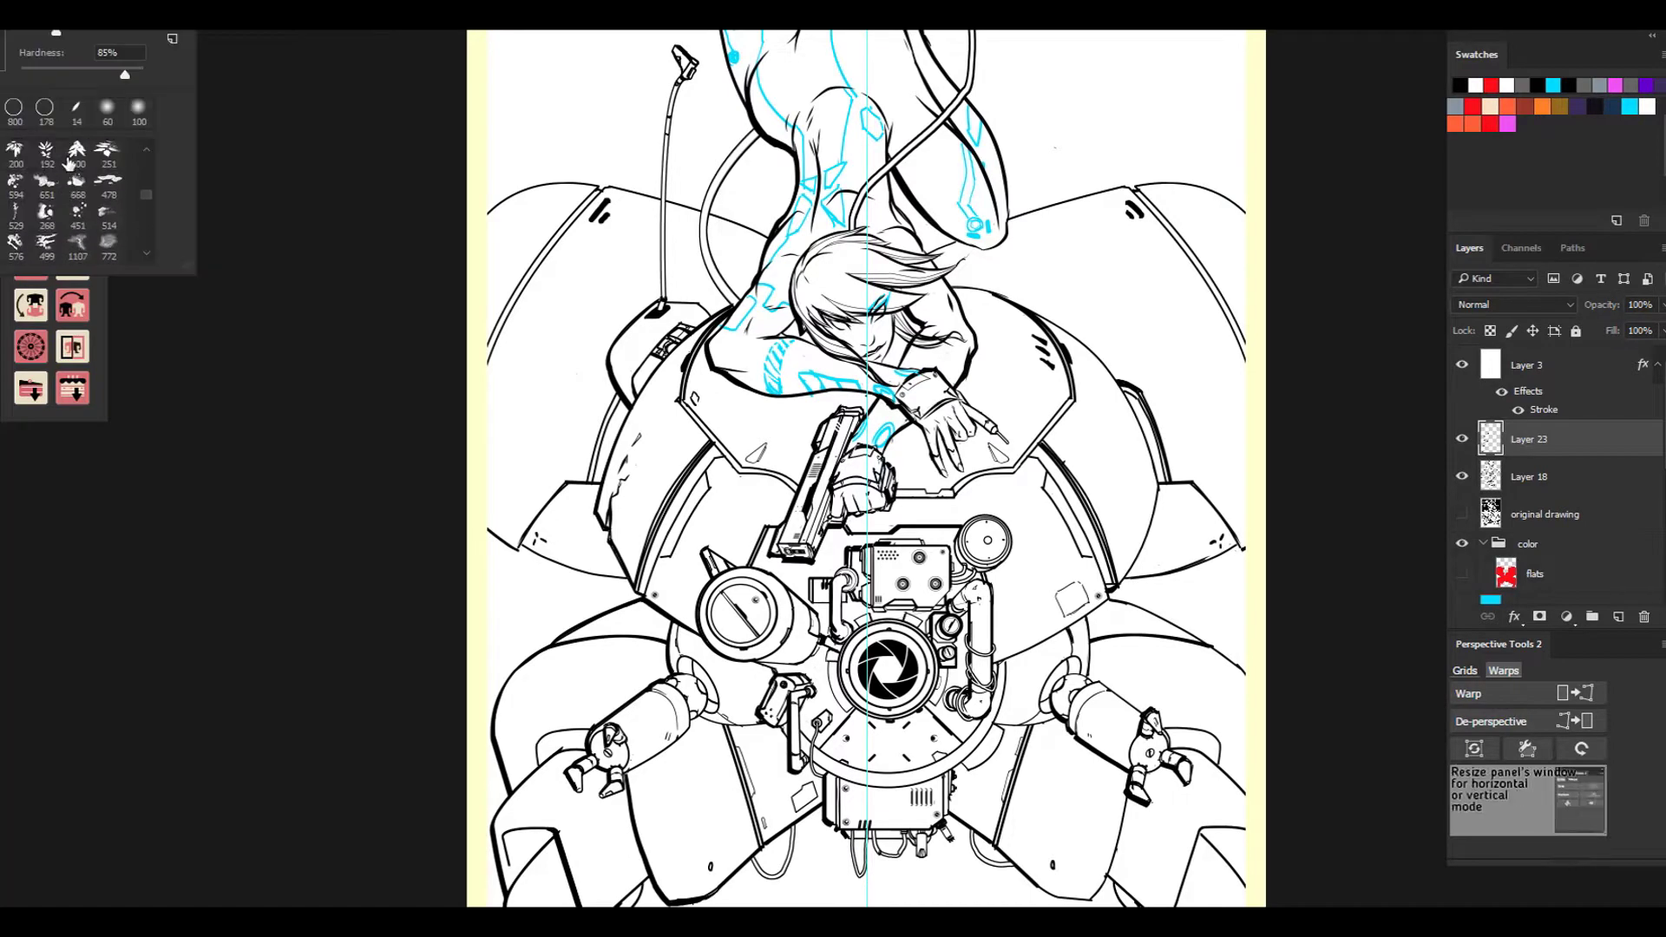
scroll(149, 158, "up", 10)
key("ctrl+plus")
key("ctrl+minus")
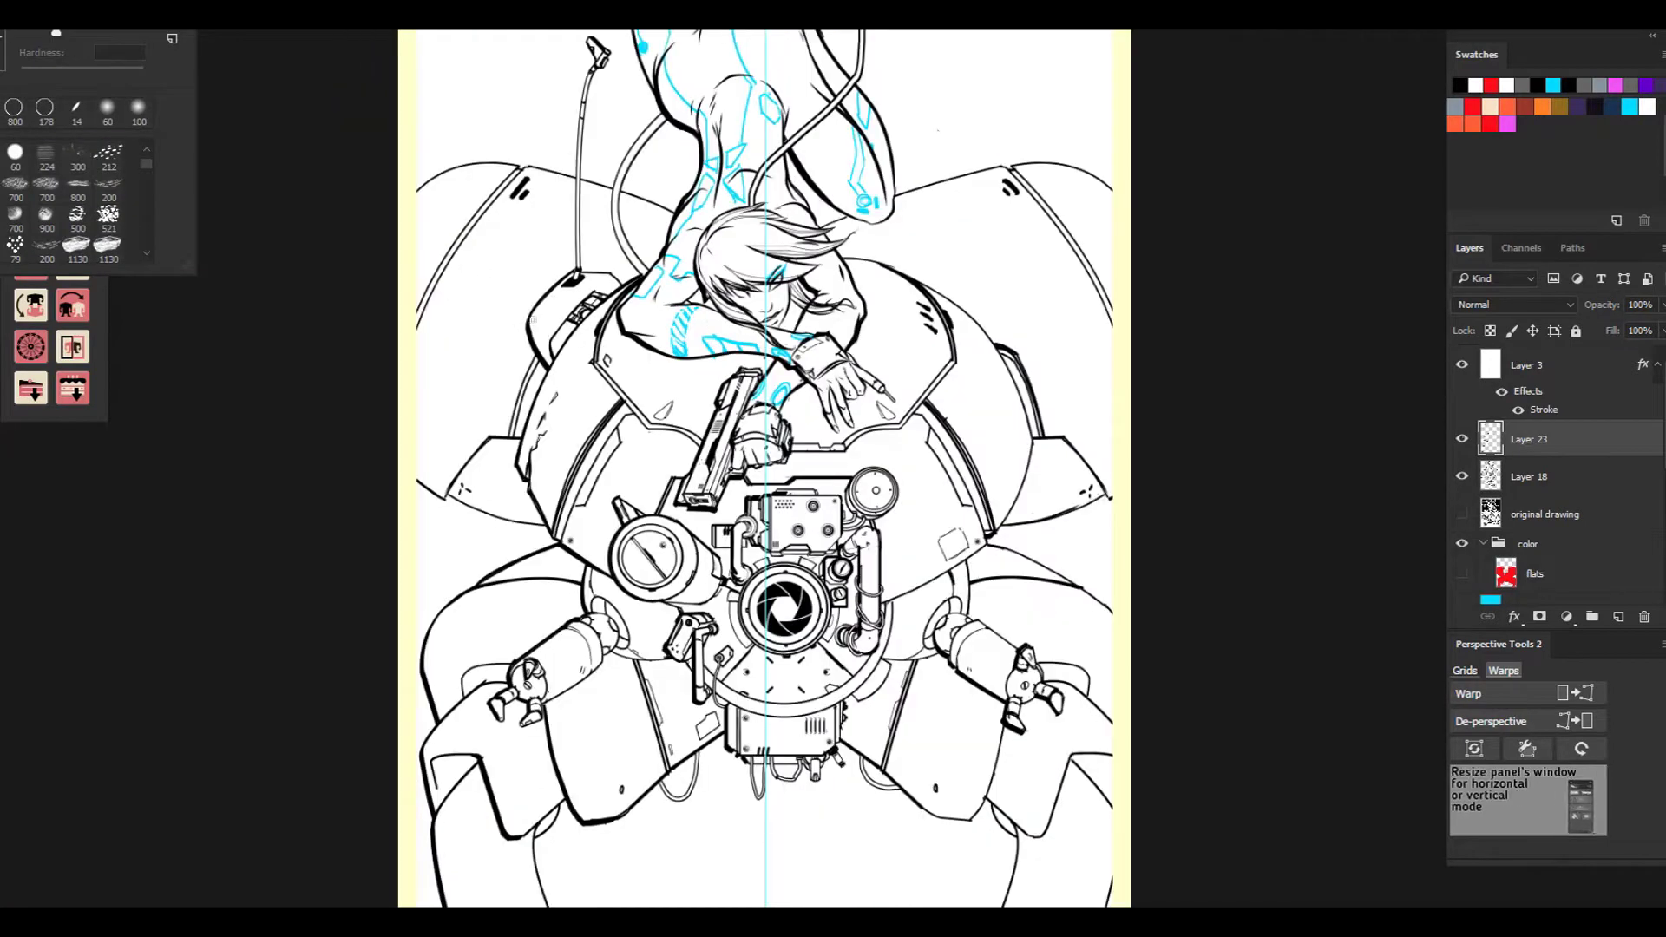
left_click_drag(457, 553, 469, 536)
key("ctrl+z")
key("ctrl+z")
Thicken the bottom edge and corner of the right-side leg's inner armour plate and the small joint curve next to it.
key("ctrl+plus")
mouse_move(695, 701)
left_mouse_down()
mouse_move(599, 433)
mouse_move(582, 475)
left_mouse_up()
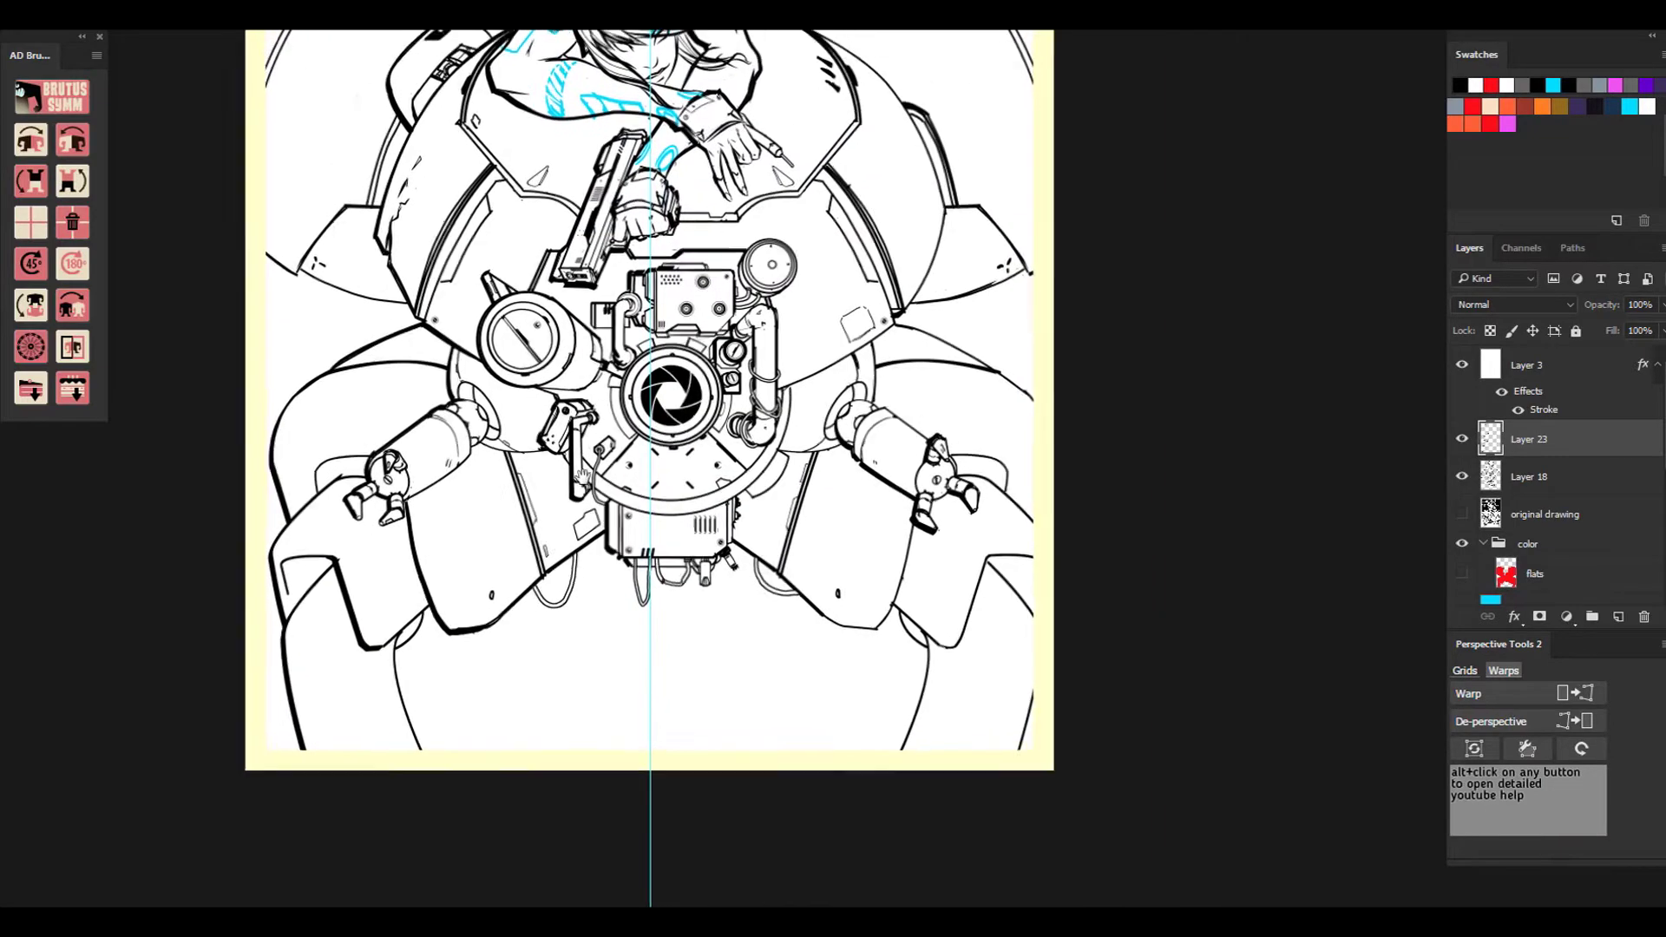
key("ctrl+plus")
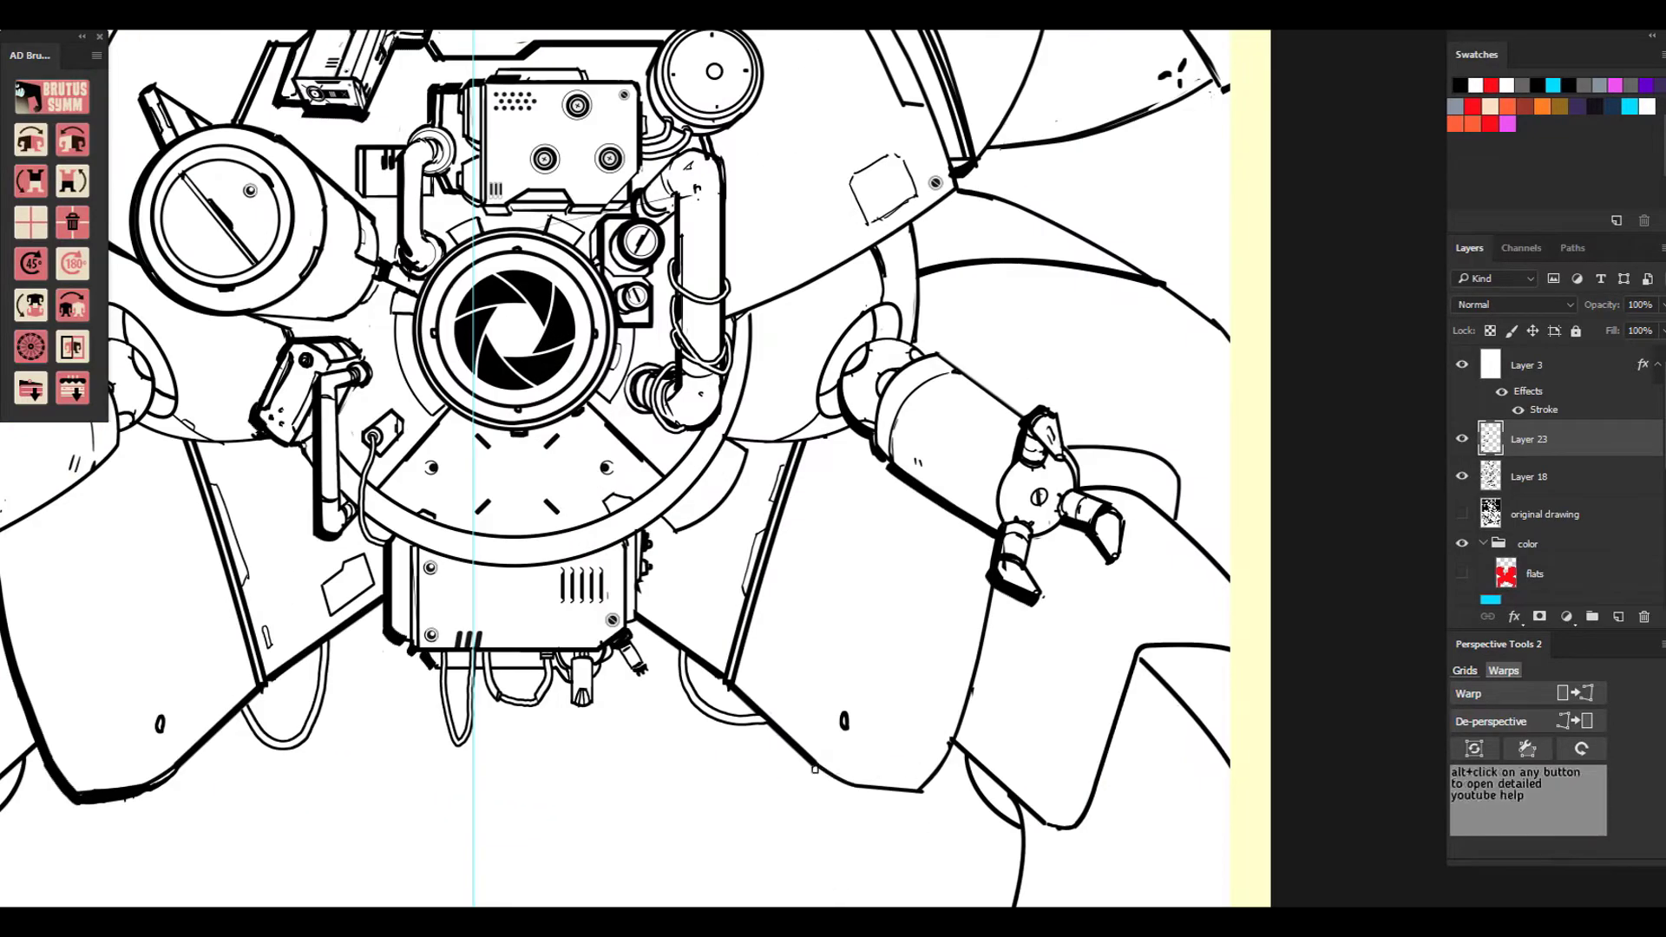
mouse_move(819, 767)
left_mouse_down()
mouse_move(925, 795)
mouse_move(943, 762)
left_mouse_up()
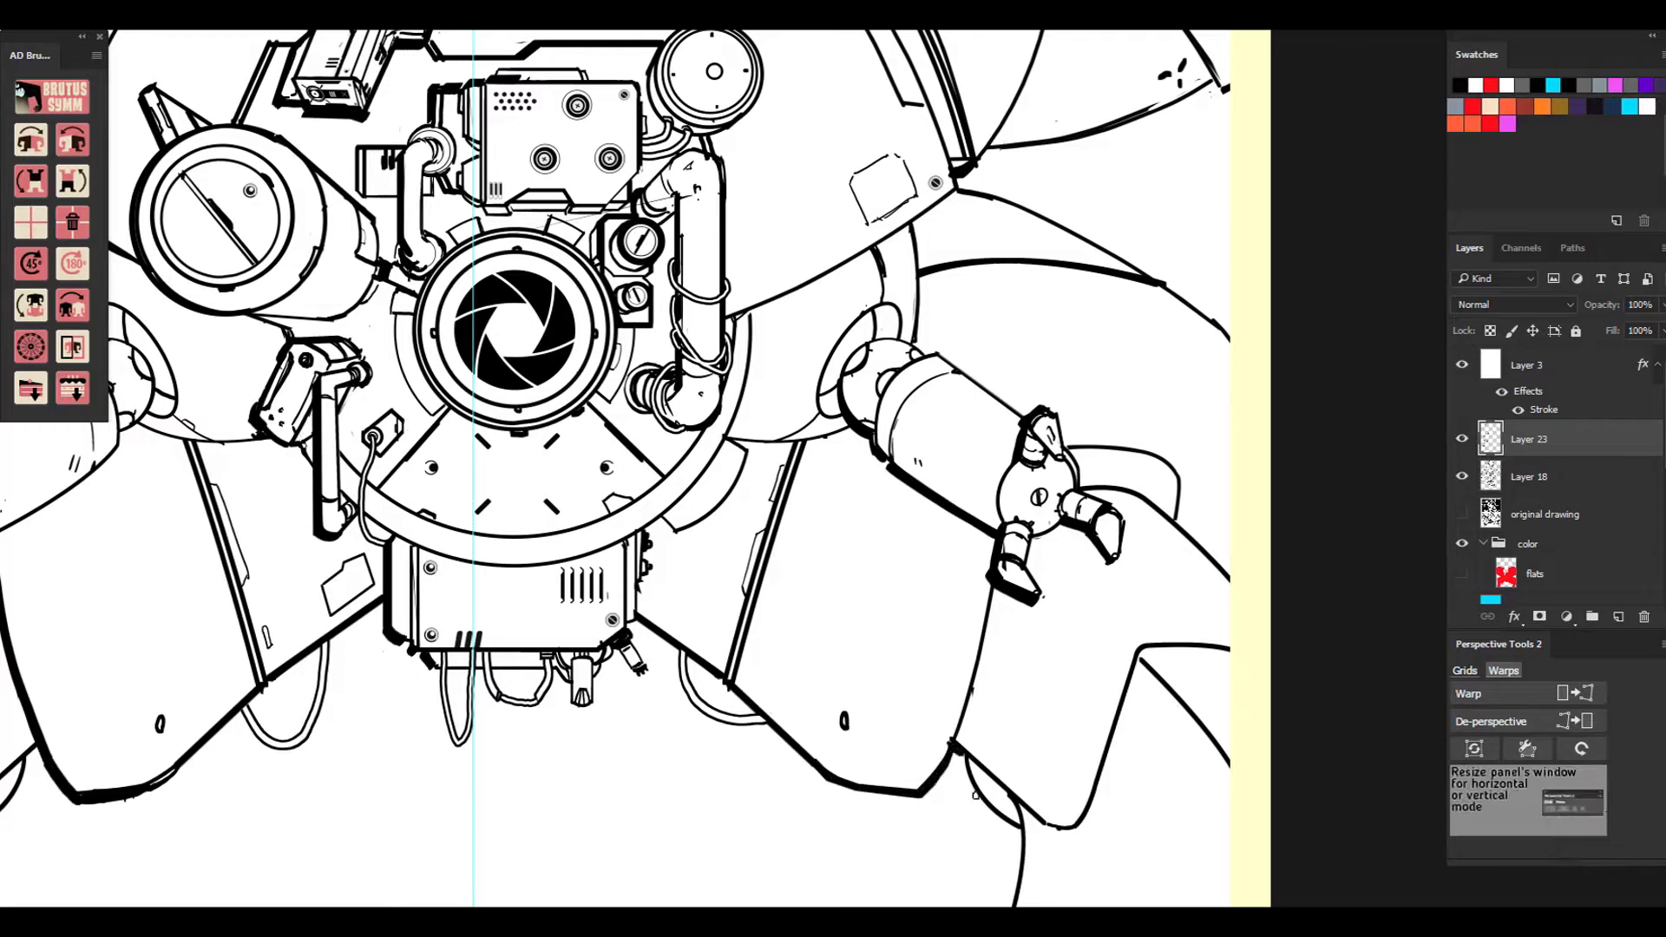
left_click_drag(1020, 831, 994, 814)
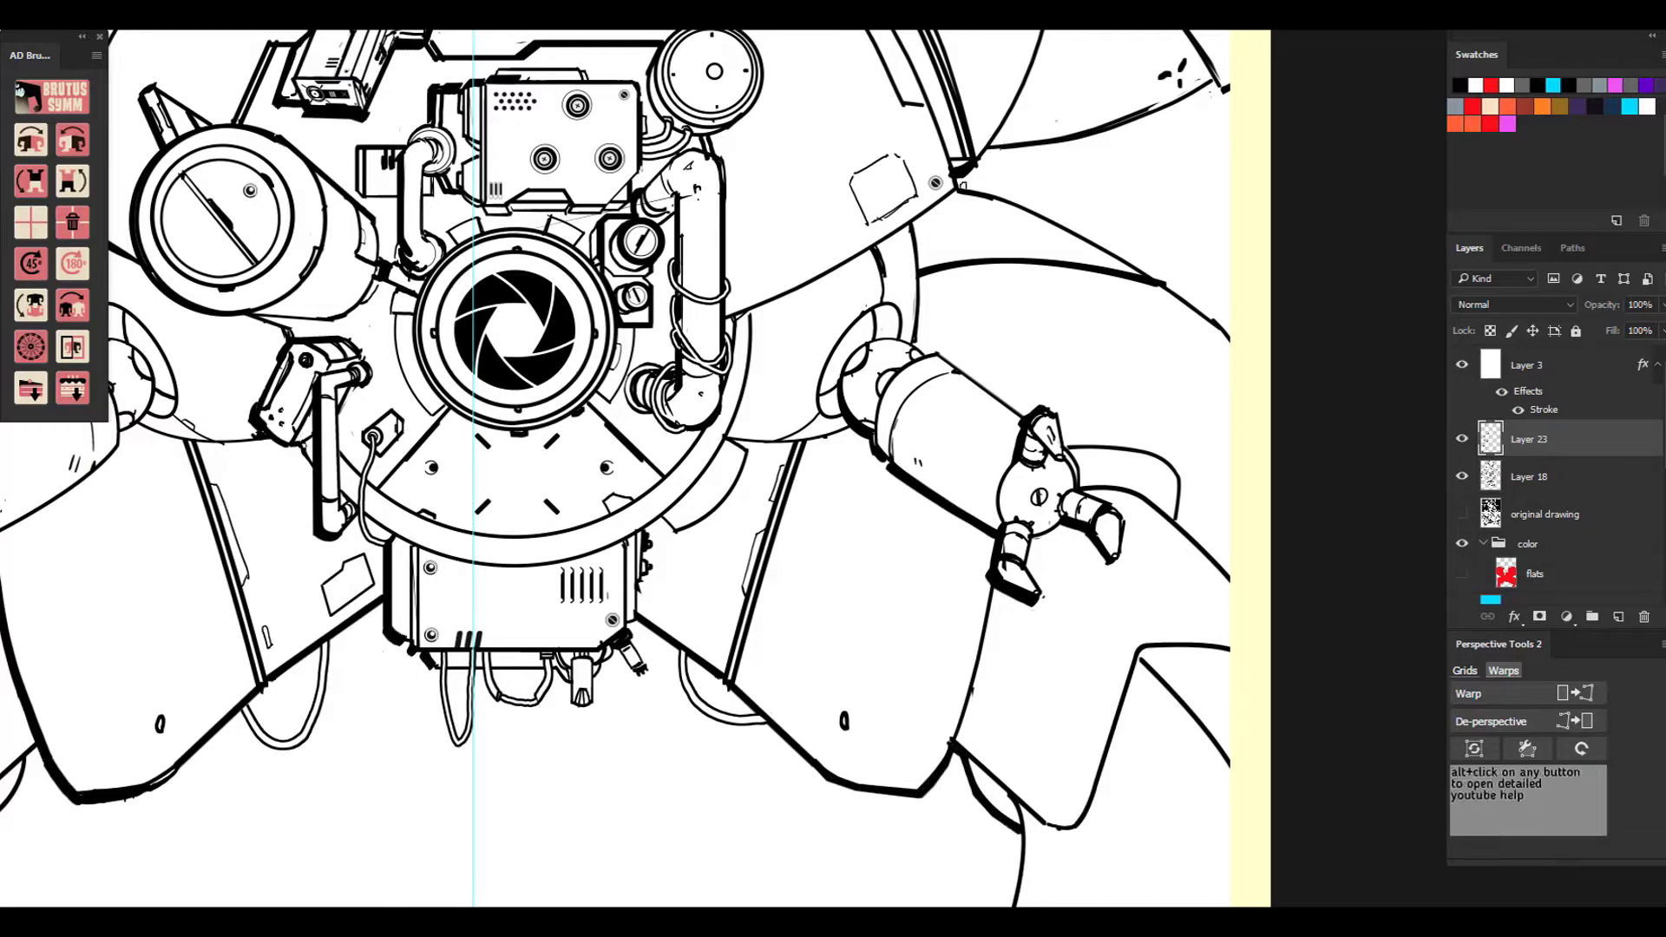
Thicken the top curve of the right-side leg and the lower edge of the pointed side fin above it with brush strokes.
mouse_move(997, 196)
left_mouse_down()
mouse_move(1180, 273)
mouse_move(1258, 342)
mouse_move(1168, 285)
mouse_move(1228, 335)
left_mouse_up()
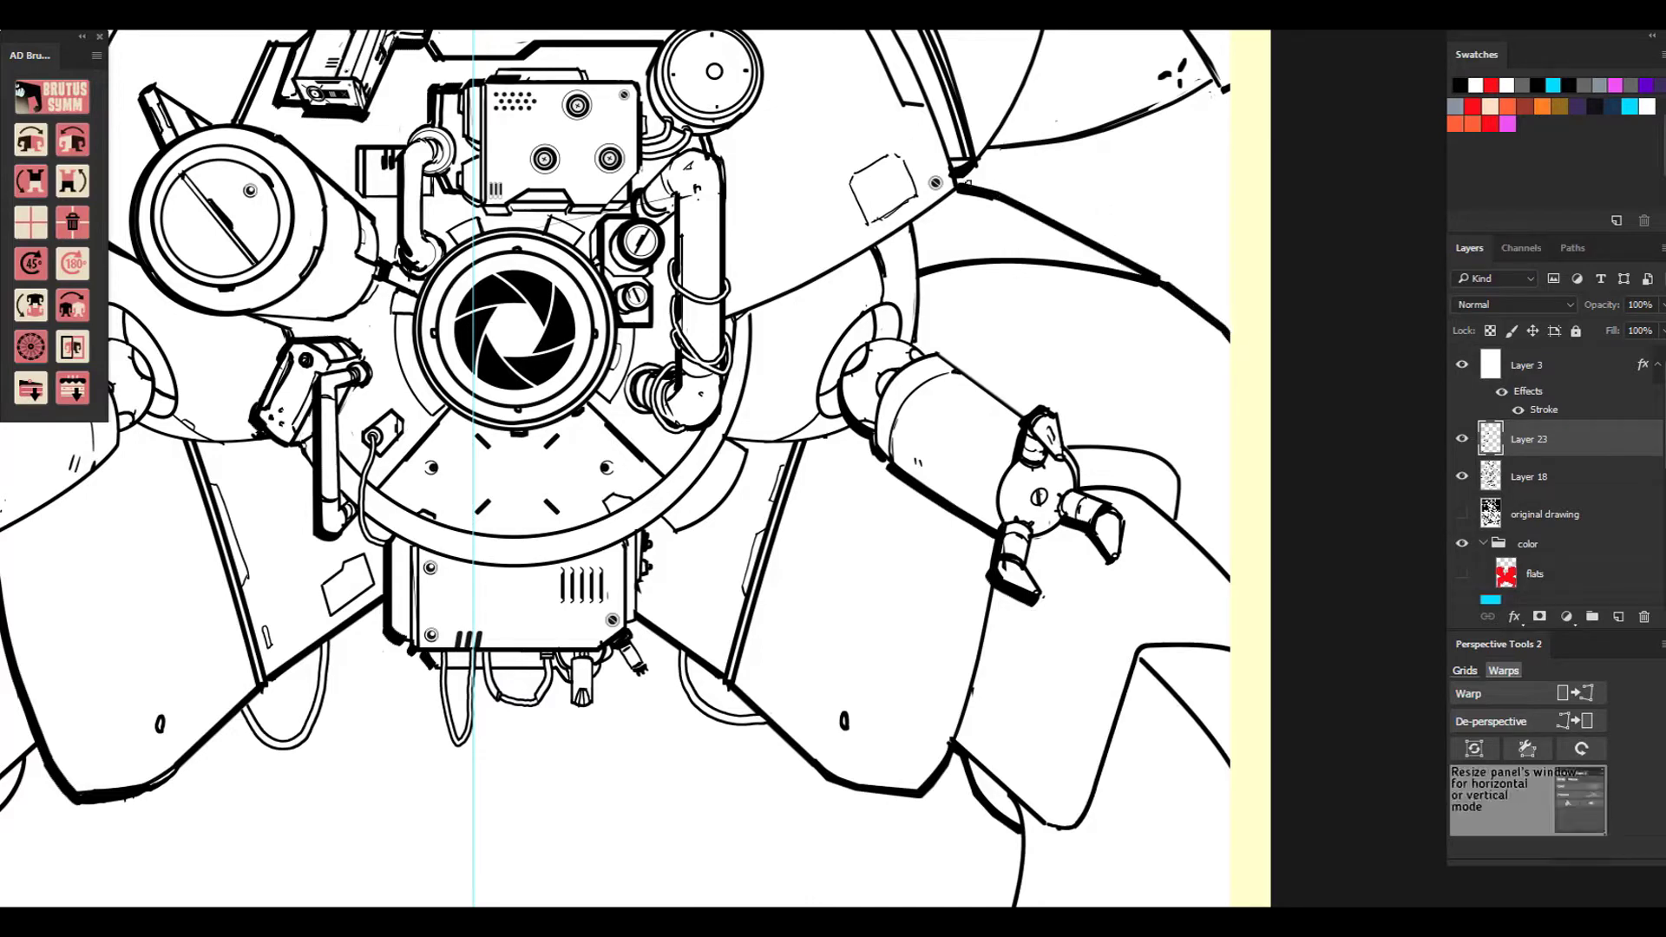
mouse_move(975, 166)
left_mouse_down()
mouse_move(1145, 120)
mouse_move(1215, 80)
left_mouse_up()
key("ctrl+minus")
key("ctrl+minus")
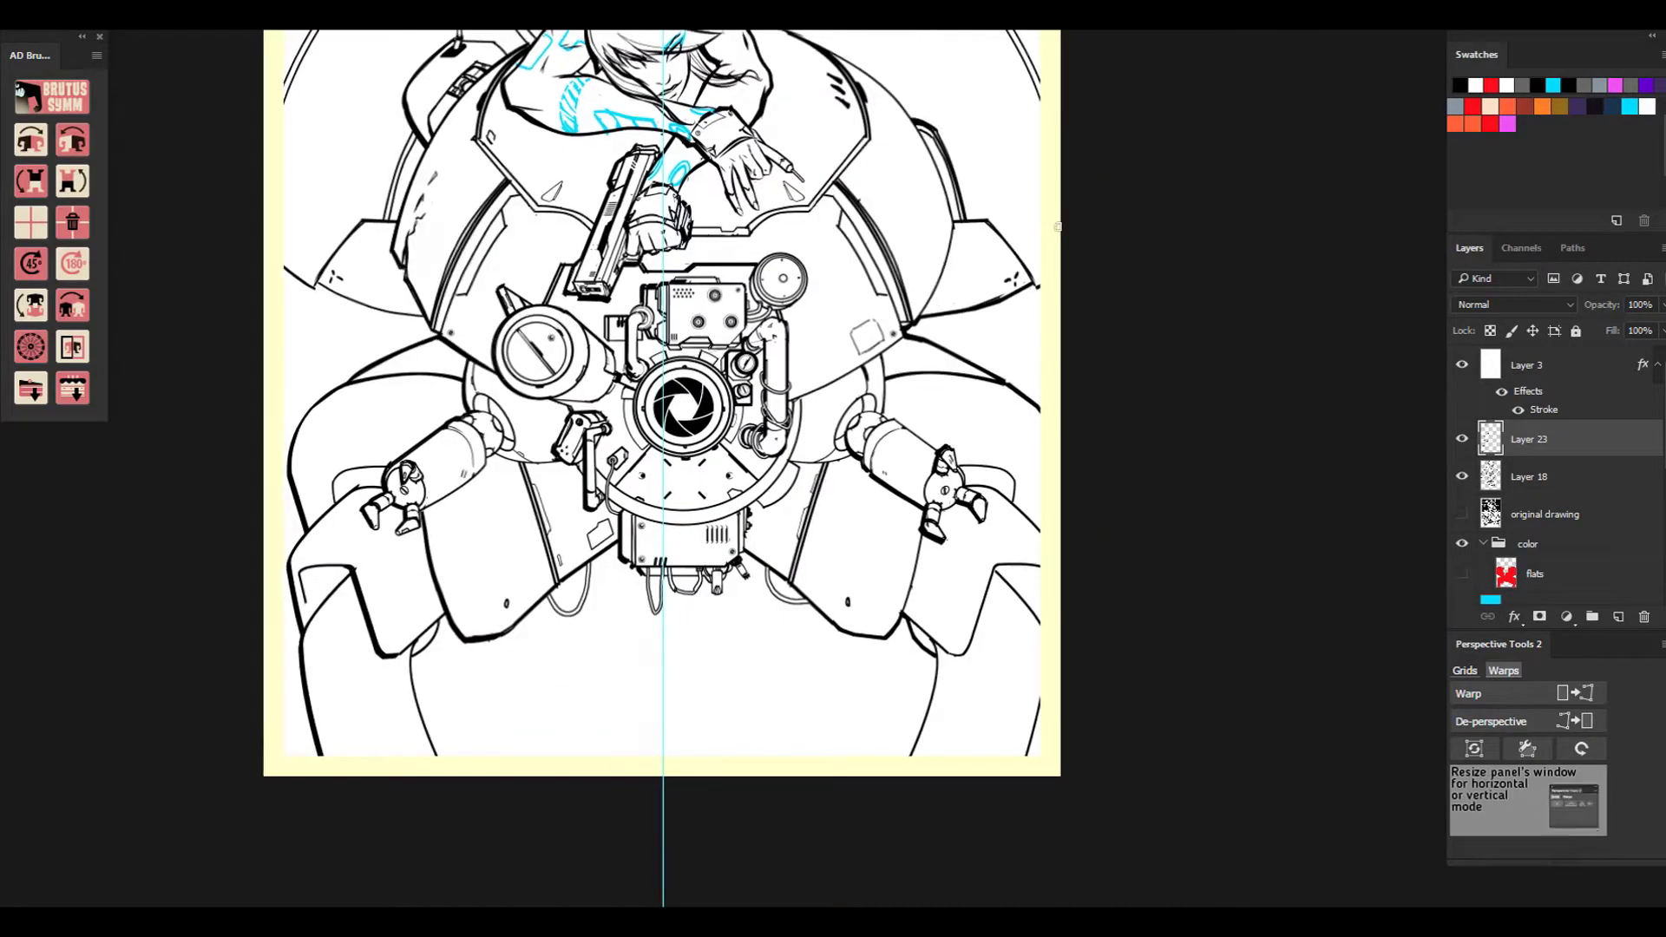
left_click_drag(1058, 226, 1236, 534)
key("ctrl+plus")
key("ctrl+minus")
key("ctrl+plus")
key("ctrl+minus")
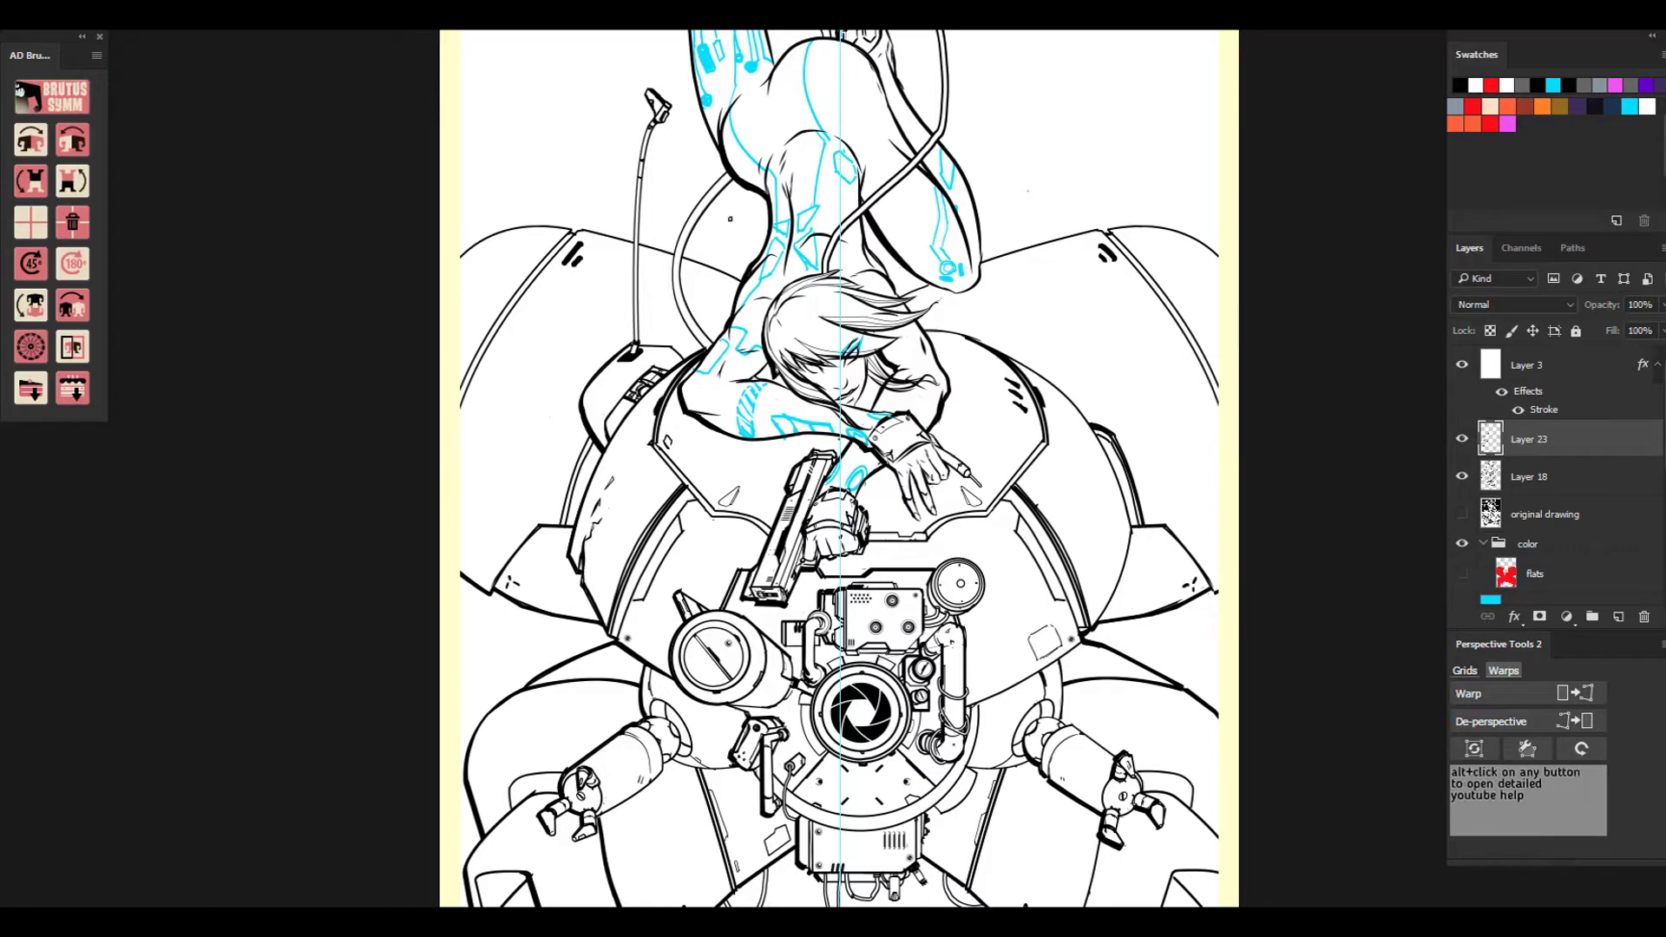
left_click_drag(730, 219, 688, 627)
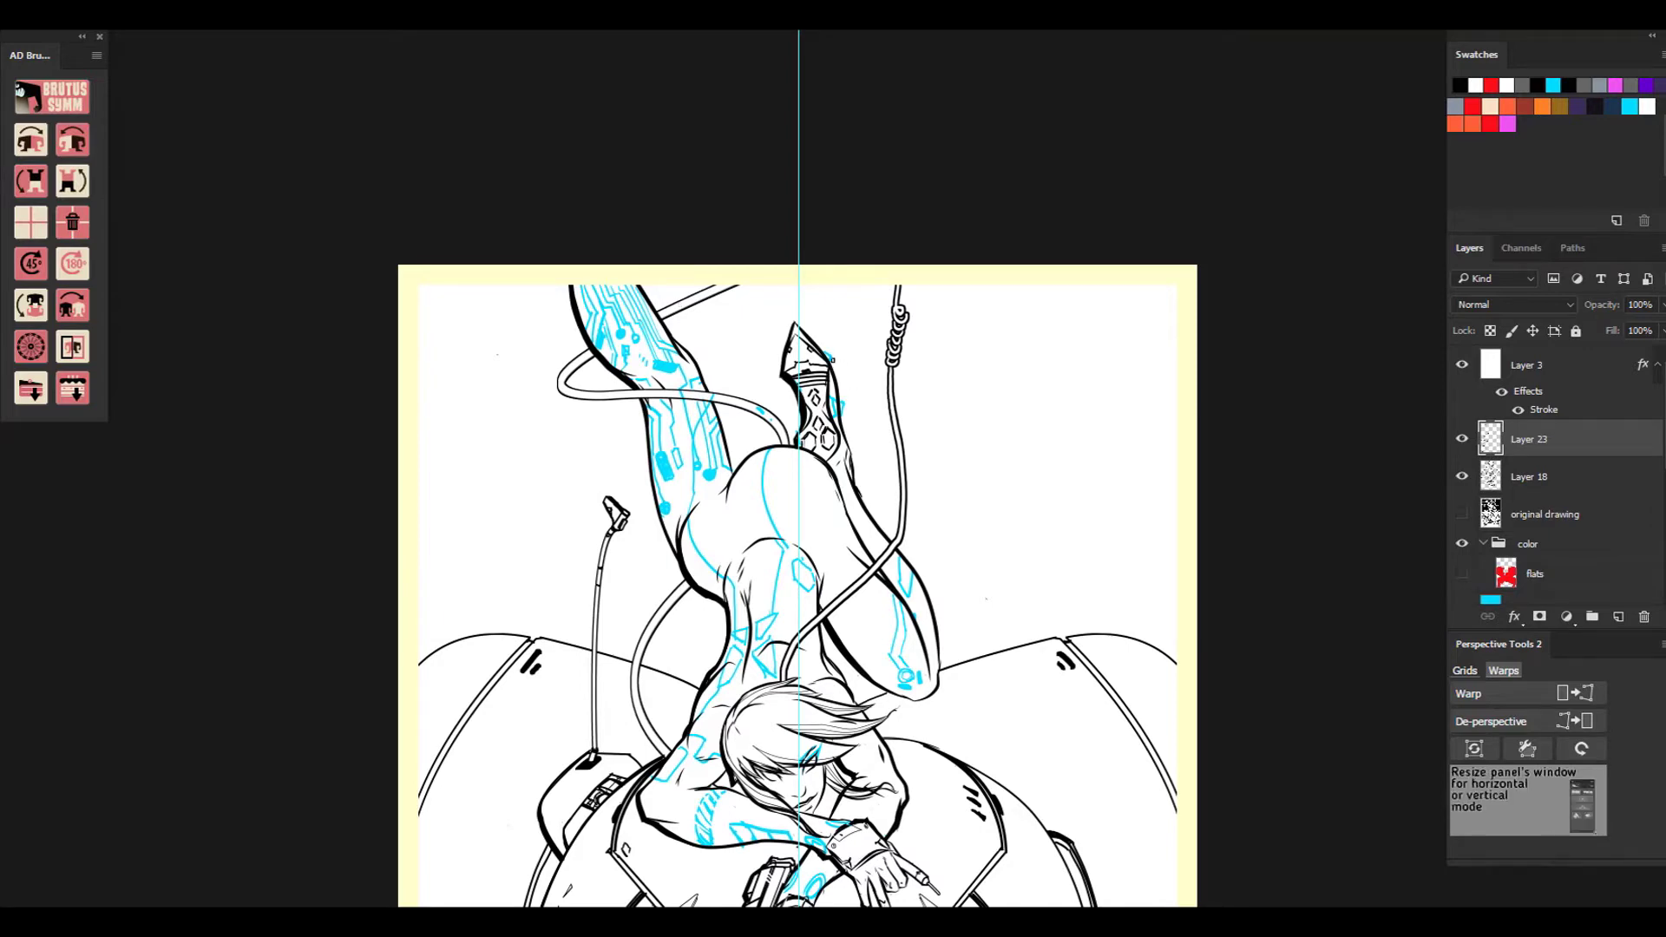
key("ctrl+0")
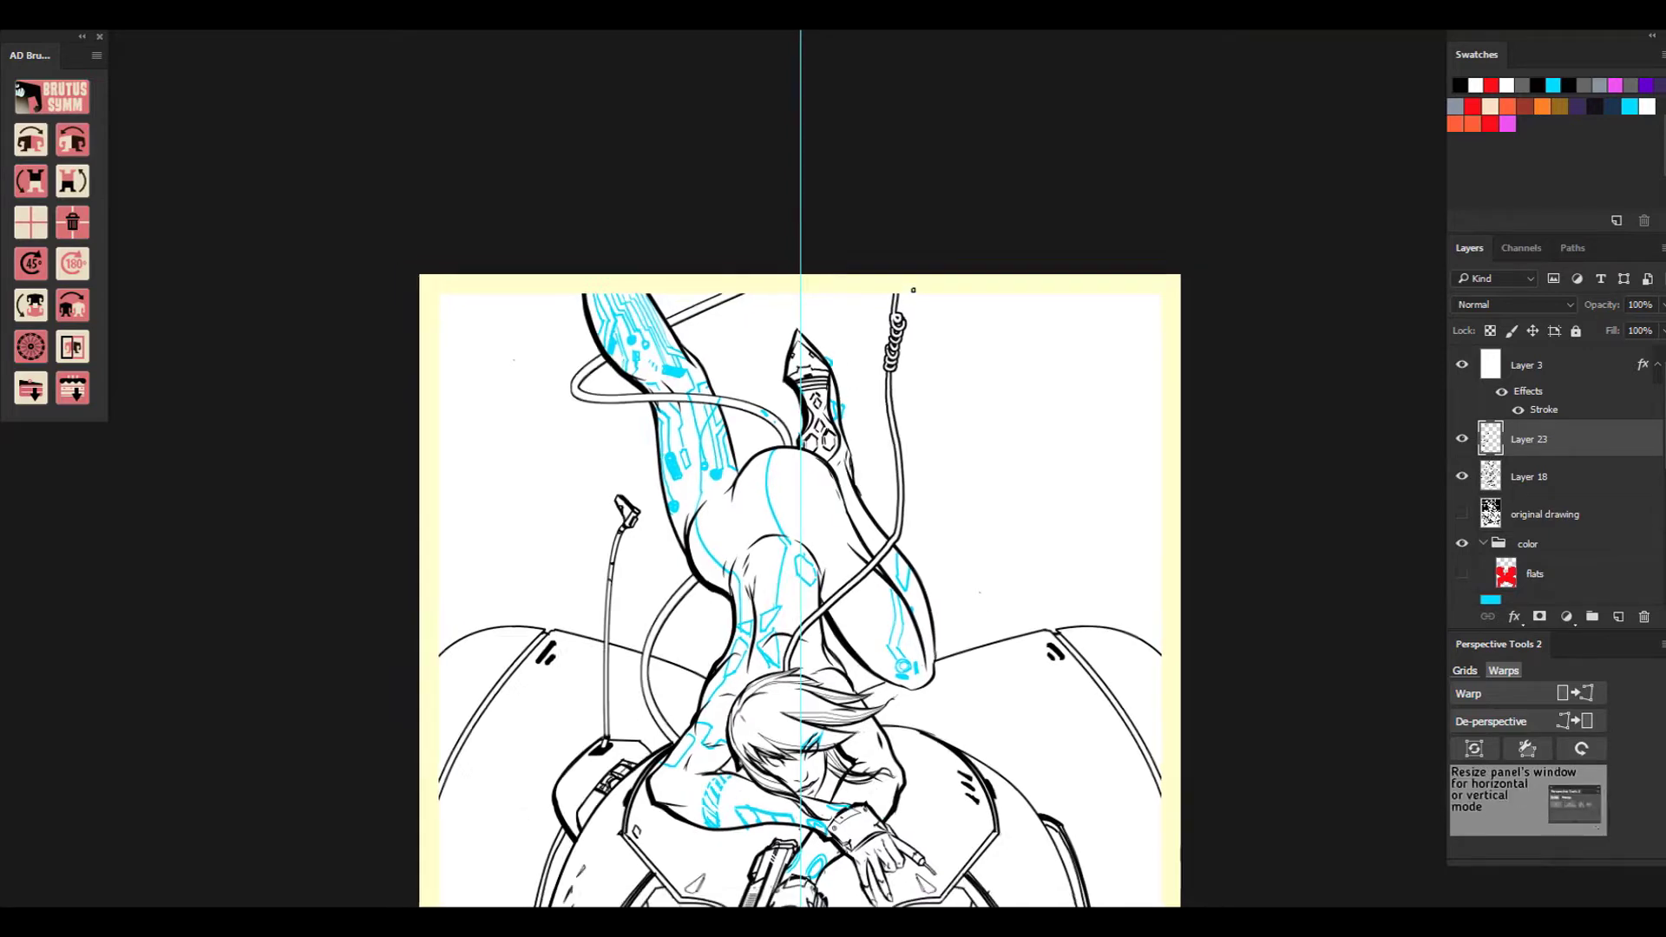
key("ctrl+plus")
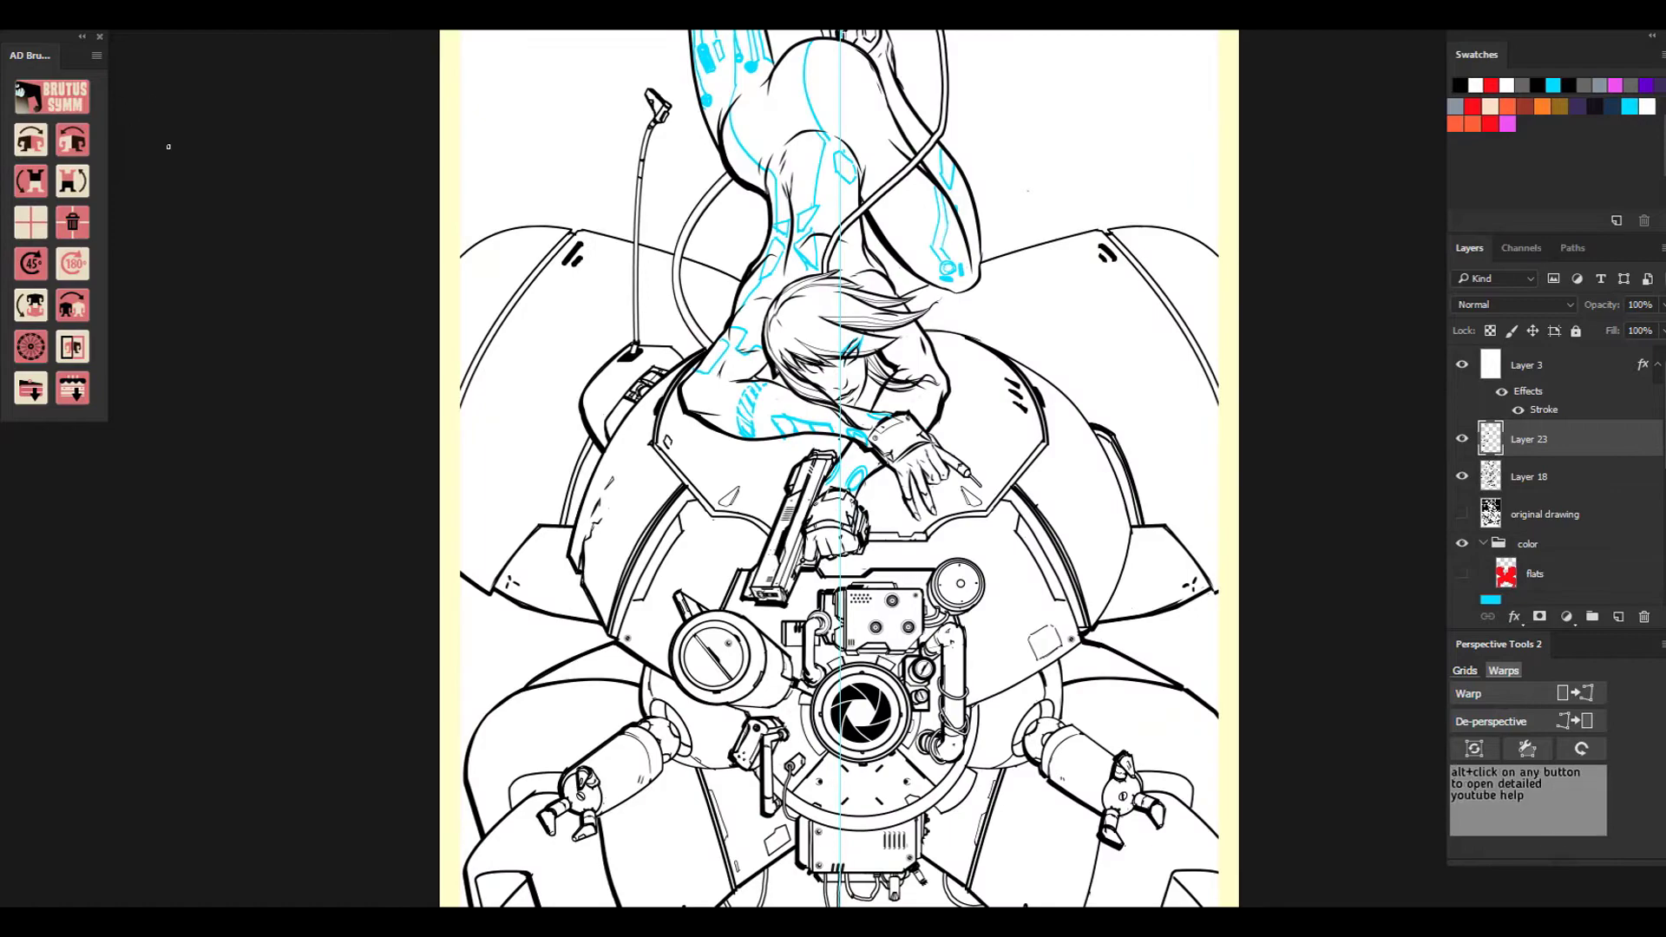
Thicken the top outline of the robot's left-side rear shell, from the page border to the antenna rod.
key("ctrl+plus")
key("ctrl+plus")
left_click_drag(291, 219, 542, 816)
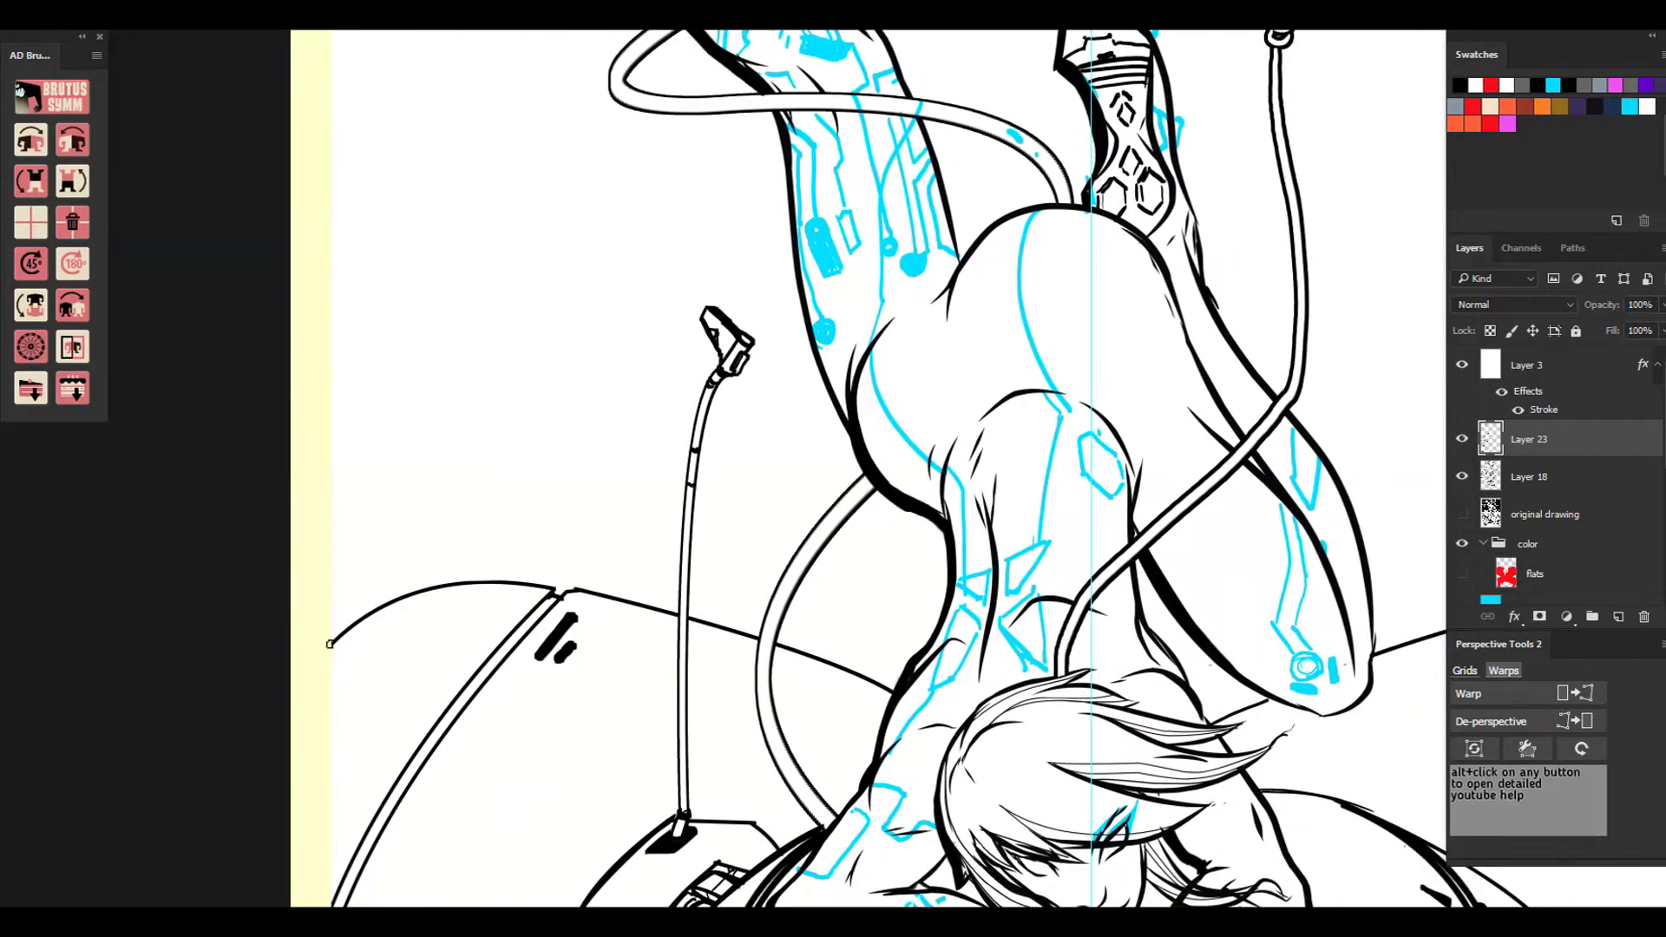
mouse_move(367, 613)
left_mouse_down()
mouse_move(459, 579)
mouse_move(549, 588)
mouse_move(514, 577)
mouse_move(680, 612)
left_mouse_up()
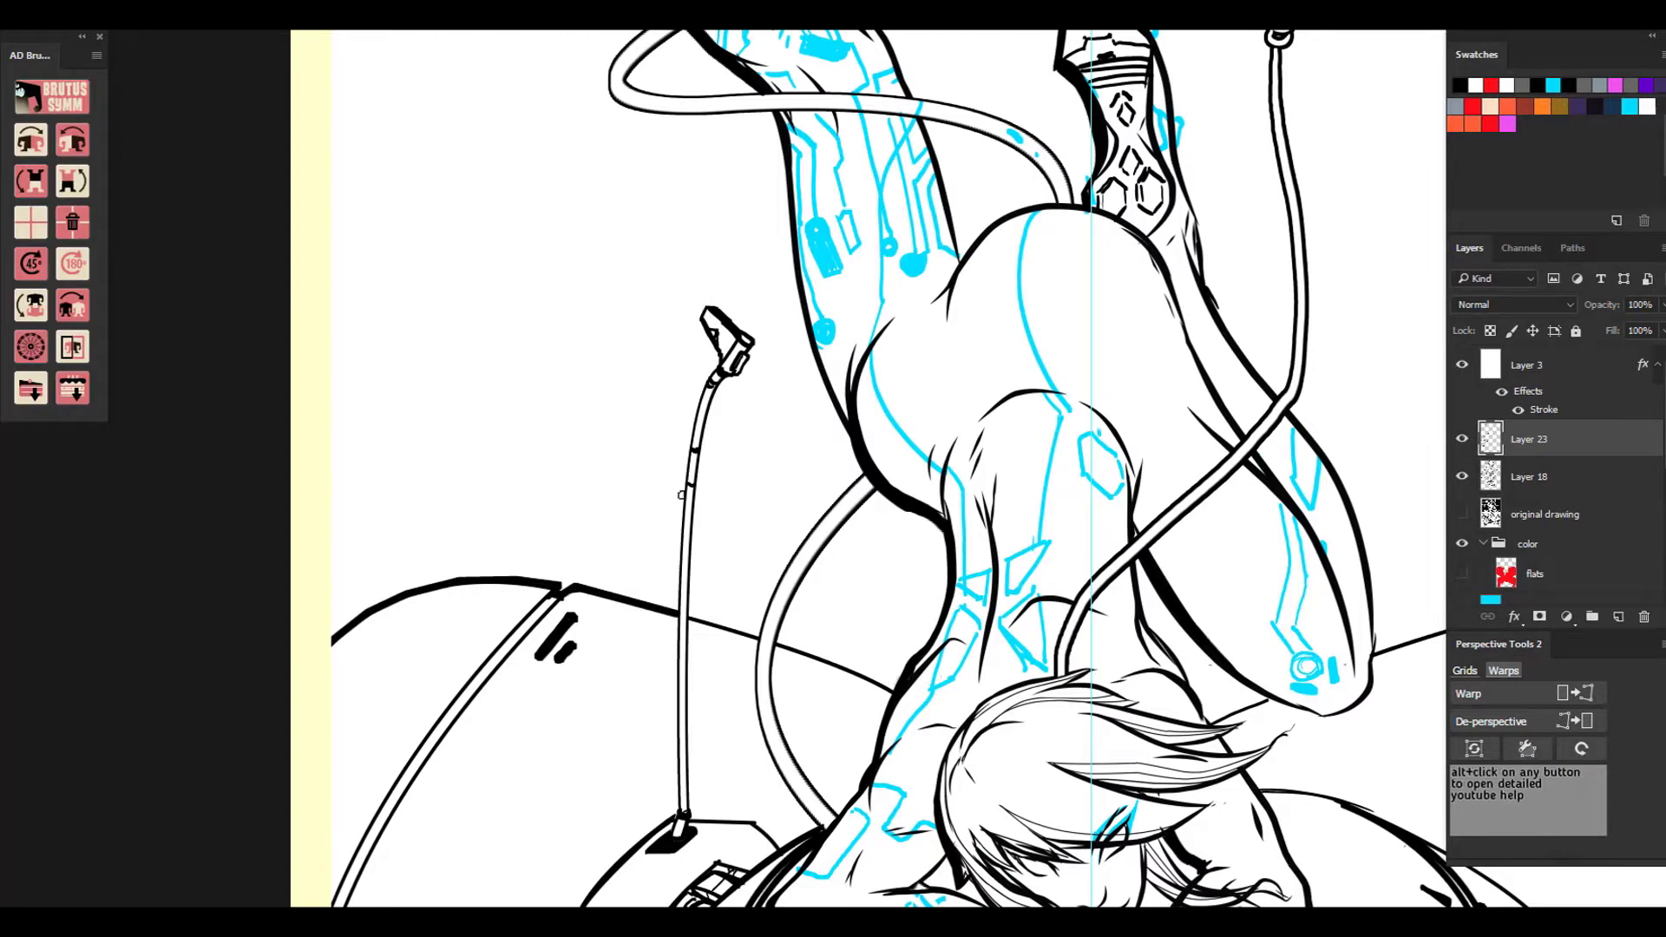
Thicken the outlines of the antenna's head and rod, and continue the heavy shell edge from the rod to the woman's body.
mouse_move(678, 546)
left_mouse_down()
mouse_move(718, 355)
mouse_move(709, 310)
left_mouse_up()
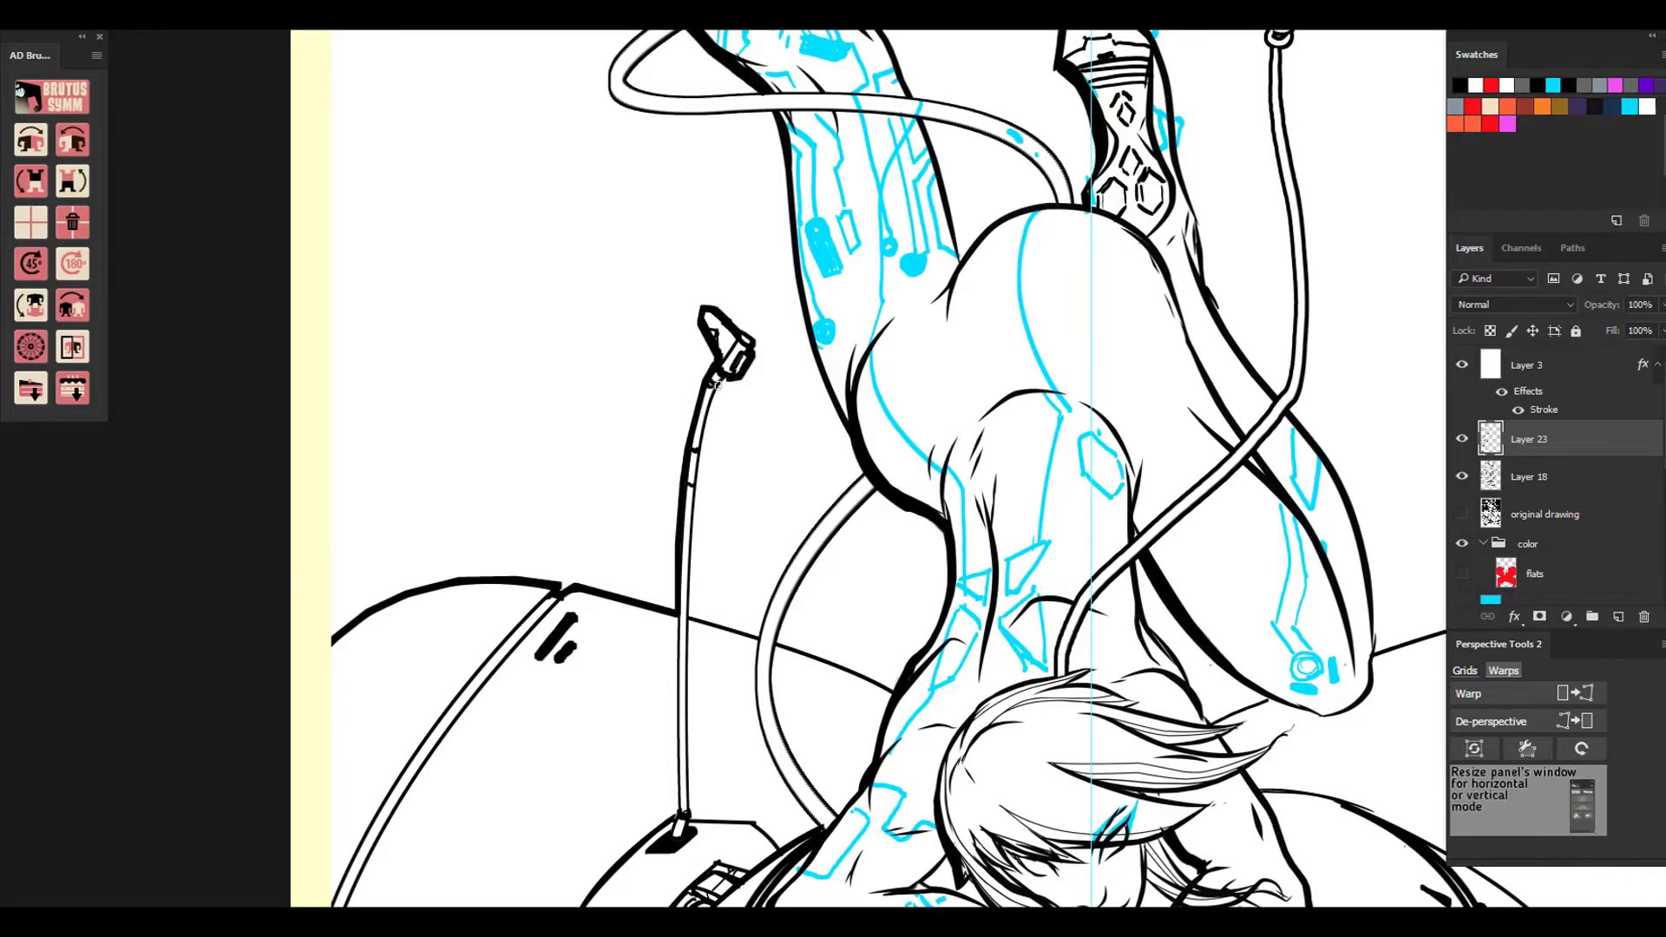
mouse_move(707, 420)
left_mouse_down()
mouse_move(717, 388)
mouse_move(710, 418)
left_mouse_up()
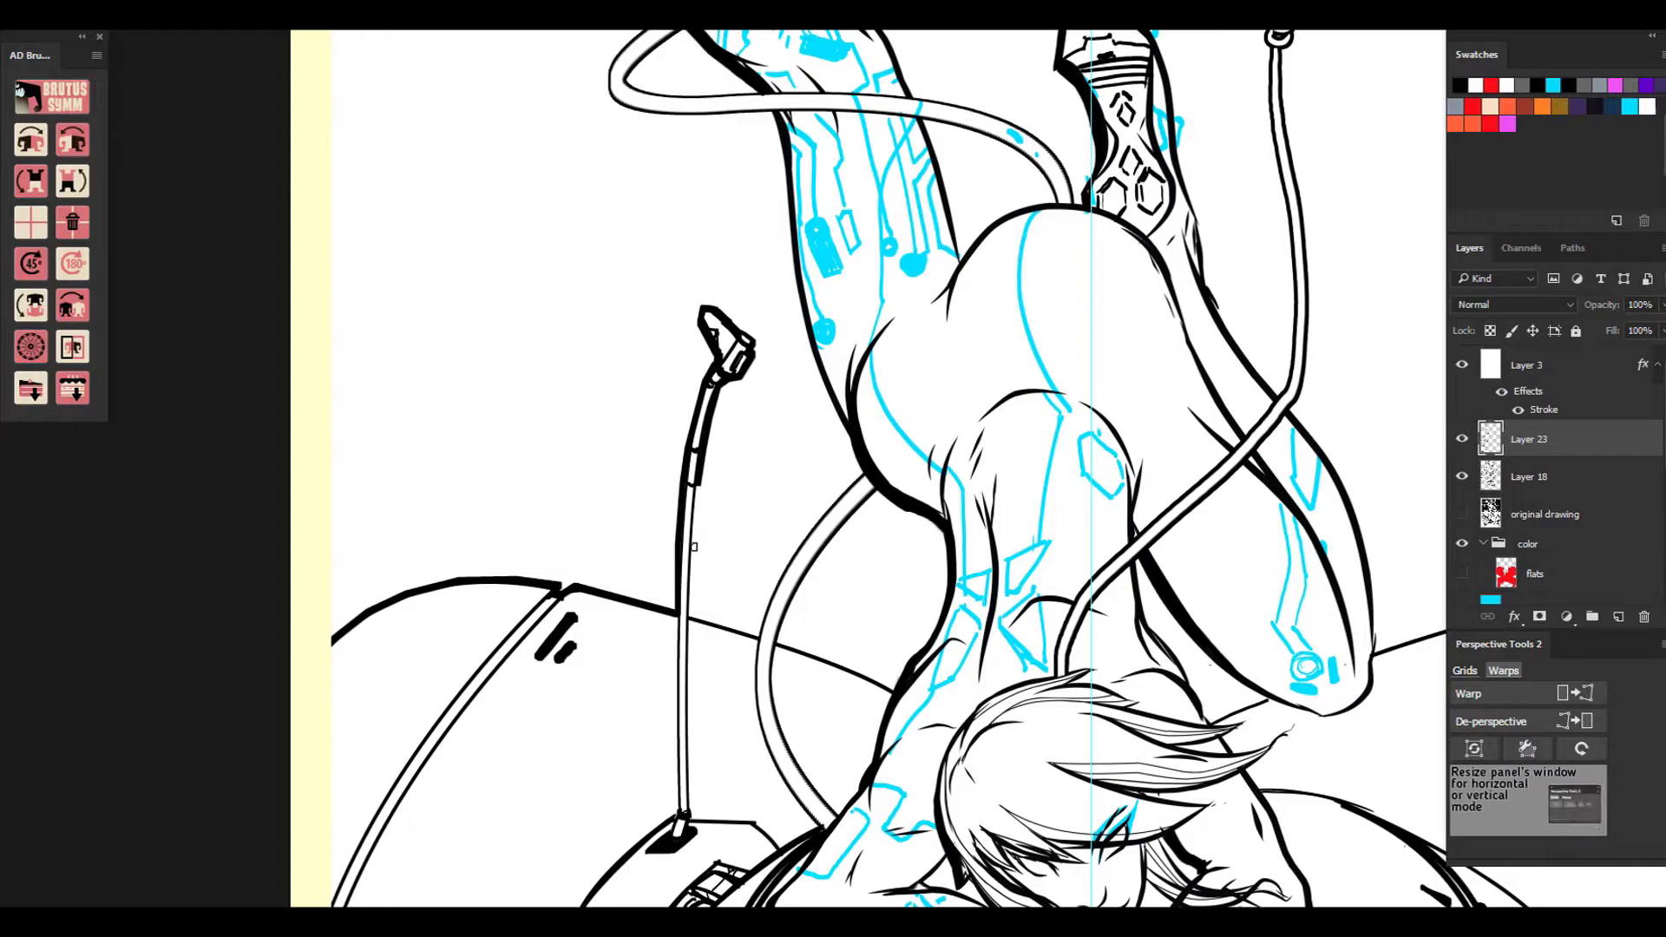
left_click(694, 547, "shift")
left_click(693, 614, "shift")
left_click(758, 636, "shift")
left_click(778, 642)
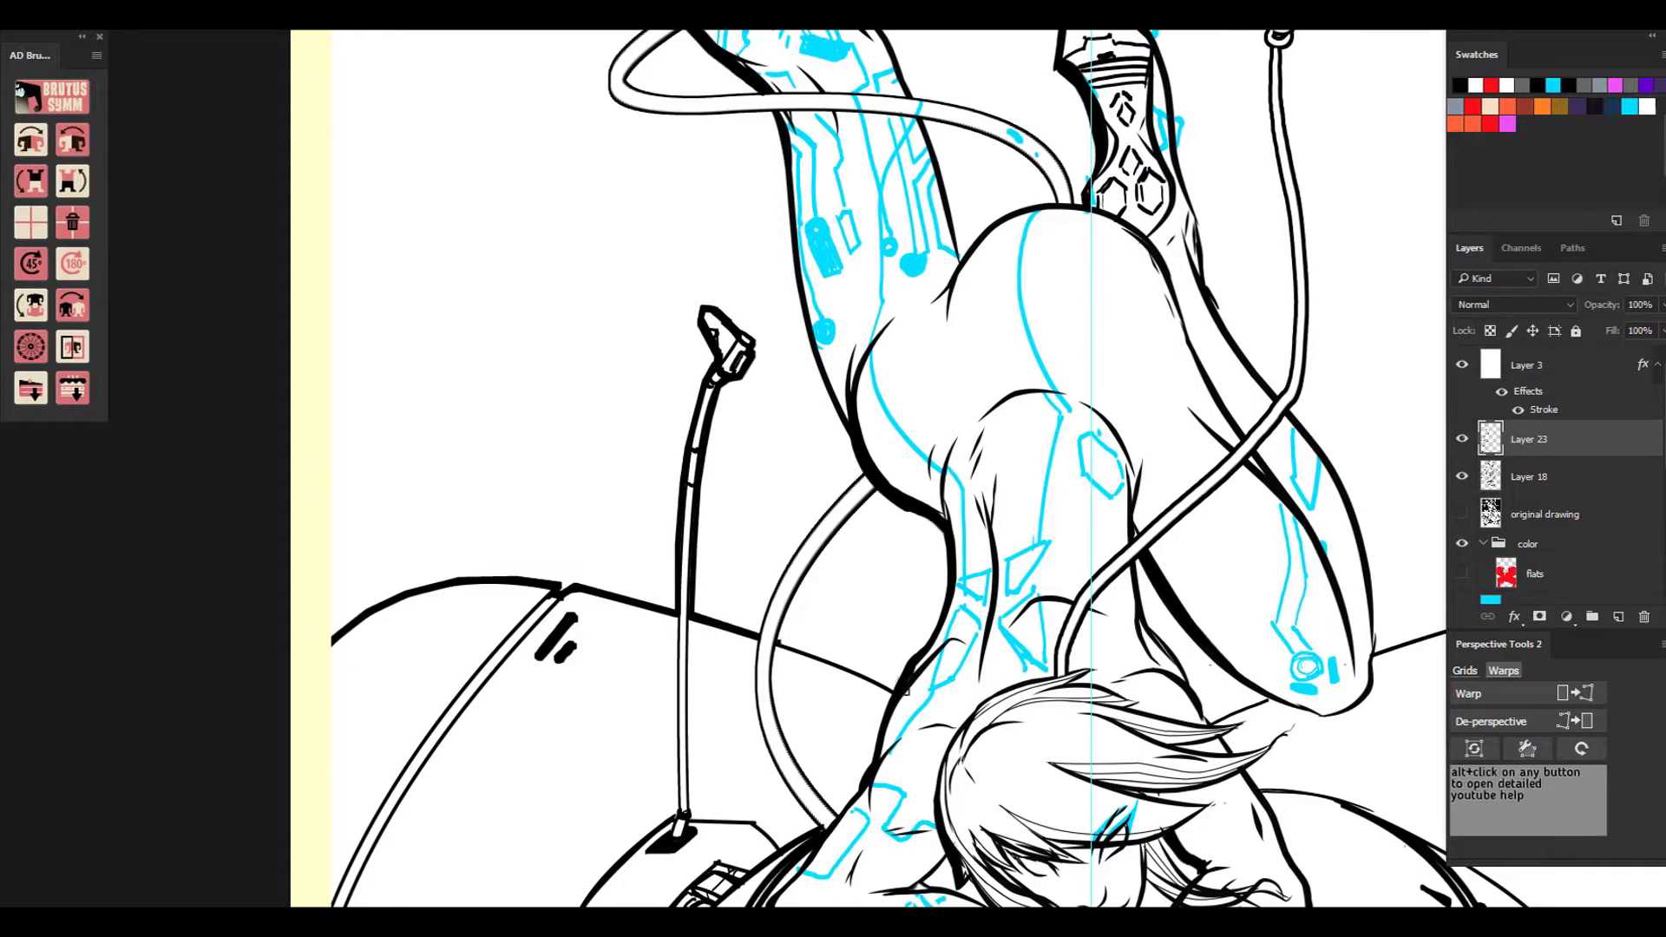
Thicken the straight upper edge of the right-side rear shell, from the woman's hair past her knee to the shell's notched seam.
key("ctrl+minus")
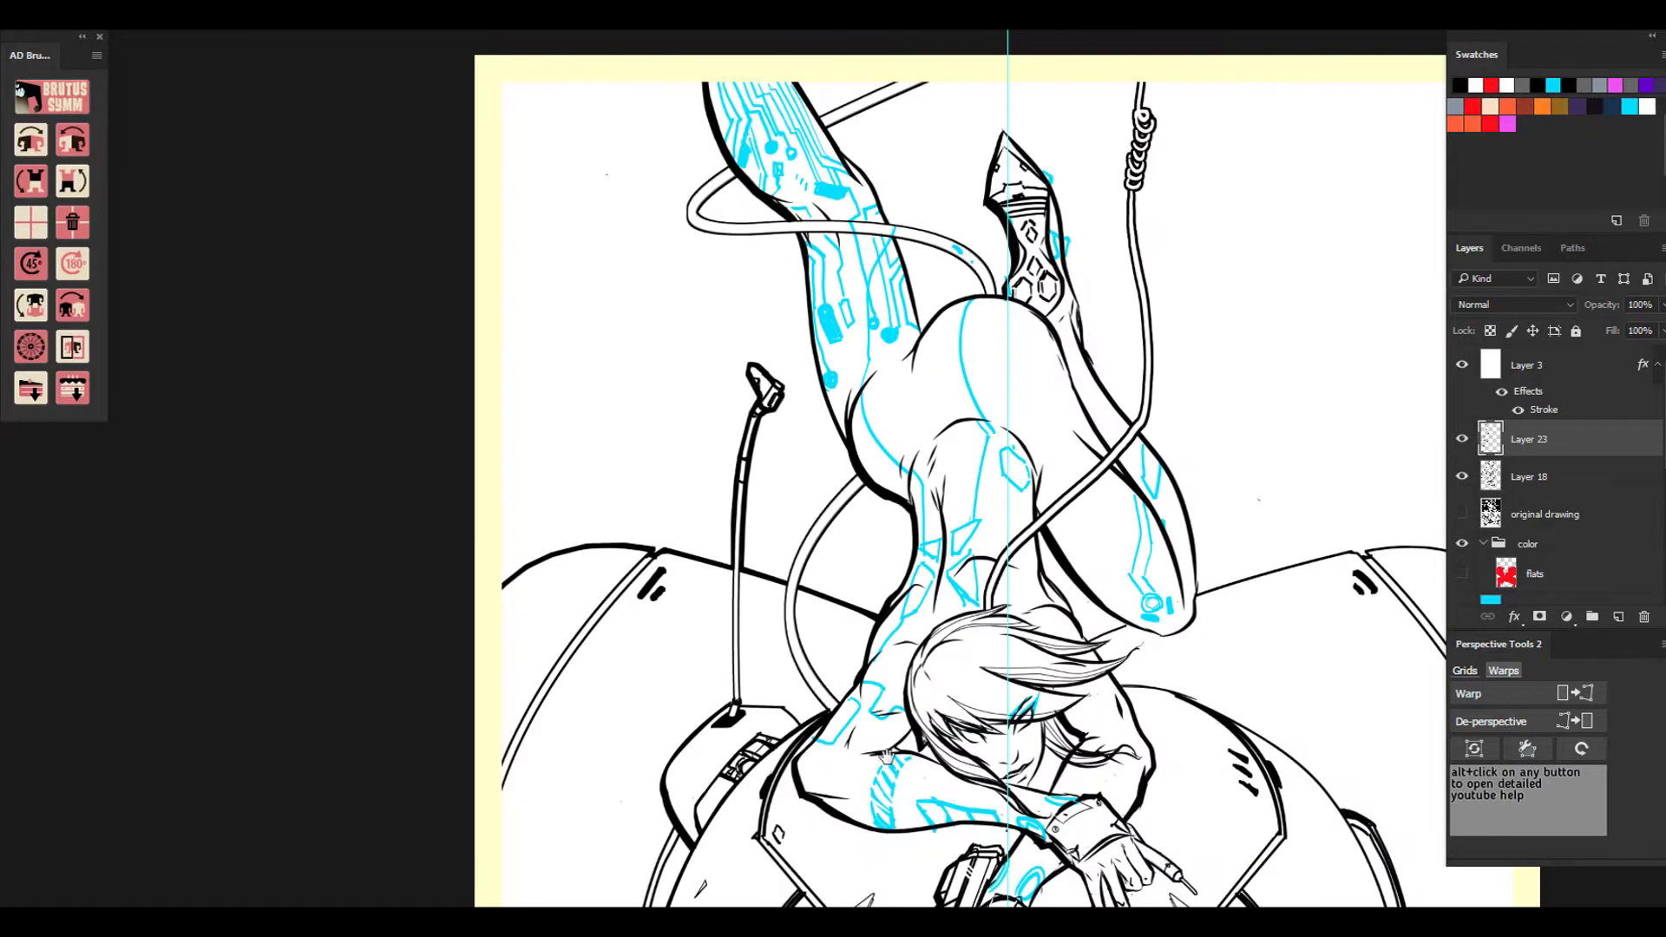
left_click_drag(885, 757, 864, 511)
key("ctrl+plus")
key("ctrl+plus")
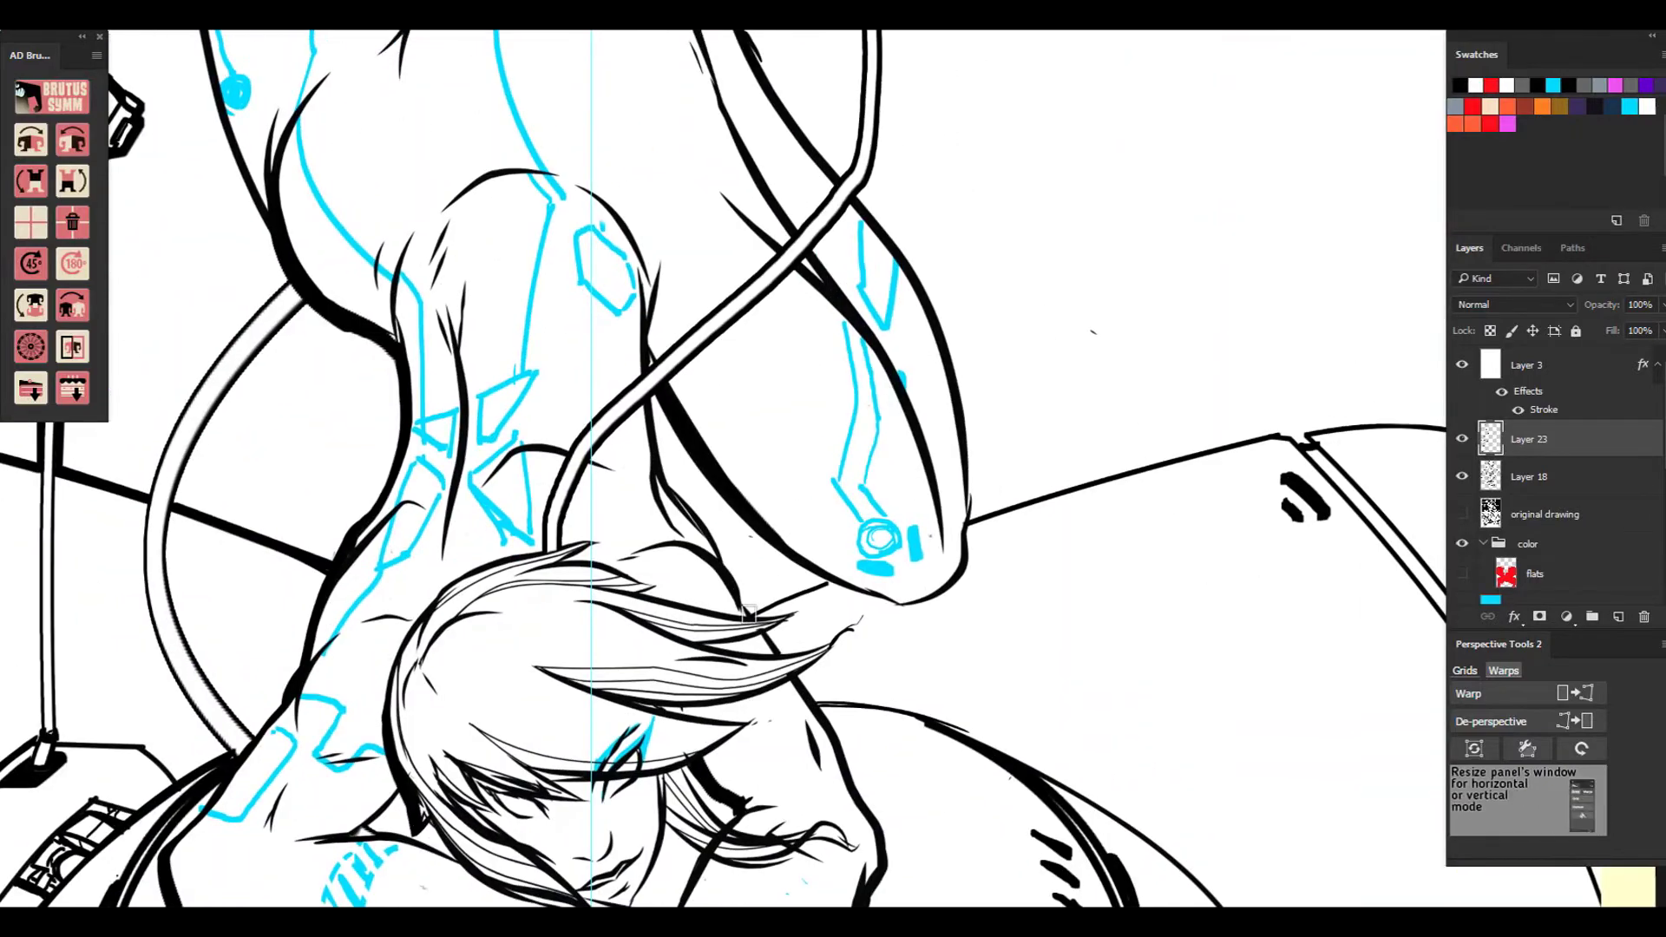
left_click_drag(748, 612, 829, 583)
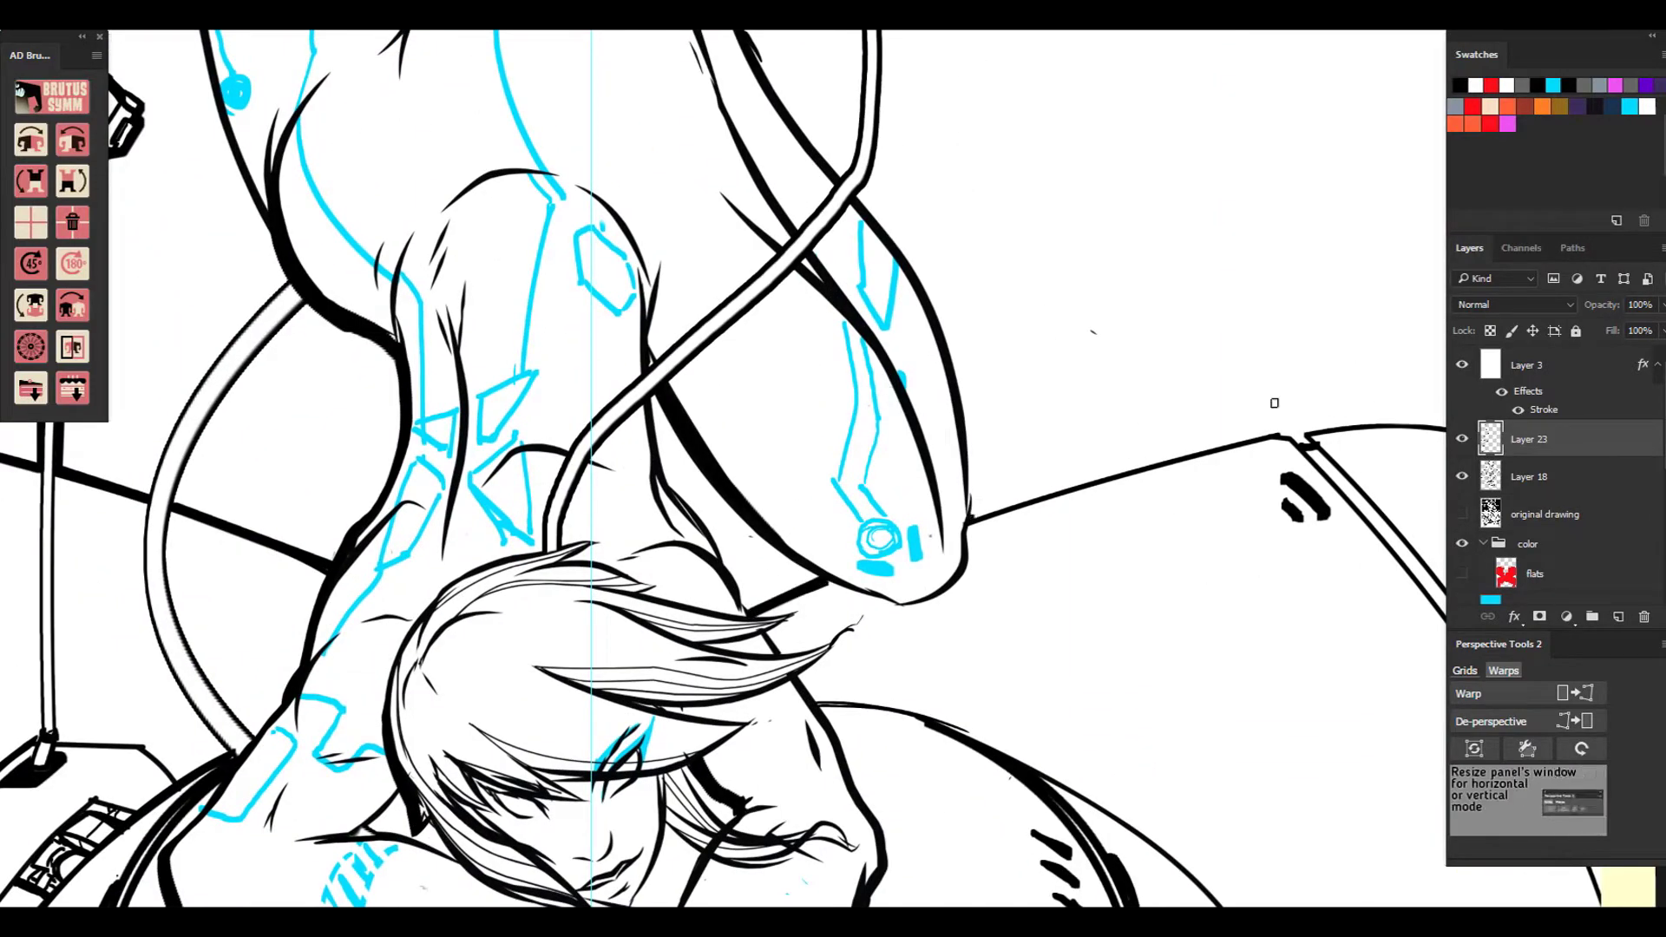
left_click(1275, 432, "shift")
left_click_drag(1299, 444, 1296, 434)
left_click_drag(1296, 435, 1311, 439)
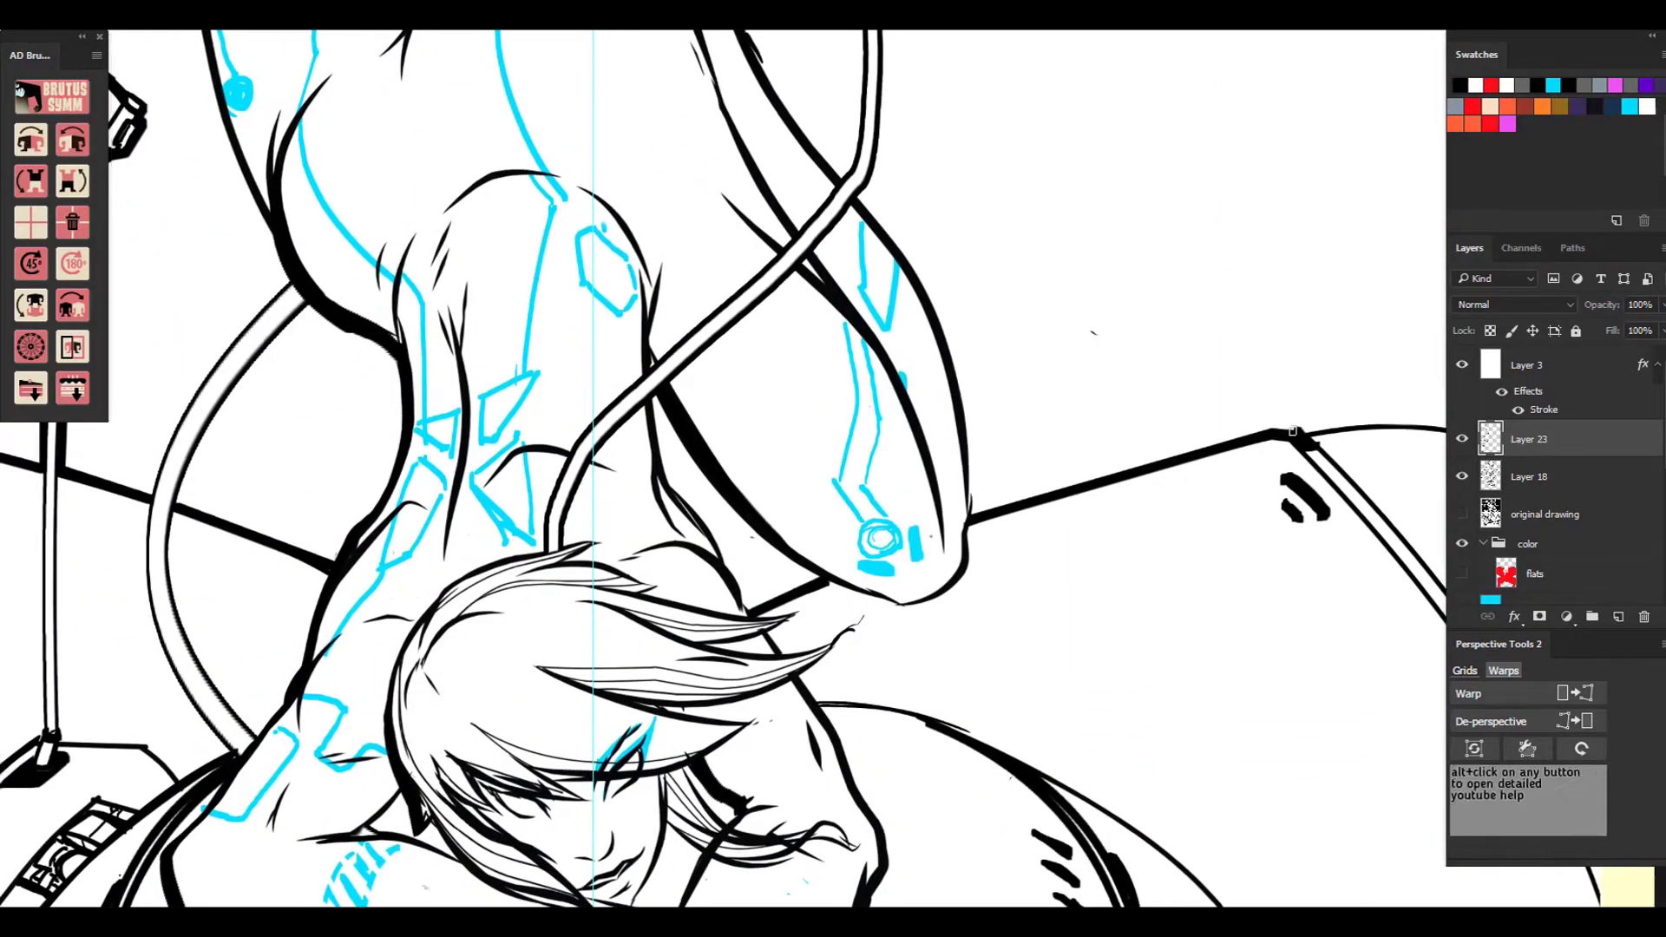
Thicken the curved top outline of the right-side rear shell, from its seam to the page border, with connected straight strokes.
key("ctrl+minus")
key("ctrl+minus")
left_click(1130, 445, "shift")
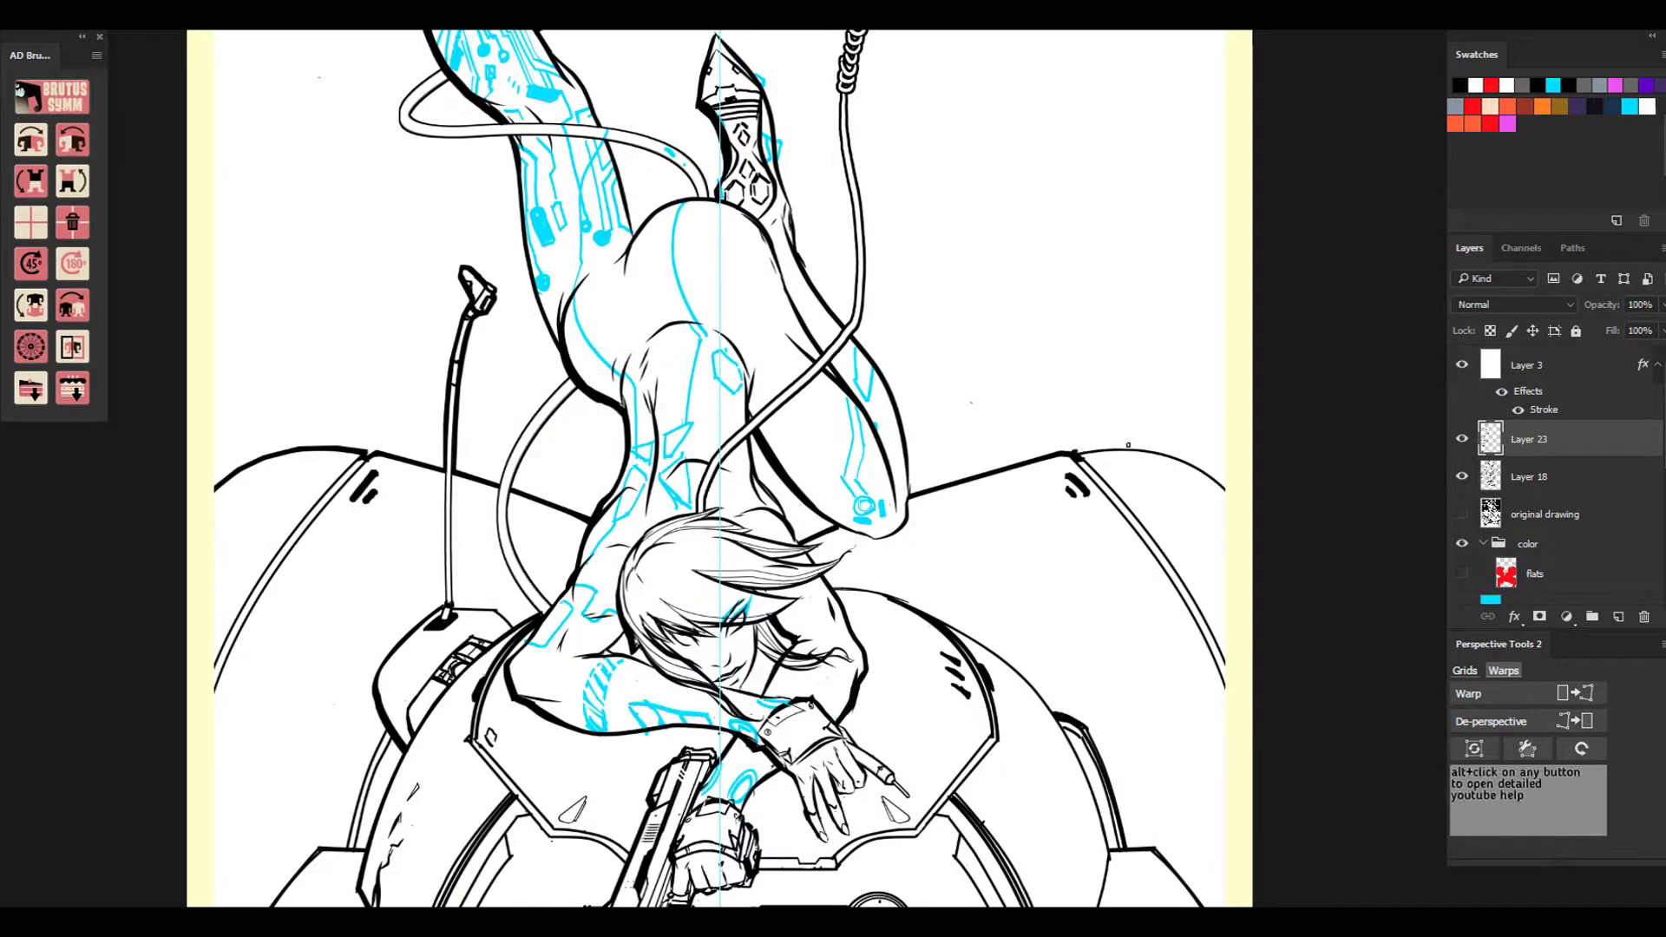
left_click(1129, 445, "shift")
left_click(1203, 468, "shift")
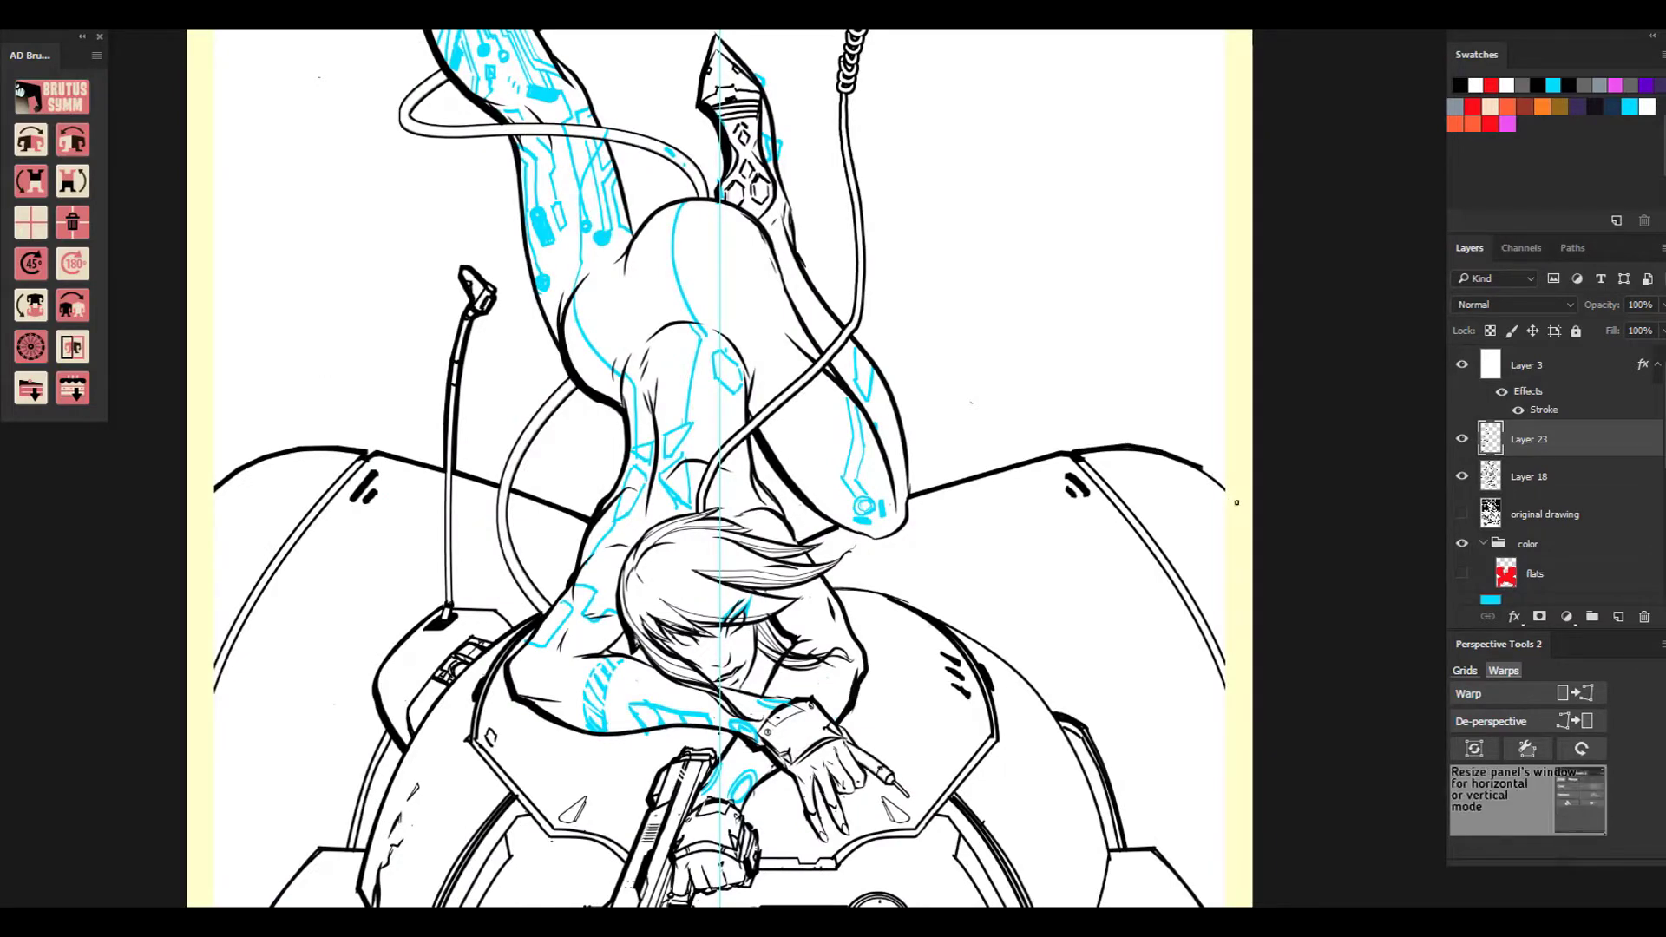
key("ctrl+minus")
key("ctrl+minus")
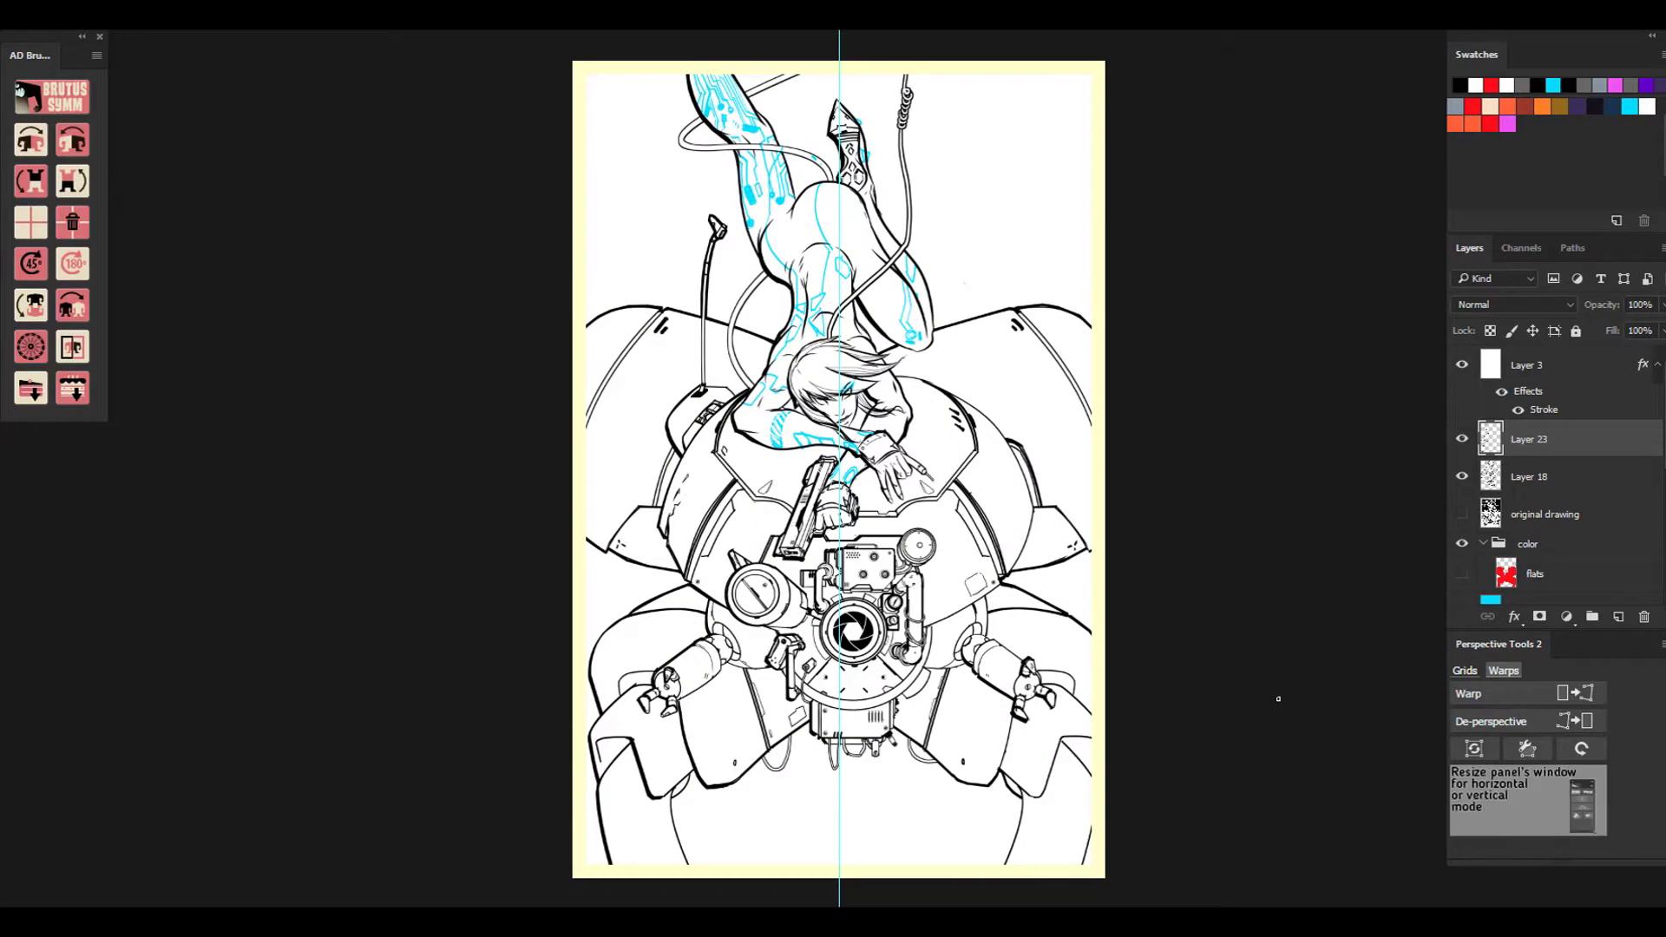
Thicken the inner curves of both lower legs, from beneath the knee plates down to the page border.
key("ctrl+plus")
mouse_move(844, 535)
left_mouse_down()
mouse_move(878, 142)
mouse_move(869, 197)
left_mouse_up()
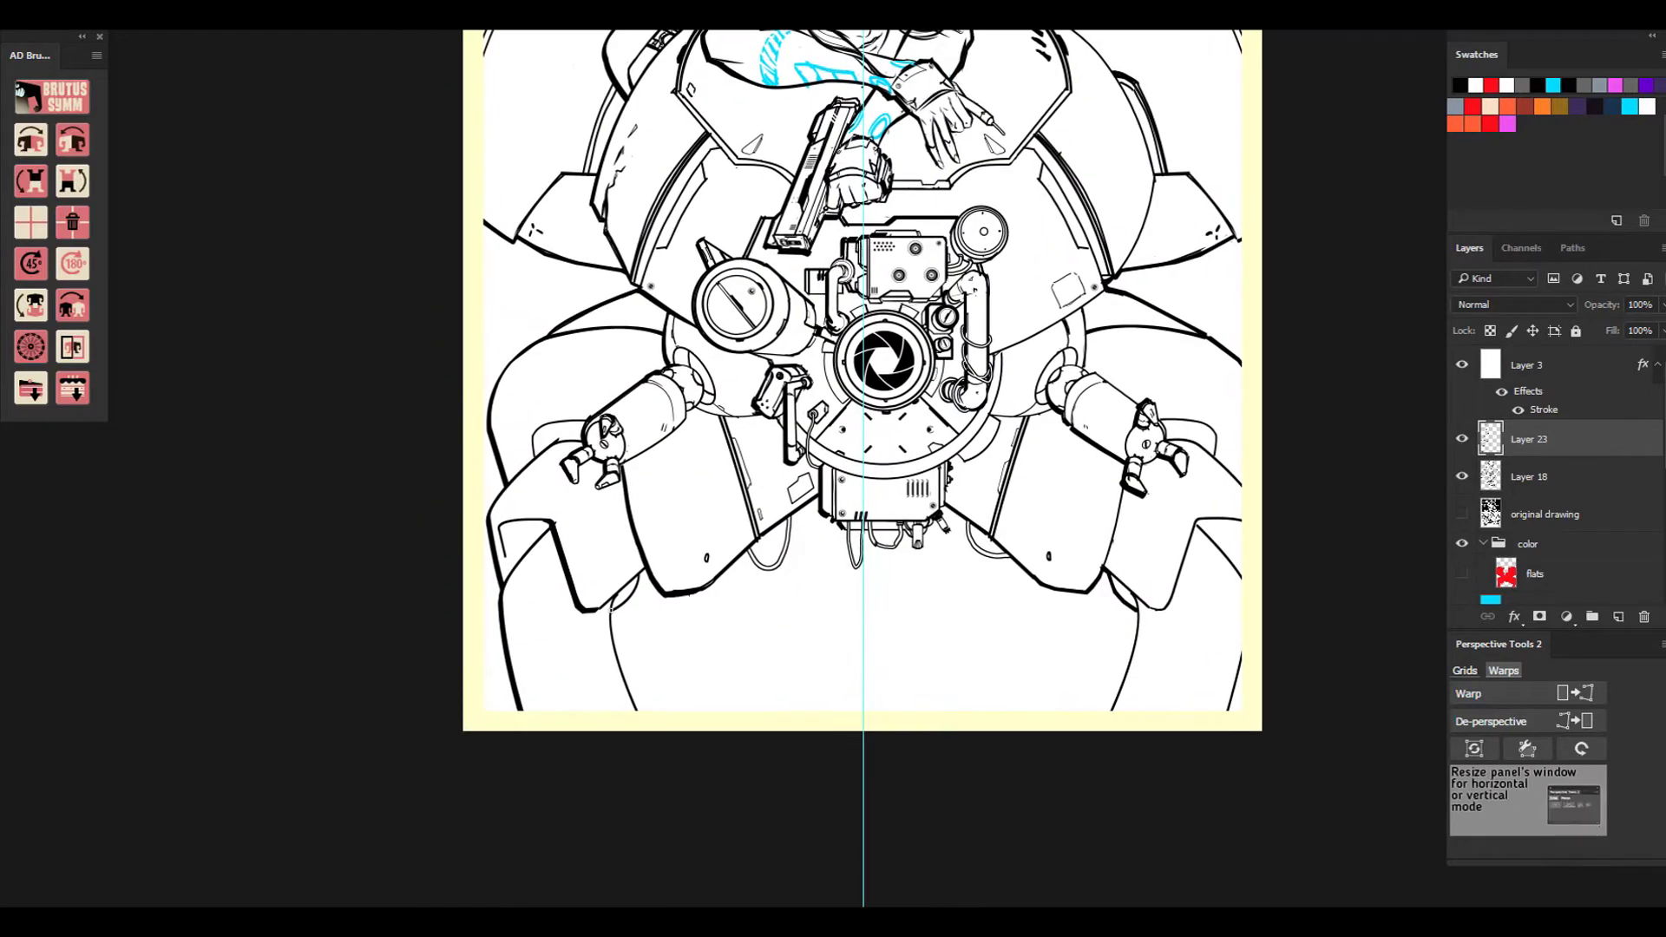
left_click_drag(637, 577, 618, 610)
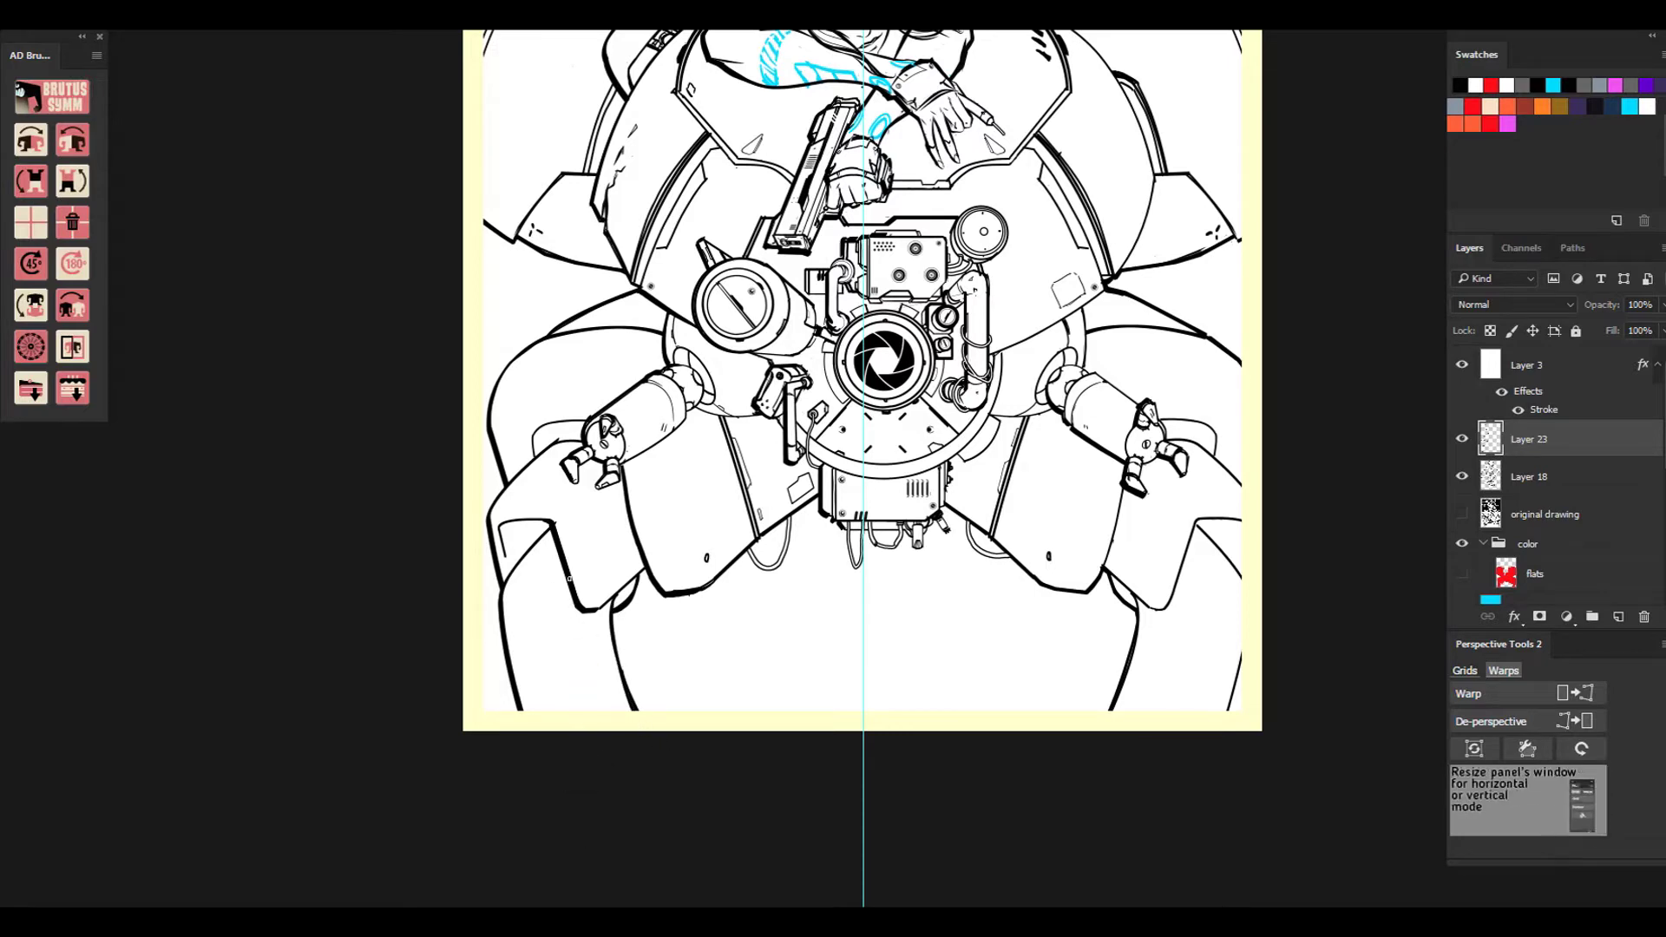
key("ctrl+minus")
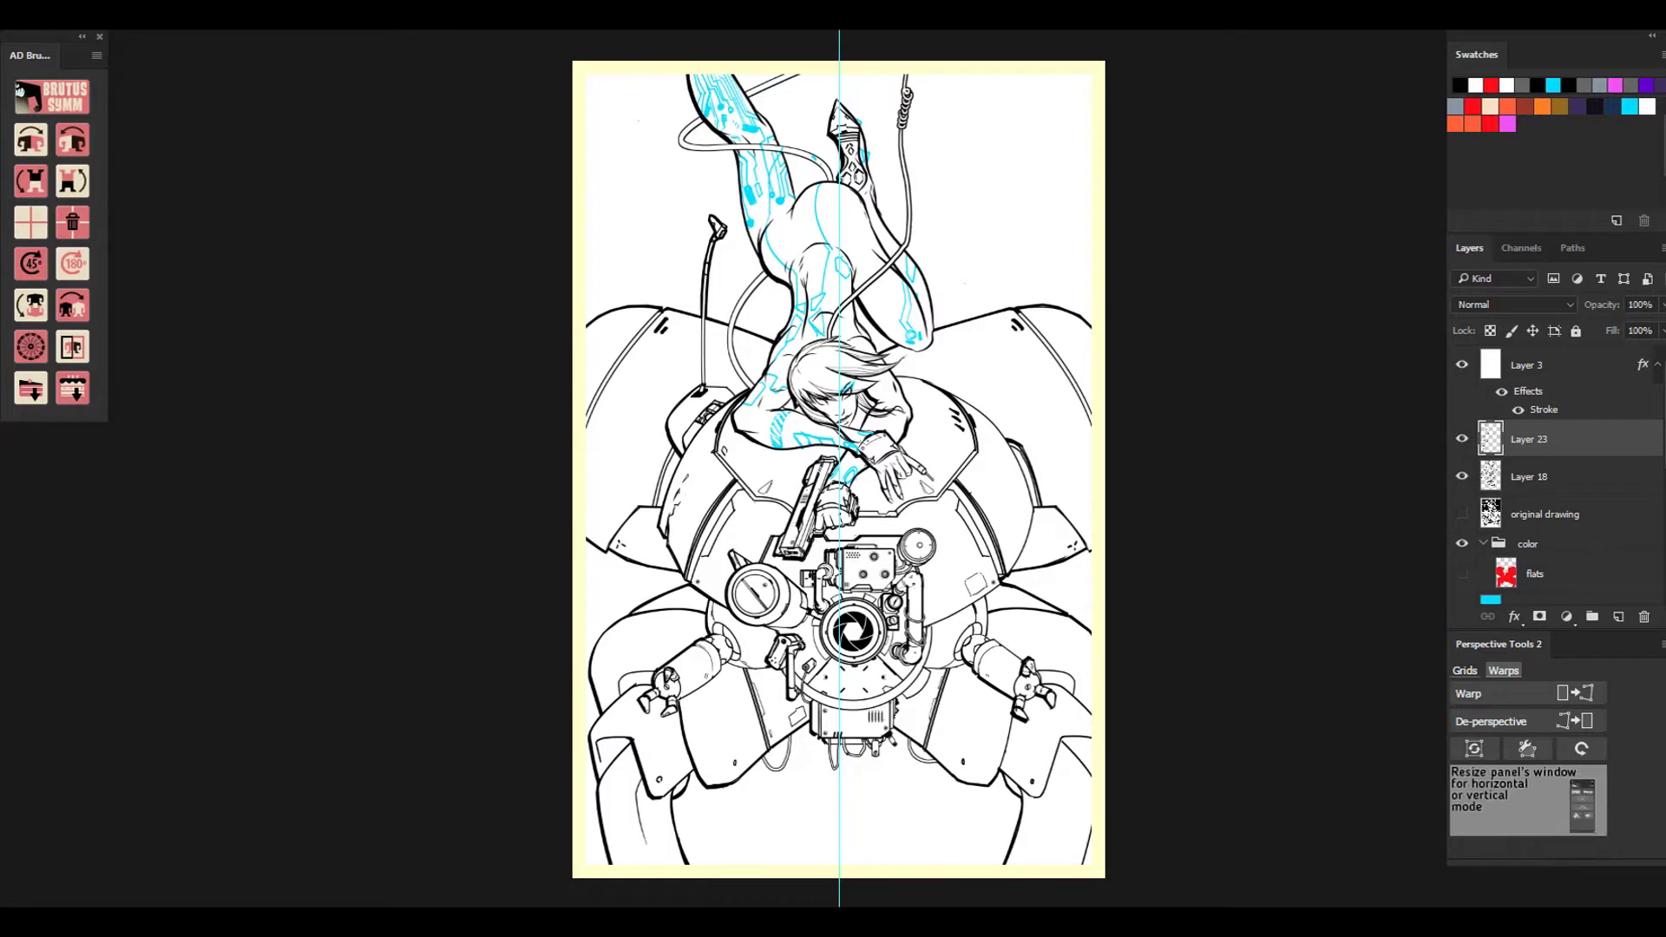
Save the illustration using Save As.
left_click(7, 19)
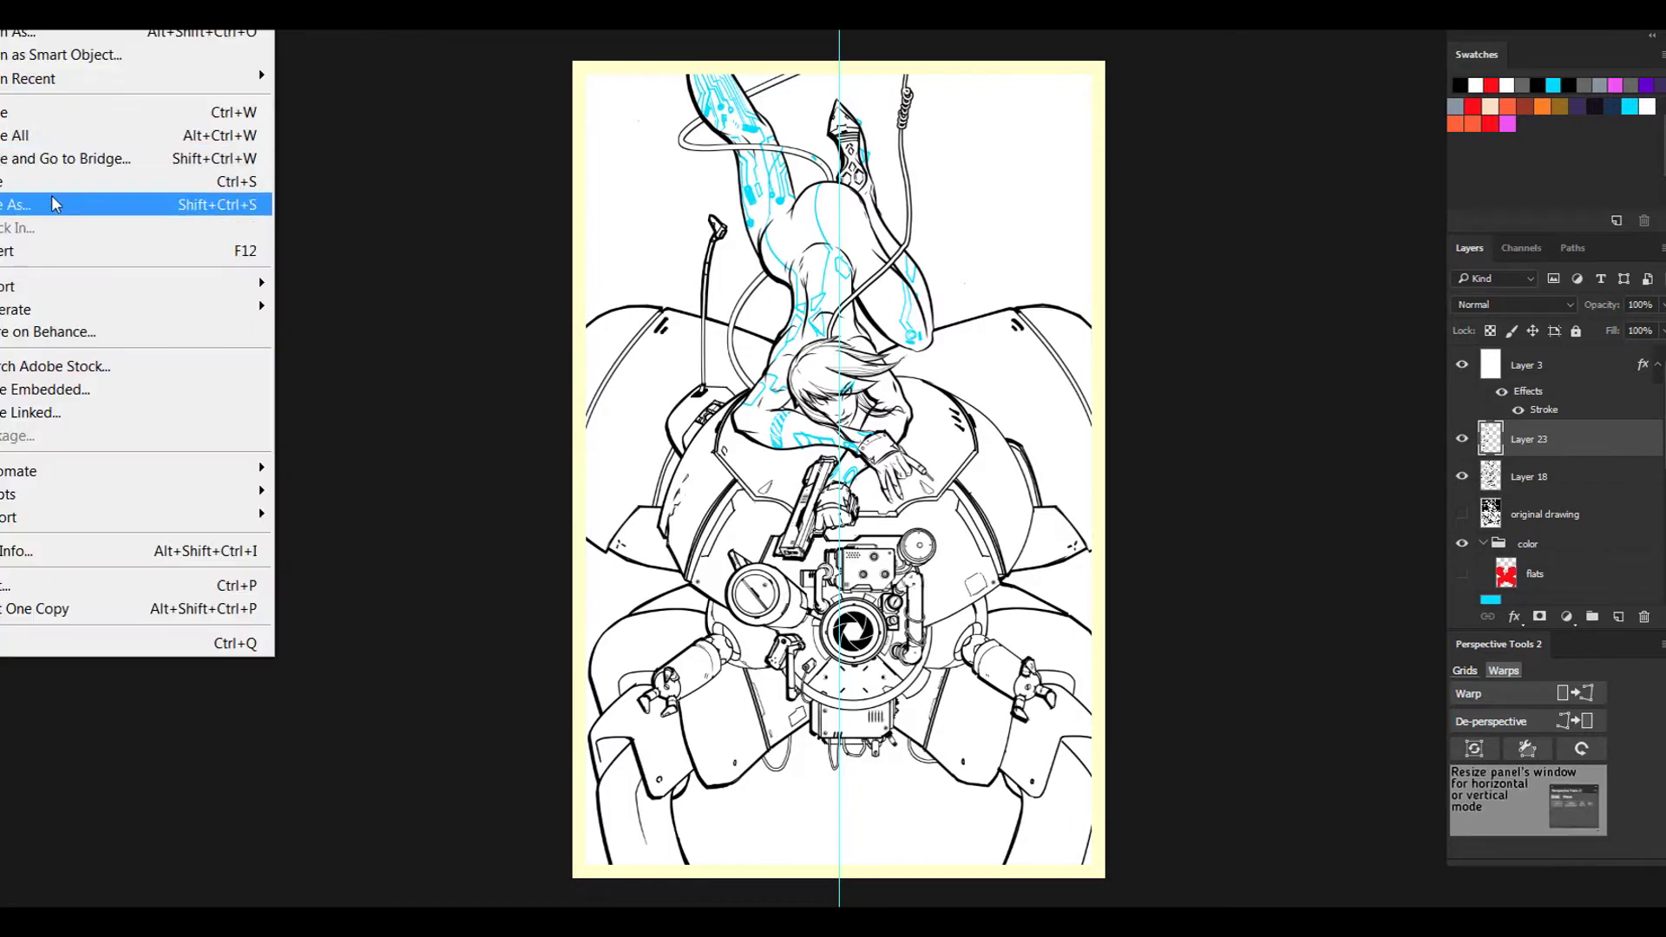
left_click(53, 205)
Toggle the flats layer's visibility to compare the red fill with the line art.
left_click(1462, 574)
left_click(1463, 575)
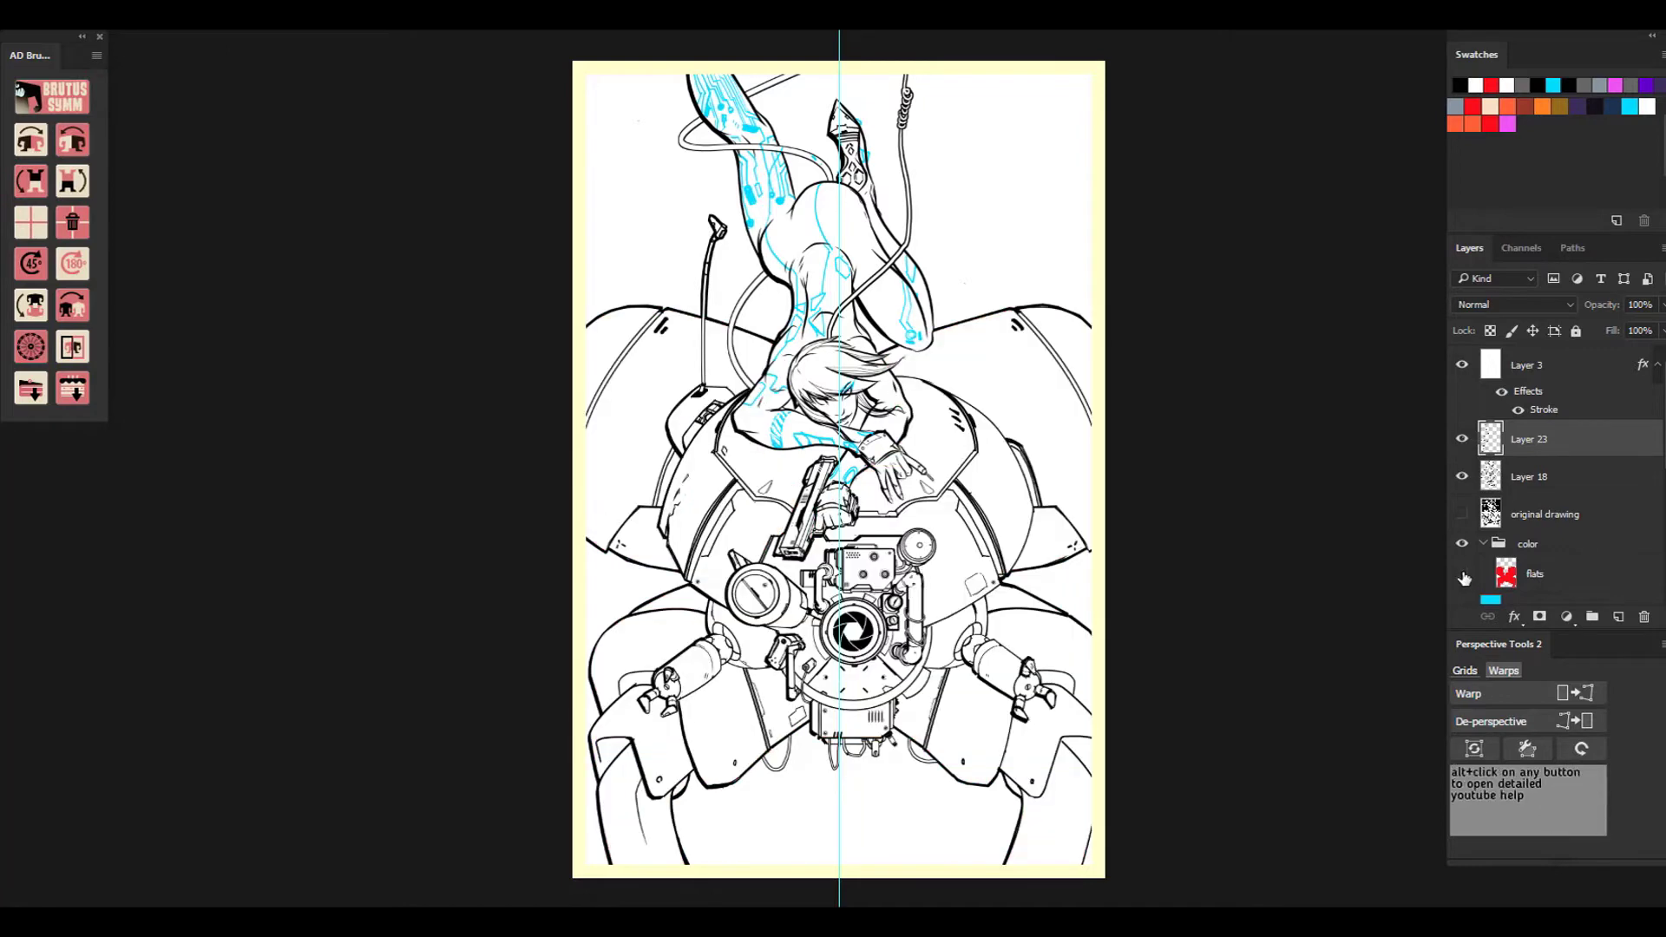
left_click(1463, 576)
left_click(1464, 577)
left_click(1464, 576)
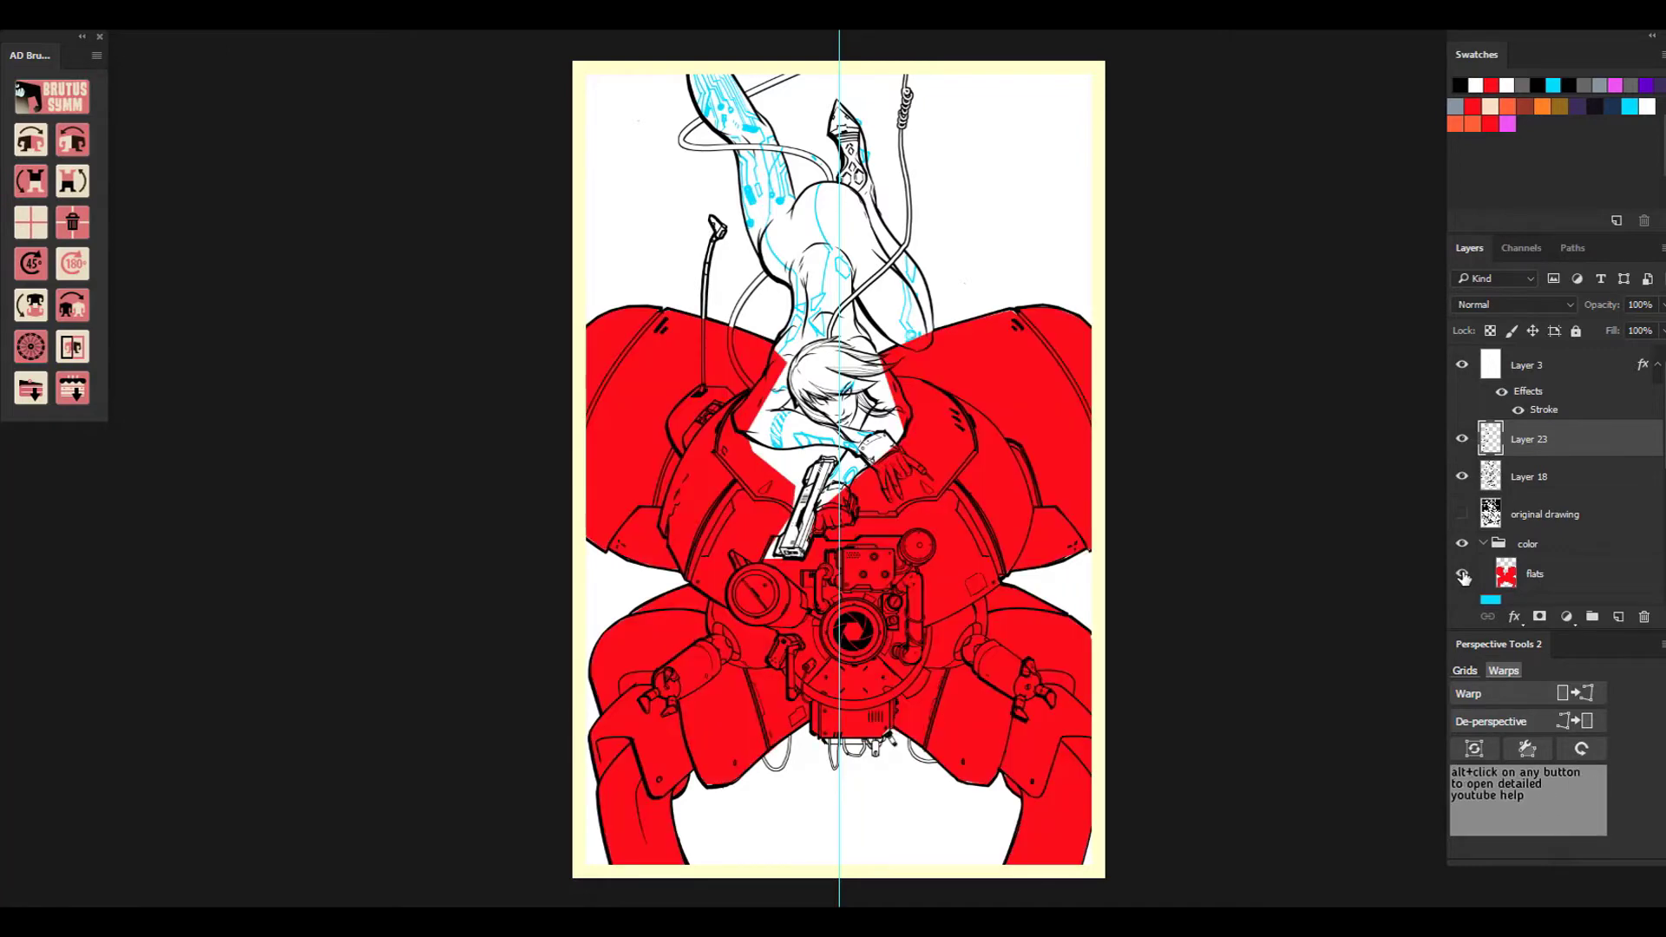
left_click(1462, 576)
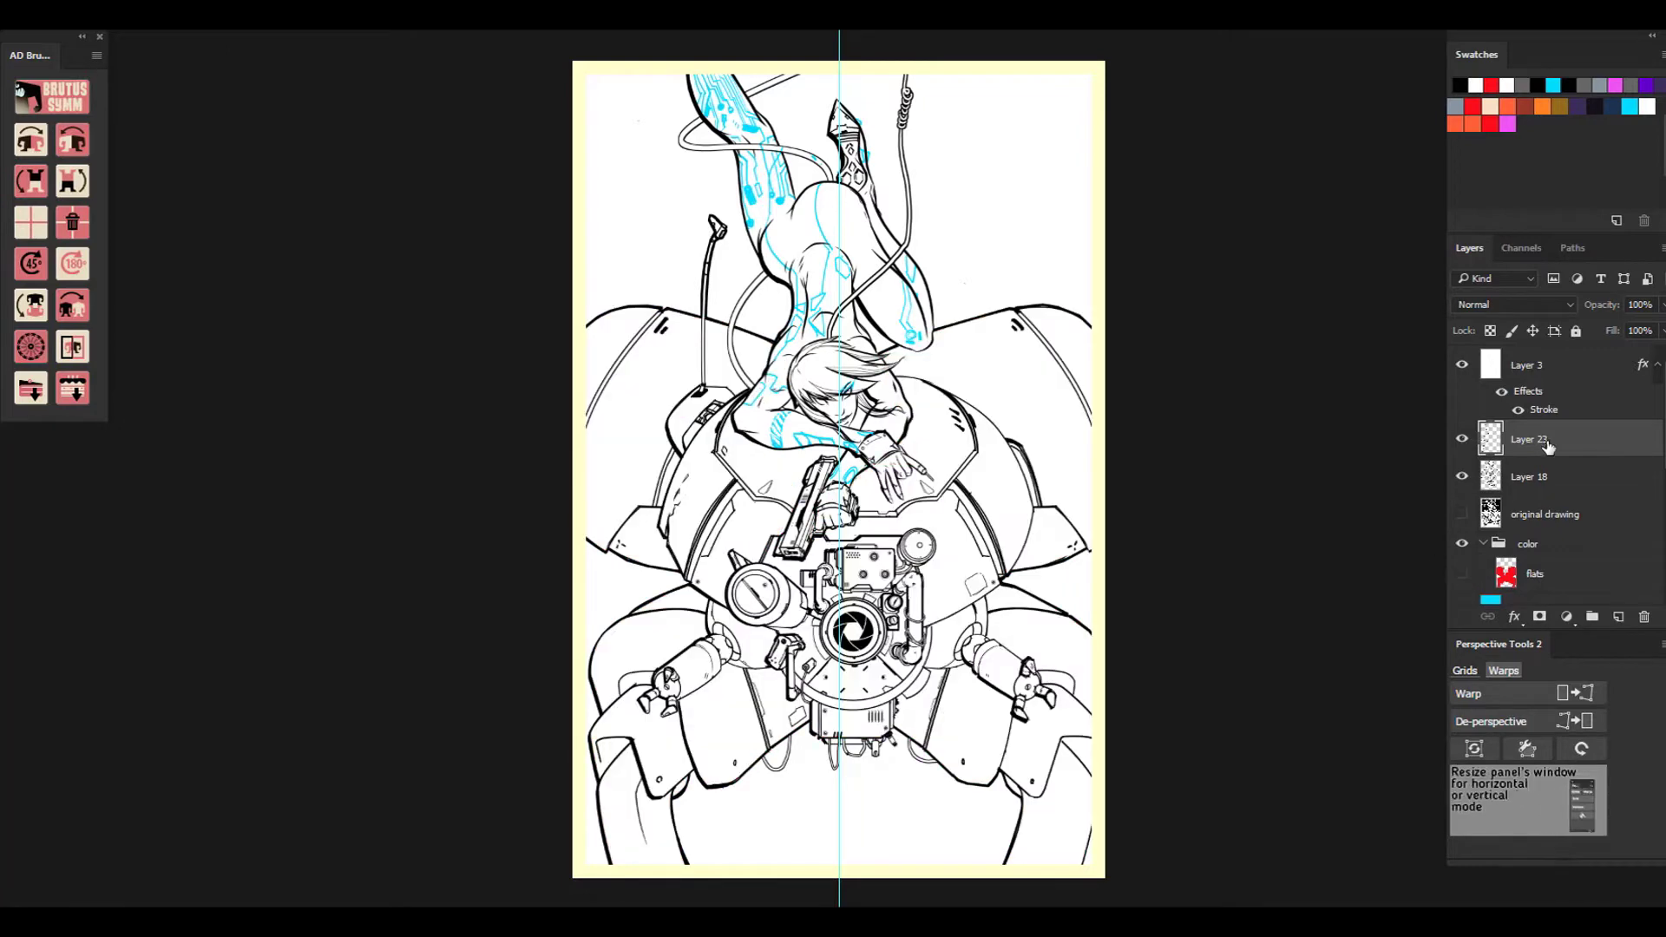
Merge Layer 18 and Layer 23 into a single line-art layer.
left_click(1568, 476)
right_click(1567, 446)
left_click(1119, 760)
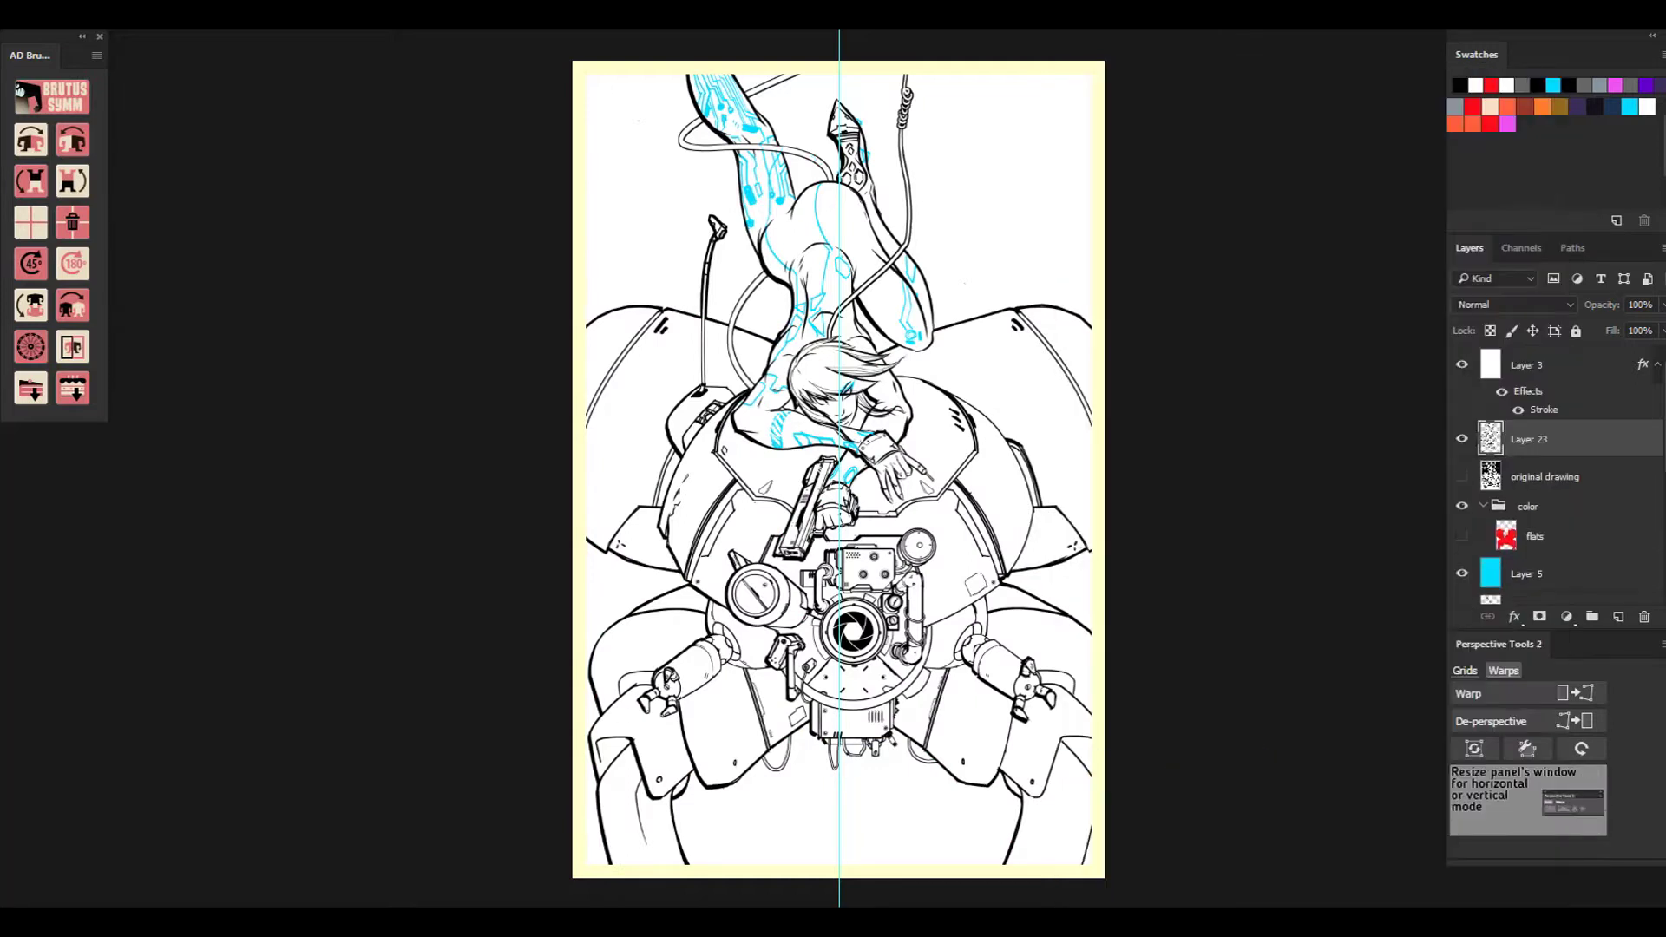
Hide the Layer 3 page border and select all the empty background areas around the woman and robot.
left_click(1464, 366)
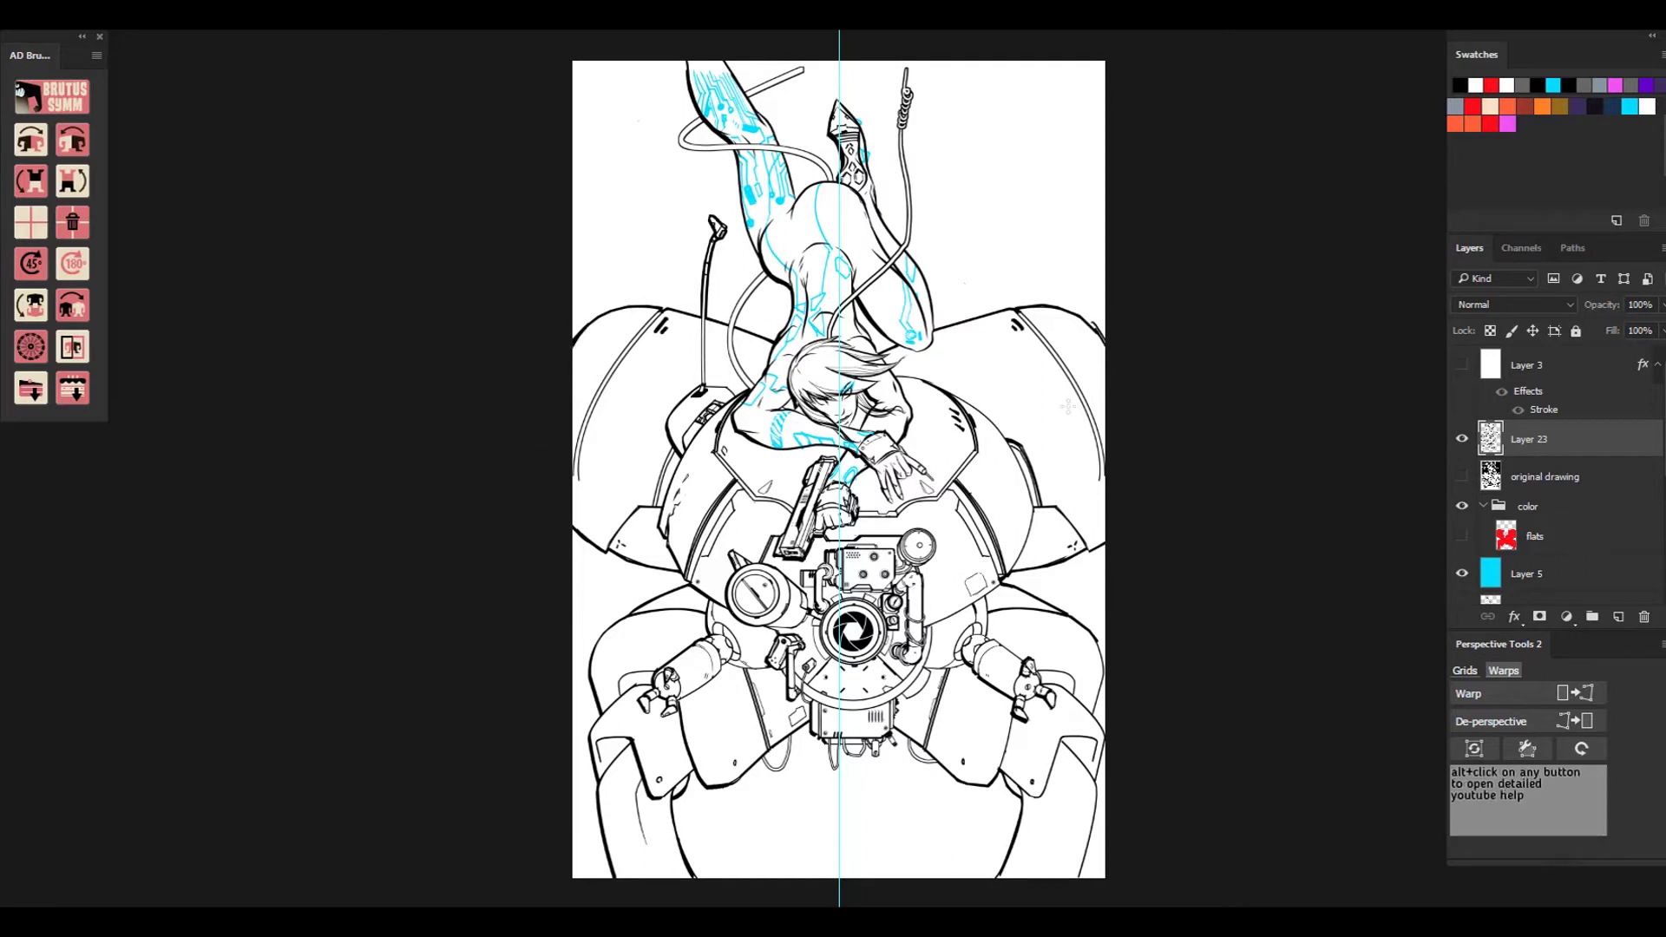
left_click(596, 145)
left_click(807, 173, "shift")
left_click(775, 304, "shift")
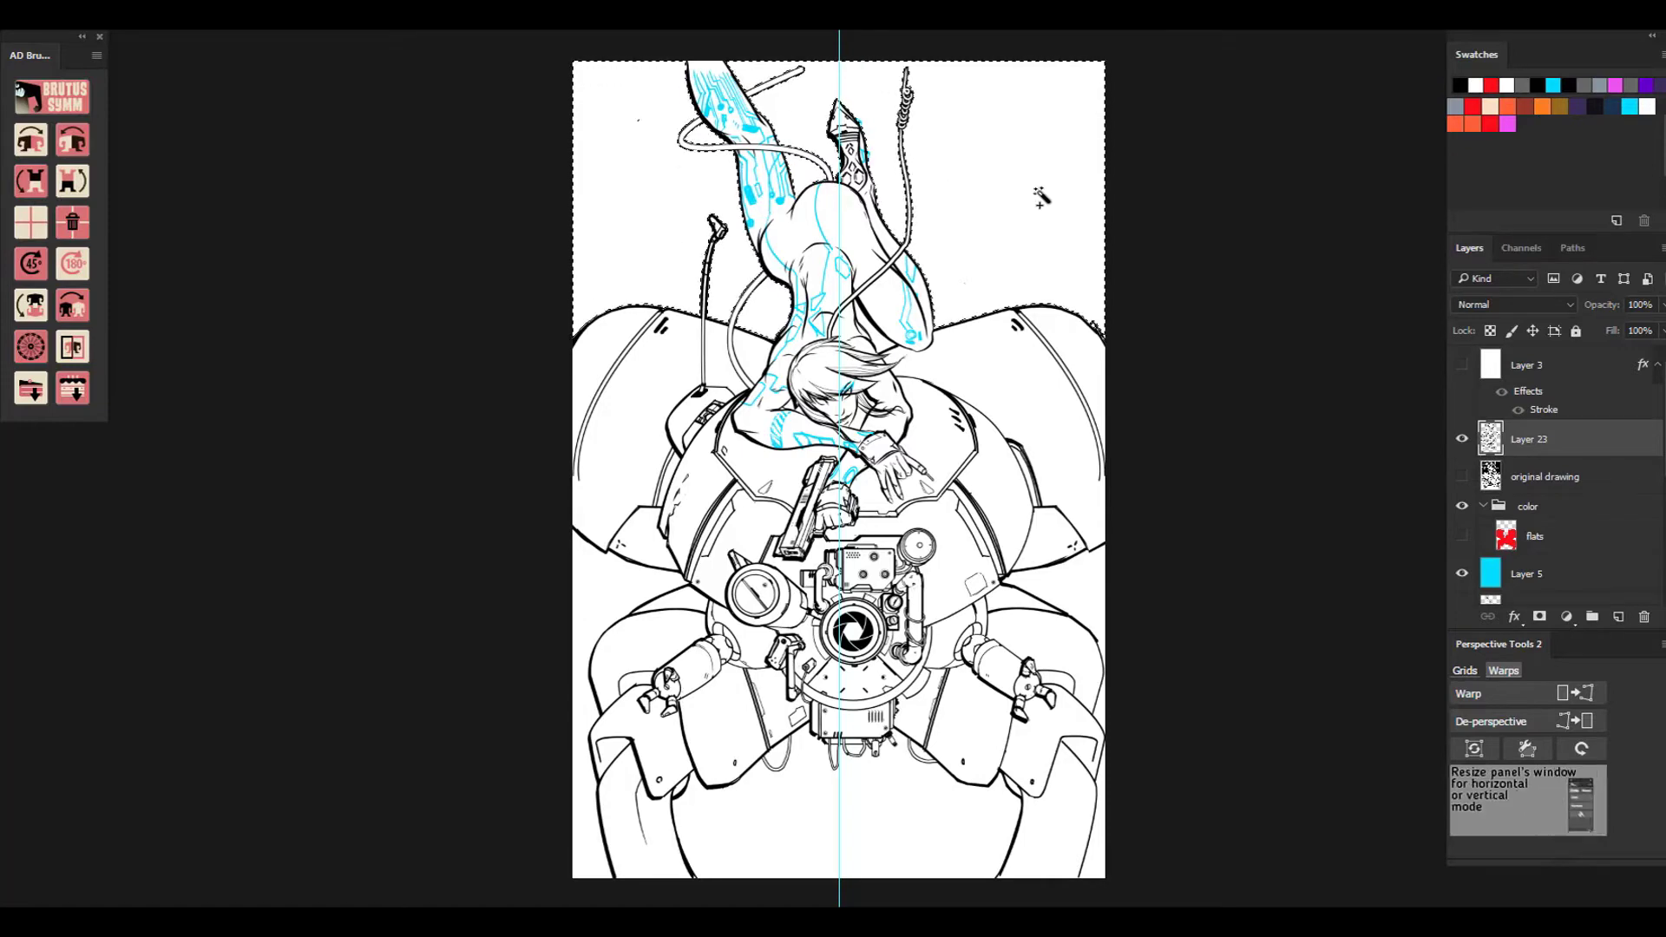
left_click(980, 202, "shift")
left_click(1095, 594, "shift")
left_click(1099, 852, "shift")
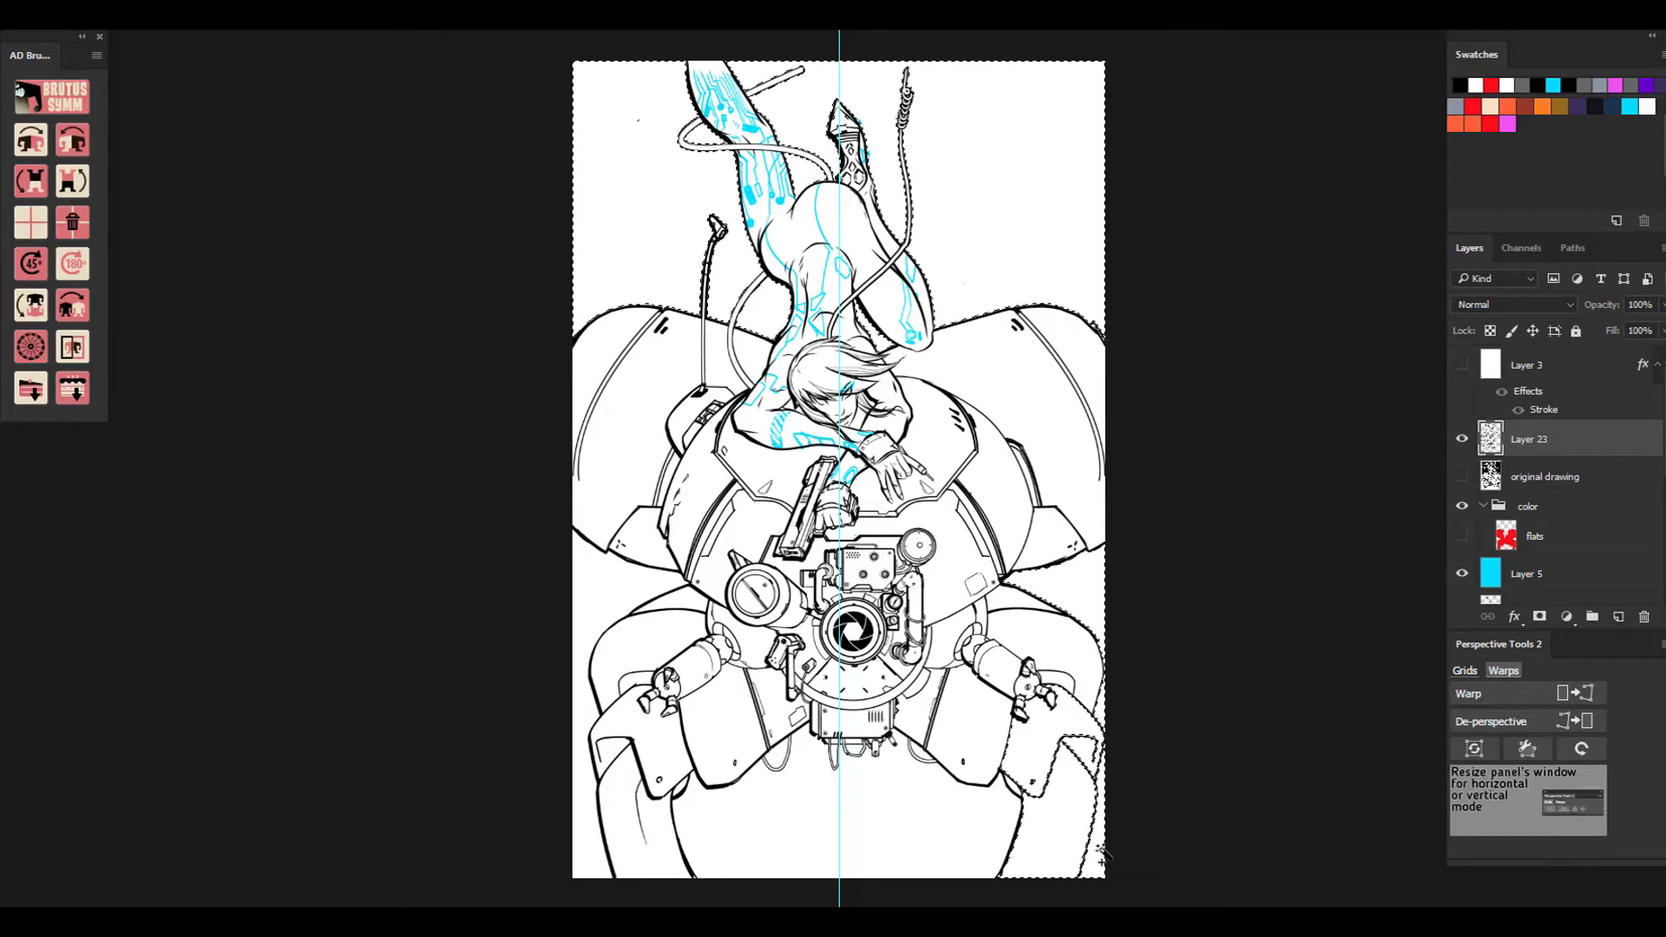
left_click(922, 829, "shift")
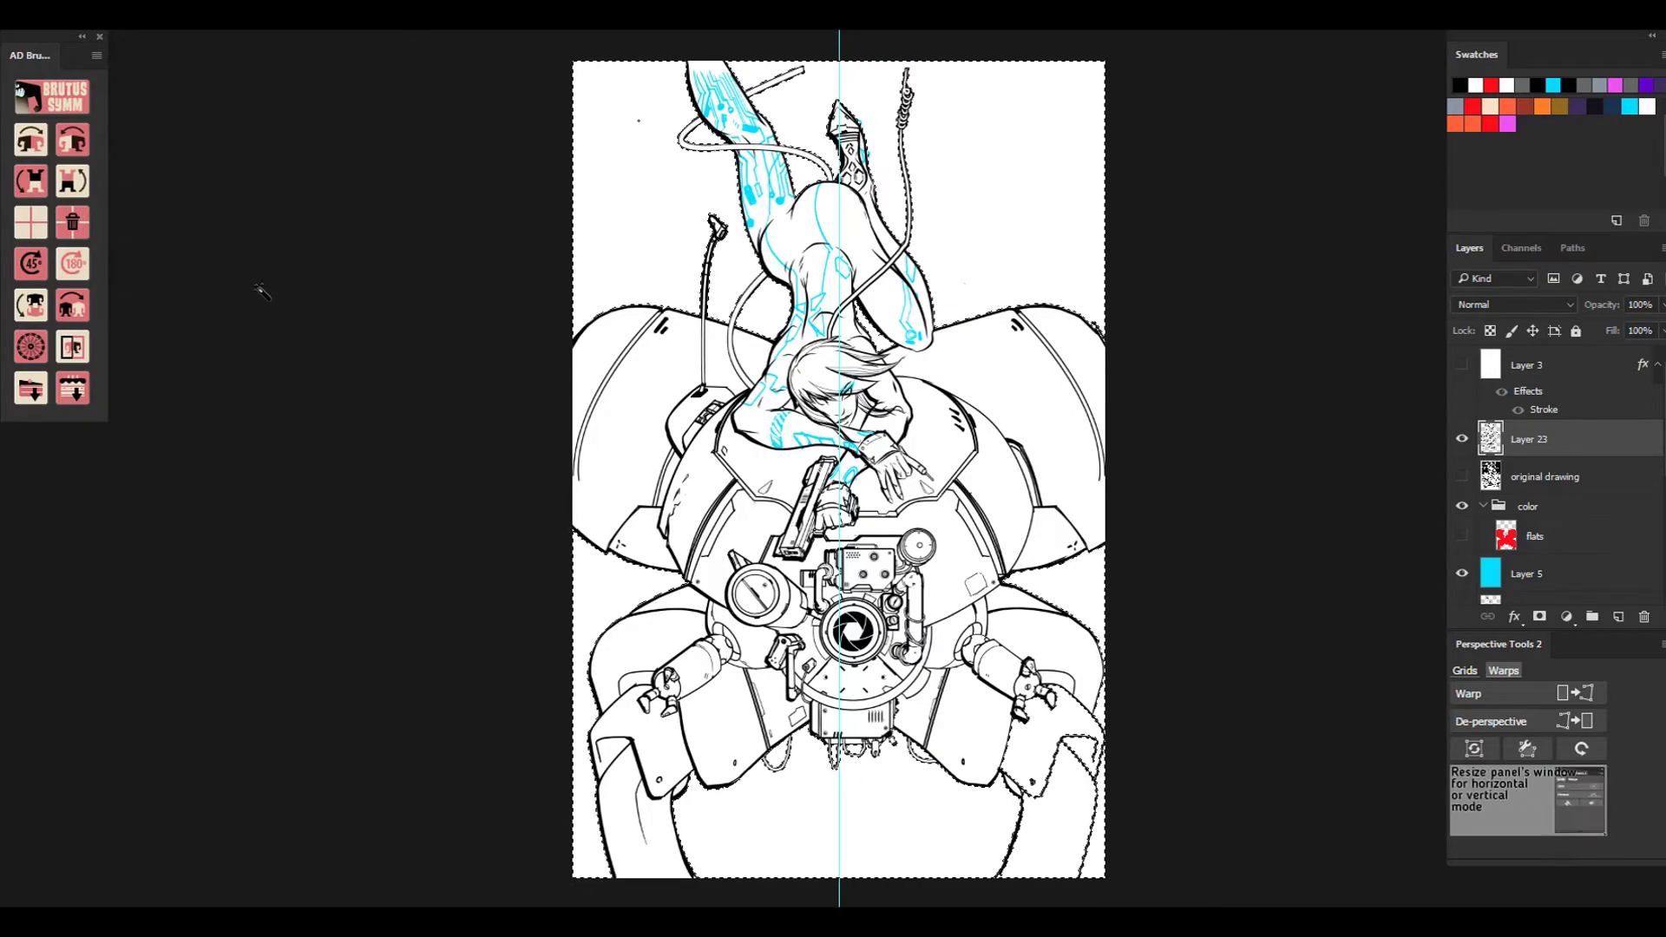
In Quick Mask mode, outline the robot's right-side lower leg and fill it into the mask, then return to the corrected background selection.
left_click(30, 387)
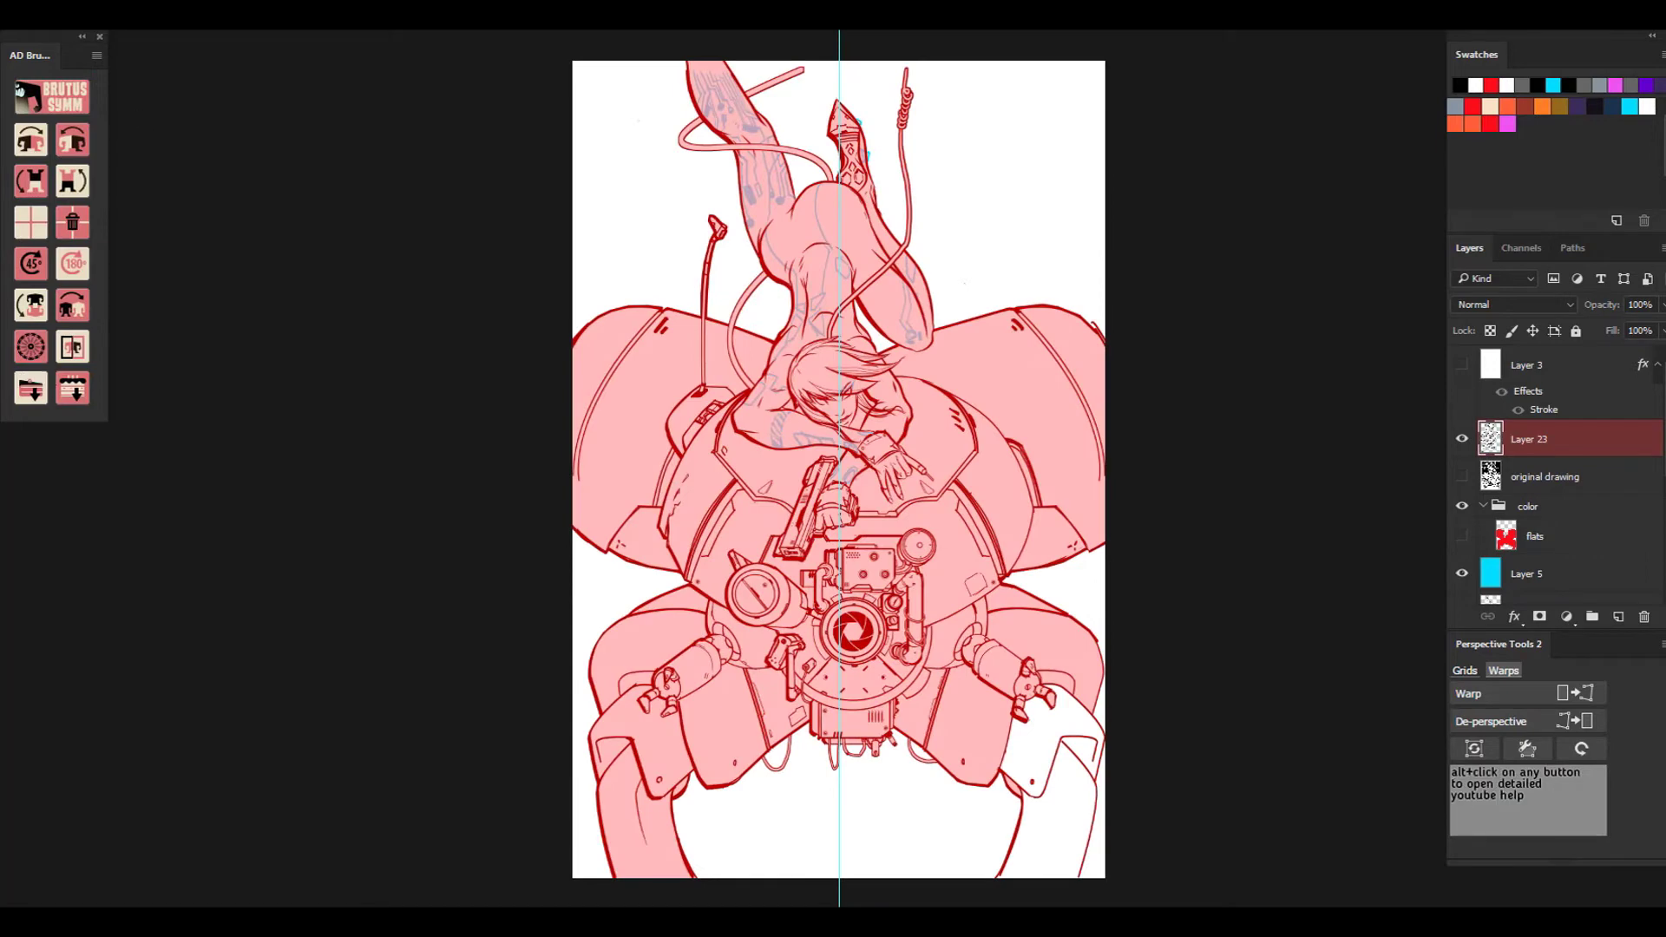
left_click(1054, 797, "ctrl")
left_click_drag(893, 770, 804, 607)
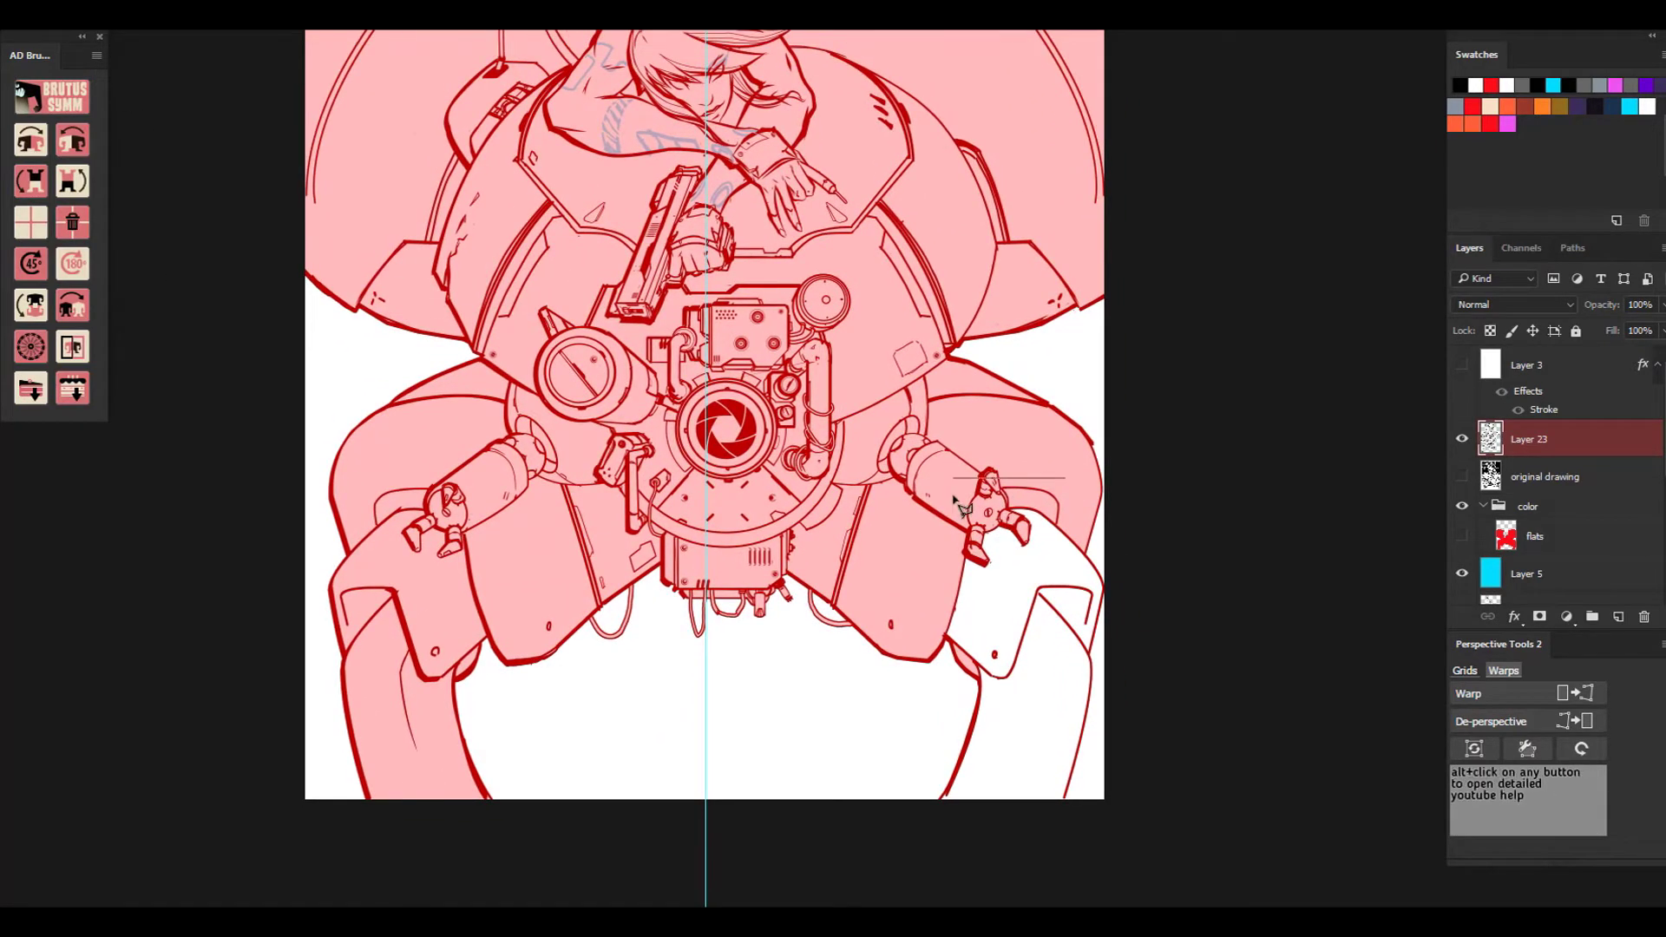
mouse_move(968, 660)
left_mouse_down()
mouse_move(982, 695)
mouse_move(928, 827)
left_mouse_up()
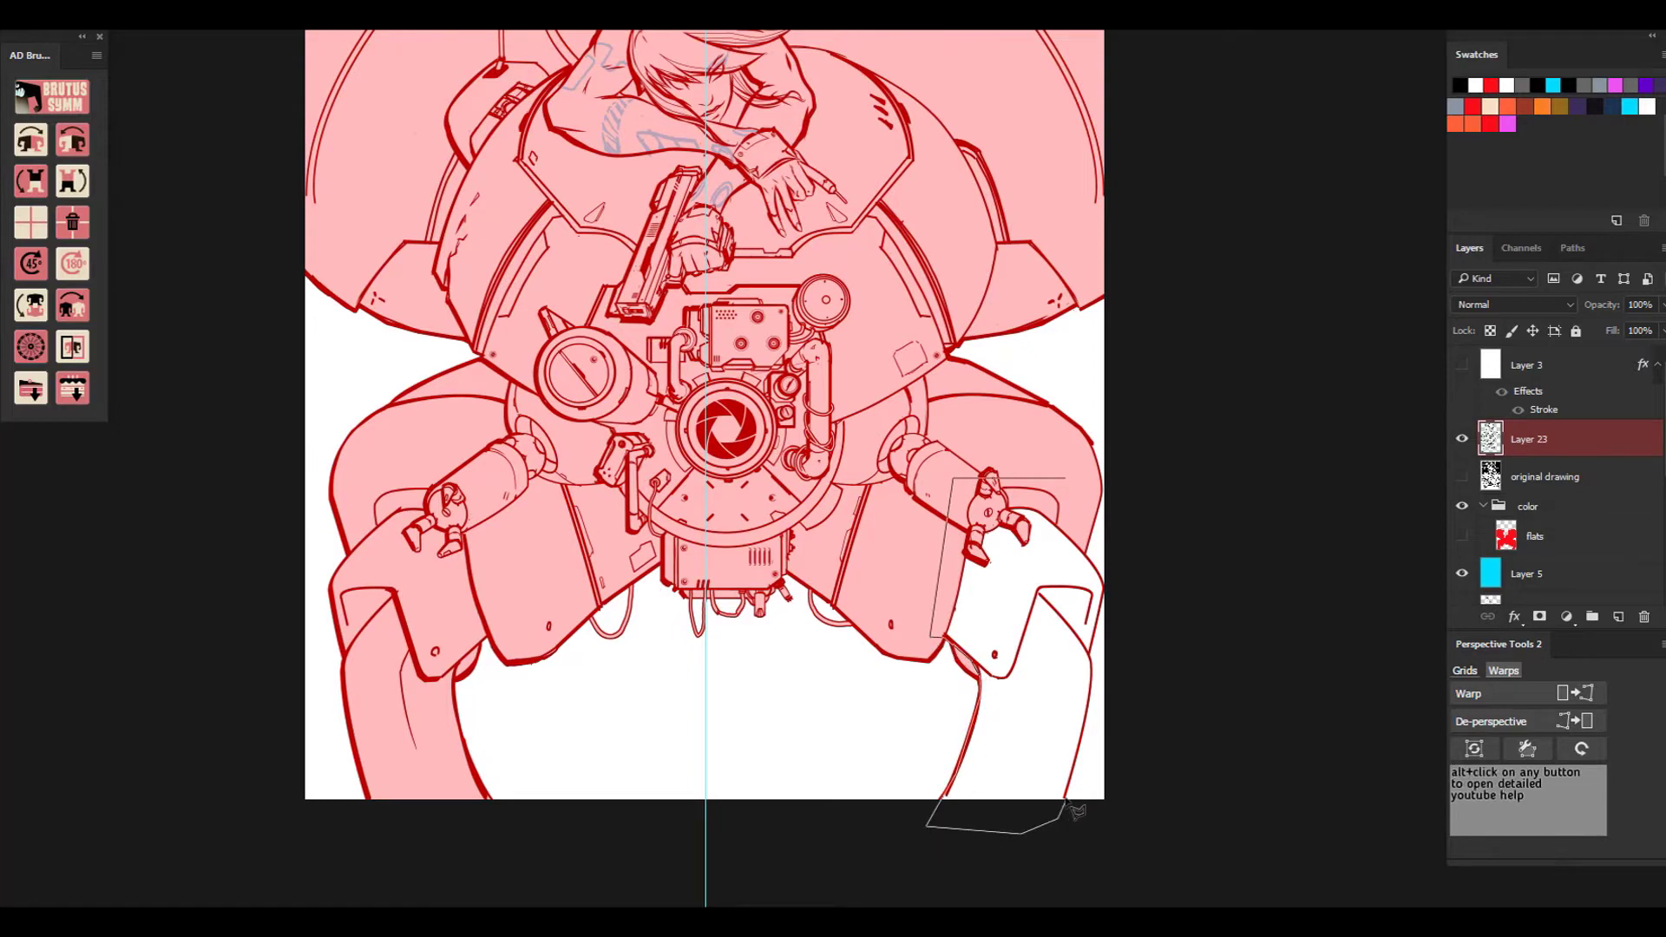
mouse_move(1076, 811)
left_mouse_down()
mouse_move(1106, 585)
mouse_move(1067, 479)
left_mouse_up()
key("alt+BackSpace")
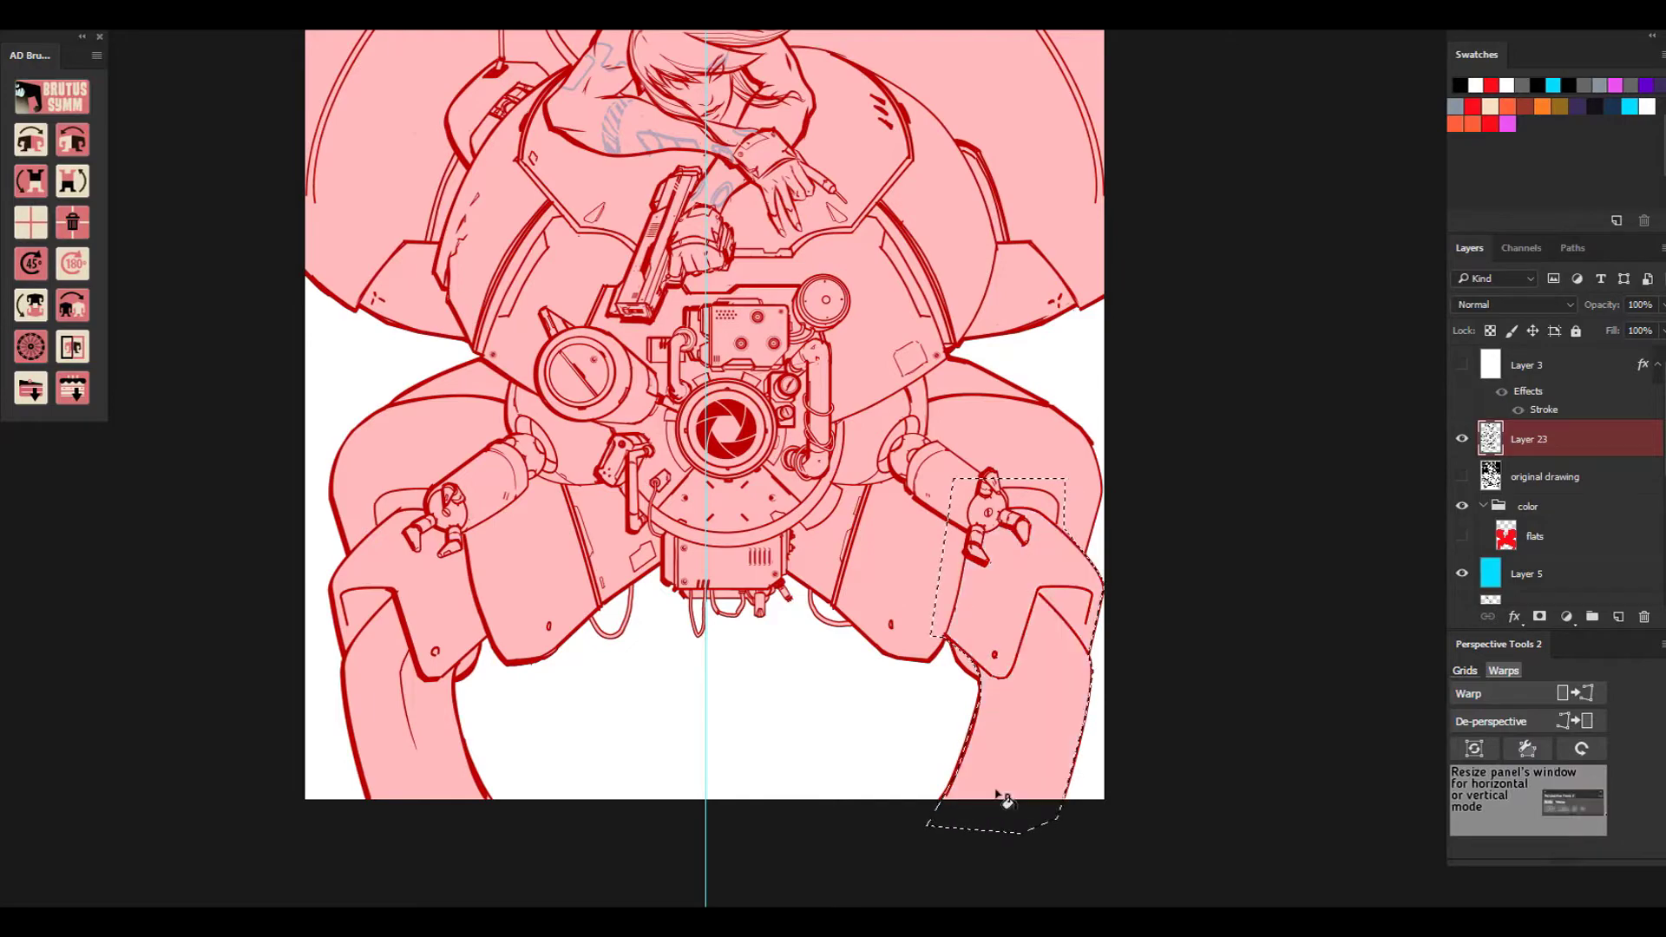
key("ctrl+d")
key("q")
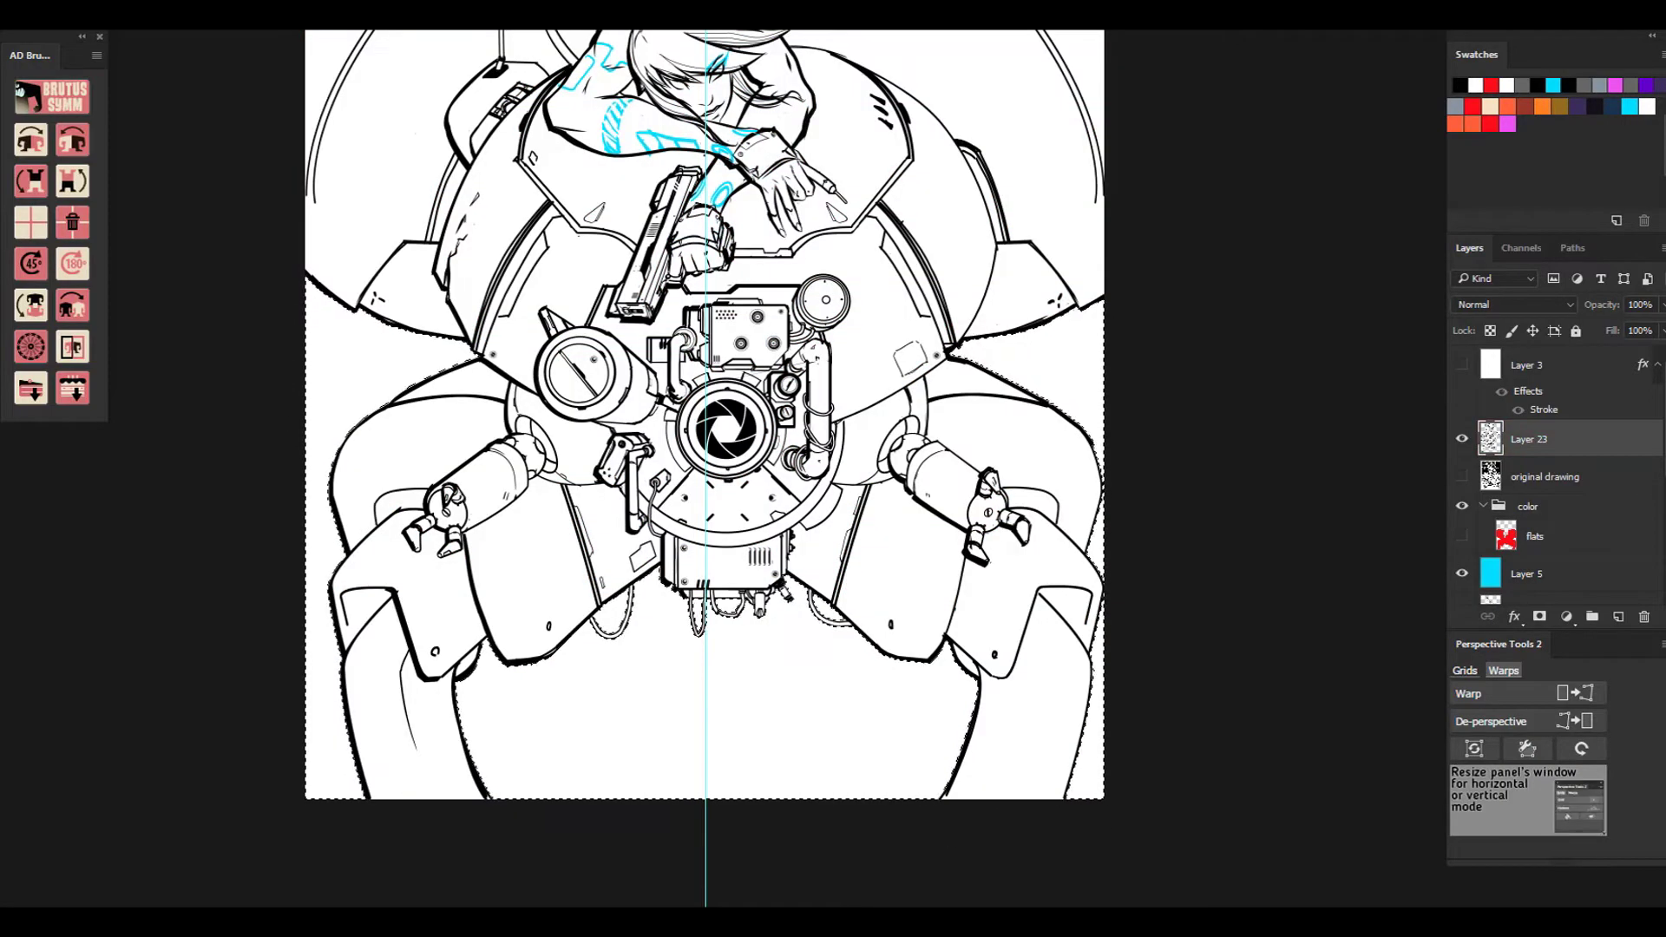
Invert the selection to the figures, show the Layer 3 border again, and add the selection as a mask on the color group.
key("ctrl+0")
left_click(173, 4)
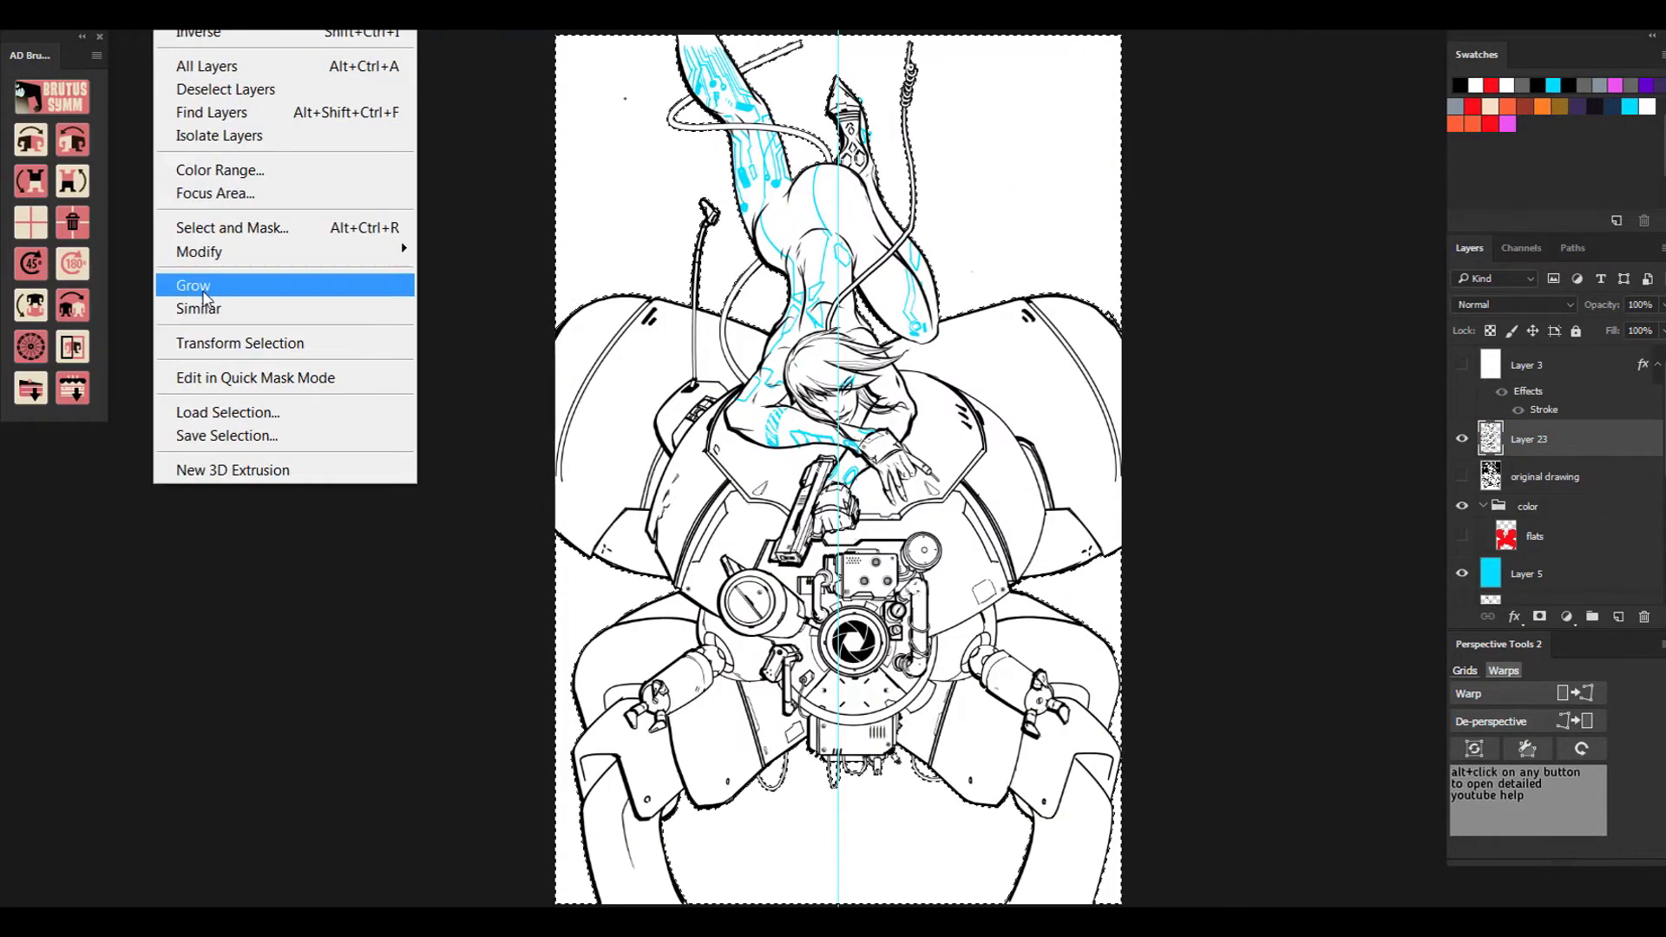
left_click(199, 34)
left_click(1462, 365)
left_click(1527, 506)
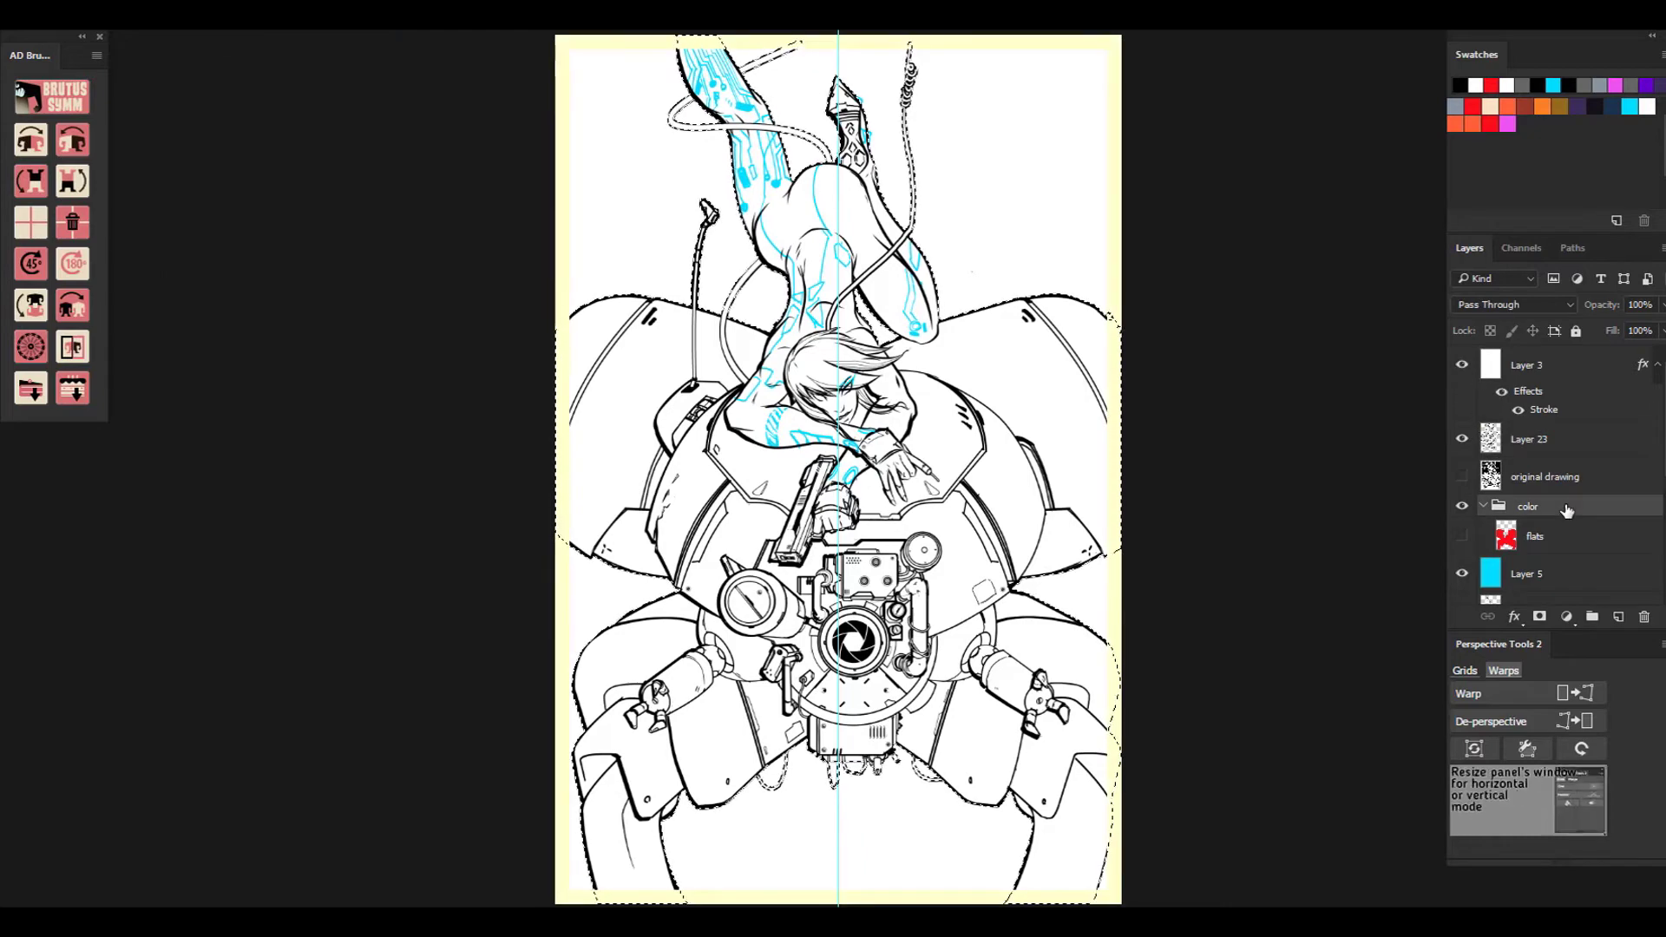
left_click(1539, 617)
Show the flats layer and set the Layer 23 line art's blend mode to Multiply.
left_click(1534, 552)
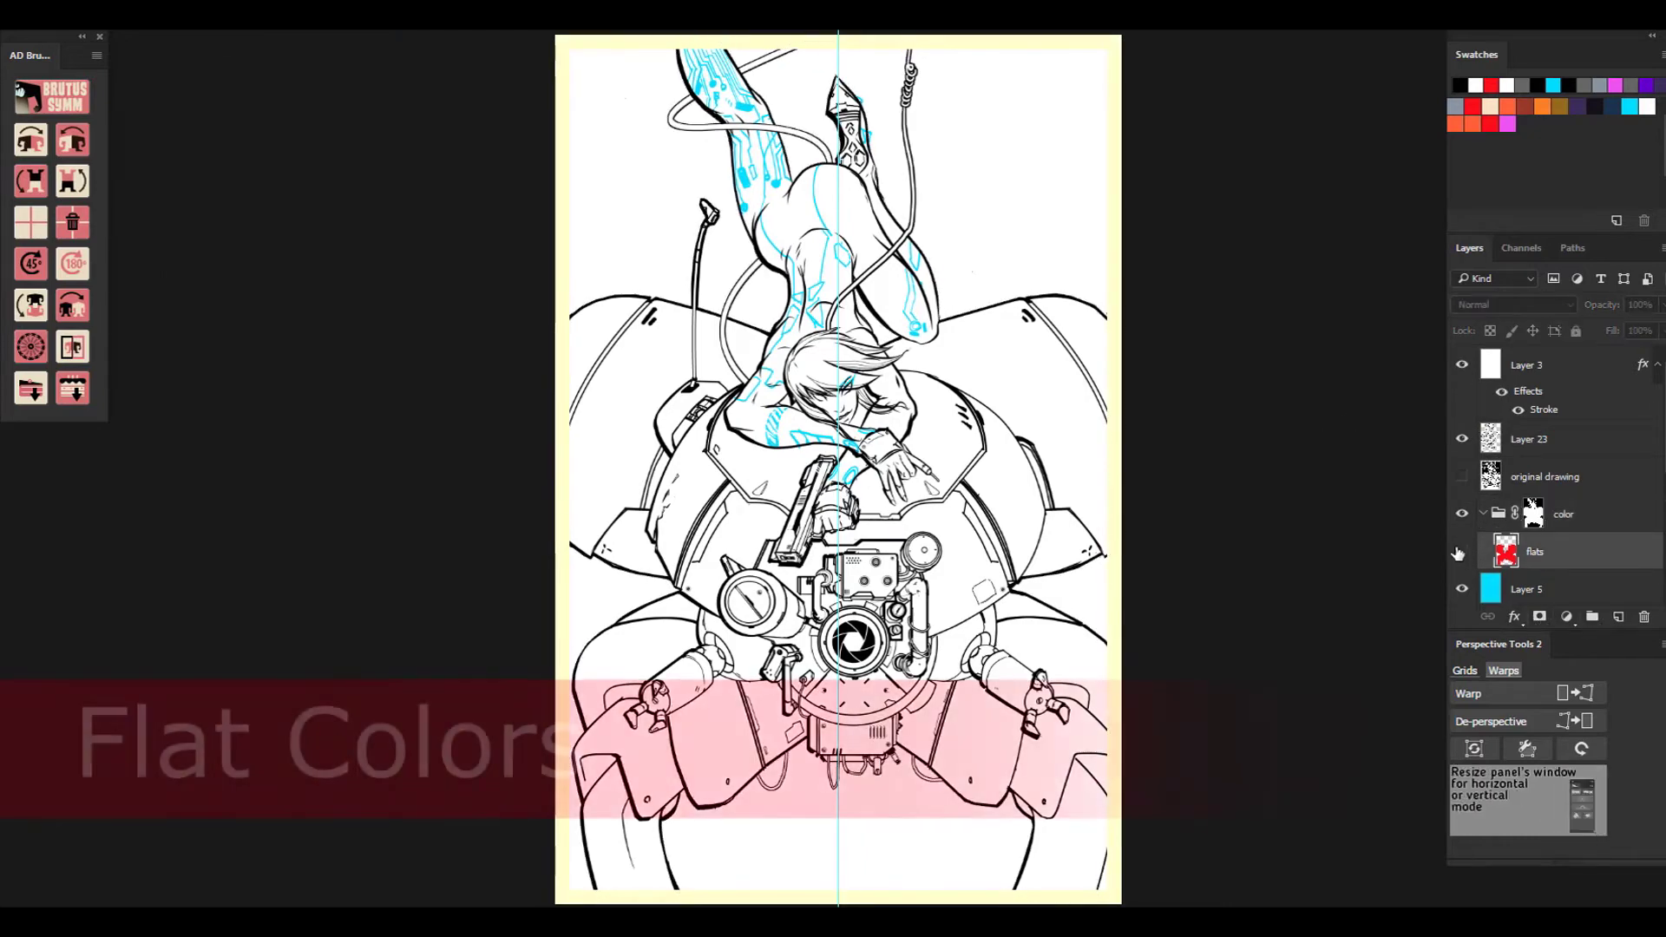
left_click(1462, 552)
left_click(1523, 439)
left_click(1482, 304)
left_click(1478, 367)
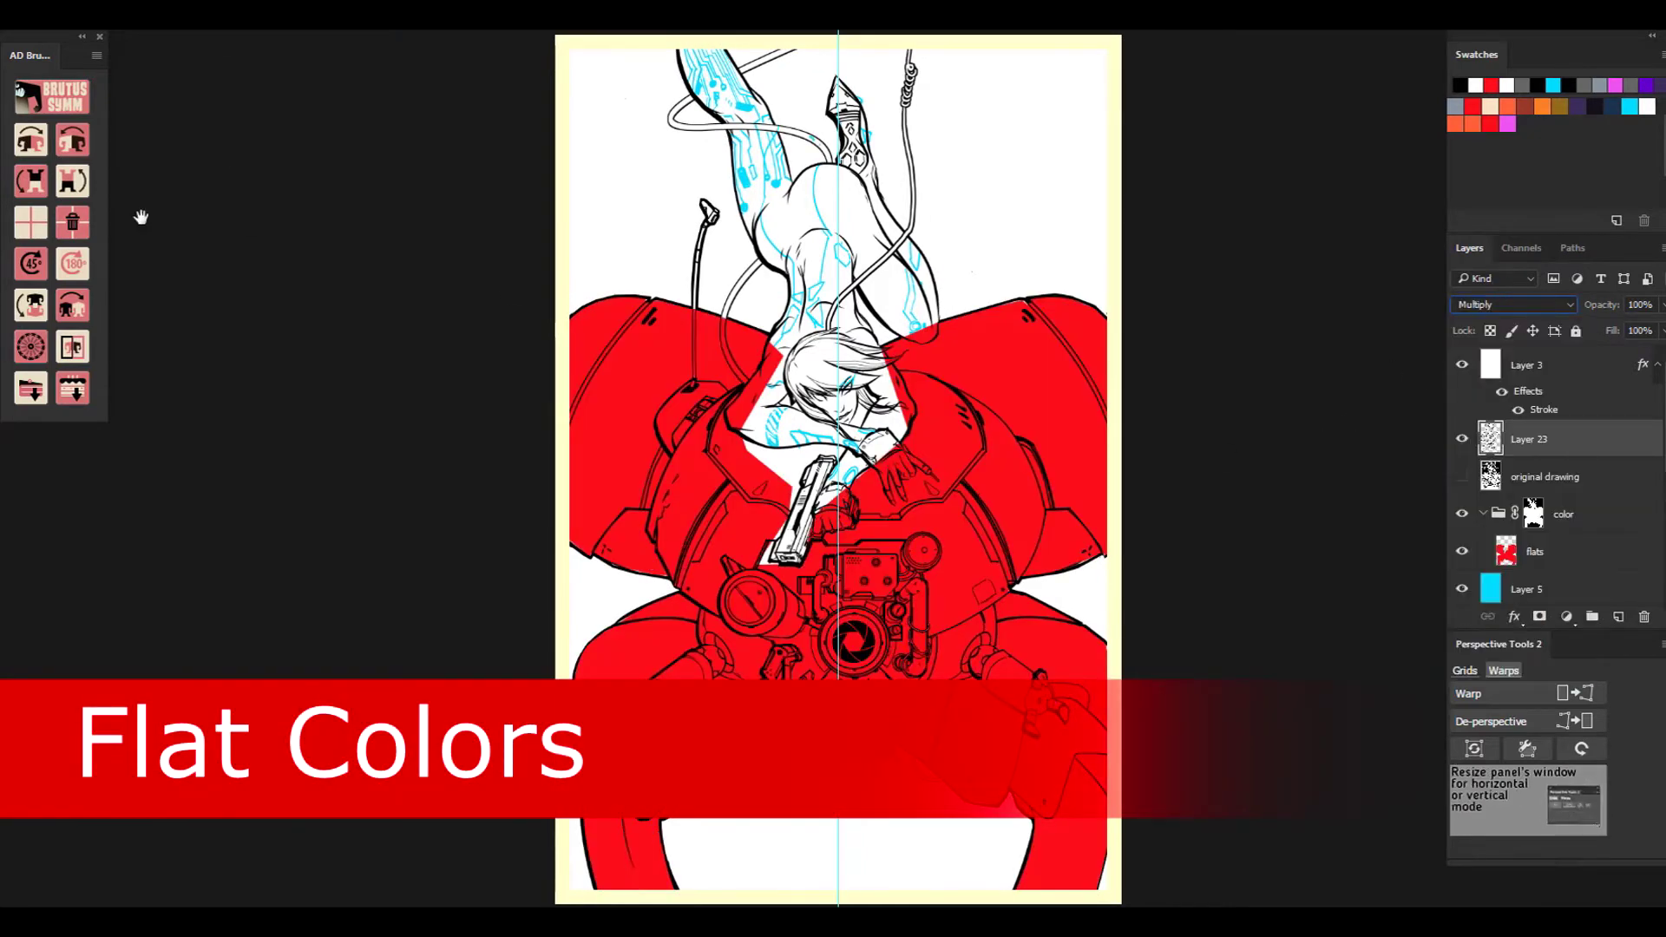
Undo the stray fill on the line art and fill the uncoloured woman and gun area of the flats layer with red.
left_click(804, 474)
key("ctrl+z")
left_click(1534, 552)
left_click(1477, 108)
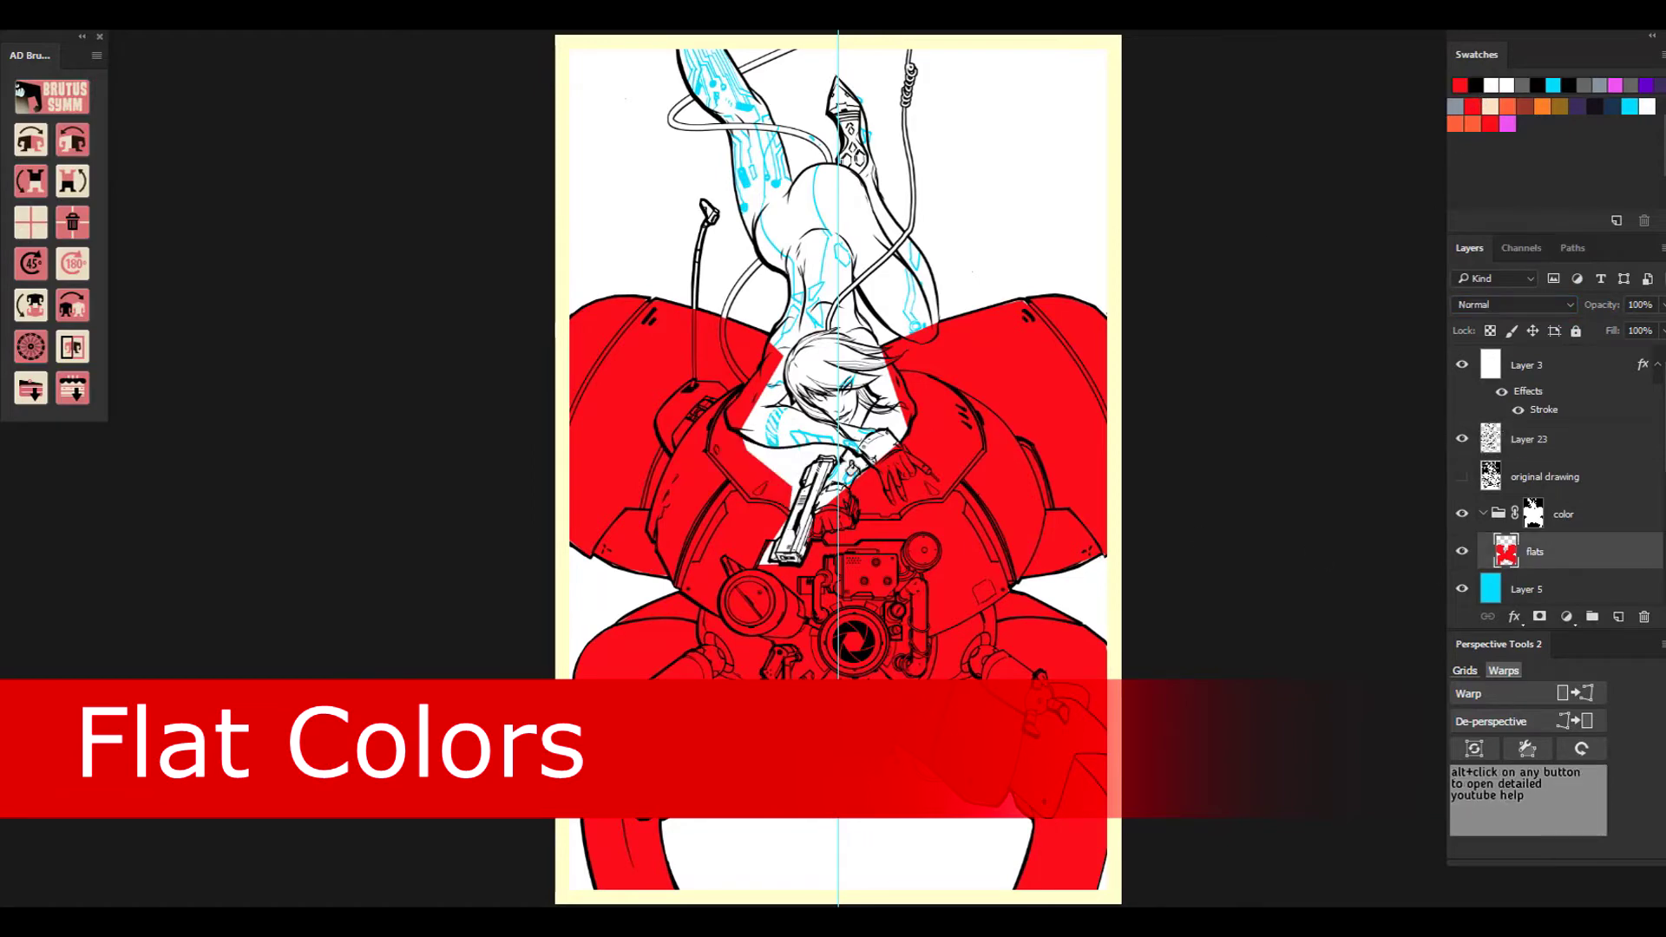
left_click(845, 473)
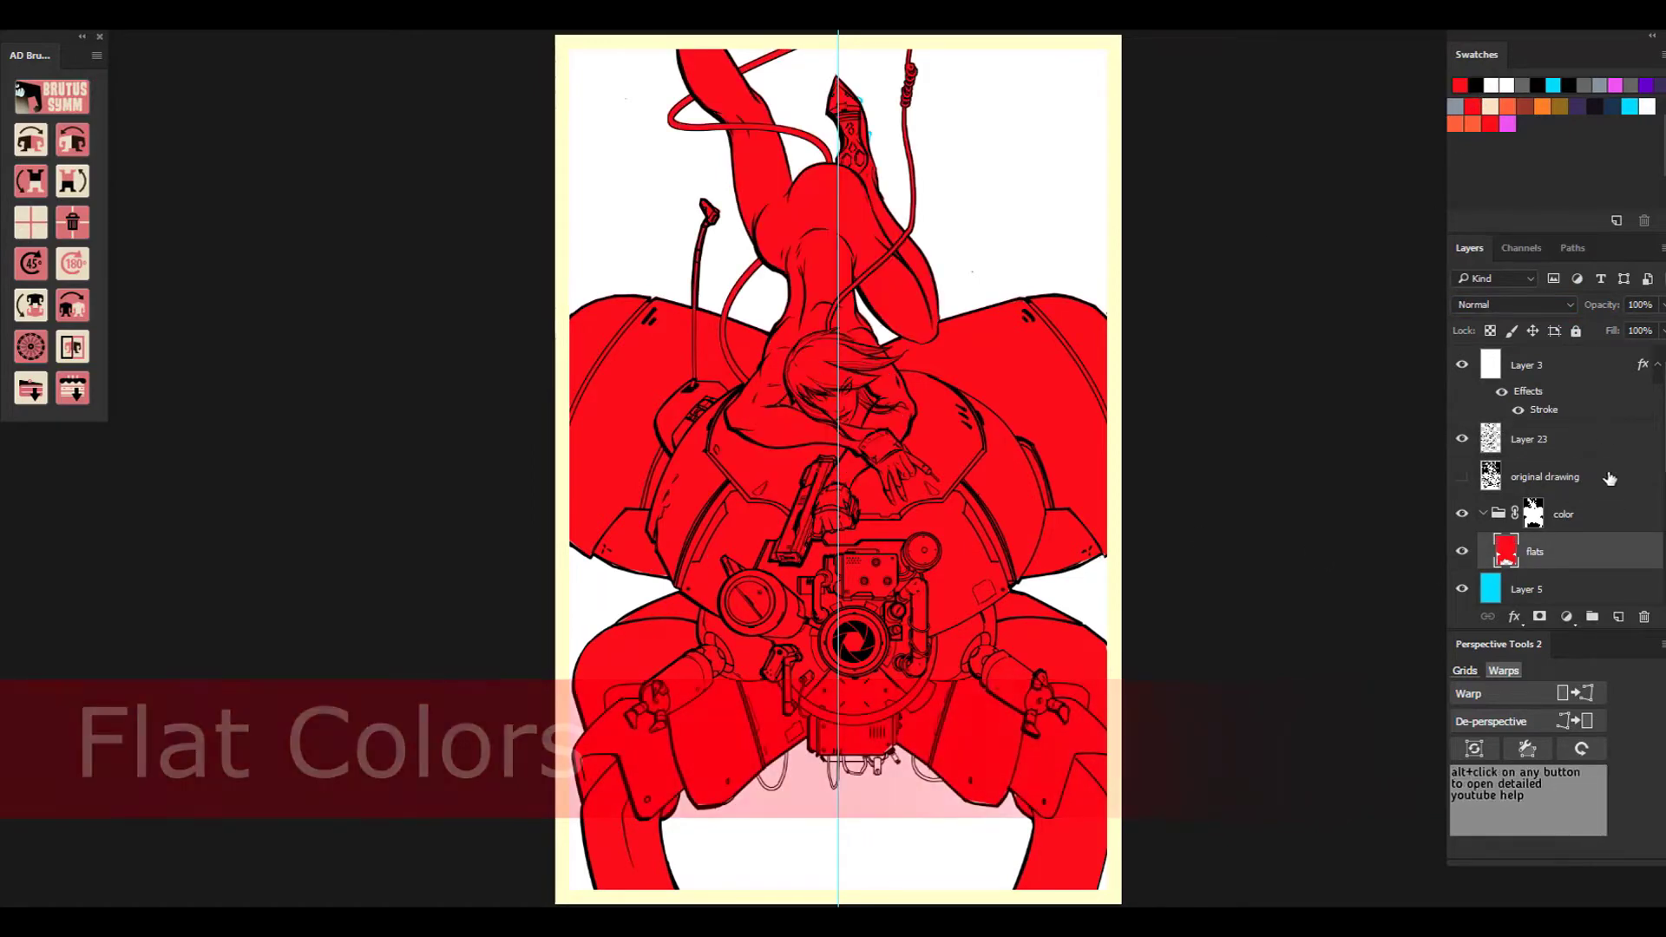
Add a new layer above Layer 23, fill it with dark purple, and set its blend mode to Screen.
left_click(1596, 440)
left_click(1618, 617)
left_click(1578, 107)
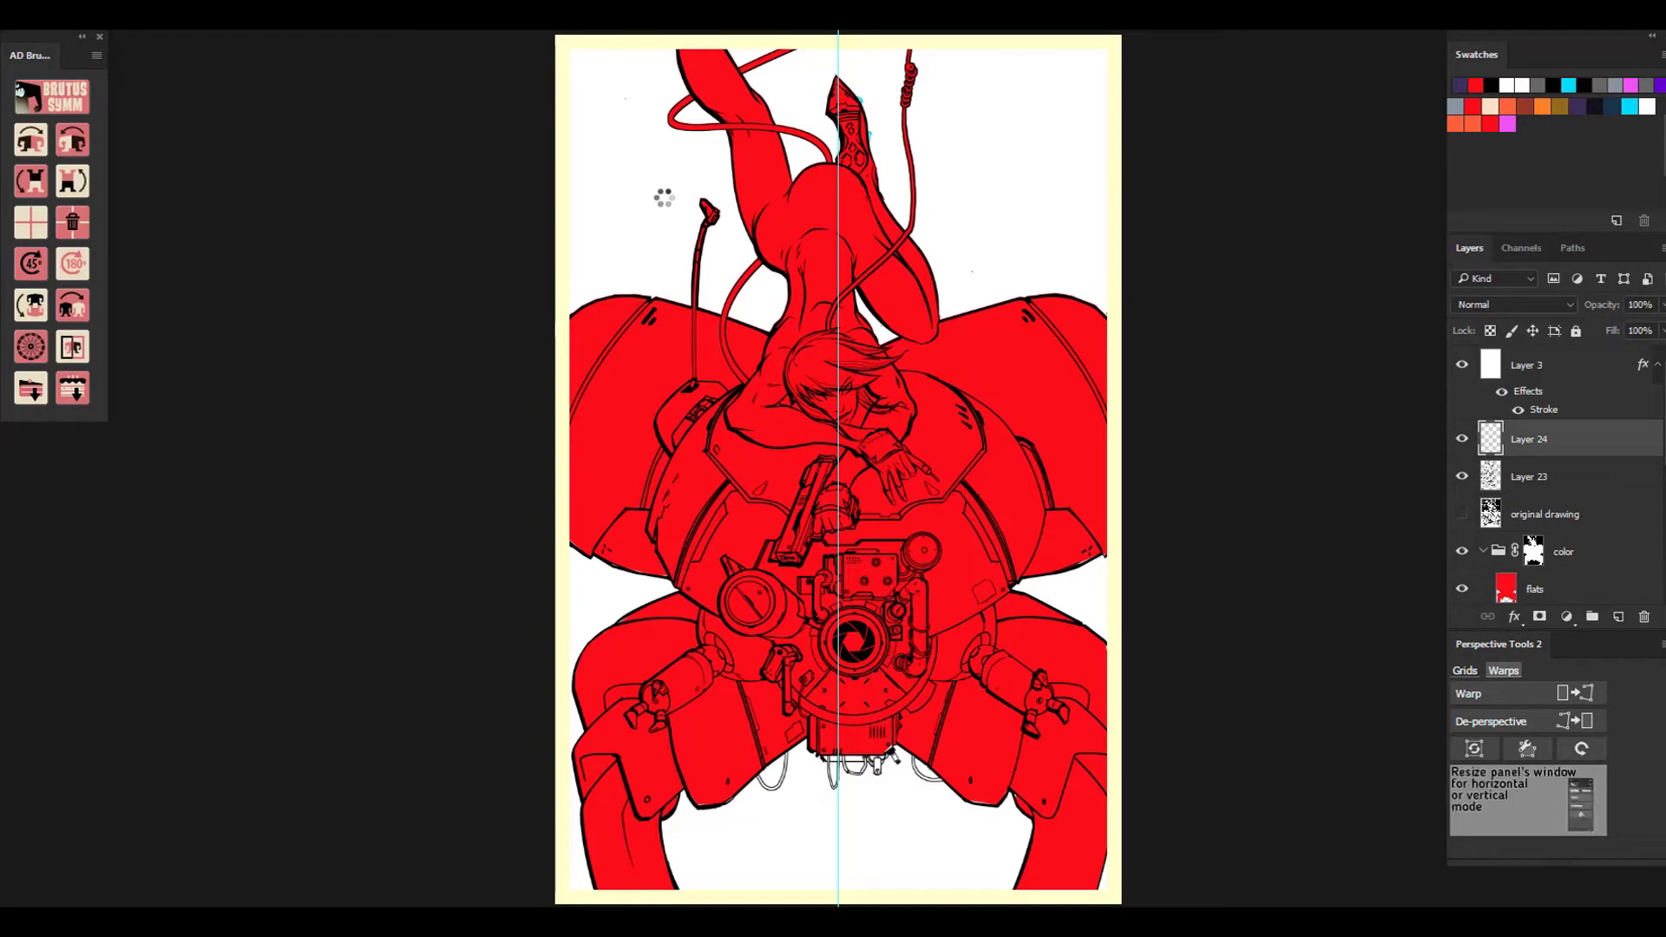
left_click(663, 199)
left_click(1514, 305)
left_click(1475, 443)
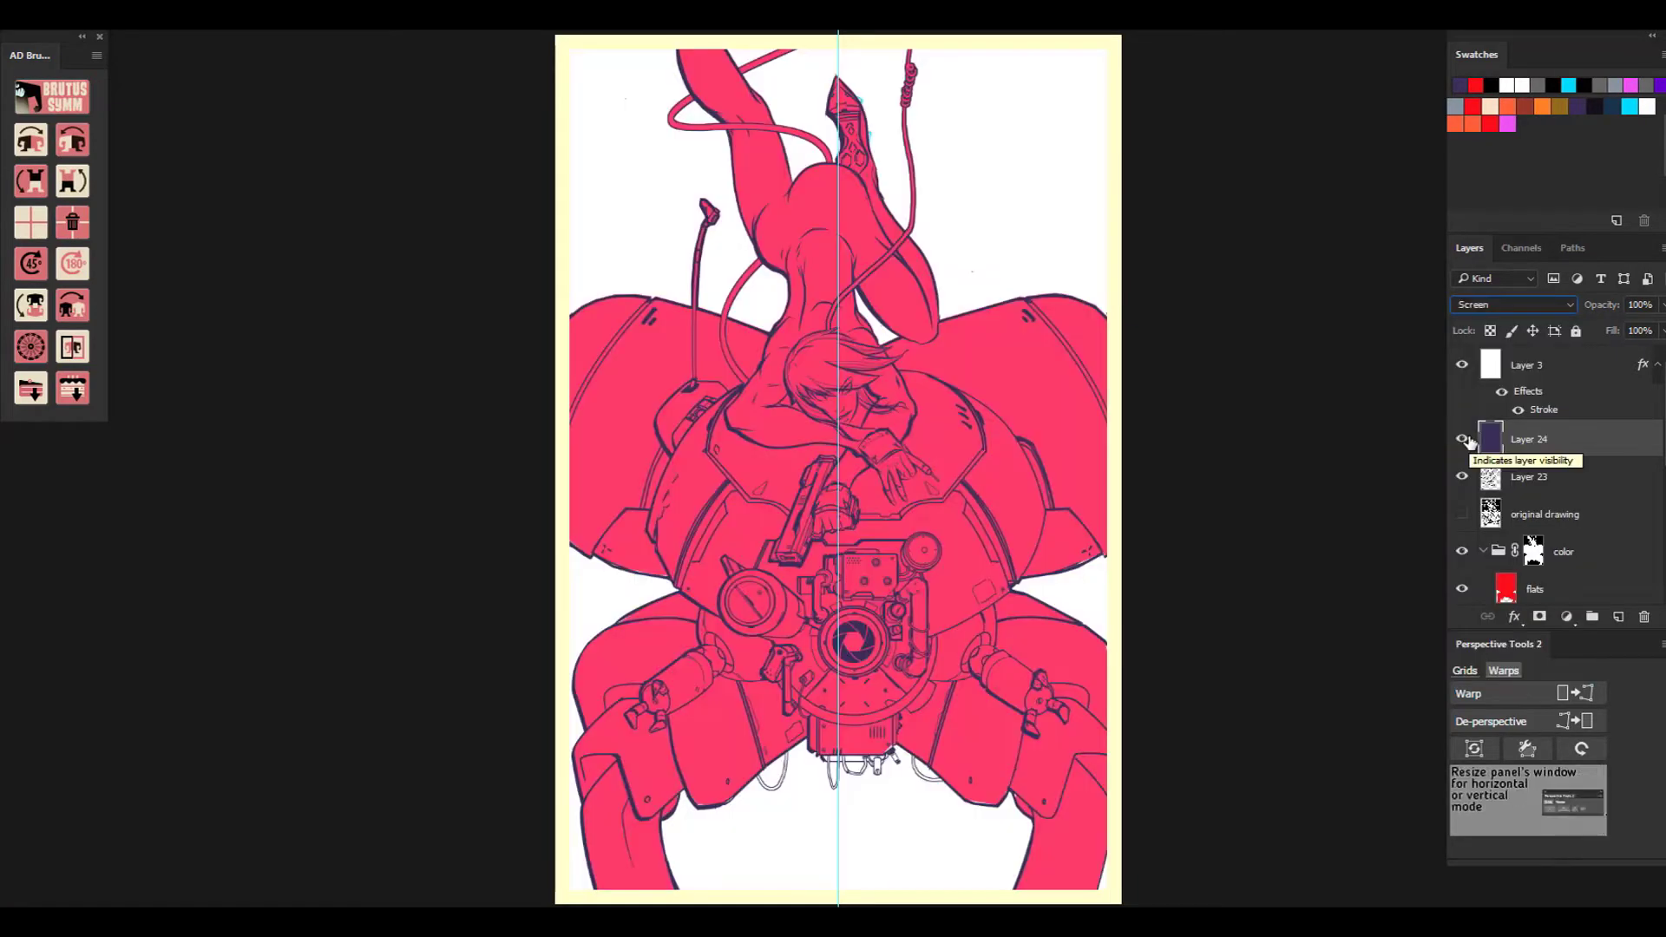
Fill the remaining empty areas of the flats layer with red, including behind the lower cables, and save the file.
left_click(1529, 580)
left_click(1475, 85)
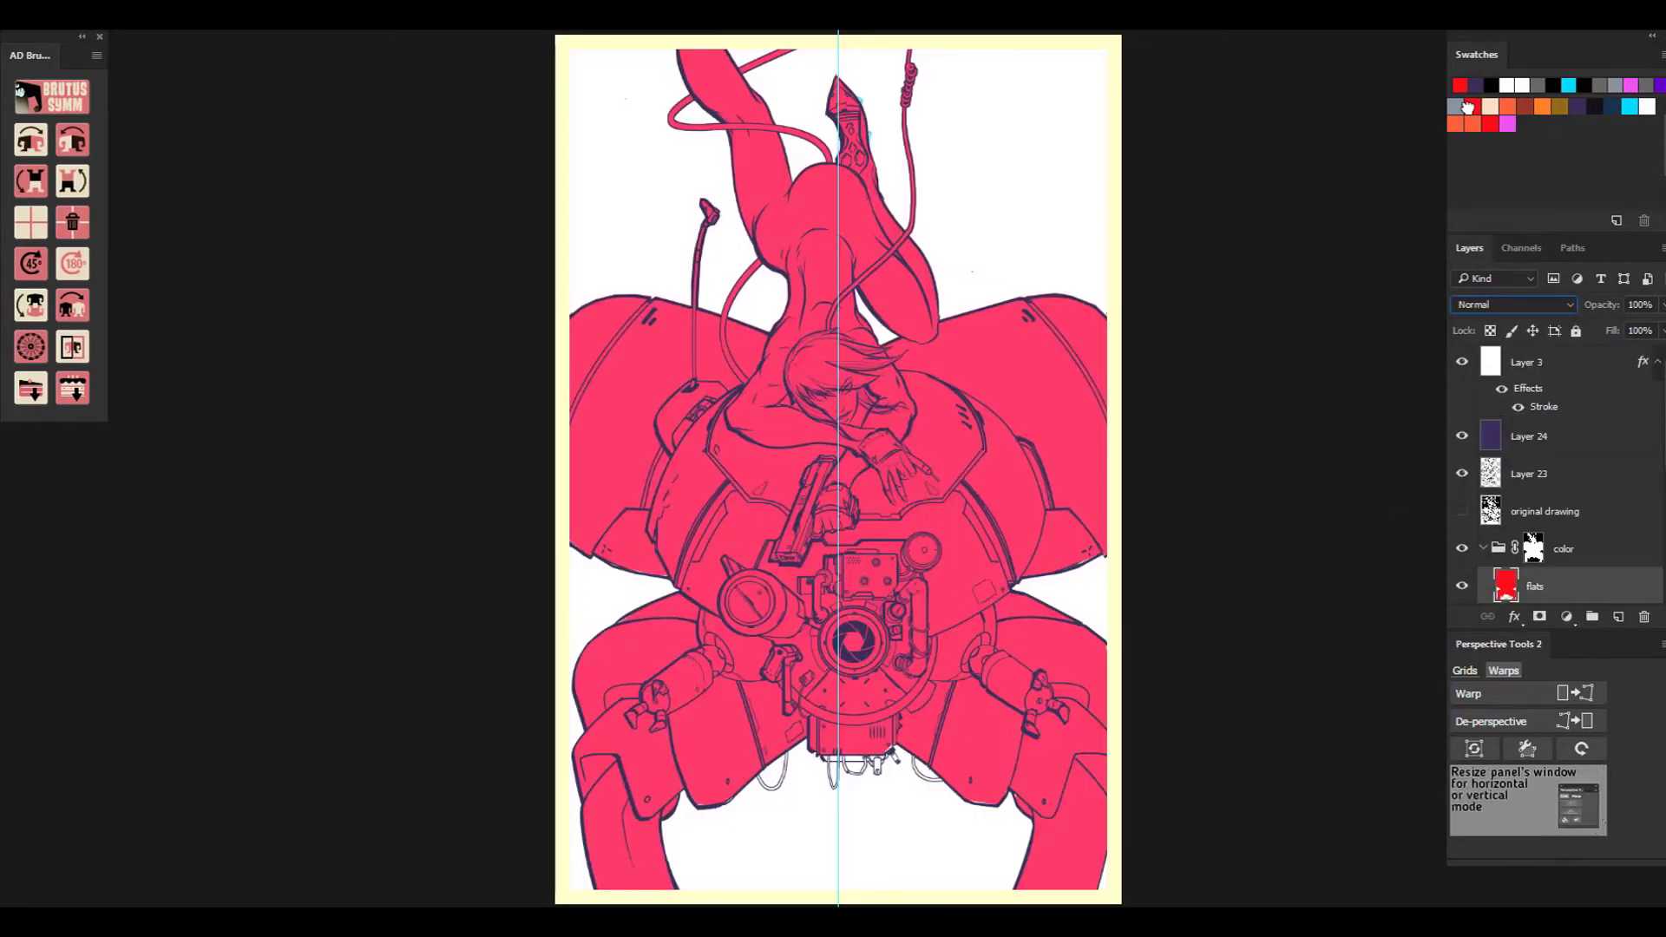
left_click(884, 838)
left_click(598, 591)
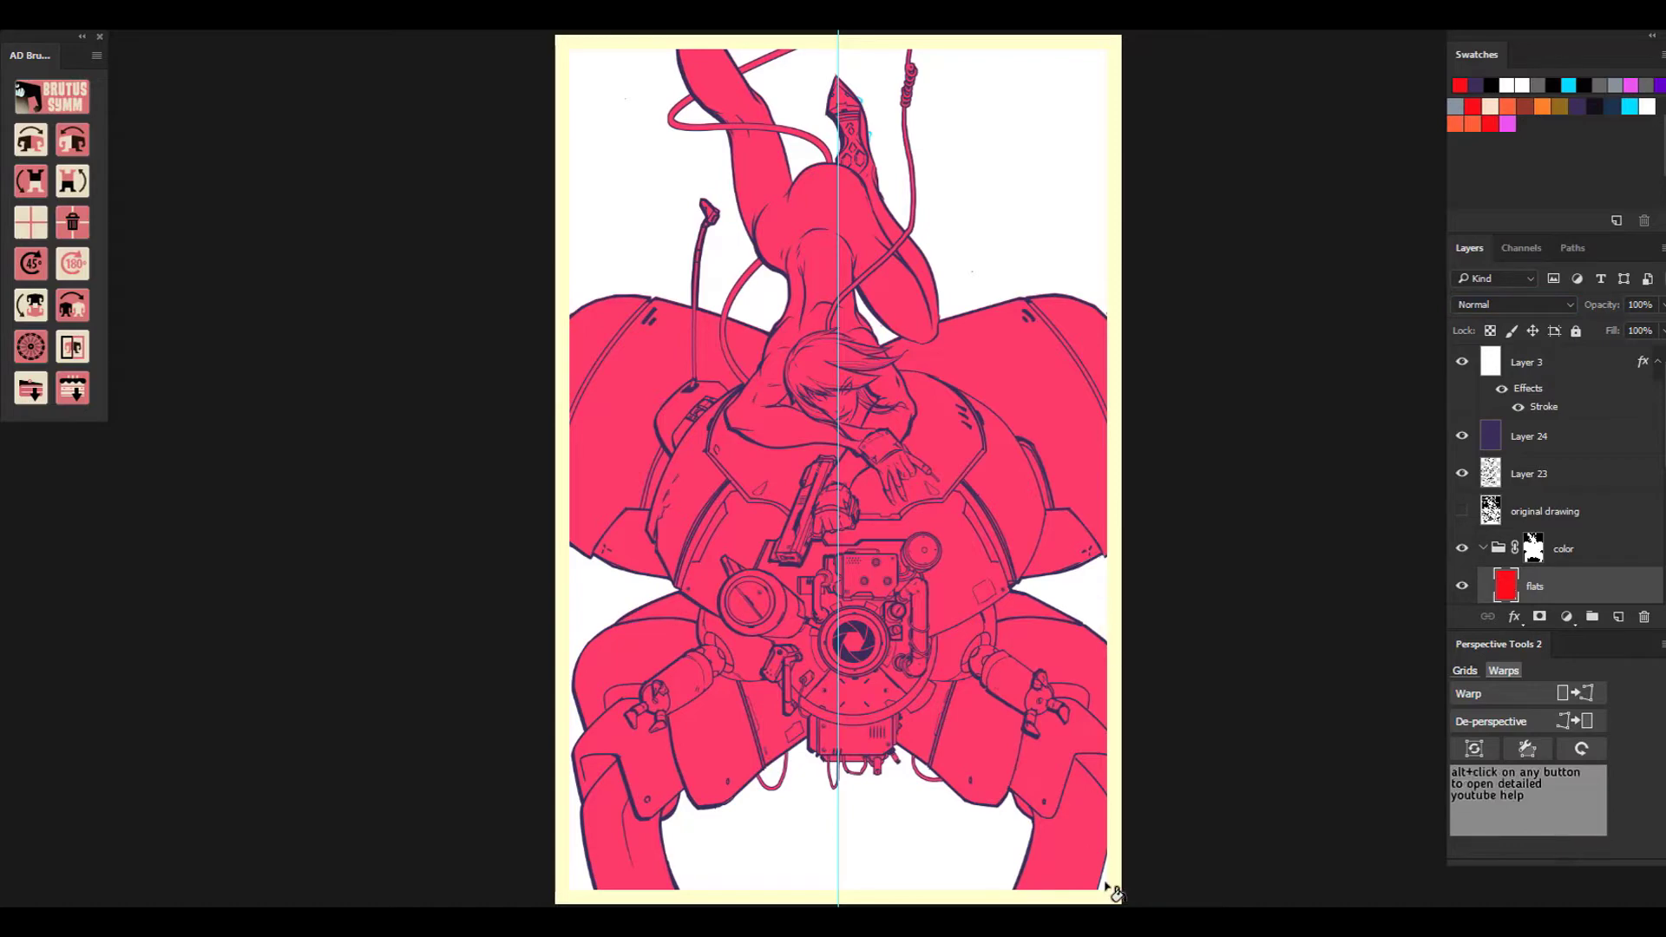
left_click(5, 19)
left_click(62, 180)
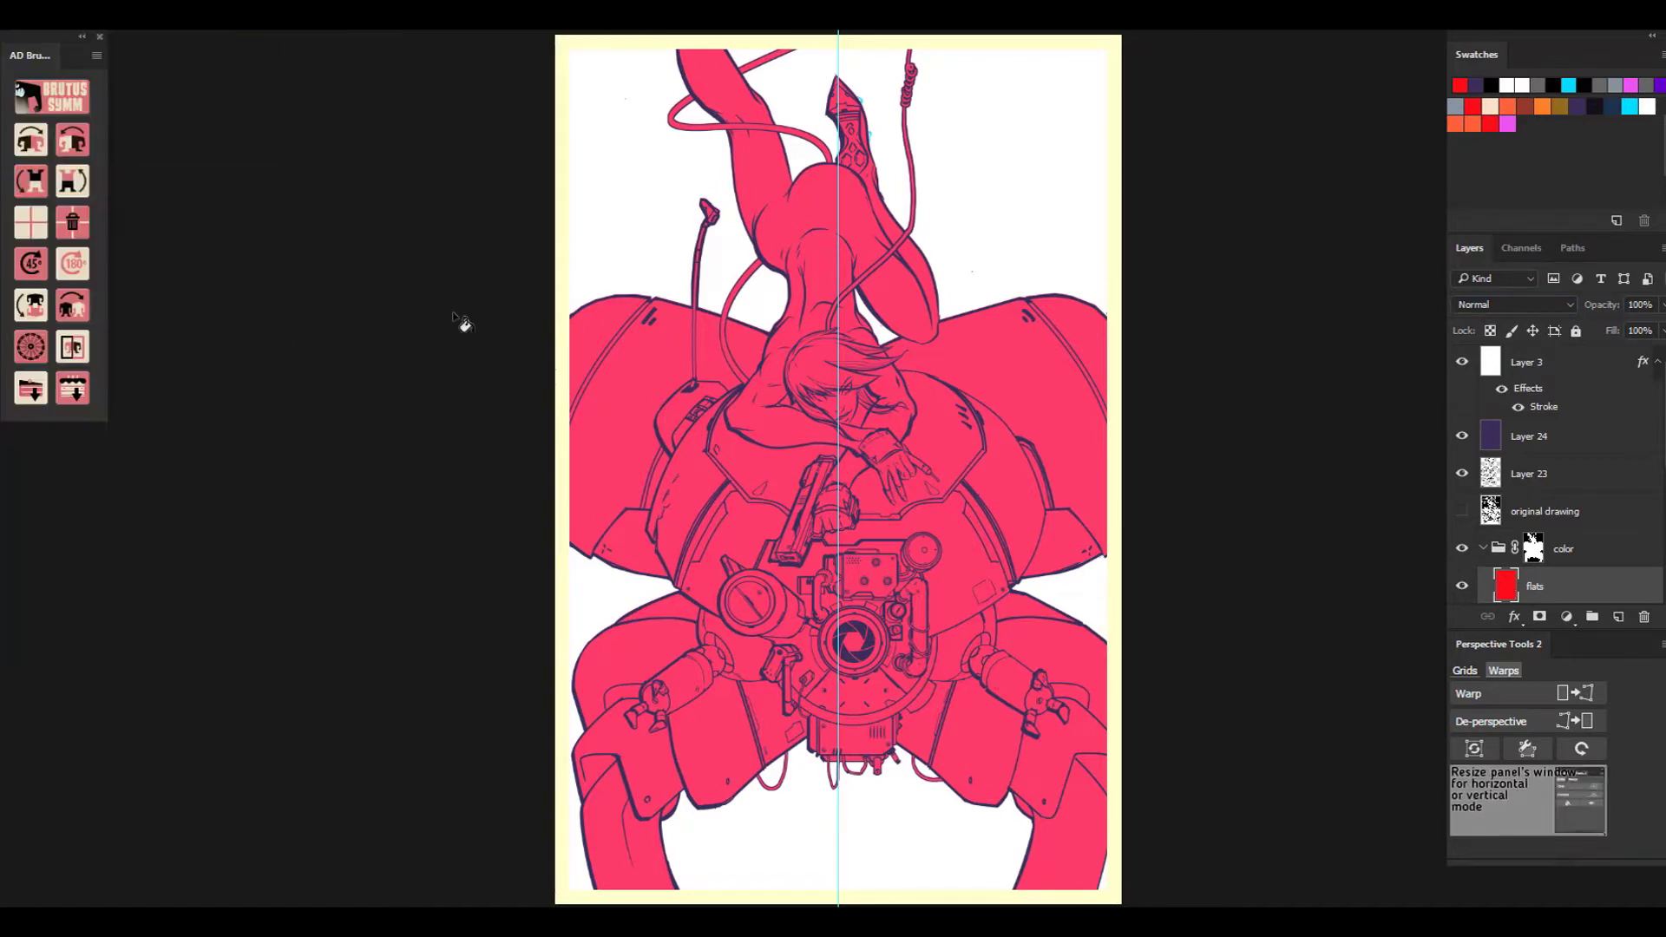
left_click_drag(797, 215, 810, 205)
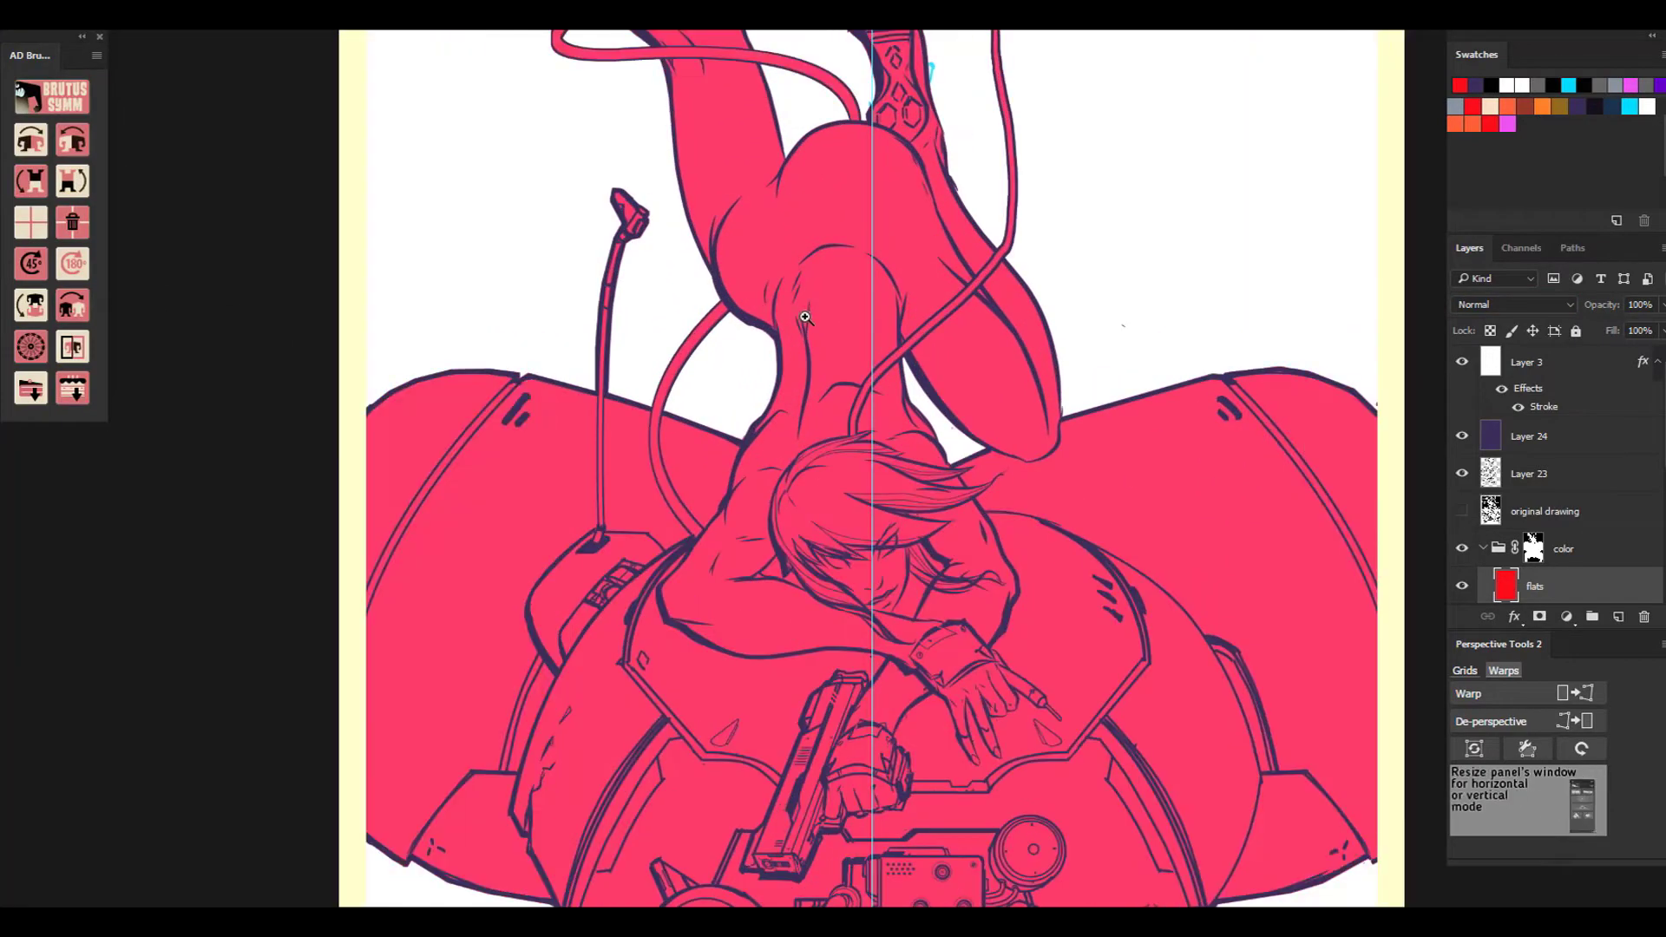
left_click_drag(791, 428, 796, 410)
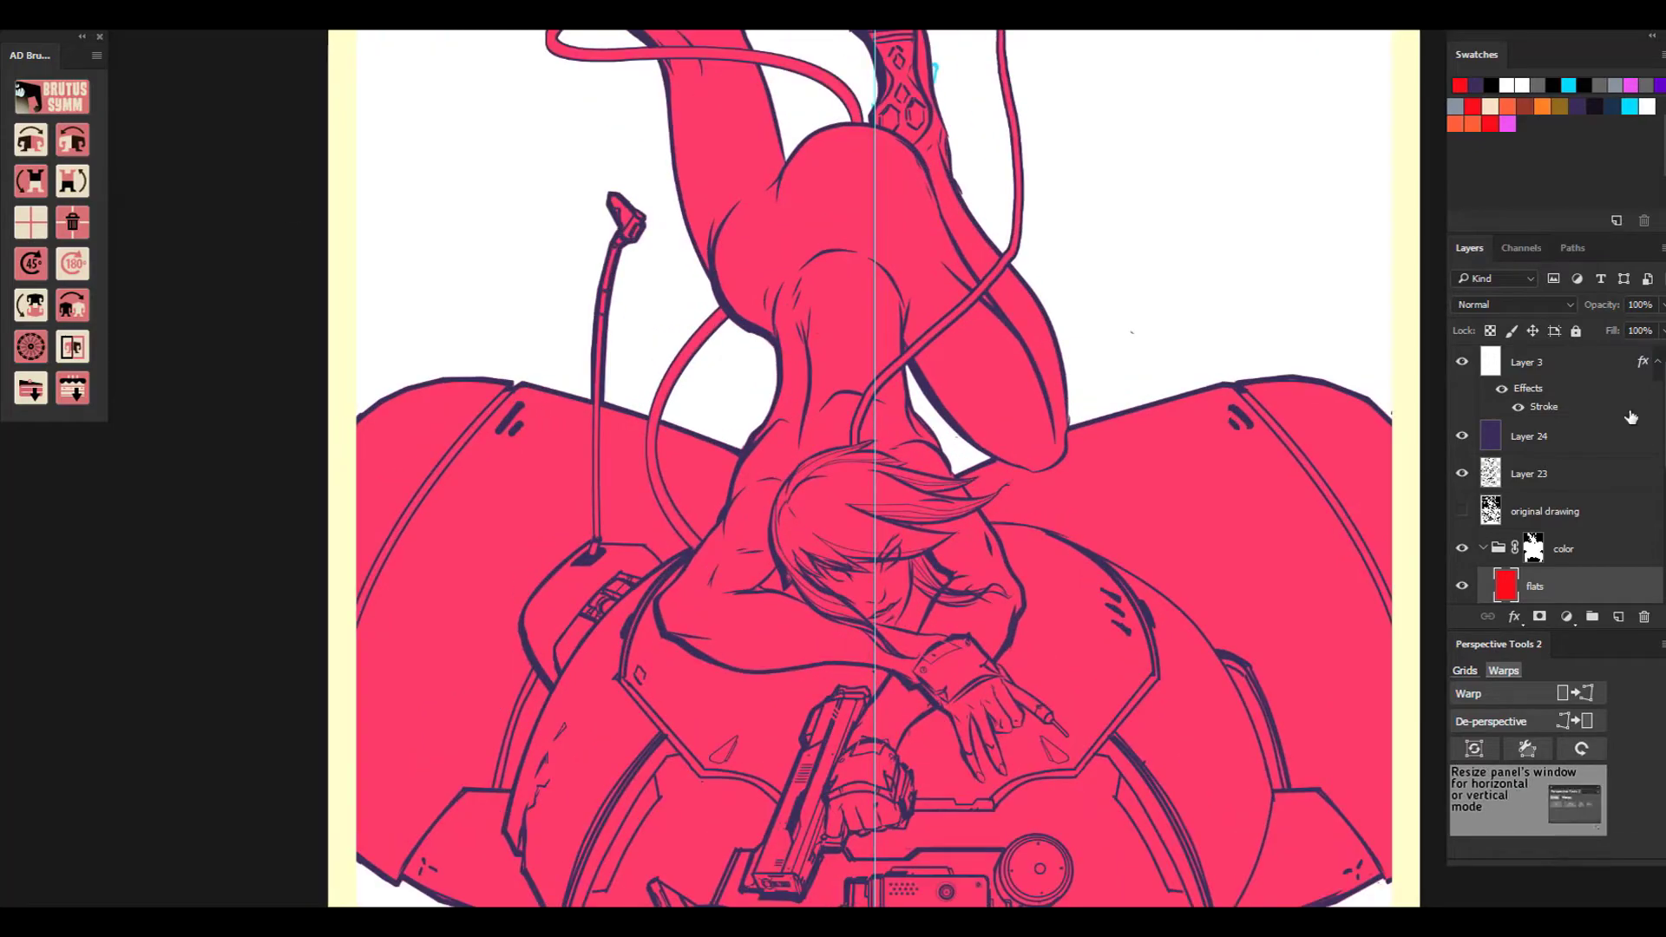
scroll(699, 460, "down", 6)
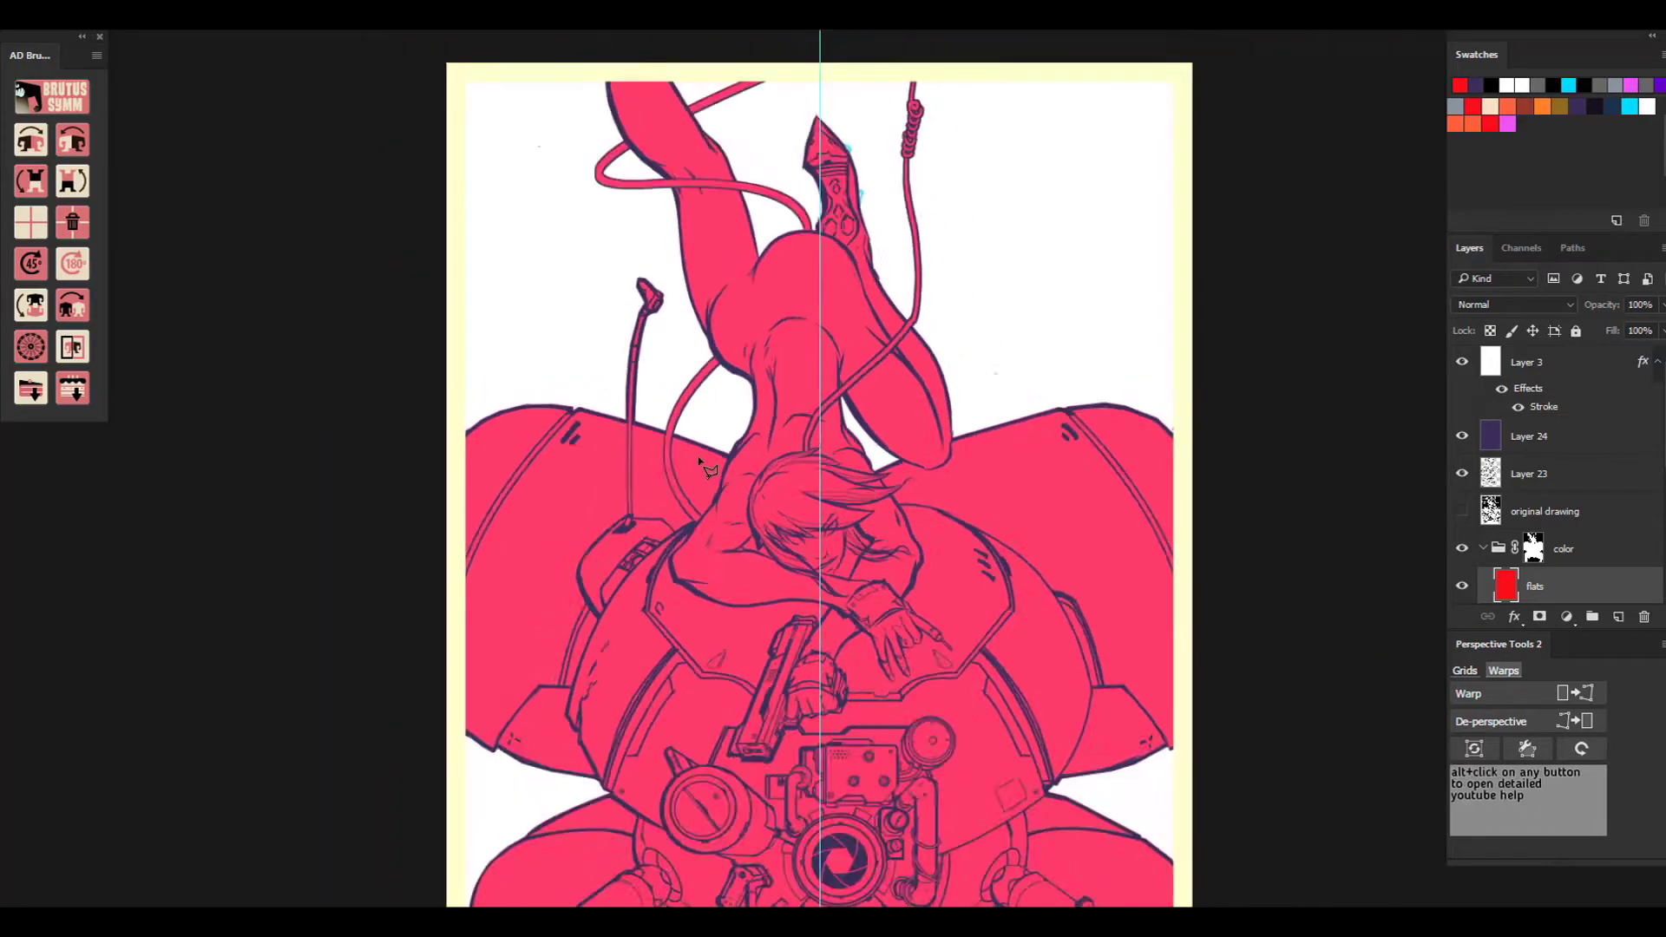
scroll(699, 459, "up", 3)
scroll(699, 460, "down", 3)
scroll(699, 460, "up", 4)
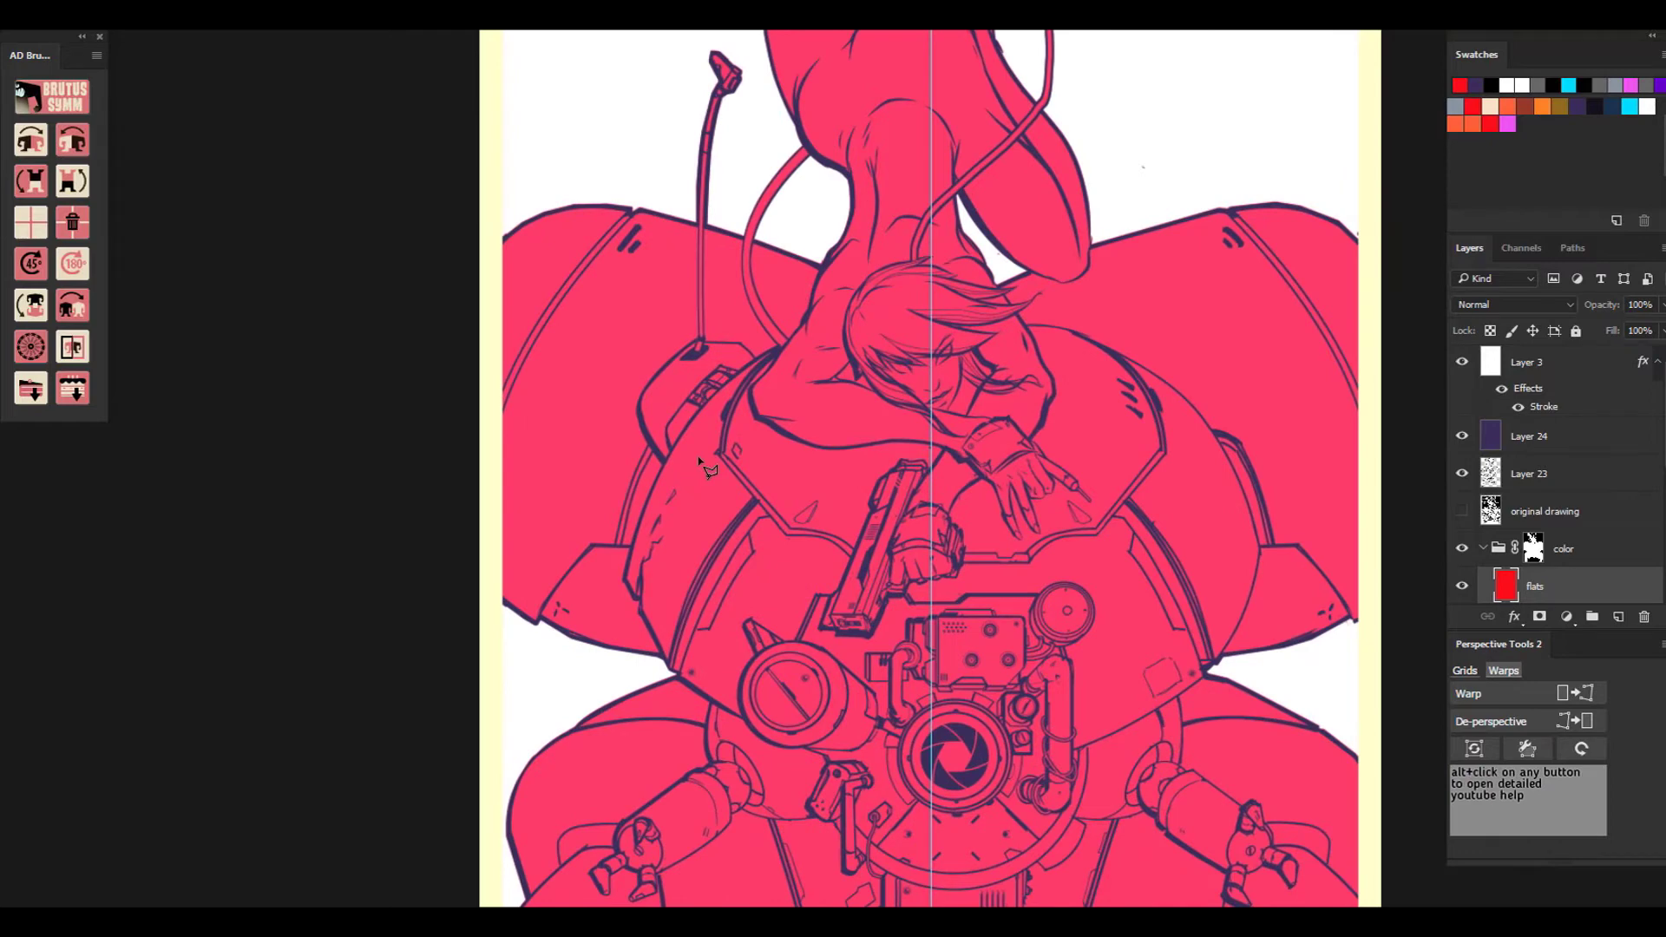
left_click(1067, 477, "alt")
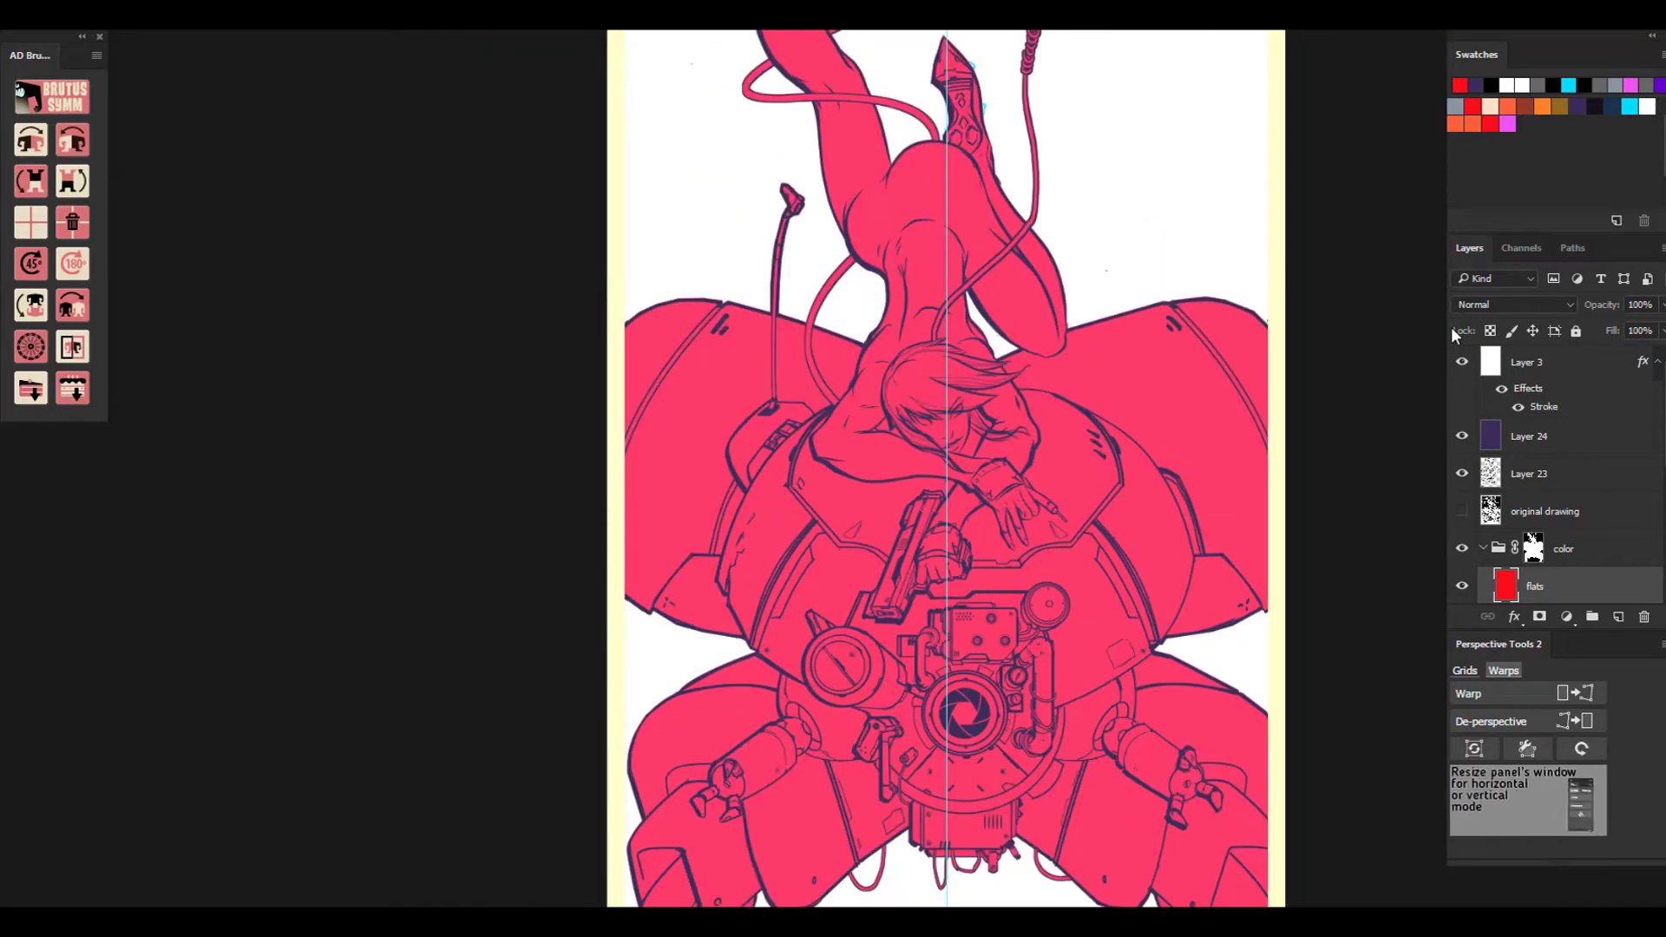
Colour the shoulder ball joints of both small mechanical arms orange on the flats layer.
left_click(1541, 101)
scroll(862, 731, "up", 2)
left_click_drag(826, 752, 803, 579)
left_click(803, 579)
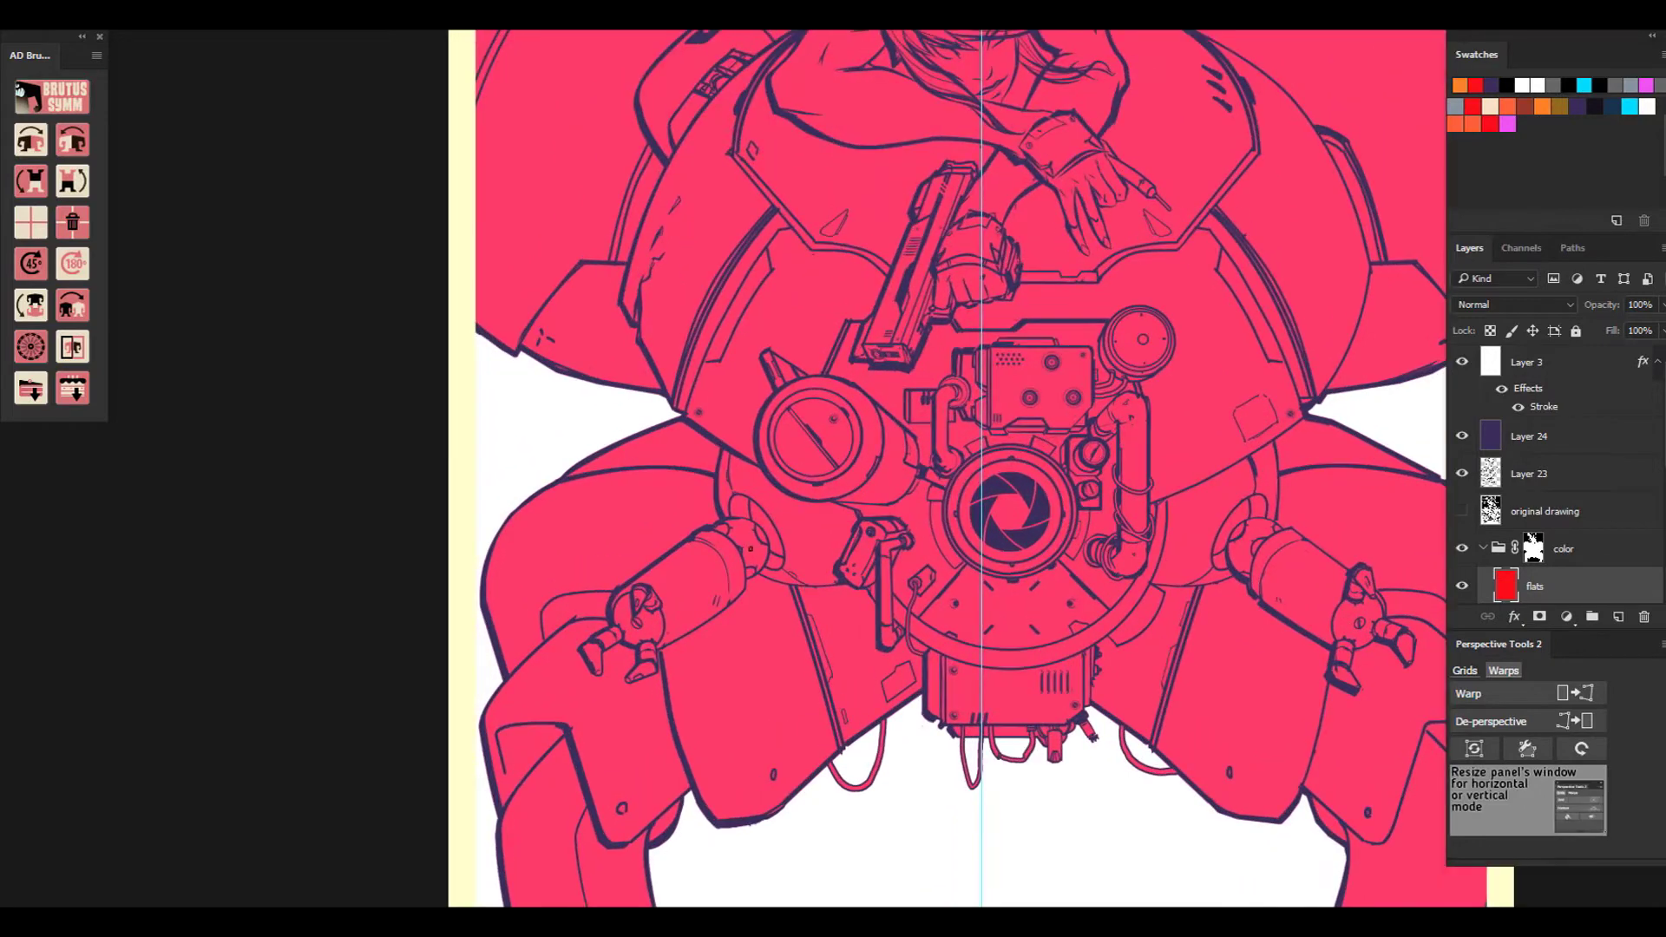
left_click_drag(737, 528, 746, 542)
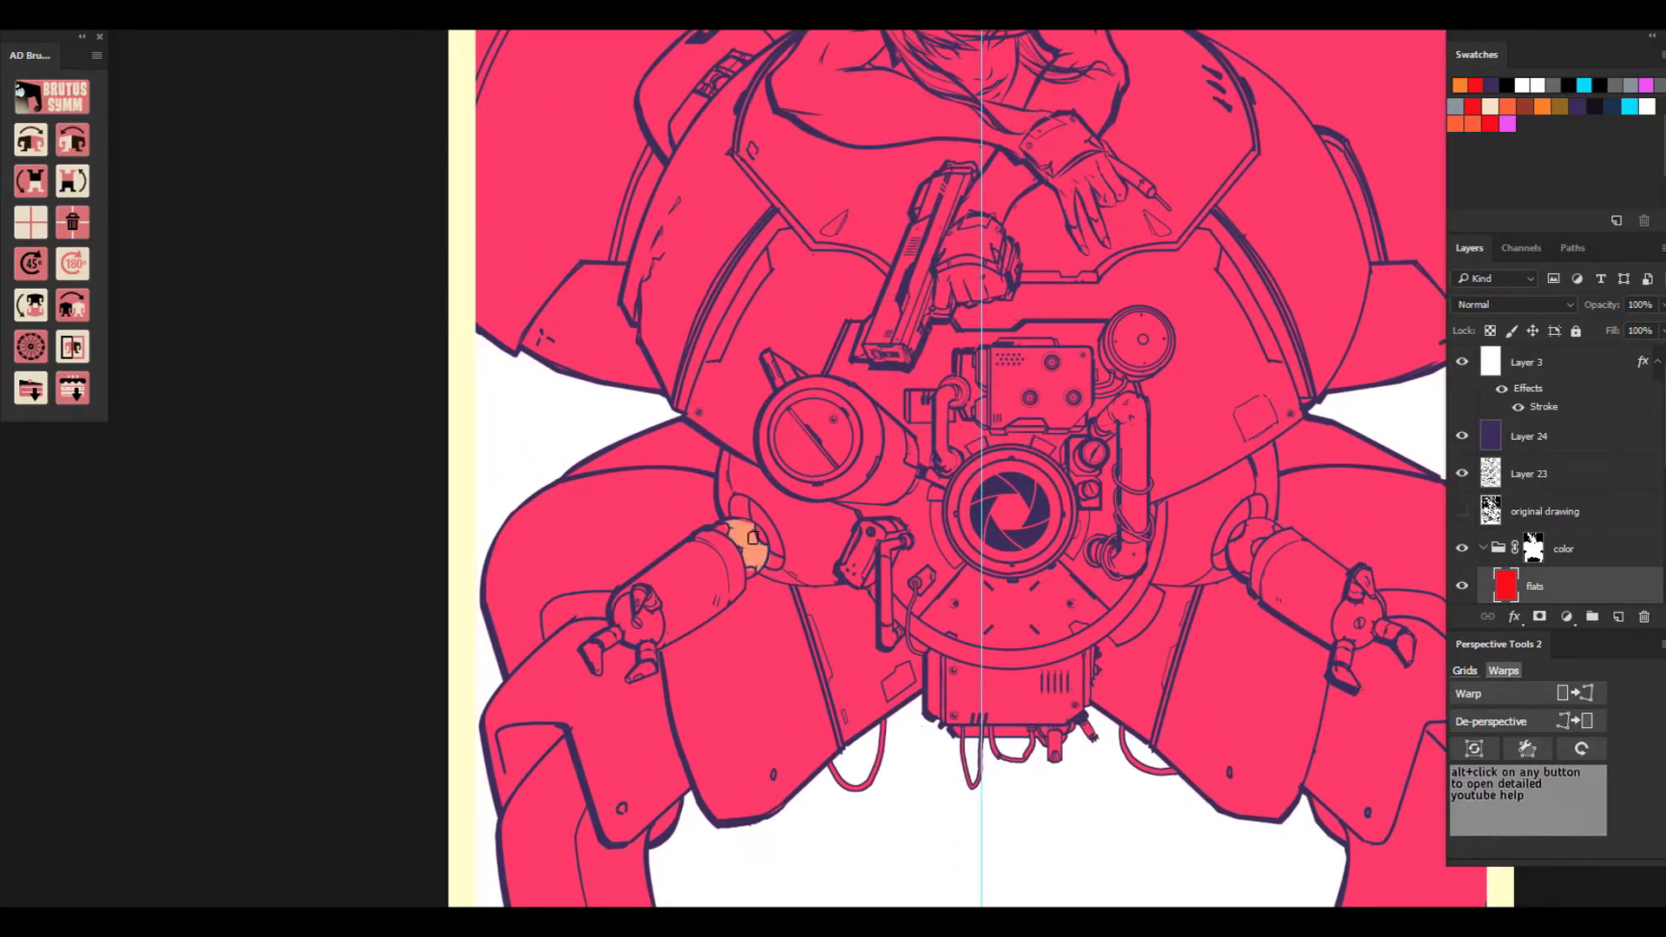
mouse_move(1245, 531)
left_mouse_down()
mouse_move(1265, 526)
mouse_move(1242, 568)
left_mouse_up()
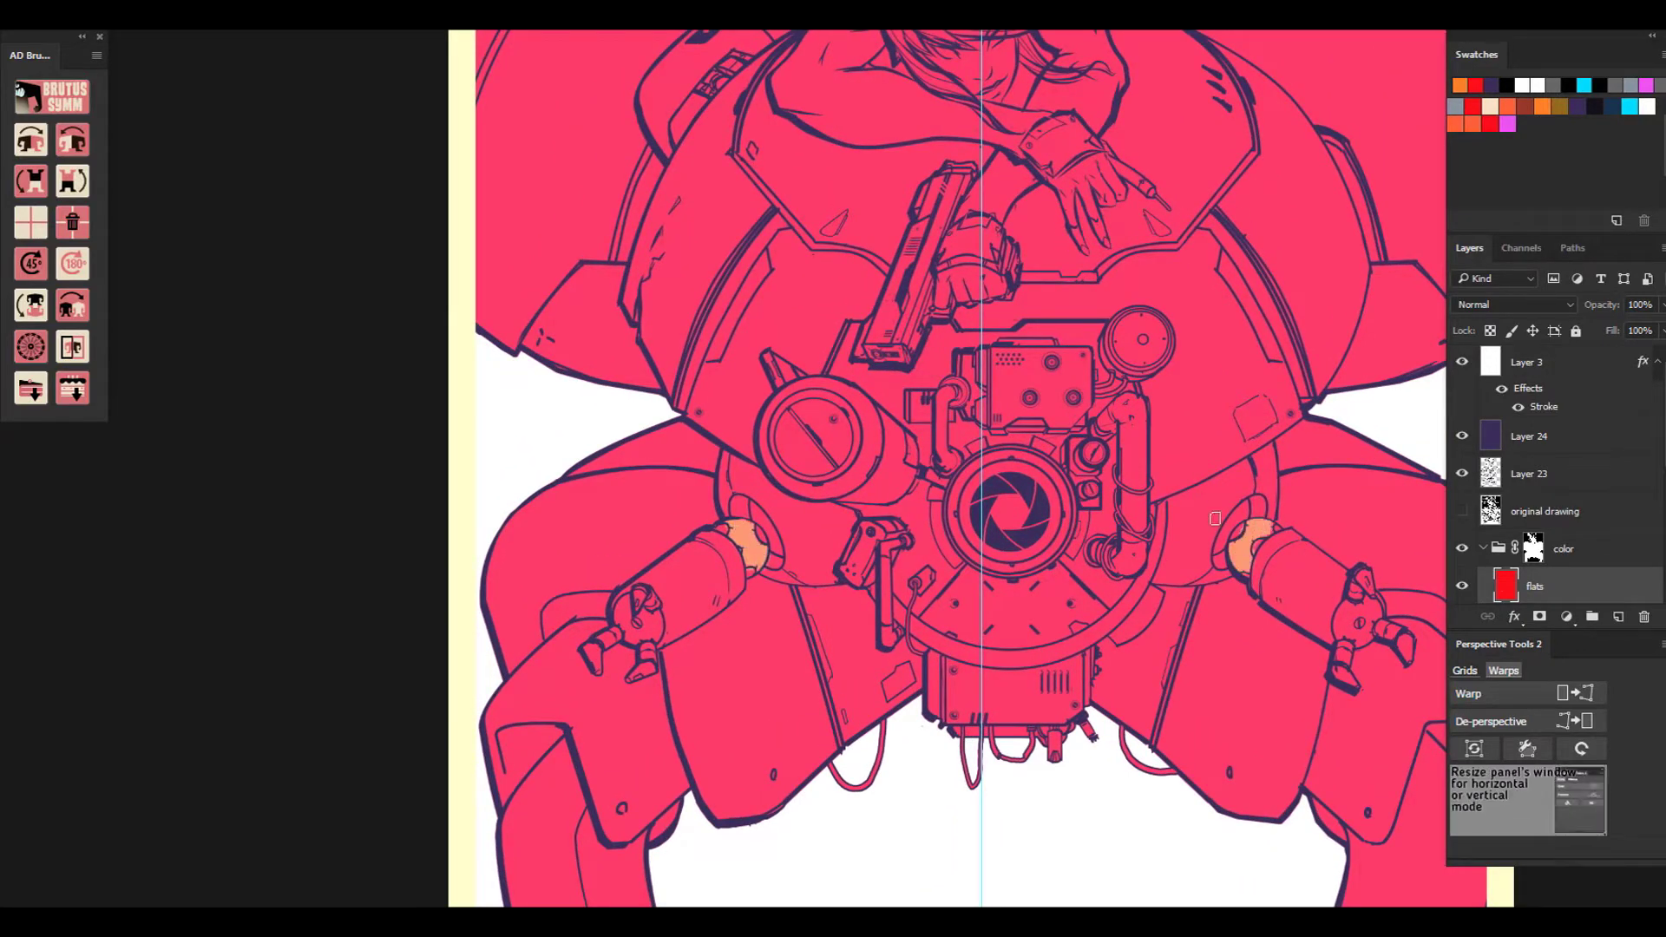
Colour the round gauge dial cream and both lower leg segments of the robot grey-blue on the flats layer.
left_click_drag(1152, 349, 1160, 334)
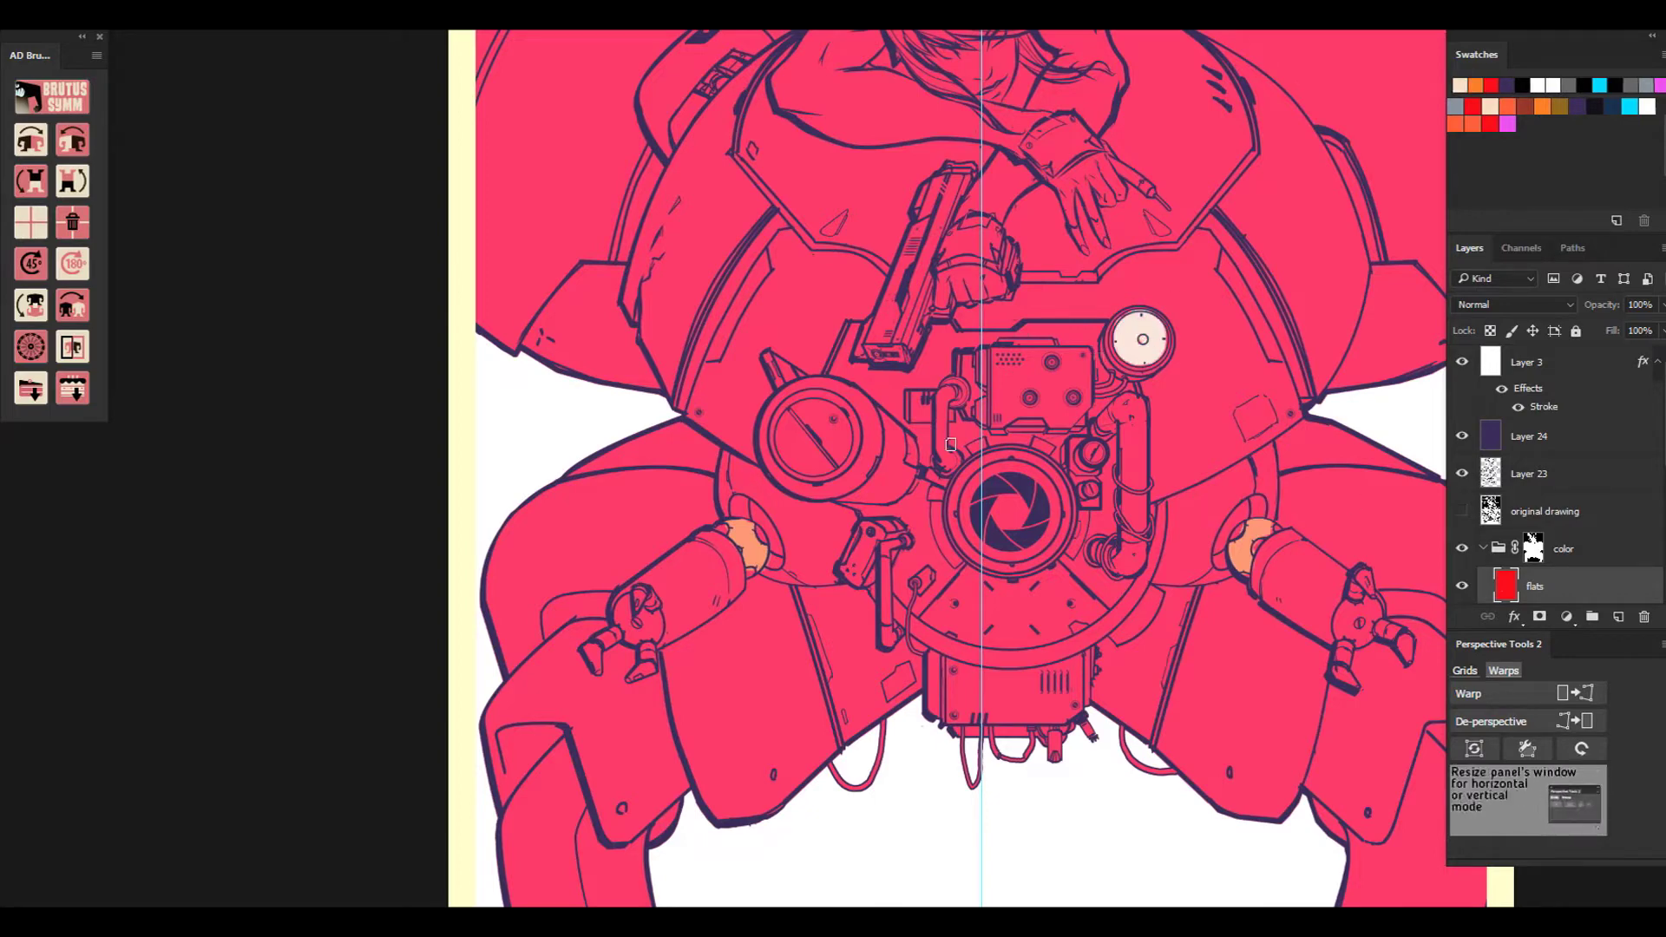
left_click(1644, 85)
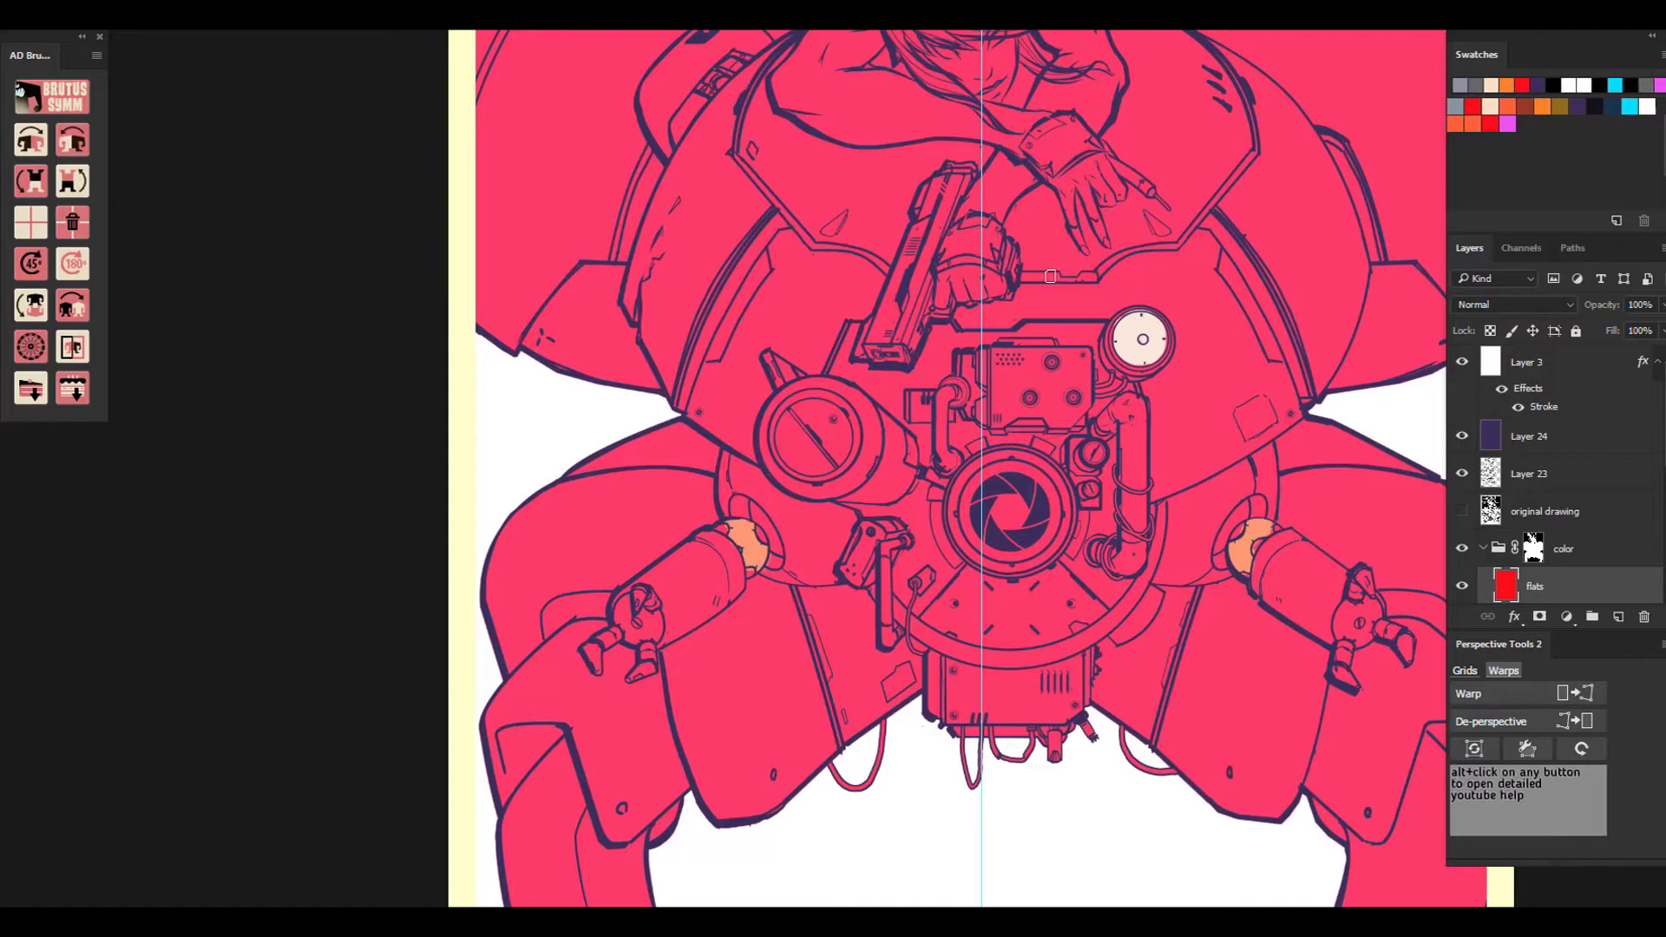
left_click_drag(733, 722, 722, 512)
mouse_move(564, 607)
left_mouse_down()
mouse_move(555, 764)
mouse_move(529, 607)
mouse_move(517, 764)
left_mouse_up()
mouse_move(500, 598)
left_mouse_down()
mouse_move(549, 533)
mouse_move(564, 695)
left_mouse_up()
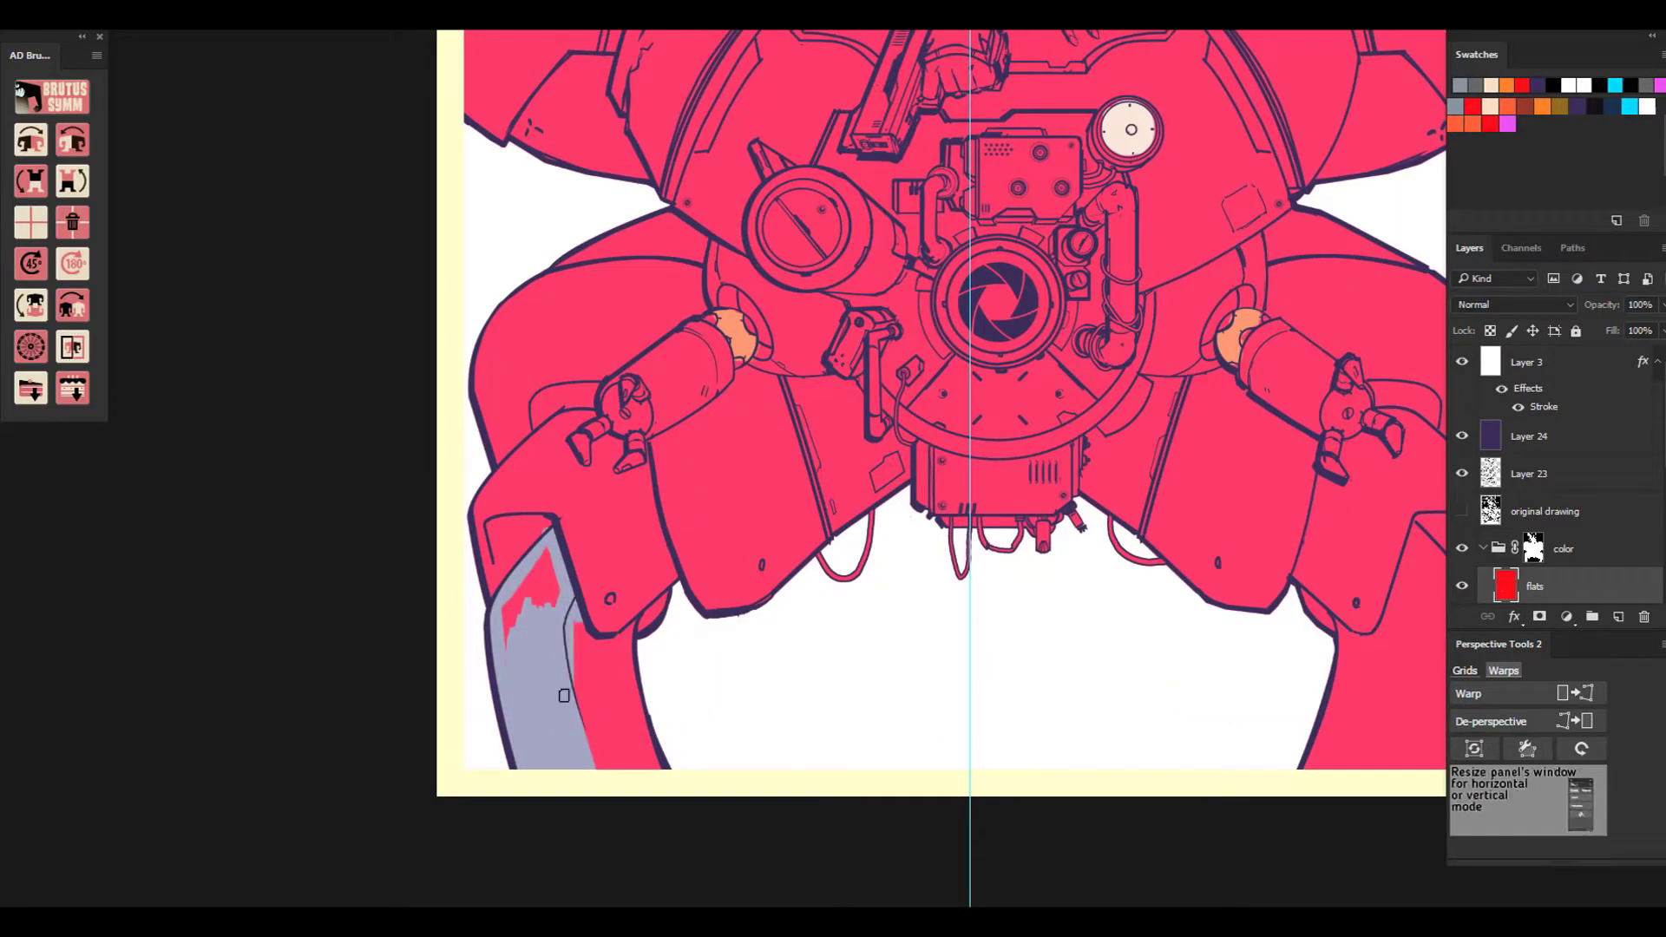
mouse_move(544, 589)
left_mouse_down()
mouse_move(551, 550)
mouse_move(590, 747)
mouse_move(581, 632)
mouse_move(603, 650)
mouse_move(630, 630)
mouse_move(625, 754)
mouse_move(542, 561)
left_mouse_up()
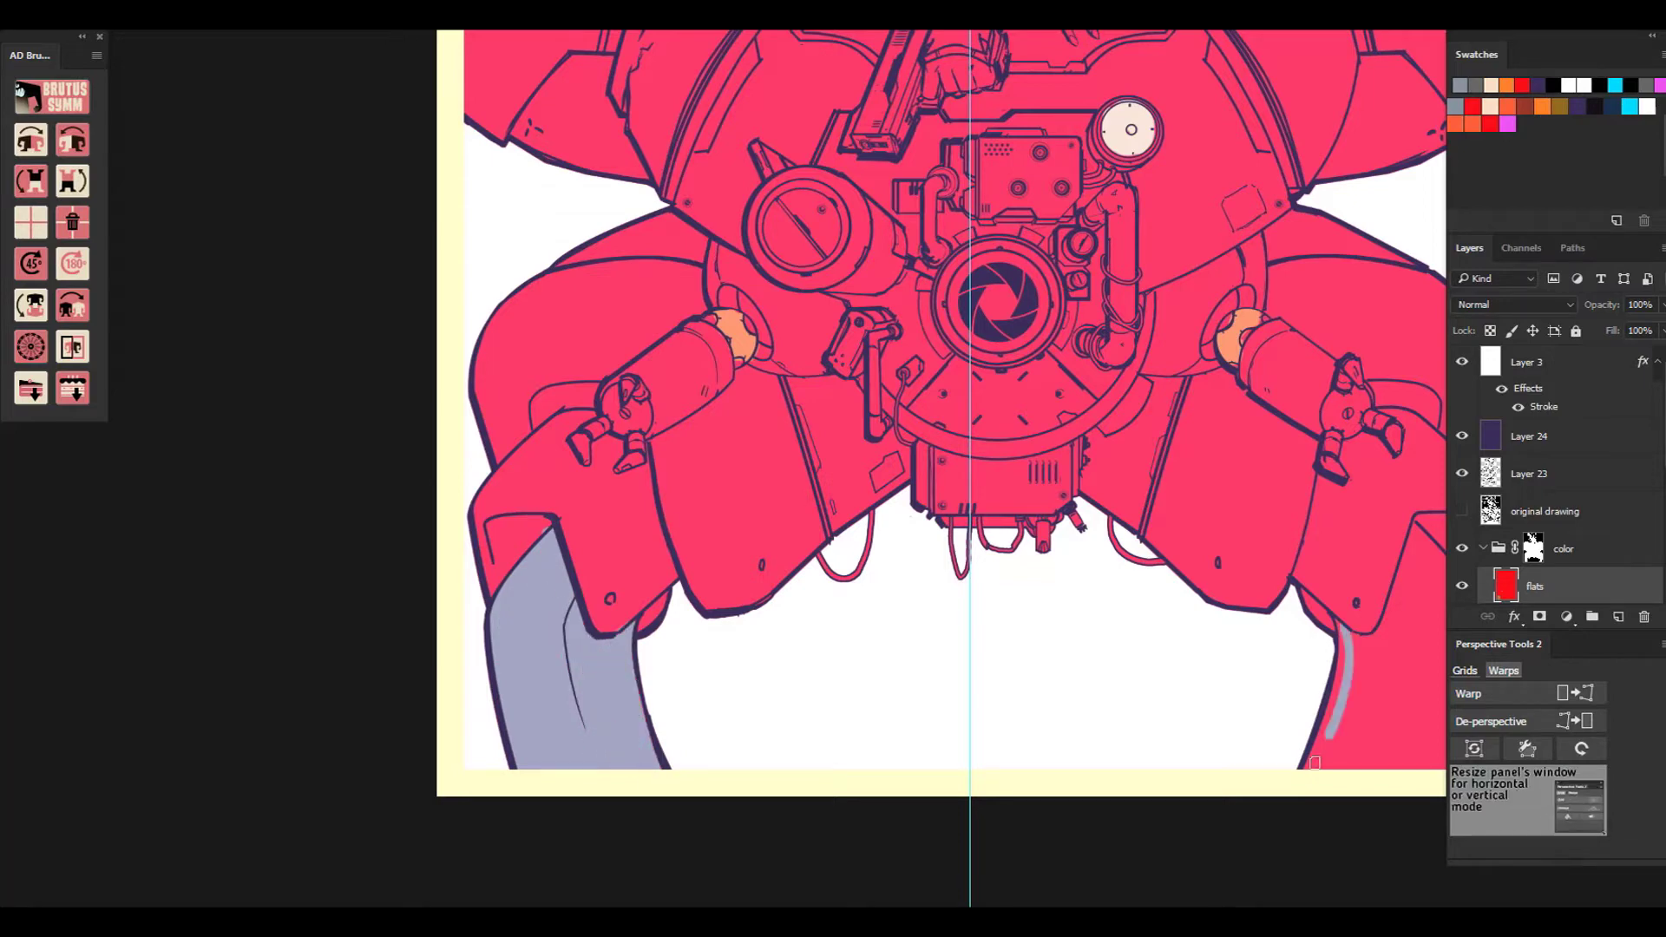
left_click_drag(1315, 762, 1350, 682)
mouse_move(1160, 596)
left_mouse_down()
mouse_move(870, 517)
mouse_move(721, 550)
left_mouse_up()
mouse_move(903, 592)
left_mouse_down()
mouse_move(897, 638)
mouse_move(907, 591)
mouse_move(931, 598)
mouse_move(972, 501)
mouse_move(952, 577)
mouse_move(1000, 474)
mouse_move(980, 478)
mouse_move(1024, 475)
mouse_move(1047, 547)
mouse_move(1006, 731)
mouse_move(1054, 575)
mouse_move(1048, 519)
mouse_move(1007, 631)
mouse_move(1043, 544)
mouse_move(1023, 570)
mouse_move(1026, 529)
mouse_move(1000, 606)
mouse_move(927, 715)
mouse_move(922, 626)
mouse_move(913, 702)
mouse_move(949, 595)
mouse_move(951, 662)
mouse_move(987, 524)
left_mouse_up()
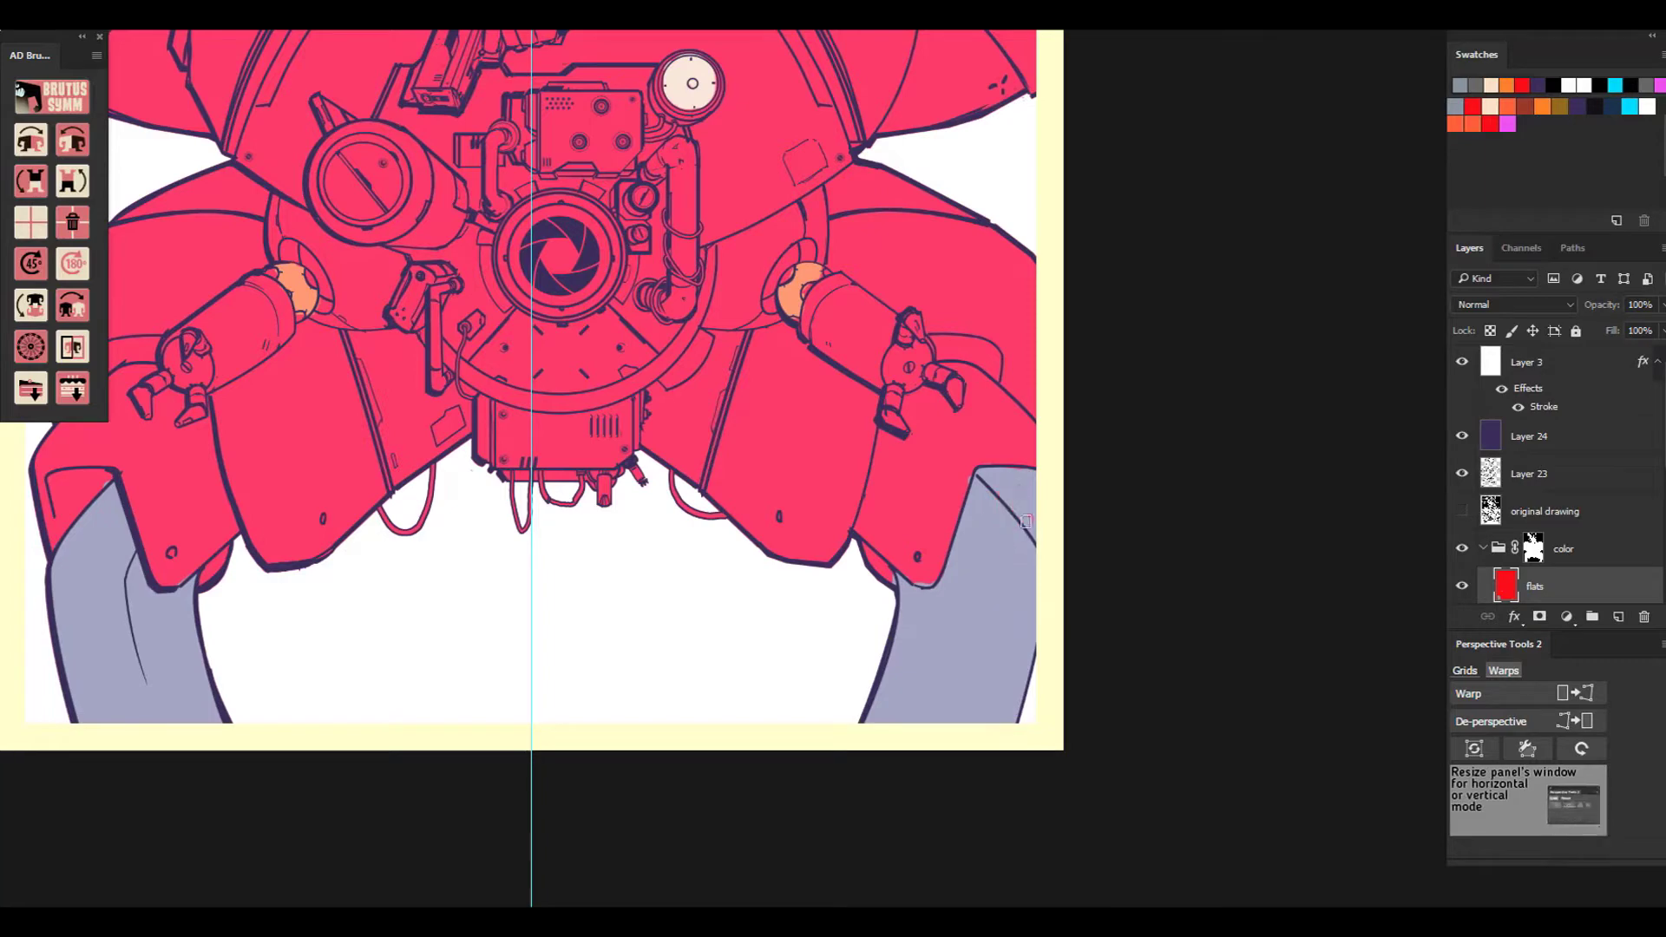
left_click(44, 5)
left_click(106, 113)
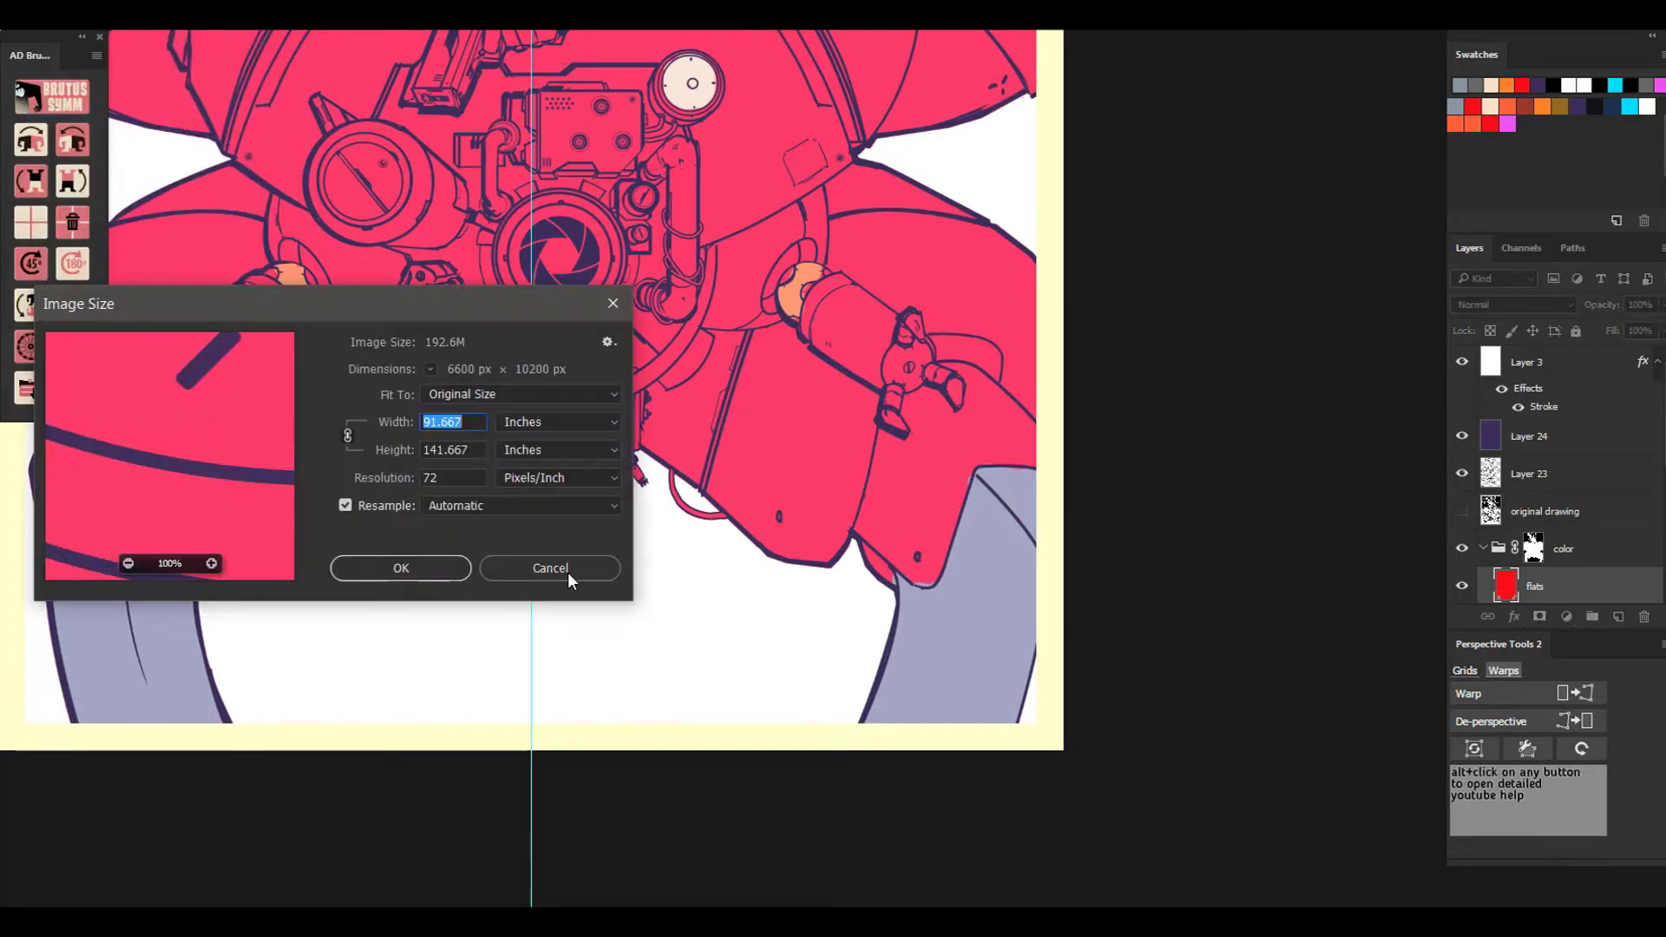
left_click(420, 574)
key("ctrl+0")
left_click(52, 13)
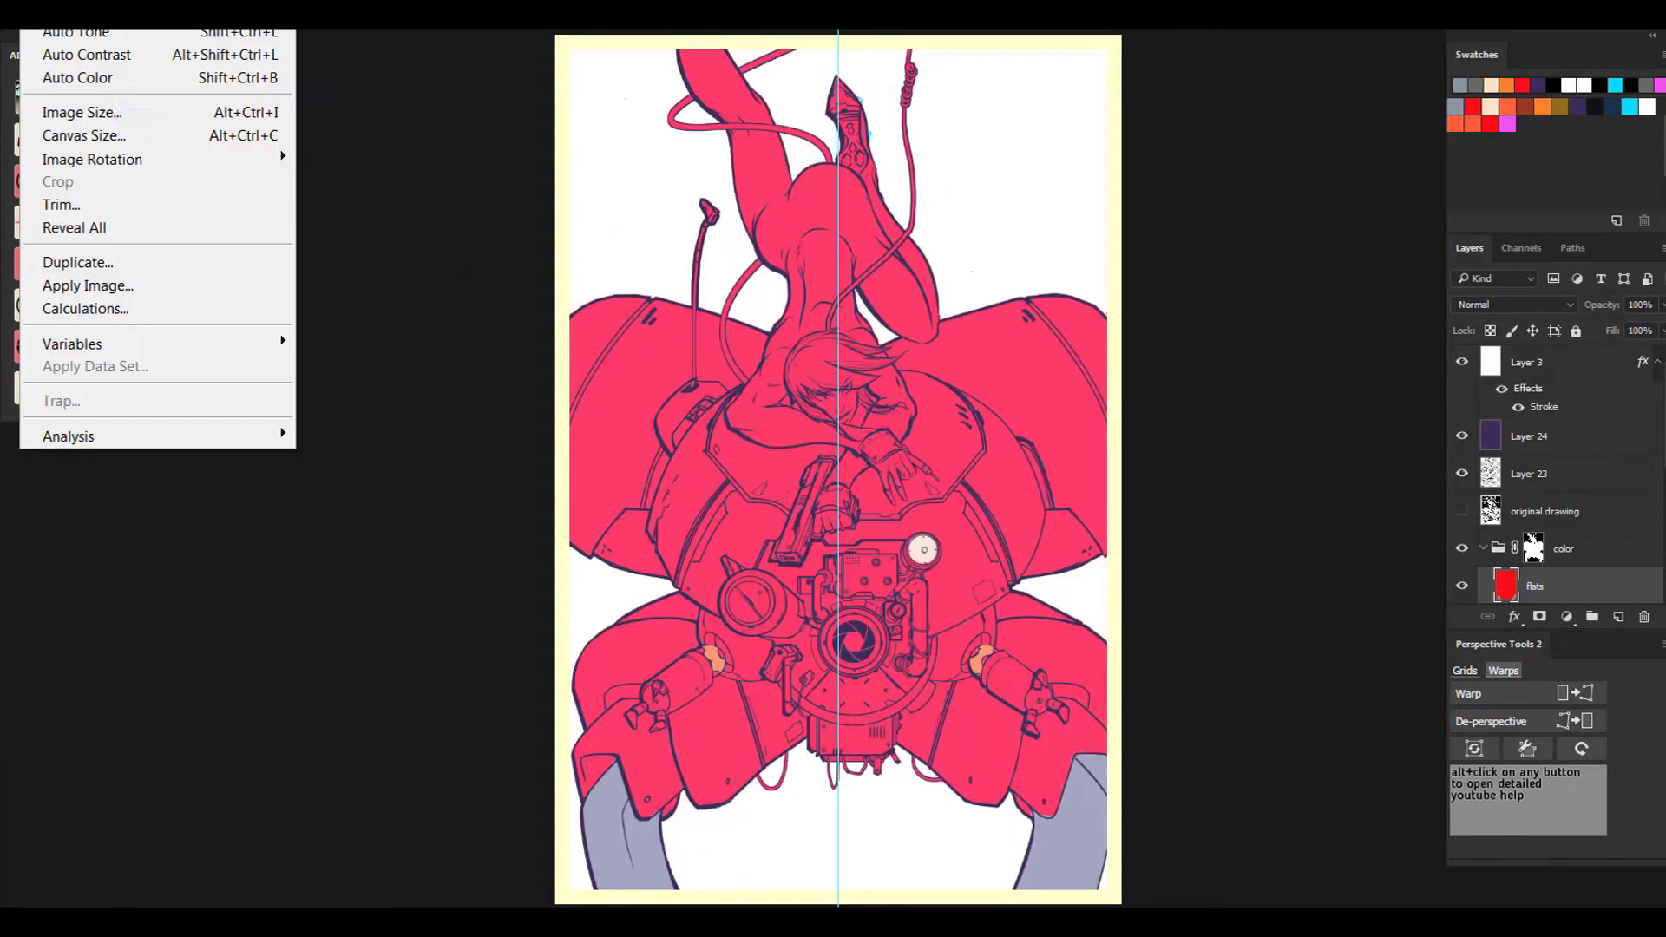
left_click(82, 112)
key("Tab")
key("Tab")
type("6")
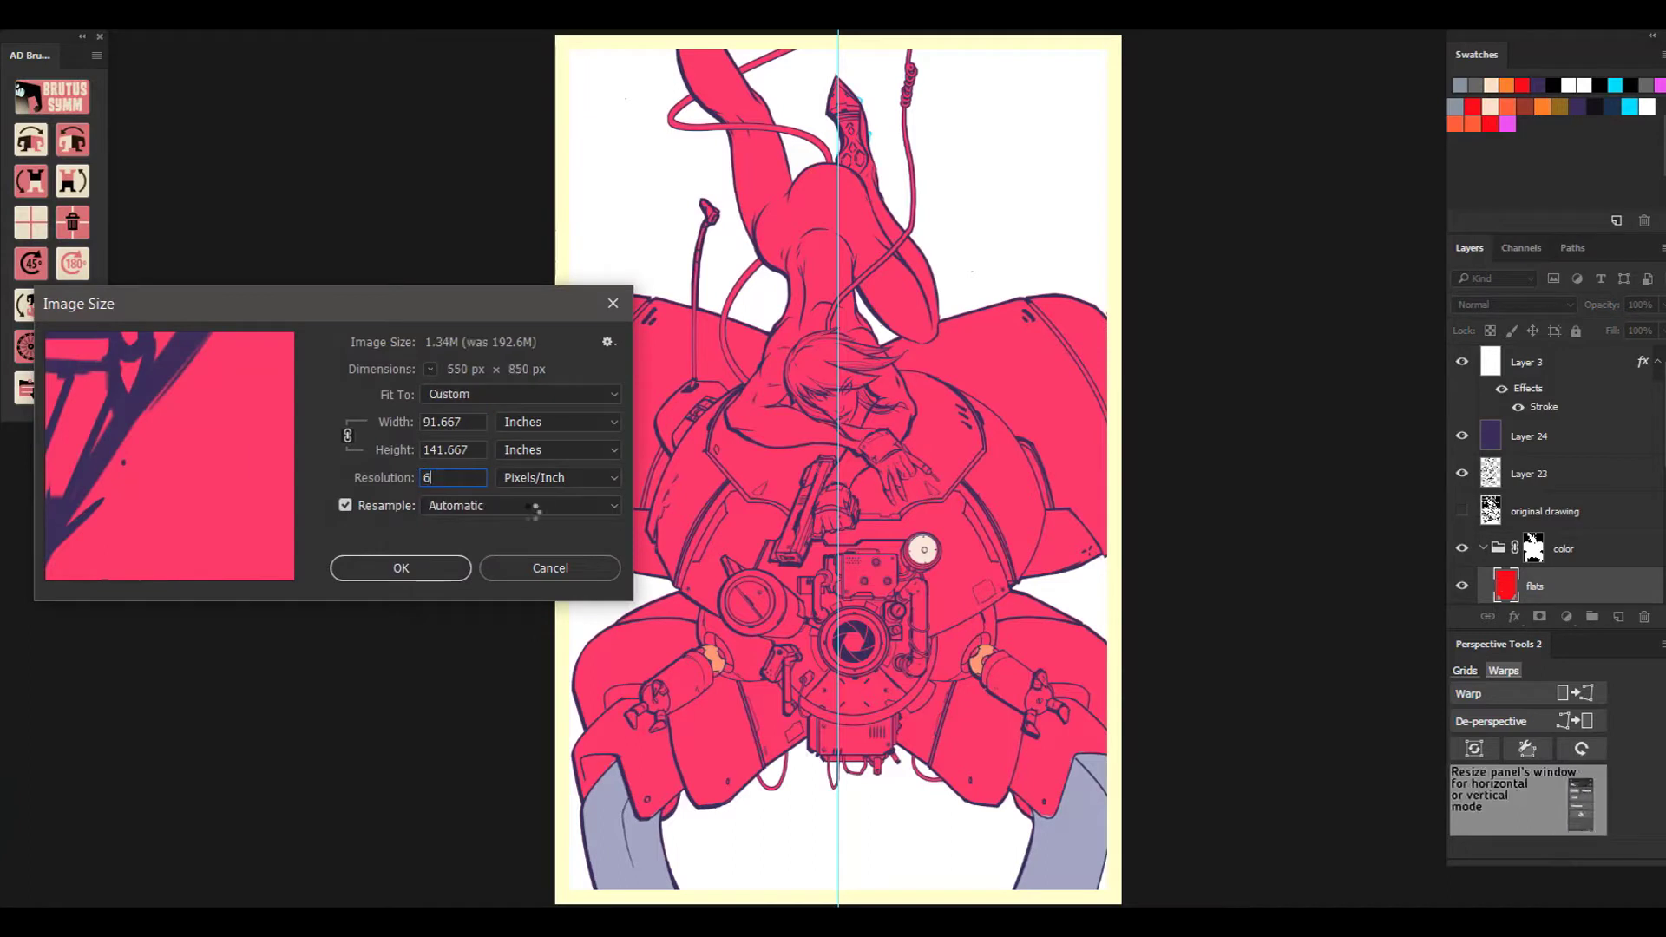
type("00")
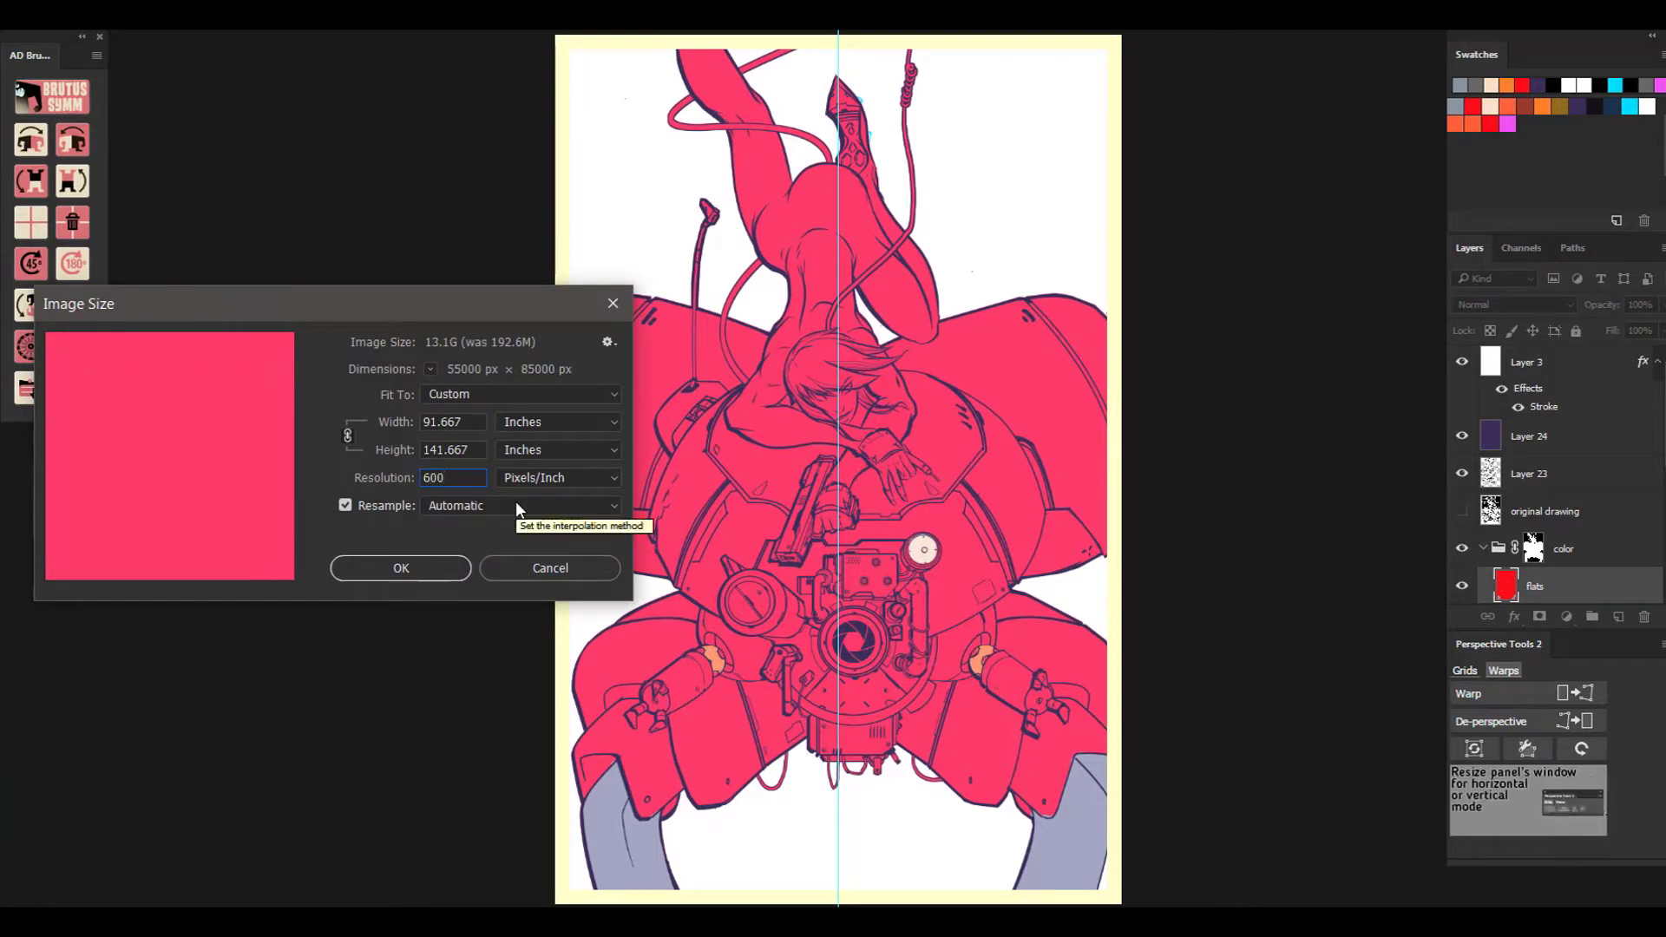
left_click(534, 567)
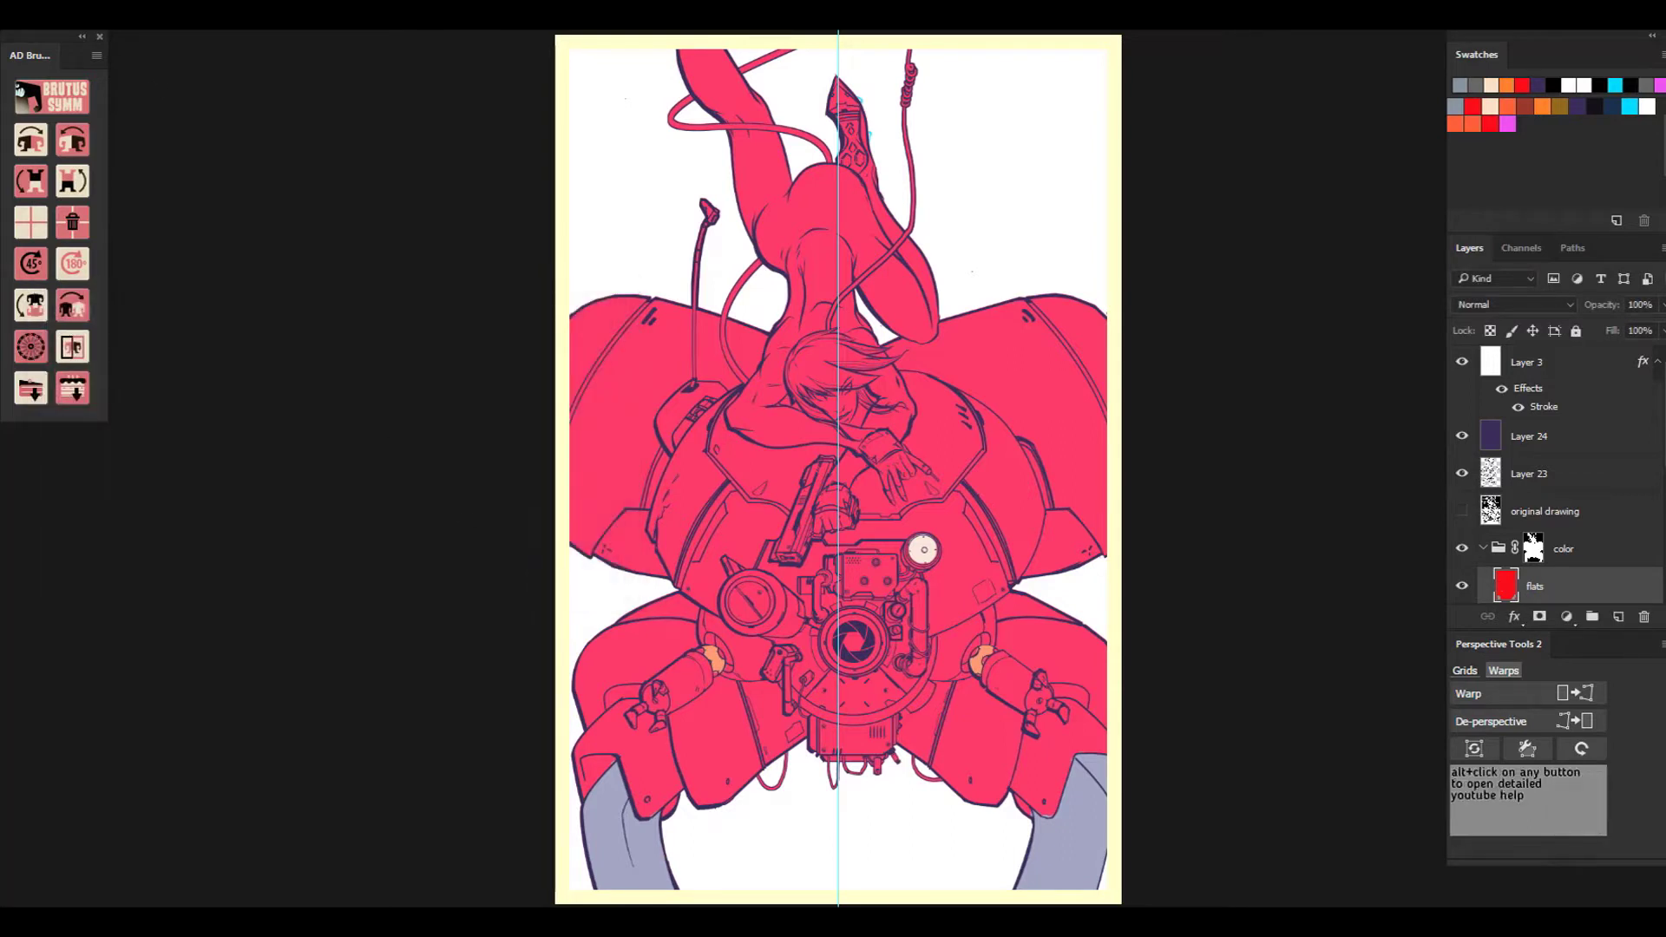
Convert the document to CMYK Color mode without merging its layers.
right_click(43, 28)
left_click(115, 63)
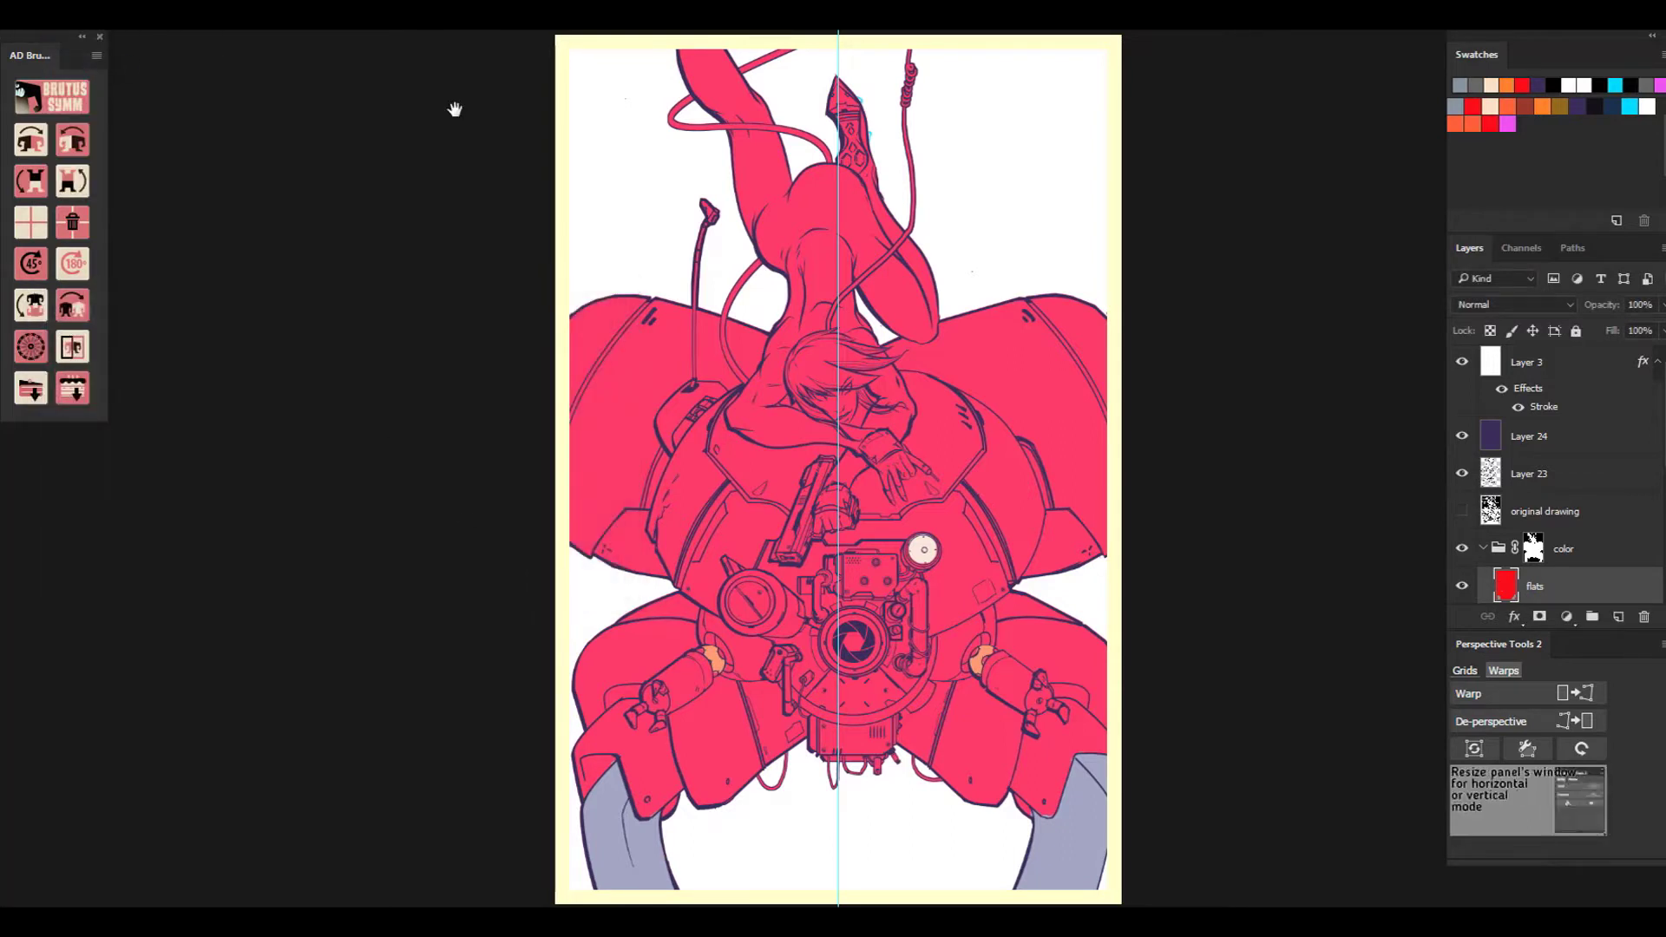
left_click(37, 2)
mouse_move(61, 11)
left_click(345, 80)
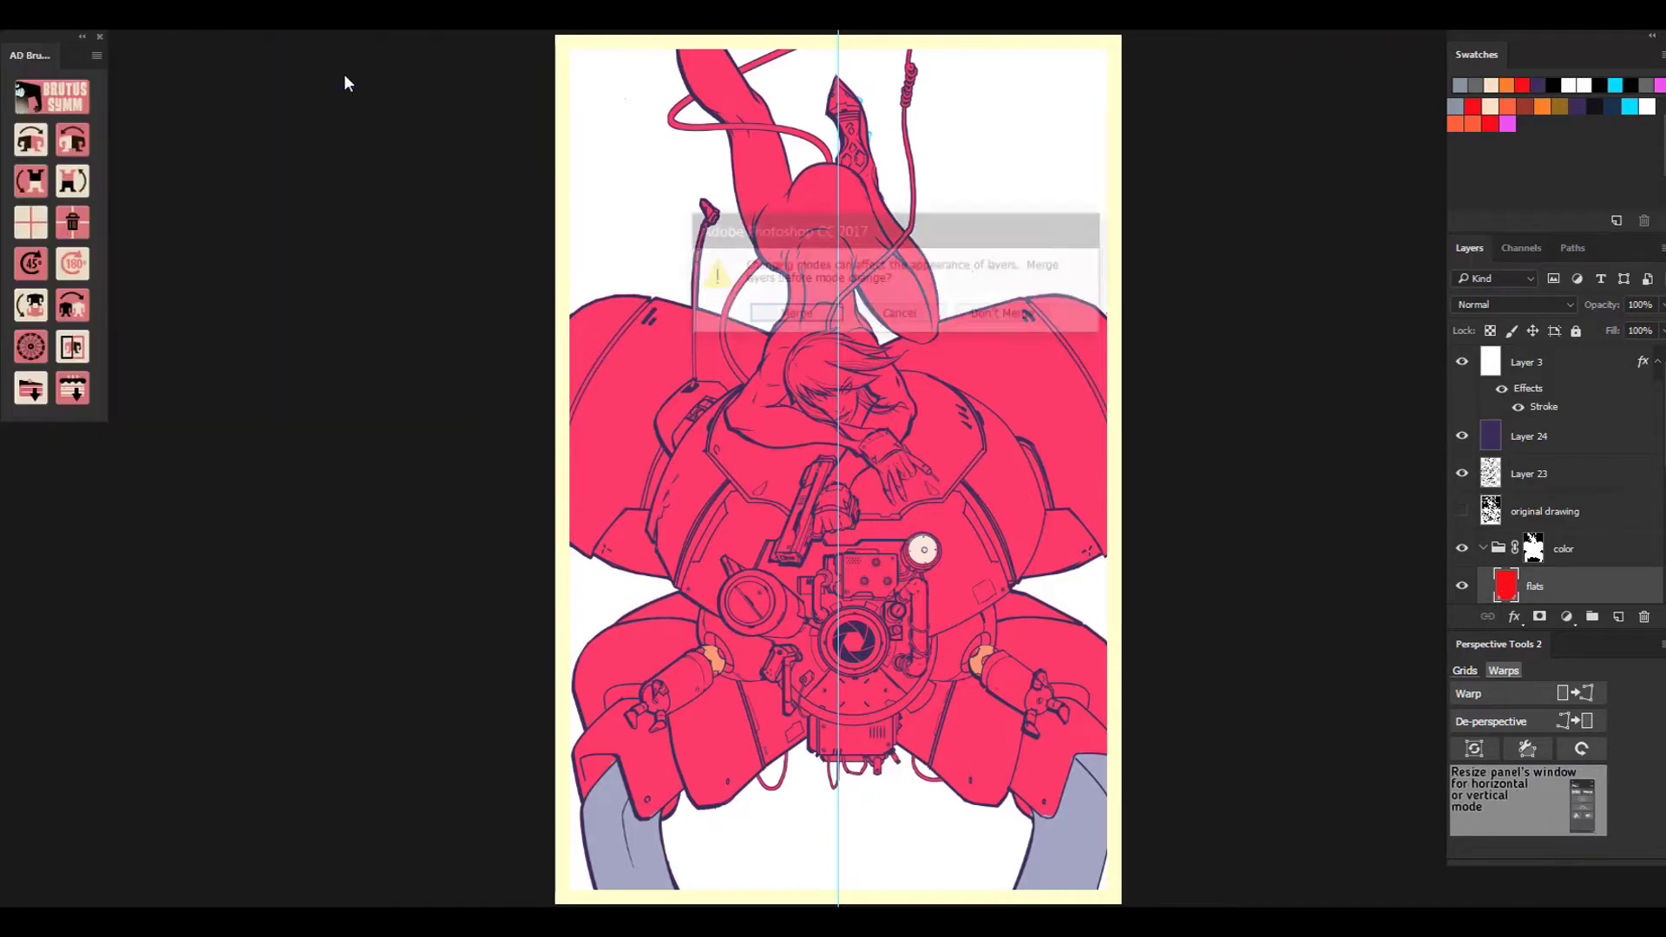
left_click(1006, 315)
left_click(856, 342)
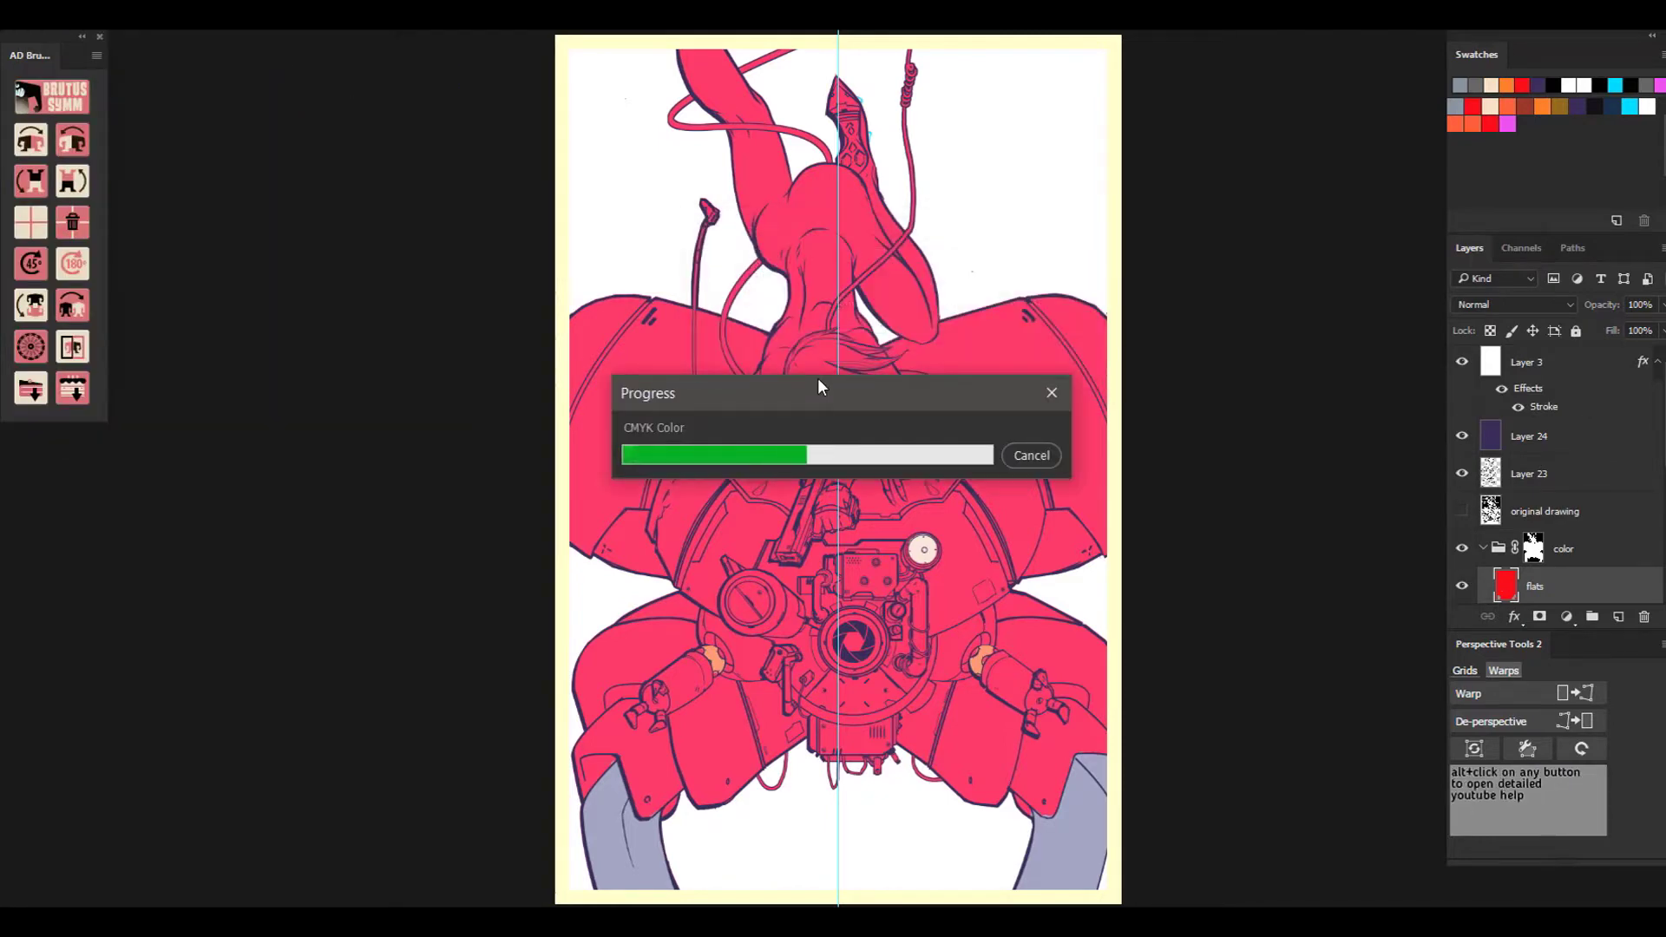
Outline the rectangular machine panel above the camera lens and fill it with light salmon on the flats layer.
left_click(1555, 438)
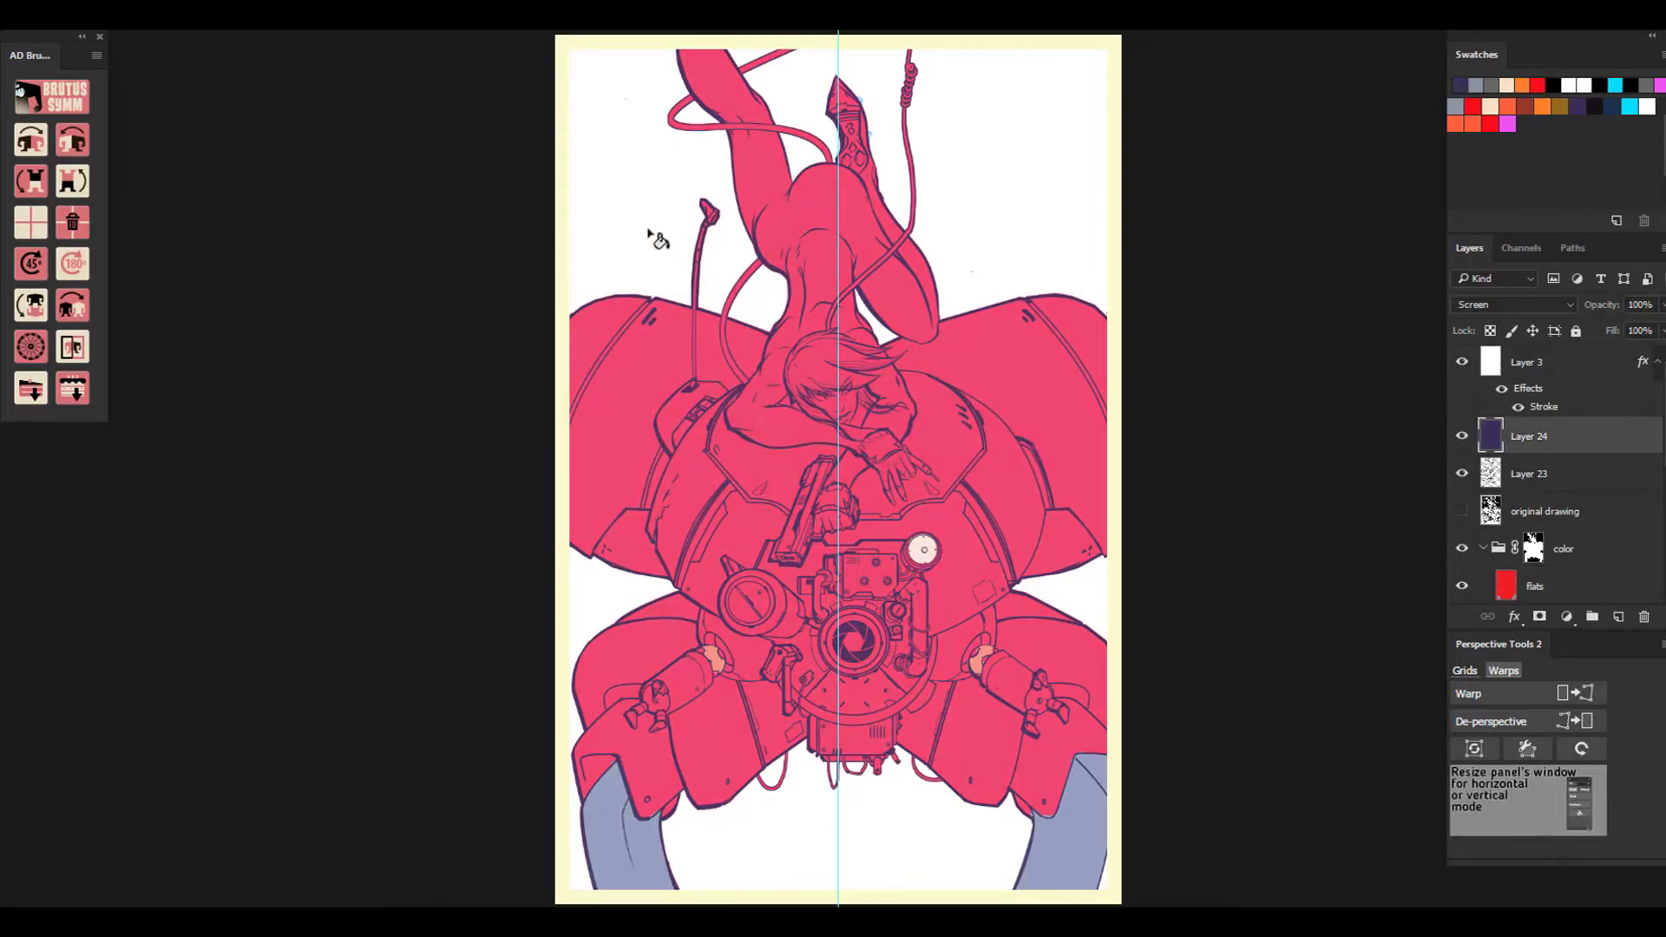
left_click(1581, 587)
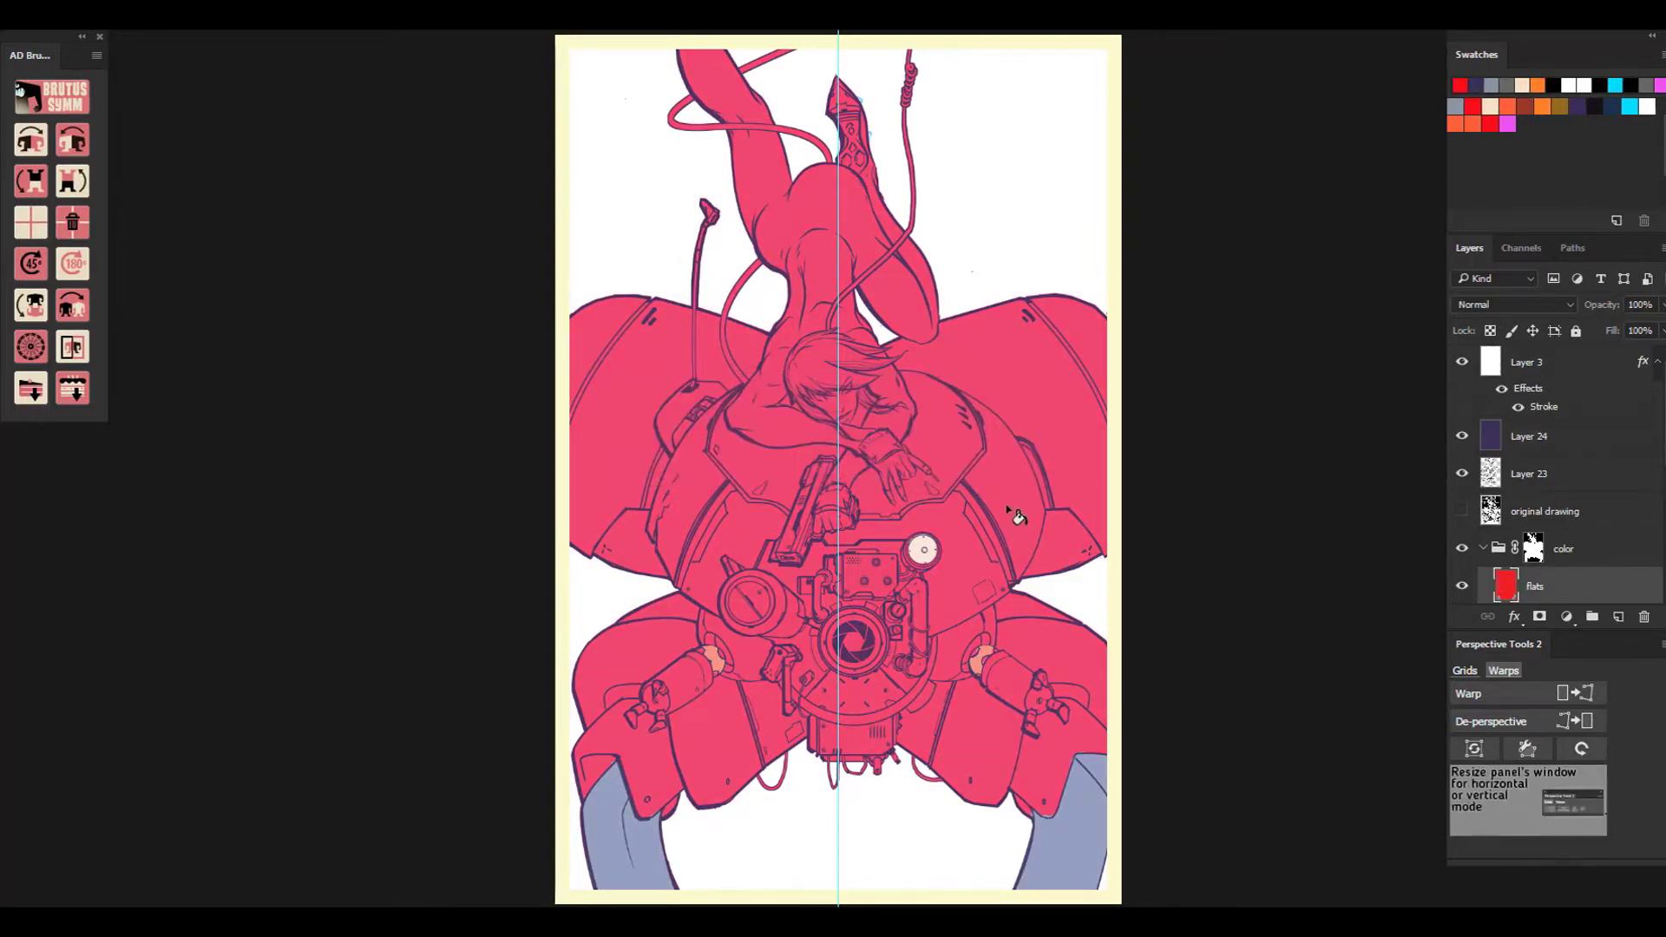
left_click(839, 646)
left_click(839, 646)
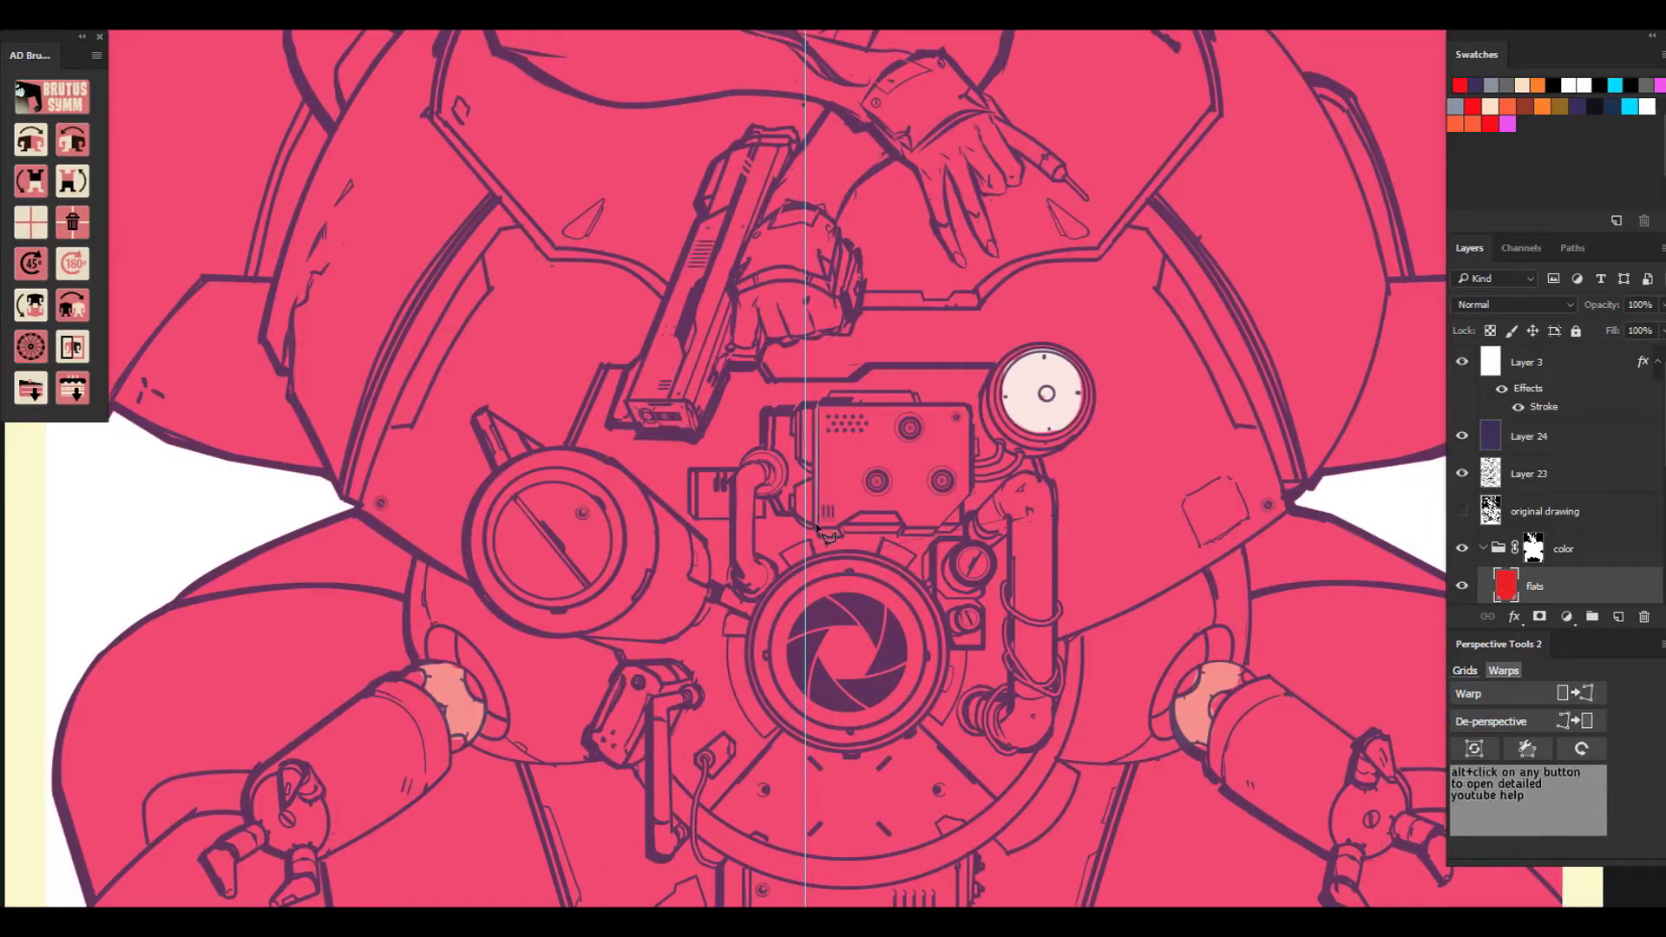
mouse_move(839, 538)
left_mouse_down()
mouse_move(860, 511)
mouse_move(931, 536)
mouse_move(969, 491)
left_mouse_up()
left_click_drag(971, 423, 819, 531)
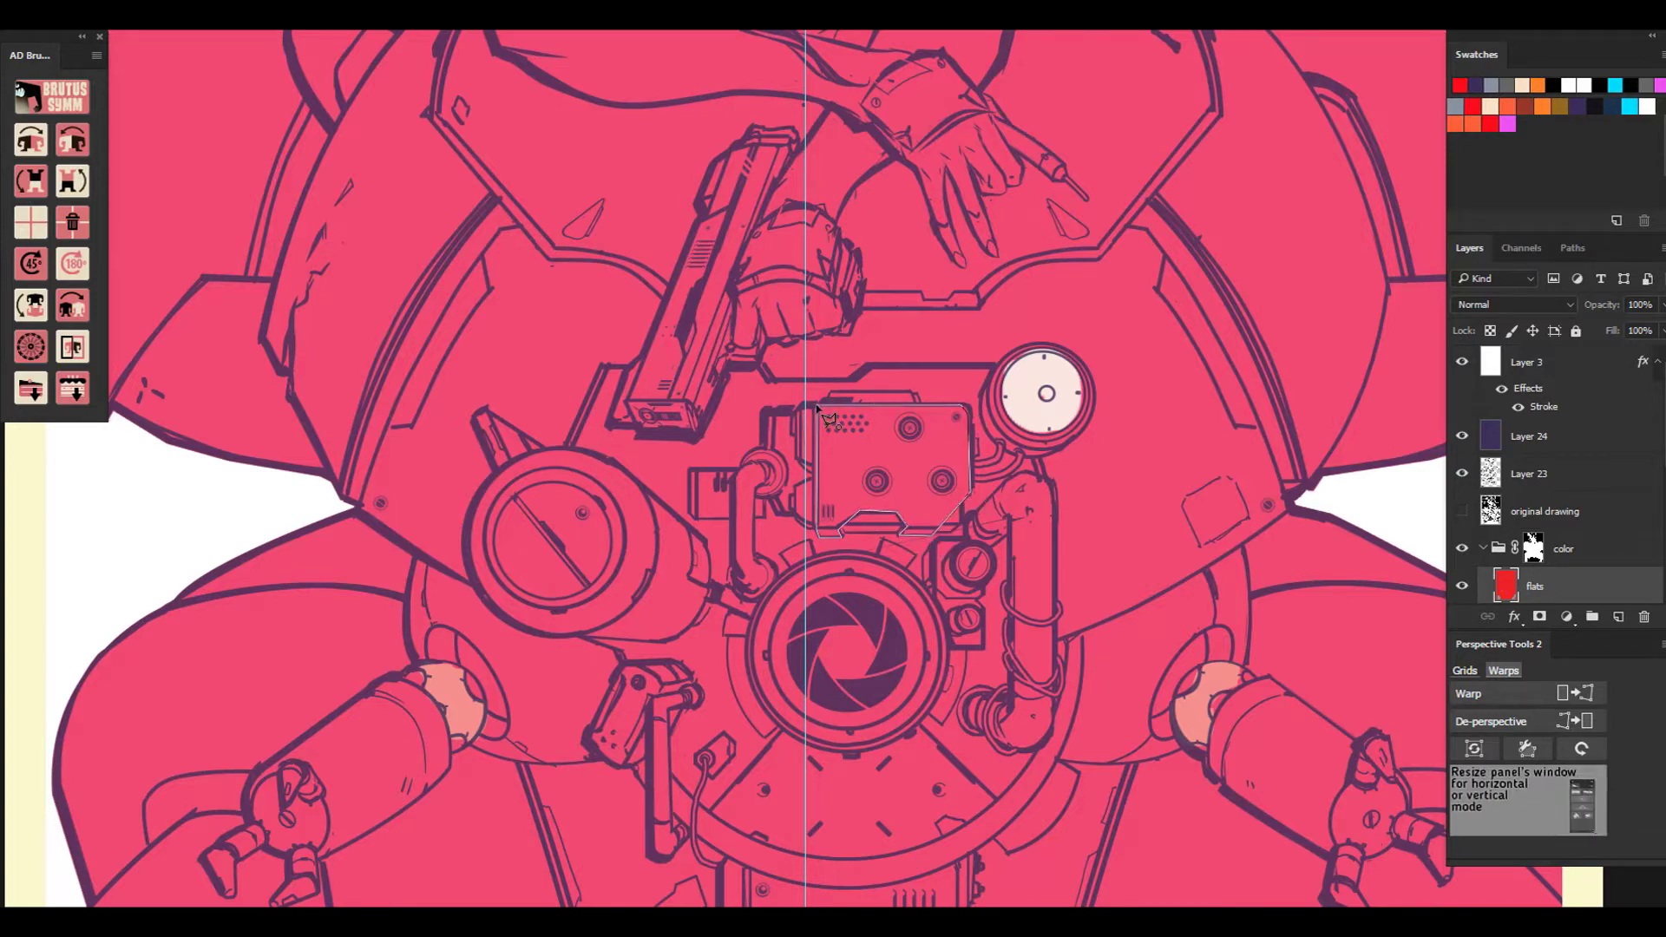
left_click(859, 471)
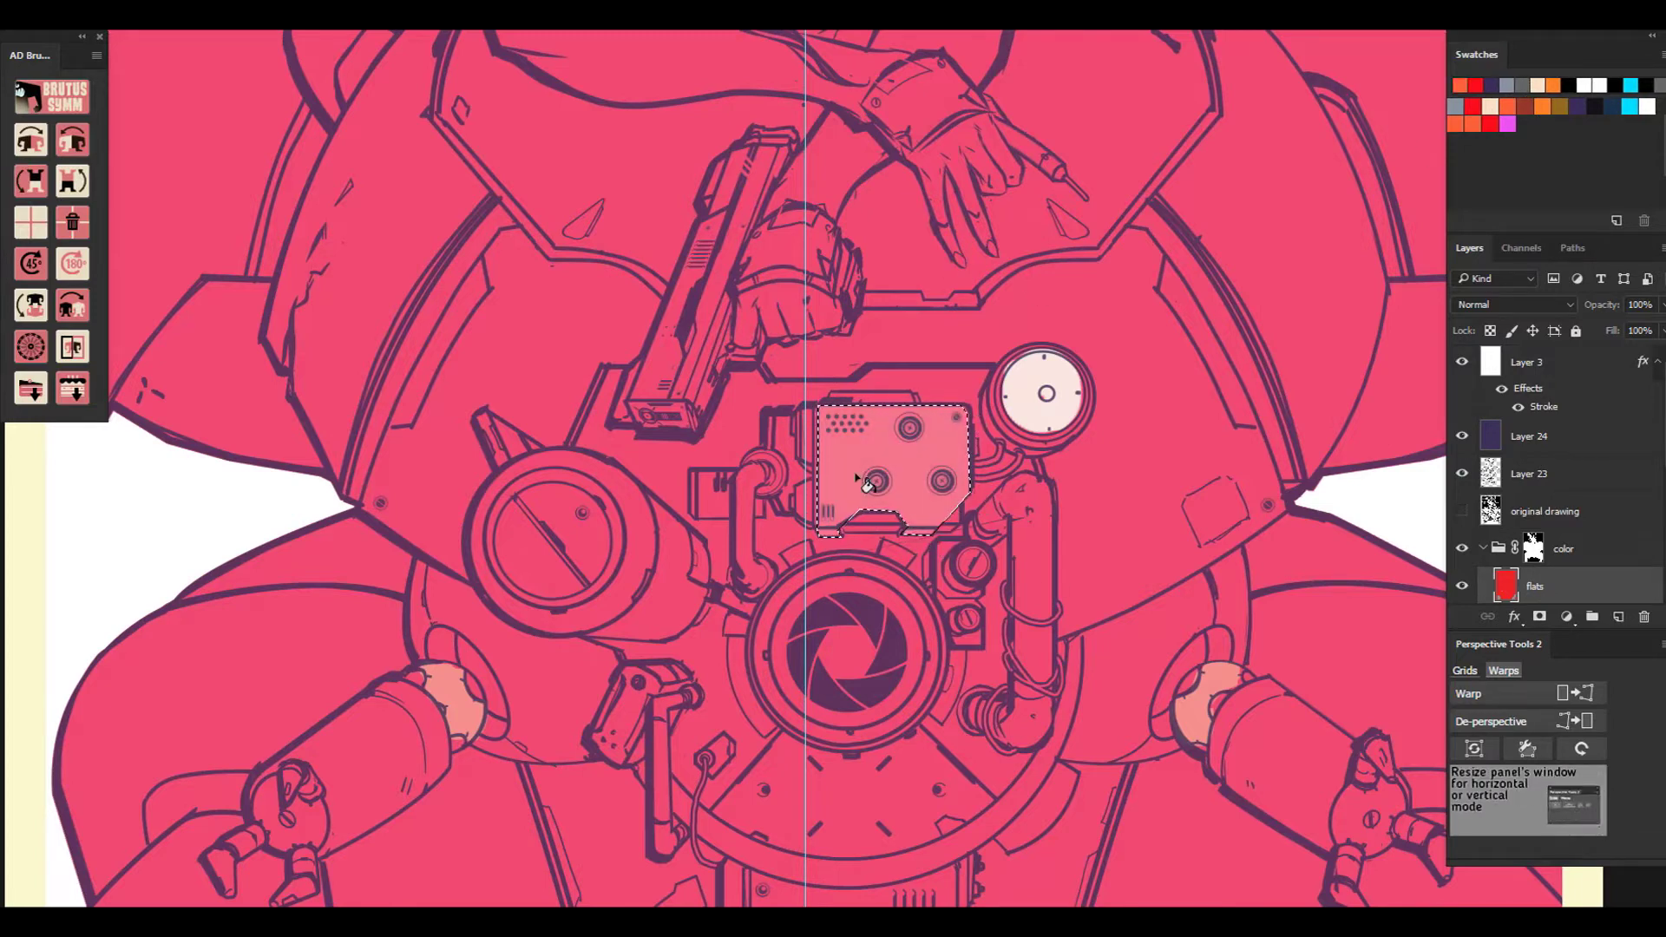
key("ctrl+d")
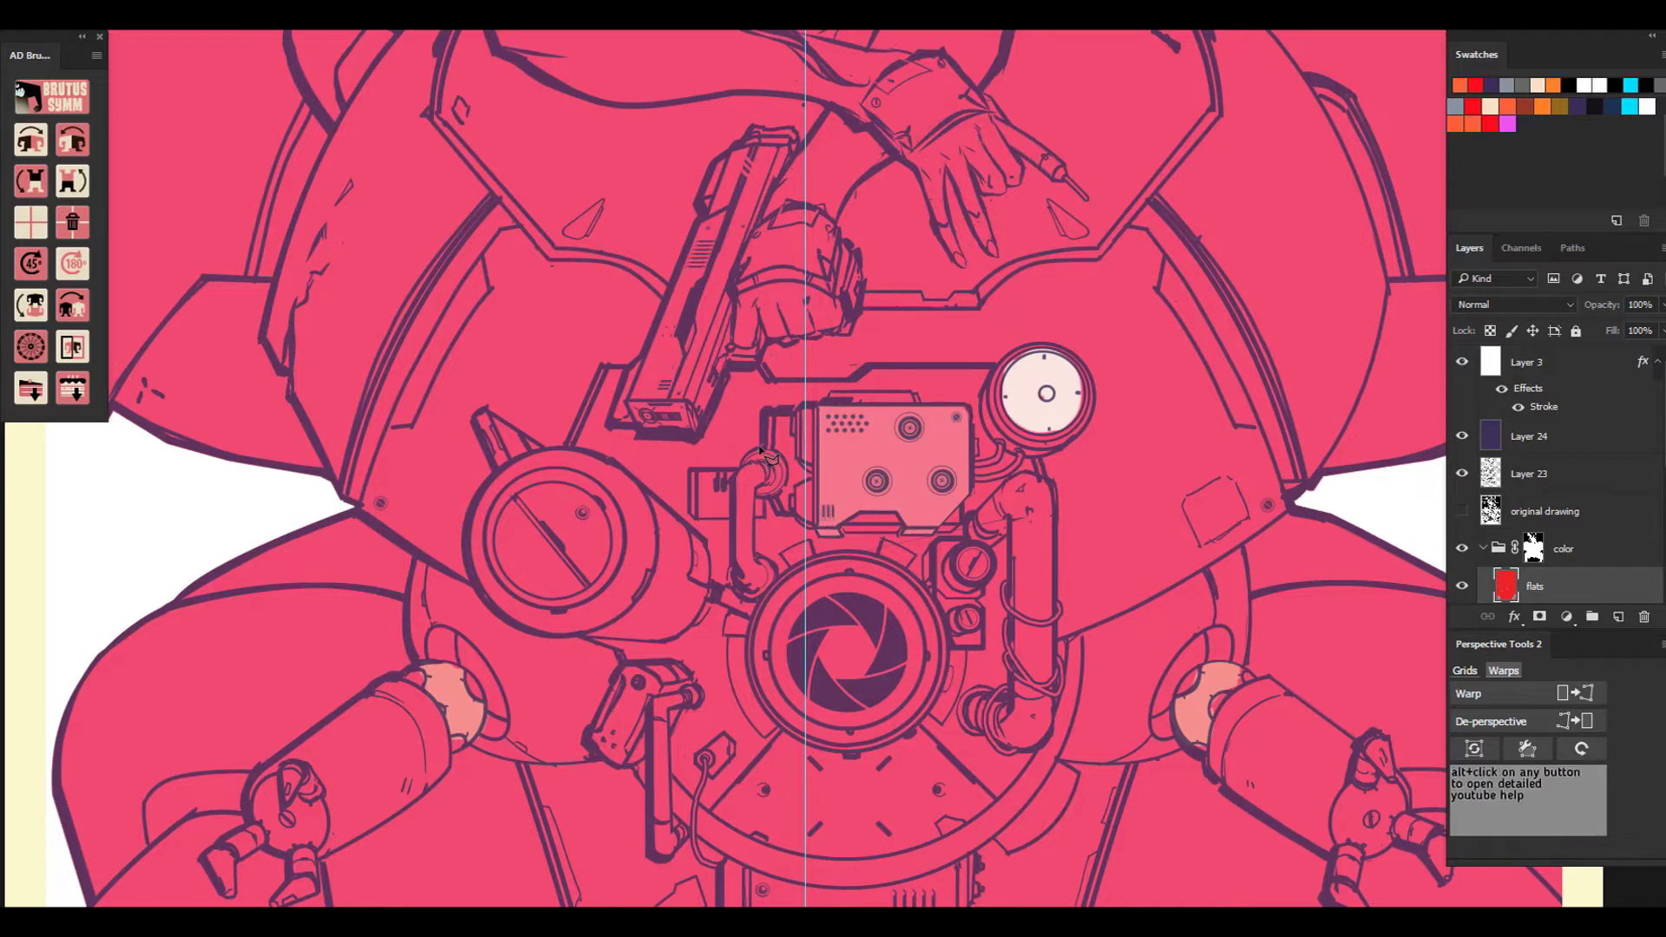
Outline the small and large pipes flanking the machine panel and fill both with grey-blue.
mouse_move(742, 471)
left_mouse_down()
mouse_move(732, 592)
mouse_move(726, 572)
mouse_move(752, 598)
mouse_move(776, 584)
mouse_move(751, 553)
mouse_move(755, 499)
mouse_move(791, 484)
mouse_move(770, 452)
left_mouse_up()
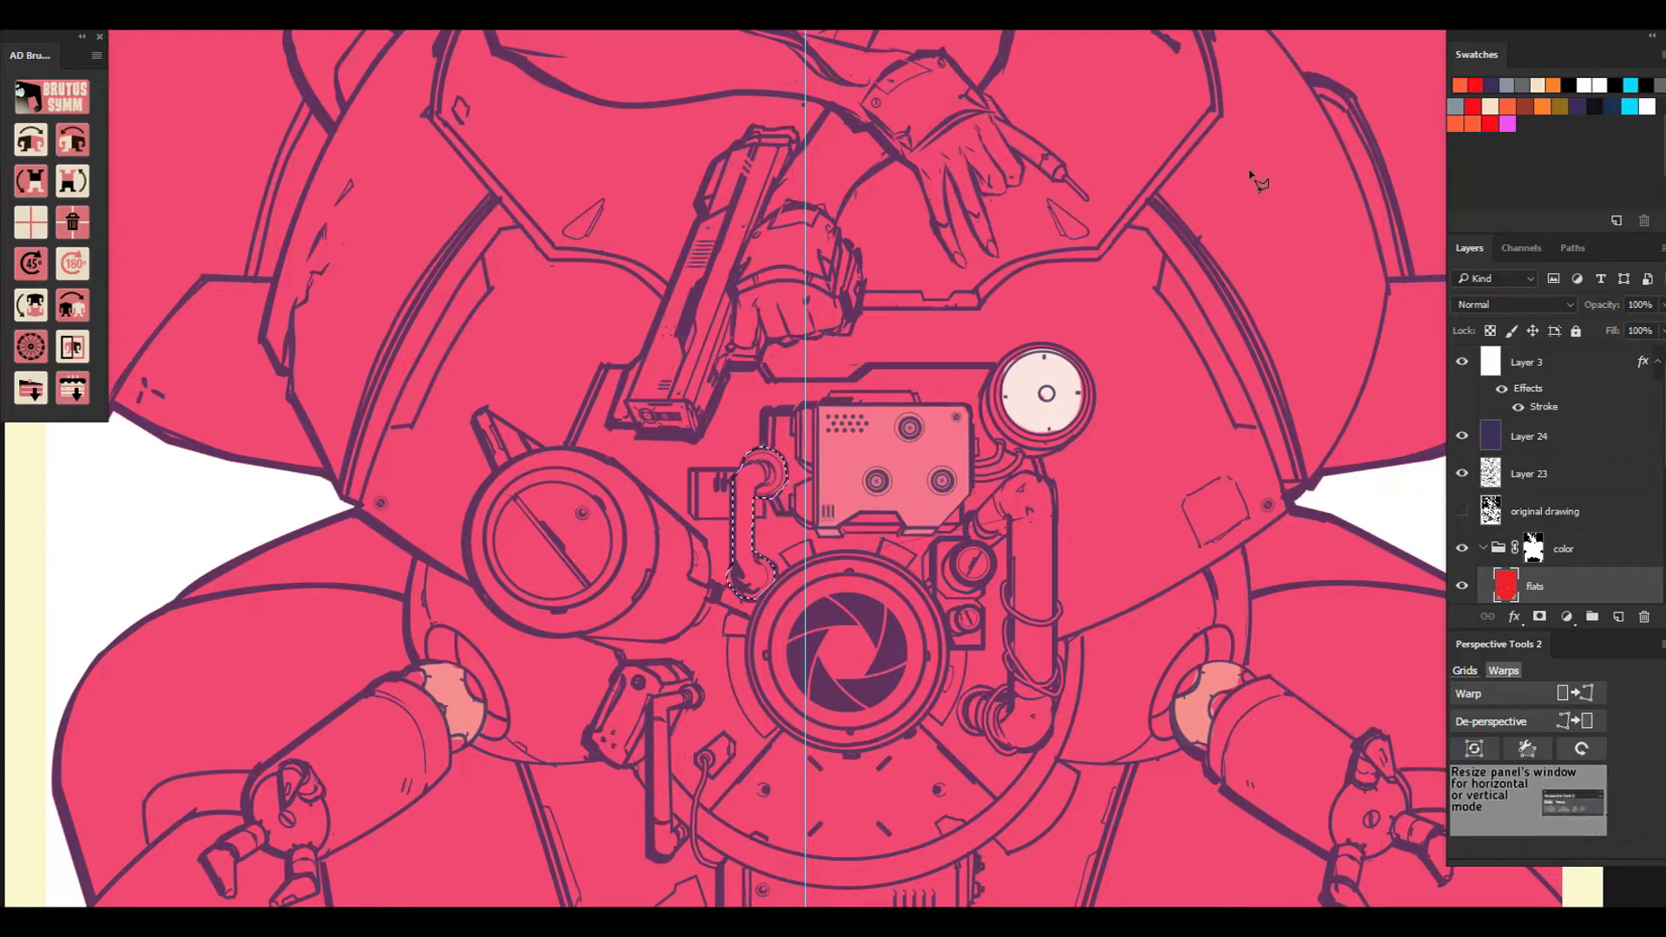
left_click(1455, 107)
key("alt+BackSpace")
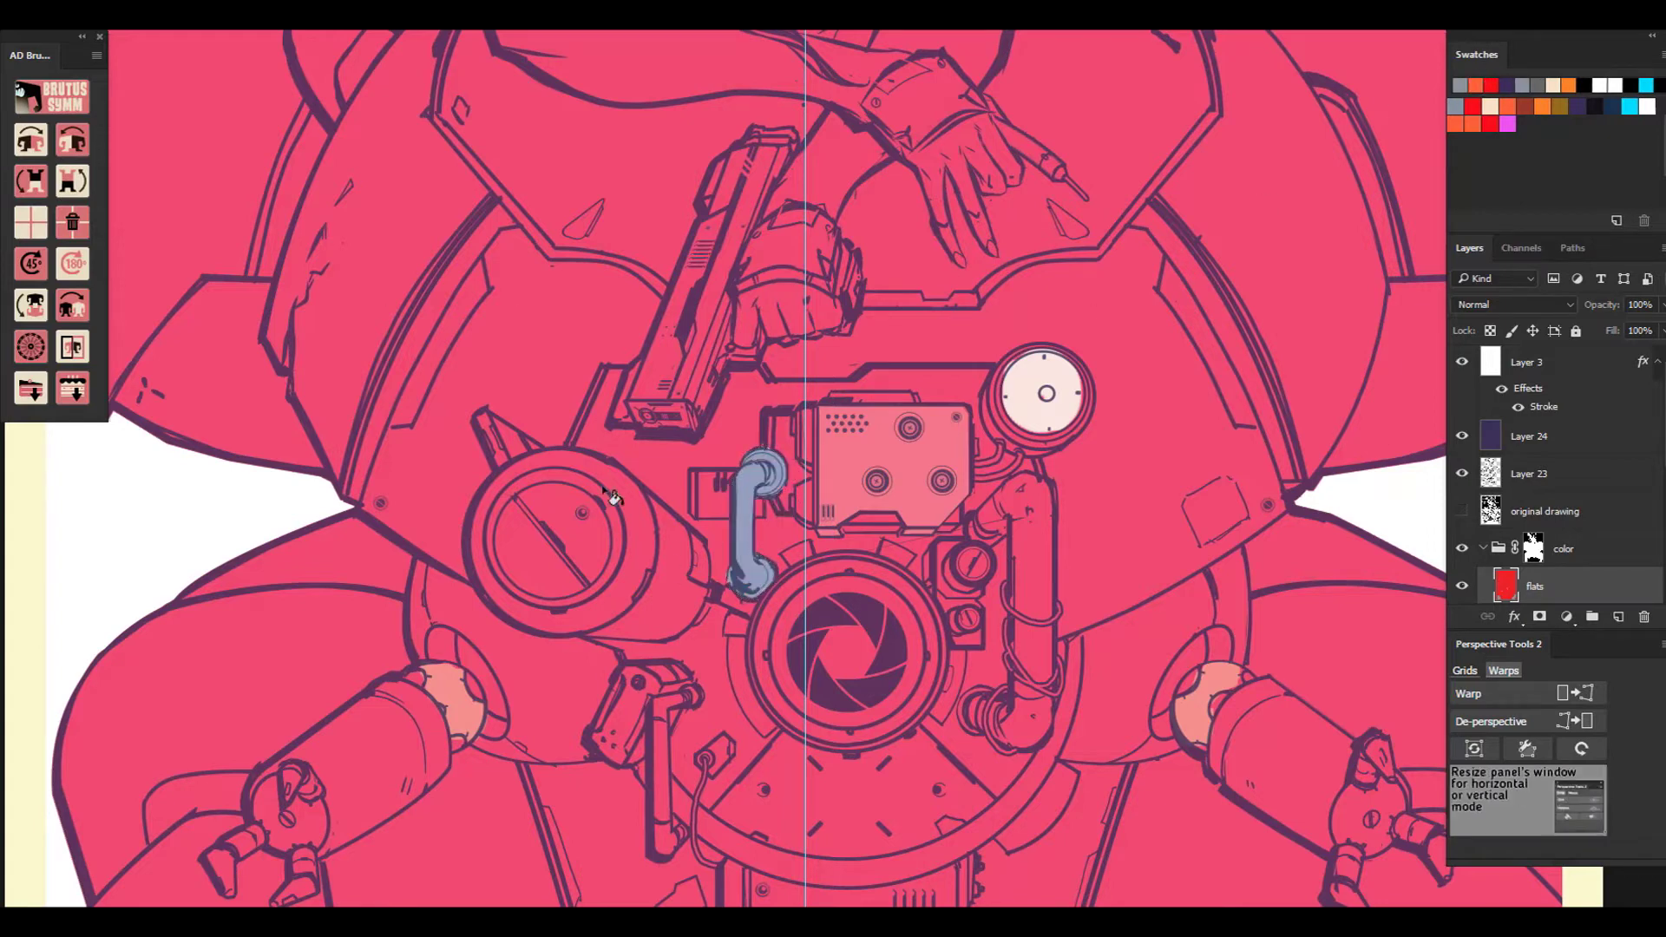
mouse_move(980, 515)
left_mouse_down()
mouse_move(1020, 480)
mouse_move(1048, 484)
left_mouse_up()
mouse_move(1044, 630)
left_mouse_down()
mouse_move(1065, 710)
mouse_move(1016, 752)
mouse_move(957, 708)
mouse_move(976, 683)
mouse_move(1010, 703)
mouse_move(1008, 519)
mouse_move(968, 521)
left_mouse_up()
key("alt+BackSpace")
key("ctrl+d")
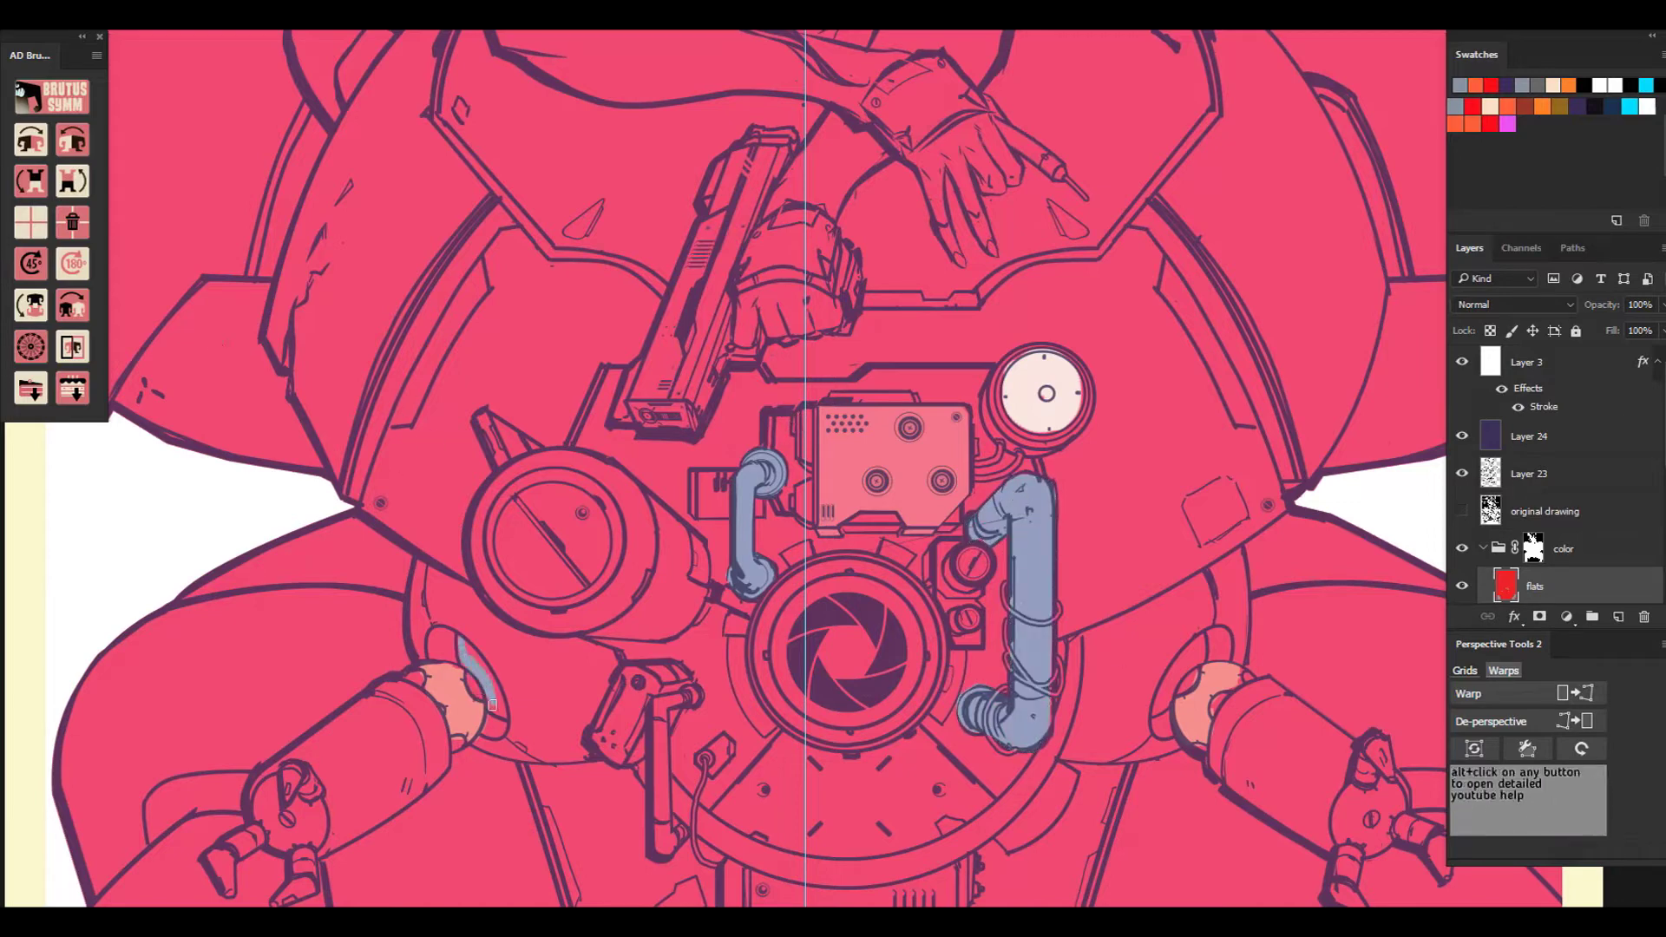
Colour the recesses of both shoulder sockets grey-blue and the cuff of the right mechanical arm cream.
left_click_drag(492, 704, 476, 657)
left_click_drag(1155, 707, 1201, 640)
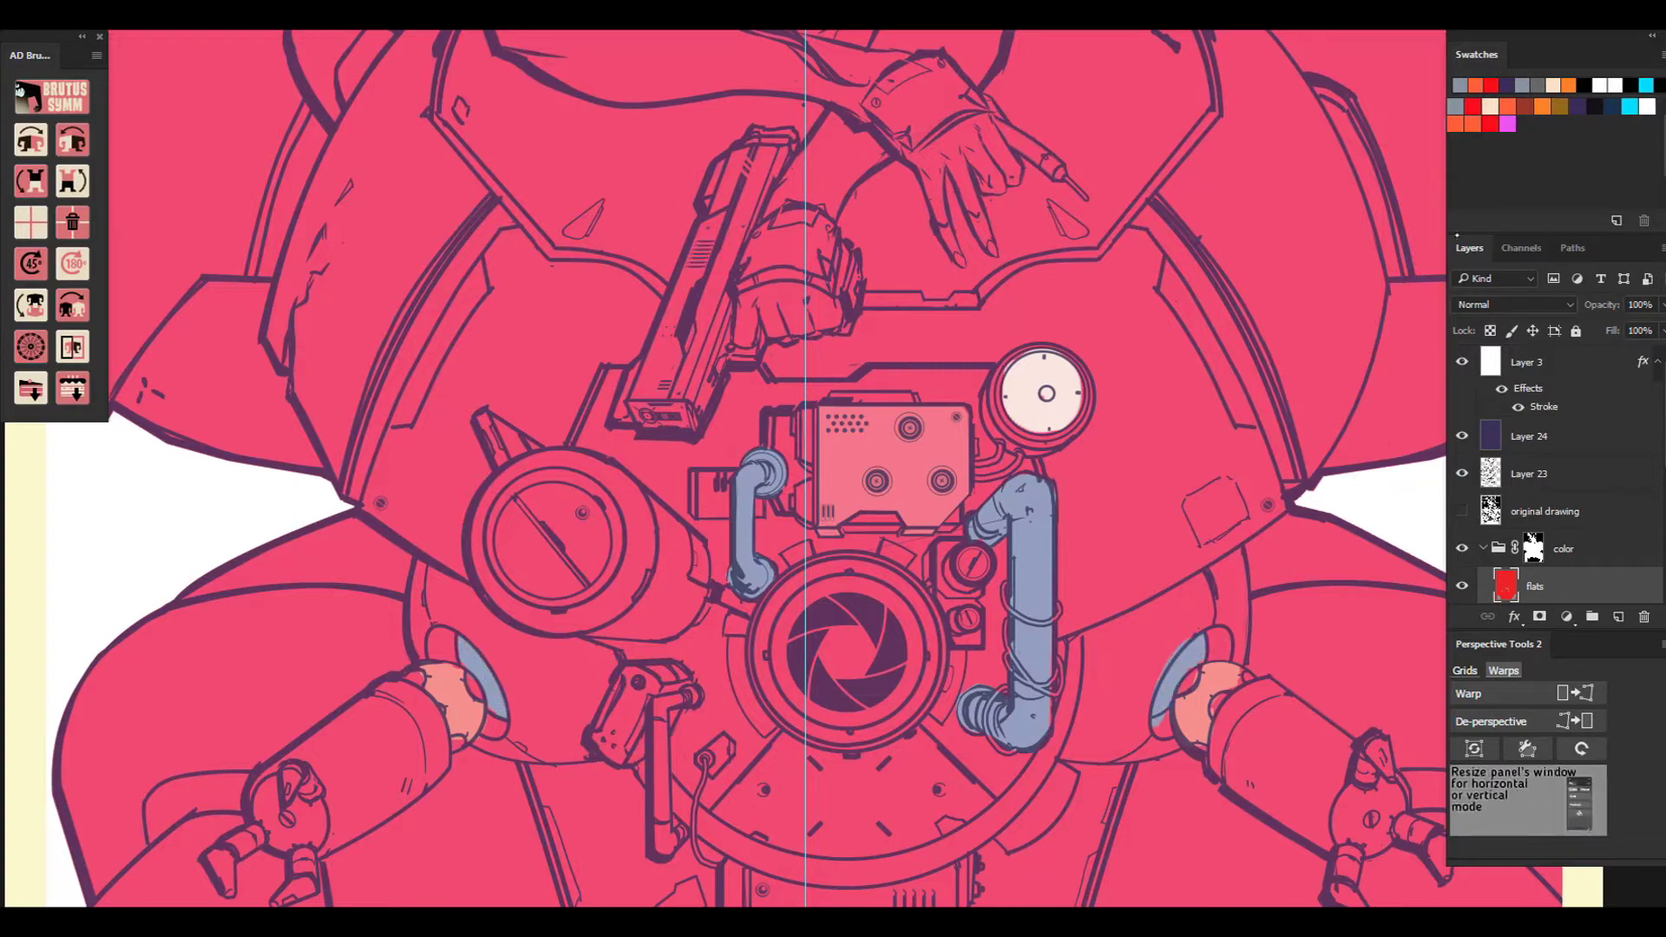
mouse_move(1216, 776)
left_mouse_down()
mouse_move(1271, 690)
mouse_move(1255, 688)
left_mouse_up()
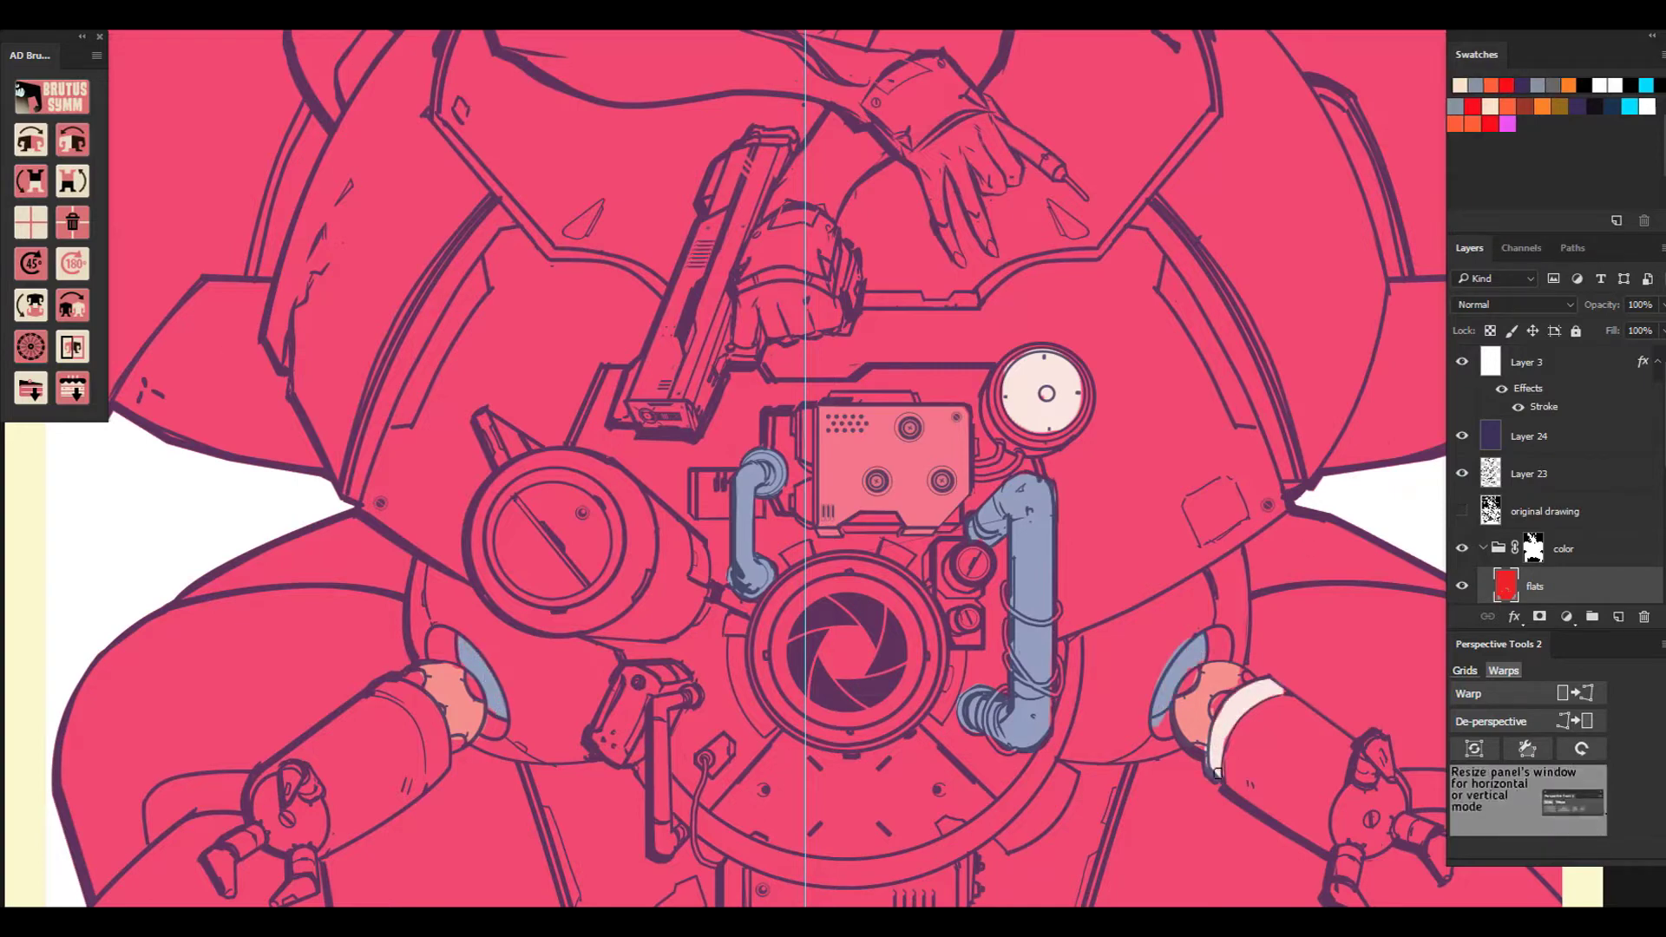
Darken the line art on Layer 23 with an image adjustment.
left_click(1573, 475)
left_click(36, 4)
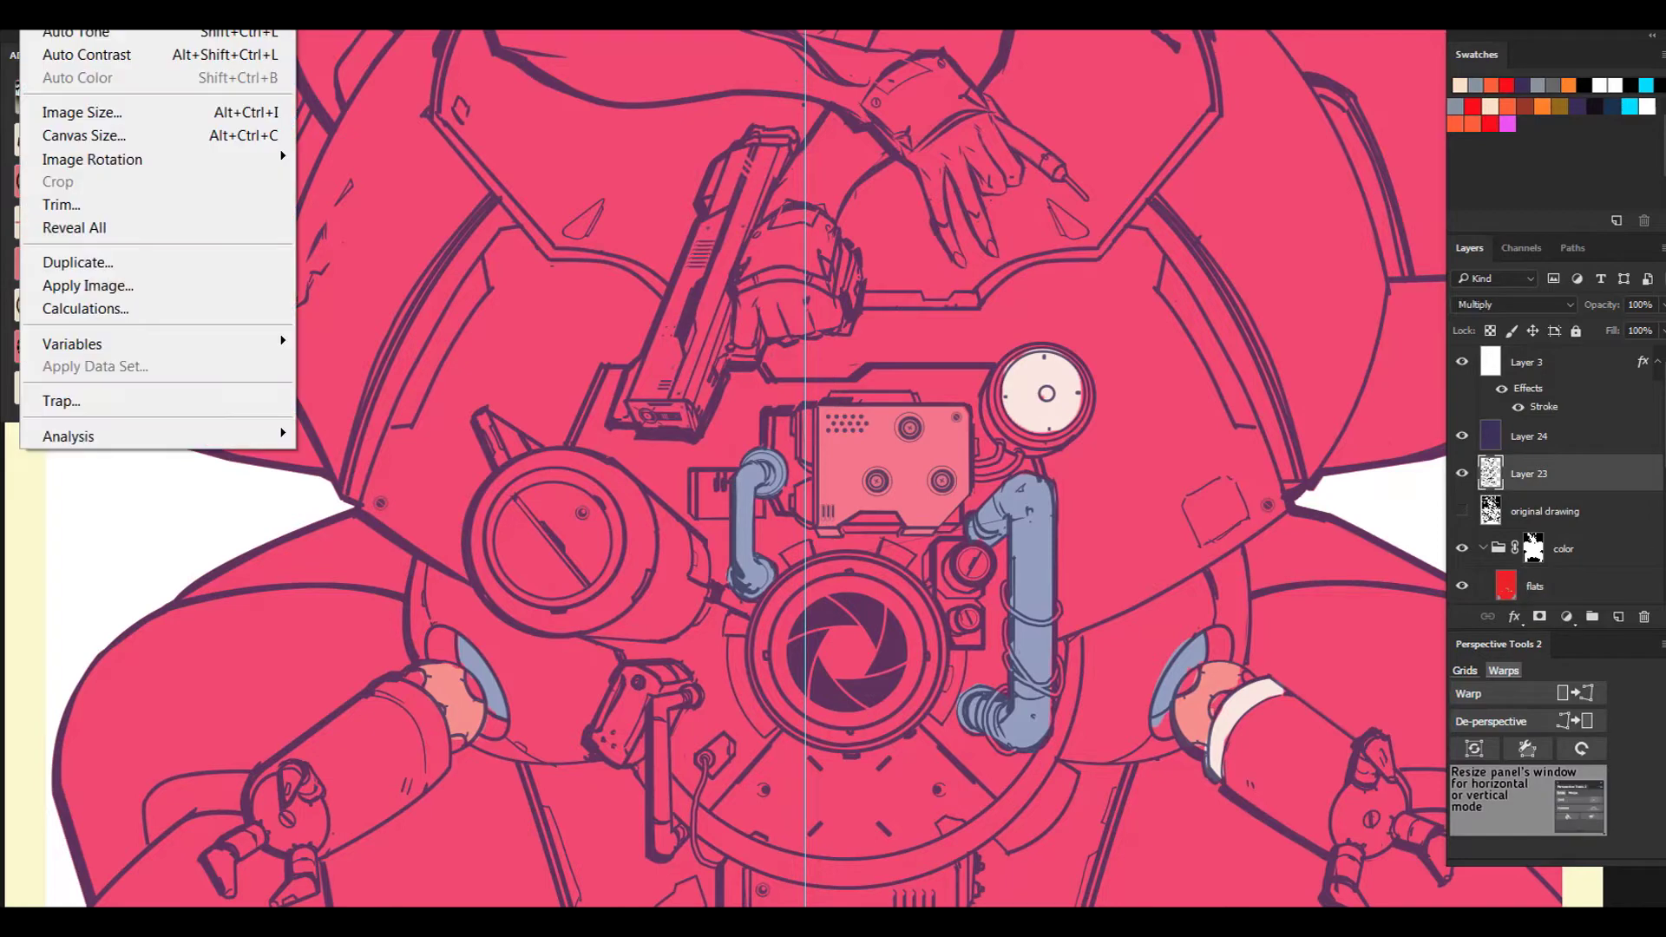
mouse_move(130, 5)
left_click(373, 43)
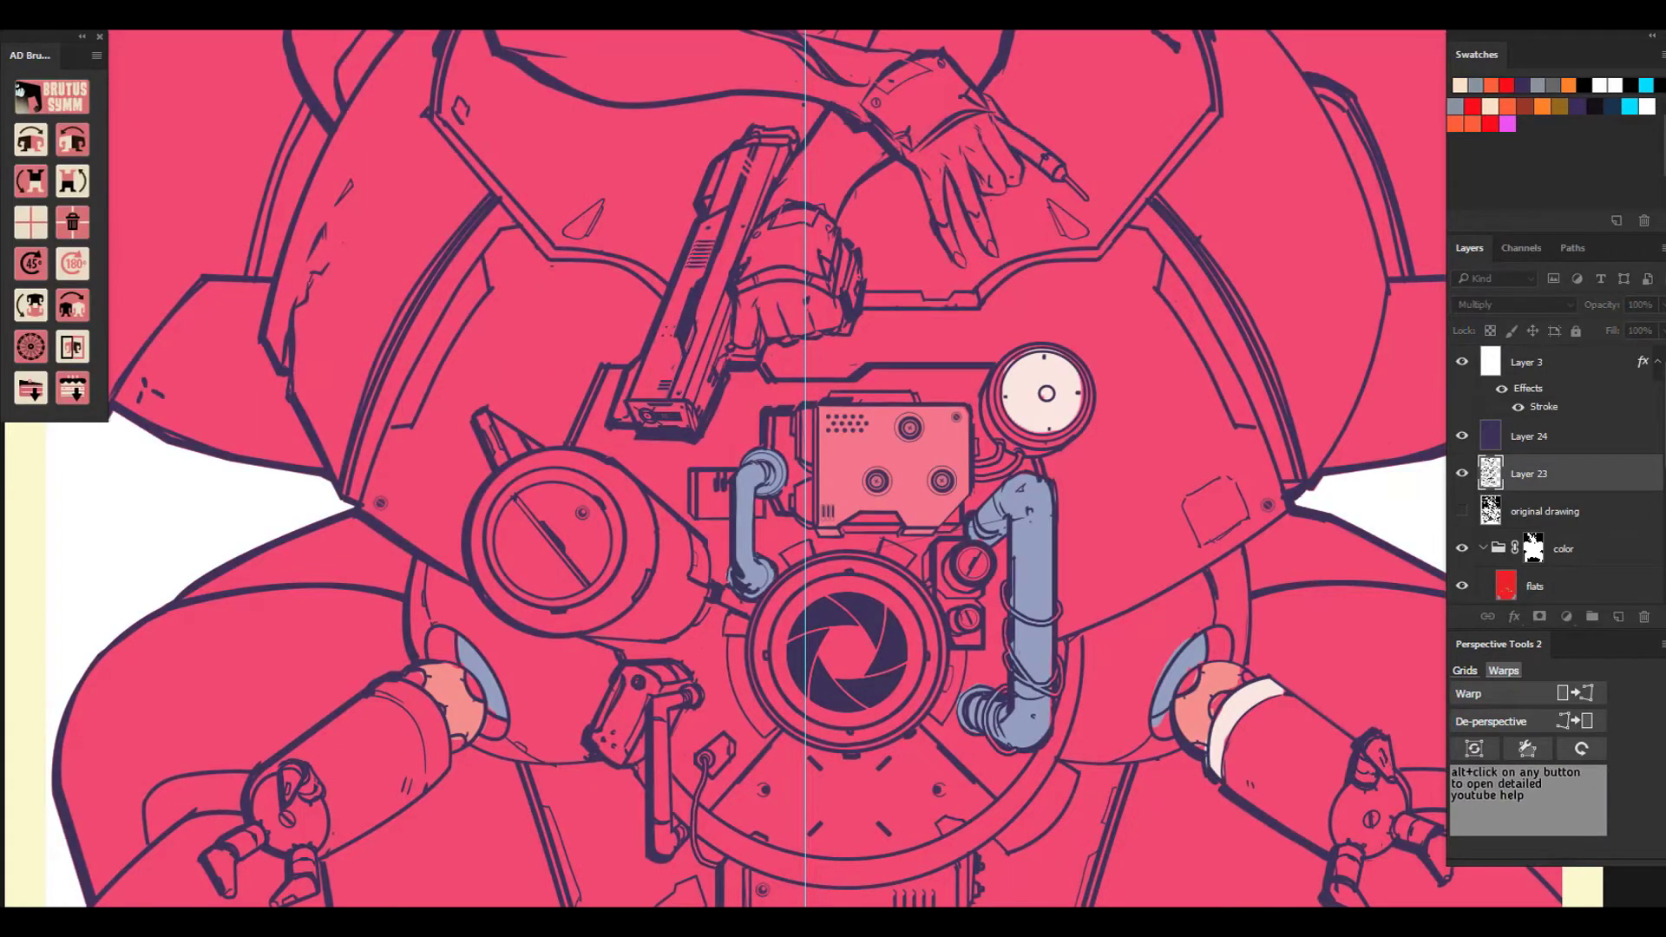
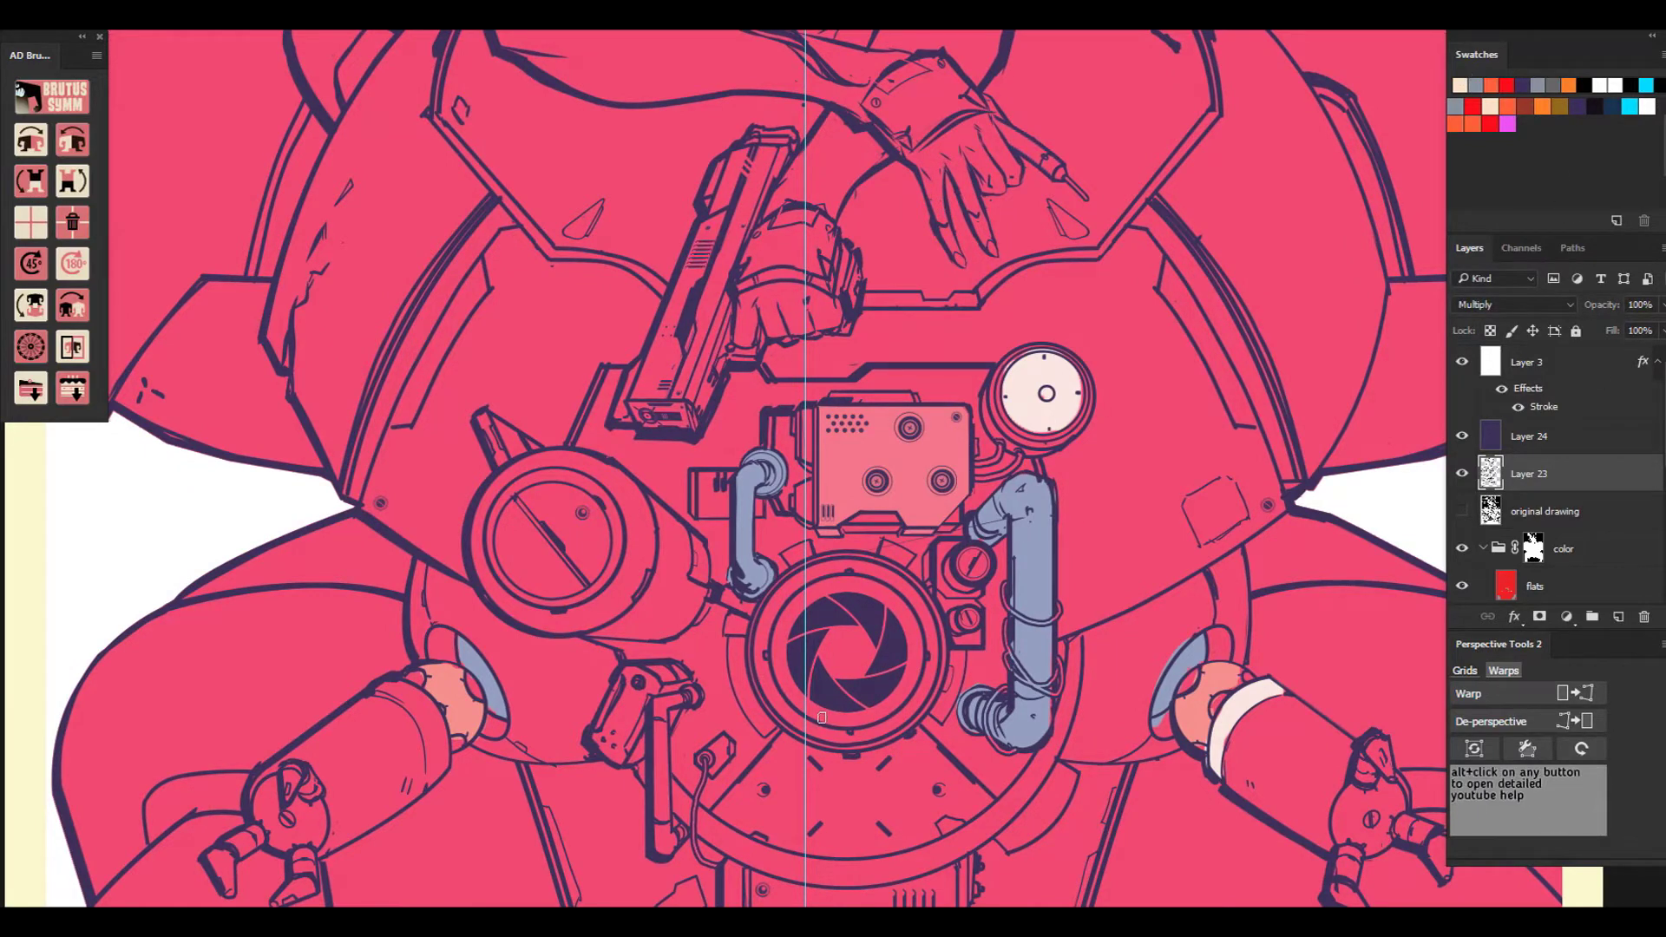
Fill the fan-shaped plate below the lens with cream on the flats layer and colour the left mechanical arm's cuff the same.
left_click(1527, 587)
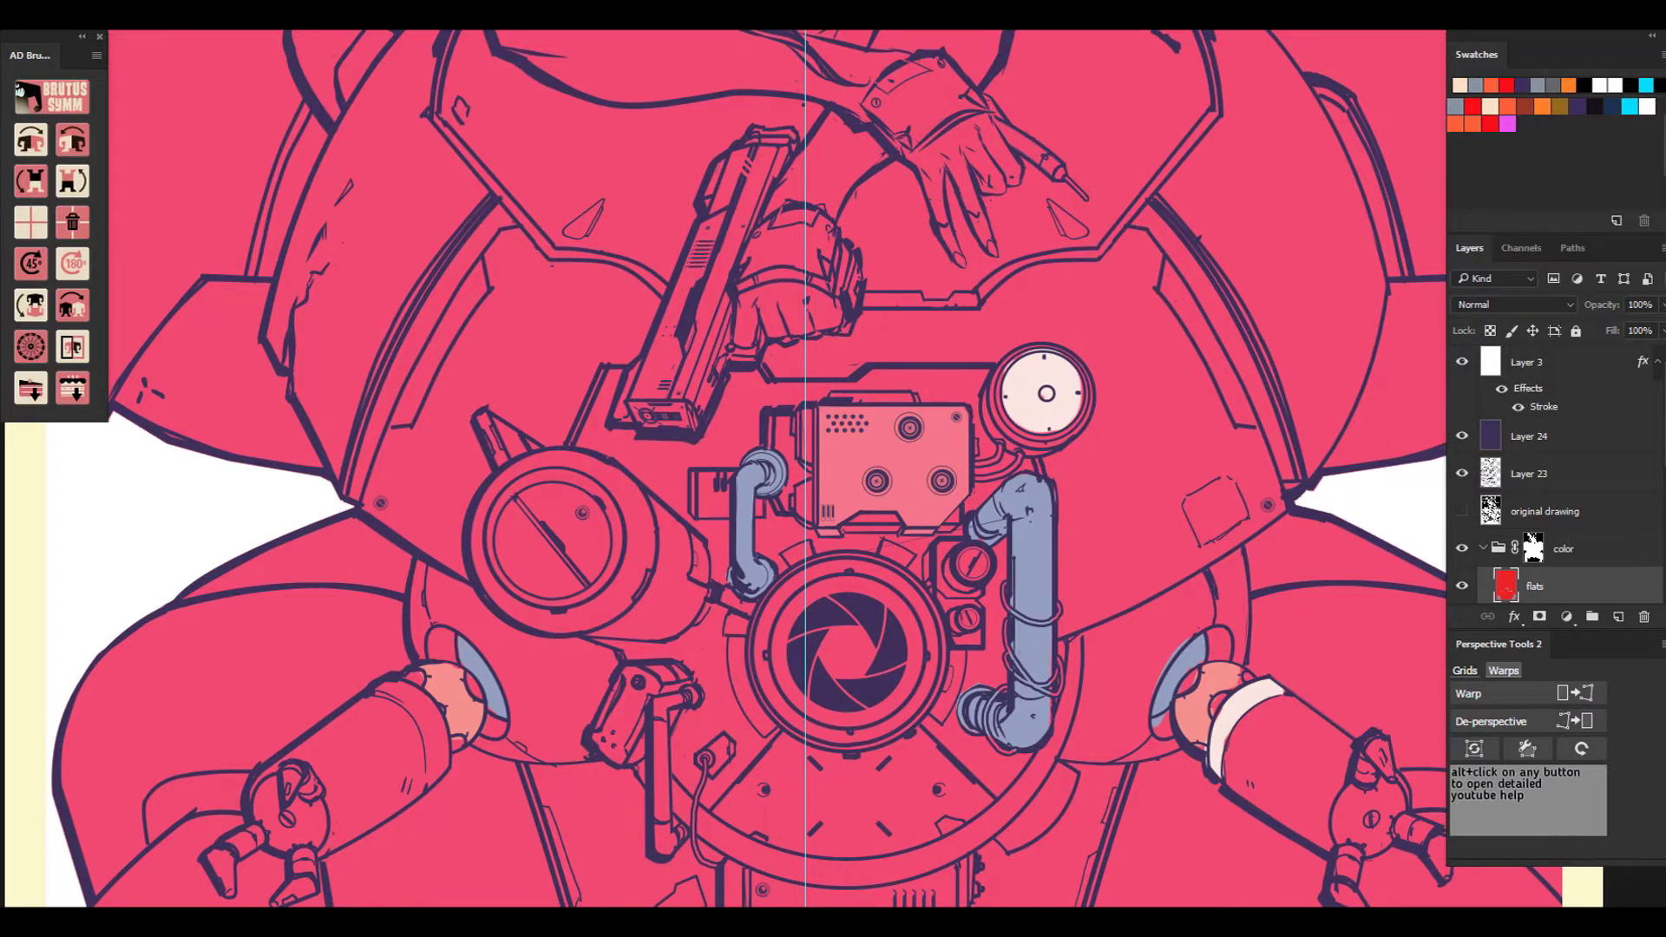
left_click(709, 811)
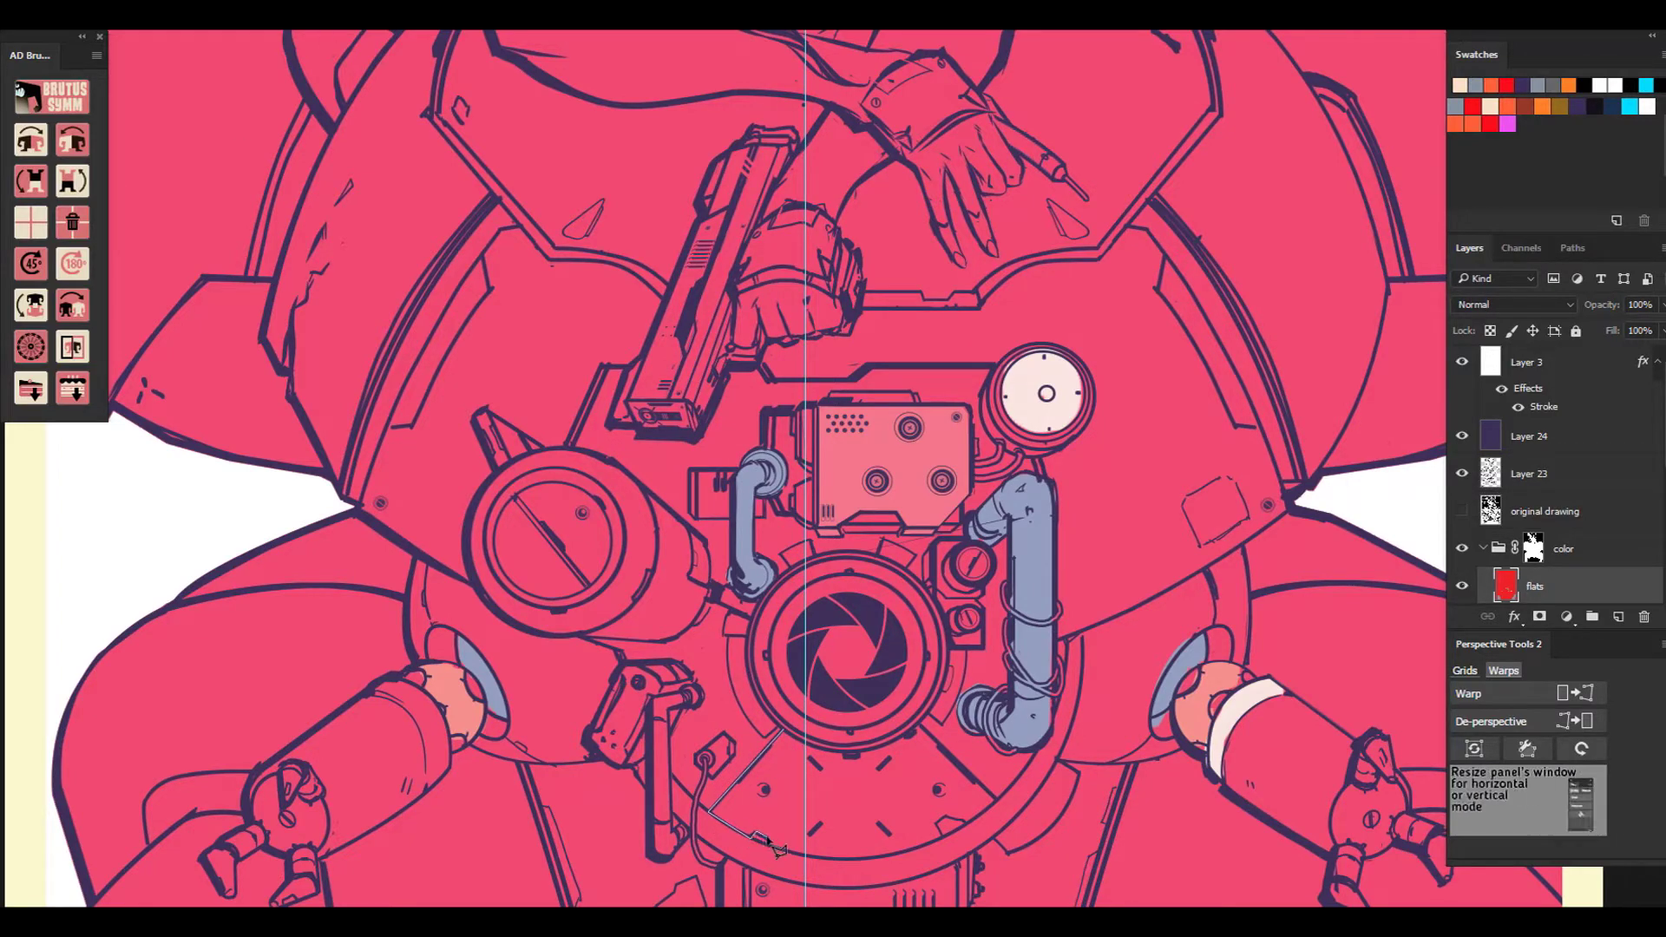
mouse_move(826, 859)
left_mouse_down()
mouse_move(904, 856)
mouse_move(975, 822)
left_mouse_up()
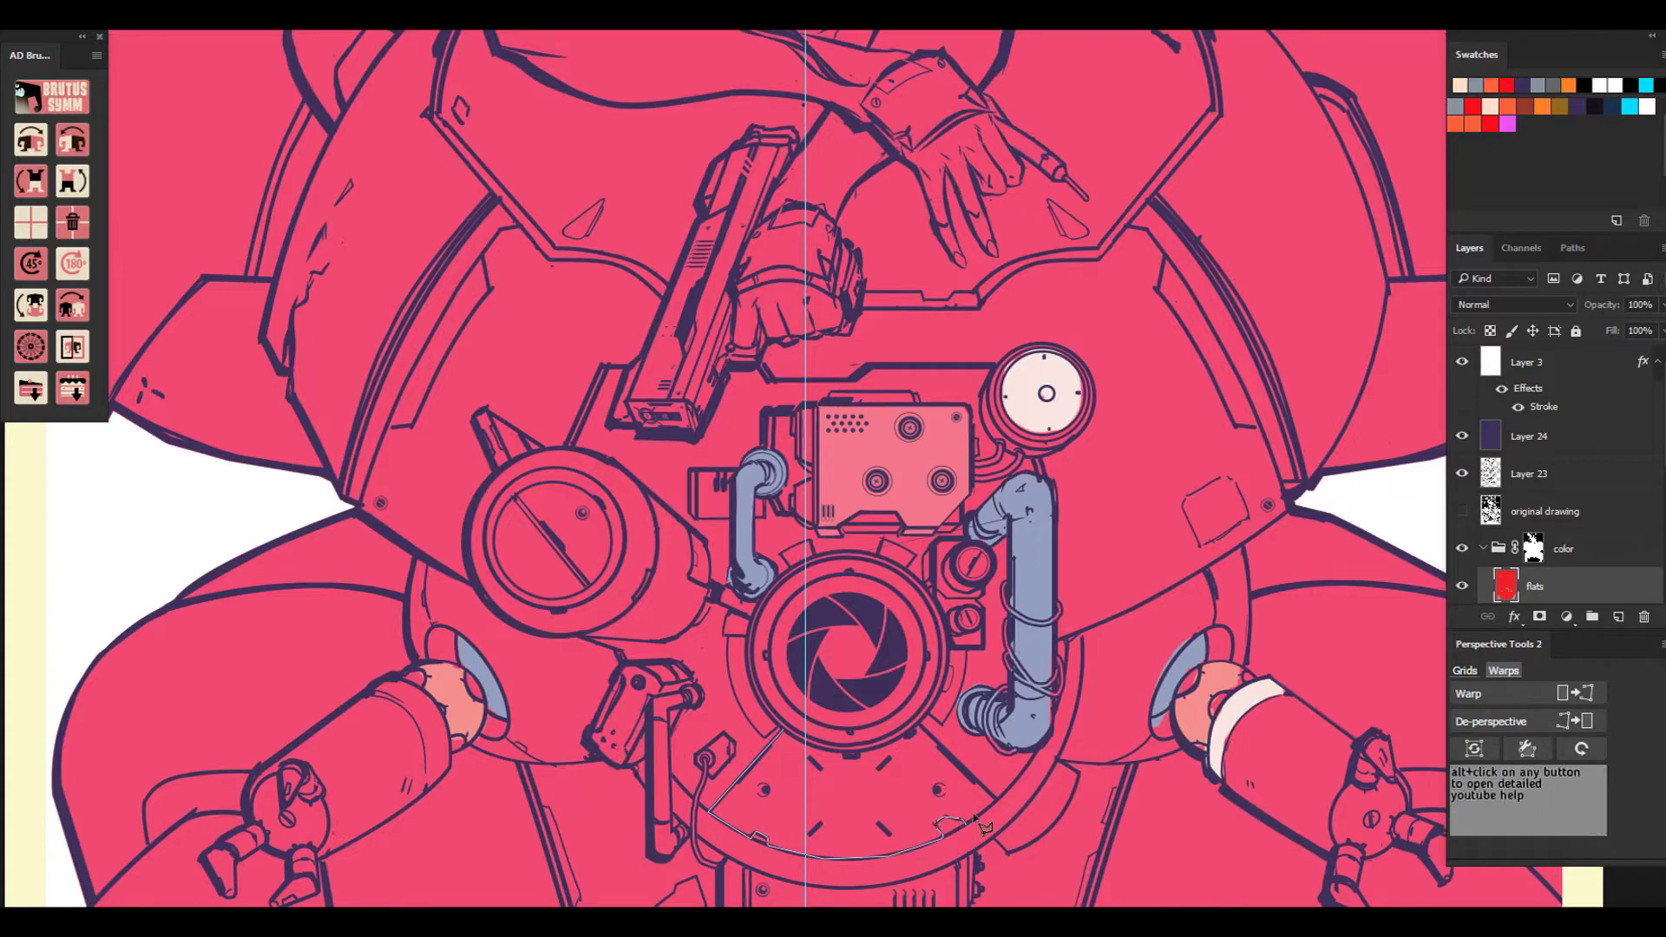
left_click(868, 751)
left_click(835, 752)
left_click(801, 743)
left_click(783, 731)
key("g")
left_click(754, 794)
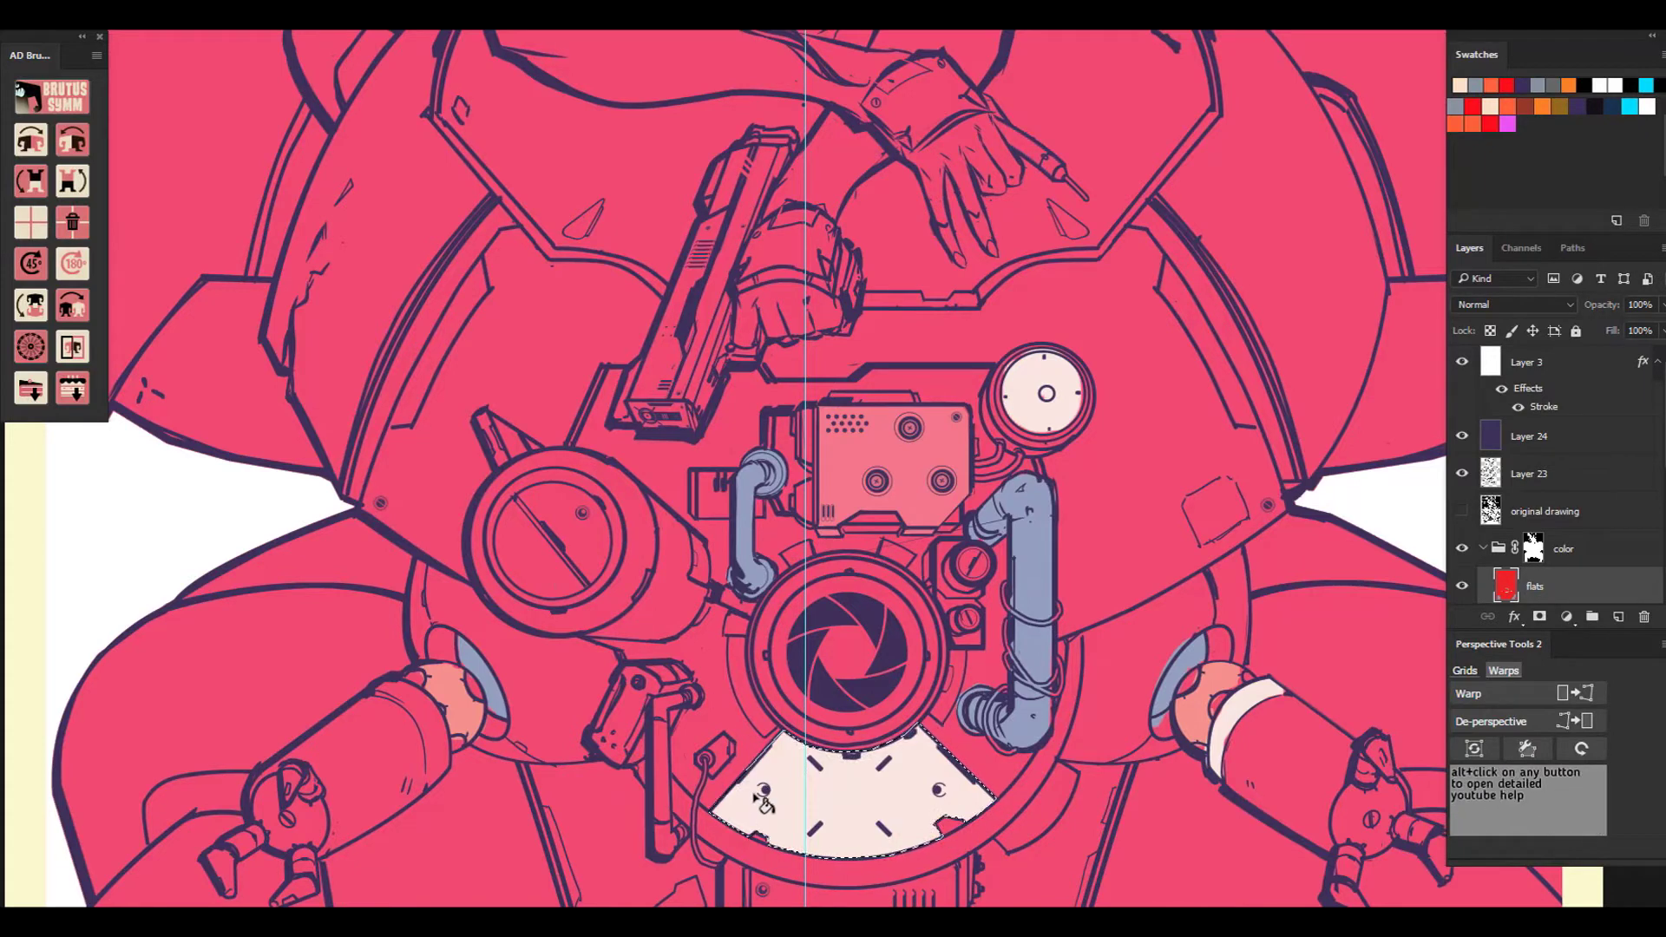
key("ctrl+d")
left_click_drag(51, 453, 190, 249)
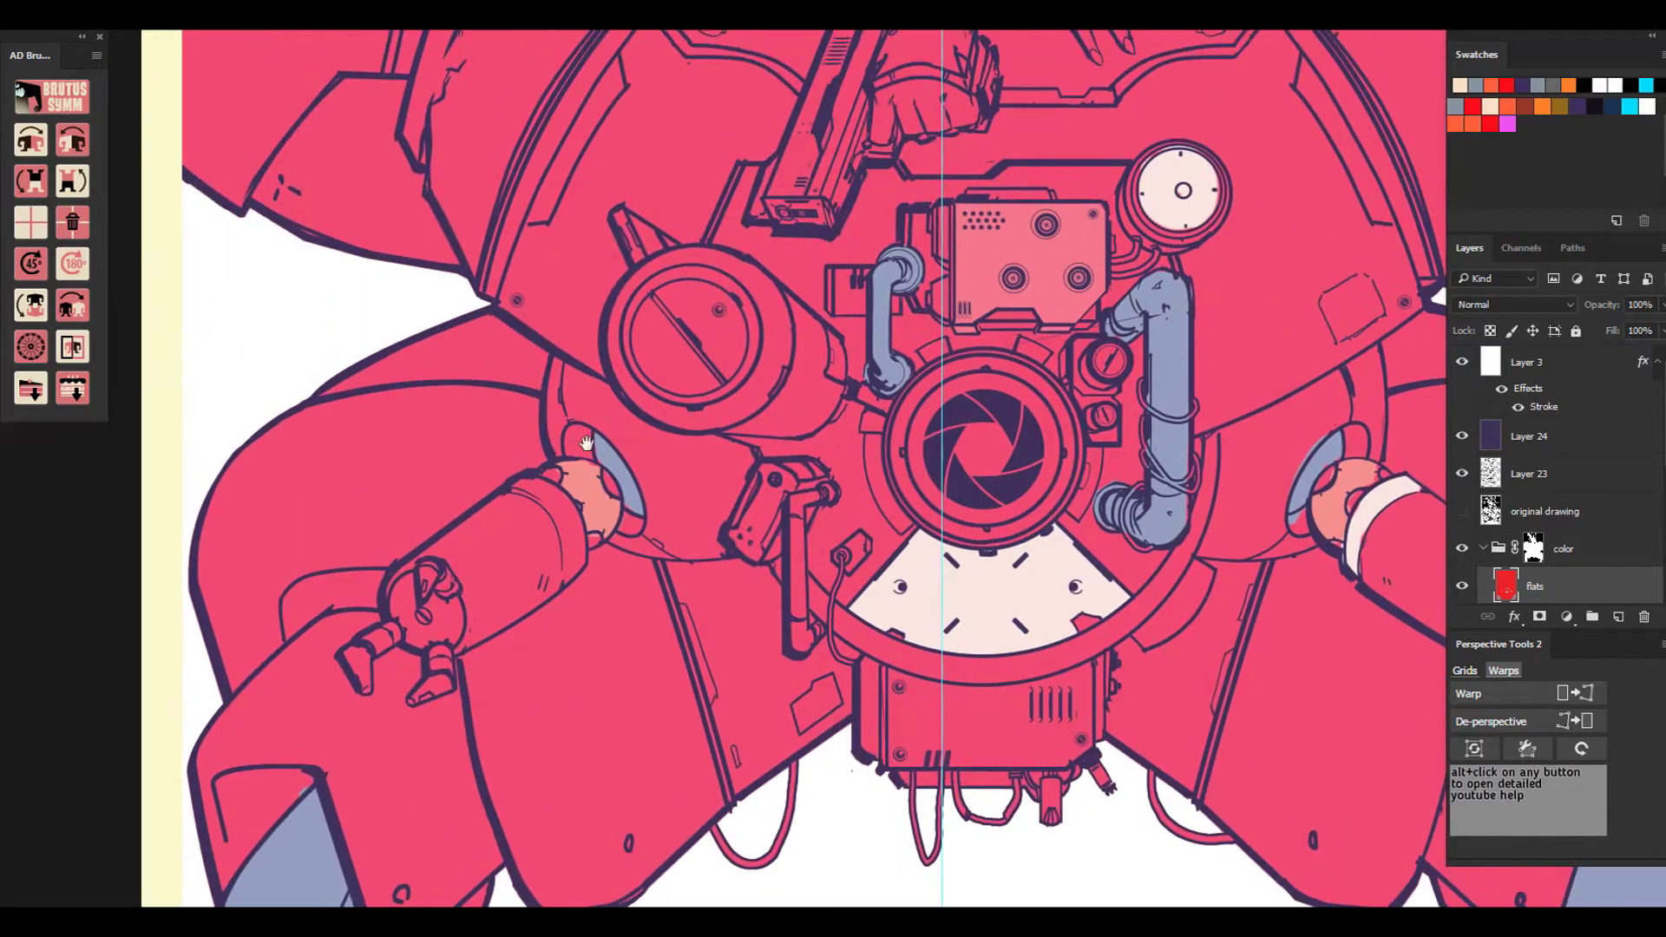
mouse_move(579, 565)
left_mouse_down()
mouse_move(572, 514)
mouse_move(567, 531)
mouse_move(514, 483)
left_mouse_up()
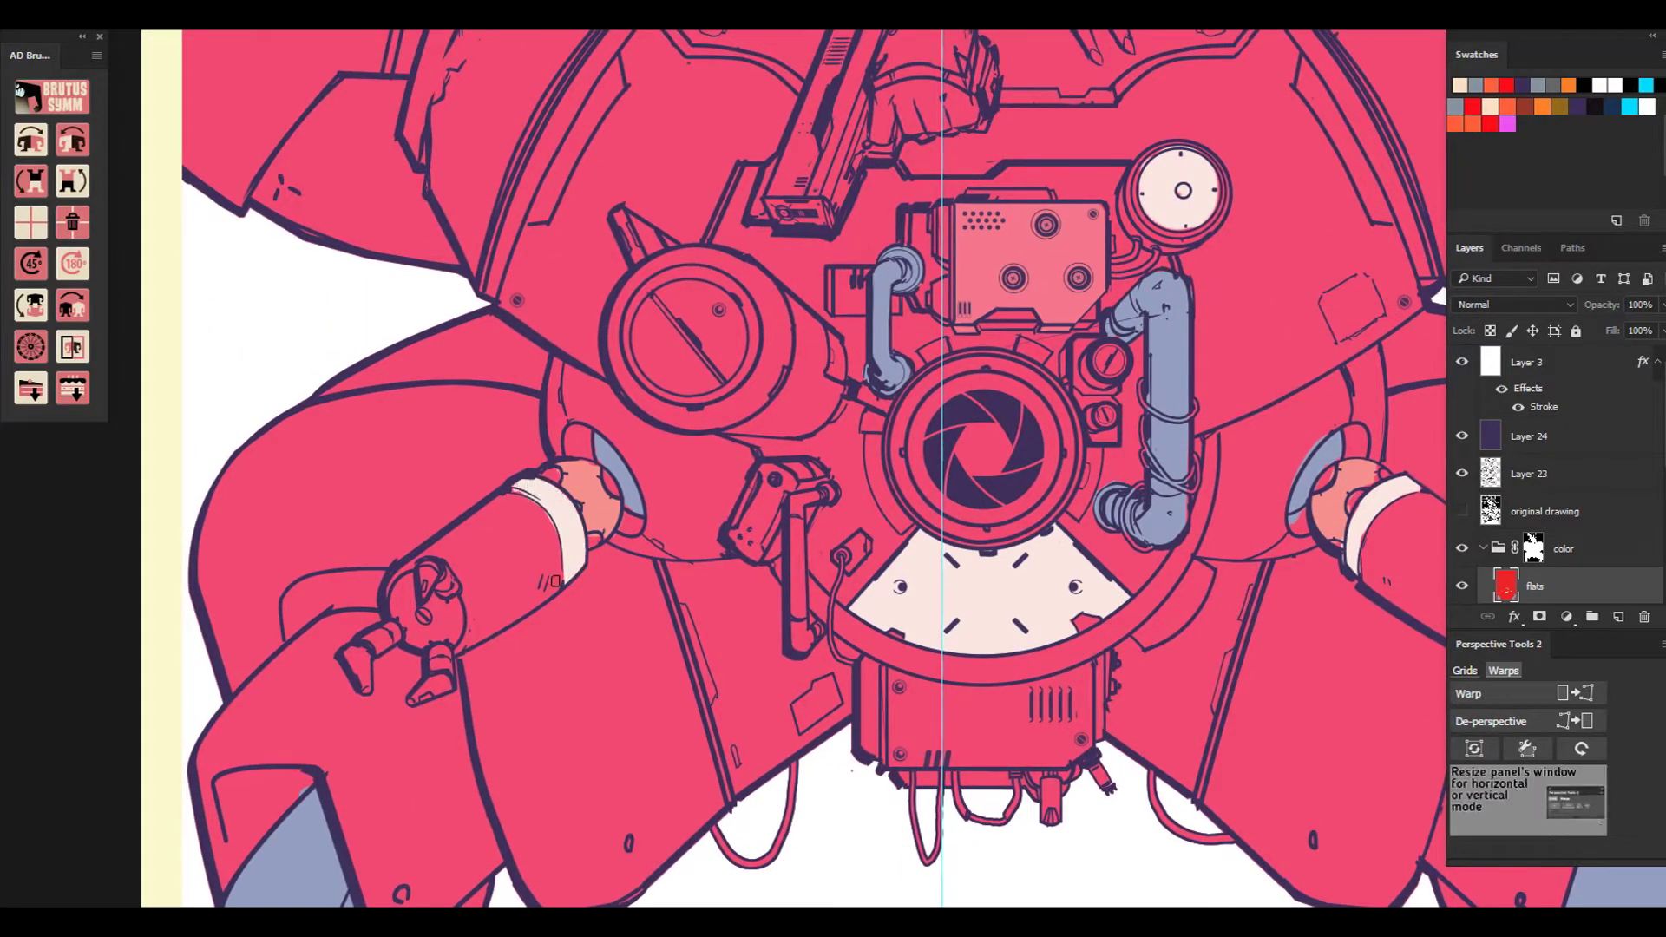
key("ctrl+minus")
key("ctrl+minus")
key("ctrl+minus")
key("ctrl+plus")
key("ctrl+minus")
key("ctrl+minus")
key("ctrl+plus")
key("ctrl+plus")
key("ctrl+minus")
key("ctrl+minus")
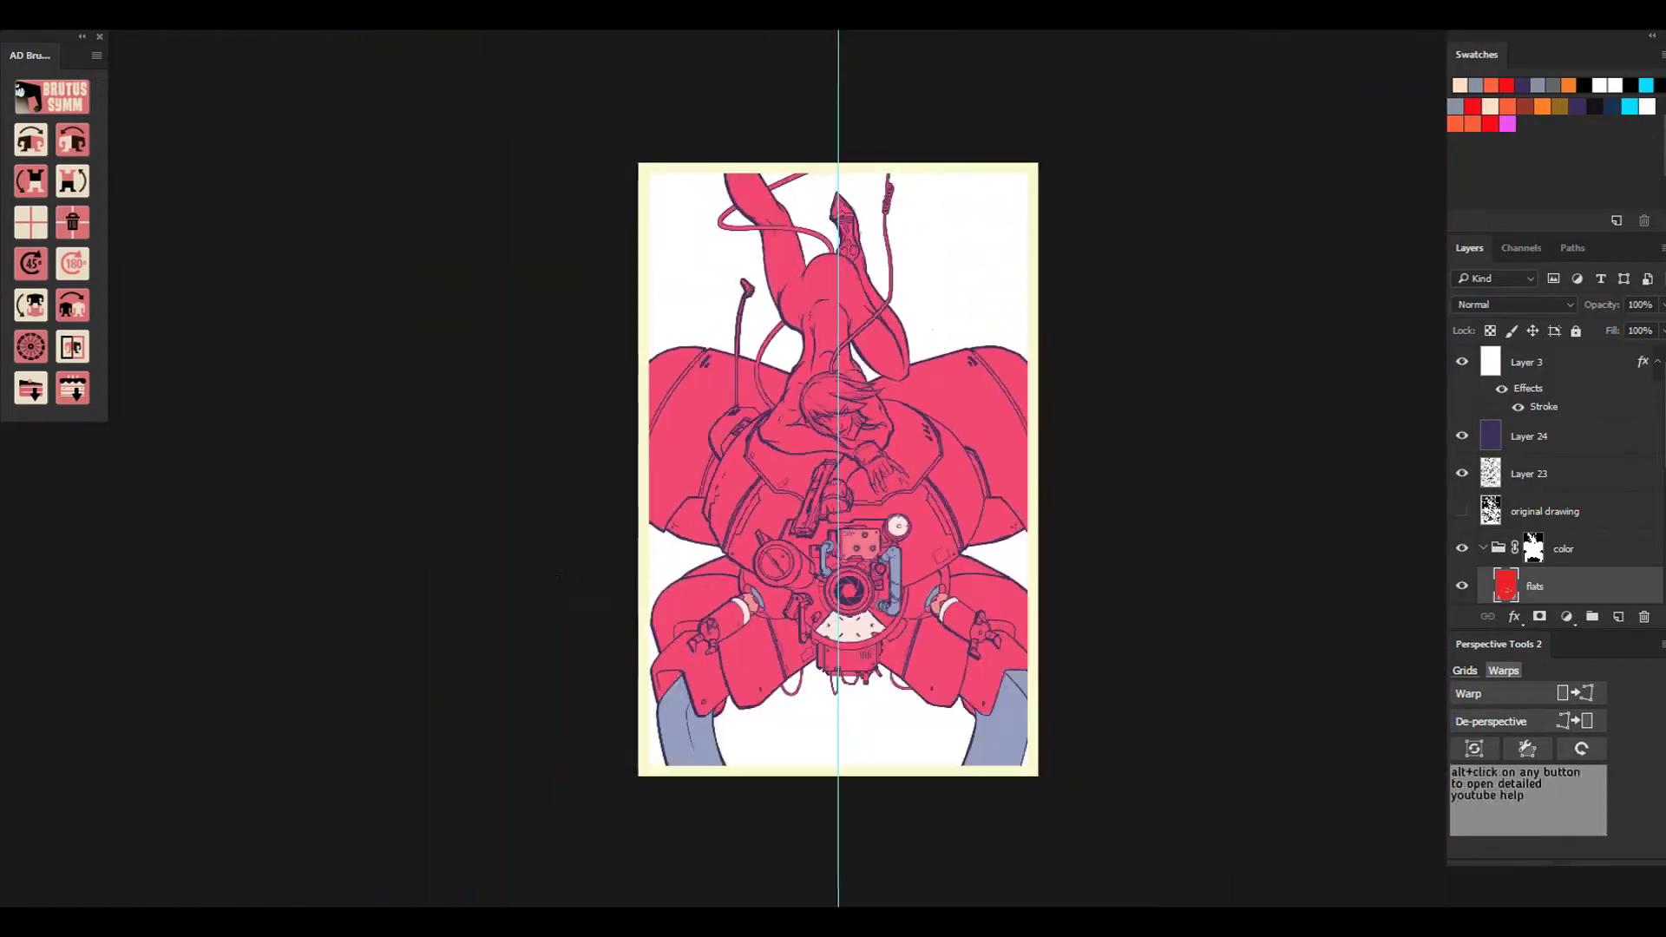
key("ctrl+plus")
key("ctrl+plus")
key("ctrl+plus")
key("ctrl+minus")
key("ctrl+minus")
Paint the side plate below the upper-left armour light coral.
left_click(1506, 107)
key("ctrl+plus")
key("ctrl+plus")
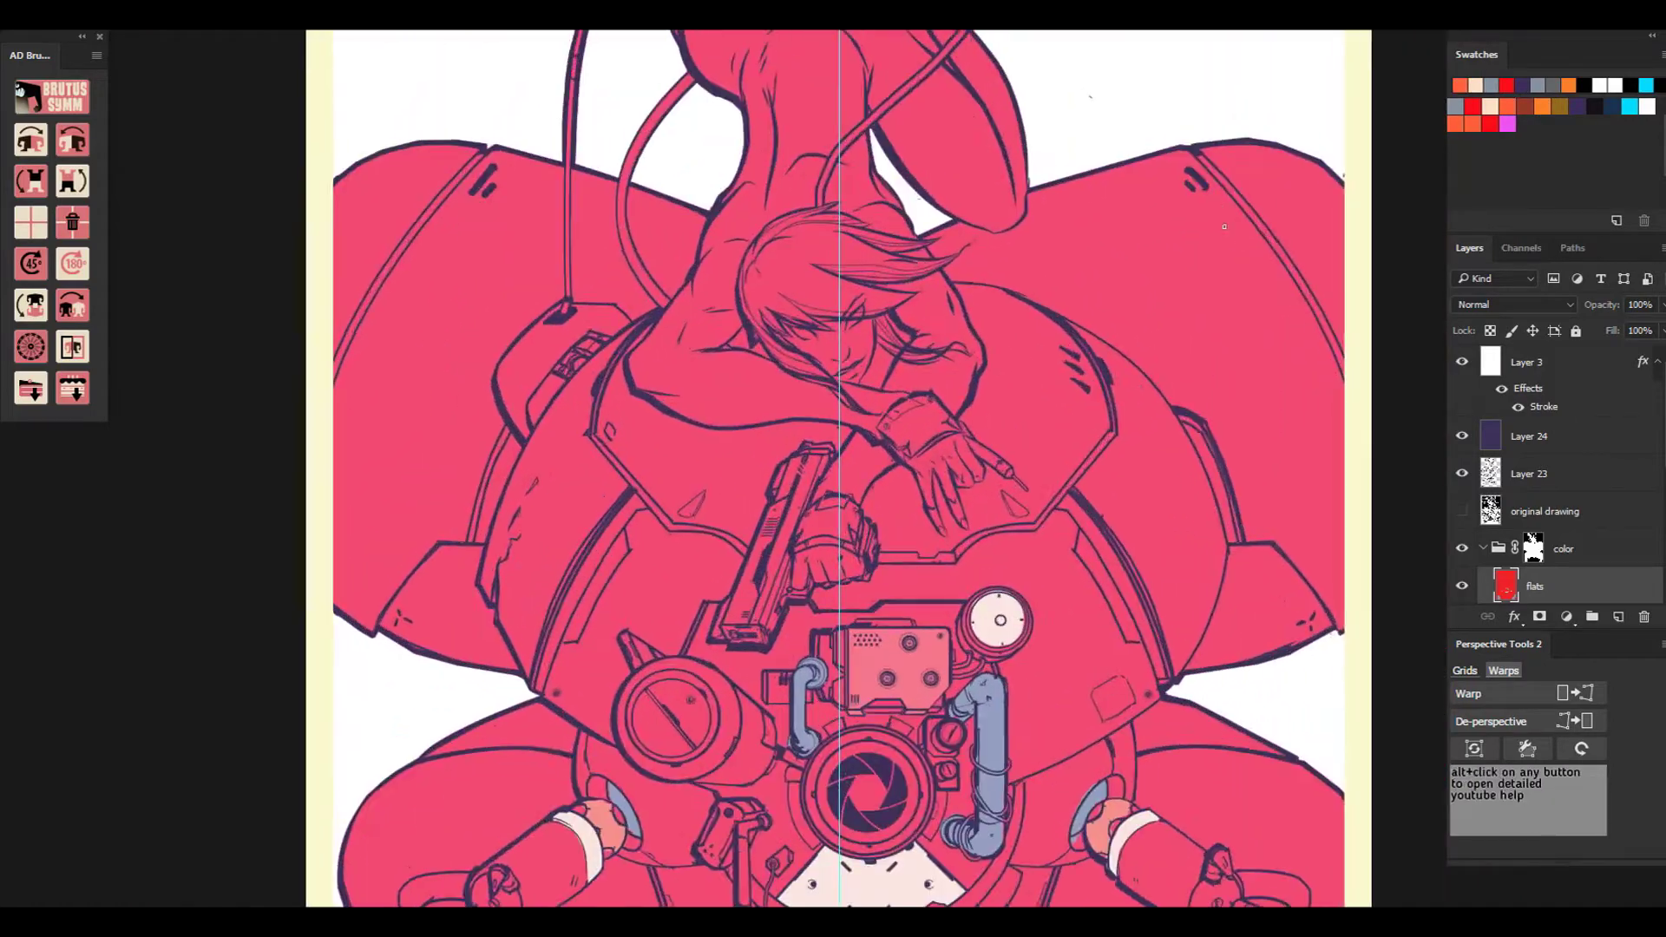
key("ctrl+plus")
mouse_move(371, 524)
left_mouse_down()
mouse_move(408, 433)
mouse_move(355, 491)
left_mouse_up()
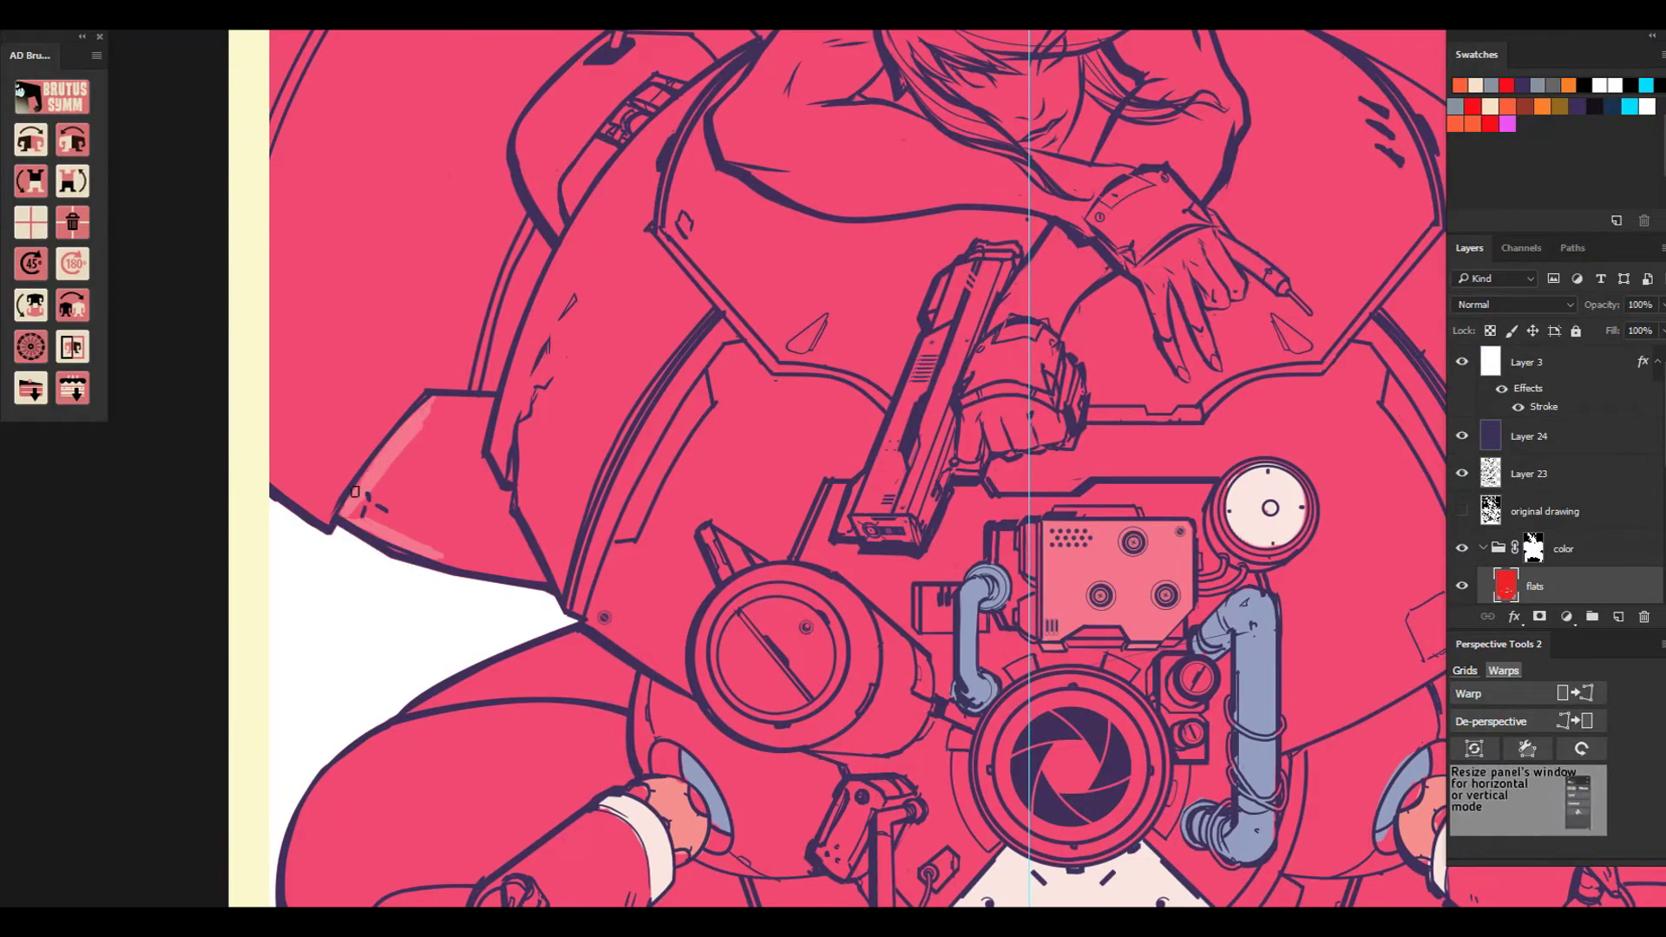
mouse_move(450, 406)
left_mouse_down()
mouse_move(542, 578)
mouse_move(485, 571)
mouse_move(368, 485)
left_mouse_up()
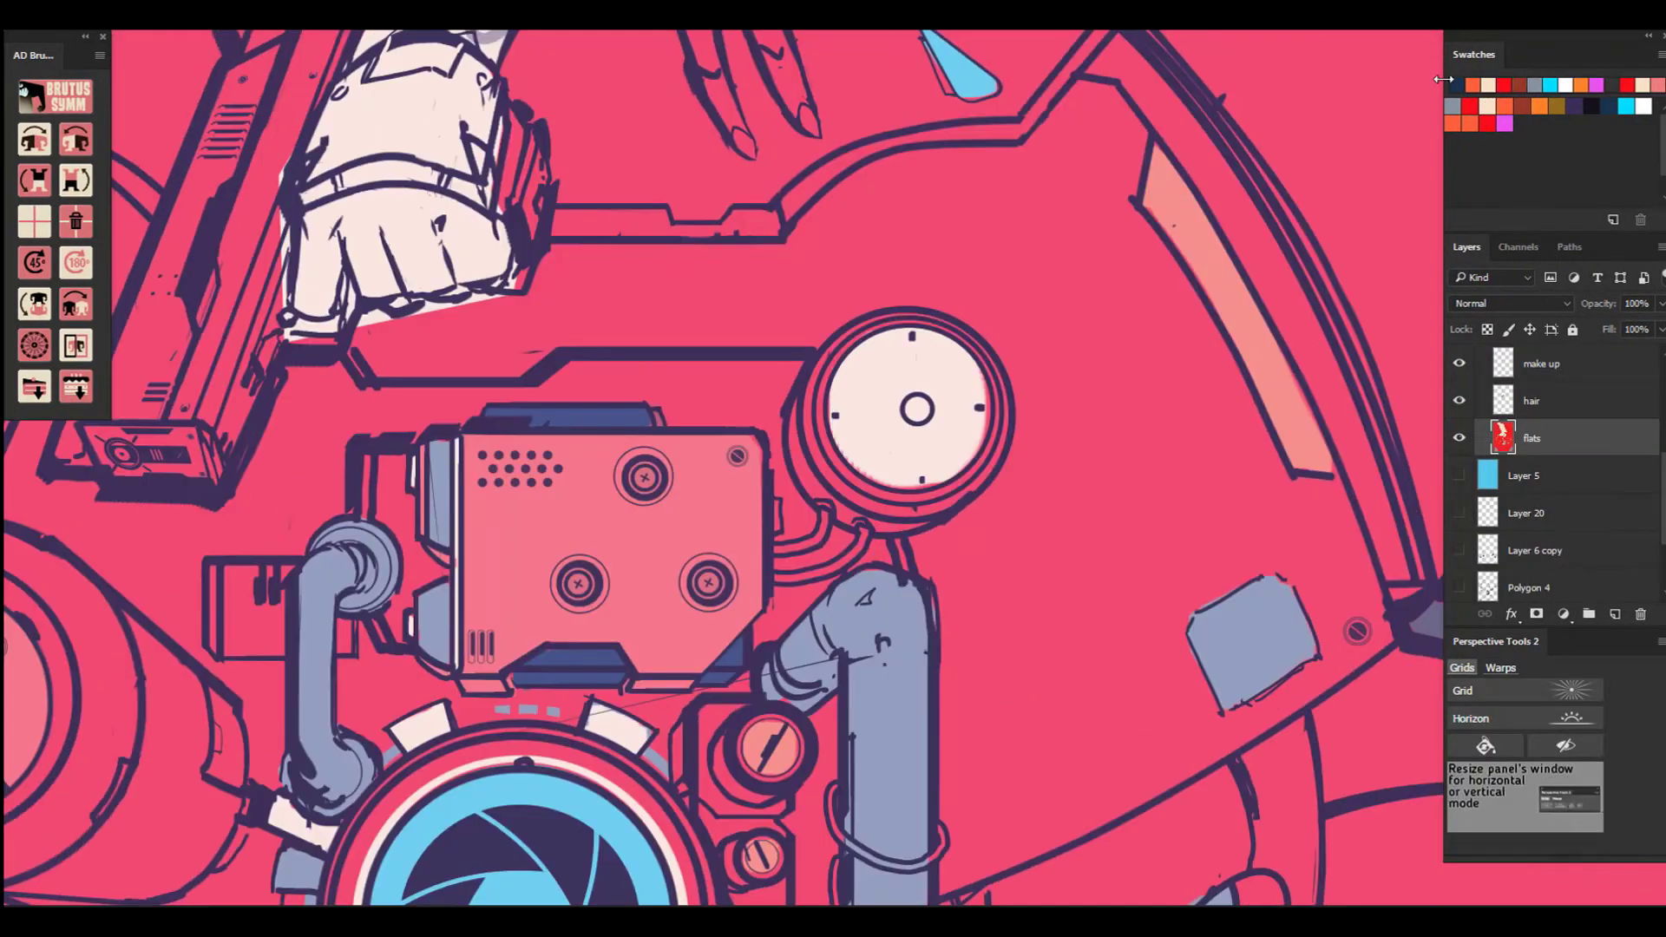
Touch up the round dial's rim and colour the two wires beneath it, one brown and one cream.
left_click(1488, 85)
left_click_drag(862, 477, 942, 483)
left_click_drag(986, 373, 959, 470)
left_click(1503, 85)
left_click(1556, 106)
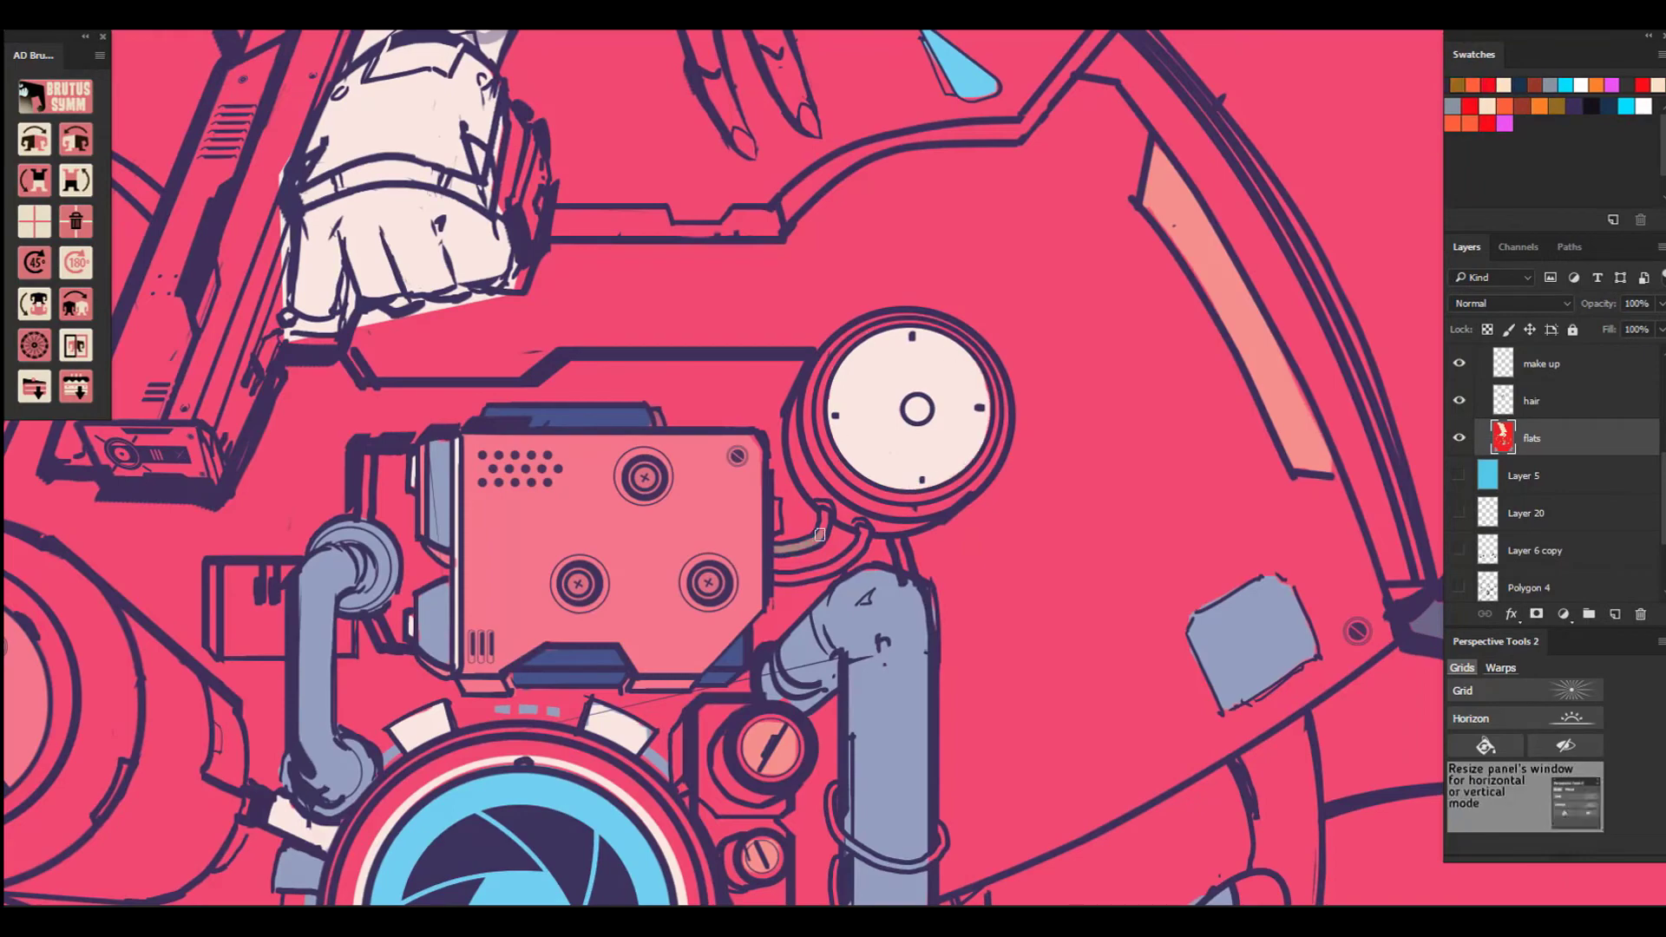
left_click_drag(781, 548, 823, 510)
left_click(1503, 85)
left_click_drag(777, 577, 866, 529)
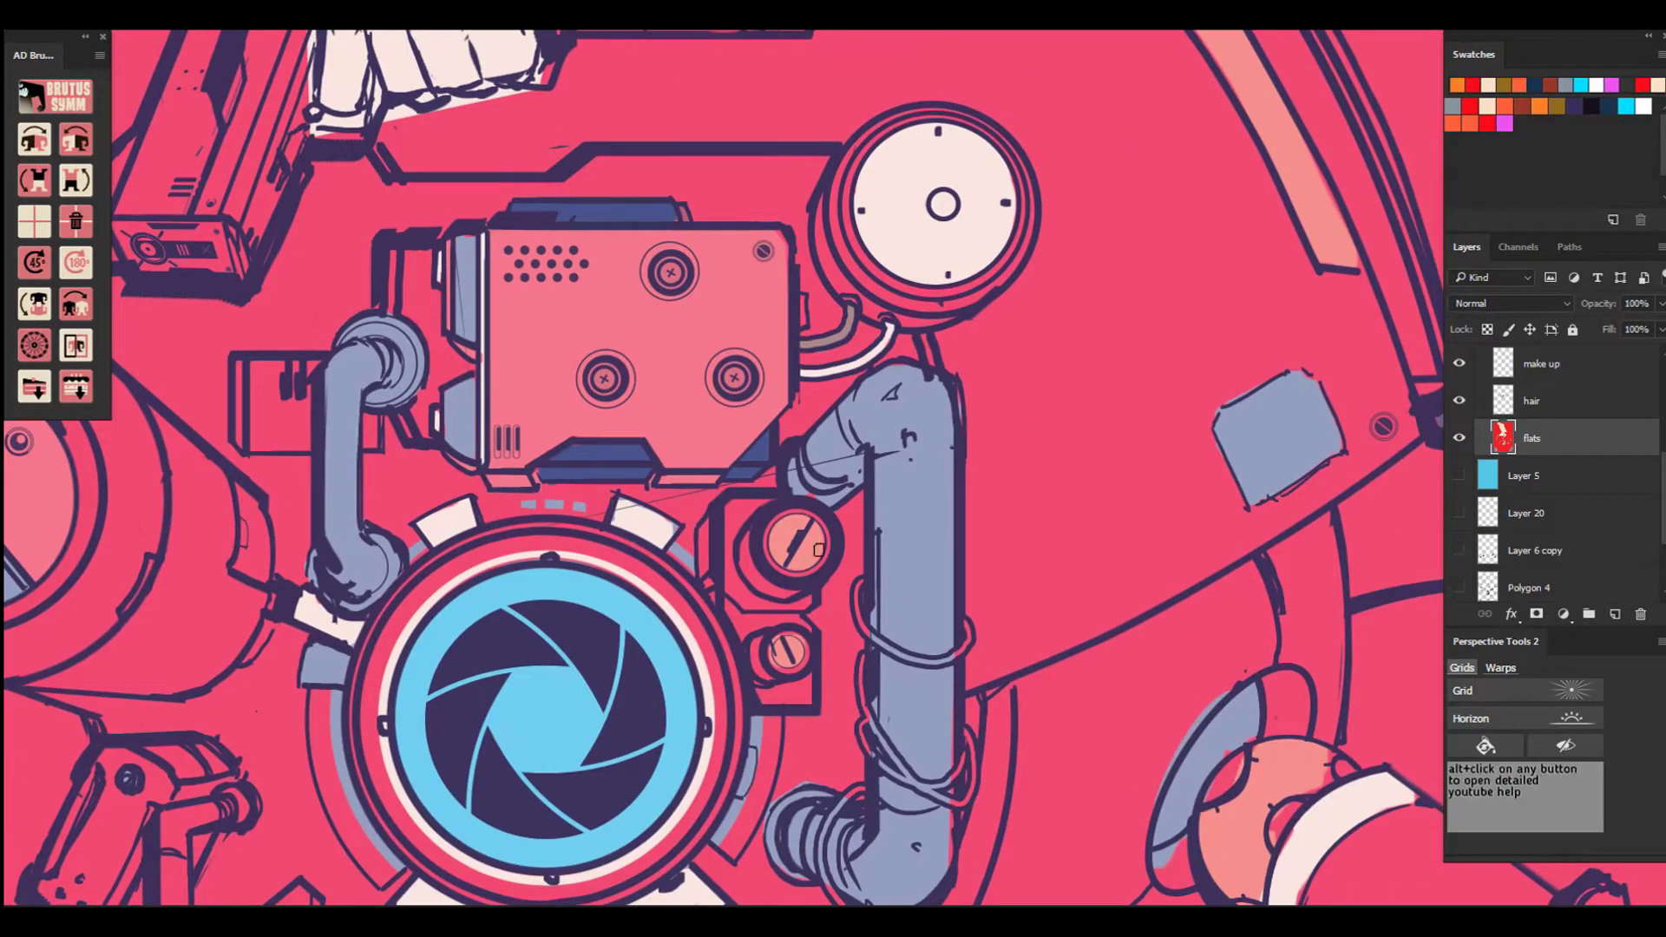
Paint the cables coiled around the large pipe and its lower elbow orange.
left_click_drag(1027, 498, 932, 393)
mouse_move(765, 479)
left_mouse_down()
mouse_move(846, 556)
mouse_move(874, 519)
left_mouse_up()
mouse_move(768, 553)
left_mouse_down()
mouse_move(840, 676)
mouse_move(875, 628)
left_mouse_up()
mouse_move(769, 620)
left_mouse_down()
mouse_move(776, 647)
mouse_move(845, 678)
left_mouse_up()
left_click(848, 744, "alt")
left_click_drag(852, 747, 853, 710)
left_click_drag(855, 614, 855, 653)
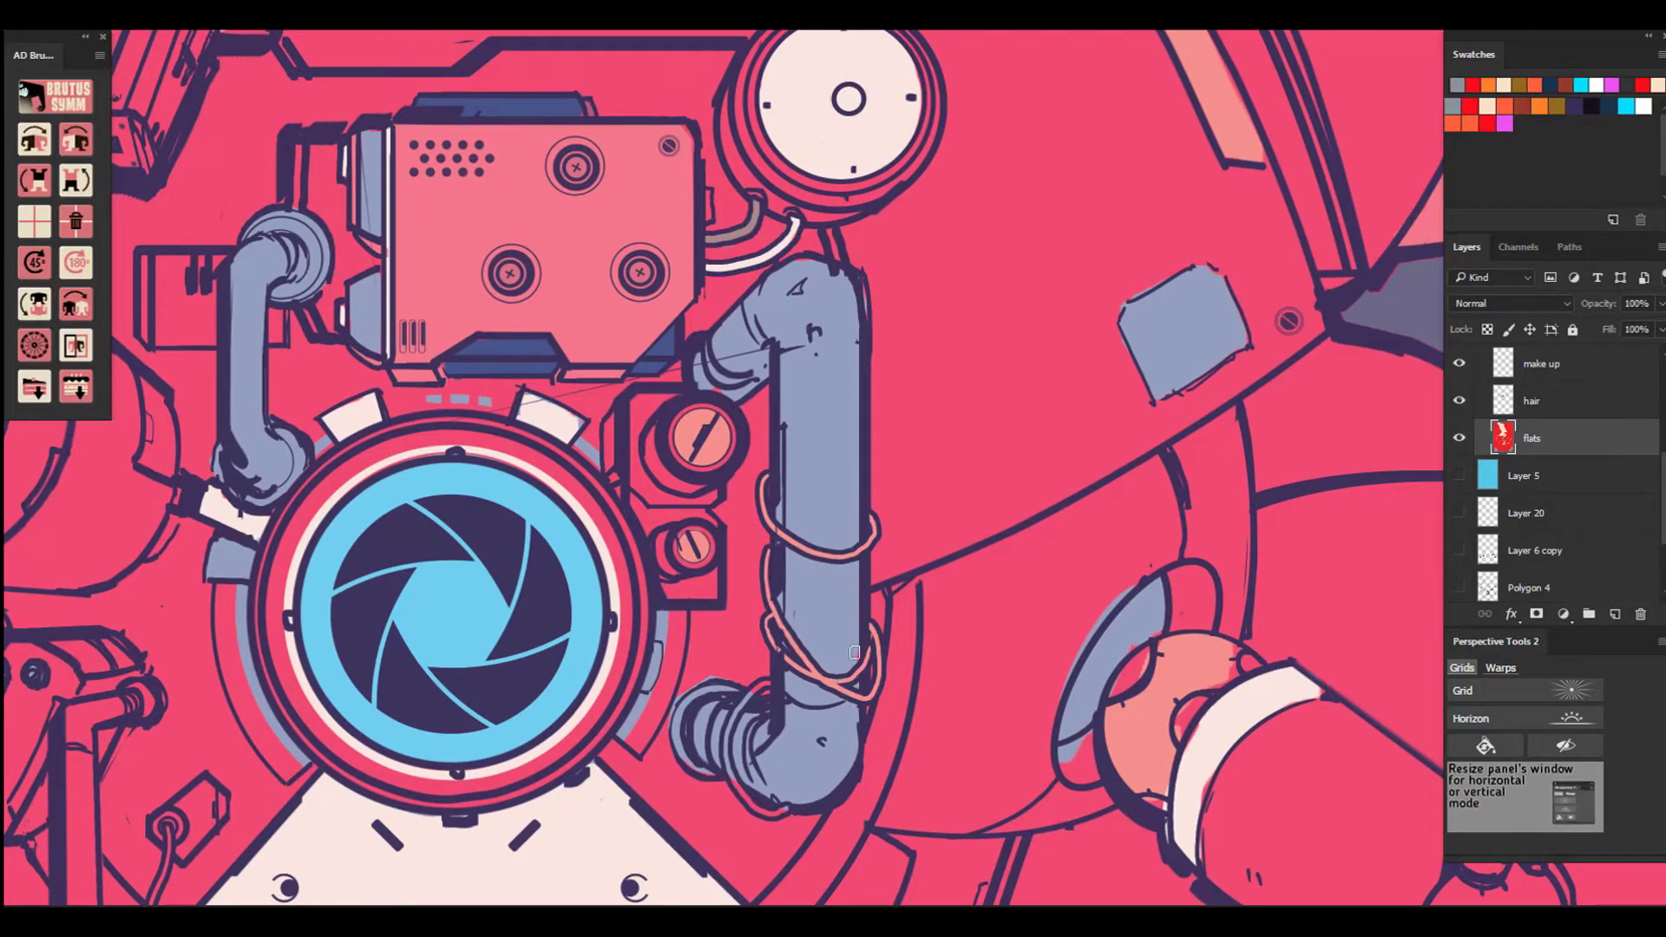
left_click(775, 645, "alt")
mouse_move(768, 685)
left_mouse_down()
mouse_move(746, 697)
mouse_move(785, 812)
left_mouse_up()
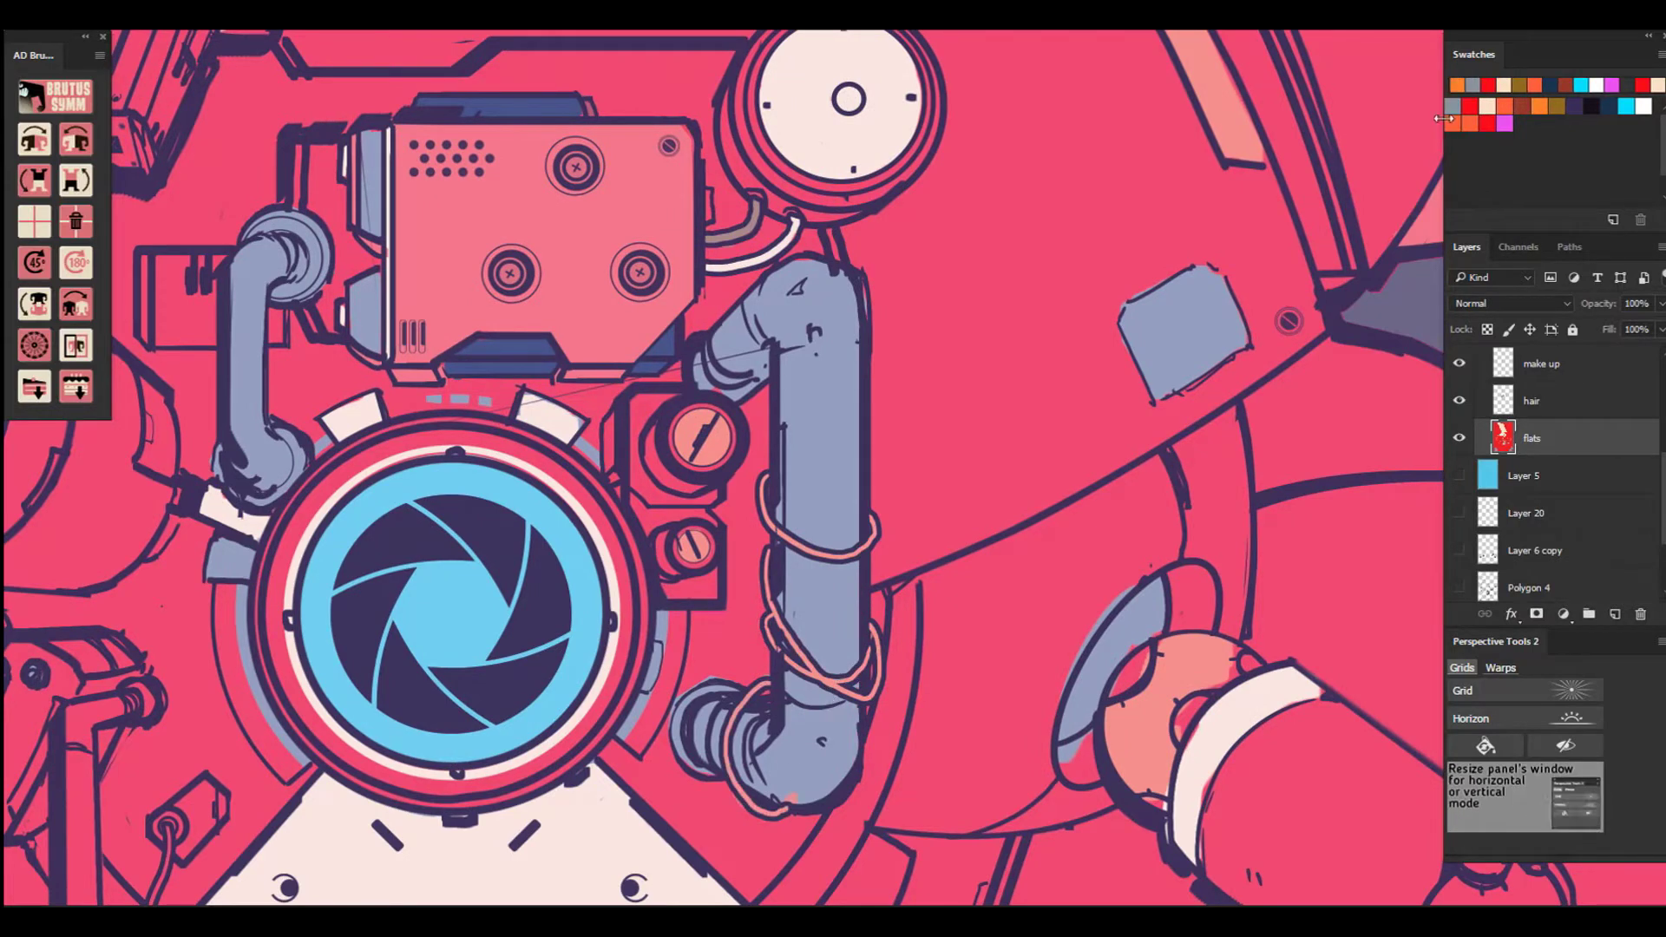
Touch up the flat colour around the large pipe's lower flange.
left_click(704, 756, "alt")
left_click_drag(696, 768, 685, 758)
left_click(666, 734, "alt")
left_click_drag(674, 701, 668, 719)
Colour the knob housing beside the lens light coral and the small bracket below it orange and cream.
left_click(1452, 124)
left_click_drag(635, 406, 635, 486)
left_click_drag(635, 486, 717, 496)
mouse_move(673, 399)
left_mouse_down()
mouse_move(639, 427)
mouse_move(610, 418)
mouse_move(706, 484)
mouse_move(734, 447)
mouse_move(682, 462)
mouse_move(719, 419)
left_mouse_up()
left_click(1470, 124)
left_click(1452, 124)
left_click(675, 852, "alt")
left_click(701, 544, "alt")
left_click_drag(750, 559, 810, 627)
mouse_move(718, 713)
left_mouse_down()
mouse_move(708, 753)
mouse_move(730, 707)
left_mouse_up()
left_click(953, 196, "alt")
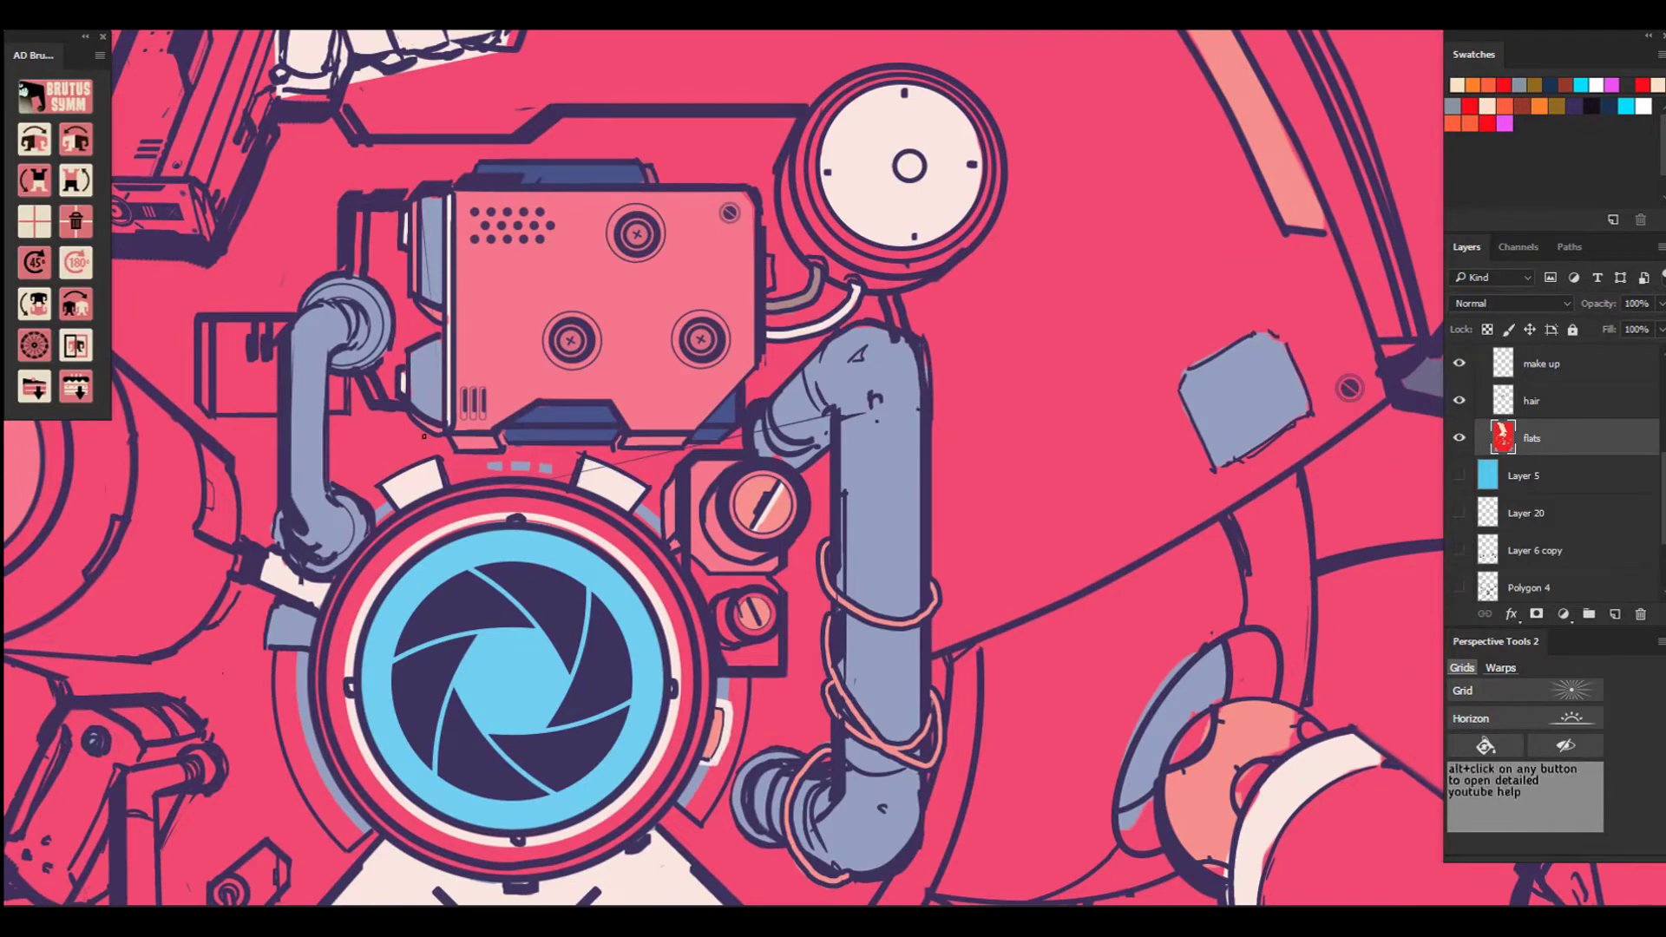
Fill the lower-left half of the round hatch on the cylinder with grey-blue.
left_click(1608, 107)
left_click(1452, 107)
scroll(1080, 685, "down", 3)
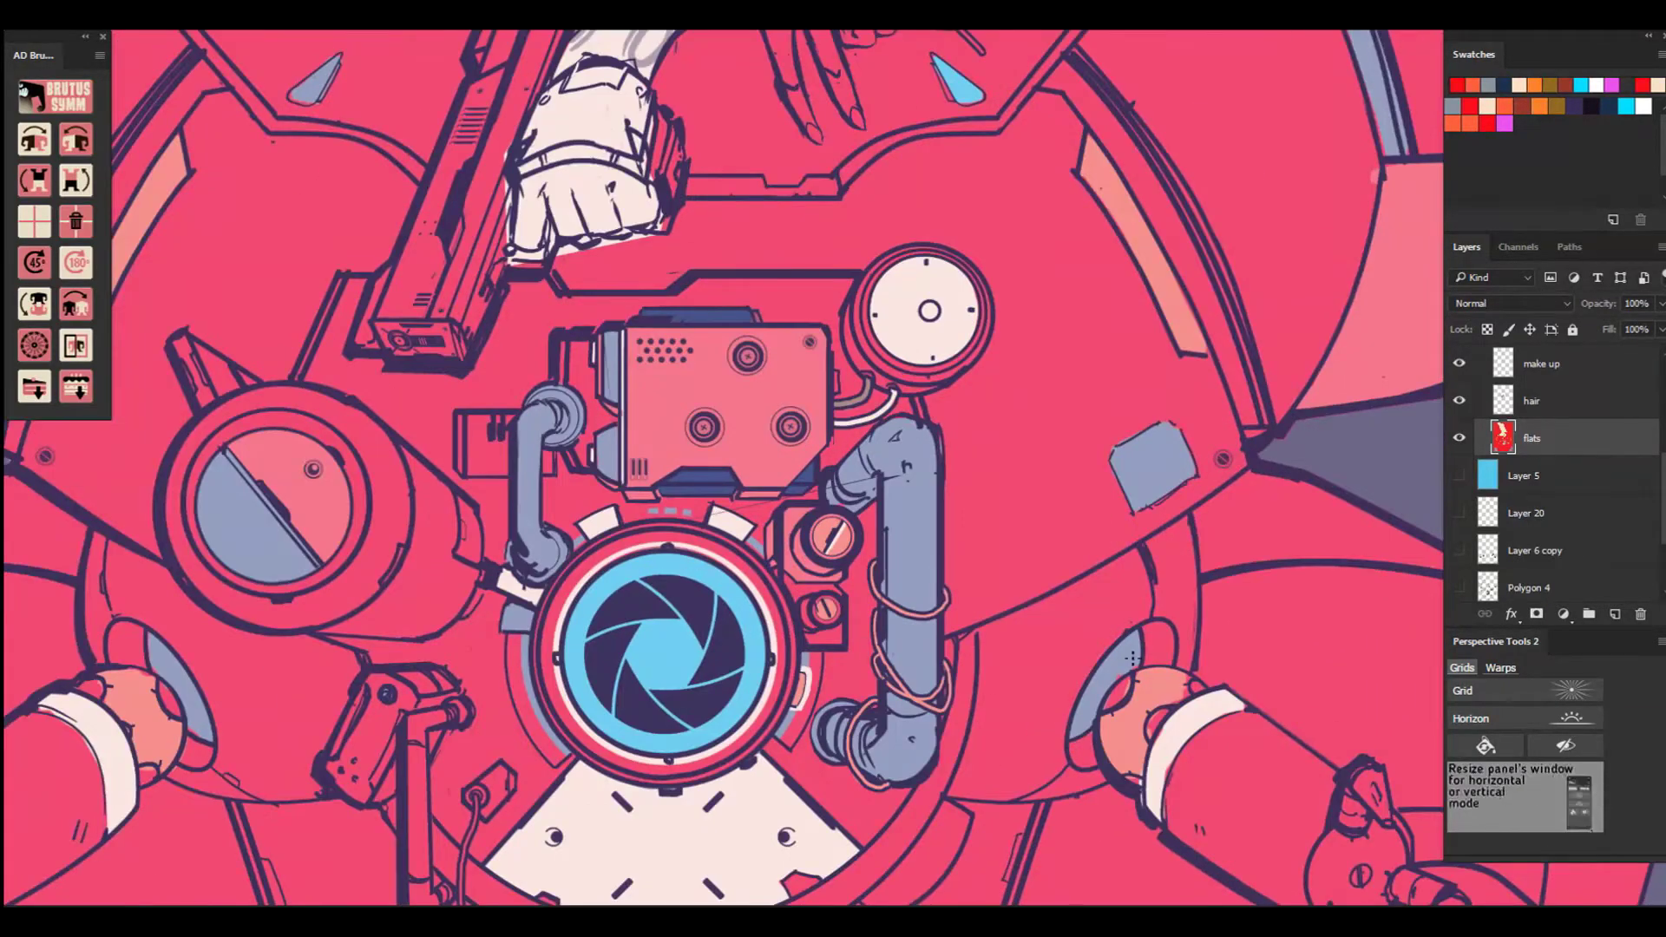
left_click(1132, 658, "alt")
left_click(1486, 105)
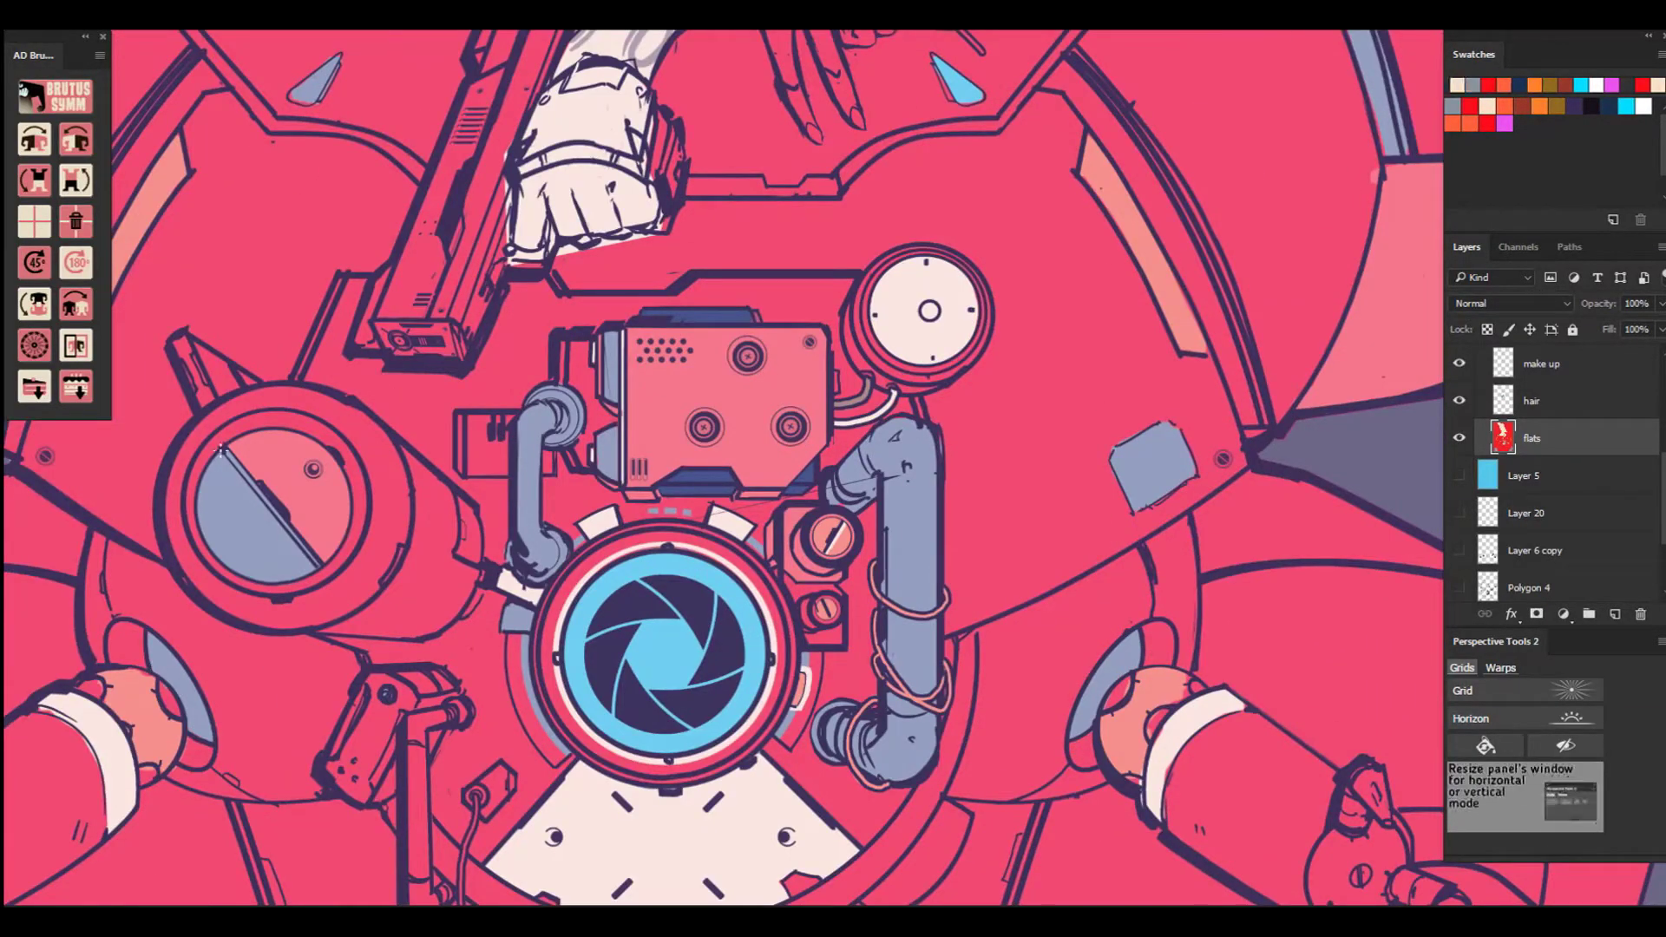
left_click(271, 513)
Outline the four-sided patch on the left thigh plate and fill it with the machine panel's light coral.
scroll(1070, 560, "down", 9)
scroll(1200, 780, "up", 3)
left_click(1469, 106)
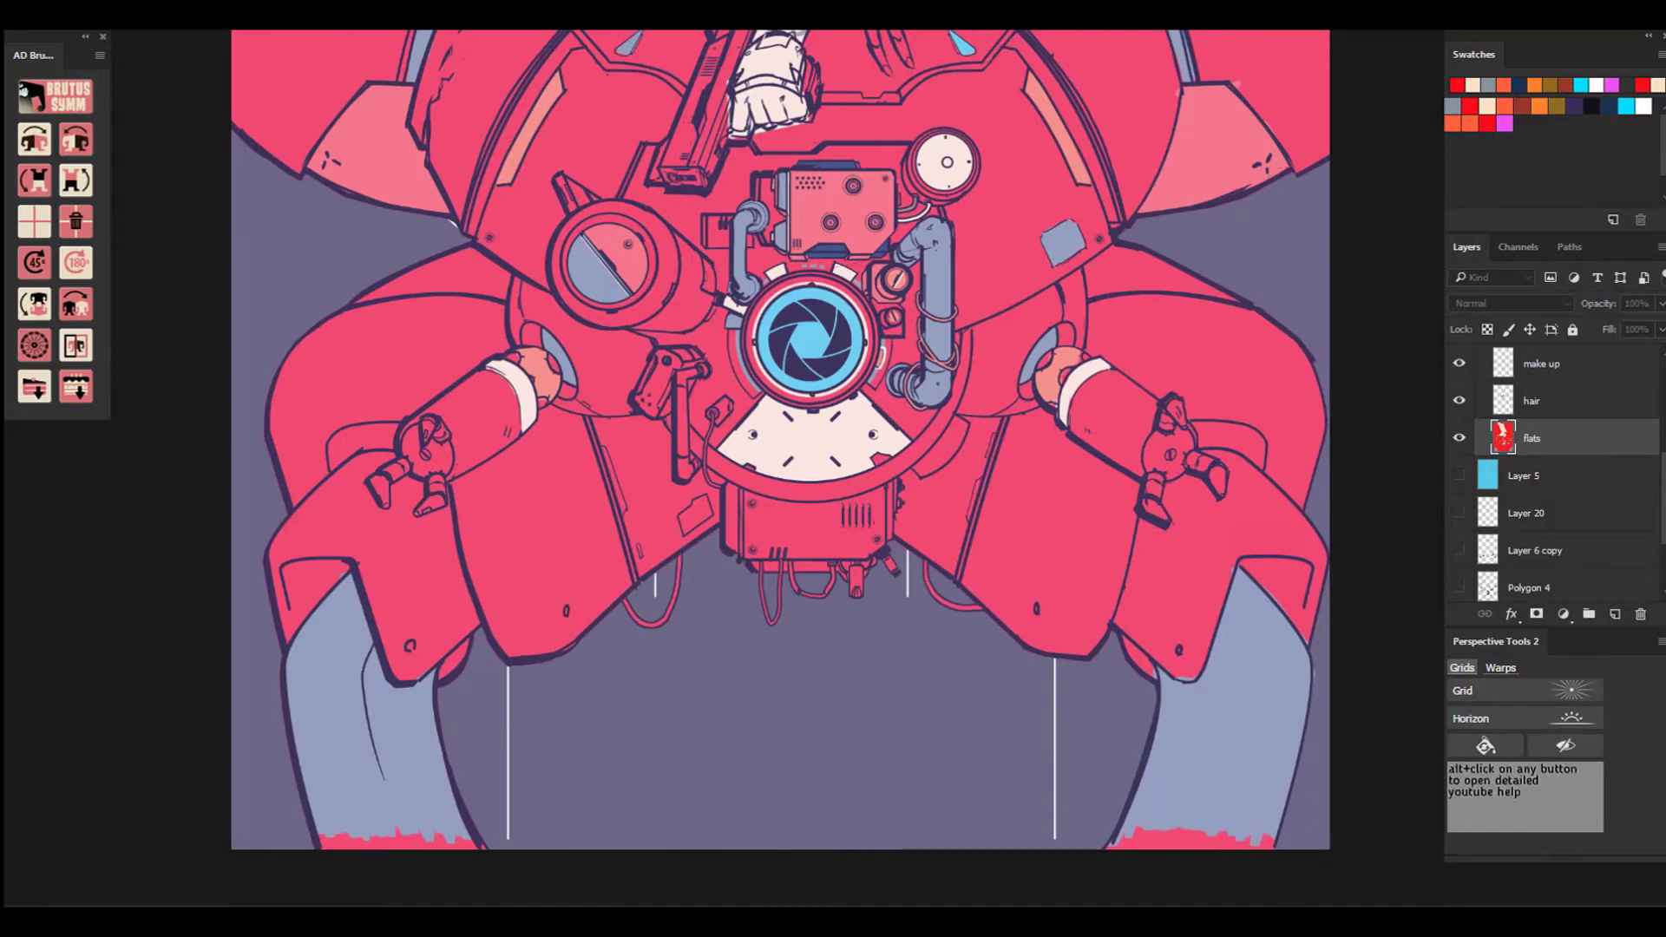
left_click(837, 205, "alt")
left_click_drag(703, 497, 685, 519)
scroll(823, 453, "up", 6)
key("l")
left_click(598, 530)
left_click(611, 569)
left_click(553, 611)
left_click(543, 571)
key("g")
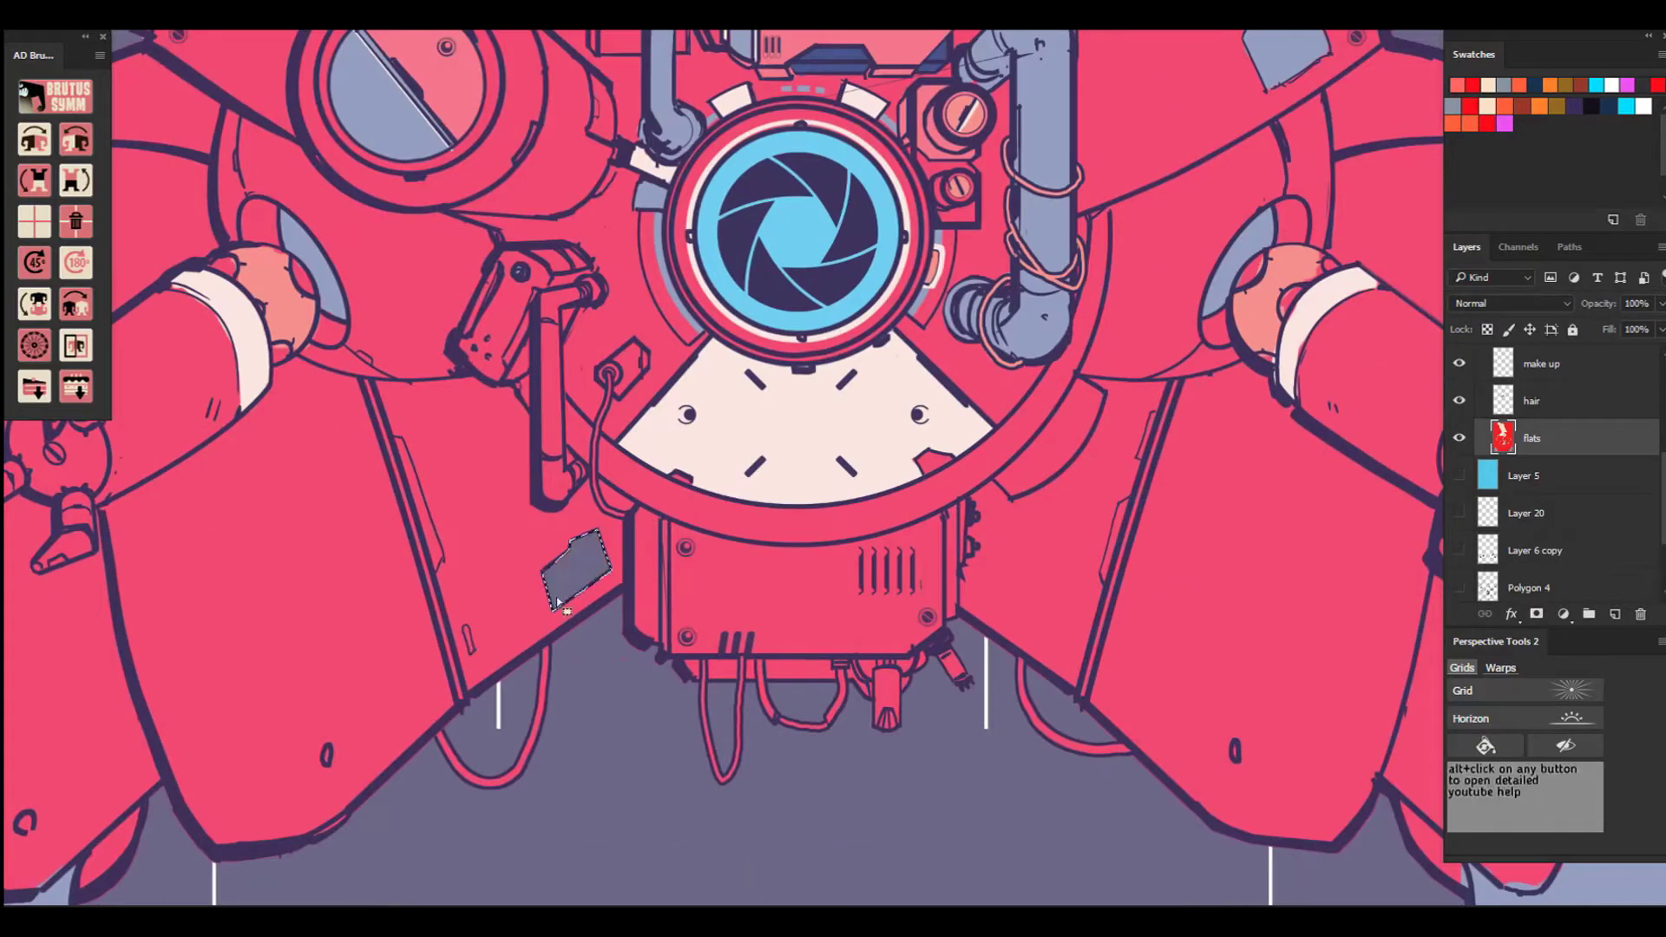
left_click(576, 575)
Outline the narrow strip along the left thigh plate's seam and fill it with light coral.
key("l")
left_click(393, 438)
left_click(442, 559)
key("g")
left_click(432, 524)
Outline the front panel of the box below the fan-shaped plate and fill it with light coral.
key("l")
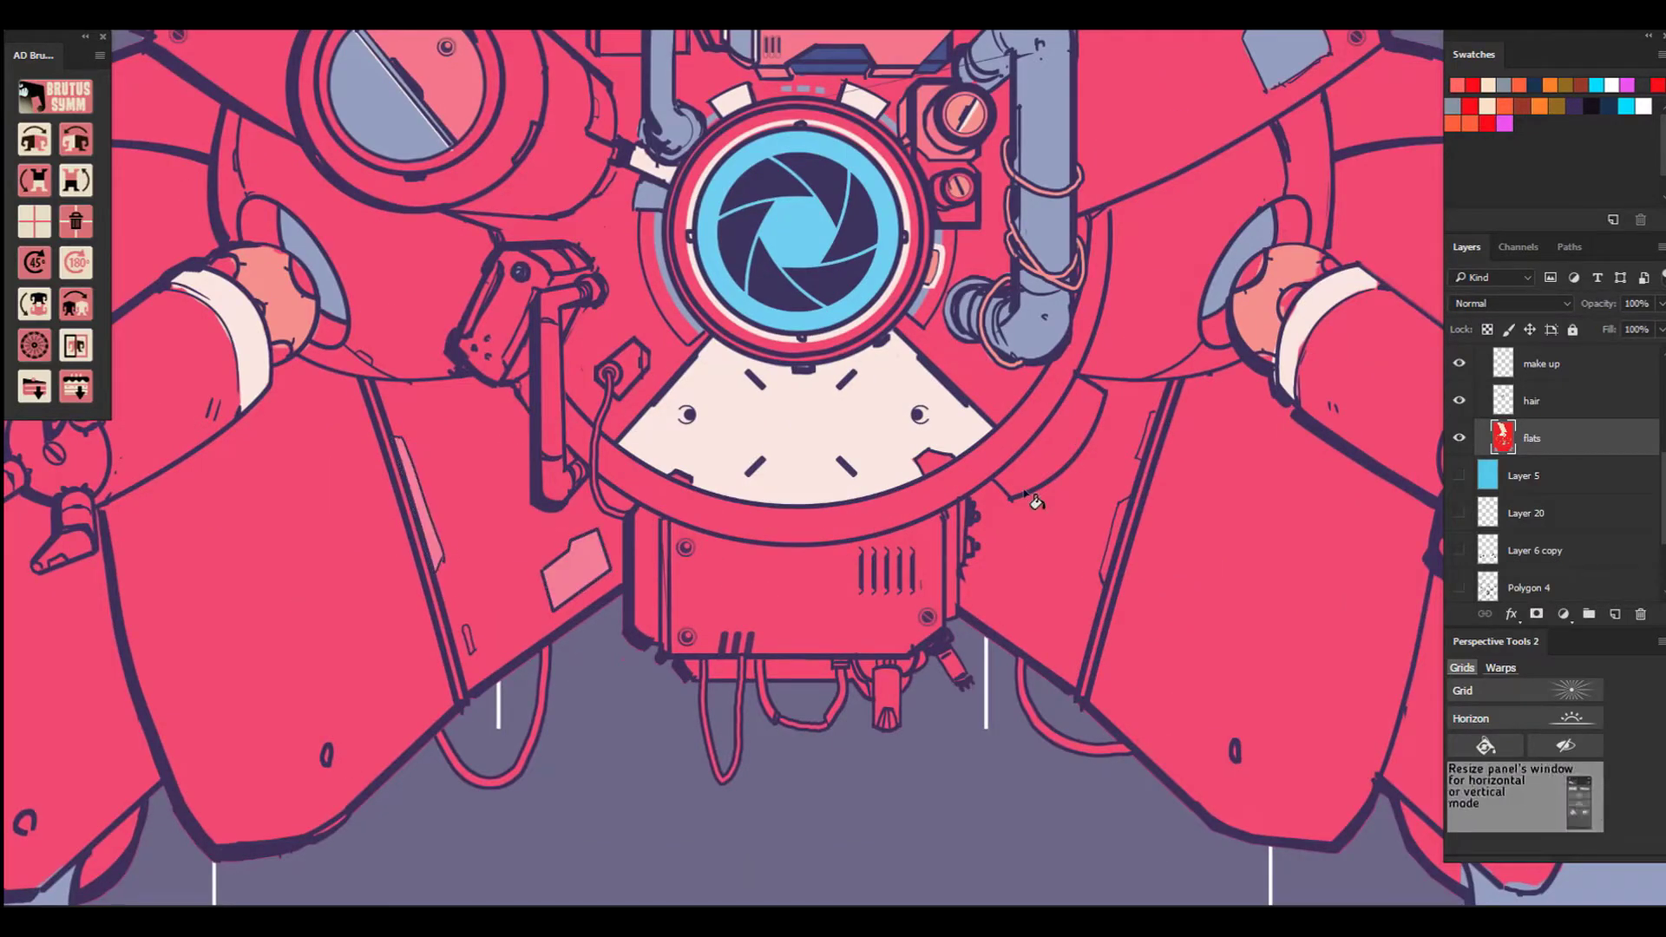
left_click(671, 520)
left_click(671, 656)
left_click(907, 655)
left_click(943, 630)
left_click(943, 513)
left_click(671, 522)
key("alt+BackSpace")
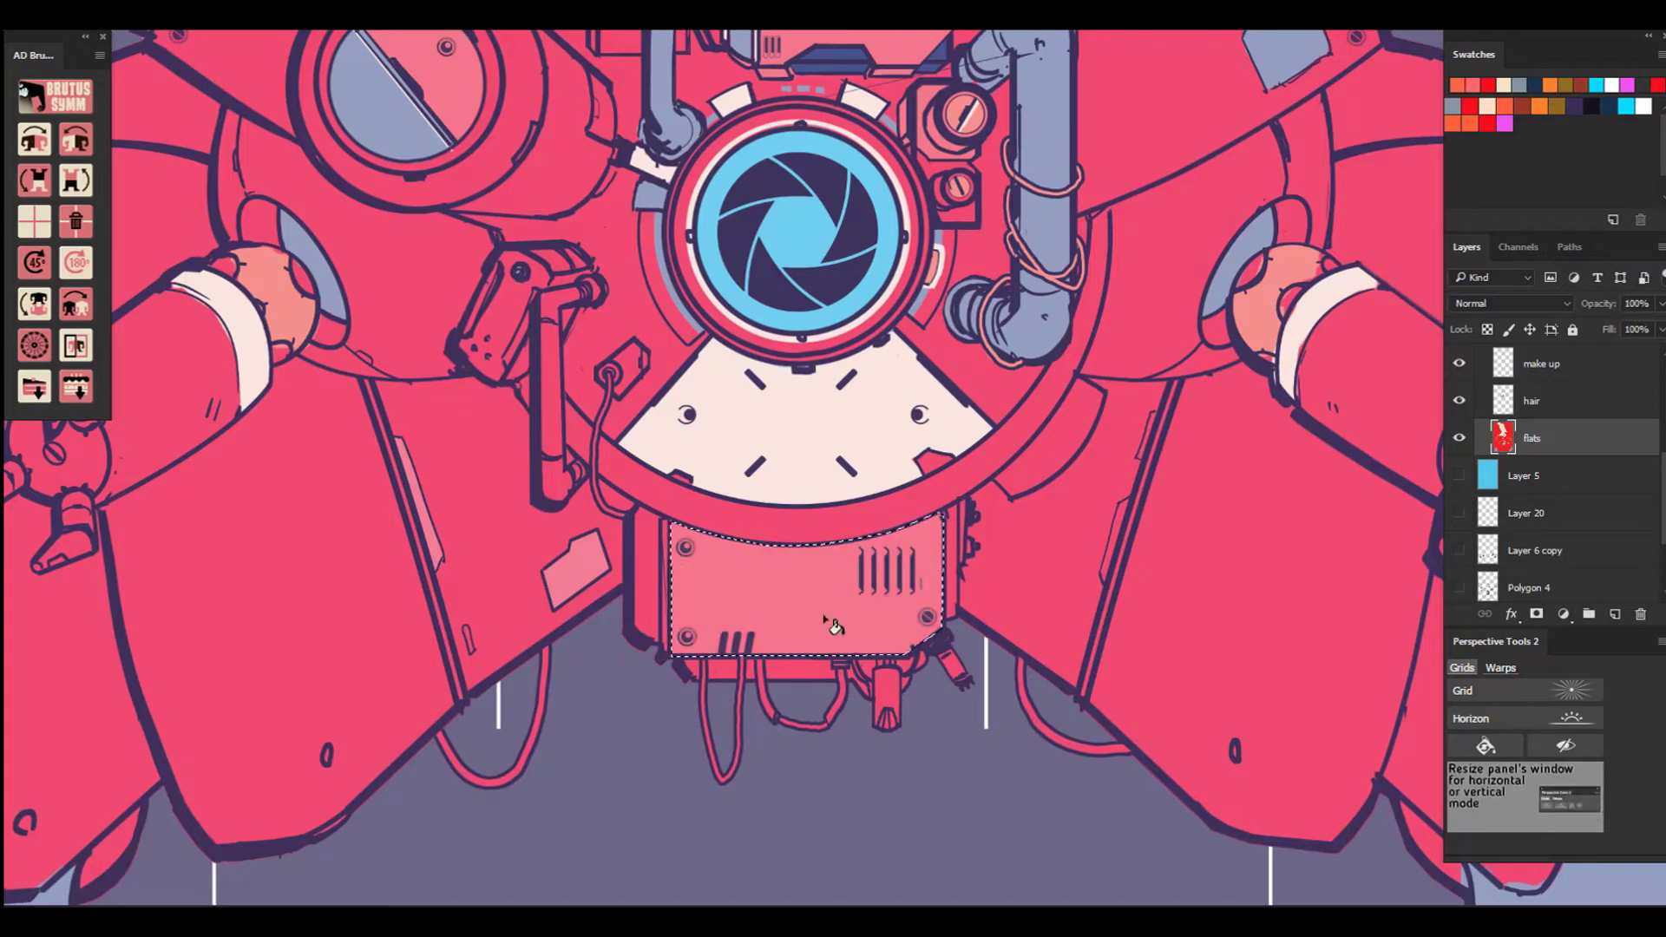
scroll(884, 564, "down", 2)
key("ctrl+d")
Colour the small cable loop under the lower box orange and the hanging hose to its left brown.
left_click(1556, 106)
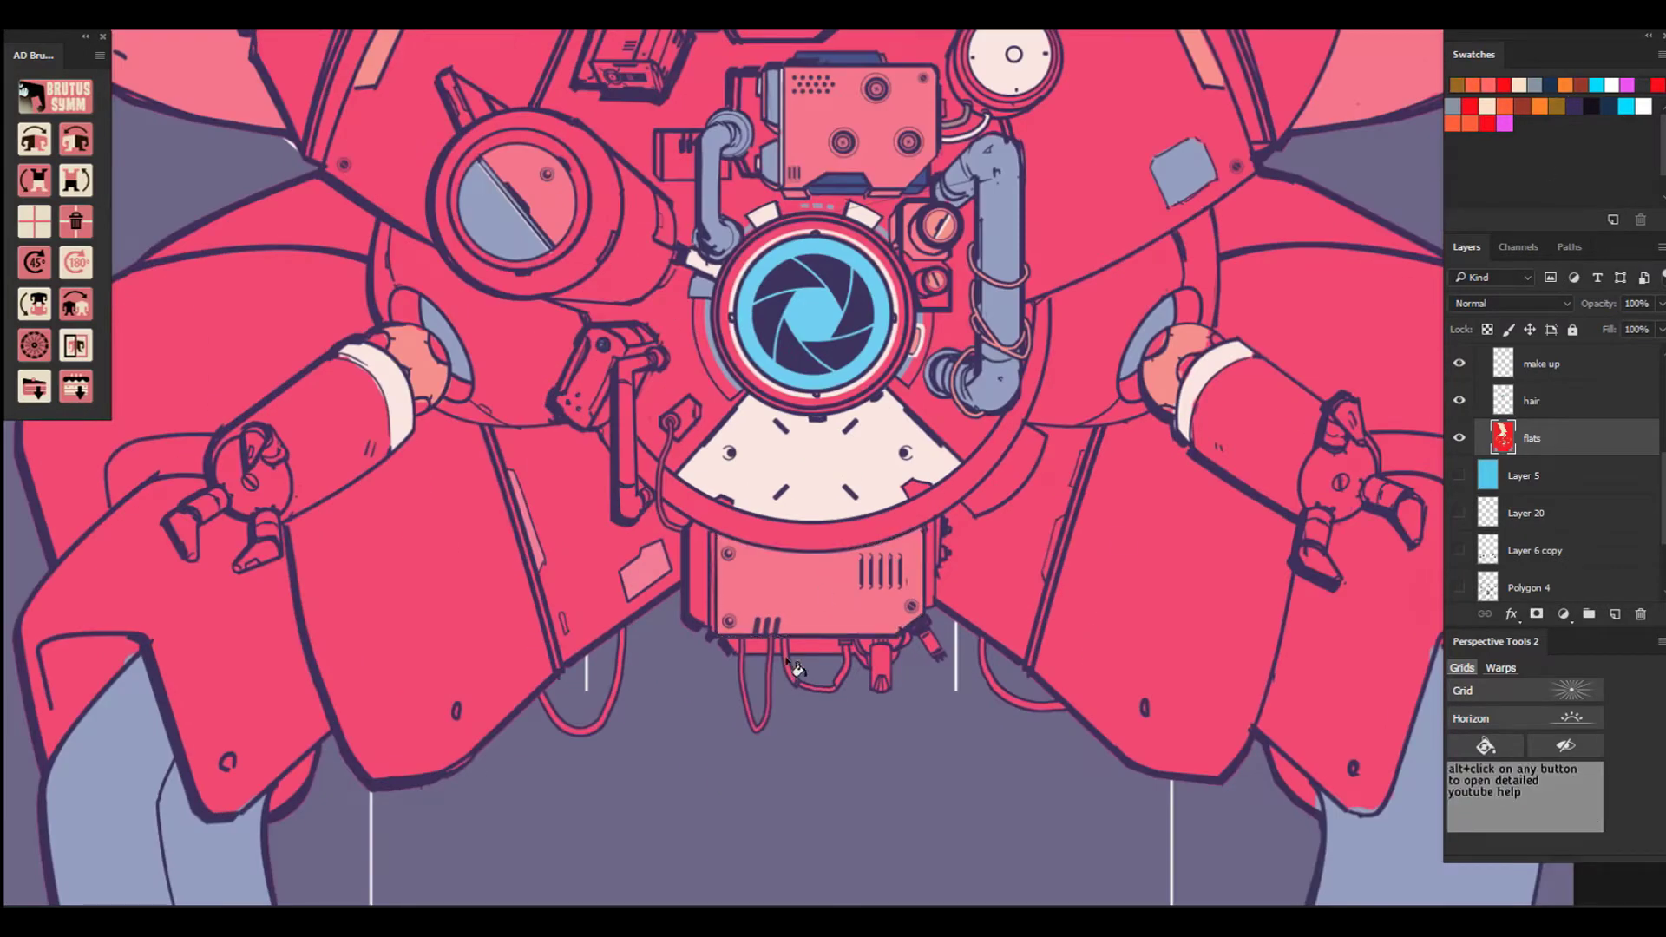
left_click(1452, 105)
mouse_move(847, 644)
left_mouse_down()
mouse_move(902, 527)
mouse_move(835, 688)
left_mouse_up()
left_click(1539, 106)
left_click(1556, 106)
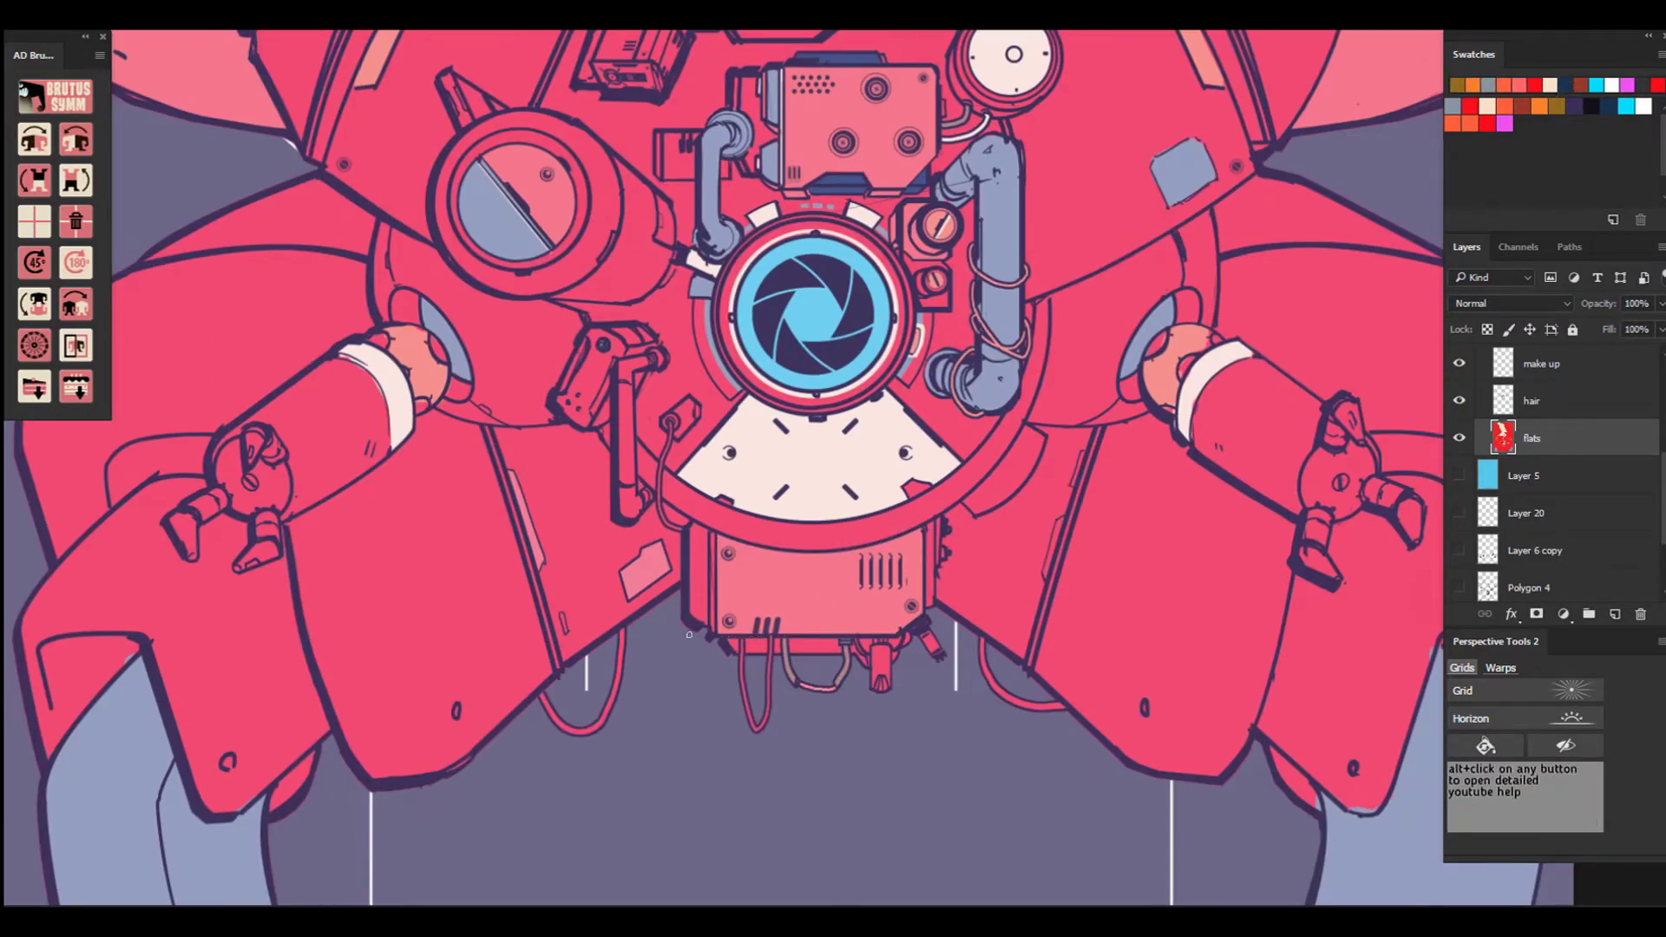
Sample colours, hiding the Layer 24 tint as needed, and fill the curved plate right of the fan-shaped plate with grey-blue.
scroll(1542, 418, "up", 5)
left_click(1458, 437)
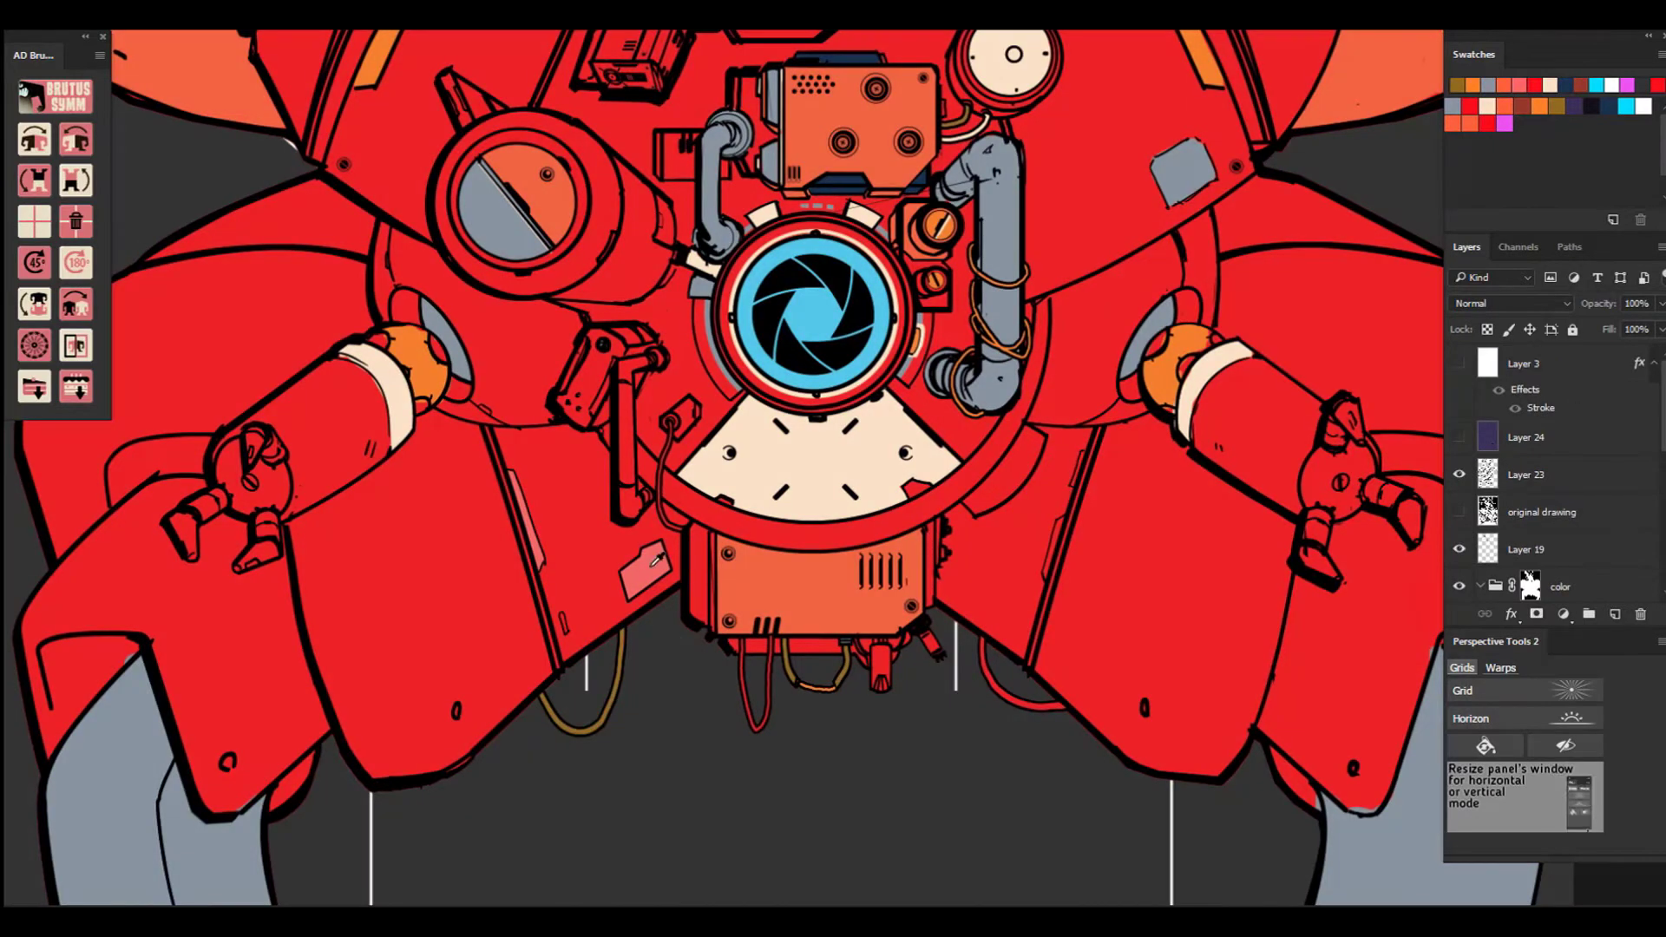
left_click(897, 548, "alt")
left_click(1458, 437)
left_click(997, 390, "alt")
mouse_move(967, 504)
left_mouse_down()
mouse_move(1037, 438)
mouse_move(989, 496)
mouse_move(1016, 464)
left_mouse_up()
Paint cream bands on the upper and lower joints of the large pipe.
left_click(930, 459, "alt")
left_click_drag(966, 378, 979, 404)
left_click_drag(962, 155, 973, 179)
Sample the machine panel's colour with Layer 24 hidden, restore the tint and paint the cylinder's rear side panel light coral.
left_click(1458, 437)
left_click(820, 130, "alt")
left_click(1458, 437)
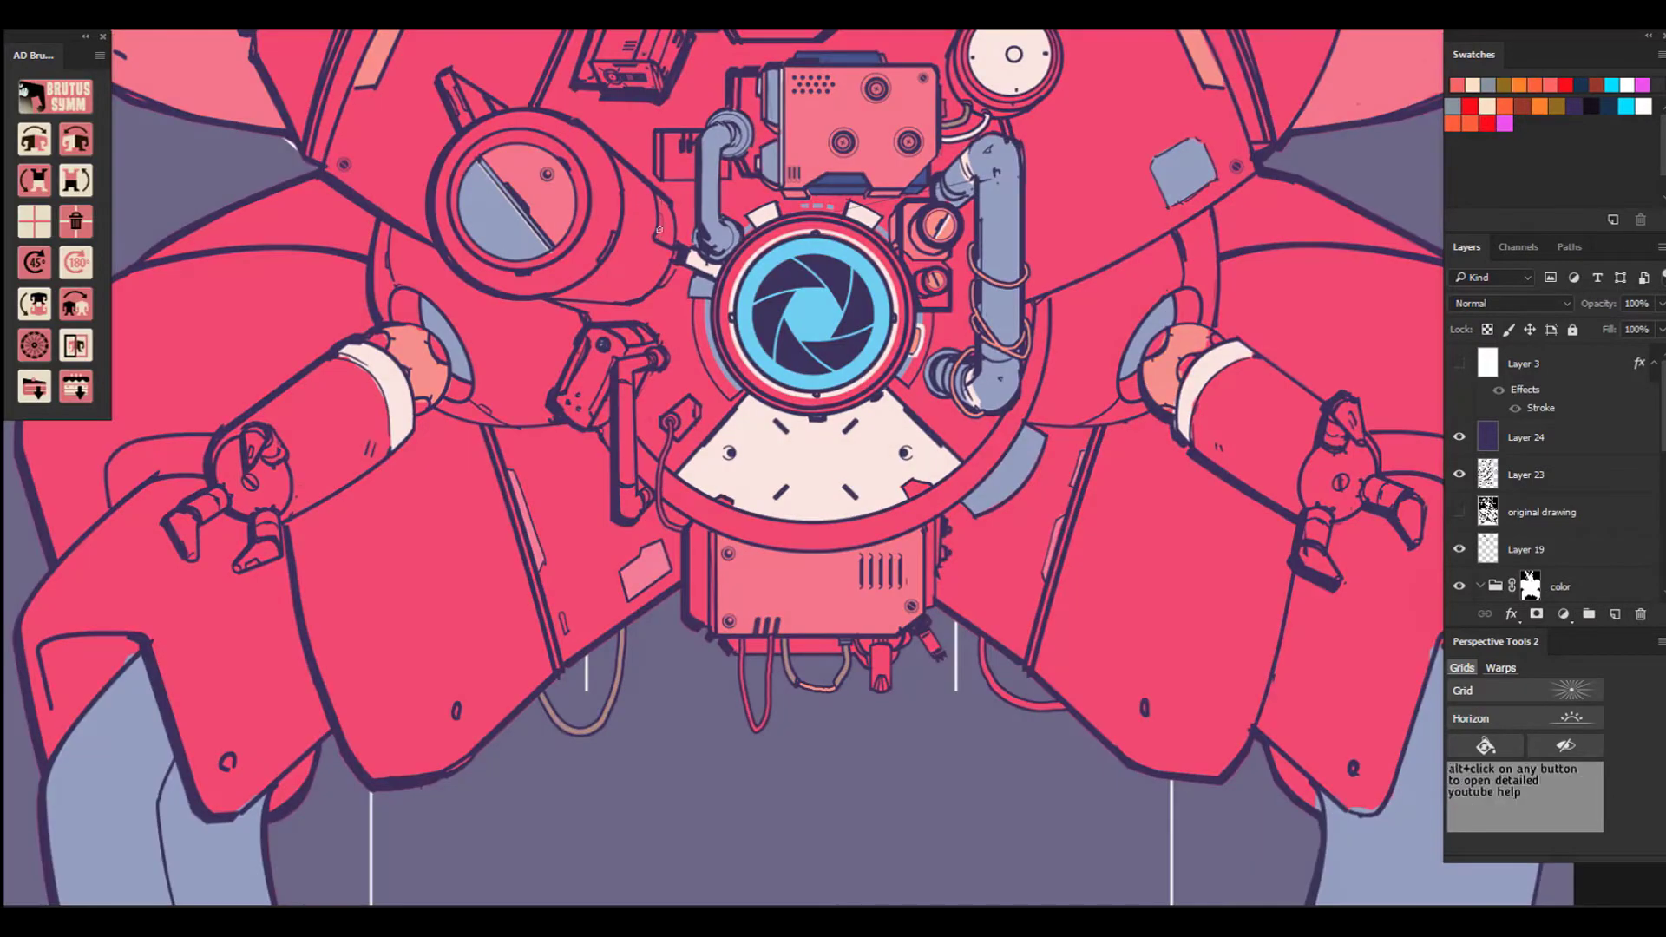
left_click_drag(661, 197, 669, 238)
left_click_drag(668, 234, 717, 471)
scroll(694, 486, "up", 2)
left_click_drag(653, 529, 718, 413)
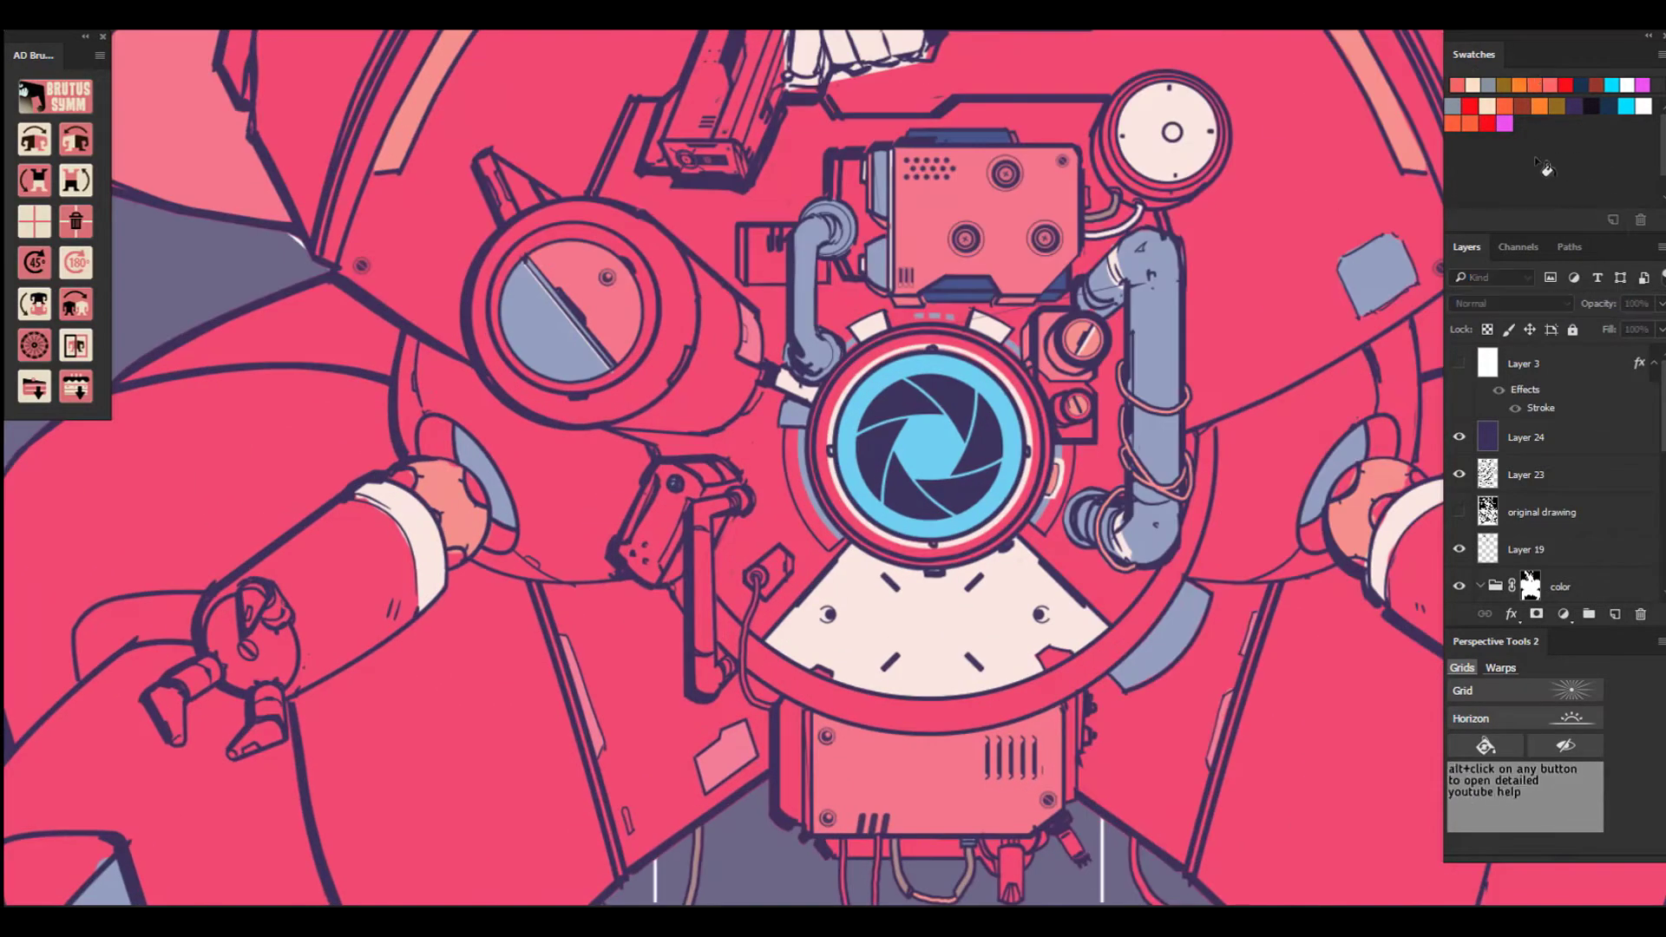
Save the light coral as a new swatch and colour the notch in the fan-shaped plate's edge with it.
left_click(1611, 158)
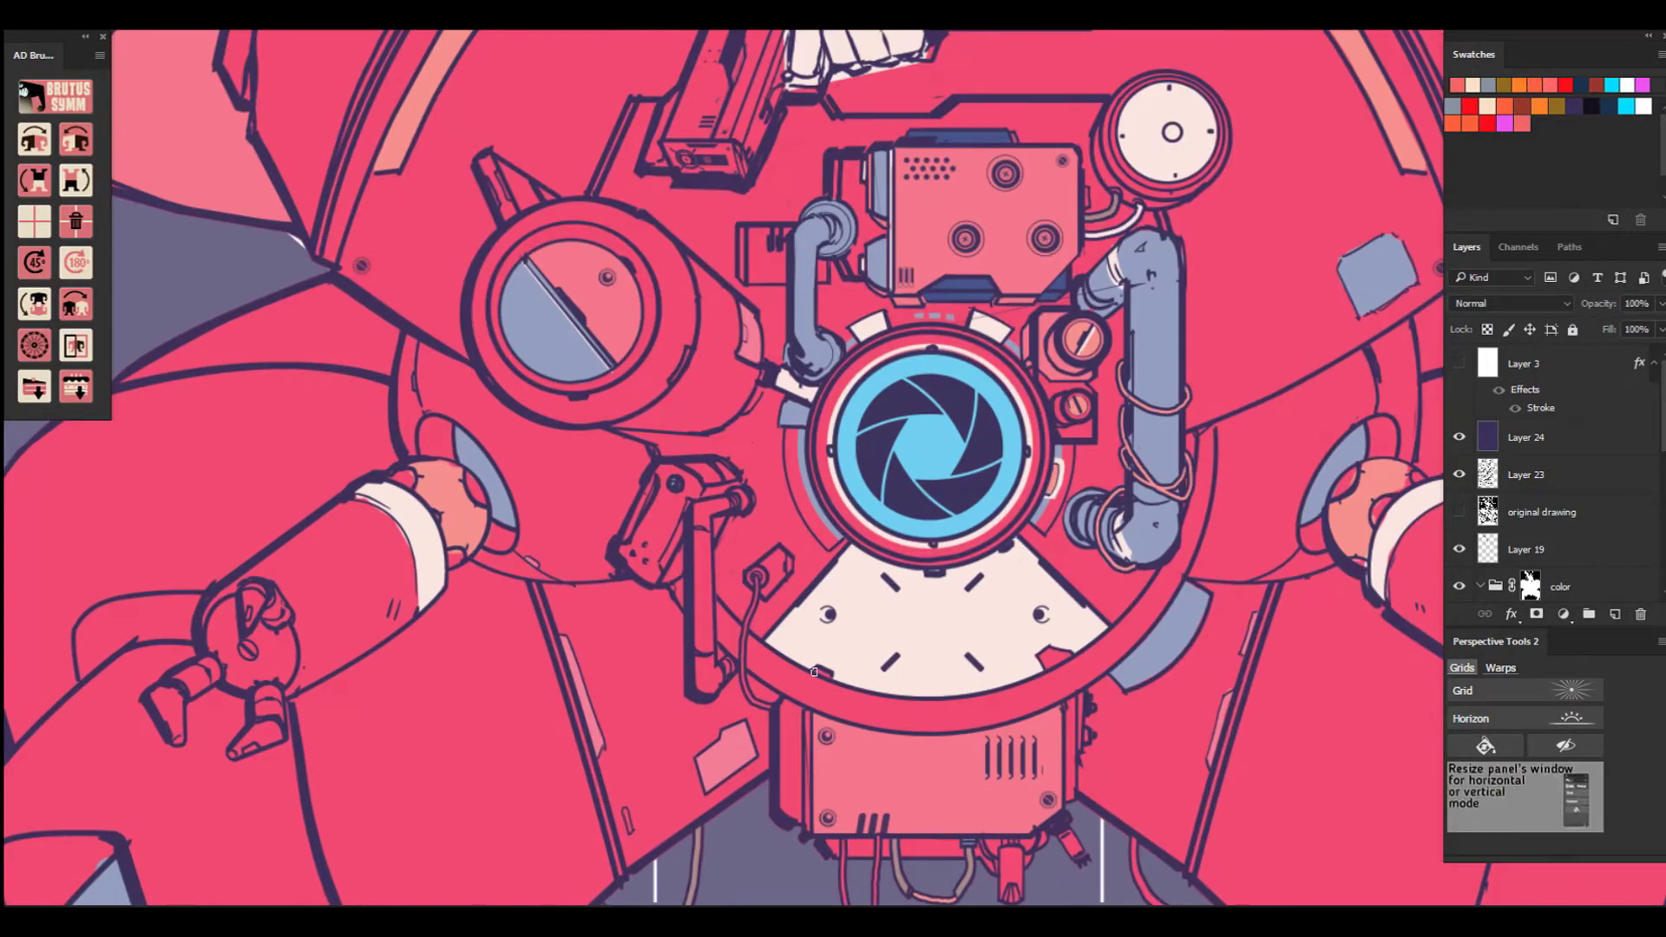
left_click(1053, 659)
Colour the plug hanging under the lower box grey-blue and the box's left side strip cream.
scroll(1016, 489, "down", 3)
scroll(1128, 537, "up", 2)
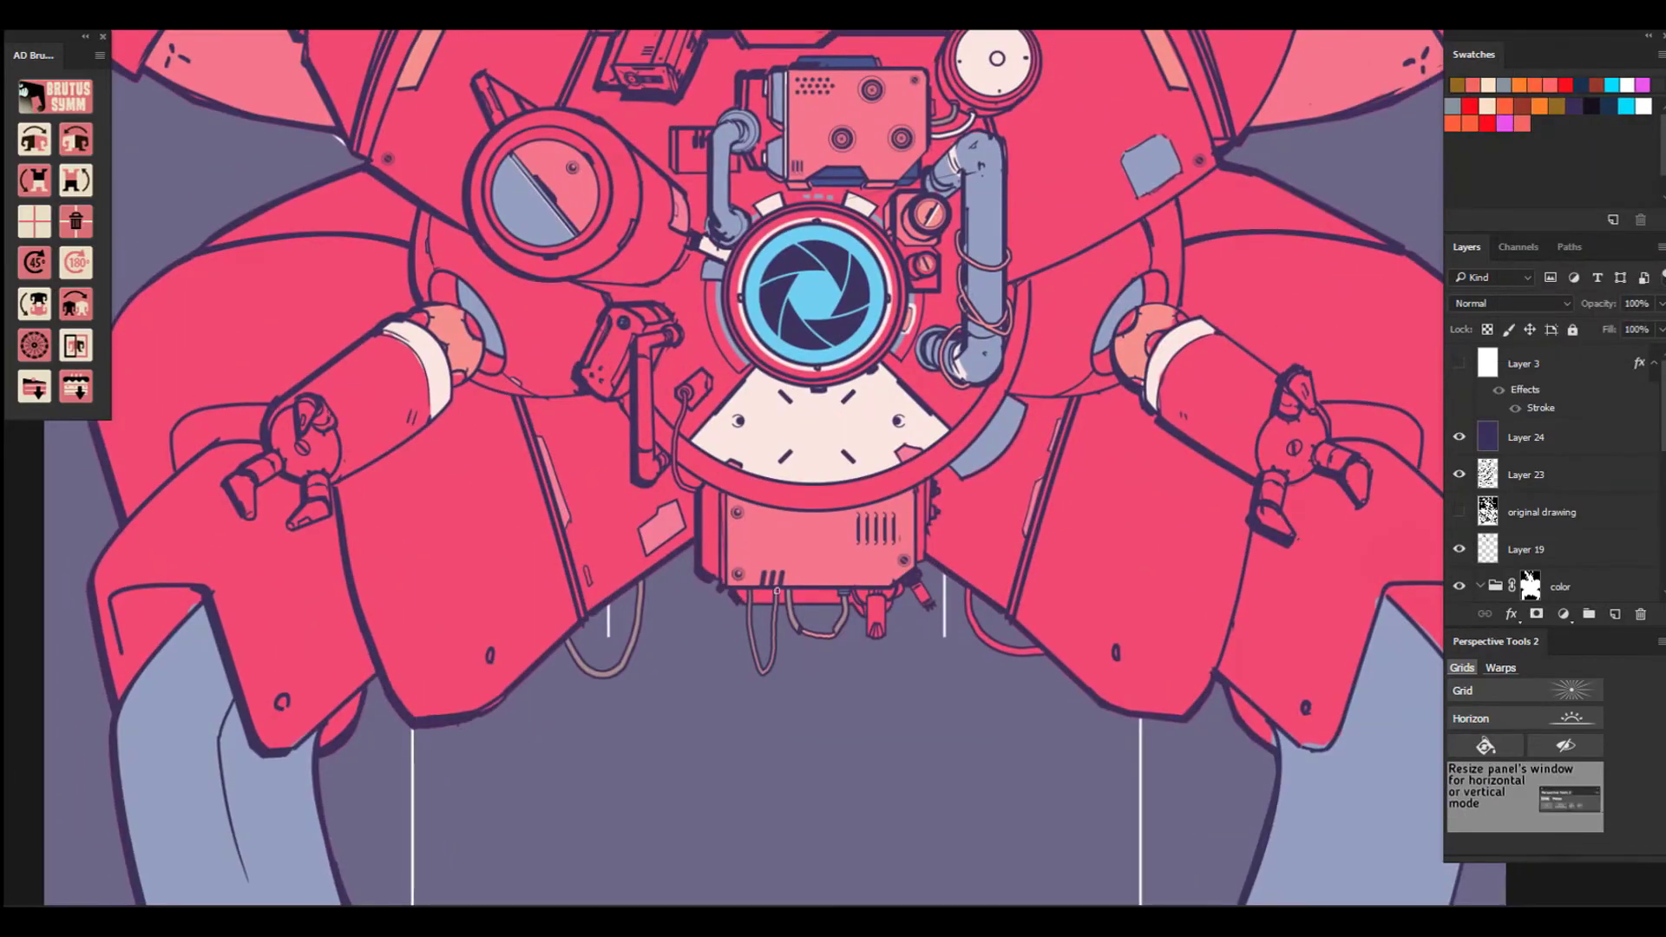
left_click(1452, 106)
mouse_move(876, 599)
left_mouse_down()
mouse_move(876, 630)
mouse_move(877, 602)
left_mouse_up()
left_click(1521, 123)
left_click(1486, 105)
mouse_move(705, 494)
left_mouse_down()
mouse_move(705, 569)
mouse_move(715, 490)
left_mouse_up()
Edge the cable socket beside the fan-shaped plate in cream and colour the folding bracket's plate light coral.
left_click(1473, 121)
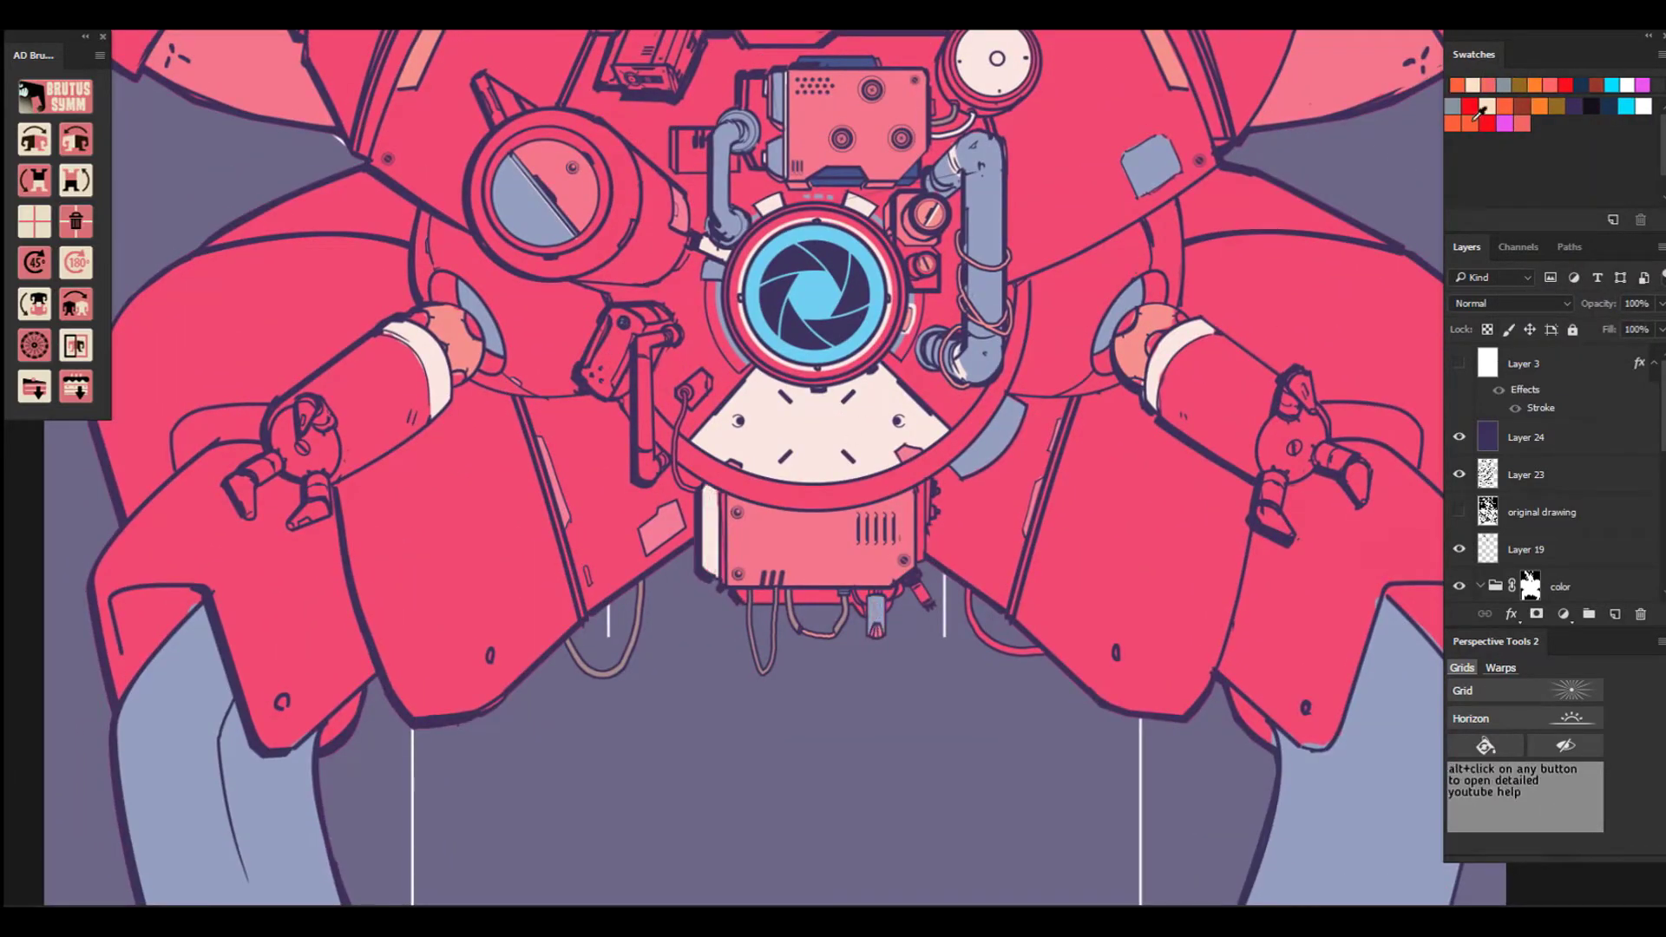
left_click(1486, 106)
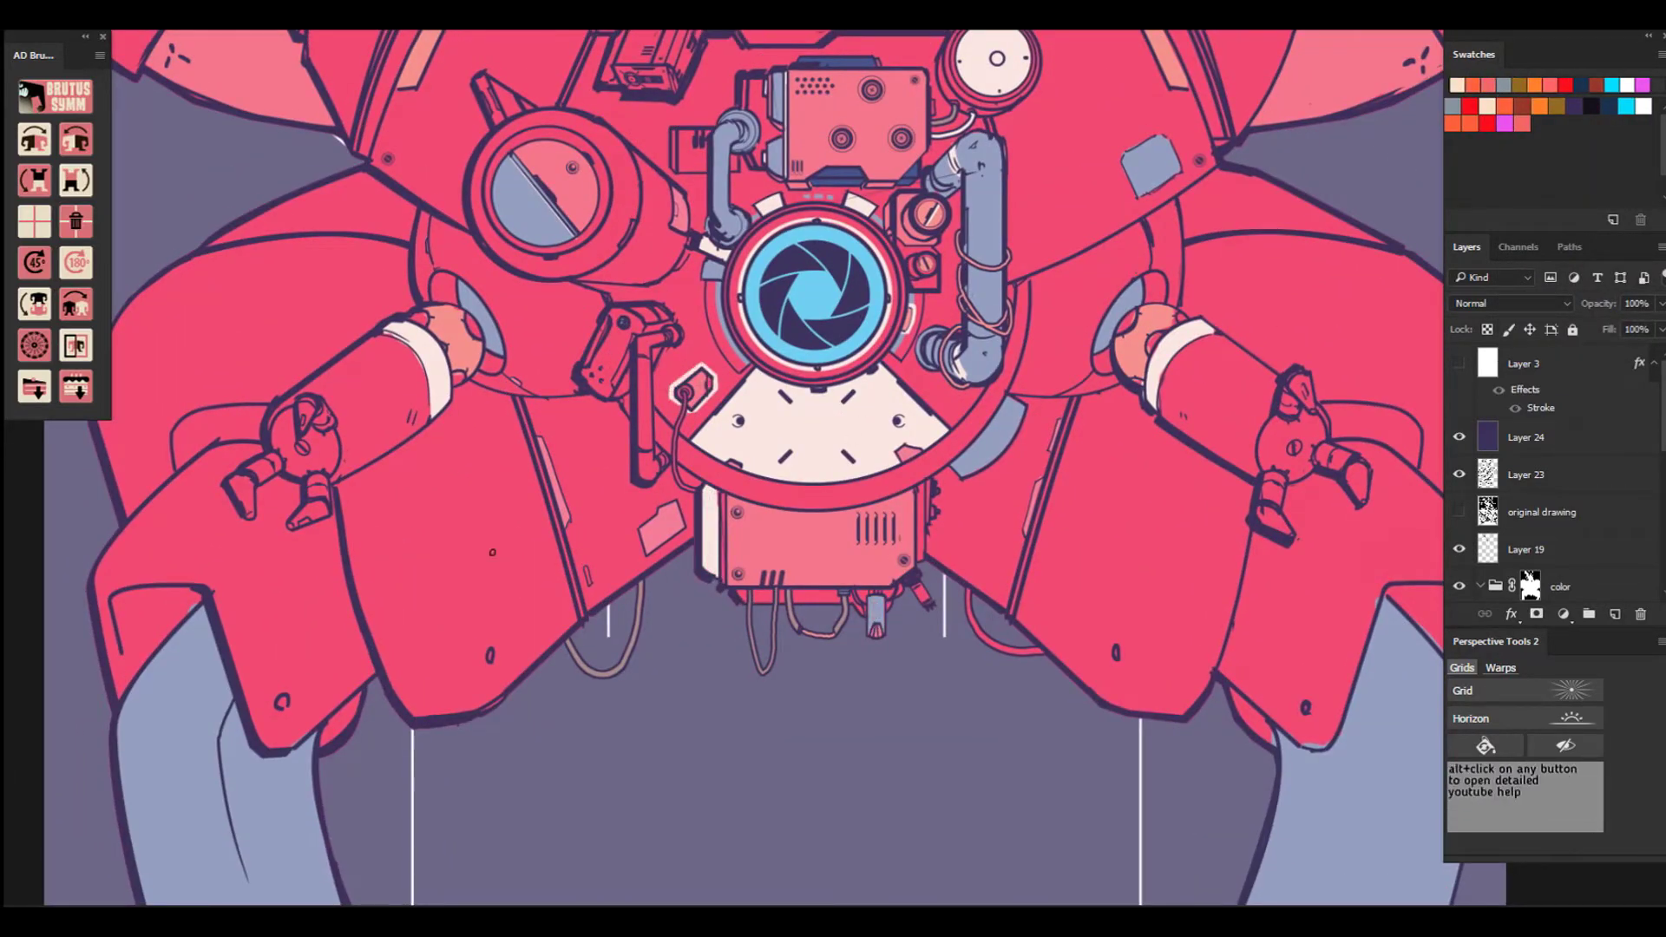
left_click(1472, 120)
mouse_move(611, 333)
left_mouse_down()
mouse_move(591, 378)
mouse_move(624, 329)
mouse_move(590, 363)
left_mouse_up()
left_click(1609, 106)
left_click(1472, 121)
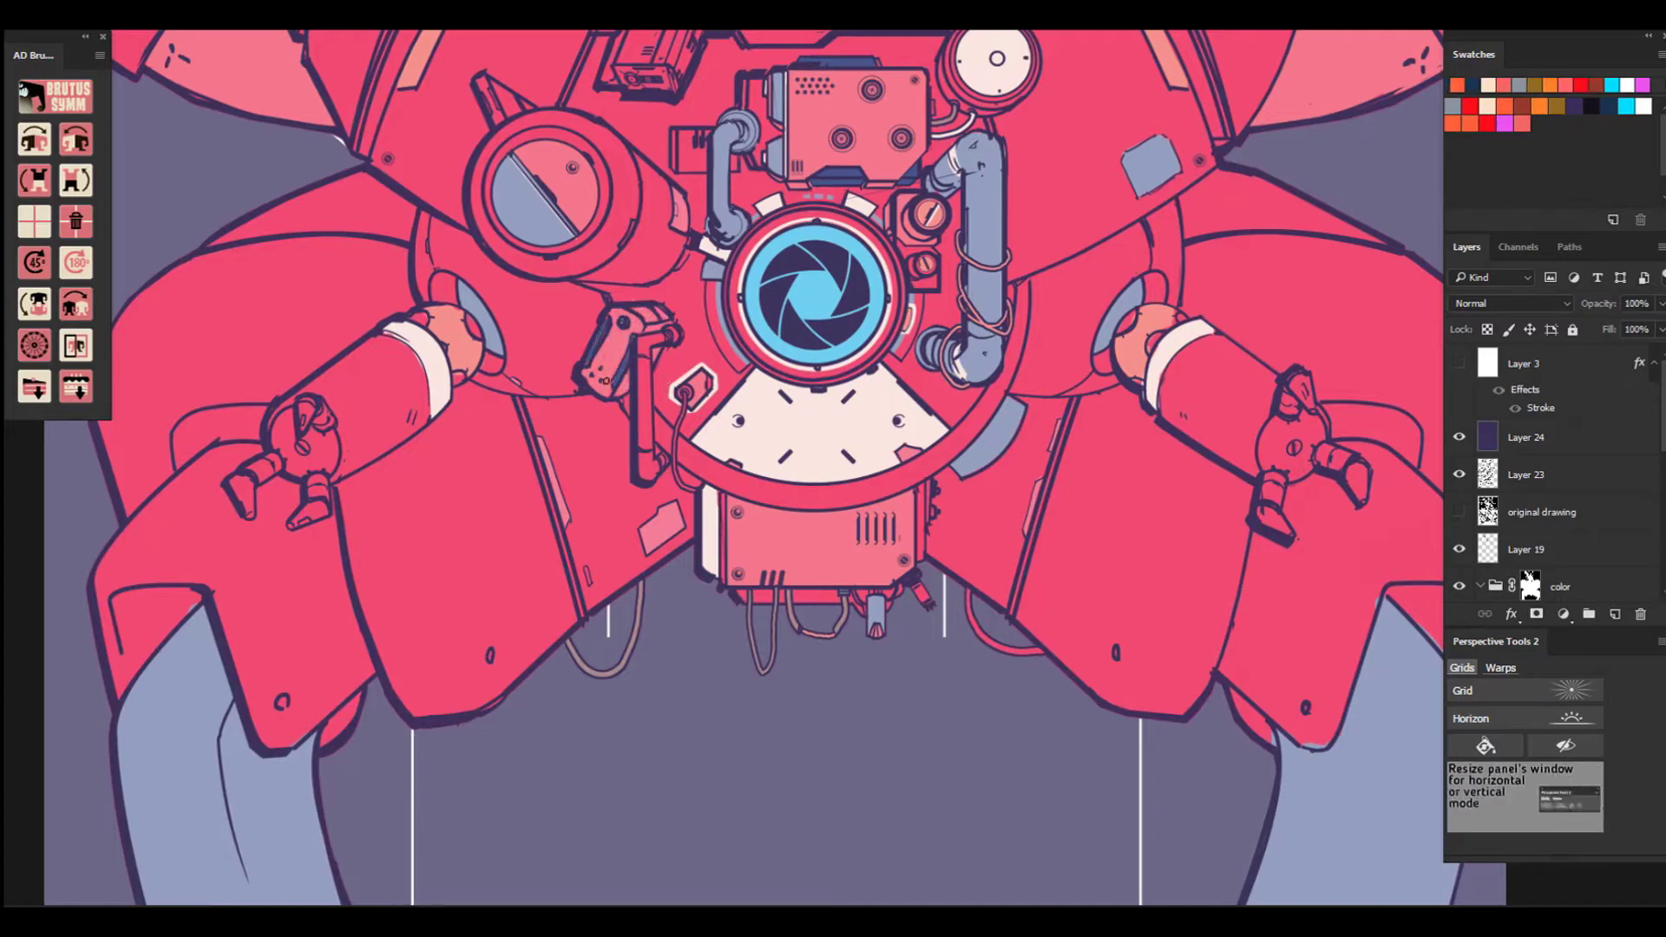
Add light coral rims around the two small triangular markers on the upper armour.
left_click(1503, 84)
left_click_drag(814, 293, 759, 642)
left_click(1486, 123)
left_click(1521, 124)
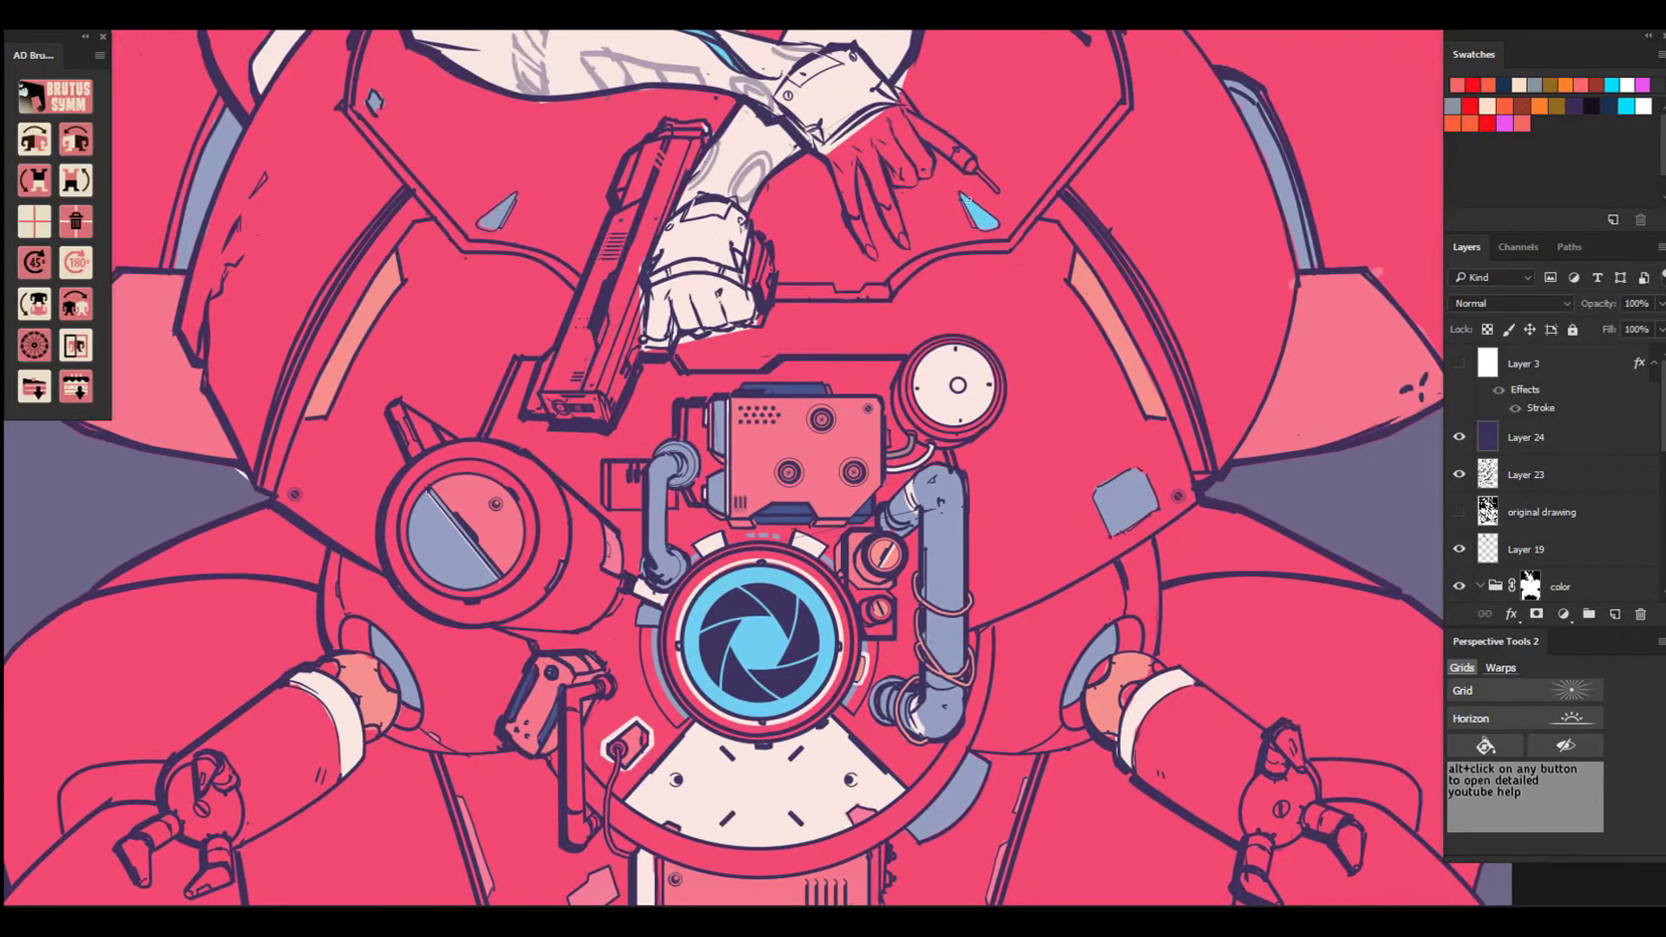
left_click(528, 150, "alt")
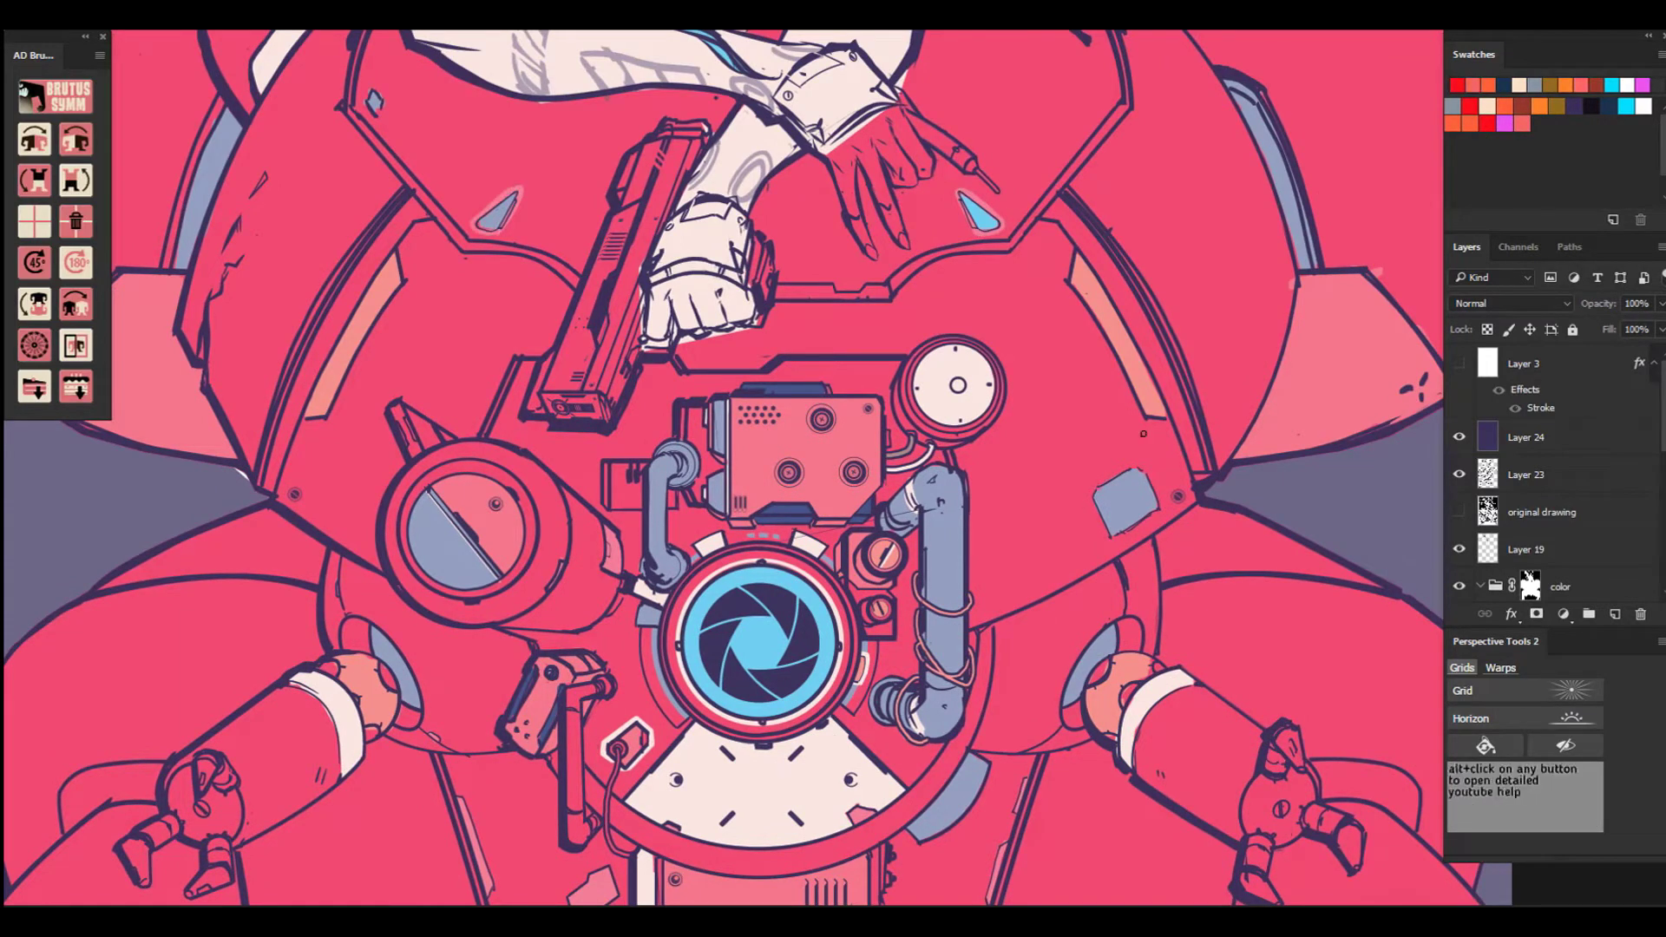
Paint the round spots on both mechanical shoulder ball joints cream.
left_click_drag(1106, 661, 1103, 667)
left_click(1173, 570, "alt")
left_click(1109, 705, "alt")
left_click(1124, 718, "alt")
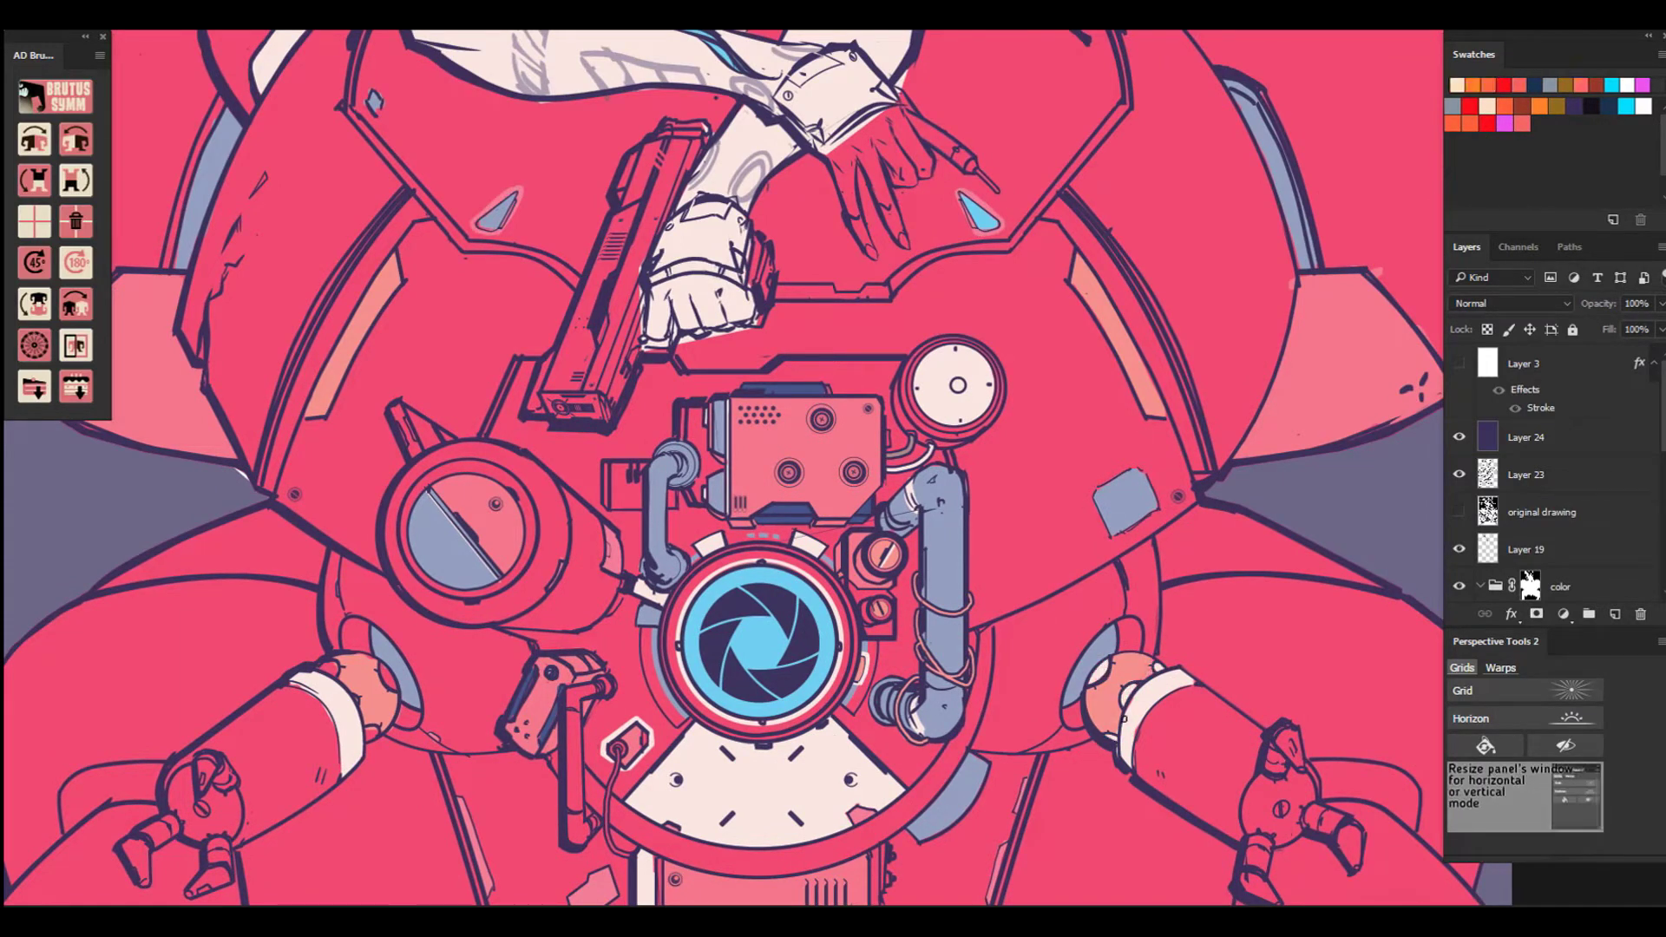
left_click(382, 701, "alt")
mouse_move(390, 688)
left_mouse_down()
mouse_move(387, 670)
mouse_move(379, 681)
left_mouse_up()
left_click(371, 694, "alt")
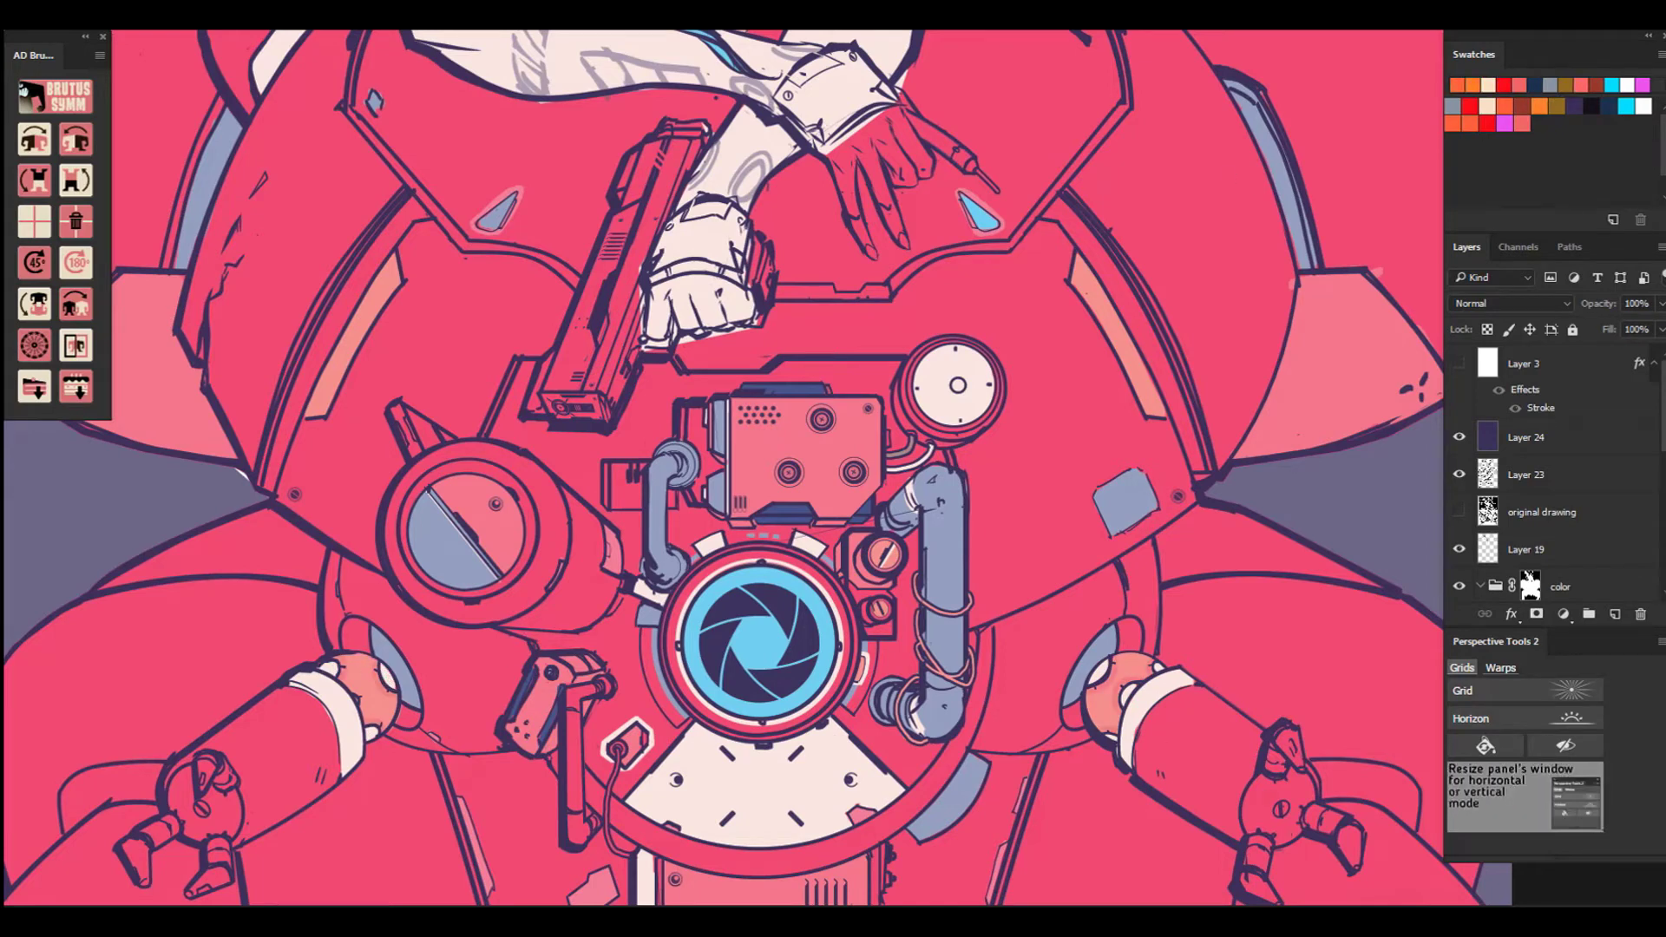
Ring the two bolts on the fan-shaped plate with coral and fill the vented box behind the small pipe with brown.
left_click(676, 779)
left_click(851, 779)
left_click(1454, 107)
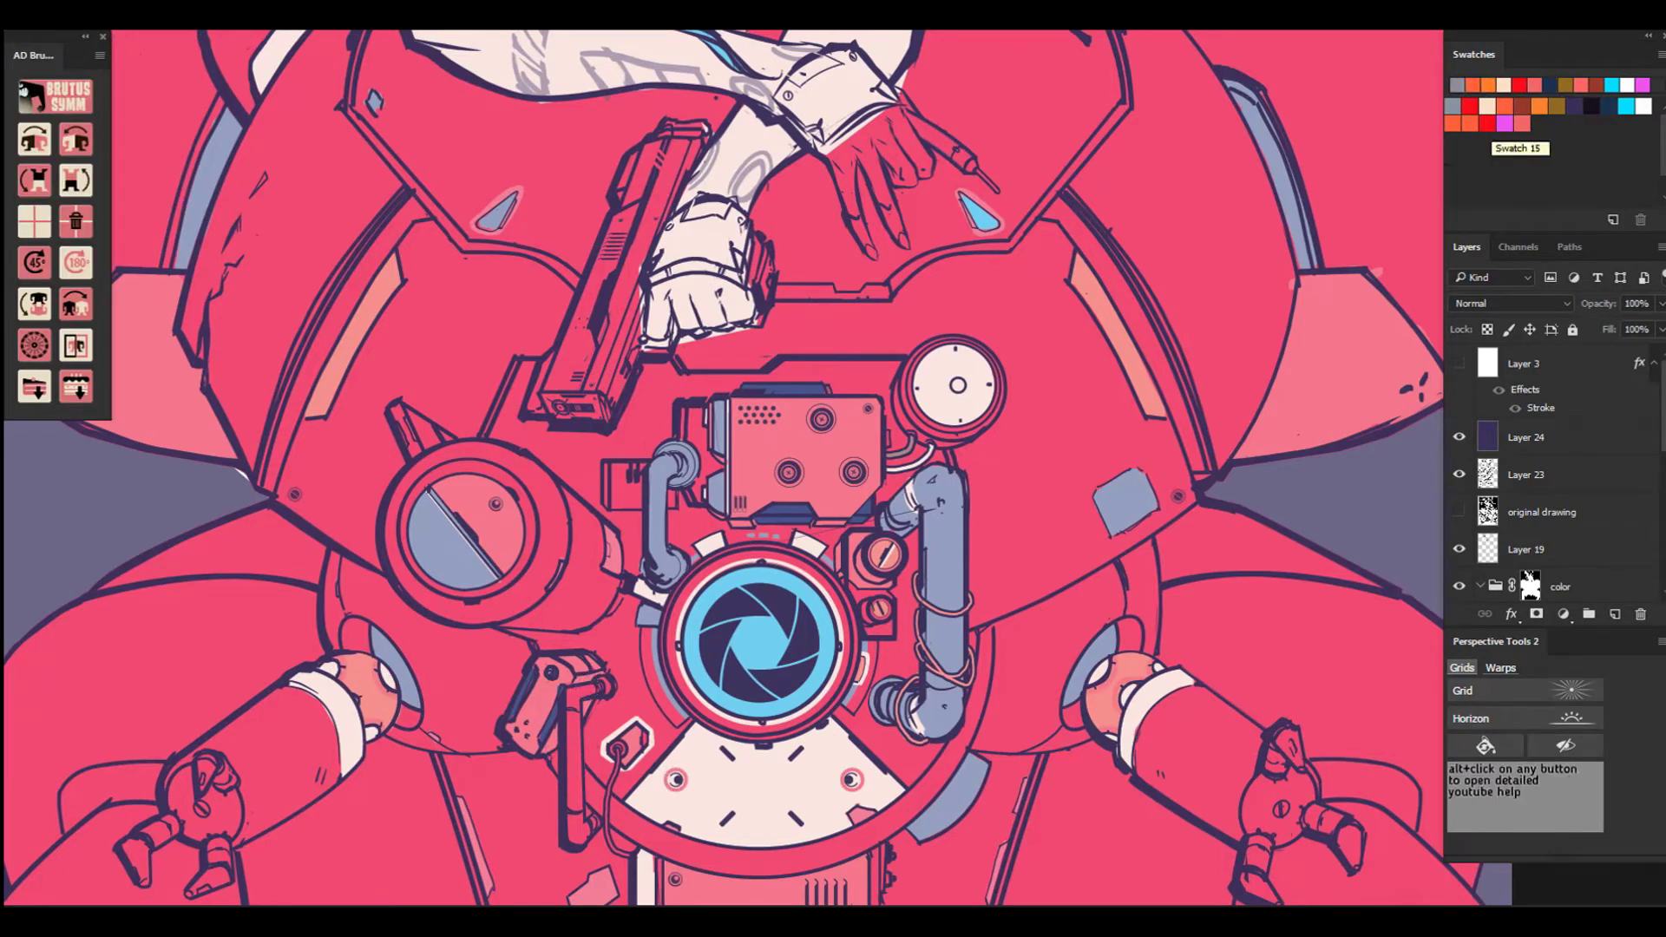
left_click(1557, 107)
mouse_move(609, 503)
left_mouse_down()
mouse_move(635, 483)
mouse_move(671, 506)
left_mouse_up()
Touch up the parts around the machine panel with sampled colours and paint the bracket on its left side orange.
left_click(685, 434, "alt")
left_click(710, 544, "alt")
left_click_drag(681, 408, 680, 444)
left_click(894, 486, "alt")
left_click_drag(886, 431, 915, 514)
left_click(859, 560, "alt")
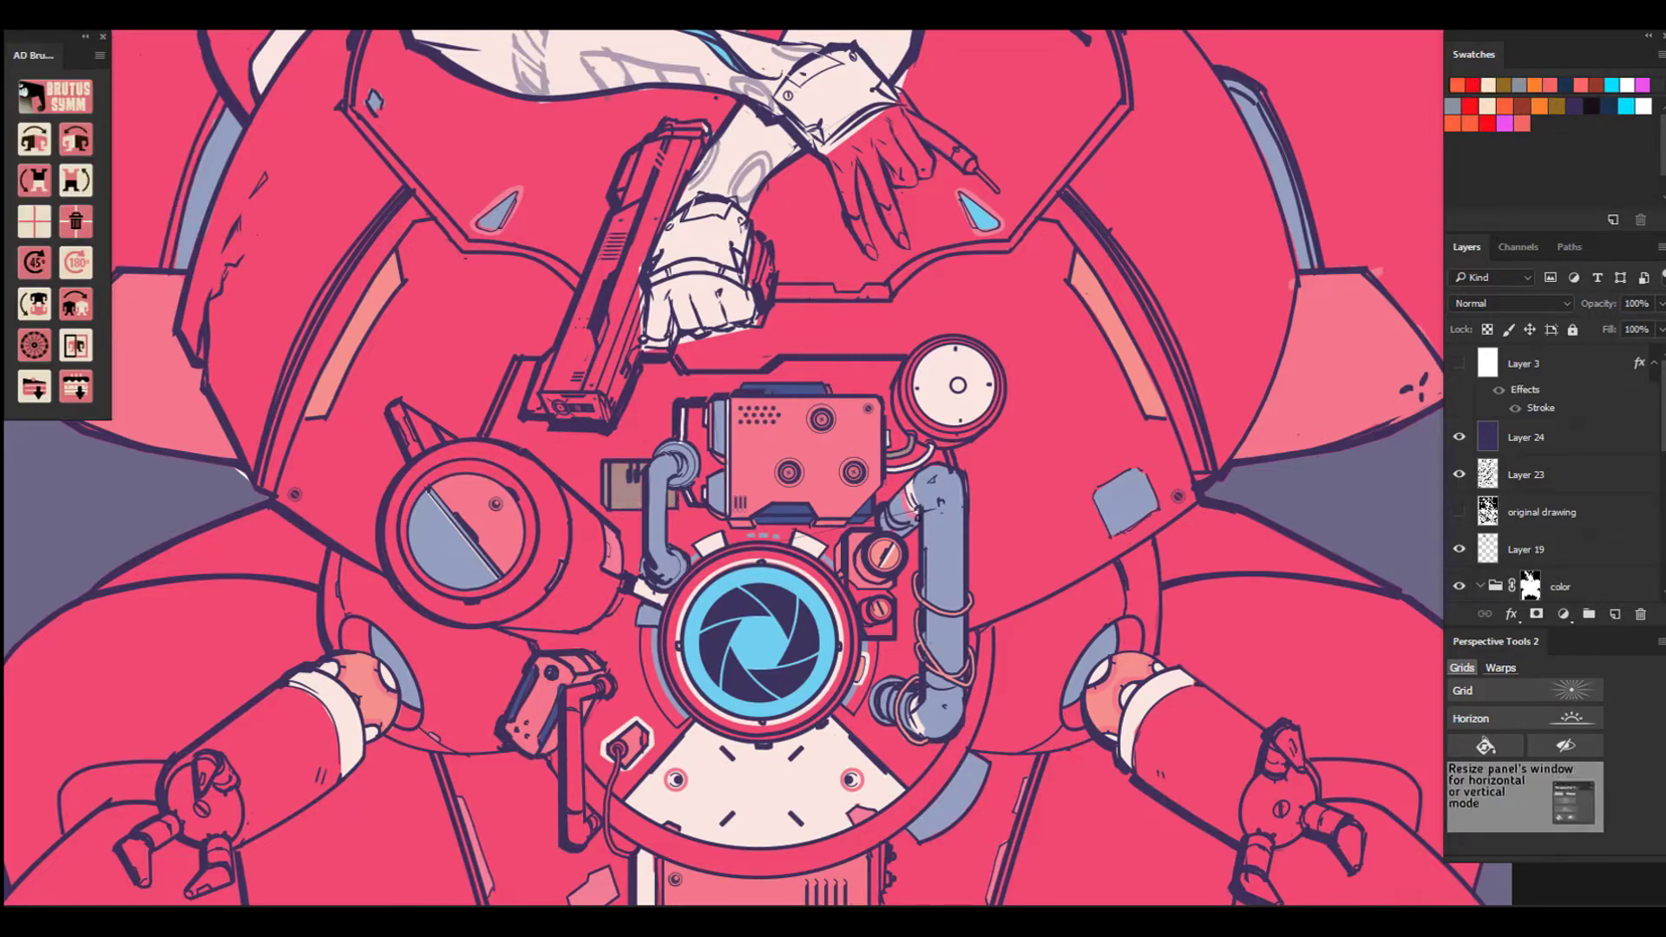
left_click(1539, 106)
left_click_drag(691, 413, 703, 449)
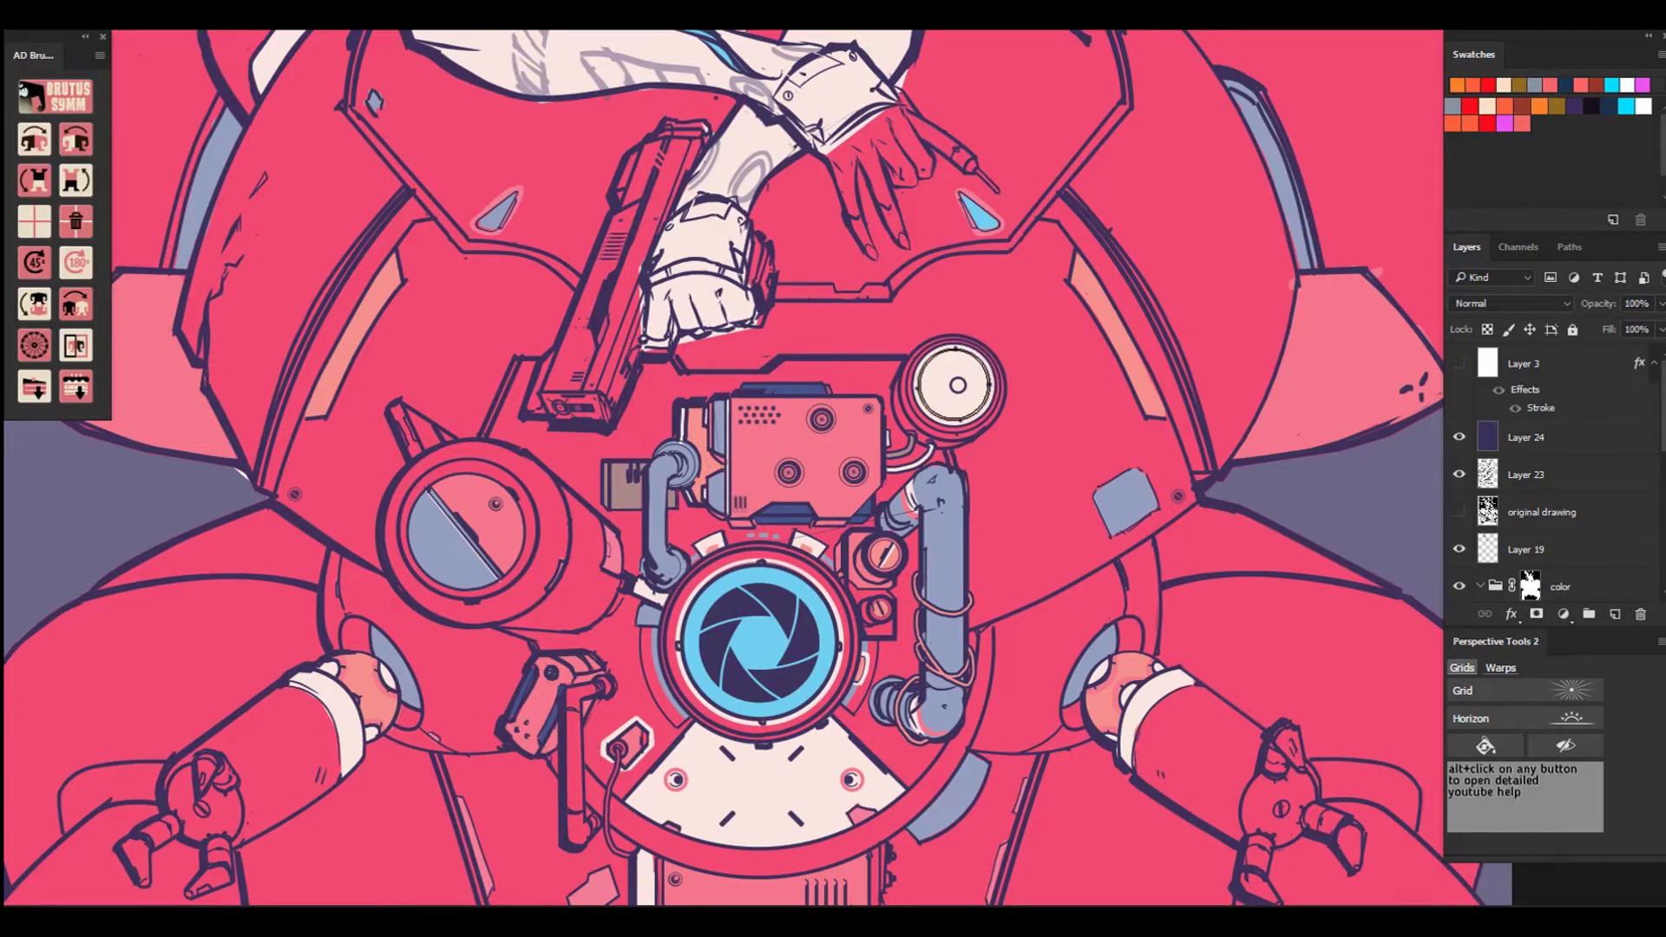
Switch to the size 25 brush preset and paint cream bands on the right mechanical hand's finger joints.
left_click_drag(154, 705, 362, 493)
left_click(26, 19)
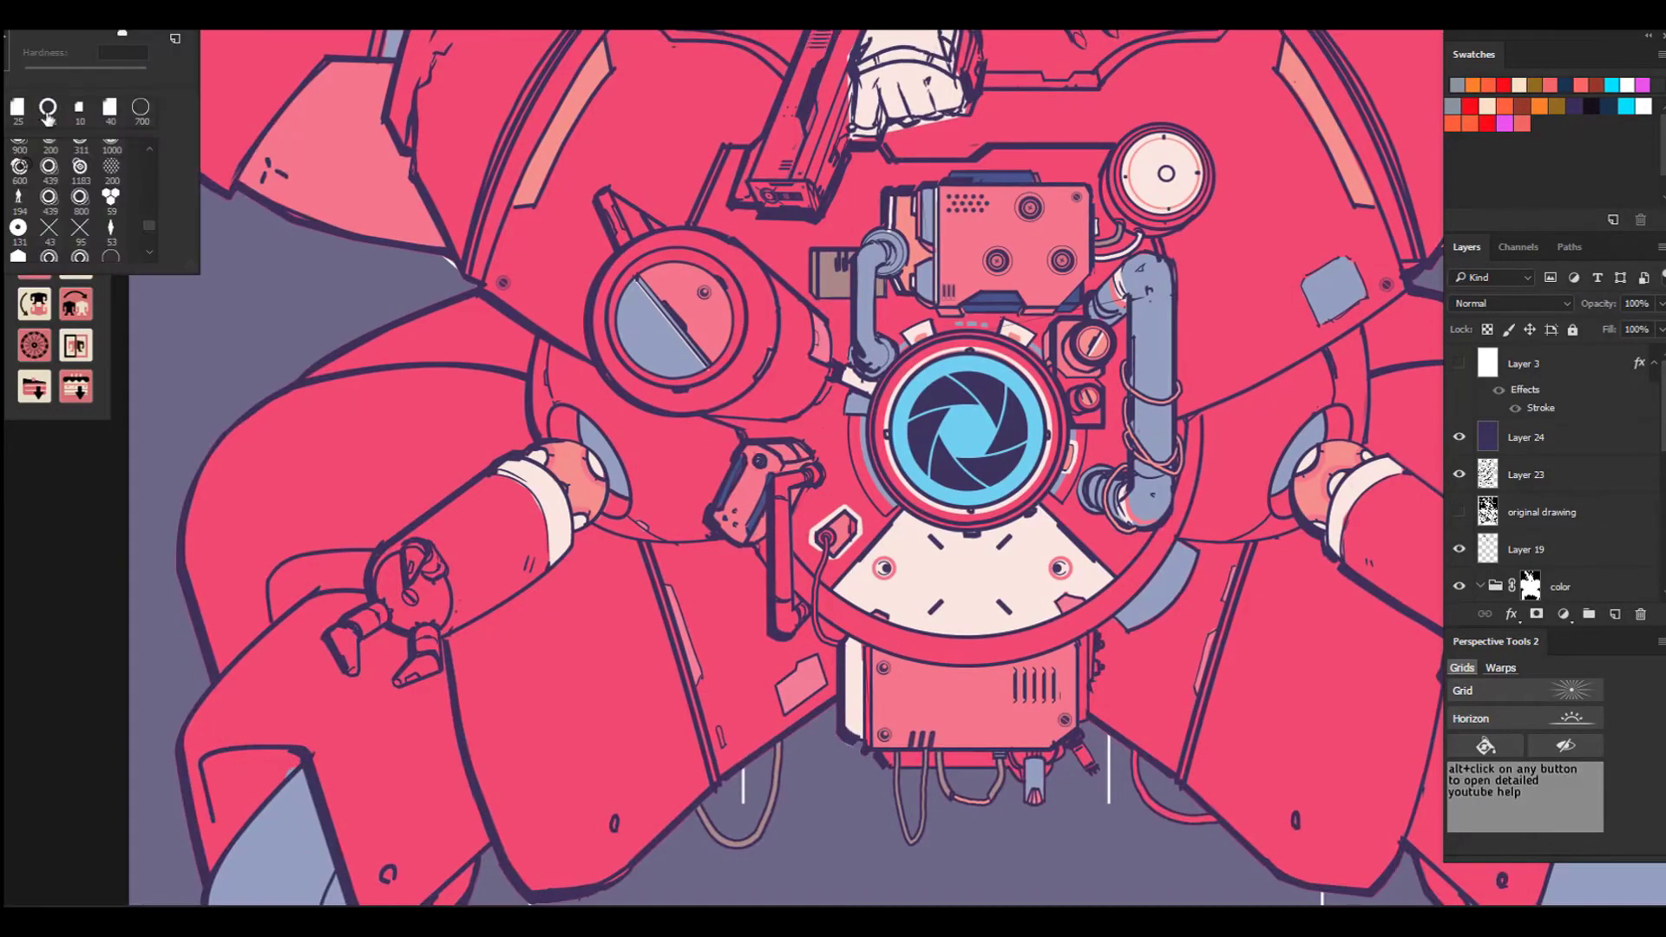
left_click(18, 109)
left_click(409, 596)
left_click_drag(954, 555, 623, 433)
mouse_move(1150, 469)
left_mouse_down()
mouse_move(1166, 482)
mouse_move(1137, 535)
left_mouse_up()
left_click_drag(1201, 483, 1211, 496)
left_click_drag(1146, 424, 1156, 427)
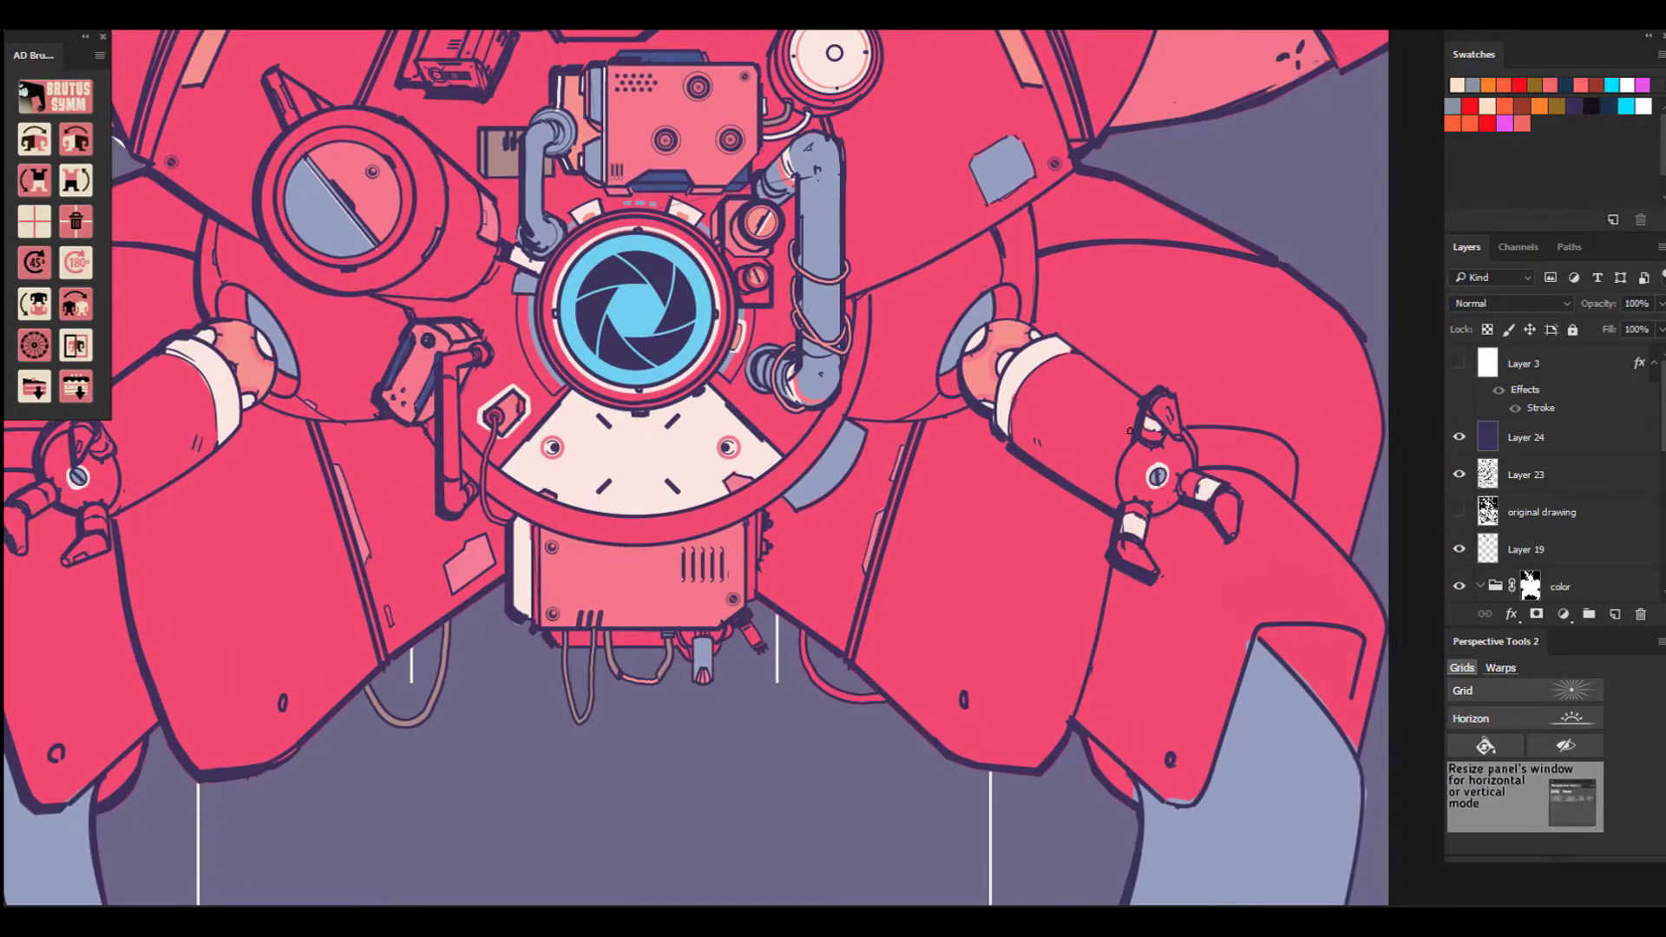
Colour the left mechanical hand's finger bands cream and its thumb grey-blue.
left_click_drag(86, 519, 432, 512)
left_click(1472, 85)
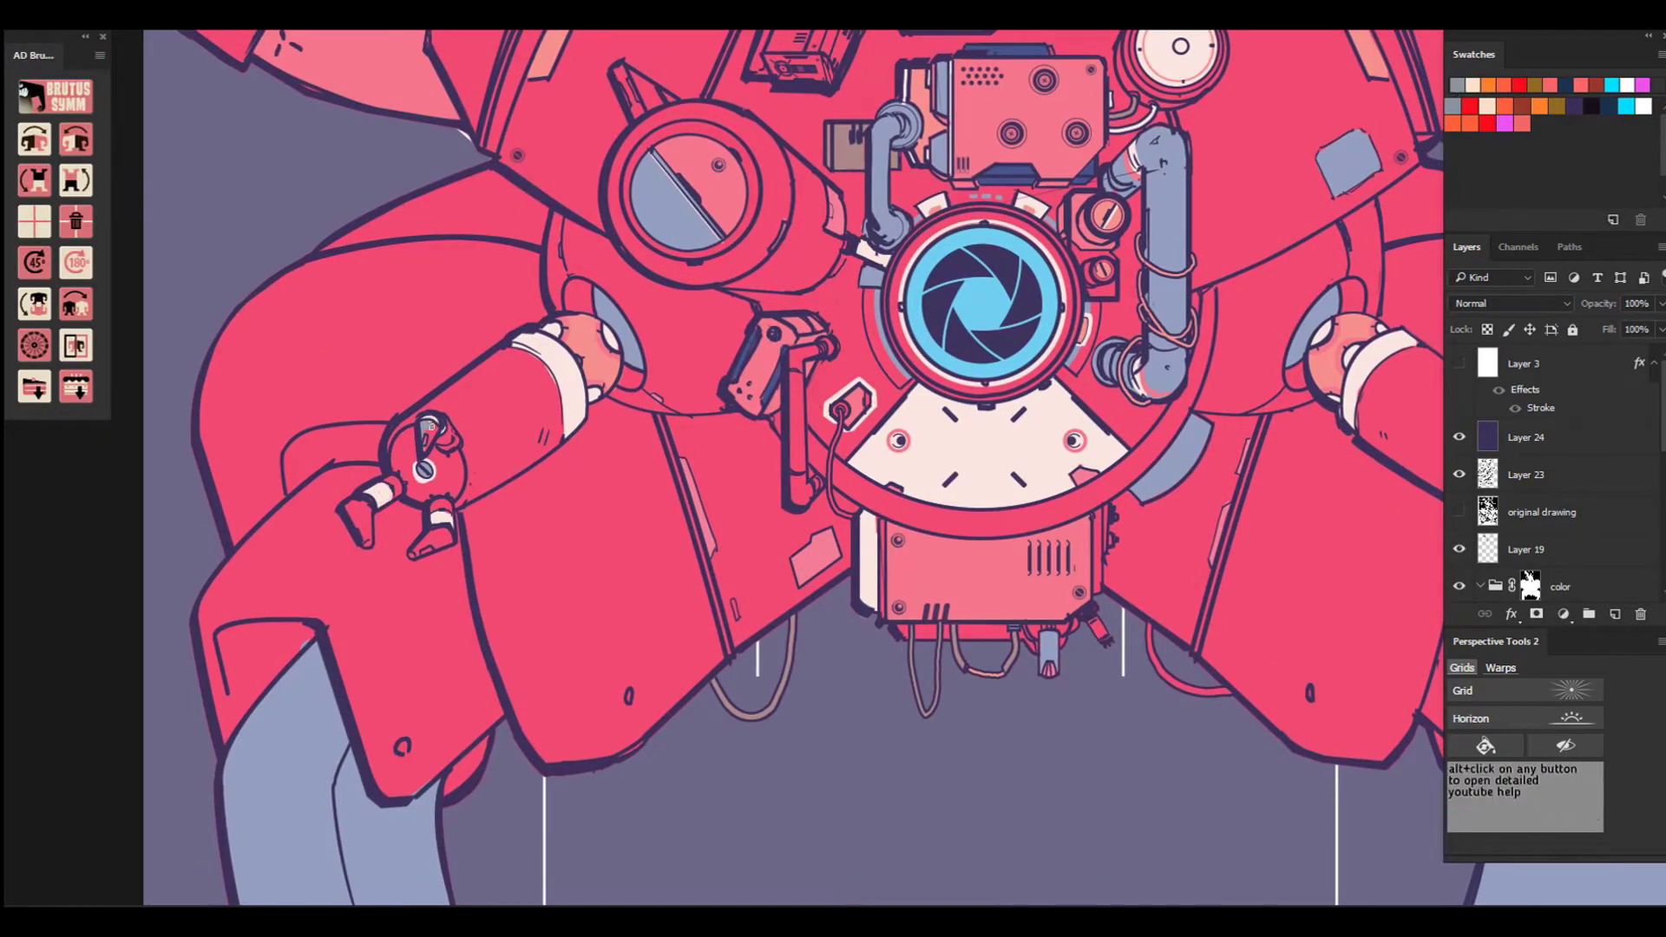
left_click_drag(431, 427, 426, 447)
mouse_move(349, 506)
left_mouse_down()
mouse_move(366, 543)
mouse_move(445, 534)
left_mouse_up()
left_click_drag(1399, 391, 733, 384)
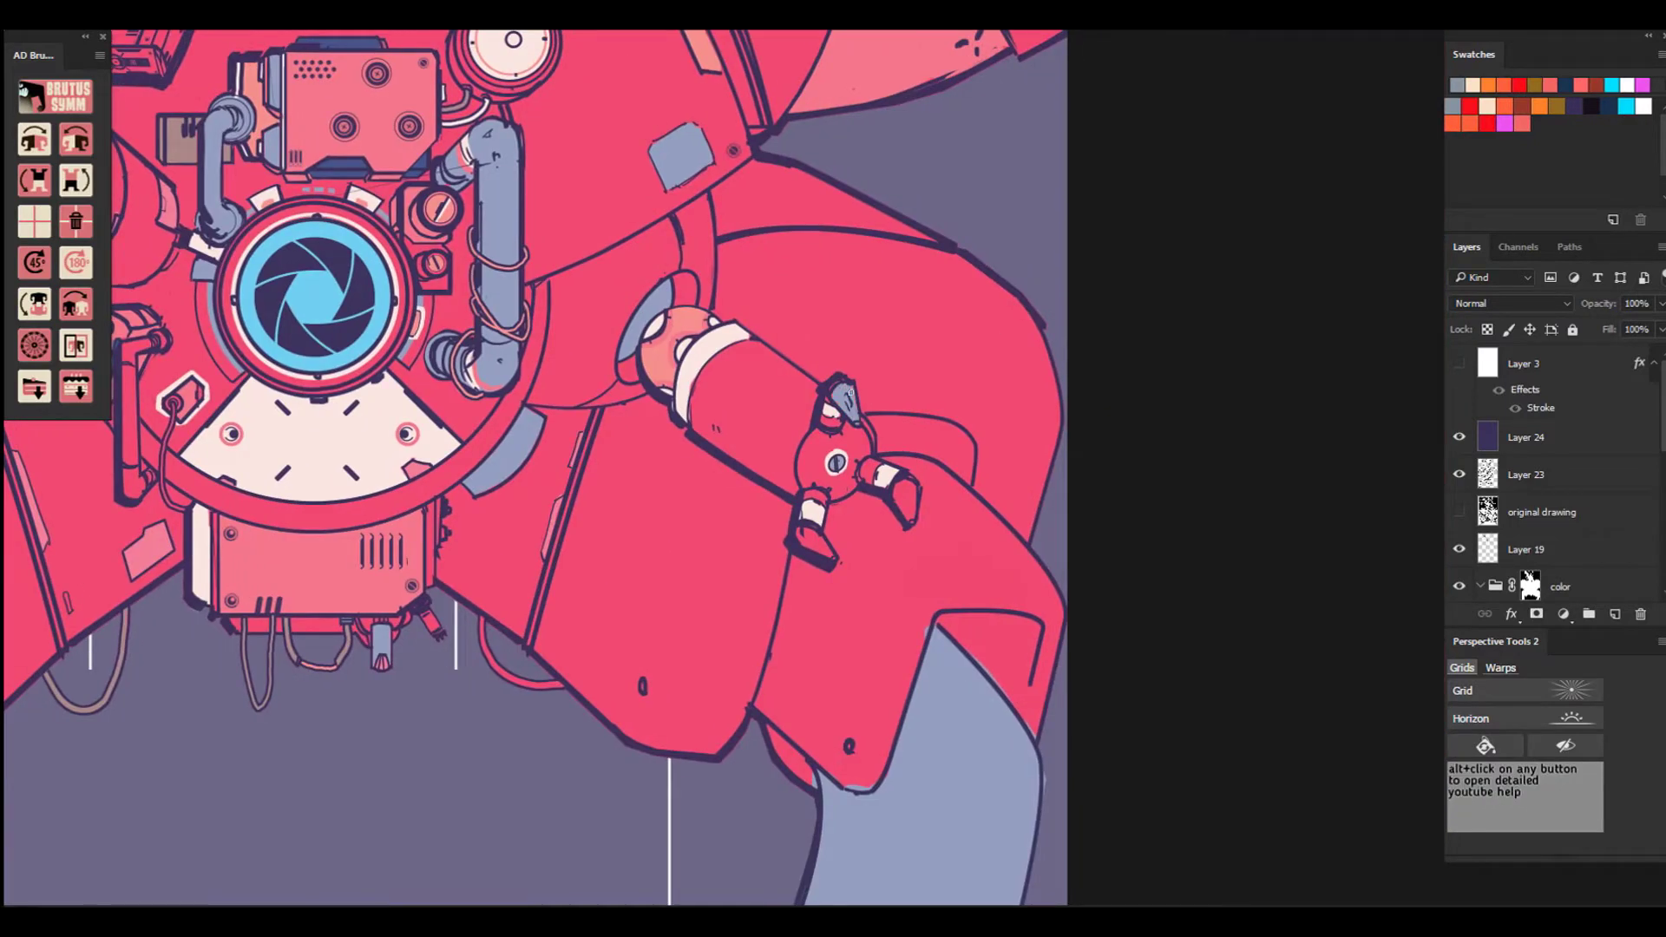
Paint the right mechanical hand's fingertips grey-blue and colour the narrow seam strip on the adjacent leg plate.
left_click_drag(902, 493, 907, 515)
left_click_drag(596, 415, 531, 641)
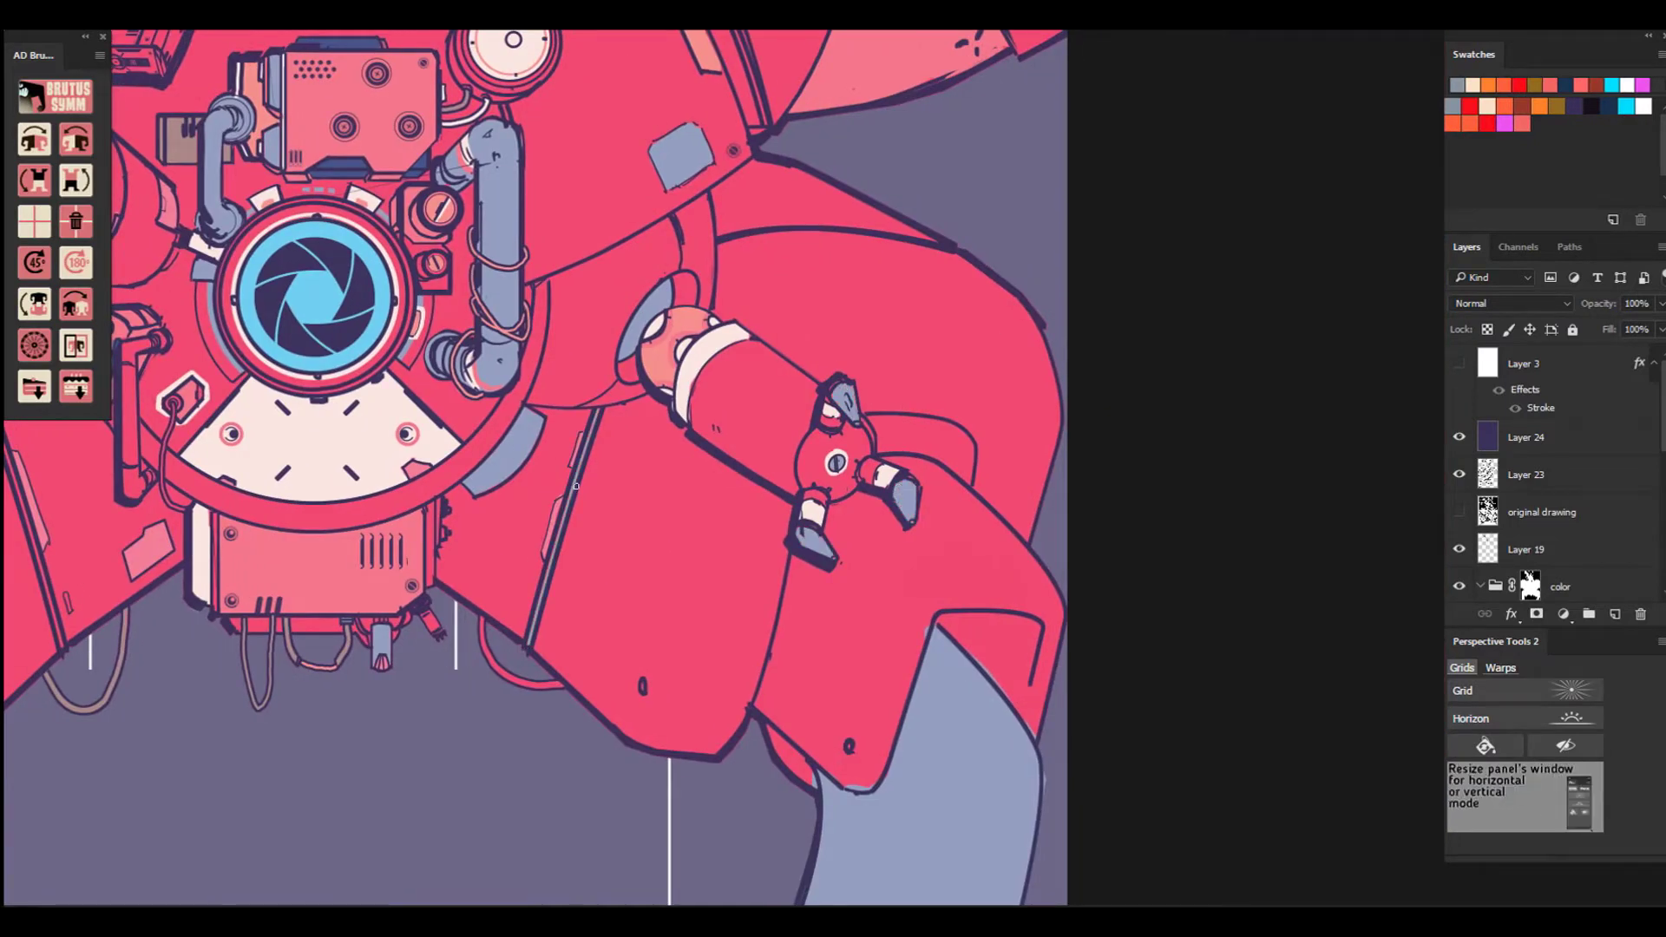
Outline a slanted decal split into two parts on the left leg plate with the Lasso and fill it with cream.
left_click_drag(209, 568, 509, 593)
mouse_move(333, 614)
left_mouse_down()
mouse_move(353, 673)
mouse_move(330, 622)
mouse_move(303, 661)
mouse_move(311, 688)
mouse_move(321, 648)
left_mouse_up()
key("g")
left_click(339, 670)
key("l")
key("g")
left_click(310, 674)
key("ctrl+z")
key("l")
key("g")
left_click(312, 671)
key("ctrl+d")
Add a new empty layer directly above the flats layer for extra colour details.
mouse_move(173, 921)
left_click(858, 445, "alt")
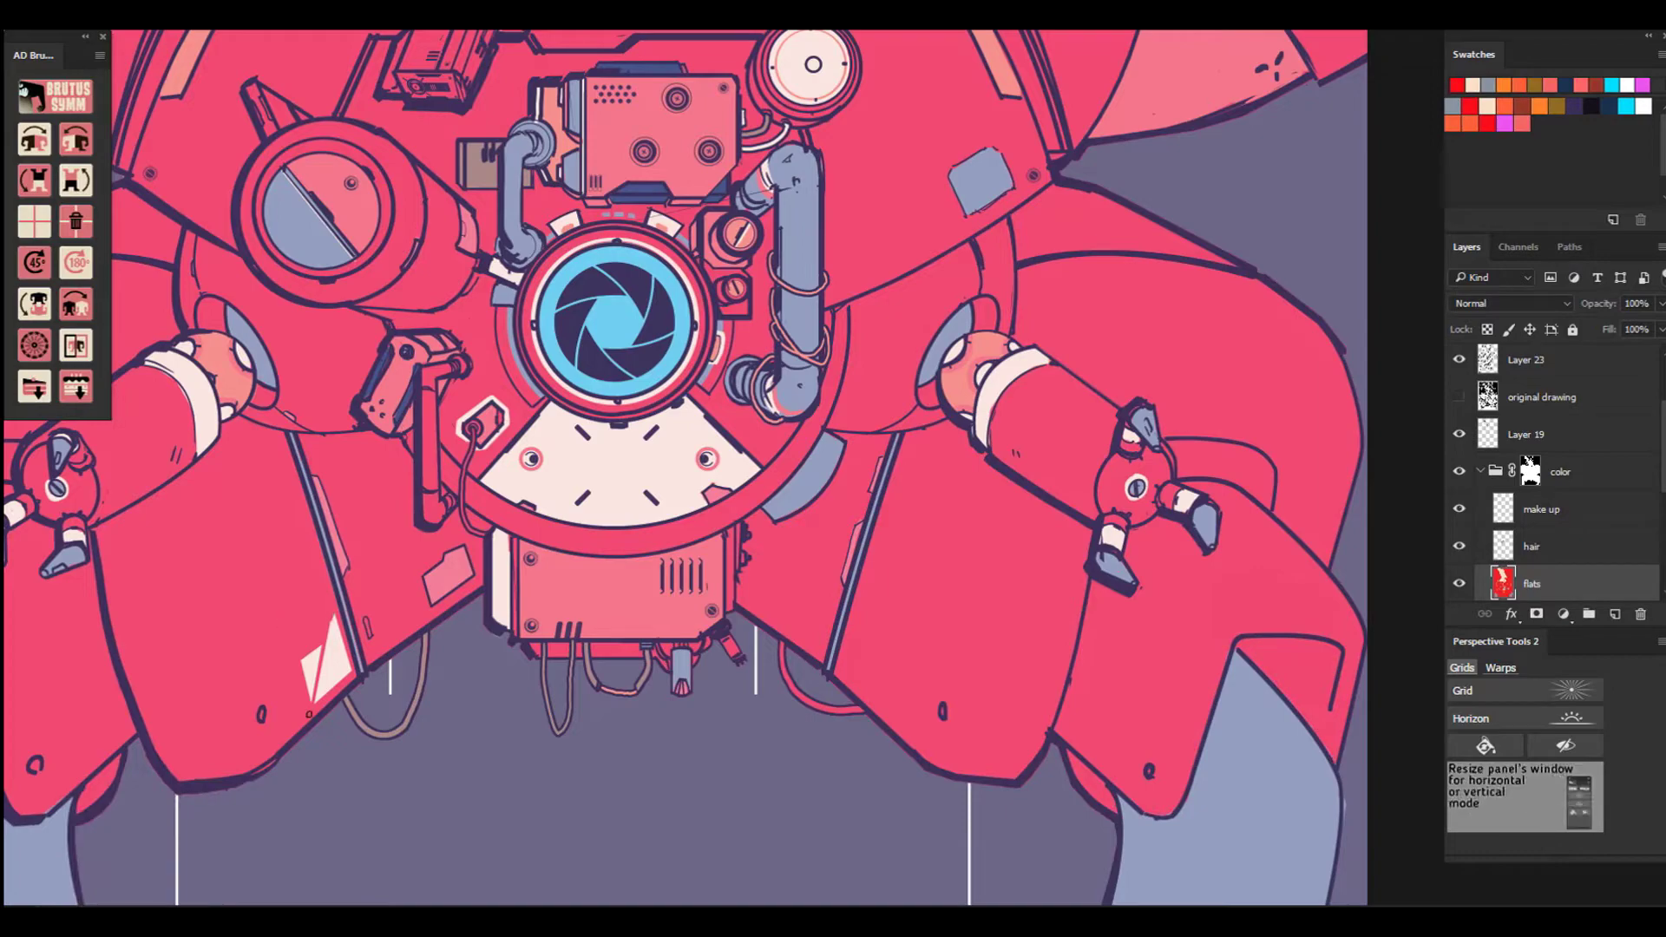
key("ctrl+minus")
key("ctrl+minus")
key("ctrl+minus")
key("ctrl+plus")
key("ctrl+plus")
left_click(1486, 105)
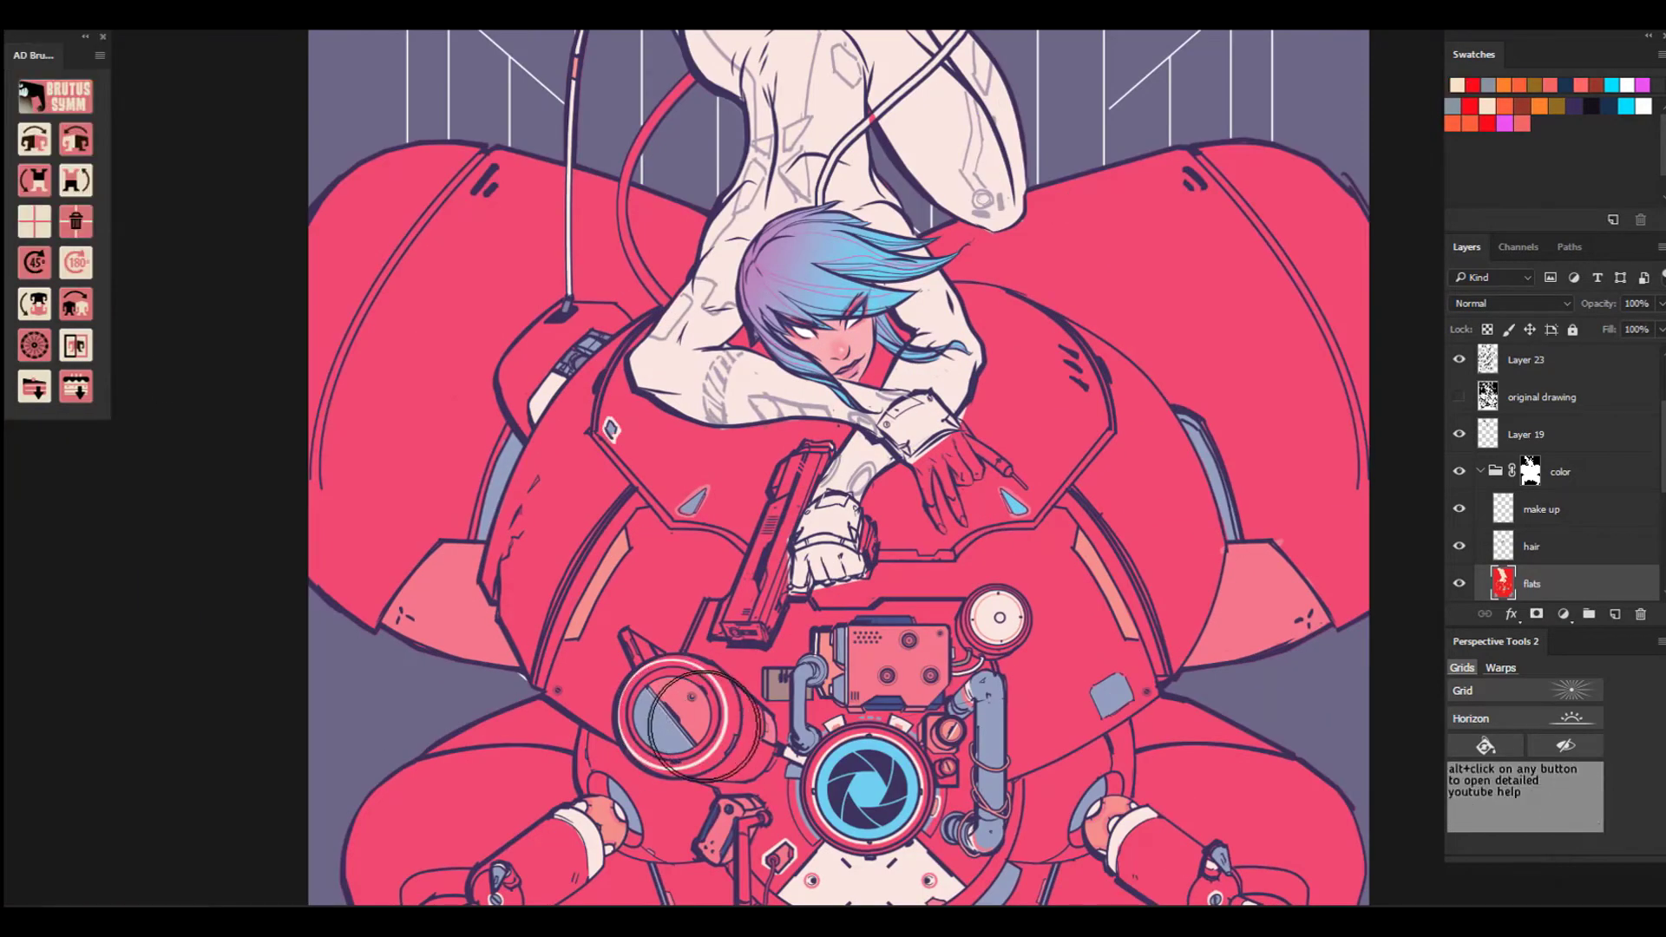
key("ctrl+shift+alt+n")
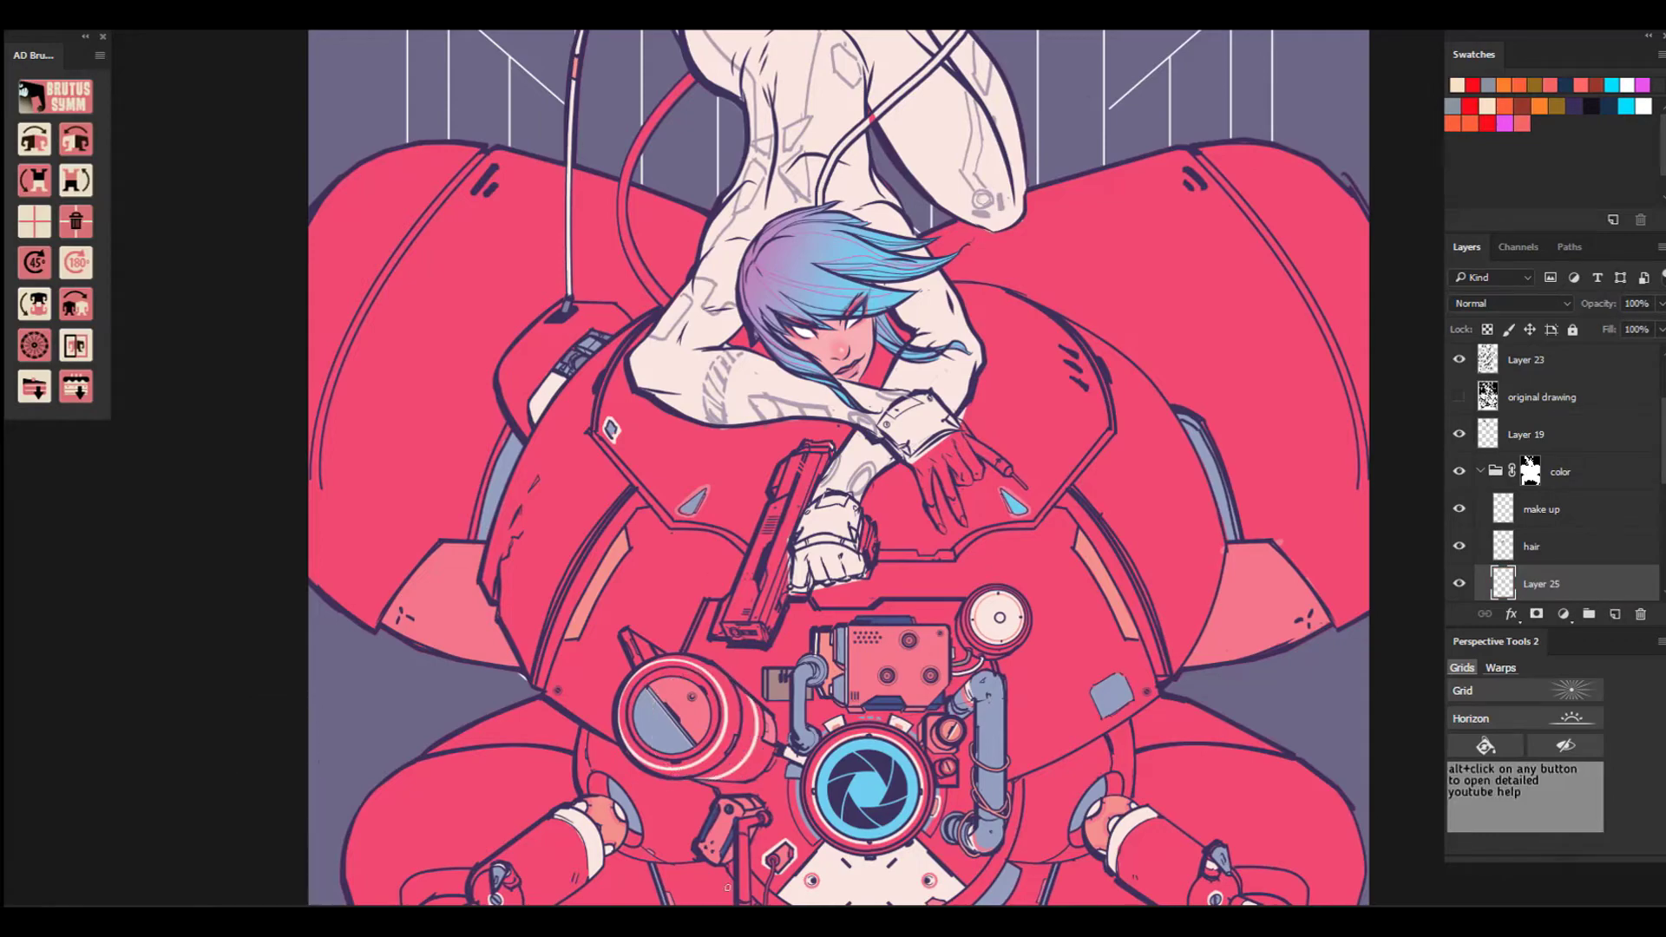
Add brownish red to the small pipe's lower joint and paint a straight coral stripe down the pipe.
left_click(1468, 106)
left_click(1504, 107)
left_click(1520, 106)
key("ctrl+plus")
key("ctrl+plus")
mouse_move(773, 848)
left_mouse_down()
mouse_move(713, 490)
mouse_move(743, 533)
left_mouse_up()
left_click(52, 19)
left_click_drag(727, 618, 719, 663)
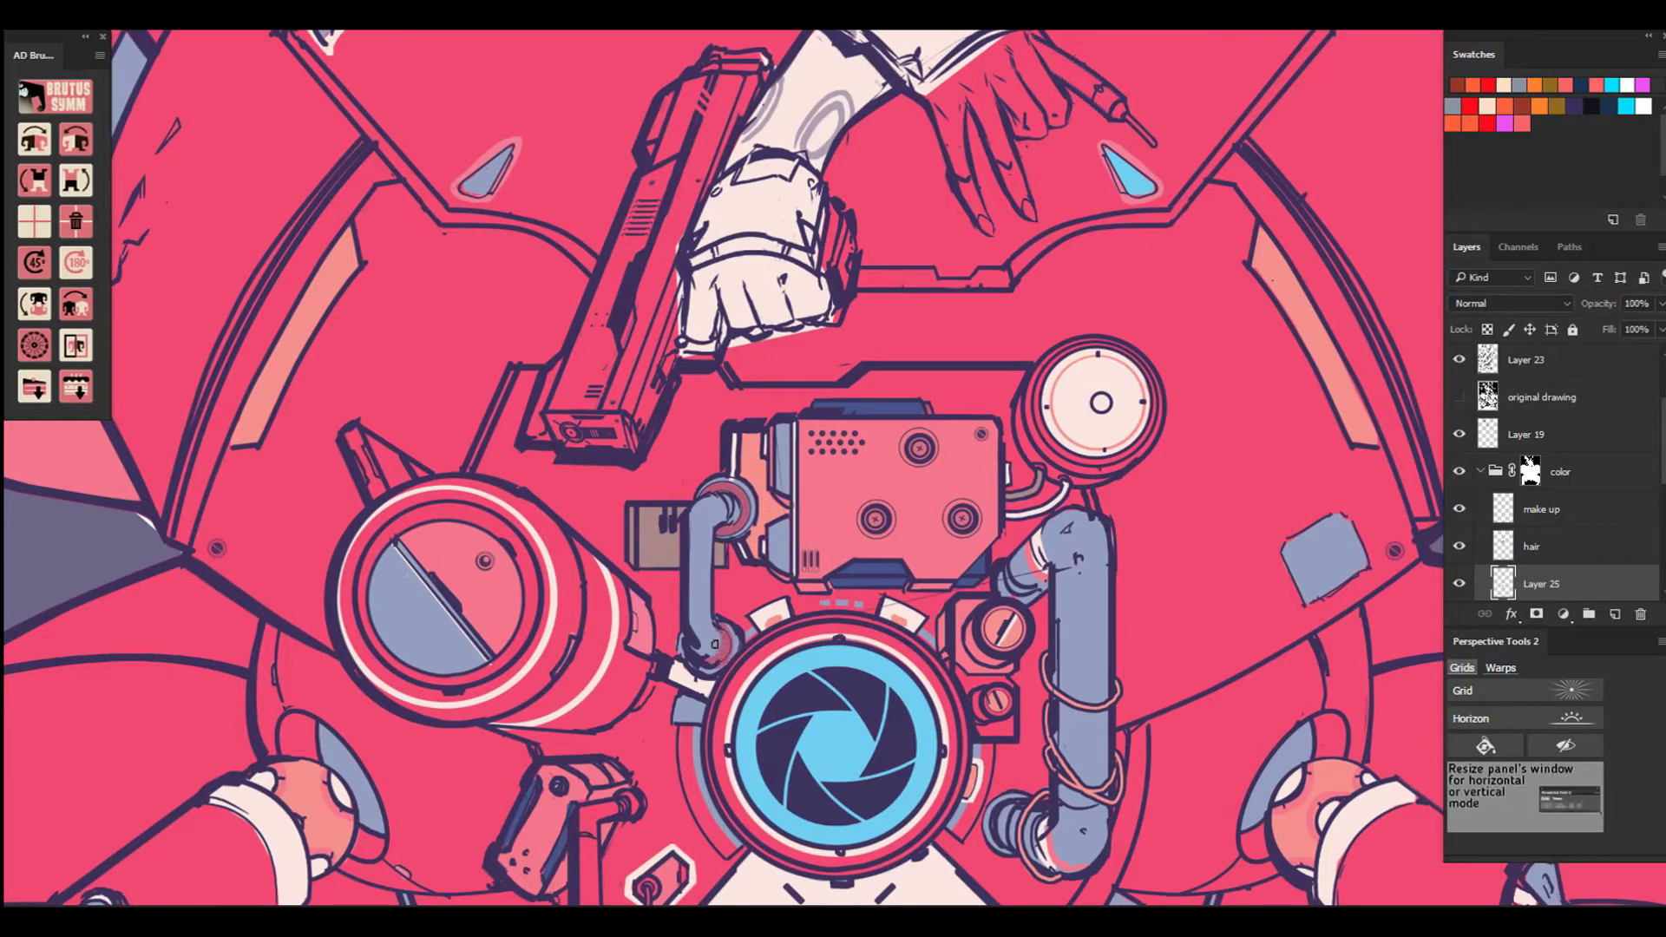
left_click(1454, 106)
left_click(1504, 106)
left_click(693, 537)
left_click(697, 616, "shift")
Switch to another brush preset and stamp a coral ring at the centre of the blue lens.
left_click(52, 19)
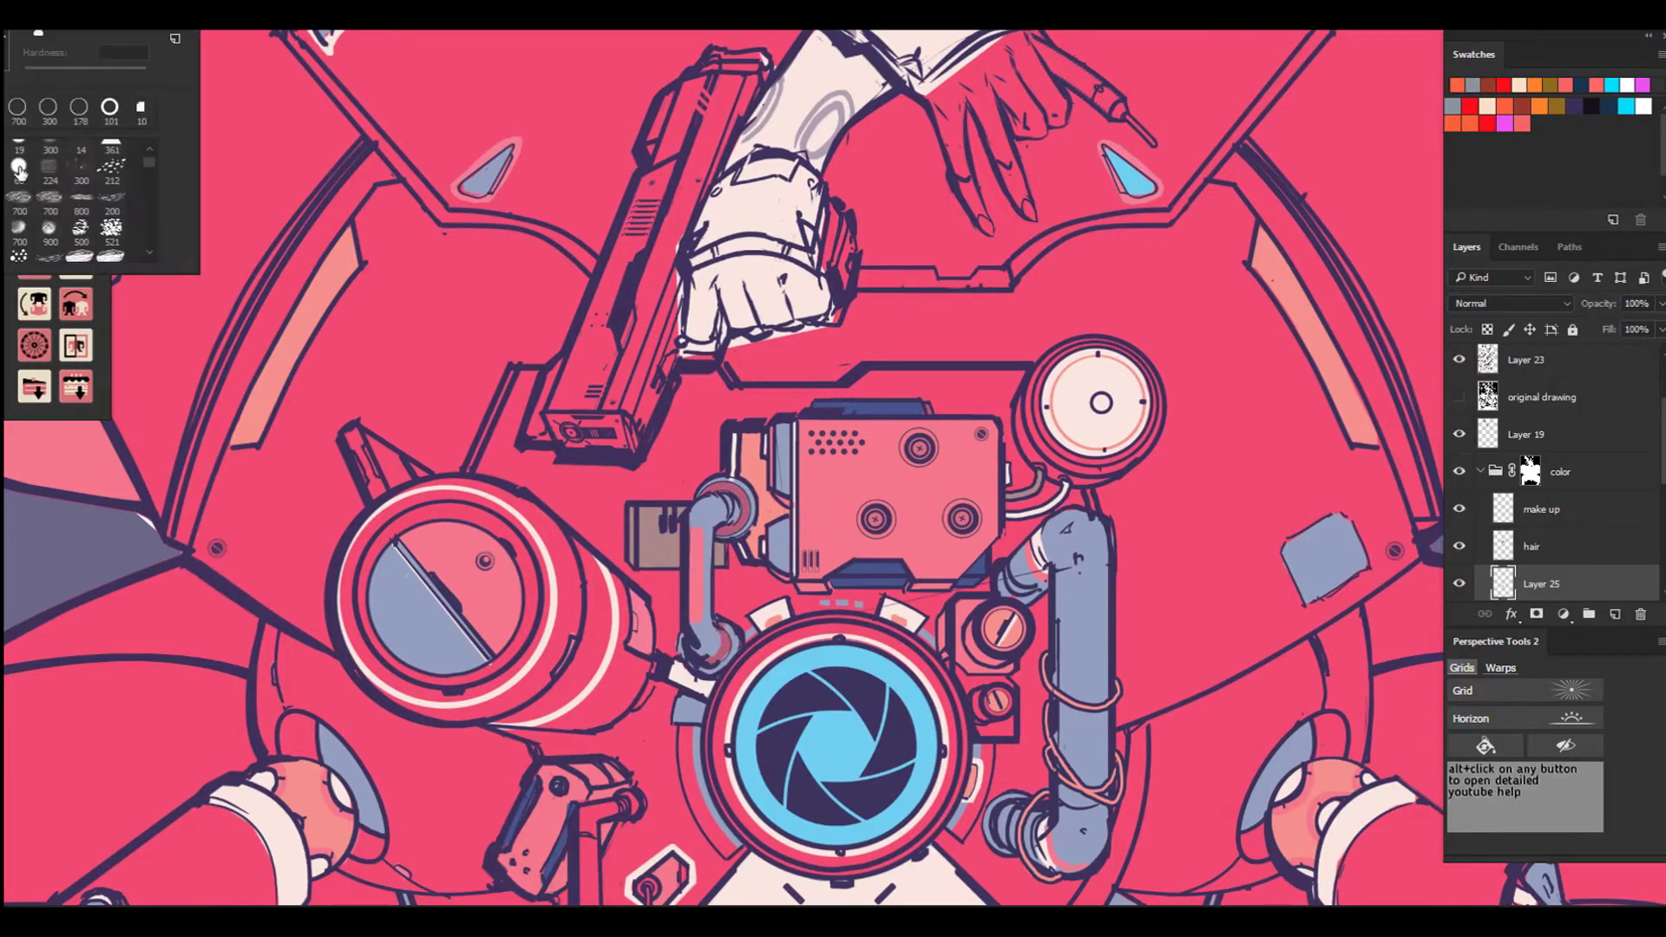
scroll(69, 199, "down", 5)
left_click(49, 169)
left_click(833, 744)
key("ctrl+minus")
key("ctrl+plus")
left_click_drag(867, 764, 805, 601)
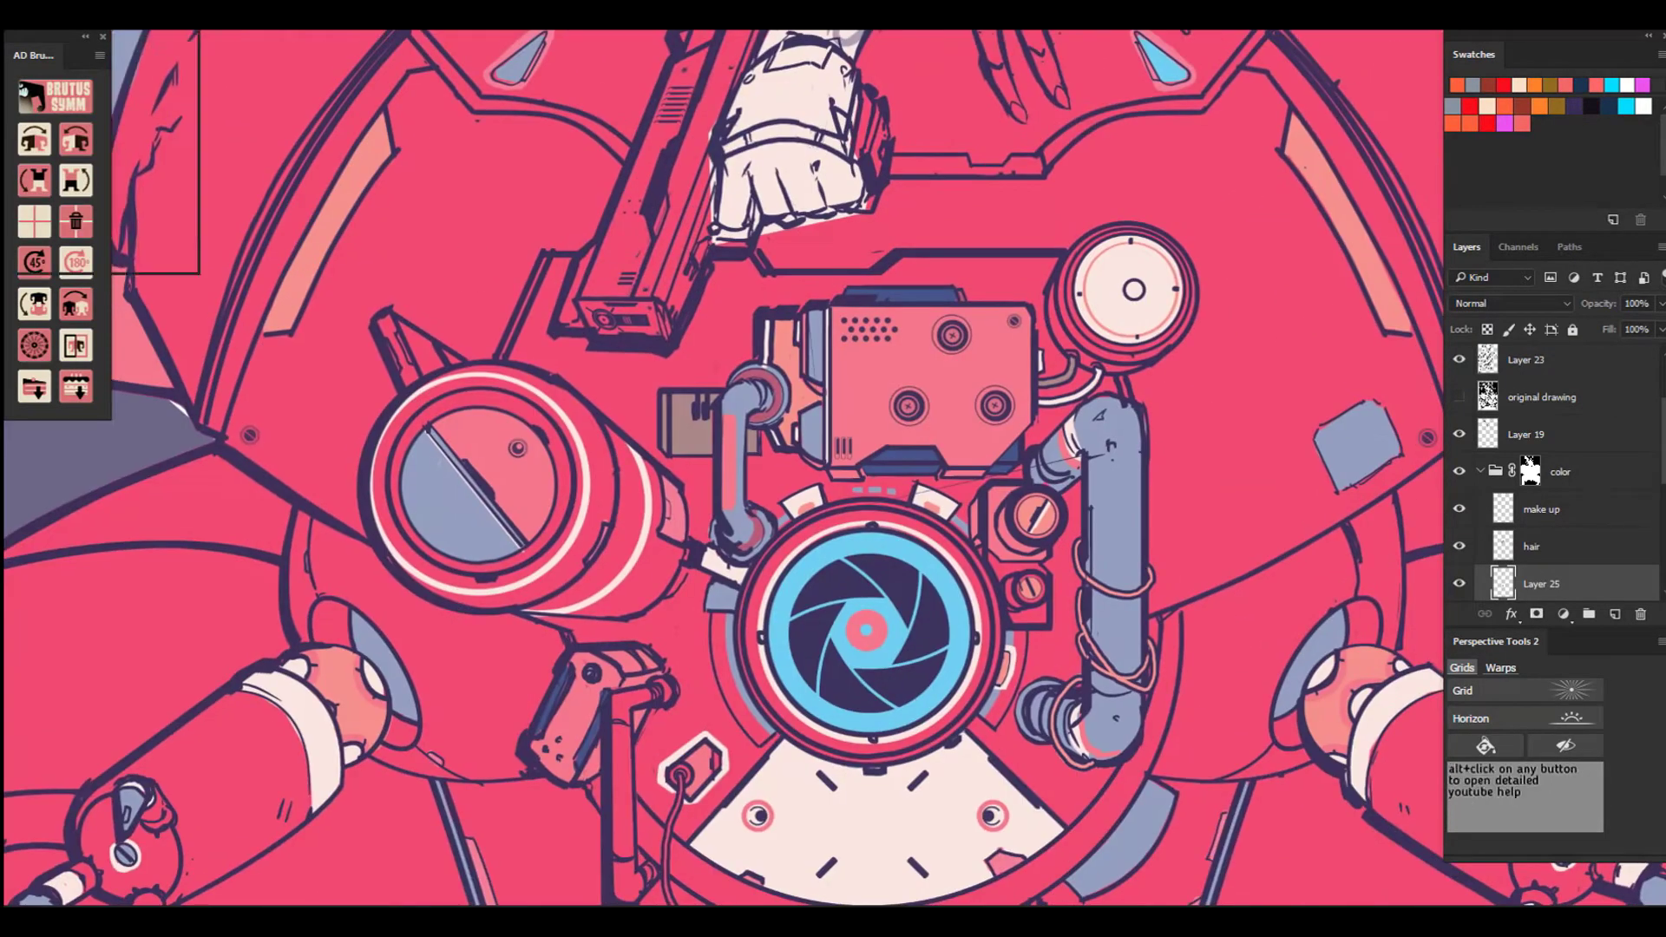
Change the brush preset and stamp coral onto the two bolts of the cream fan-shaped plate.
left_click(52, 19)
left_click(18, 170)
left_click(757, 816)
left_click(991, 816)
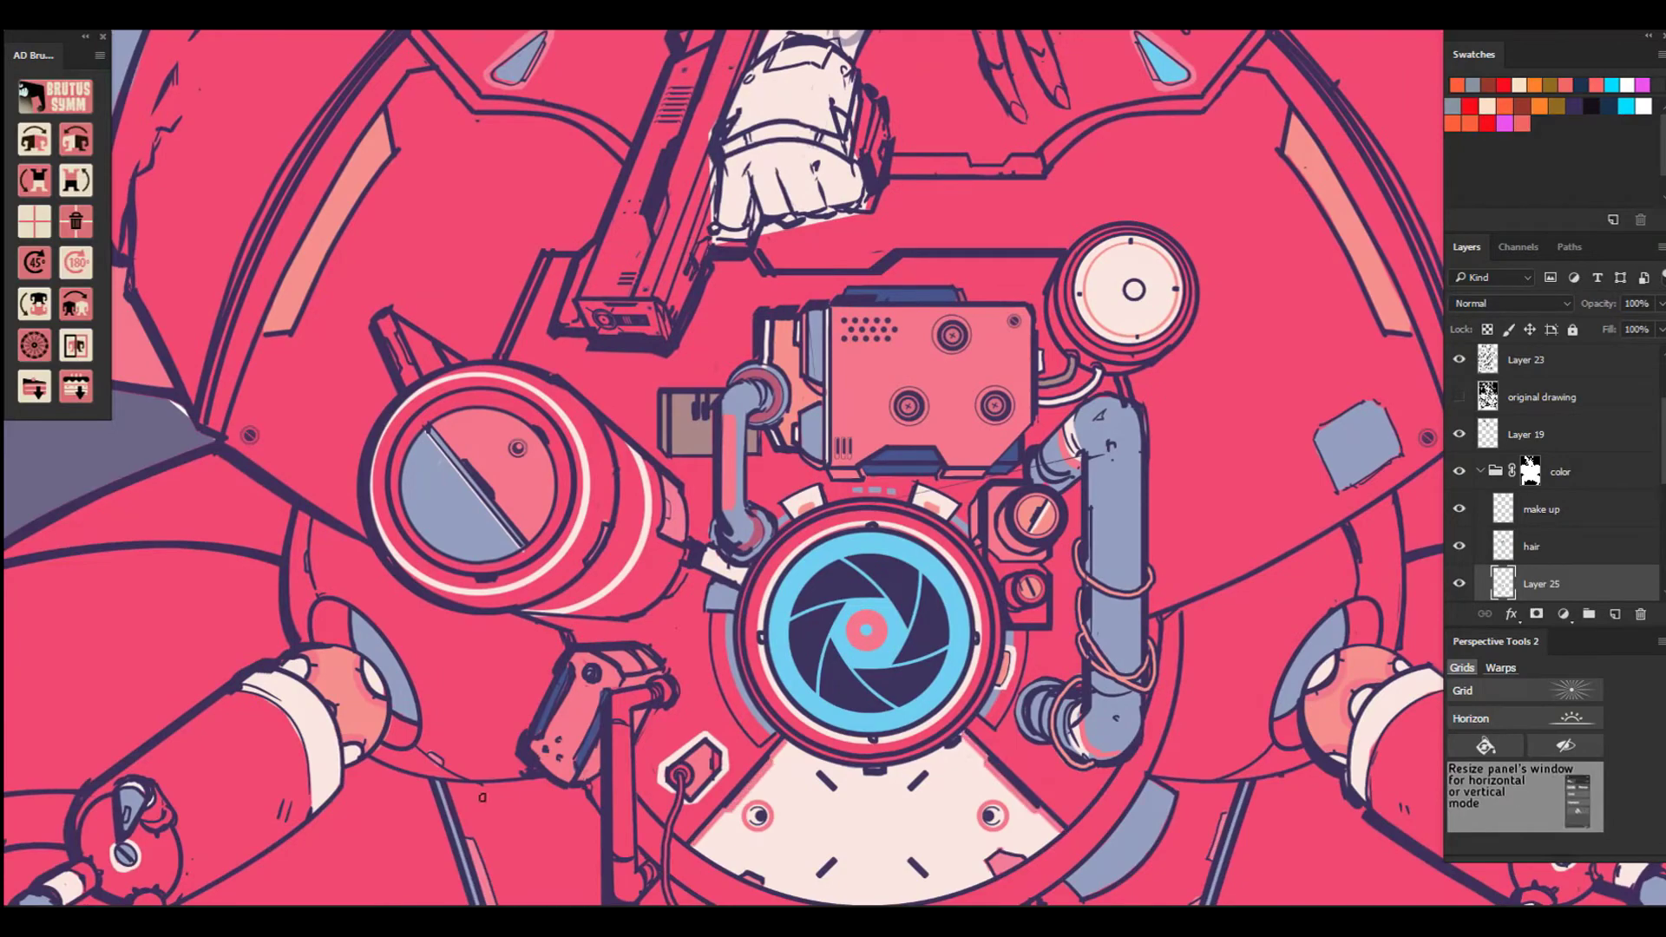
Stamp cream rings around the three bolts on the machine panel using the size 101 ring brush.
left_click(52, 19)
left_click(110, 113)
left_click(1487, 106)
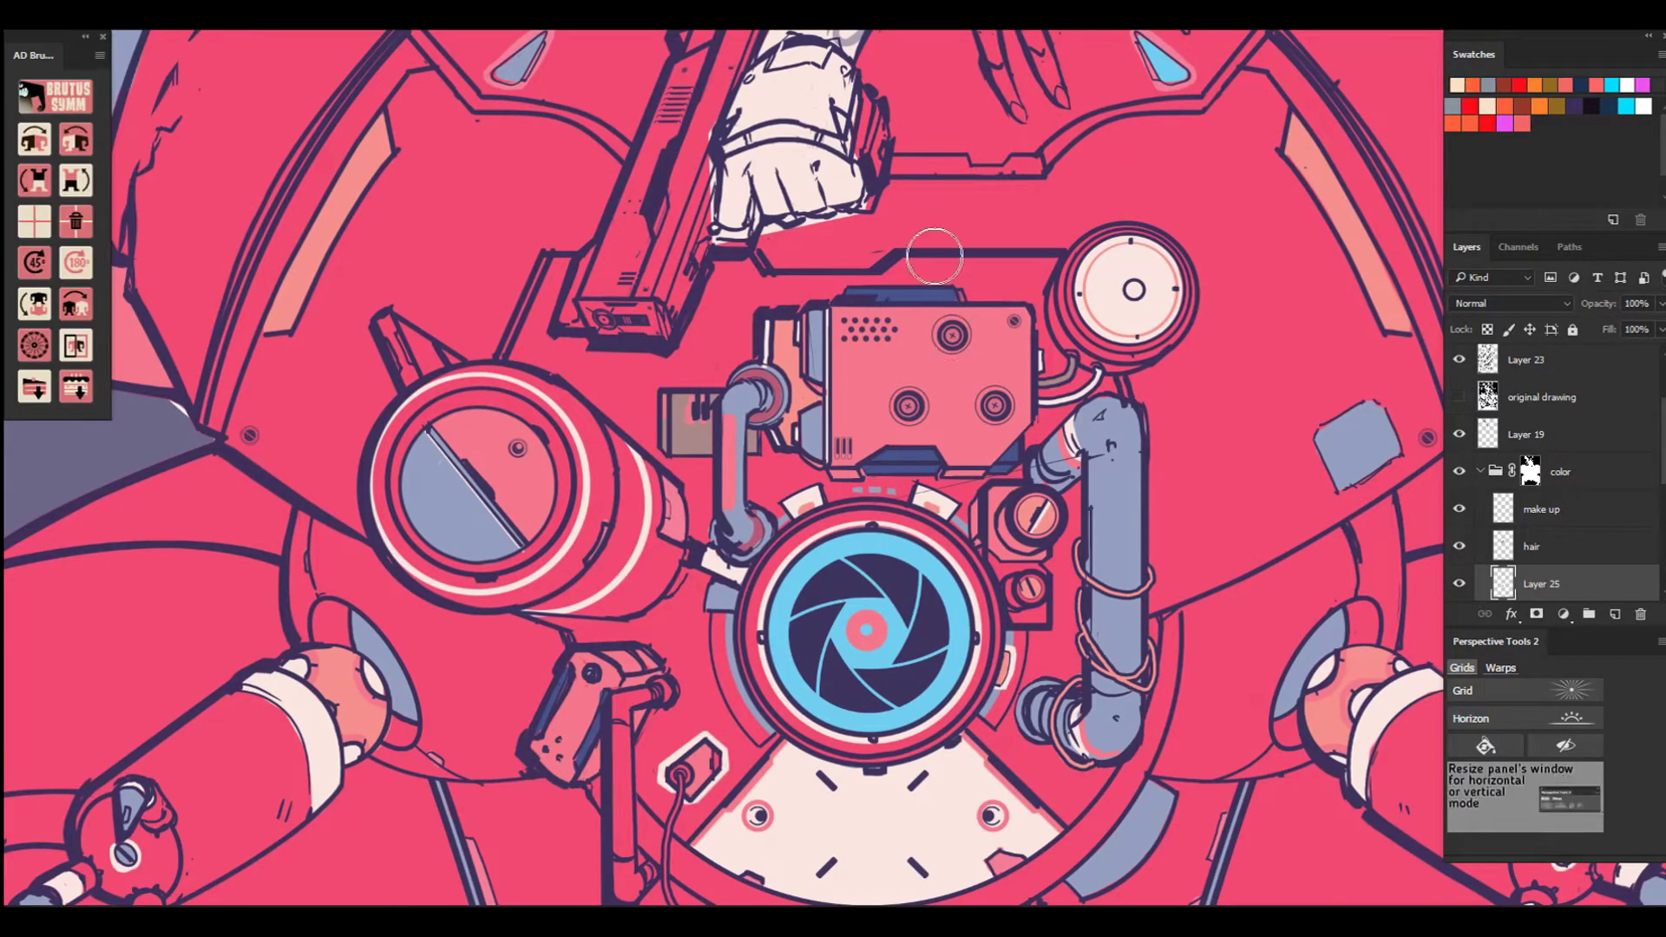
left_click(952, 335)
left_click(995, 405)
left_click(908, 406)
Colour the small connectors beneath the lower box grey-blue and coral, and paint the short hanging cable coral.
key("ctrl+minus")
left_click_drag(643, 515, 616, 265)
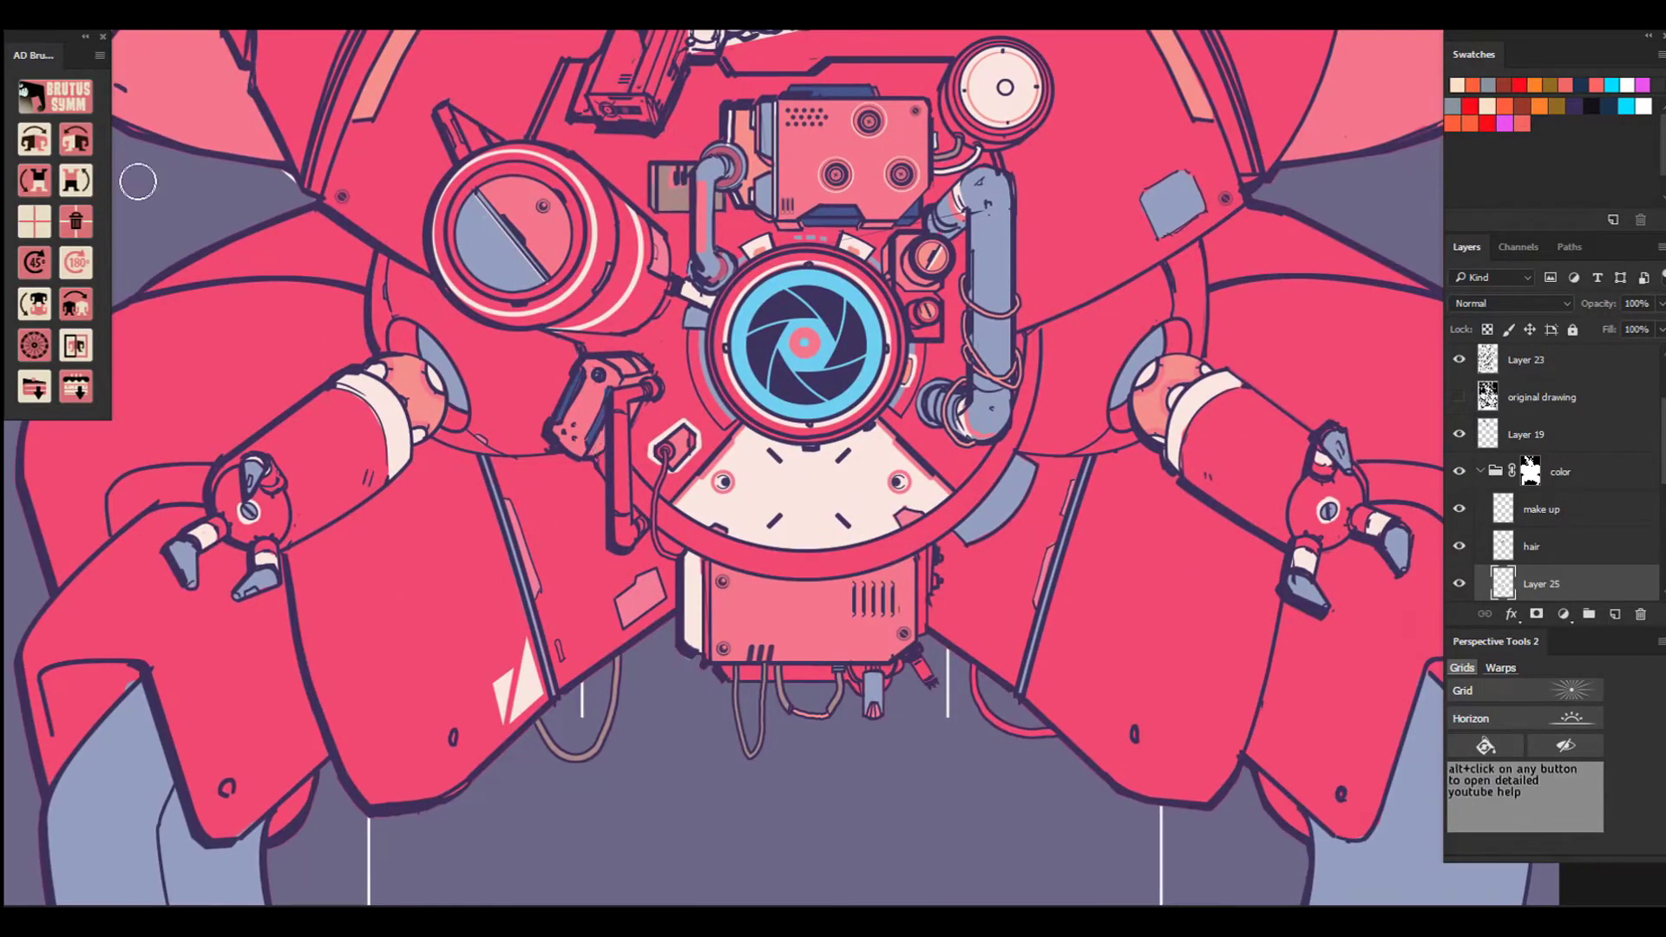
left_click(1556, 106)
left_click(1522, 106)
left_click(52, 19)
key("Escape")
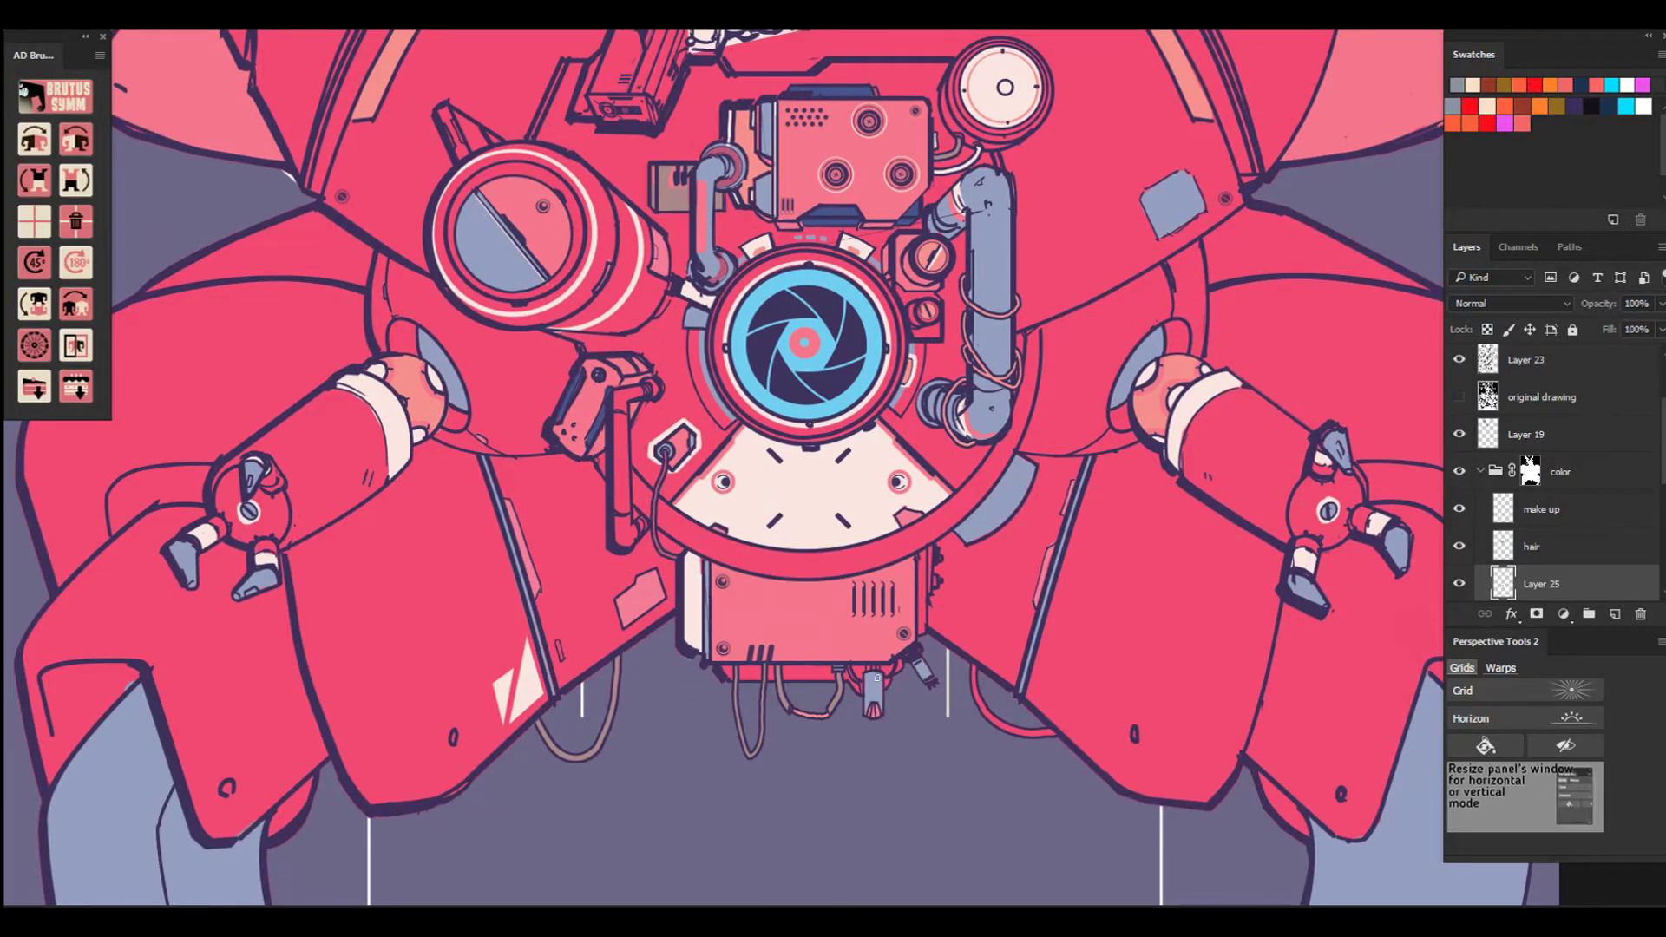
left_click(1504, 106)
left_click_drag(920, 664, 929, 680)
left_click_drag(785, 672, 830, 677)
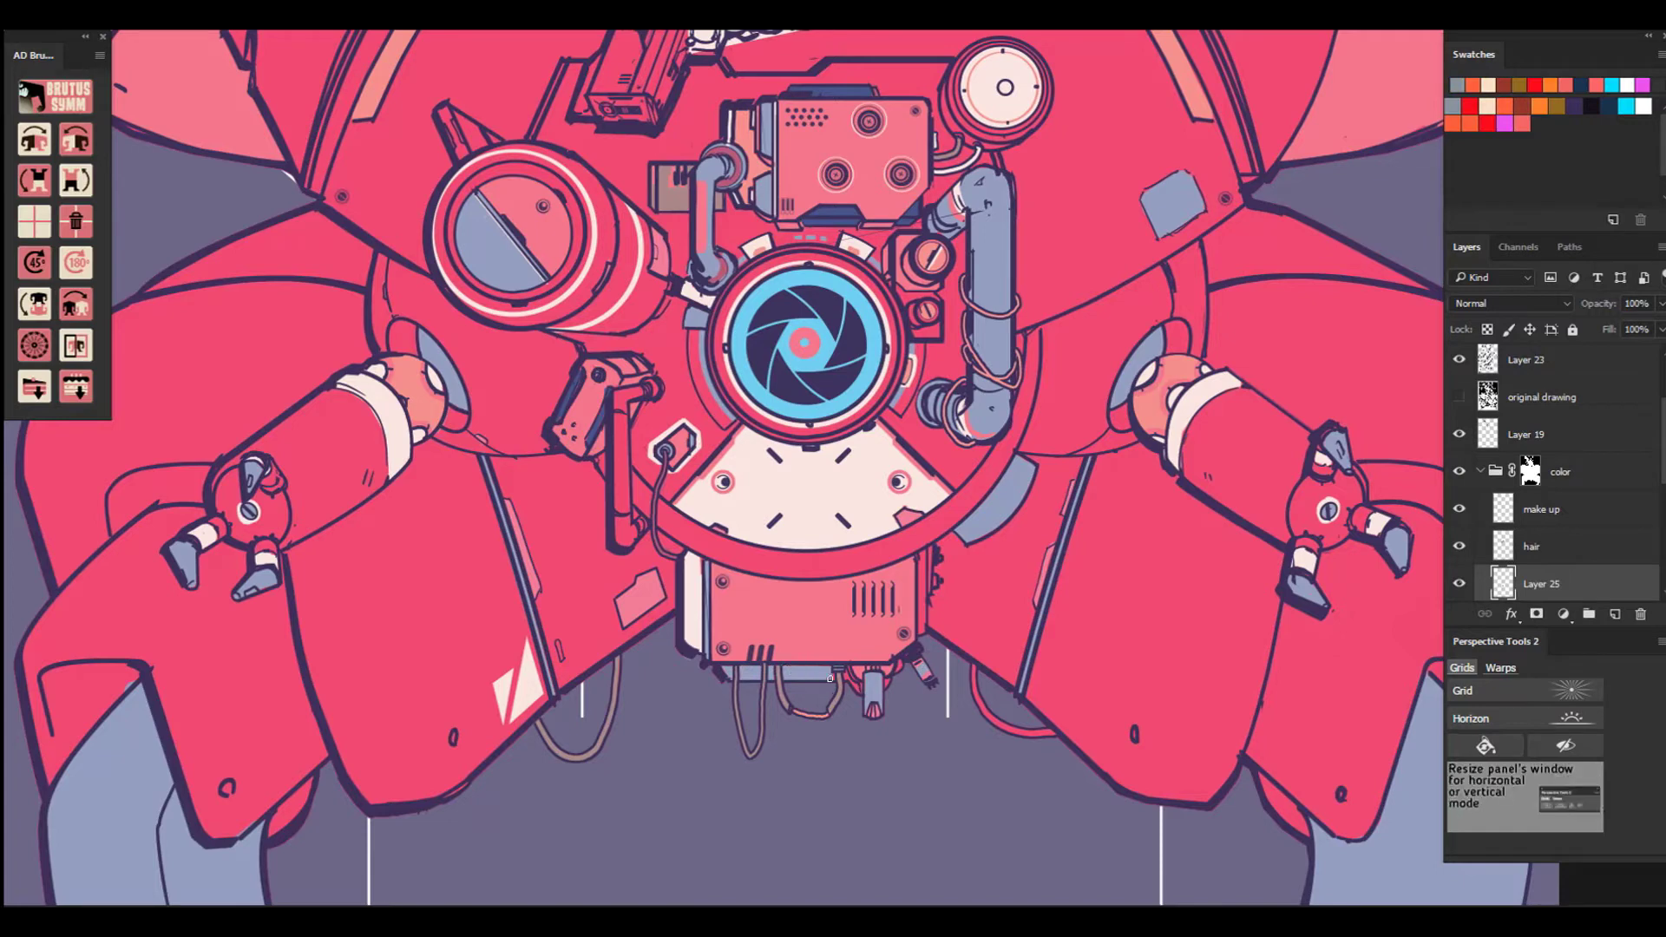
Paint a light strip along the lower box's right edge and colour the lever arm white with grey-blue.
left_click(1489, 105)
left_click(1643, 106)
left_click_drag(920, 557, 922, 632)
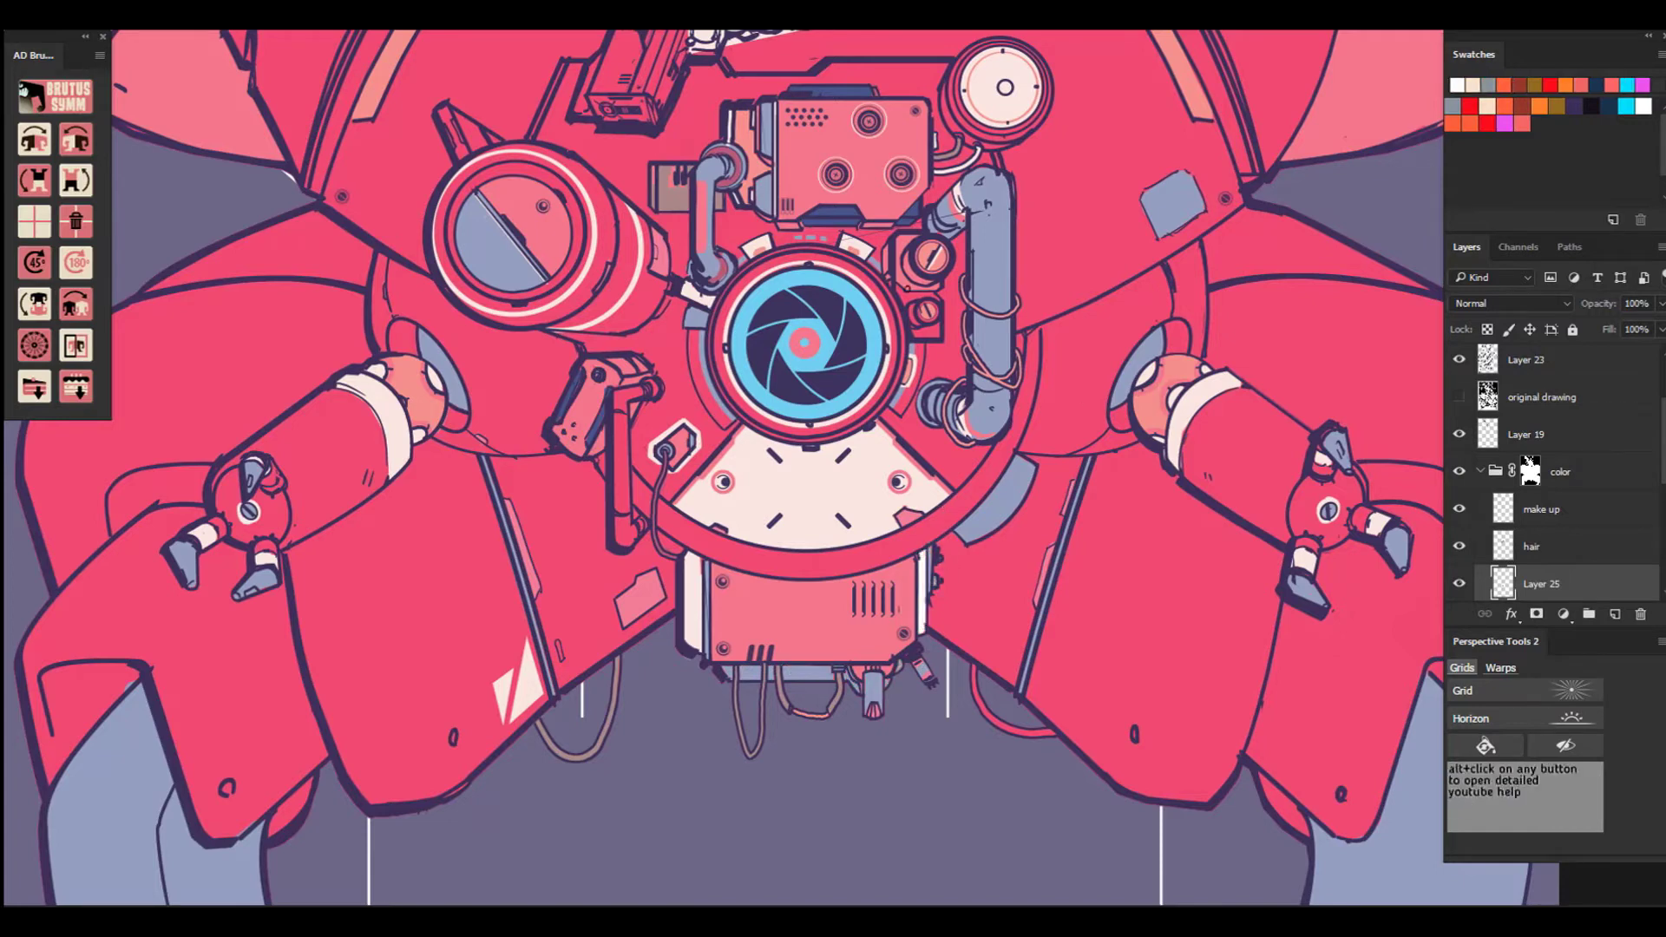
left_click_drag(620, 417, 623, 513)
left_click(1452, 106)
mouse_move(621, 446)
left_mouse_down()
mouse_move(620, 412)
mouse_move(653, 393)
mouse_move(617, 393)
left_mouse_up()
Paint the long curved seams on both outer shells navy.
left_click(1504, 106)
left_click(1556, 106)
left_click(1607, 106)
key("ctrl+minus")
key("ctrl+minus")
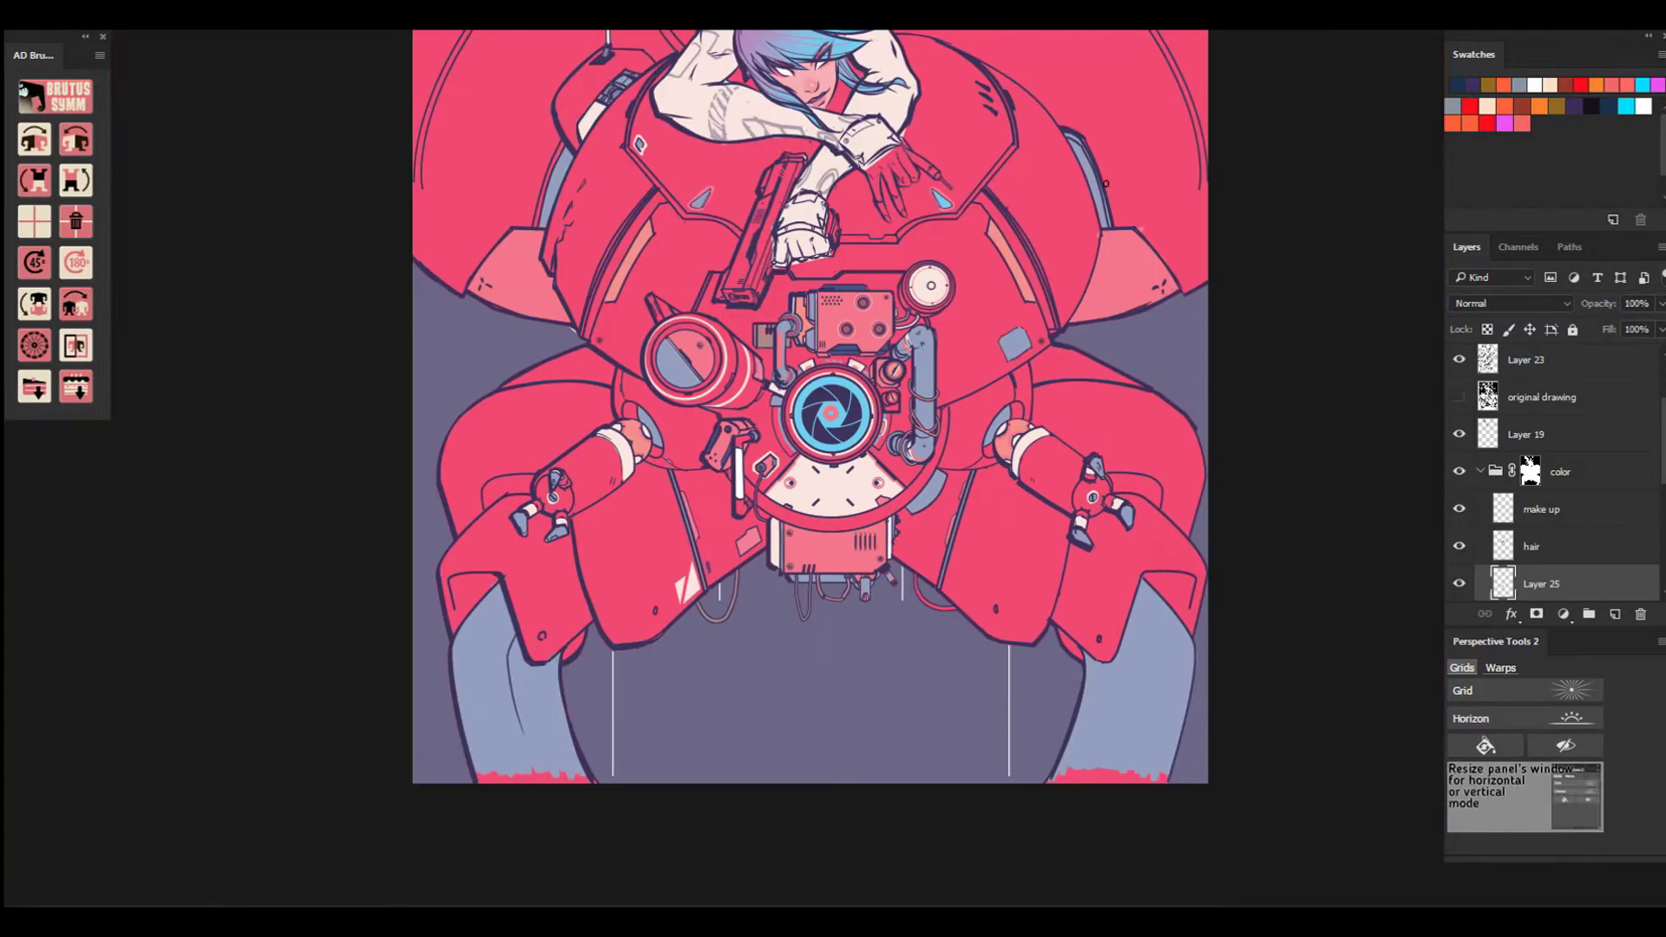
key("ctrl+plus")
key("ctrl+minus")
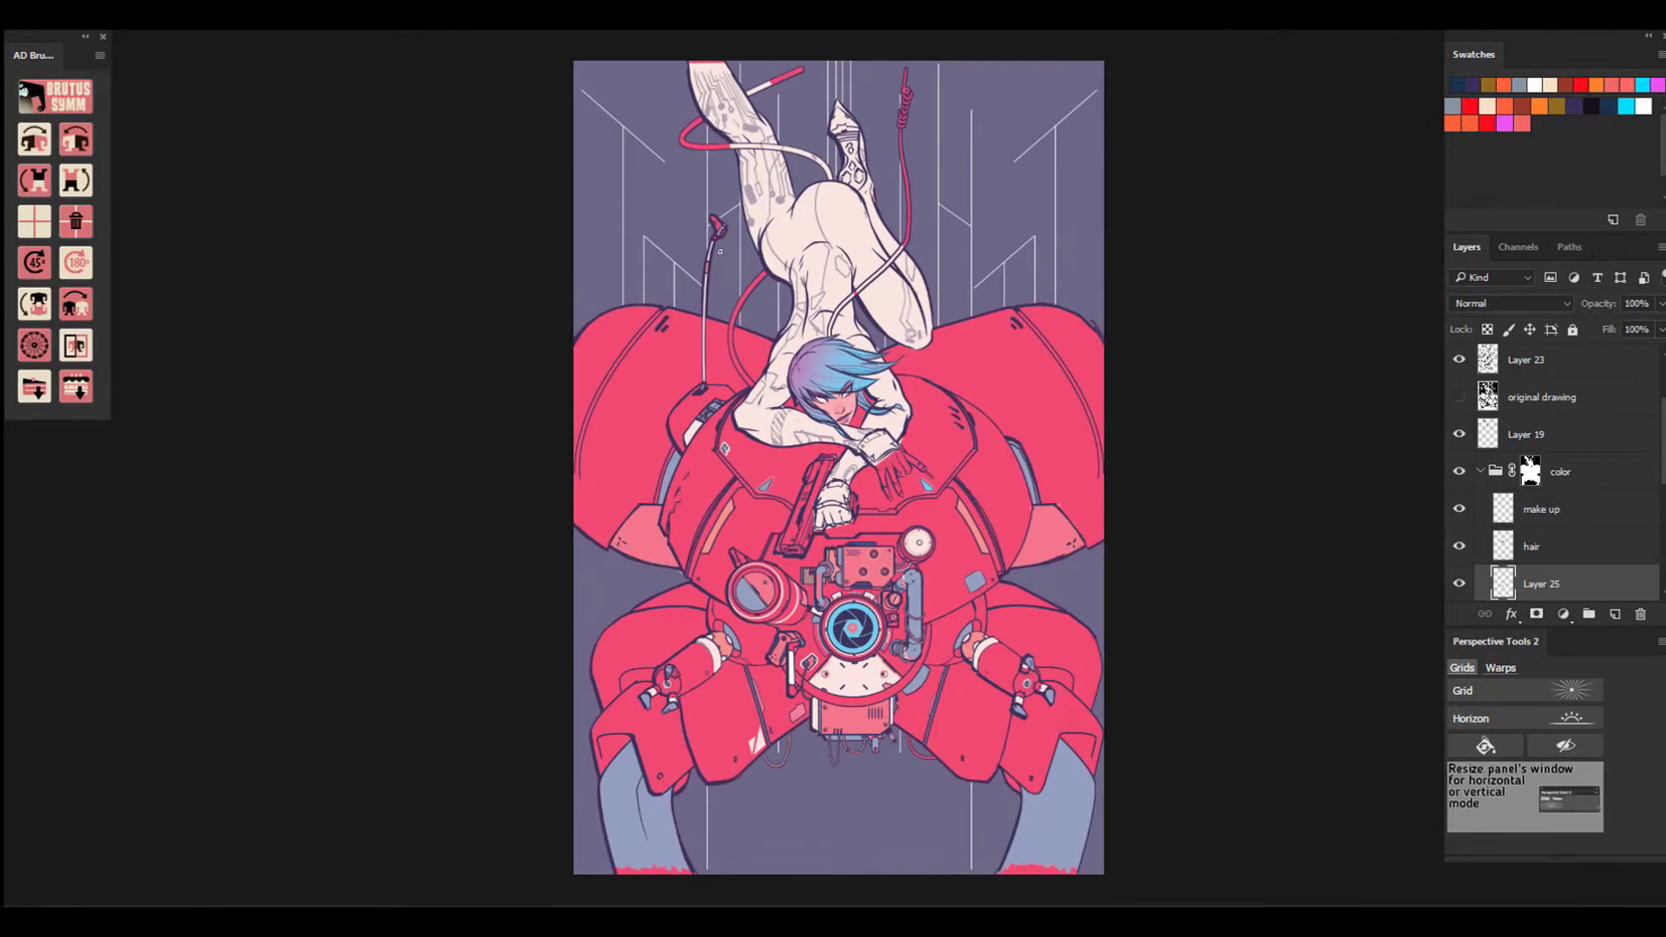
key("ctrl+plus")
key("ctrl+plus")
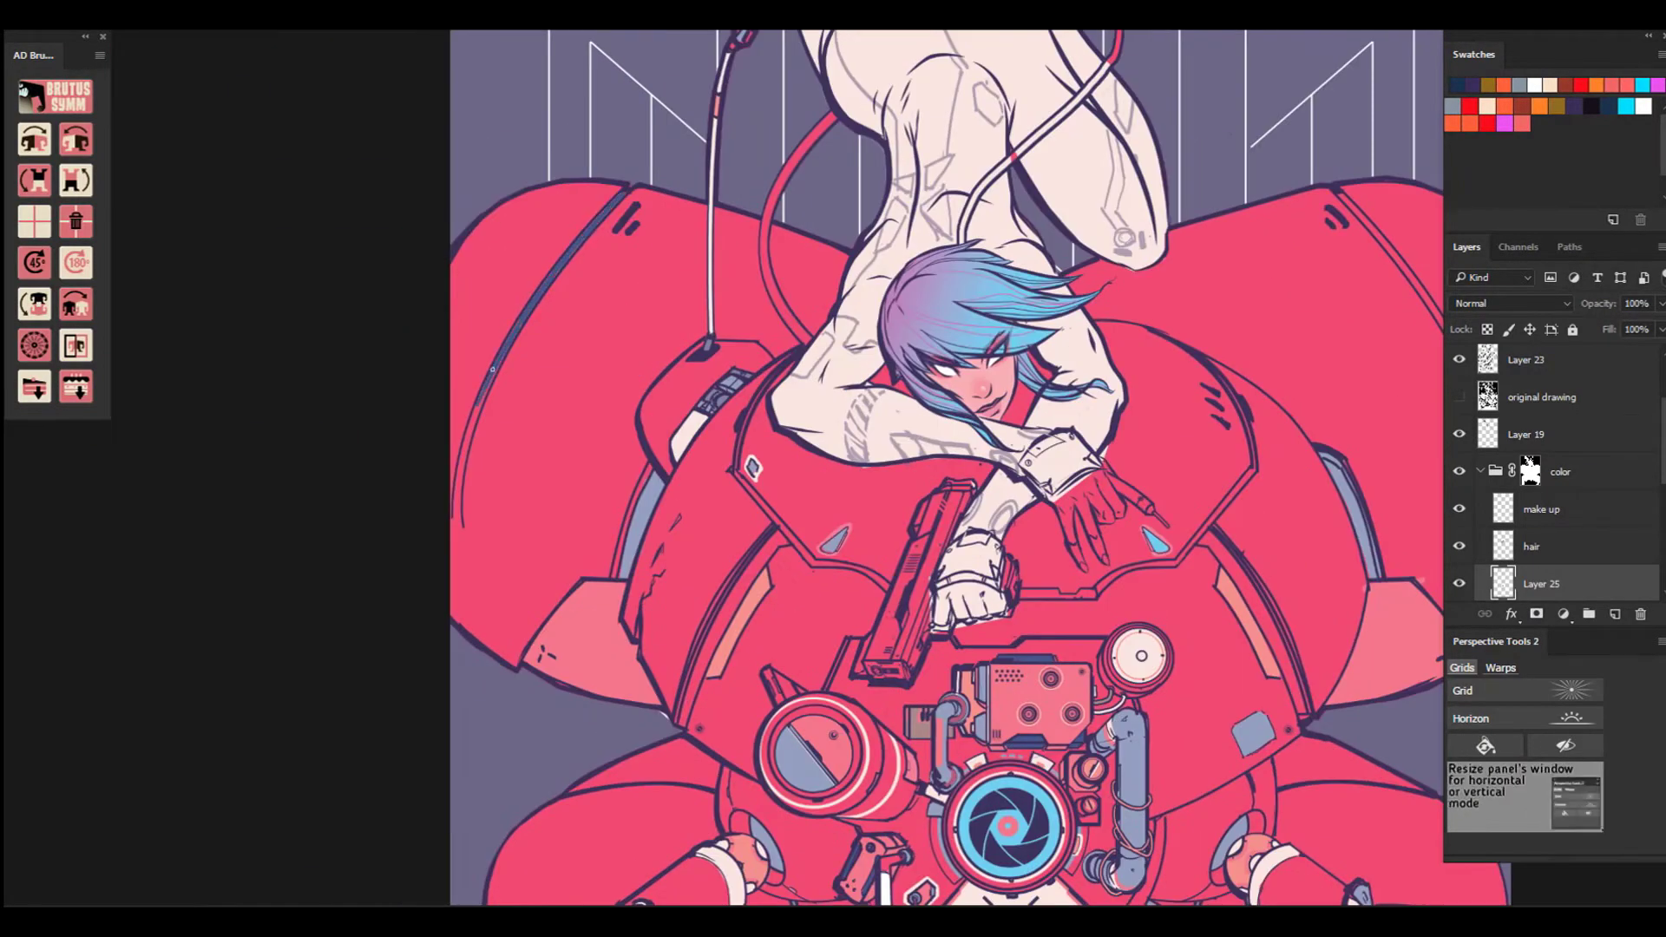
left_click_drag(456, 610, 463, 512)
left_click_drag(1227, 545, 619, 582)
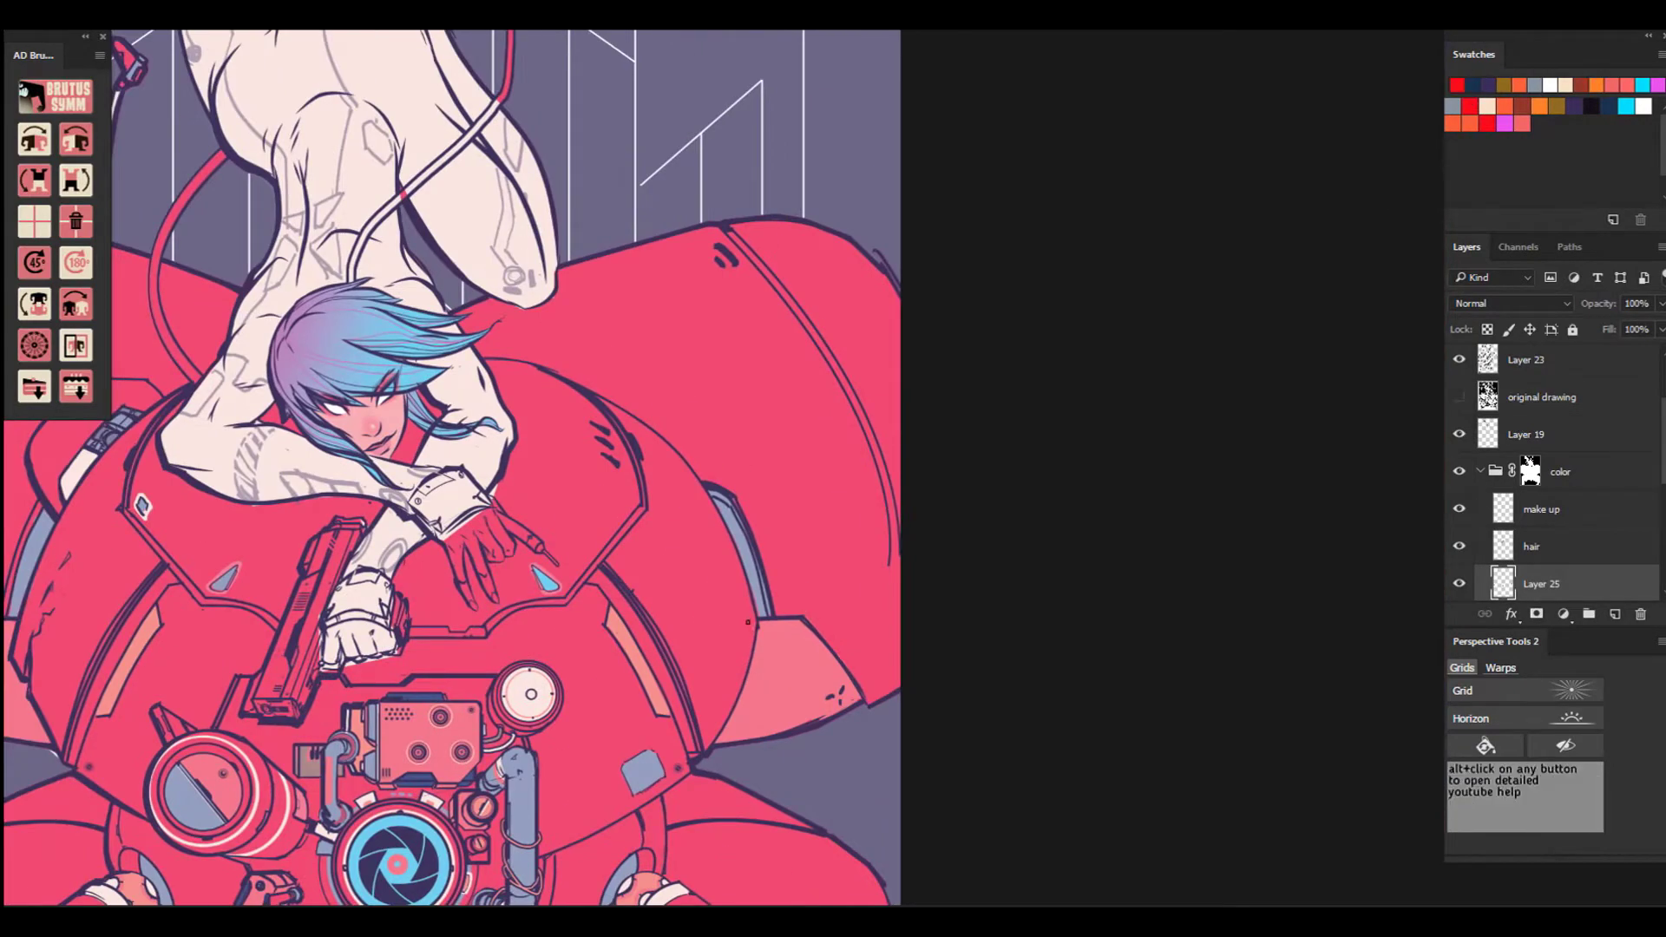
mouse_move(728, 233)
left_mouse_down()
mouse_move(783, 293)
mouse_move(891, 520)
mouse_move(893, 565)
left_mouse_up()
Touch up the curved strips beside the two orange panels on the robot's body.
left_click_drag(1123, 213, 1376, 167)
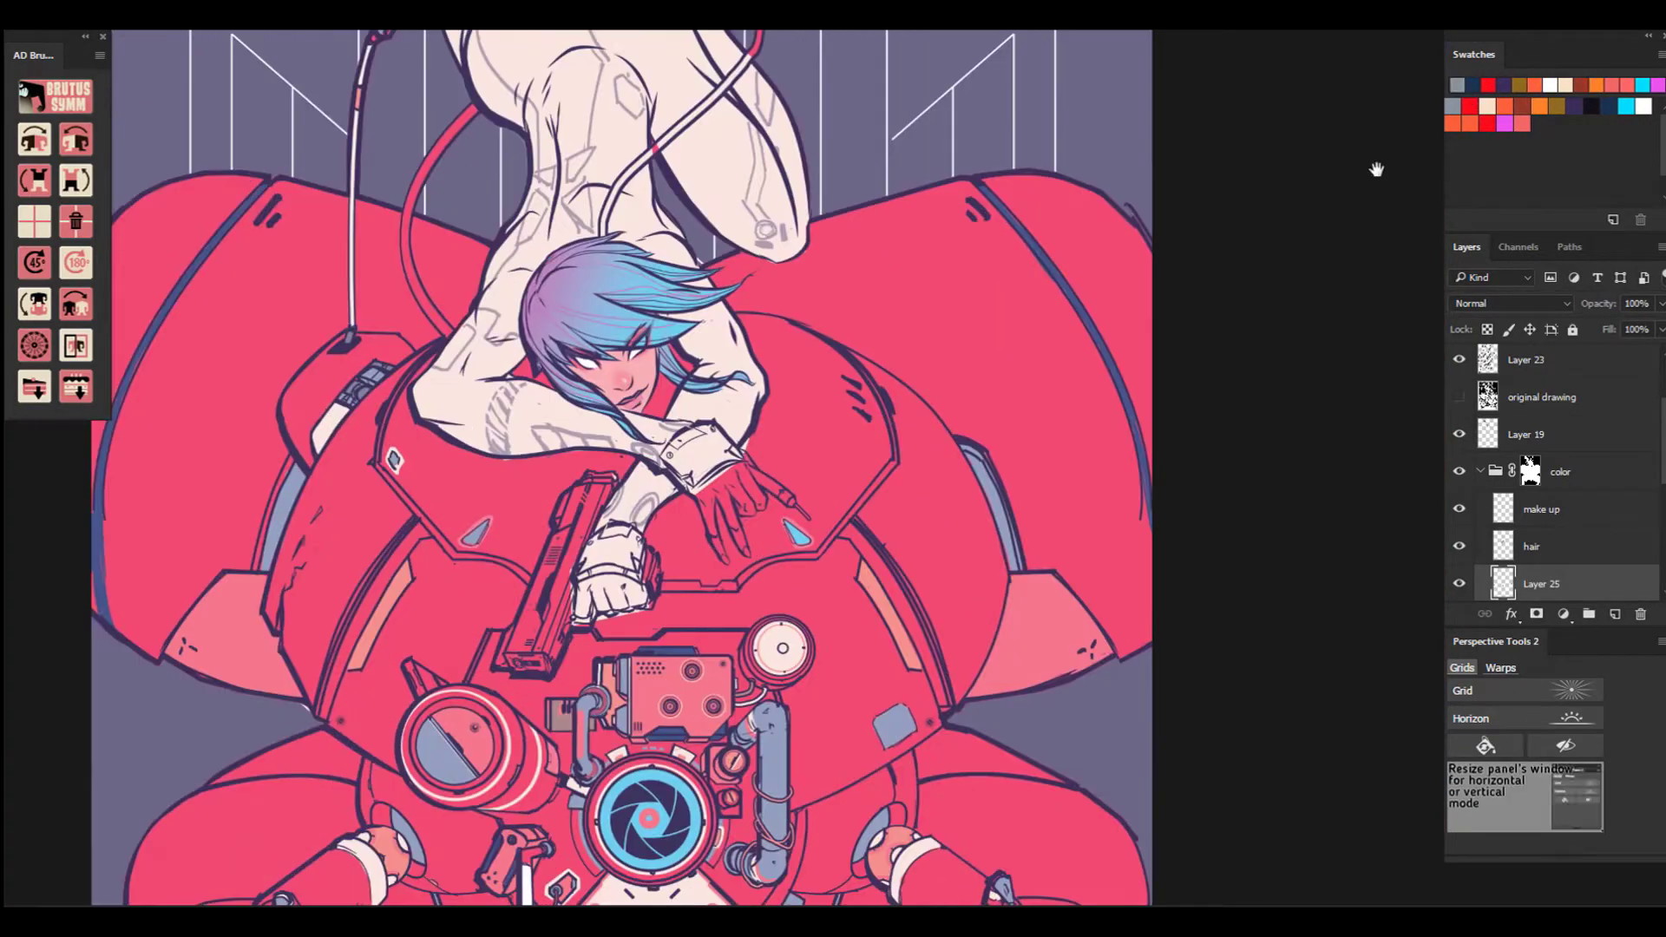
left_click_drag(857, 525, 875, 539)
left_click_drag(356, 602, 331, 646)
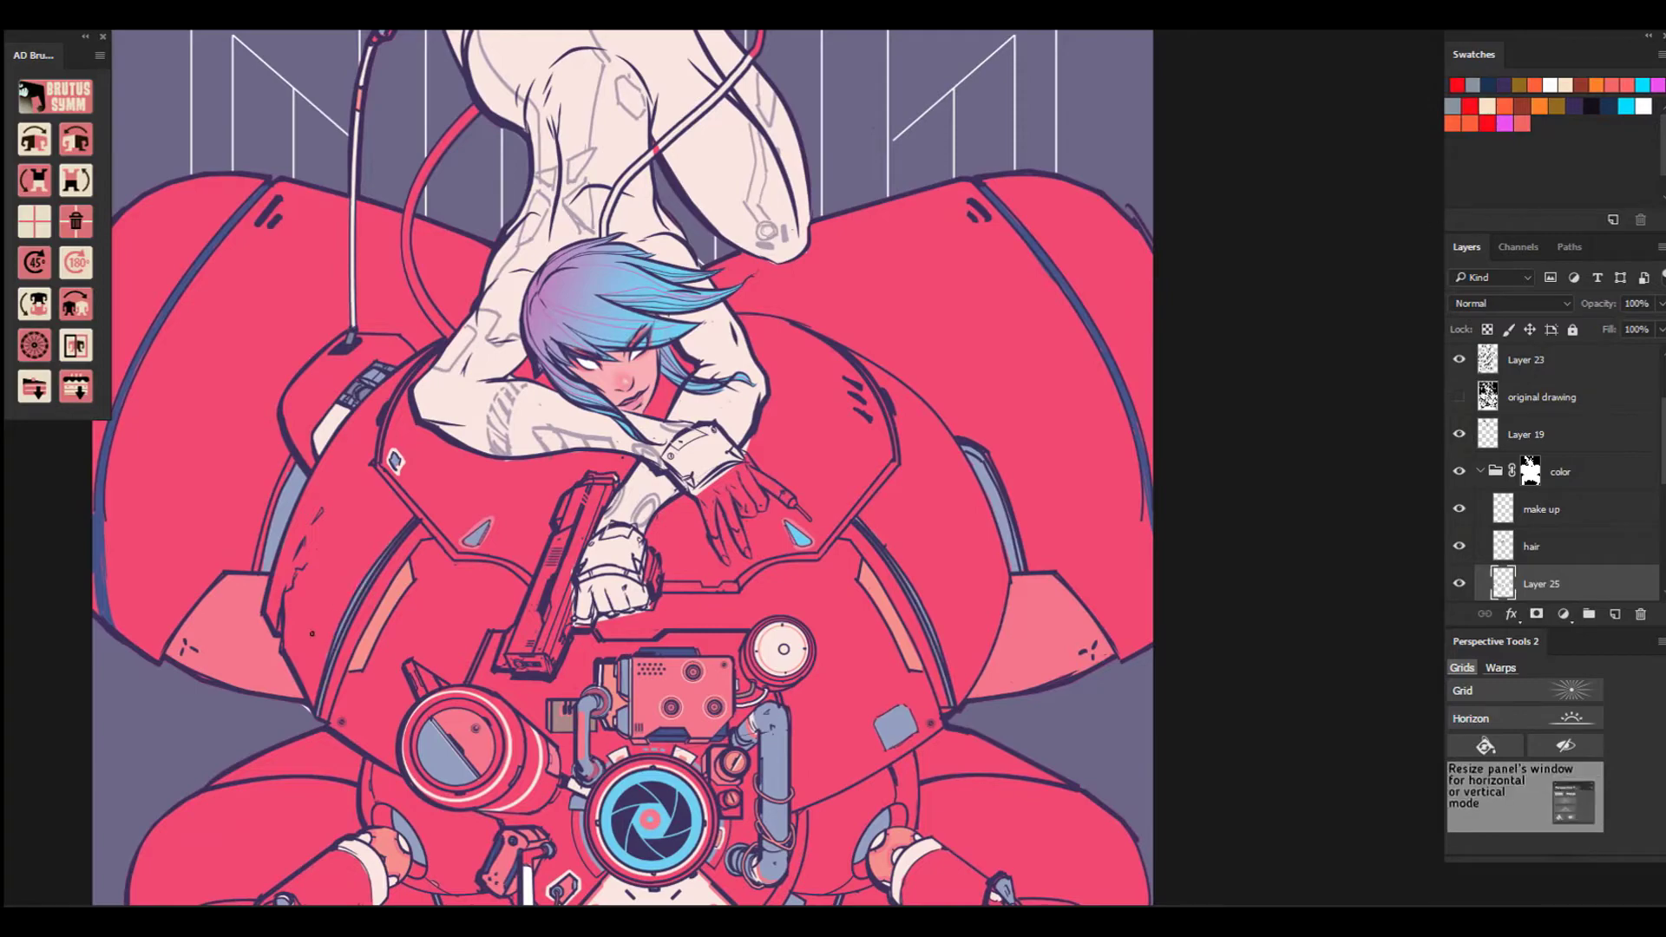
Ring the left front leg's bolt with coral and add light highlight strokes along both mechanical forearms.
key("ctrl+0")
key("ctrl+plus")
key("ctrl+plus")
left_click_drag(503, 833, 480, 523)
left_click_drag(449, 755, 456, 767)
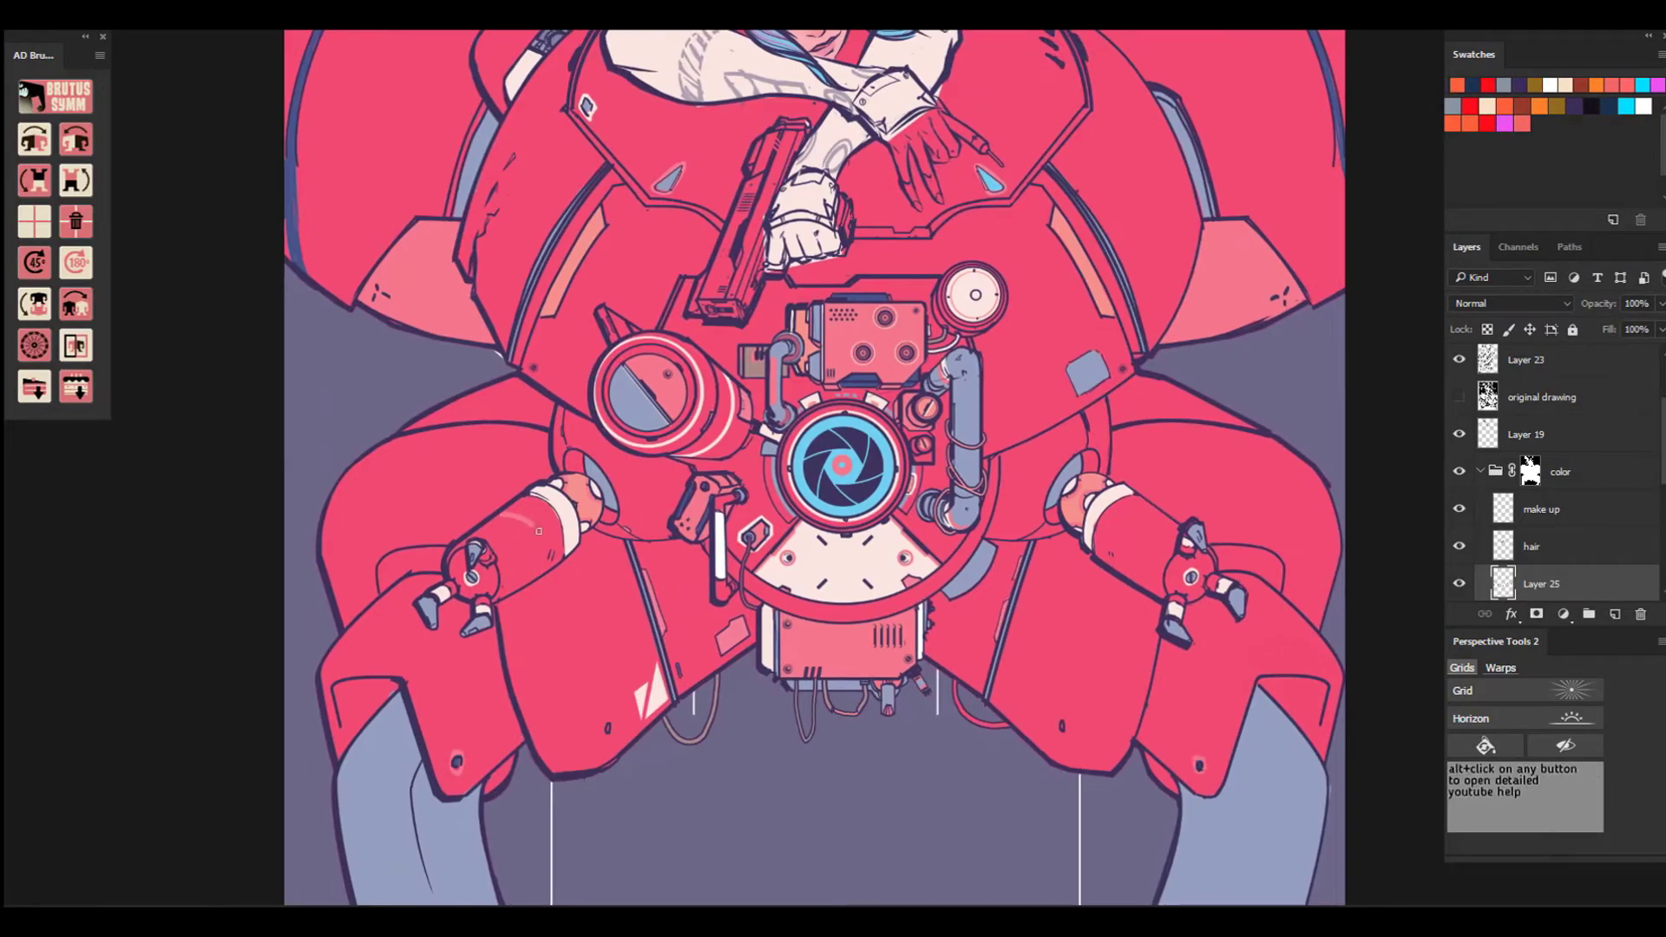
key("ctrl+plus")
mouse_move(450, 492)
left_mouse_down()
mouse_move(452, 460)
mouse_move(534, 572)
mouse_move(503, 571)
left_mouse_up()
mouse_move(1166, 570)
left_mouse_down()
mouse_move(1202, 478)
mouse_move(1259, 494)
left_mouse_up()
left_click_drag(1170, 575, 1198, 582)
Move Layer 19 into the color group, above the make up layer.
key("ctrl+0")
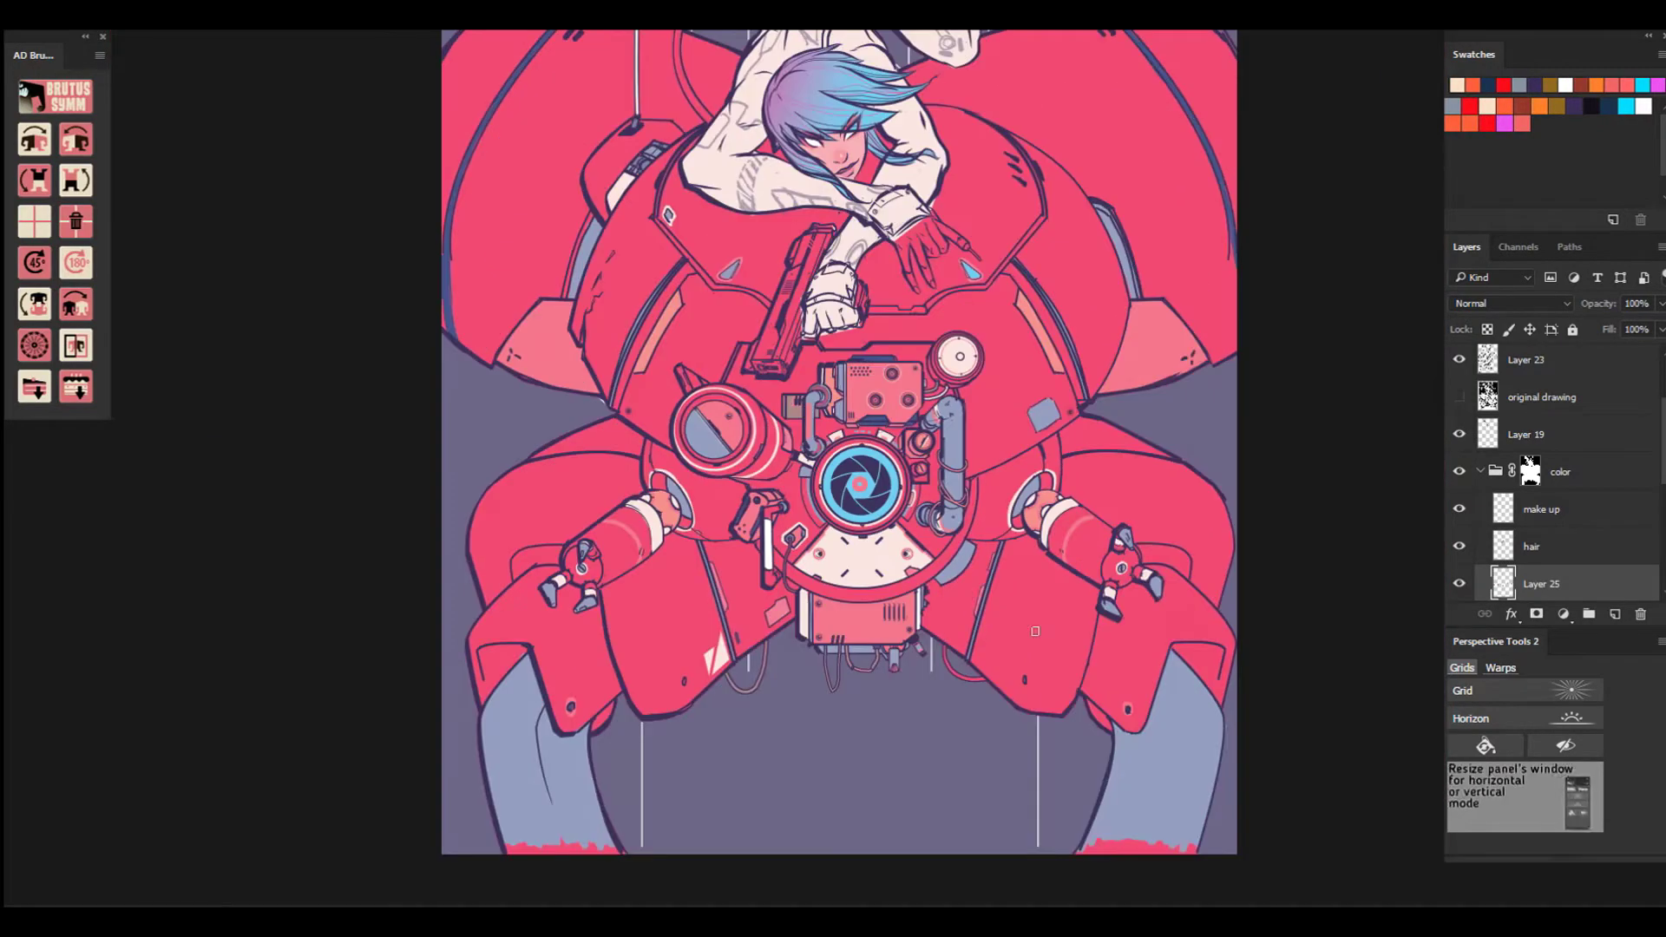
key("ctrl+minus")
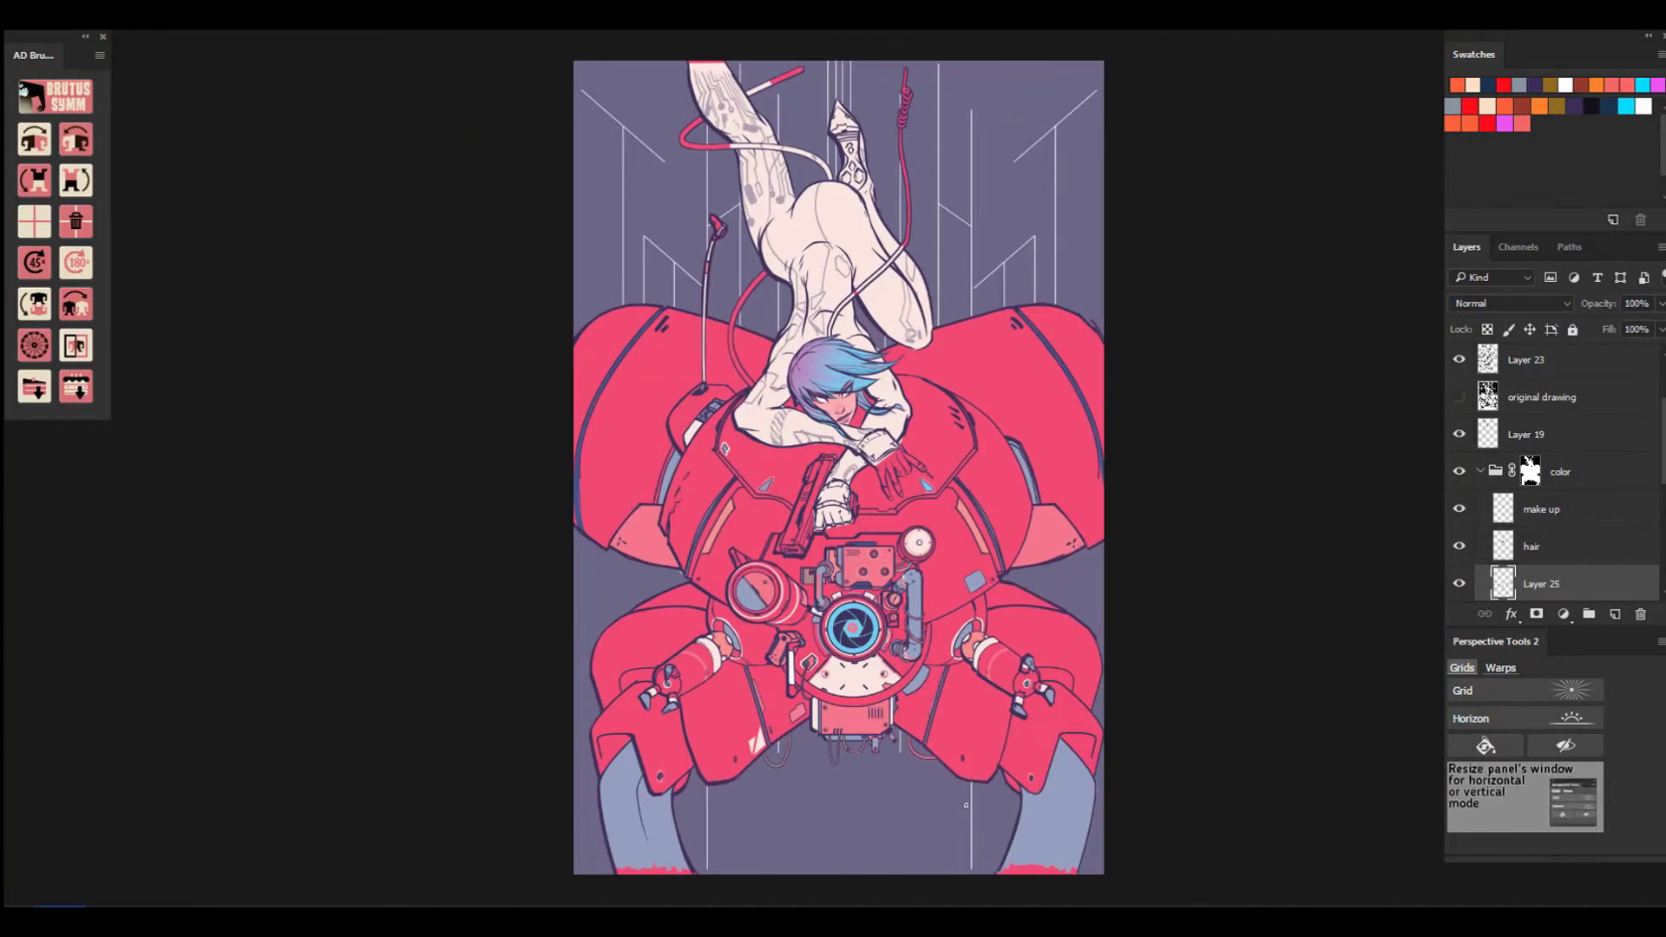
scroll(1535, 417, "down", 1)
scroll(1466, 406, "up", 2)
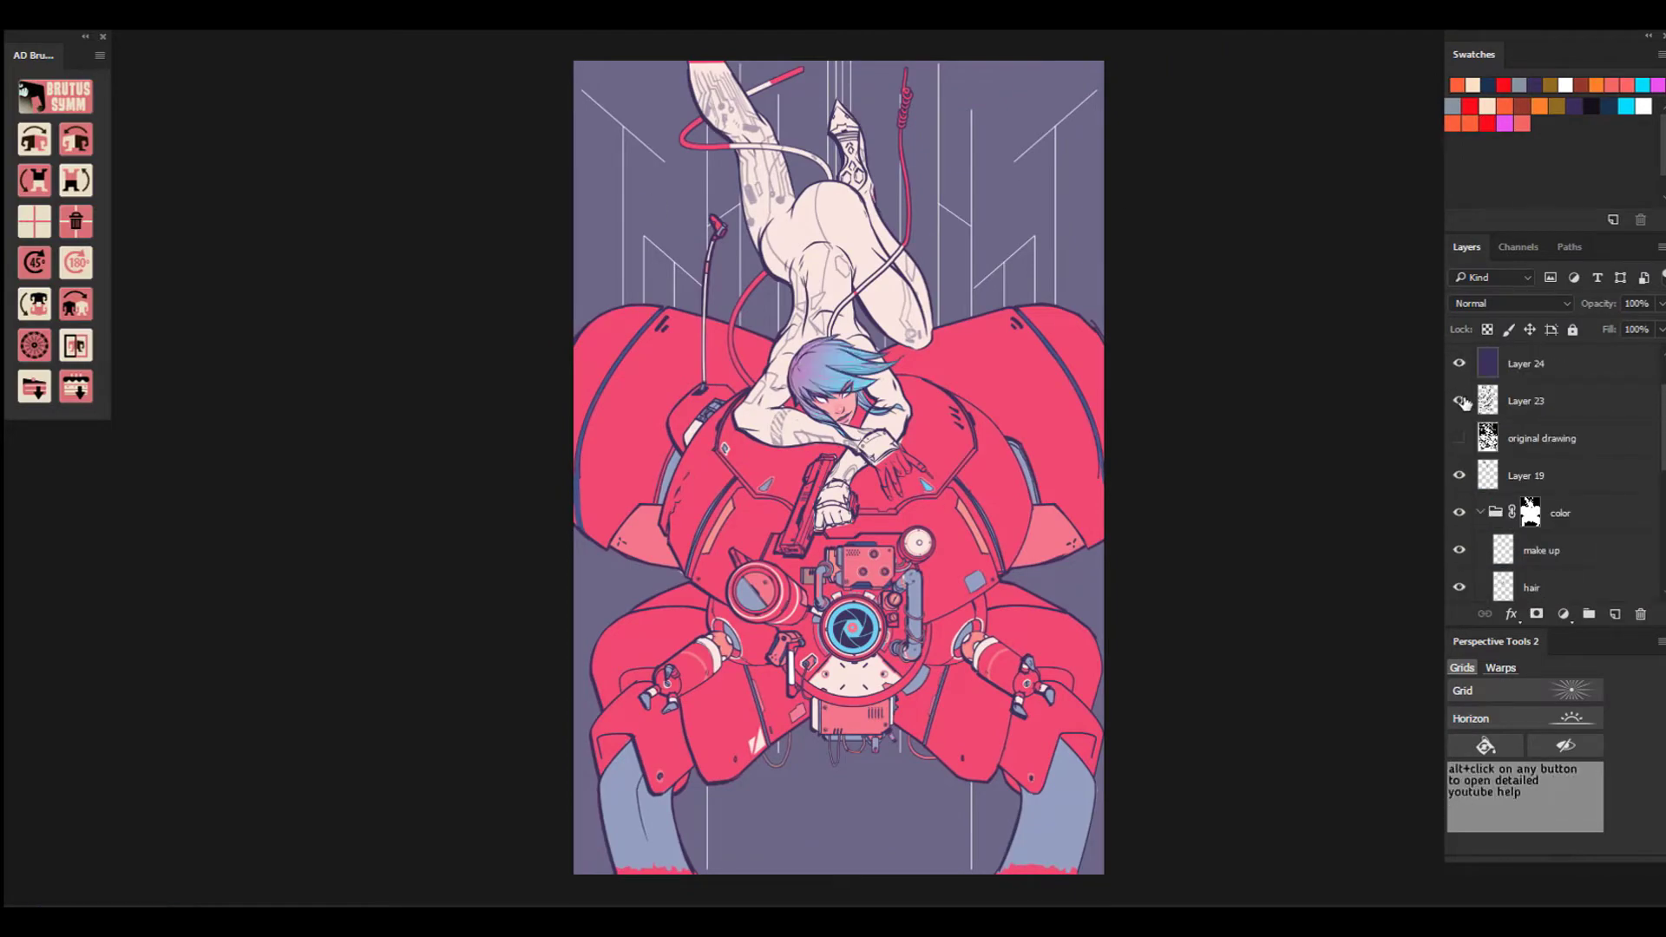
scroll(1574, 475, "down", 2)
left_click_drag(1569, 401, 1579, 459)
Show the cream border of Layer 3 and merge Layer 25 with the flats layer.
left_click_drag(838, 271, 945, 274)
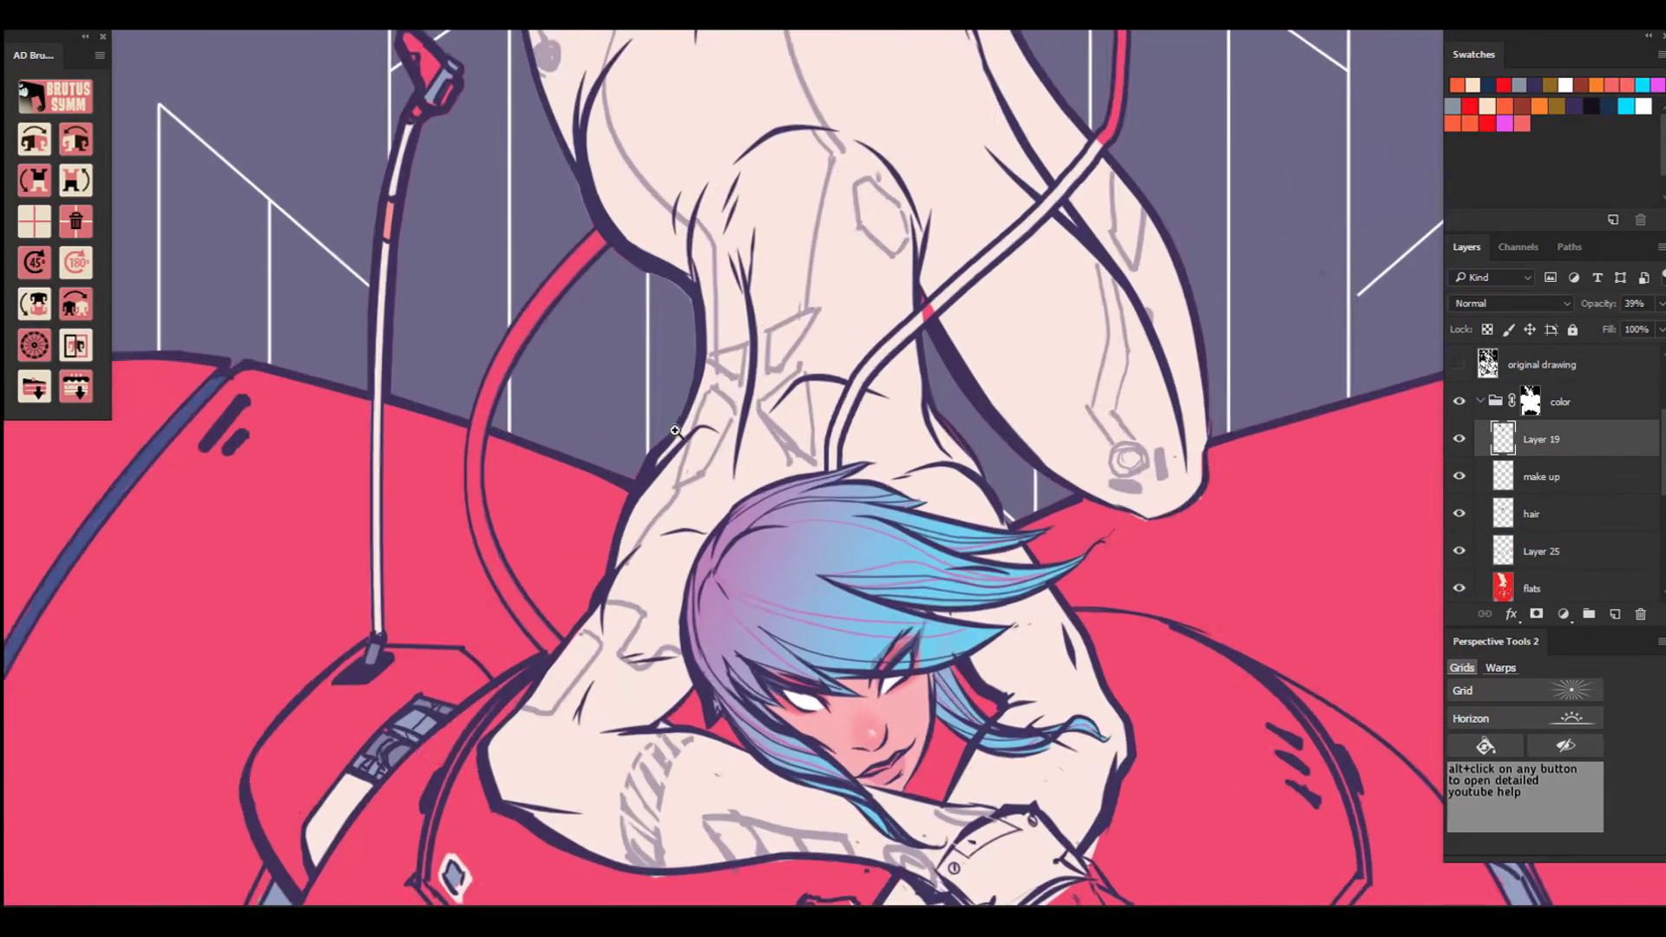
left_click_drag(598, 174, 758, 476)
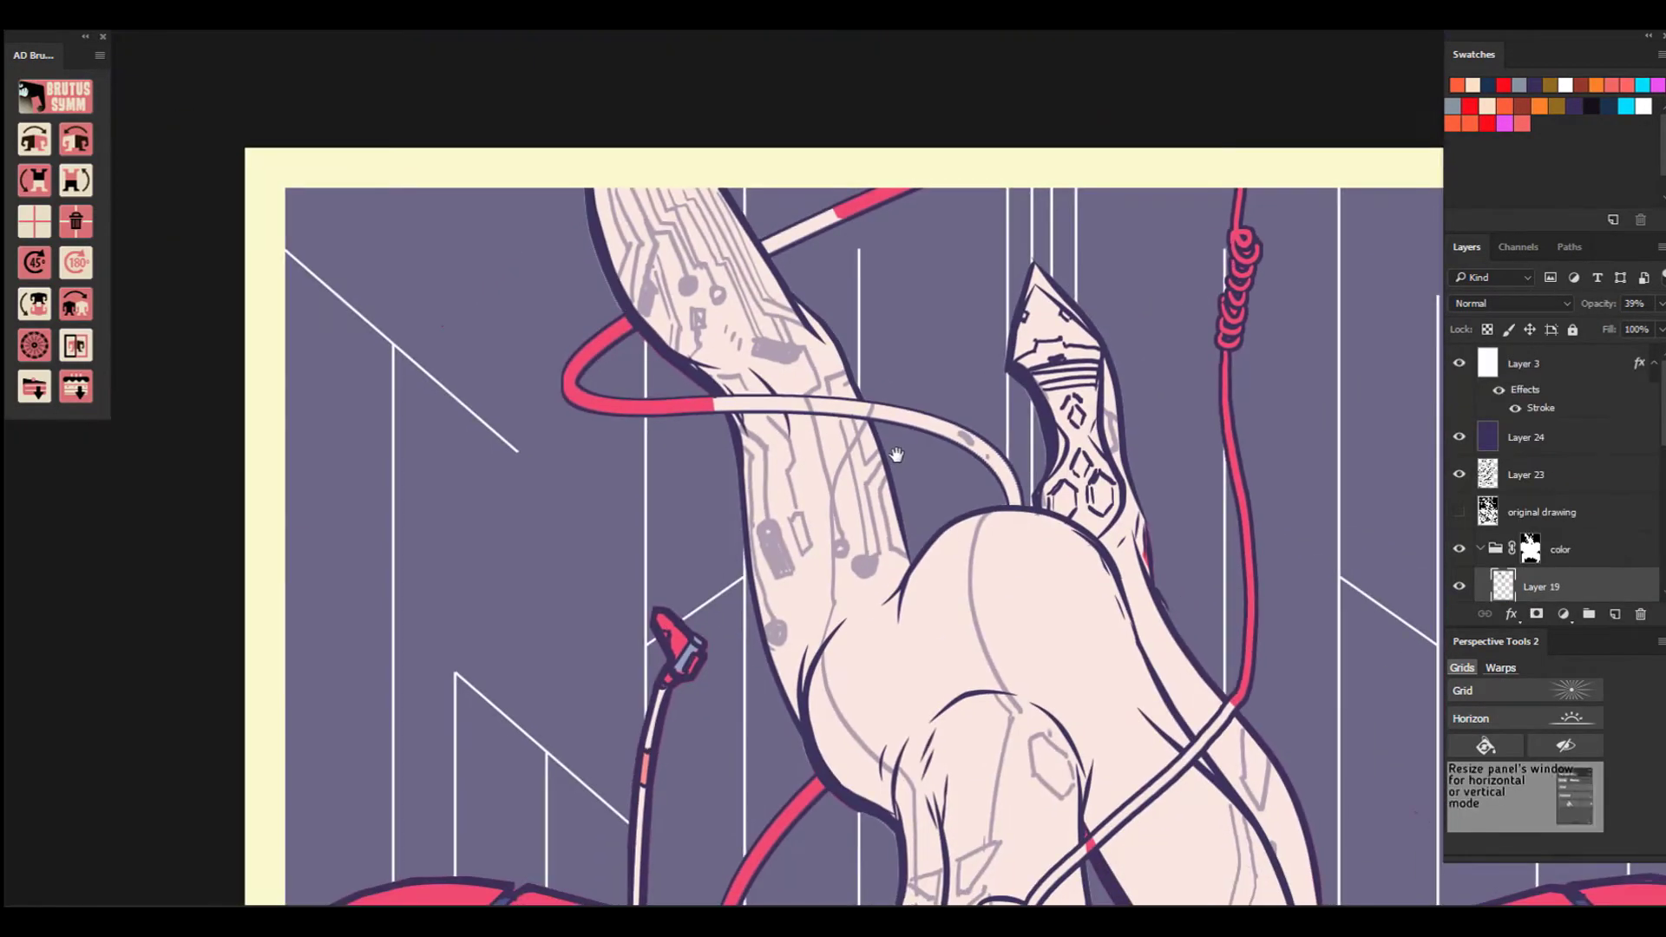
scroll(892, 450, "down", 1)
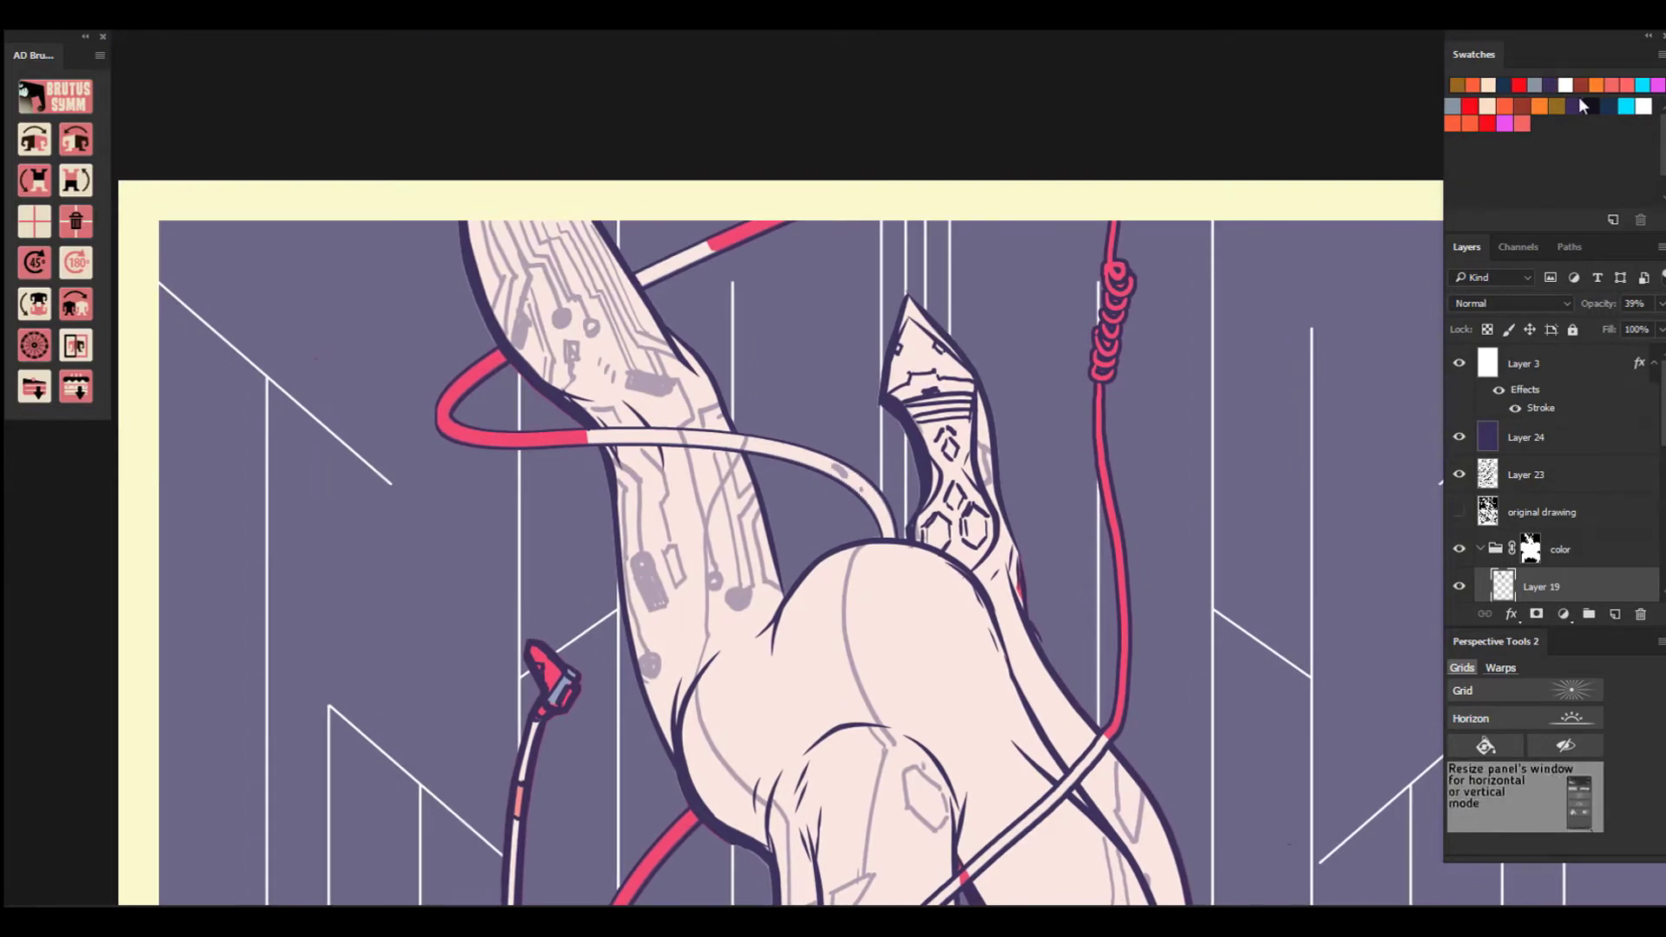
scroll(824, 447, "down", 1)
scroll(1553, 469, "down", 3)
left_click(1562, 474)
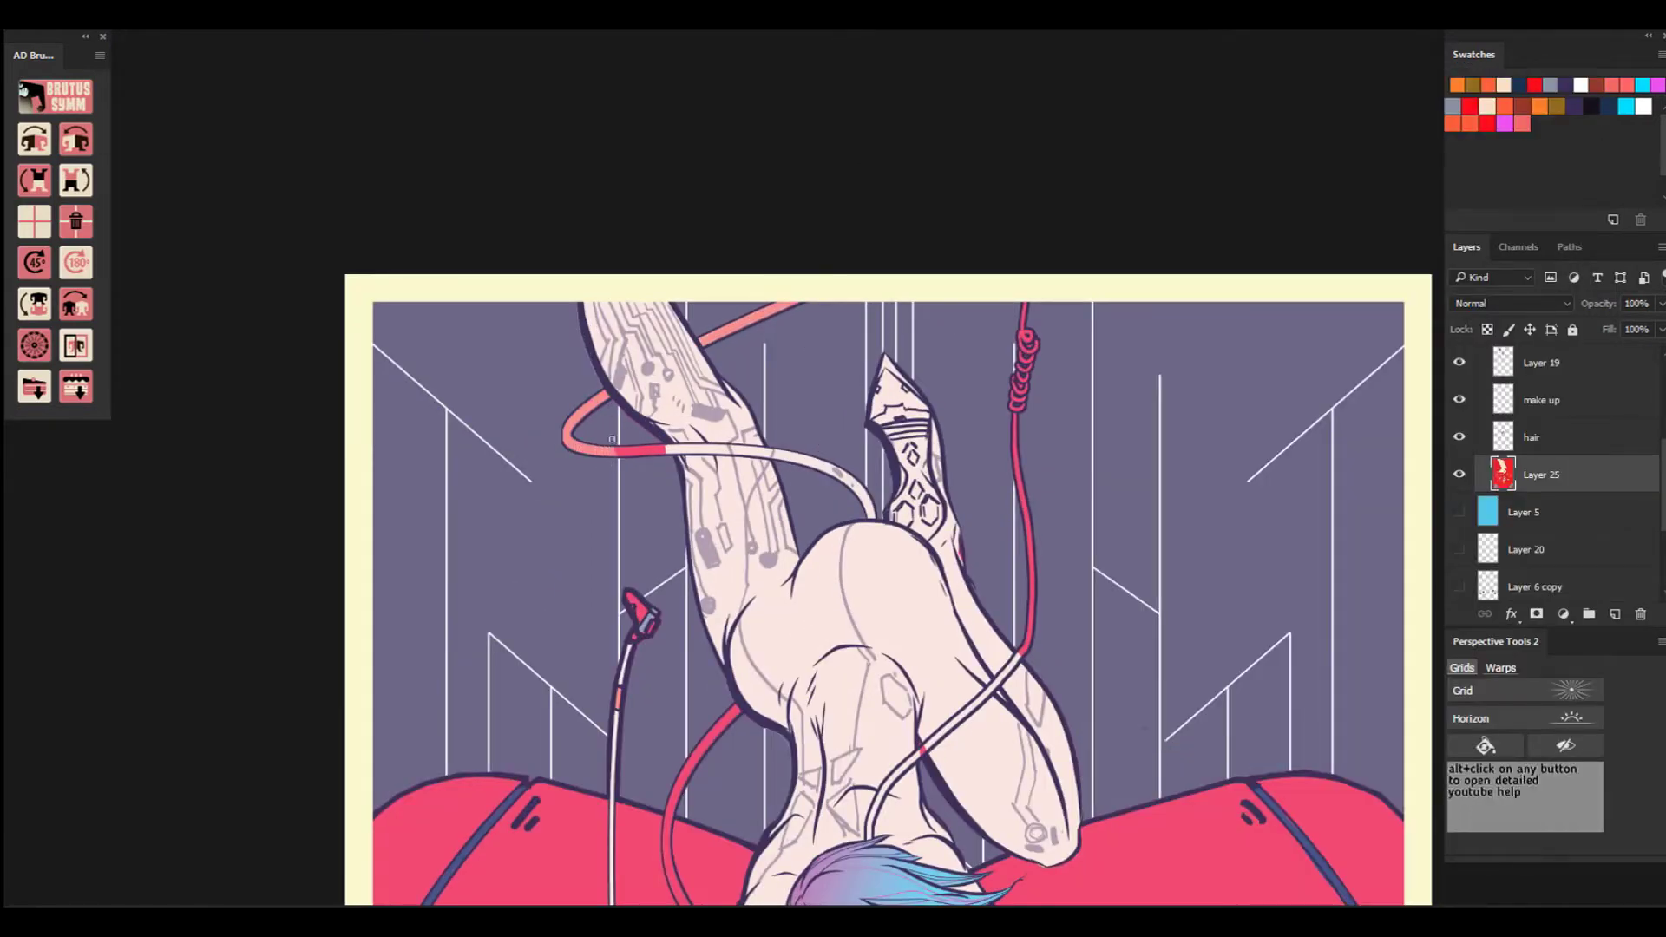
Recolour the cable looping around the raised leg and the one behind the shoulder in light coral.
mouse_move(612, 439)
left_mouse_down()
mouse_move(789, 458)
mouse_move(865, 497)
left_mouse_up()
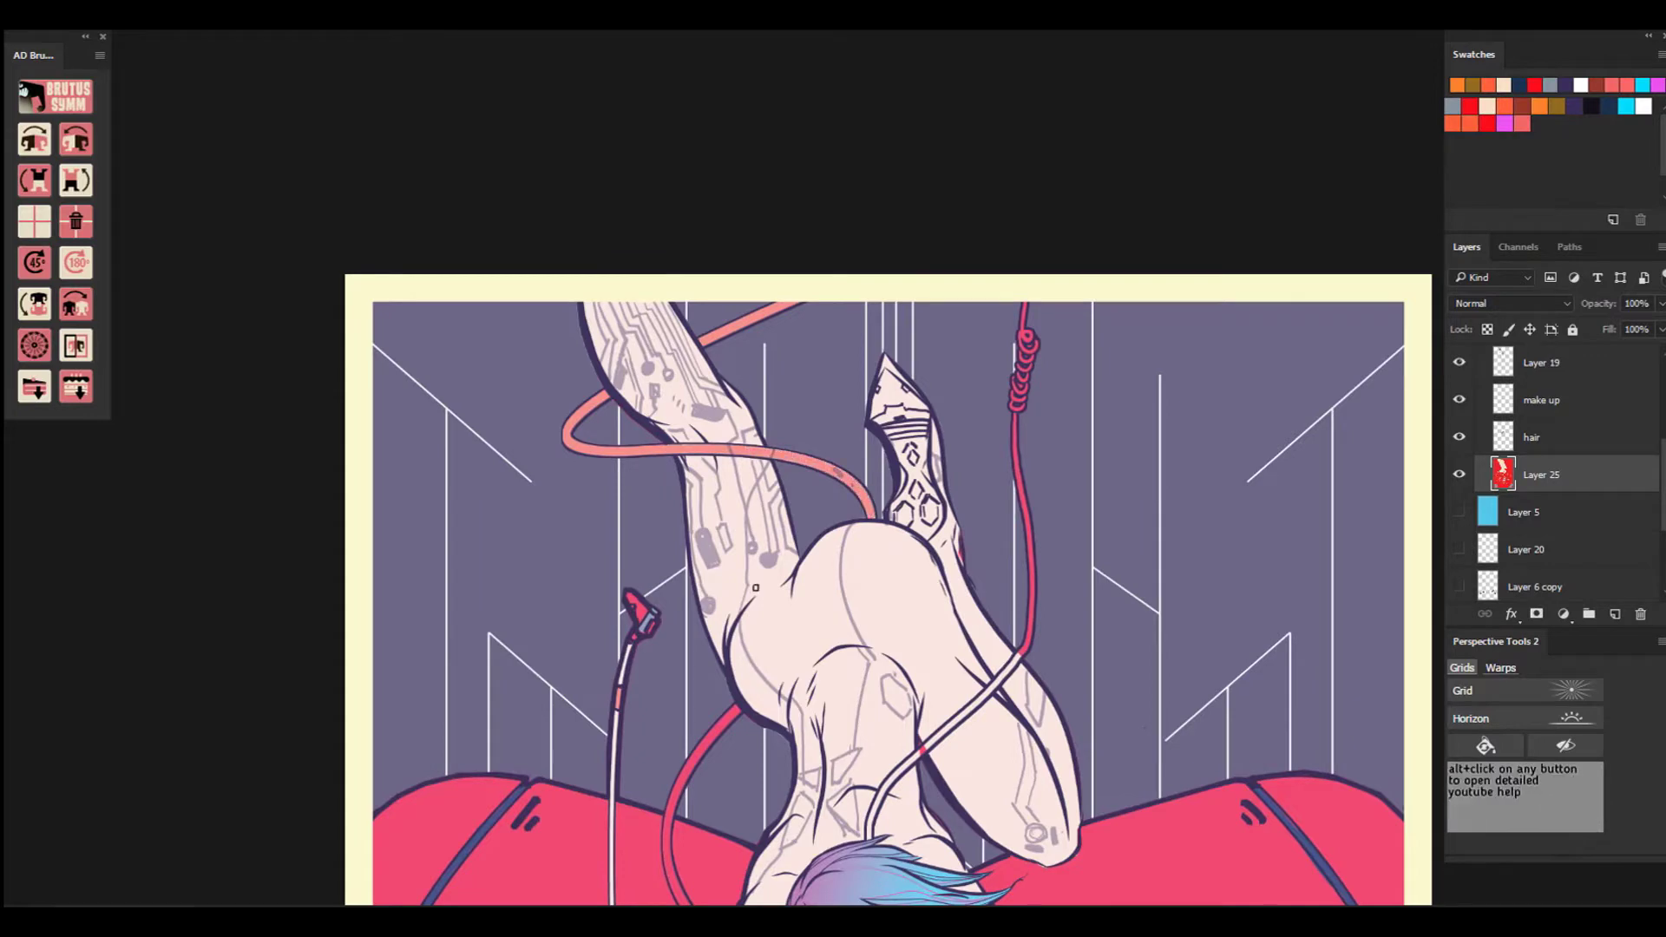
scroll(756, 587, "down", 3)
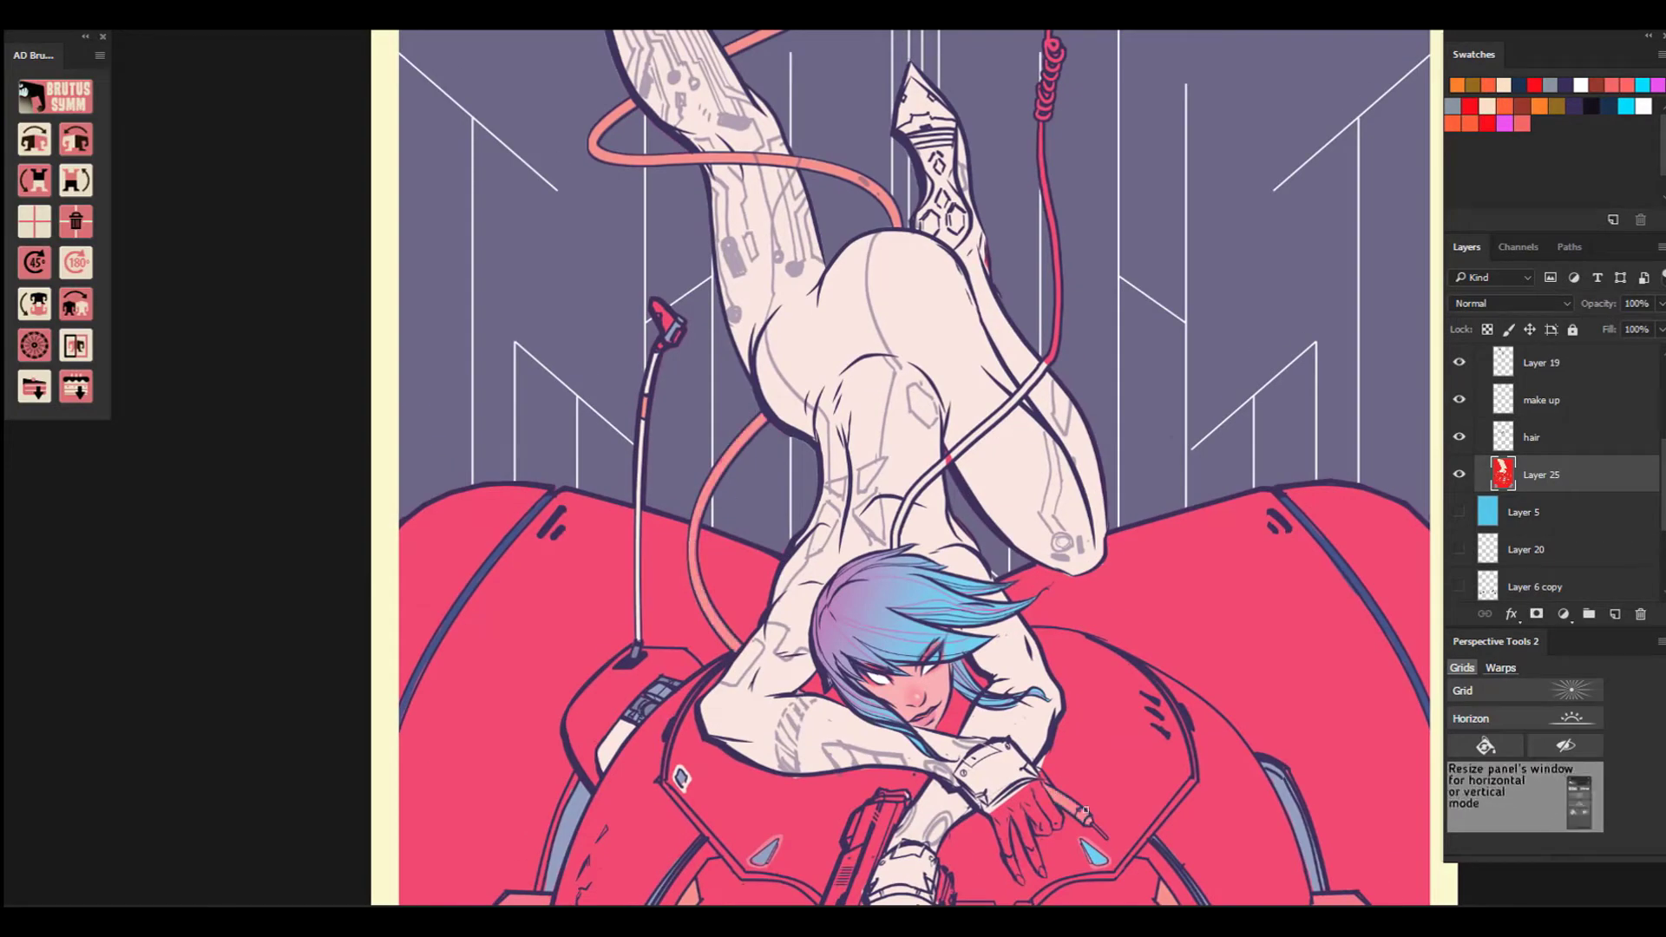
Colour the pistol grey-blue and the slim tool held in the other hand orange.
left_click_drag(1097, 824, 972, 663)
mouse_move(733, 711)
left_mouse_down()
mouse_move(703, 812)
mouse_move(746, 659)
left_mouse_up()
mouse_move(711, 758)
left_mouse_down()
mouse_move(728, 792)
mouse_move(652, 599)
mouse_move(755, 587)
left_mouse_up()
scroll(739, 783, "up", 4)
left_click(725, 608, "alt")
left_click(746, 564, "alt")
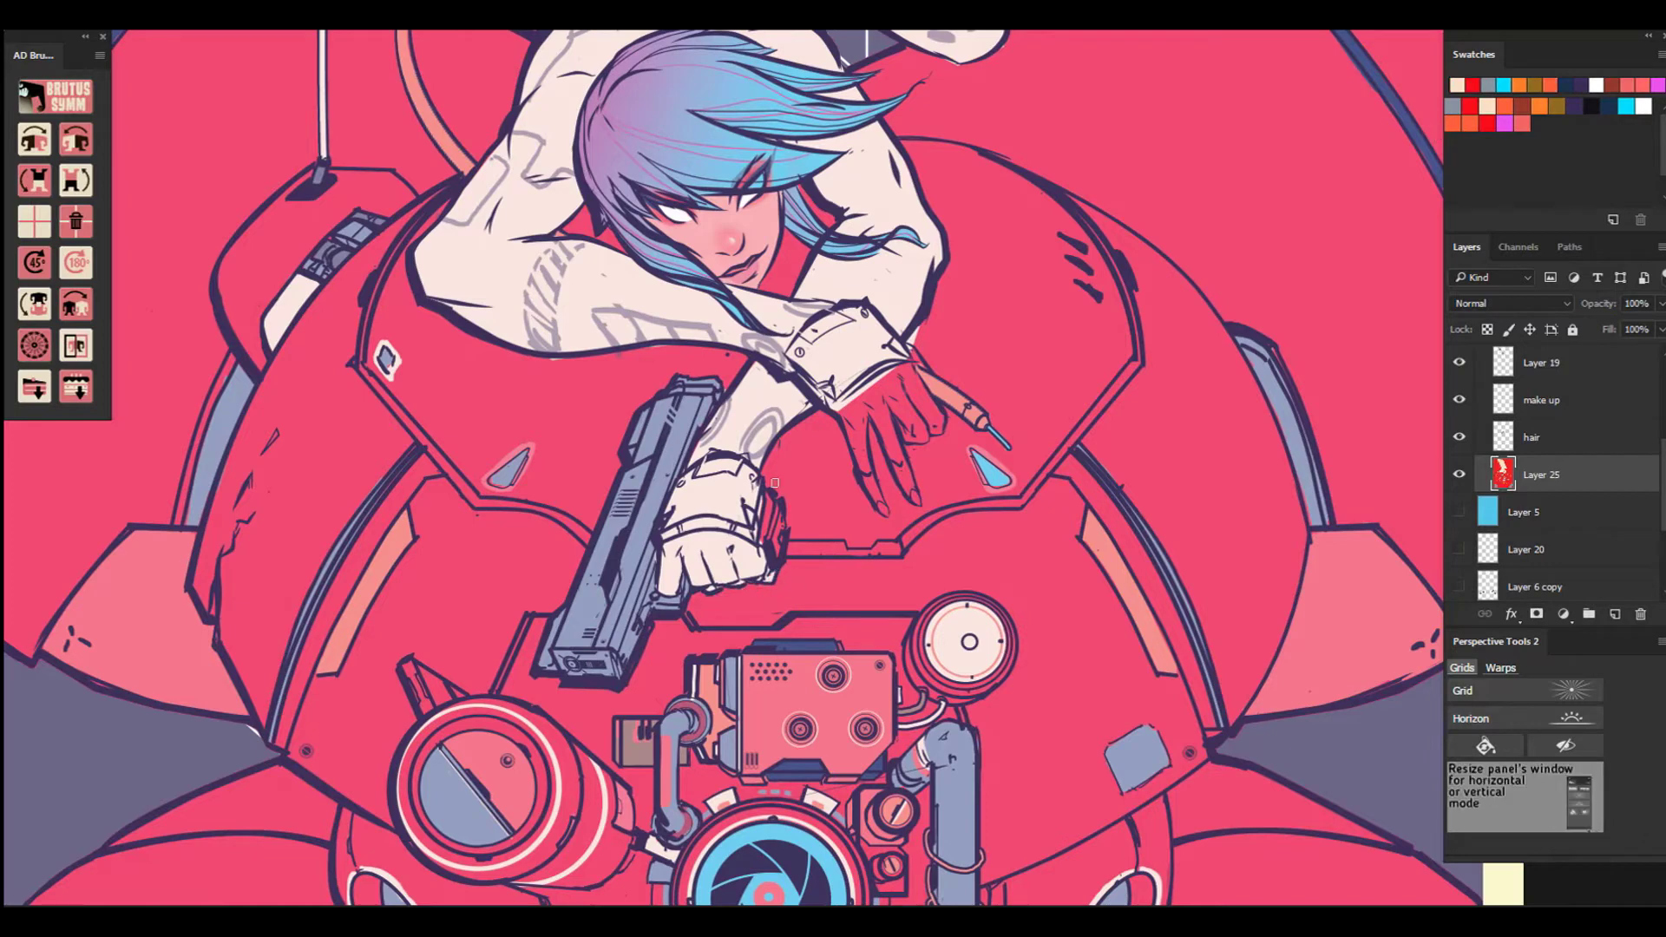
Paint the wrist guards on both of the woman's hands coral with brown inset panels.
mouse_move(764, 496)
left_mouse_down()
mouse_move(765, 542)
mouse_move(779, 513)
left_mouse_up()
left_click(653, 495, "alt")
left_click(1469, 106)
left_click(1503, 106)
mouse_move(686, 487)
left_mouse_down()
mouse_move(673, 529)
mouse_move(752, 473)
mouse_move(692, 475)
mouse_move(740, 463)
left_mouse_up()
left_click(1468, 106)
left_click(1556, 106)
left_click(1504, 106)
mouse_move(805, 334)
left_mouse_down()
mouse_move(859, 380)
mouse_move(841, 309)
mouse_move(843, 359)
mouse_move(847, 319)
mouse_move(905, 353)
left_mouse_up()
Colour the bolts on the wrist guards grey-blue and their small tabs navy.
left_click(1452, 106)
left_click(798, 352)
left_click(1556, 106)
left_click(1608, 106)
left_click_drag(831, 381, 827, 395)
left_click_drag(748, 510, 754, 533)
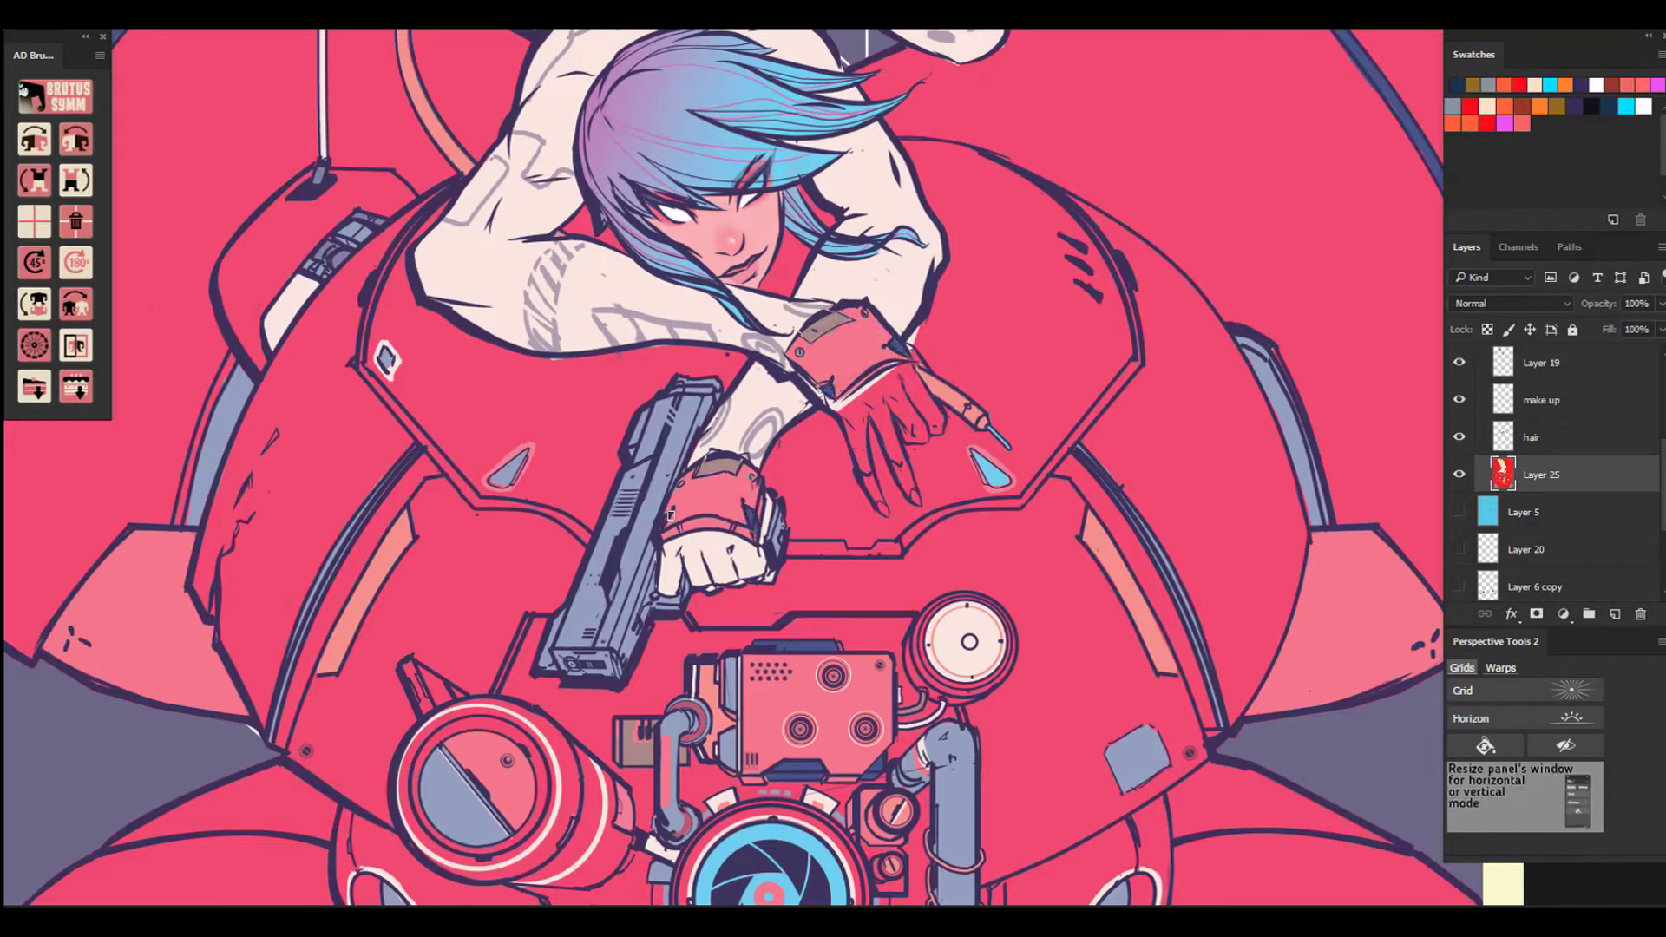
Paint the skin of the woman's open hand cream and colour its fingernails.
left_click_drag(859, 401, 869, 501)
left_click_drag(907, 414, 874, 501)
mouse_move(859, 395)
left_mouse_down()
mouse_move(910, 434)
mouse_move(908, 385)
mouse_move(934, 407)
left_mouse_up()
left_click(928, 345, "alt")
left_click_drag(921, 346, 918, 333)
left_click(1504, 124)
left_click_drag(913, 492, 885, 513)
Colour the two triangular lights on the upper body shell cyan.
left_click(1452, 106)
left_click_drag(997, 486, 992, 476)
left_click_drag(494, 480, 521, 456)
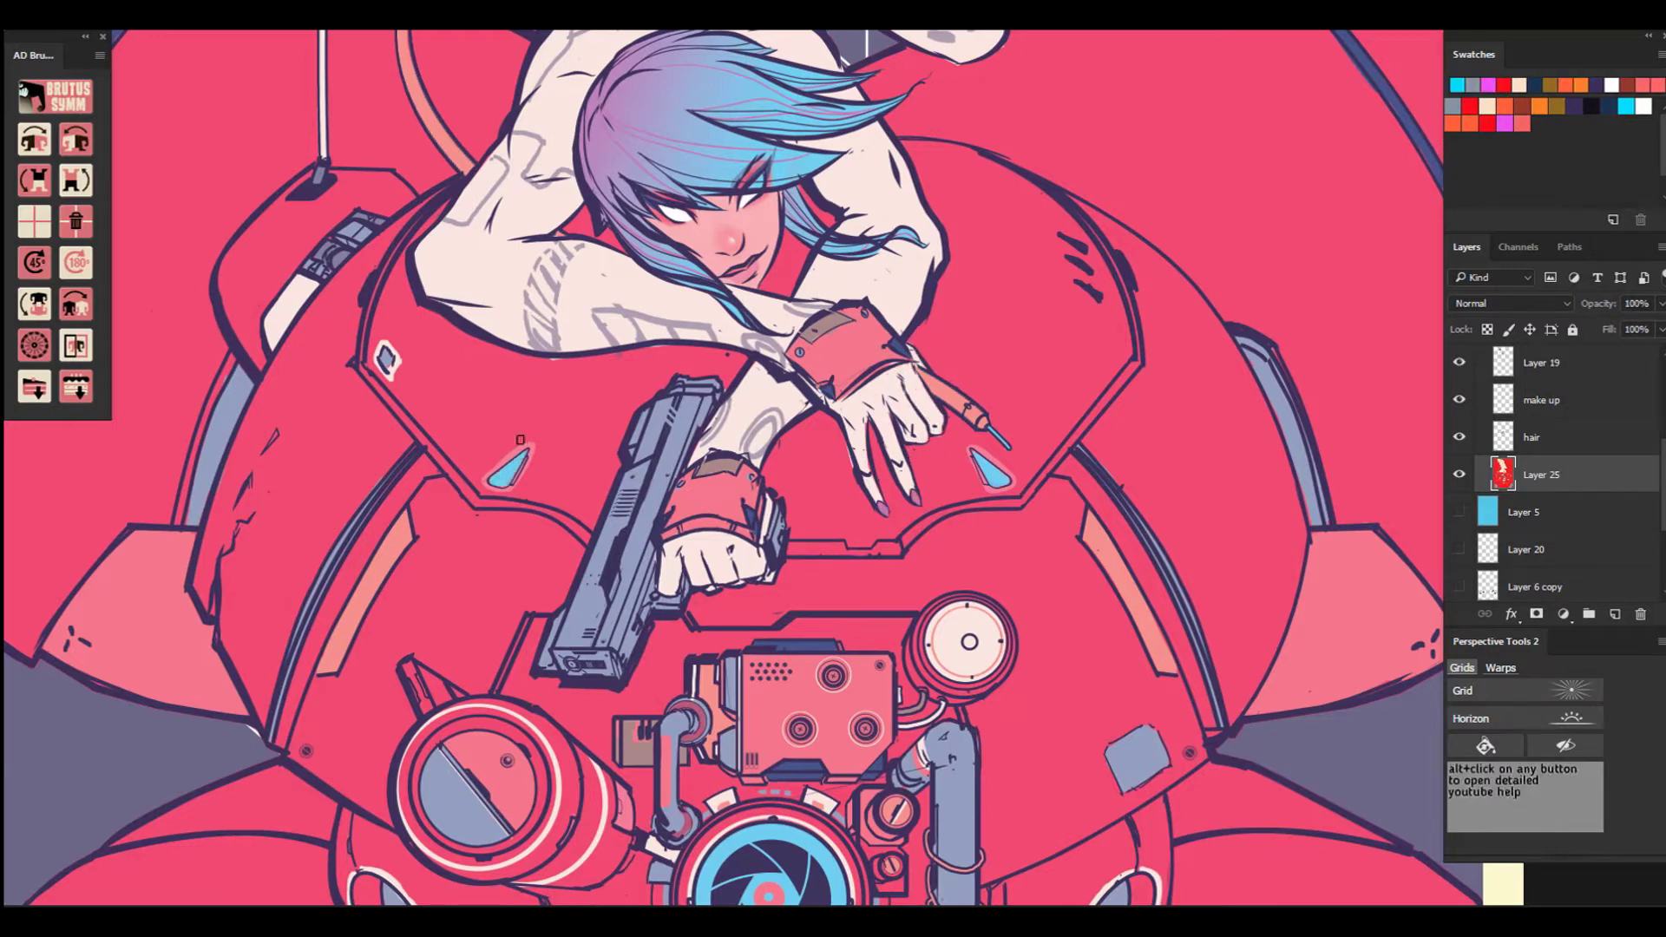
Paint the rim trim along the sides and lower edge of the upper body shell grey-blue.
left_click(1453, 105)
left_click_drag(404, 236, 364, 359)
mouse_move(1102, 241)
left_mouse_down()
mouse_move(1137, 344)
mouse_move(1020, 502)
mouse_move(904, 546)
mouse_move(791, 546)
left_mouse_up()
left_click(789, 550, "shift")
left_click(793, 546, "shift")
left_click(842, 547, "shift")
left_click_drag(480, 504, 586, 542)
left_click(539, 527, "alt")
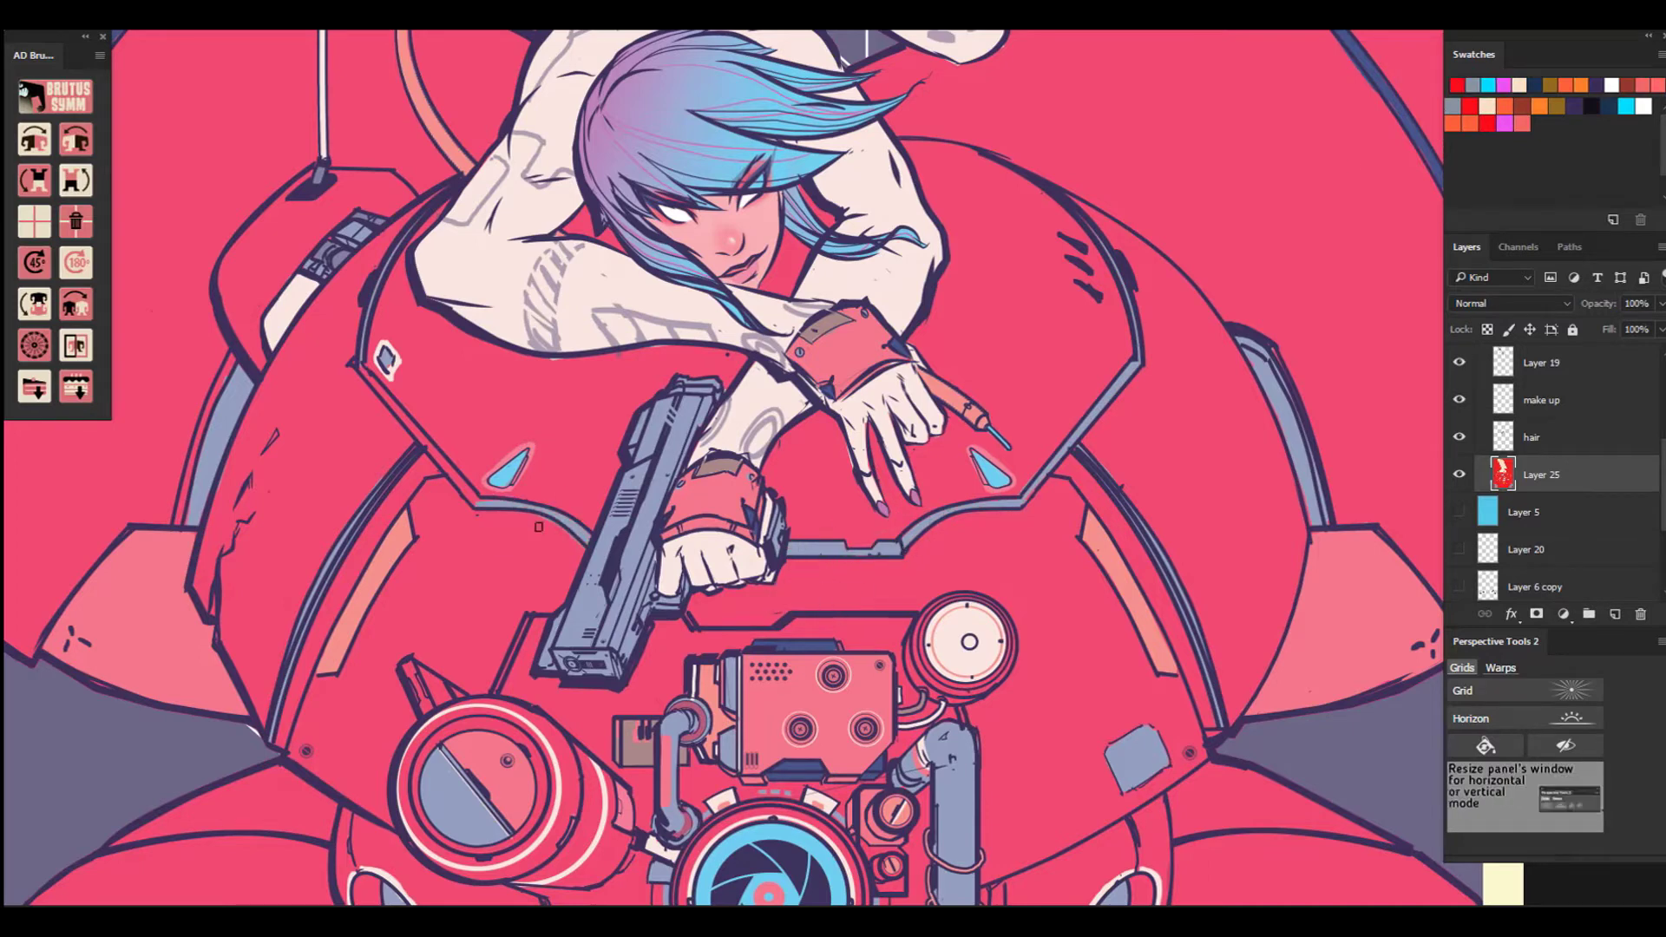
left_click(513, 506, "alt")
left_click_drag(479, 500, 375, 376)
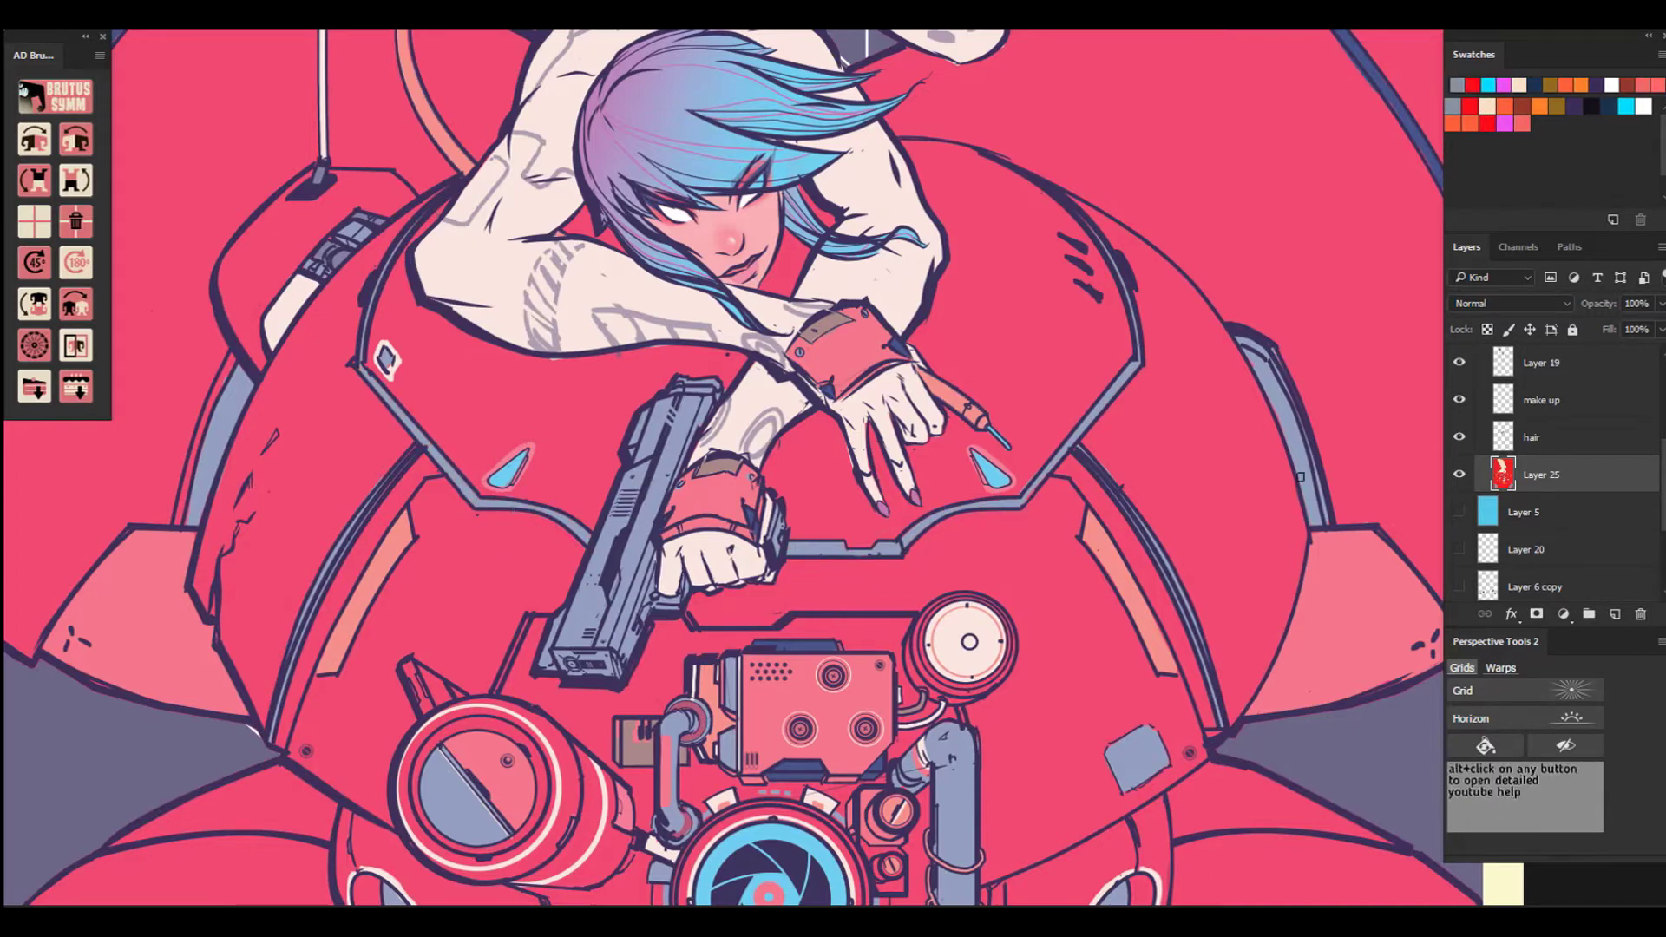
Fill the upper body shell, the outer shells' outer sections and both front leg plates with a darker red.
left_click(237, 443, "alt")
key("ctrl+minus")
key("ctrl+minus")
key("ctrl+minus")
key("ctrl+0")
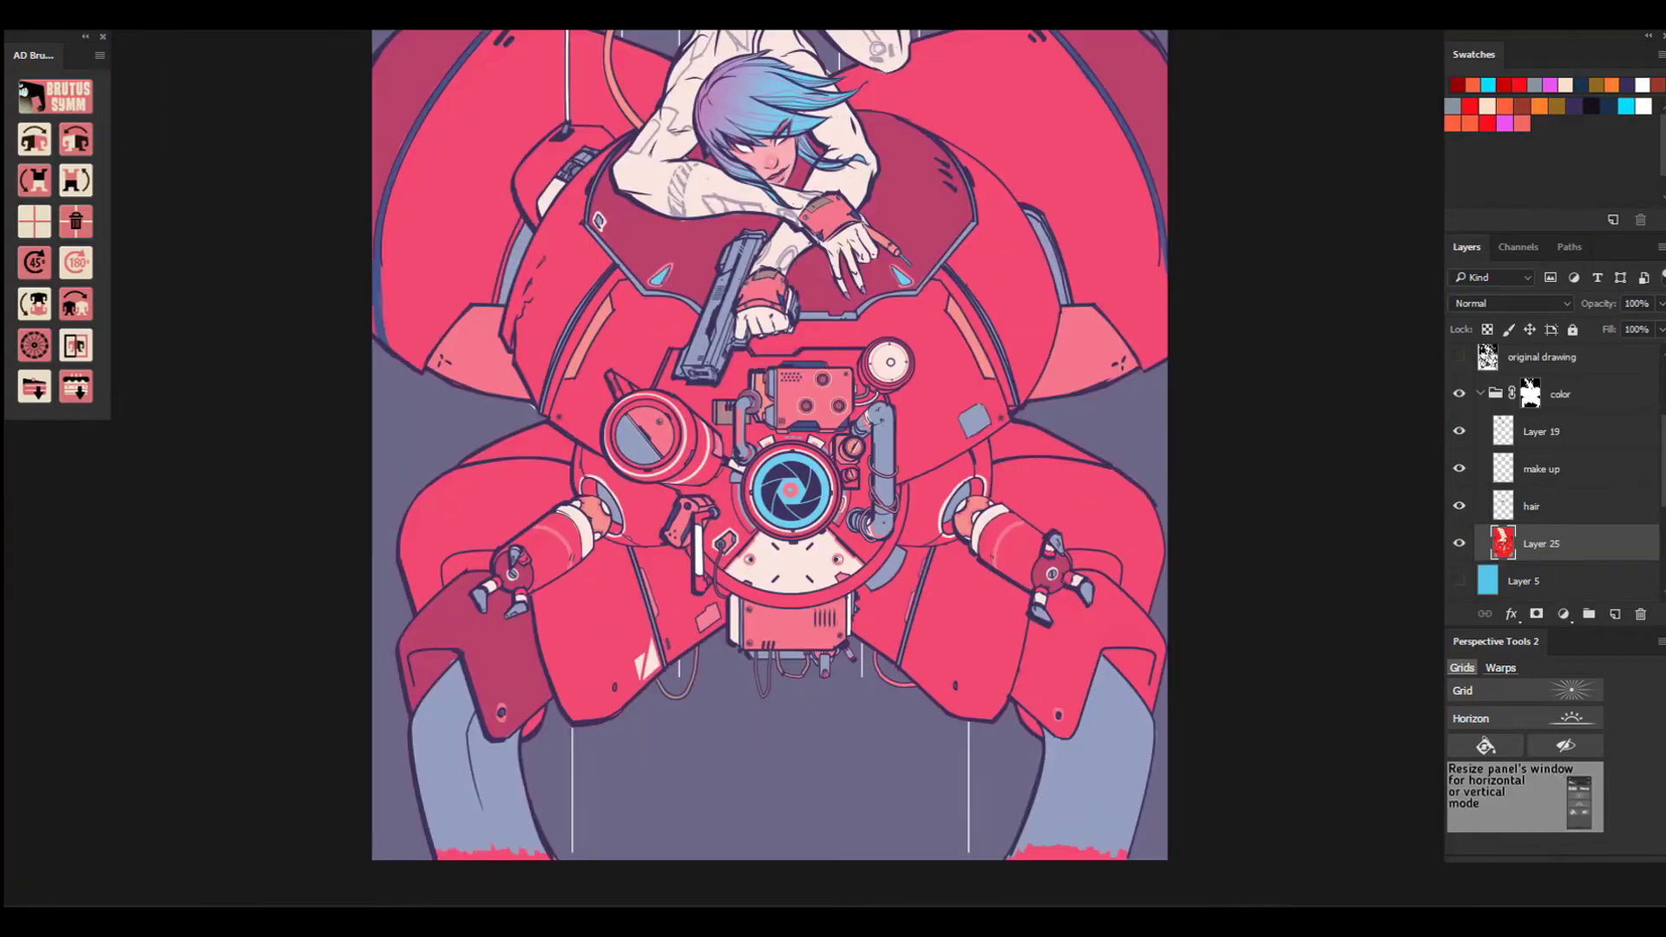
mouse_move(1037, 626)
left_mouse_down()
mouse_move(1045, 738)
mouse_move(1088, 738)
mouse_move(1167, 685)
mouse_move(1082, 576)
mouse_move(1041, 620)
left_mouse_up()
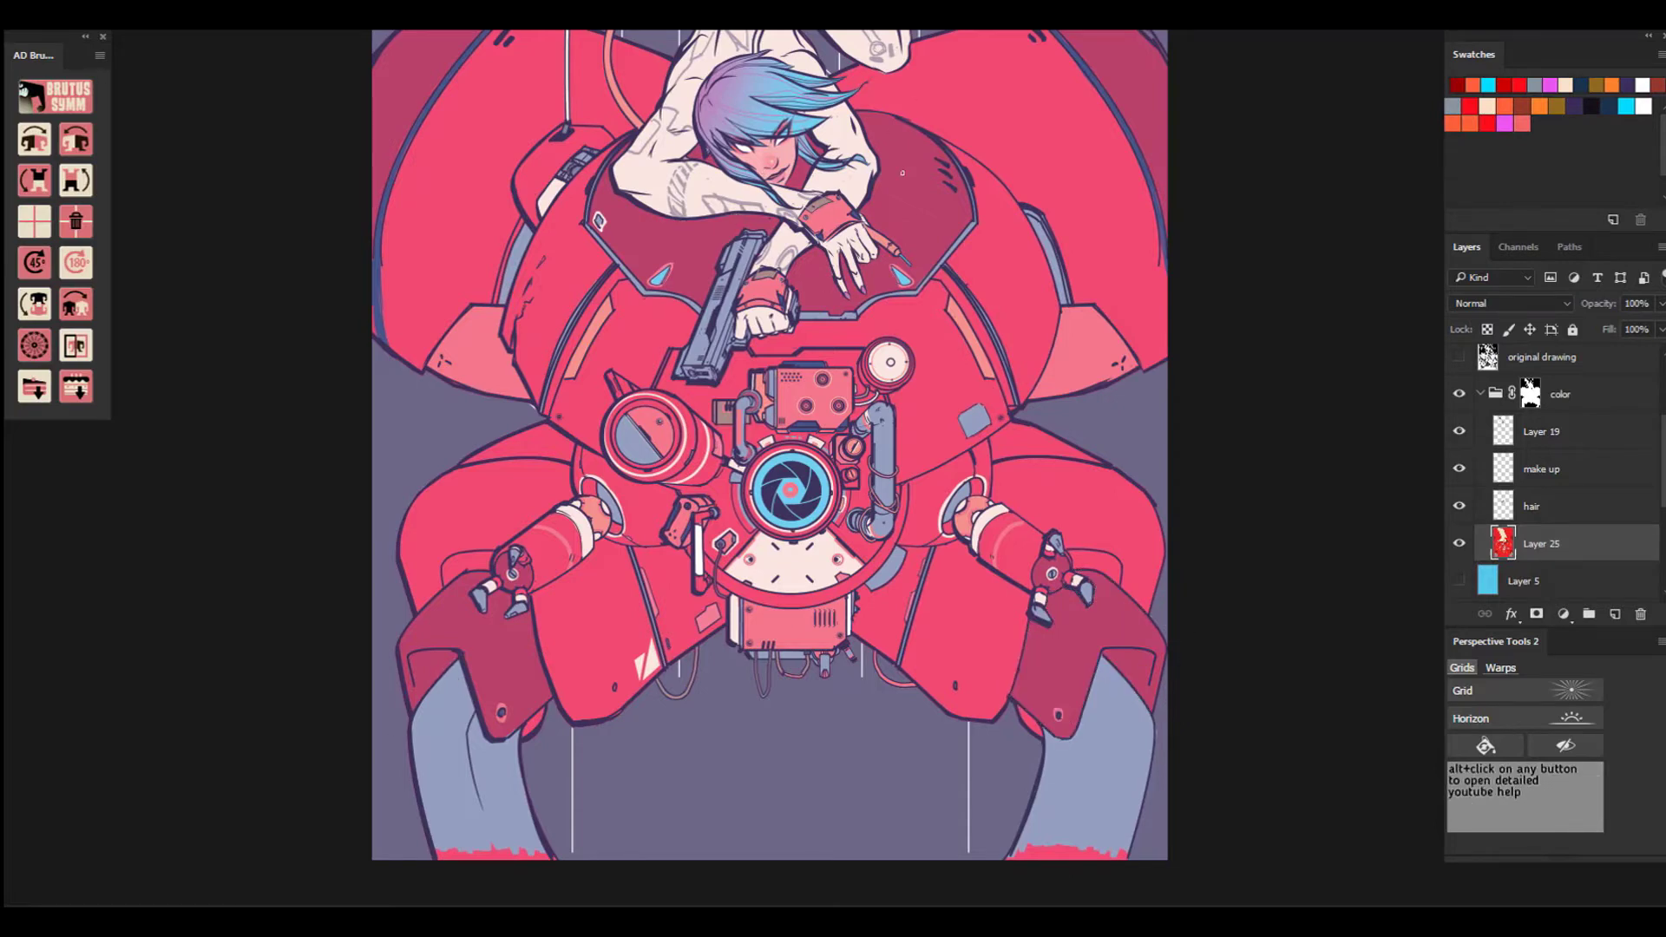
Recolor the white cable rising from the character's back to the rope knot dark red on Layer 25.
key("ctrl+0")
key("ctrl+plus")
key("ctrl+plus")
key("ctrl+plus")
left_click(1521, 106)
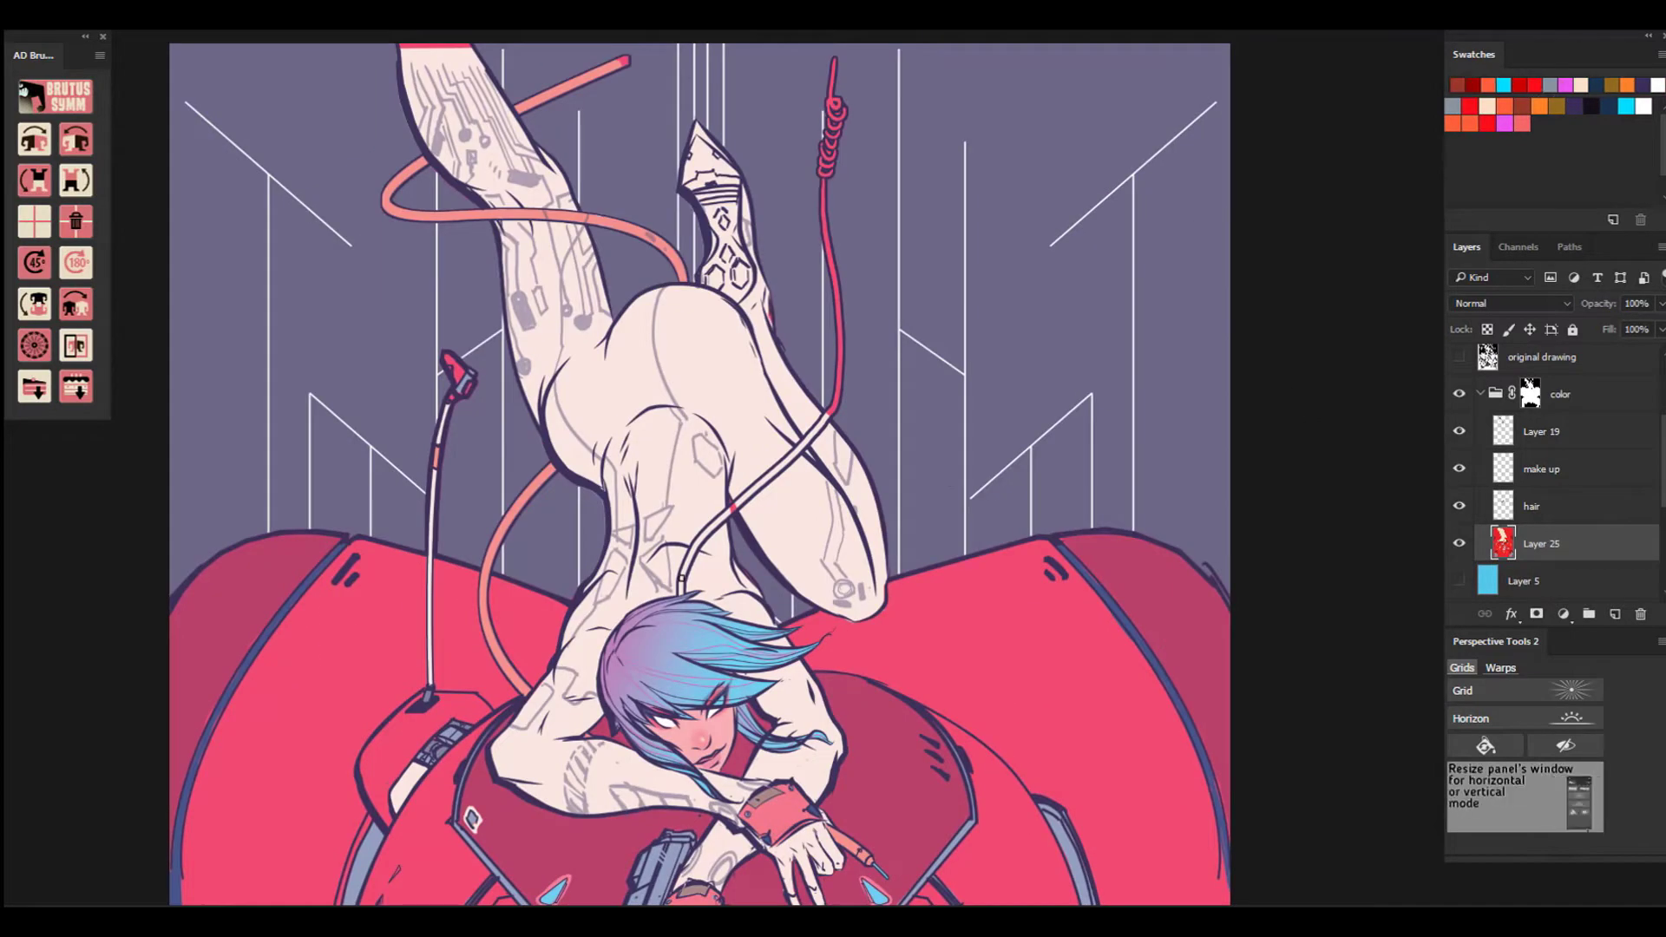
mouse_move(681, 577)
left_mouse_down()
mouse_move(748, 493)
mouse_move(824, 306)
left_mouse_up()
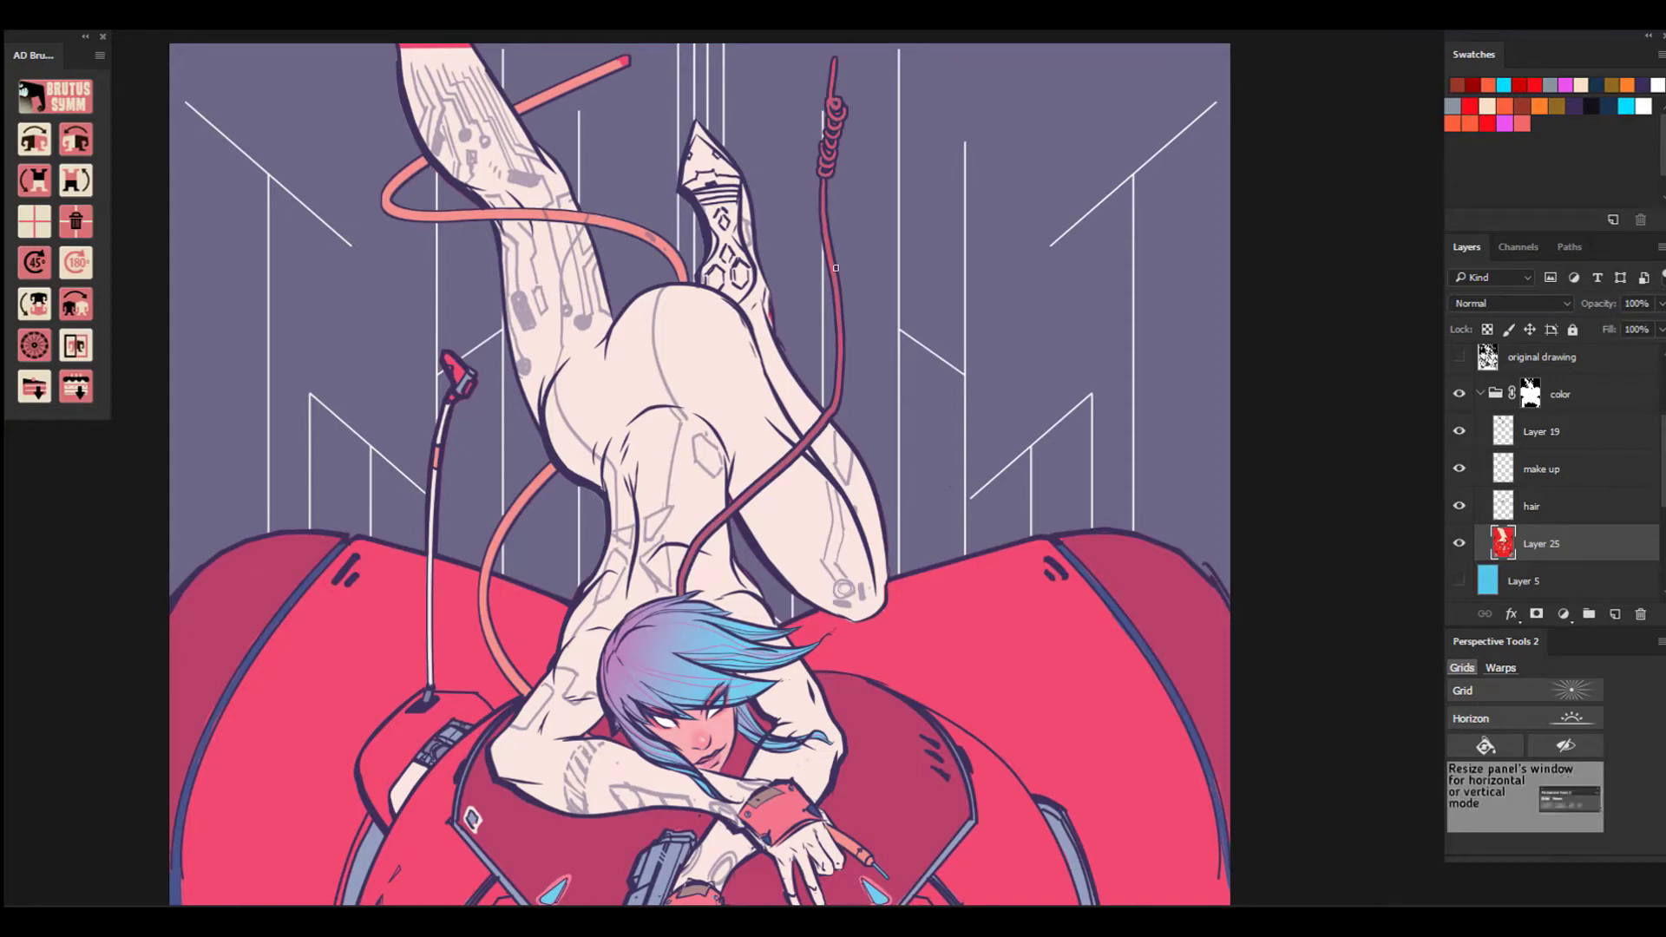
left_click_drag(840, 360, 839, 332)
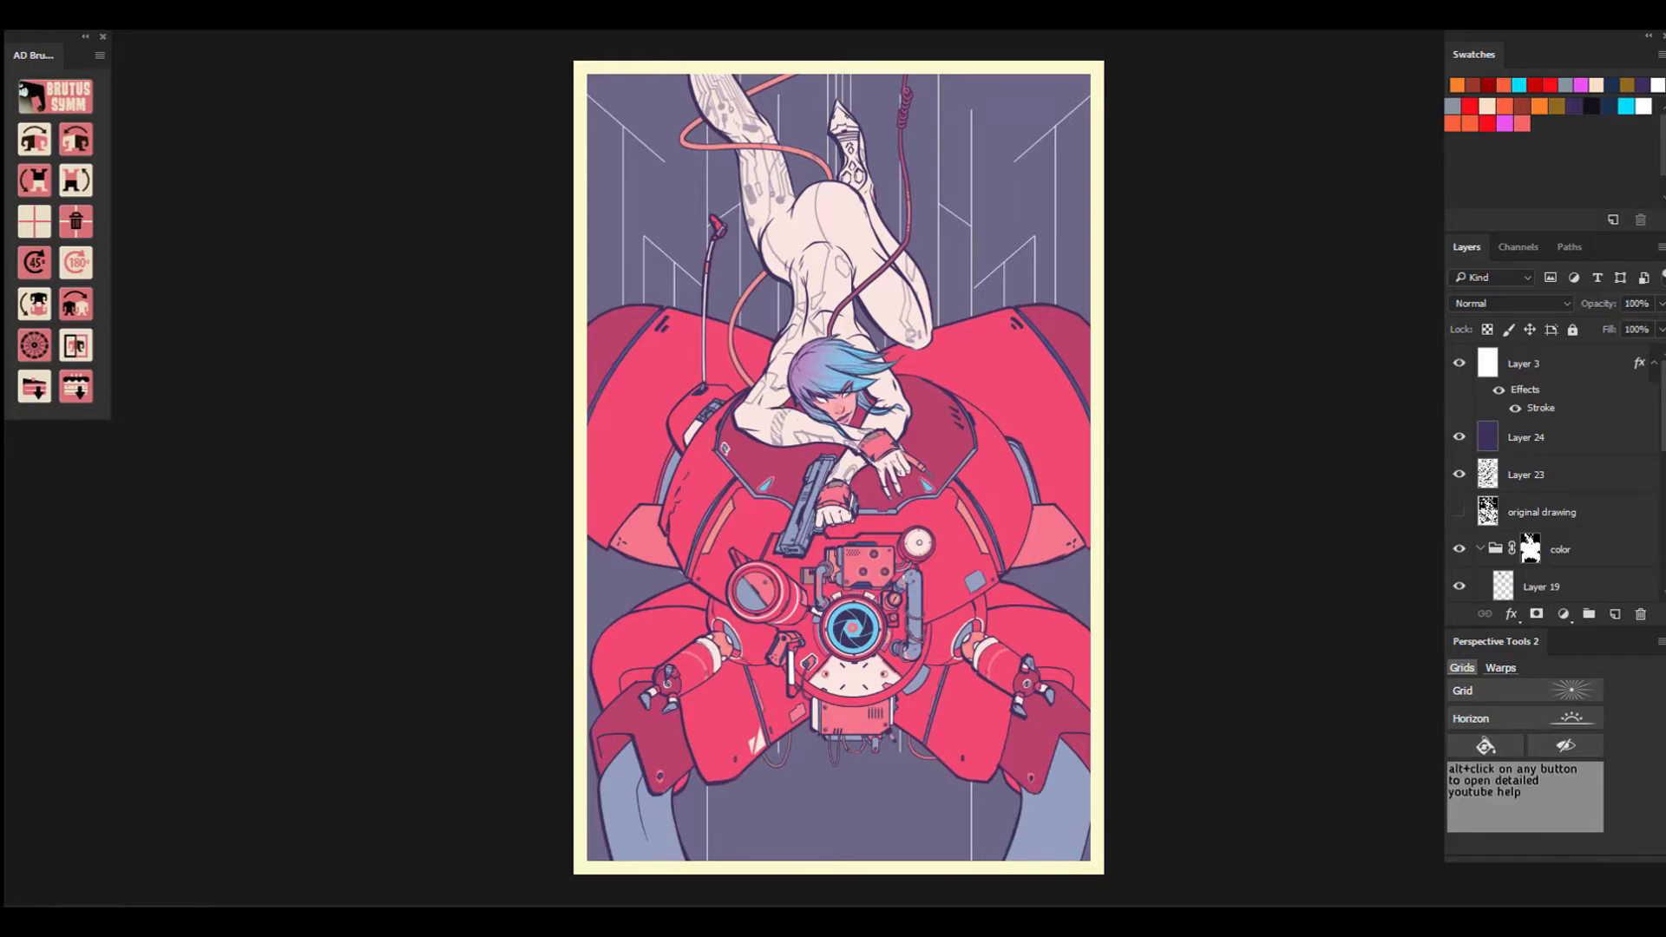
Place the white barcode sticker diagonally on the mech's right shoulder shell, rotating and scaling it to fit.
left_click(112, 148)
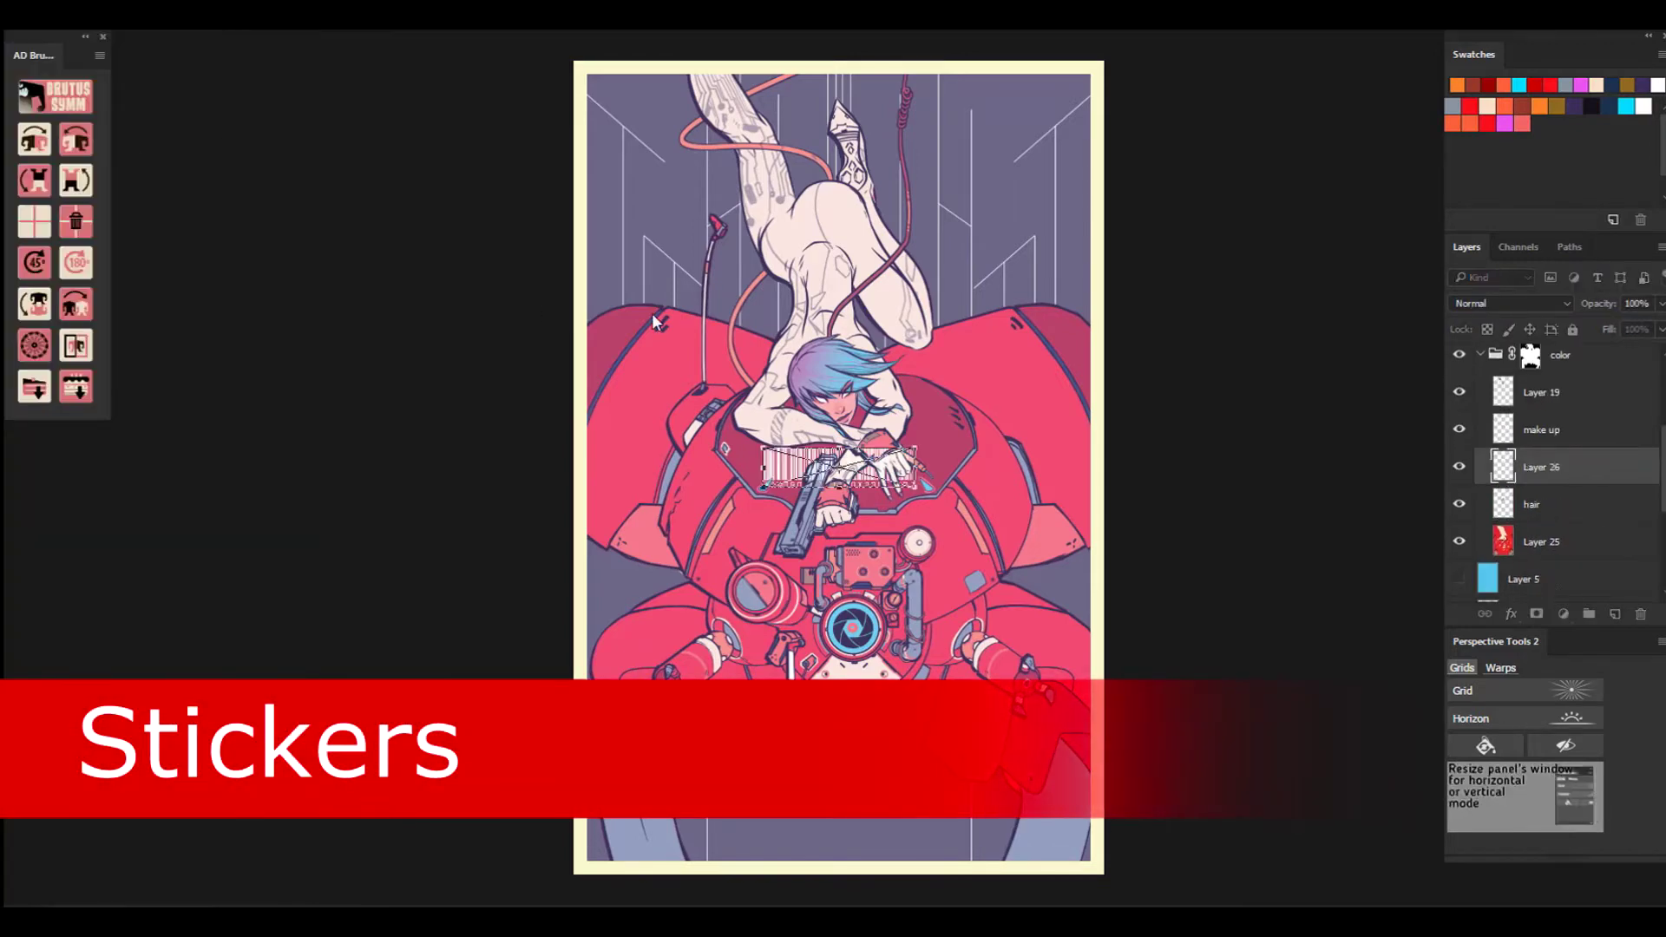
left_click_drag(748, 427, 828, 375)
left_click_drag(823, 422, 1028, 365)
left_click_drag(1100, 467, 1084, 441)
key("Return")
key("ctrl+plus")
key("ctrl+plus")
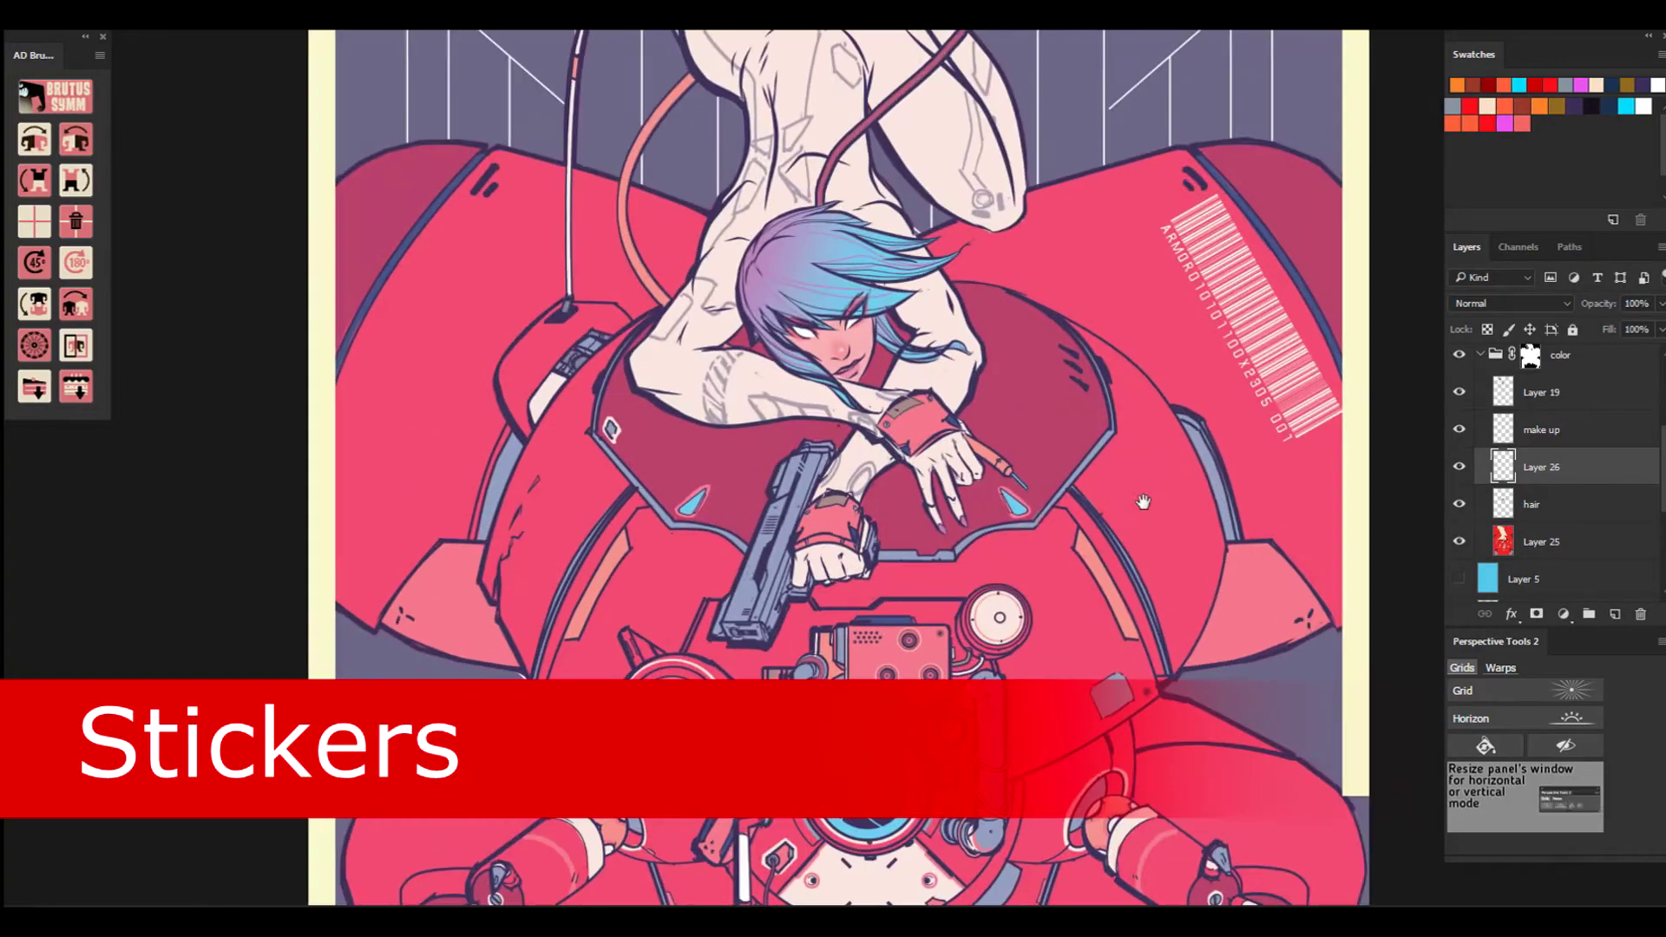
left_click_drag(1144, 501, 868, 538)
left_click(17, 10)
mouse_move(92, 460)
left_click(345, 605)
left_click_drag(1025, 395, 1048, 400)
left_click_drag(922, 361, 1001, 327)
left_click_drag(884, 315, 867, 280)
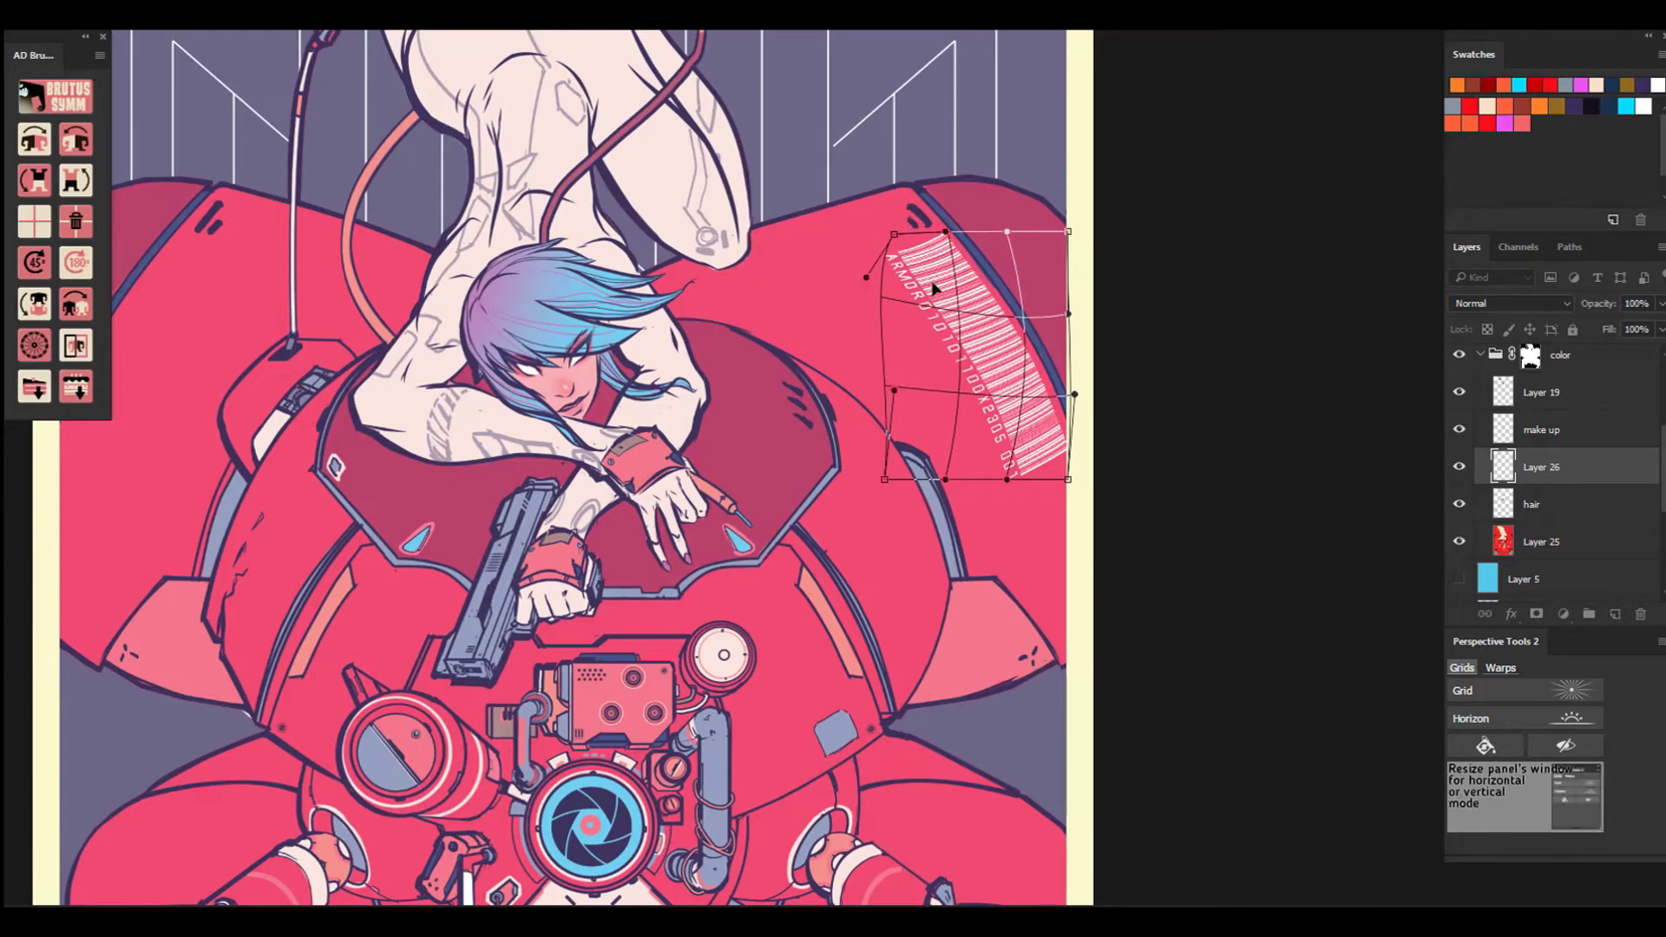
key("v")
left_click(943, 312)
Warp the barcode sticker to follow the curved seam of the right shoulder shell and nudge it into place.
left_click(17, 10)
mouse_move(92, 457)
left_click(369, 606)
left_click(17, 10)
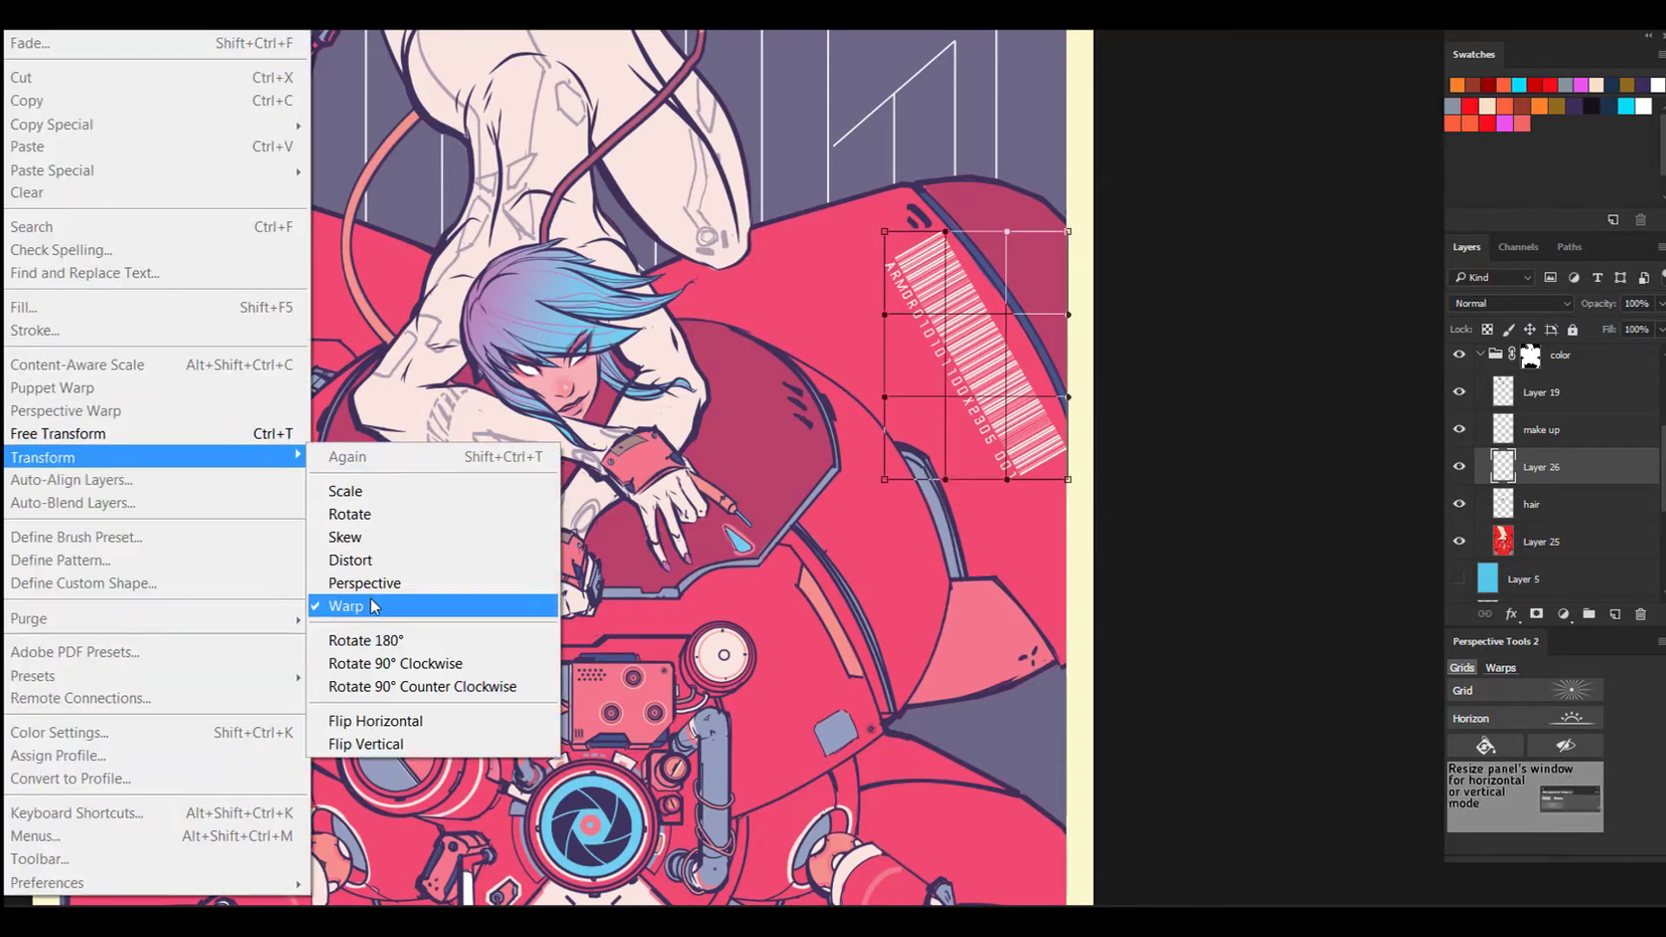
left_click(373, 605)
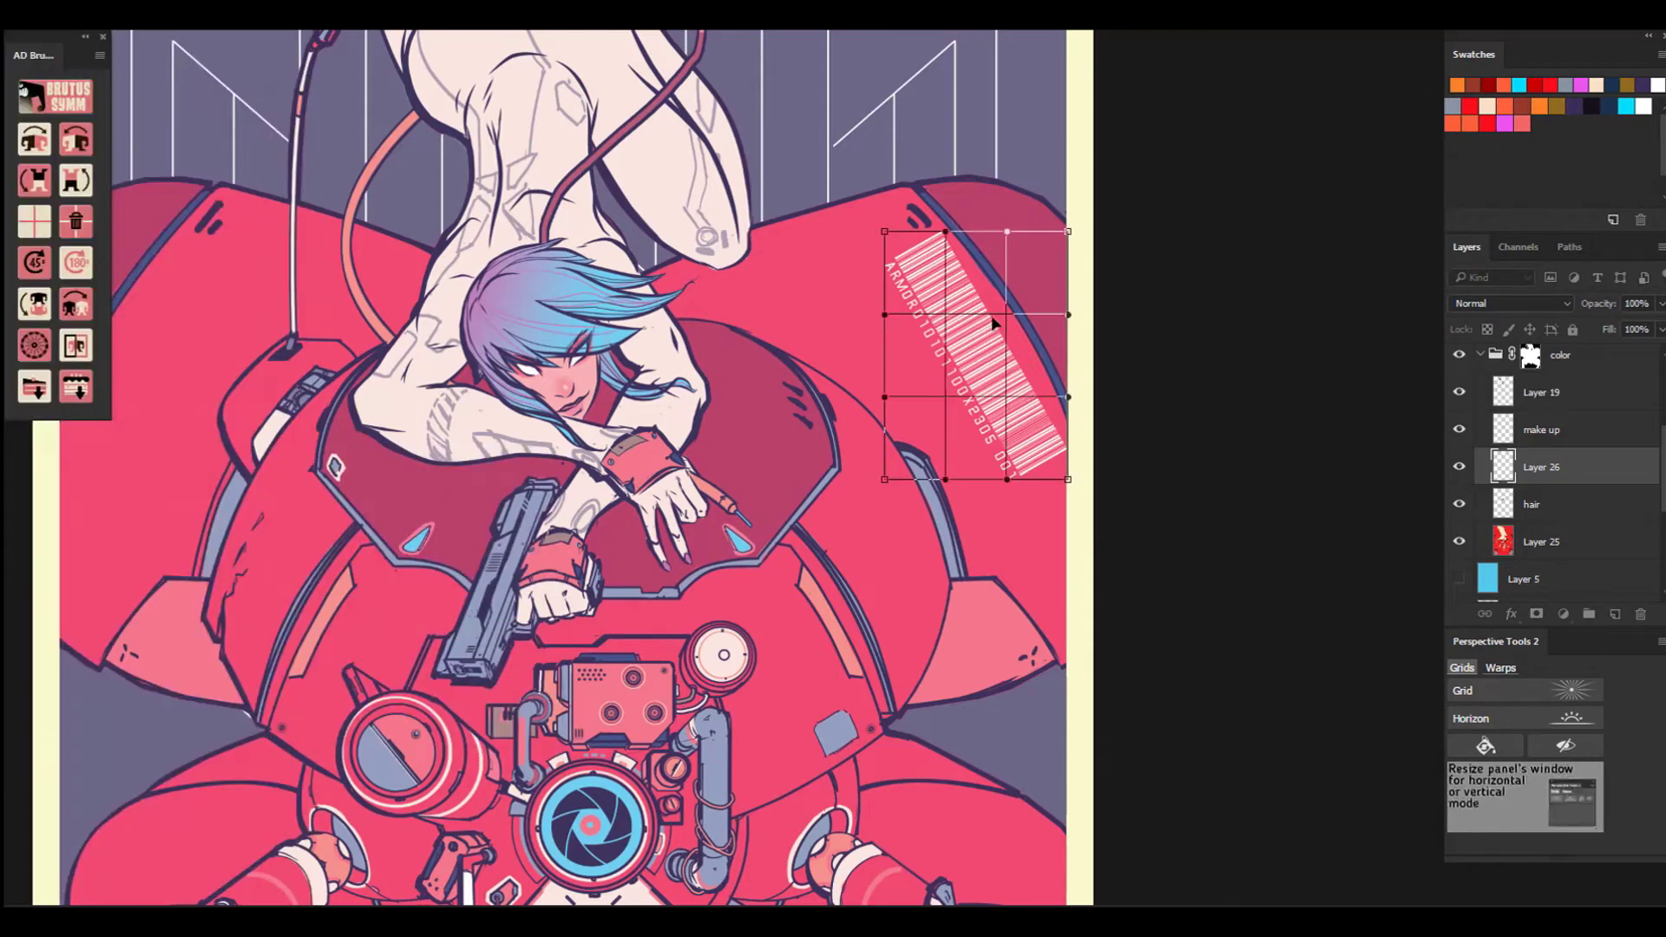
left_click_drag(1065, 399, 1046, 412)
left_click_drag(884, 231, 955, 240)
left_click_drag(875, 309, 926, 304)
mouse_move(874, 226)
left_mouse_down()
mouse_move(858, 233)
mouse_move(969, 245)
mouse_move(861, 242)
mouse_move(869, 230)
left_mouse_up()
left_click_drag(884, 479, 892, 472)
left_click_drag(870, 230, 870, 230)
key("Return")
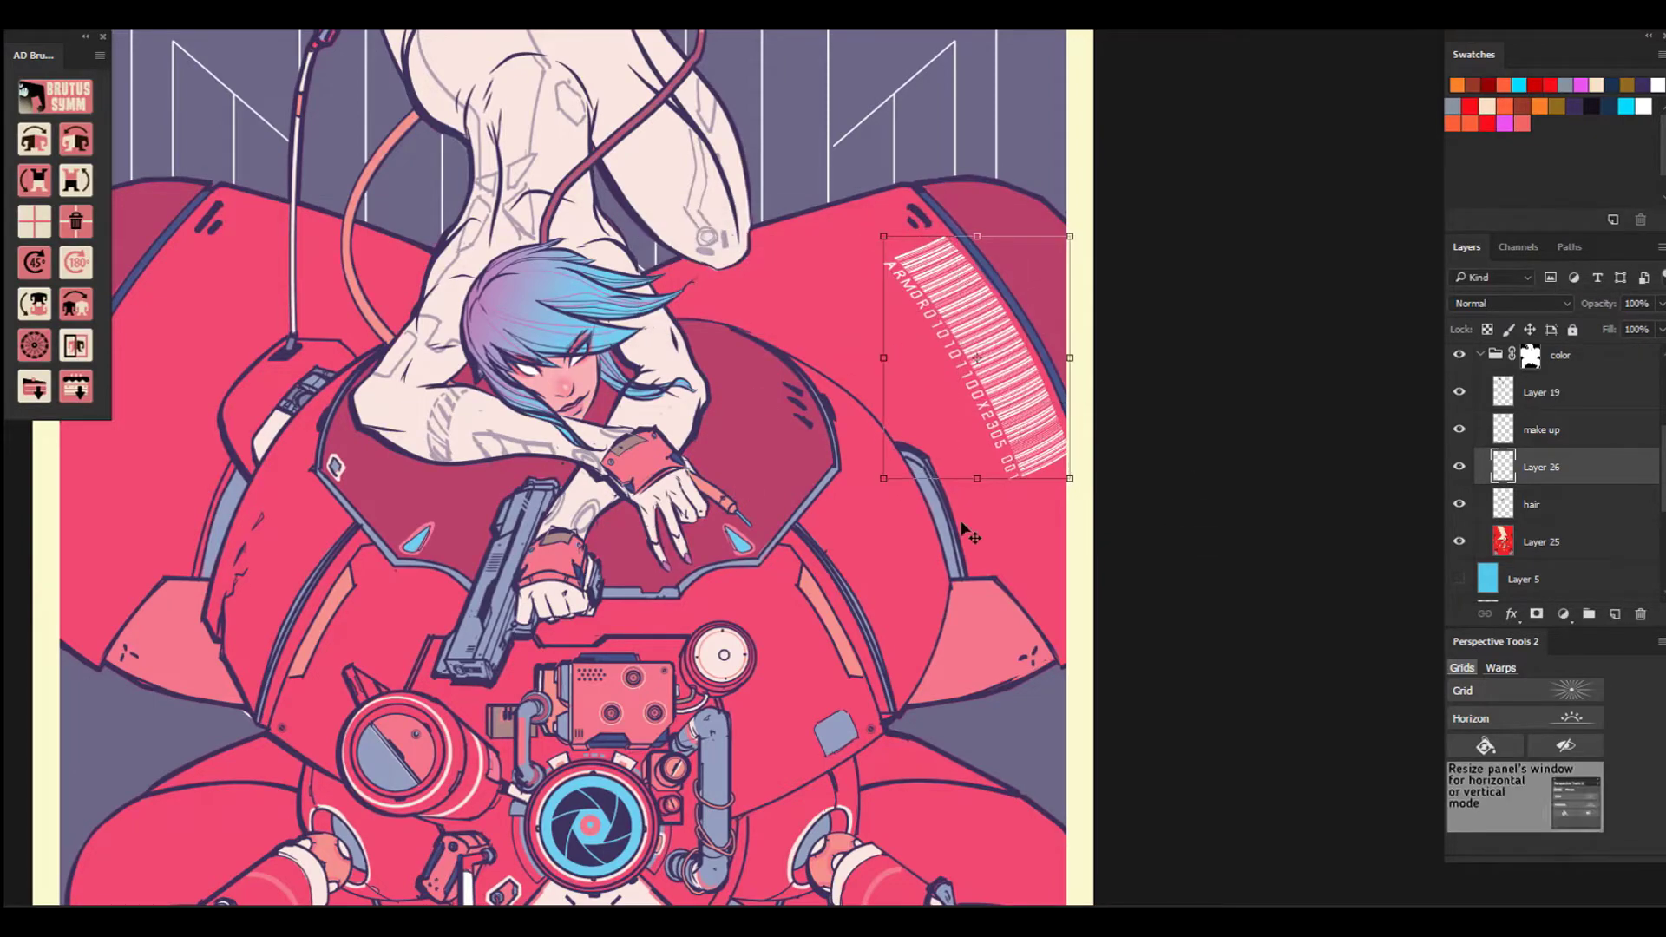
left_click_drag(933, 439, 801, 542)
left_click_drag(949, 329, 953, 335)
key("Return")
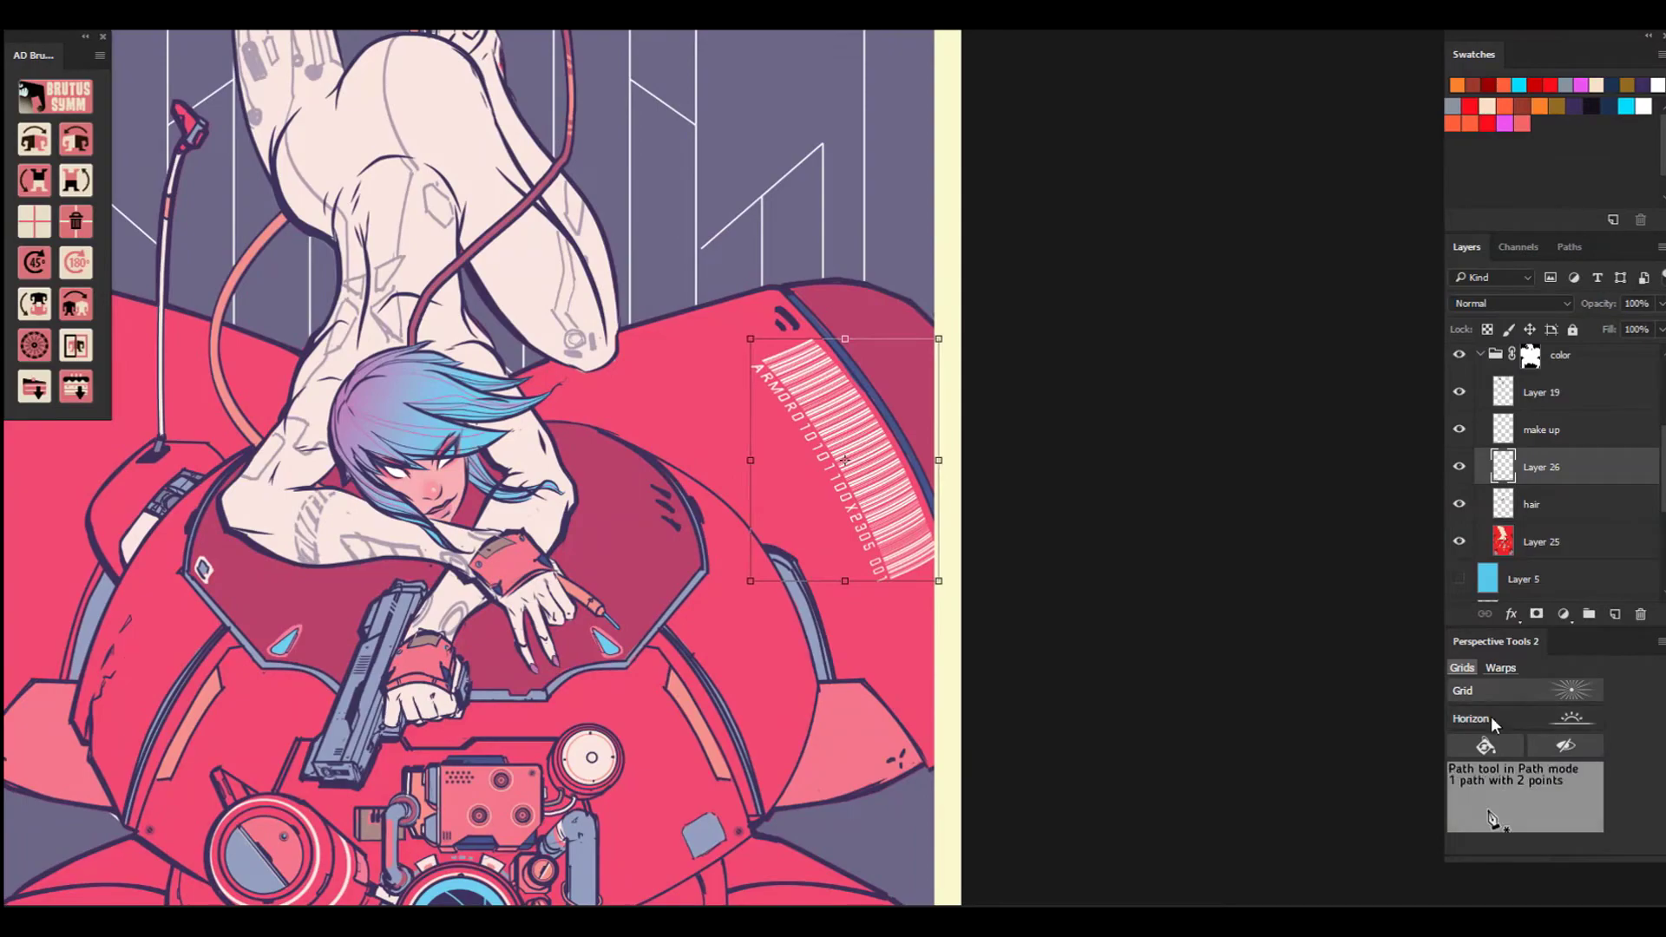
Paste the radiation symbol sticker, scale it down and place it among the round vents of the central engine box.
left_click(1500, 667)
left_click_drag(431, 695, 635, 808)
scroll(618, 613, "up", 1)
key("ctrl+v")
key("ctrl+t")
left_click_drag(699, 748, 598, 671)
scroll(616, 852, "down", 2)
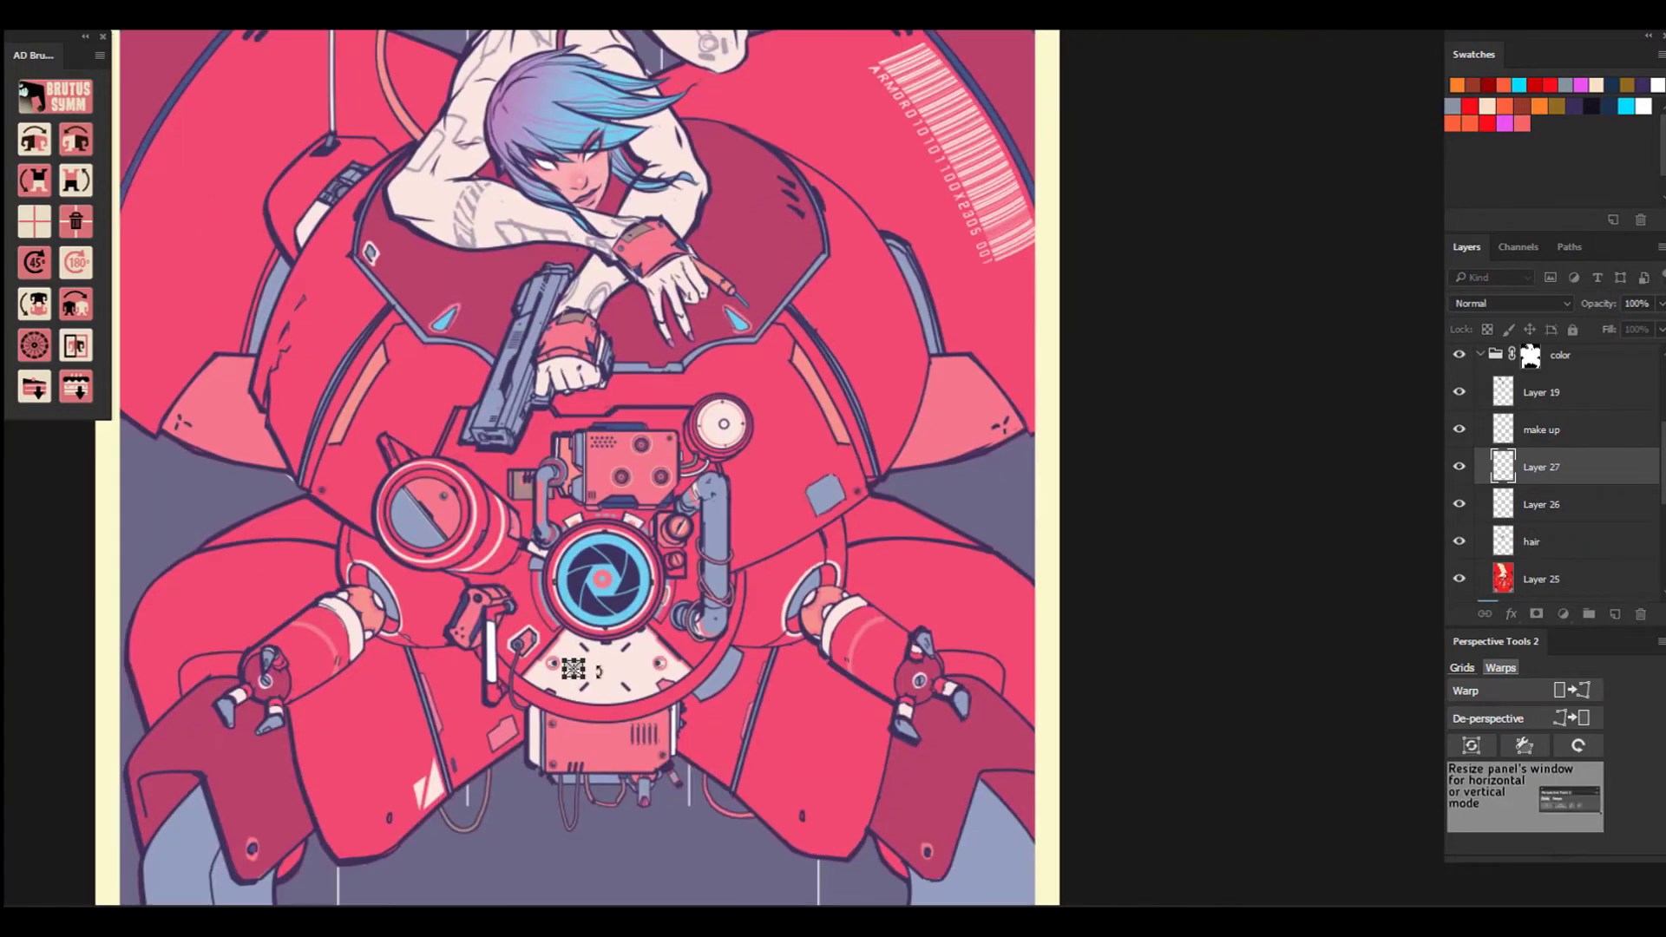
key("Return")
scroll(576, 667, "up", 4)
left_click_drag(420, 803, 533, 476)
key("Return")
Select all parts of the radiation symbol, hide Layer 27 and fill the selection with light orange on a new layer.
left_click(534, 473)
left_click(178, 2)
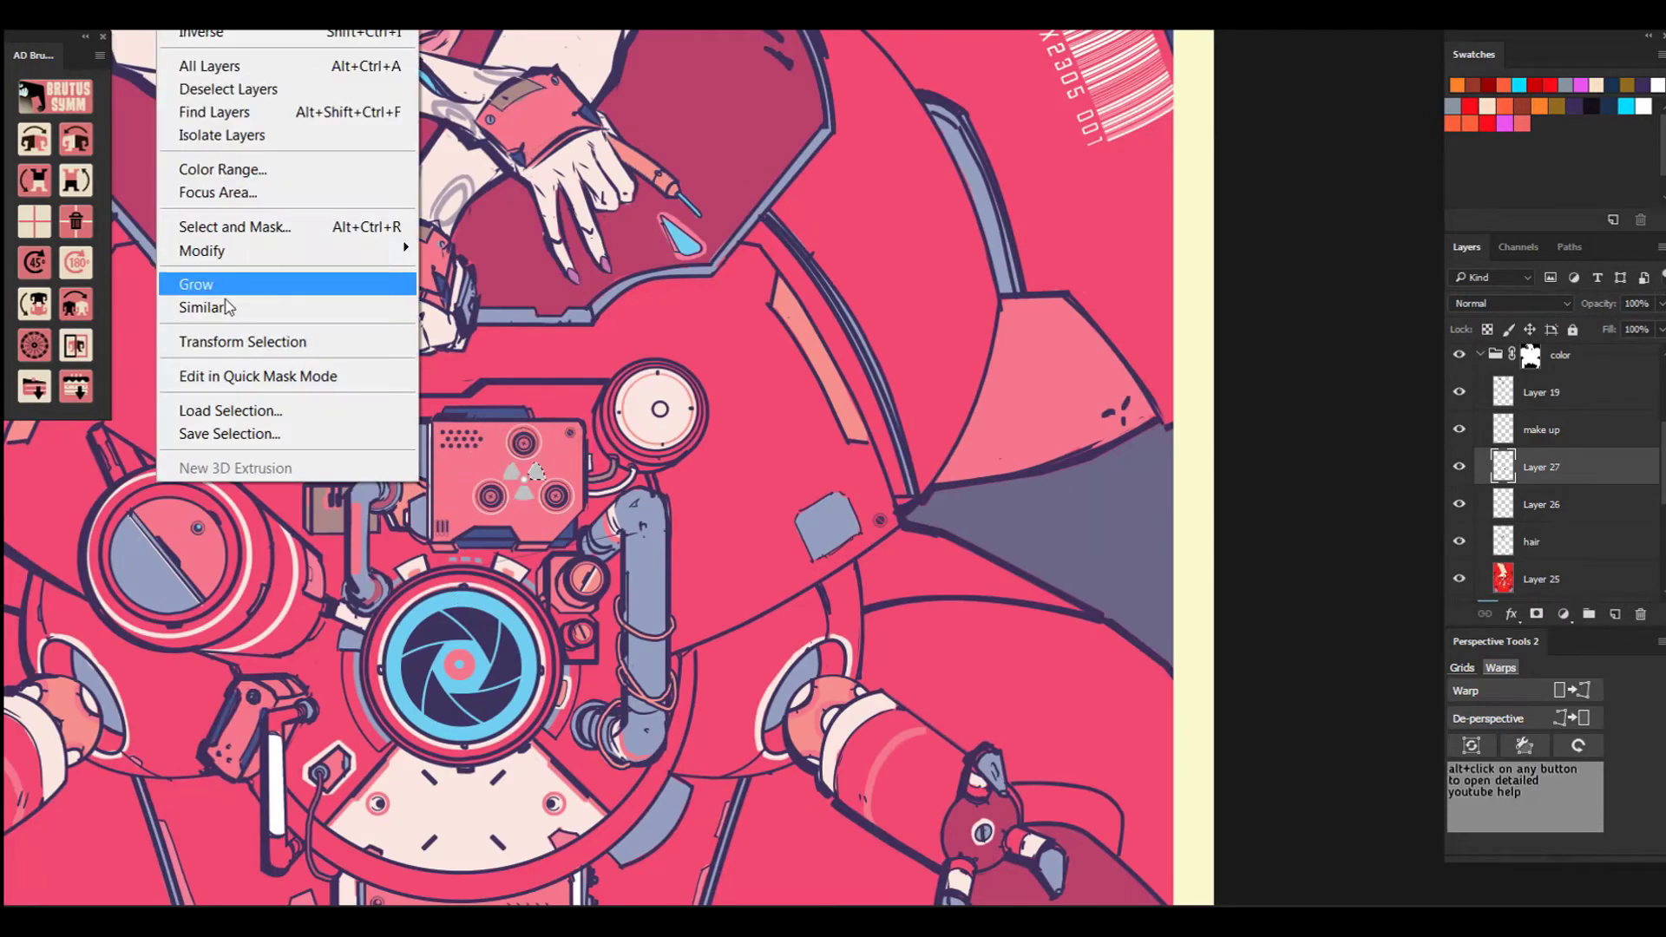
left_click(226, 307)
left_click(1459, 467)
left_click(1614, 614)
key("g")
left_click(537, 475)
key("ctrl+d")
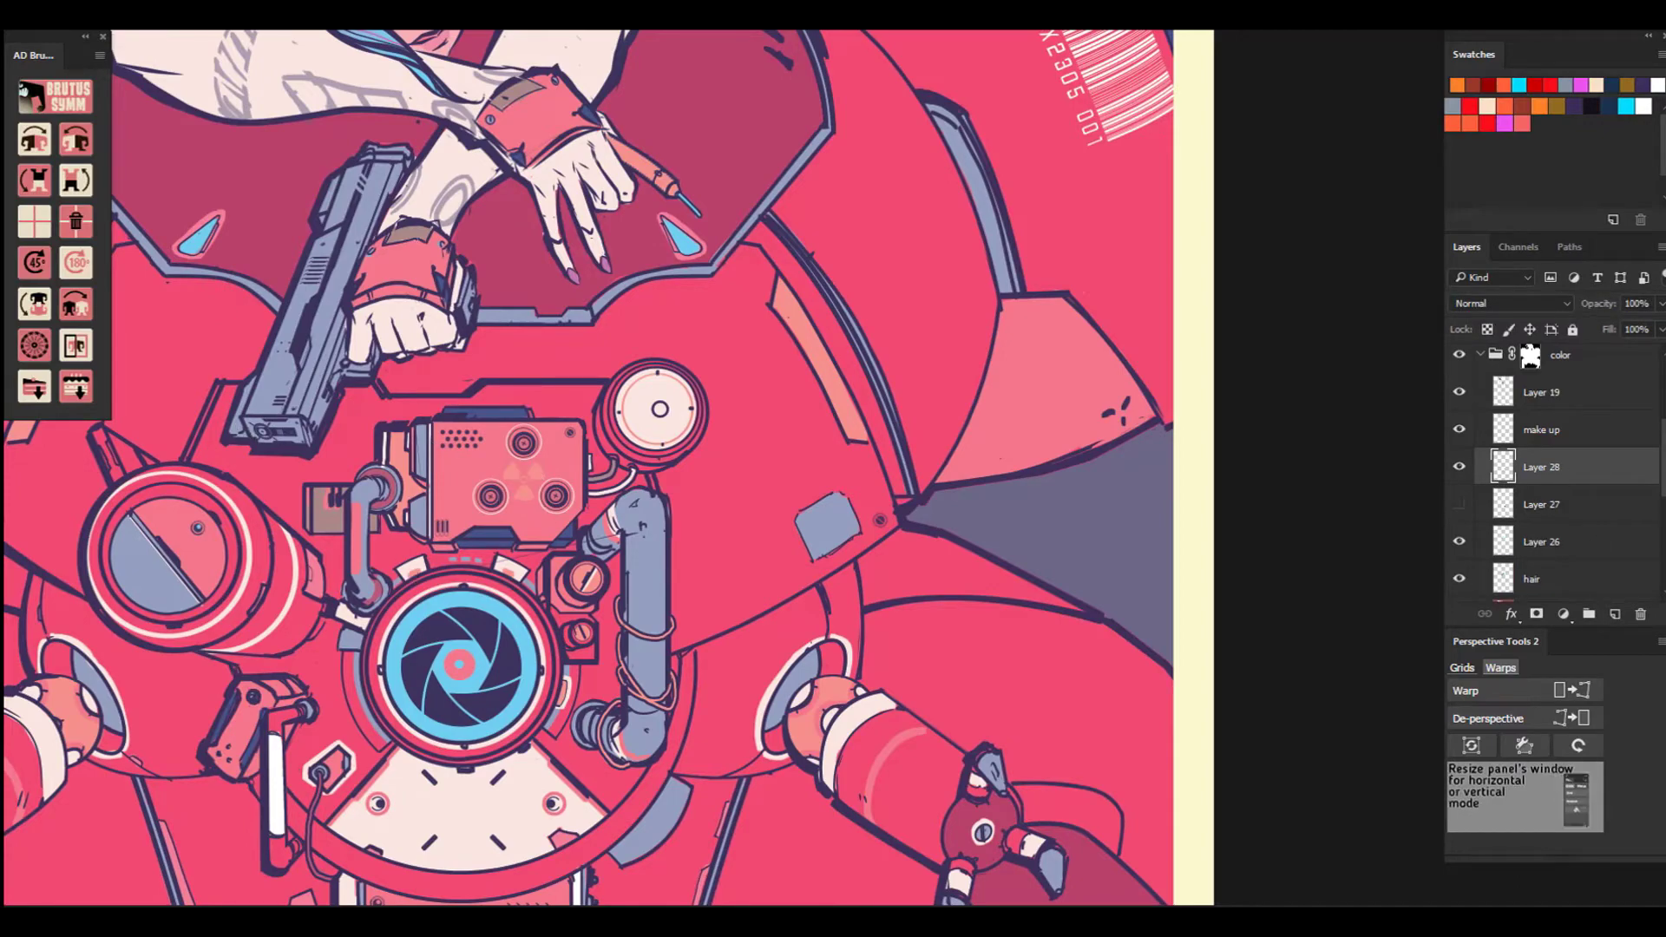
scroll(542, 543, "down", 4)
scroll(539, 538, "up", 2)
scroll(539, 538, "down", 2)
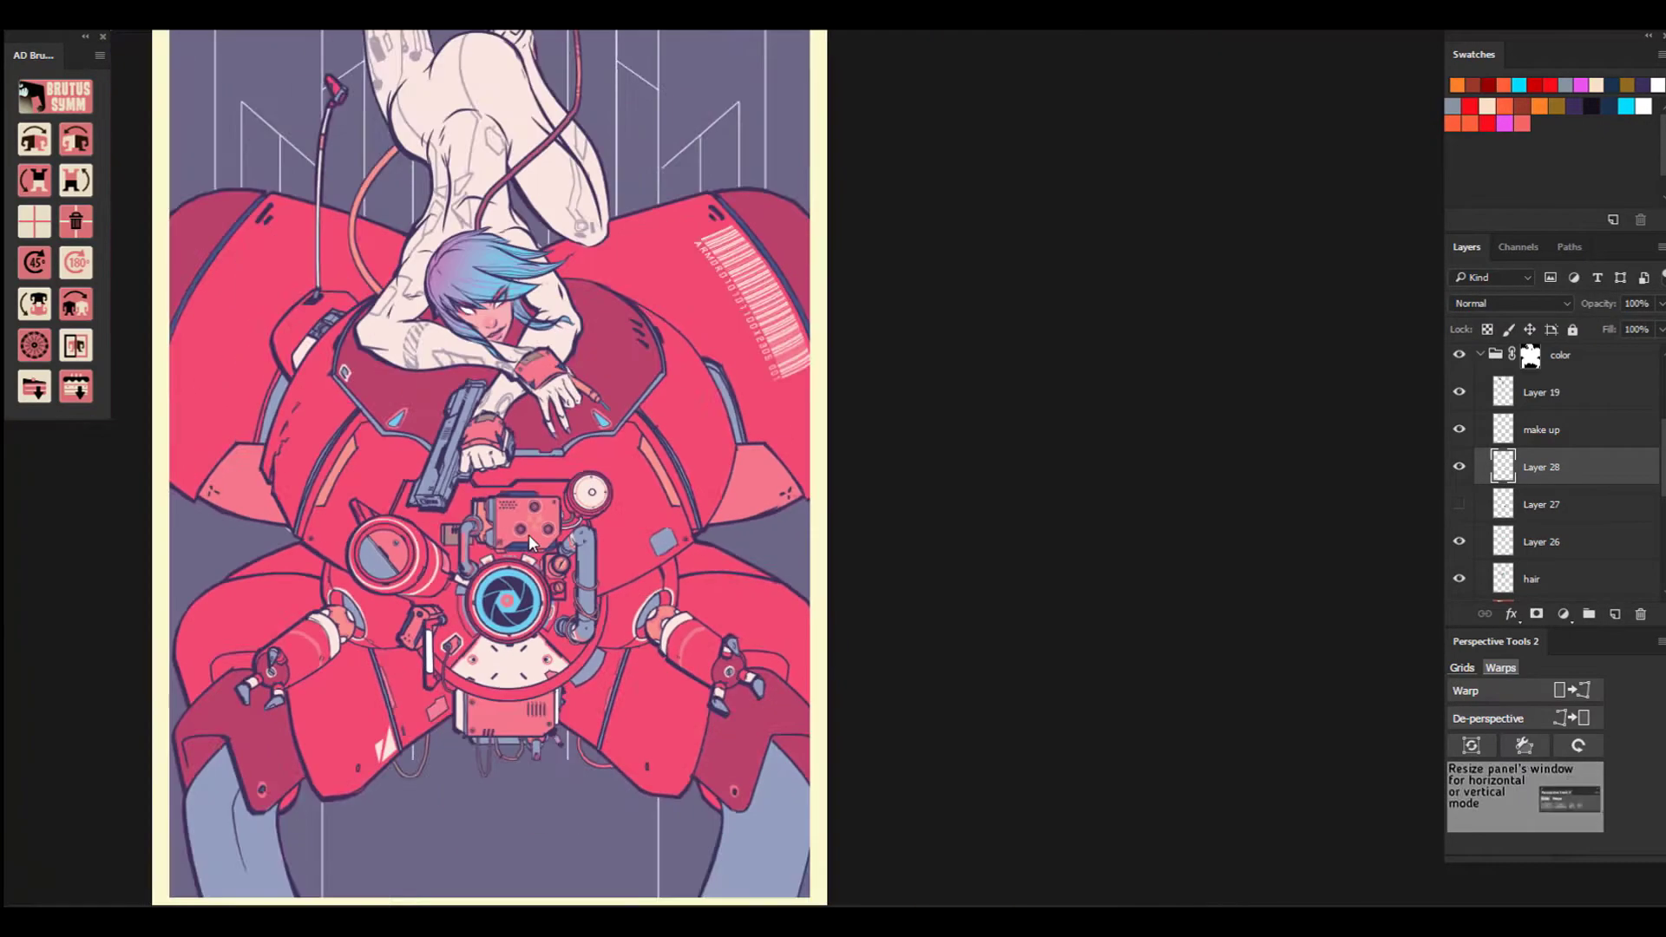
Paste the striped RESCUE sticker, position it on the lower right leg armor and adjust its tone.
scroll(538, 535, "up", 1)
key("ctrl+t")
key("Return")
key("ctrl+v")
key("ctrl+t")
left_click_drag(527, 466, 791, 629)
key("Return")
left_click(74, 1)
left_click(235, 44)
left_click_drag(799, 258, 774, 258)
left_click(949, 240)
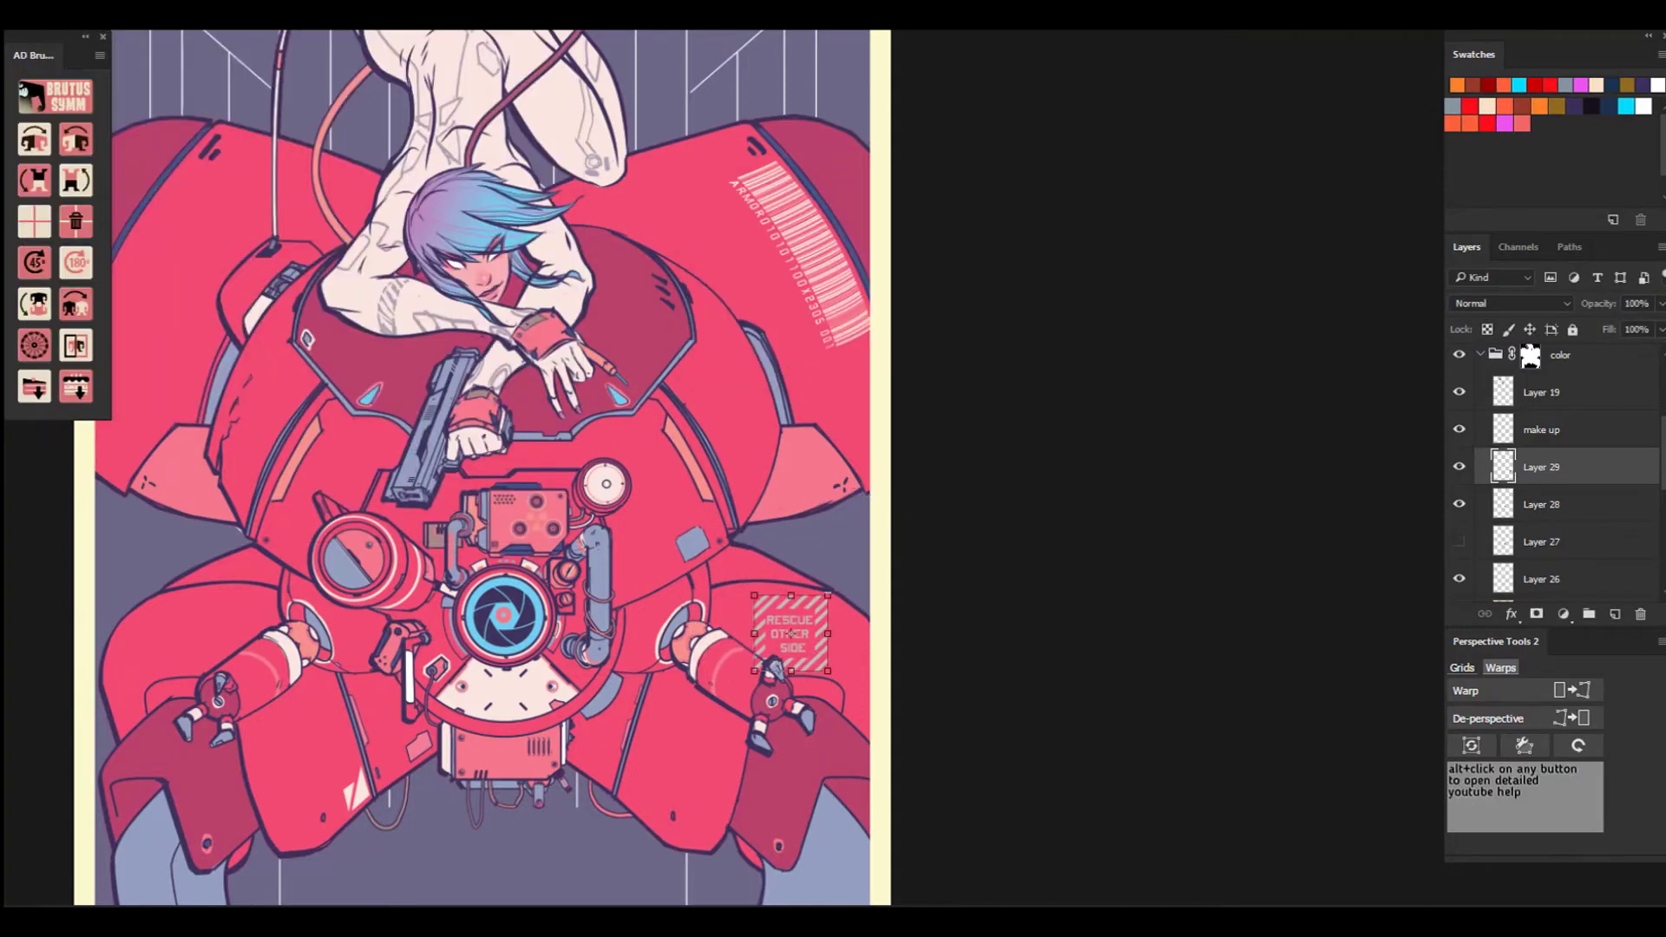
Distort and warp the RESCUE sticker so it lies flat along the curved lower right leg armor.
left_click(17, 2)
mouse_move(212, 457)
left_click(402, 583)
left_click_drag(828, 671, 860, 627)
left_click(18, 2)
left_click(349, 537)
left_click(17, 1)
left_click(353, 560)
left_click(17, 3)
mouse_move(213, 460)
left_click(355, 607)
key("Return")
Outline the small armor pod beside the character's elbow with the Lasso on Layer 25 and fill it dark red.
left_click(1574, 416)
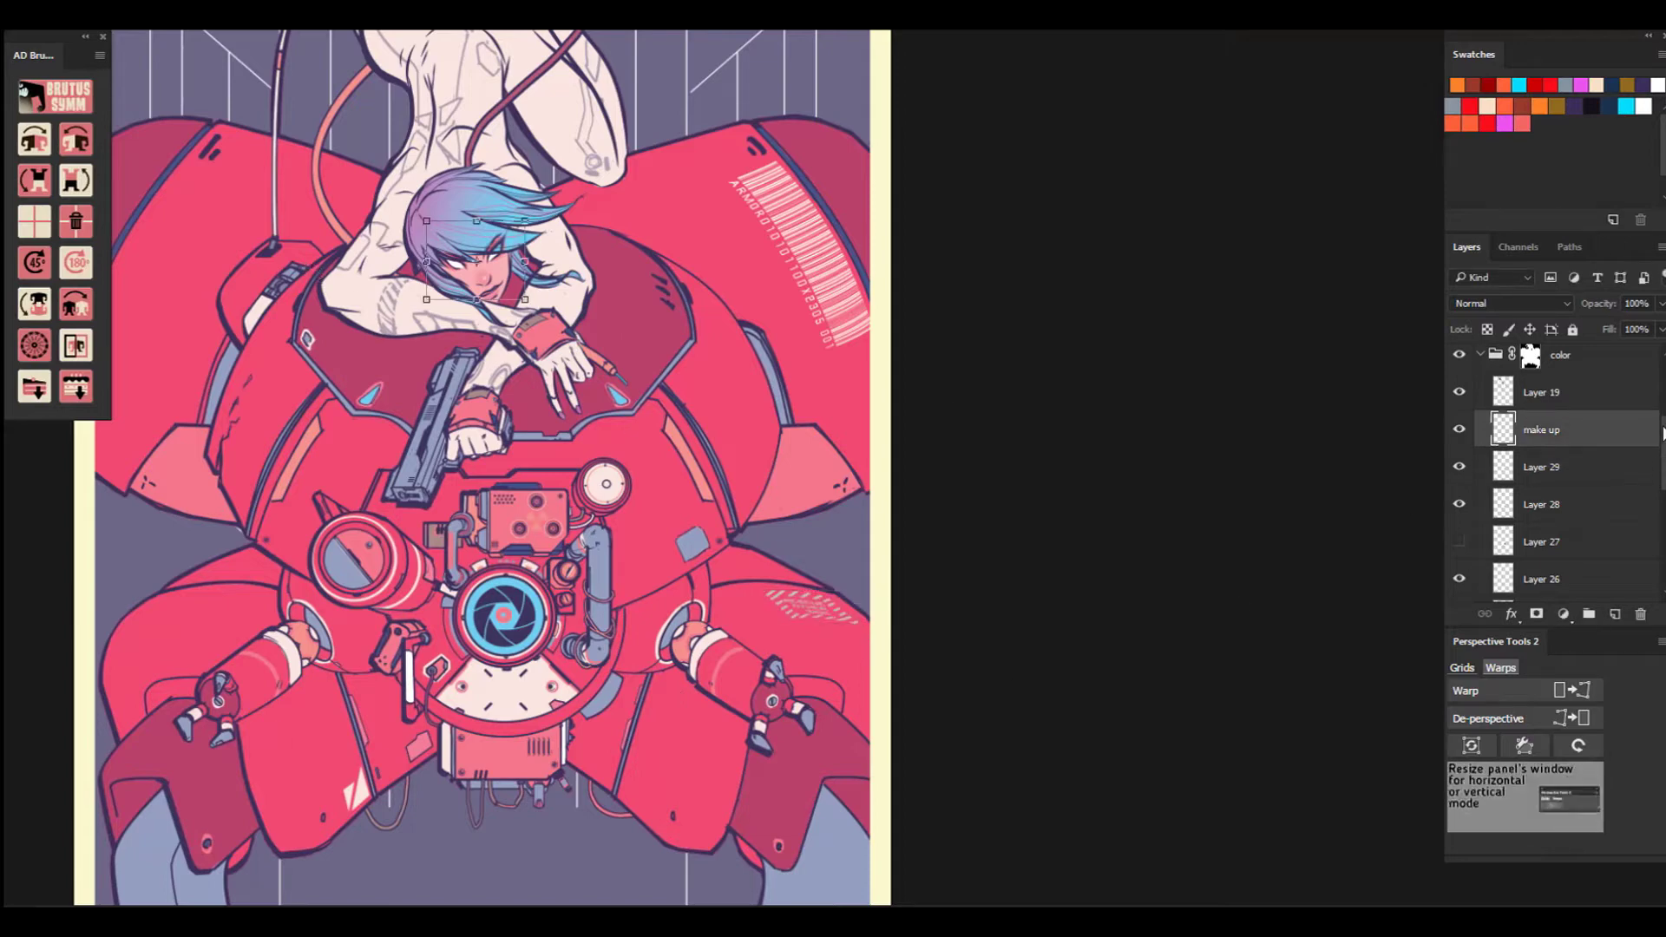
left_click_drag(1663, 433, 1663, 464)
left_click(1590, 547)
key("l")
left_click(323, 257)
left_click(310, 242)
left_click(278, 240)
left_click(219, 302)
left_click(242, 348)
left_click(247, 333)
left_click(265, 297)
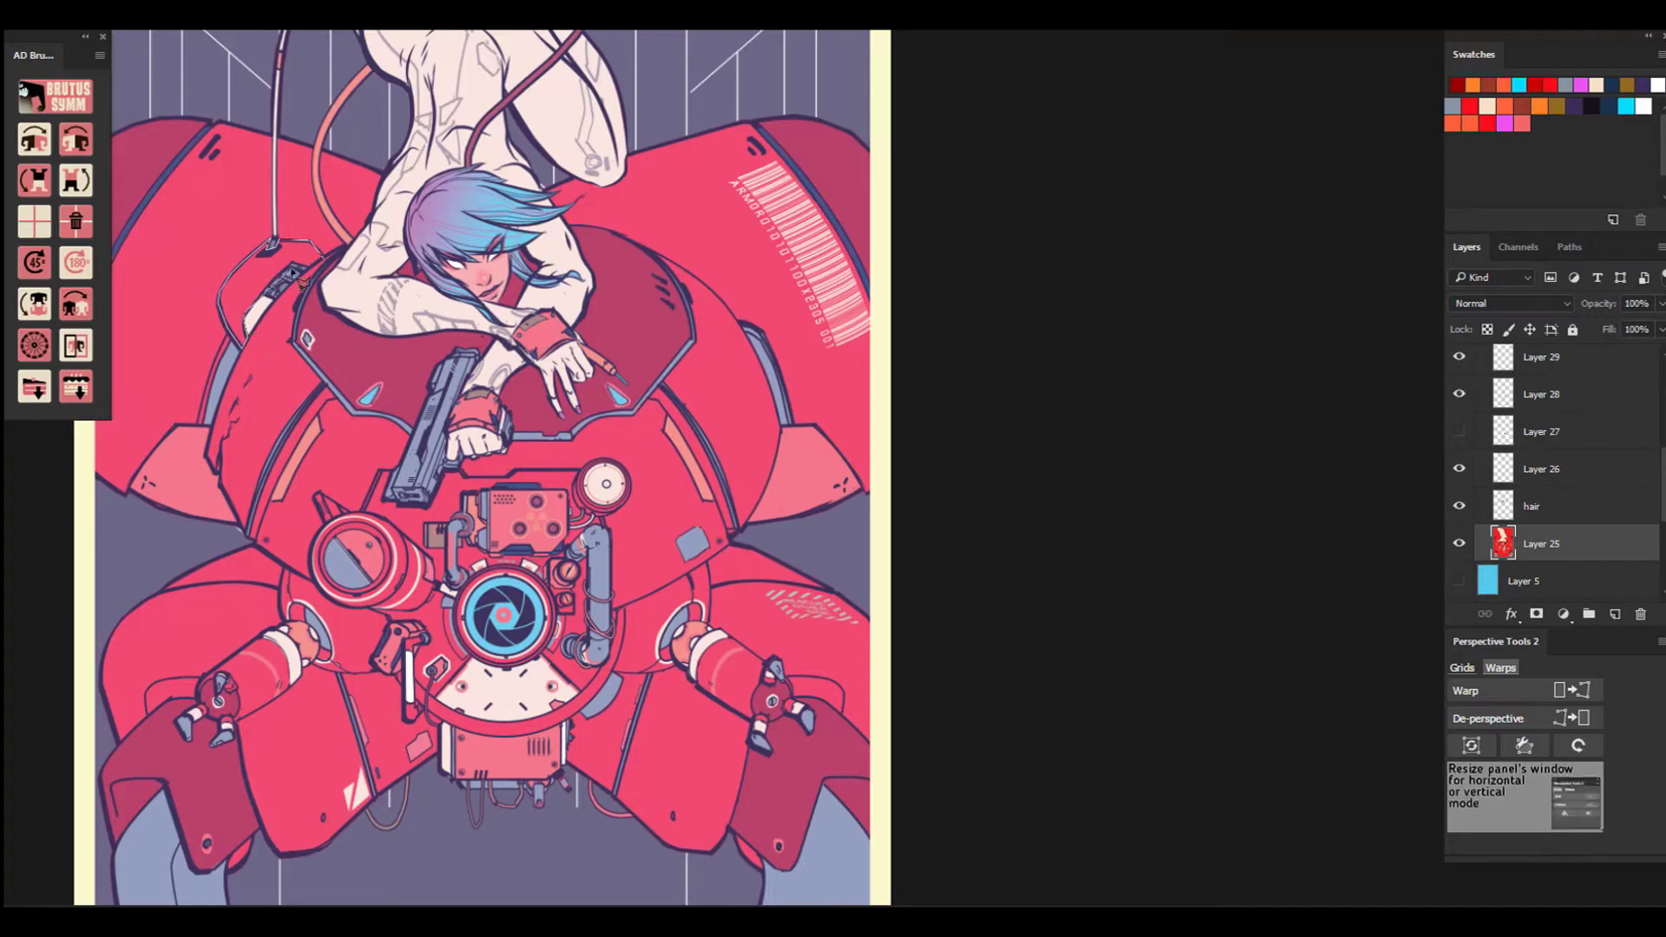
left_click(323, 258)
key("g")
left_click(253, 286)
key("ctrl+d")
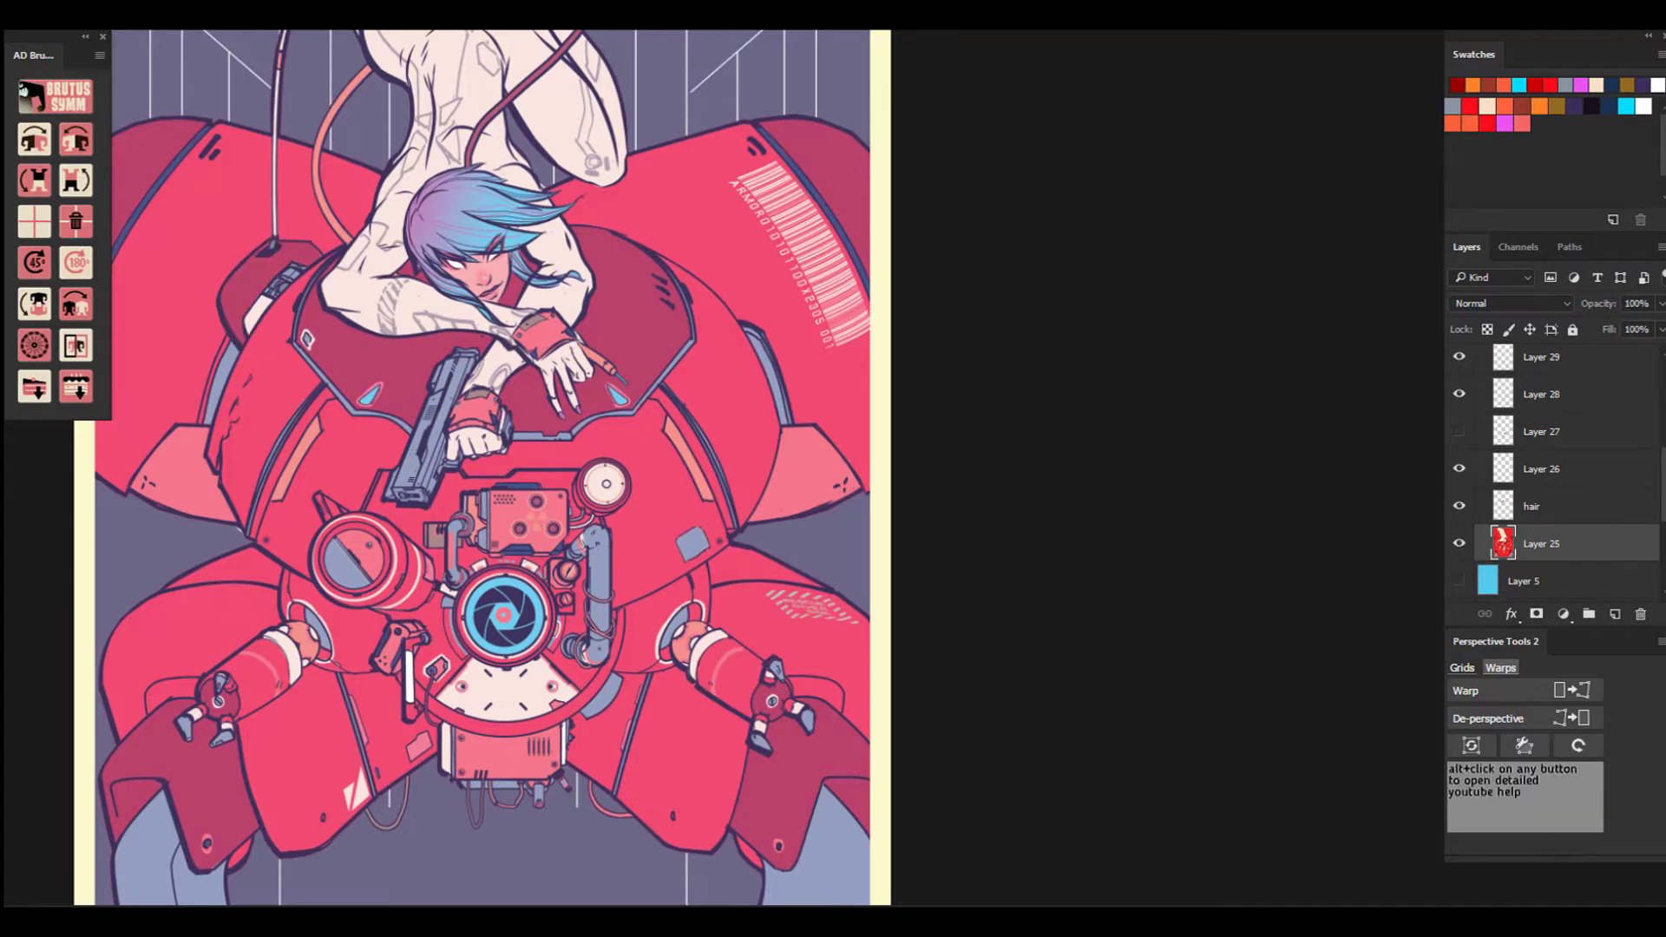
Add the small text sticker on its own layer and fit it onto the box below the central lens.
key("ctrl+shift+alt+n")
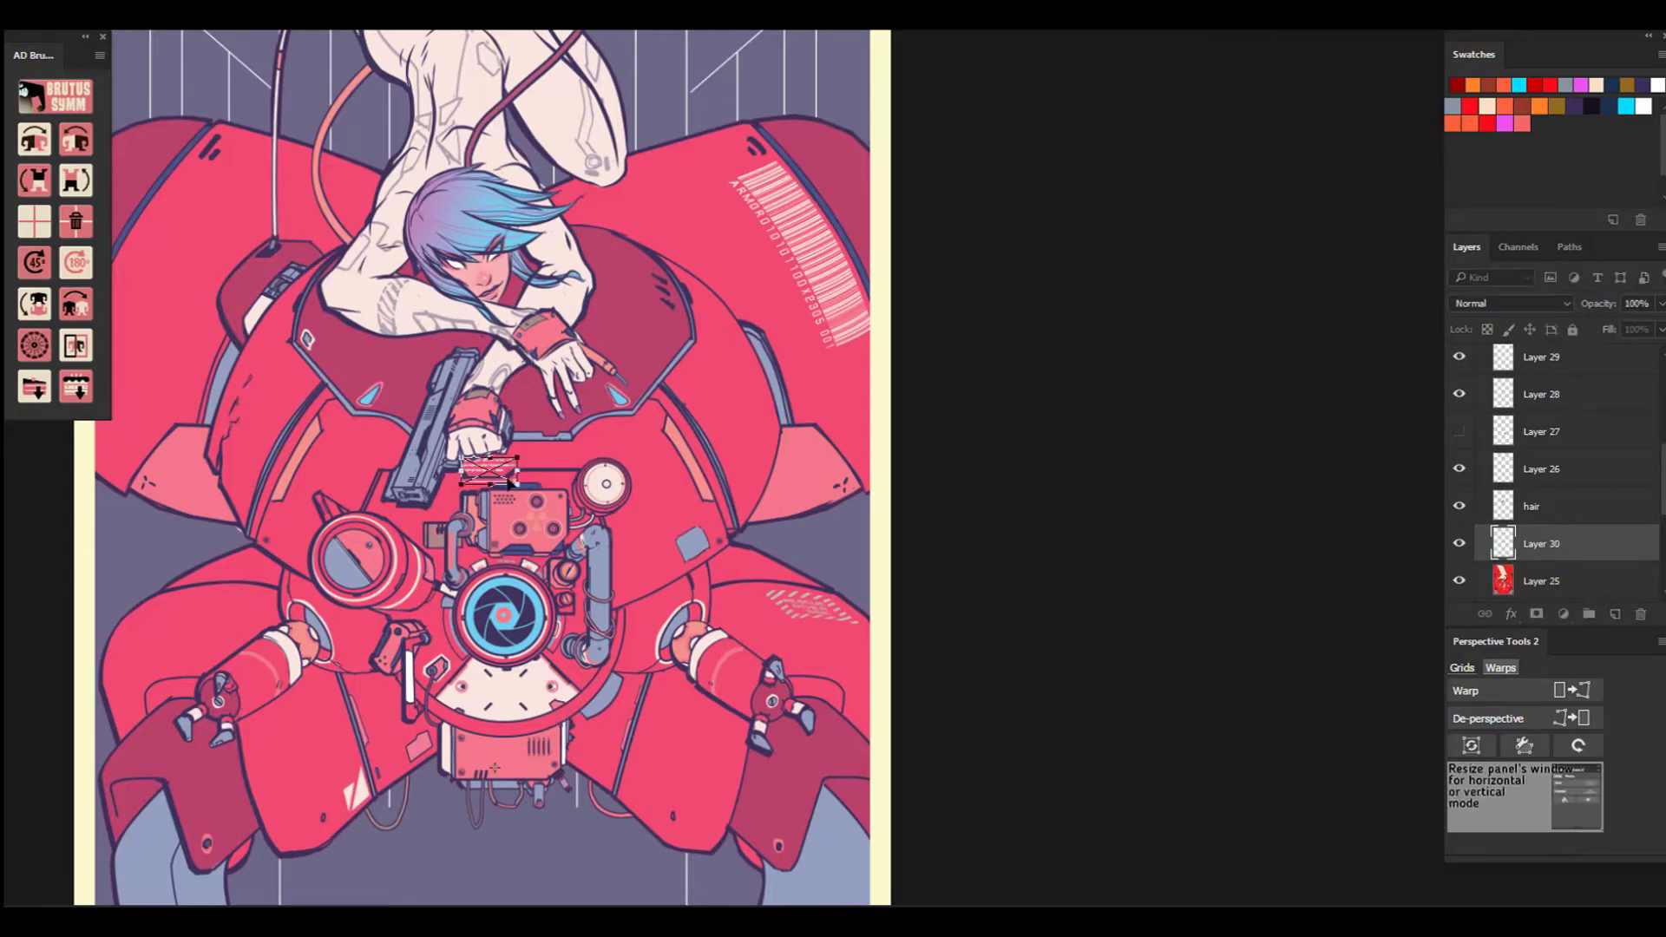
left_click_drag(468, 740, 518, 761)
scroll(518, 760, "up", 2)
left_click_drag(503, 693, 507, 697)
key("Return")
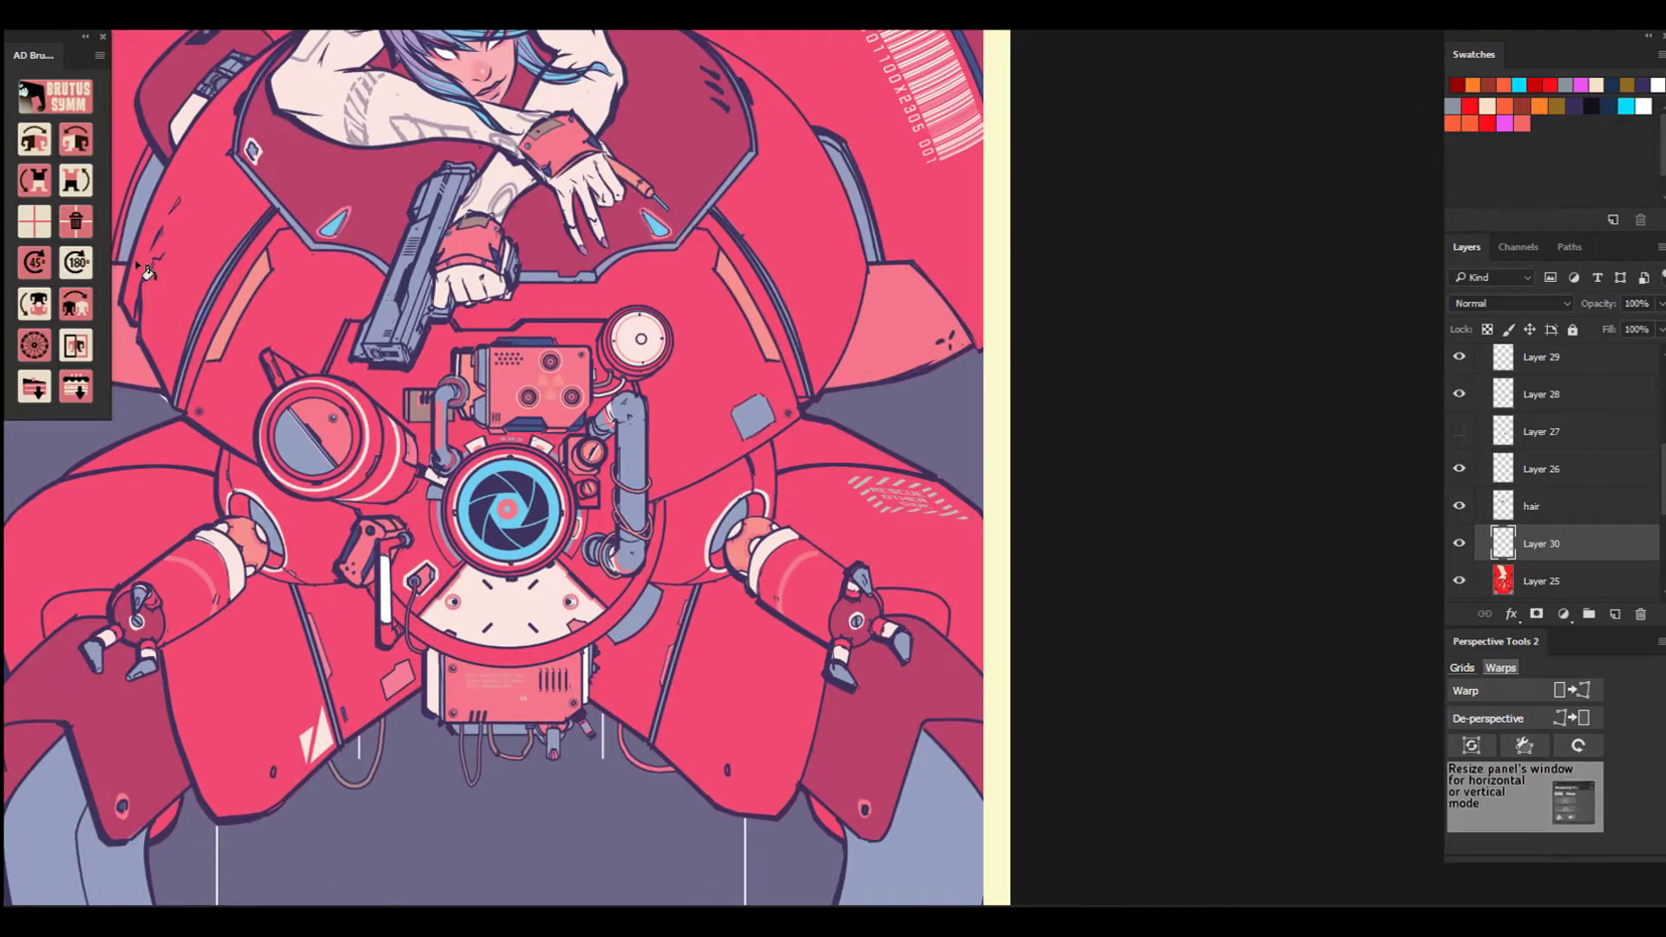
Paste the Japanese text sticker and rotate it along the lower left edge of the dark red chest plate.
scroll(556, 469, "down", 1)
key("ctrl+v")
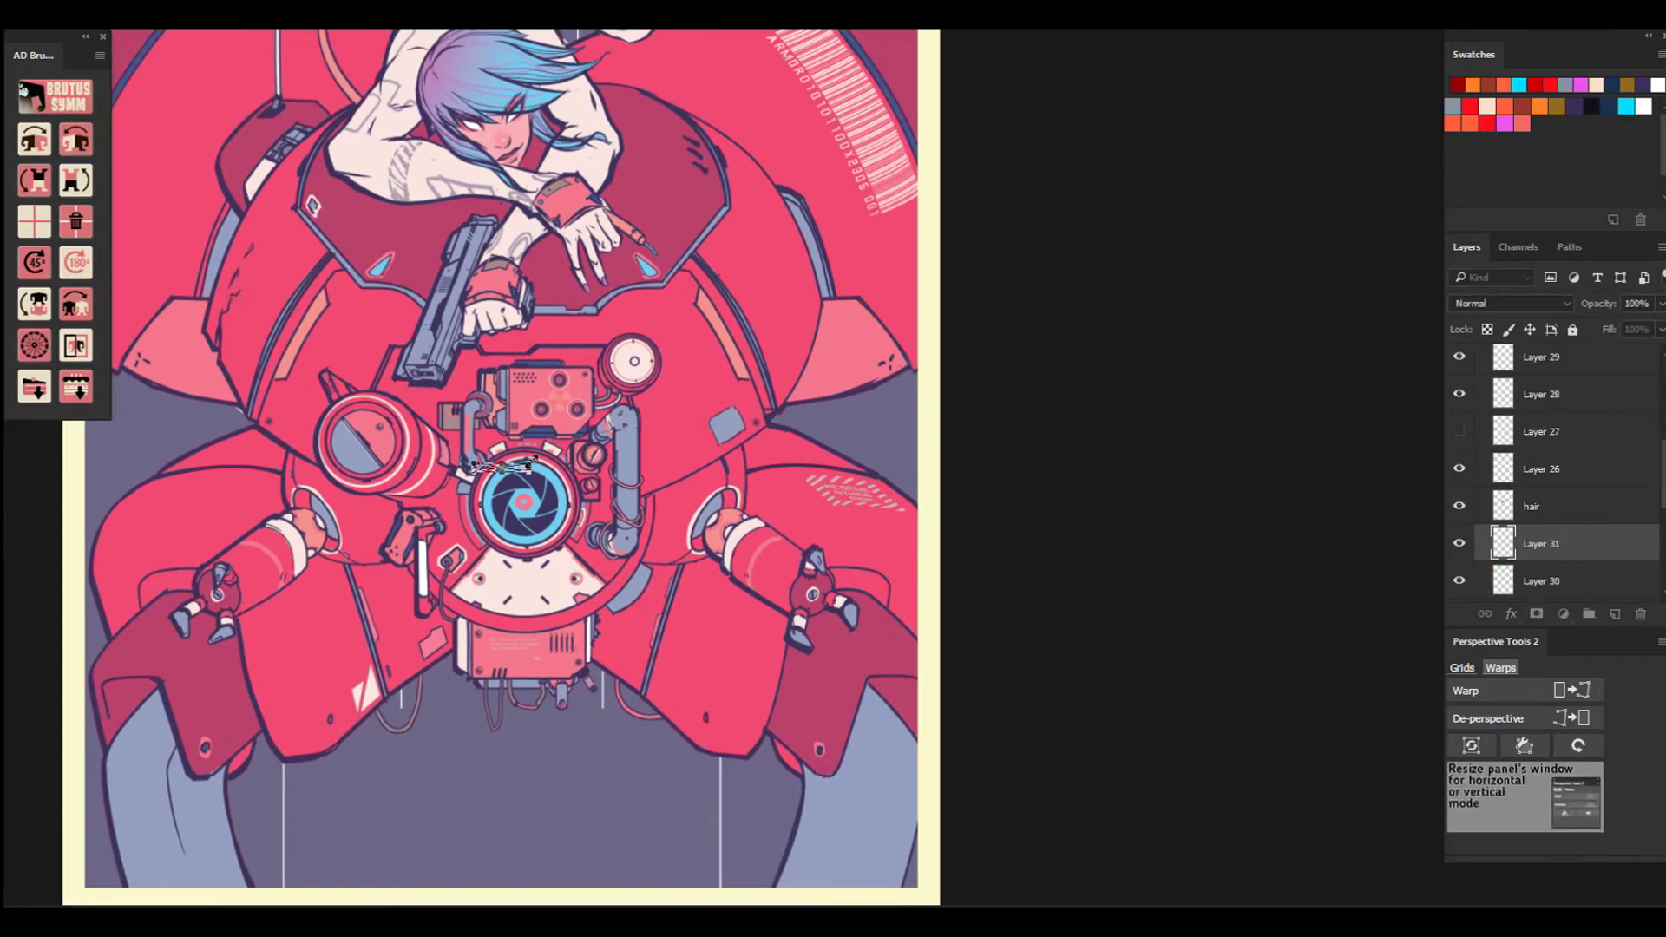
key("ctrl+t")
key("Return")
scroll(521, 464, "up", 3)
key("ctrl+t")
left_click_drag(638, 513, 618, 503)
mouse_move(632, 427)
left_mouse_down()
mouse_move(640, 443)
mouse_move(621, 436)
left_mouse_up()
left_click_drag(552, 456, 546, 466)
key("Return")
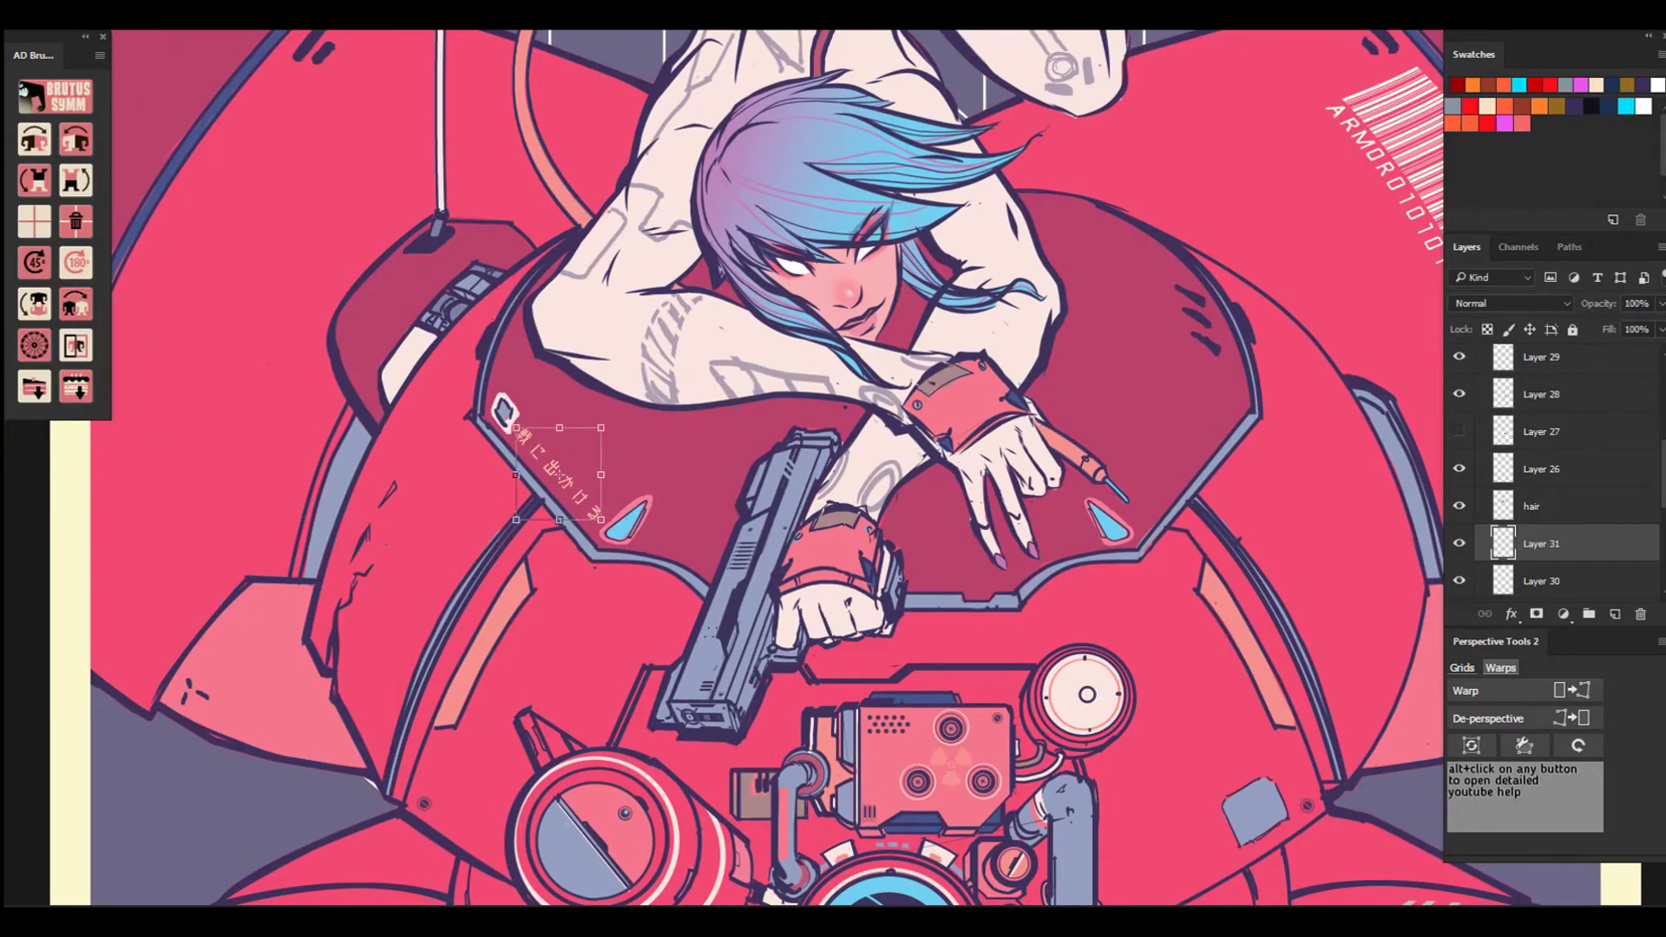
Add a new empty layer just above the flat color layer, Layer 25.
key("ctrl+minus")
key("ctrl+minus")
key("ctrl+0")
left_click(1514, 506)
left_click(1512, 460)
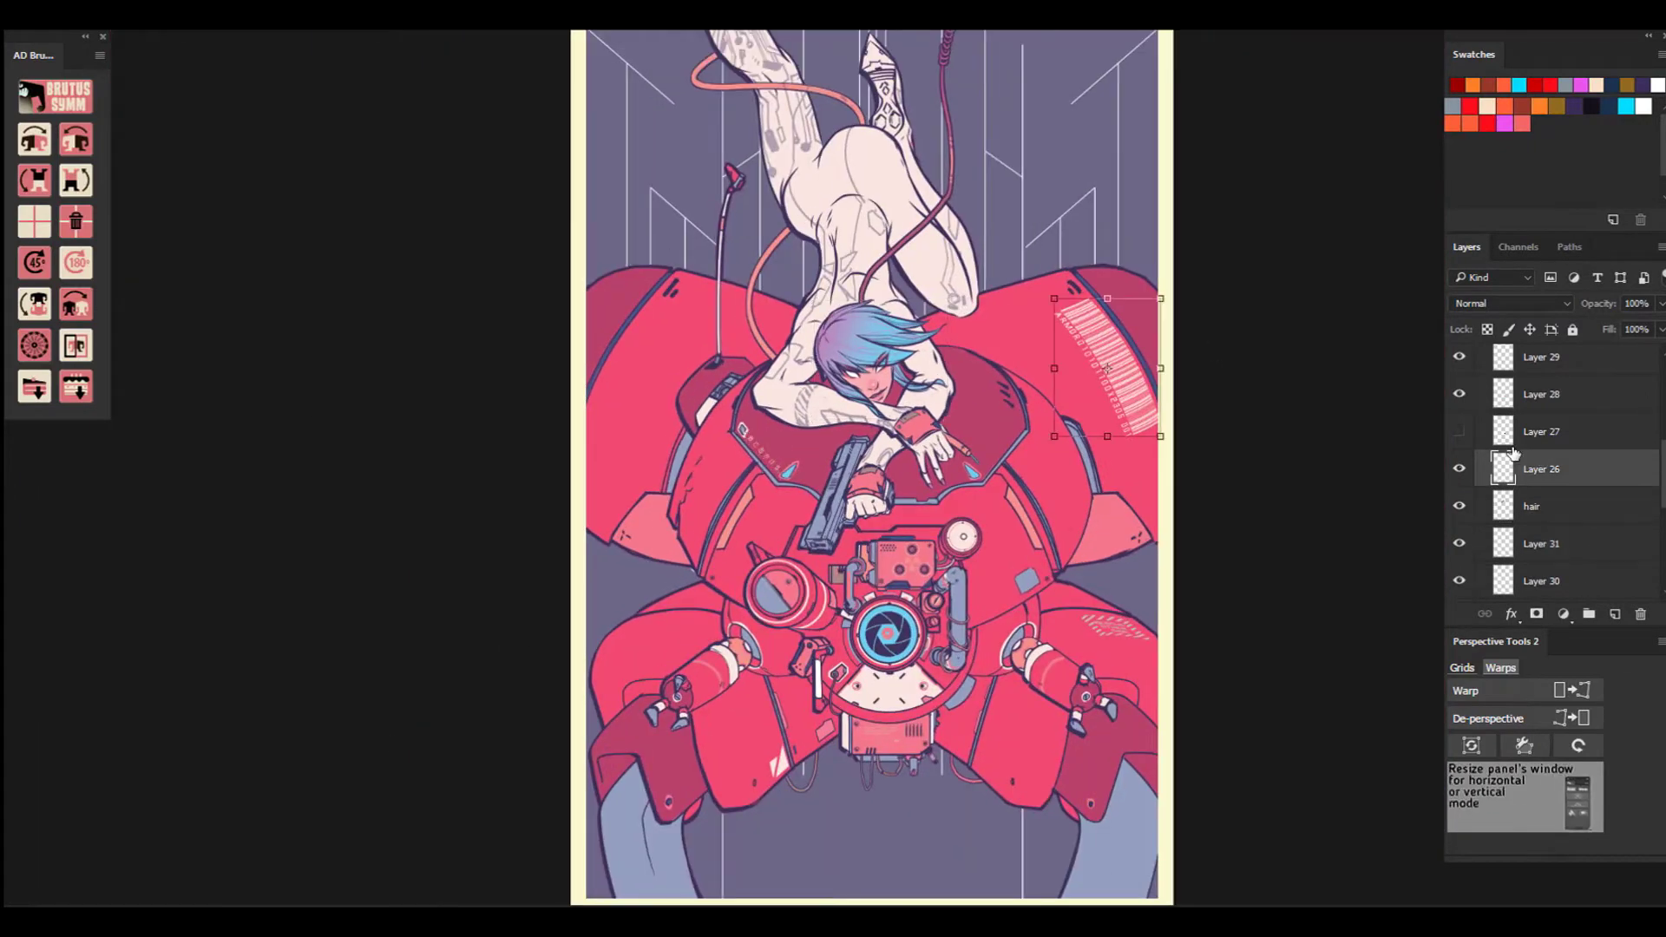
scroll(1526, 486, "down", 5)
left_click(1525, 547)
left_click(1614, 614)
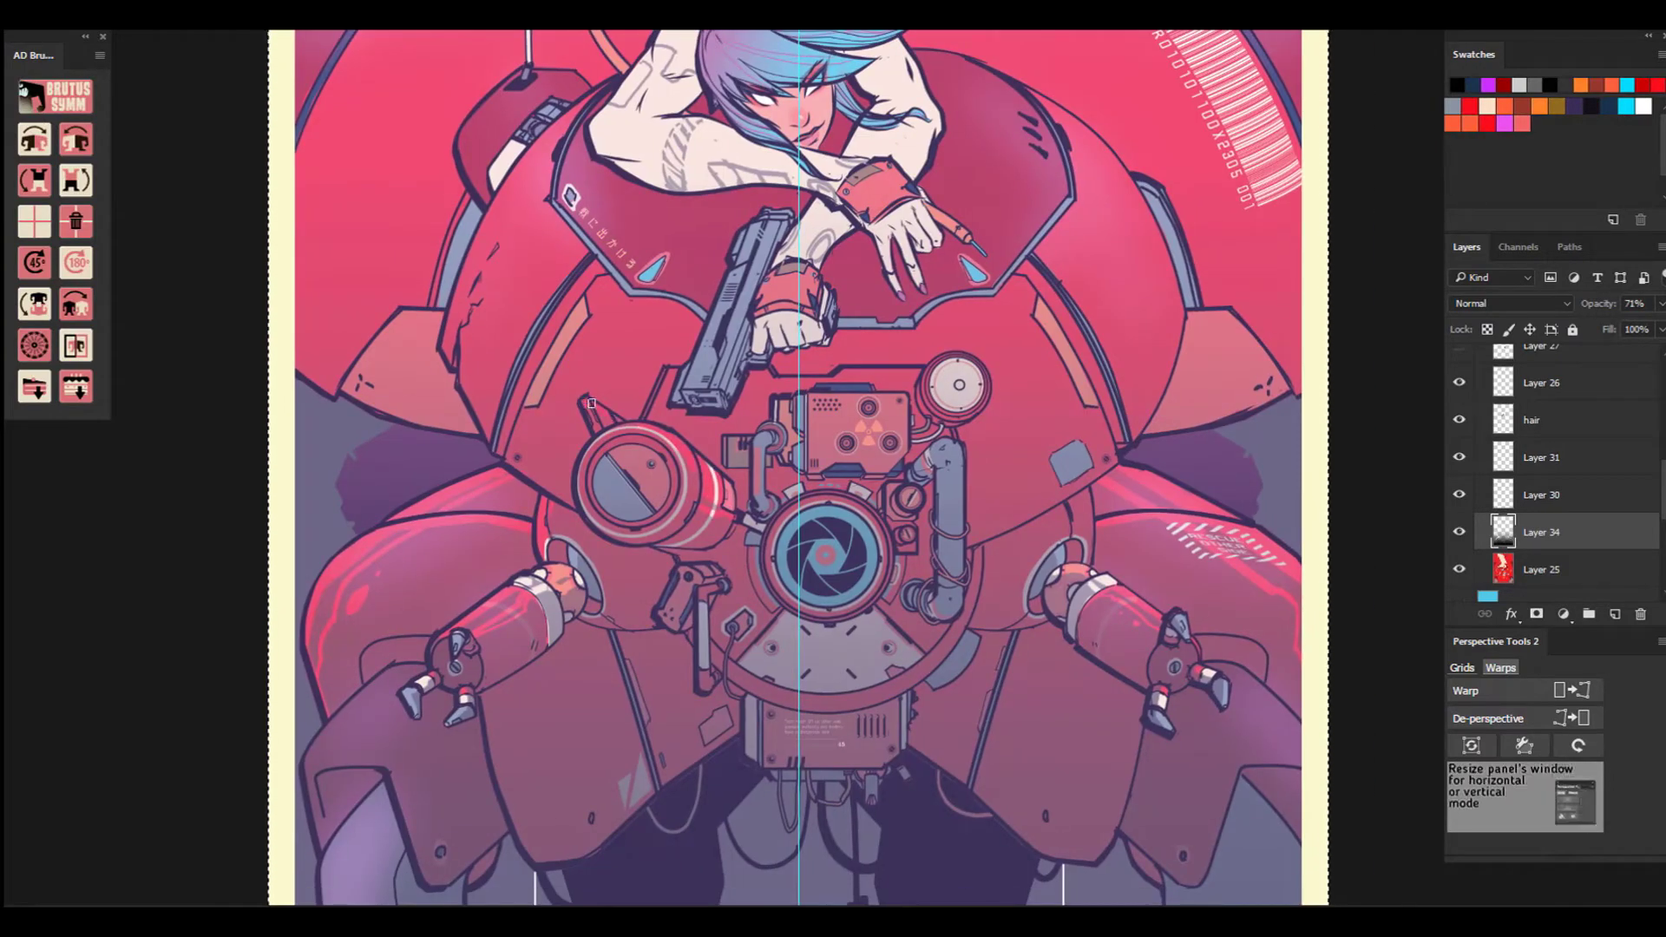
Outline a curved strip along the upper right rim of the body armor with the Pen tool and shade it with a gradient.
left_click(1020, 84)
left_click_drag(1072, 177, 1093, 229)
left_click(1073, 177, "alt")
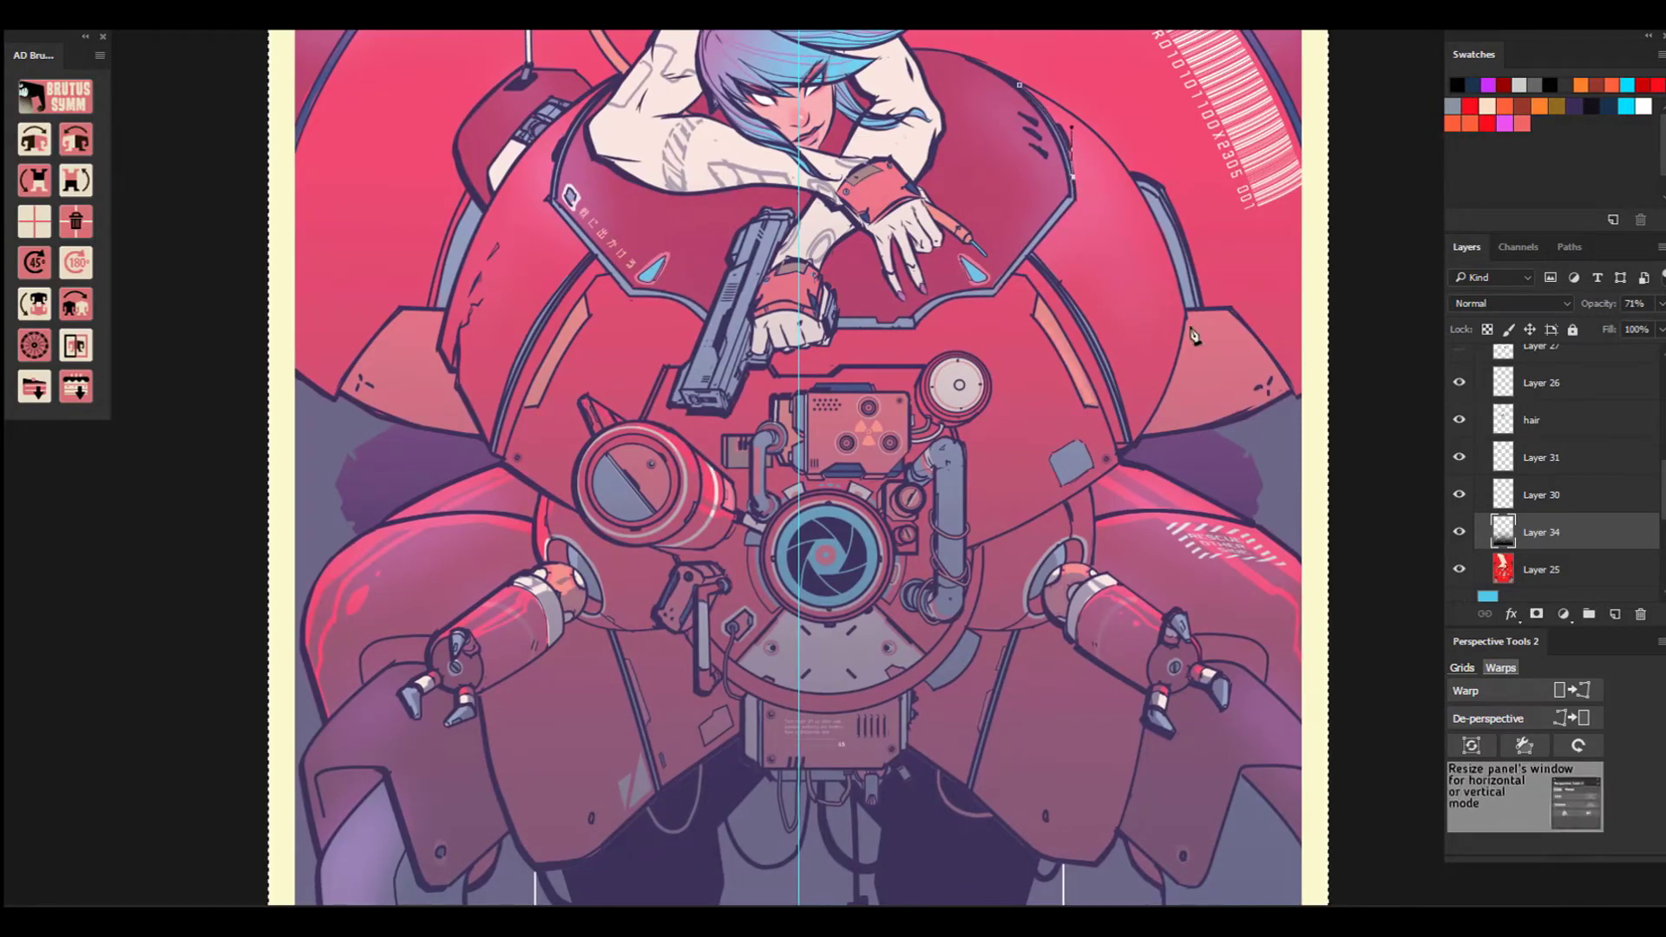
left_click_drag(1172, 373, 1141, 483)
left_click(1172, 373, "alt")
left_click_drag(1020, 84, 812, 97)
left_click(491, 369)
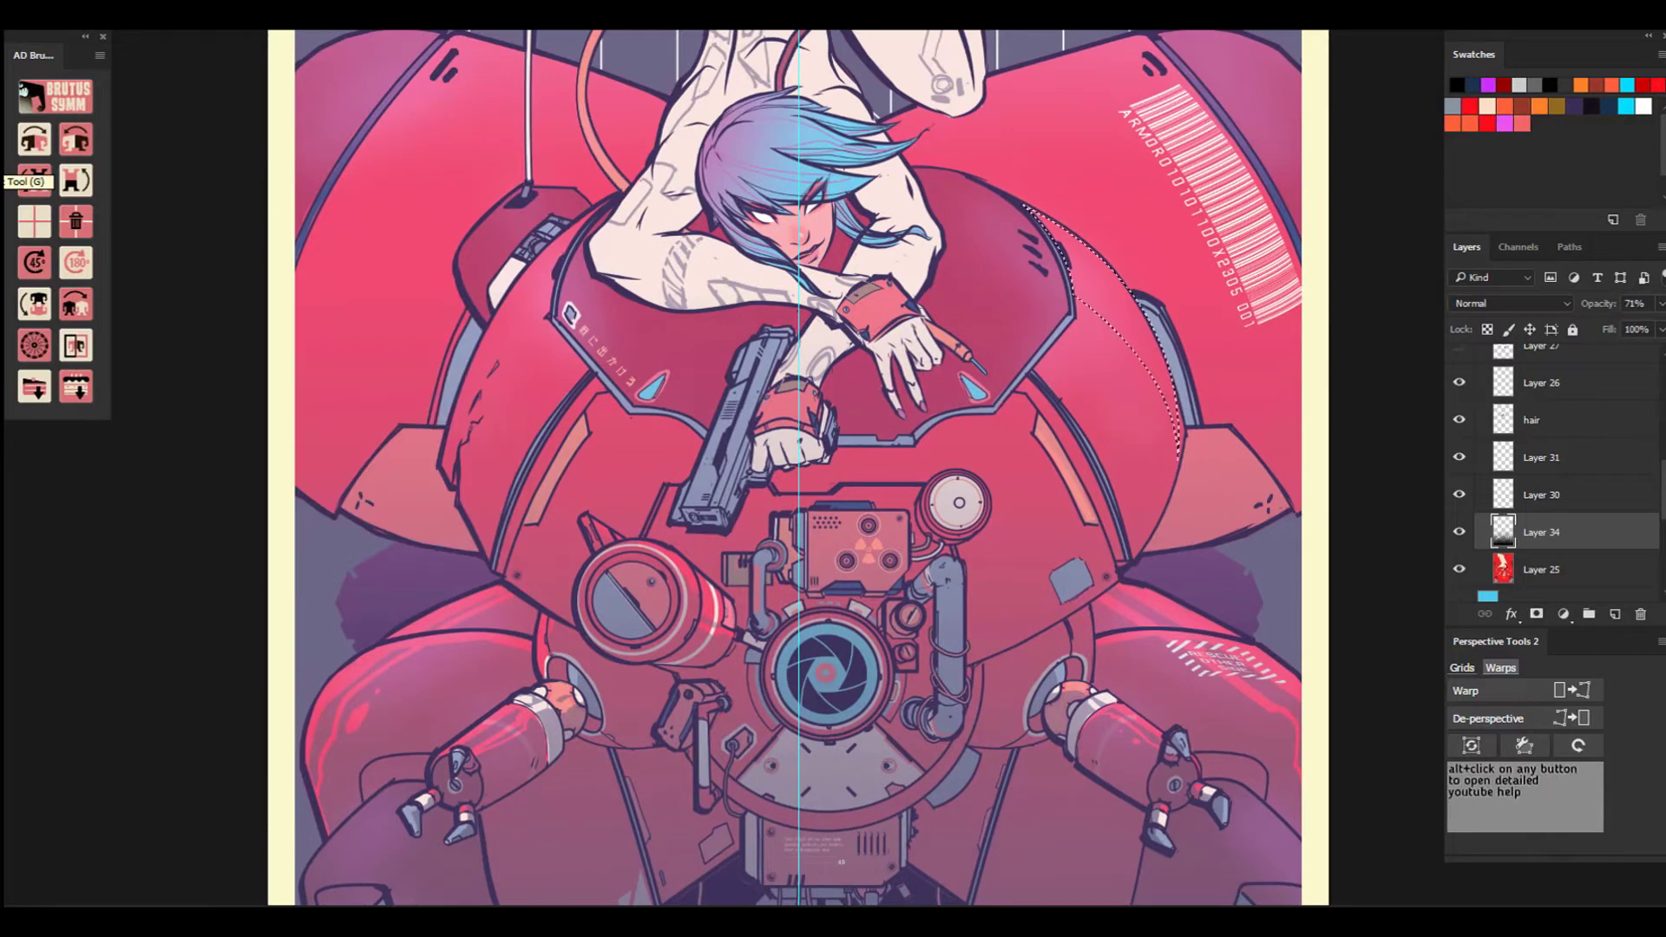
key("ctrl+d")
mouse_move(1114, 320)
left_mouse_down()
mouse_move(1129, 391)
mouse_move(1035, 281)
left_mouse_up()
Draw a curved pen path down the right side of the body armor, convert it to a selection and brush shading inside.
key("p")
left_click(1133, 557)
left_click(1162, 516)
key("ctrl+z")
left_click(1096, 343, "alt")
left_click_drag(1163, 517, 1171, 658)
left_click(1163, 518, "alt")
left_click(1133, 558)
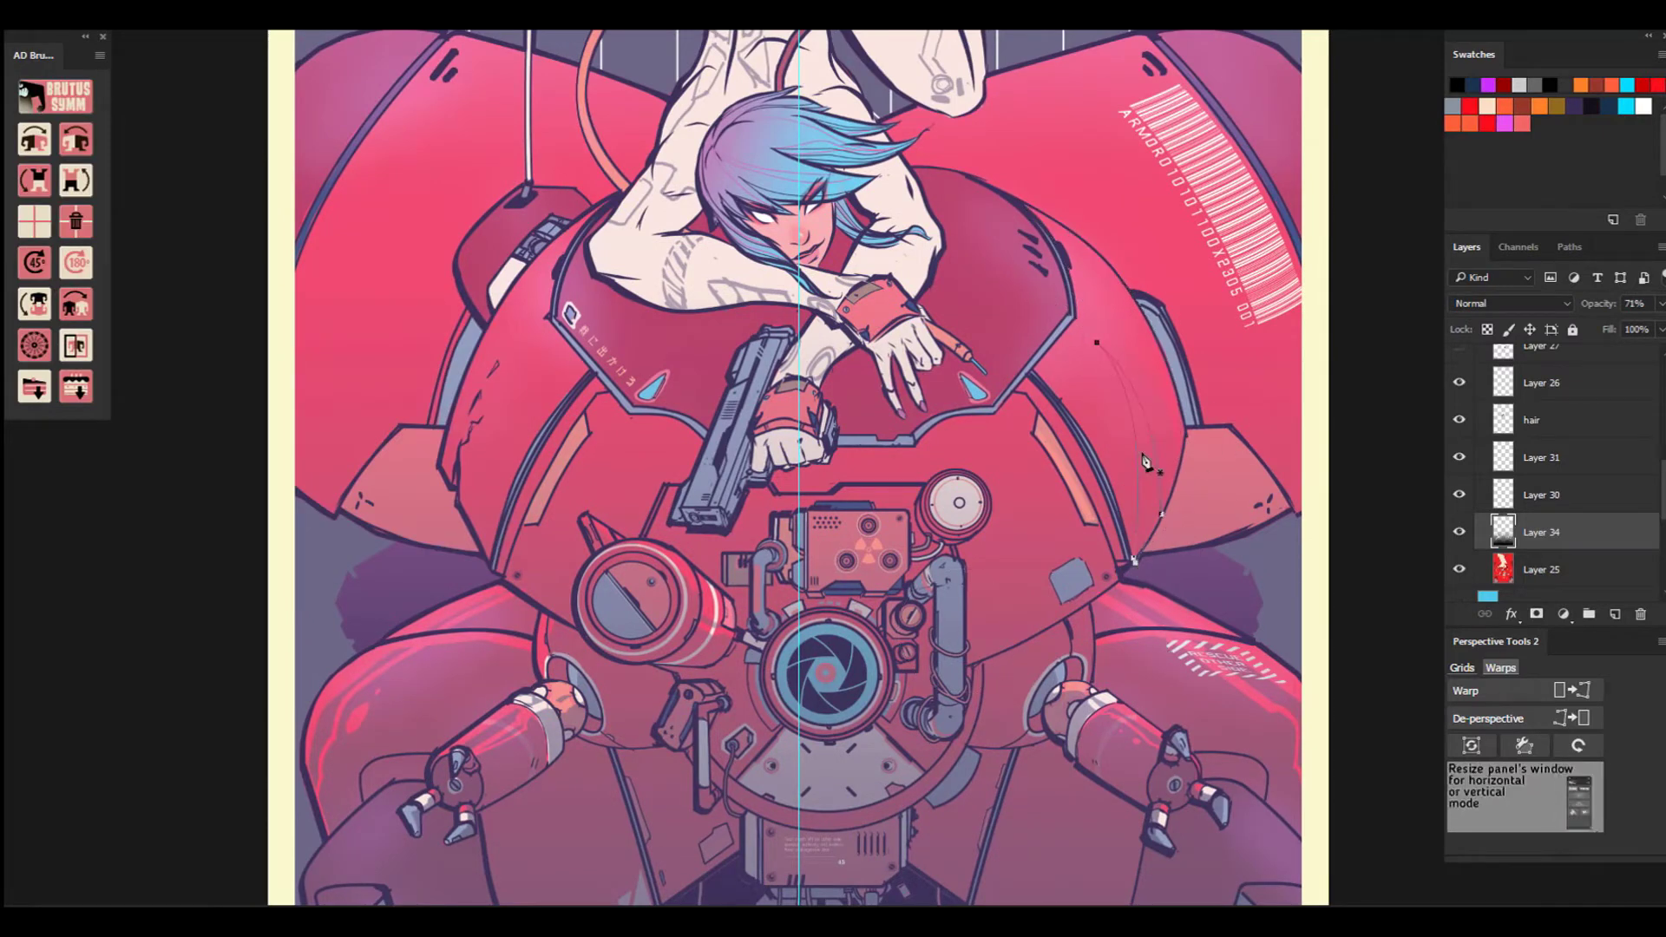
right_click(1141, 460)
left_click(1187, 453)
left_click(486, 369)
key("b")
left_click_drag(1119, 347, 1143, 433)
Lasso a diagonal reflection band across the right shoulder shell and fill it with a cream gradient on a new layer.
key("ctrl+minus")
key("ctrl+minus")
key("l")
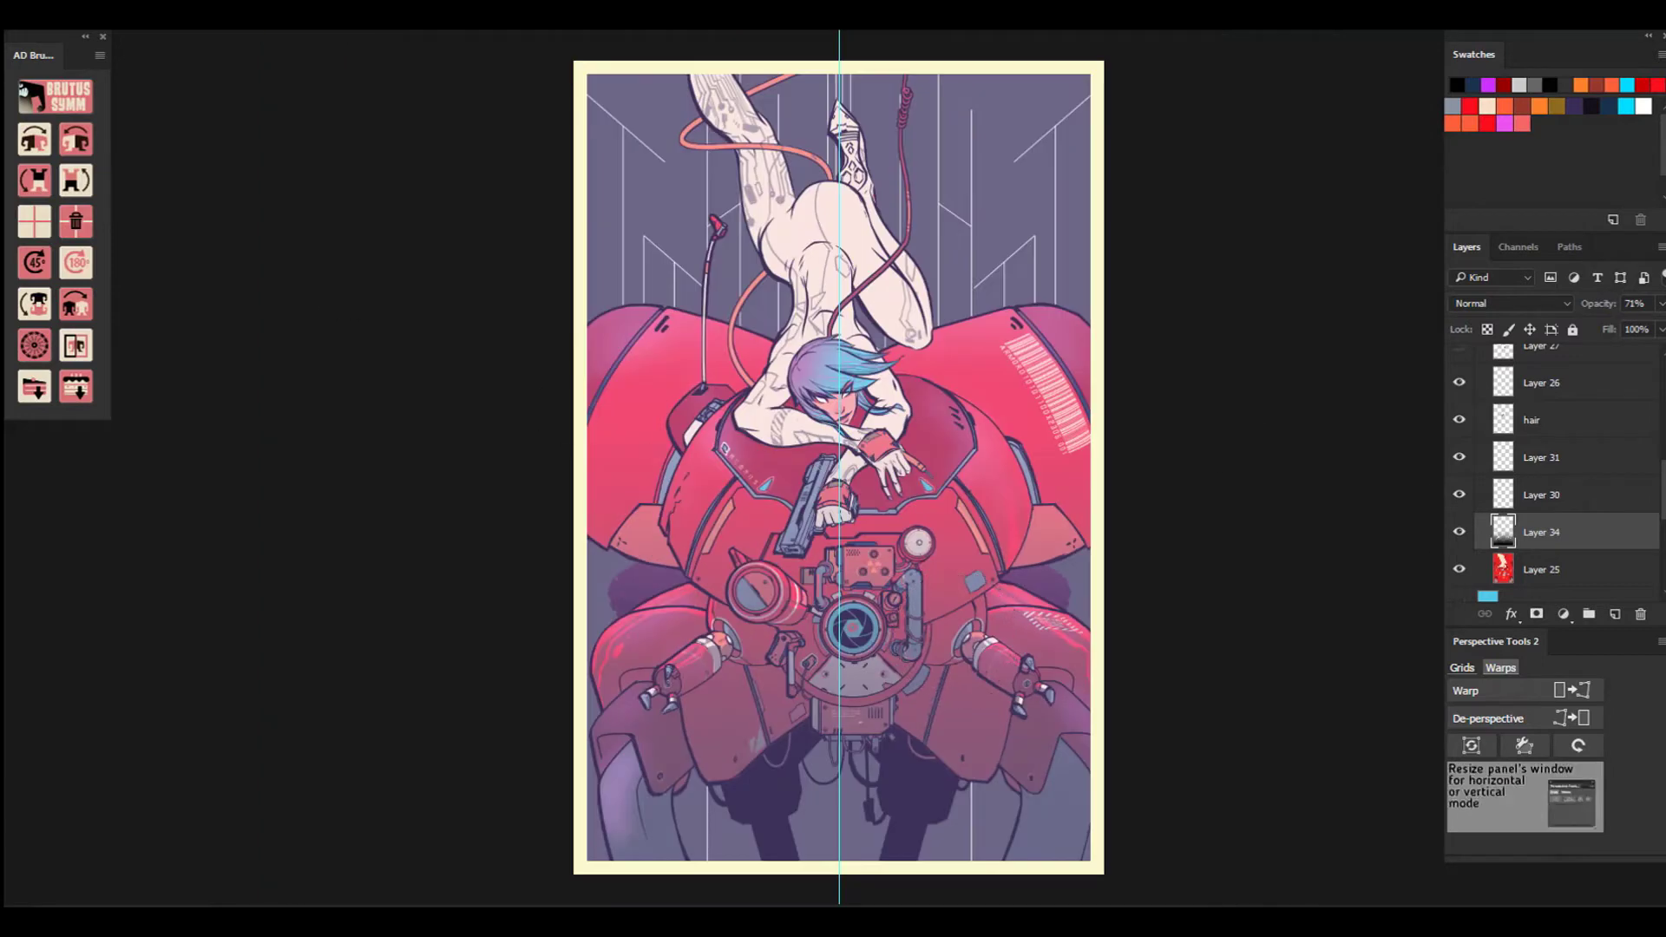
mouse_move(897, 361)
left_mouse_down()
mouse_move(1025, 322)
mouse_move(1108, 347)
mouse_move(836, 312)
left_mouse_up()
left_click(1103, 342)
left_click(896, 364)
key("g")
key("ctrl+shift+alt+n")
key("ctrl+d")
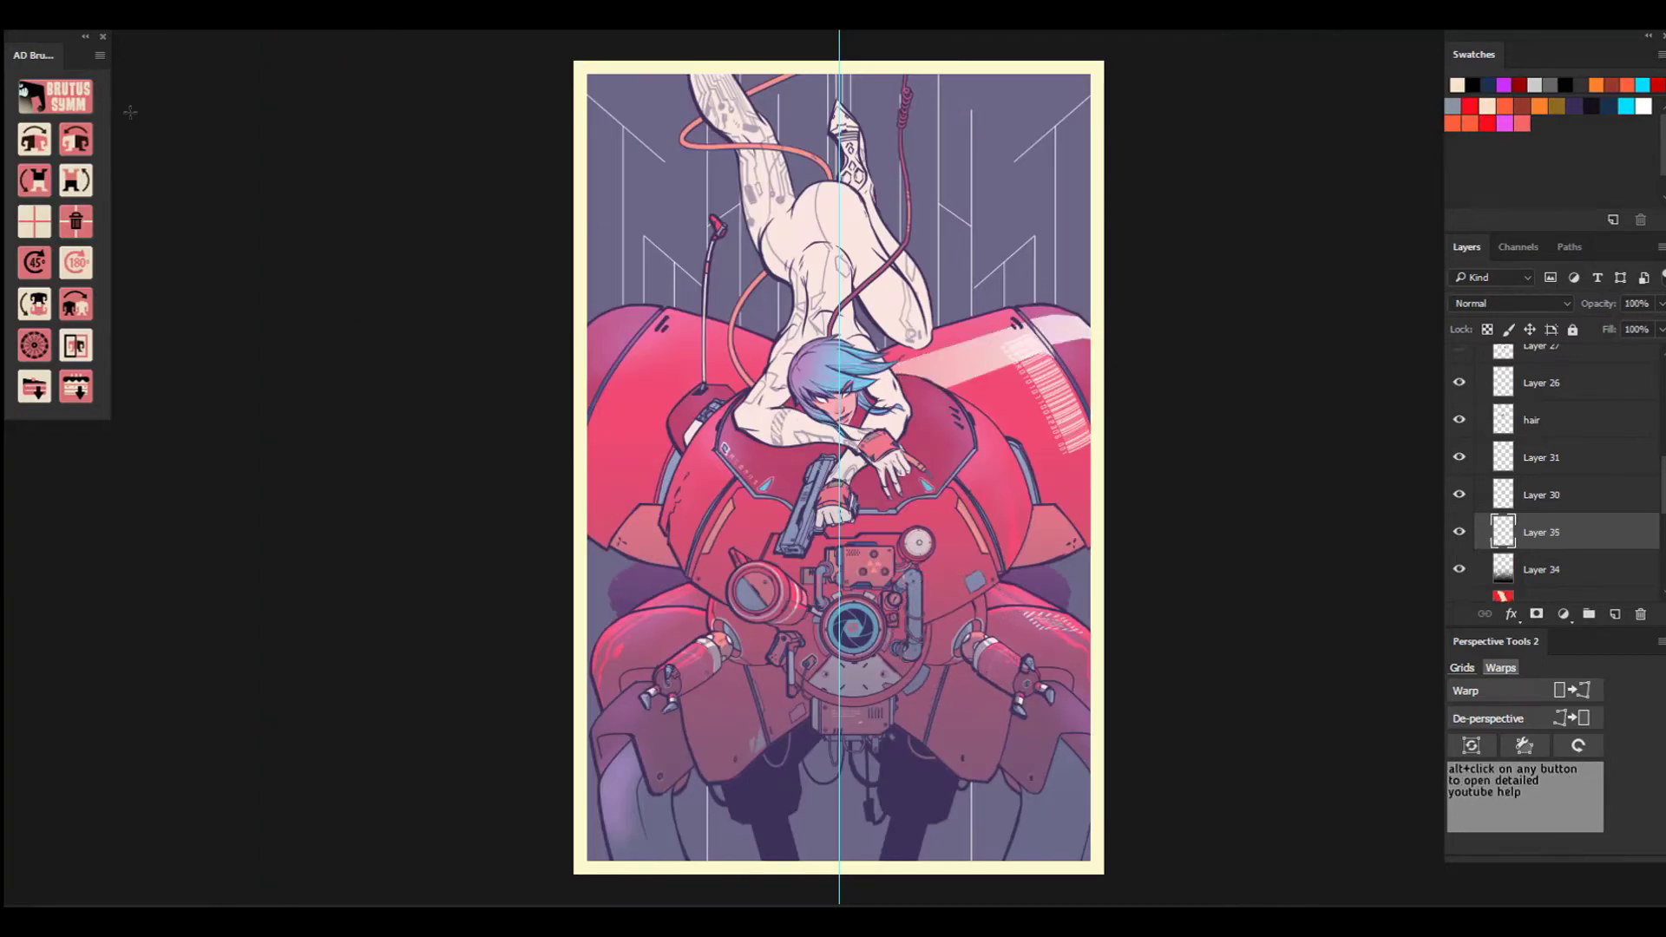
left_click(35, 139)
key("ctrl+z")
Lasso a diagonal reflection band across the left shoulder shell.
key("ctrl+plus")
key("l")
left_click(733, 302)
left_click(560, 249)
left_click(517, 236)
left_click(470, 248)
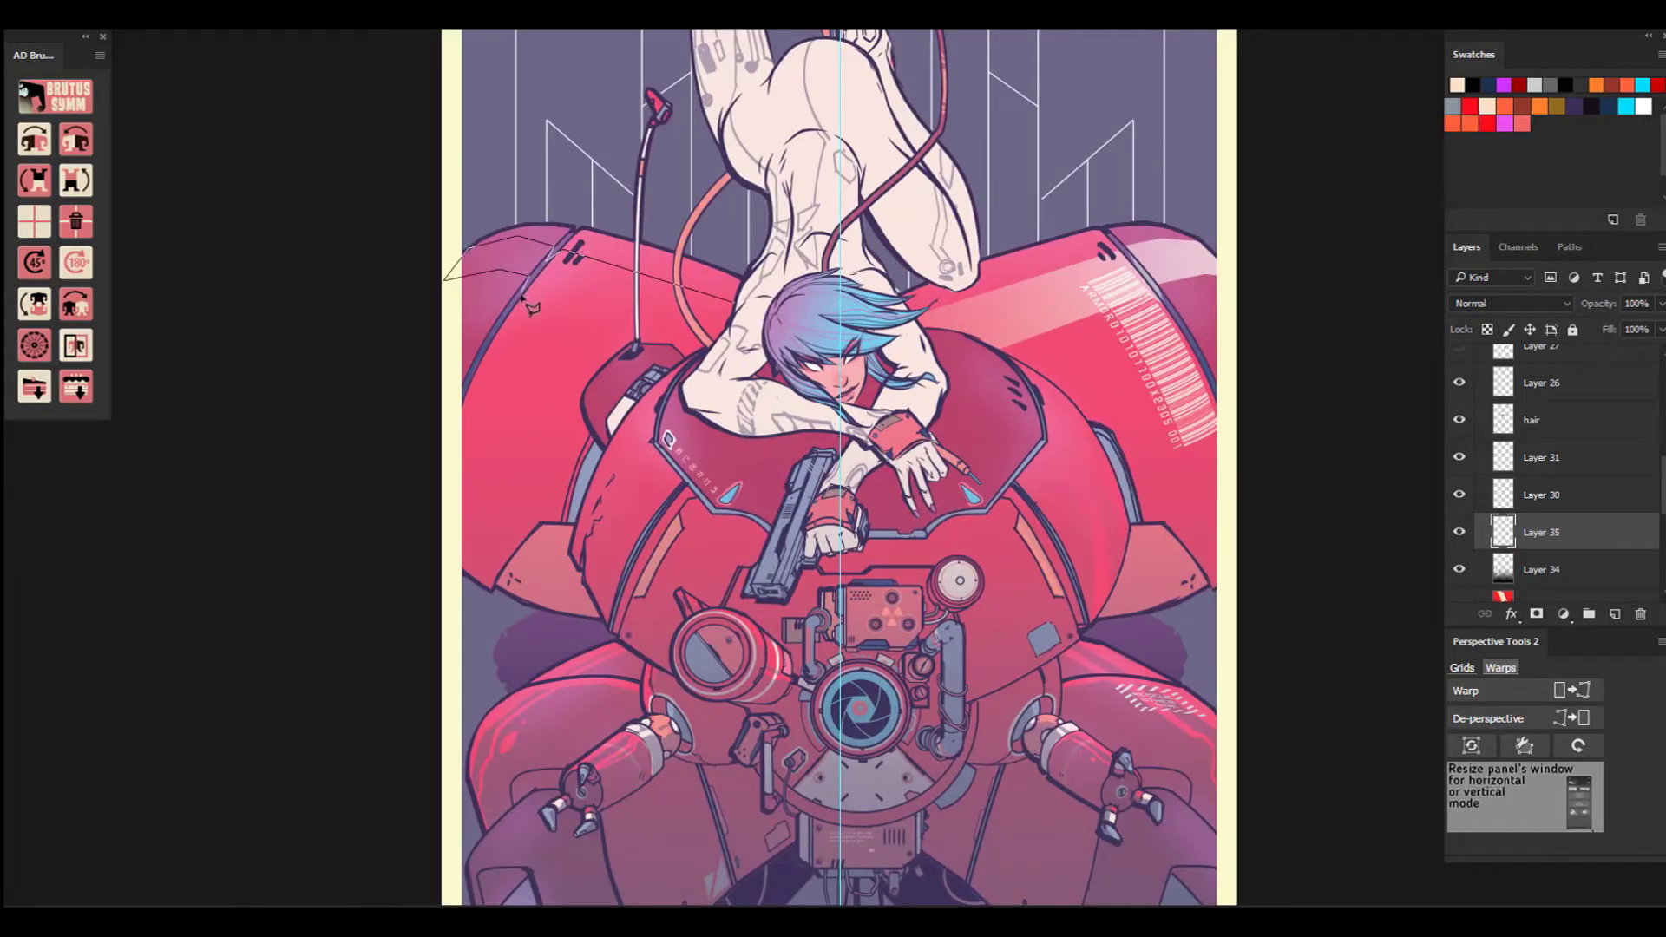
left_click(521, 297)
left_click(534, 288)
left_click(707, 349)
left_click(733, 302)
Fill the left shoulder band with a cream gradient and merge it down into Layer 34.
key("g")
left_click_drag(537, 268, 738, 326)
key("ctrl+e")
key("ctrl+d")
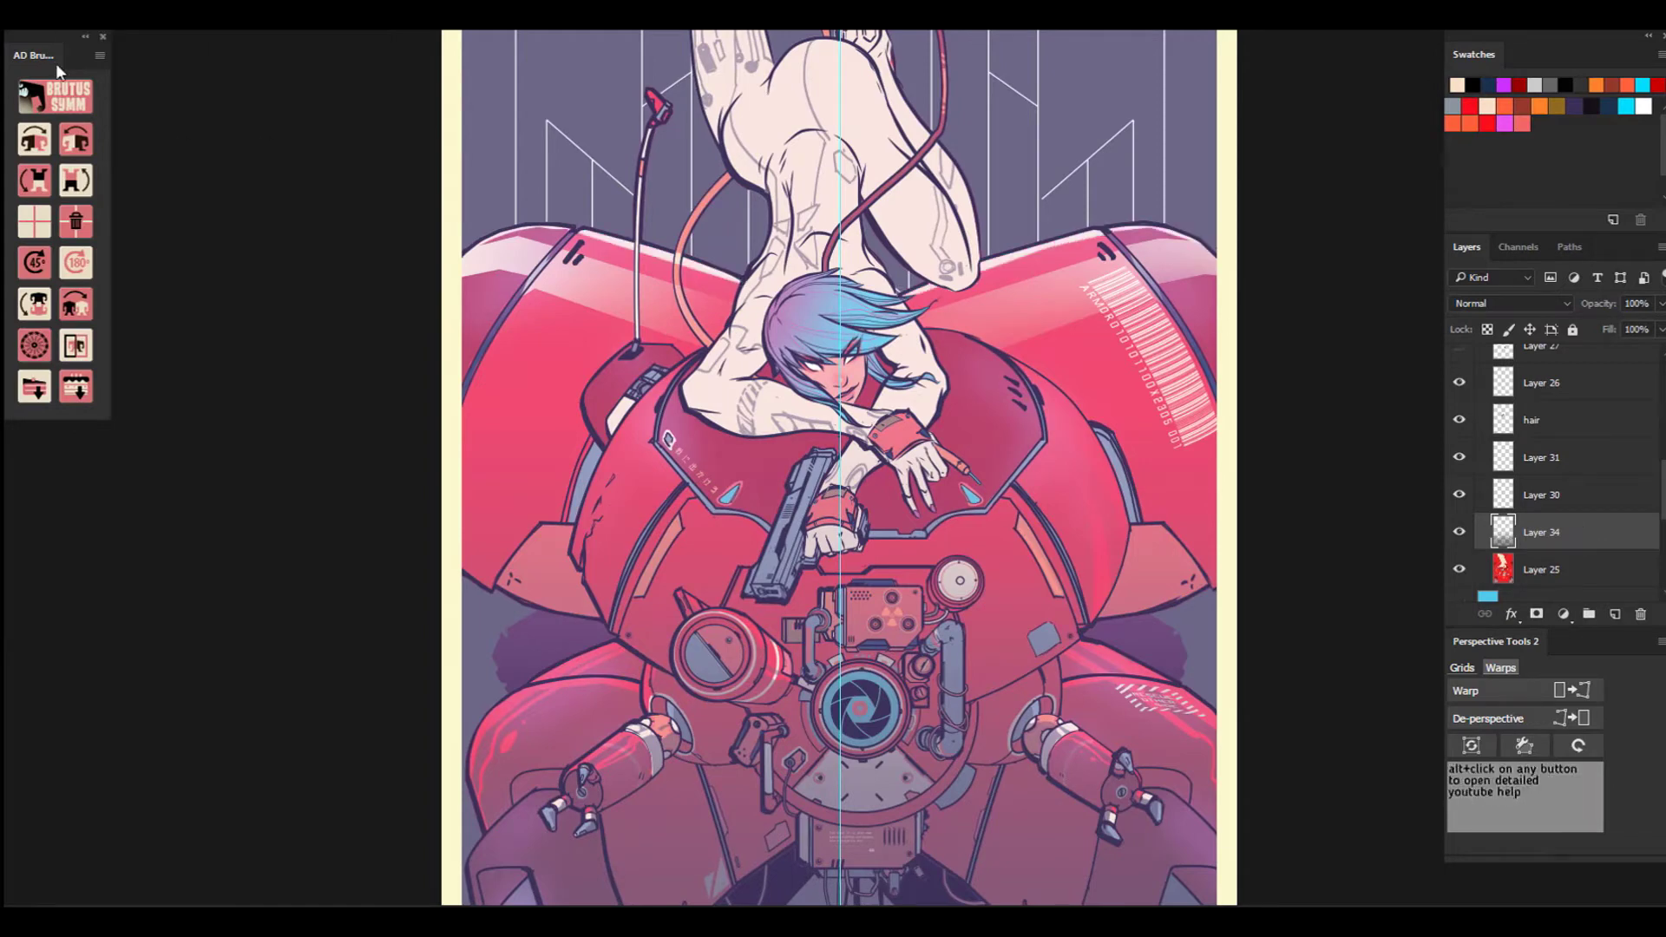
Paint a small highlight on the right side of the body armor and draw a curved pen path along its rim.
left_click_drag(1057, 412, 1072, 435)
left_click_drag(1084, 452, 1171, 719)
left_click(922, 330)
Try stroking the rim path directly on Layer 34 with a 56 px, 85% hardness brush.
right_click(1006, 486)
left_click(1058, 490)
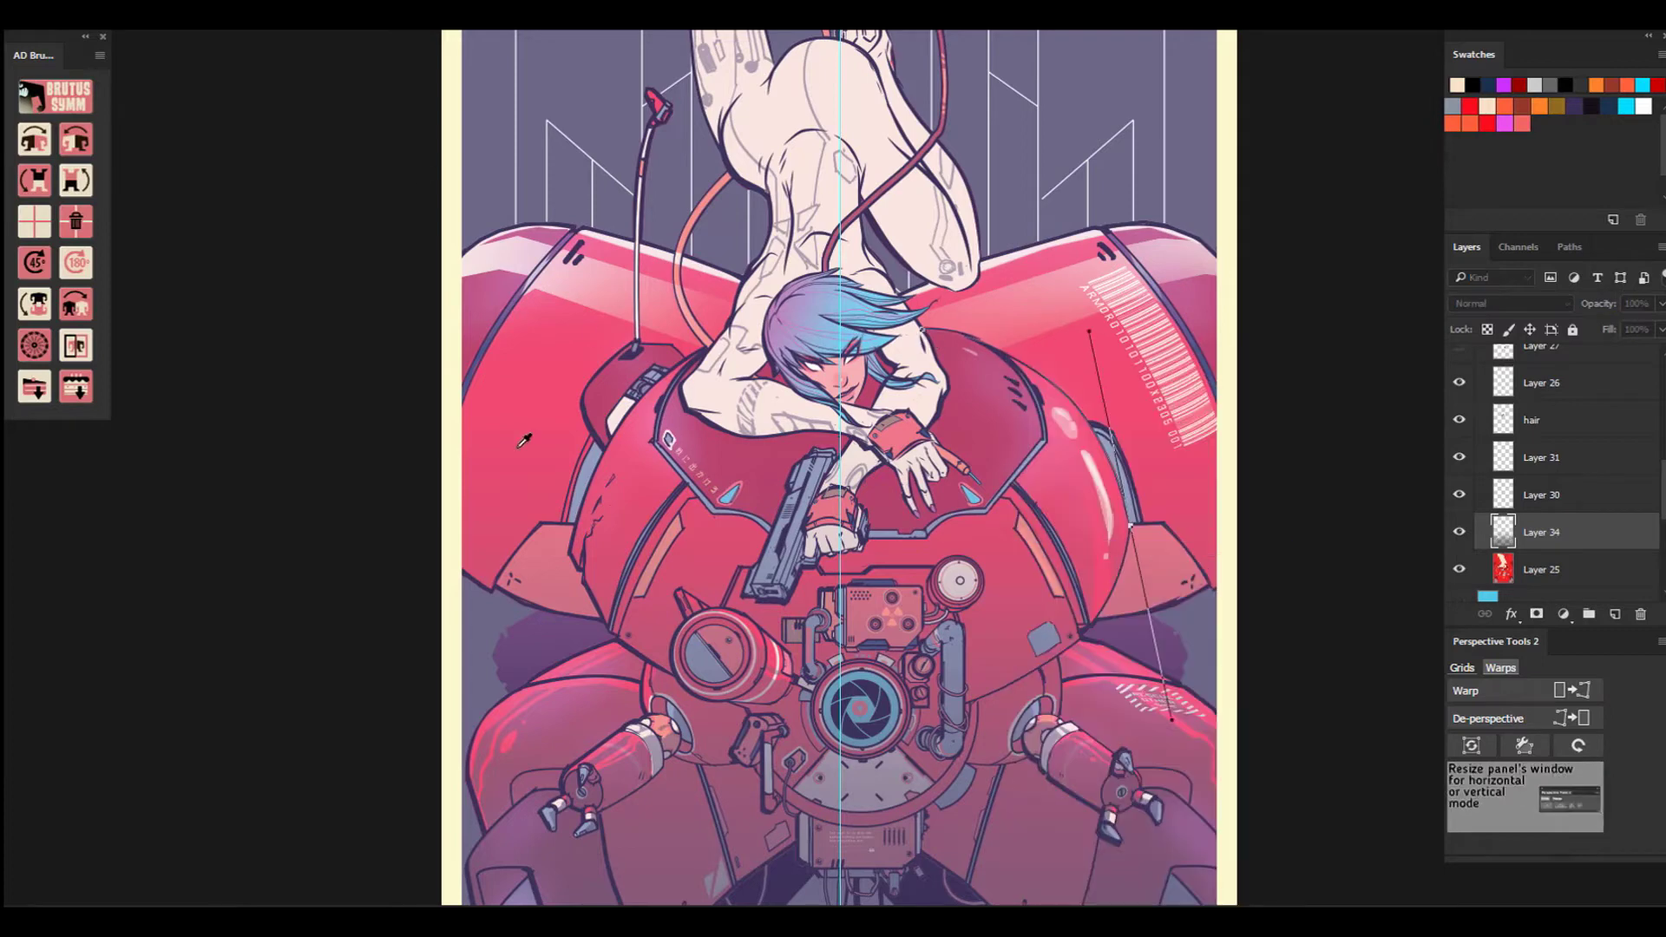
left_click(528, 438)
key("ctrl+z")
key("b")
left_click(81, 185)
right_click(1074, 400)
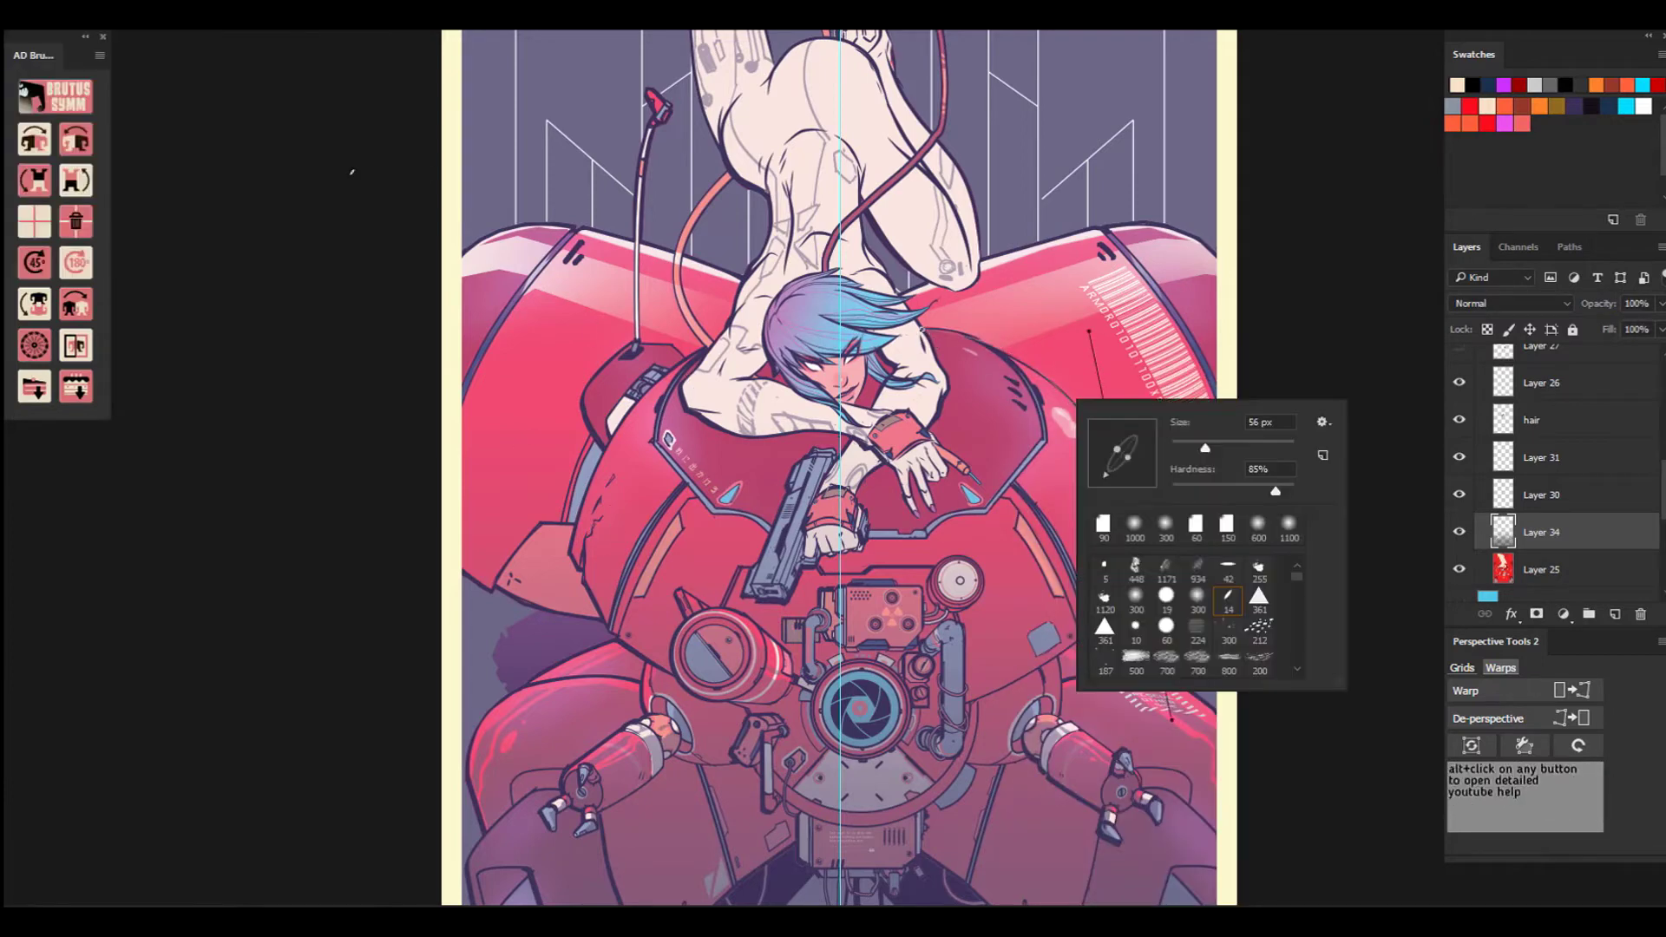
key("p")
right_click(1064, 366)
left_click(1132, 561)
key("Return")
key("ctrl+z")
Stroke the rim path with the brush on a new layer above Layer 34 and delete the path.
key("ctrl+alt+shift+n")
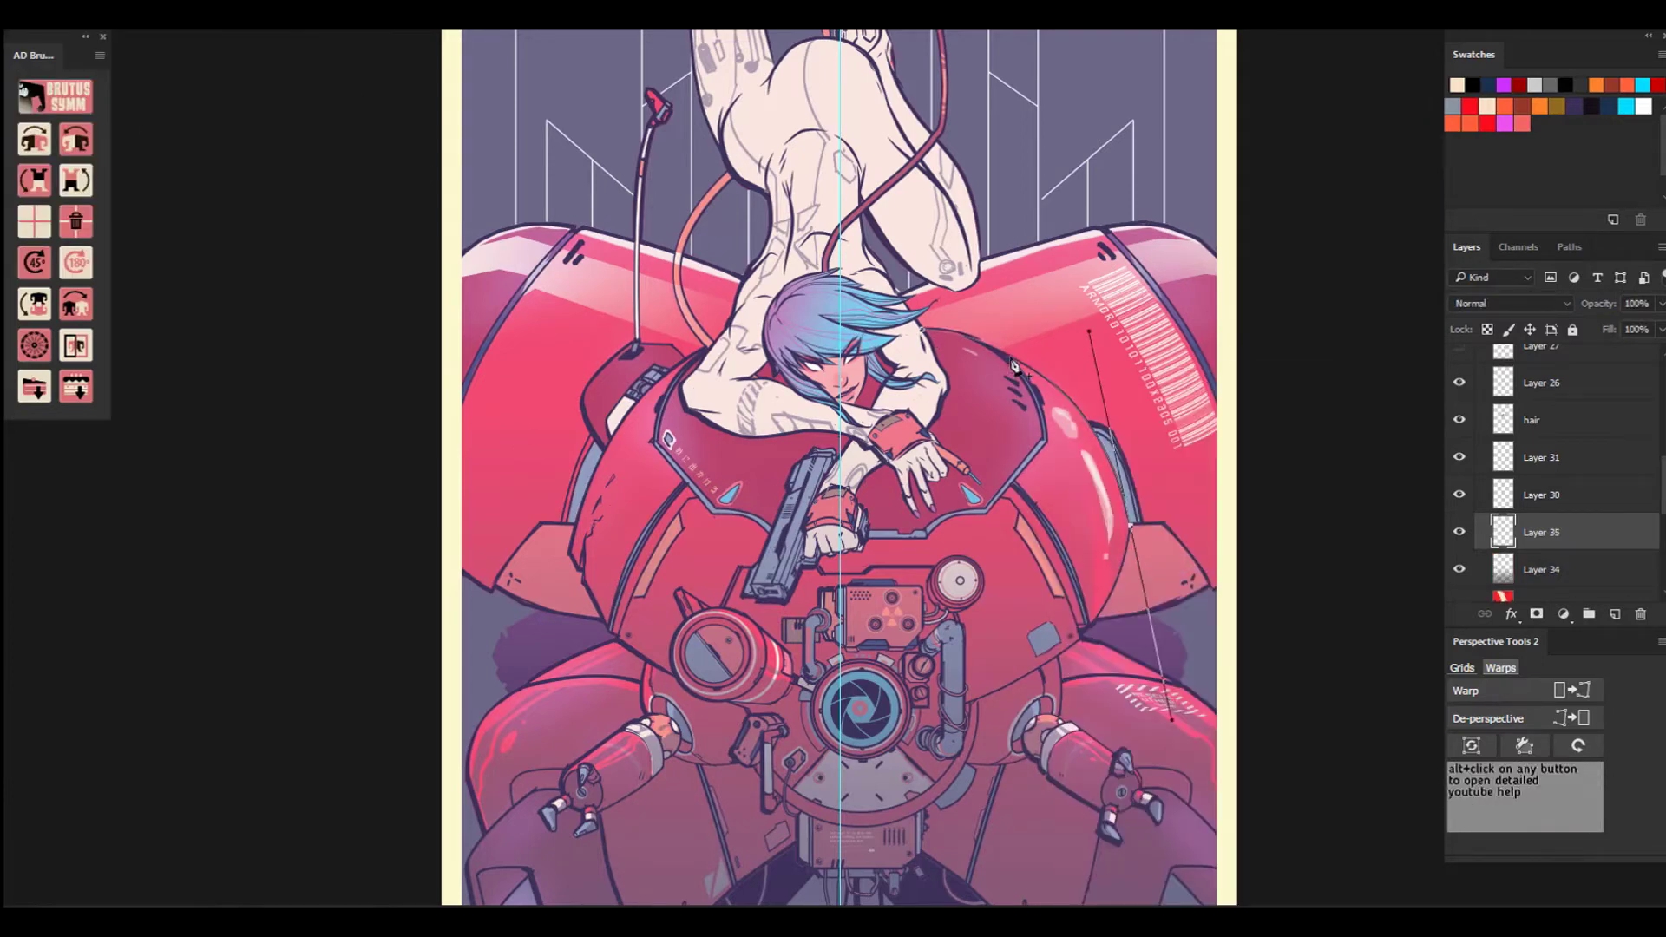
right_click(1010, 360)
left_click(1075, 555)
key("Return")
right_click(1032, 453)
left_click(1080, 492)
Choose another brush tip and draw panel seam details on the right shoulder shell on Layer 34.
key("b")
left_click(54, 21)
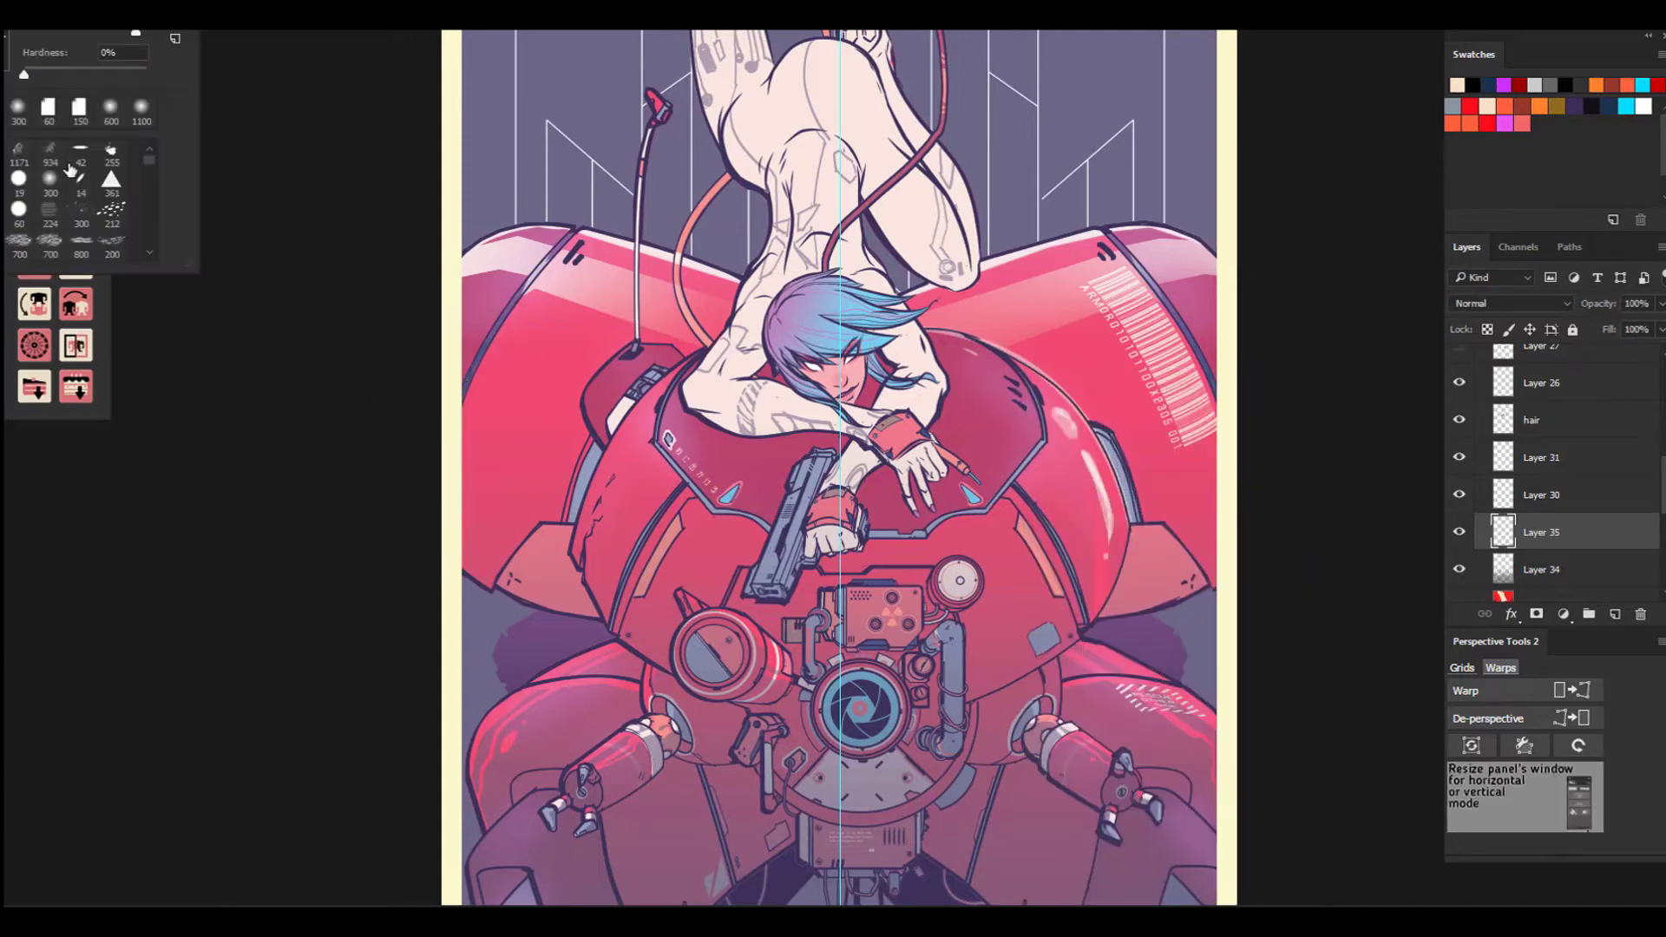
double_click(70, 170)
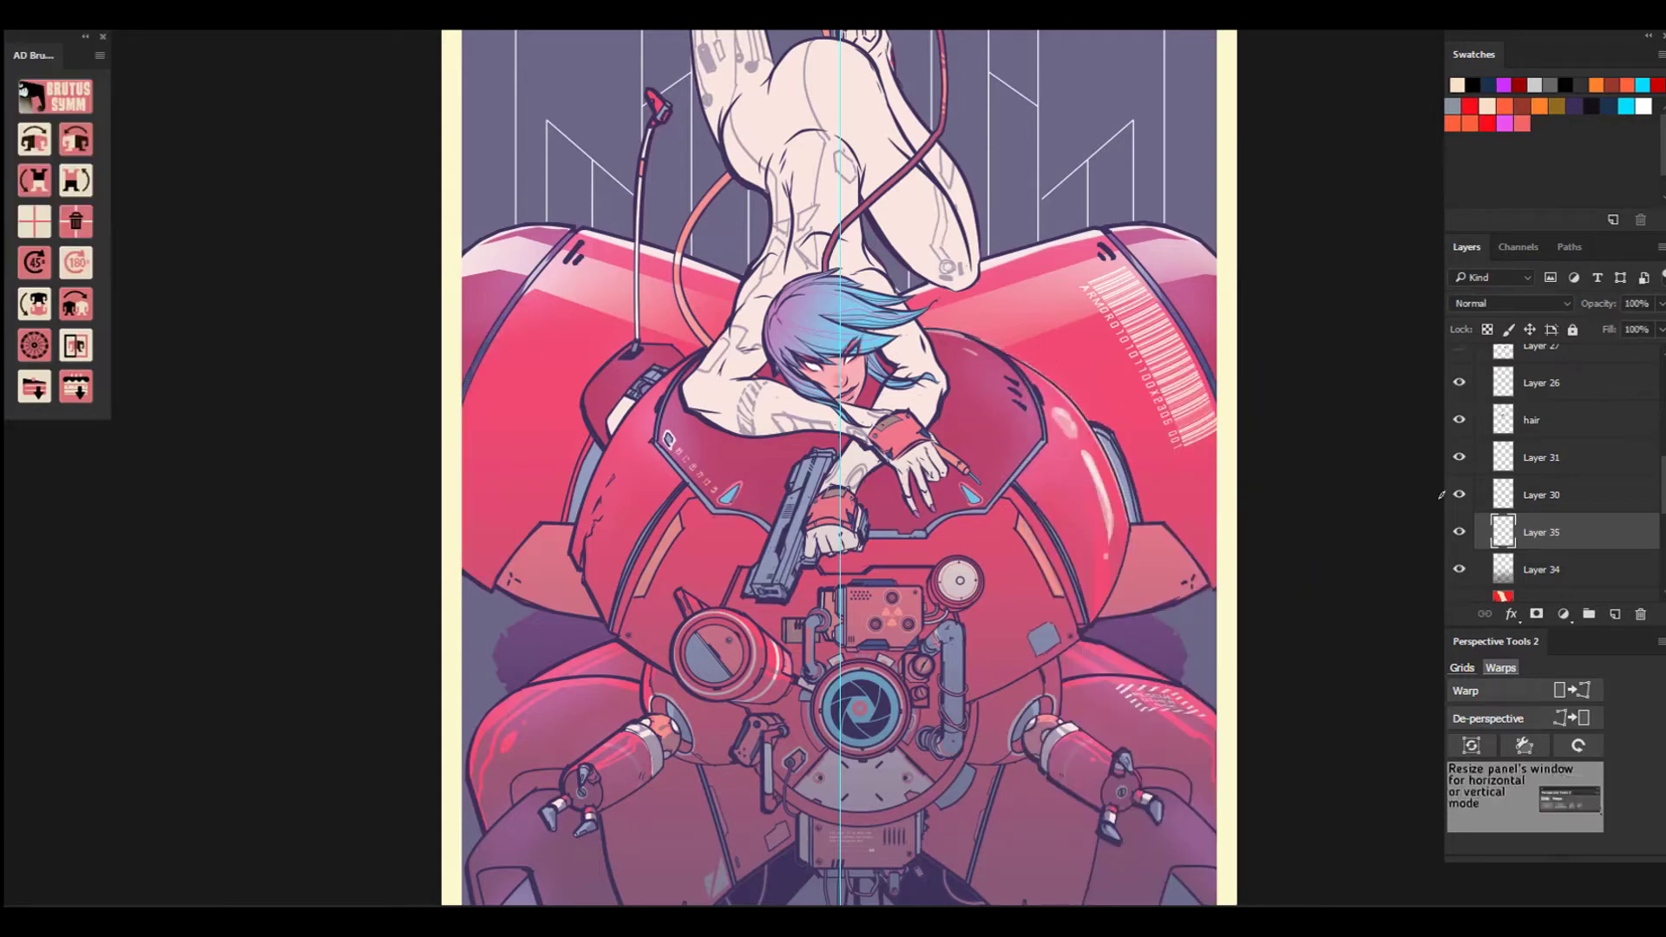
key("alt+bracketleft")
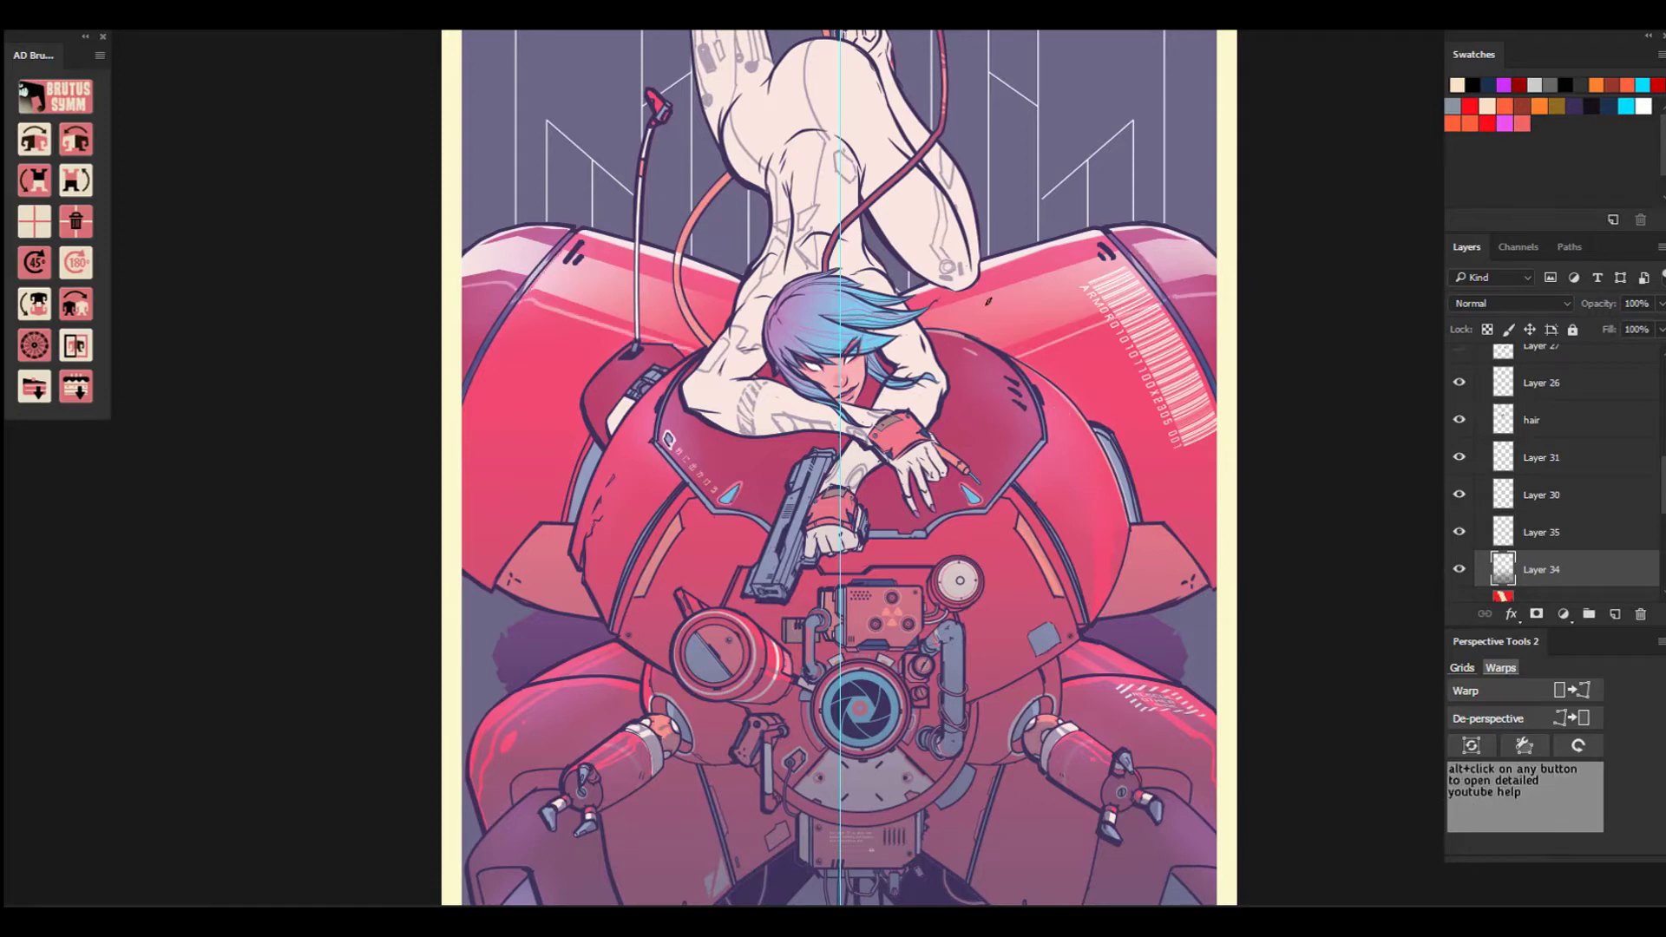
left_click_drag(1014, 286, 1042, 328)
left_click_drag(1044, 278, 1068, 321)
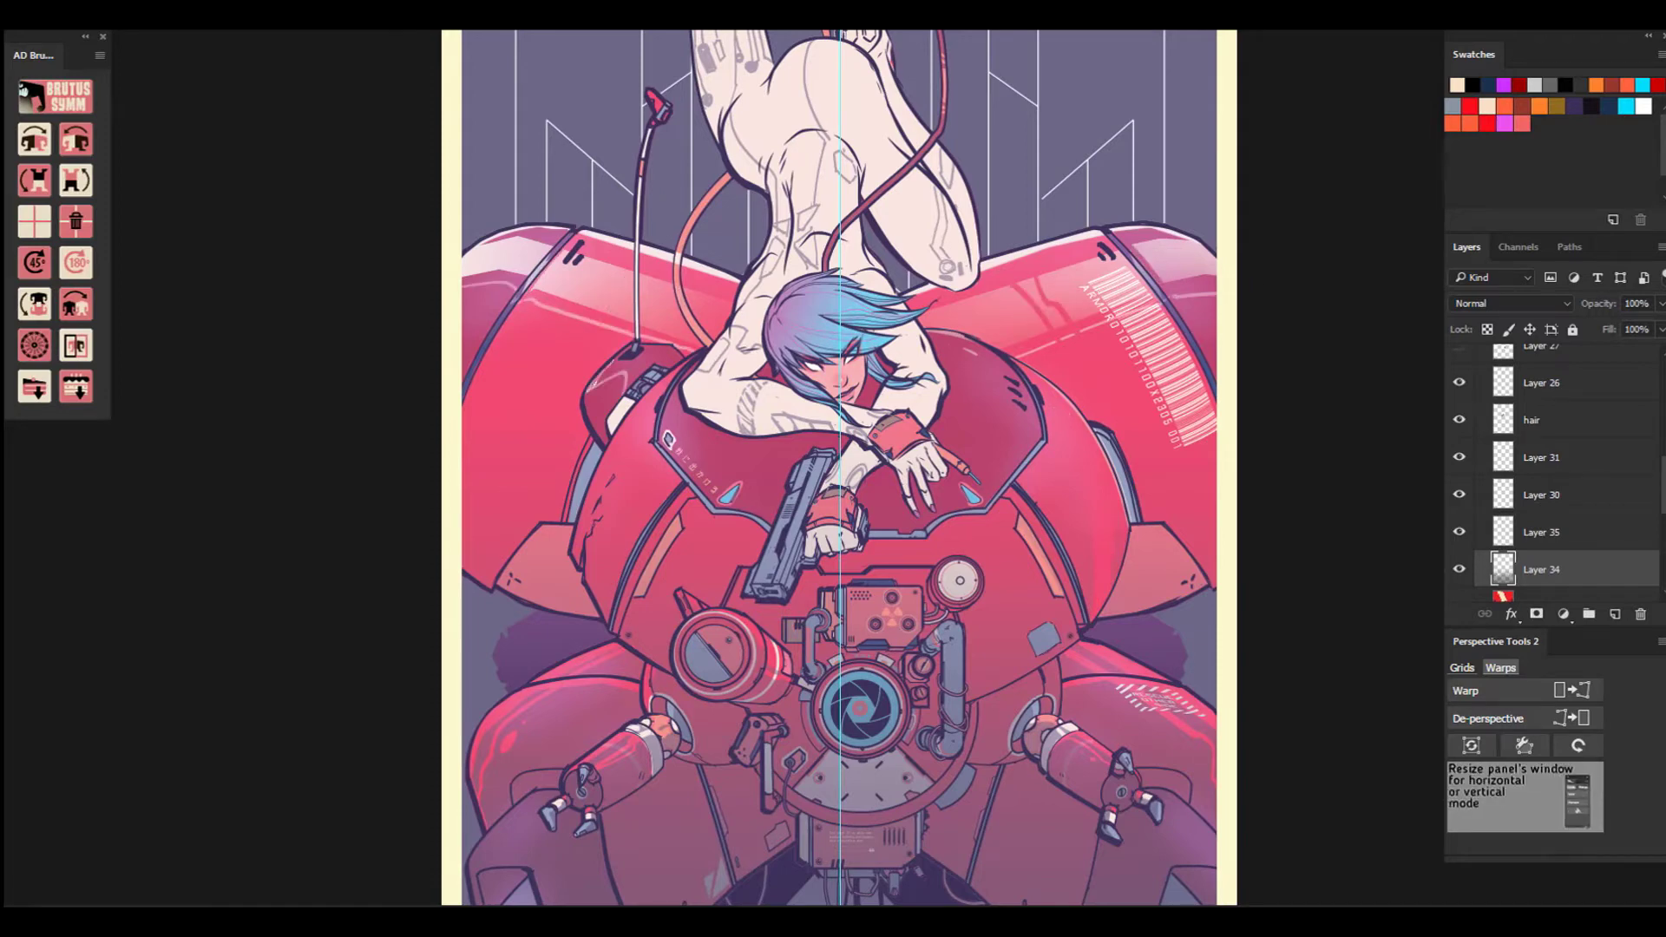
Lasso a shine across the hair and fill it with a light gradient on a new Overlay layer above Layer 33.
key("ctrl+plus")
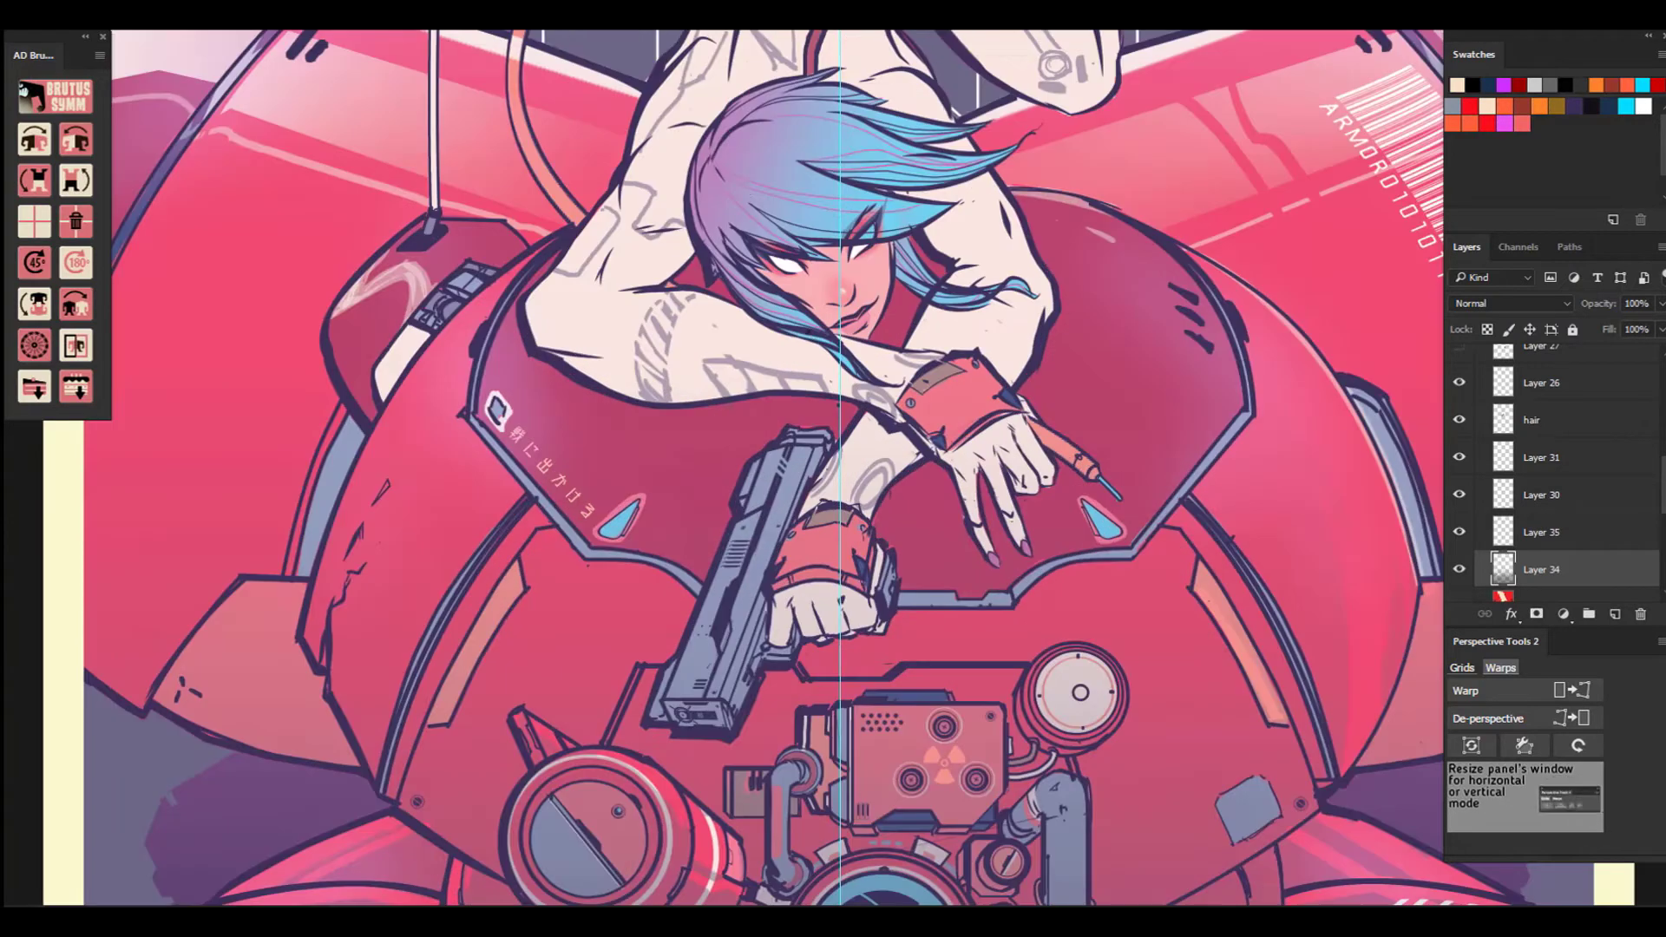
mouse_move(798, 233)
left_mouse_down()
mouse_move(868, 178)
mouse_move(898, 126)
mouse_move(902, 156)
mouse_move(838, 224)
mouse_move(750, 236)
left_mouse_up()
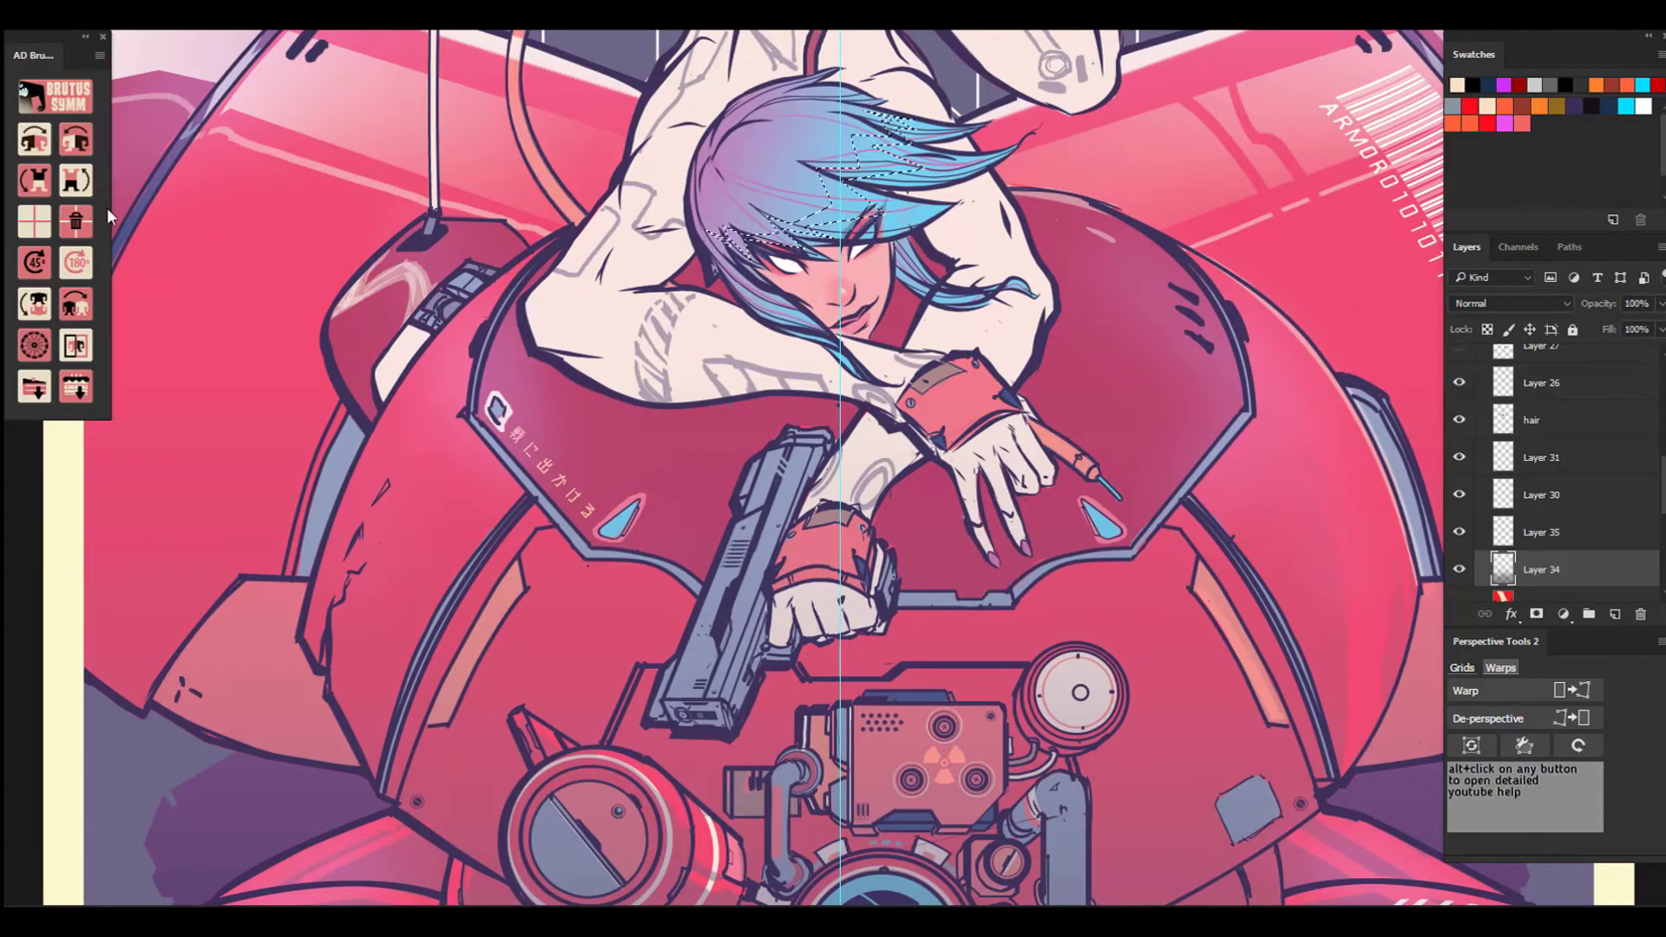
scroll(1591, 416, "up", 5)
left_click(1591, 417)
left_click(1591, 383)
left_click(1614, 614)
key("g")
left_click_drag(877, 217, 612, 123)
key("ctrl+d")
left_click(1518, 305)
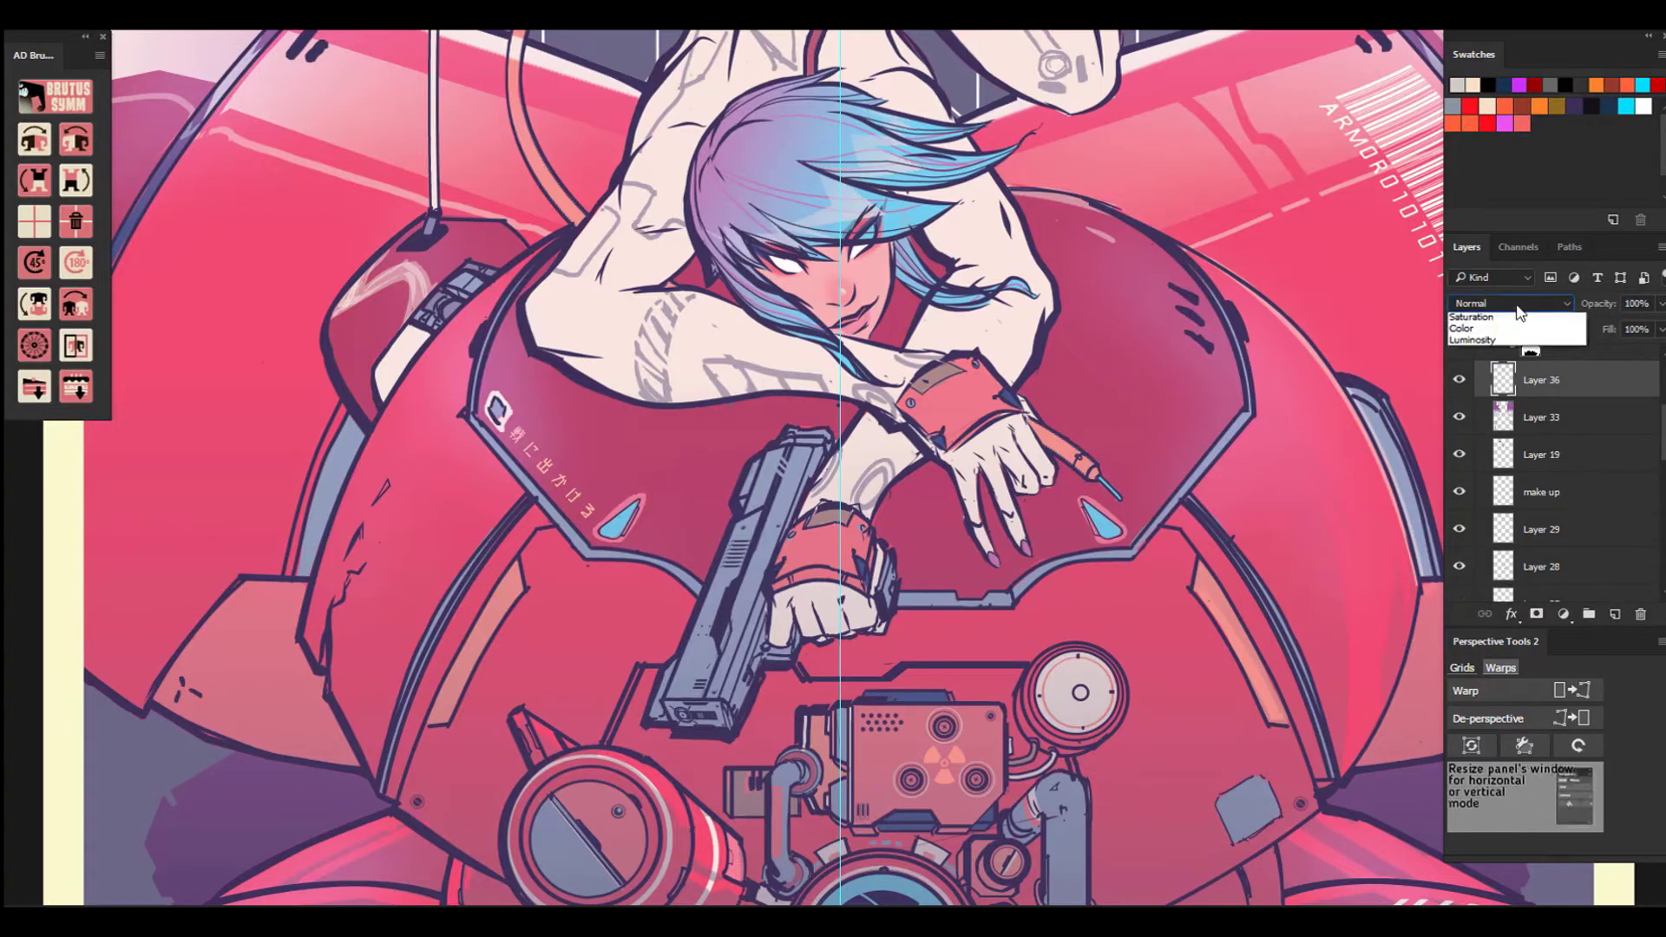
left_click(1520, 500)
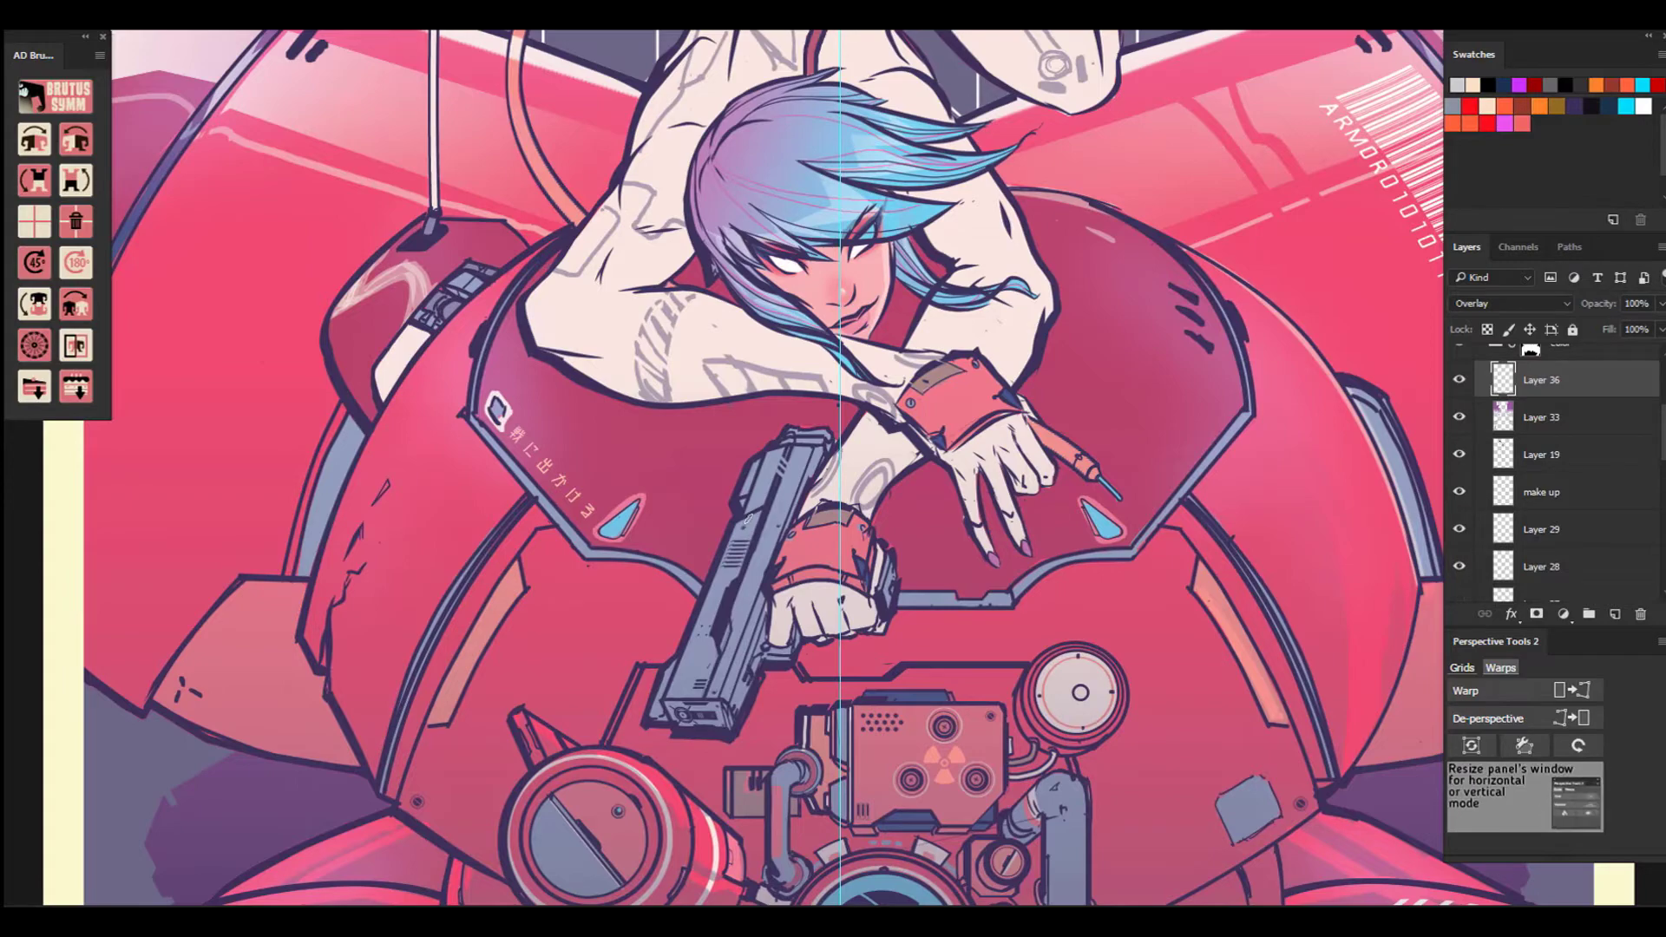
Check the armor layers by toggling their visibility and add a new empty layer just above Layer 34.
key("ctrl+minus")
key("ctrl+minus")
scroll(1540, 434, "down", 10)
left_click(1540, 420)
scroll(1459, 391, "up", 4)
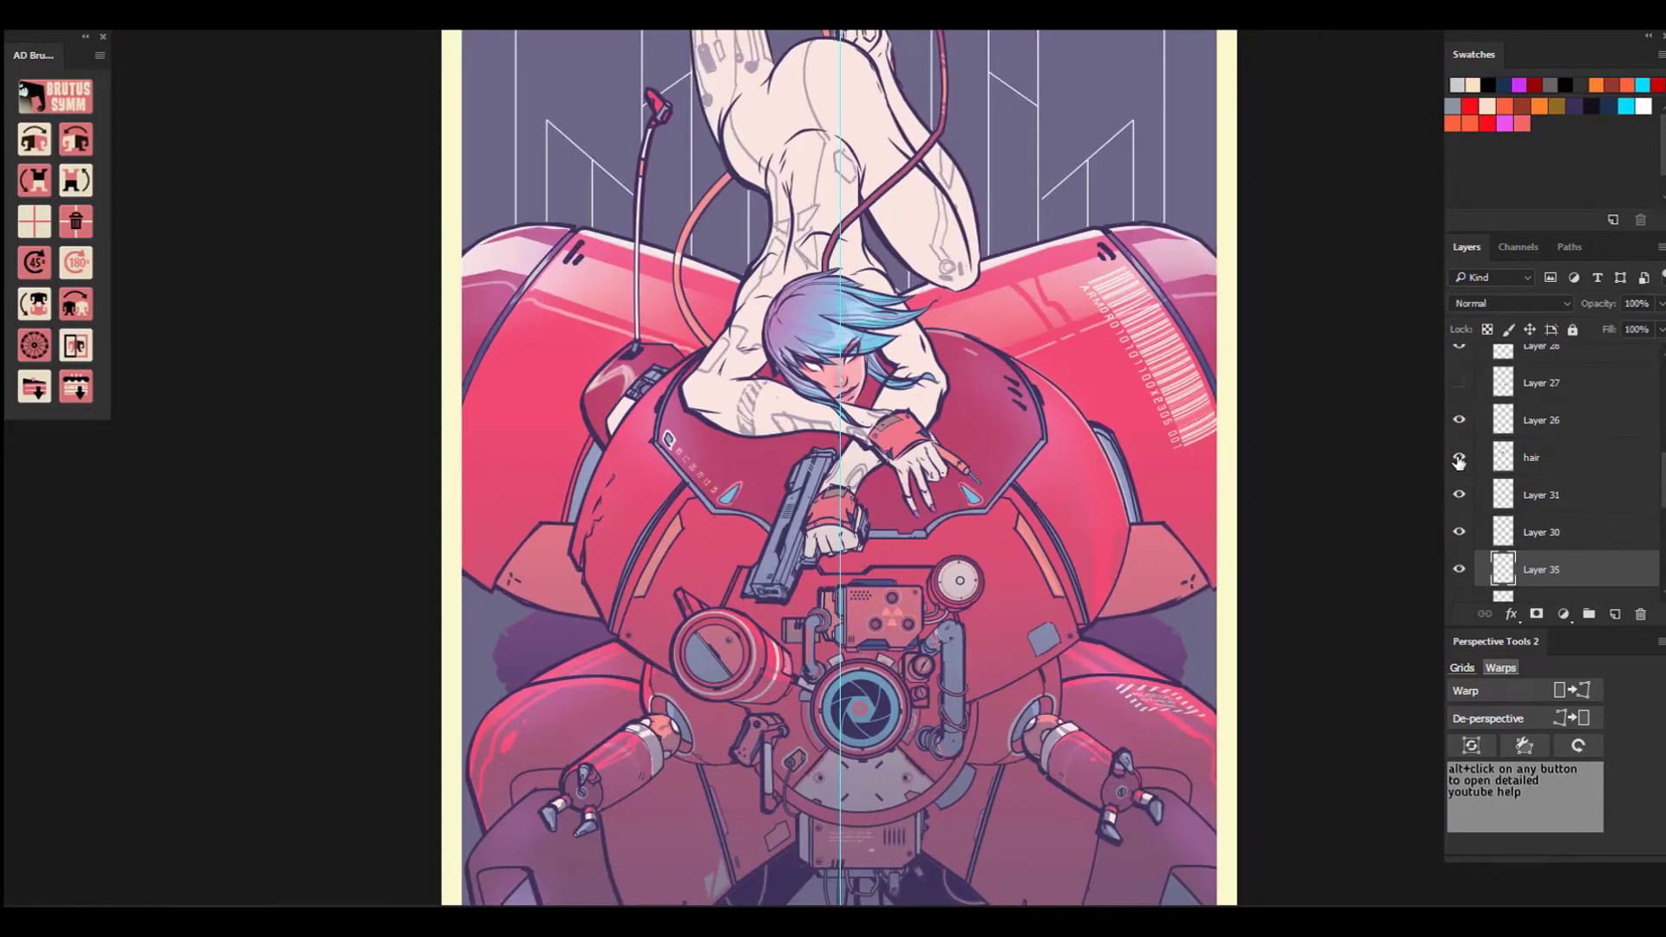
left_click(1458, 423)
left_click(1458, 422)
scroll(1459, 416, "down", 6)
left_click(1457, 387)
left_click(1458, 385)
left_click(1541, 385)
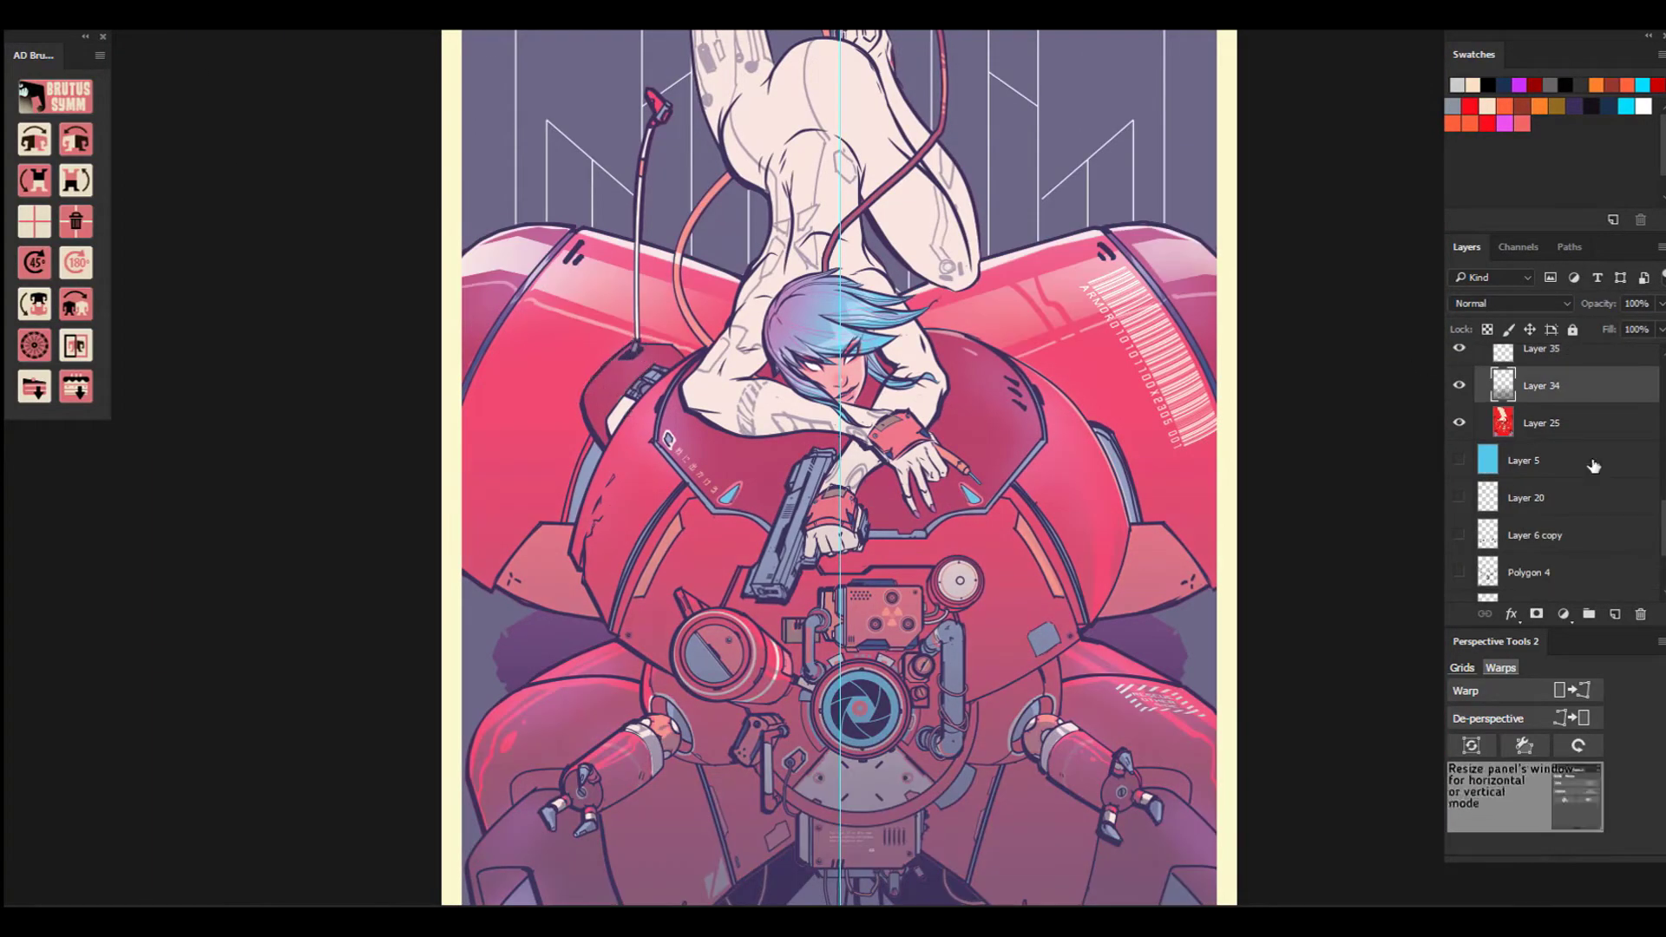
key("ctrl+shift+alt+n")
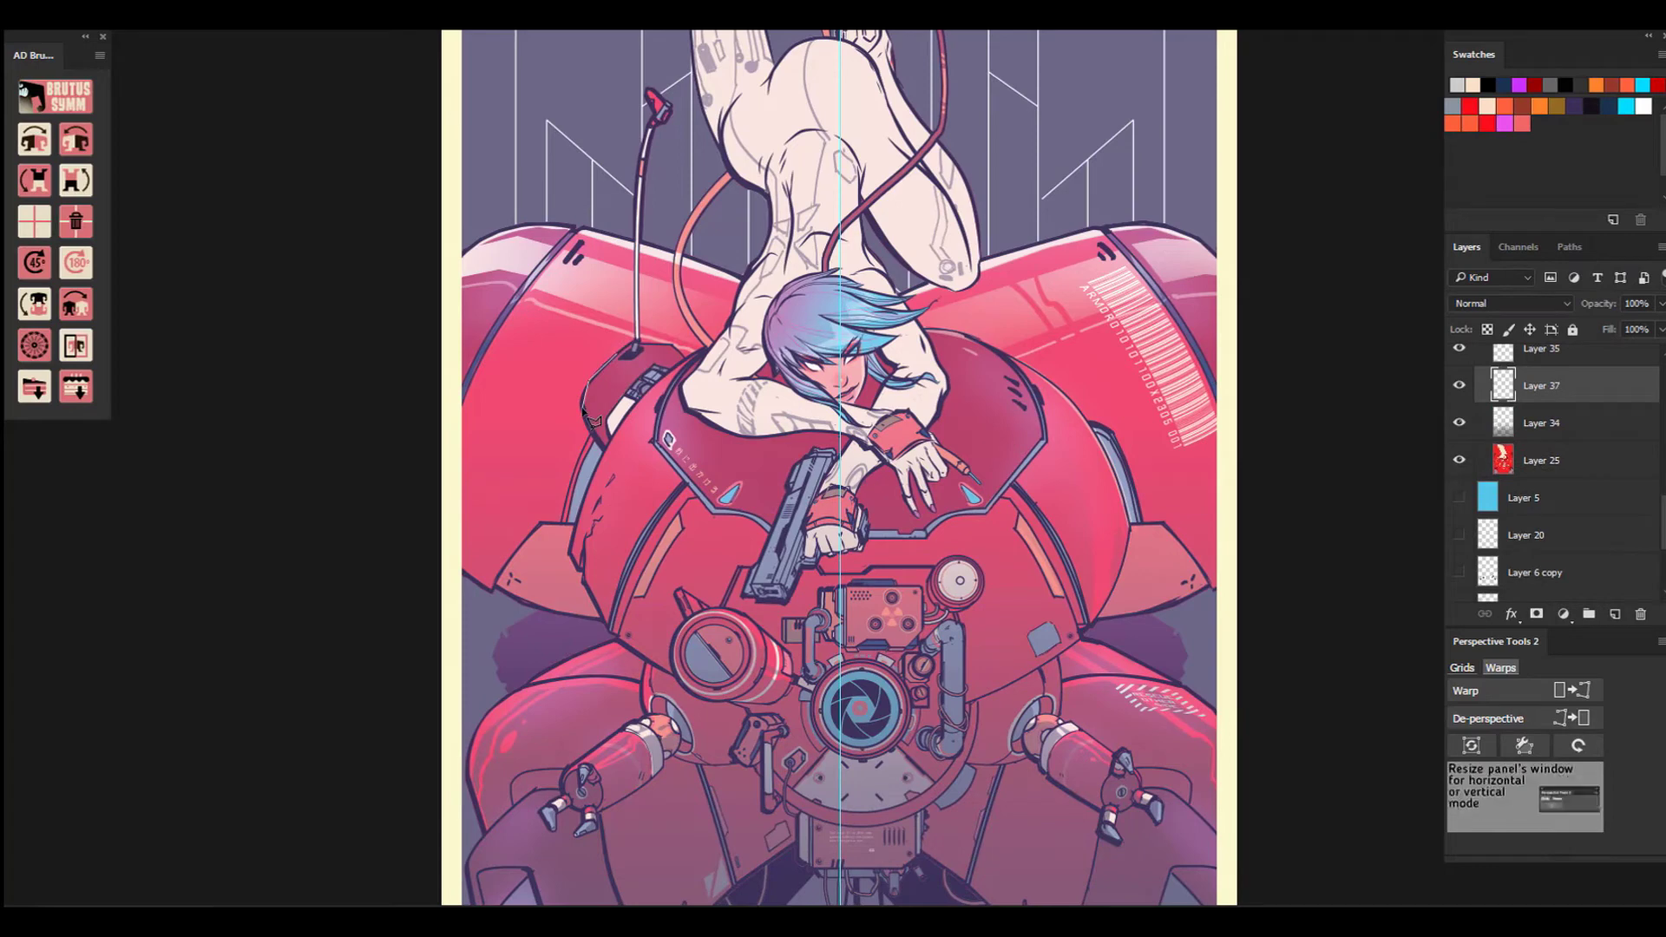
Lasso a reflection on the small dark pod beside the character's left-hand elbow and brush it in light tones.
mouse_move(646, 379)
left_mouse_down()
mouse_move(633, 357)
mouse_move(584, 394)
mouse_move(598, 373)
left_mouse_up()
key("b")
left_click(52, 26)
left_click(153, 220)
key("ctrl+d")
key("alt+bracketleft")
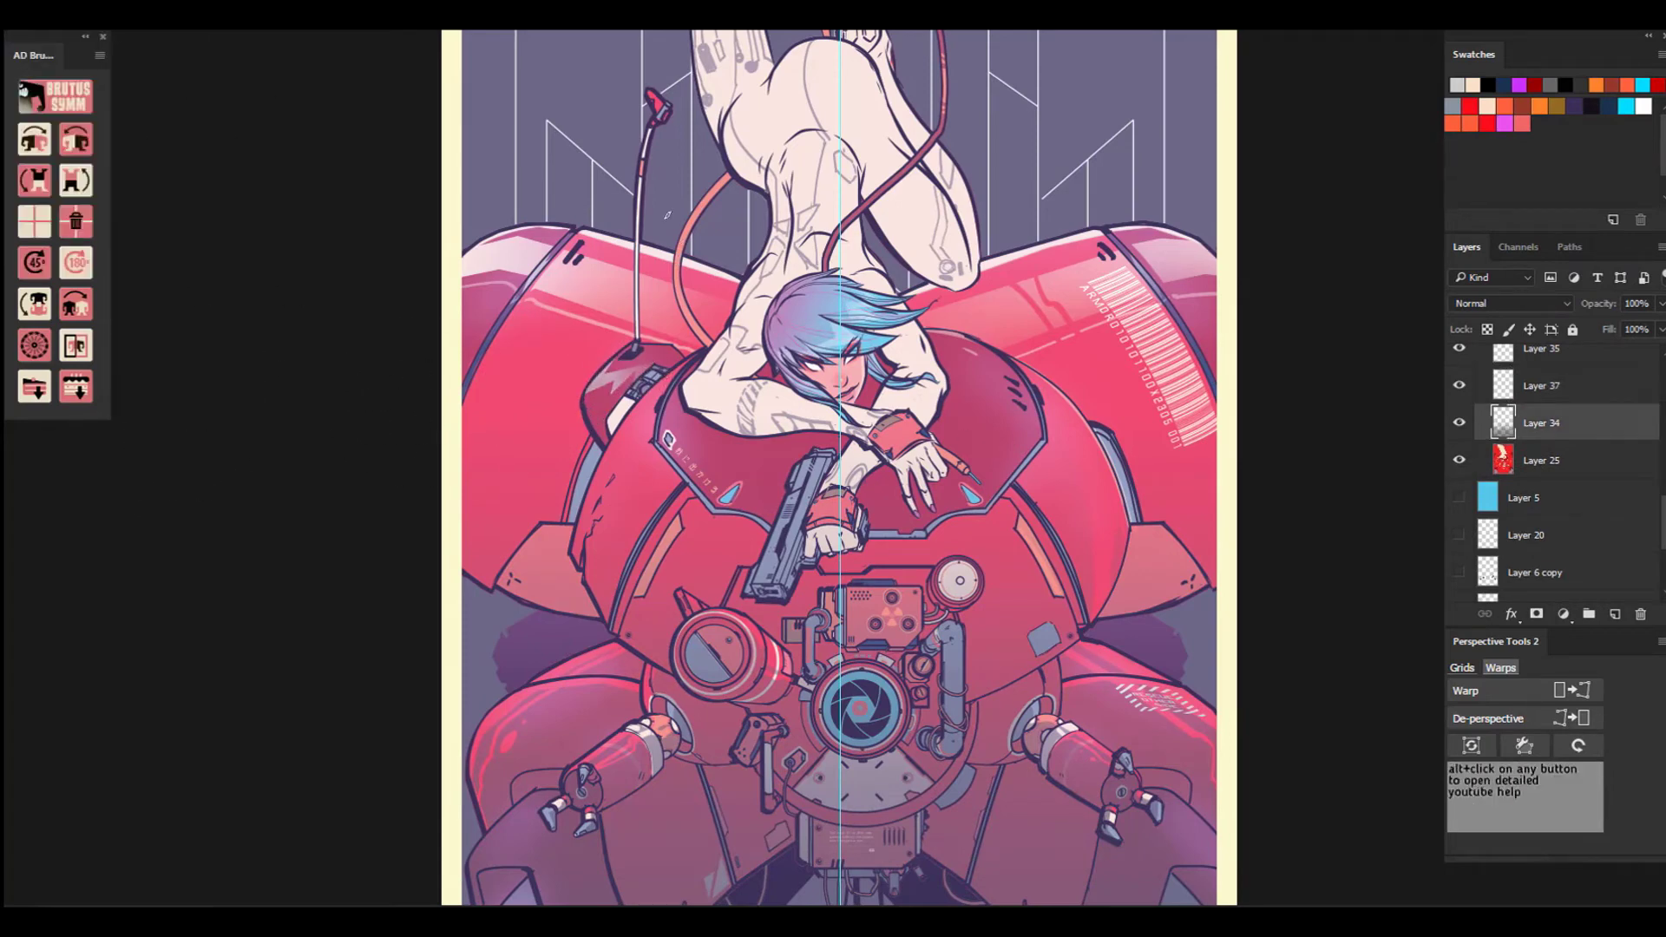
Add a Multiply layer above Layer 34 and brush shadows along the left edge of the body armor with a sampled color.
left_click(1614, 616)
key("ctrl+plus")
left_click_drag(752, 780, 667, 367)
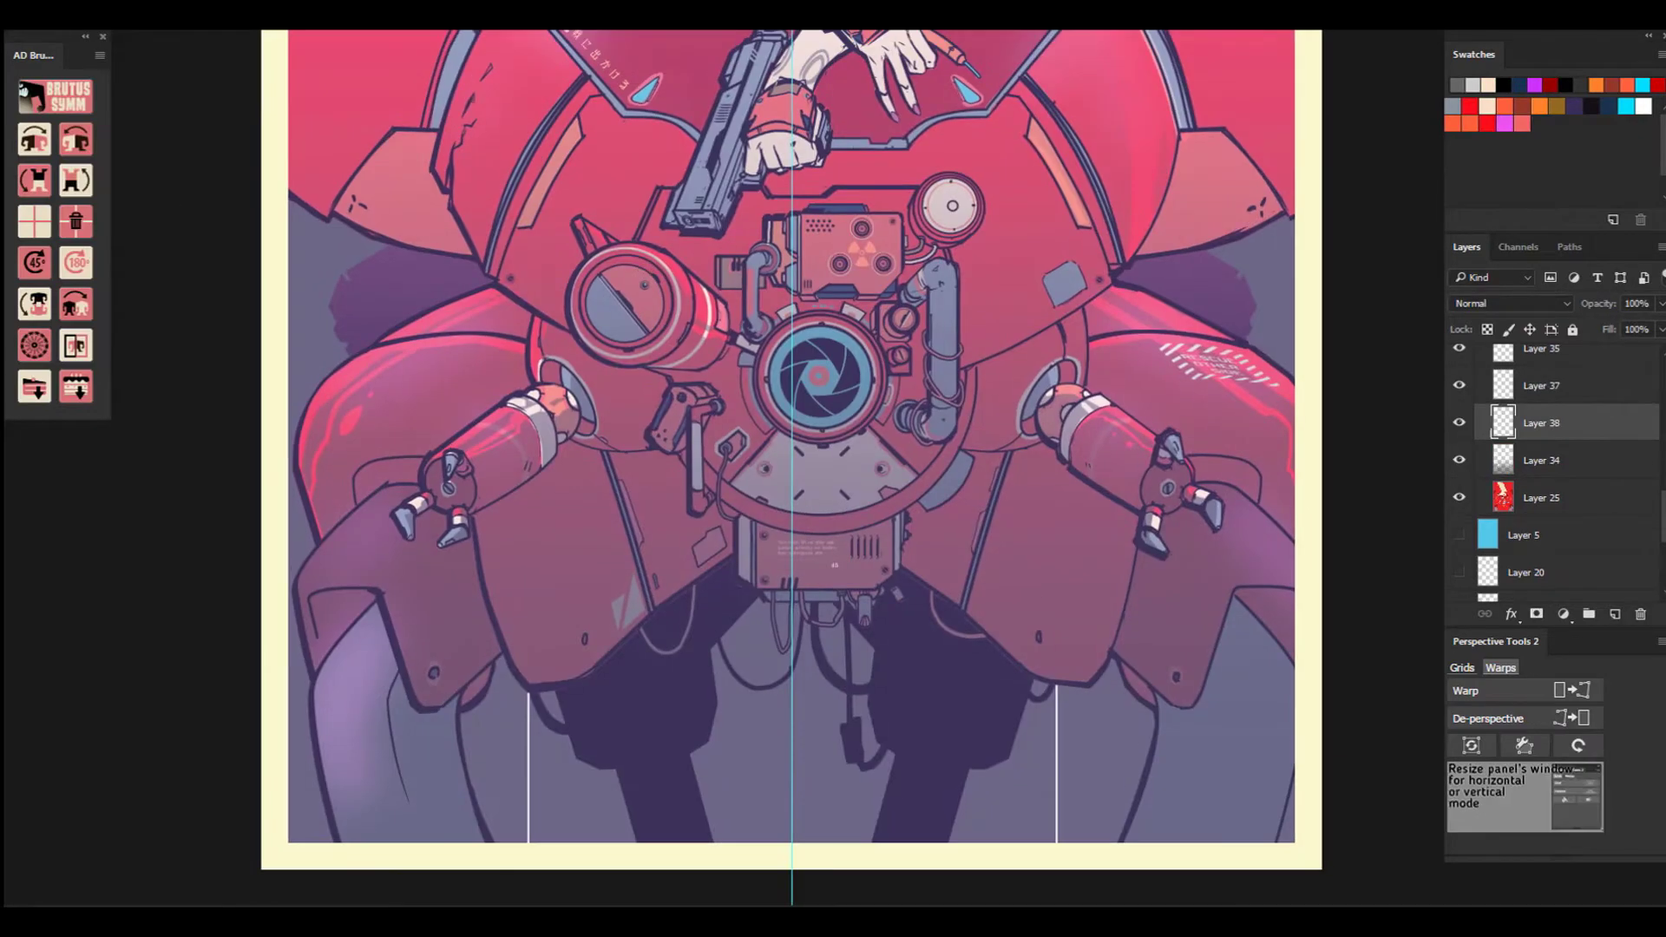
left_click(666, 367, "alt")
left_click(1509, 303)
left_click(1496, 374)
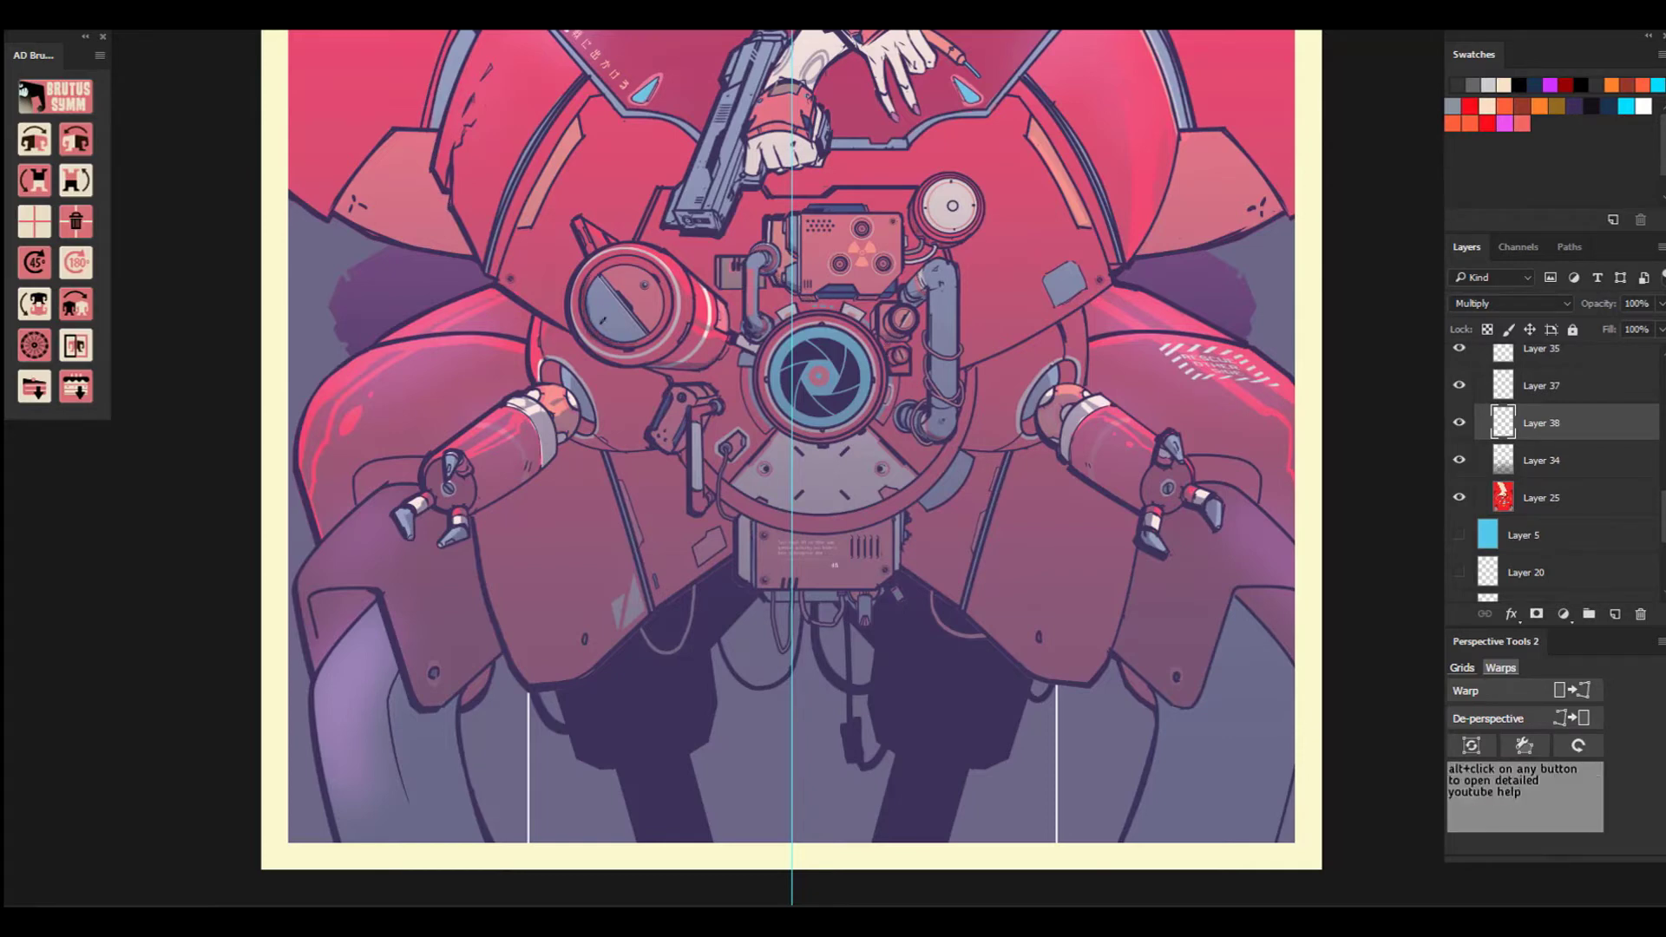
left_click_drag(568, 328, 481, 258)
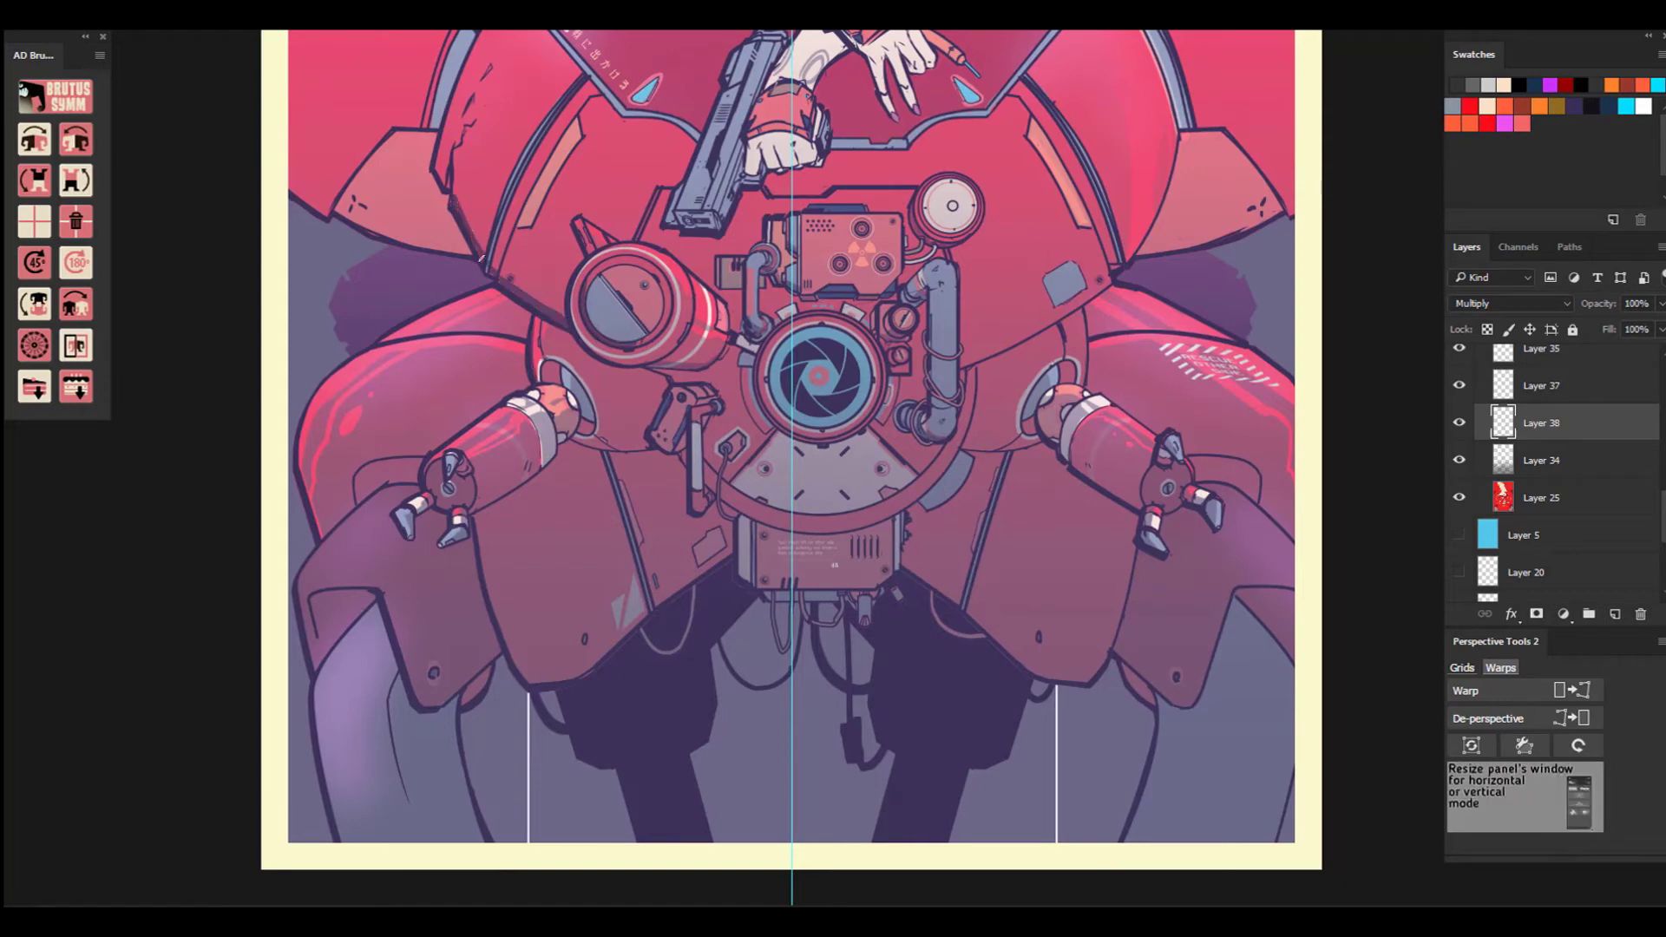
left_click_drag(439, 160, 447, 183)
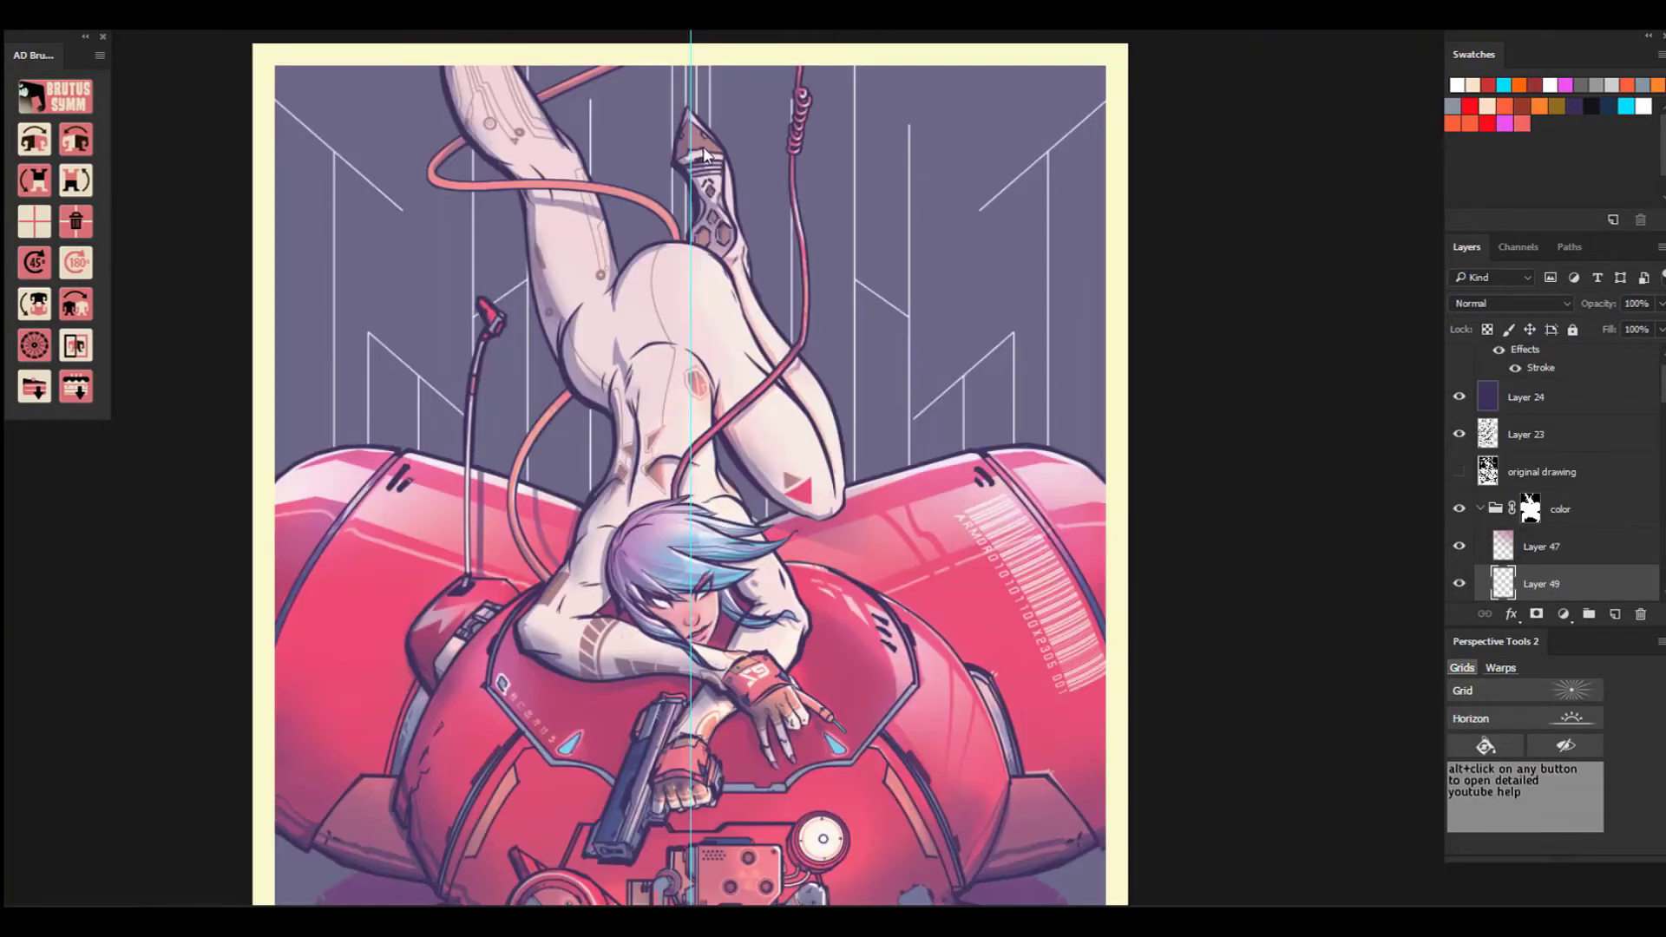
Hide the color group, the line art on Layer 23 and the silhouettes on Layer 32 to isolate the background.
scroll(627, 331, "down", 3)
left_click_drag(473, 437, 626, 331)
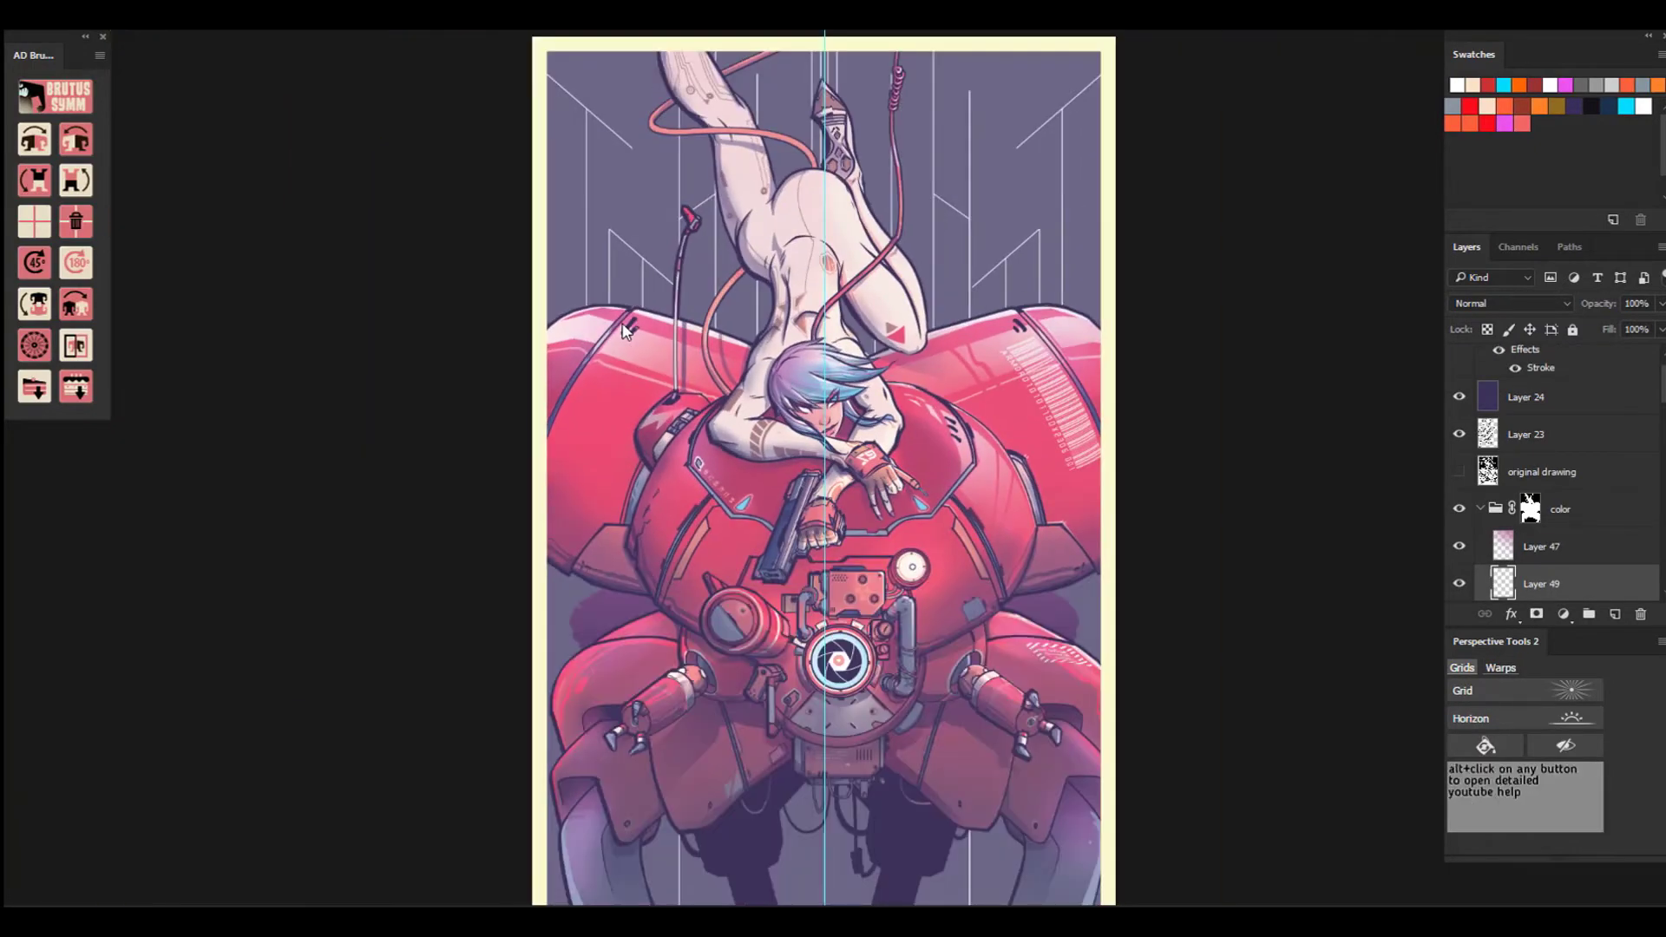
left_click_drag(1663, 386, 1663, 402)
left_click(1456, 415)
scroll(1456, 416, "up", 3)
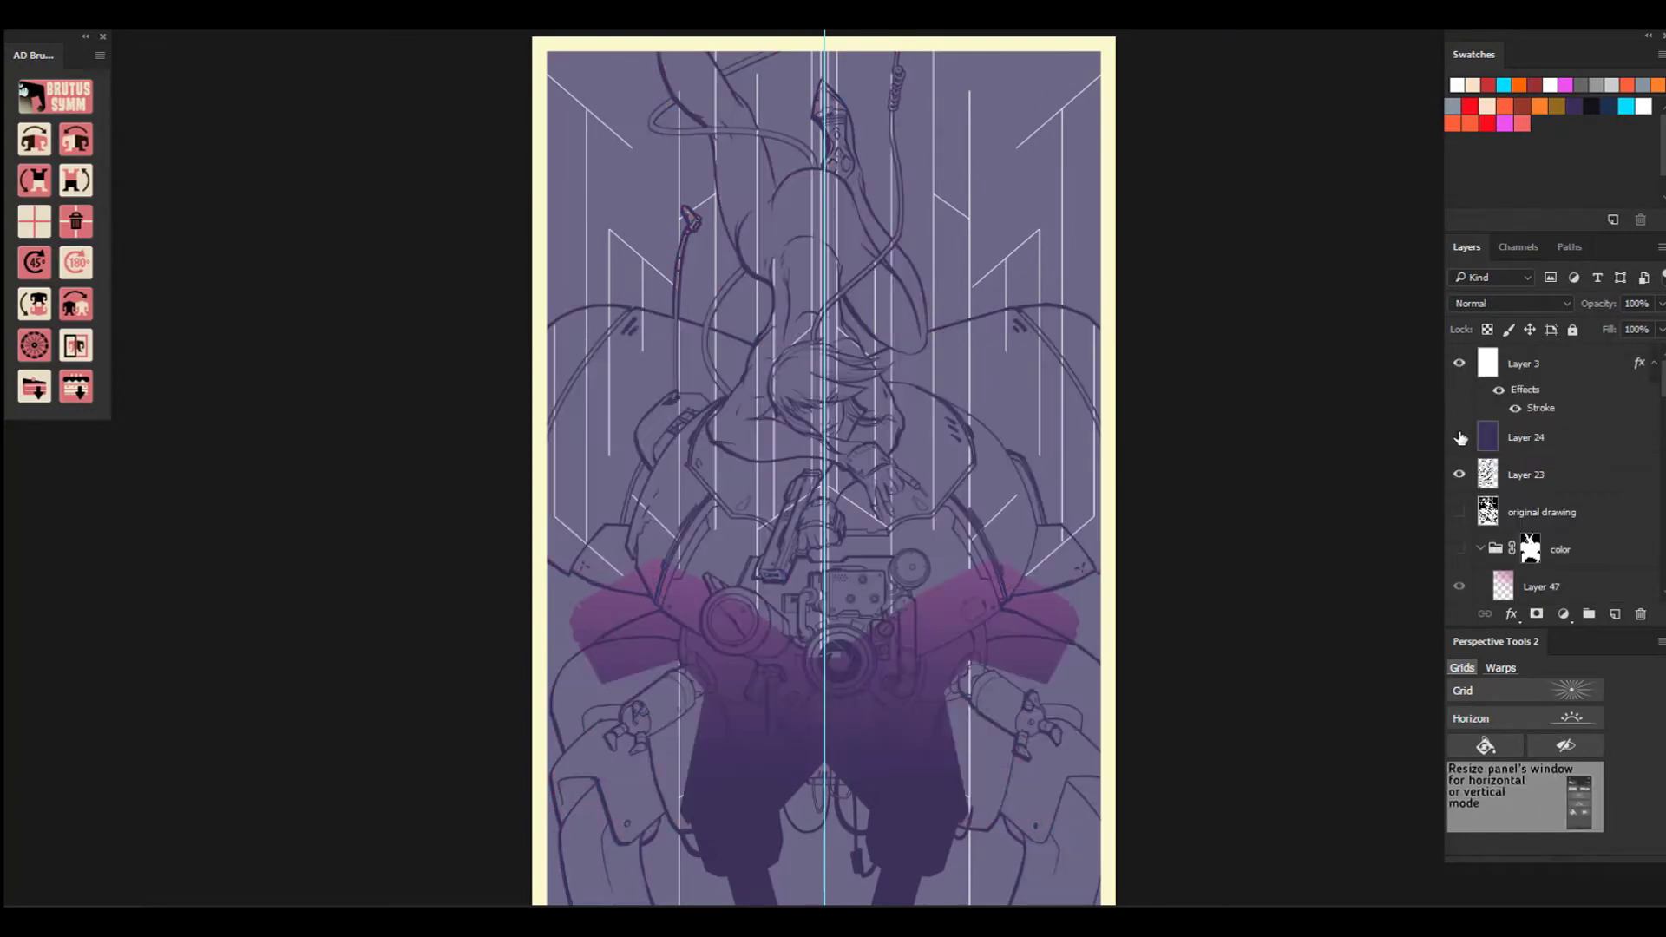
left_click(1461, 437)
left_click(1461, 438)
left_click(1462, 474)
scroll(1464, 471, "down", 8)
scroll(1464, 473, "down", 4)
left_click(1459, 471)
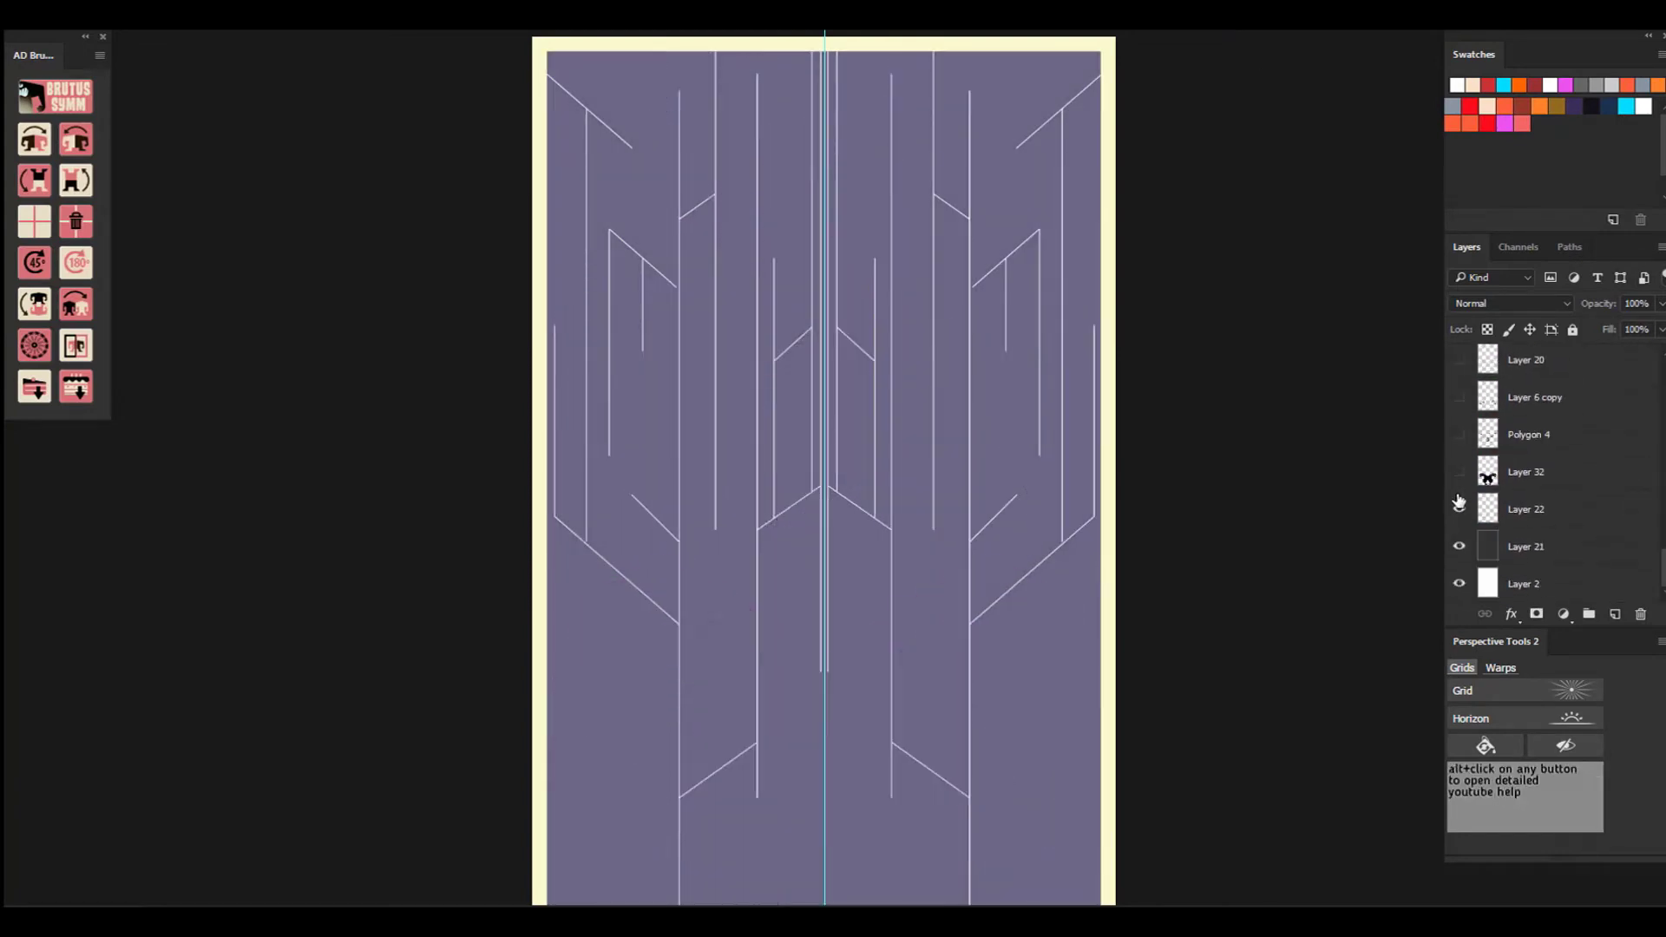
left_click(1561, 545)
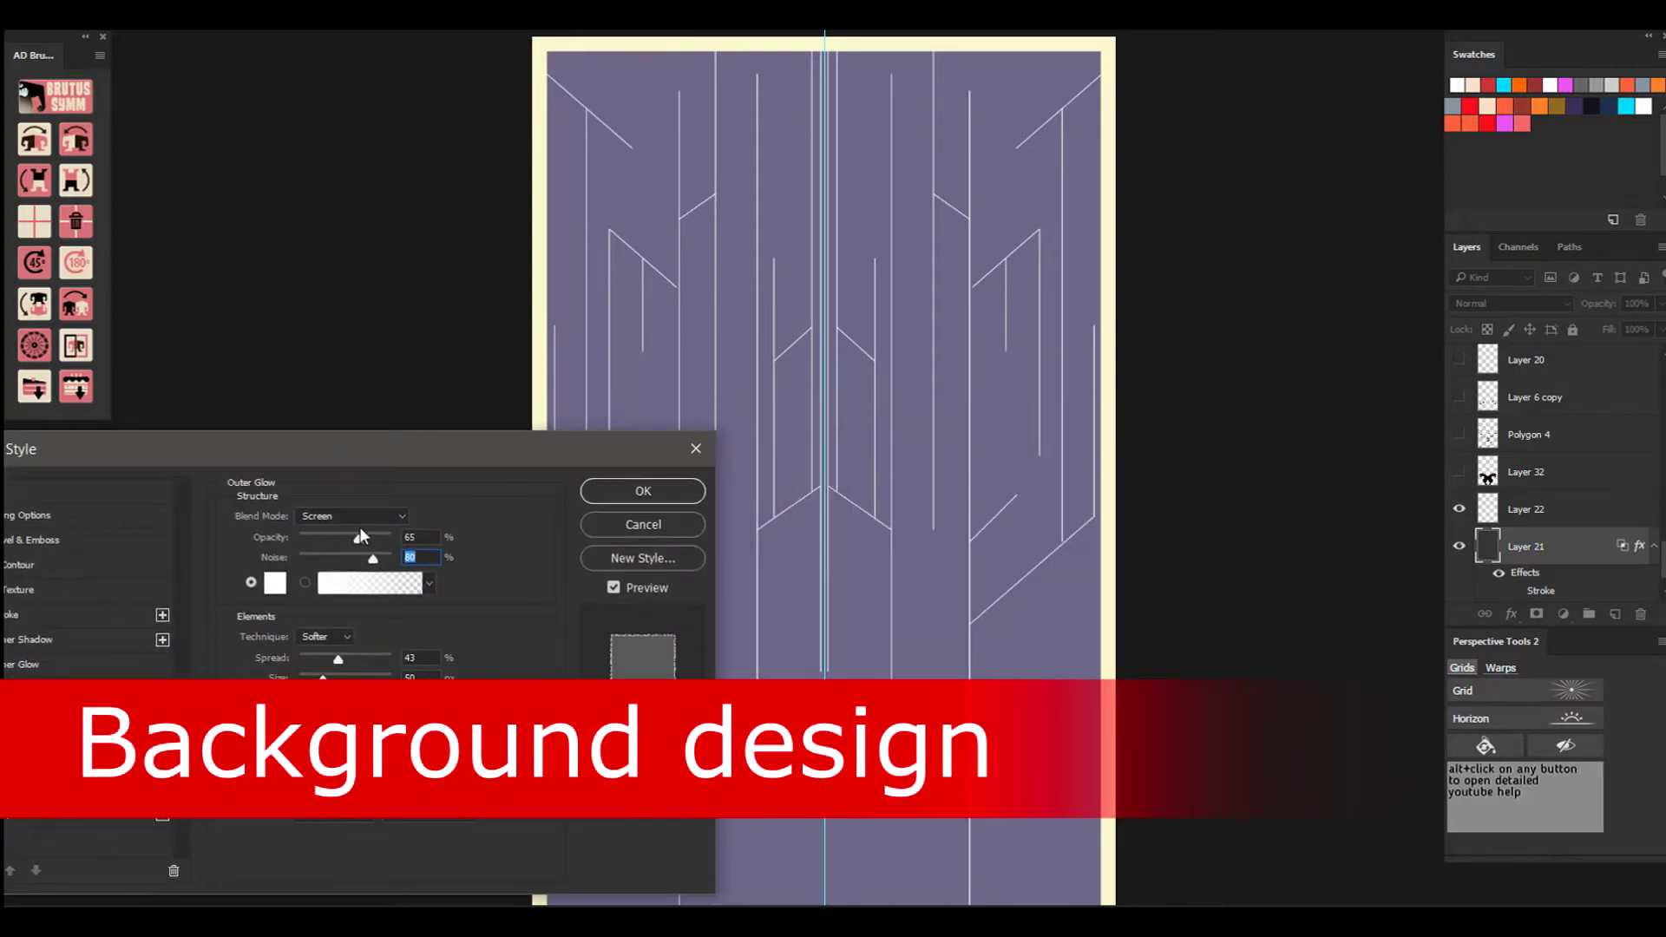
left_click(361, 517)
left_click(368, 532)
left_click(370, 518)
left_click(336, 579)
left_click(399, 516)
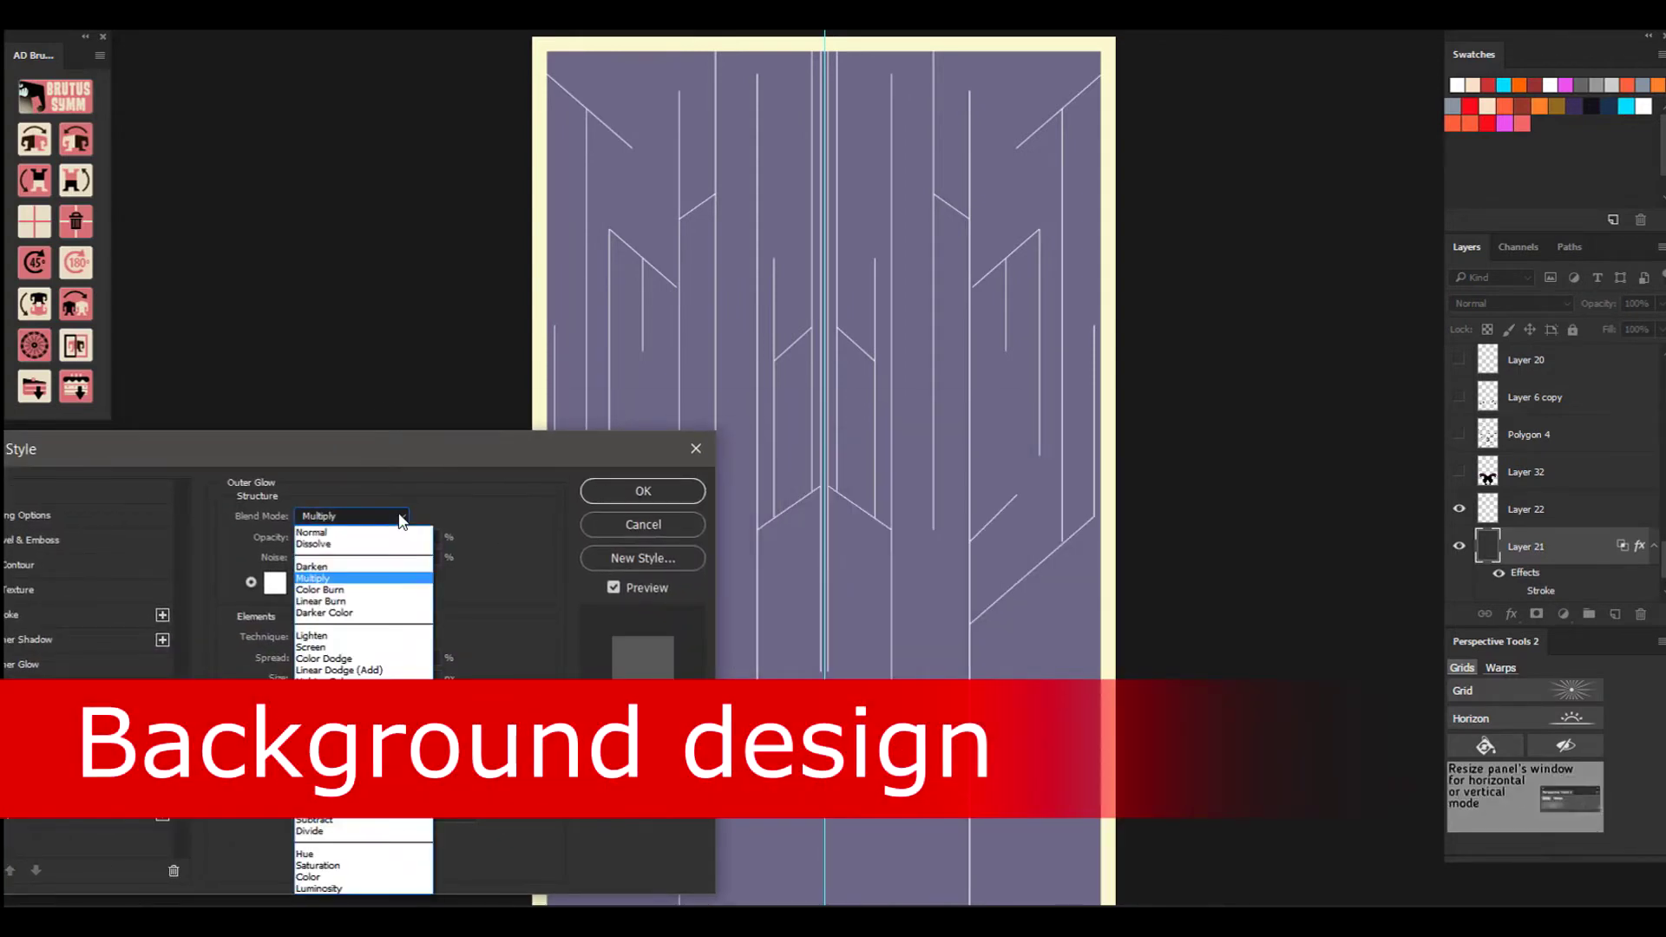
left_click(364, 704)
left_click_drag(338, 661, 384, 683)
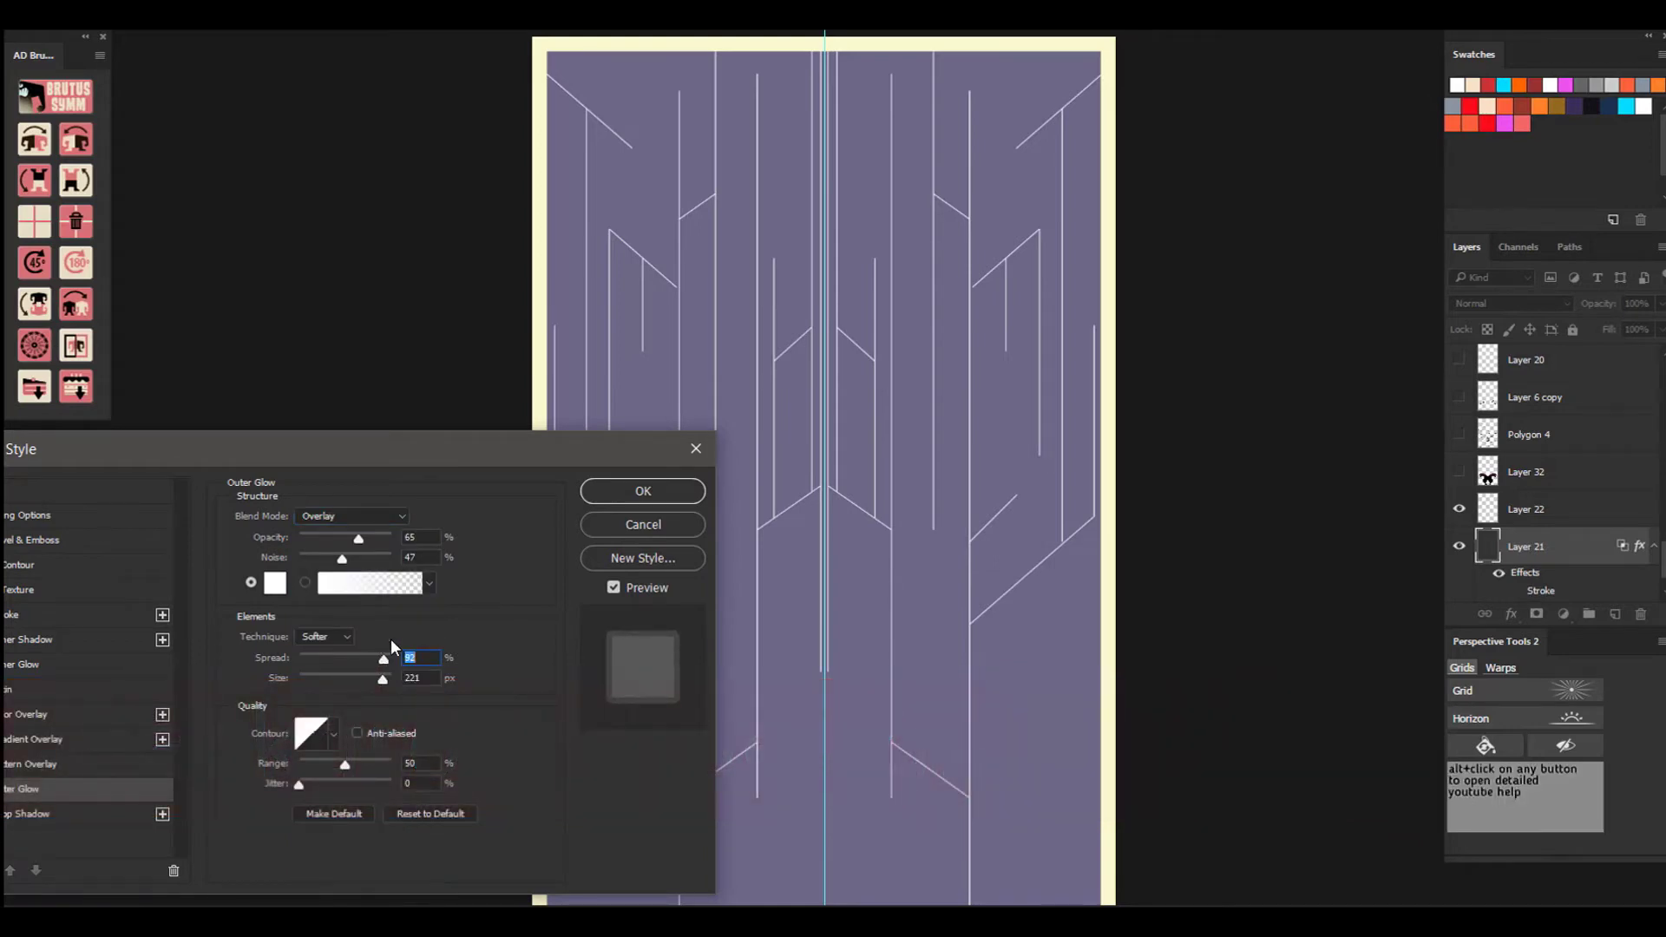
left_click(643, 525)
Add an Outer Glow to the background lines on Layer 22 with 91% opacity and orange color ff9900.
left_click(1462, 515)
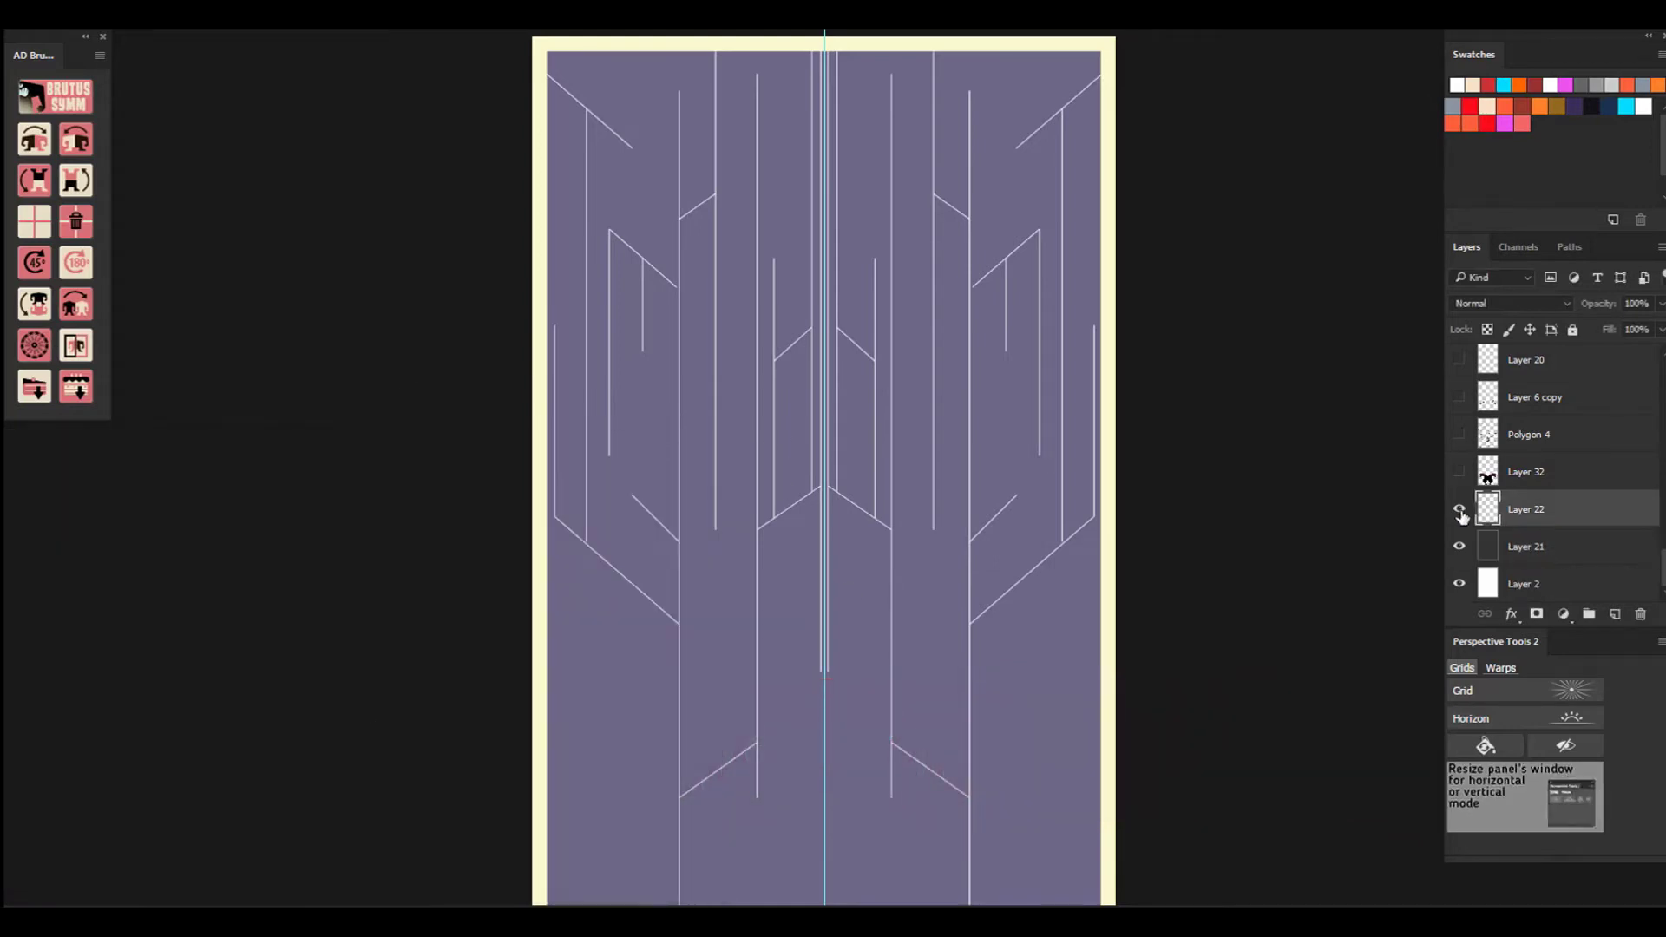
double_click(1580, 512)
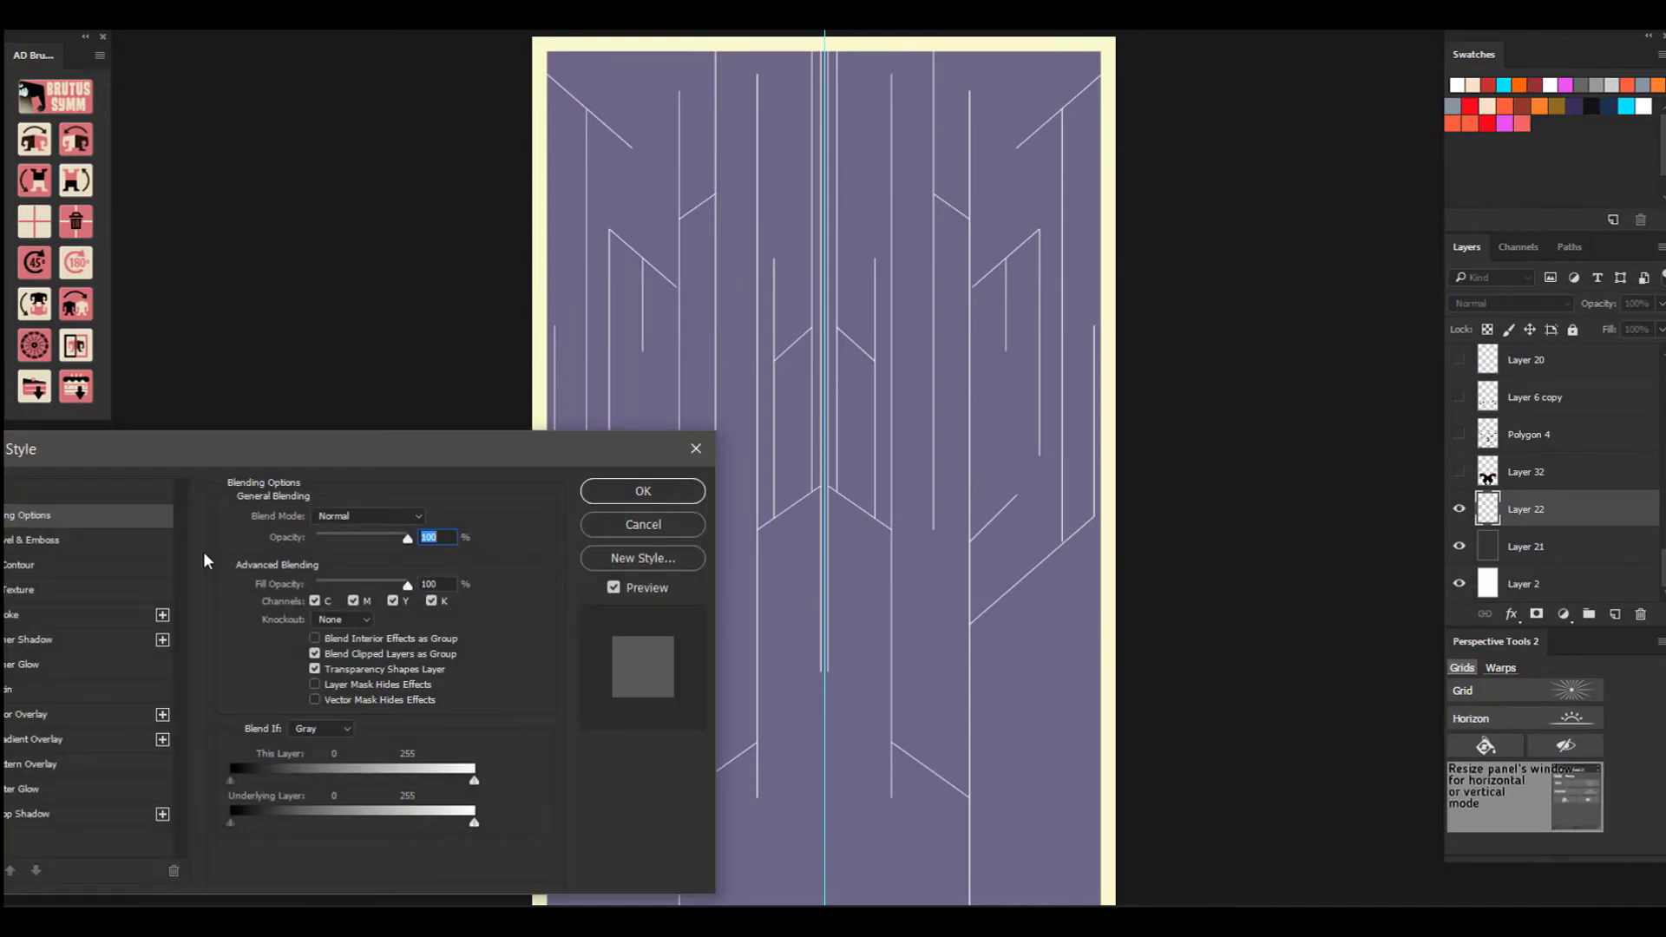
left_click(99, 790)
left_click_drag(338, 538, 388, 538)
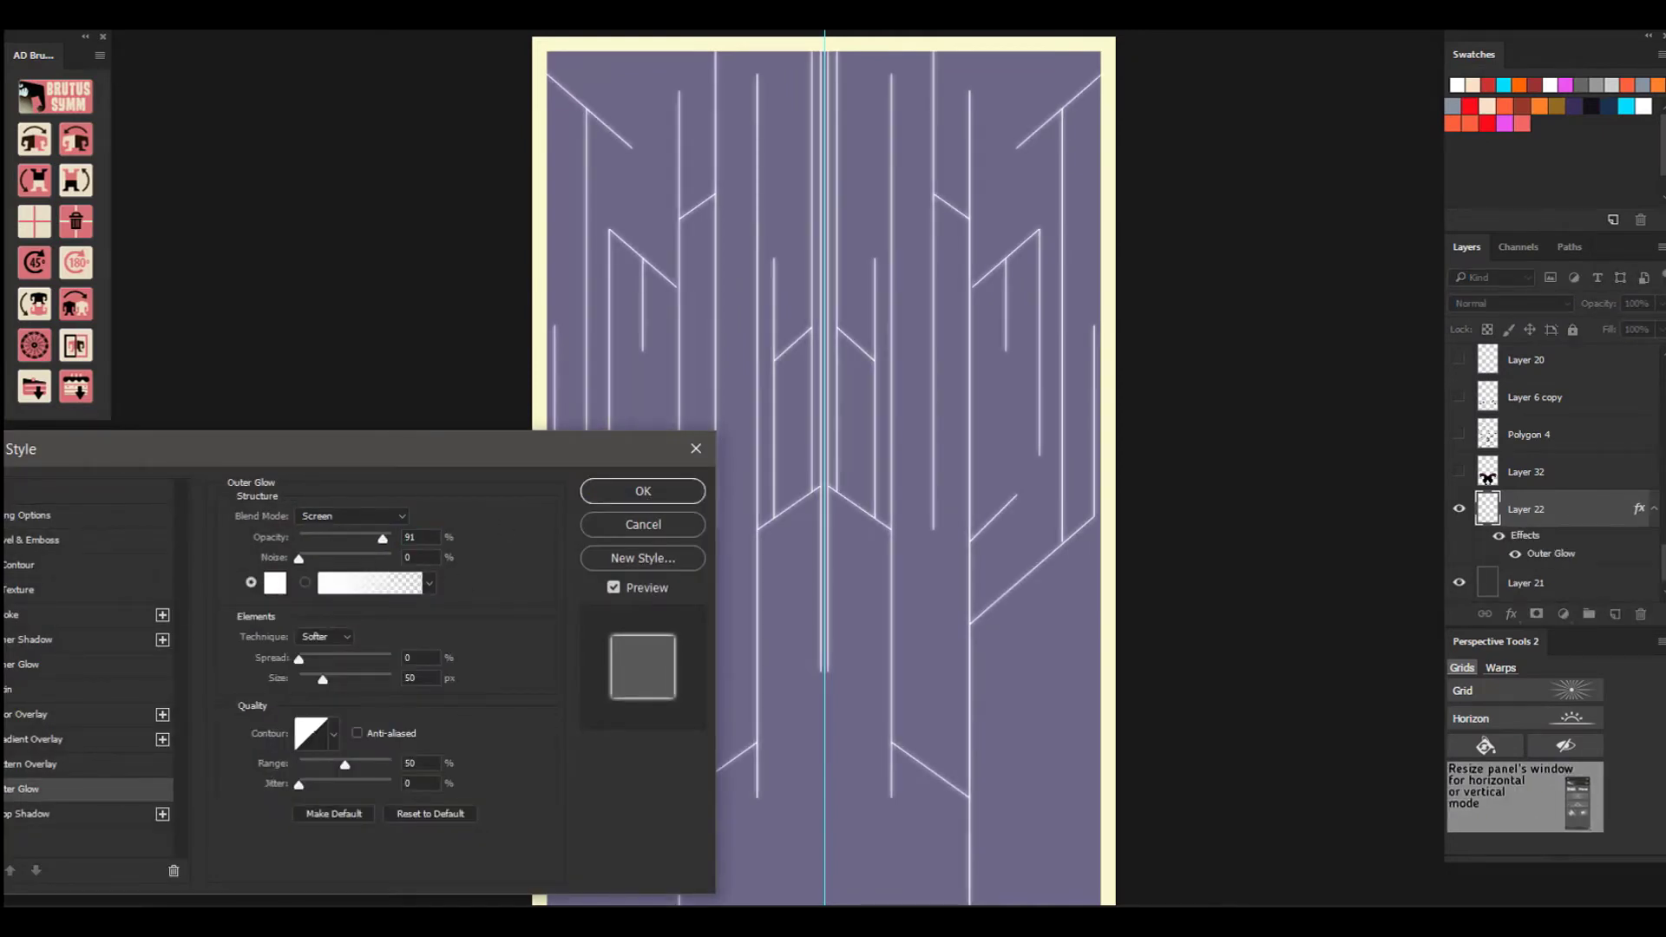
left_click(275, 583)
left_click_drag(948, 208, 448, 82)
left_click(382, 137)
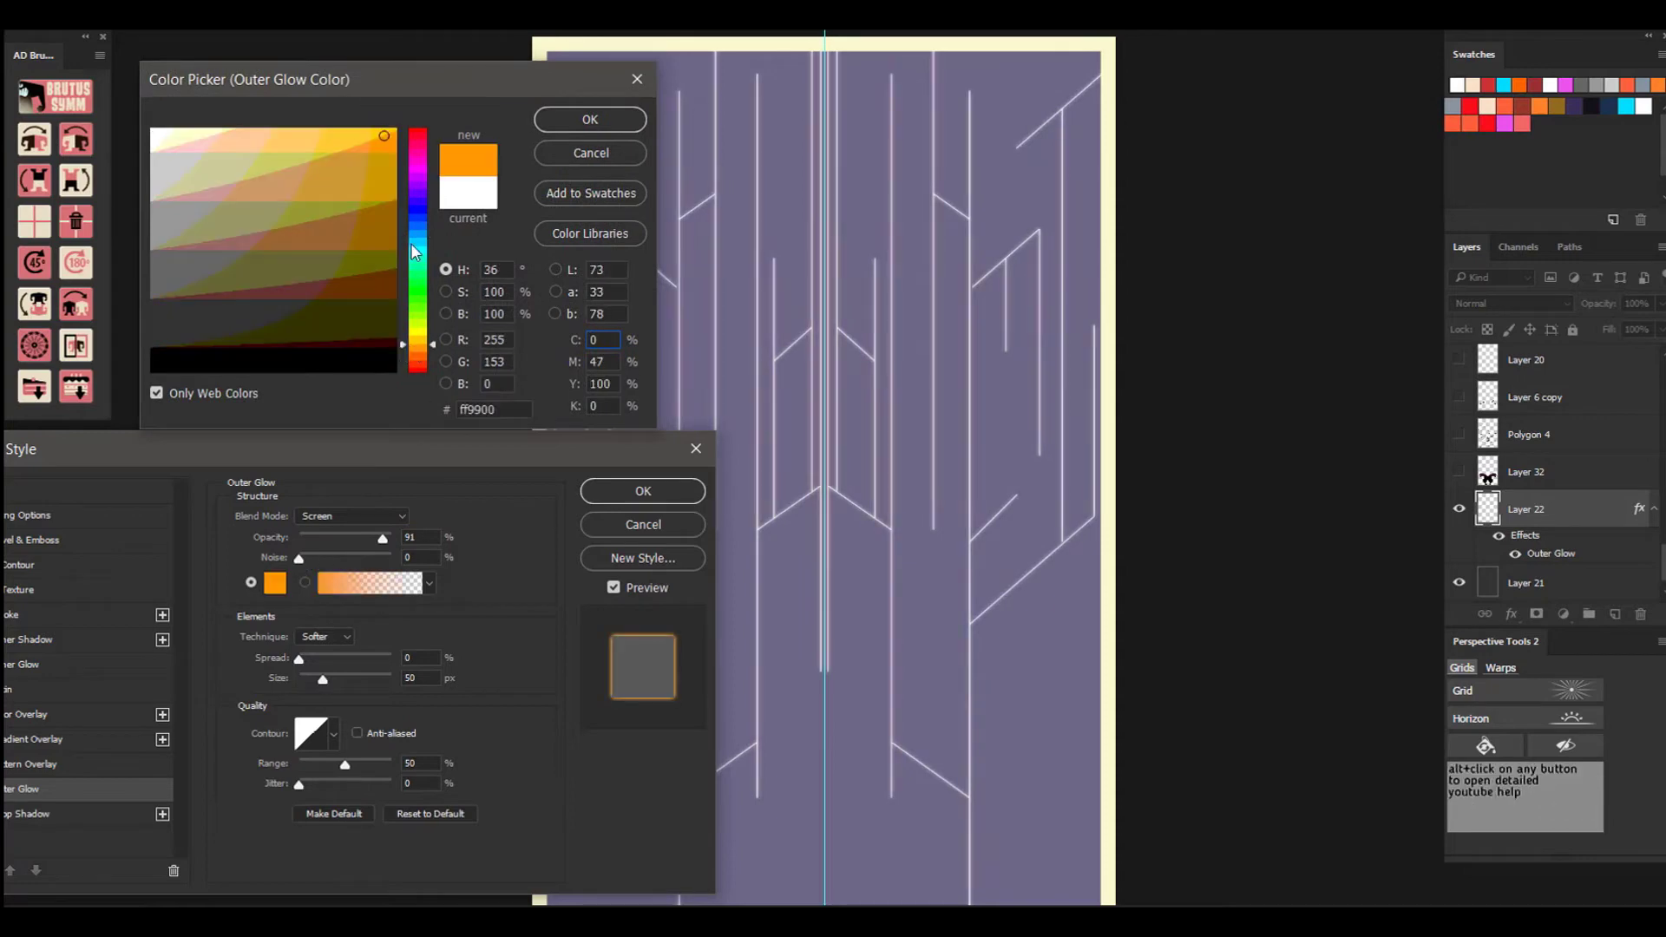
left_click(417, 345)
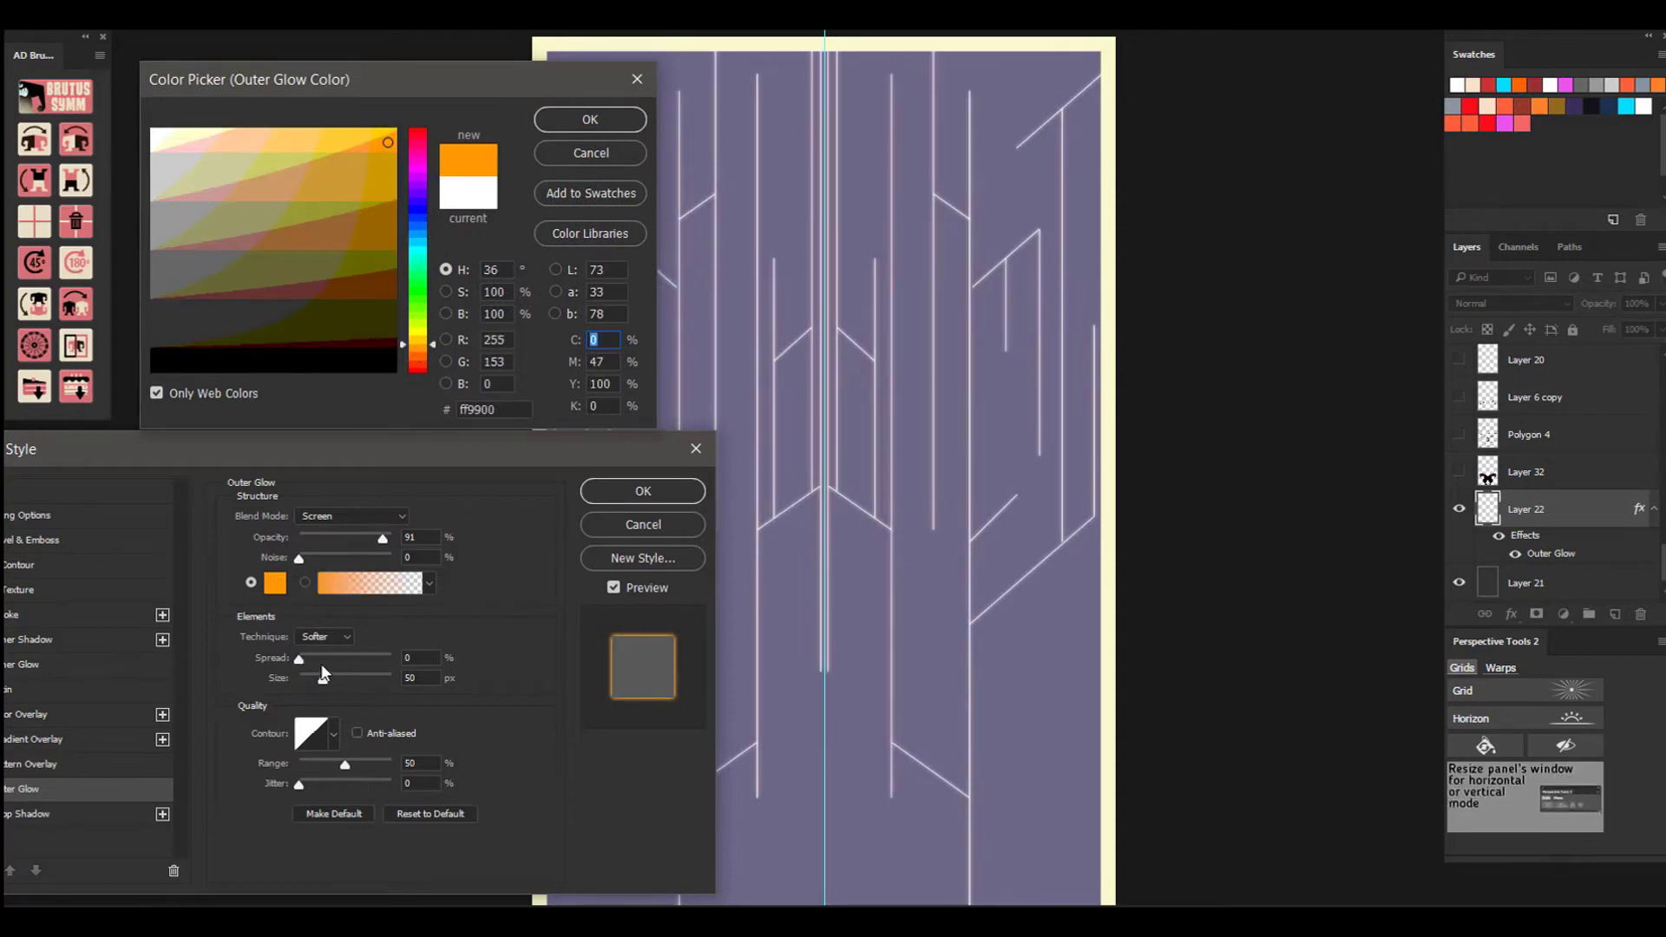
left_click(590, 120)
Set the glow's spread to 9% and its size to 103 px, and apply the layer style.
left_click_drag(300, 659, 308, 655)
left_click_drag(323, 680, 341, 683)
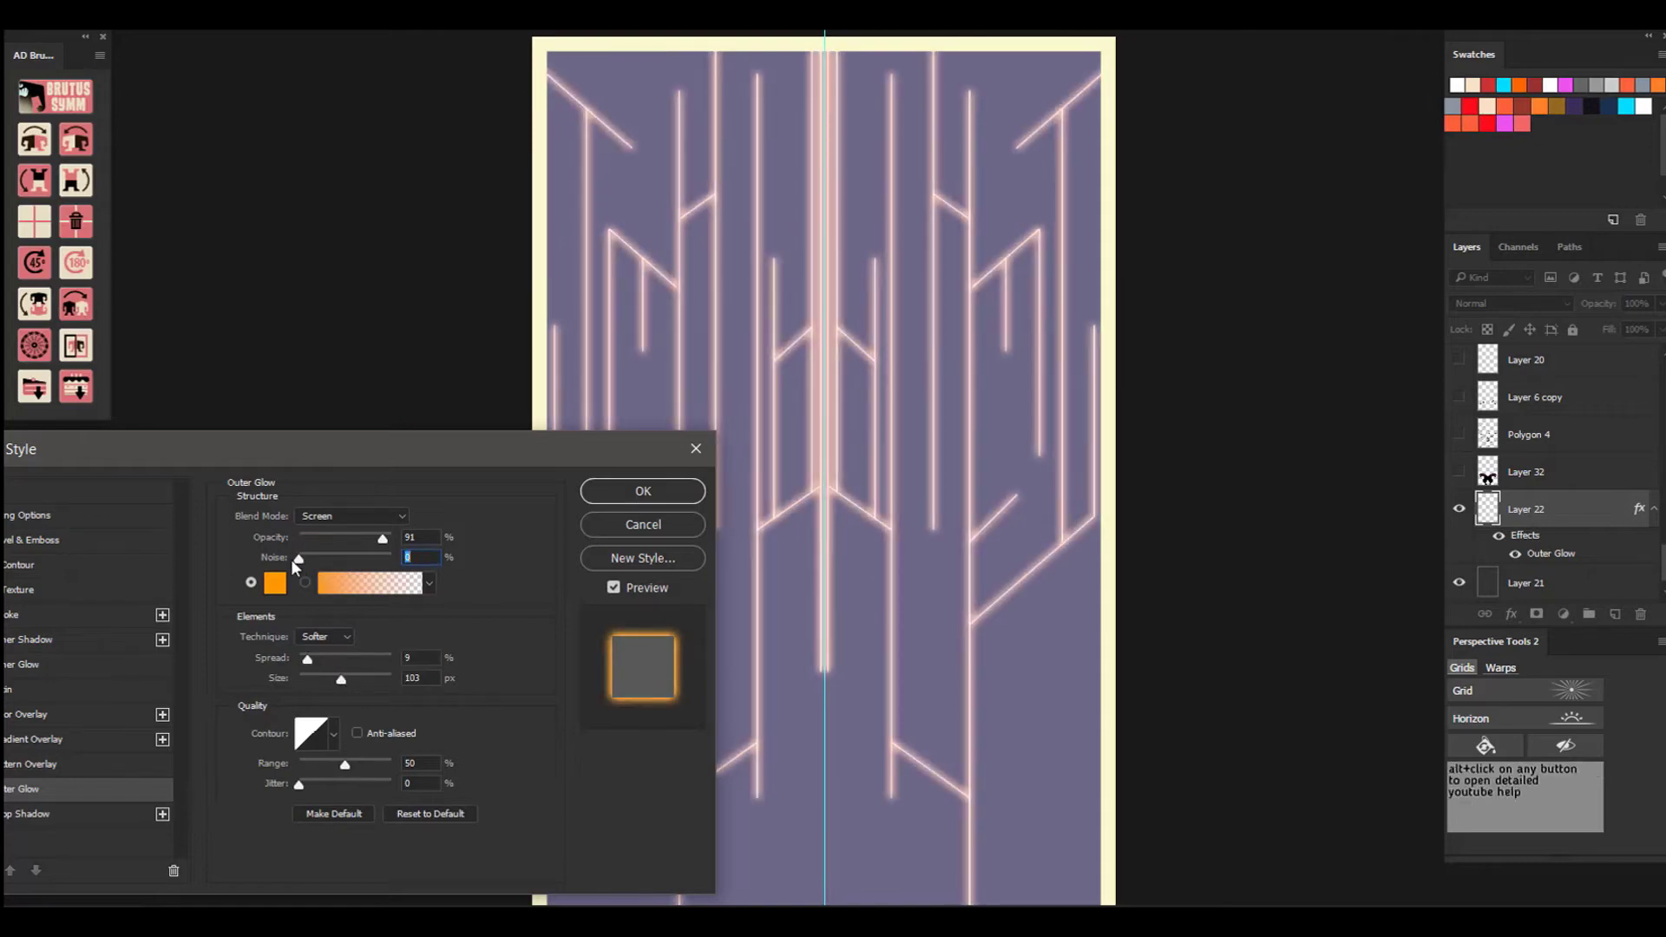
left_click(642, 491)
Load the Layer 22 lines as a selection and fill them with the foreground color on a new layer above.
left_click(1487, 510, "ctrl")
left_click(1614, 614)
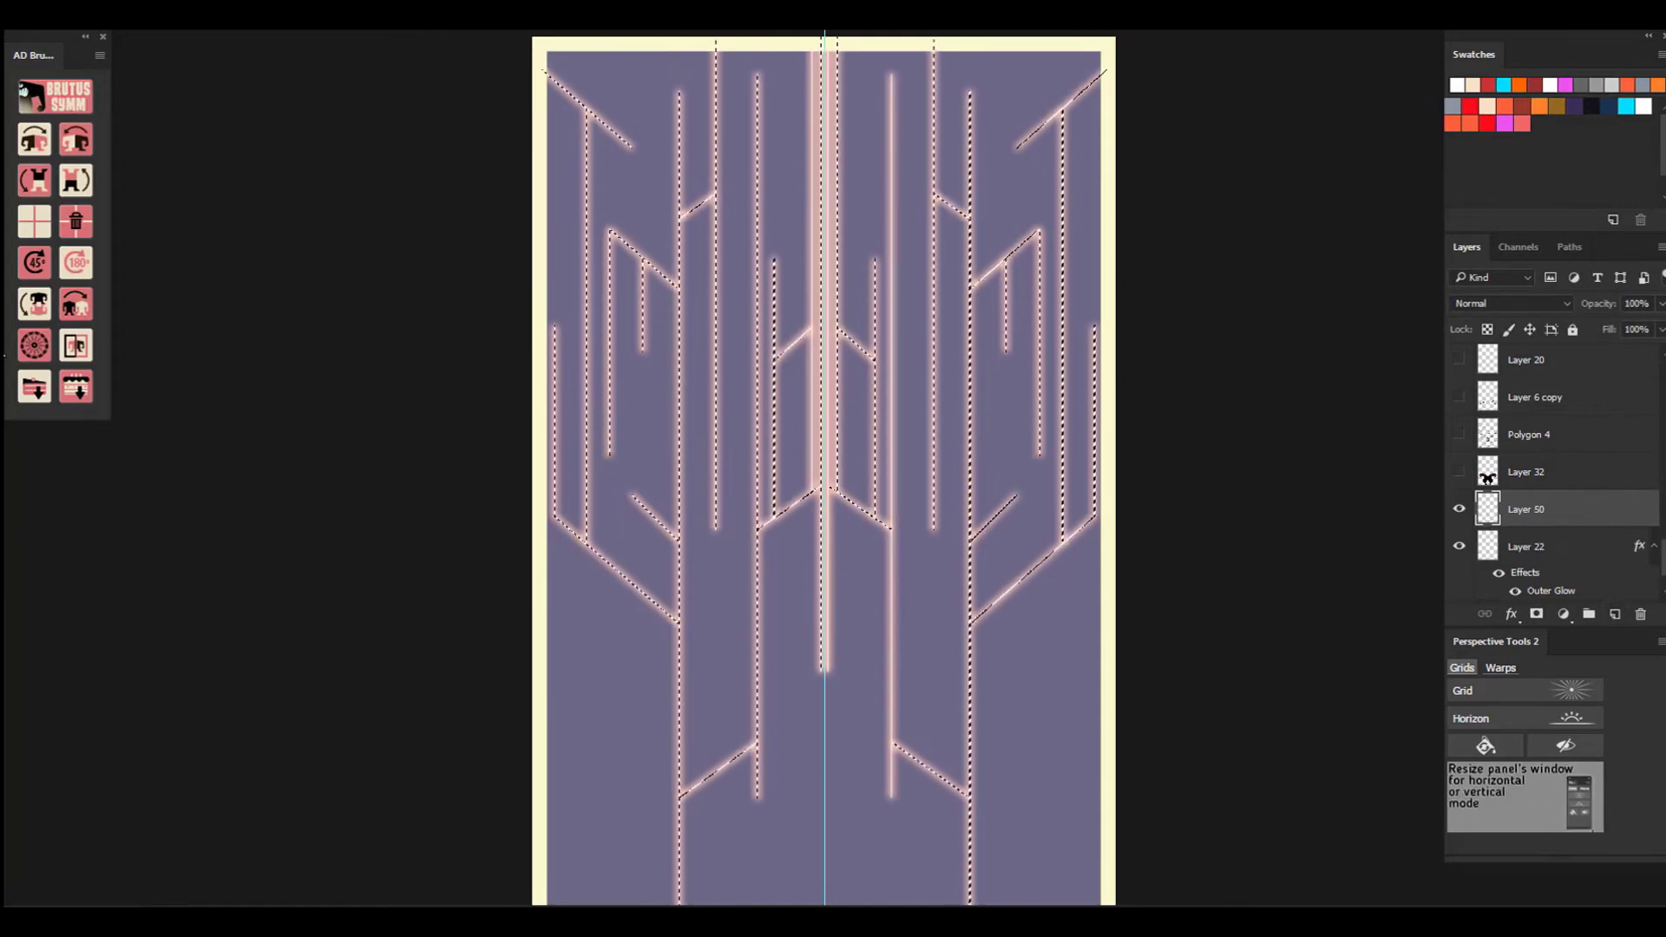
key("alt+BackSpace")
scroll(796, 492, "down", 2)
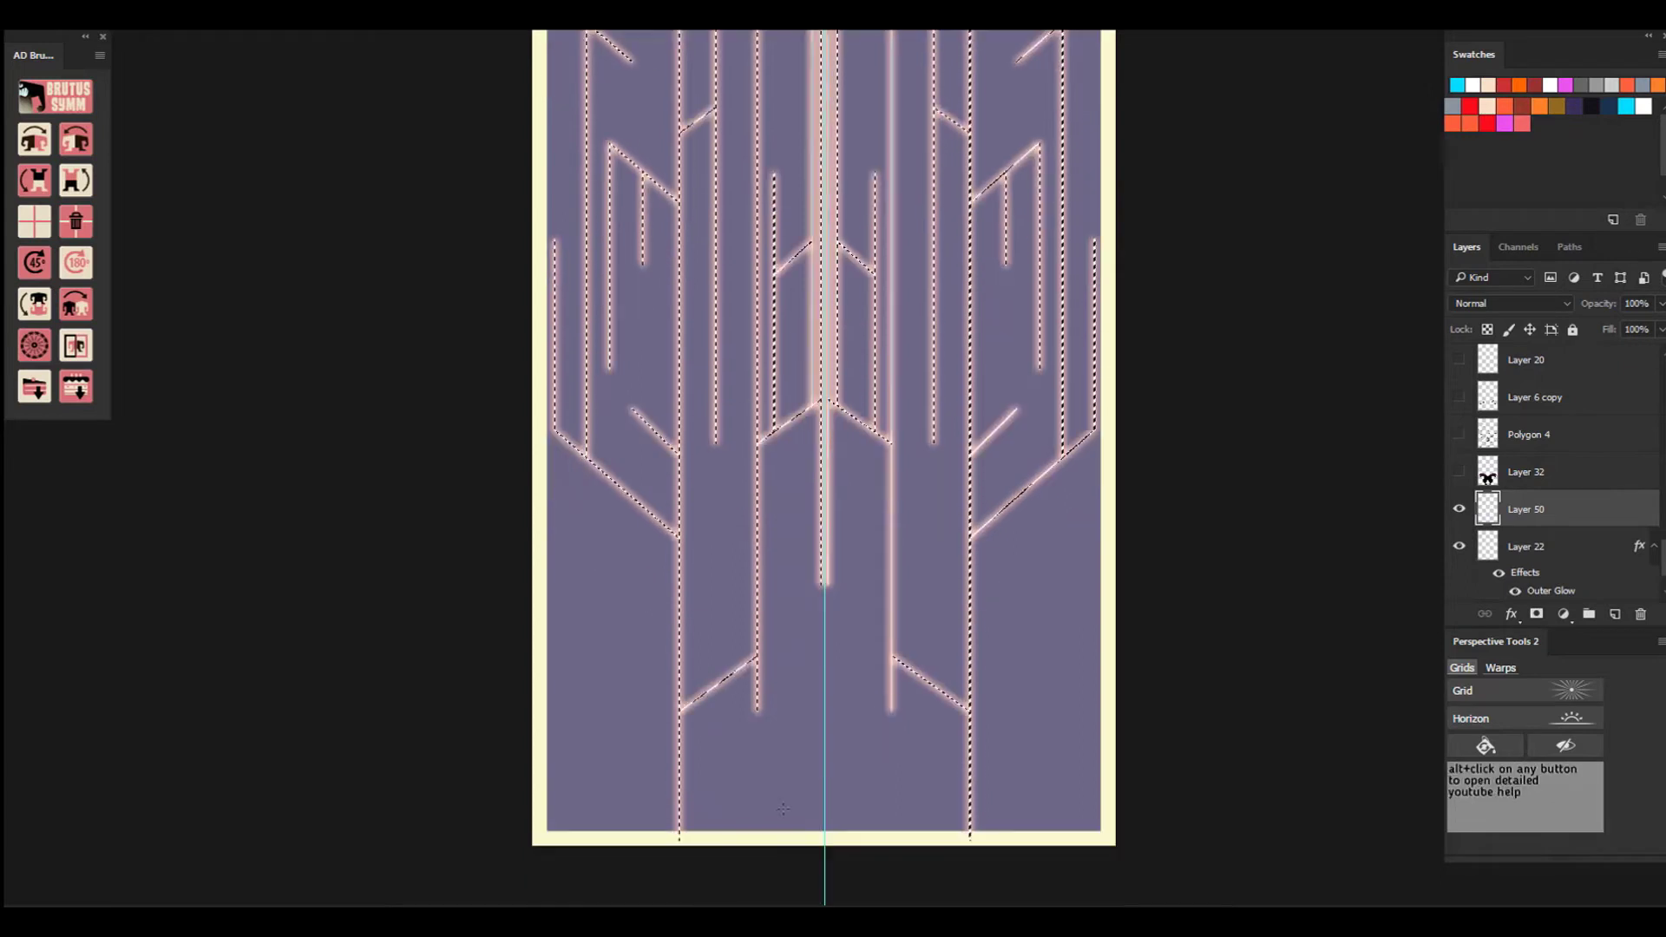
Create another layer above Layer 50, fill the line selection with a vertical gradient along the canvas height, and deselect.
key("ctrl+plus")
key("ctrl+0")
key("ctrl+alt+shift+n")
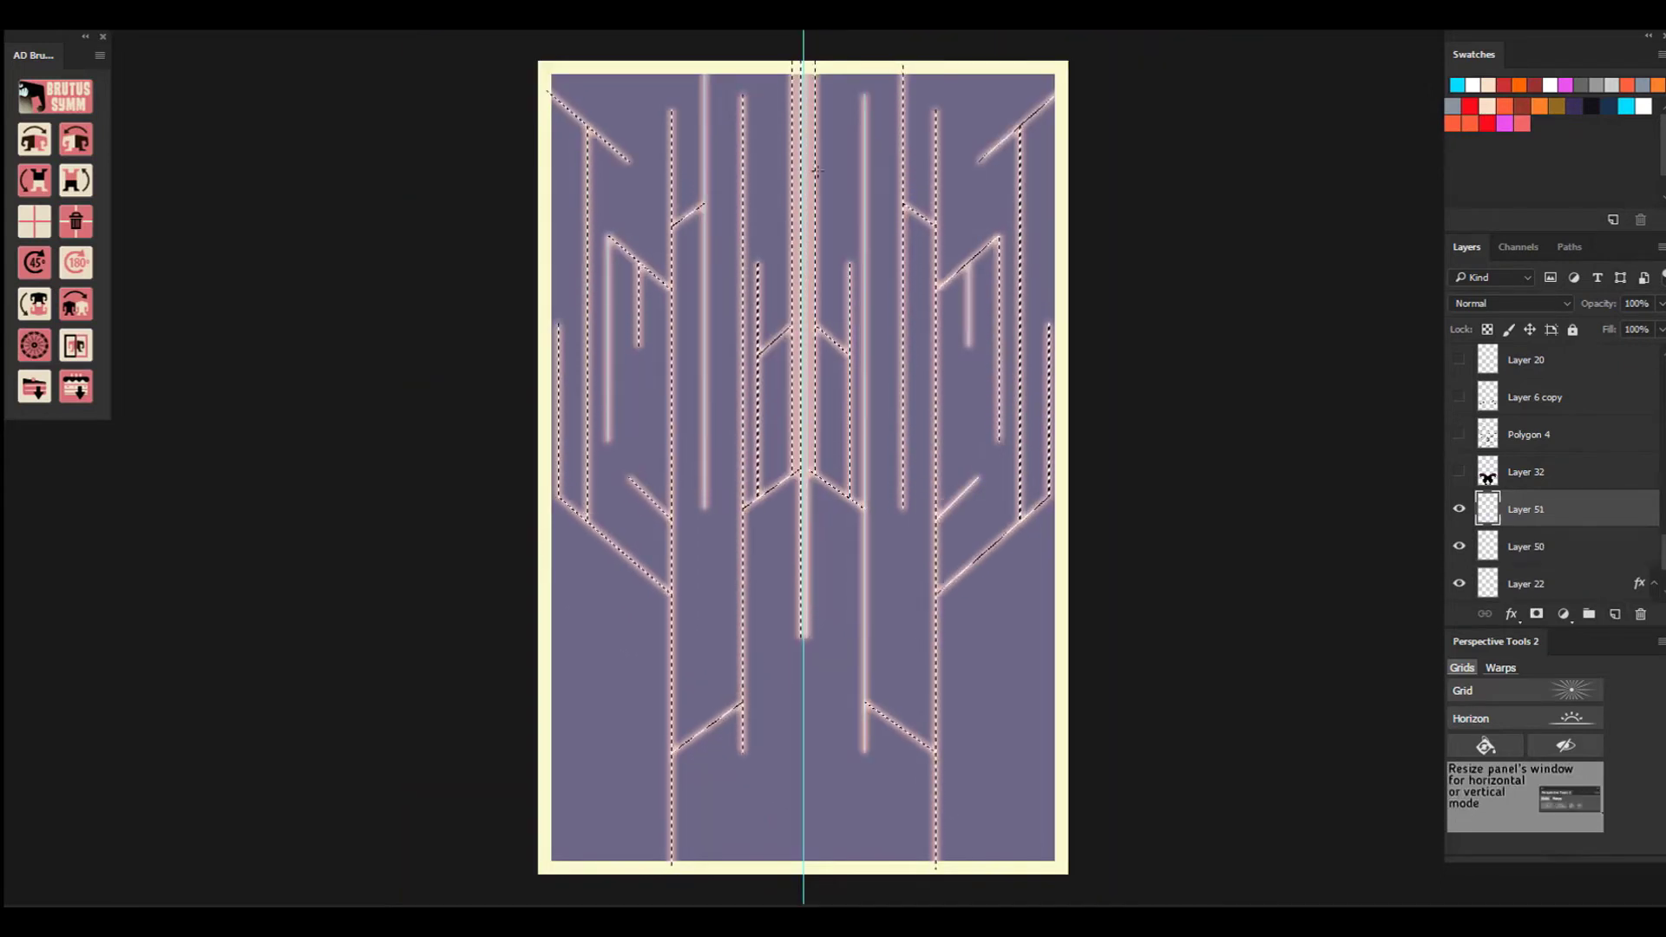
left_click_drag(795, 105, 796, 853)
left_click(96, 19)
left_click(45, 62)
left_click_drag(798, 83, 800, 704)
key("ctrl+d")
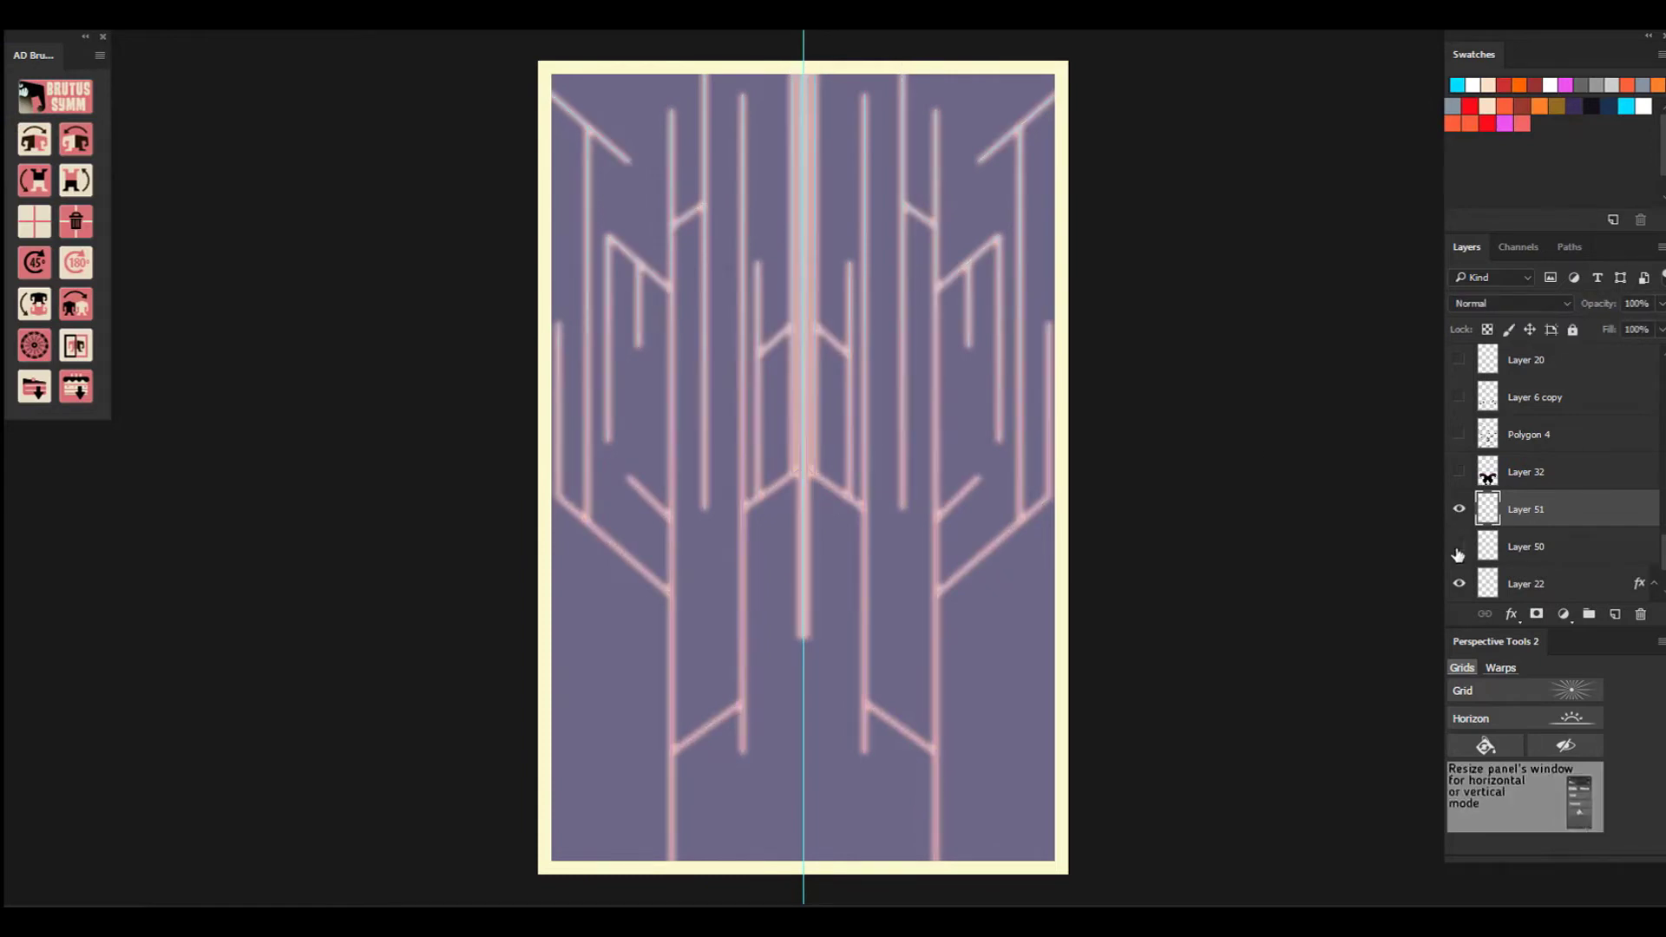
Set the blend mode of the glowing lines on Layer 22 to Soft Light and the layer's opacity to 22%.
left_click(1459, 584)
left_click(1459, 584)
left_click(1513, 580)
left_click(1483, 304)
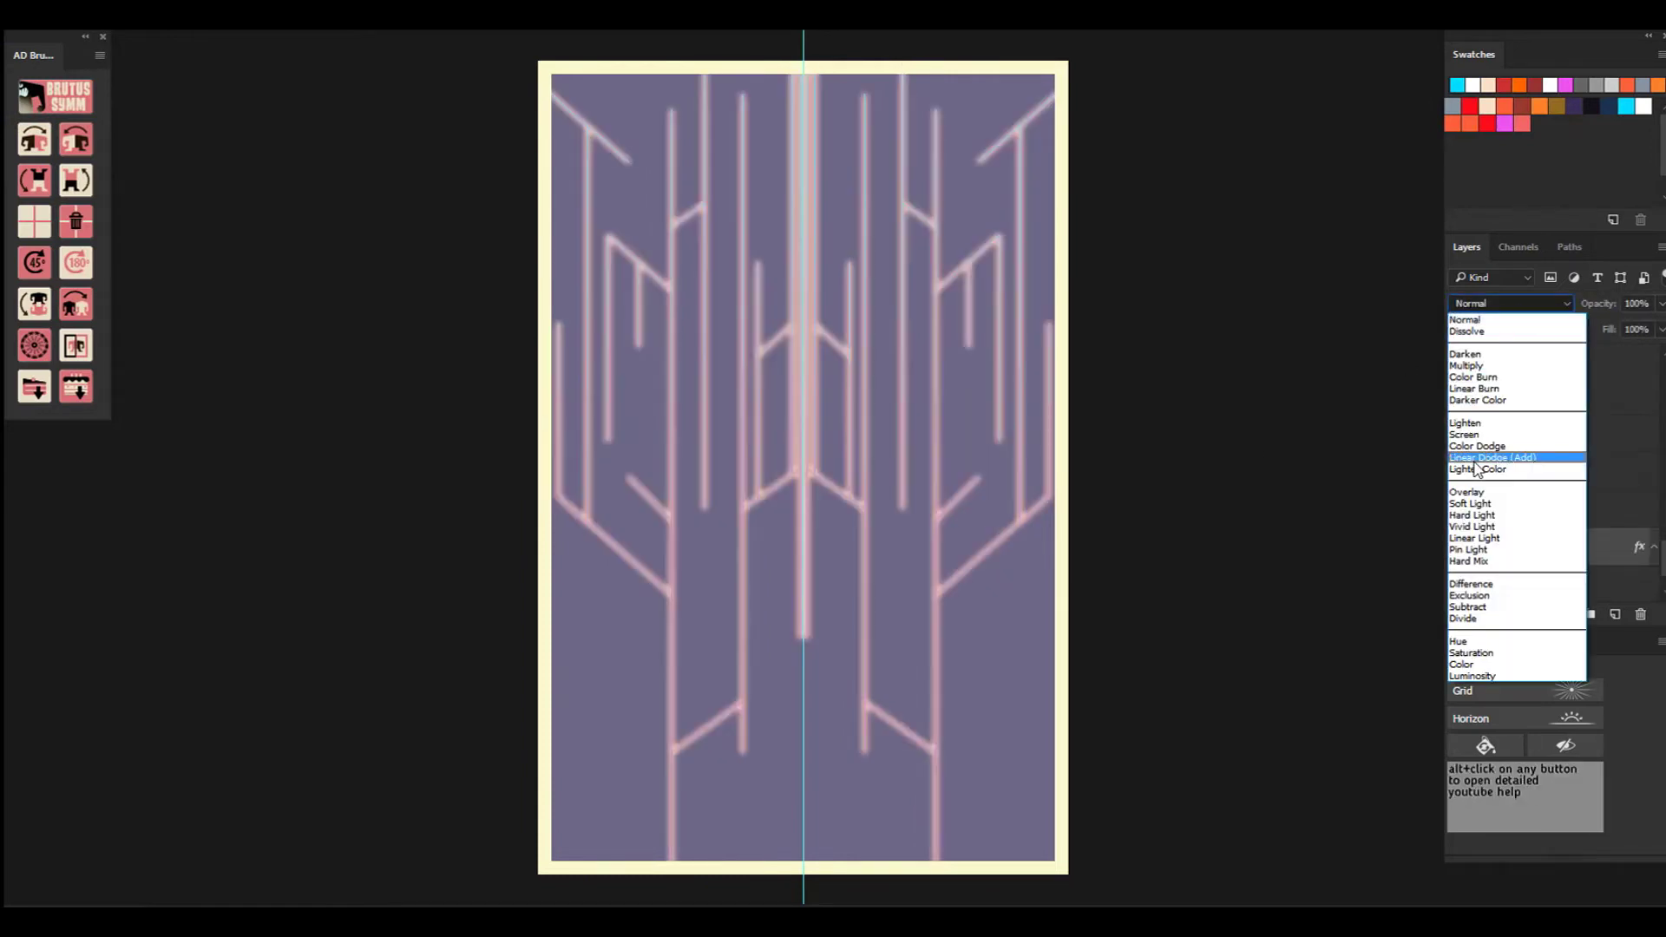
left_click(1473, 503)
left_click(1460, 549)
left_click(1459, 548)
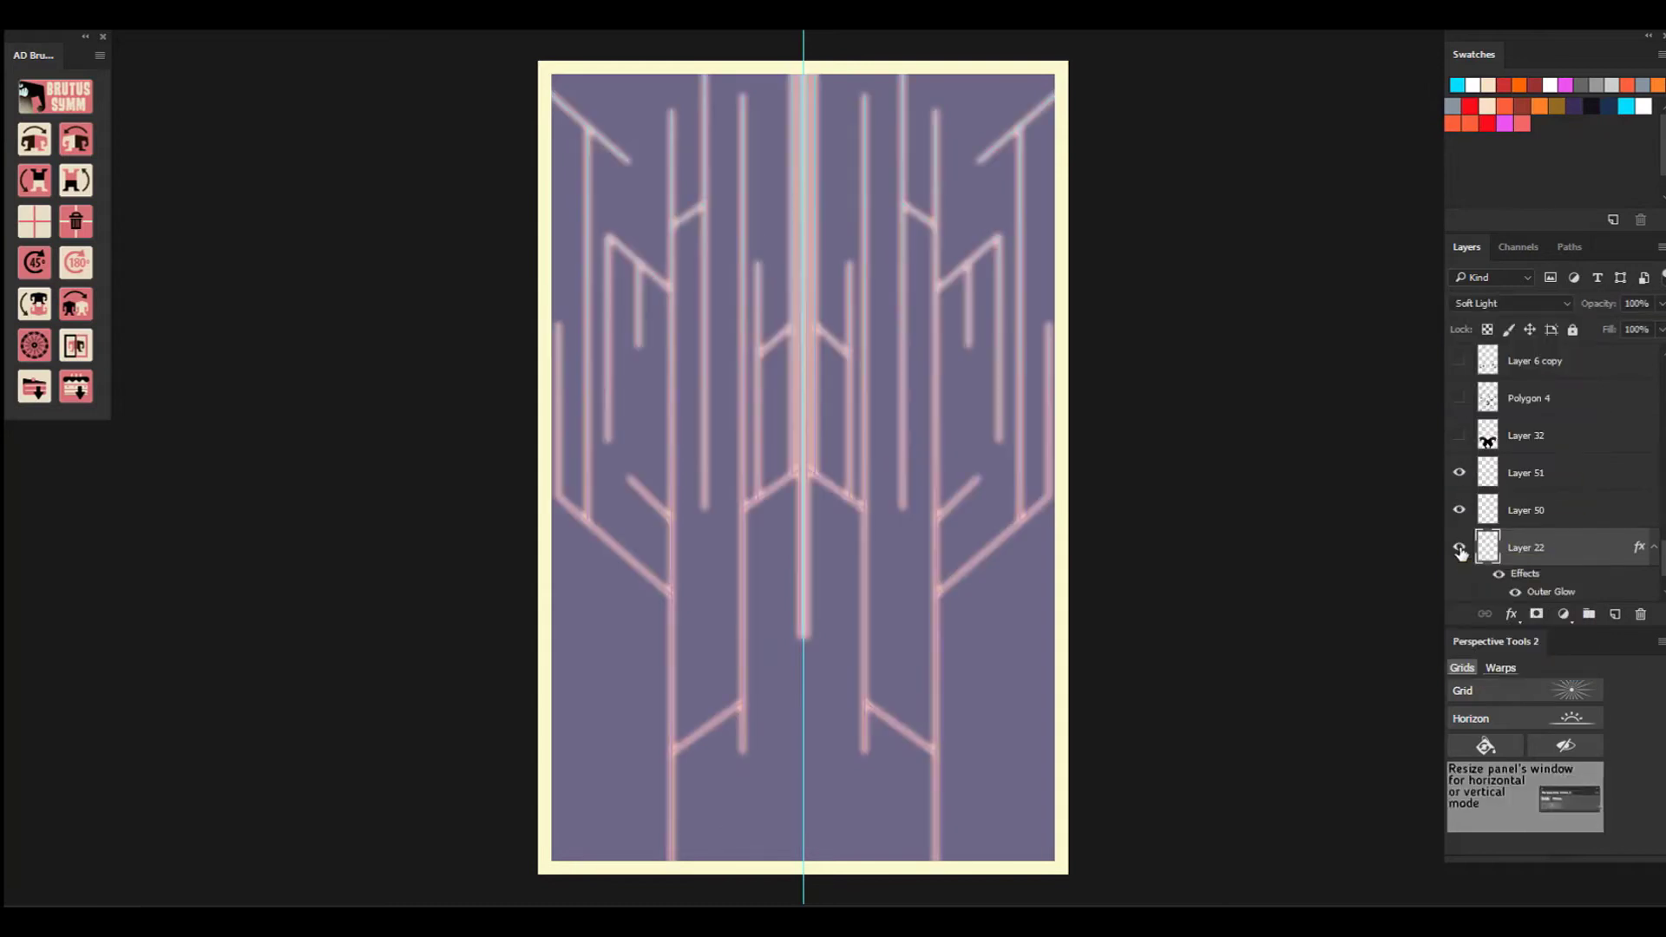
left_click(1661, 304)
left_click_drag(1662, 326, 1591, 326)
left_click(1617, 588)
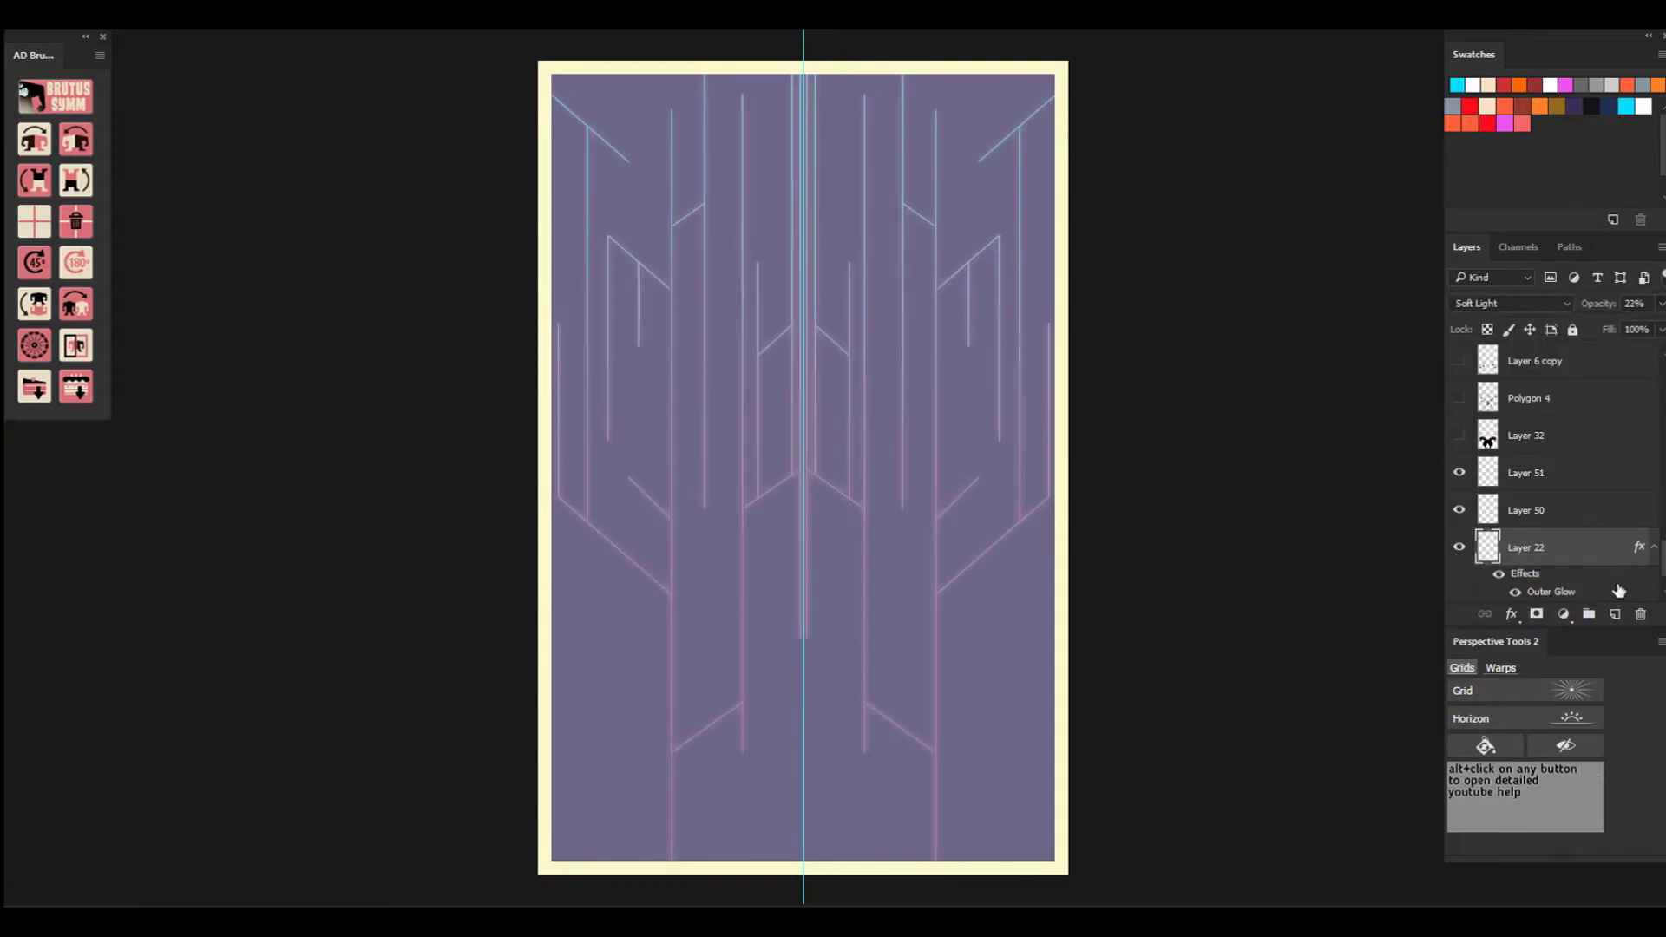
Create a new layer directly above Layer 21 and fill it with a vertical gradient from light blue at the bottom to pink above.
scroll(1617, 588, "down", 2)
left_click(1569, 545)
left_click(1615, 614)
left_click_drag(805, 609, 846, 432)
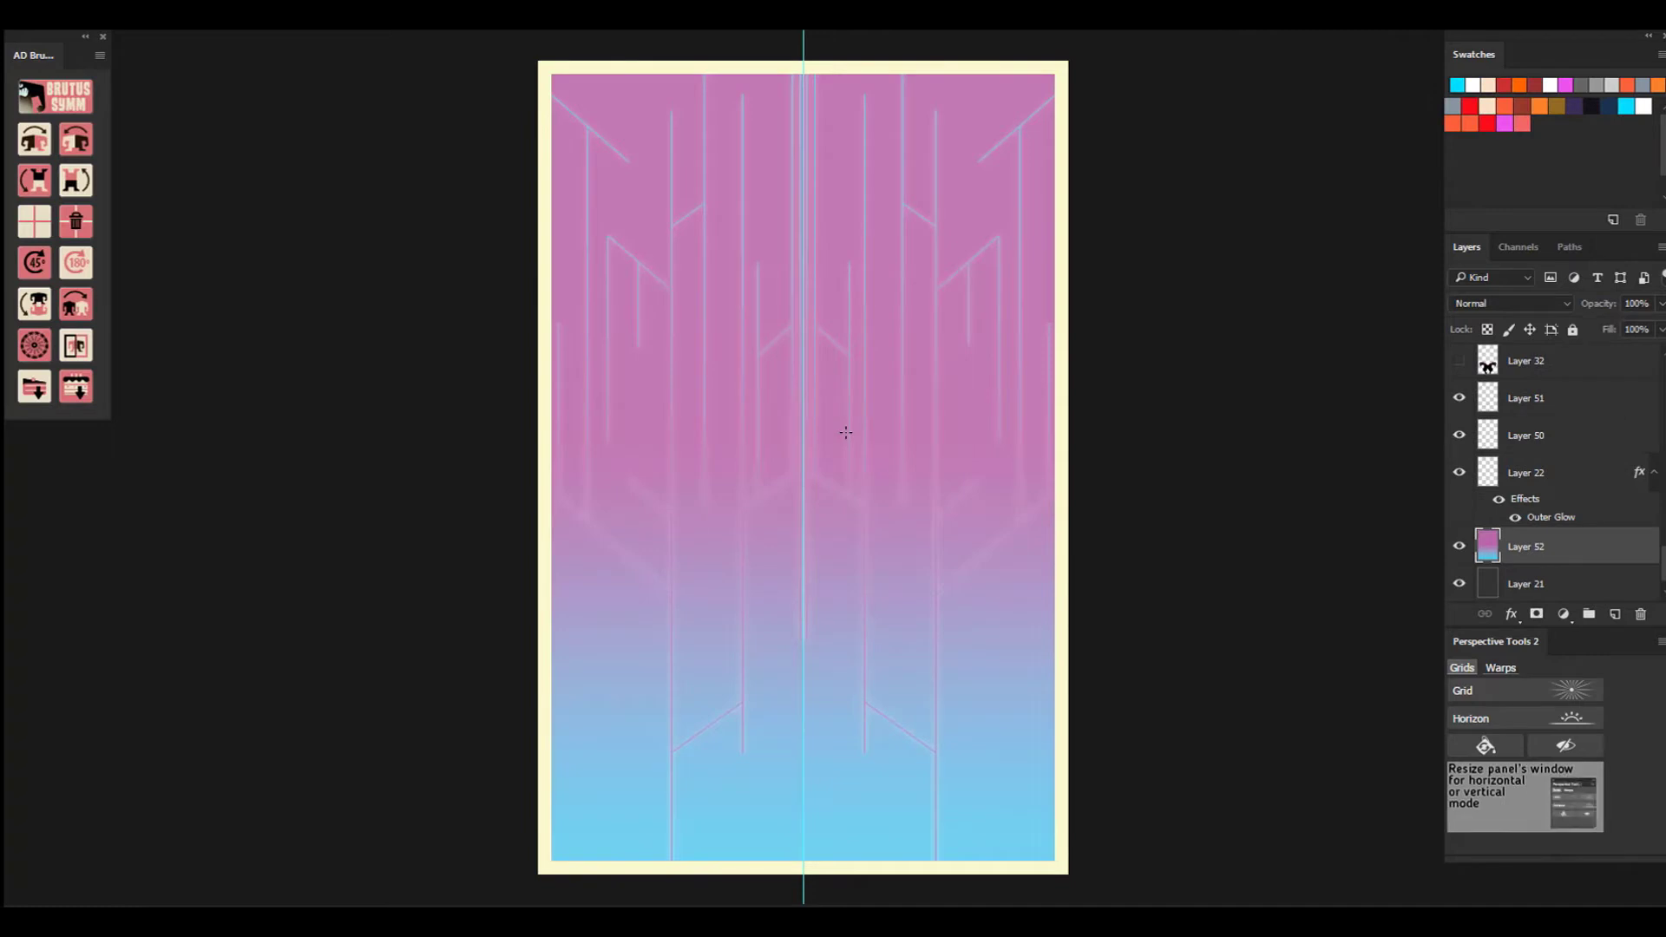
Show the color group, Layer 23 line art and Layer 32 silhouettes to check them against the gradient background, and hide them again.
scroll(1461, 464, "down", 6)
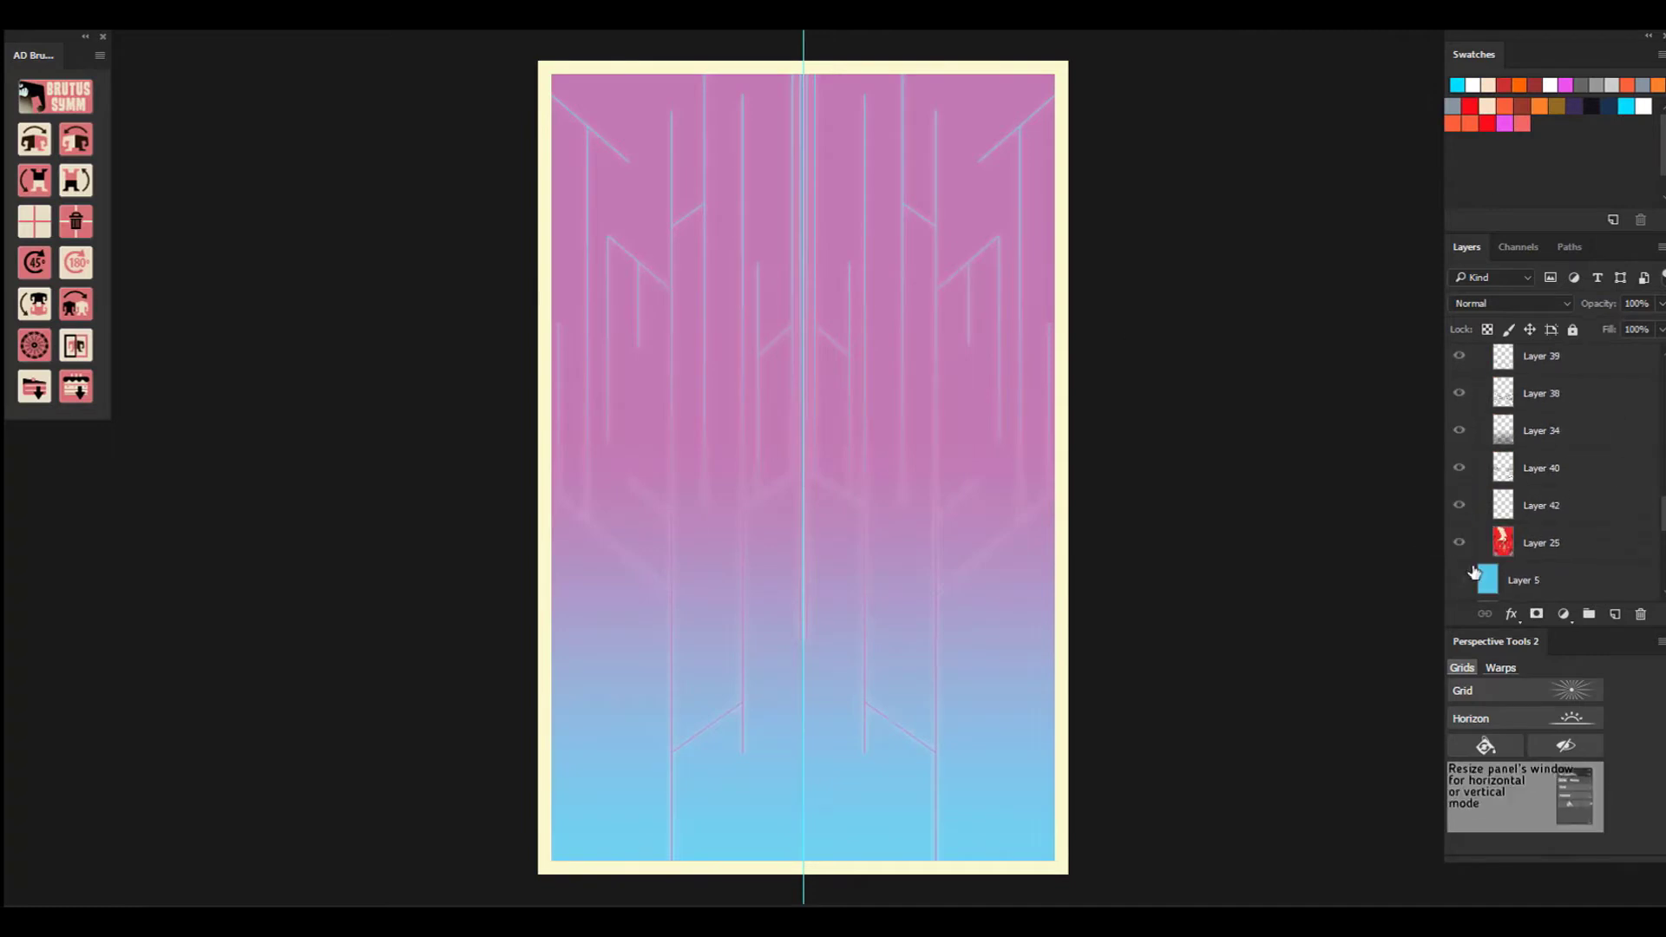
left_click(1459, 418)
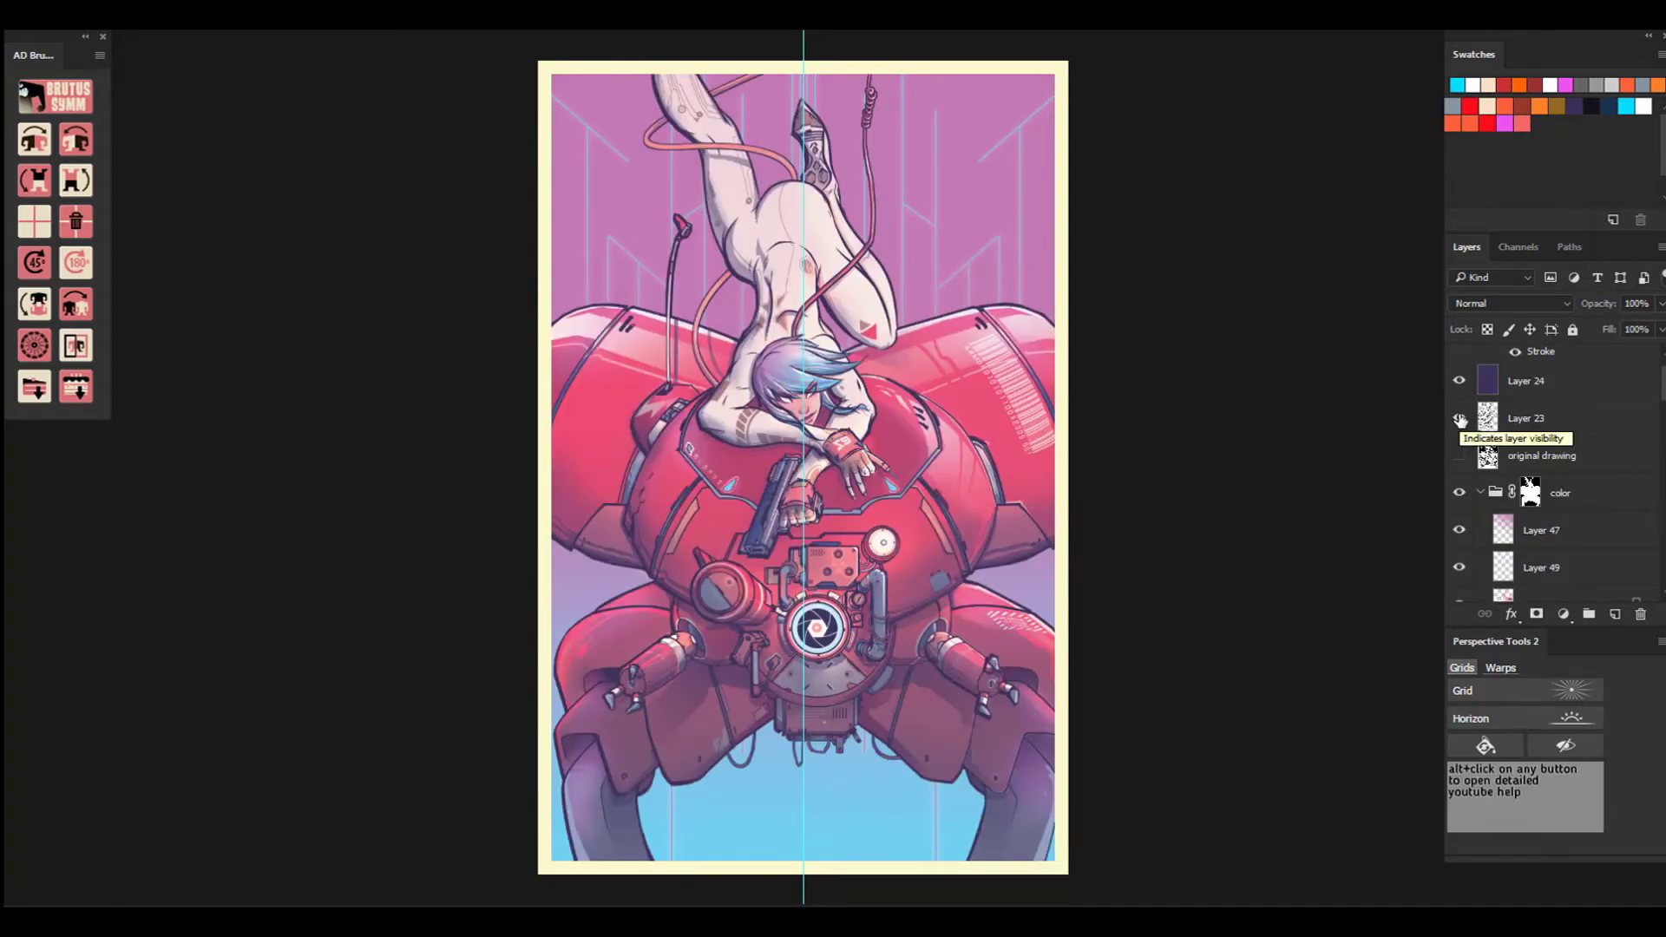
scroll(1460, 420, "up", 5)
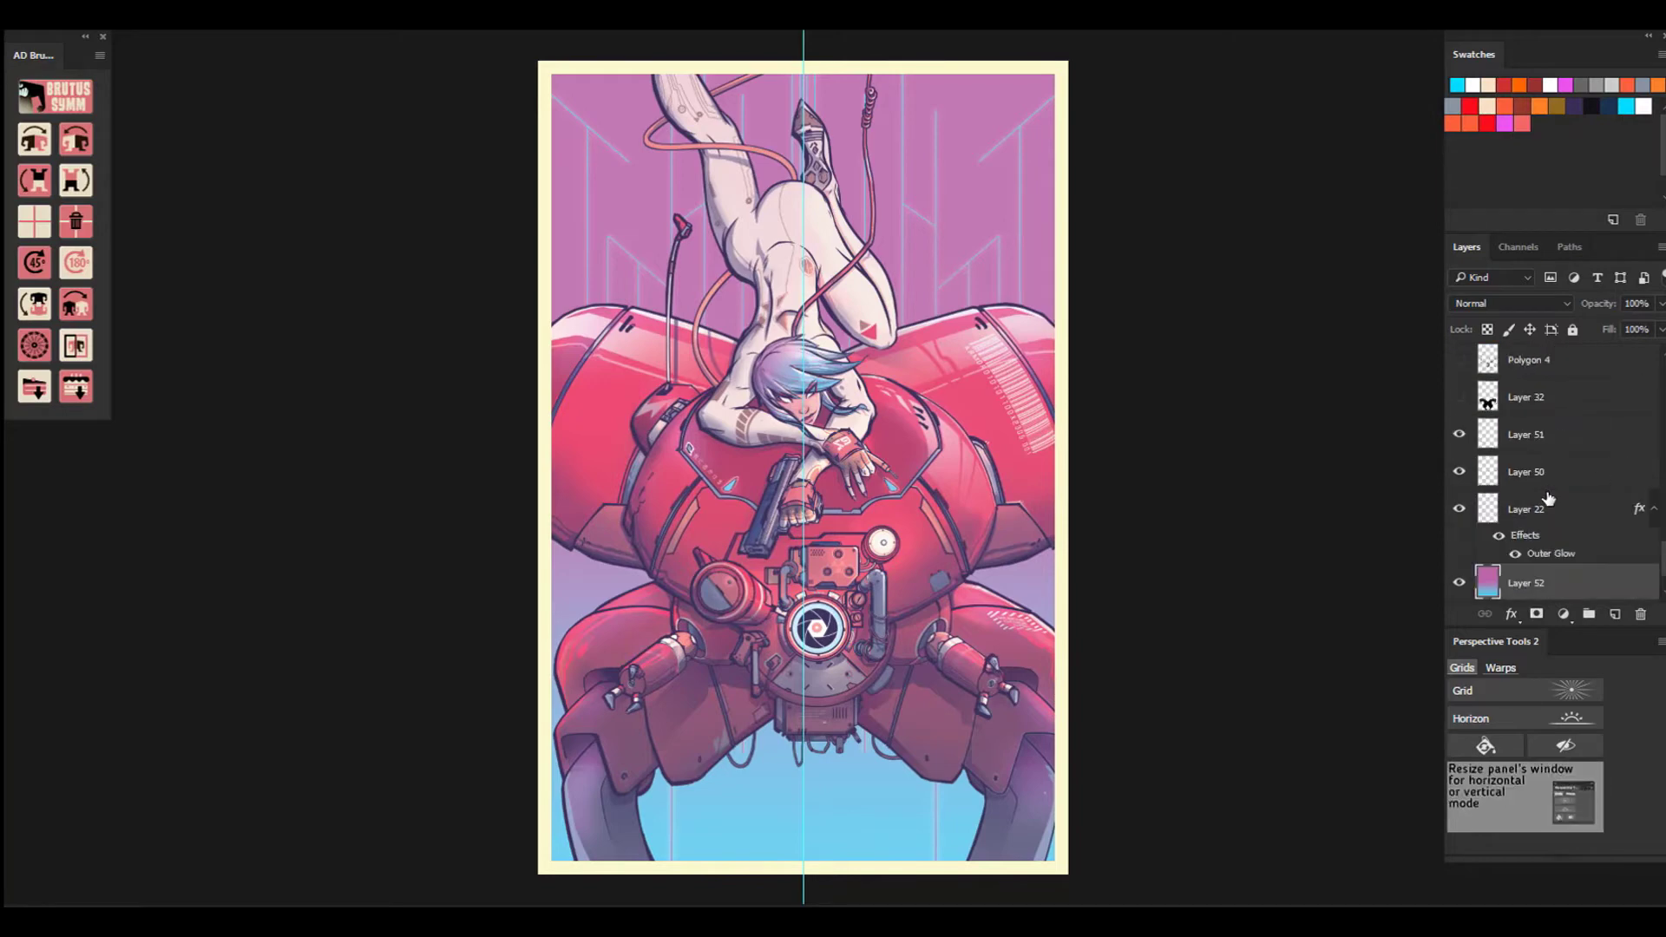
left_click(1459, 471)
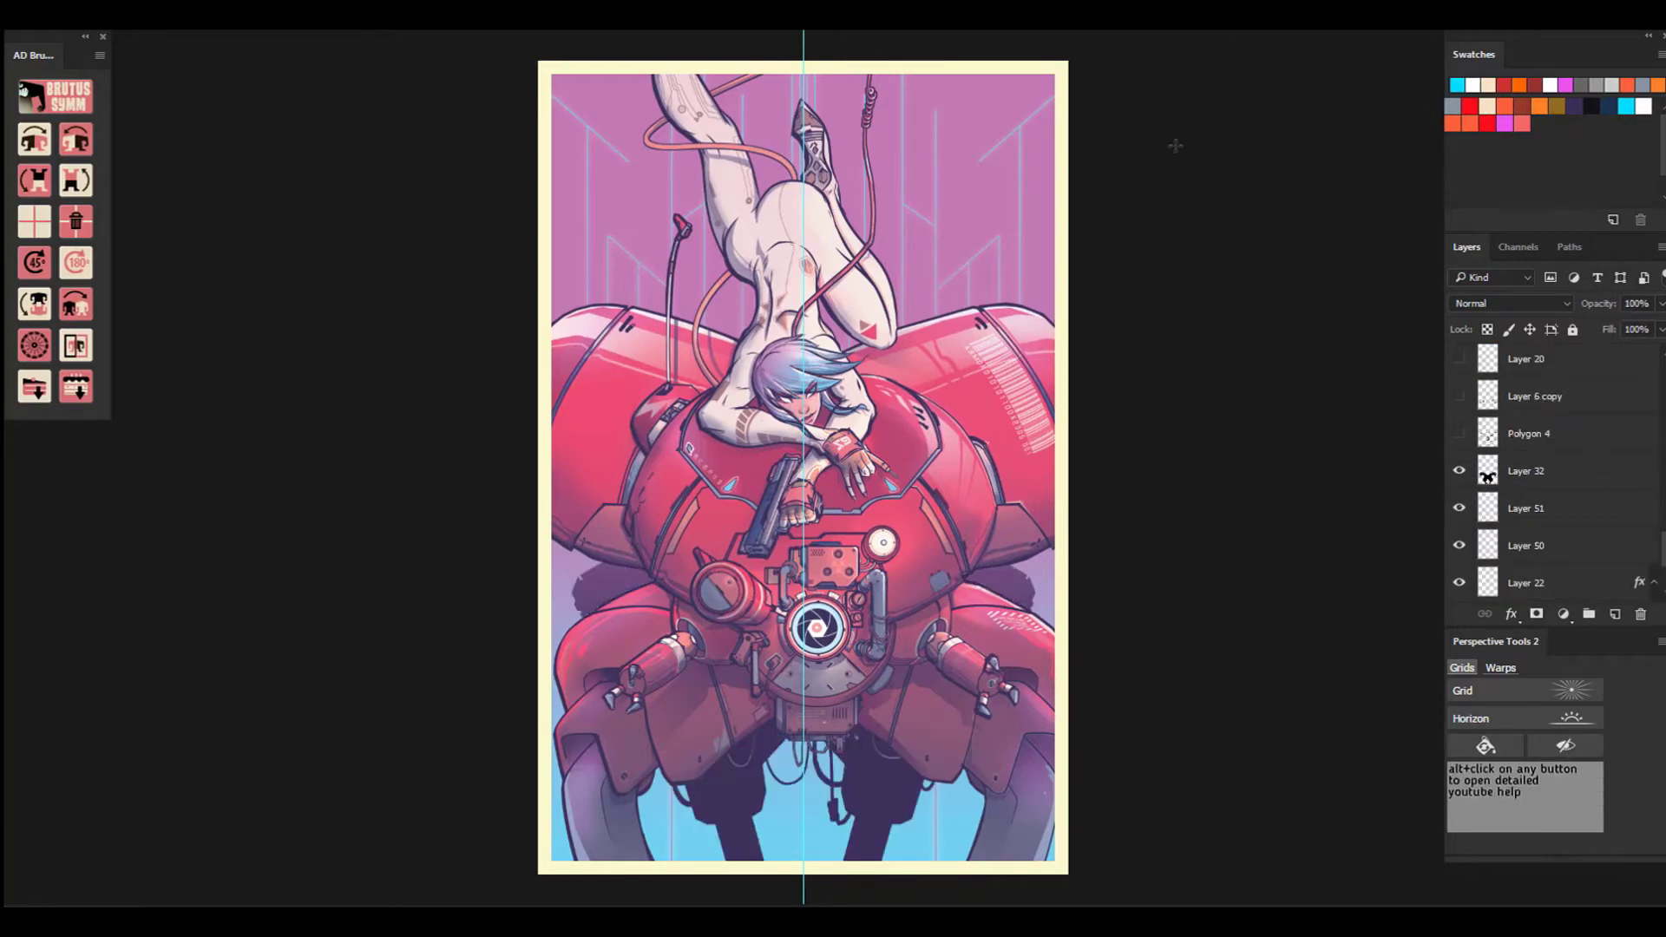
left_click(1531, 517)
scroll(1509, 520, "down", 5)
left_click(1462, 525)
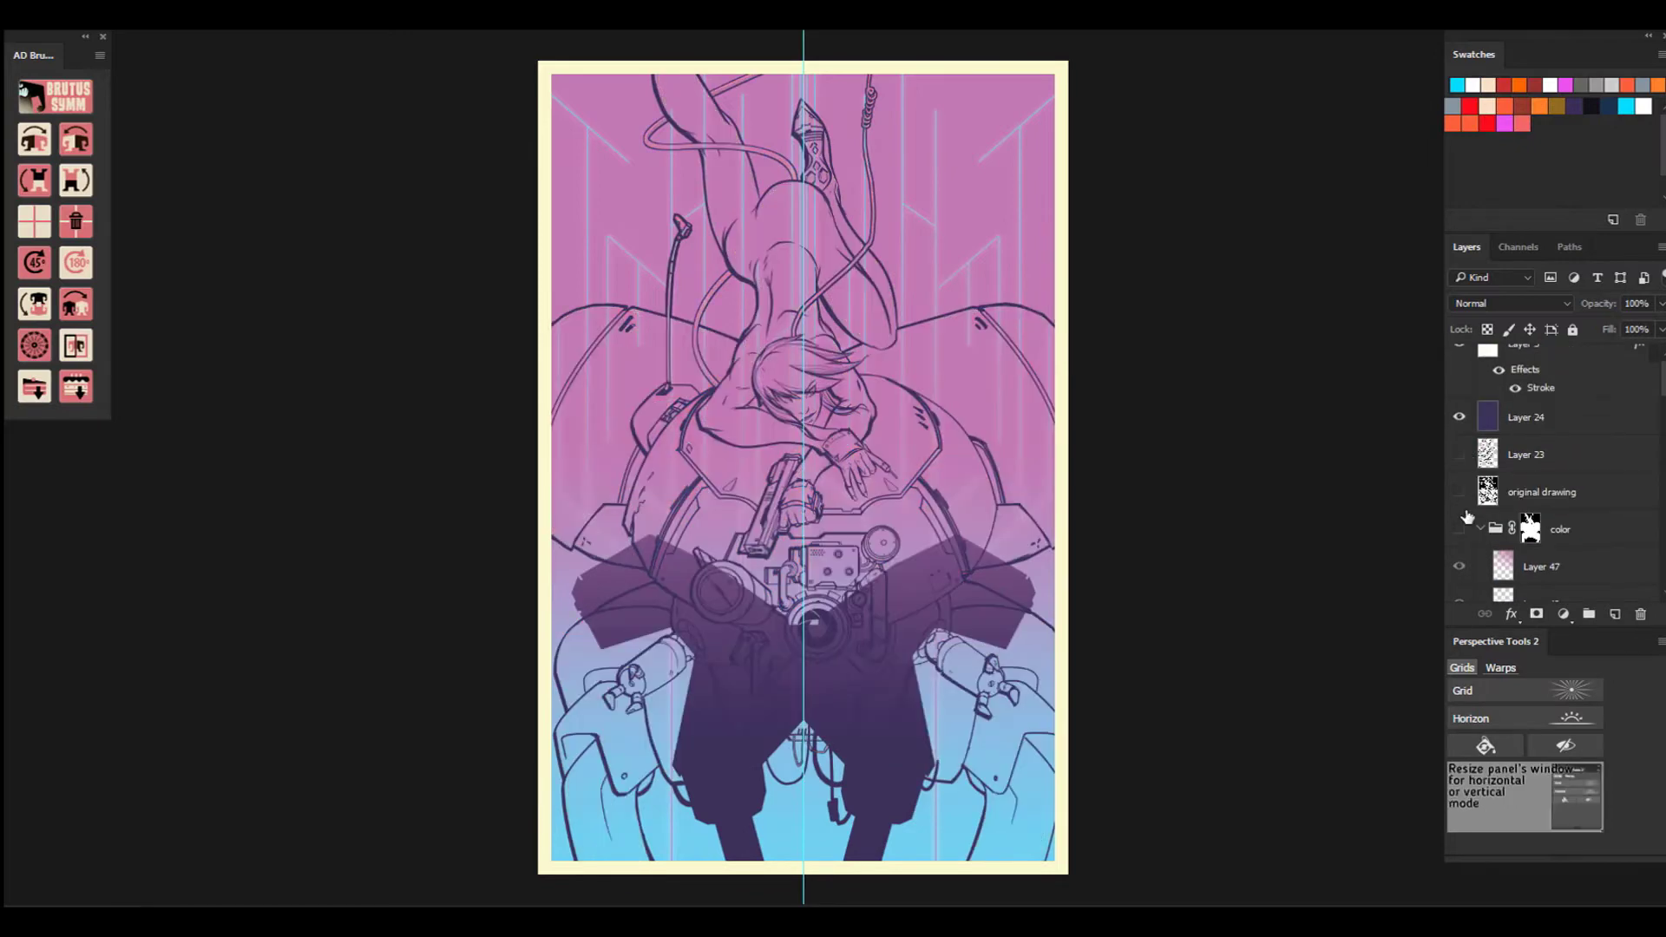
scroll(1466, 518, "down", 5)
left_click(1459, 518)
scroll(1466, 518, "down", 10)
left_click(1459, 471)
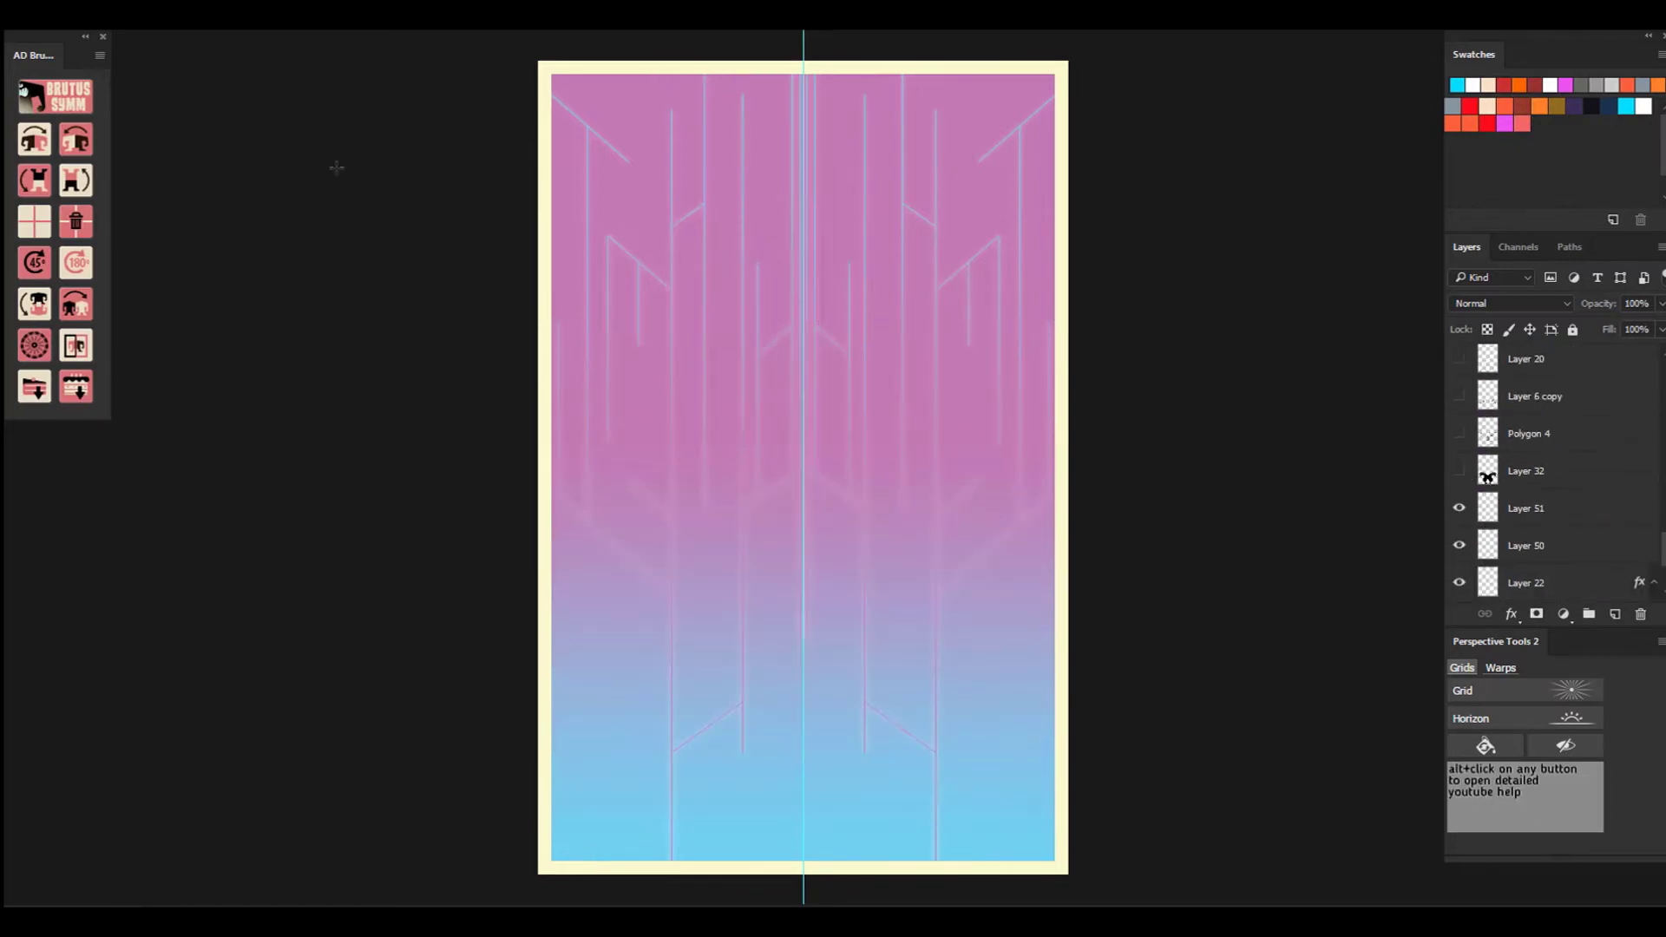
Create a new layer above Layer 52 and outline a tall slanted panel between two vertical lines in the background's right half.
left_click(921, 220, "ctrl")
scroll(1553, 434, "up", 1)
left_click(1614, 614)
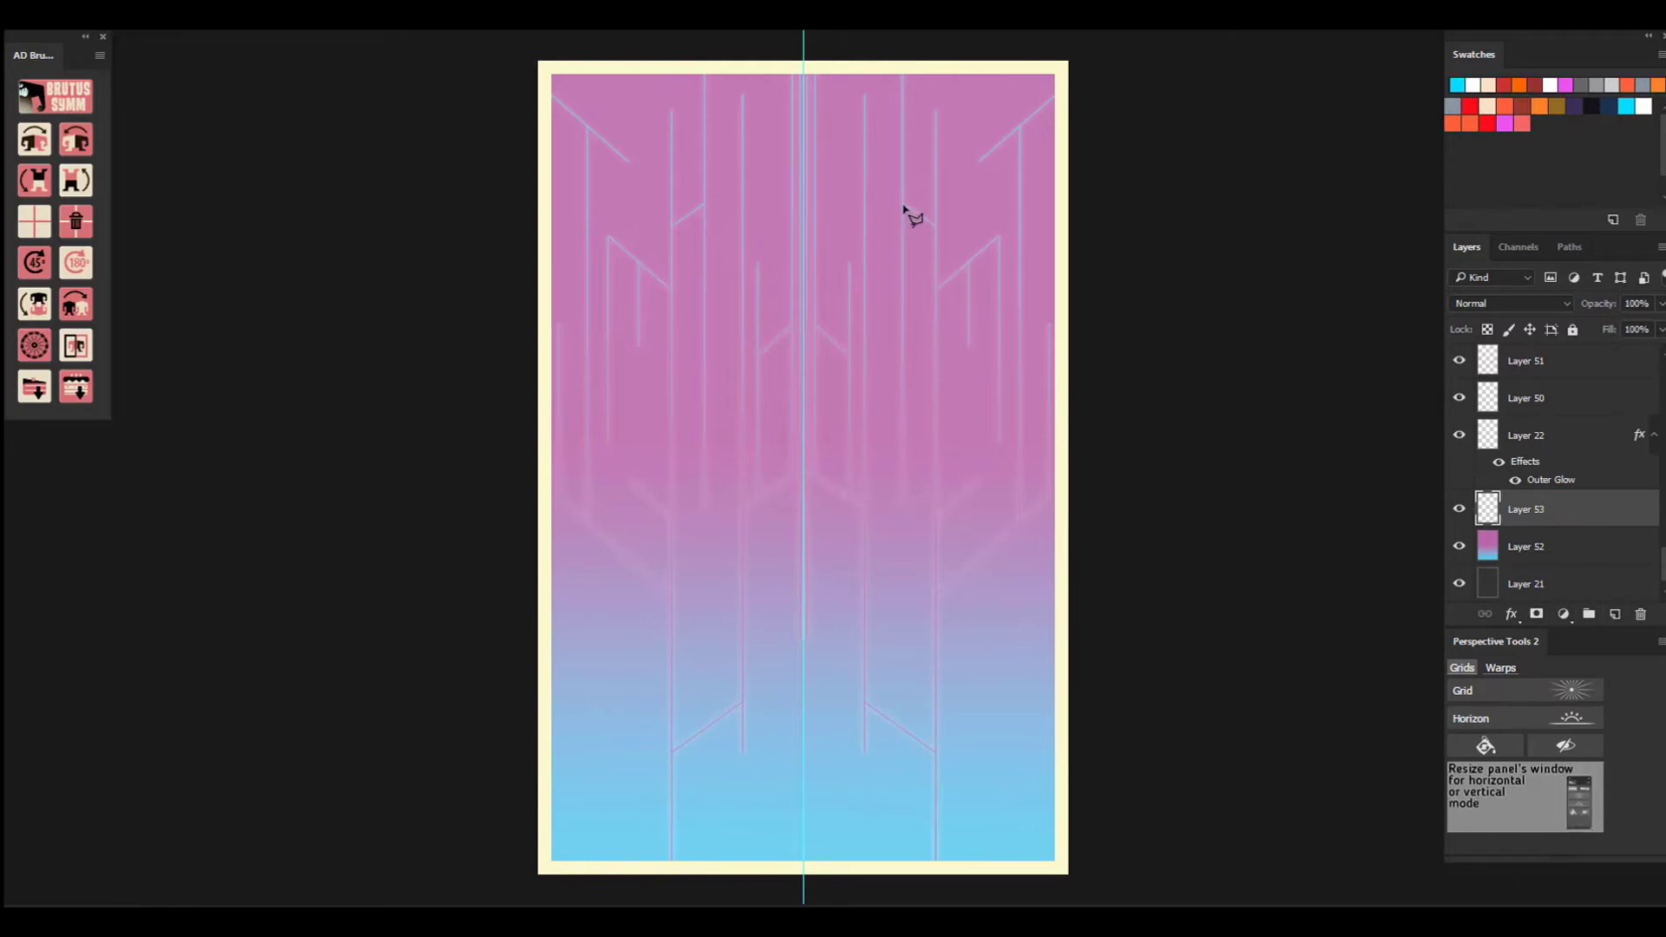
left_click_drag(903, 207, 902, 513)
mouse_move(932, 798)
left_mouse_down()
mouse_move(943, 607)
mouse_move(902, 214)
left_mouse_up()
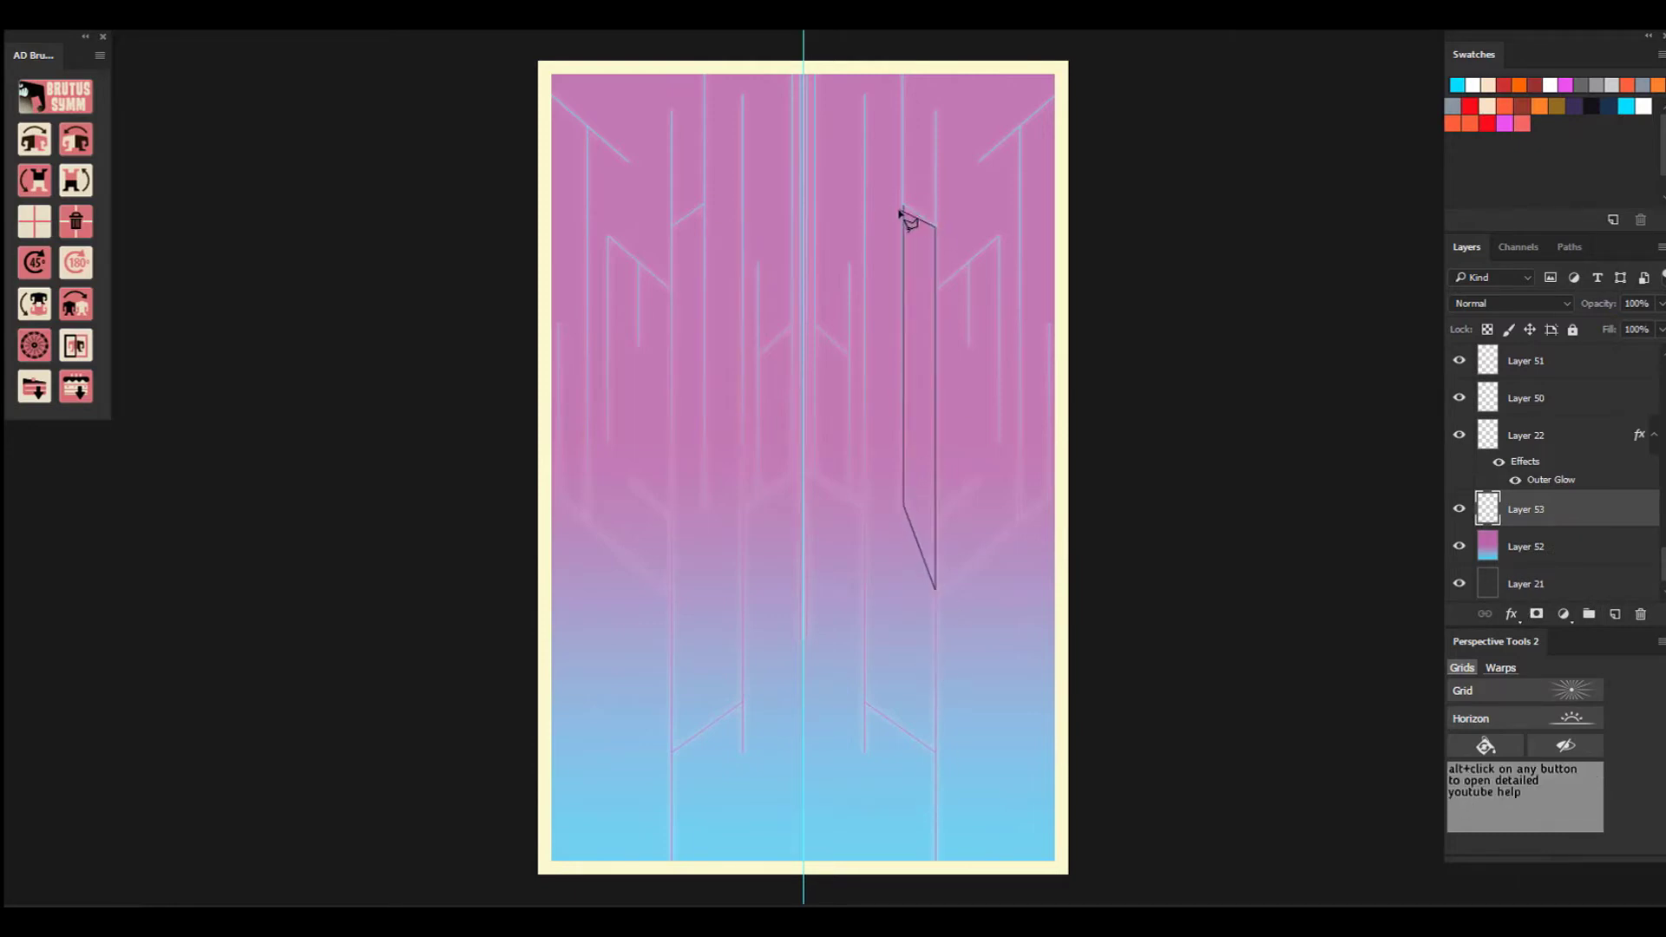
left_click(903, 208)
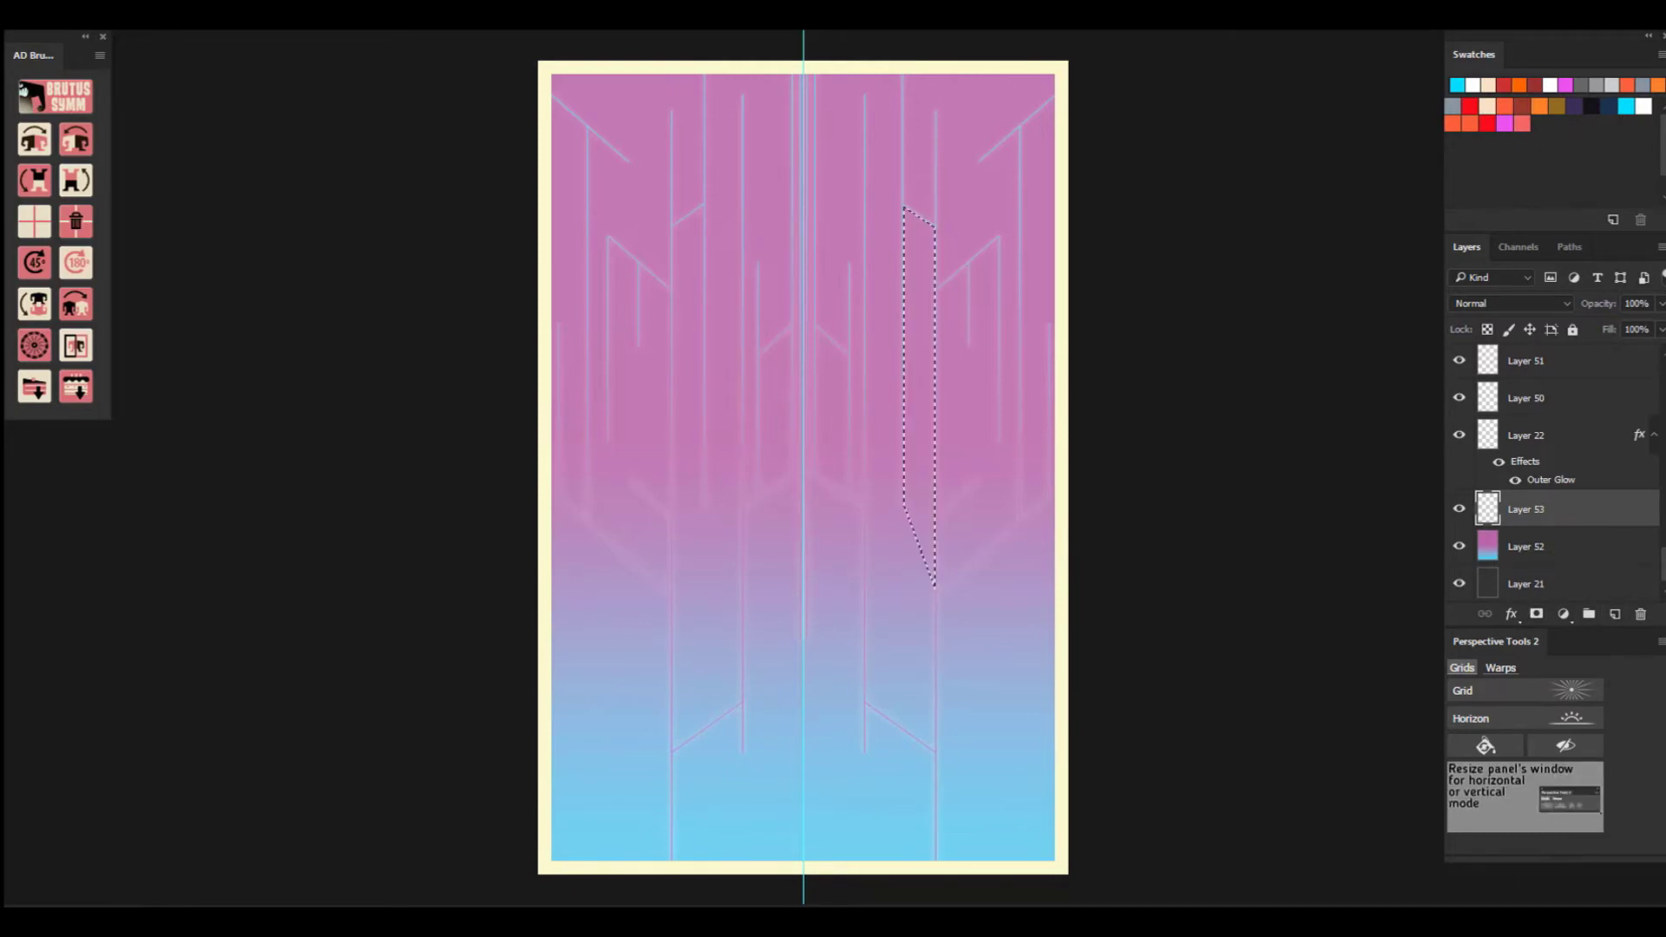
Fill the selected panel with a white gradient that fades to transparent downward, and deselect.
left_click(156, 137)
left_click(589, 119)
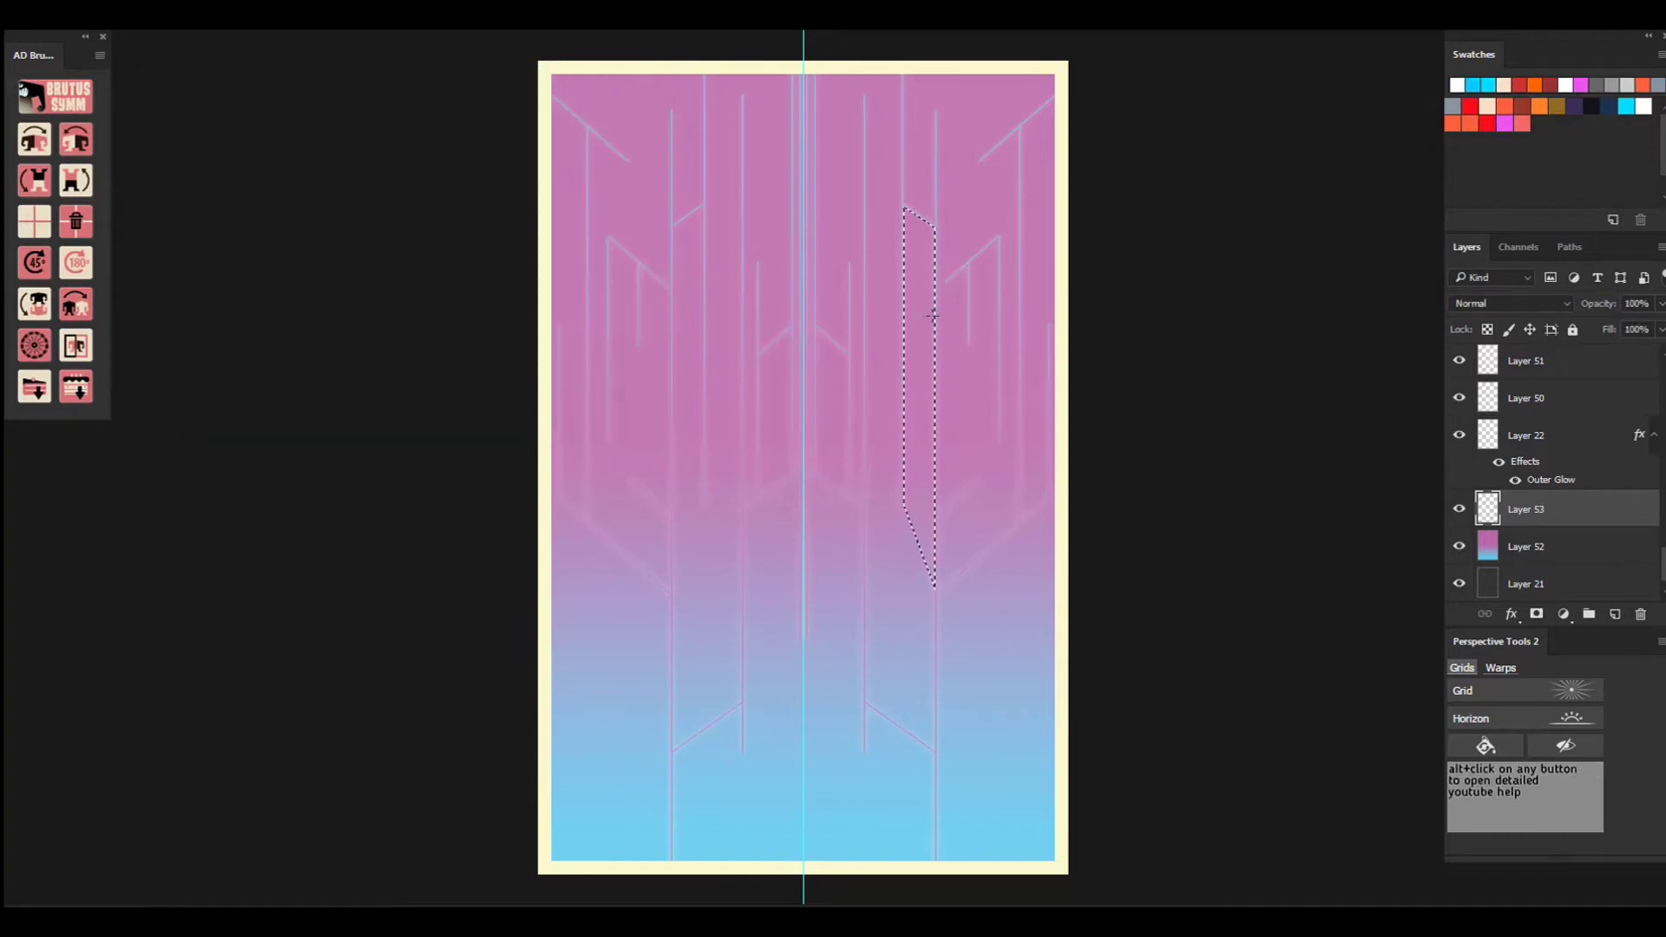
left_click_drag(917, 219, 917, 486)
key("ctrl+z")
left_click(86, 21)
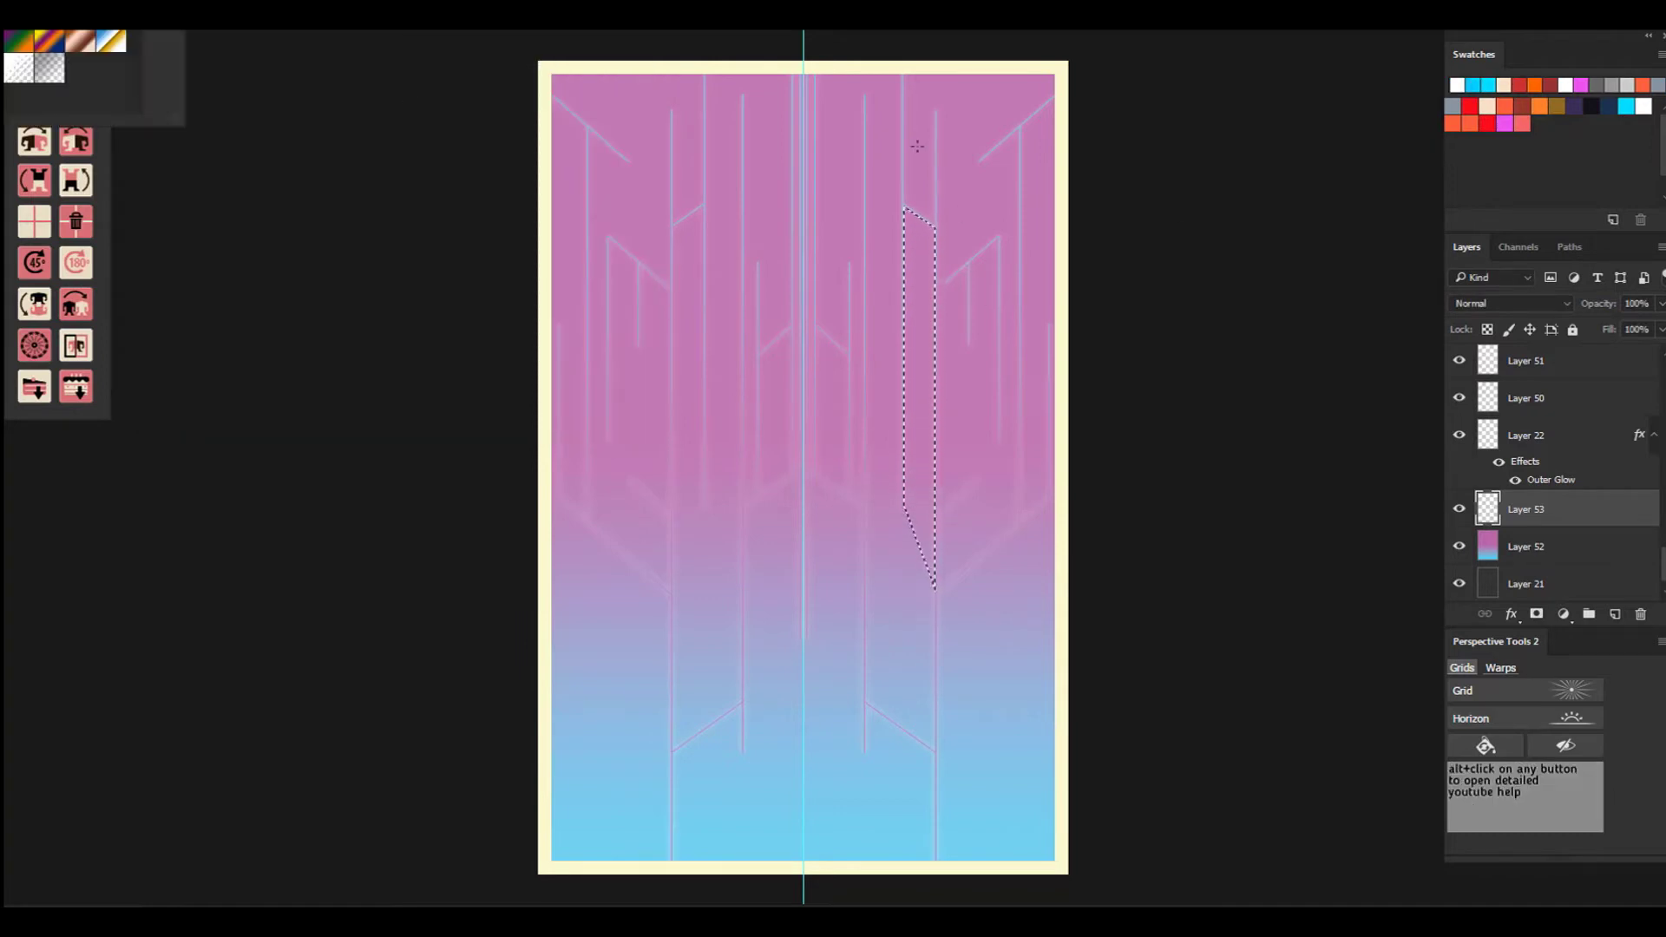
left_click_drag(915, 149, 917, 512)
key("ctrl+d")
Outline a narrow slanted panel along the artwork's upper right edge and fill it with the white gradient fading downward.
left_click(1021, 125)
left_click(1021, 466)
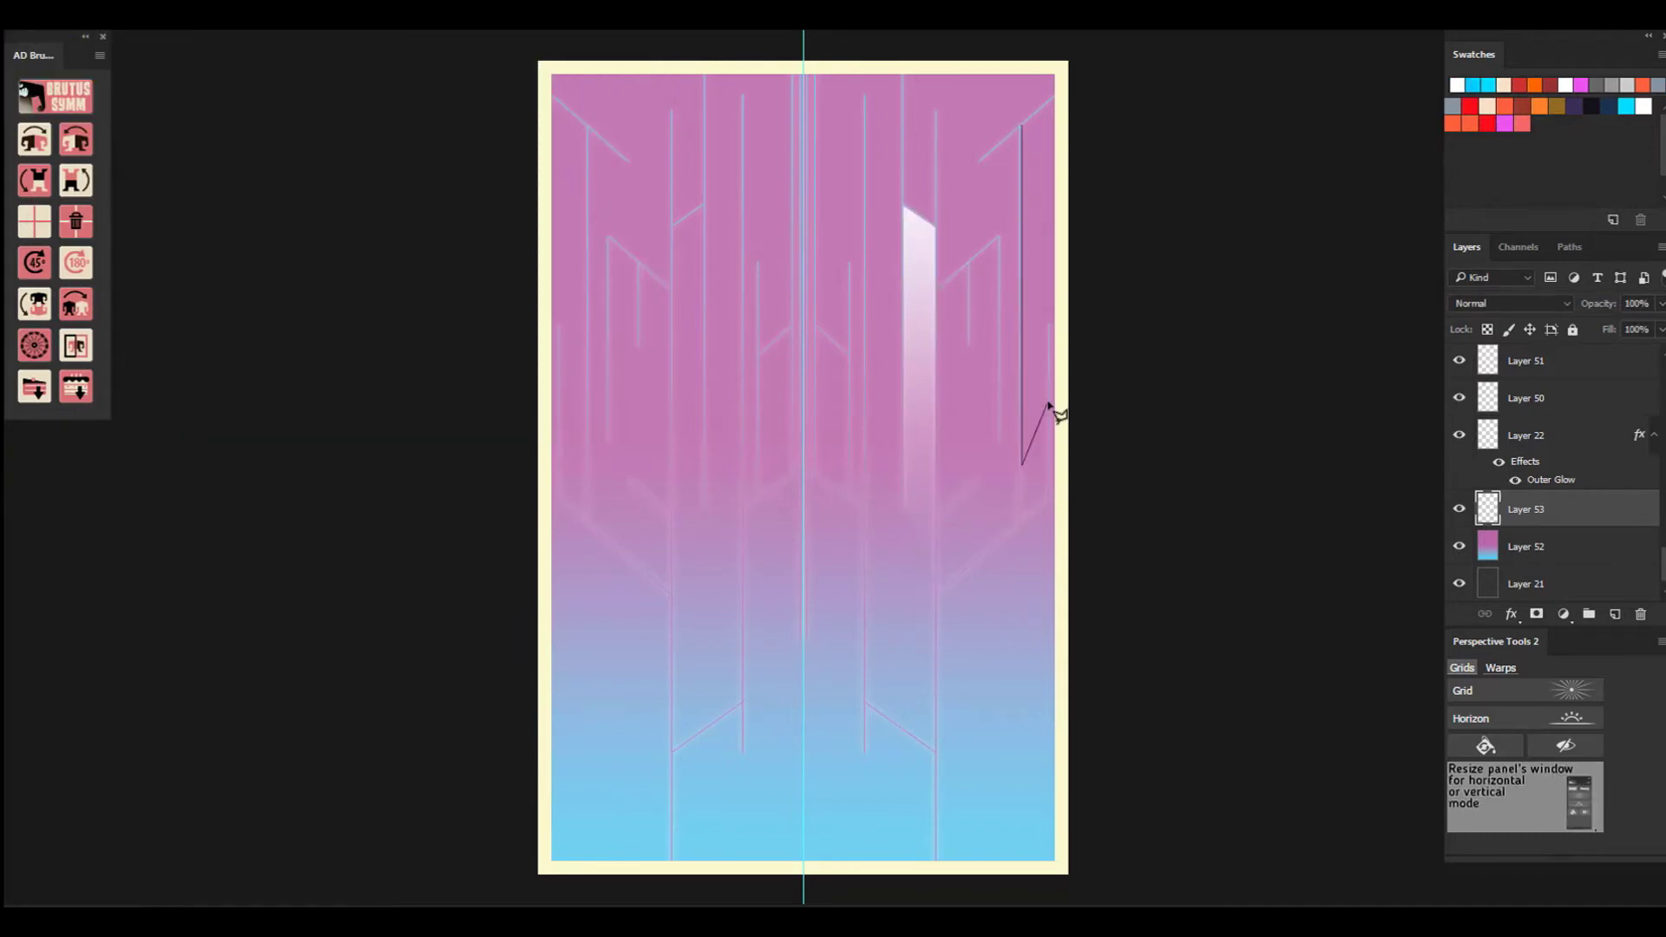
left_click(1048, 102)
left_click(1022, 127)
key("g")
left_click_drag(1036, 98, 1035, 373)
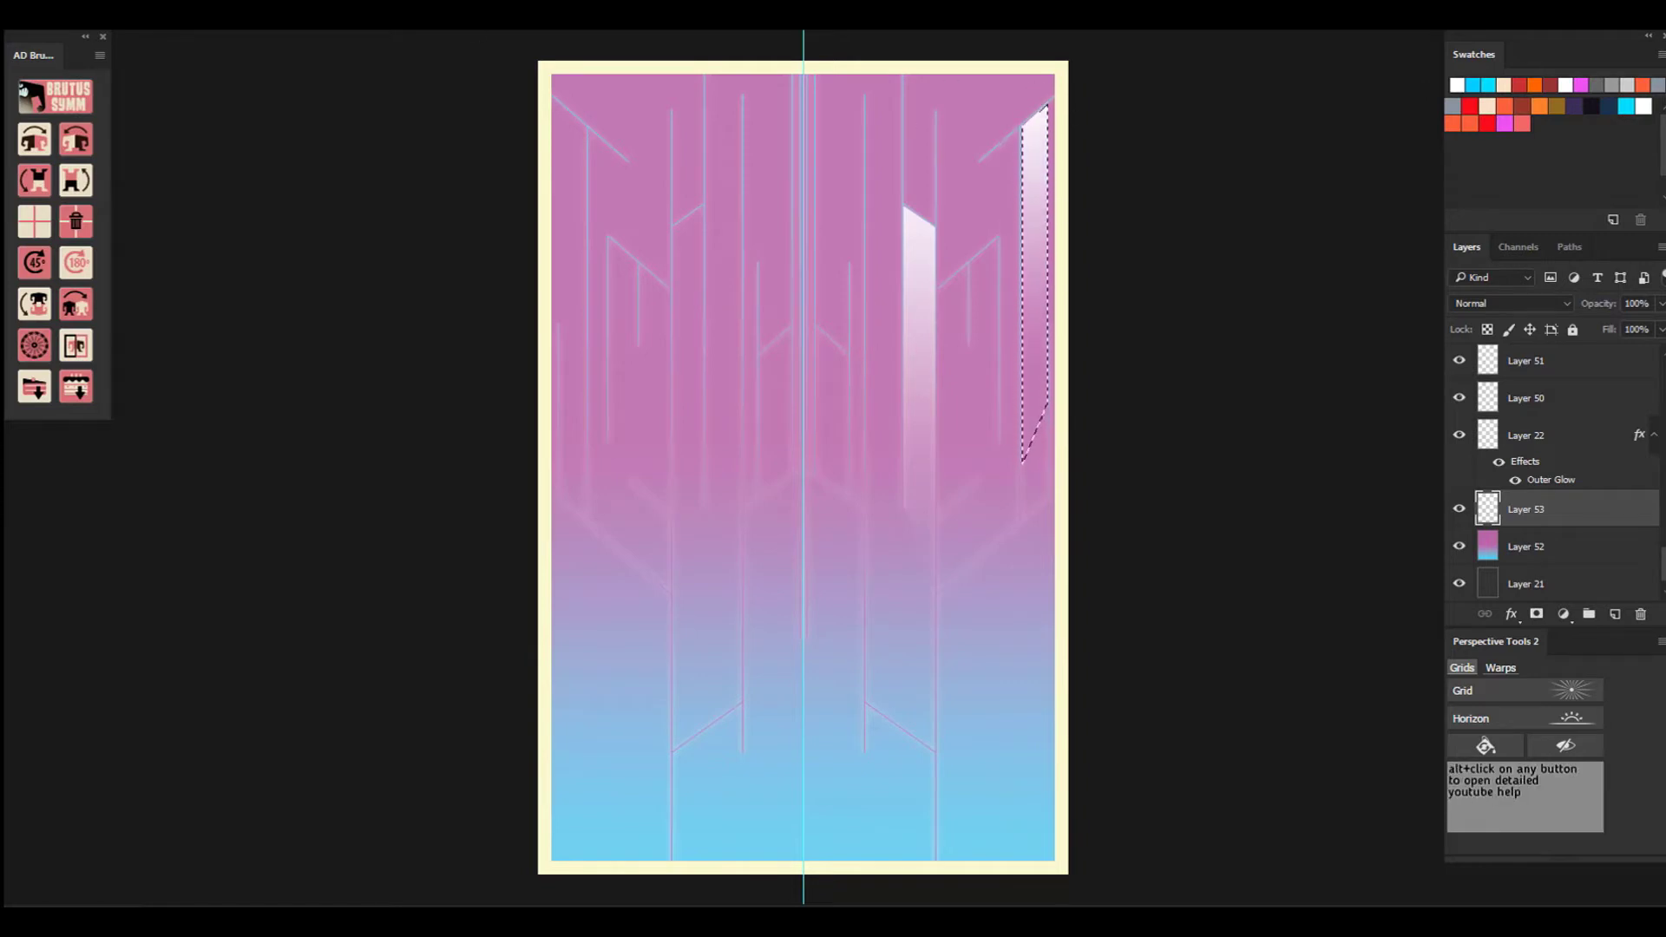
Outline a triangle in the artwork's upper right corner and fill it with the white gradient fading downward.
key("l")
left_click(948, 67)
left_click(948, 167)
left_click(1058, 62)
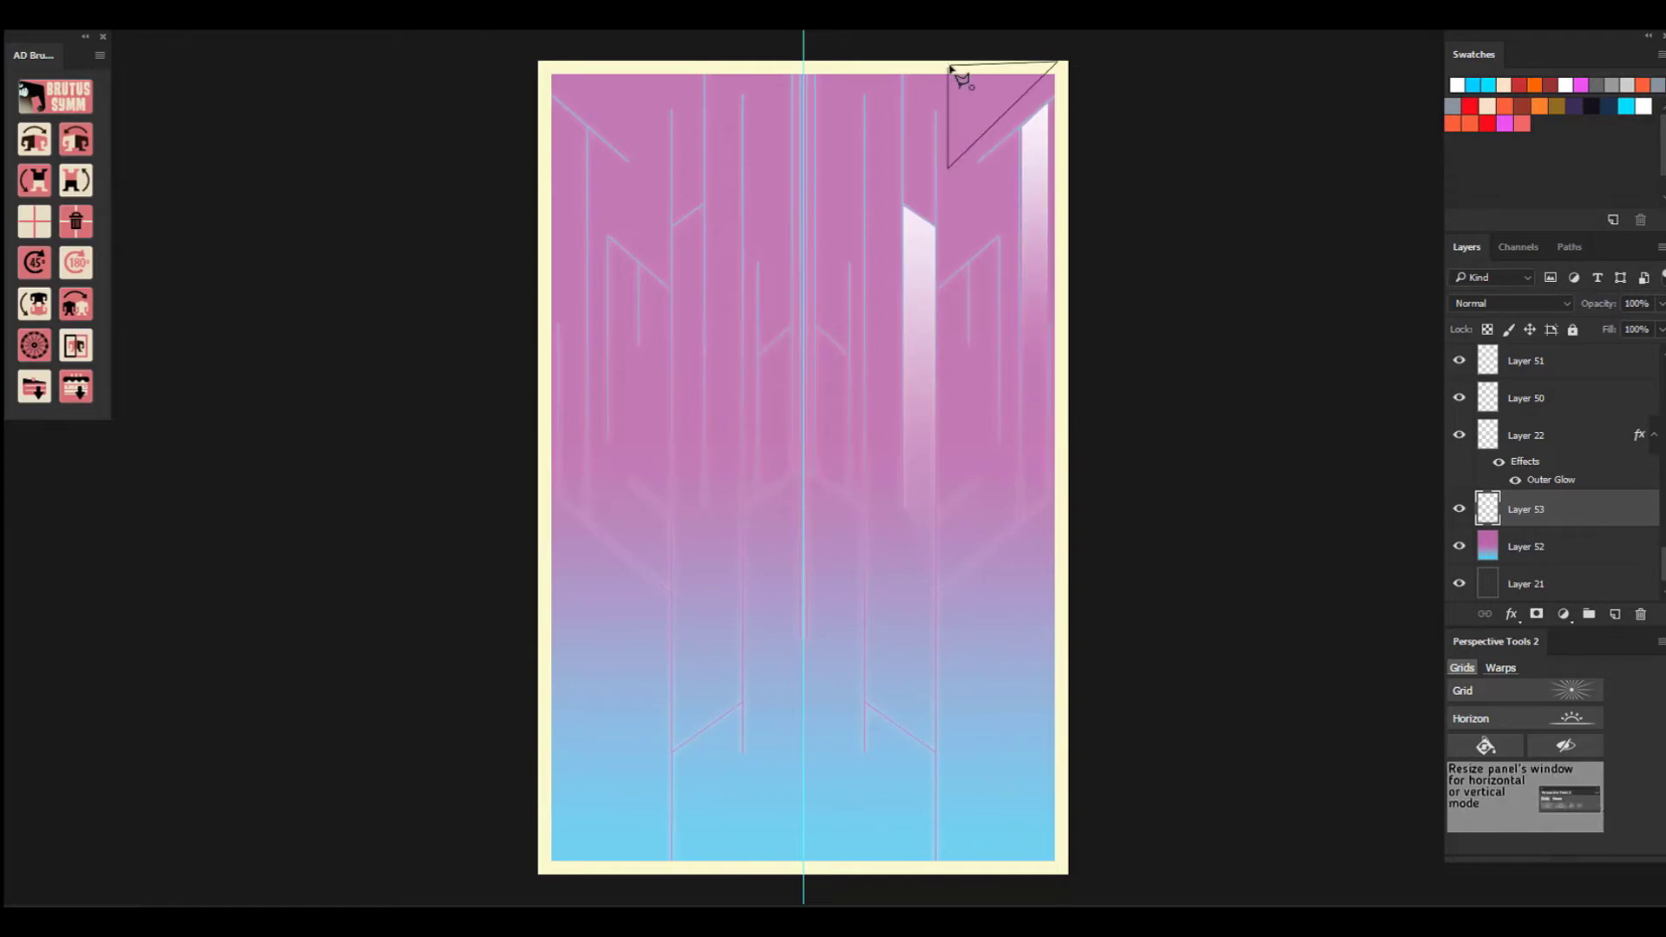
left_click(949, 67)
key("g")
left_click_drag(989, 59, 957, 163)
Add a narrow white-to-transparent column with a slanted lower end just right of the center line at the artwork's top edge.
left_click(823, 66)
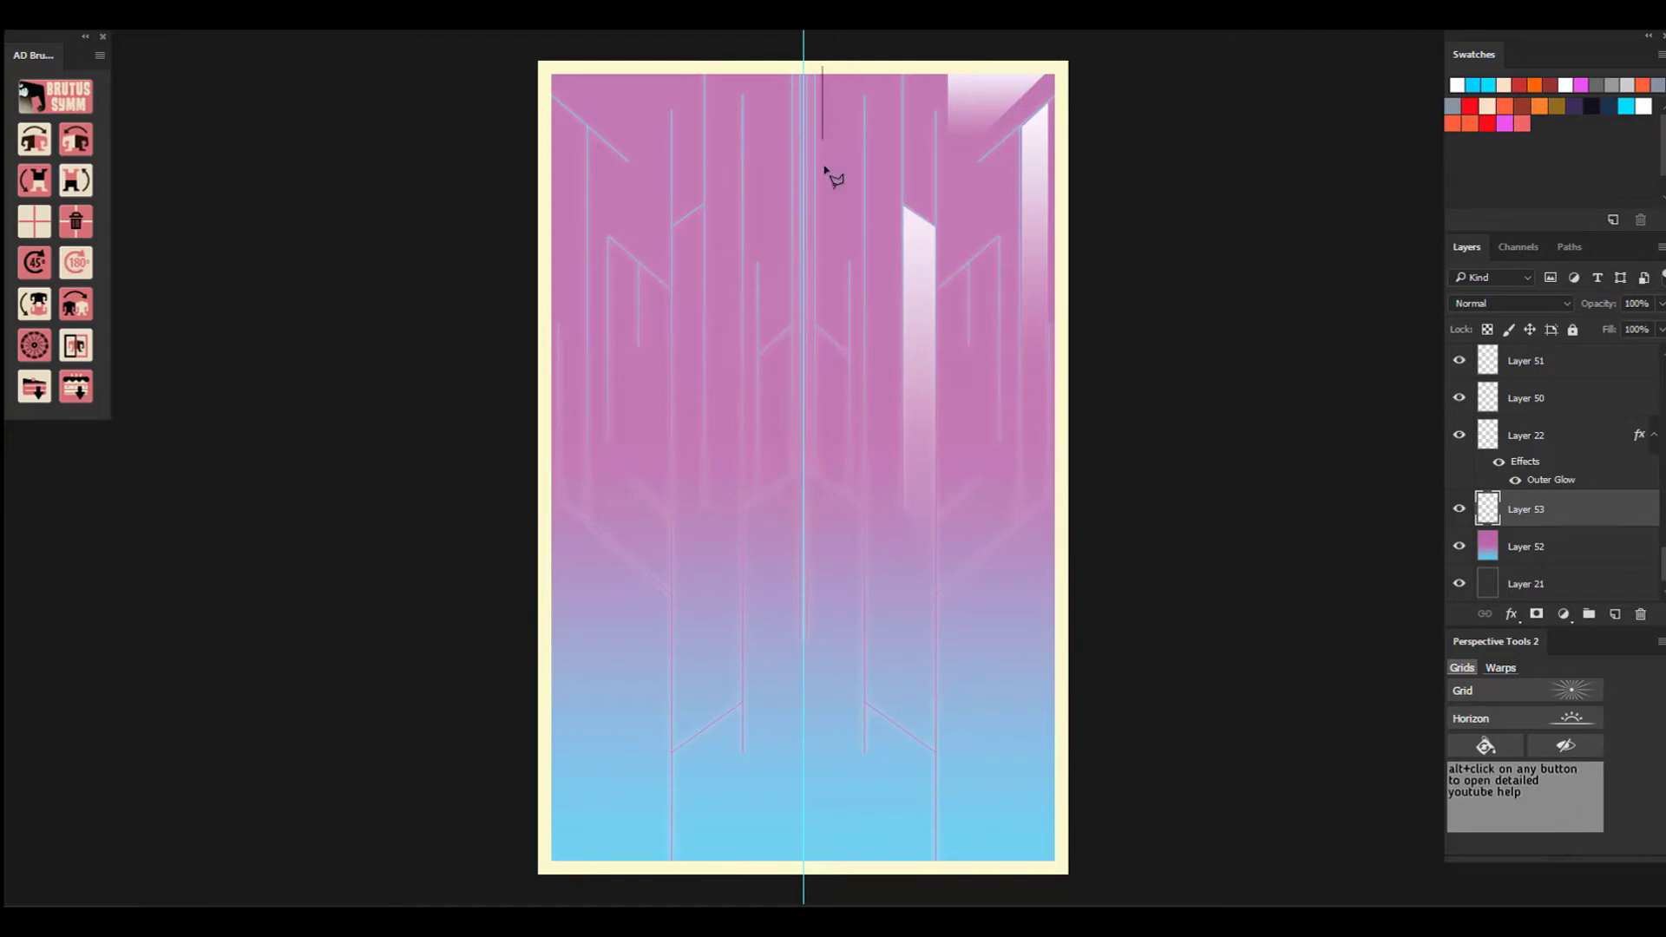
left_click(823, 321)
left_click(849, 345)
left_click(849, 74)
left_click(825, 66)
left_click_drag(840, 49, 836, 321)
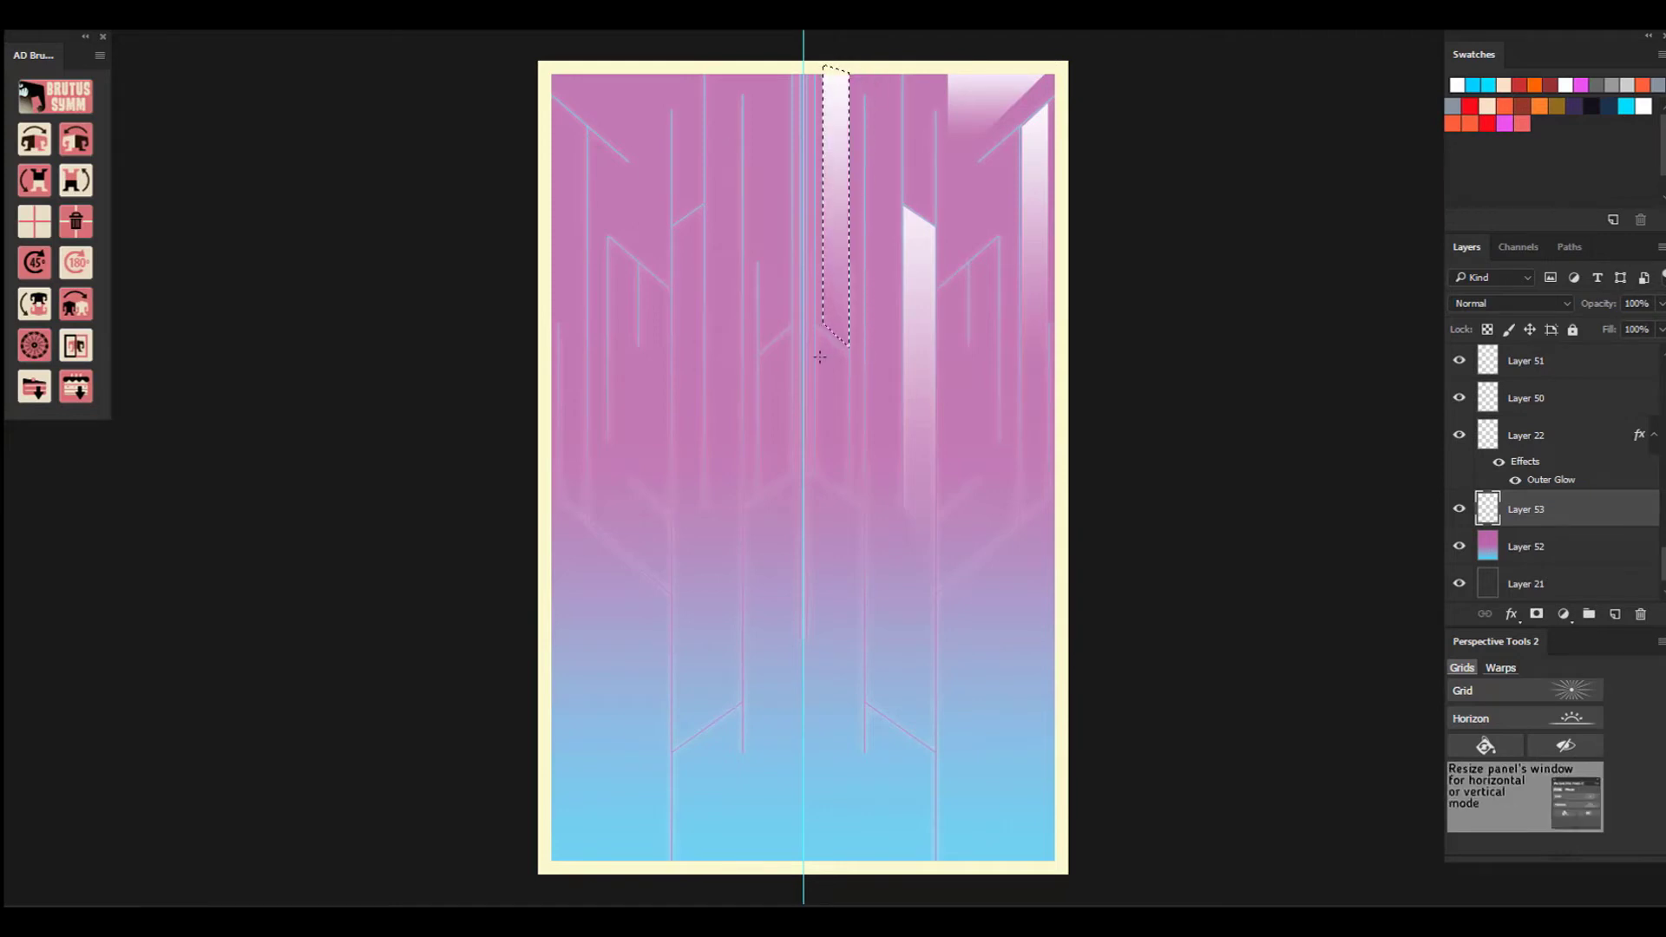
key("ctrl+d")
Add a panel with a slanted upper edge near the artwork's bottom, right of center, using the white gradient fading downward.
left_click(872, 720)
left_click(872, 874)
left_click(931, 874)
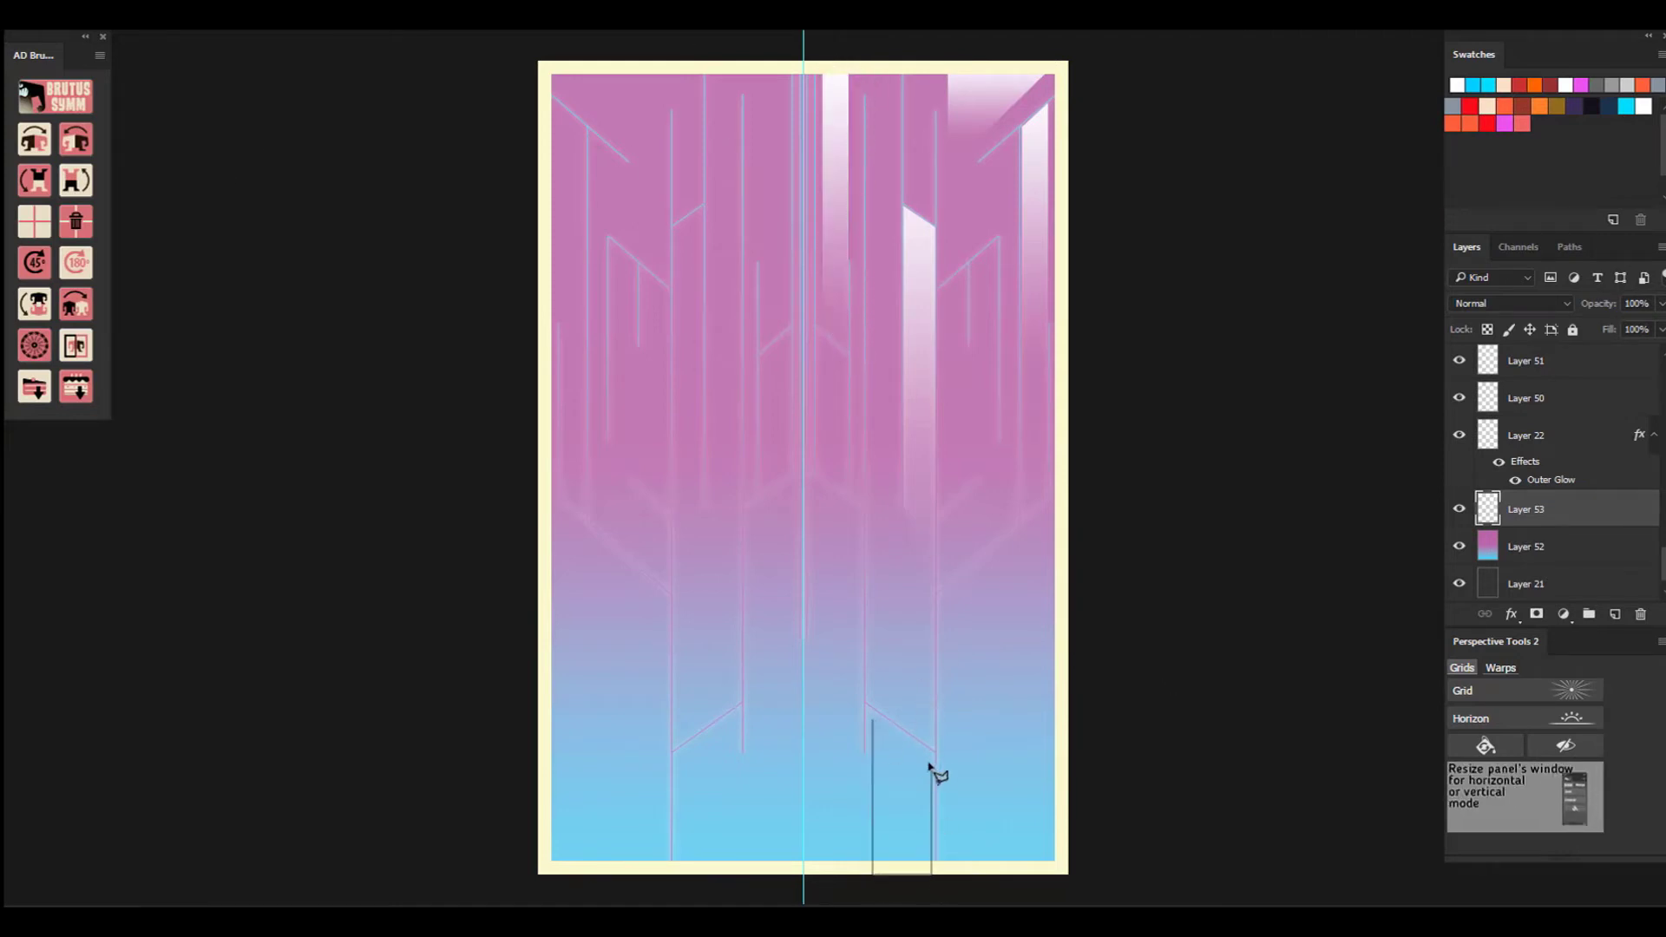
left_click(874, 721)
left_click_drag(902, 722, 902, 837)
key("ctrl+d")
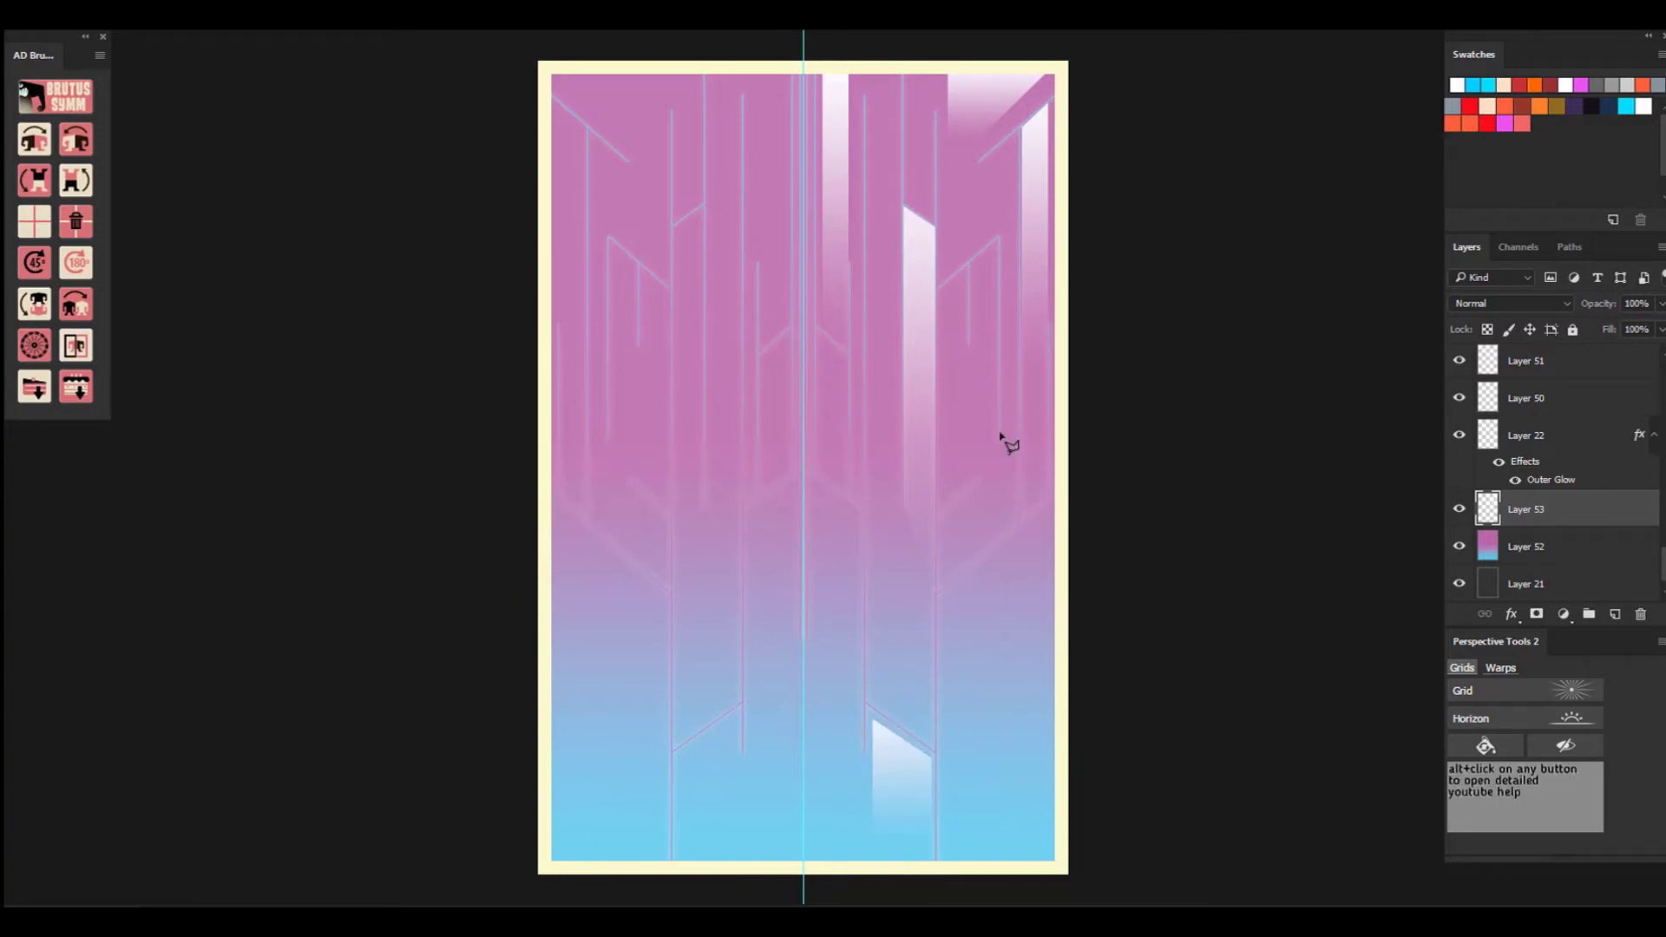
left_click(952, 289)
left_click(989, 450)
left_click(989, 368)
left_click(957, 350)
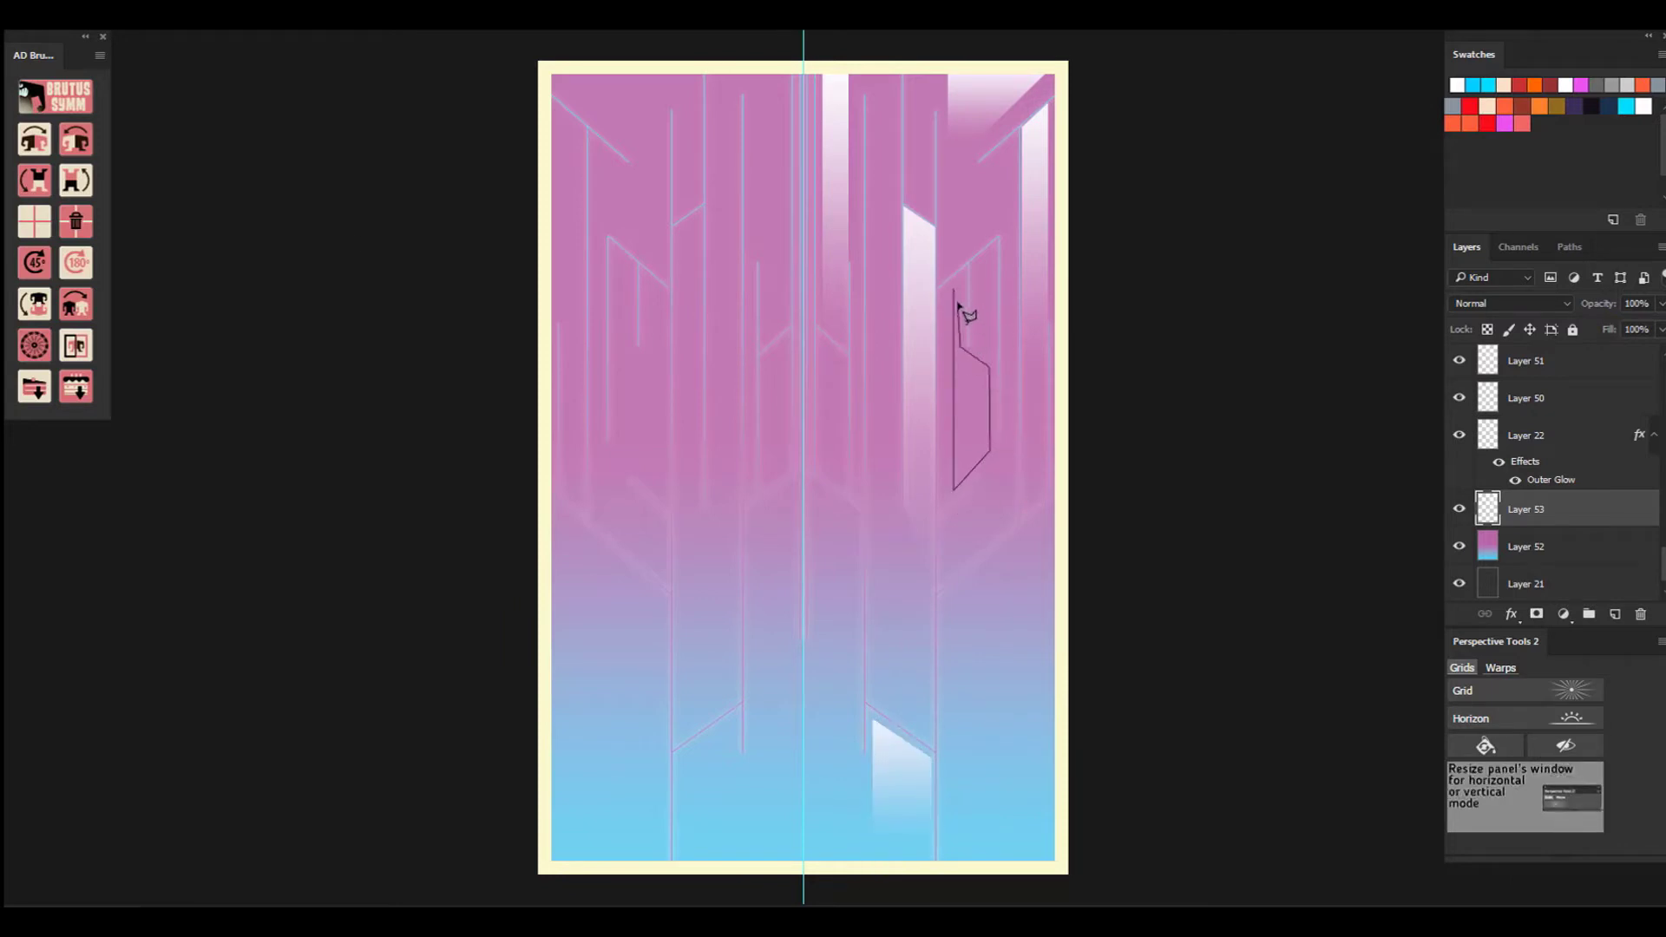
left_click(953, 289)
key("ctrl+z")
key("ctrl+z")
key("ctrl+z")
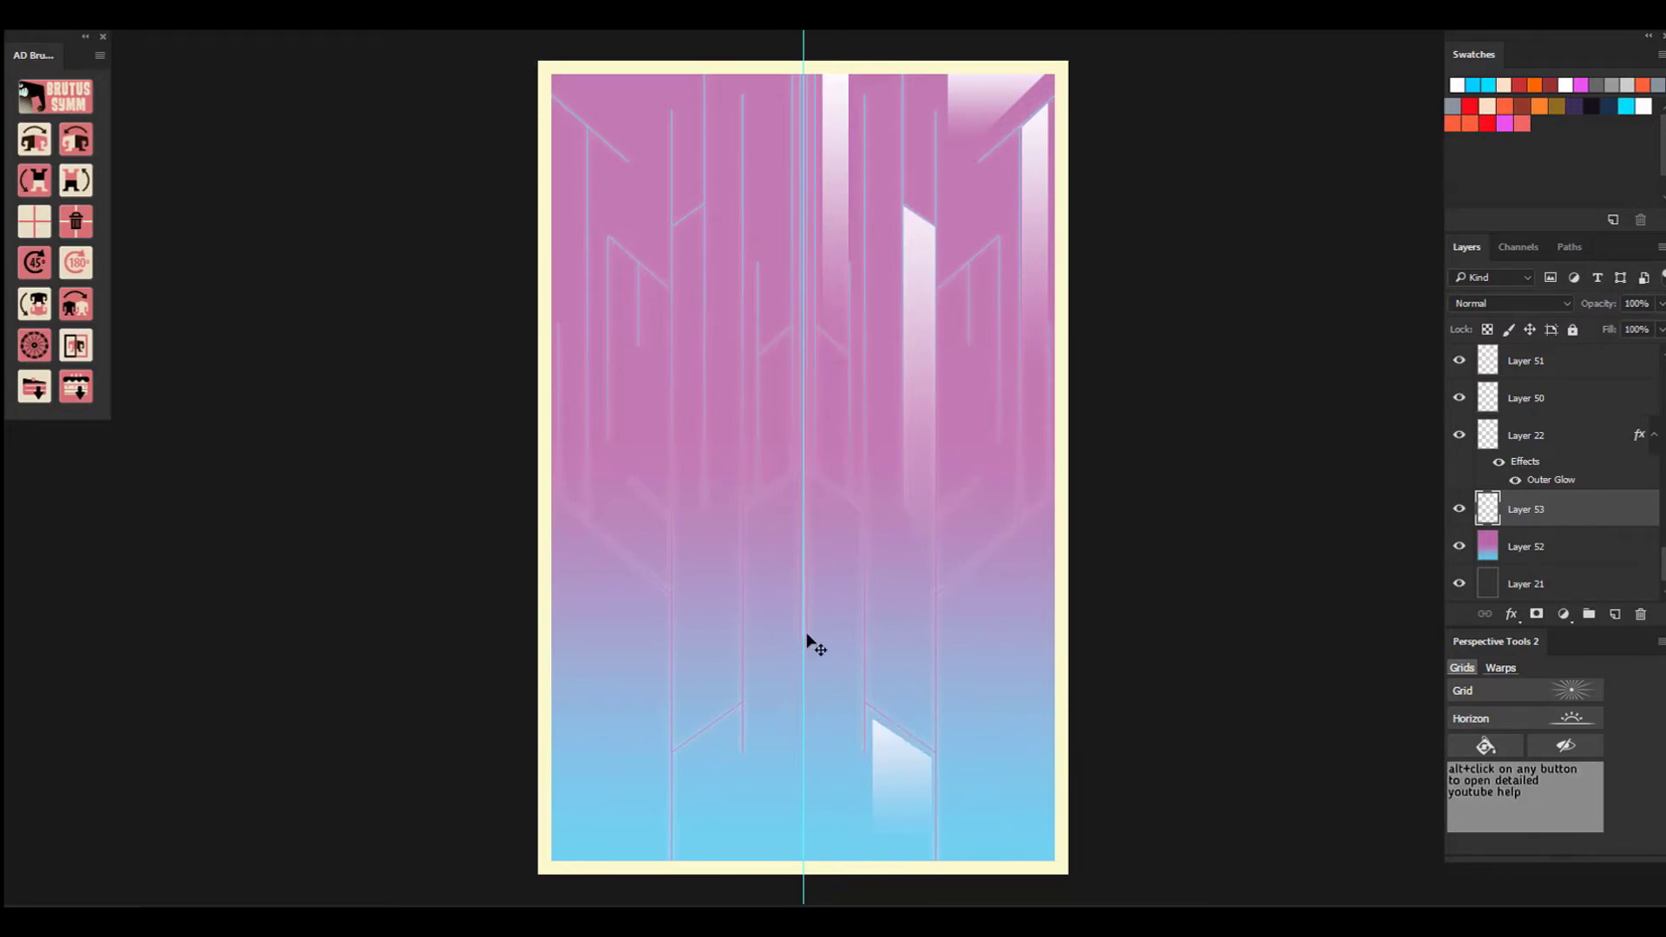
Outline a stepped panel beneath the diagonal line at the upper right and fill it with the white gradient fading downward.
left_click(945, 492)
left_click(987, 451)
left_click(987, 357)
left_click(955, 345)
left_click(953, 283)
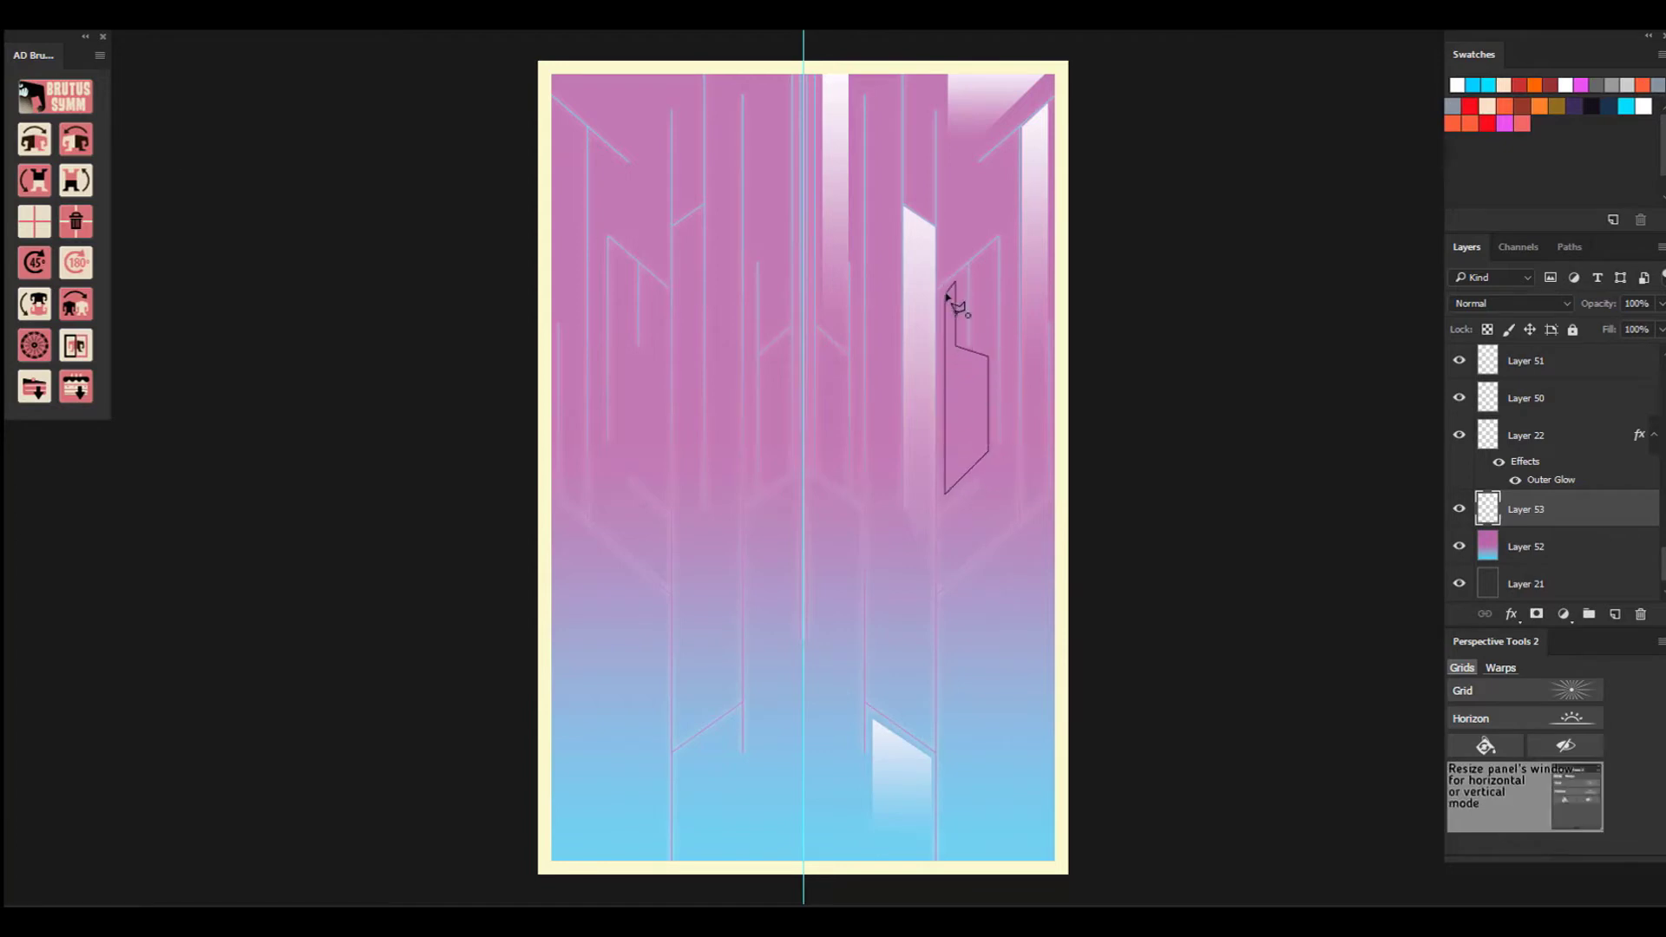
left_click_drag(949, 297, 951, 473)
key("ctrl+z")
key("ctrl+d")
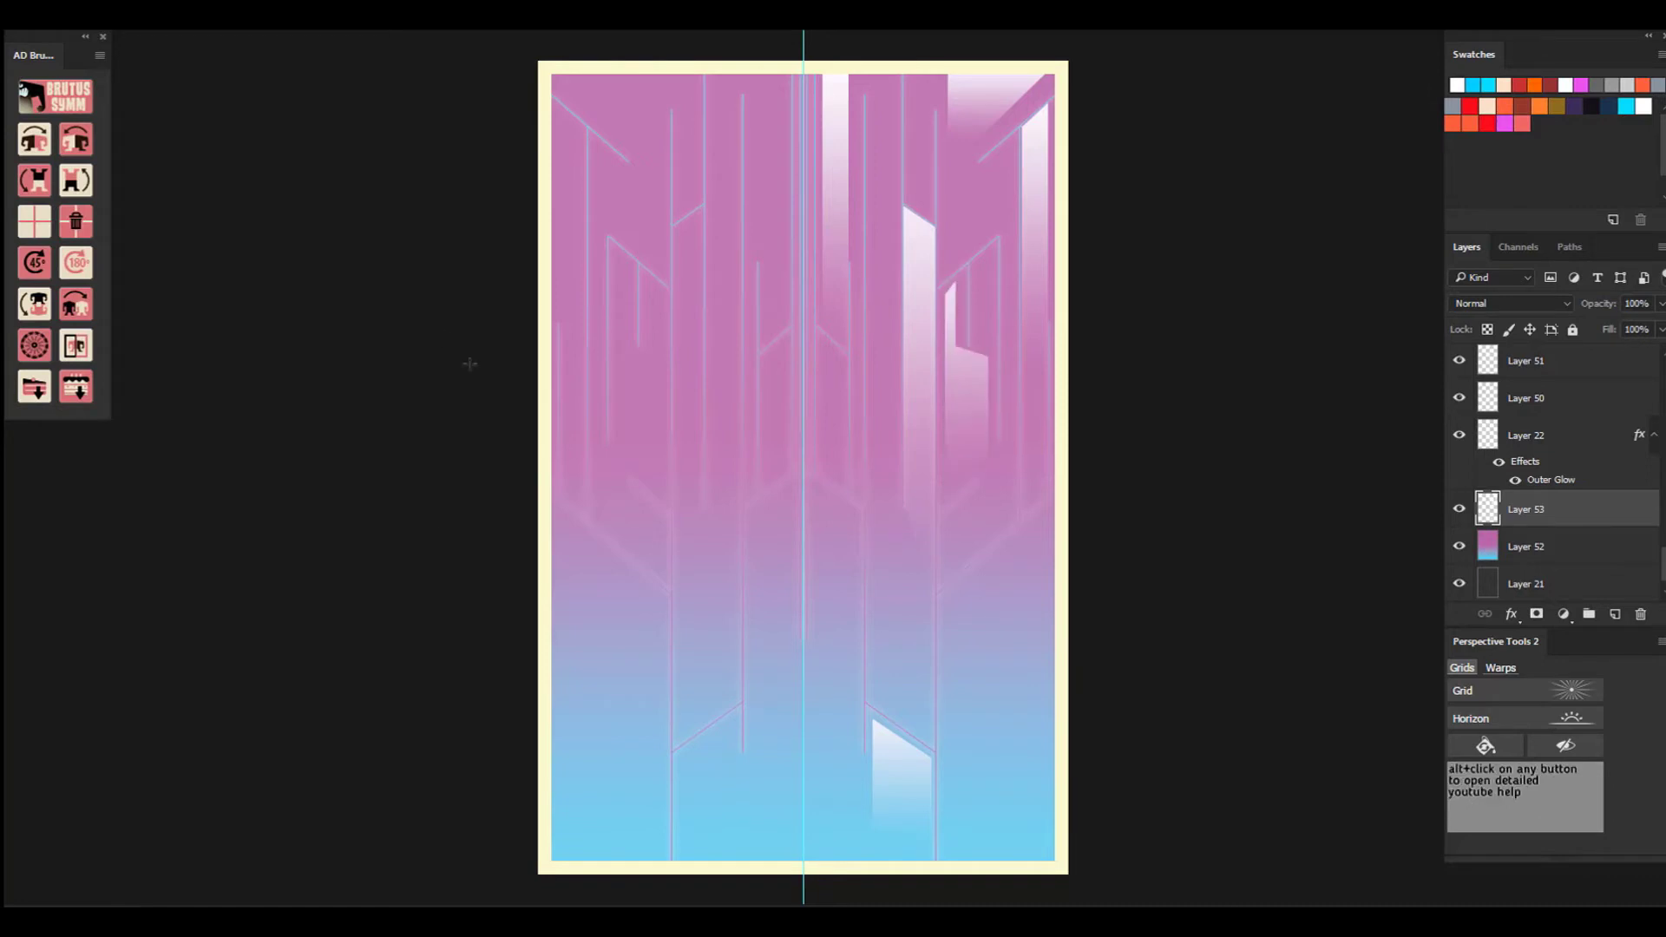
Add a long thin strip from the artwork's top edge almost to the lower diagonal line, filled with the white gradient fading downward.
left_click(876, 694)
left_click(886, 694)
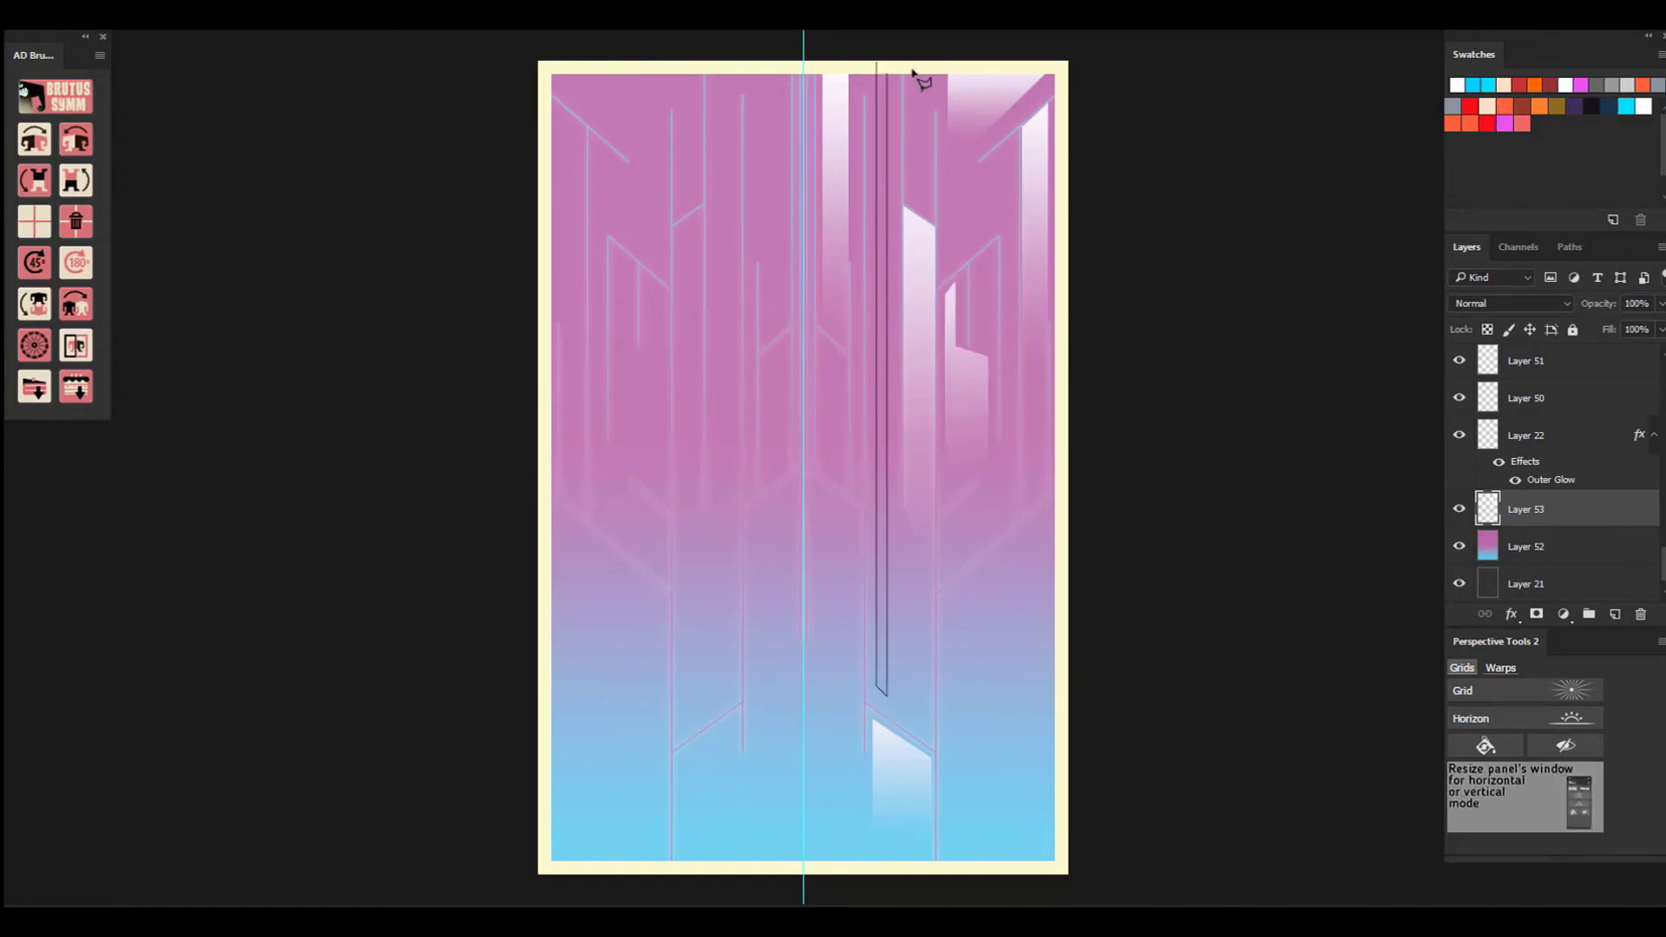
left_click(886, 63)
left_click(876, 63)
left_click_drag(881, 65, 847, 490)
key("ctrl+d")
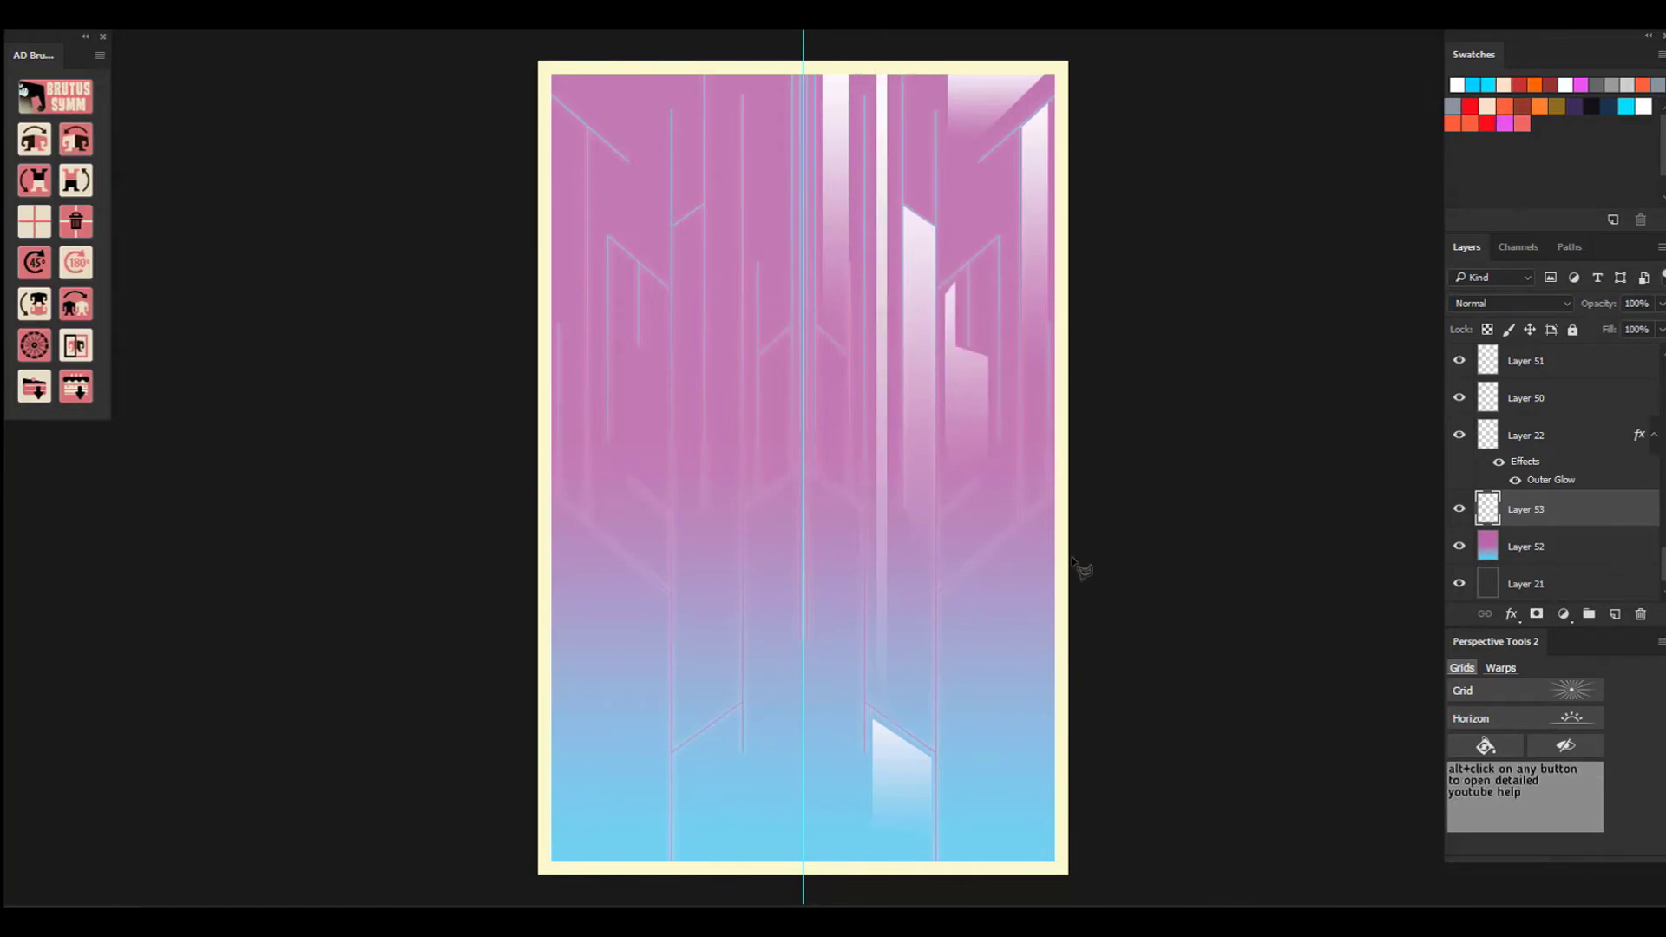
Outline an angular panel along the artwork's lower right edge, fill it with the white gradient fading downward, and deselect.
left_click(1060, 527)
left_click(1021, 568)
left_click(1021, 724)
left_click(1045, 748)
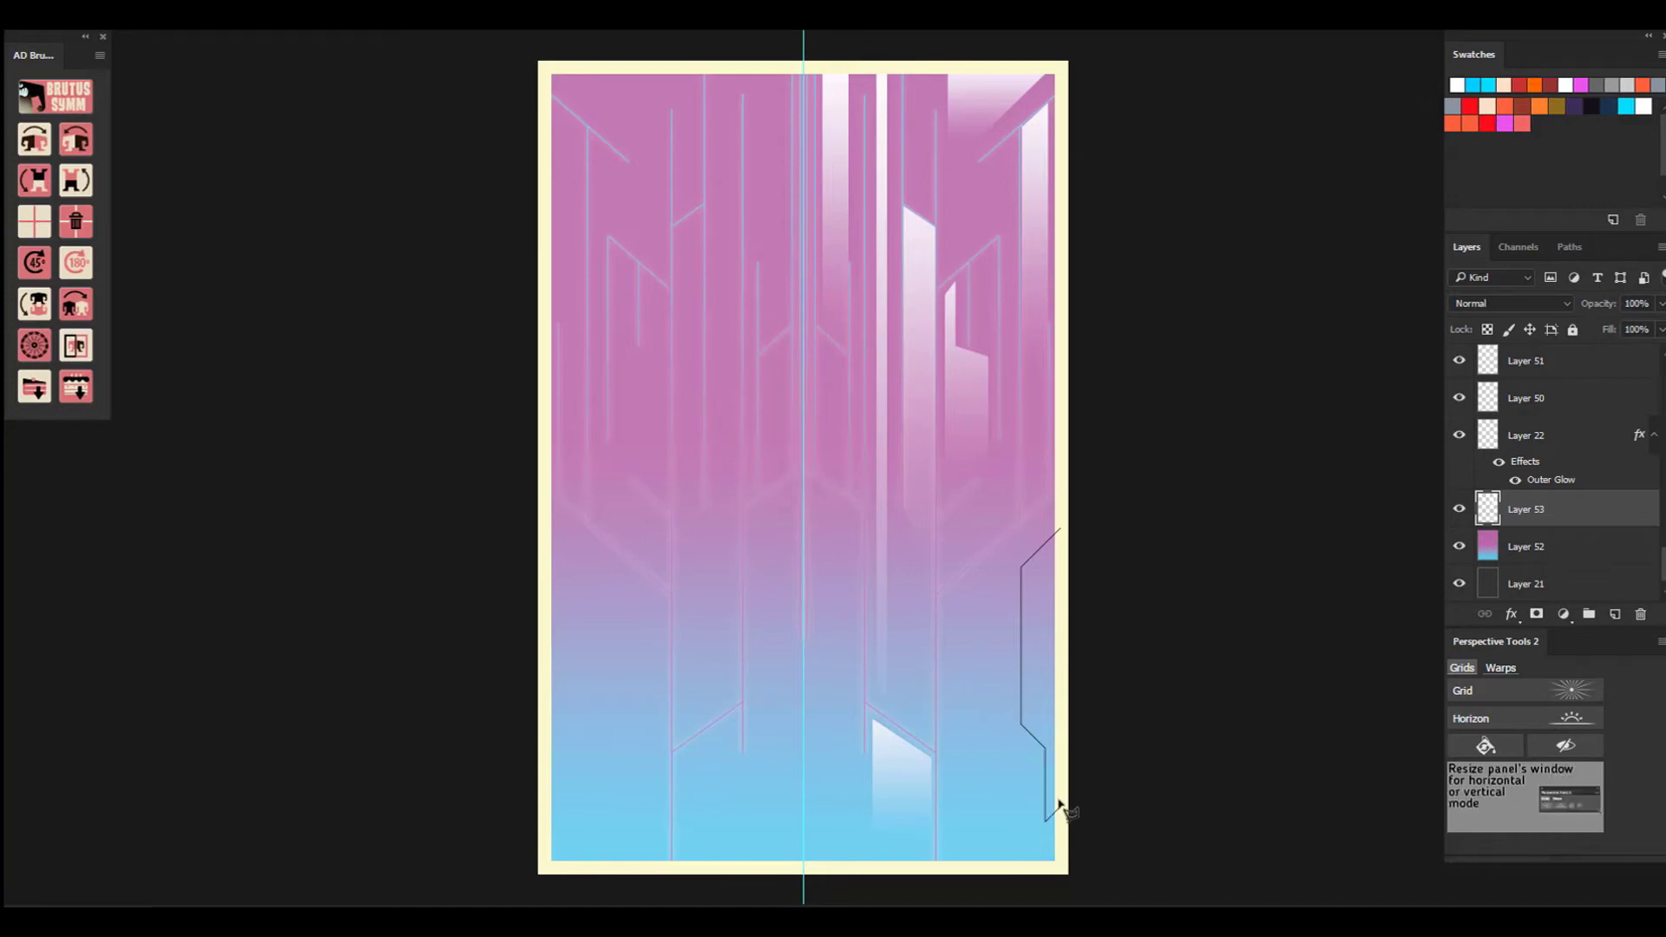
left_click(1059, 805)
left_click(1060, 528)
key("g")
left_click_drag(1044, 547, 1043, 734)
key("ctrl+d")
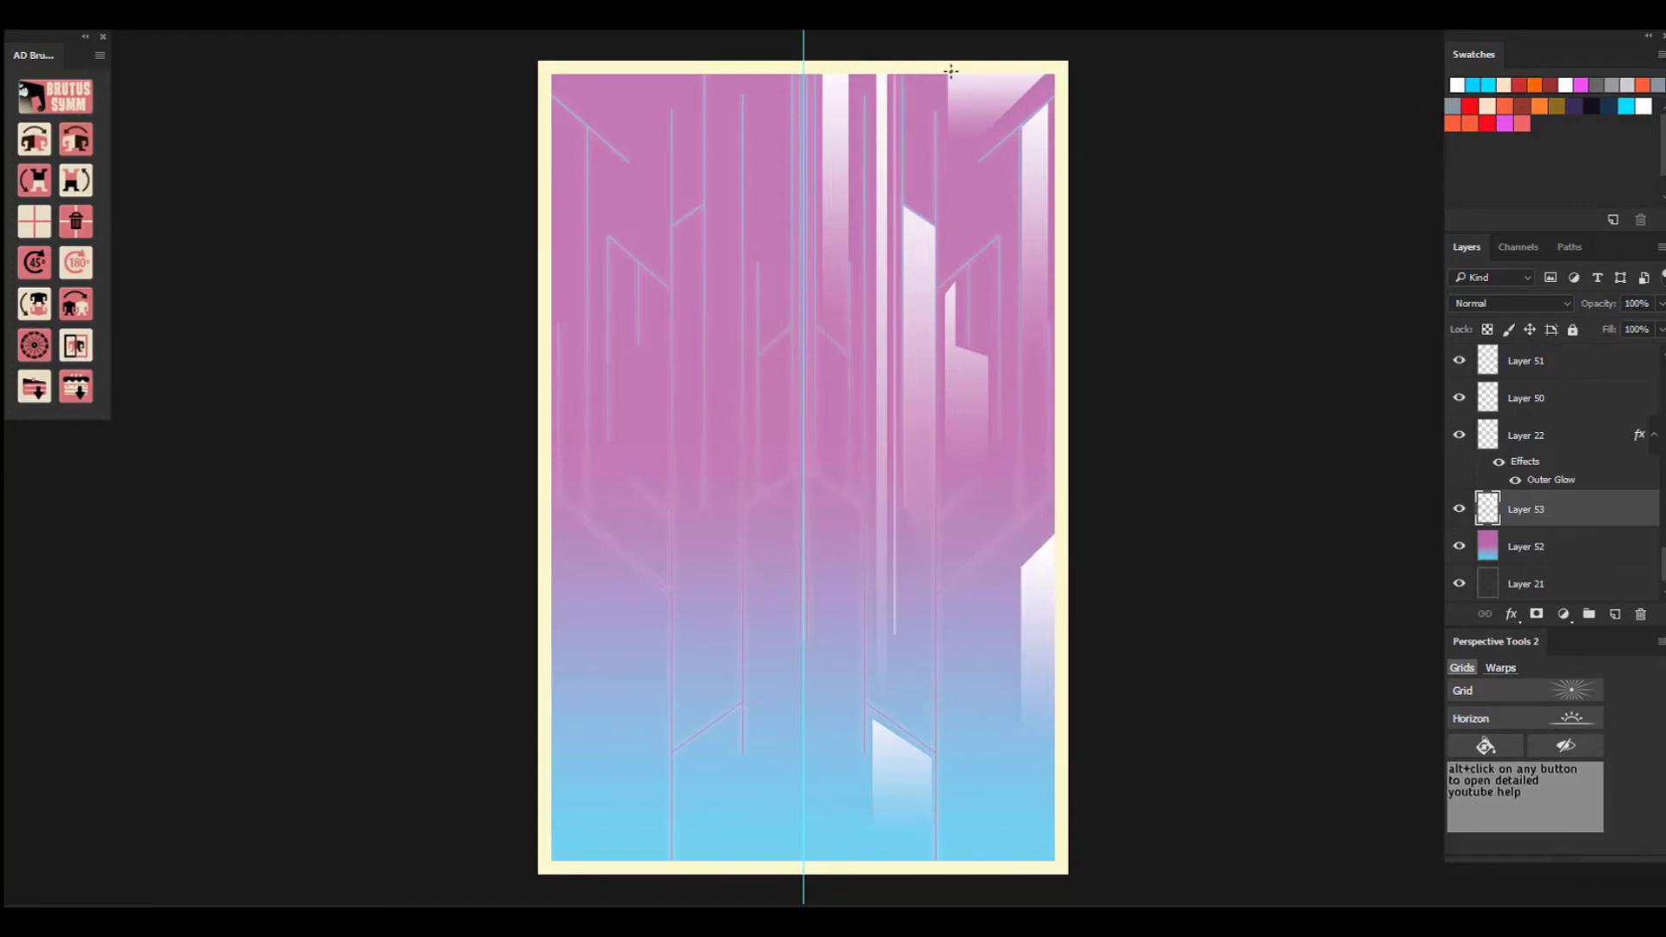
Draw thin straight vertical white lines among the upper right panels and in the lower right of the background.
left_click(1060, 78, "shift")
left_click(937, 65)
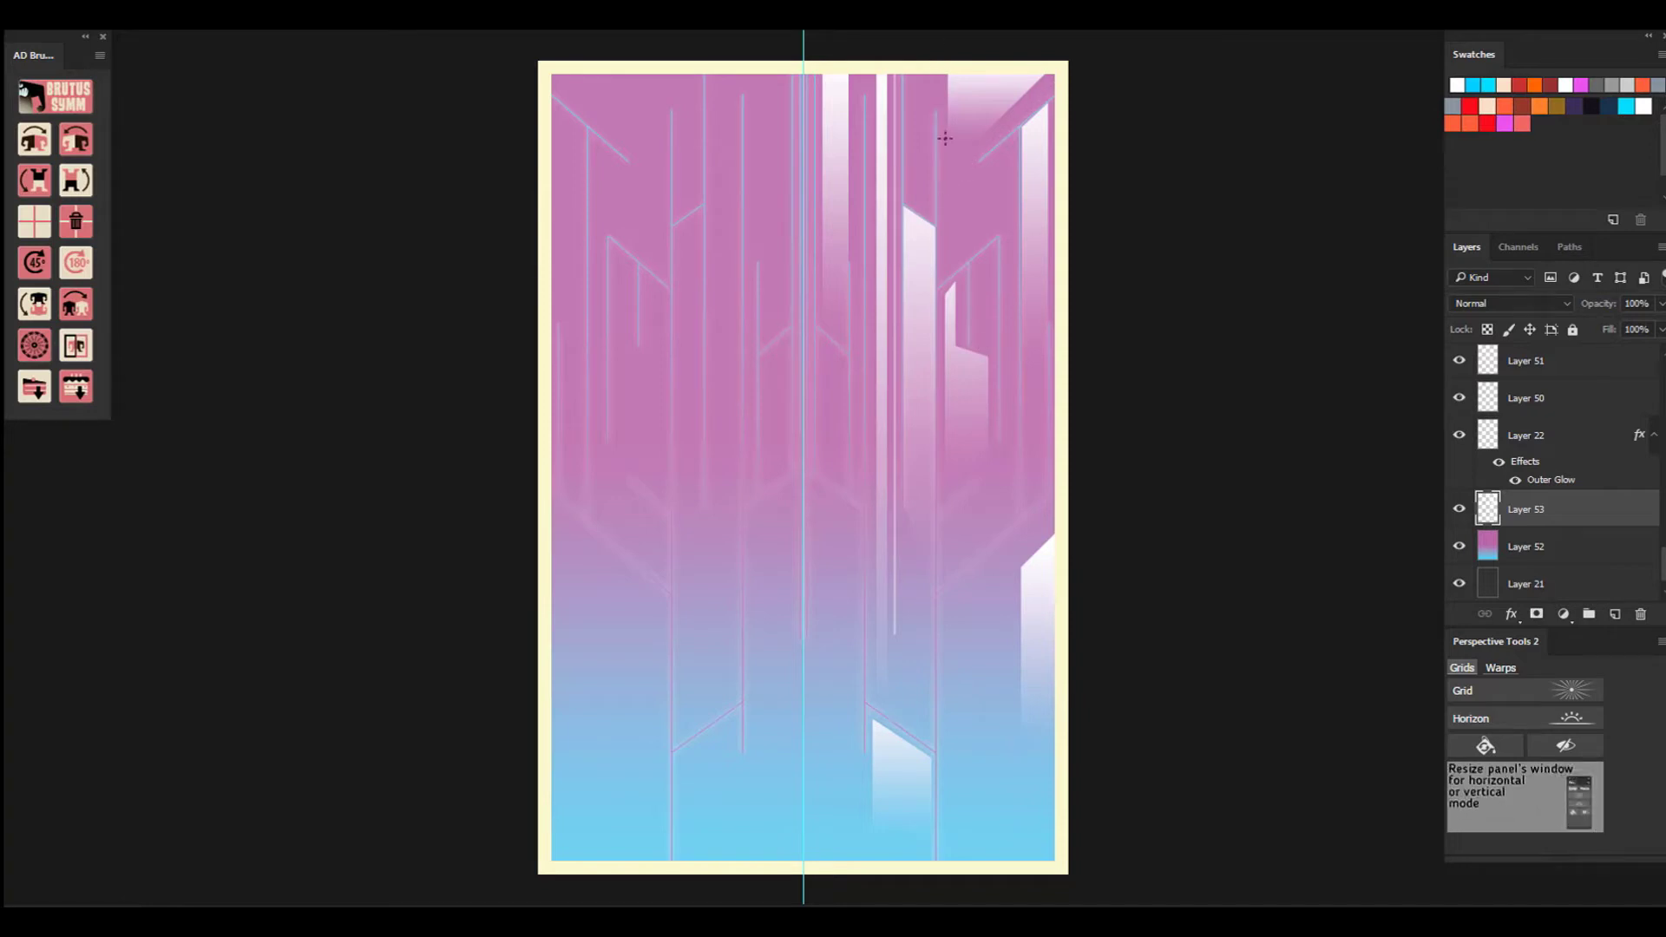
left_click(946, 185, "shift")
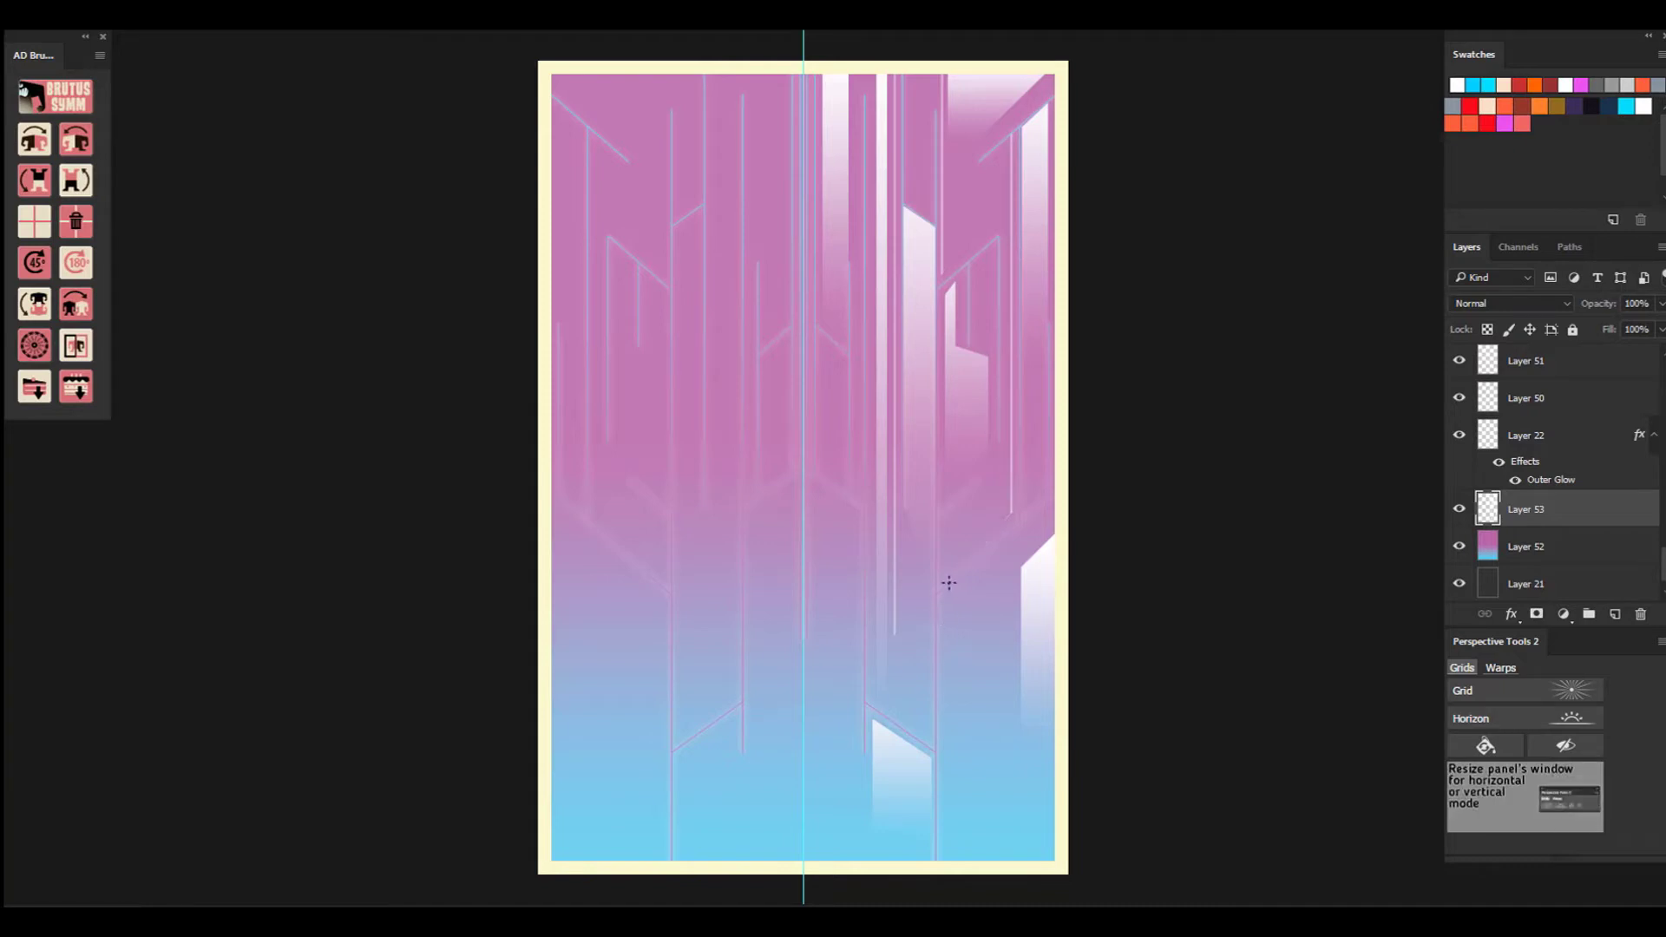
mouse_move(948, 584)
left_mouse_down()
mouse_move(932, 841)
mouse_move(998, 599)
left_mouse_up()
left_click(969, 865, "shift")
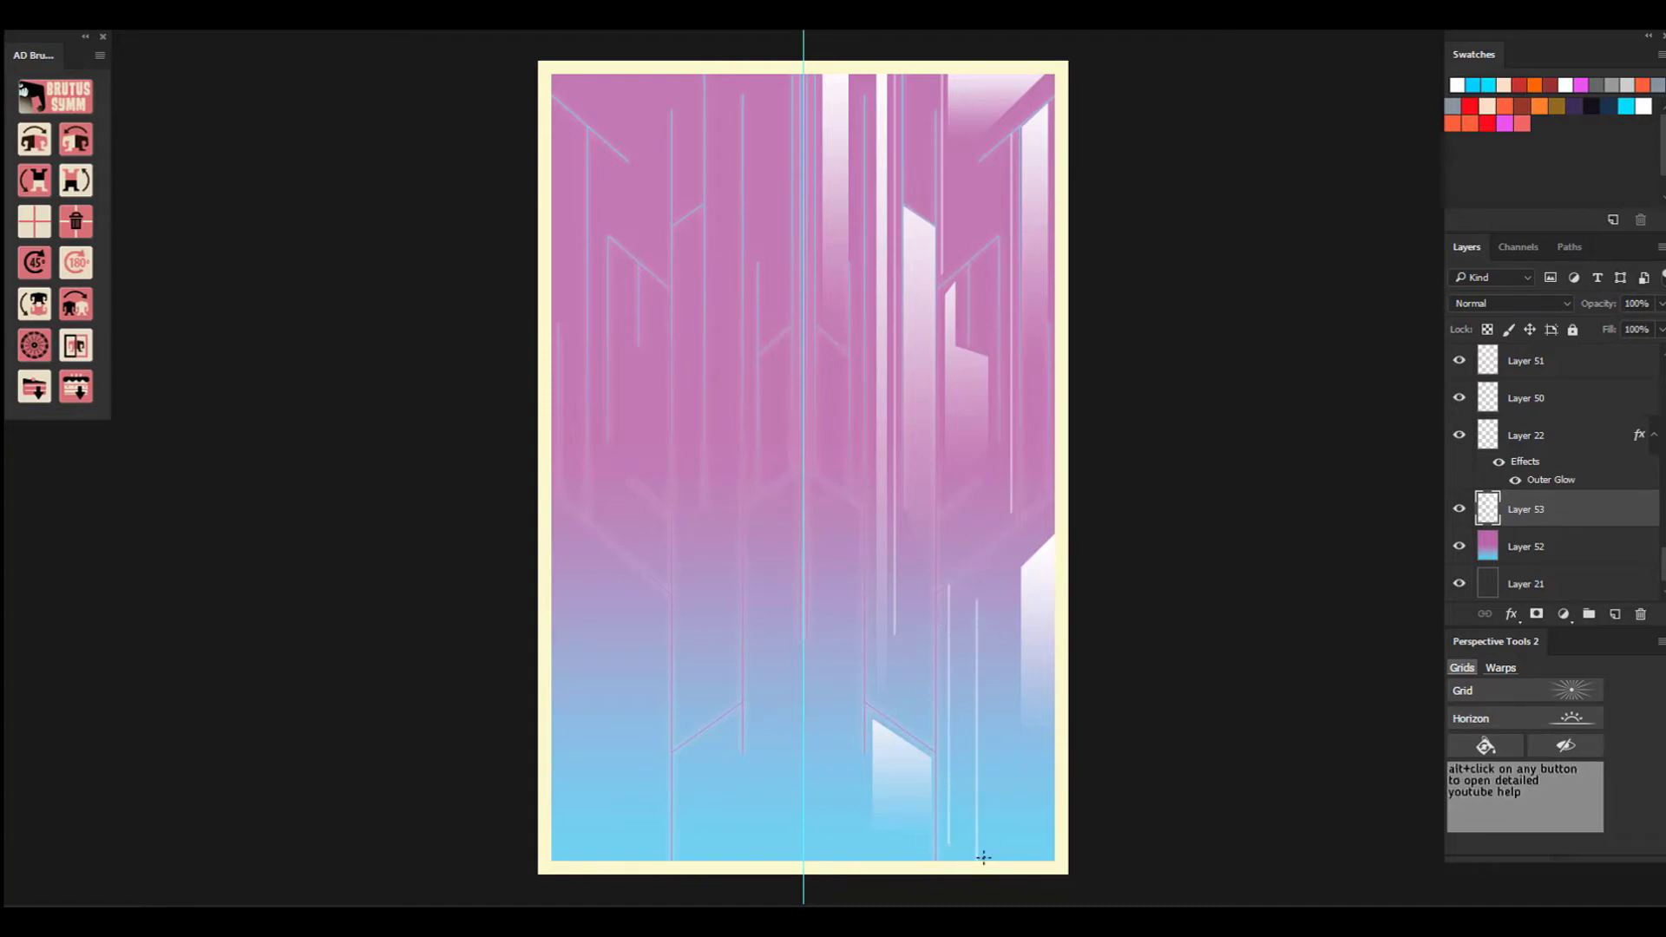
Draw additional thin vertical white lines and slim slanted-end bars throughout the right half of the background.
left_click_drag(987, 862, 1007, 562)
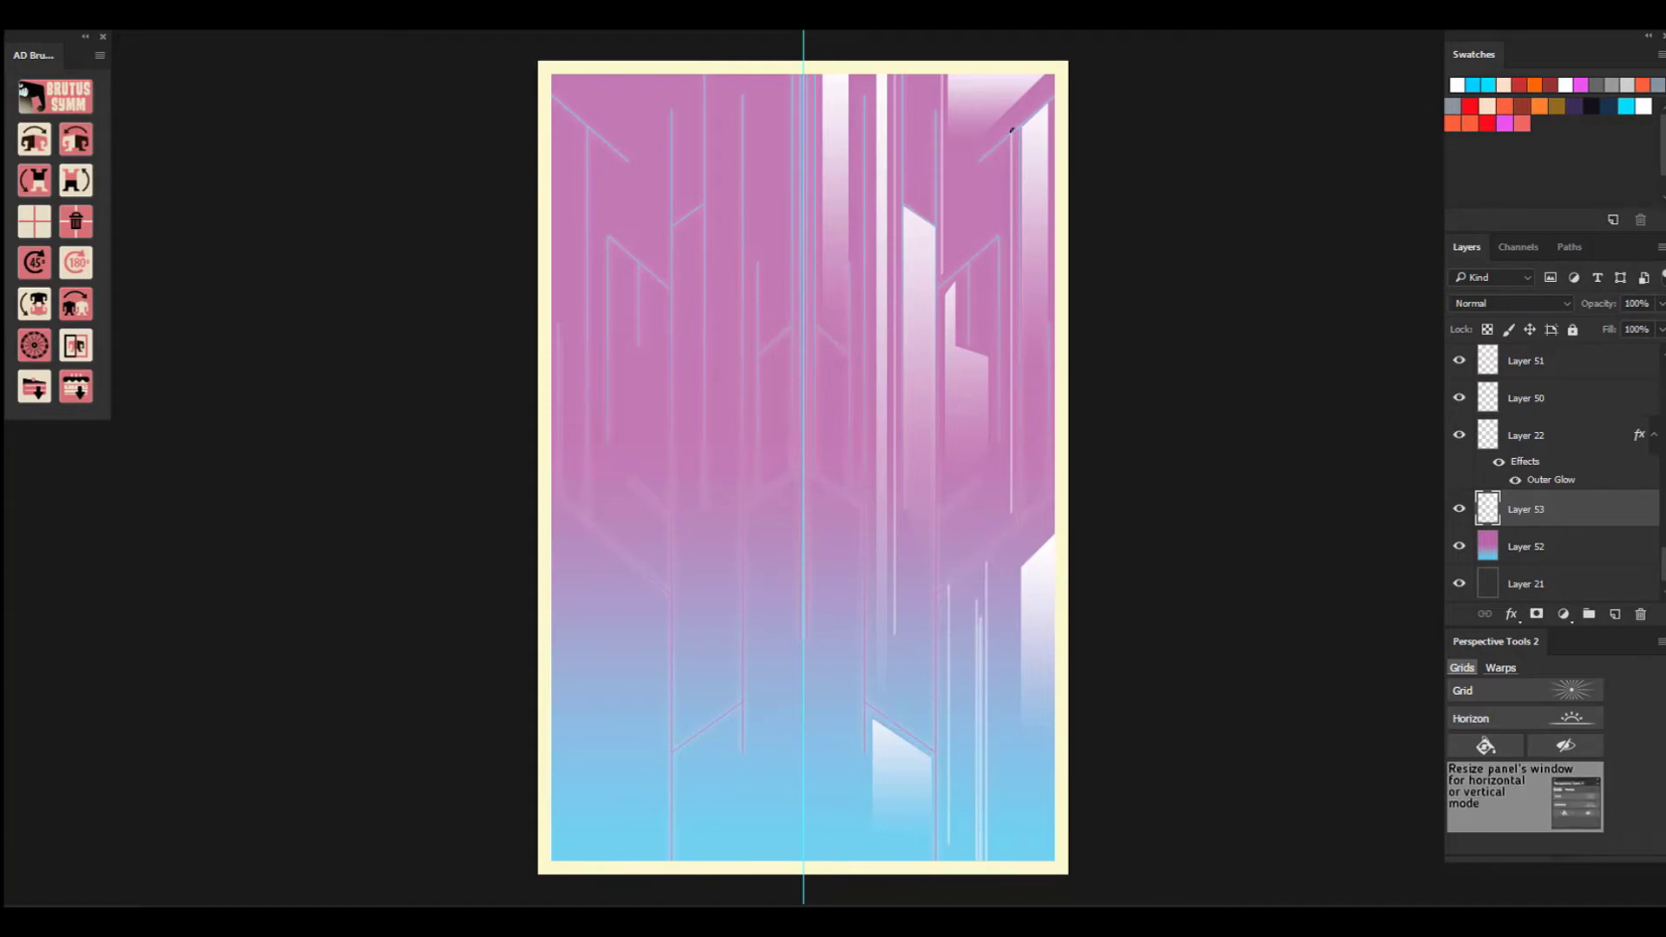
left_click_drag(1015, 130, 1007, 406)
left_click_drag(946, 272, 950, 186)
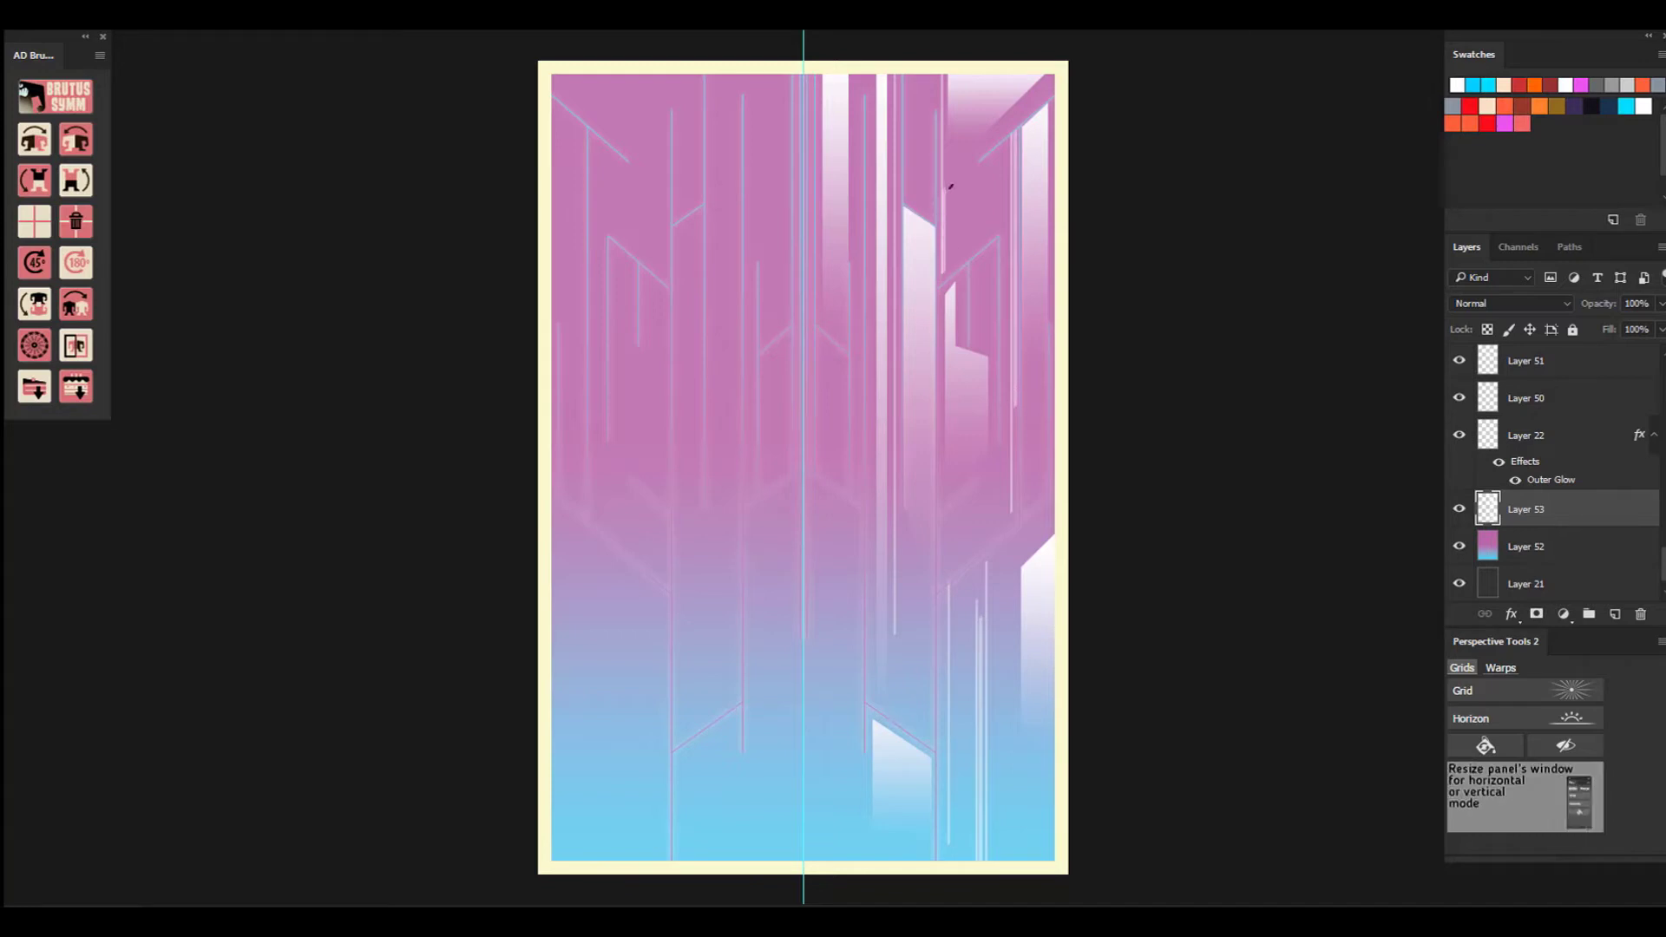
left_click_drag(868, 69, 868, 596)
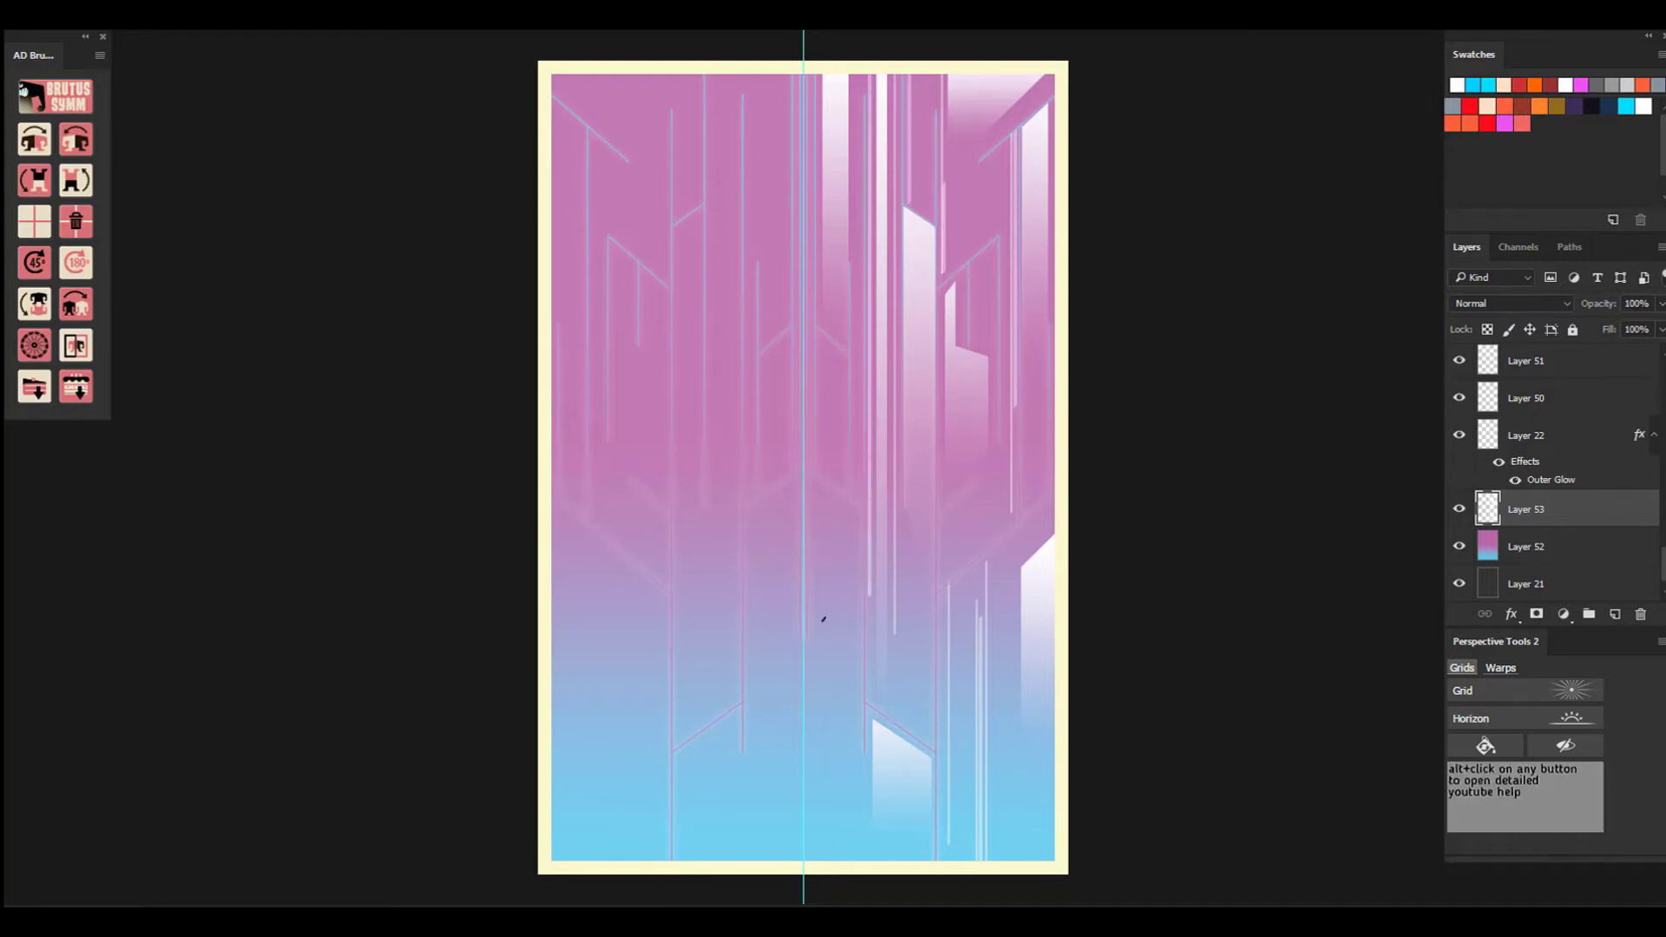
mouse_move(857, 493)
left_mouse_down()
mouse_move(928, 57)
mouse_move(865, 319)
left_mouse_up()
key("ctrl+z")
left_click_drag(815, 496, 787, 859)
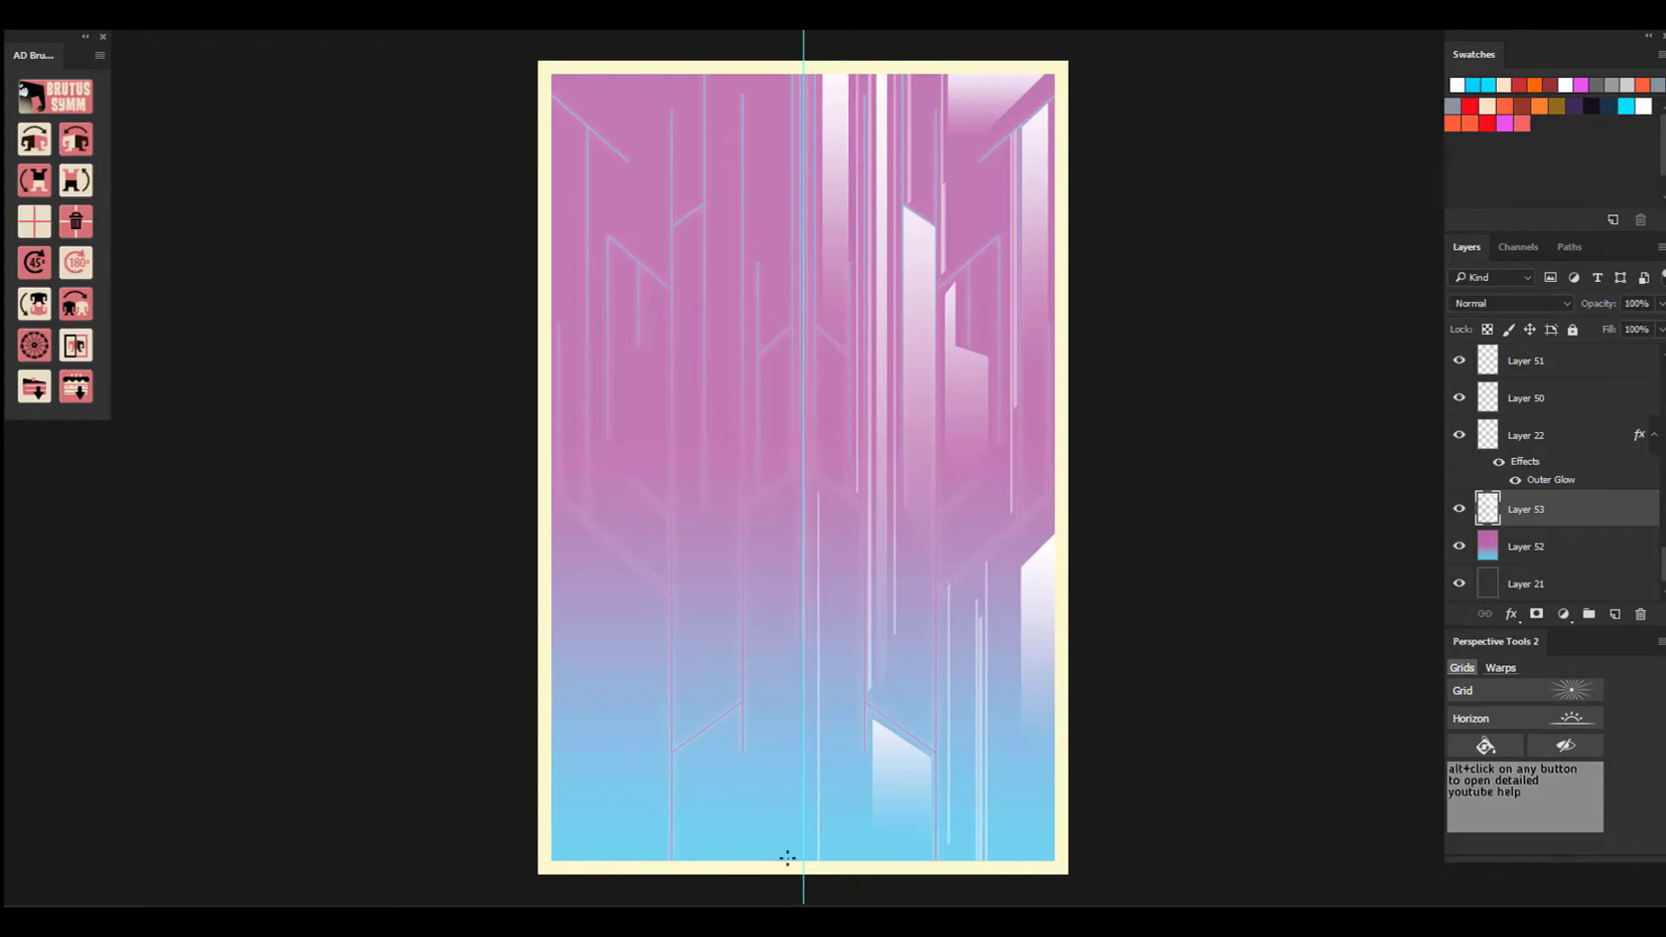
left_click_drag(821, 557, 811, 847)
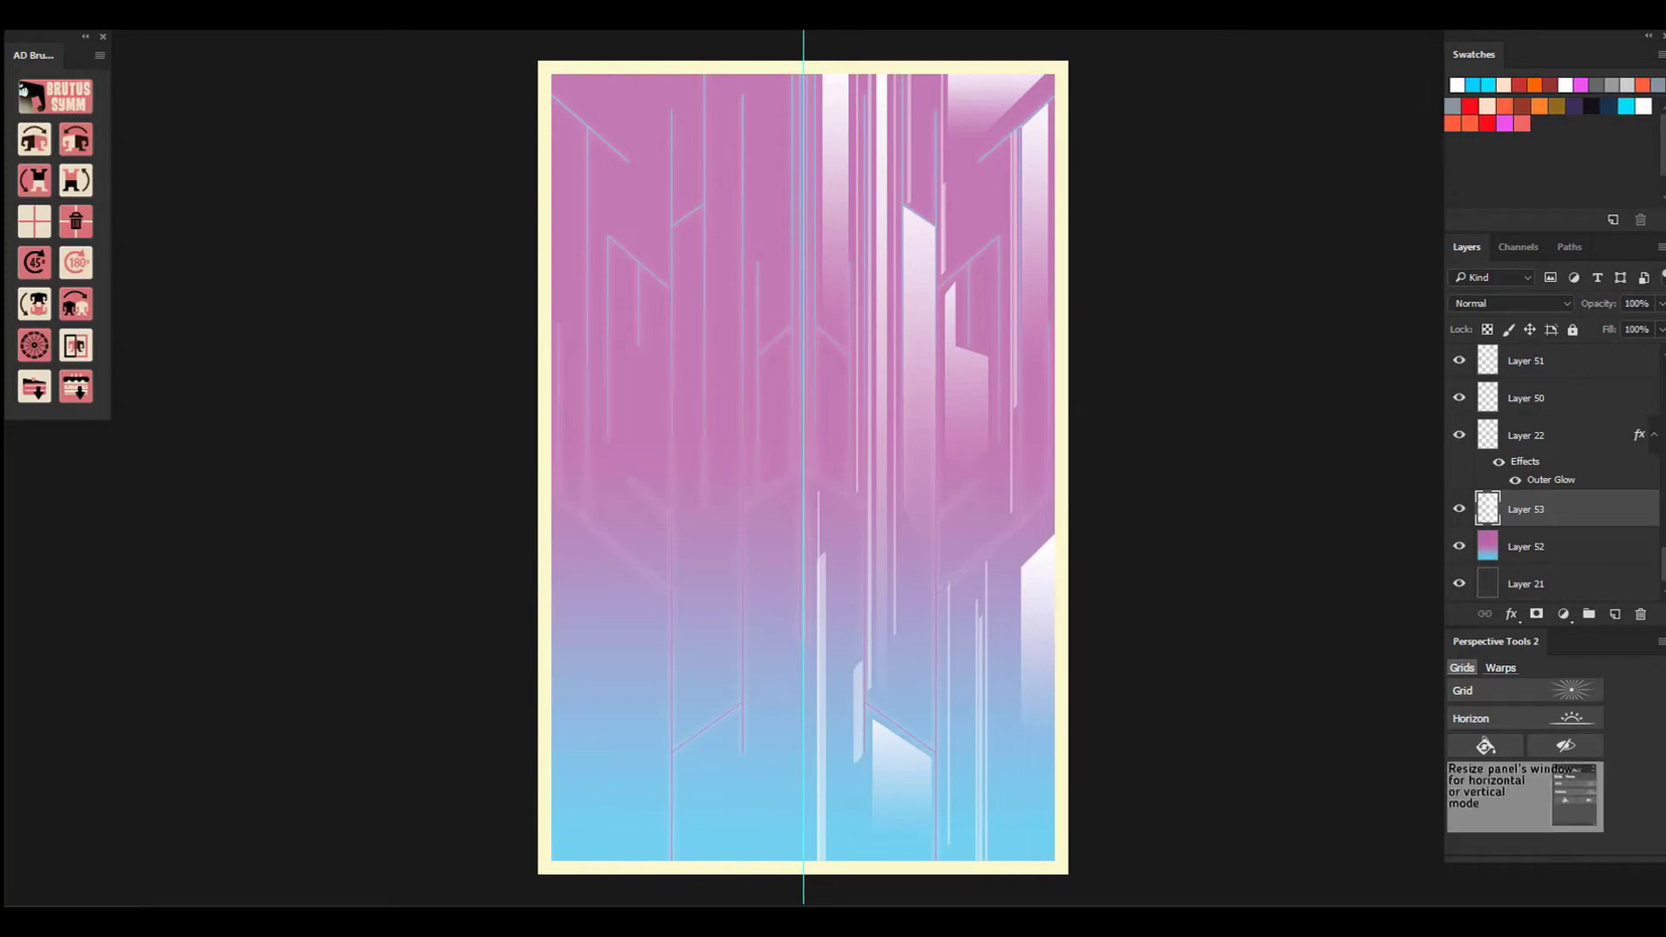
Mirror the white panels and lines onto the left half and set their layer to Overlay at 73% opacity.
left_click(71, 138)
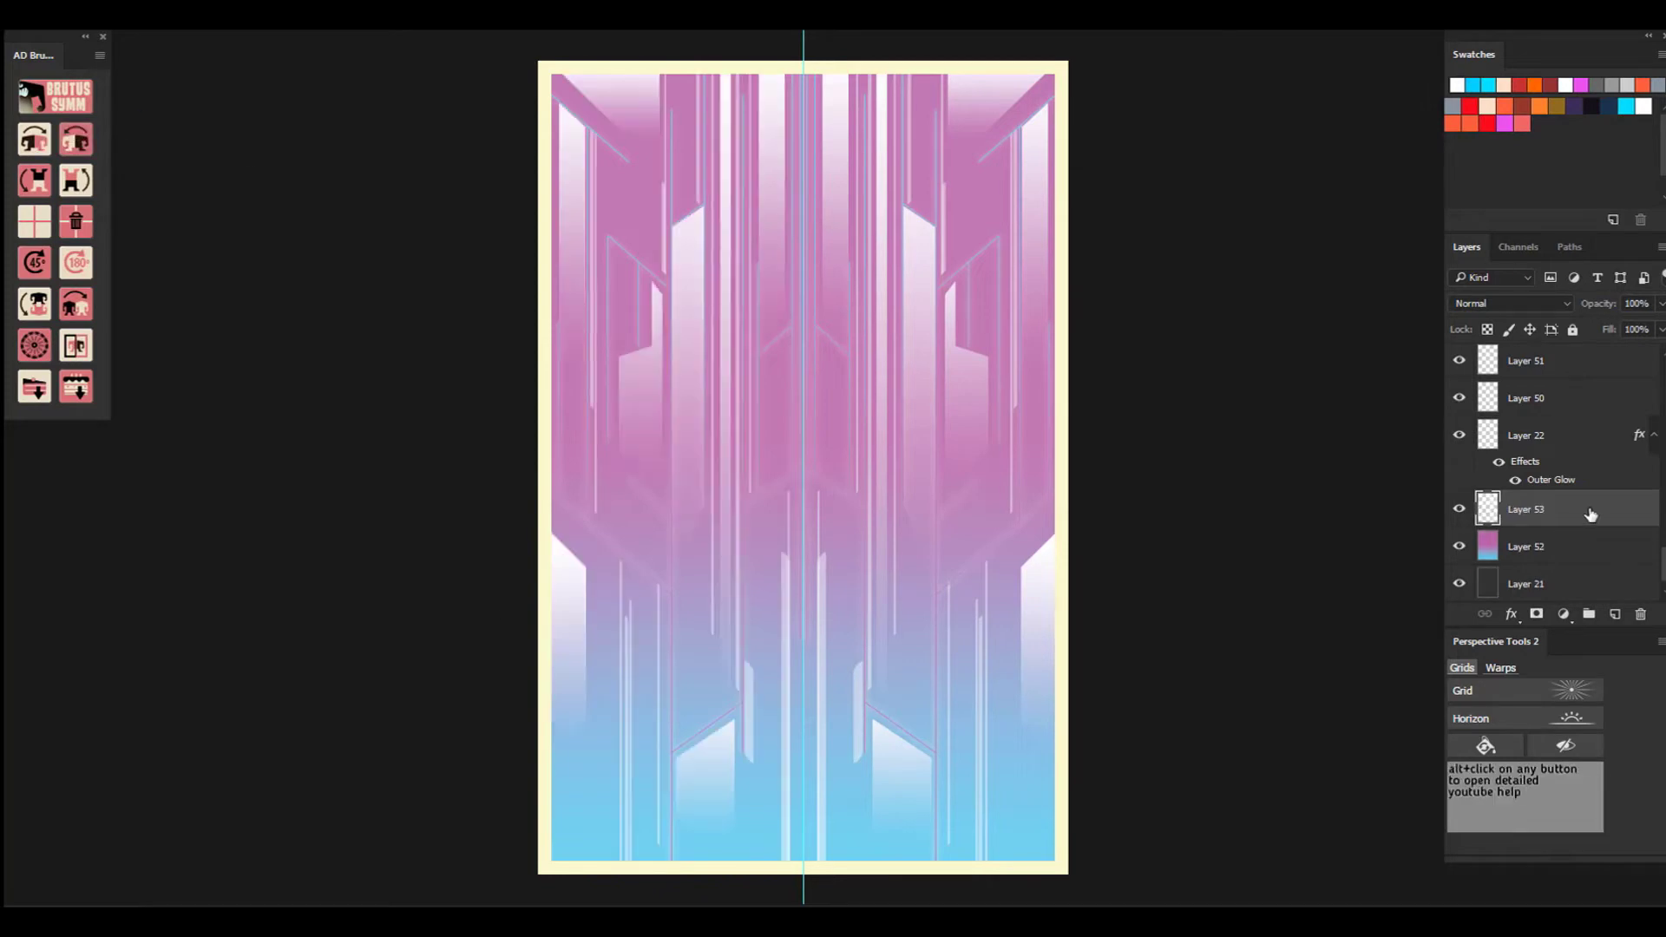
right_click(1591, 512)
left_click(1596, 247)
left_click(1536, 303)
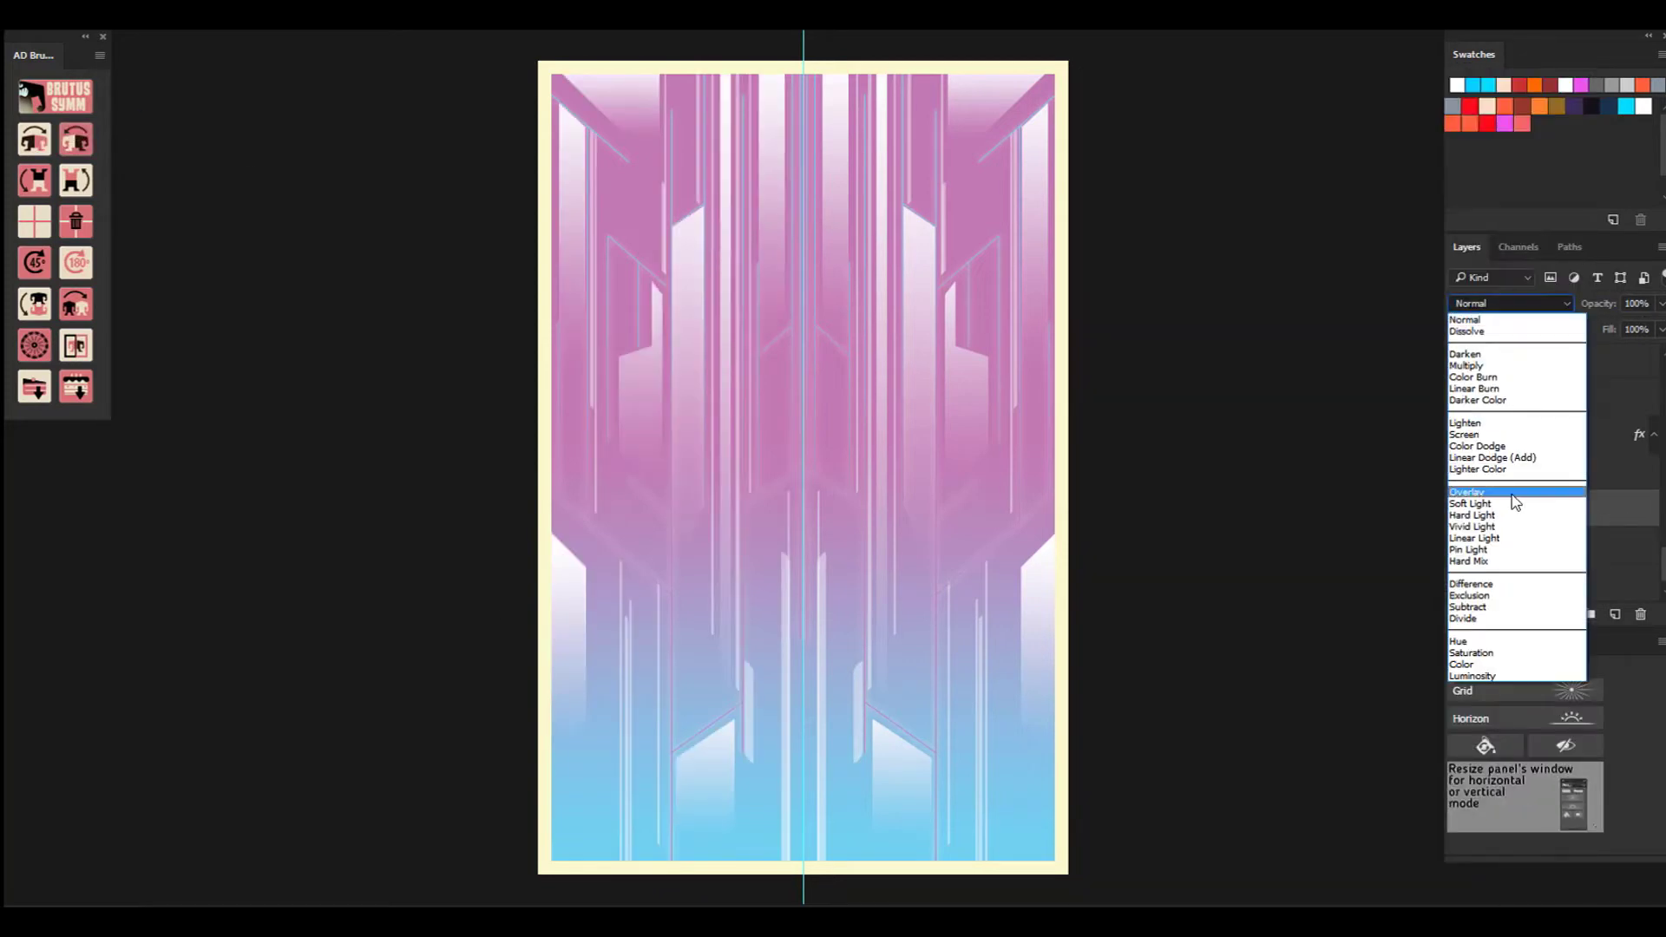
left_click(1512, 493)
left_click(1660, 303)
left_click_drag(1659, 326, 1636, 328)
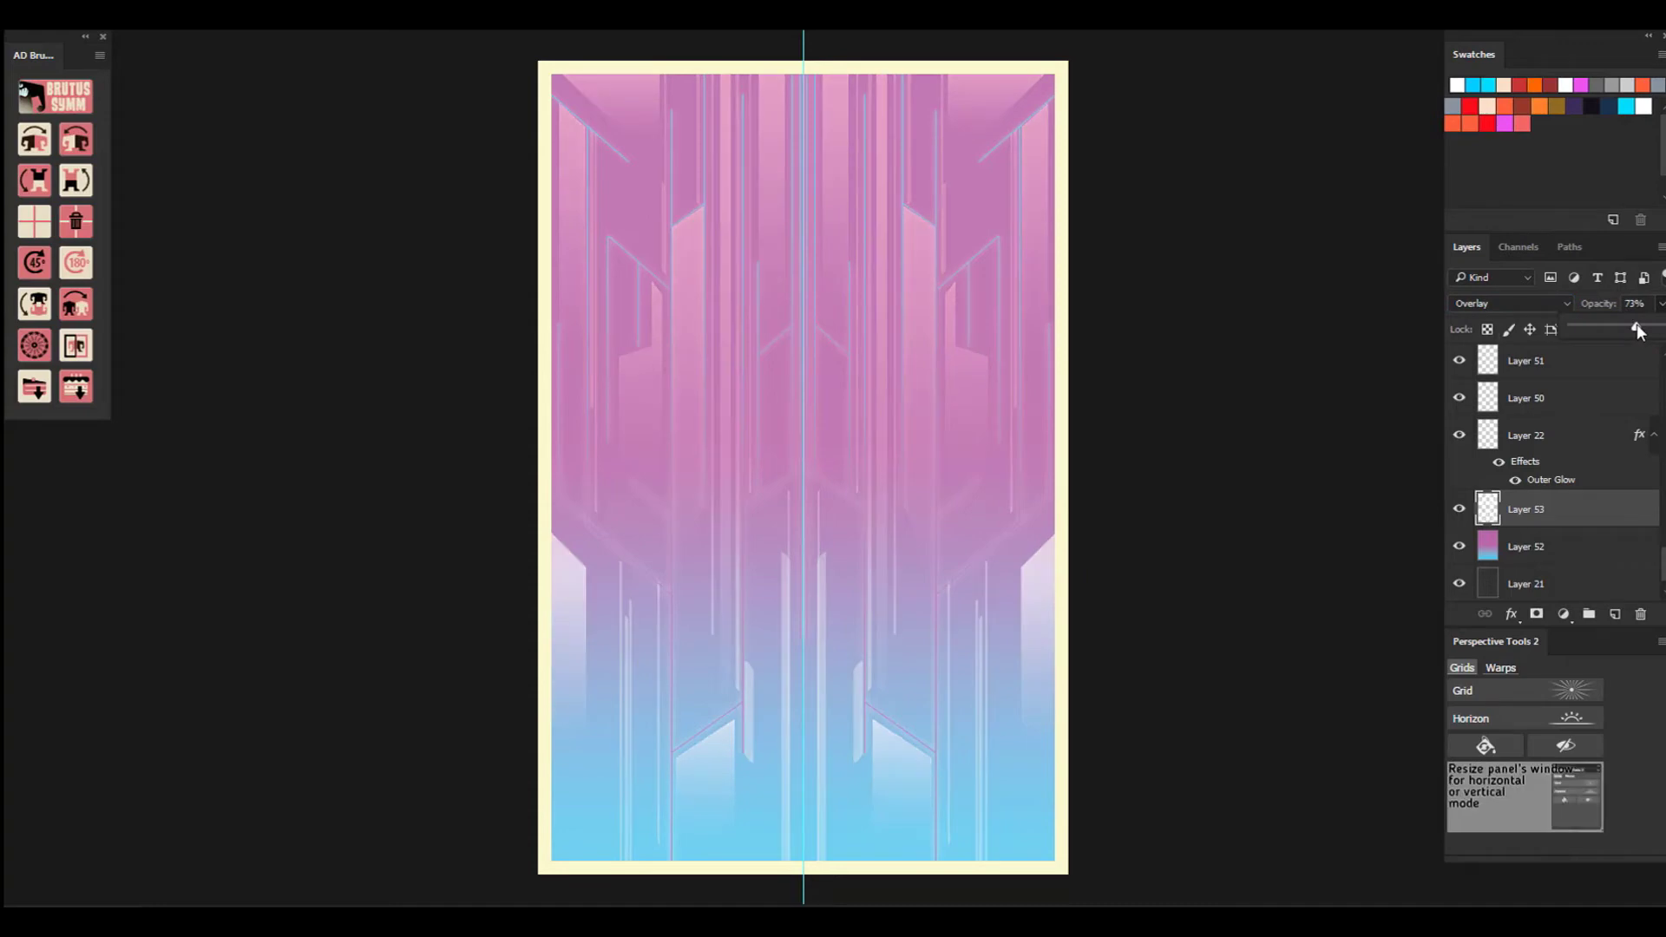
Add a layer above Layer 51 with a dark purple gradient fading down from the artwork's top edge, blended in Overlay.
left_click(1615, 615)
left_click_drag(1634, 574, 1636, 415)
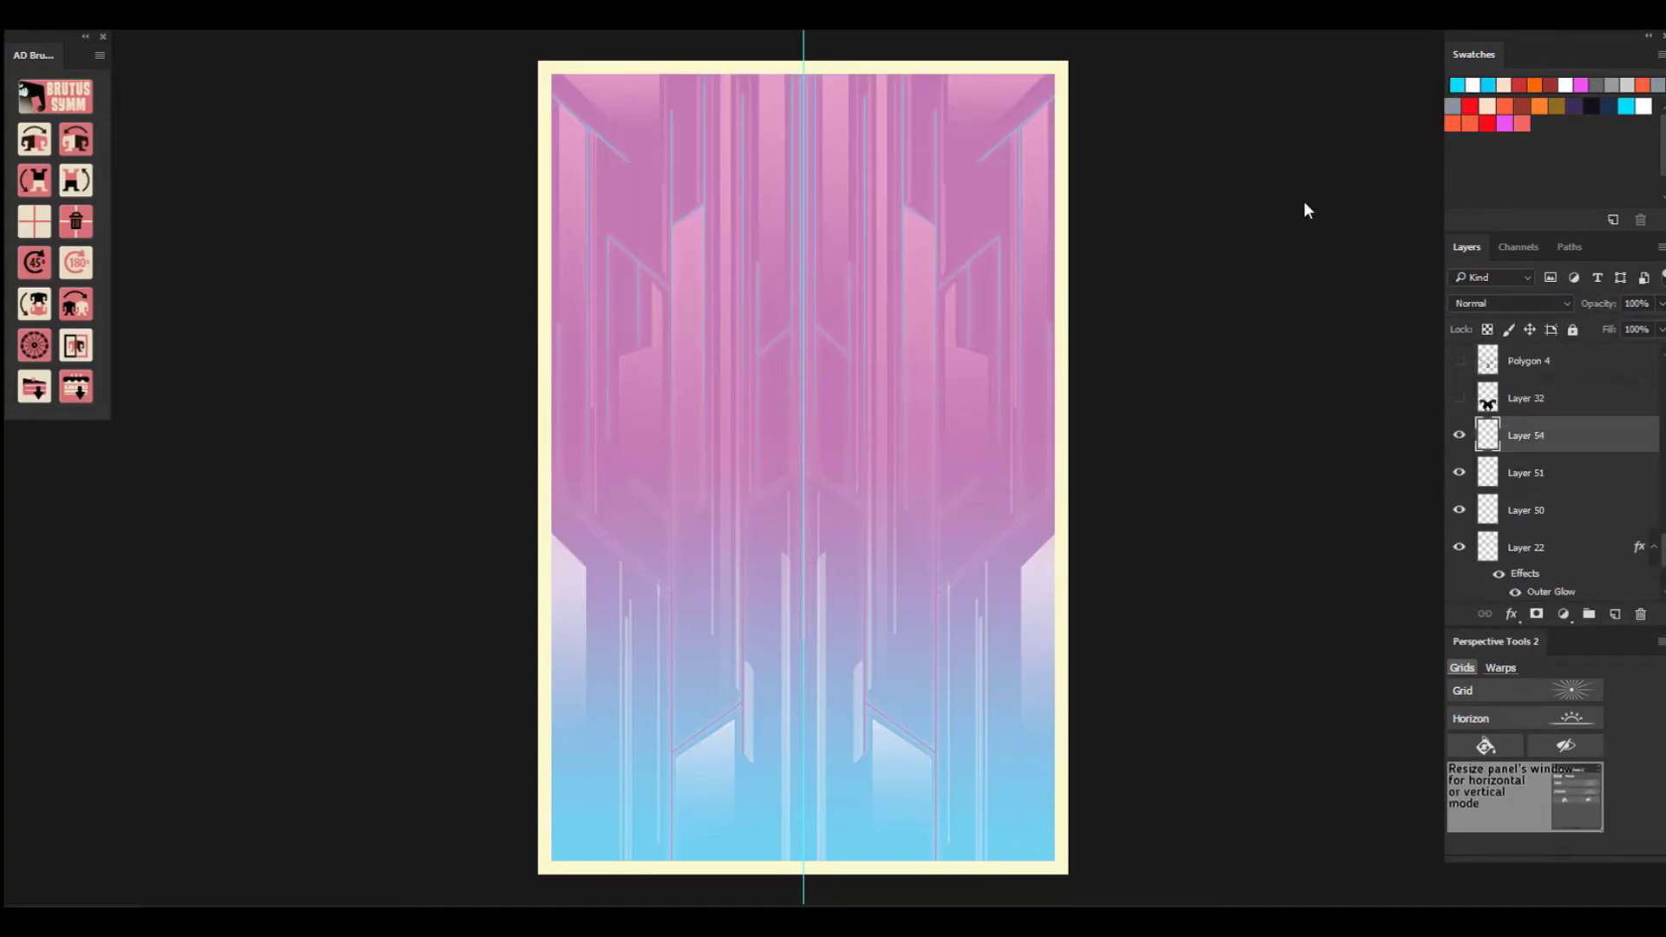
left_click(1576, 106)
left_click_drag(811, 87, 813, 579)
left_click(1506, 304)
left_click(1489, 493)
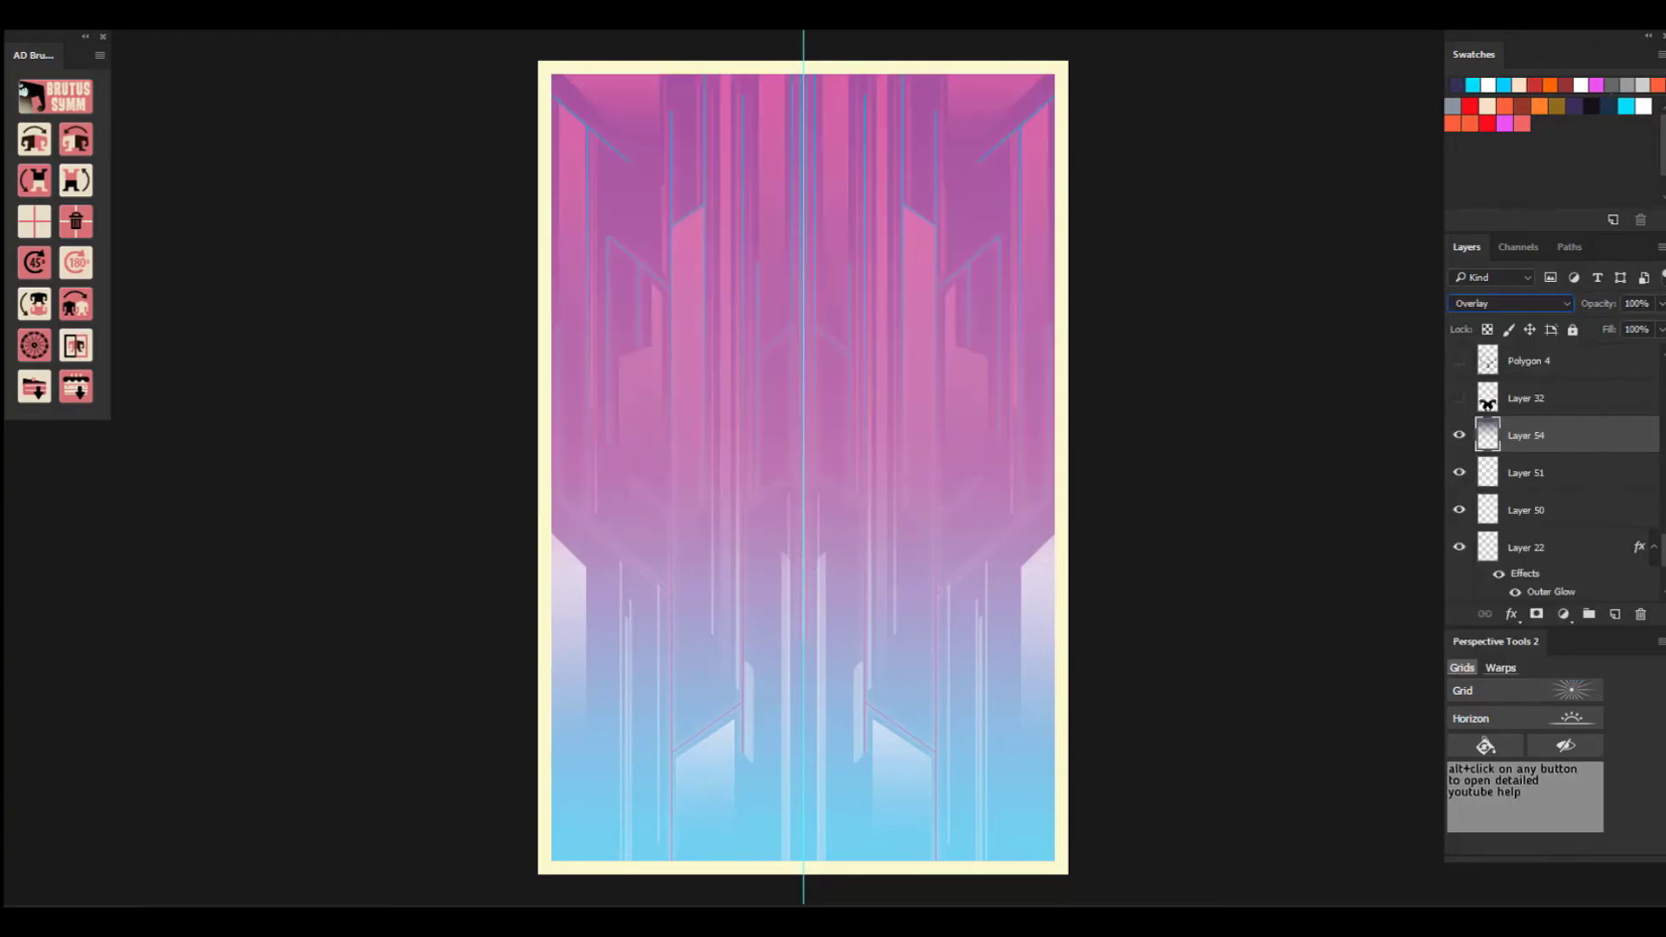
Turn the visibility of Layer 23, the color group and Layer 32 back on.
scroll(1554, 390, "up", 15)
left_click(1459, 473)
left_click(1459, 550)
scroll(1506, 506, "down", 6)
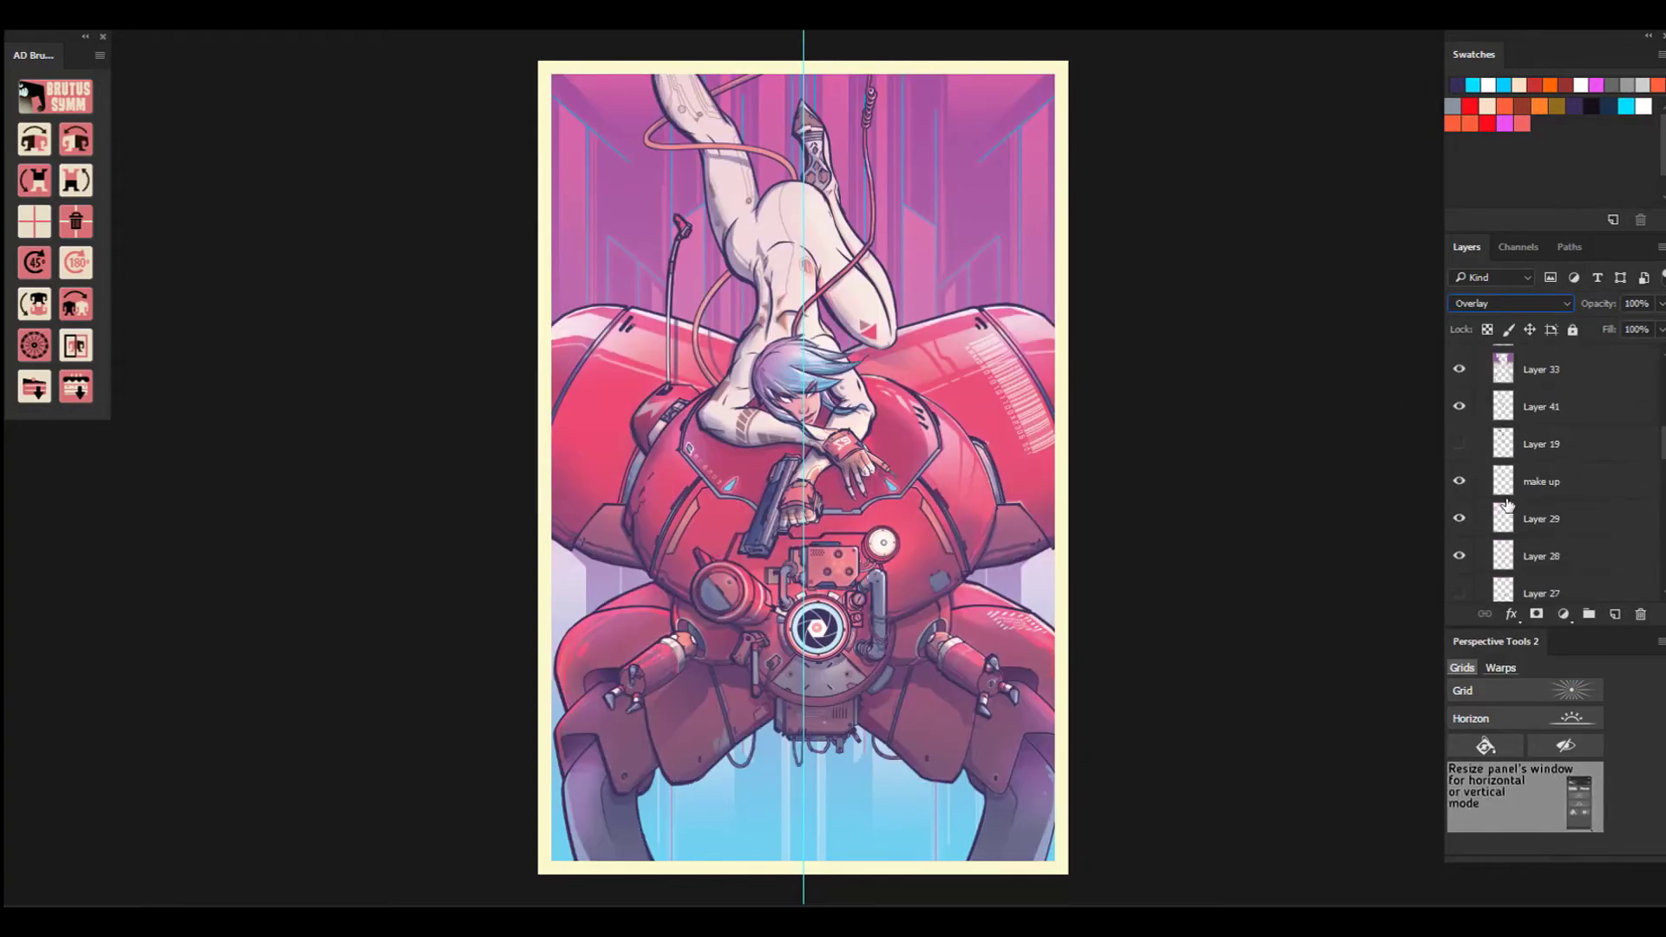
scroll(1507, 505, "up", 5)
left_click(1458, 490)
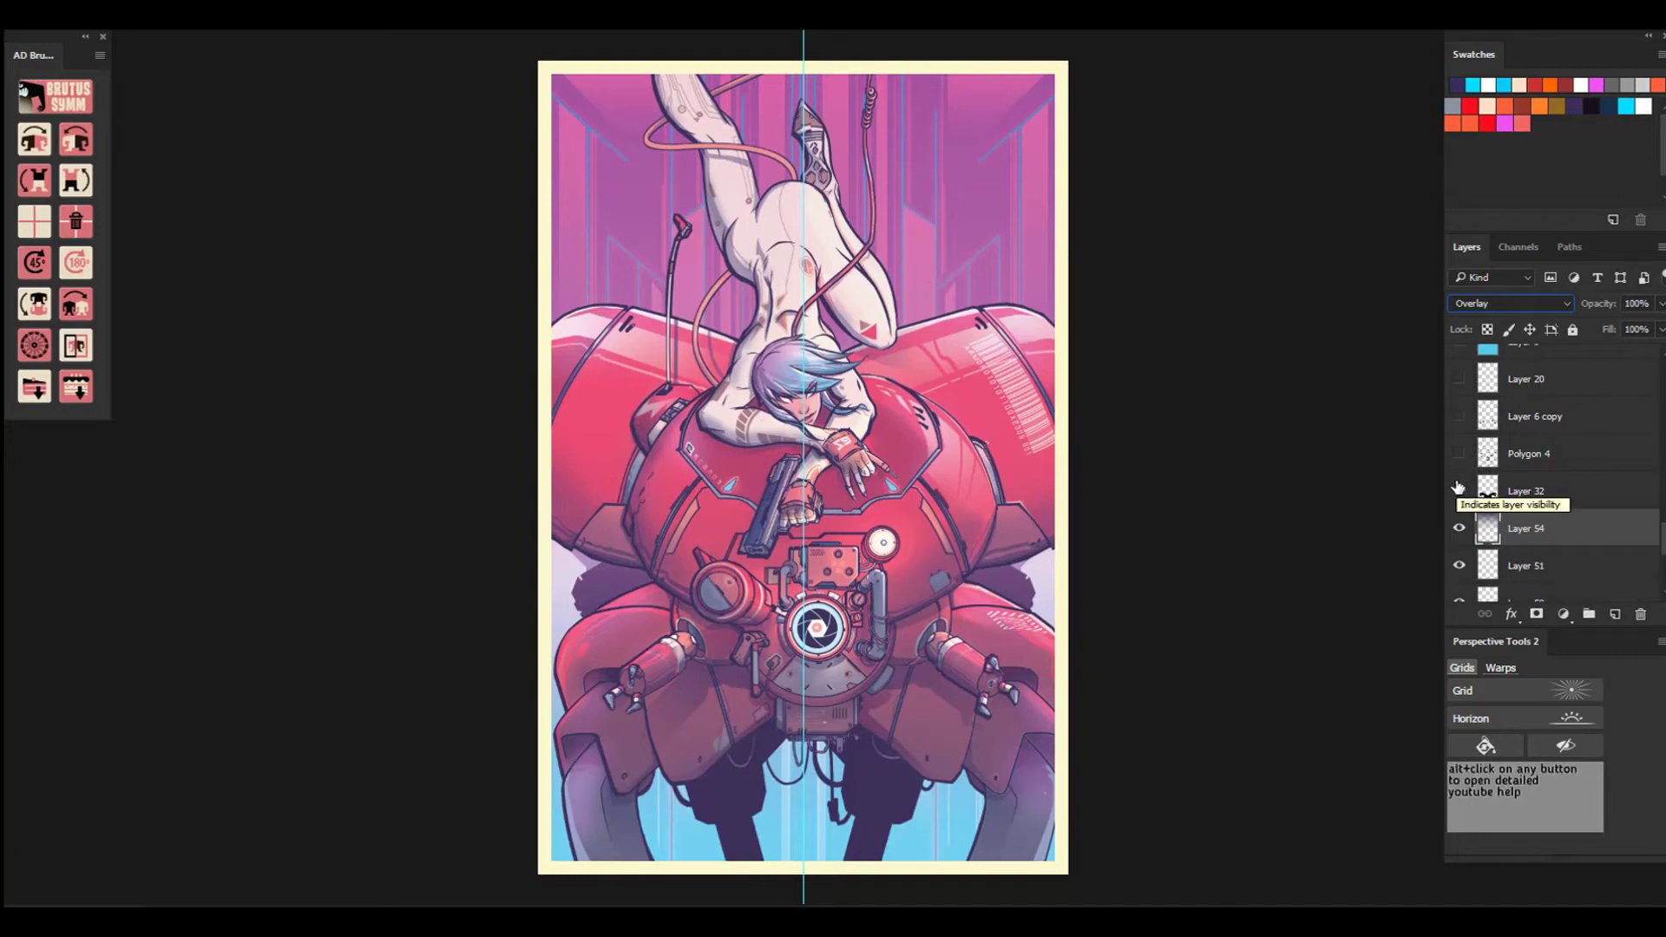
scroll(1458, 487, "down", 5)
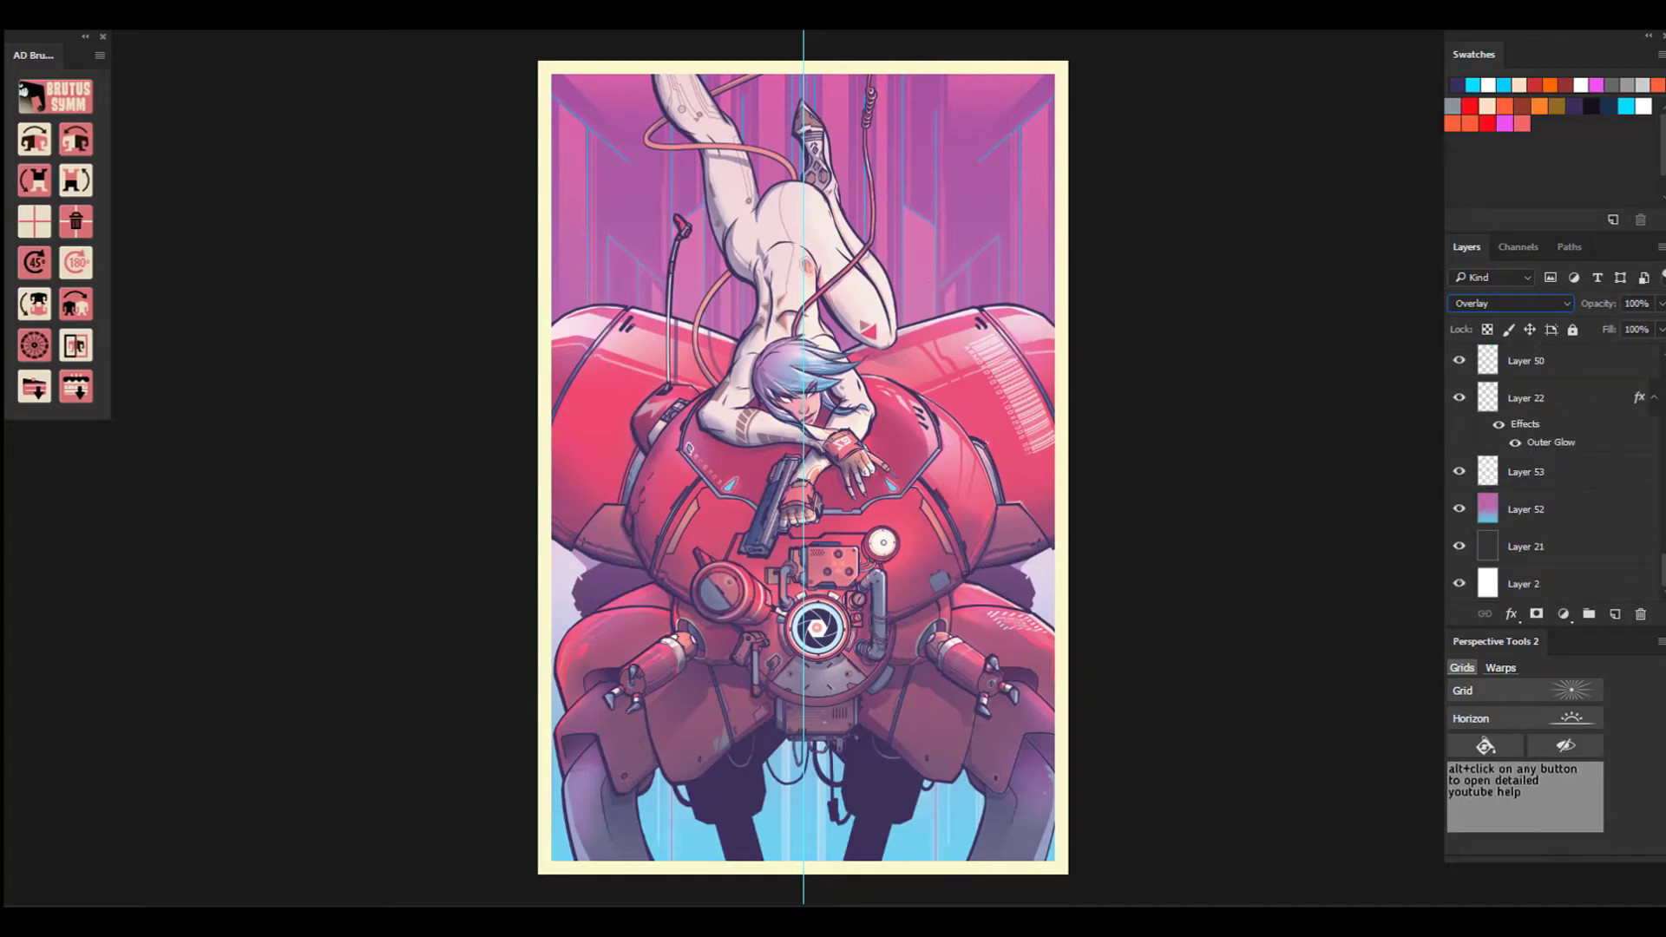
Add a layer above Layer 23 and outline a bumpy cloud shape over the artwork's lower left corner with the Pen tool.
scroll(1528, 521, "up", 5)
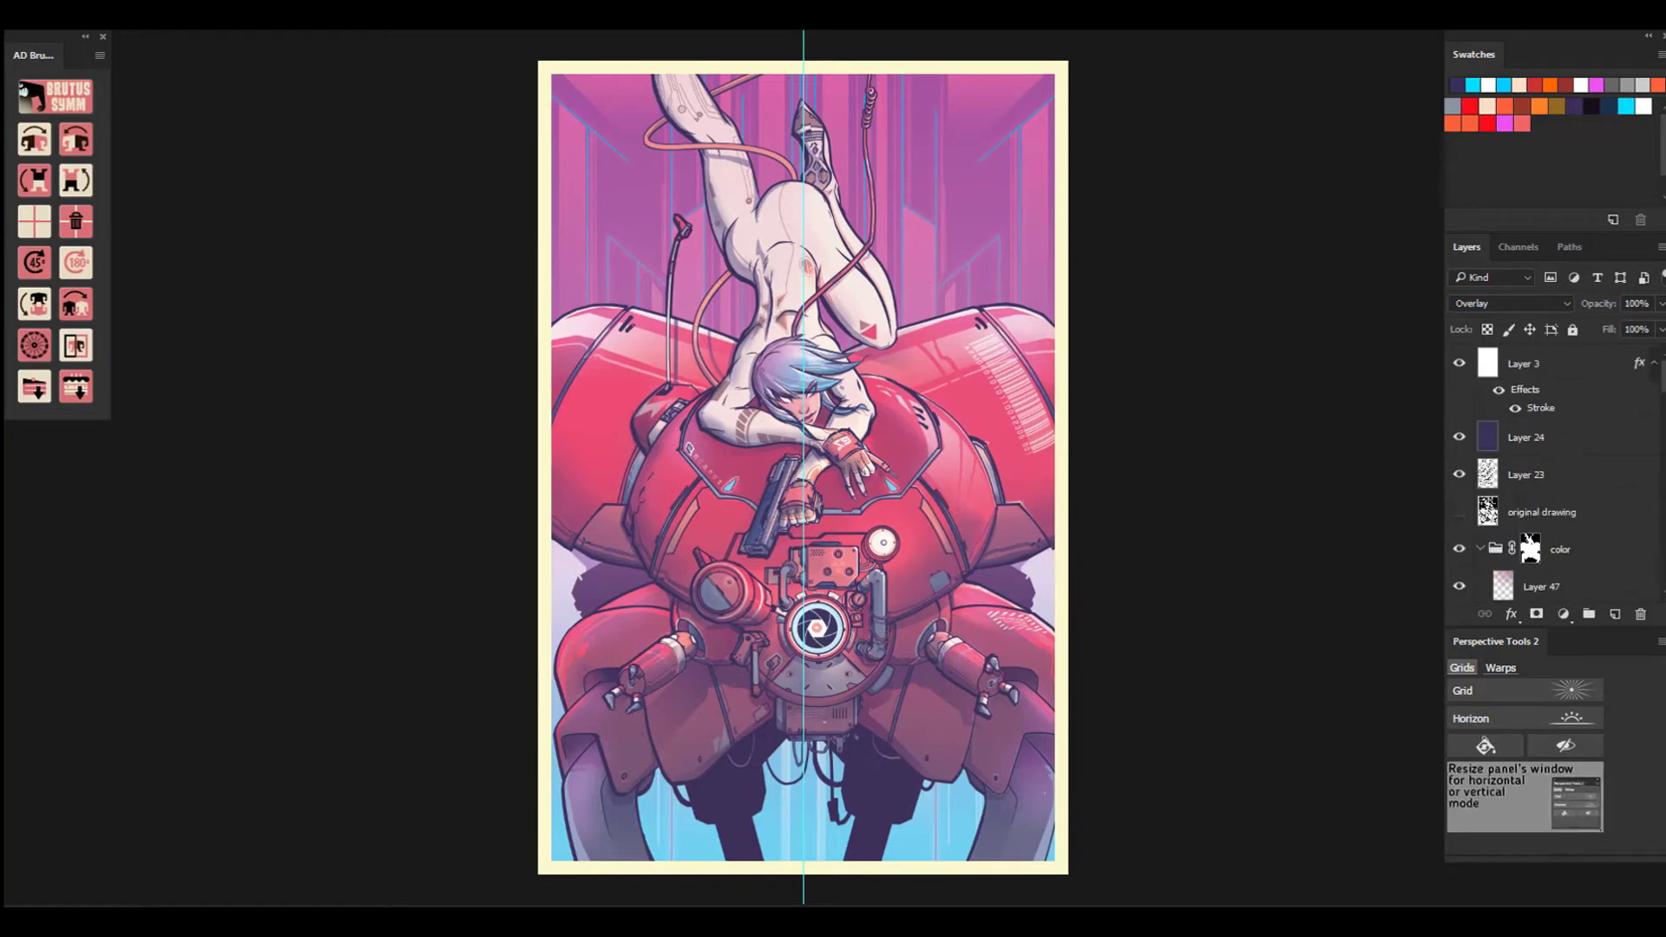
left_click(1570, 371)
left_click(1589, 486)
left_click(1614, 614)
left_click(513, 701)
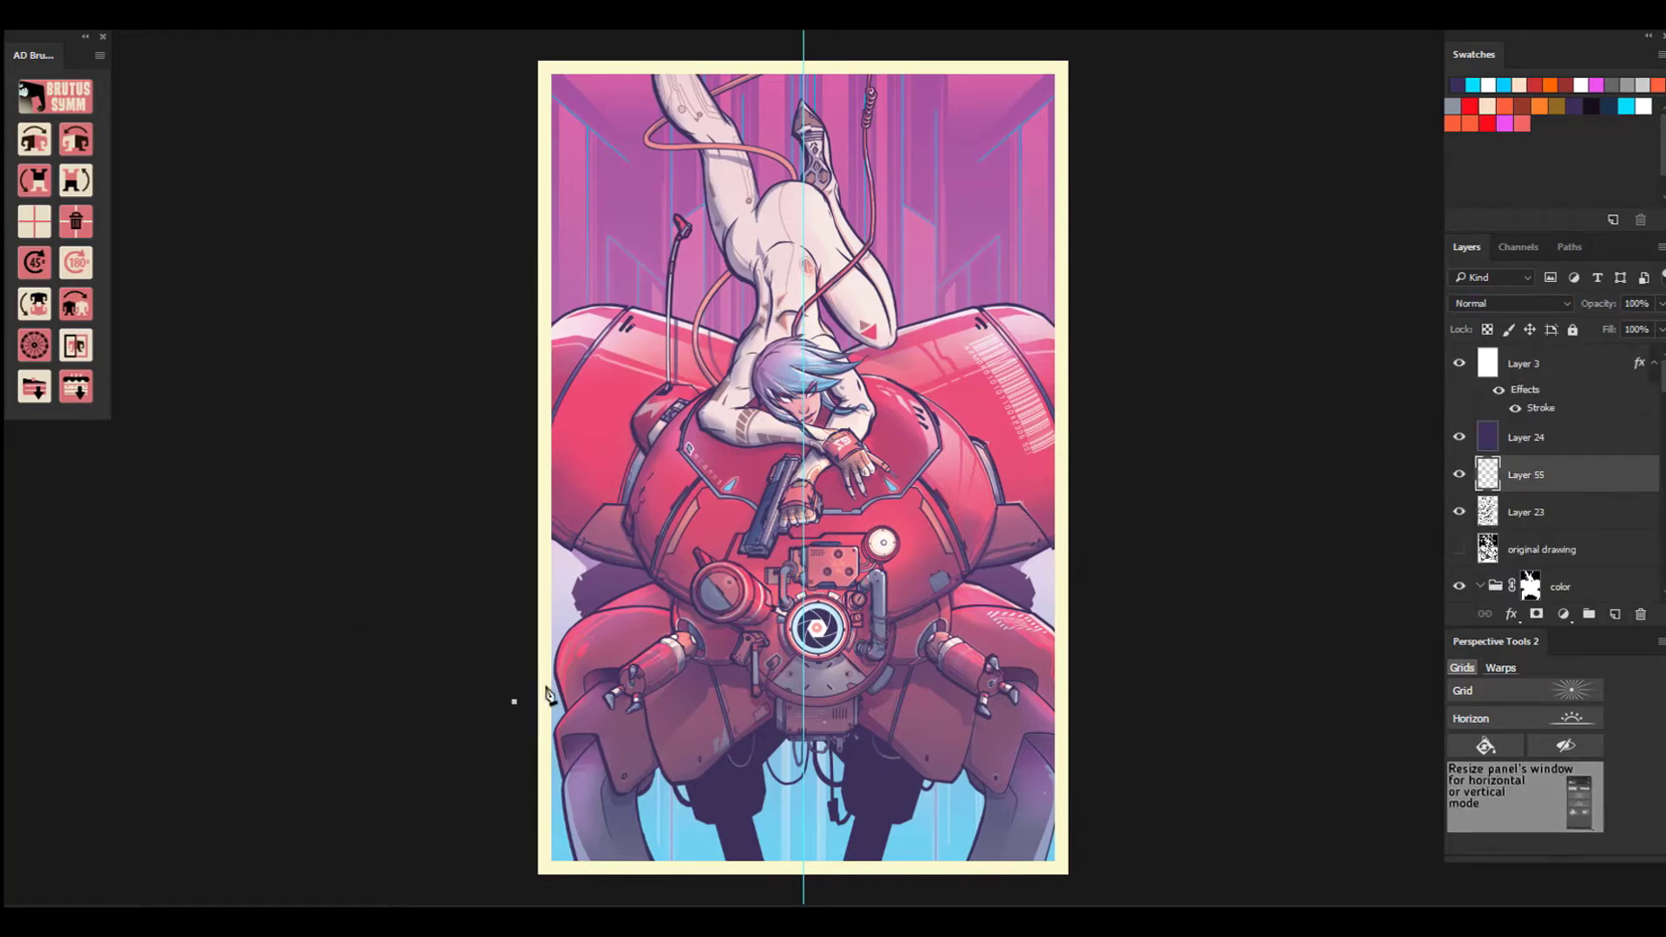
left_click_drag(740, 809, 739, 811)
left_click(667, 722, "alt")
left_click_drag(706, 735, 739, 812)
left_click(706, 736, "alt")
left_click(746, 778, "alt")
left_click_drag(904, 875, 930, 936)
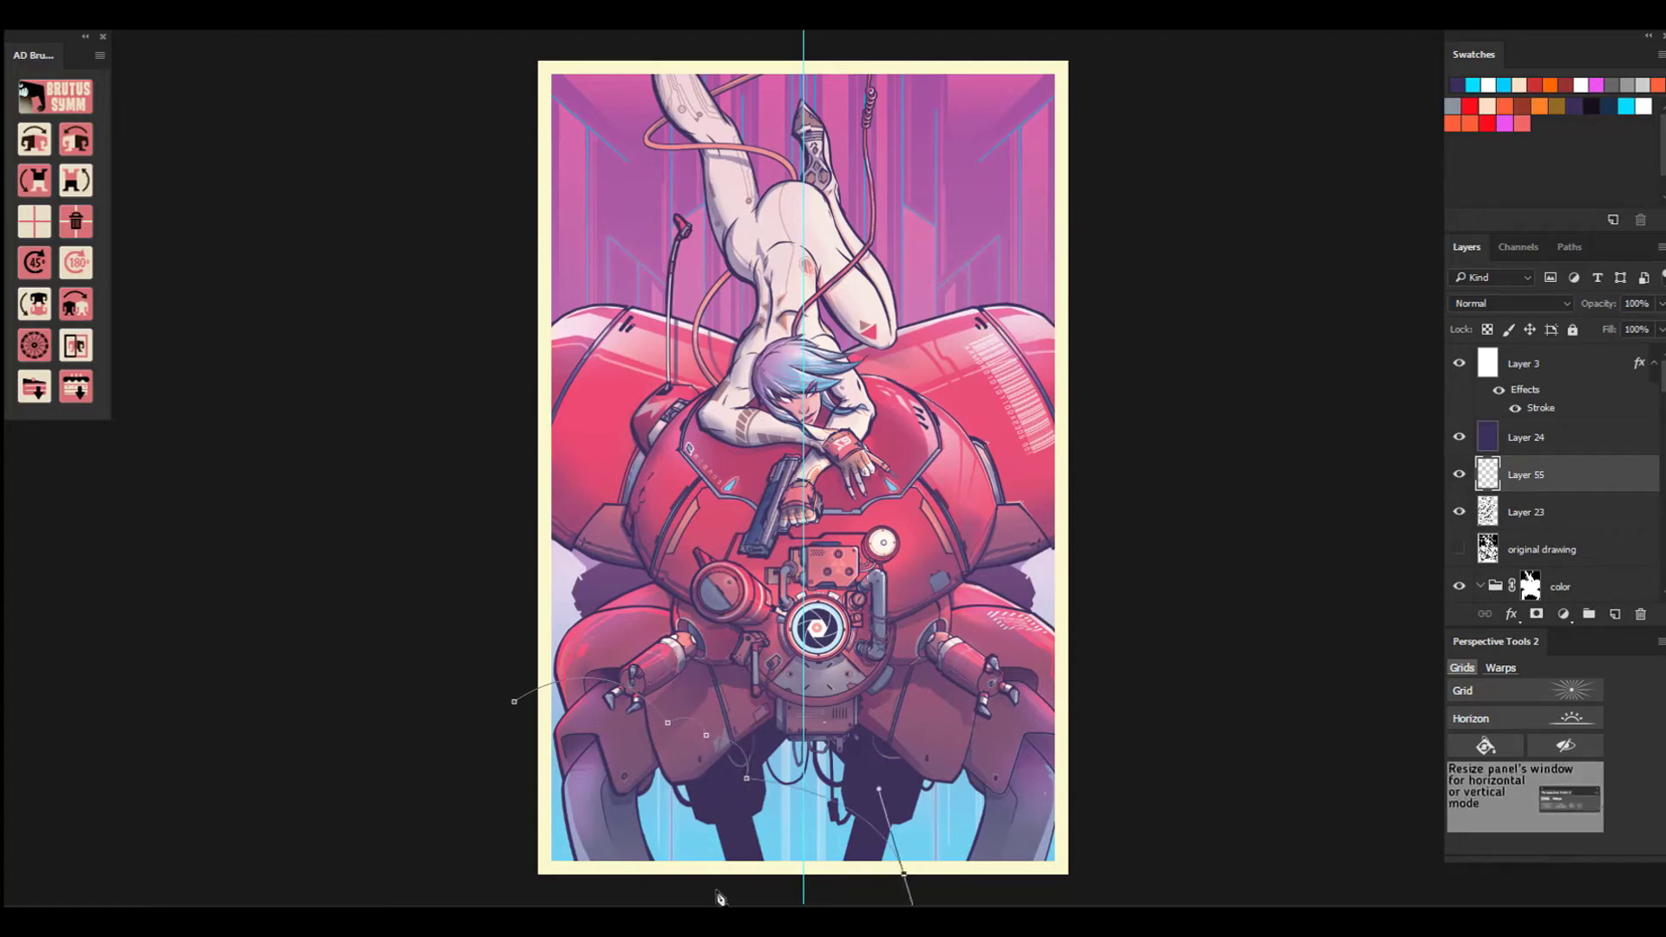
left_click(904, 874, "alt")
left_click(902, 894)
left_click(503, 887)
Convert the cloud outline to a selection and fill it with a cyan-to-orange gradient running up from the lower left corner.
right_click(613, 124)
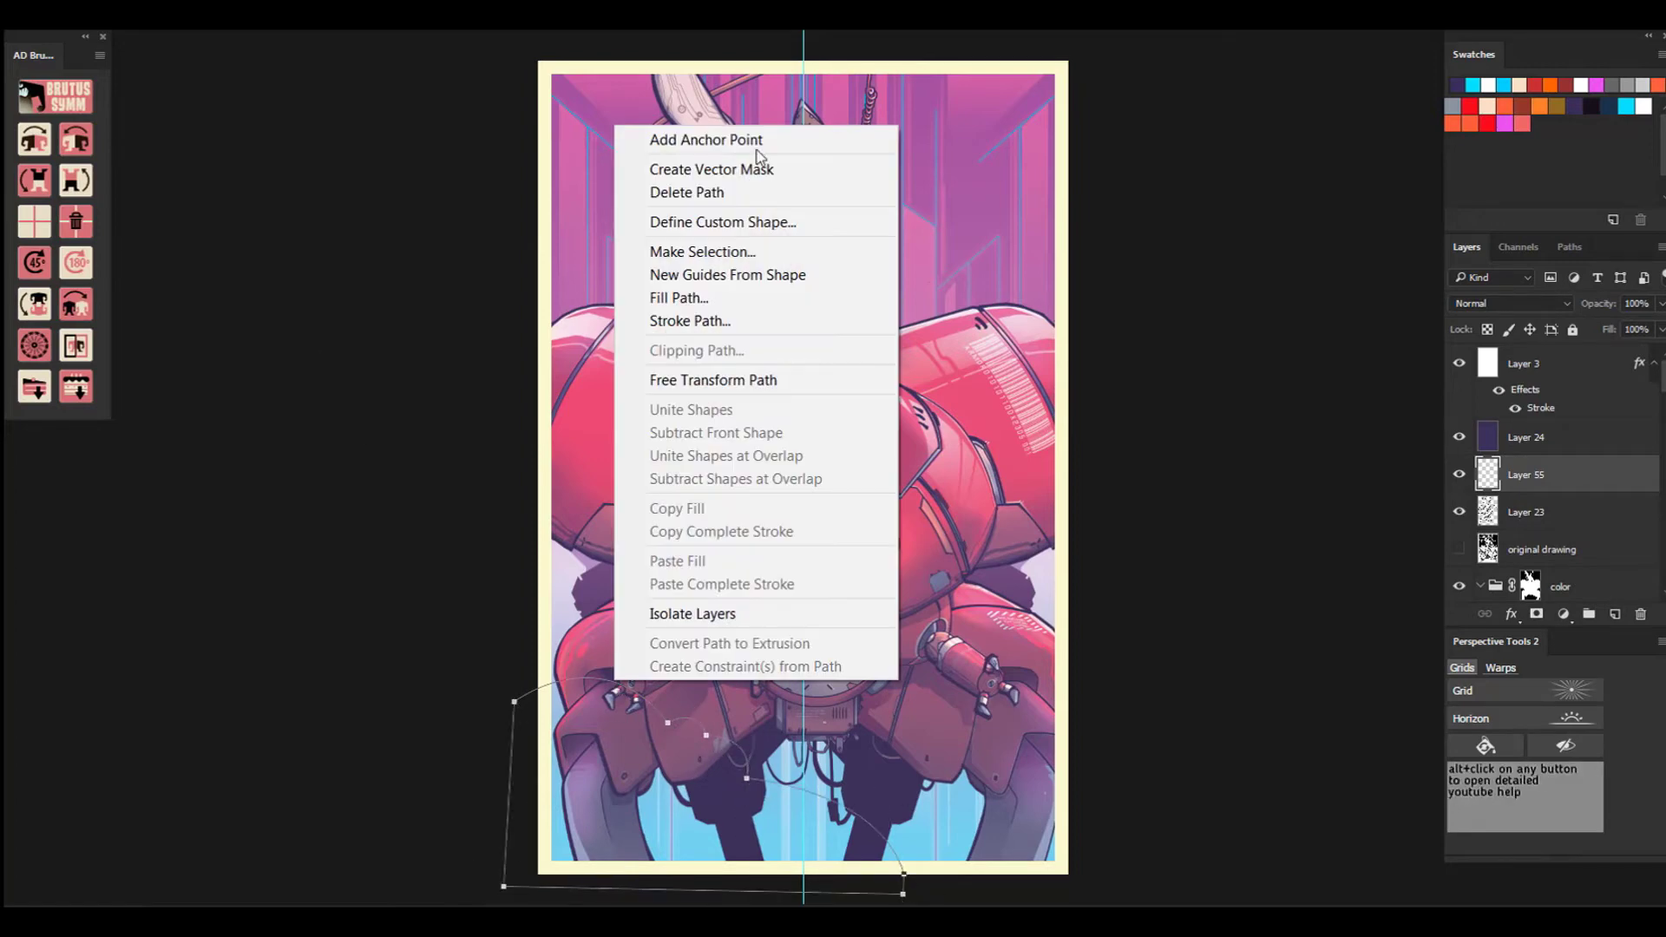
left_click(659, 251)
left_click(473, 364)
left_click(1539, 106)
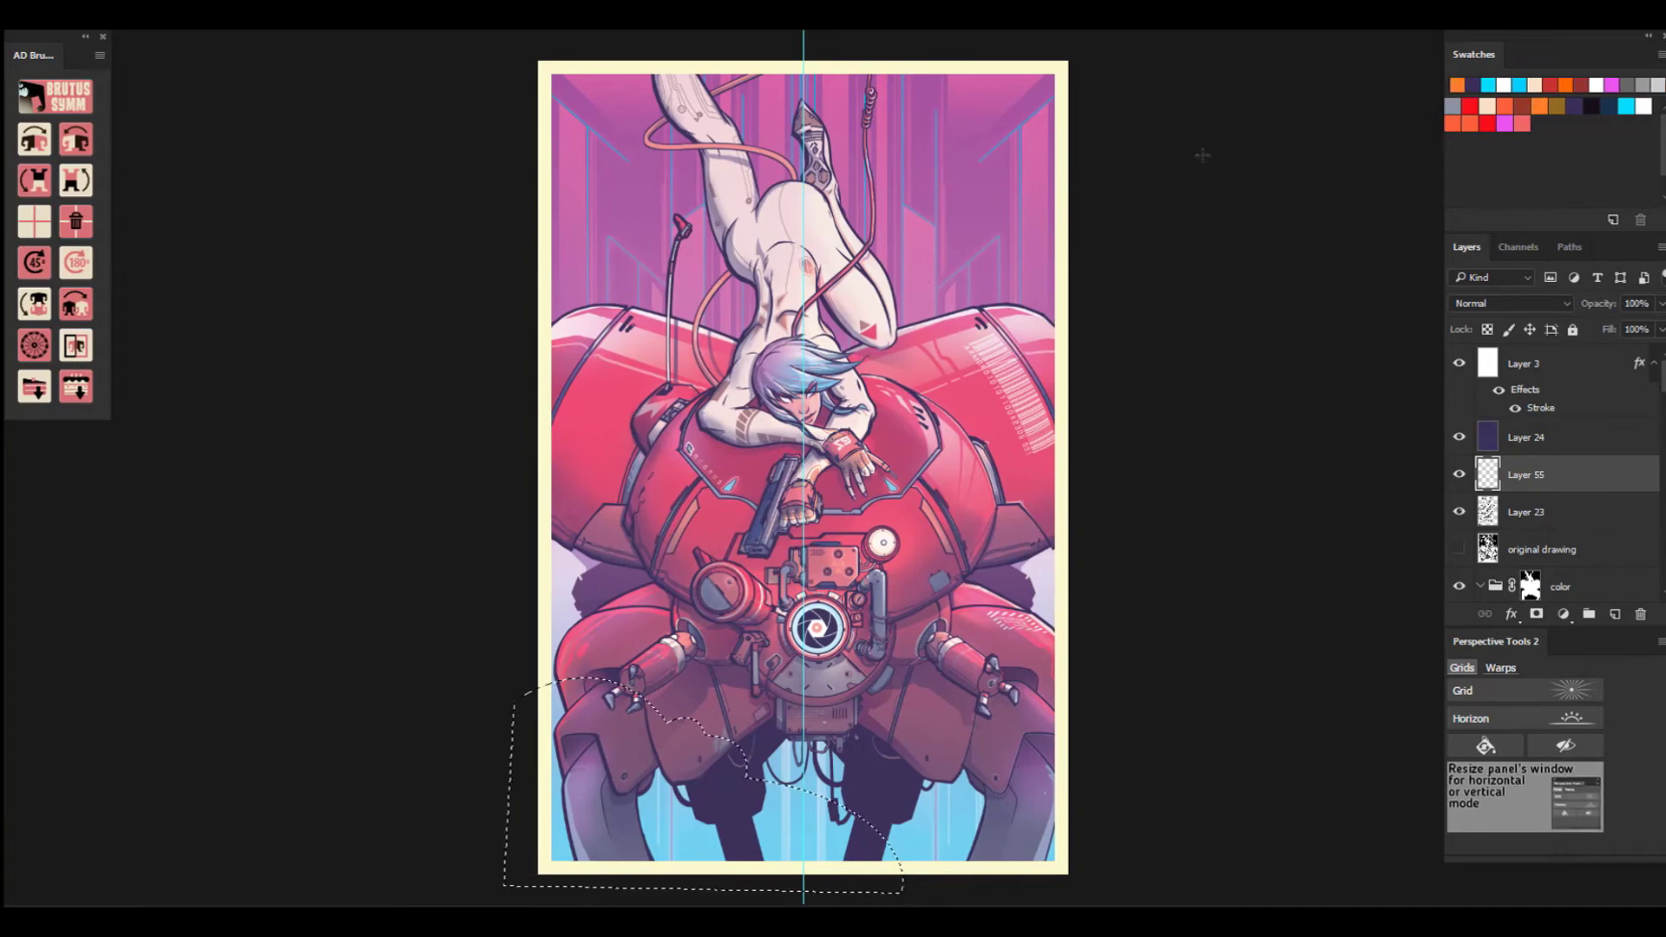
left_click(130, 19)
double_click(1504, 123)
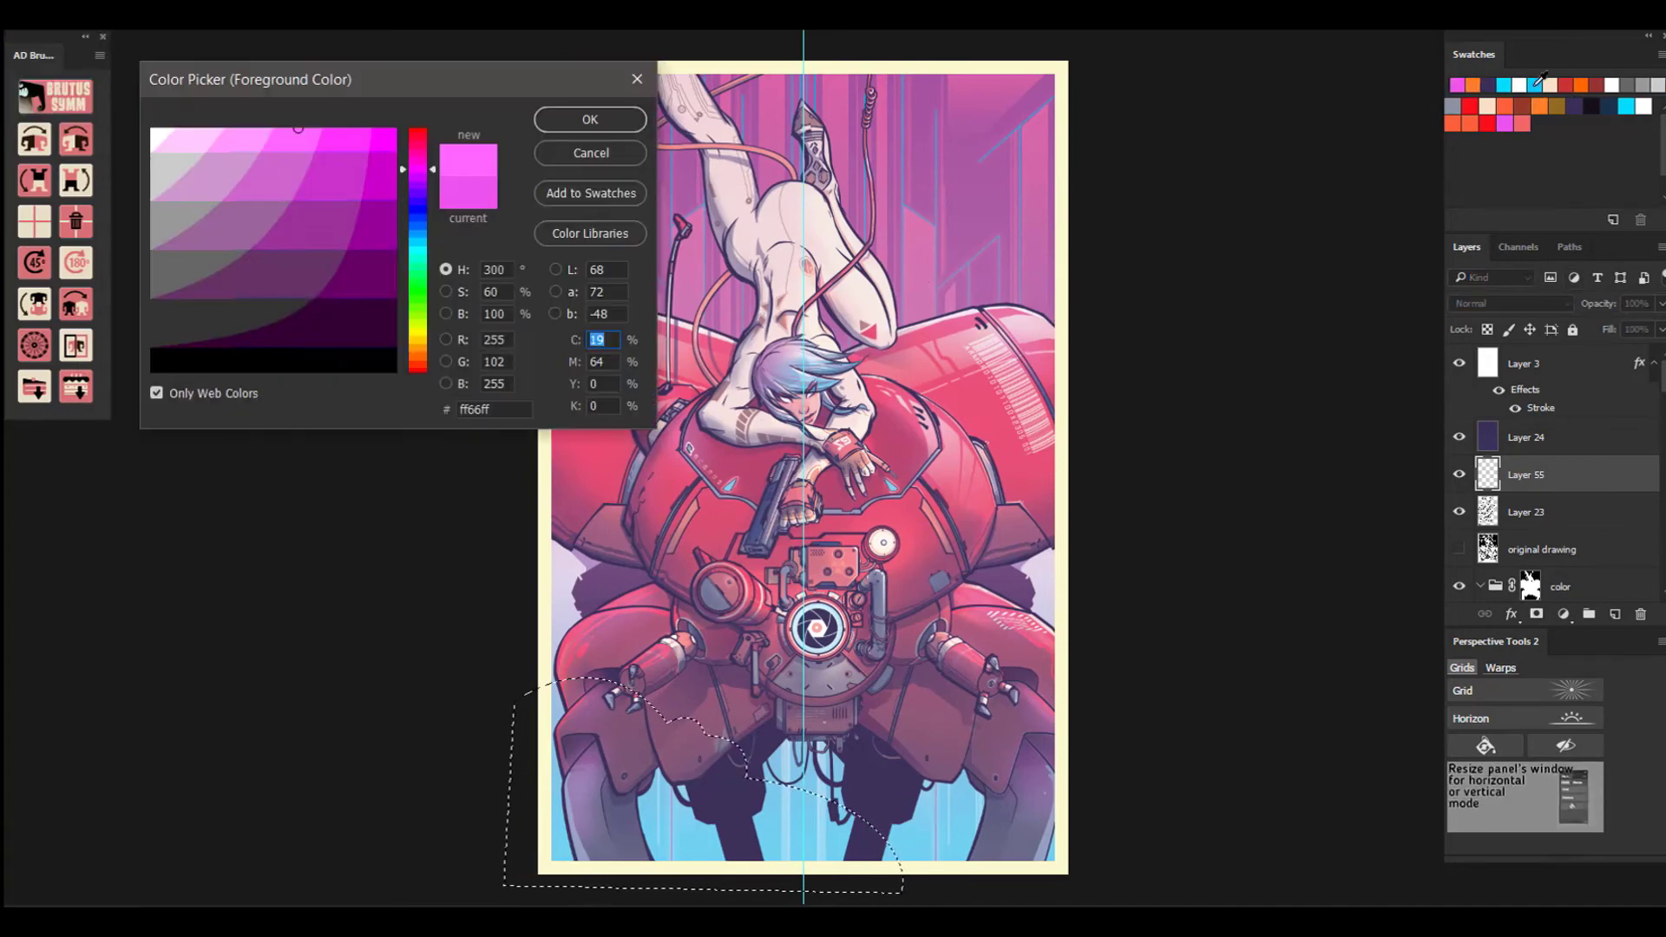
left_click(1626, 106)
key("Return")
left_click_drag(577, 852, 705, 656)
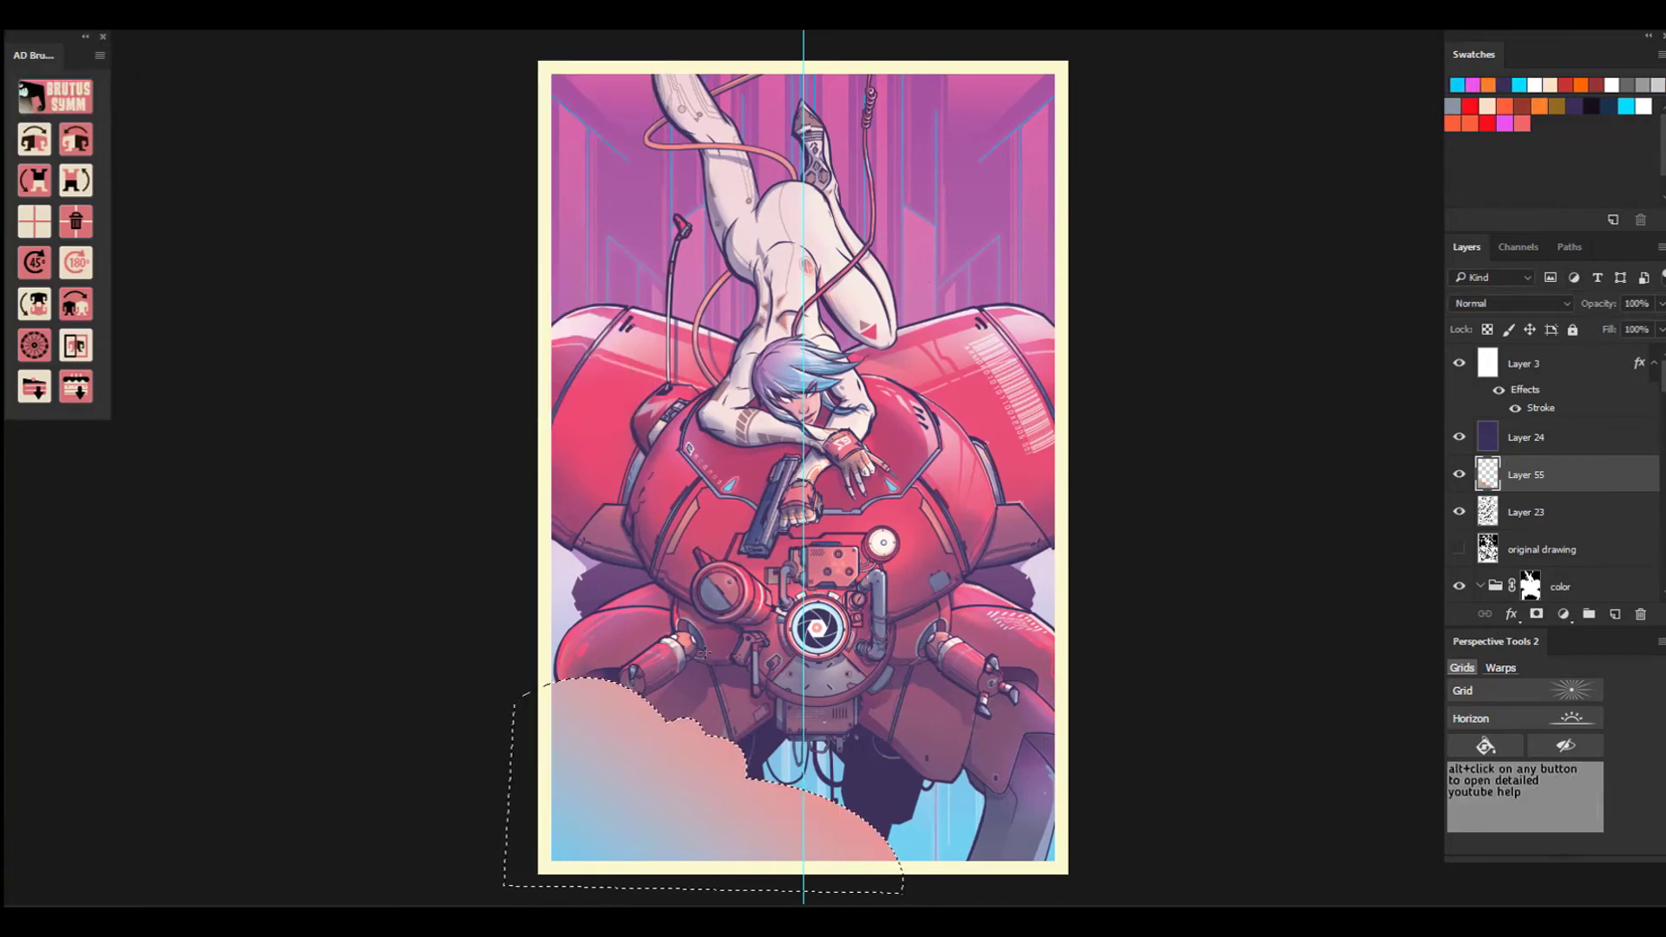
Try the Overlay and Multiply blending modes on the cloud layer and return it to Normal.
left_click(1511, 303)
left_click(1488, 492)
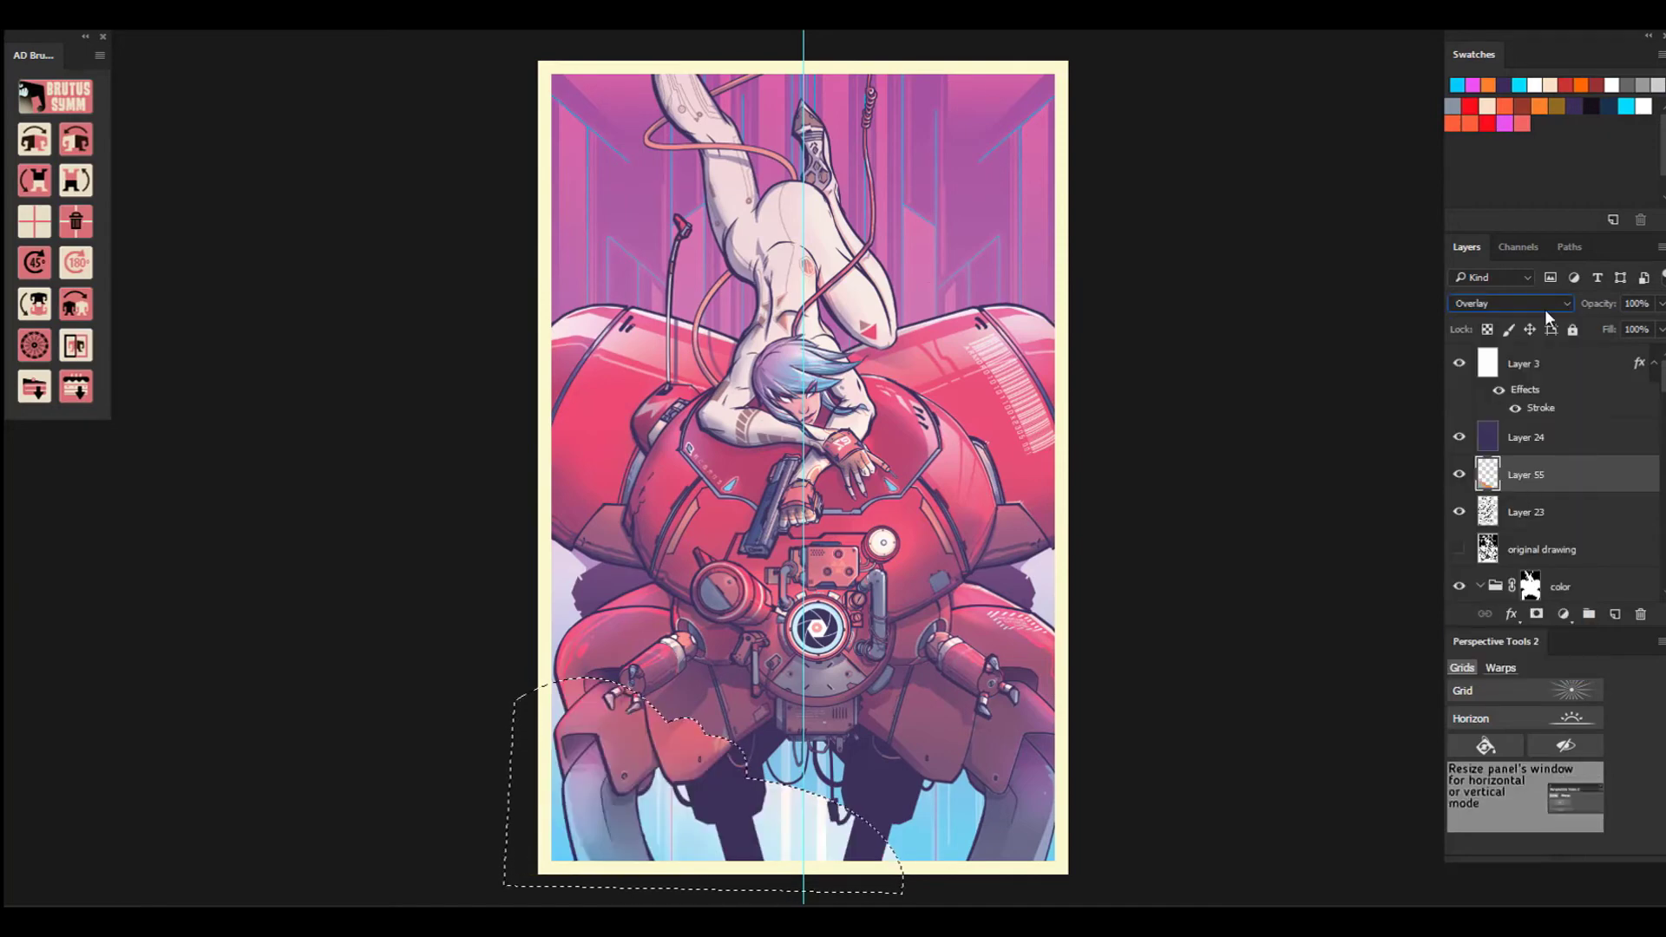
left_click(1540, 305)
left_click(1488, 365)
left_click(1494, 304)
left_click(1489, 320)
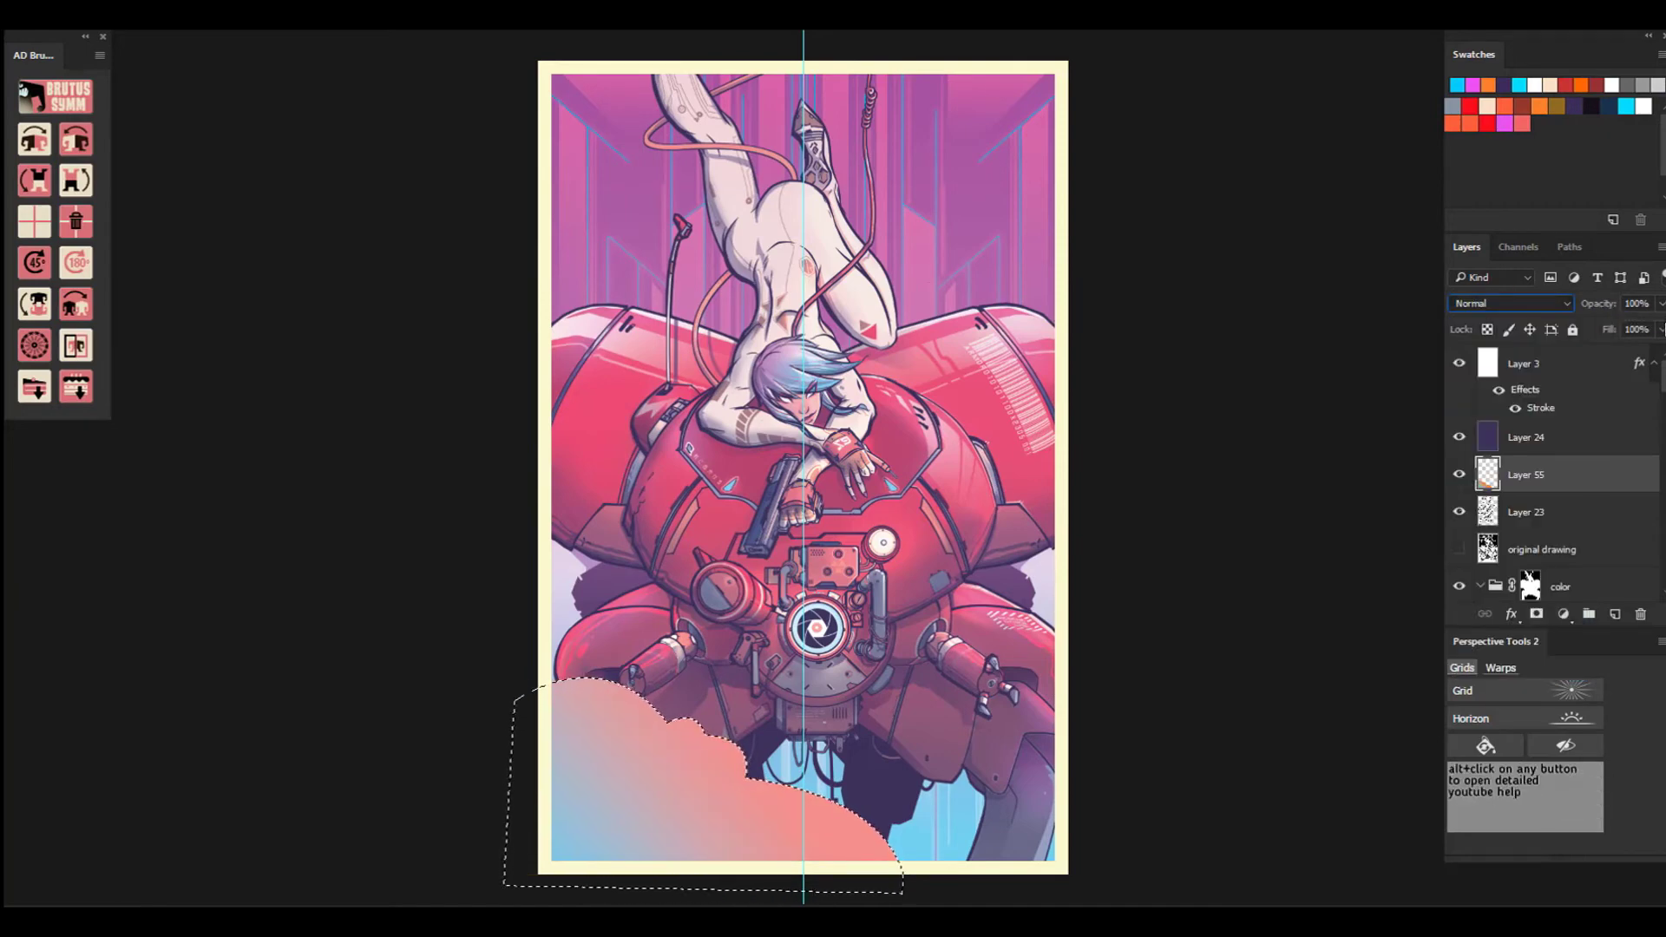
Lower the cloud layer's opacity to 79% and deselect the cloud.
left_click(1662, 303)
left_click_drag(1659, 329, 1629, 331)
key("ctrl+d")
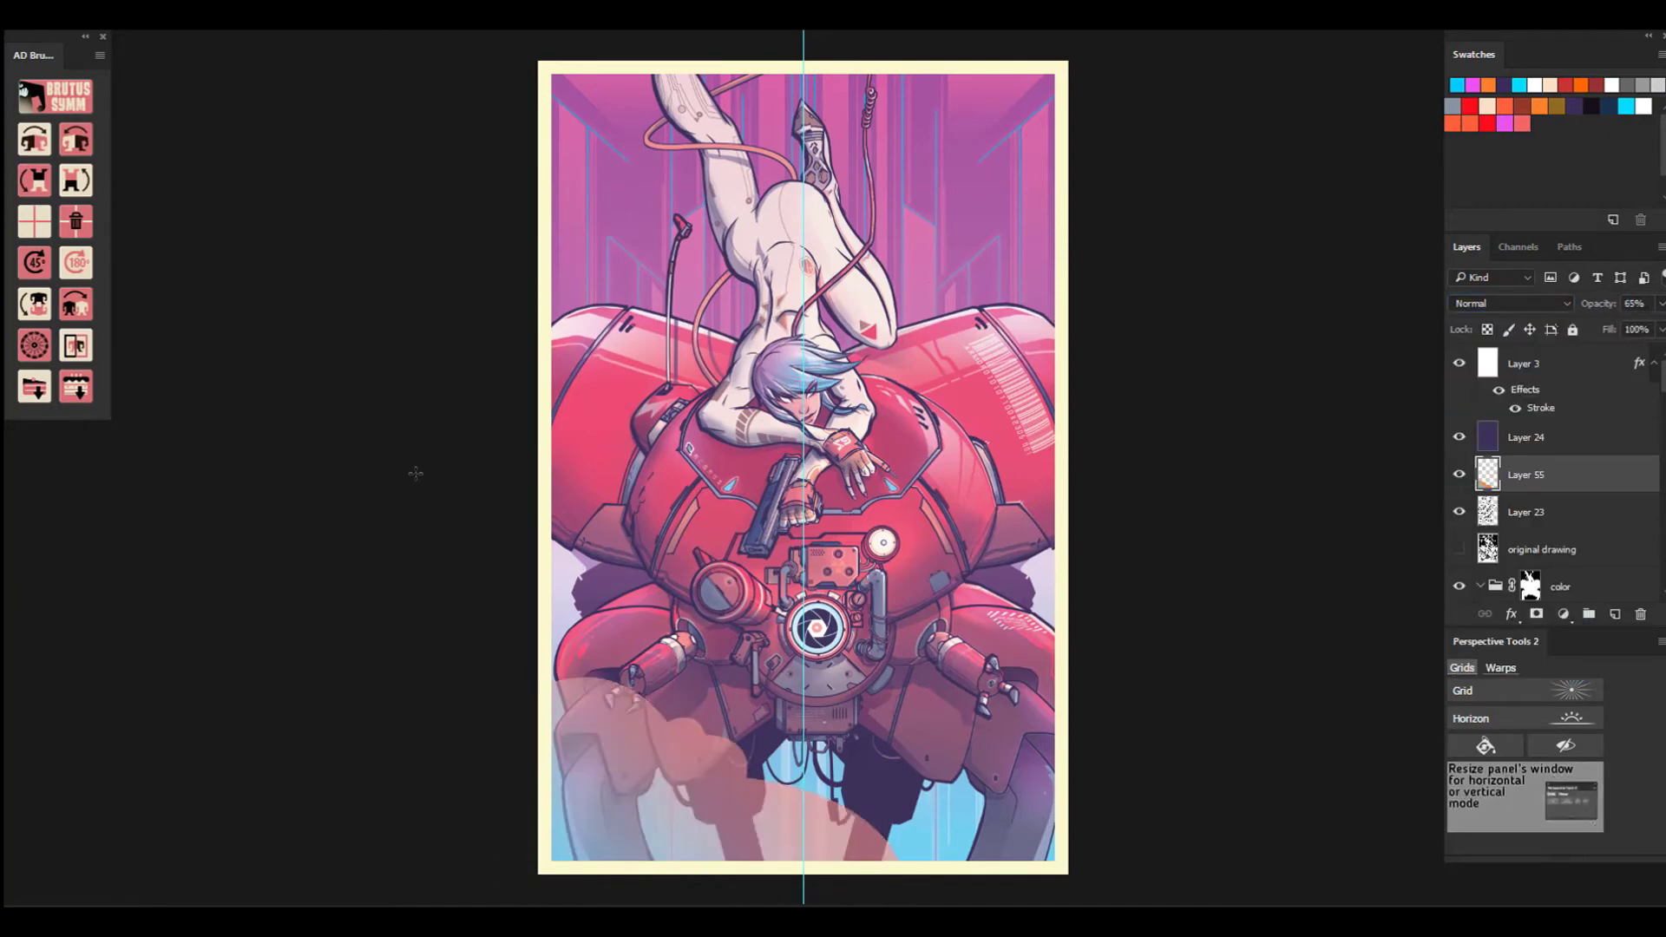
left_click(1662, 304)
left_click_drag(1628, 329, 1642, 328)
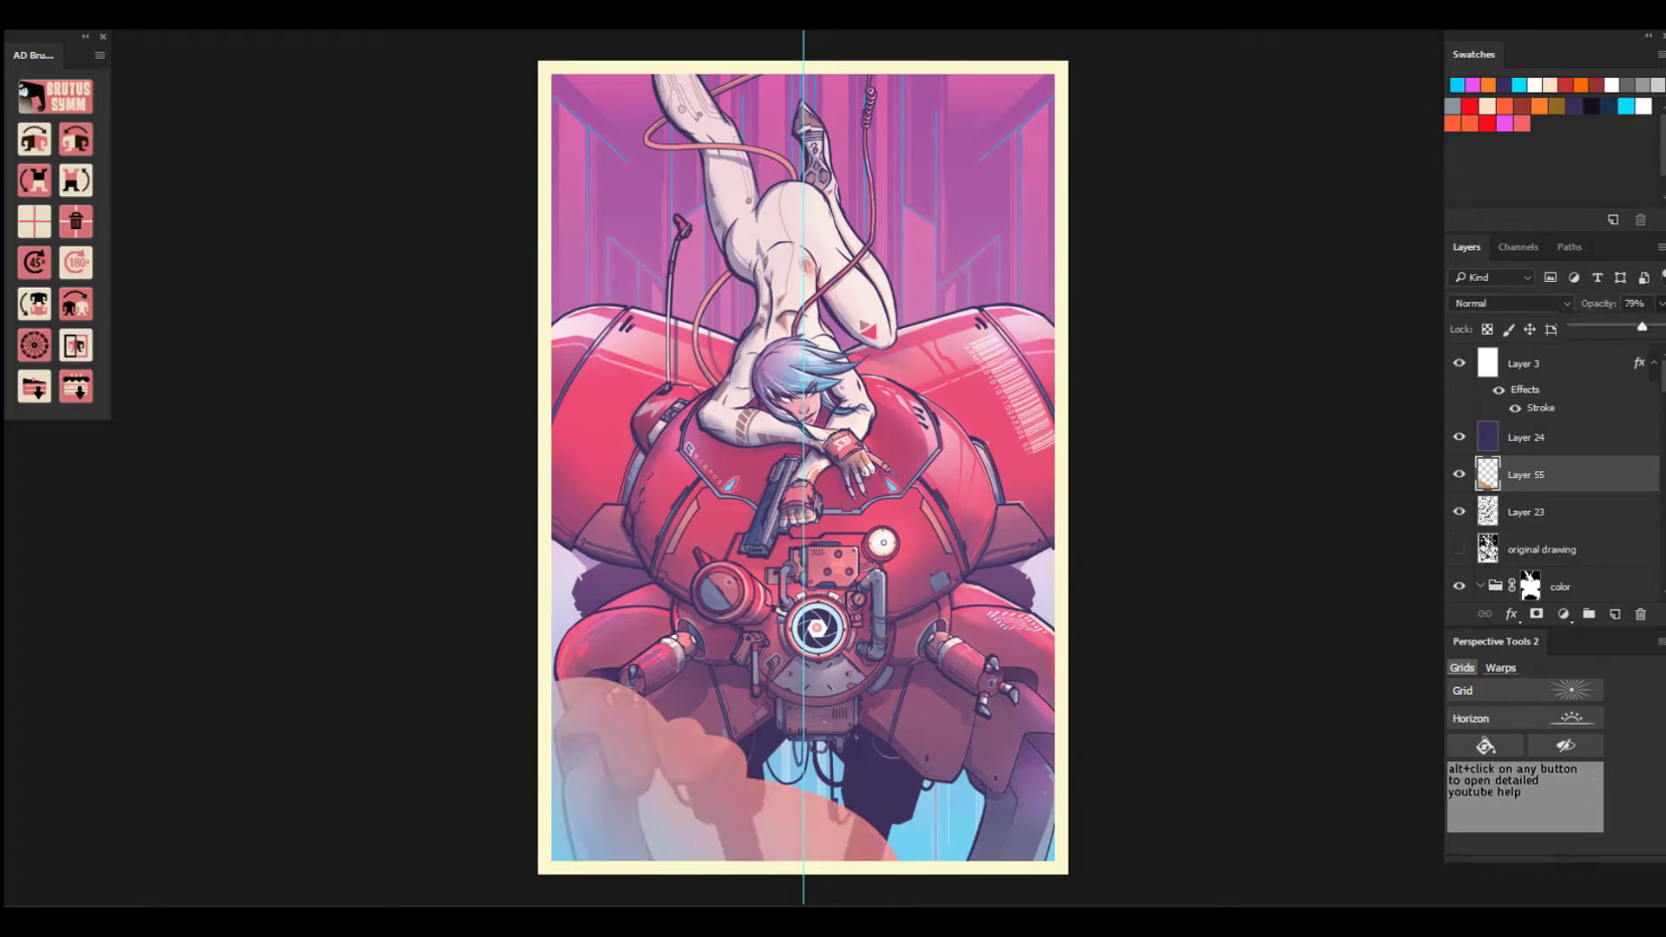
Outline a second, smaller bumpy cloud inside the first one at the artwork's lower left corner.
left_click(539, 867)
left_click(540, 742)
mouse_move(606, 761)
left_mouse_down()
mouse_move(627, 800)
mouse_move(658, 804)
left_mouse_up()
left_click(607, 762, "alt")
left_click_drag(792, 903, 776, 904)
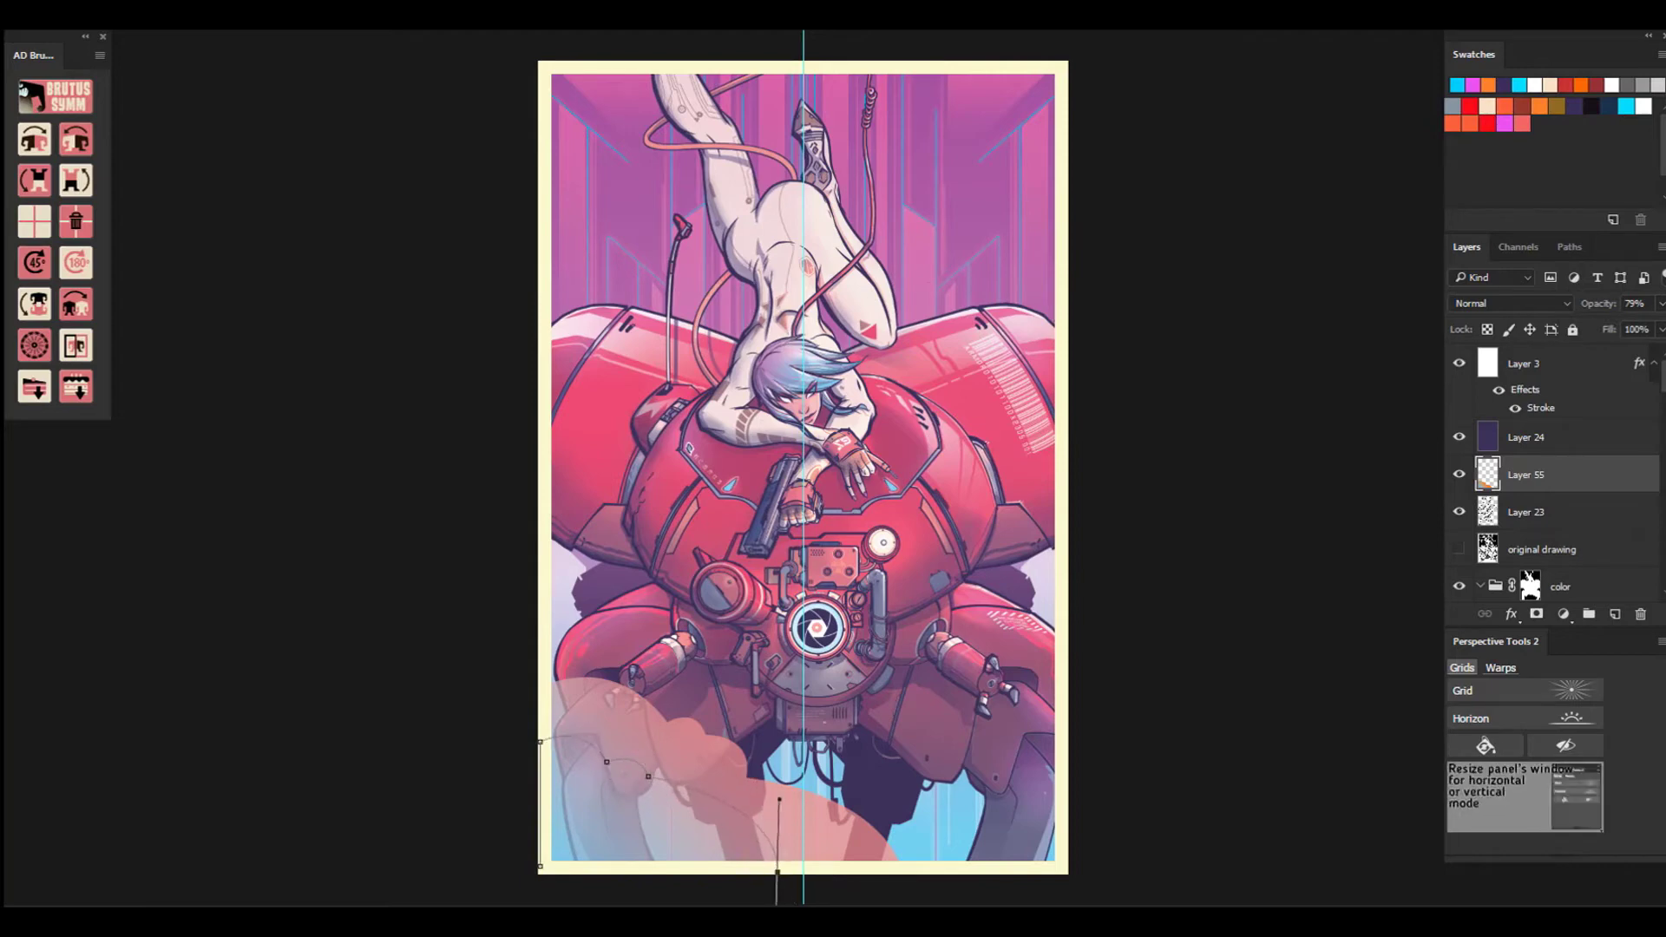
left_click(540, 867)
Select the smaller cloud outline and fill it on a new layer with a coral-to-blue gradient at 84% opacity.
right_click(539, 706)
left_click(624, 308)
key("Return")
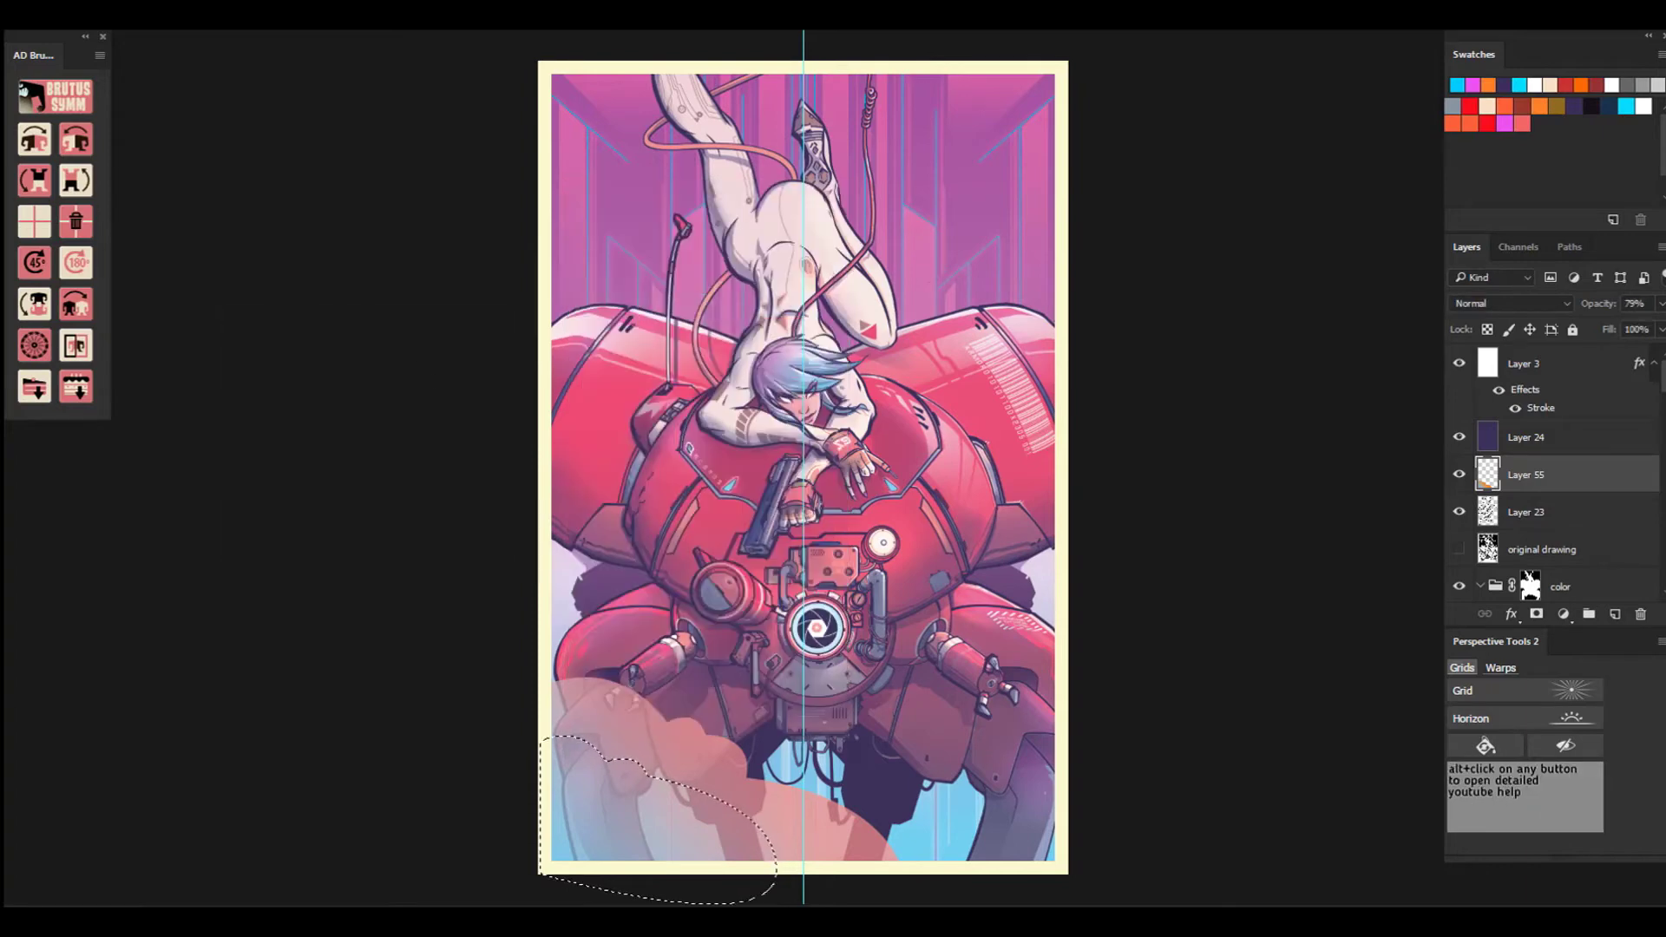
key("ctrl+j")
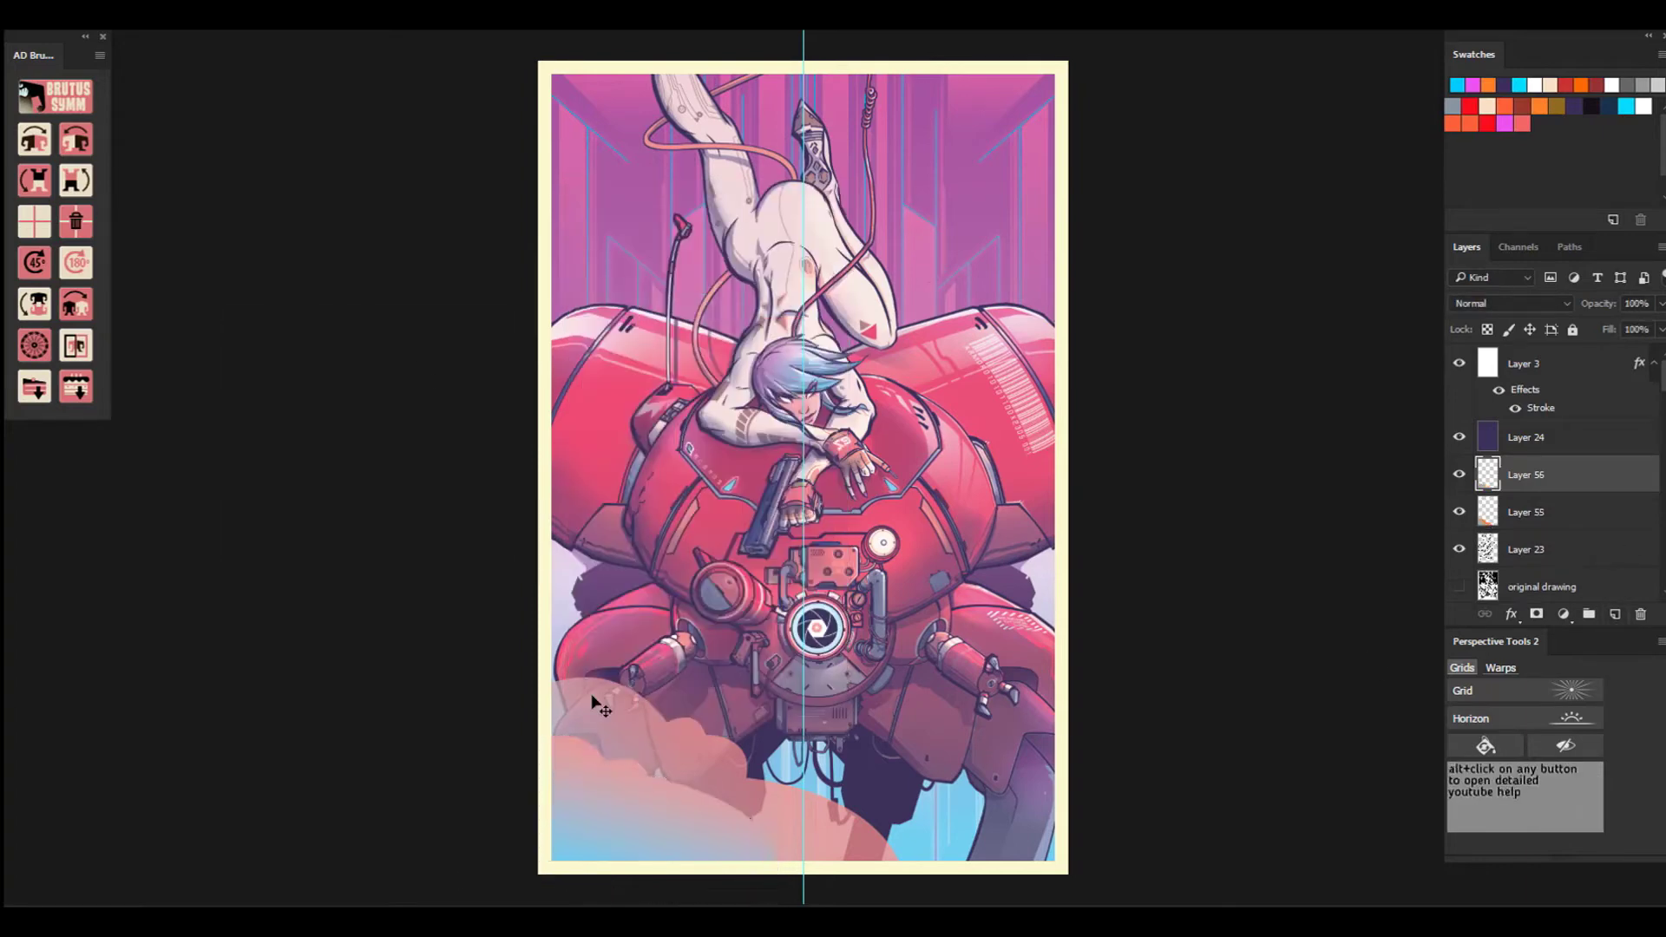
left_click_drag(1661, 310, 1647, 331)
Select several small circles above the lower left clouds and fill them with a pale colour.
left_click(61, 173)
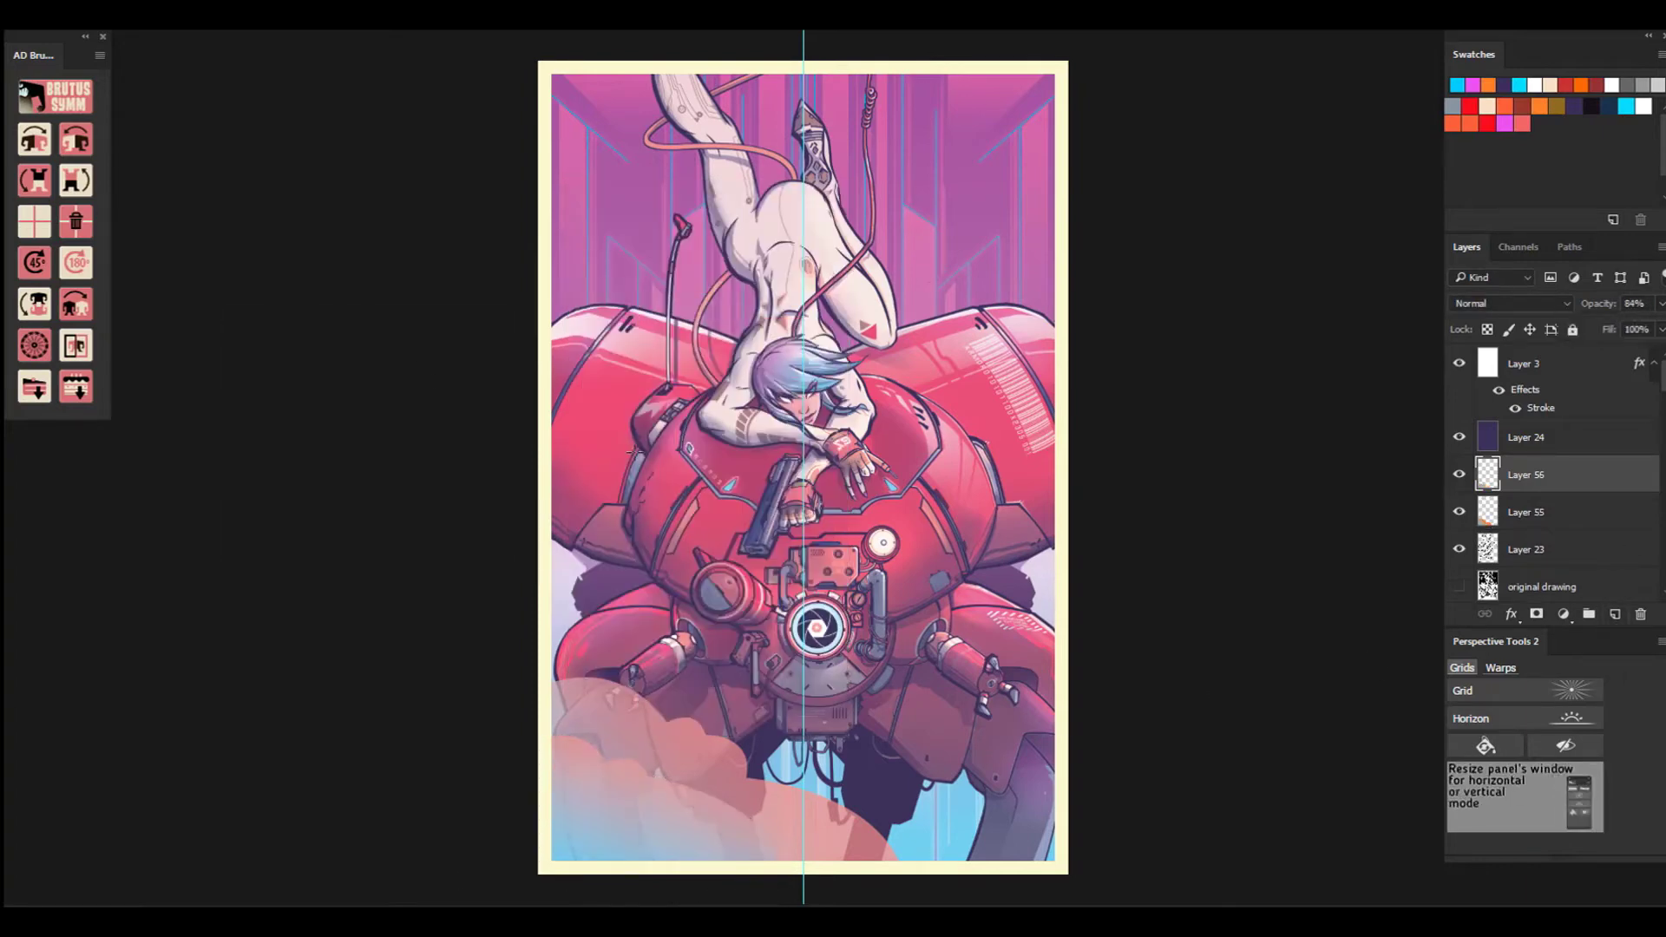
mouse_move(584, 622)
left_mouse_down()
mouse_move(659, 648)
mouse_move(782, 749)
left_mouse_up()
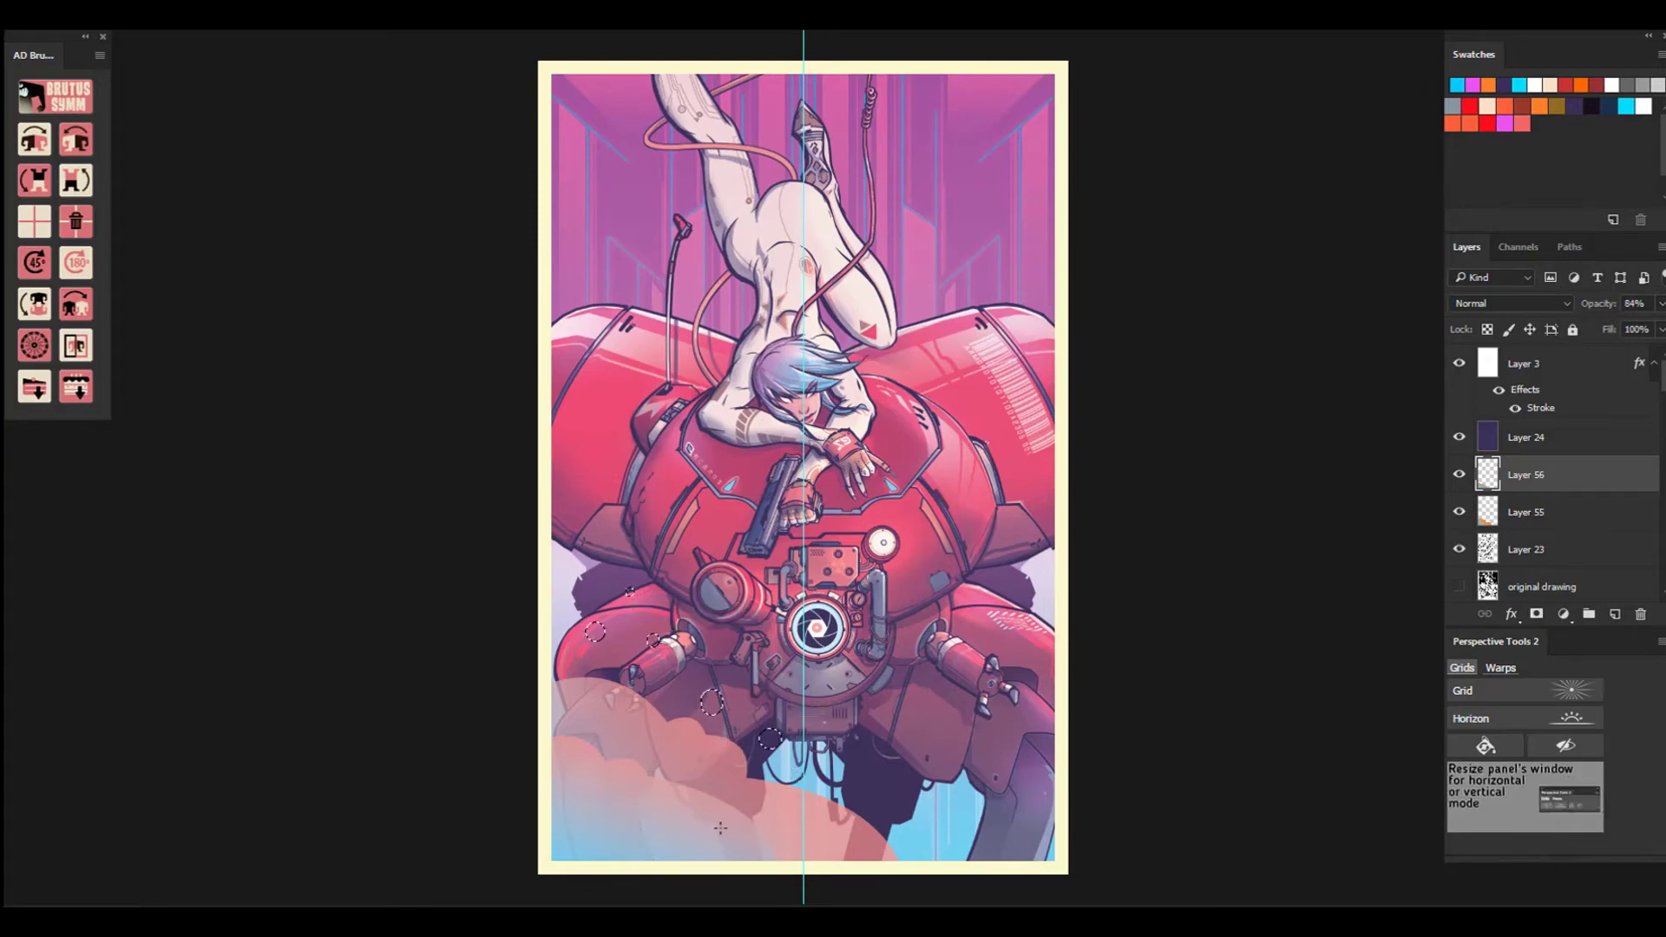
key("ctrl+BackSpace")
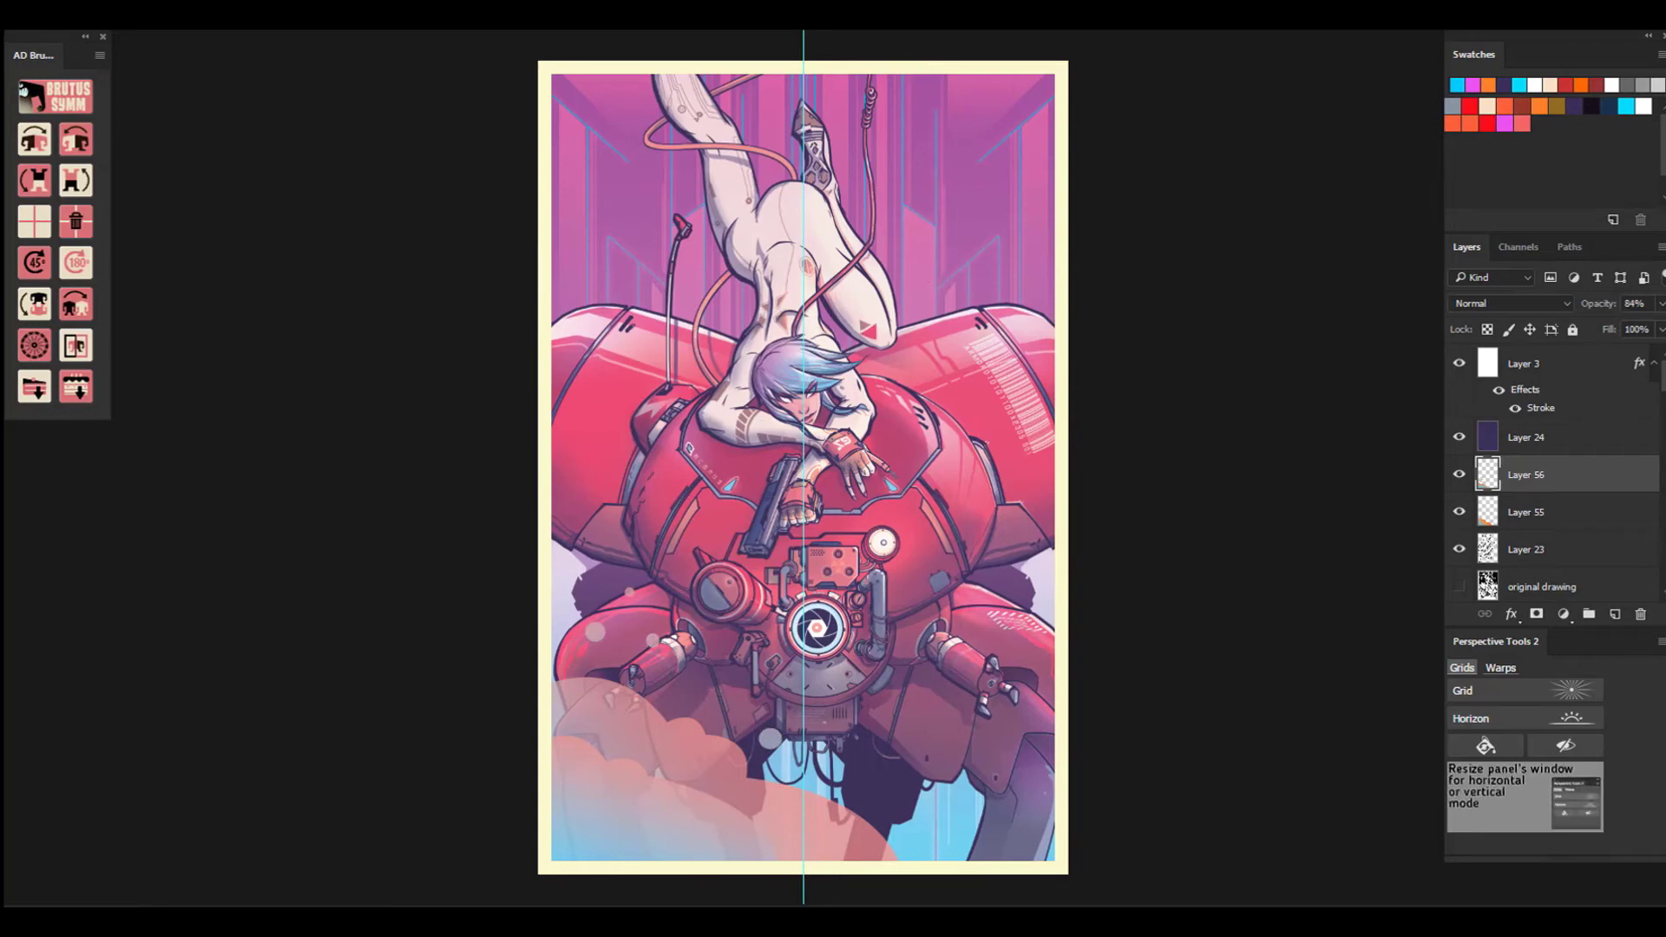
Enlarge the brush tip and clear most of the small circles above the lower left clouds.
left_click(52, 21)
left_click(359, 510)
key("bracketright")
key("bracketright")
key("bracketright")
key("bracketright")
key("bracketright")
key("bracketright")
key("bracketright")
key("bracketright")
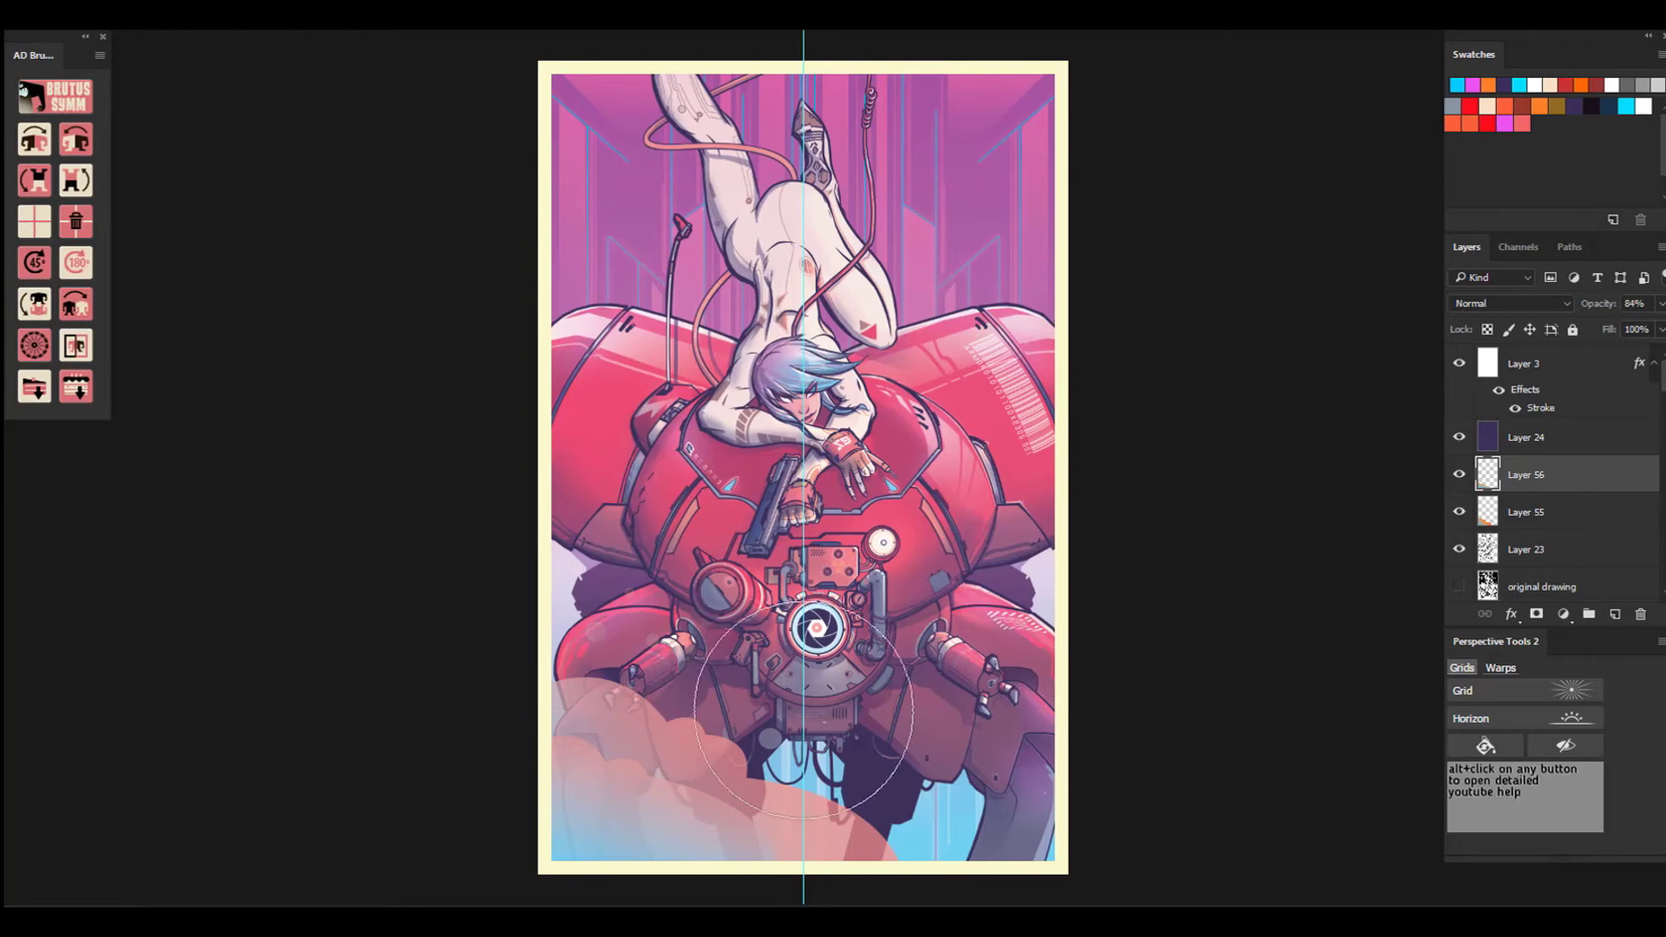
On a new layer, outline a rounded two-bump cloud across the artwork's lower right corner with the Pen tool.
key("ctrl+shift+alt+n")
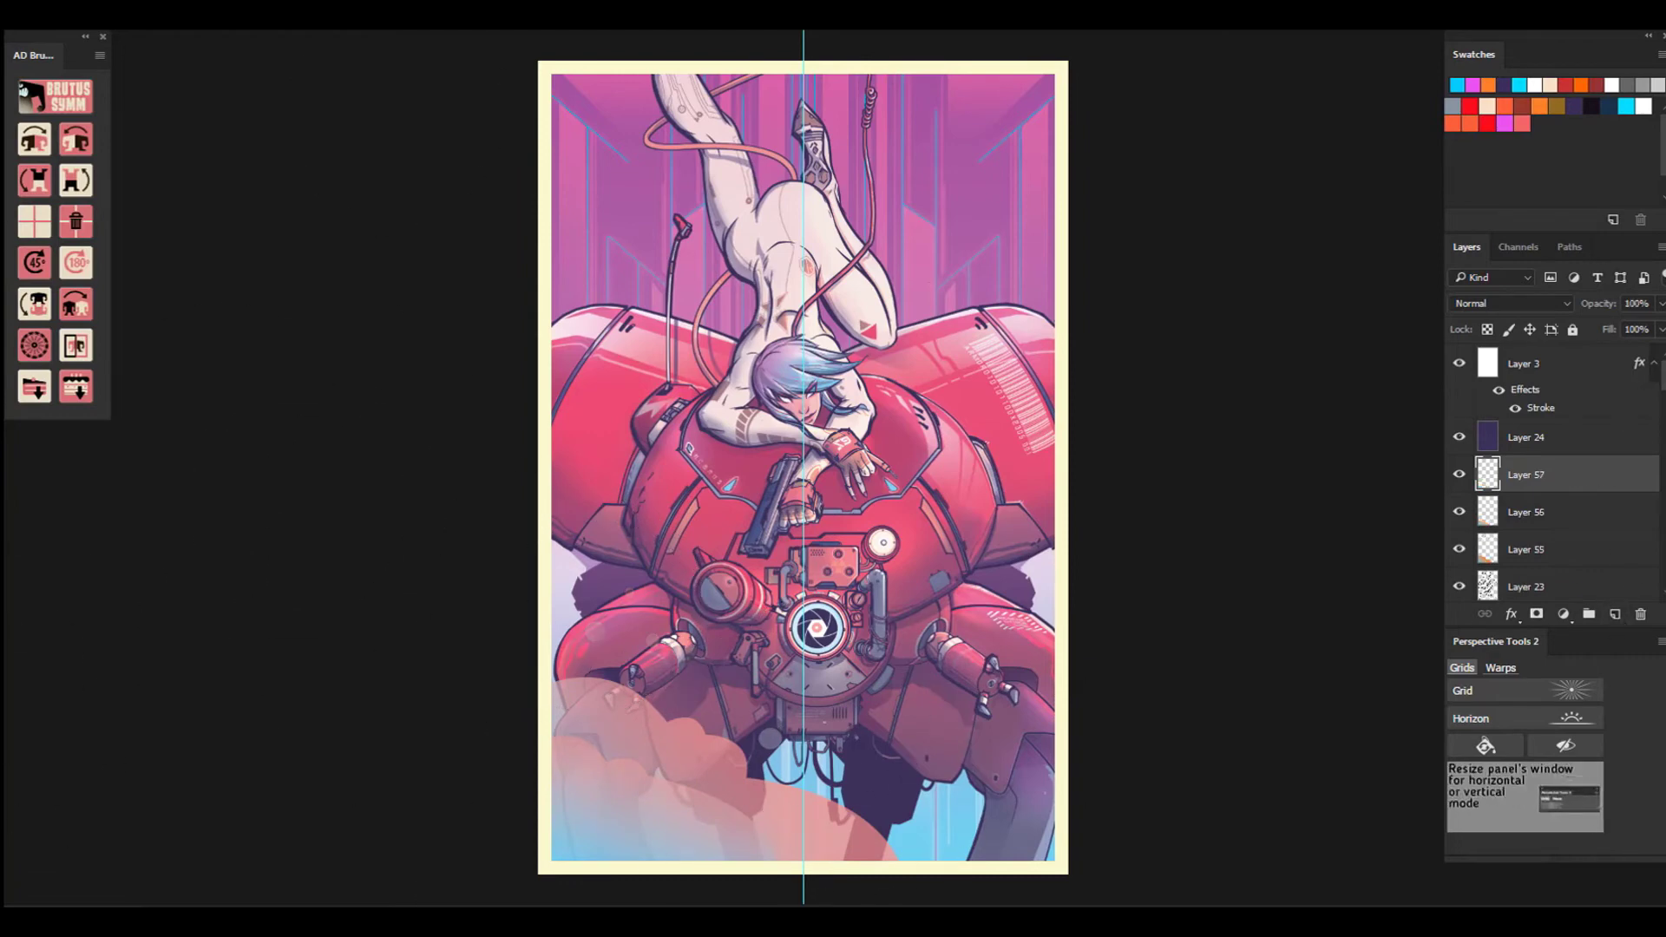
left_click_drag(929, 846, 934, 851)
left_click(969, 770, "alt")
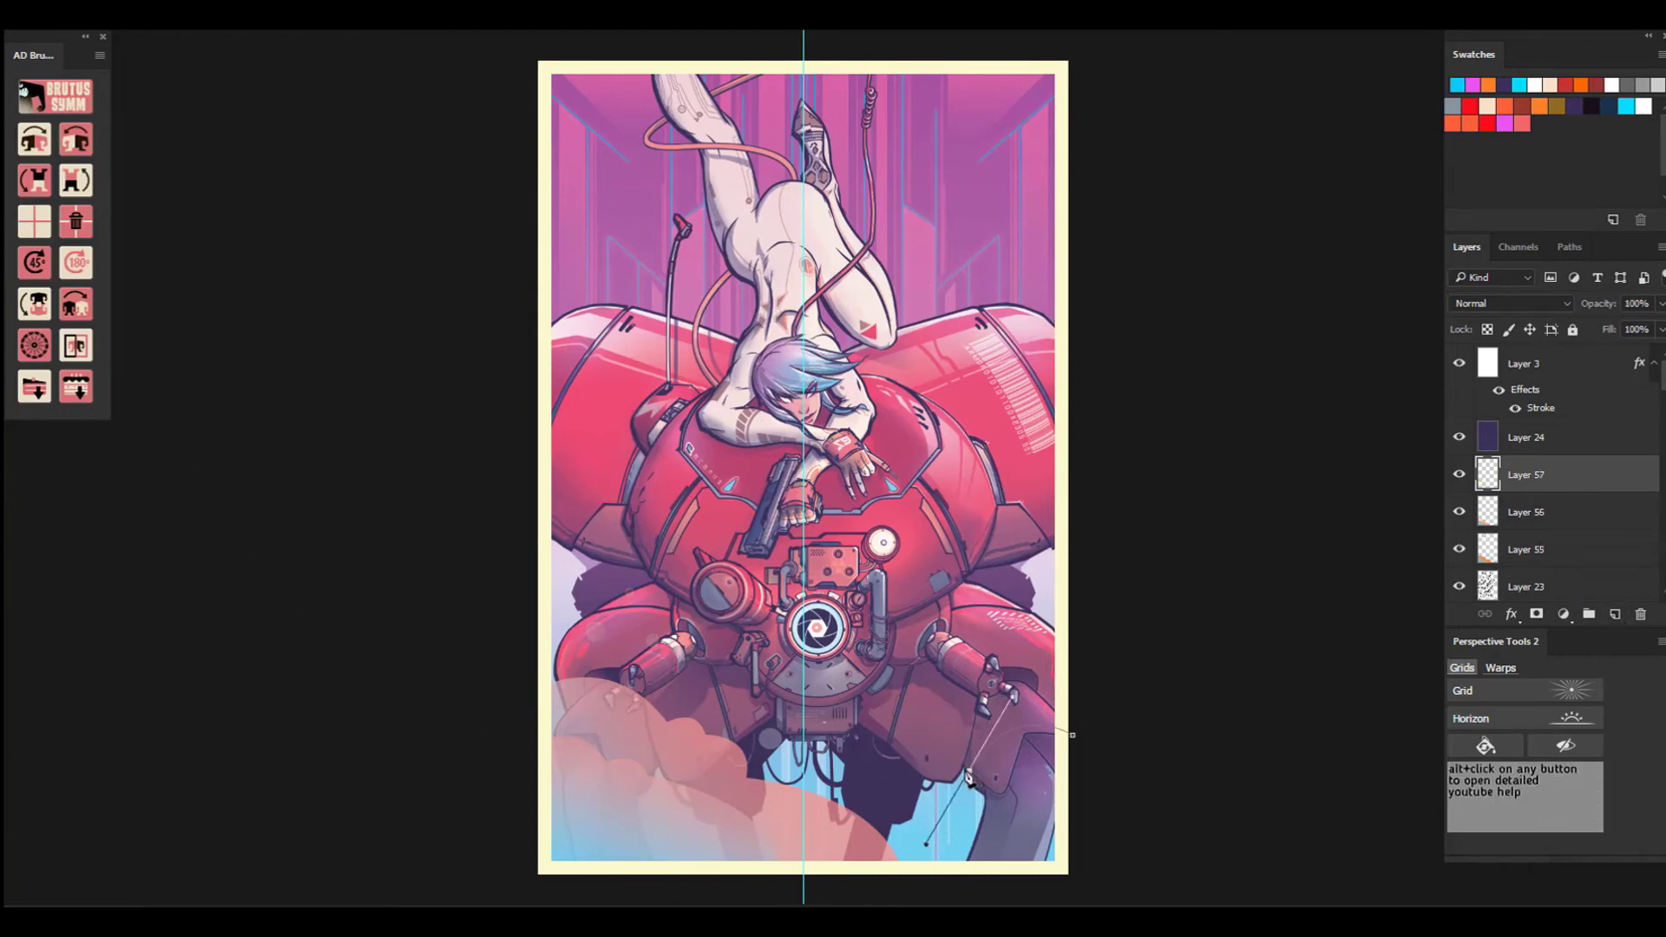
left_click_drag(941, 788, 939, 819)
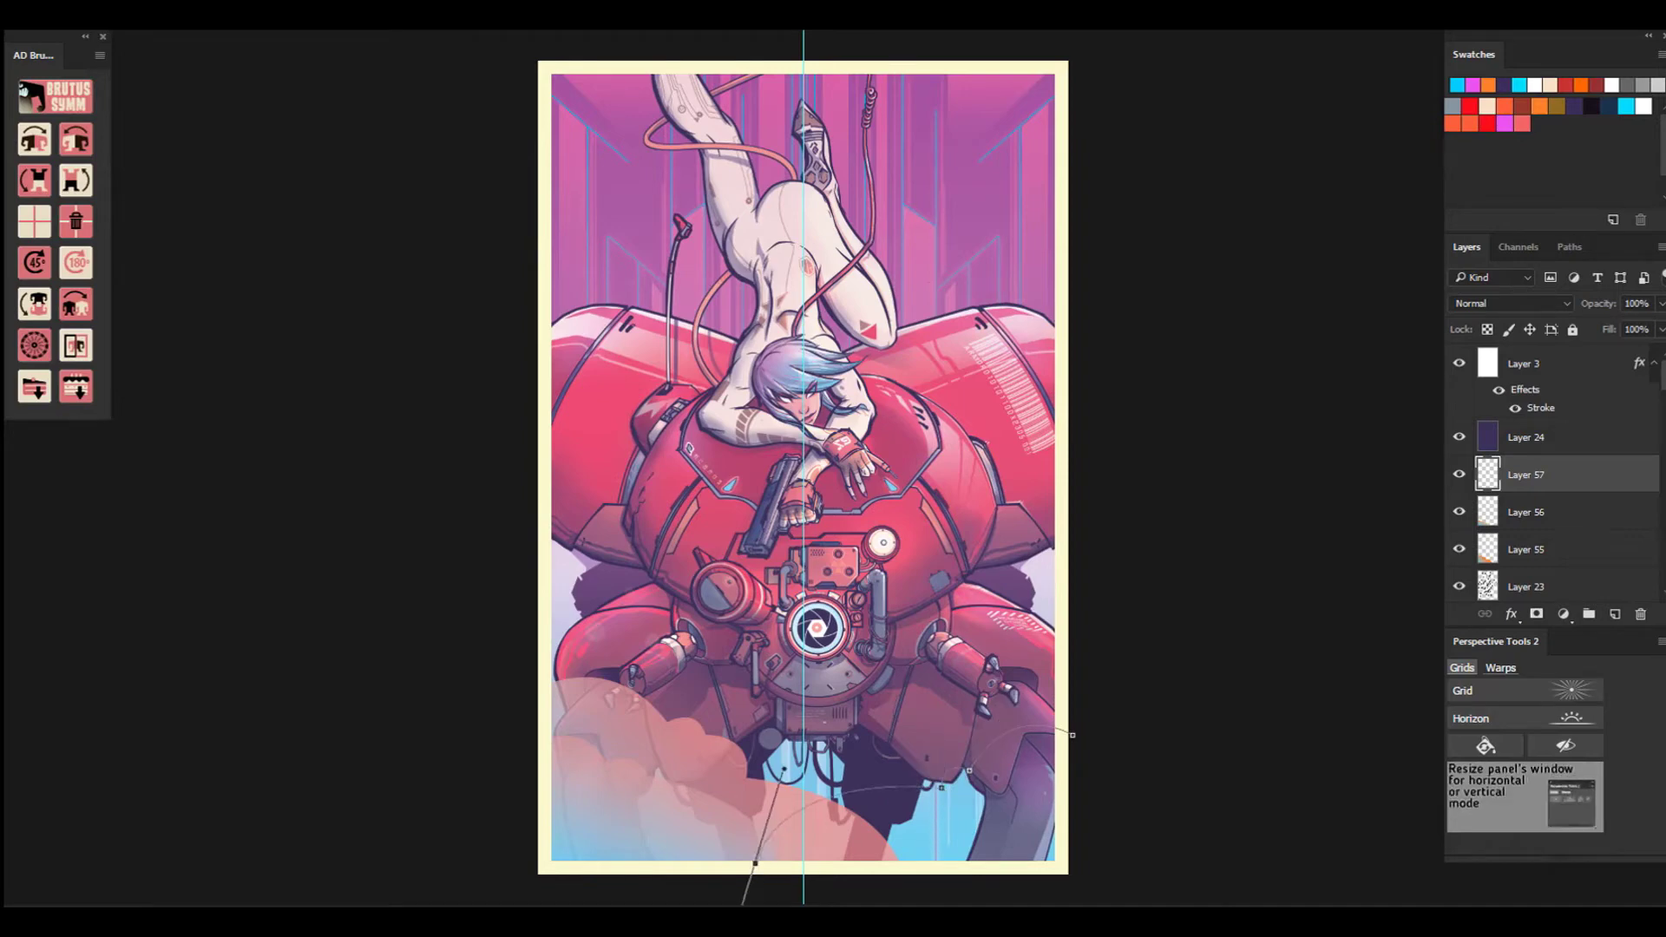
left_click(755, 864, "alt")
left_click(758, 872)
left_click(1063, 871)
left_click(1107, 784)
left_click(1072, 735)
Turn the lower right cloud outline into a selection, fill it with a coral-to-blue gradient, and set the layer opacity to 43%.
right_click(980, 755)
left_click(1083, 326)
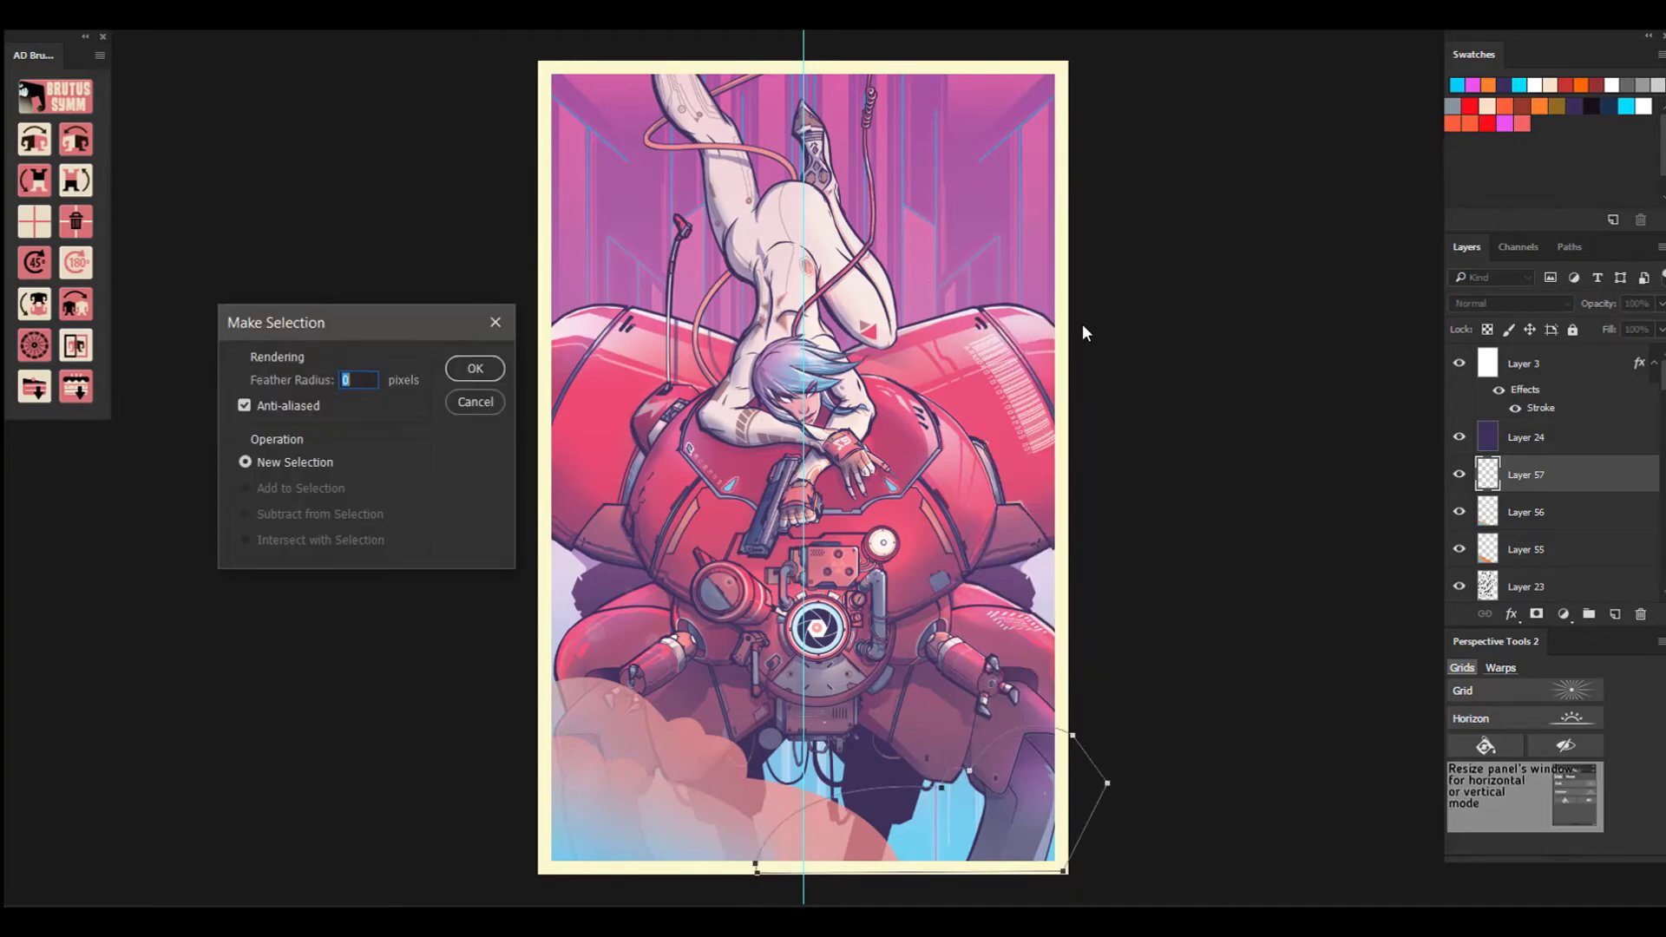
left_click(480, 367)
key("ctrl+z")
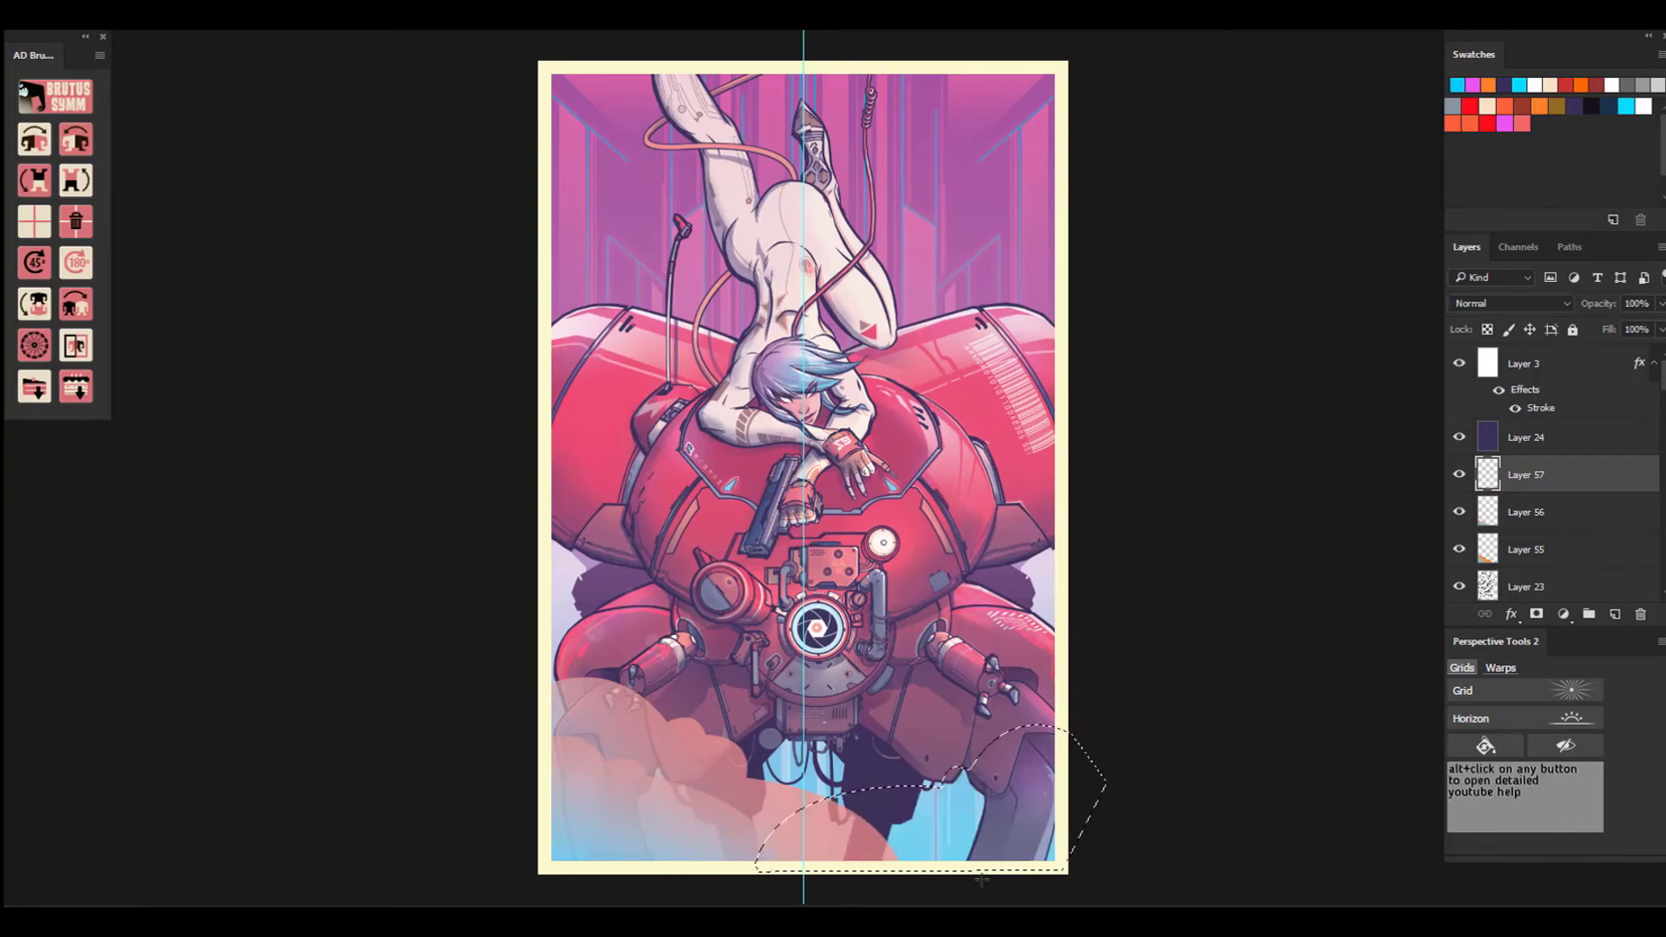
left_click_drag(1032, 860, 1008, 756)
left_click(1661, 303)
left_click_drag(1658, 328, 1611, 330)
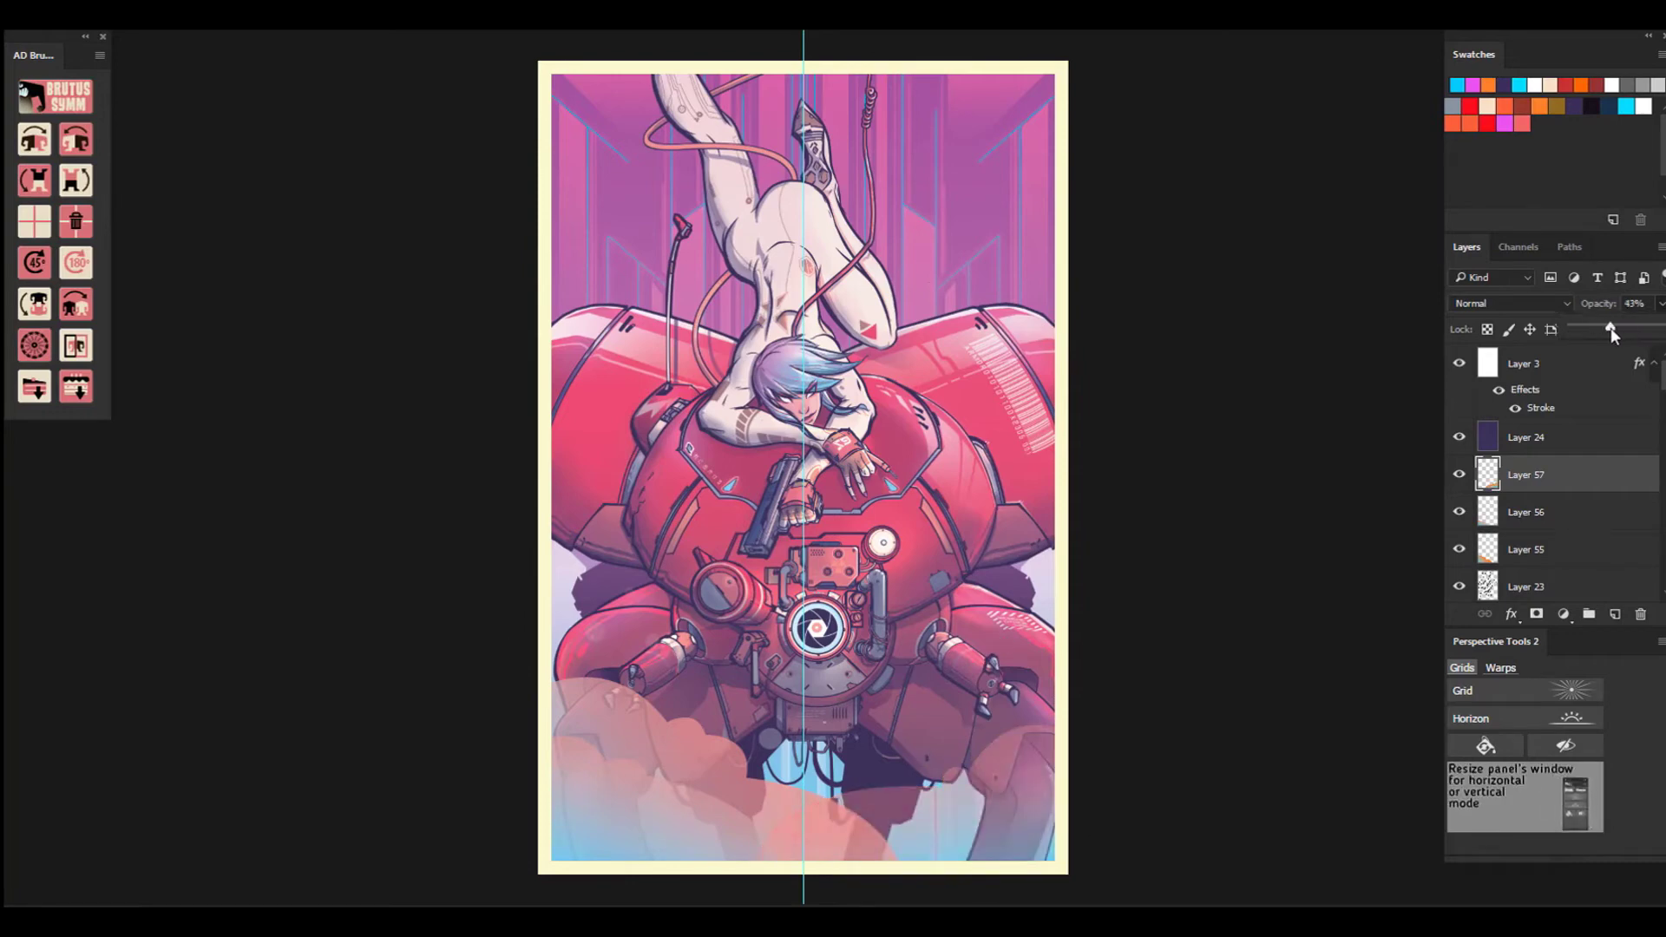
Select several small circles above the lower right cloud and fill them on a new layer with a coral-to-blue gradient at 32% opacity.
left_click(172, 246)
left_click_drag(768, 580, 807, 611)
left_click_drag(938, 659, 945, 760)
mouse_move(984, 600)
left_mouse_down()
mouse_move(1024, 644)
mouse_move(1024, 693)
left_mouse_up()
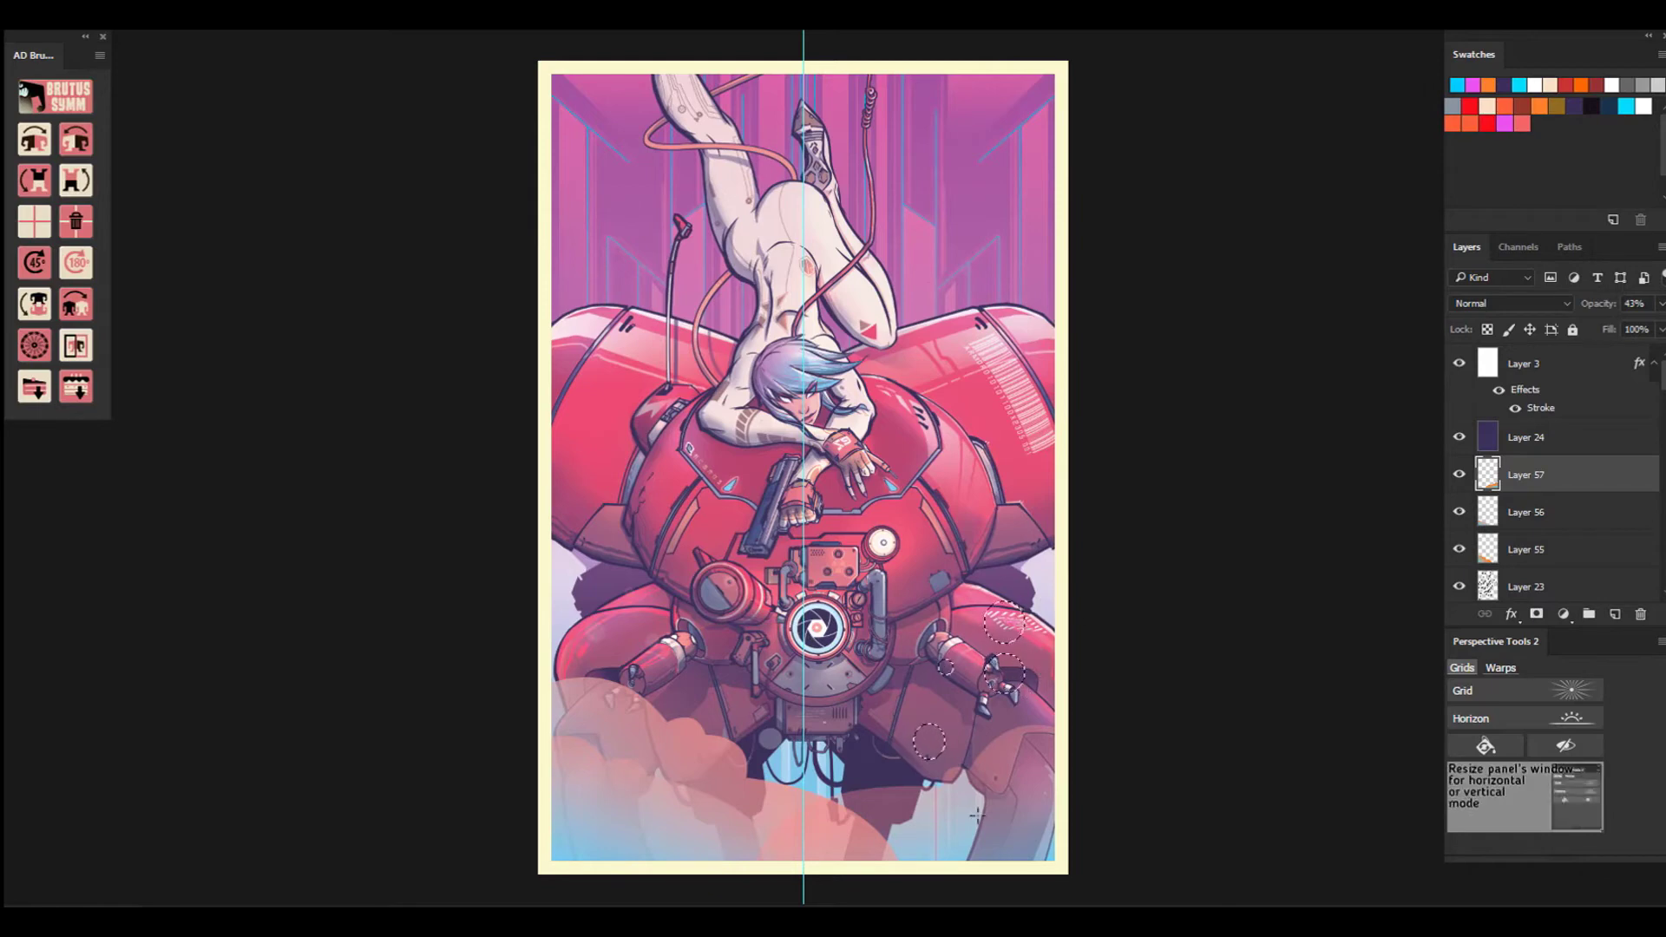
left_click(1614, 614)
key("g")
left_click_drag(1175, 830, 770, 469)
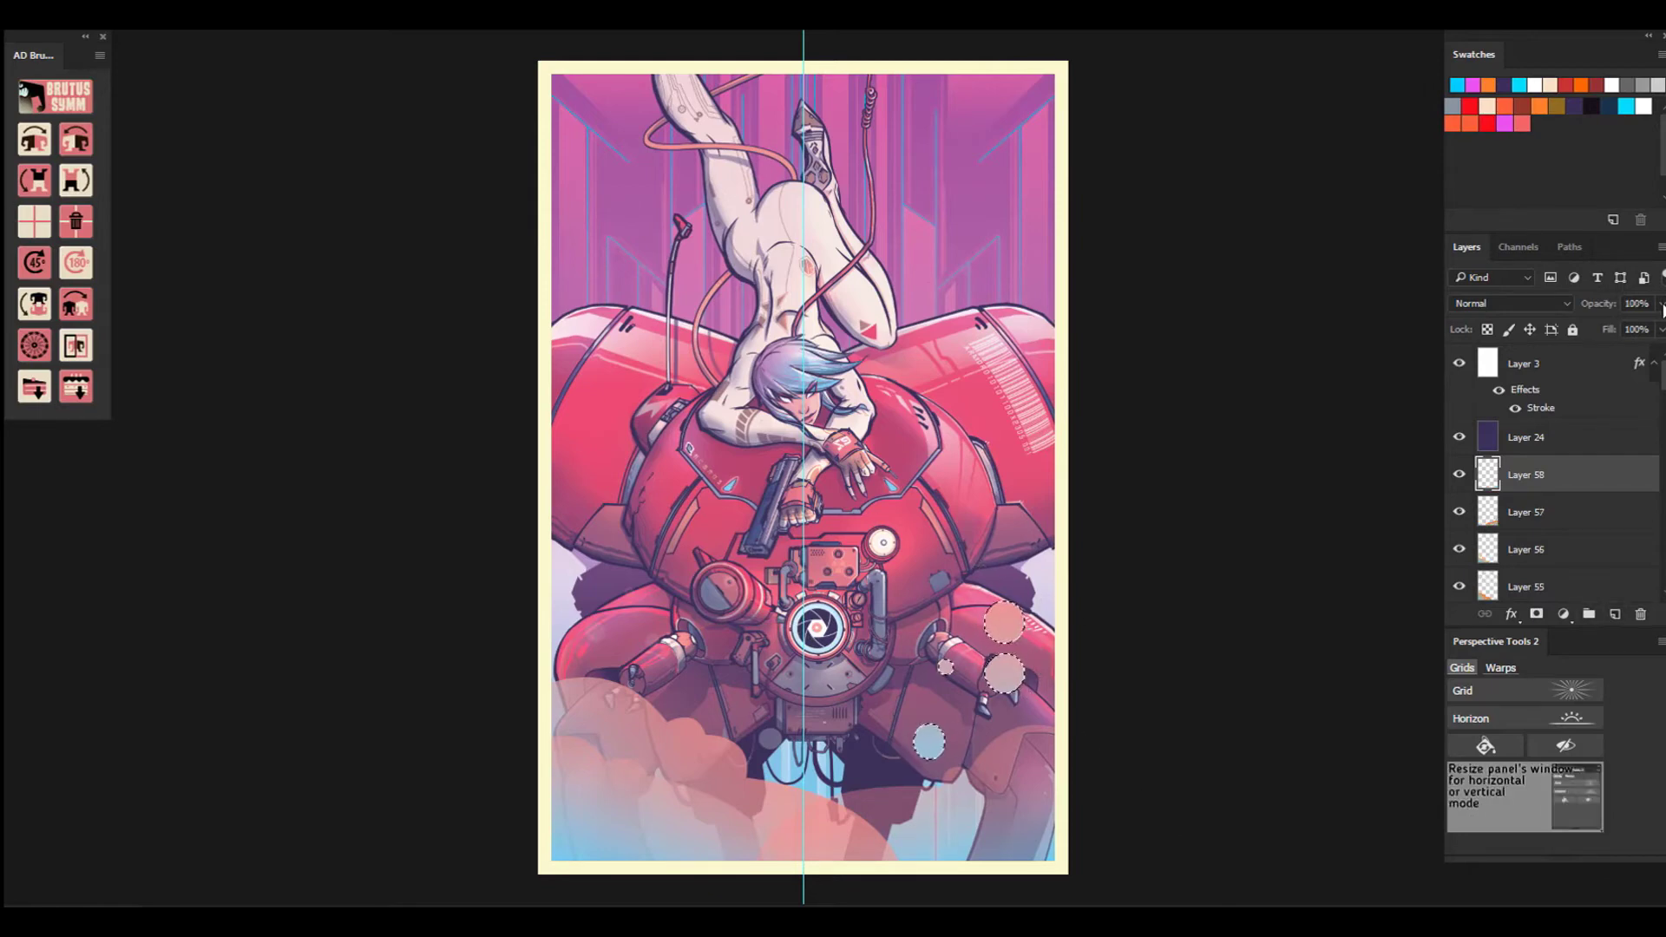
key("3")
key("2")
key("ctrl+d")
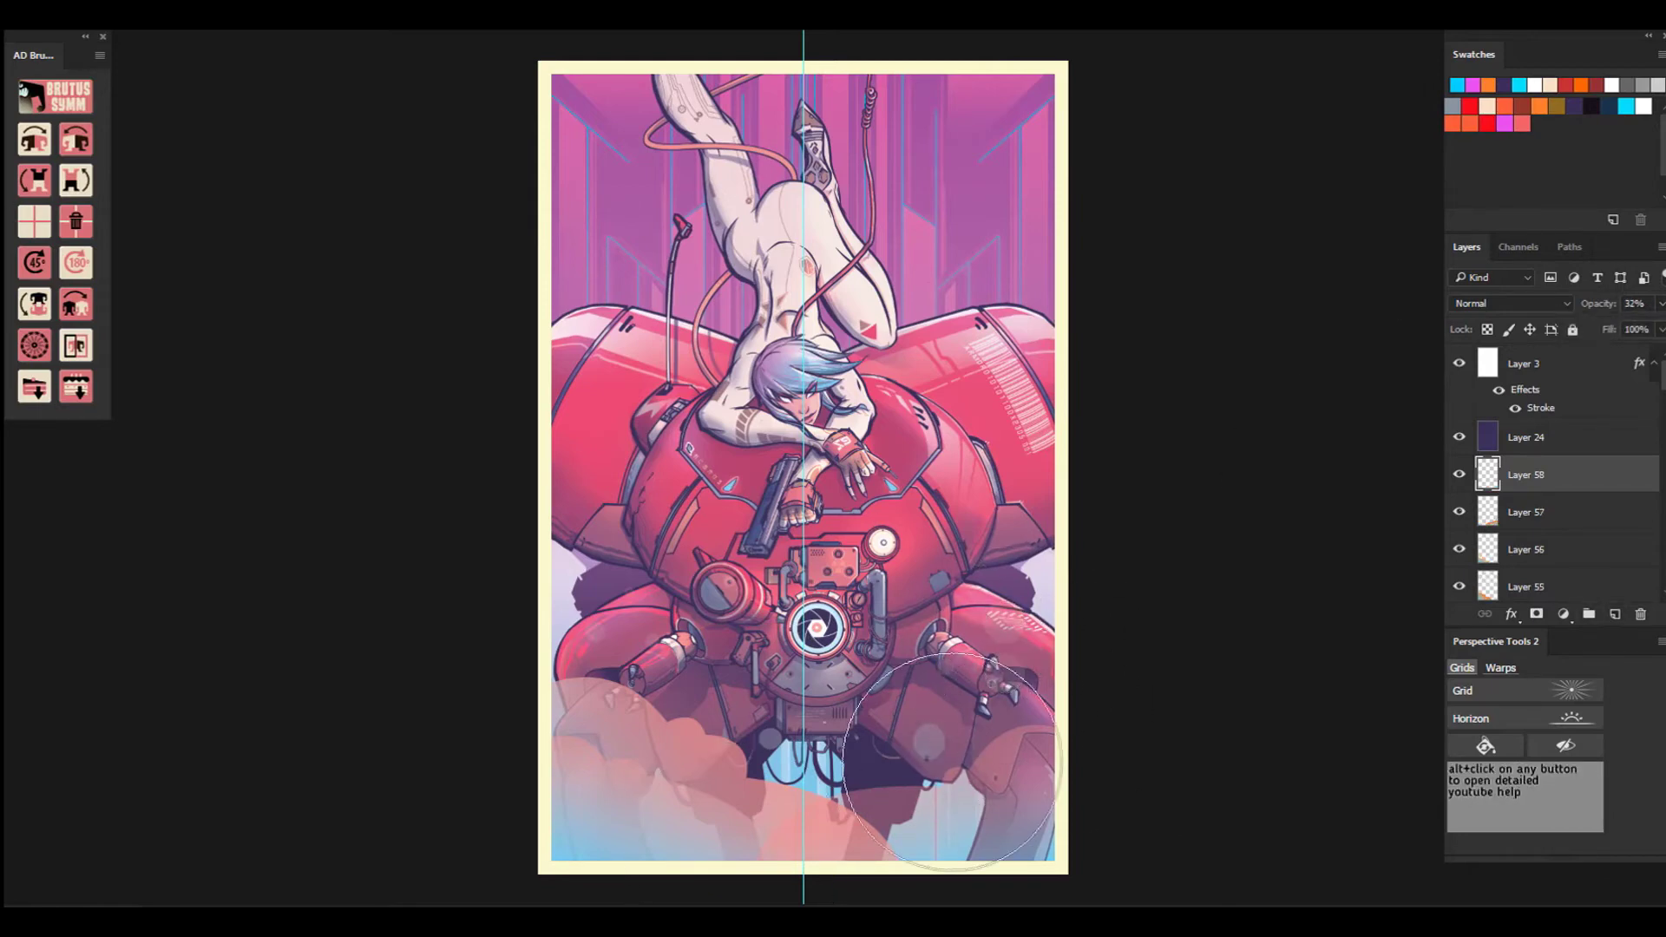
On Layer 49, with the cream swatch as colour, outline a curved highlight on the red dome's left side and make it a selection.
key("alt+bracketleft")
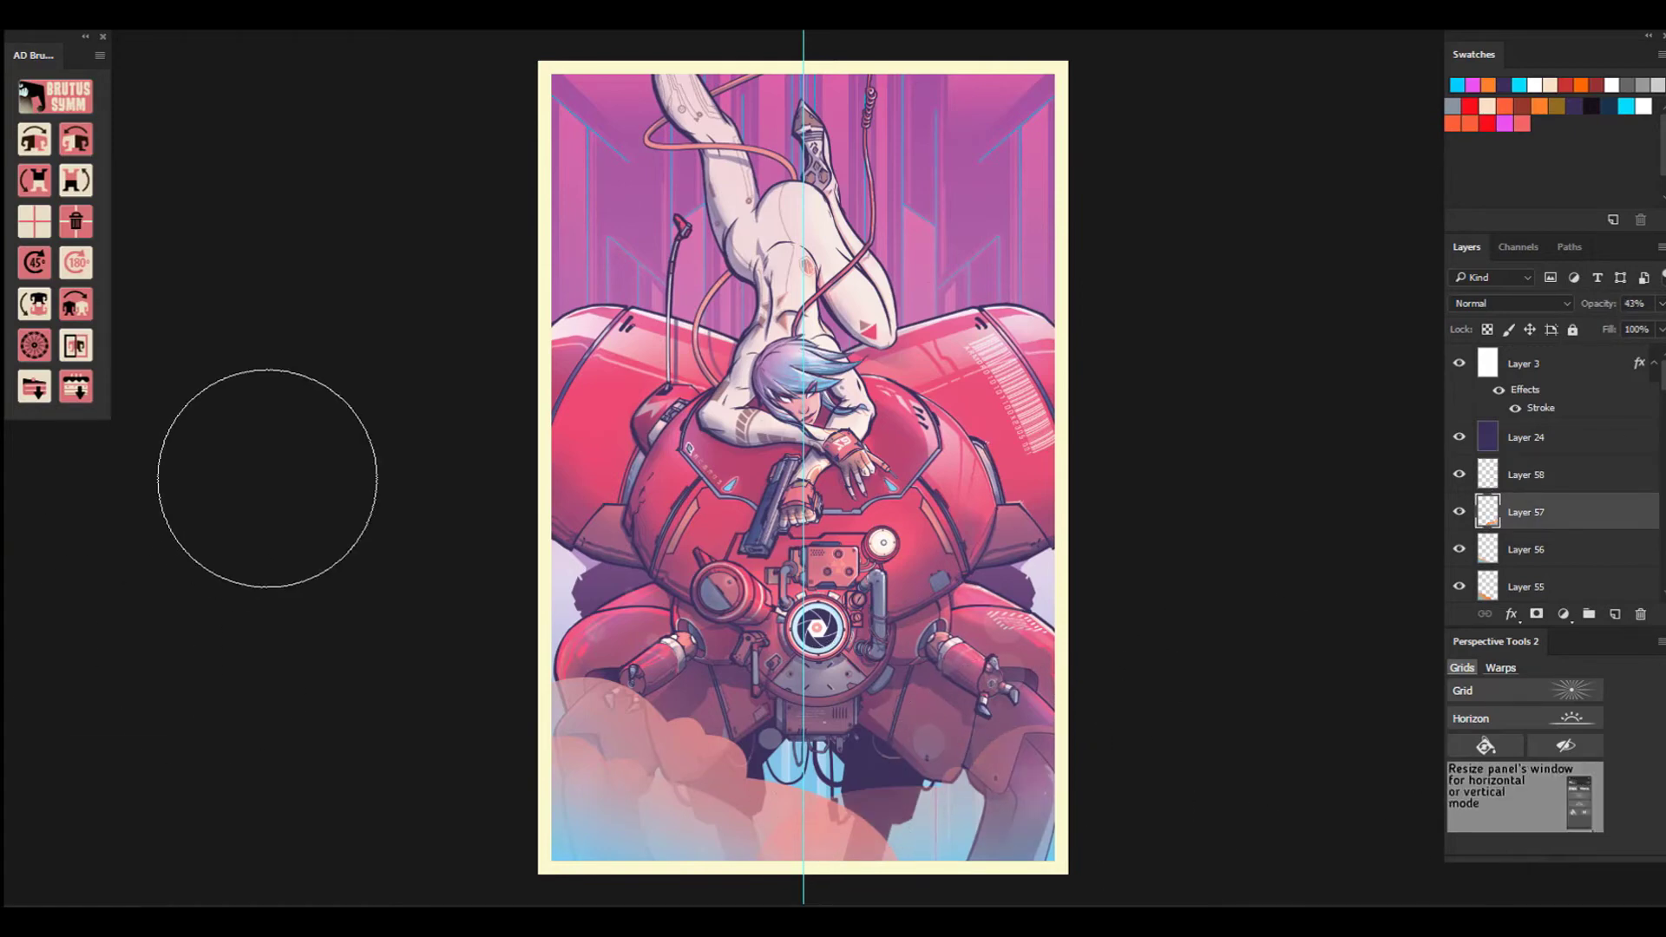
scroll(1575, 524, "down", 5)
left_click(1497, 482)
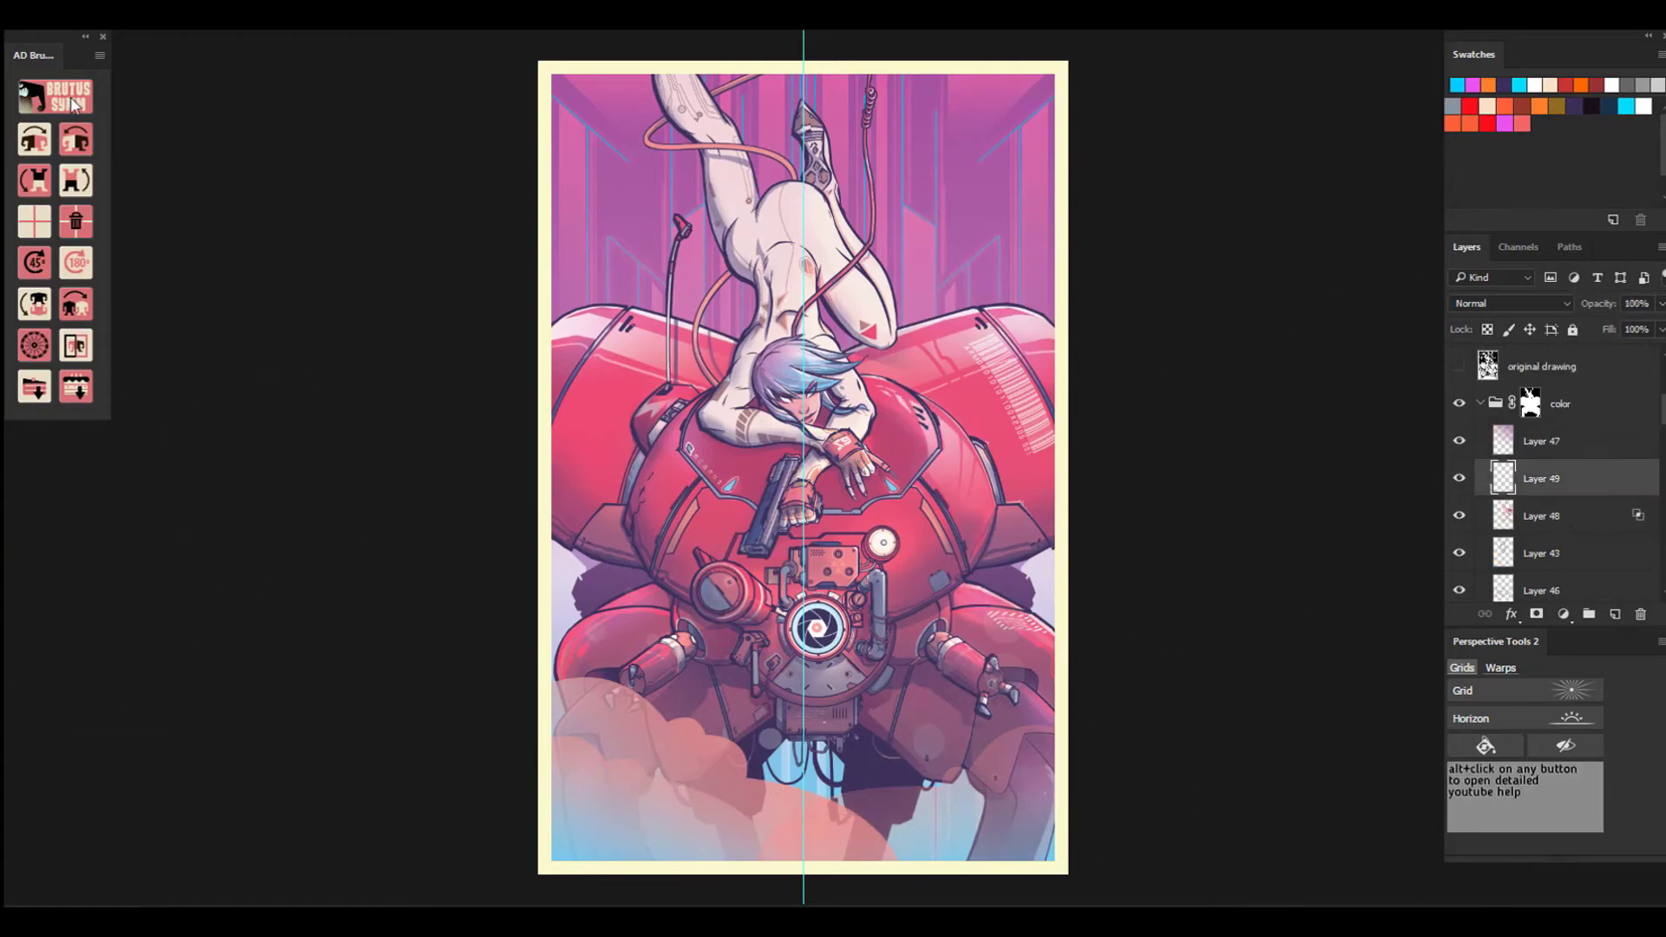
left_click(1487, 102)
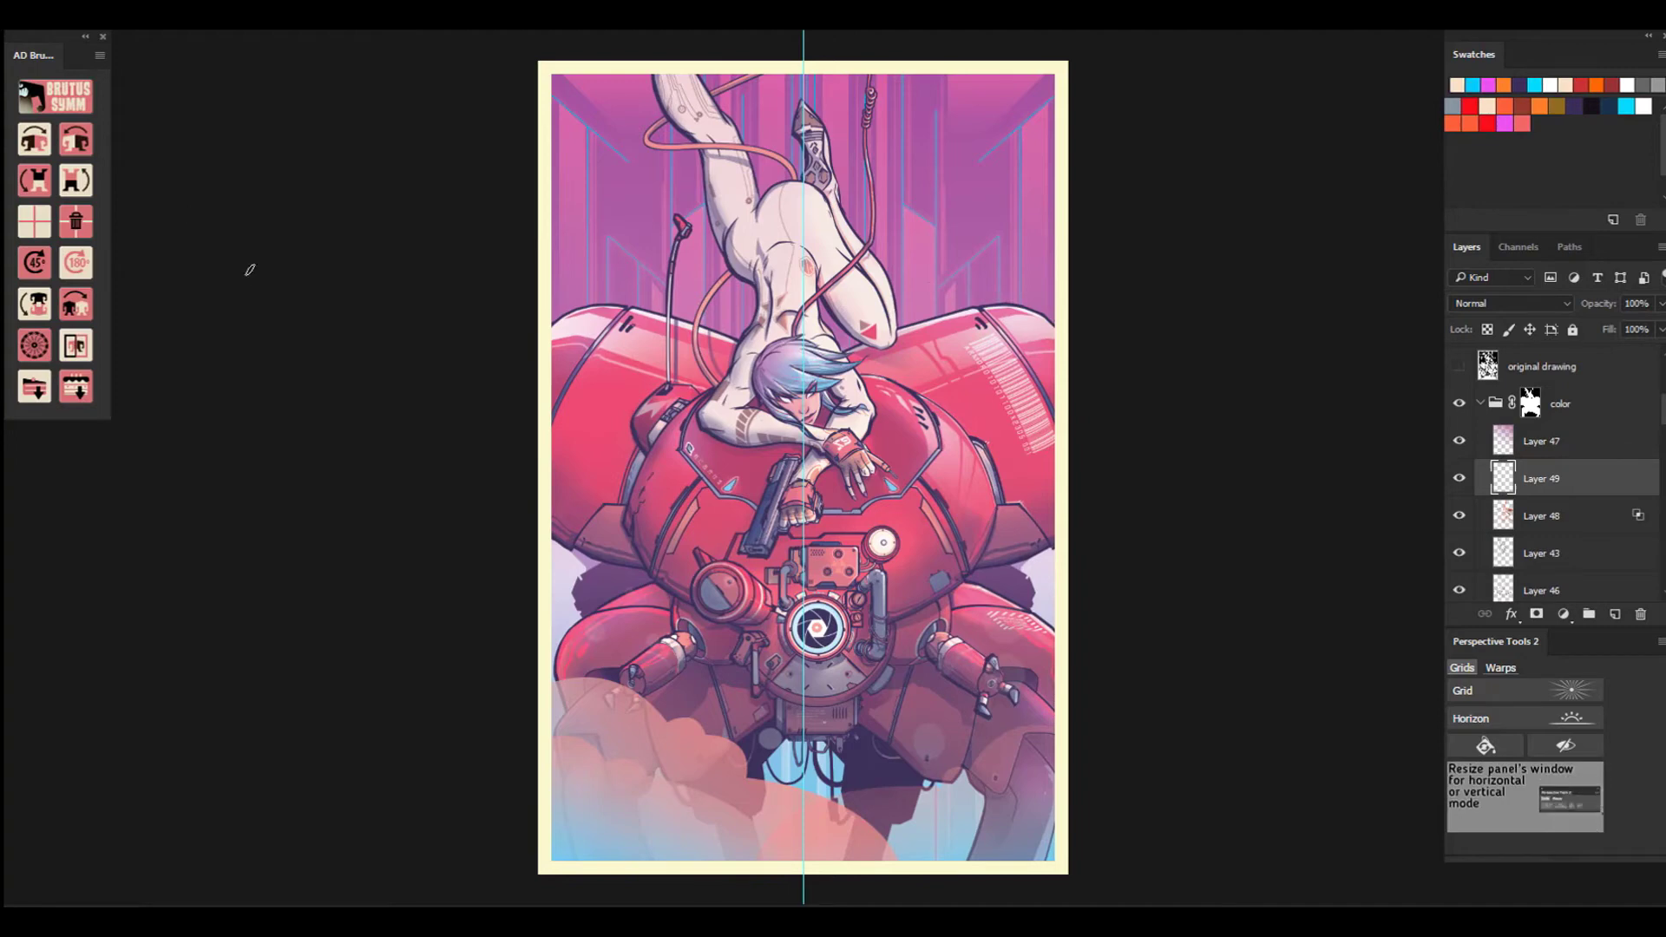
key("ctrl+plus")
left_click_drag(393, 652, 592, 456)
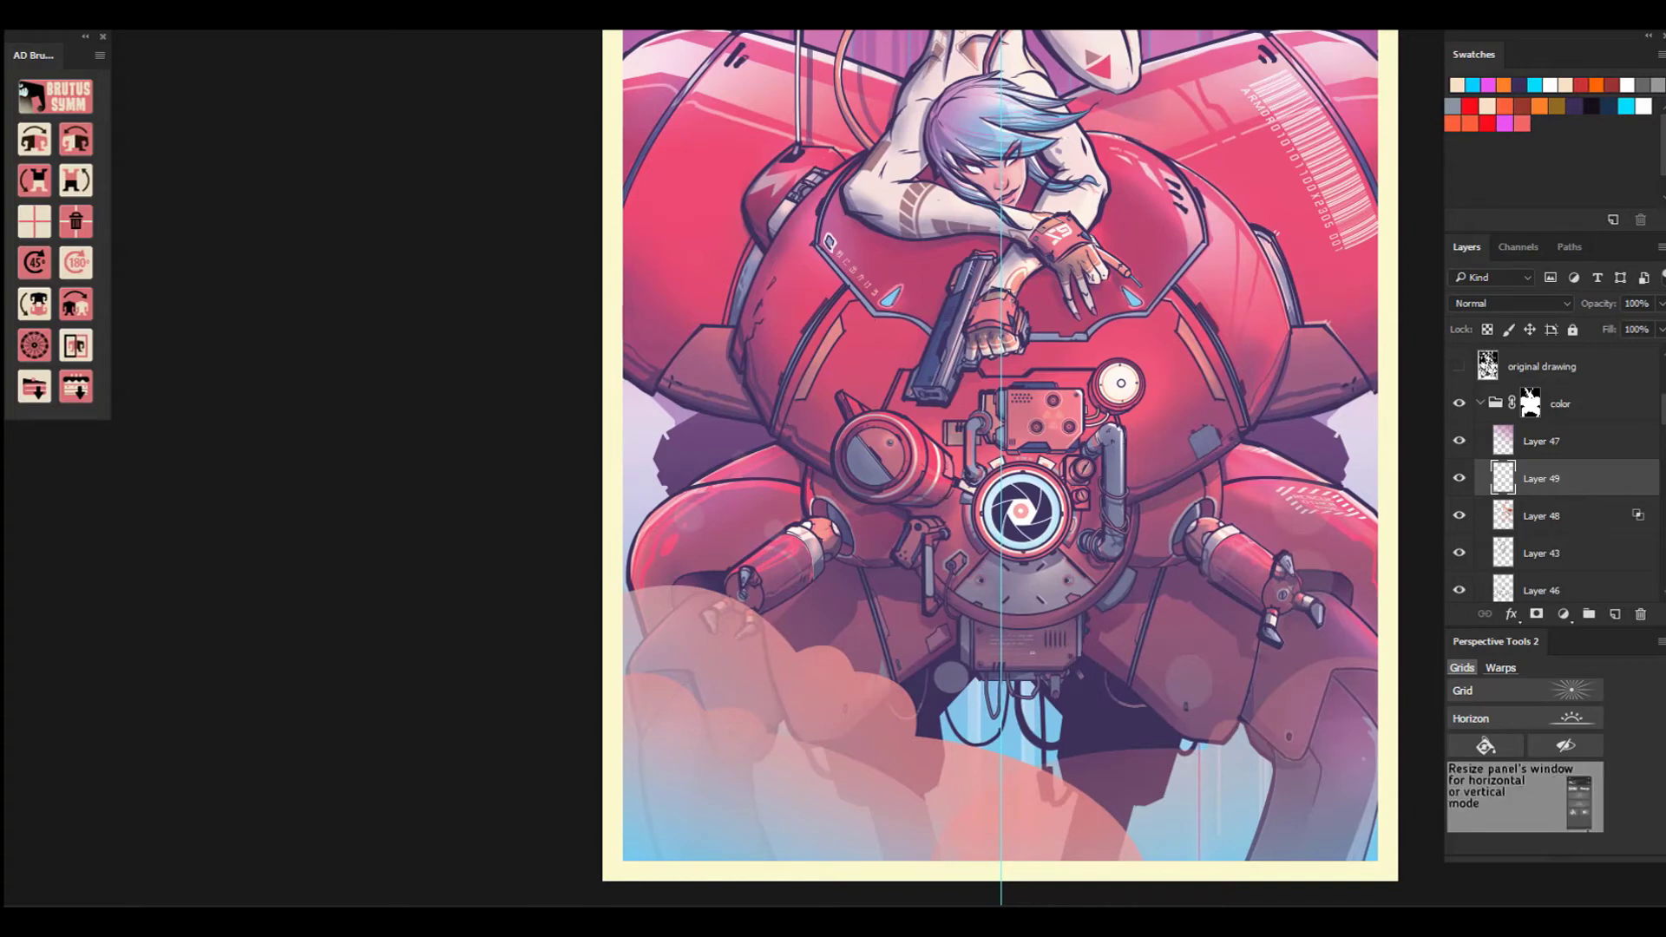
left_click_drag(755, 323, 751, 359)
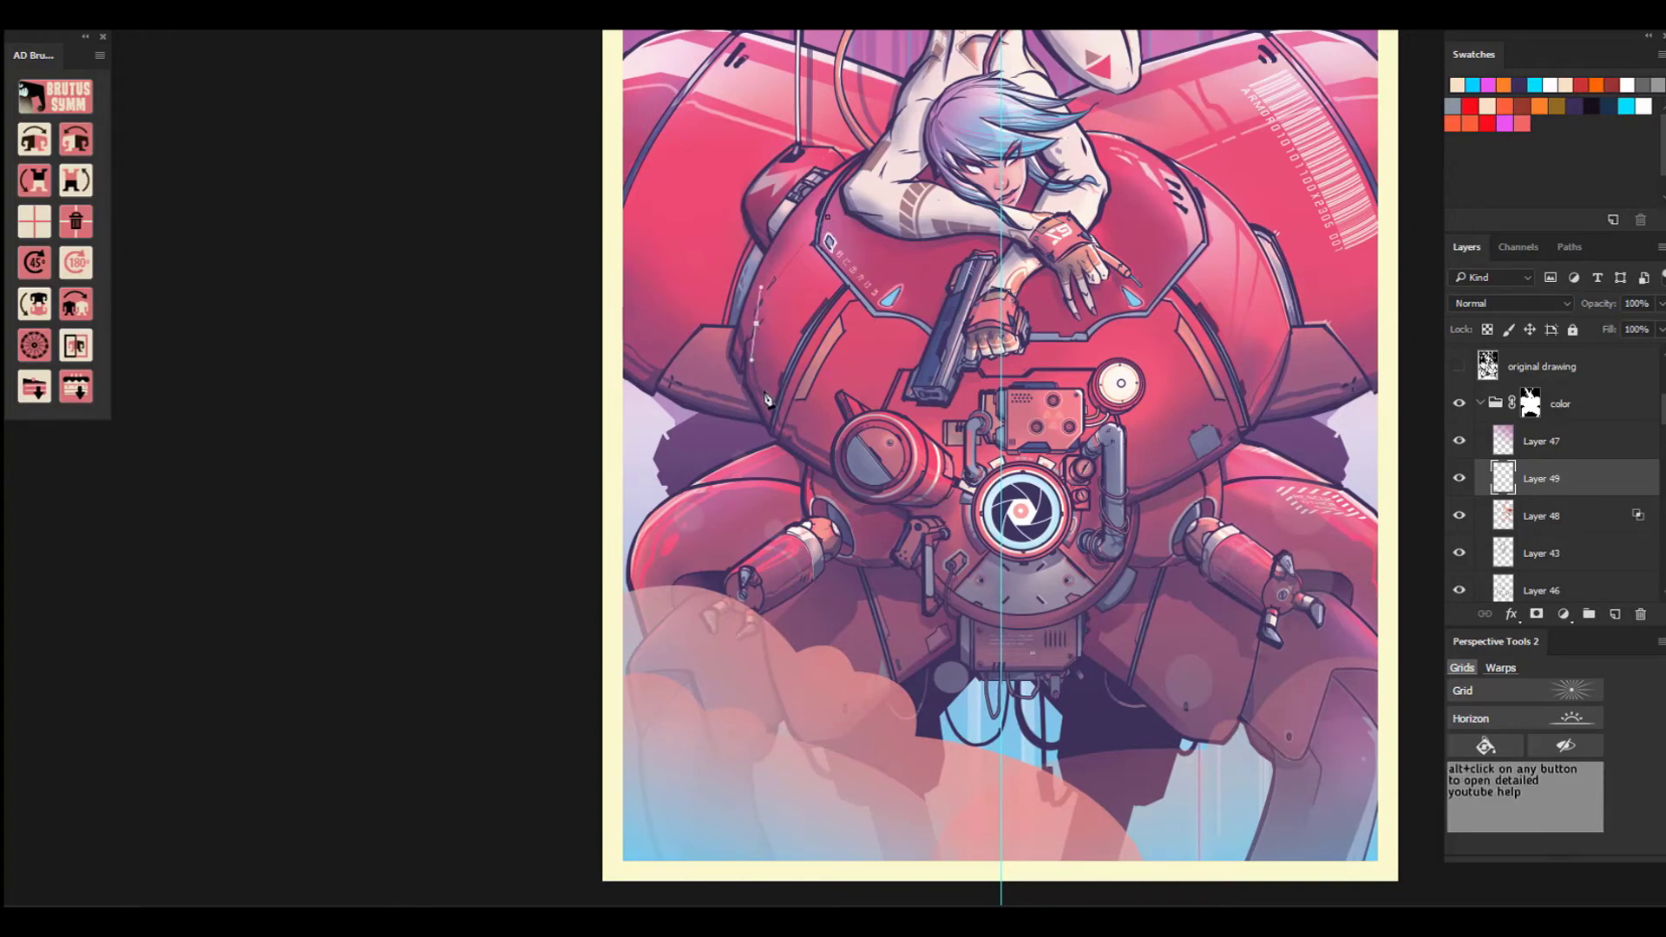
left_click(756, 390)
left_click(827, 217)
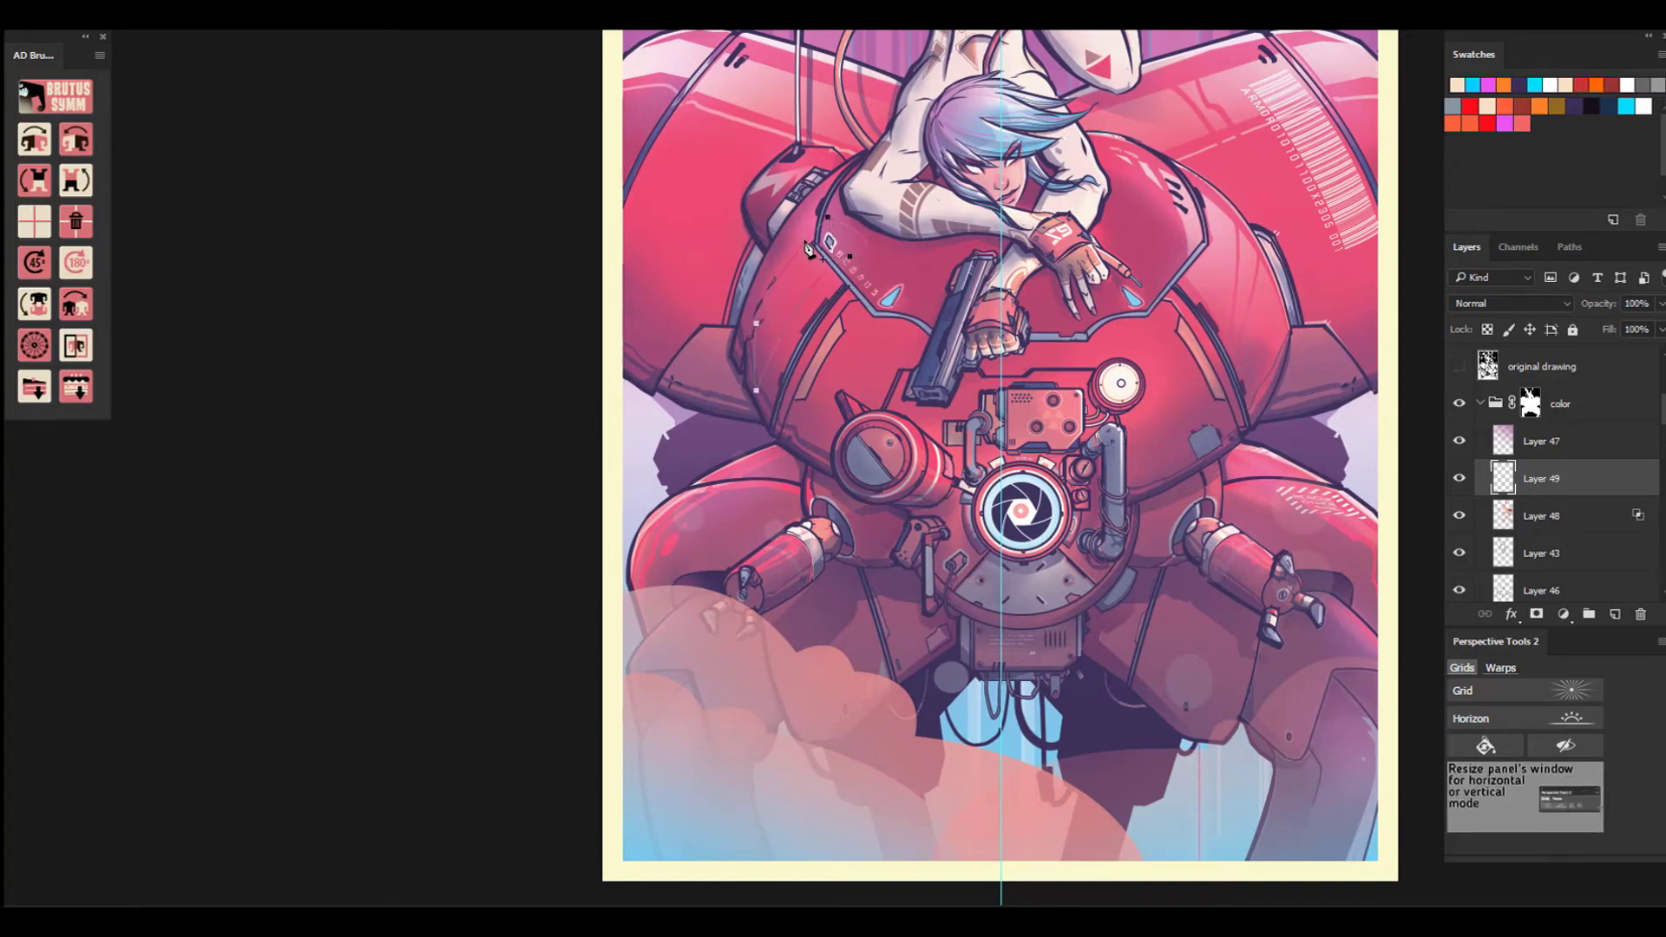
right_click(803, 240)
left_click(871, 366)
key("Return")
Fill the selected highlight on the dome's left side with a pale gradient, soften it with the Eraser, and deselect.
key("g")
left_click_drag(833, 213, 737, 373)
key("ctrl+z")
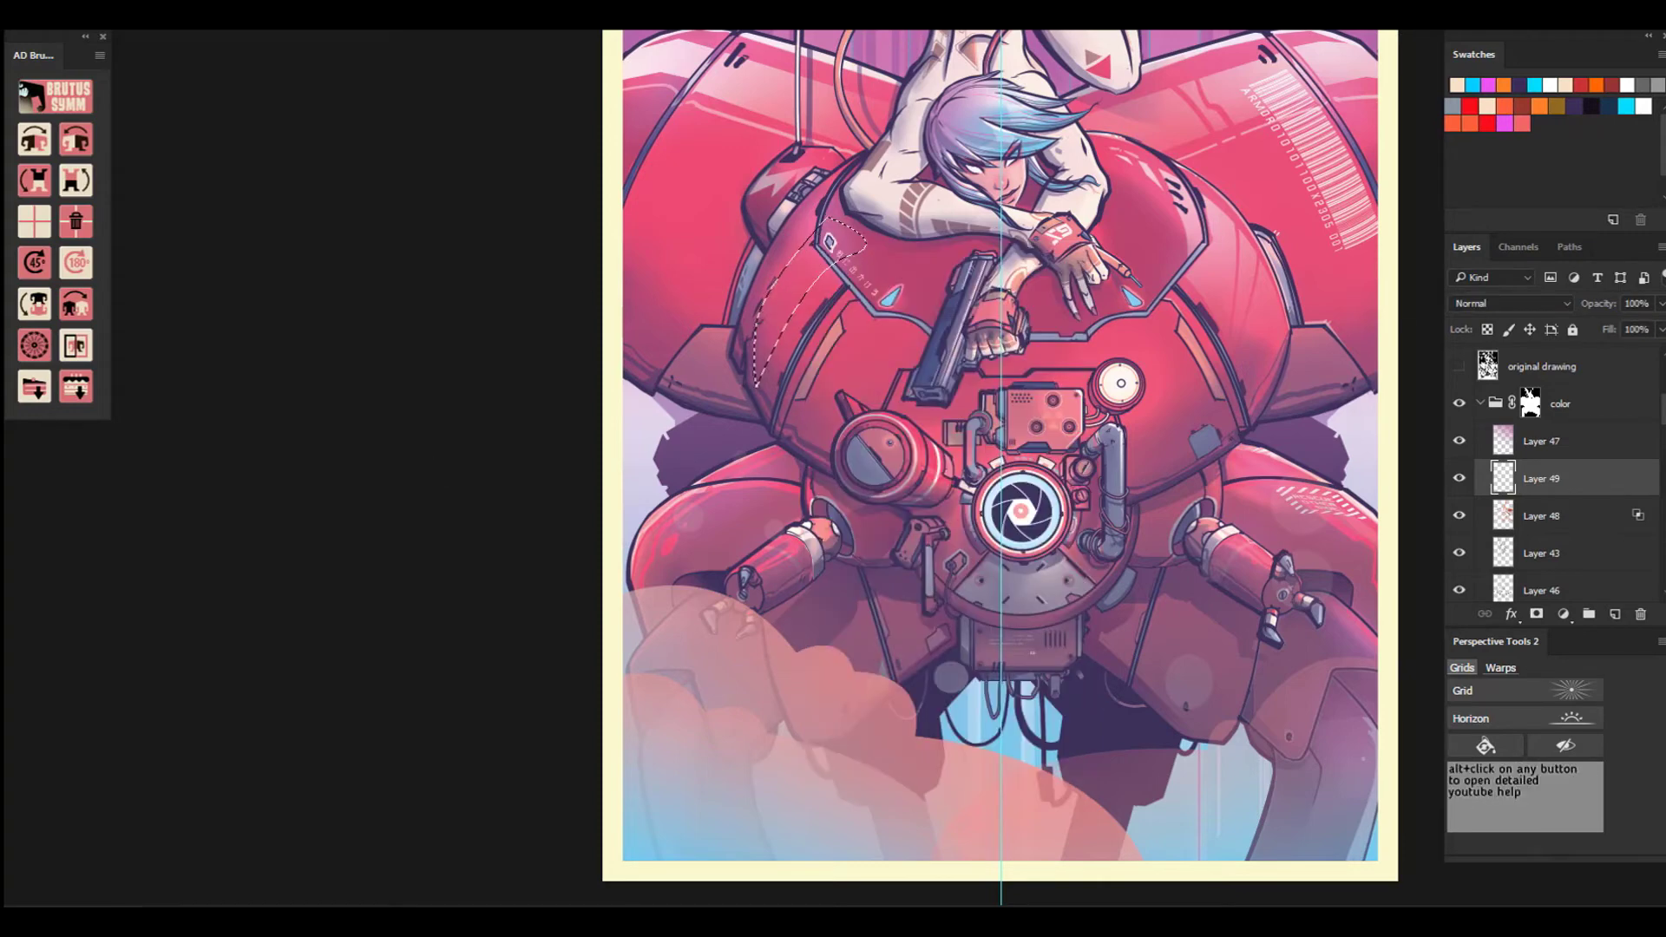
left_click(130, 19)
left_click(39, 42)
left_click_drag(845, 204, 738, 373)
key("e")
left_click_drag(872, 334, 781, 373)
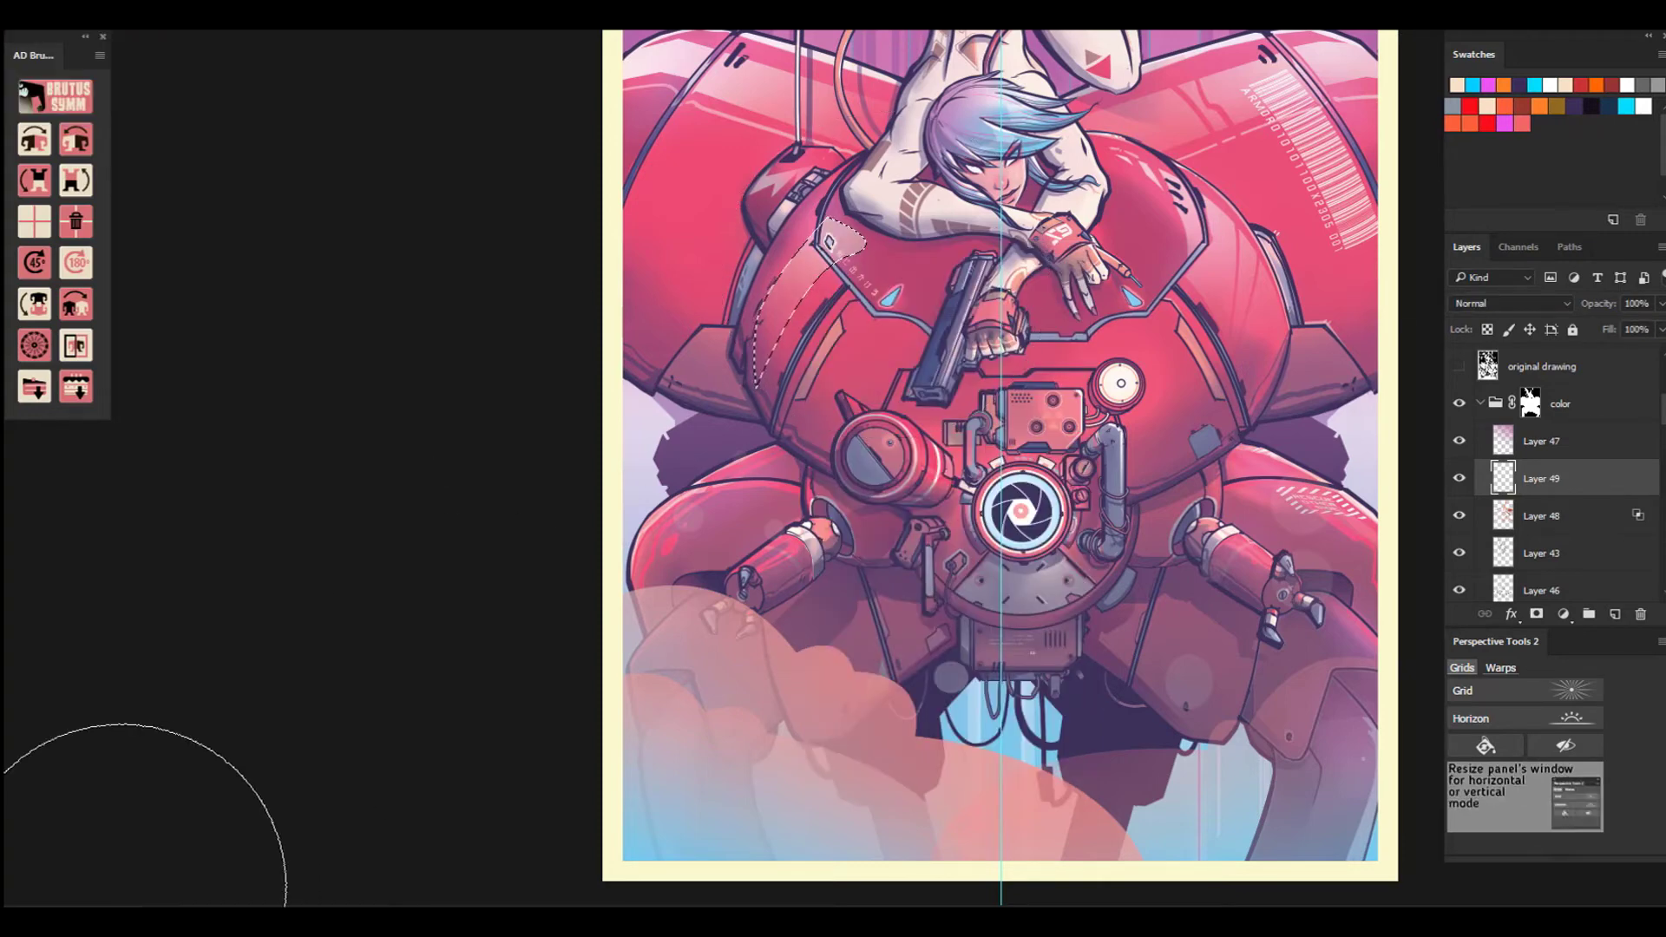
key("ctrl+d")
Try other eraser tips to touch up the soft highlight on the red dome's left side.
left_click(19, 16)
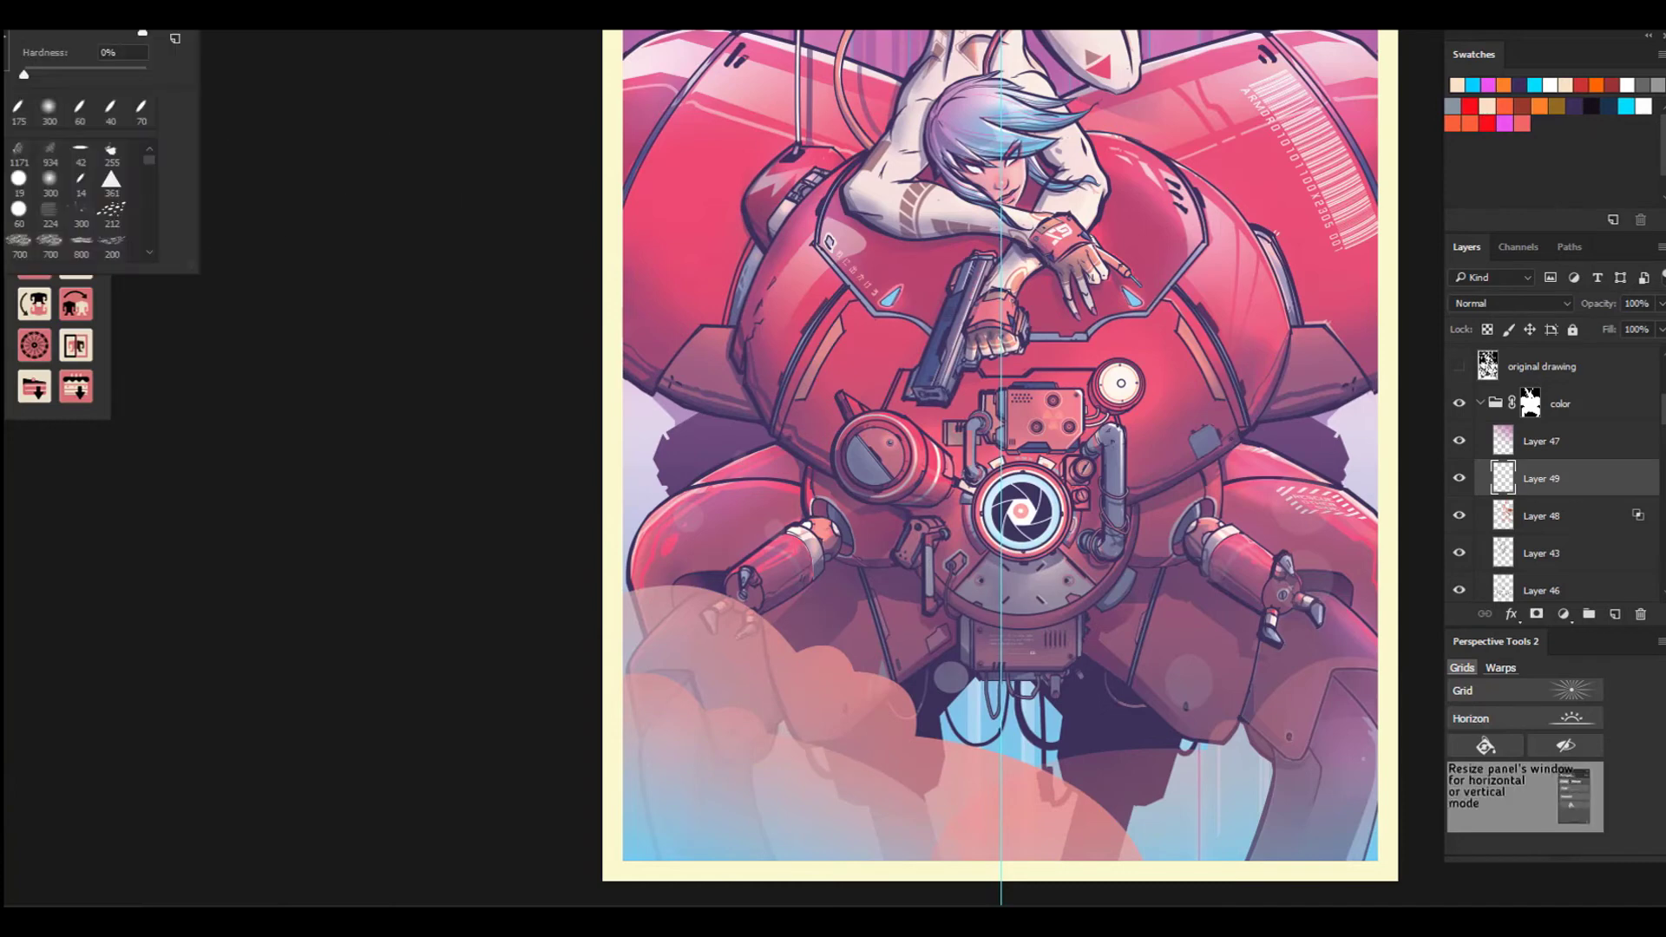
key("Return")
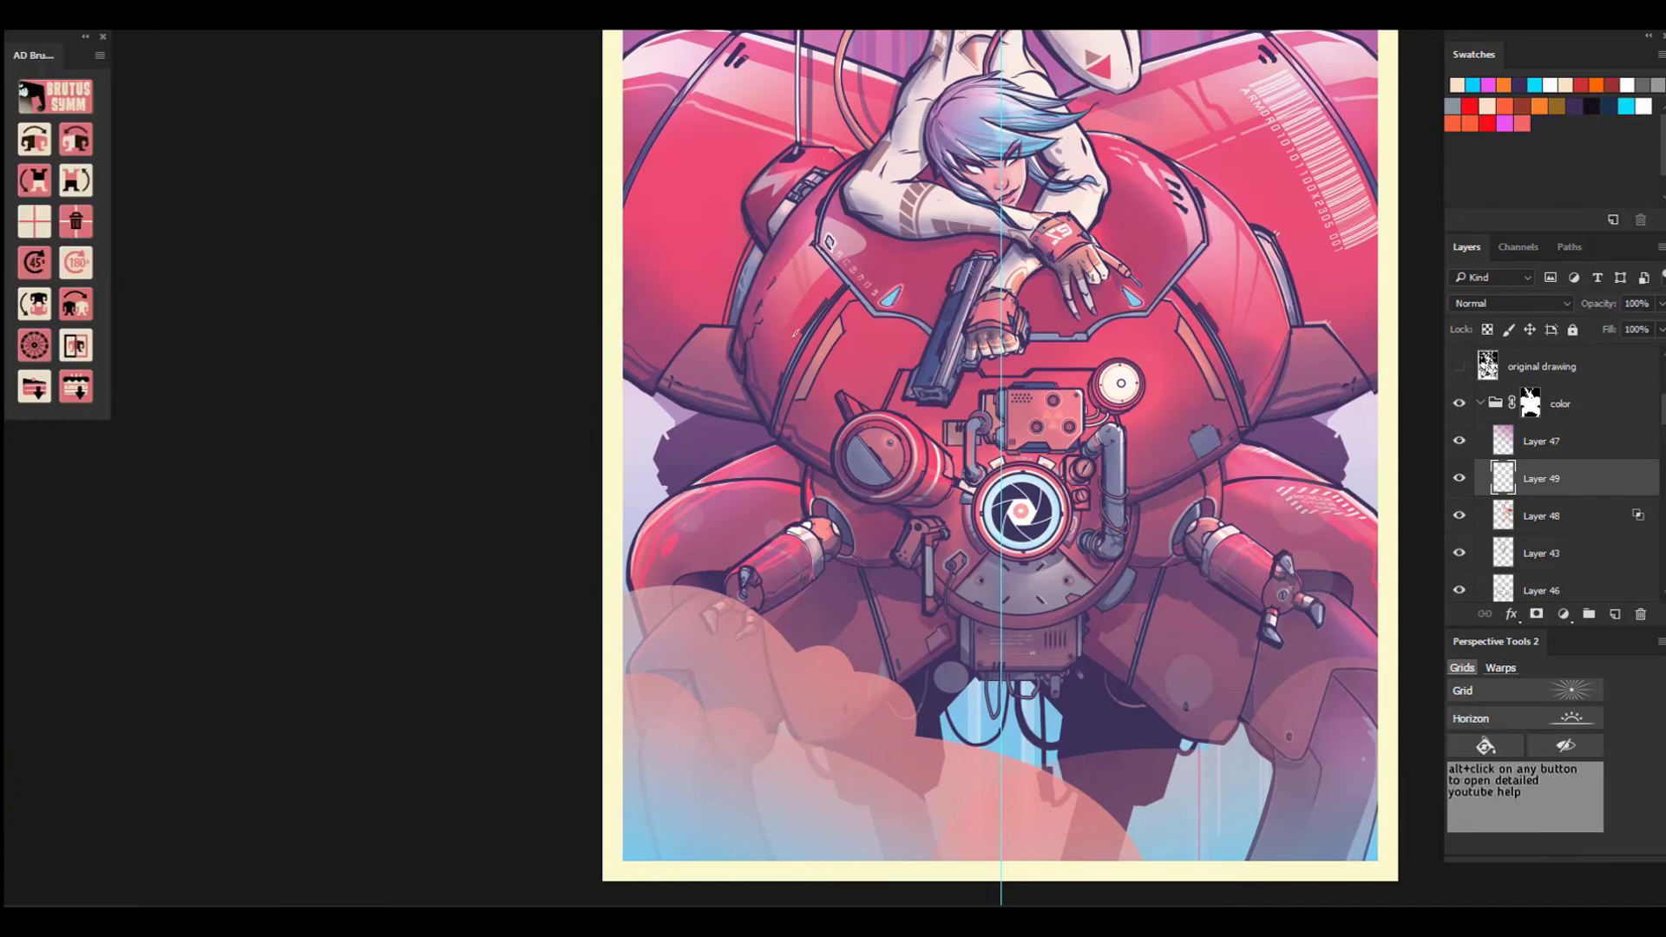
mouse_move(792, 297)
left_mouse_down()
mouse_move(802, 253)
mouse_move(793, 285)
left_mouse_up()
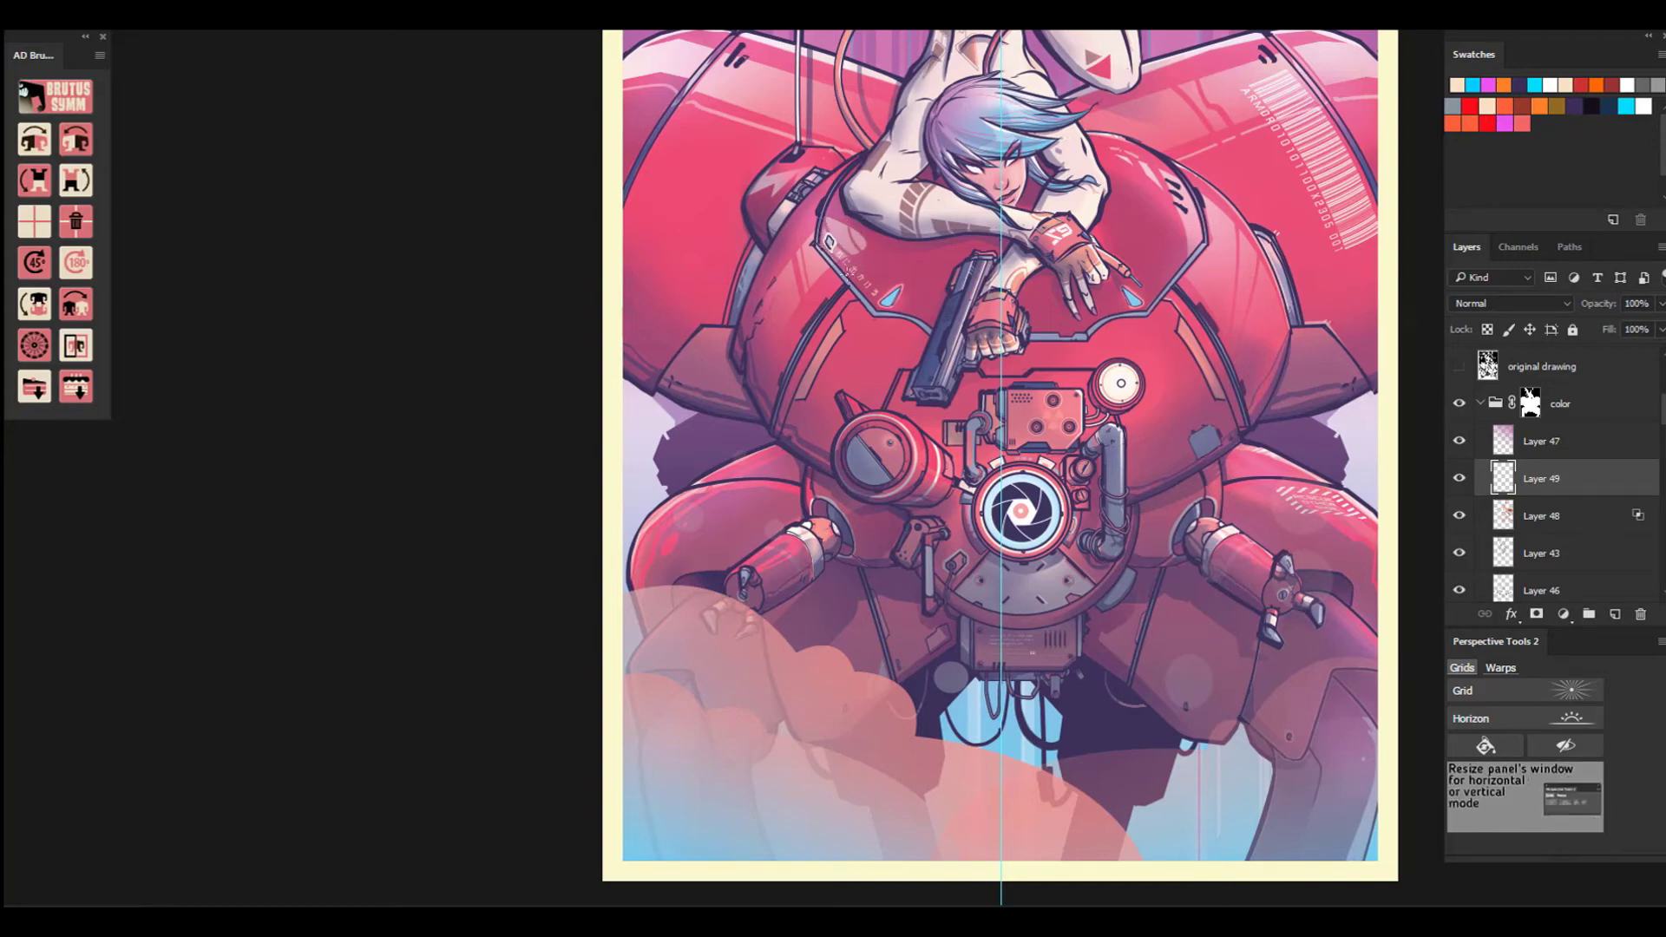
left_click(59, 18)
left_click(80, 113)
left_click(915, 269)
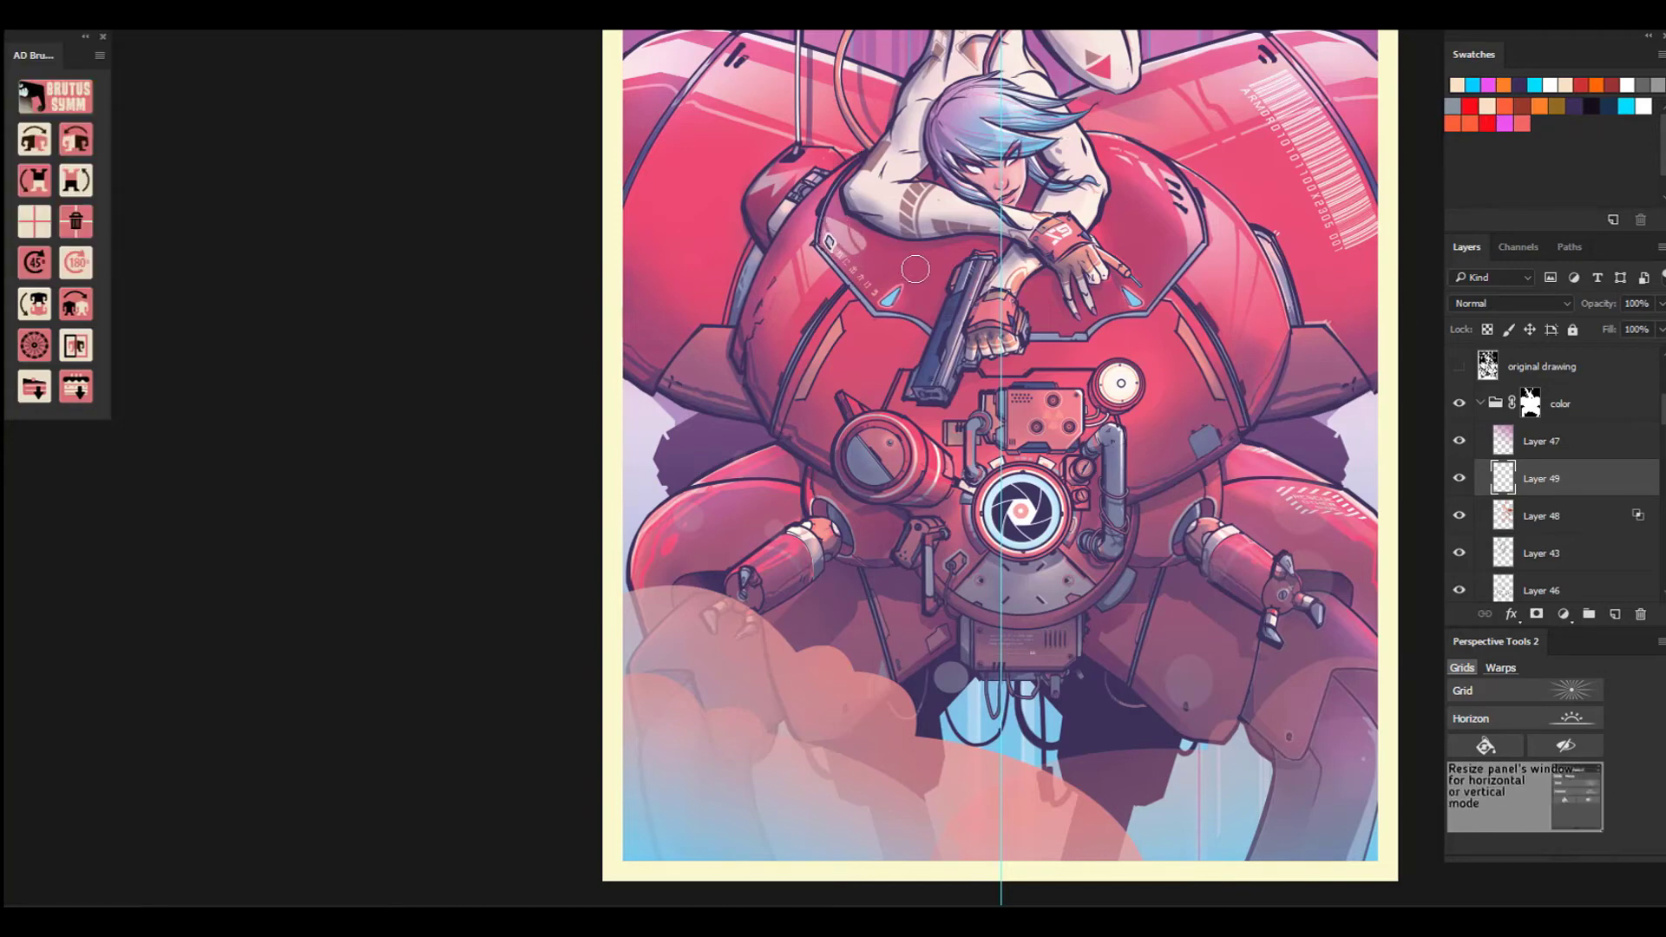
key("ctrl+z")
key("bracketright")
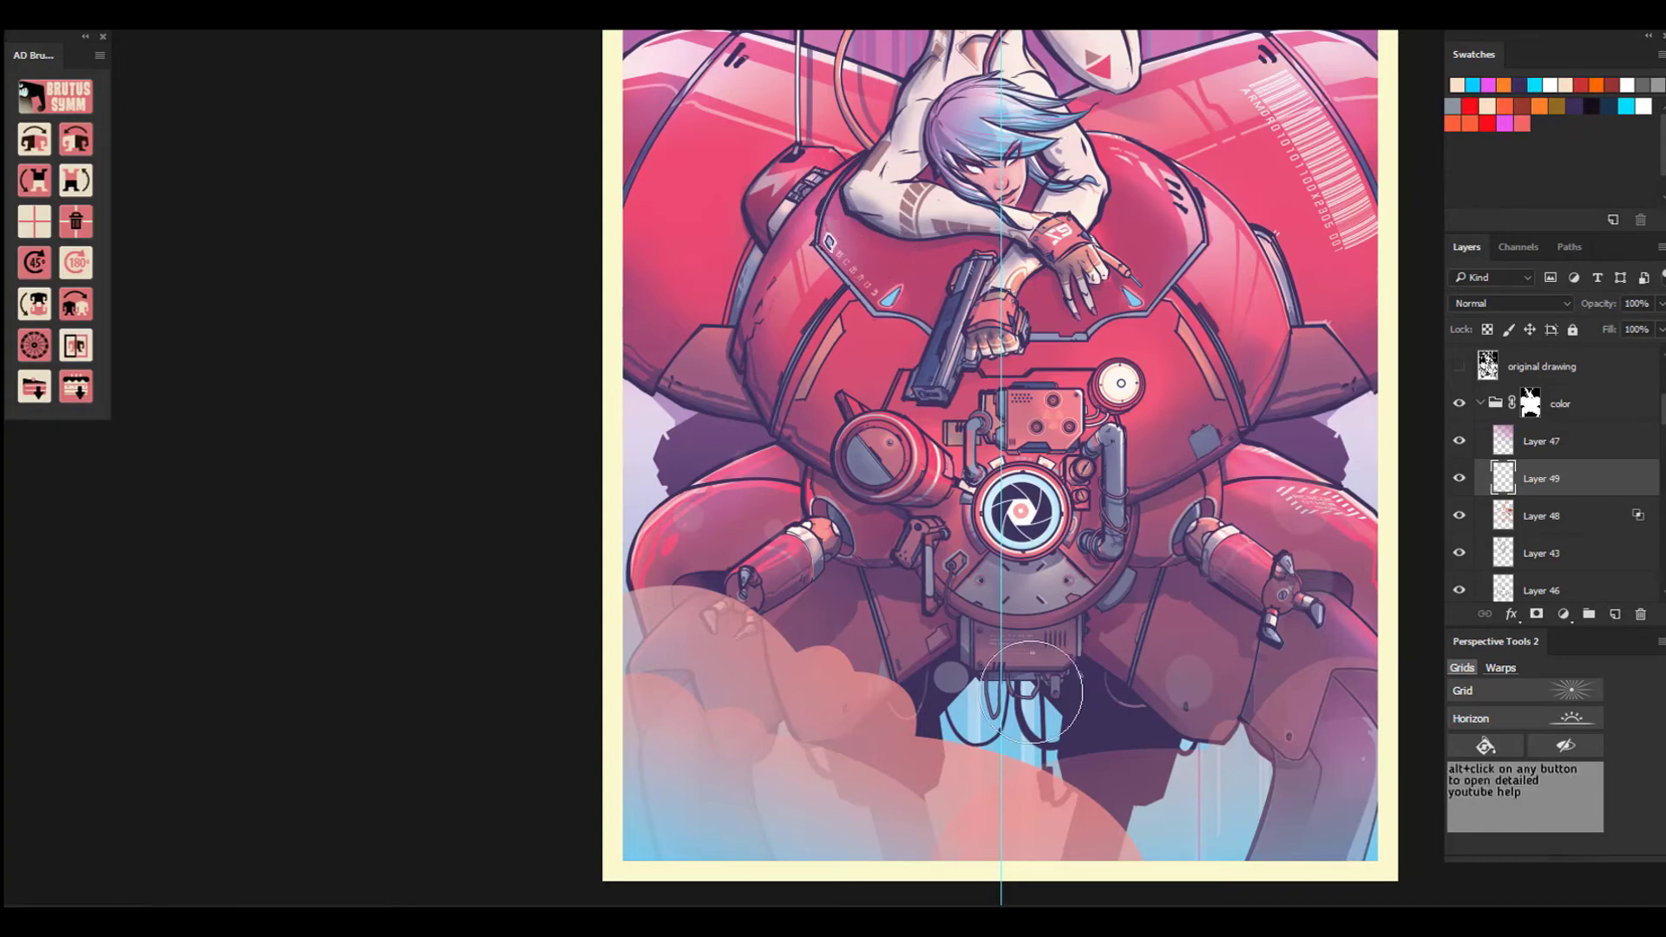
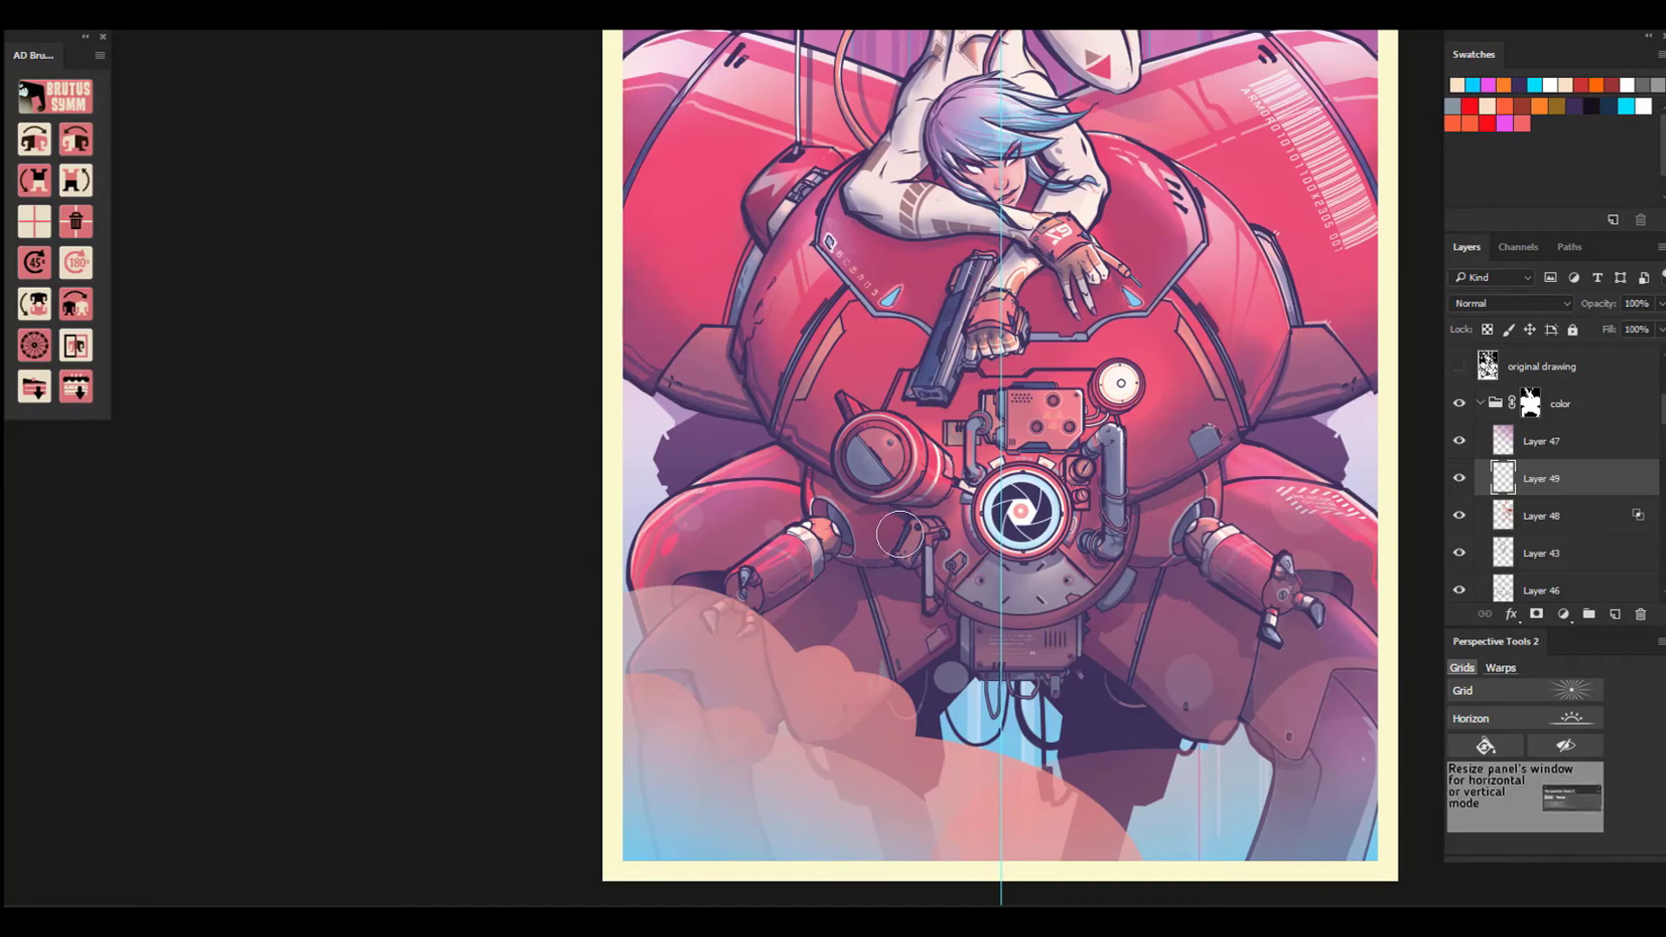
Repaint the white number marking on the back of the character's pointing red glove.
key("ctrl+plus")
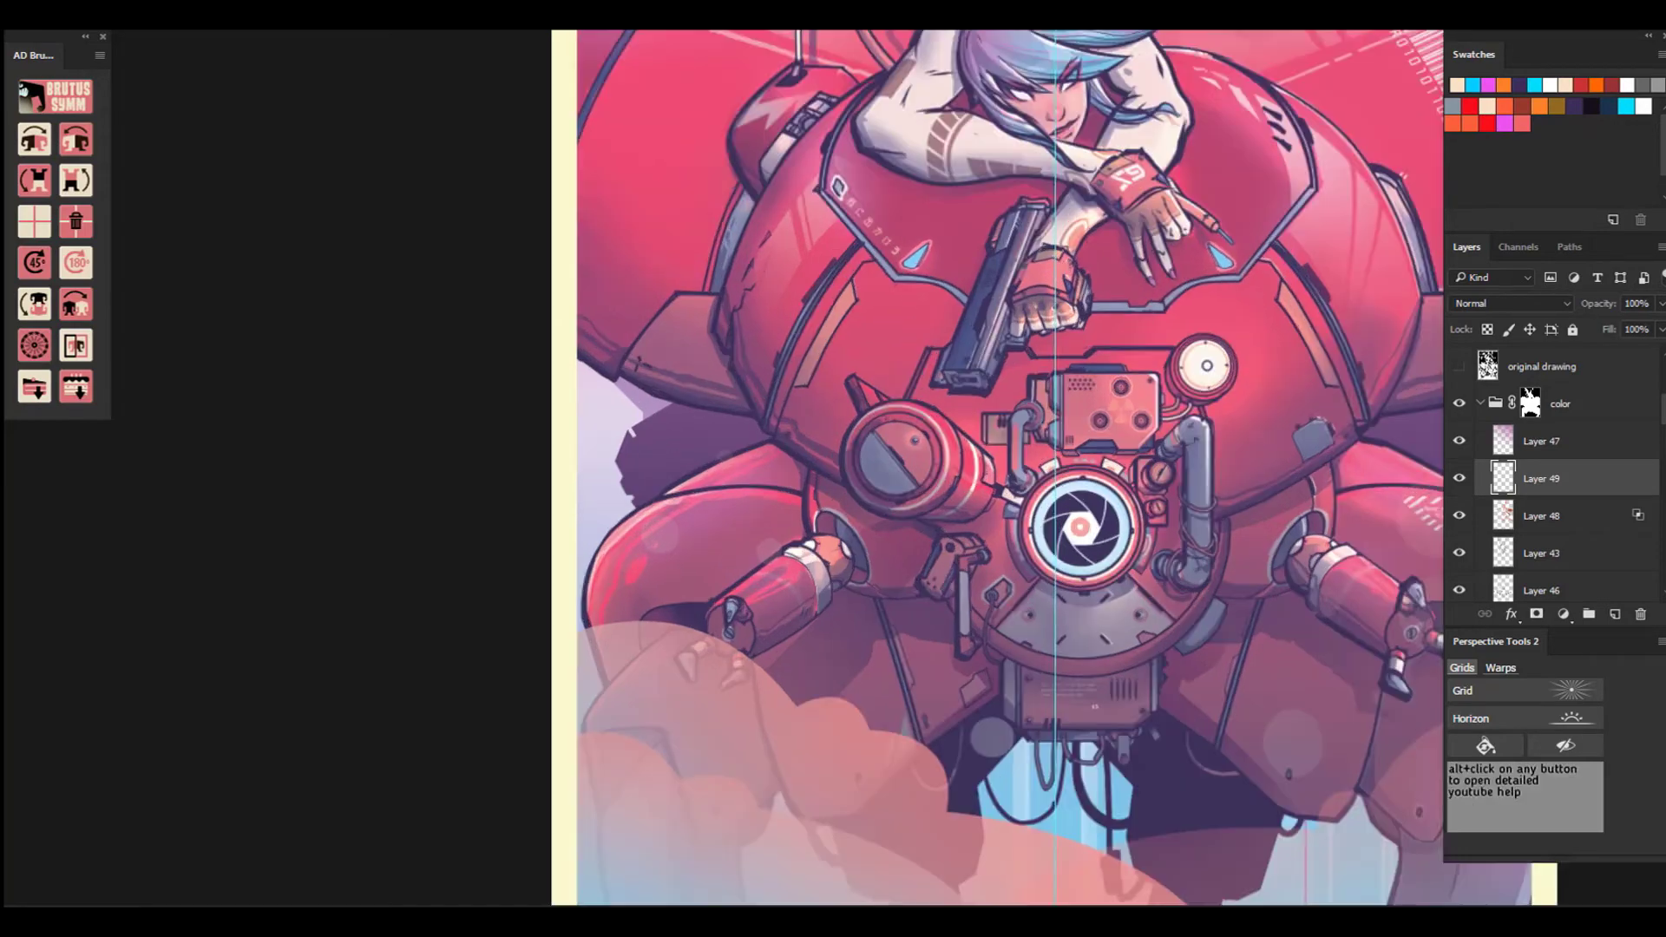
left_click_drag(1039, 165, 649, 480)
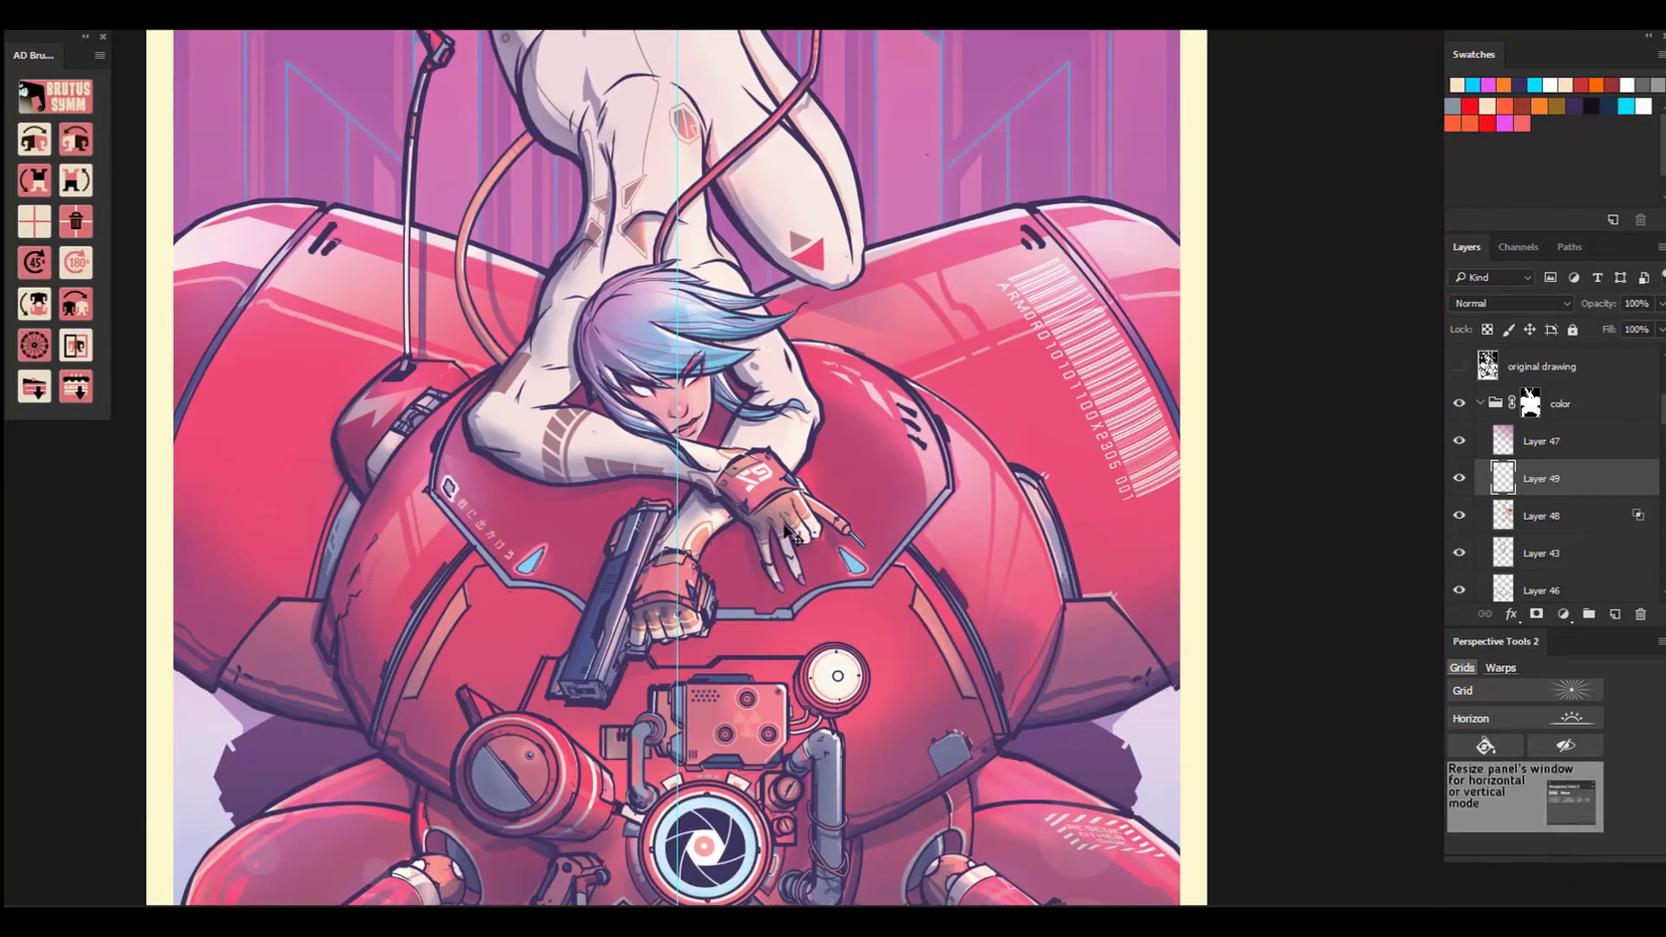
key("ctrl+plus")
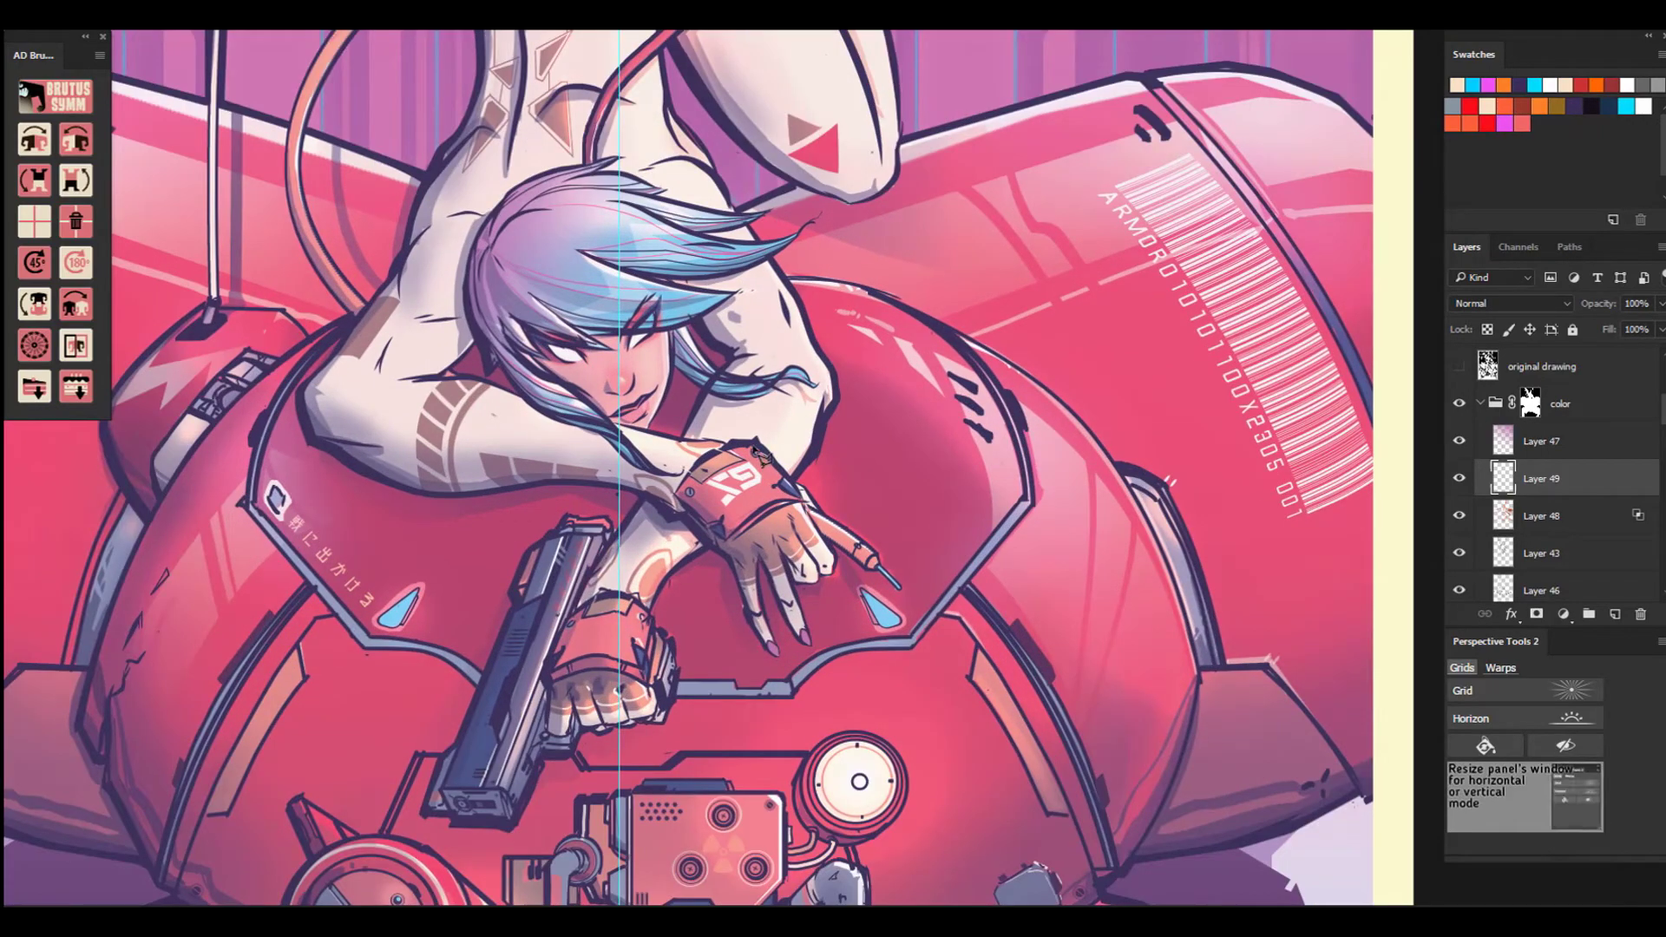
left_click(691, 472)
left_click(752, 467)
left_click(703, 500)
left_click(760, 475)
left_click(746, 496)
left_click(785, 475)
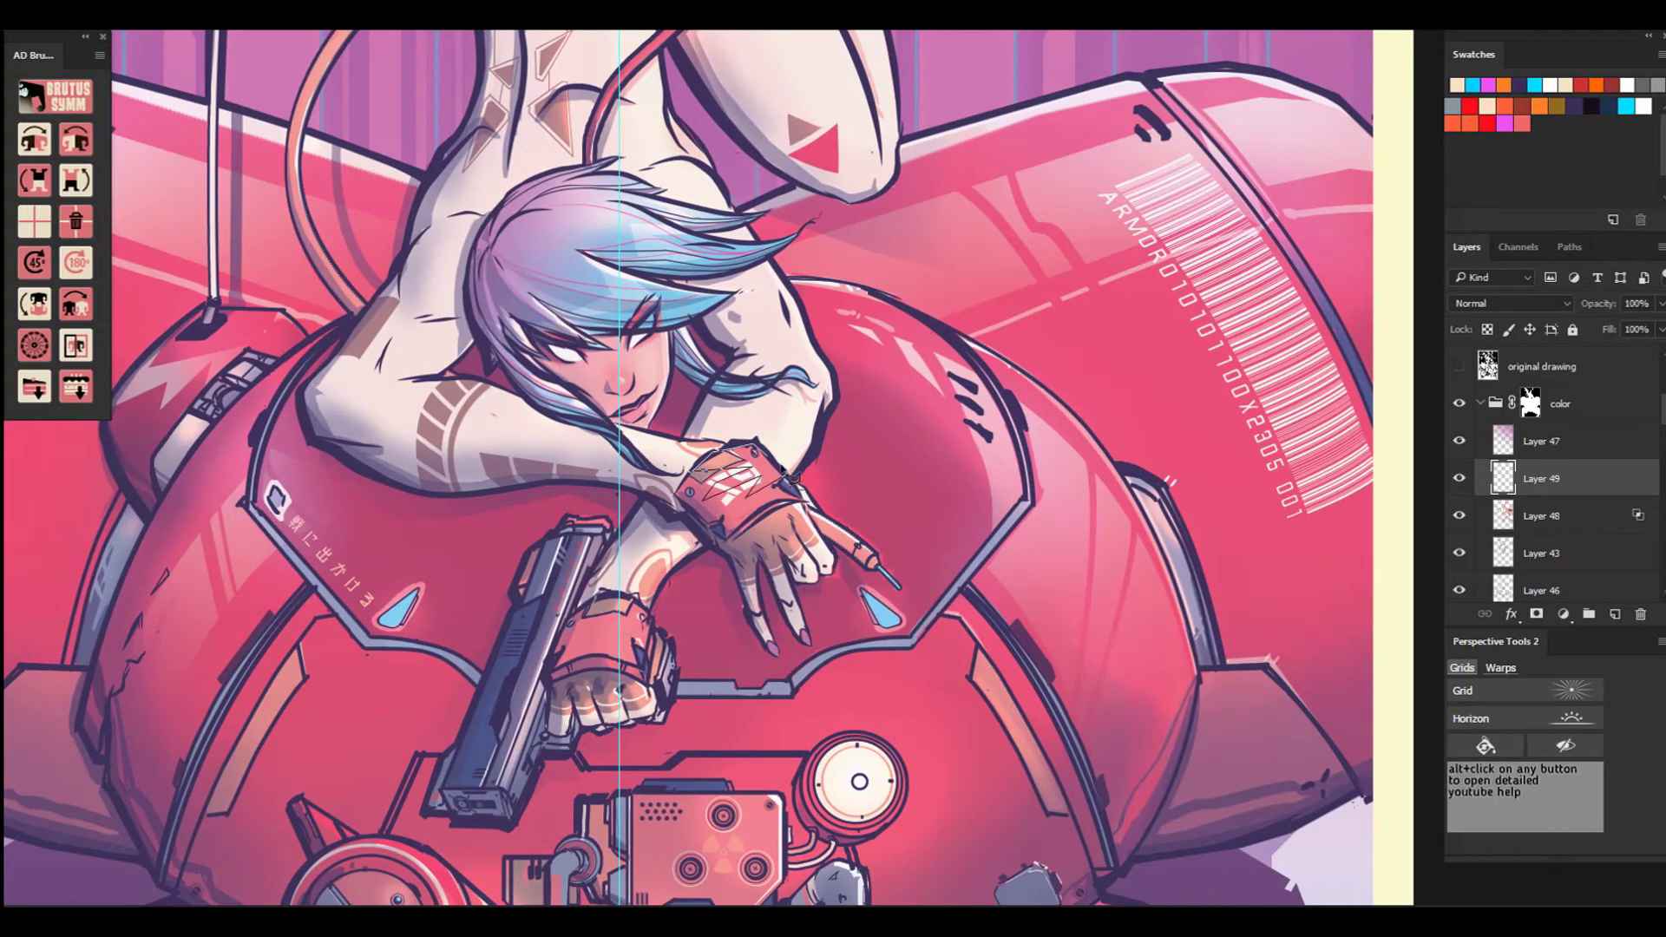
left_click(758, 443)
key("b")
mouse_move(768, 456)
left_mouse_down()
mouse_move(725, 473)
mouse_move(753, 464)
left_mouse_up()
key("ctrl+d")
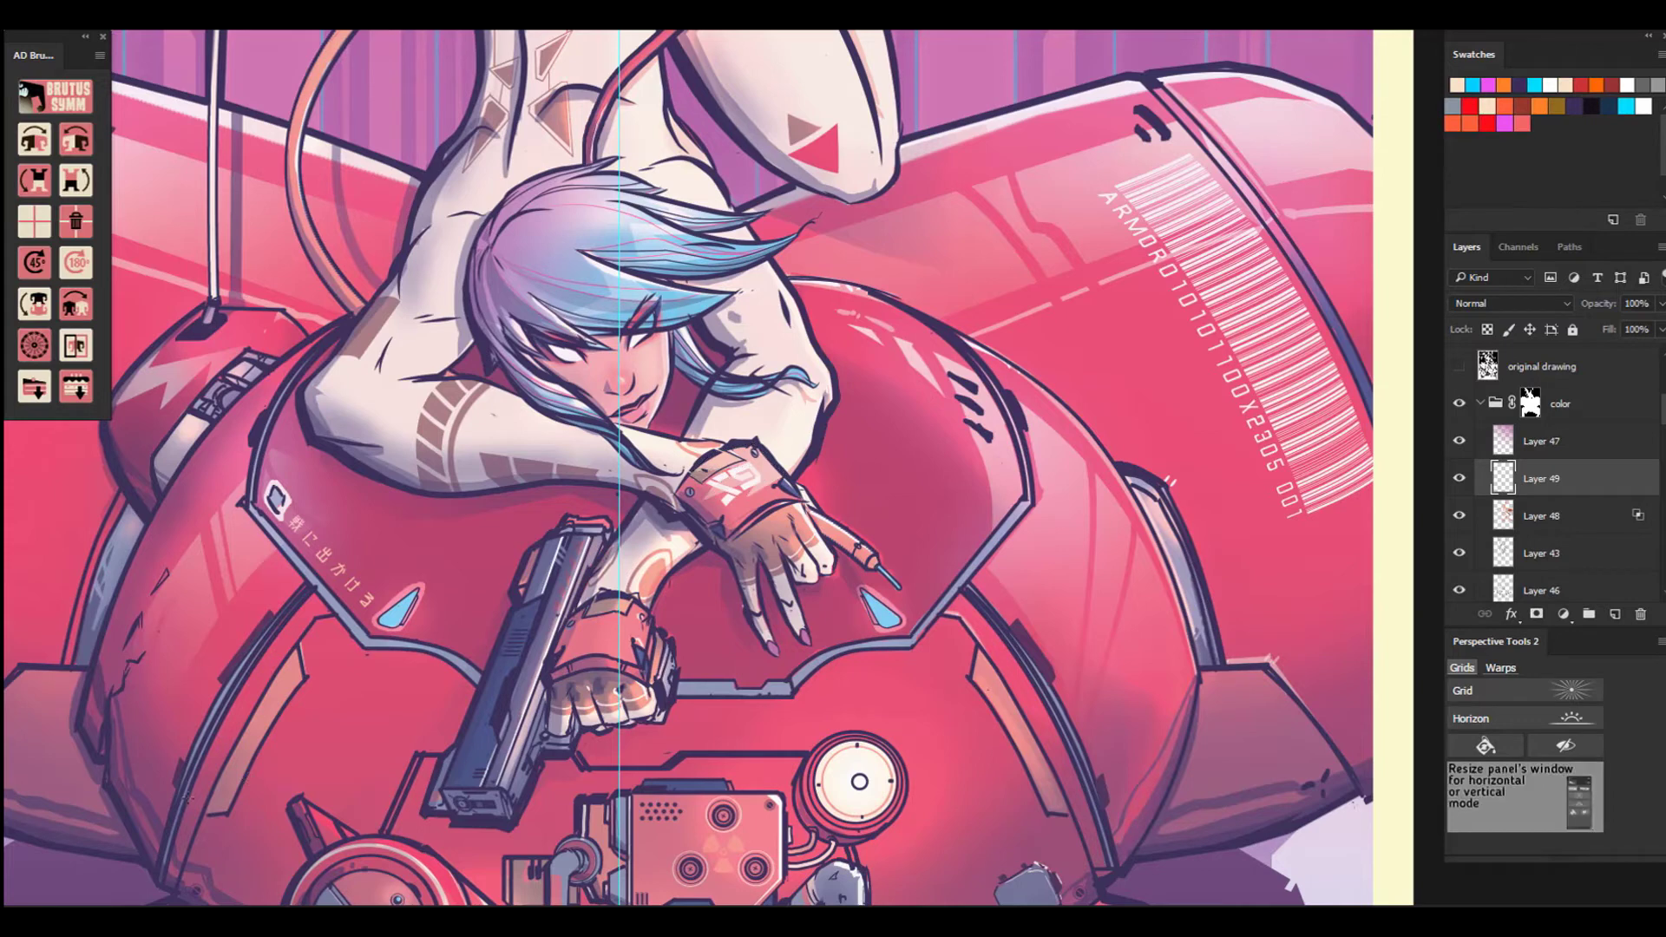
key("ctrl+z")
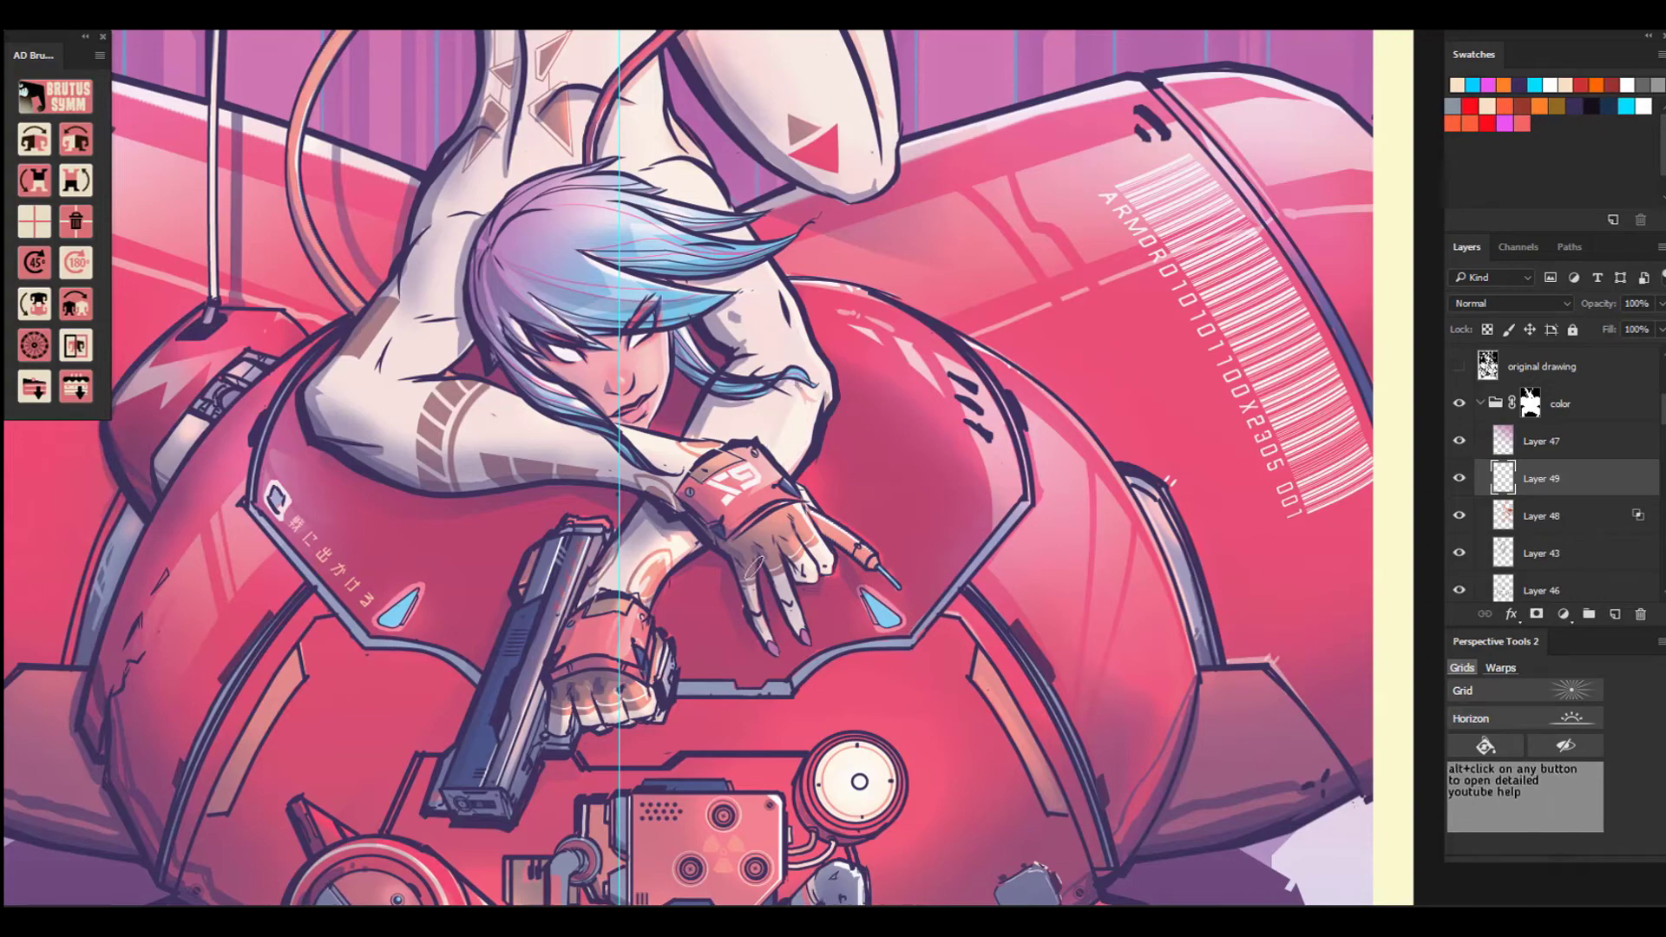
Examine the mech's central machinery up close, followed by the illustration as a whole.
scroll(833, 469, "down", 4)
left_click_drag(837, 720, 829, 464)
scroll(832, 486, "up", 6)
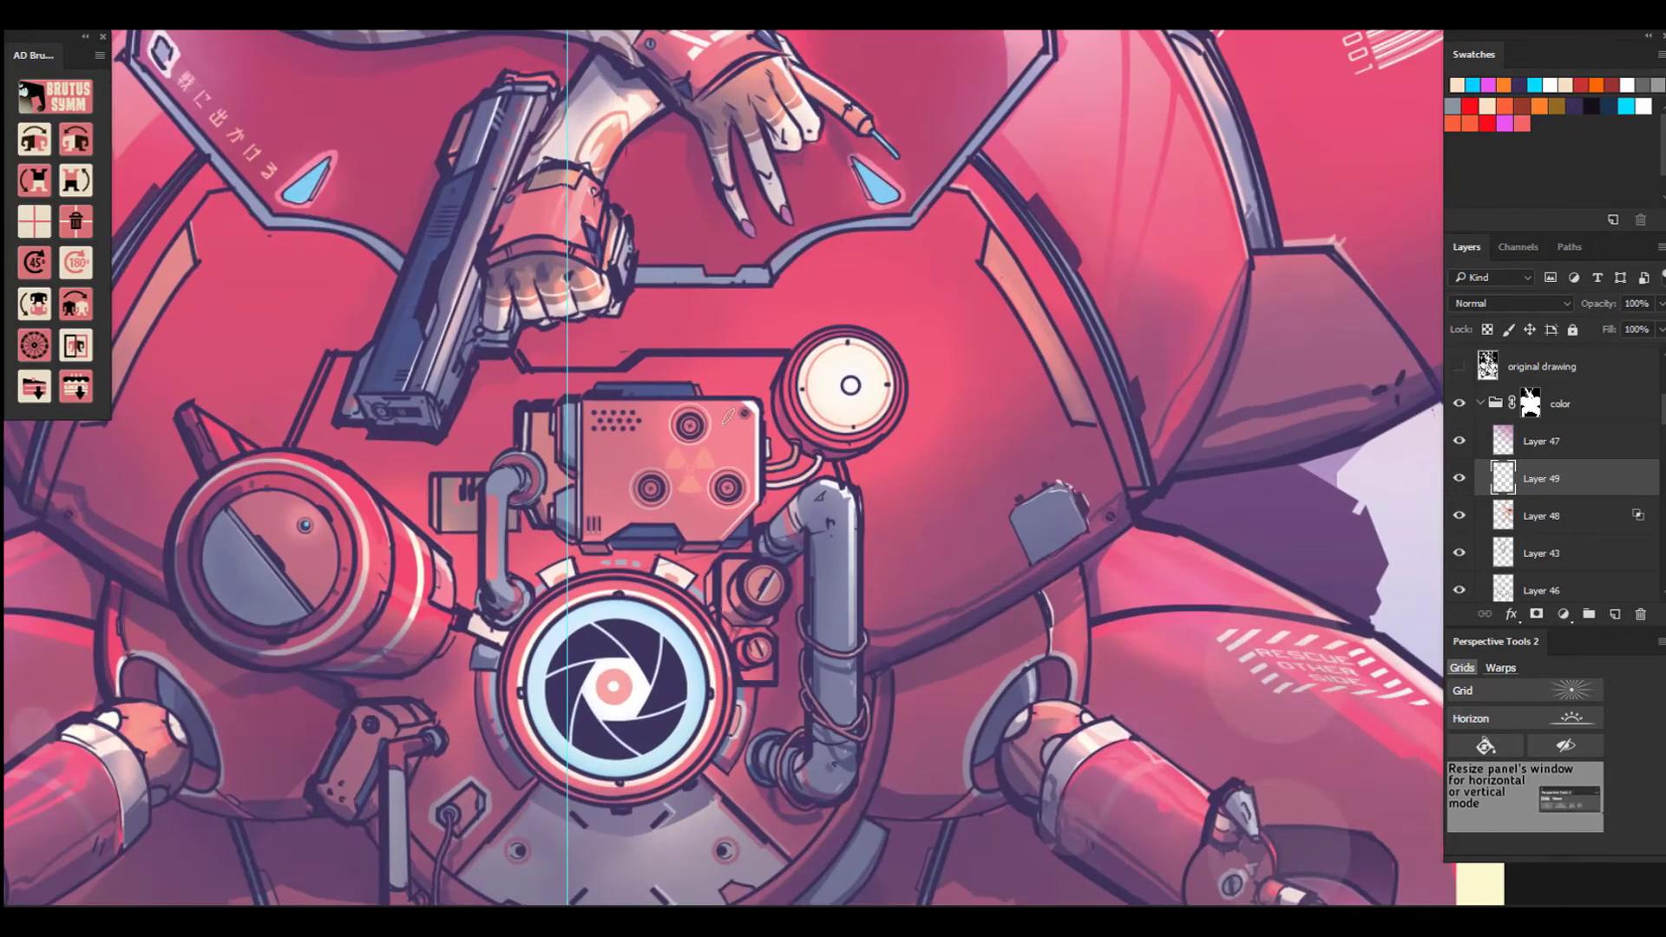
scroll(833, 544, "up", 1)
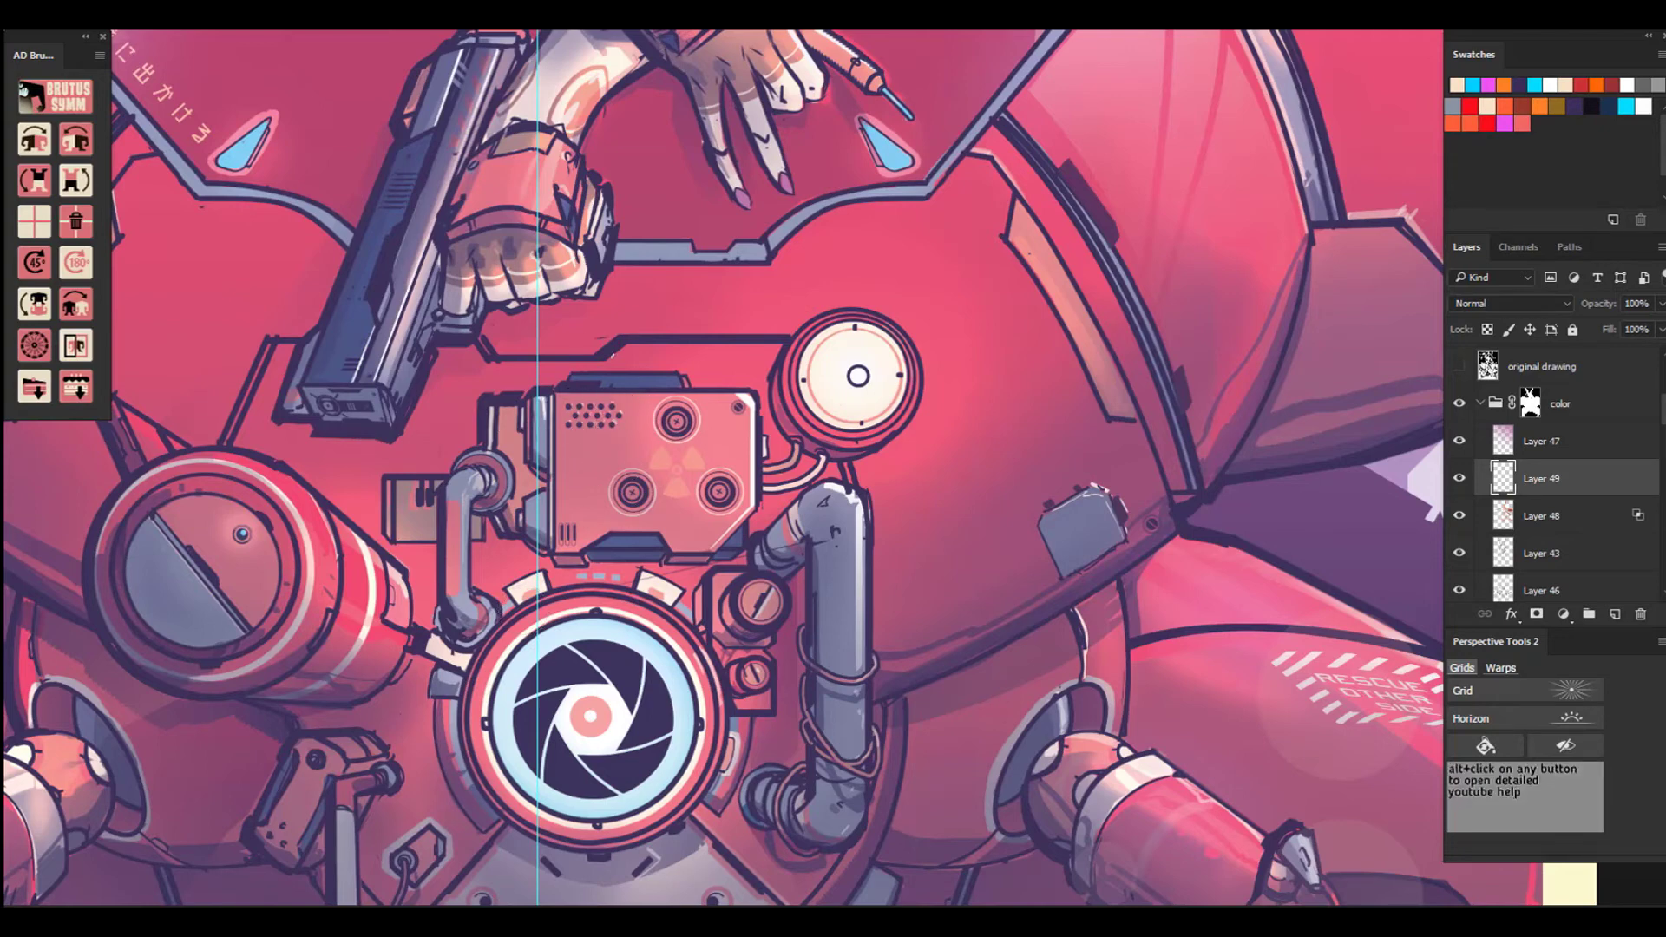
key("shift")
key("ctrl+0")
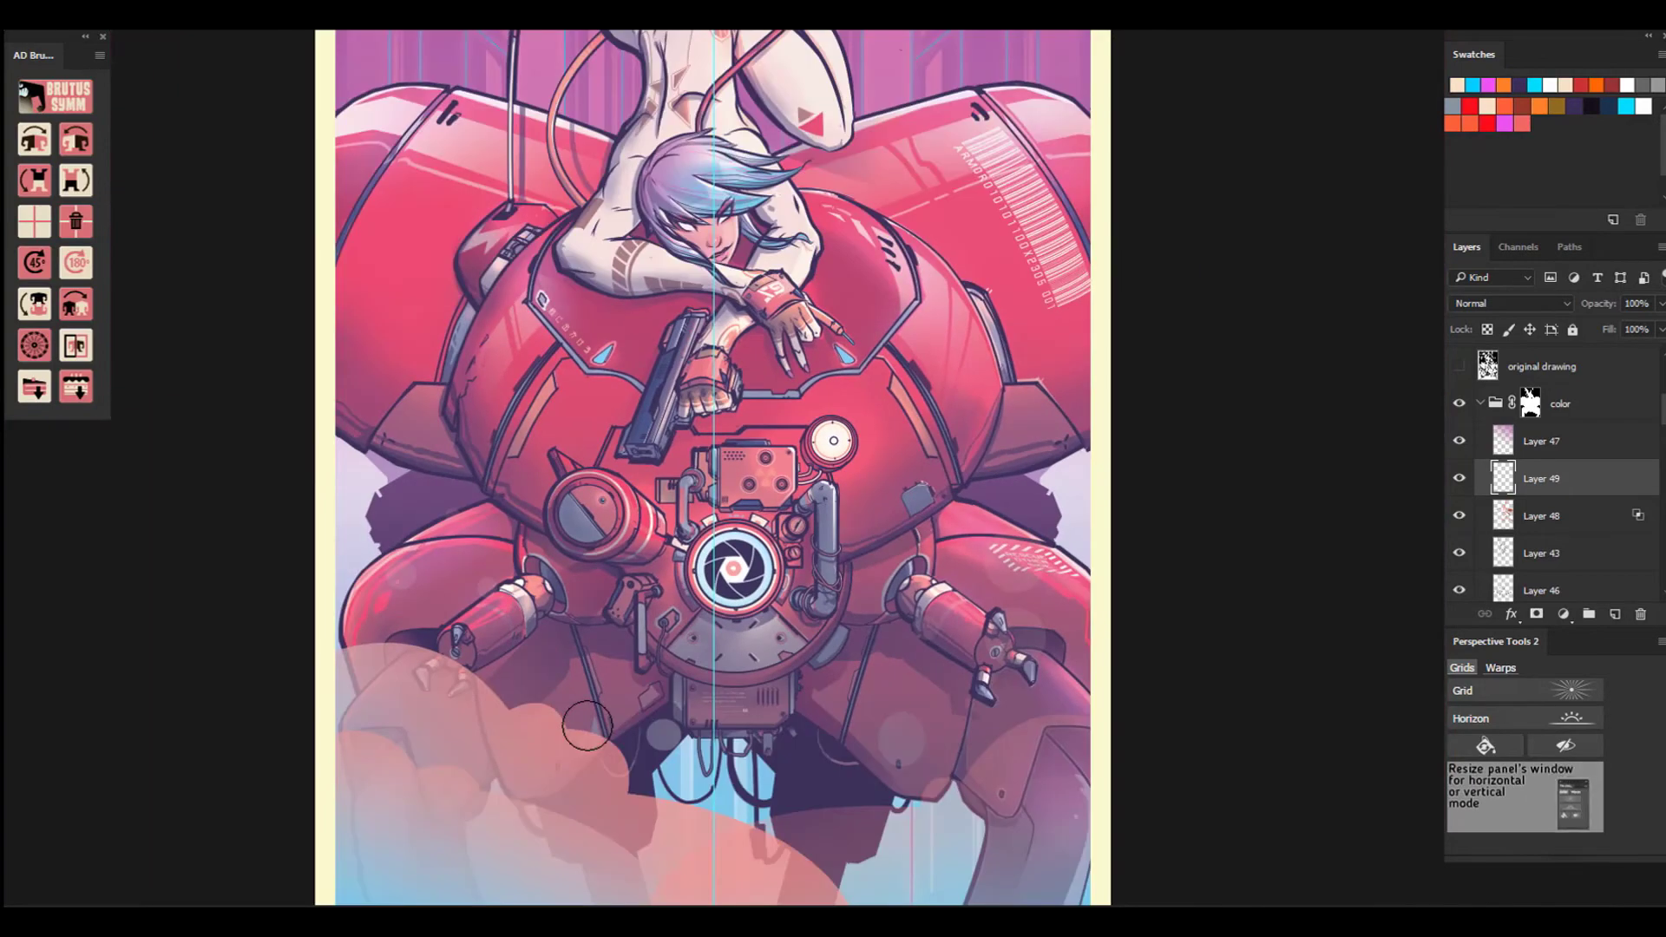
key("bracketleft")
key("bracketleft")
key("bracketleft")
key("bracketleft")
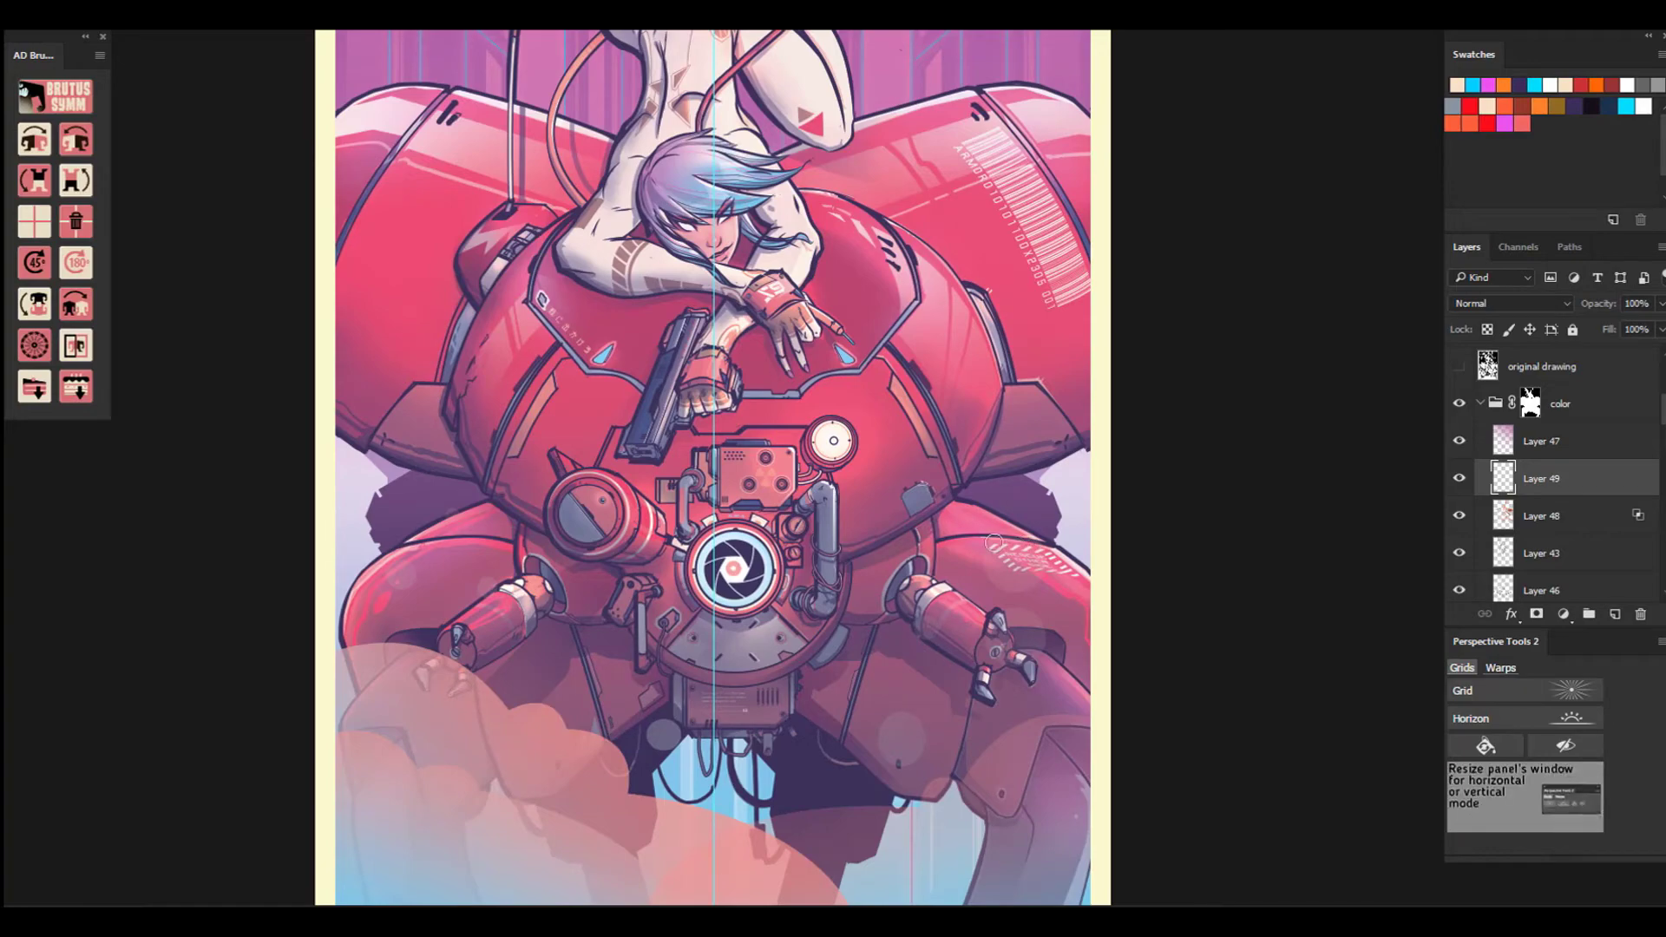
Add a new layer above Layer 49 and brush dark pupils into the character's white eyes using the size 14 brush tip.
scroll(993, 542, "up", 2)
mouse_move(746, 200)
left_mouse_down()
mouse_move(816, 373)
mouse_move(796, 598)
mouse_move(781, 555)
left_mouse_up()
scroll(797, 603, "up", 8)
scroll(780, 556, "up", 1)
left_click(1615, 614)
left_click(43, 17)
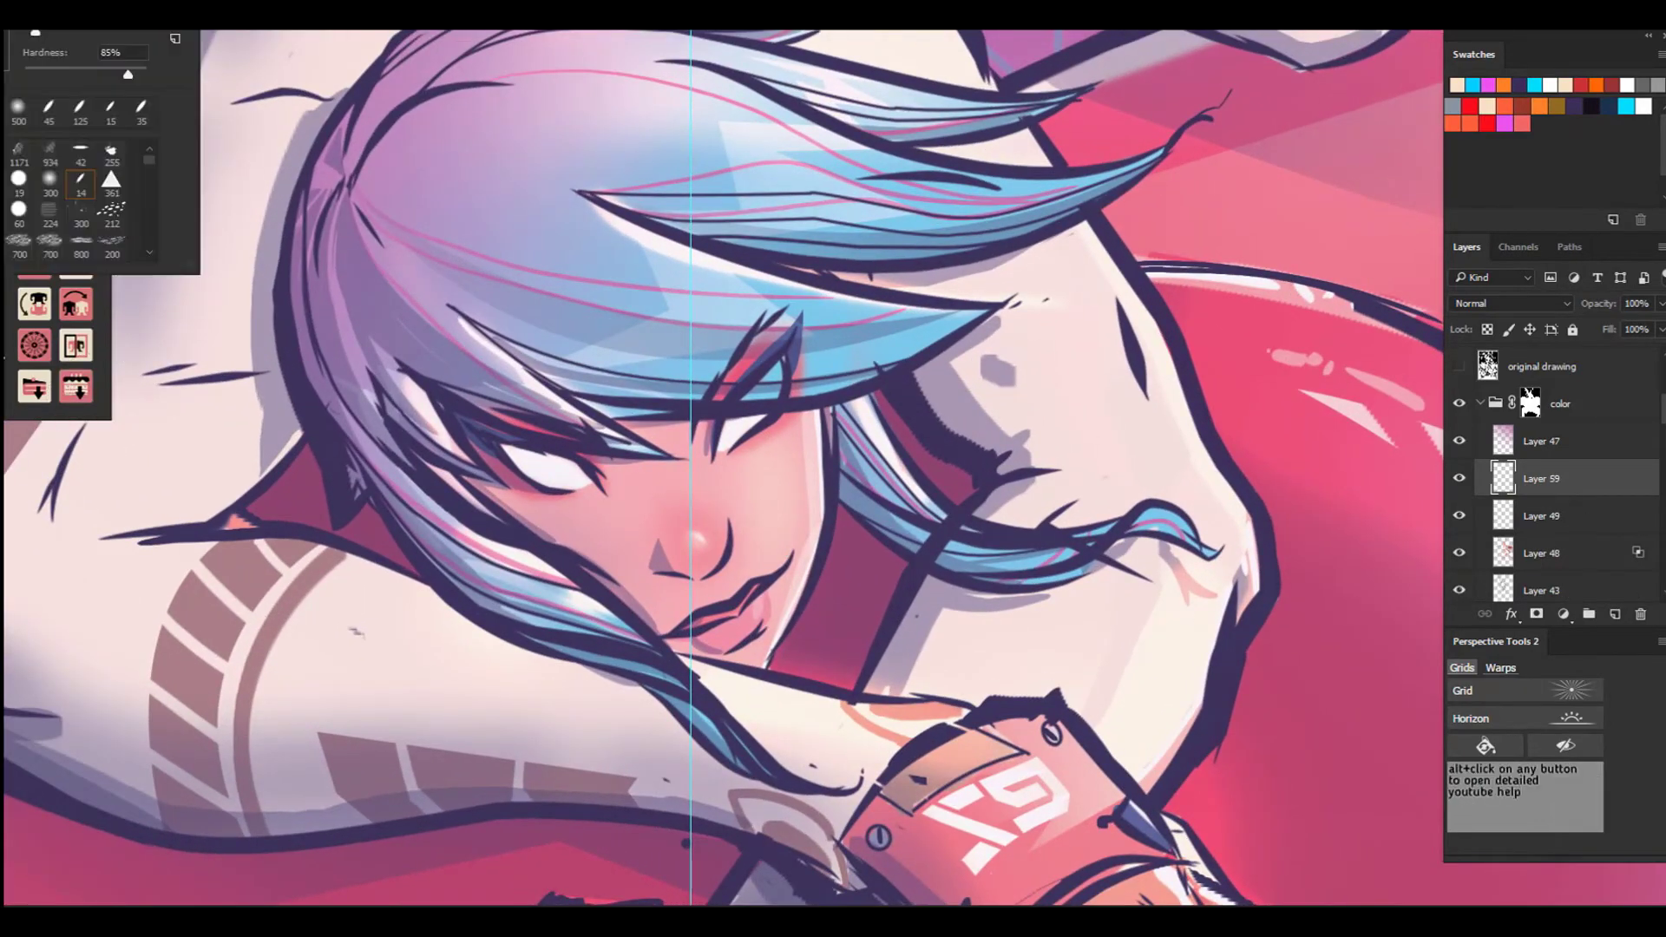
left_click(1608, 106)
left_click_drag(732, 418, 751, 433)
mouse_move(763, 373)
left_mouse_down()
mouse_move(774, 397)
mouse_move(751, 429)
left_mouse_up()
left_click_drag(764, 380, 740, 415)
mouse_move(529, 469)
left_mouse_down()
mouse_move(564, 460)
mouse_move(559, 473)
mouse_move(555, 453)
left_mouse_up()
Undo the last brush strokes on the character's eyes.
key("ctrl+alt+z")
key("ctrl+alt+z")
key("ctrl+alt+z")
key("ctrl+alt+z")
key("ctrl+alt+z")
key("ctrl+alt+z")
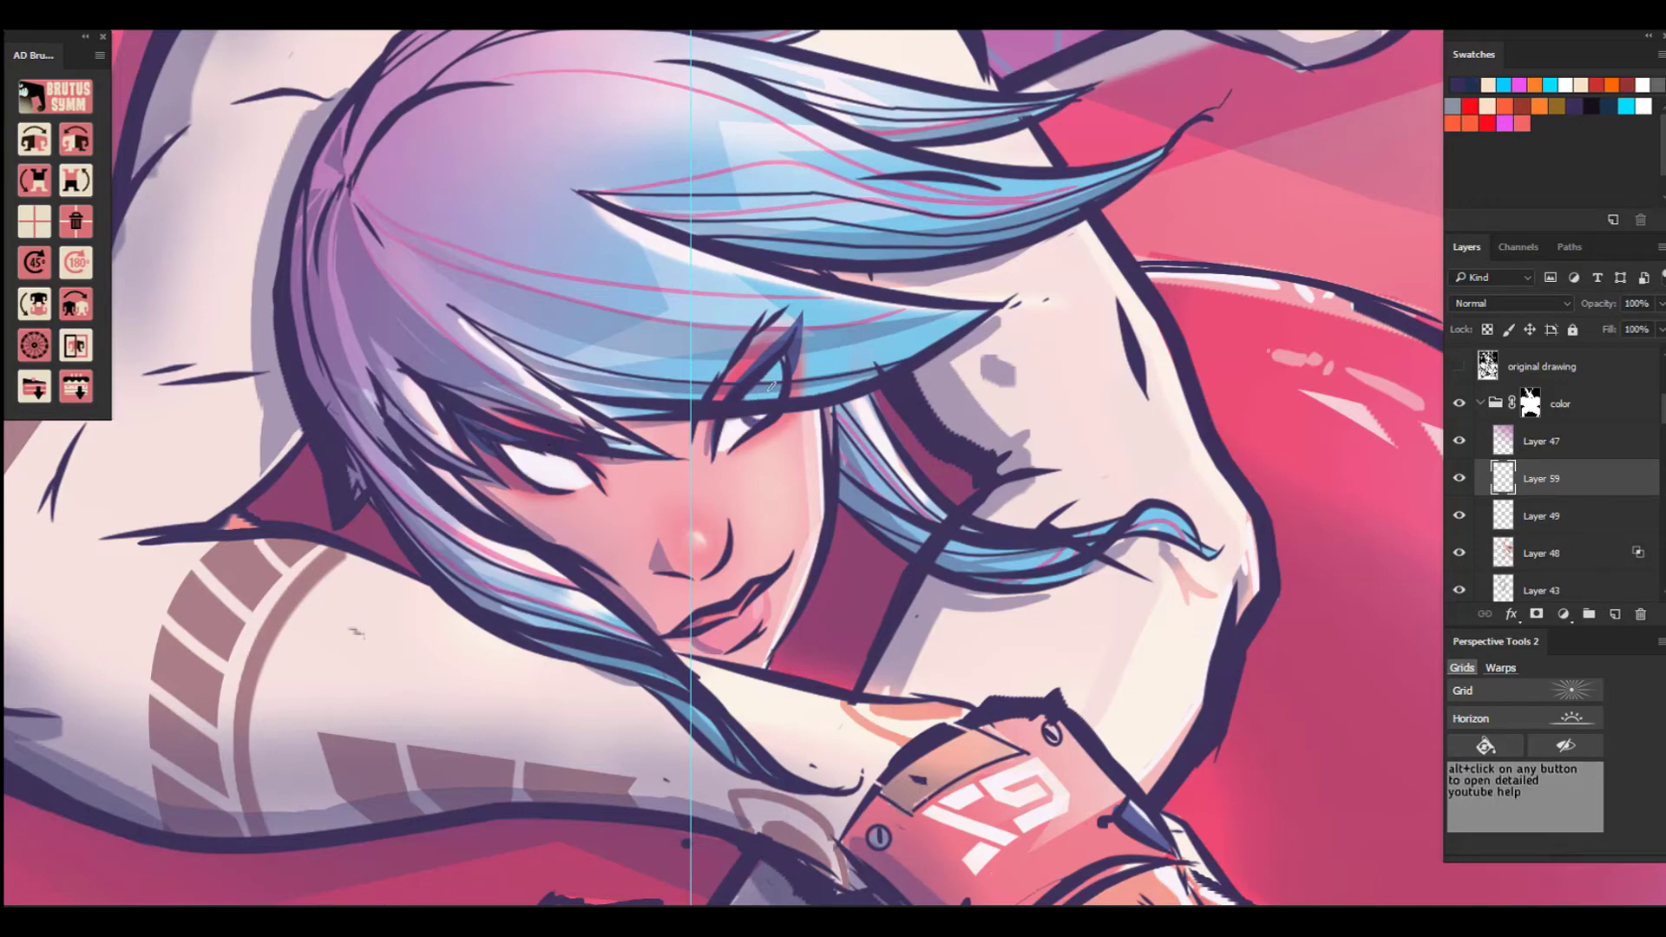
Brush dark purple irises into both of the character's white eyes on Layer 59.
left_click_drag(771, 387, 757, 399)
left_click_drag(565, 460, 558, 480)
mouse_move(529, 453)
left_mouse_down()
mouse_move(546, 484)
mouse_move(528, 471)
mouse_move(568, 475)
left_mouse_up()
key("ctrl+minus")
key("ctrl+minus")
key("ctrl+minus")
key("ctrl+minus")
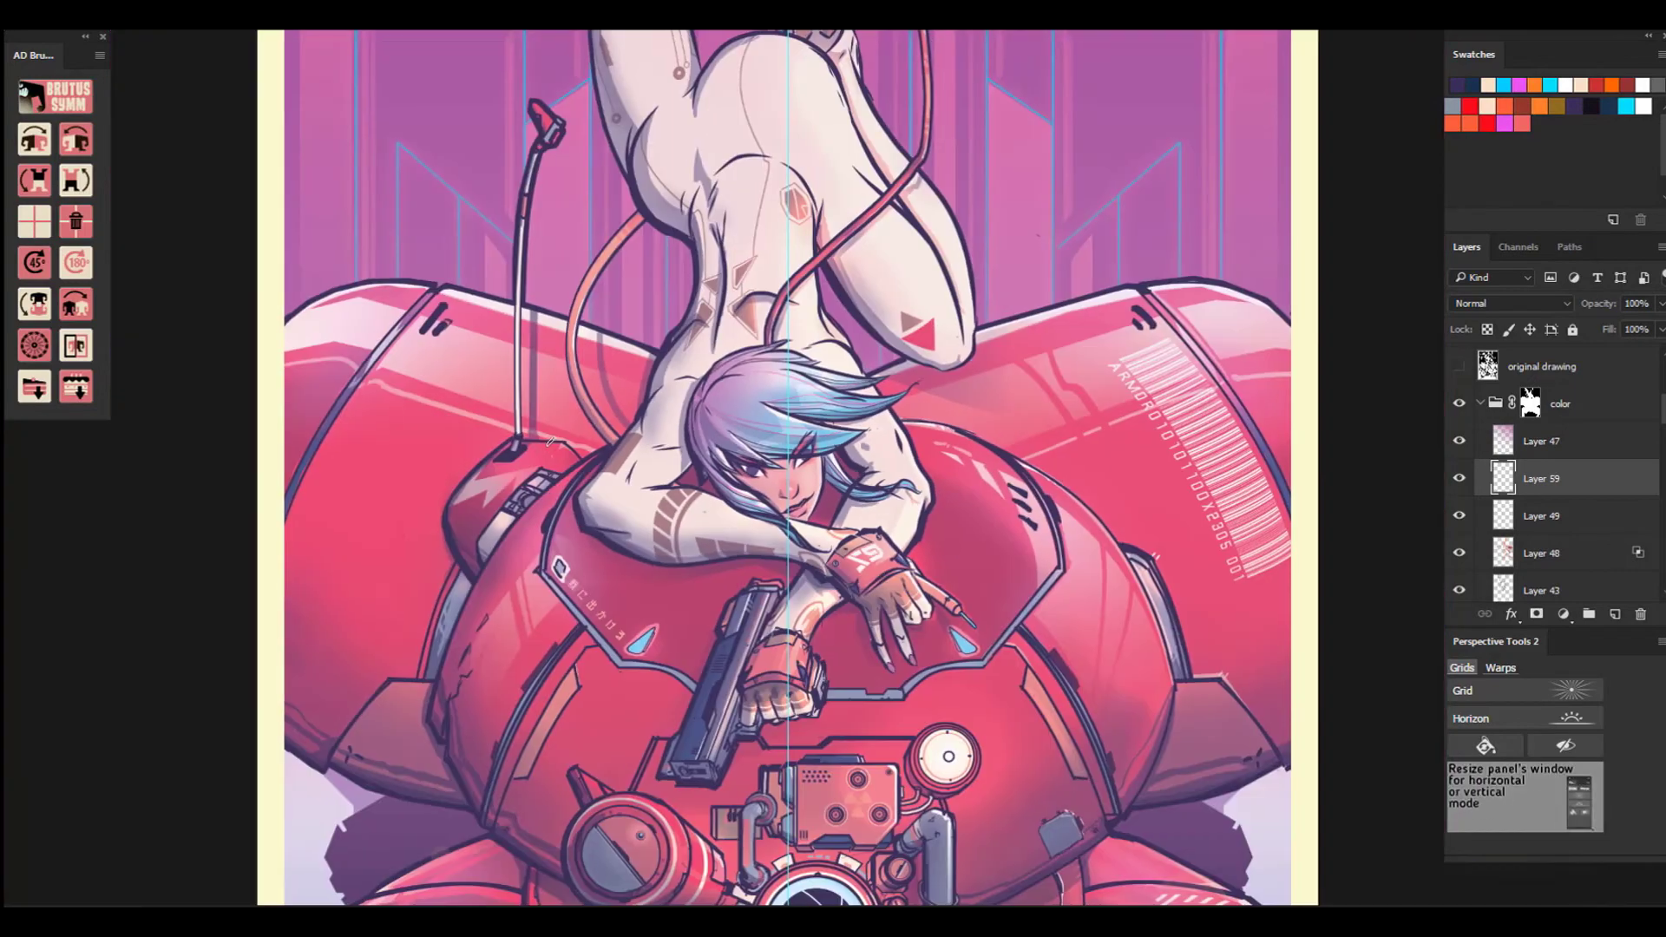
Clean up the purple iris that spills past the lower lid of the eye beside the purple hair.
key("ctrl+plus")
key("ctrl+plus")
key("ctrl+plus")
key("ctrl+plus")
key("ctrl+plus")
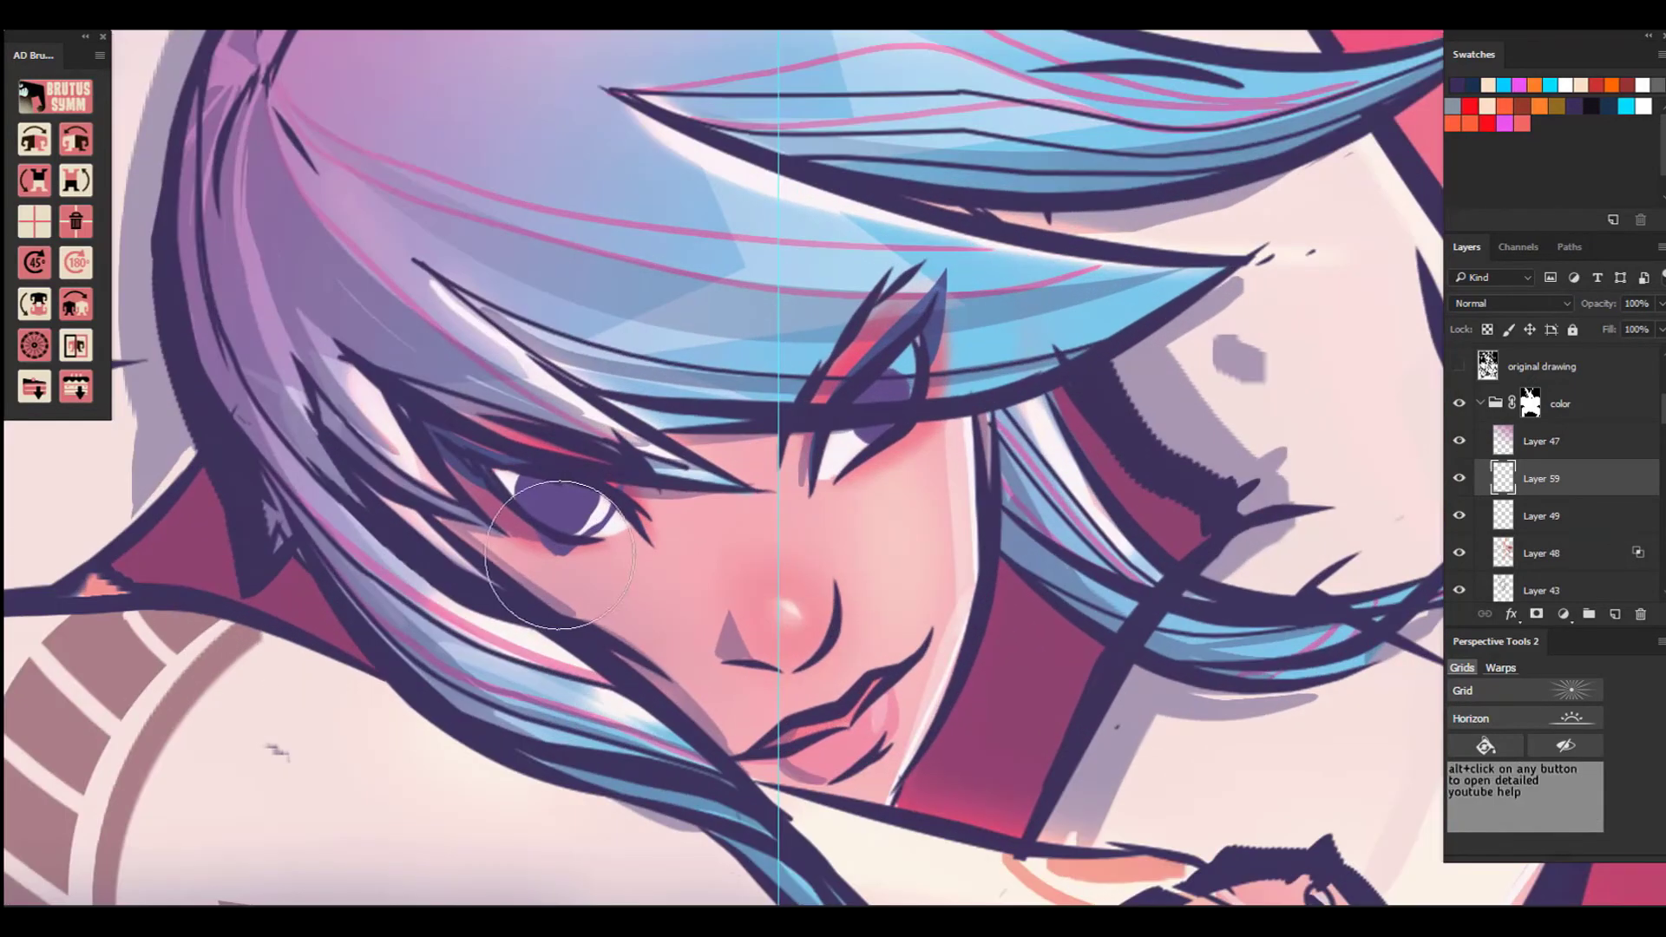
left_click(39, 19)
double_click(49, 113)
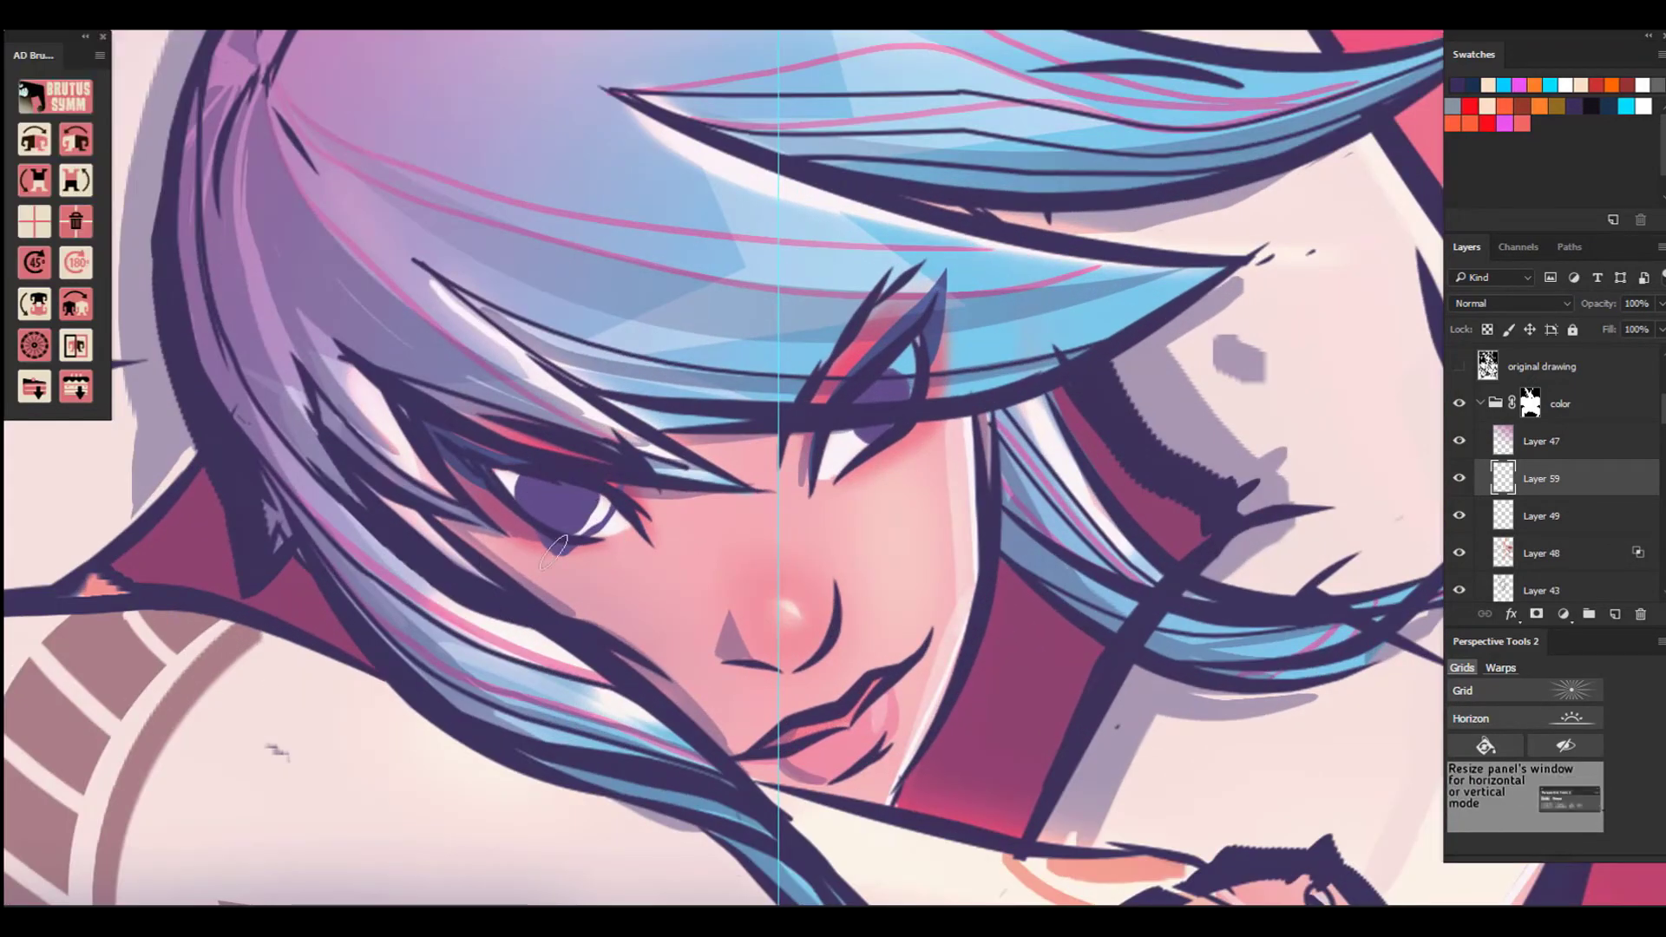
left_click_drag(533, 536, 576, 553)
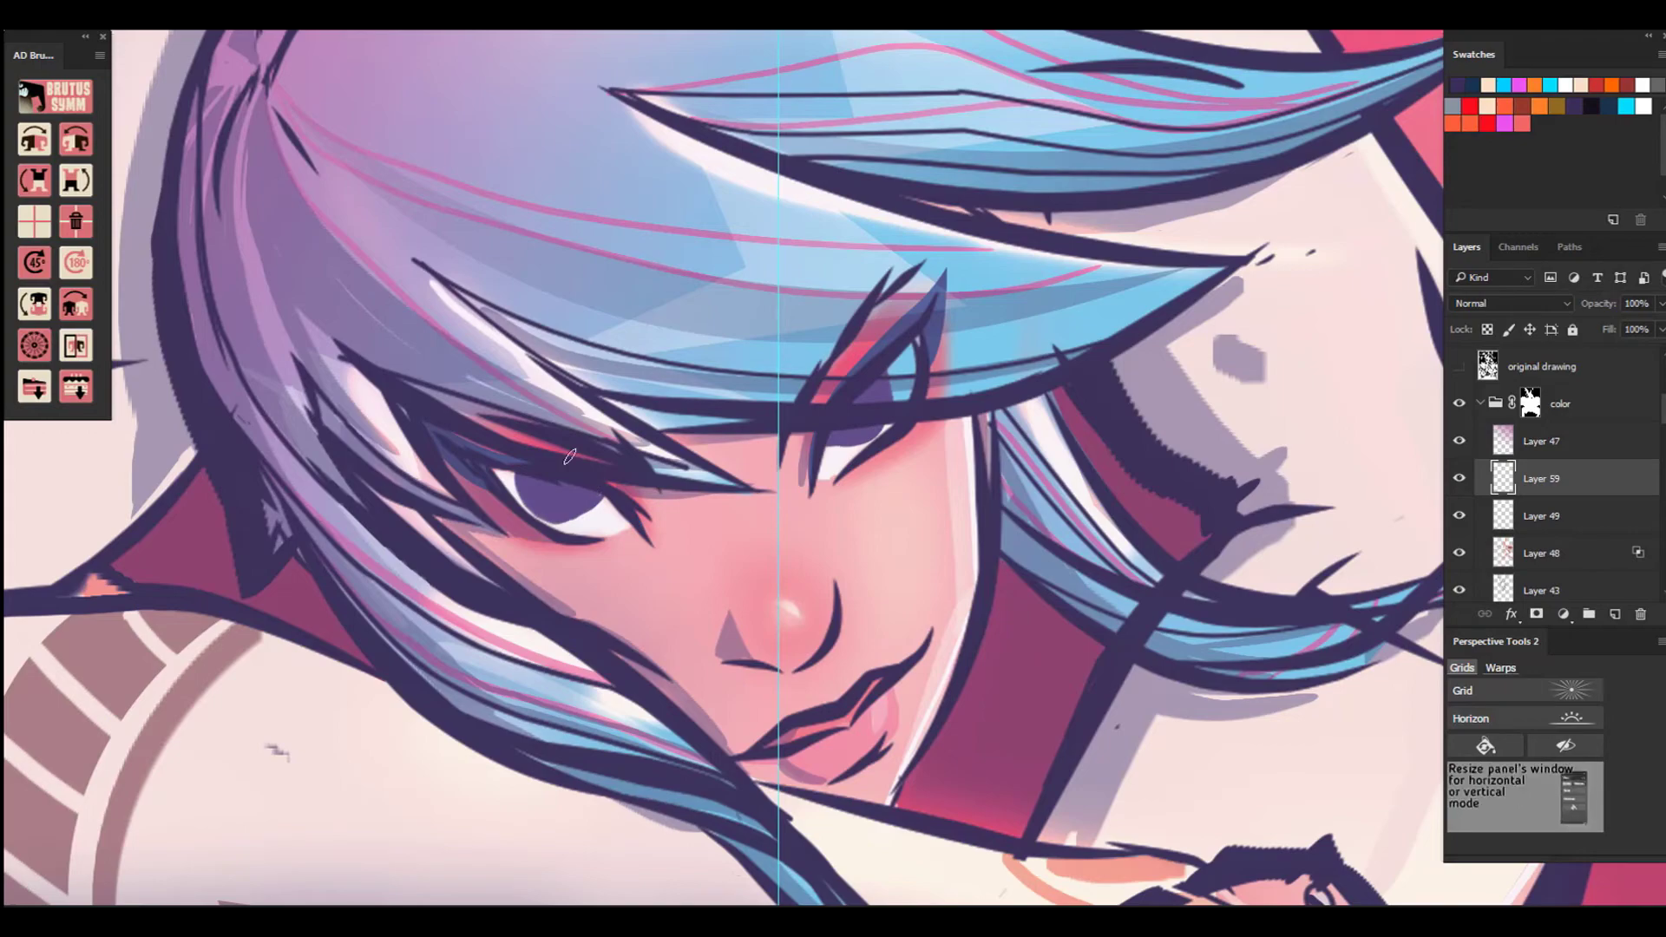
Examine the repainted eyes within the whole figure and up close on the face.
key("ctrl+minus")
key("ctrl+minus")
key("ctrl+minus")
key("ctrl+minus")
key("ctrl+minus")
key("ctrl+minus")
key("ctrl+plus")
key("ctrl+plus")
key("ctrl+plus")
key("ctrl+plus")
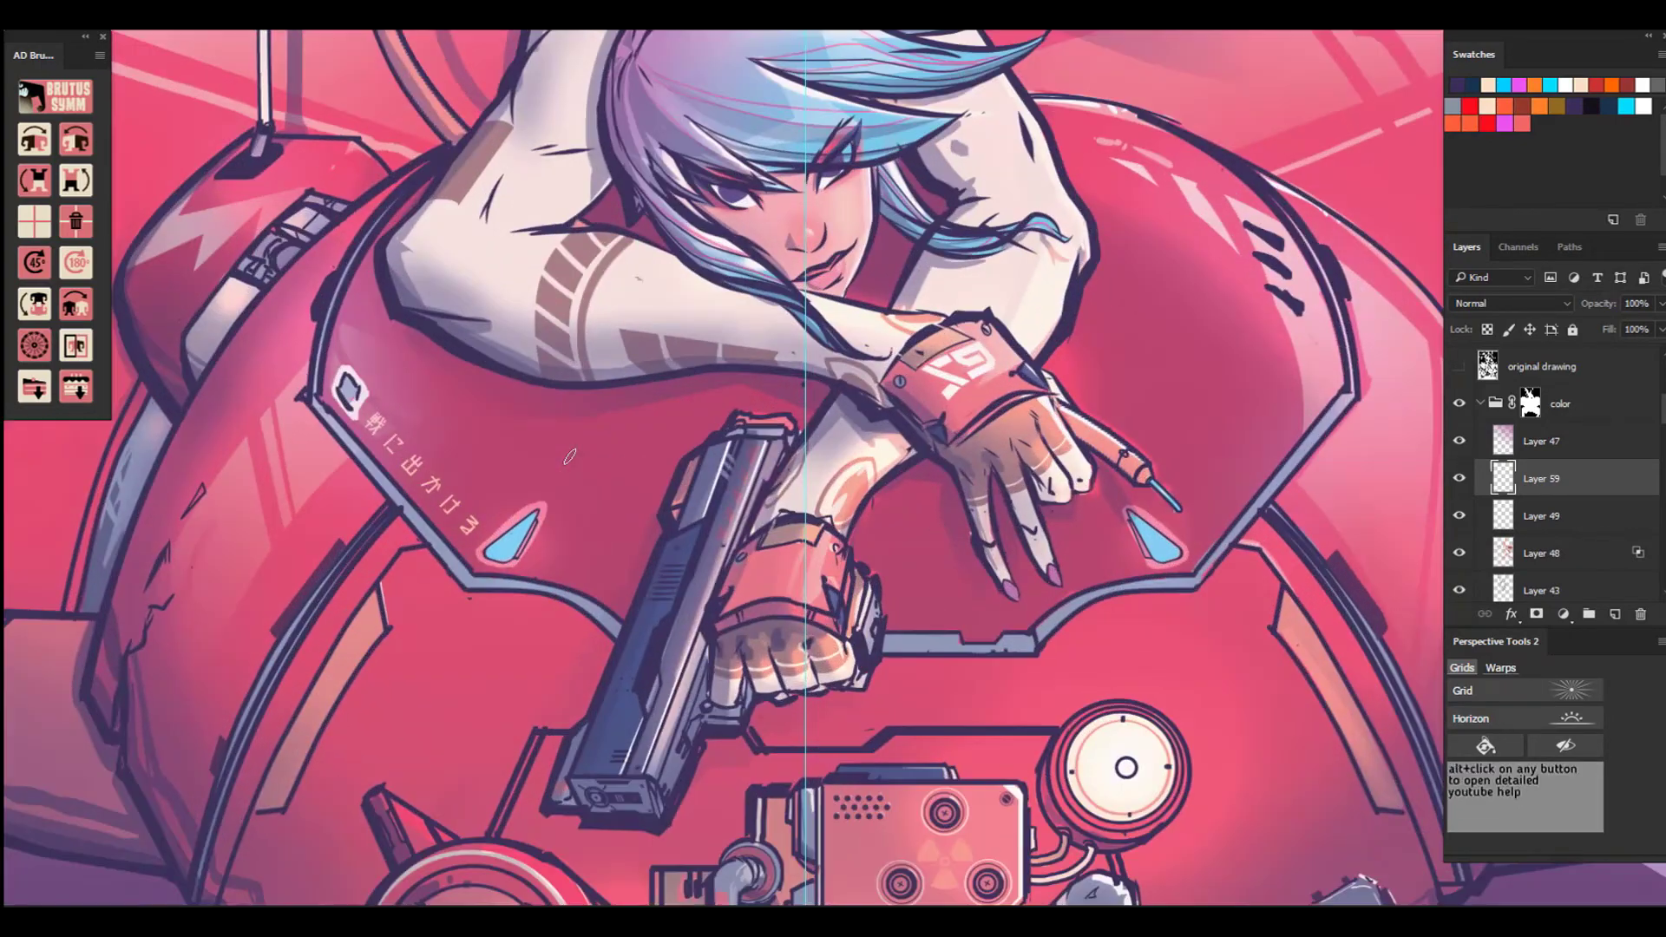
key("ctrl+plus")
key("ctrl+plus")
left_click_drag(825, 235, 848, 741)
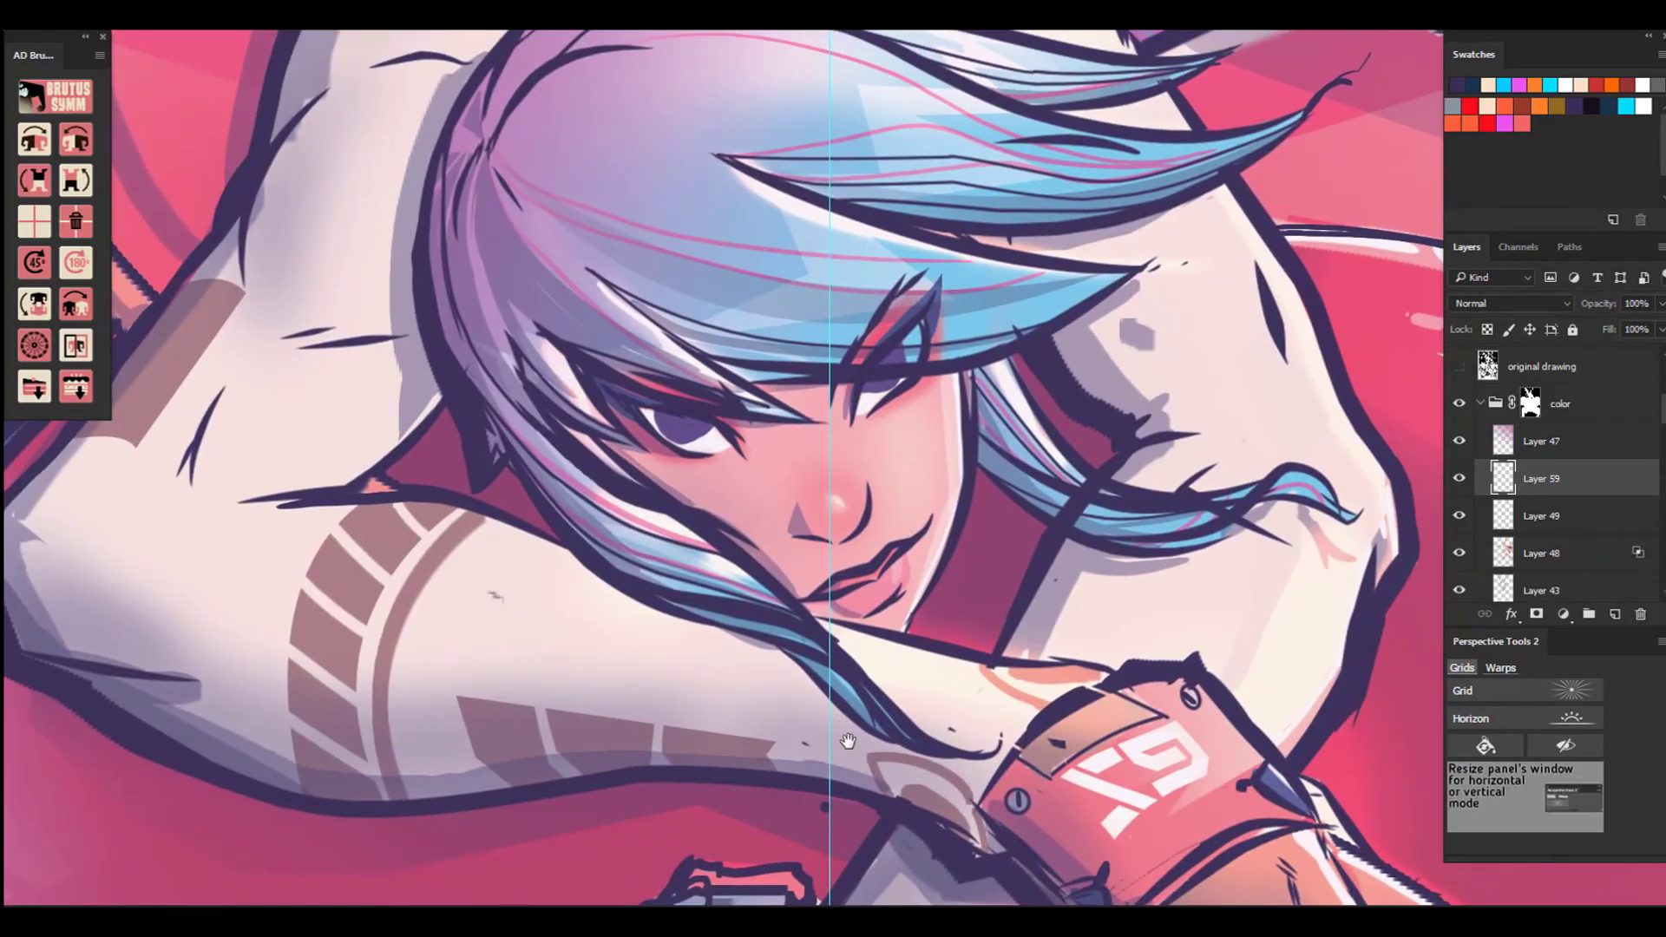
Stamp a small white ring highlight into the iris beside the purple hair using the size 101 ring brush tip.
left_click(703, 495)
left_click(61, 17)
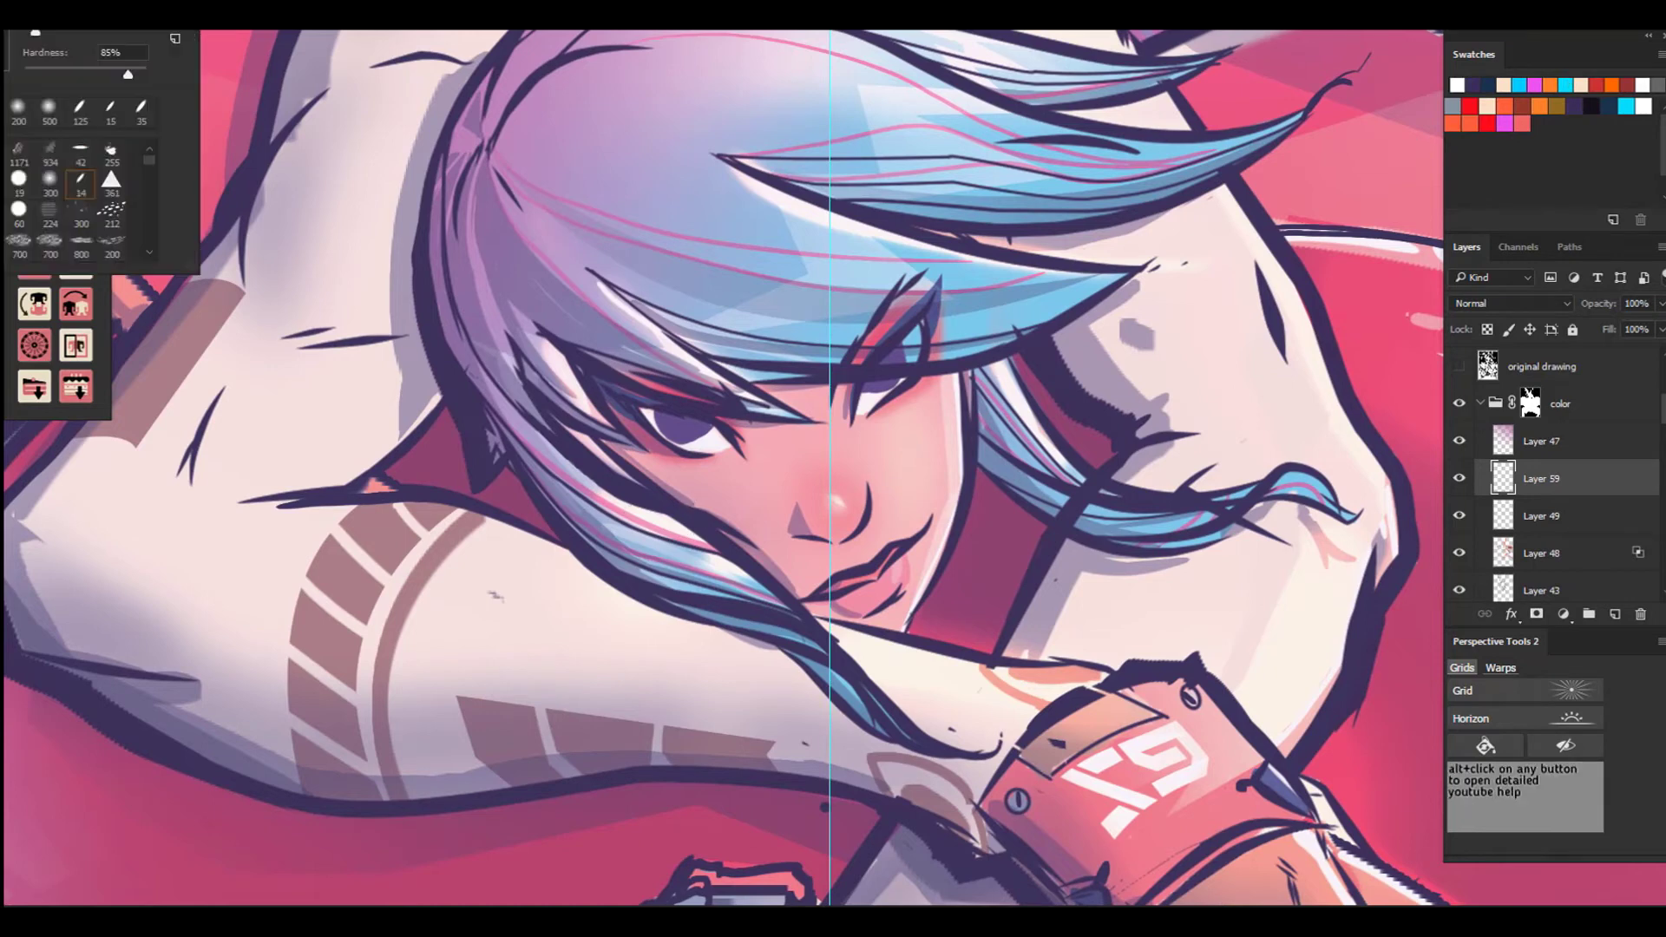
scroll(78, 208, "down", 3)
left_click(18, 181)
left_click(316, 249)
key("bracketleft")
key("bracketleft")
key("bracketleft")
key("bracketleft")
key("bracketleft")
key("bracketleft")
key("bracketleft")
key("bracketleft")
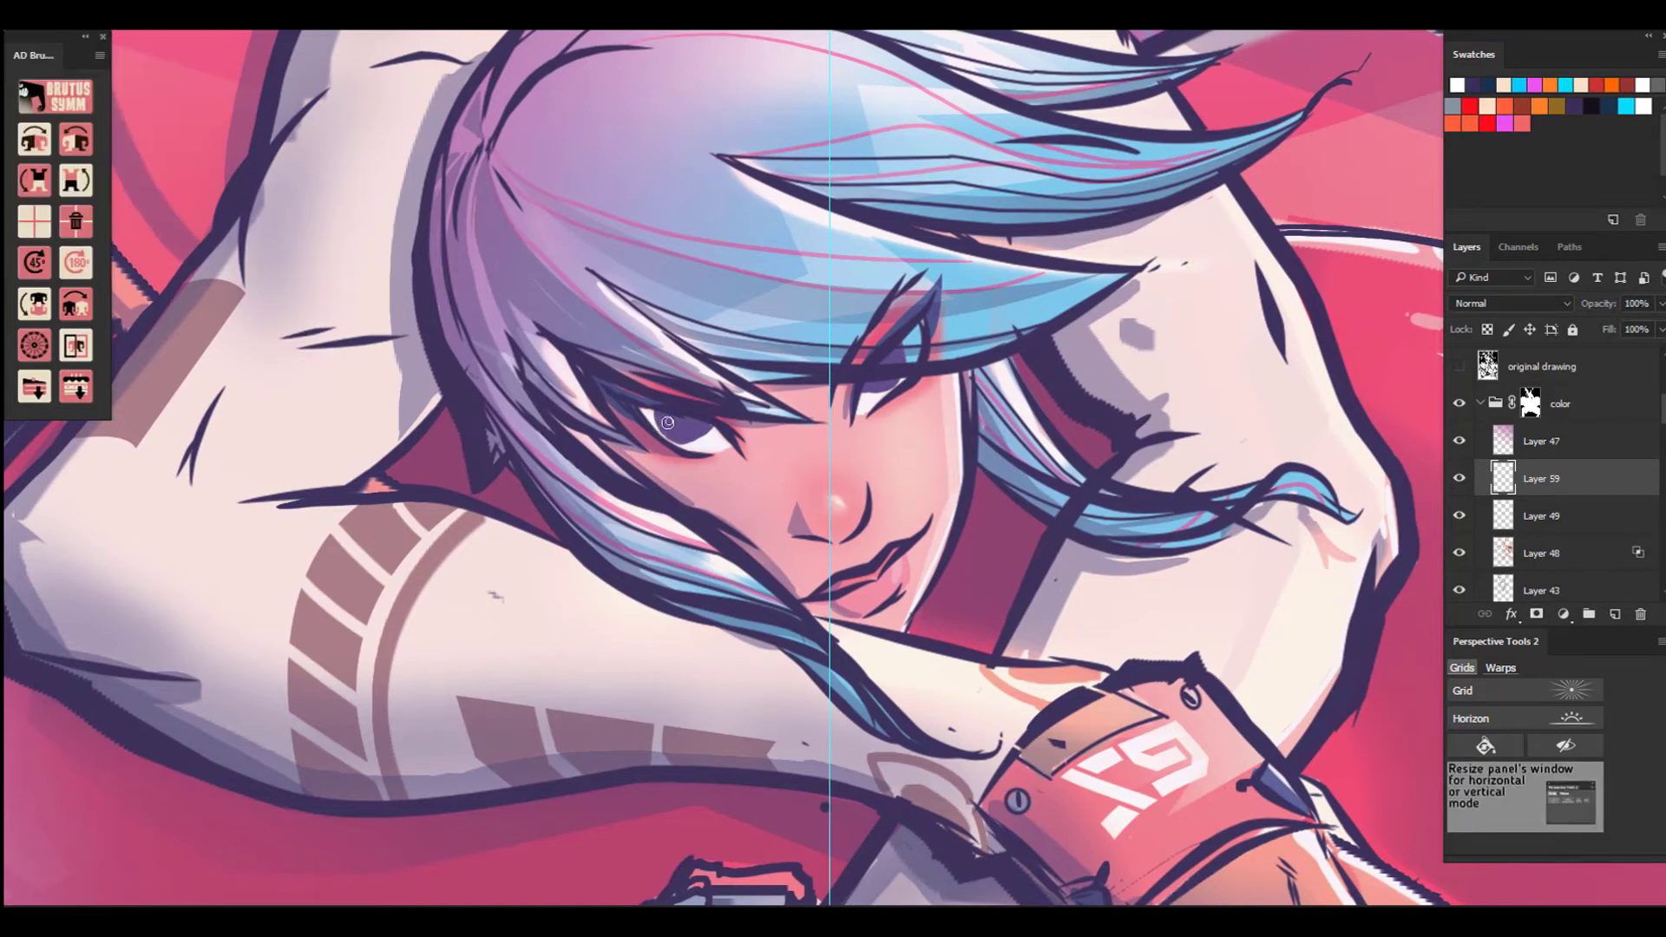
left_click(666, 422)
Try a larger white ring on the same iris and stamp a small ring highlight into the other eye.
key("bracketright")
key("bracketright")
left_click(678, 425)
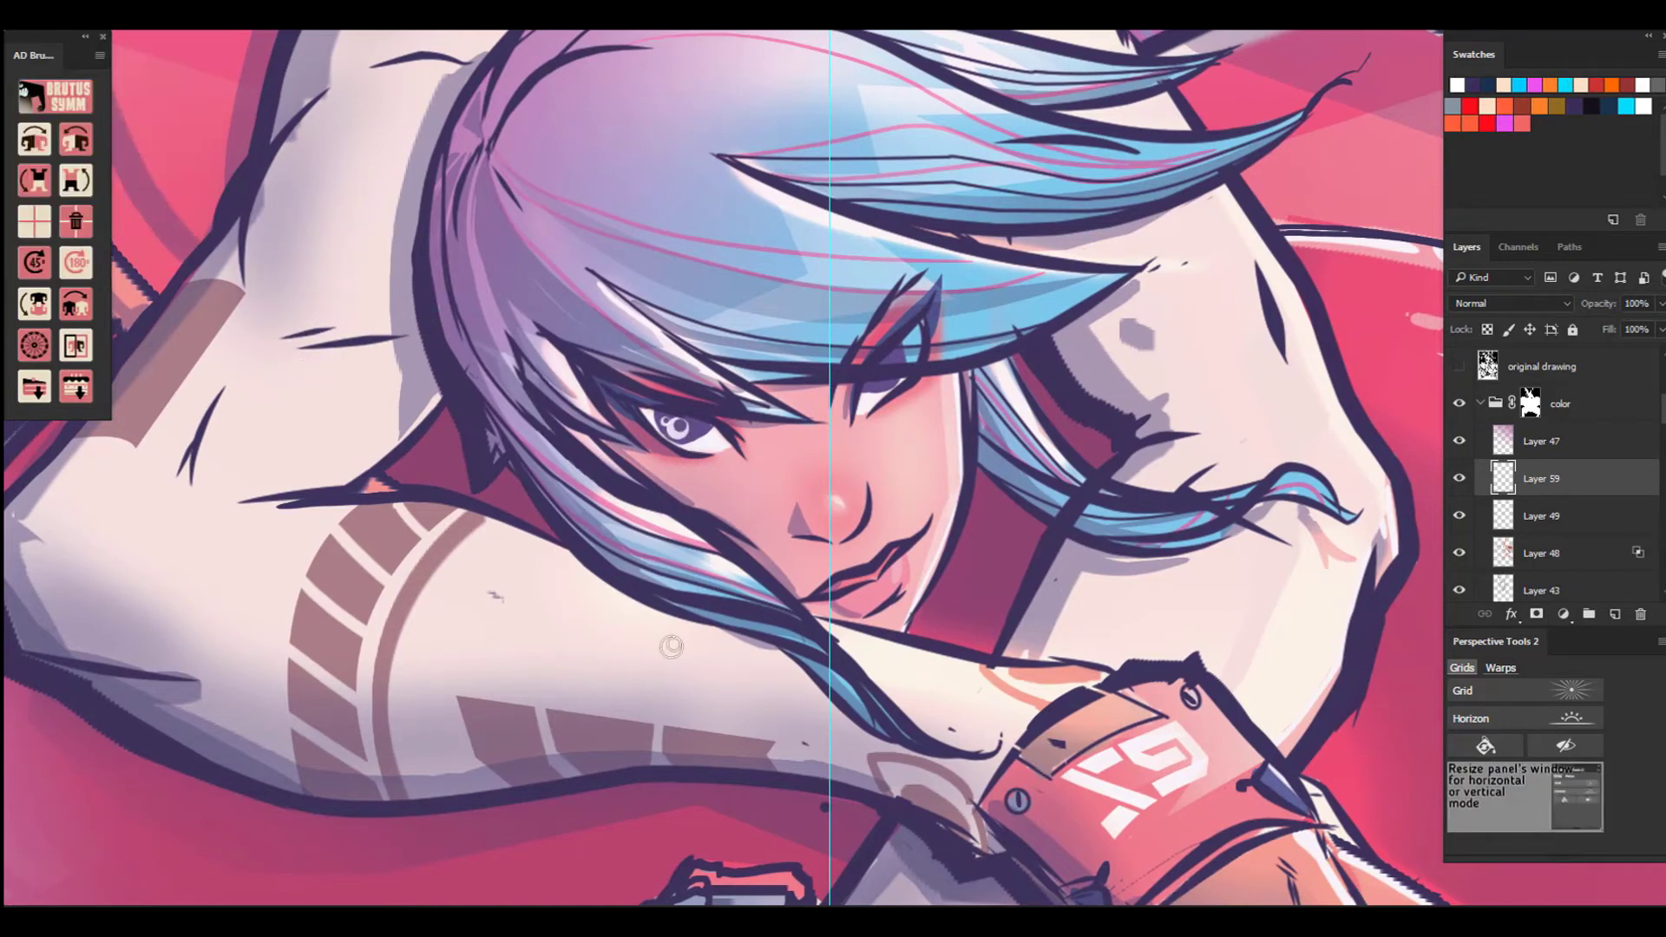
key("bracketleft")
key("bracketleft")
left_click(870, 384)
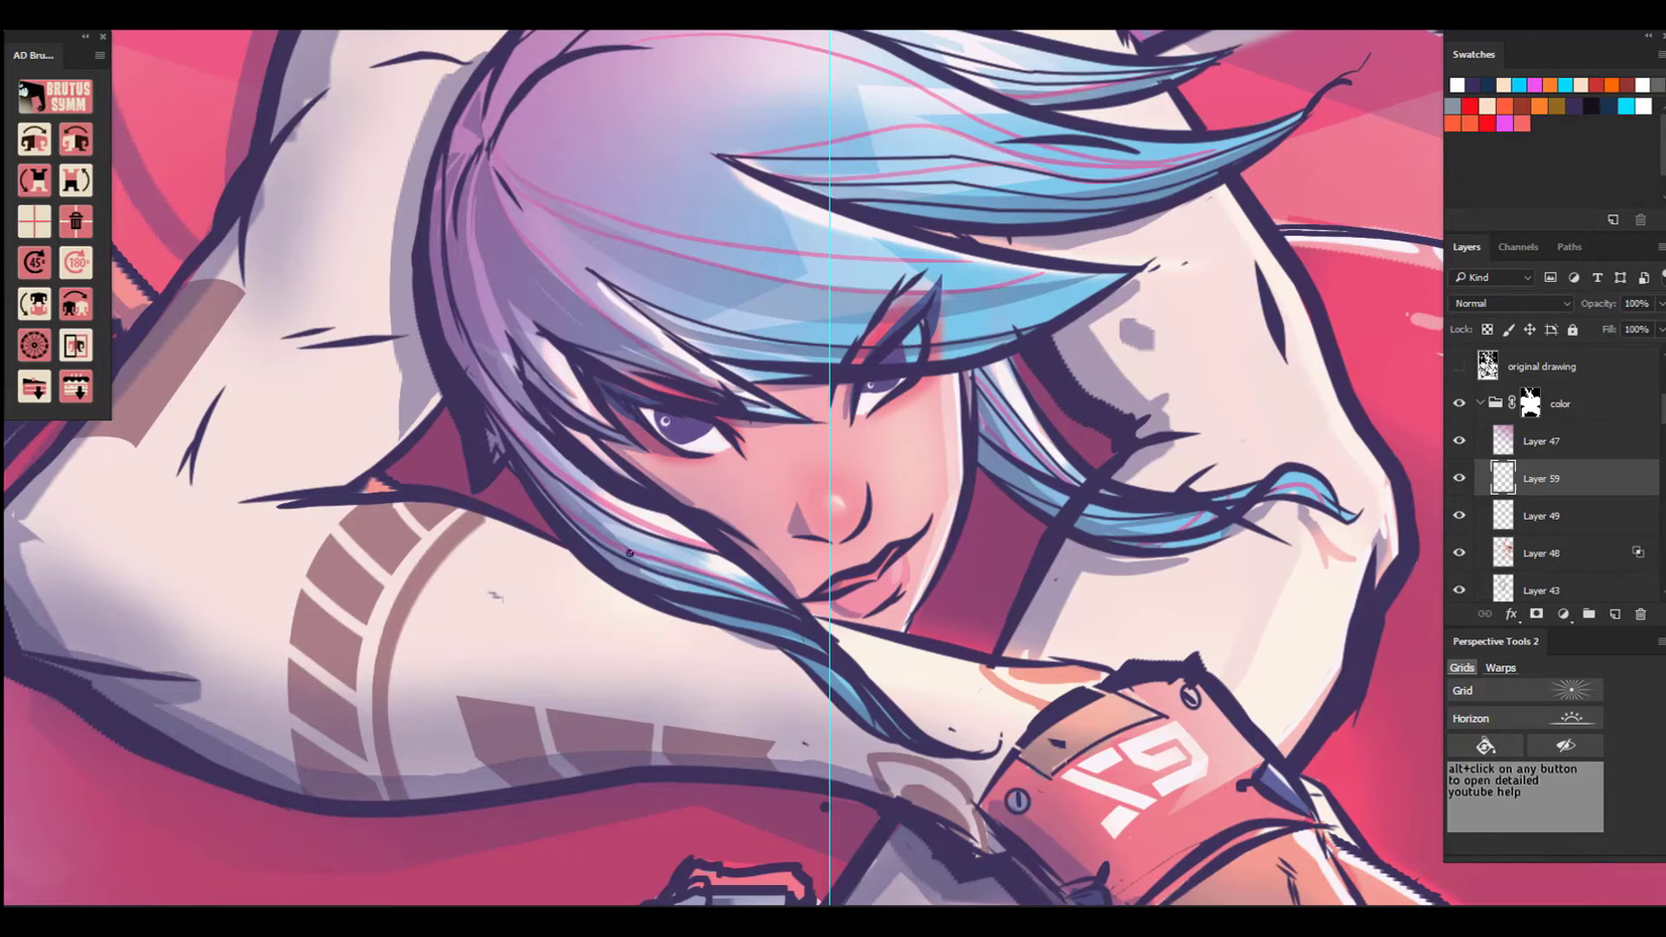
Try stamping a dark blue pupil into the iris beside the purple hair using the size 131 brush tip.
left_click(61, 18)
scroll(49, 238, "down", 3)
left_click(49, 185)
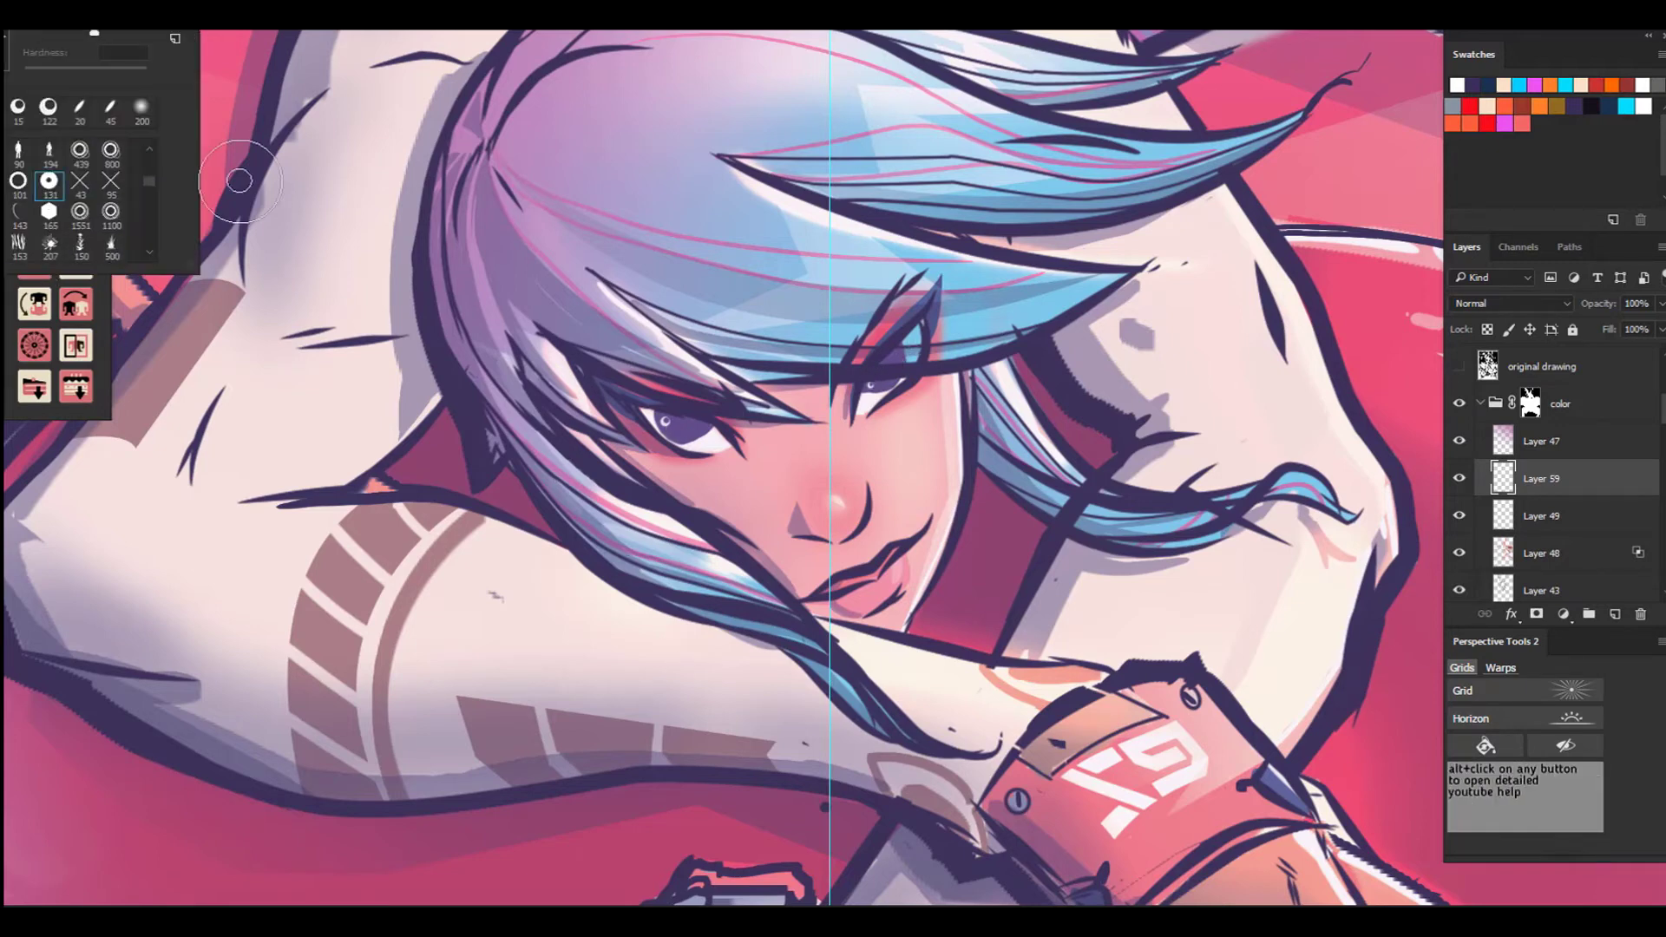
left_click(458, 155)
key("d")
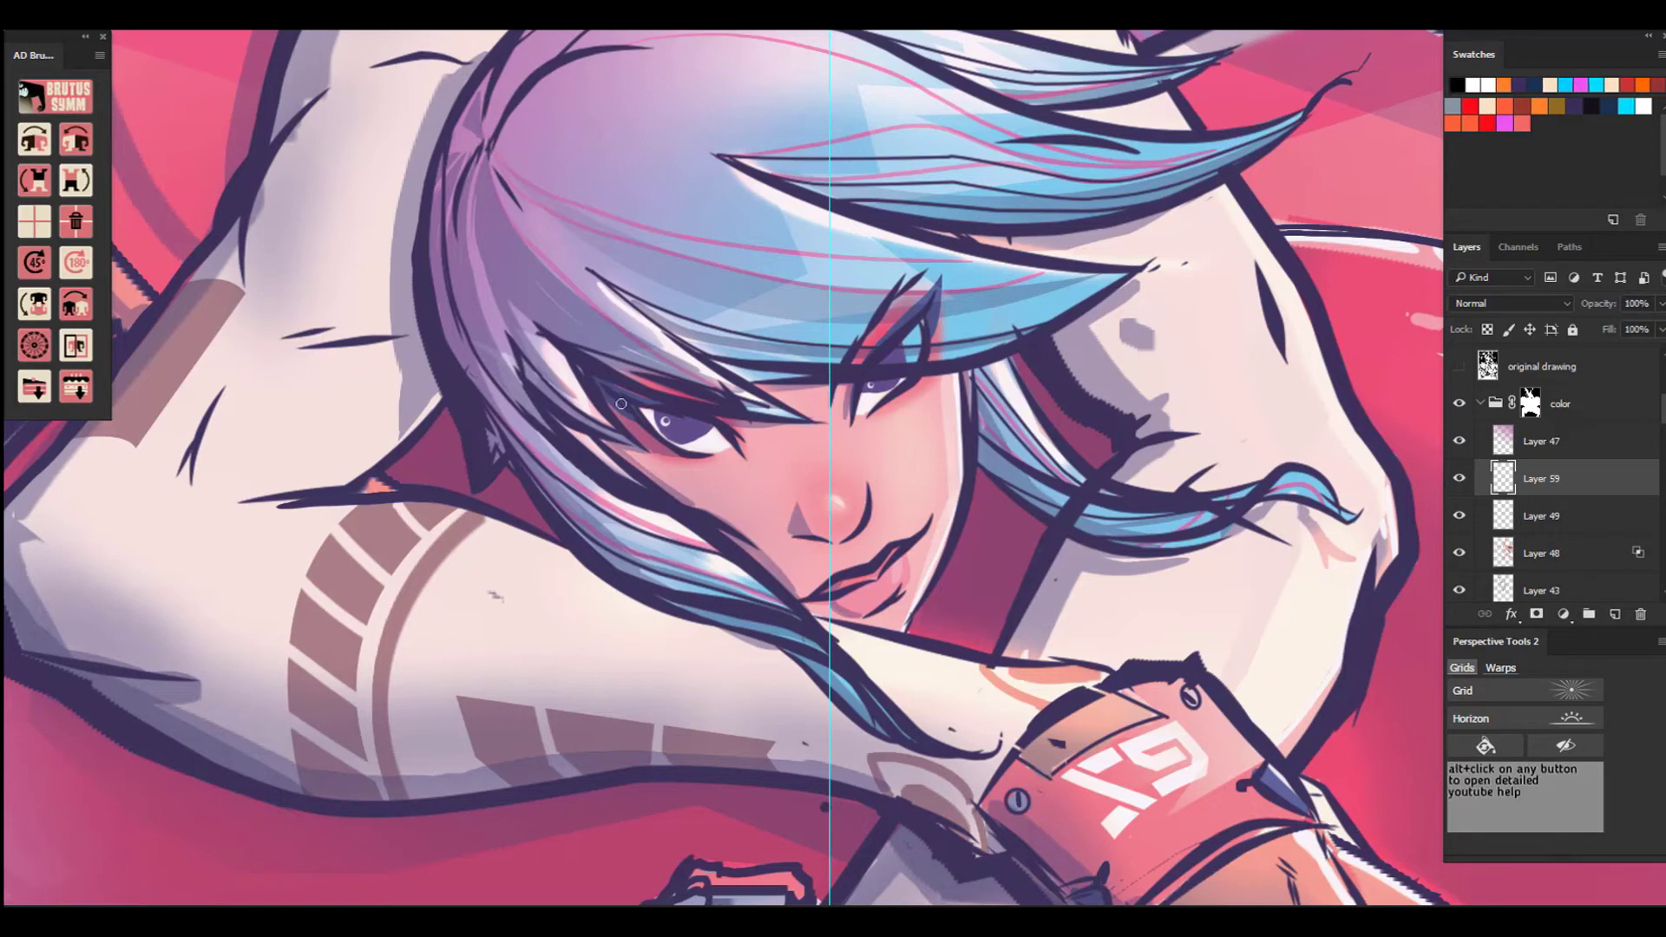
key("bracketright")
key("bracketright")
key("bracketright")
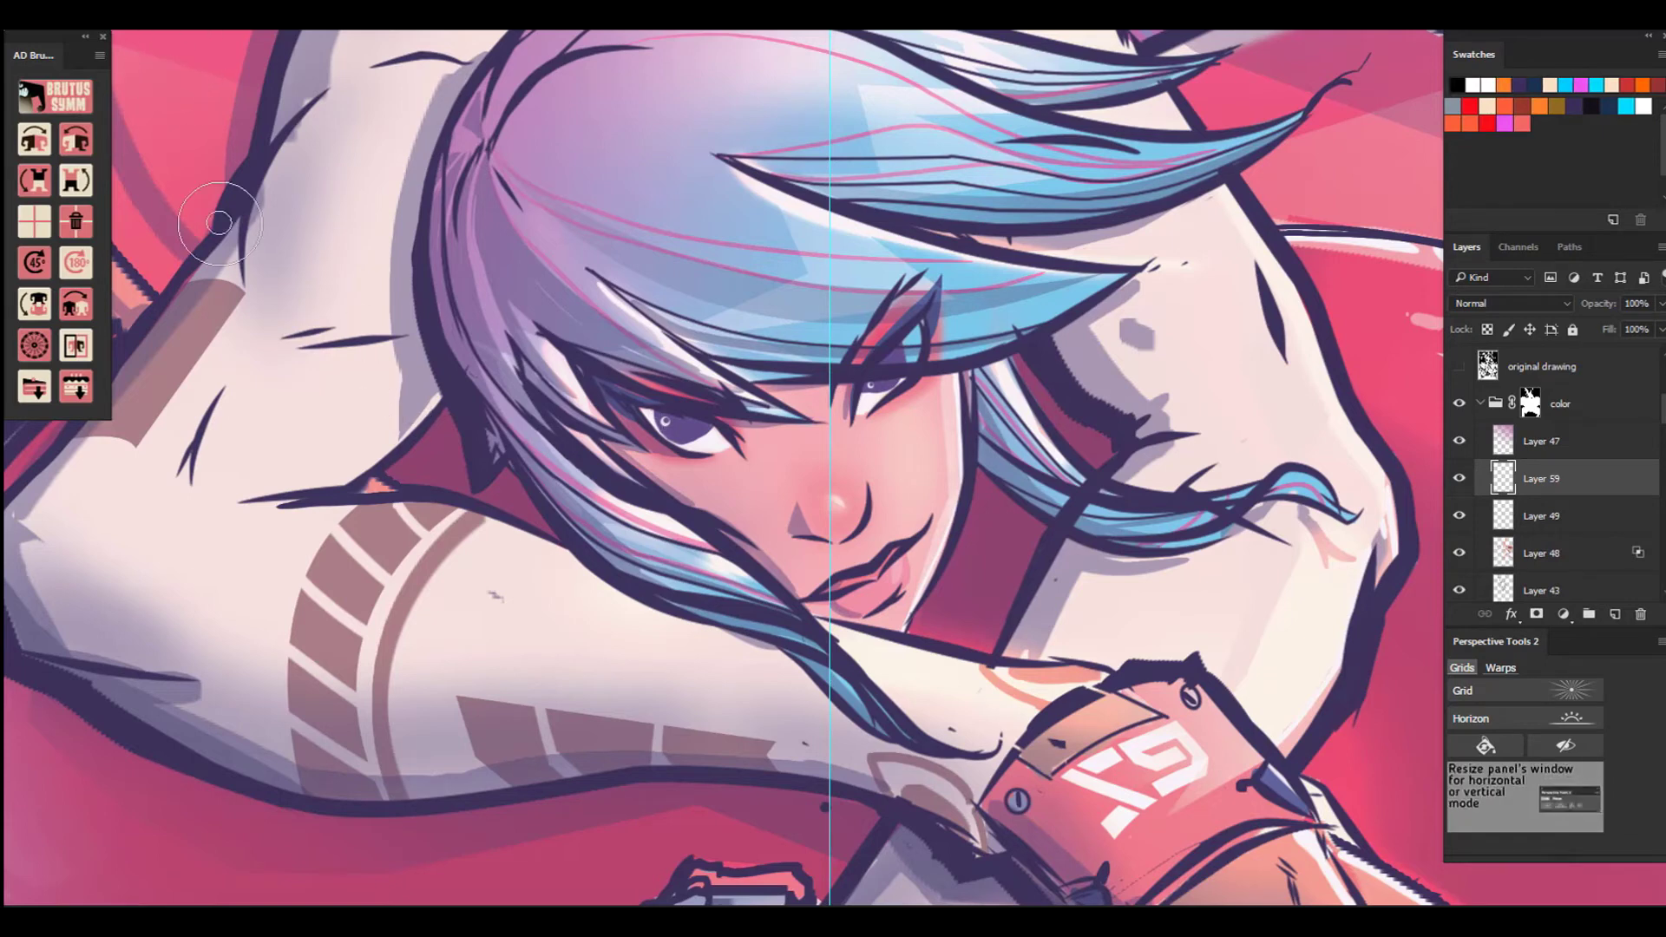
key("bracketleft")
key("bracketleft")
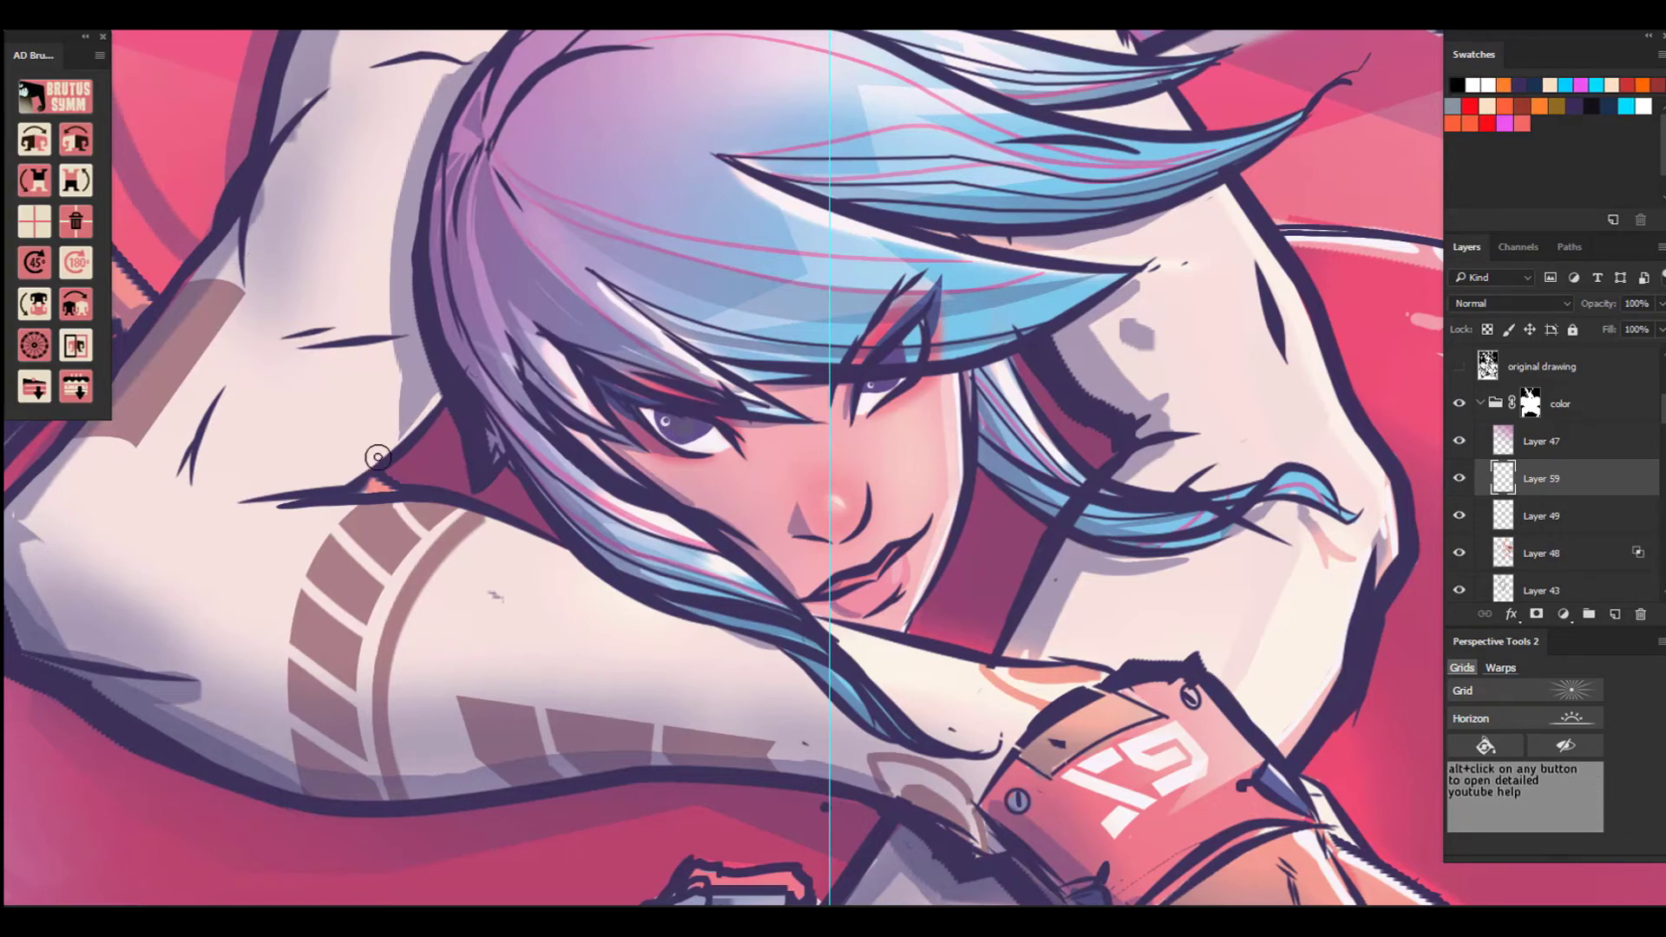
left_click(1534, 85)
left_click(684, 419)
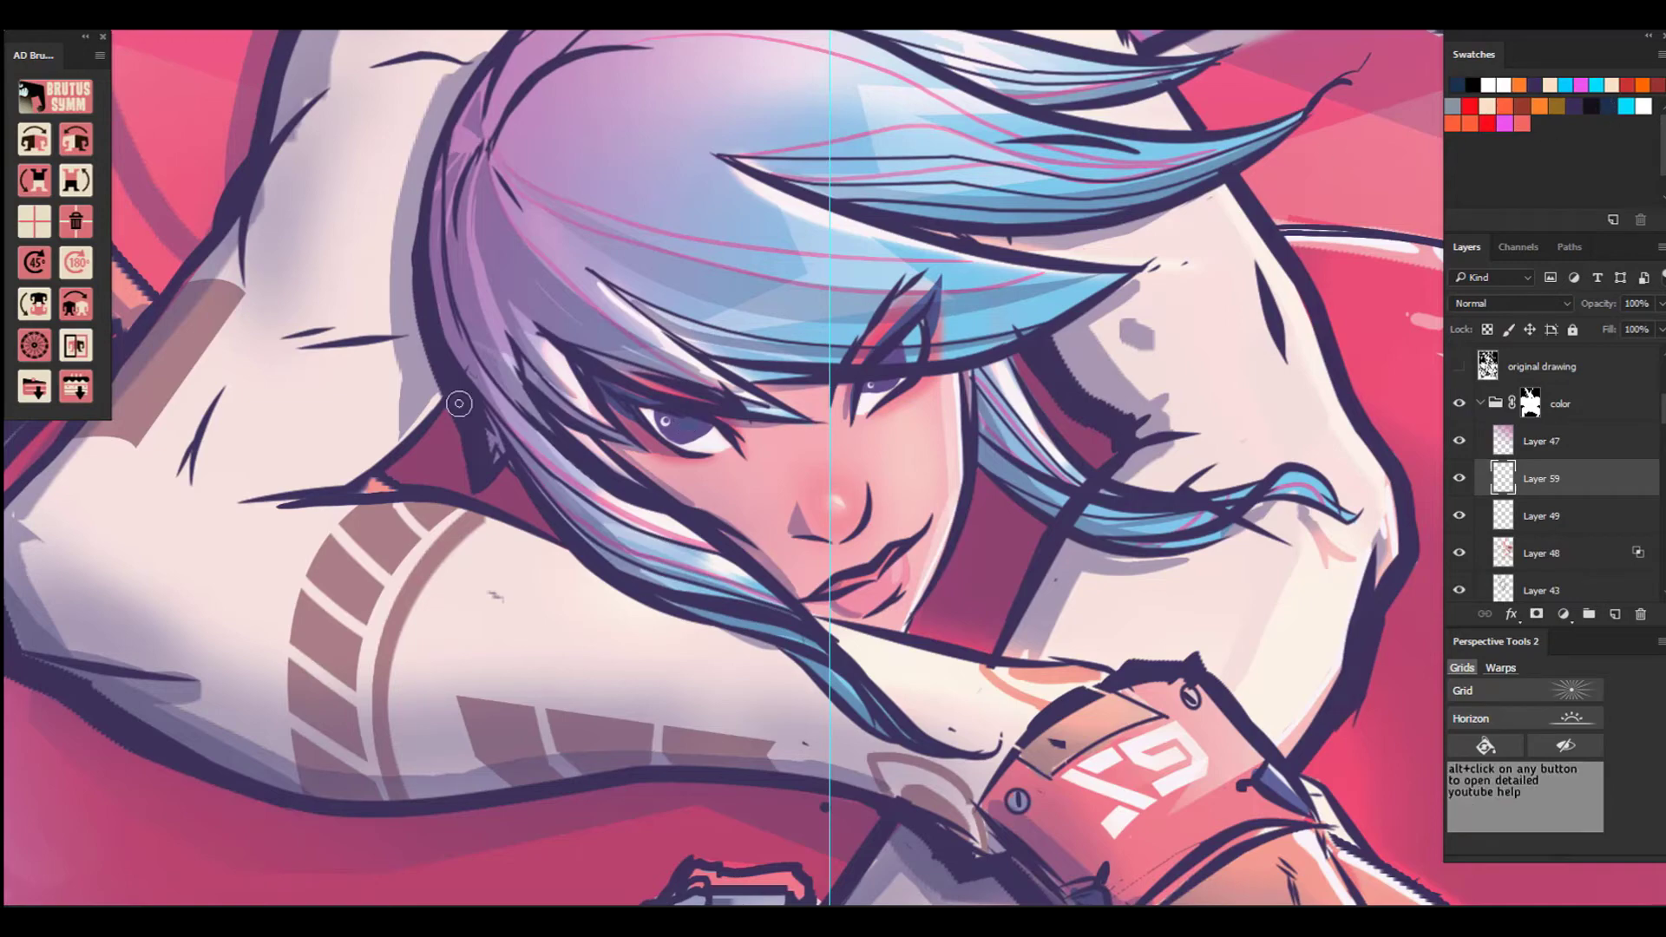
Stamp a black pupil into the iris and turn the Layer 24 colour overlay back on.
key("n")
left_click(383, 368)
key("Return")
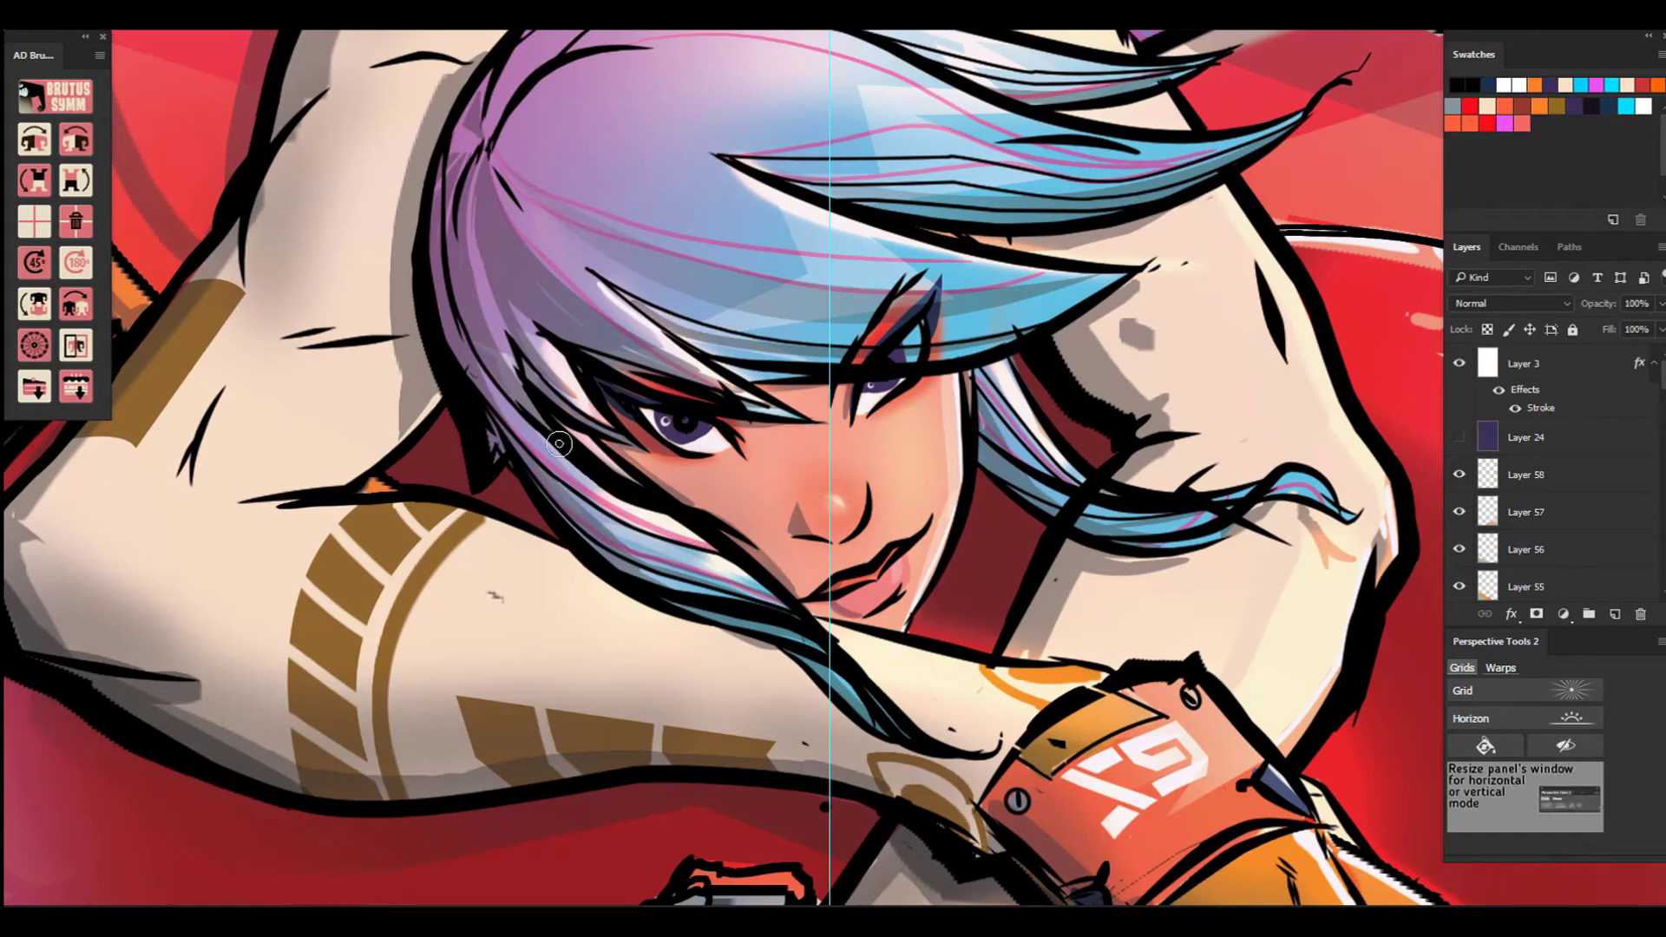
left_click(1458, 438)
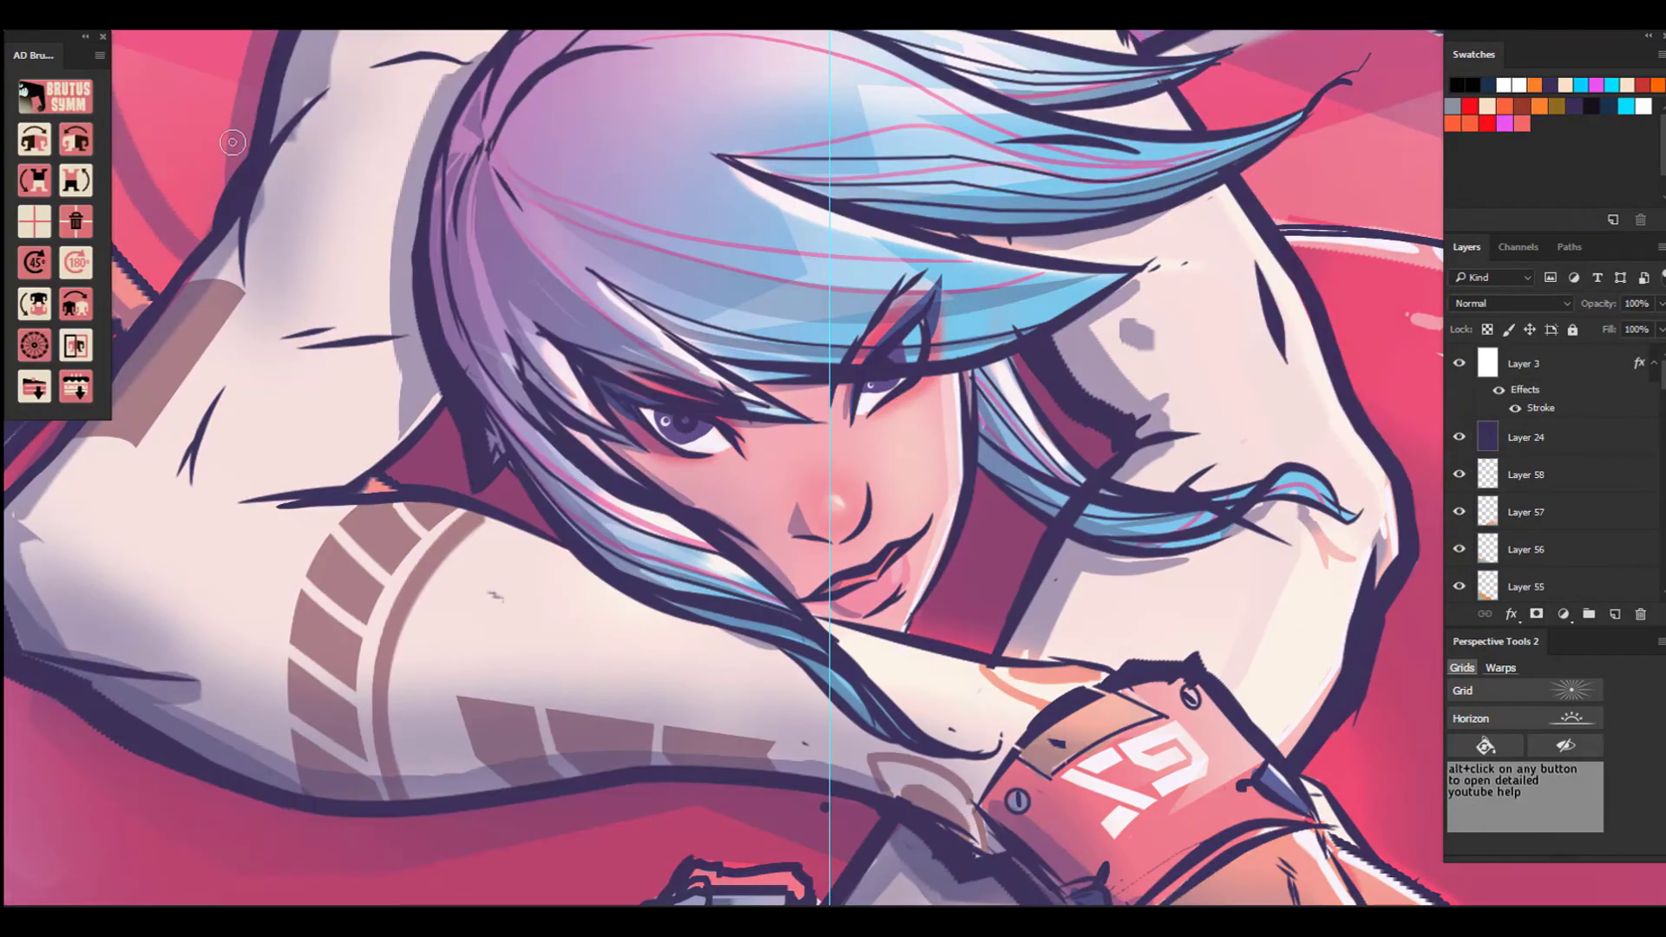
key("ctrl+minus")
key("ctrl+minus")
key("ctrl+minus")
key("ctrl+minus")
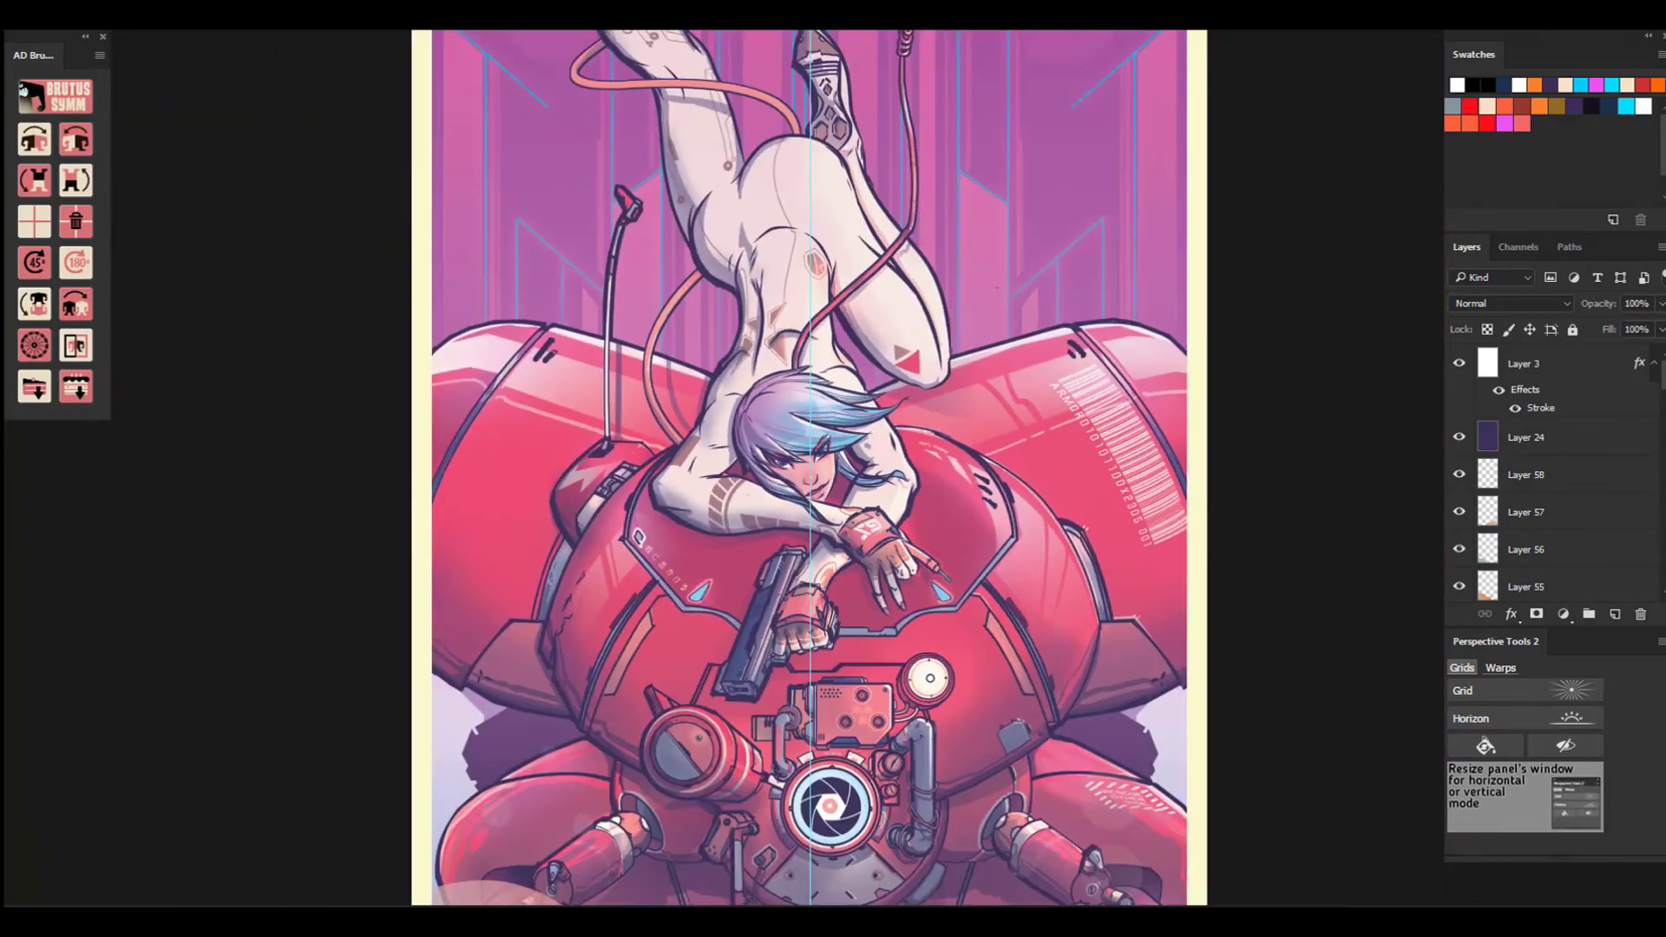
Set the foreground colour to dark purple 330066 for the eye details.
key("ctrl+plus")
key("ctrl+plus")
key("ctrl+plus")
key("ctrl+plus")
key("ctrl+plus")
key("l")
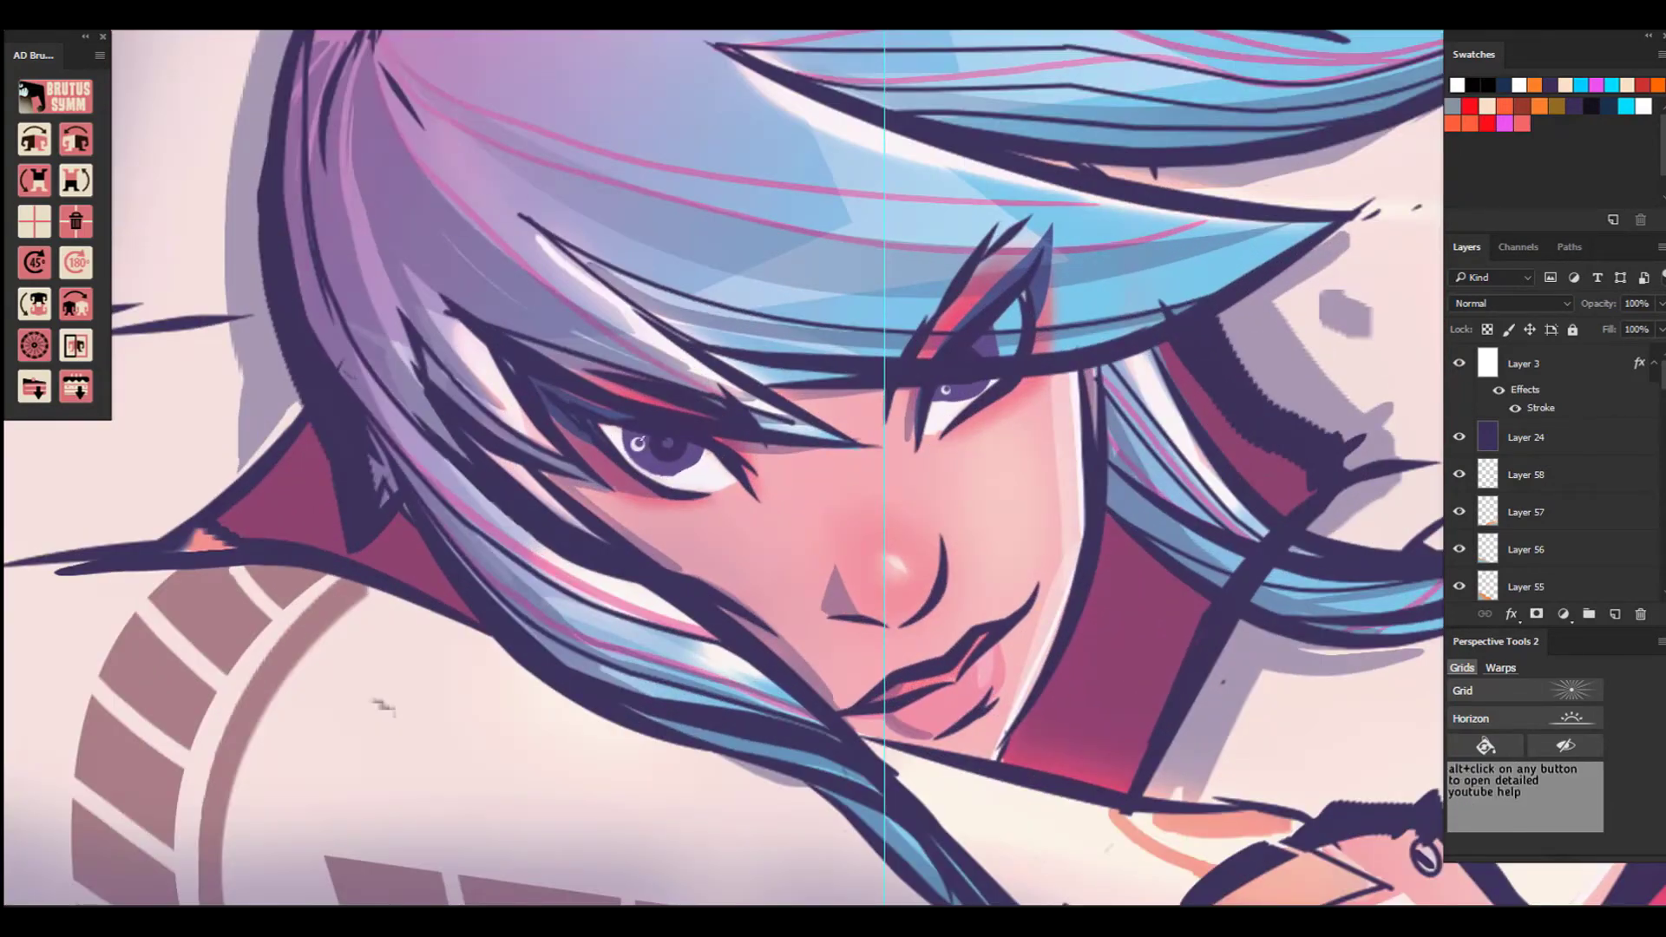
key("n")
left_click(416, 190)
left_click(362, 277)
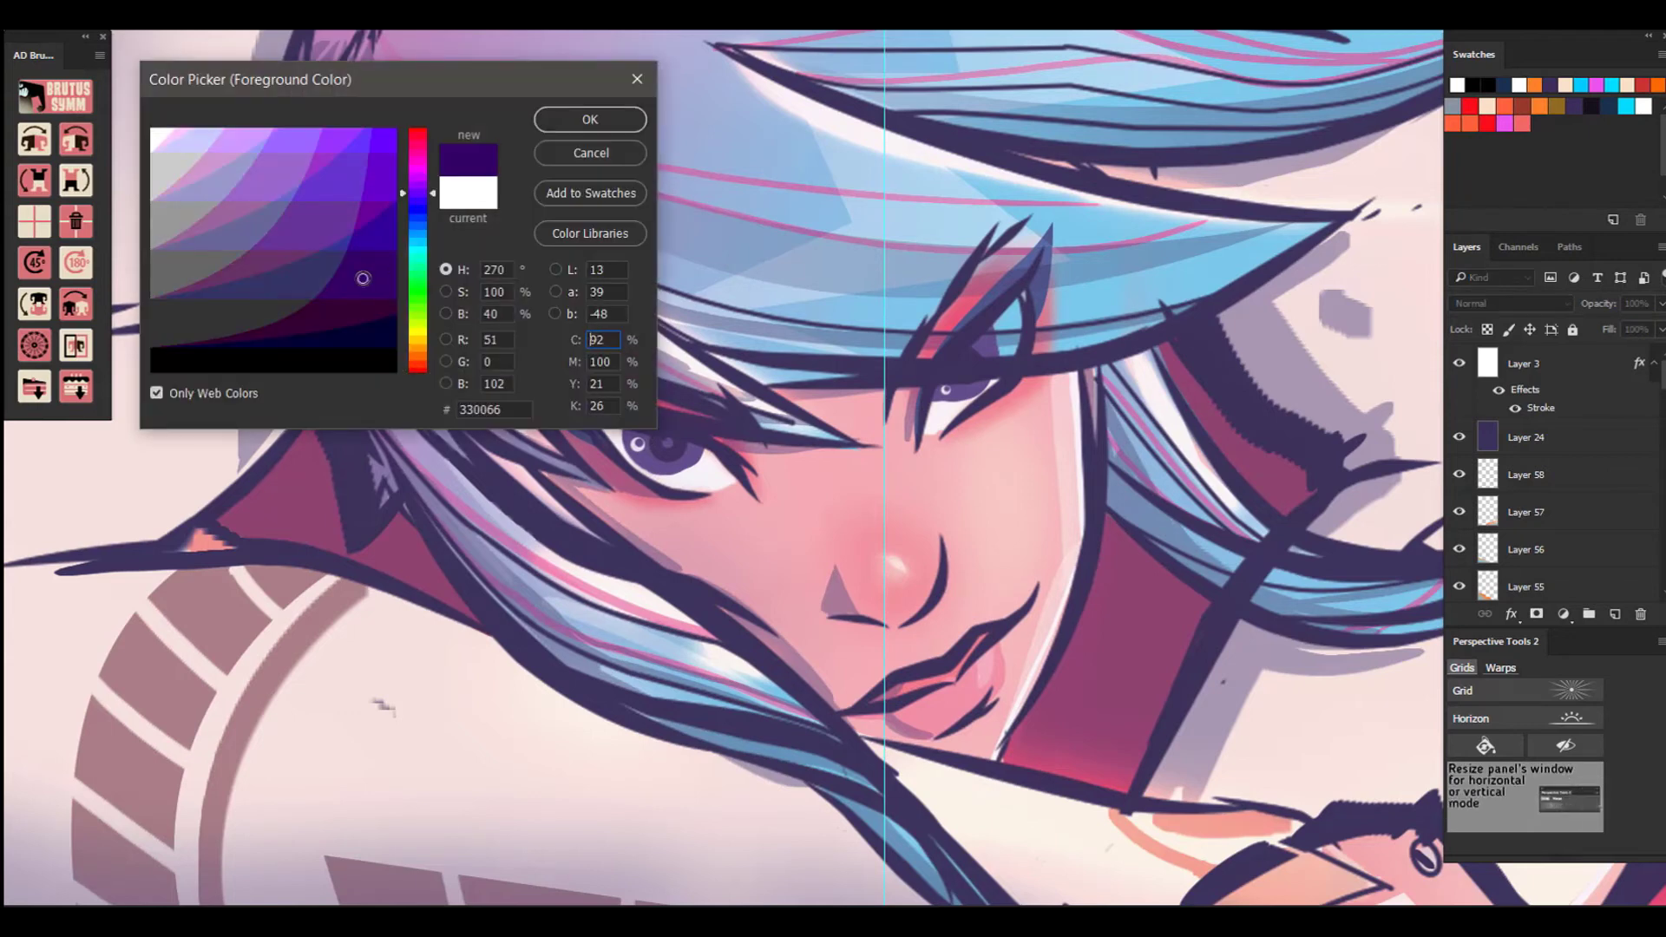
left_click(548, 124)
key("b")
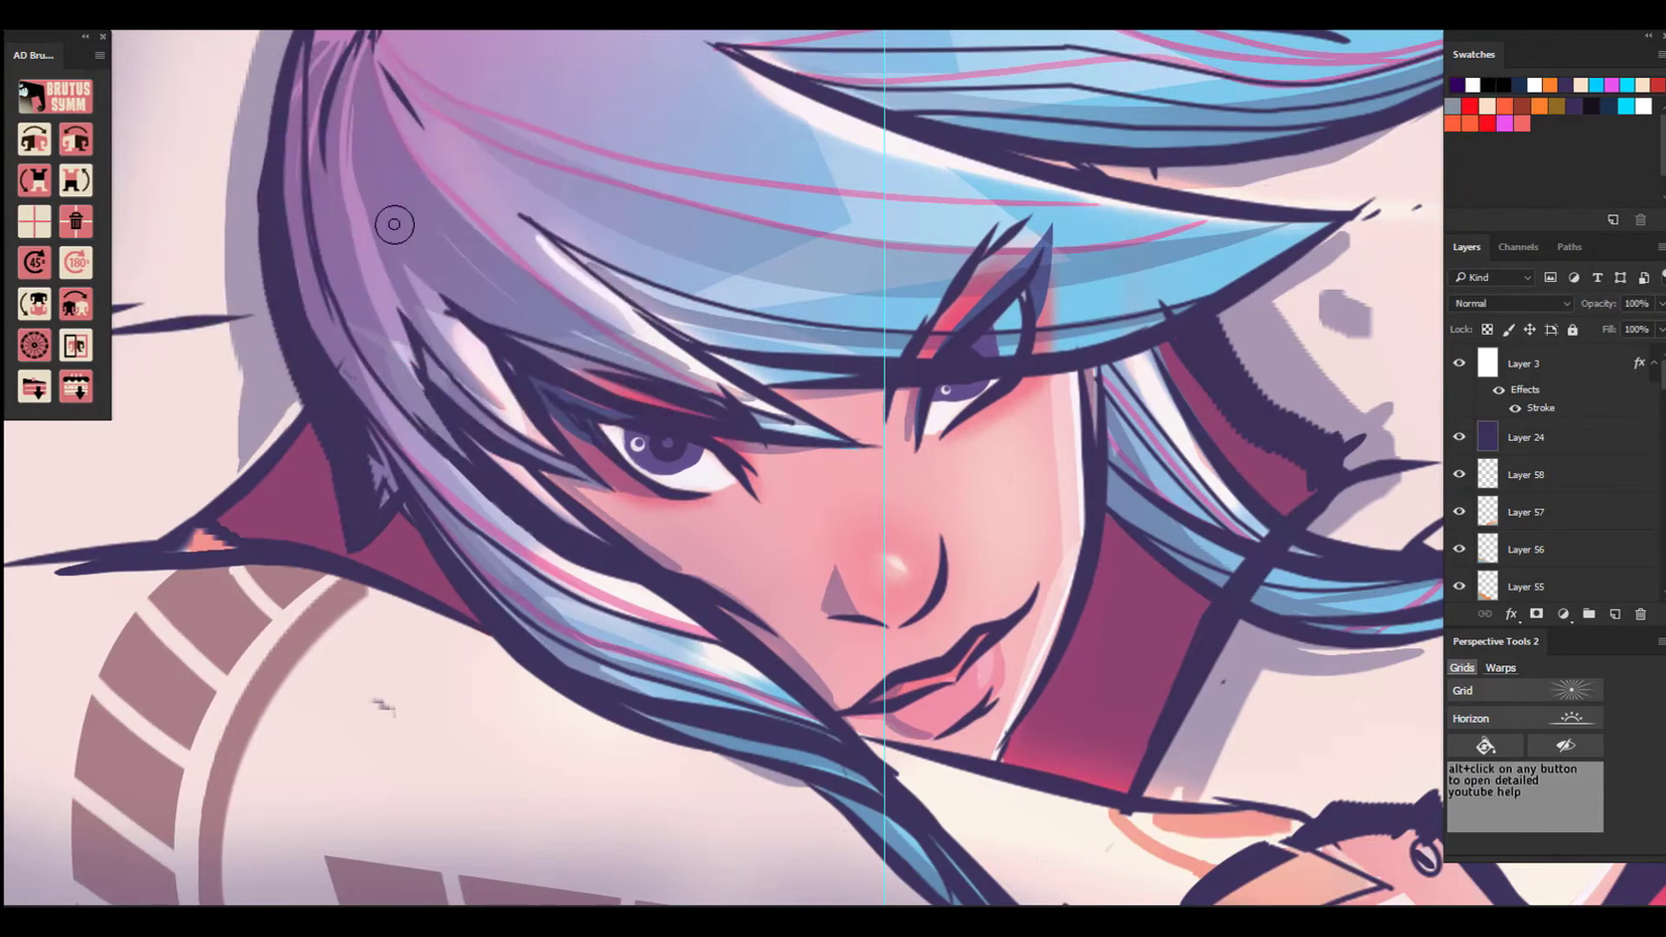
Touch up the irises of both eyes using the size 131 brush tip.
left_click(52, 17)
double_click(49, 185)
left_click_drag(626, 450, 631, 464)
left_click(627, 379)
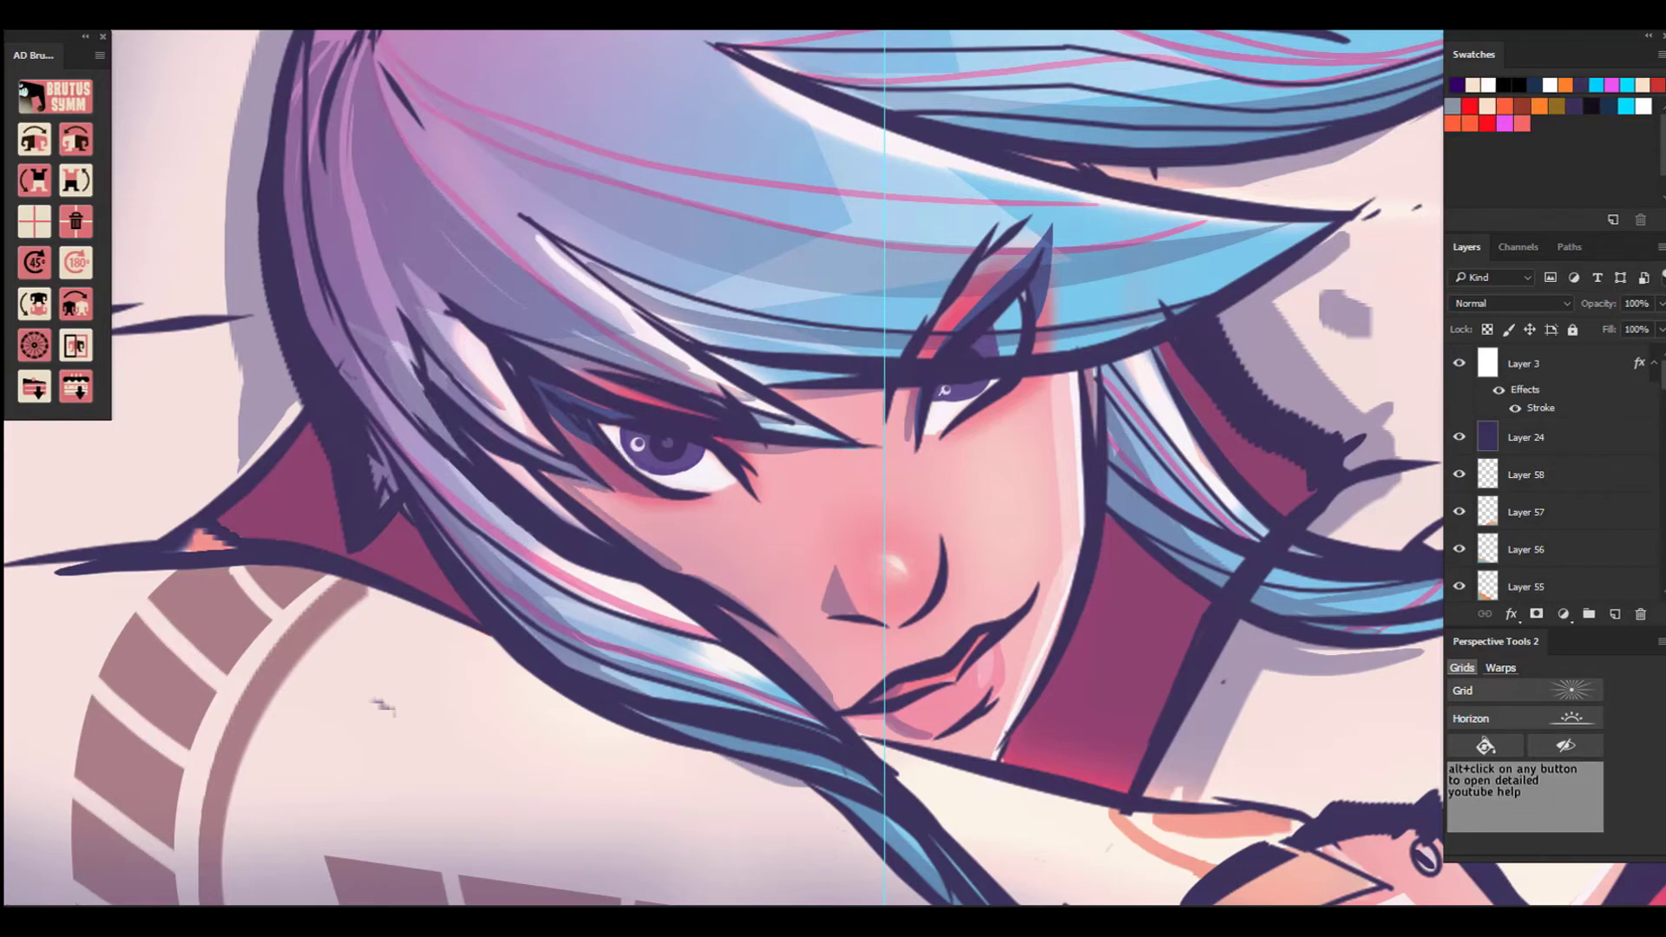
left_click_drag(937, 397, 944, 401)
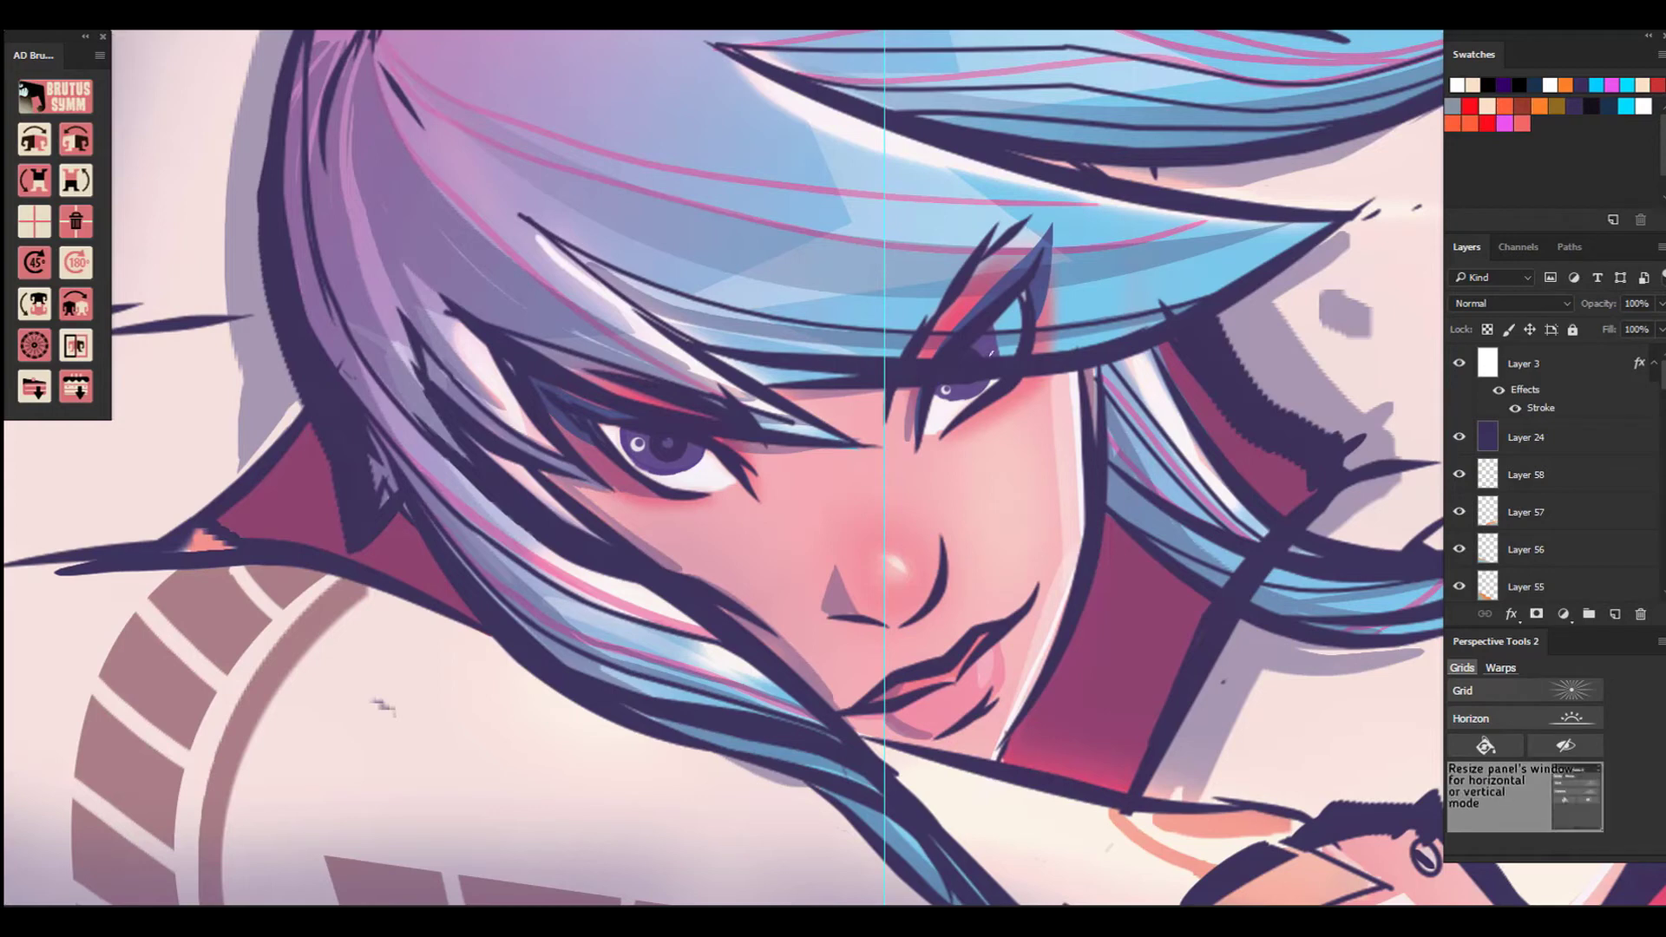
Undo the last eye stroke and dab a small white dot into the pupil beside the purple hair.
key("ctrl+z")
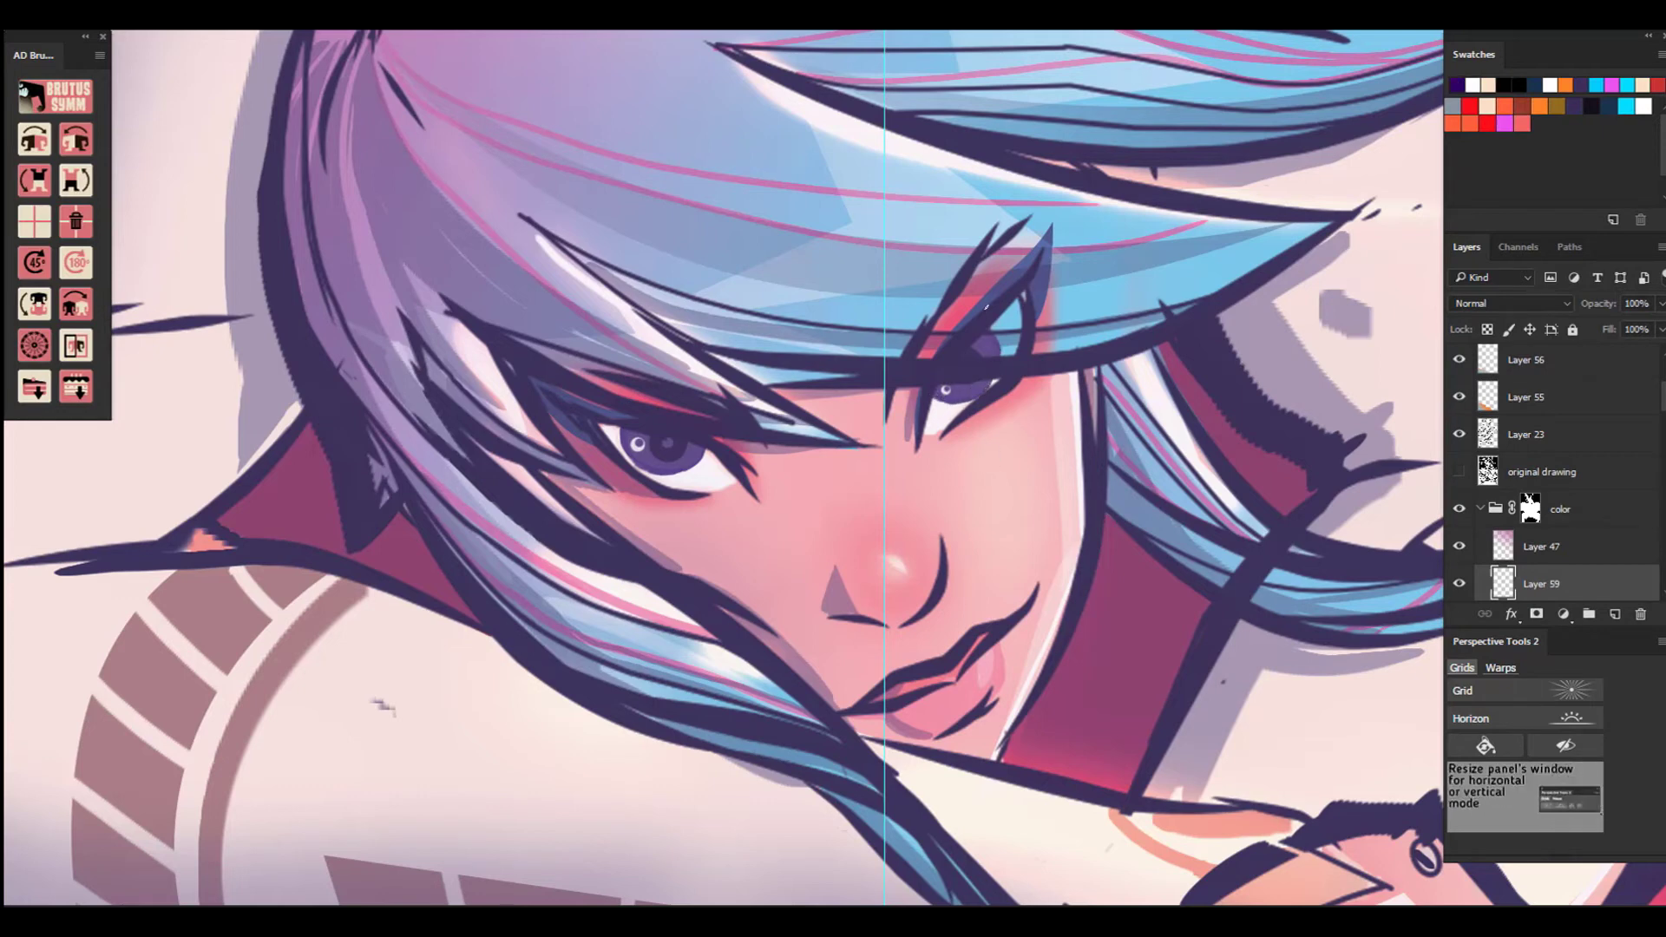
key("x")
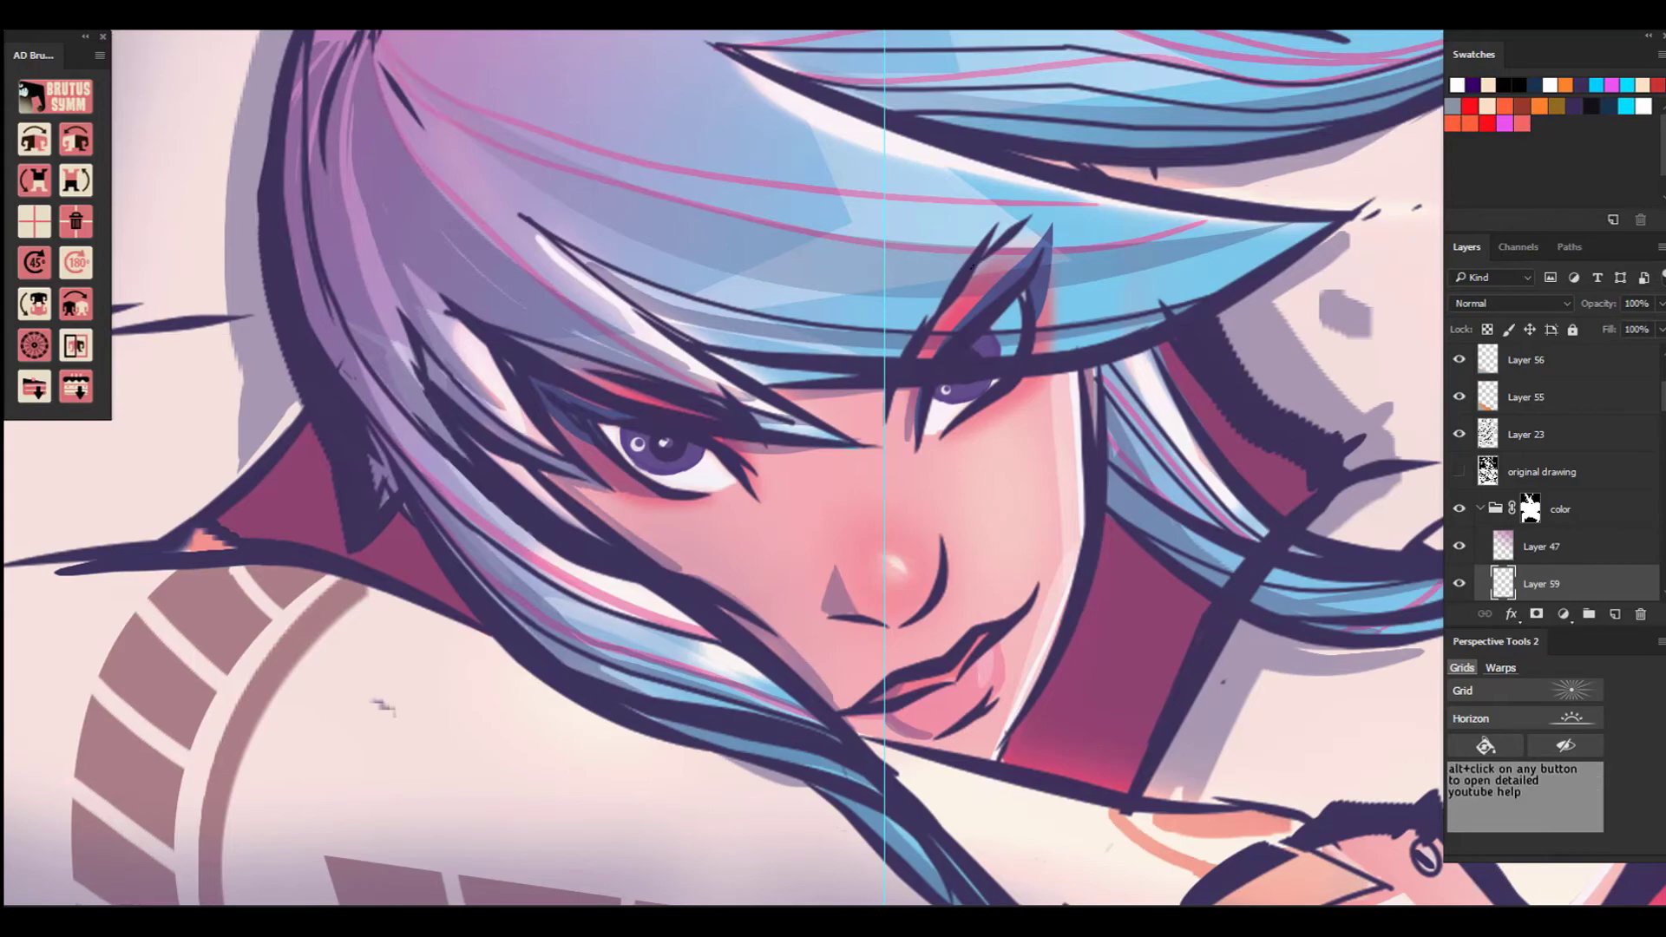
scroll(956, 358, "down", 10)
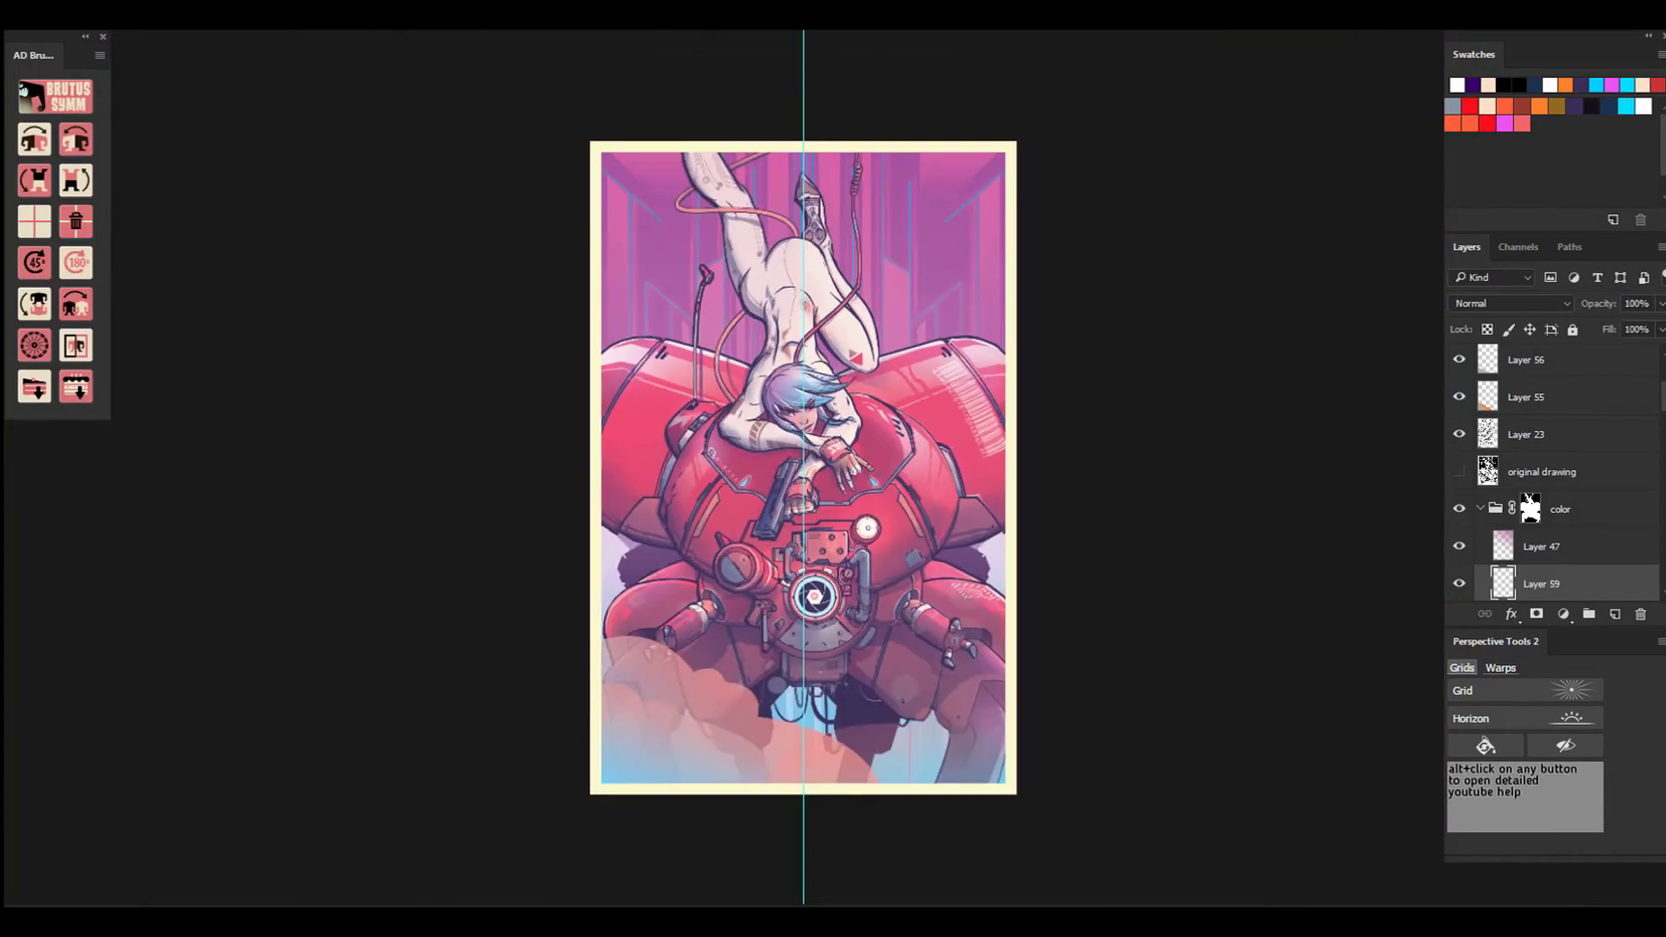
Sample the dark eye colour and paint over the white ring and dot in the eye beside the purple hair.
key("ctrl+plus")
key("ctrl+plus")
key("ctrl+plus")
key("ctrl+plus")
key("ctrl+plus")
key("ctrl+plus")
left_click_drag(830, 350, 829, 830)
key("ctrl+plus")
key("ctrl+plus")
key("ctrl+plus")
left_click(356, 333, "alt")
mouse_move(320, 301)
left_mouse_down()
mouse_move(317, 328)
mouse_move(329, 306)
left_mouse_up()
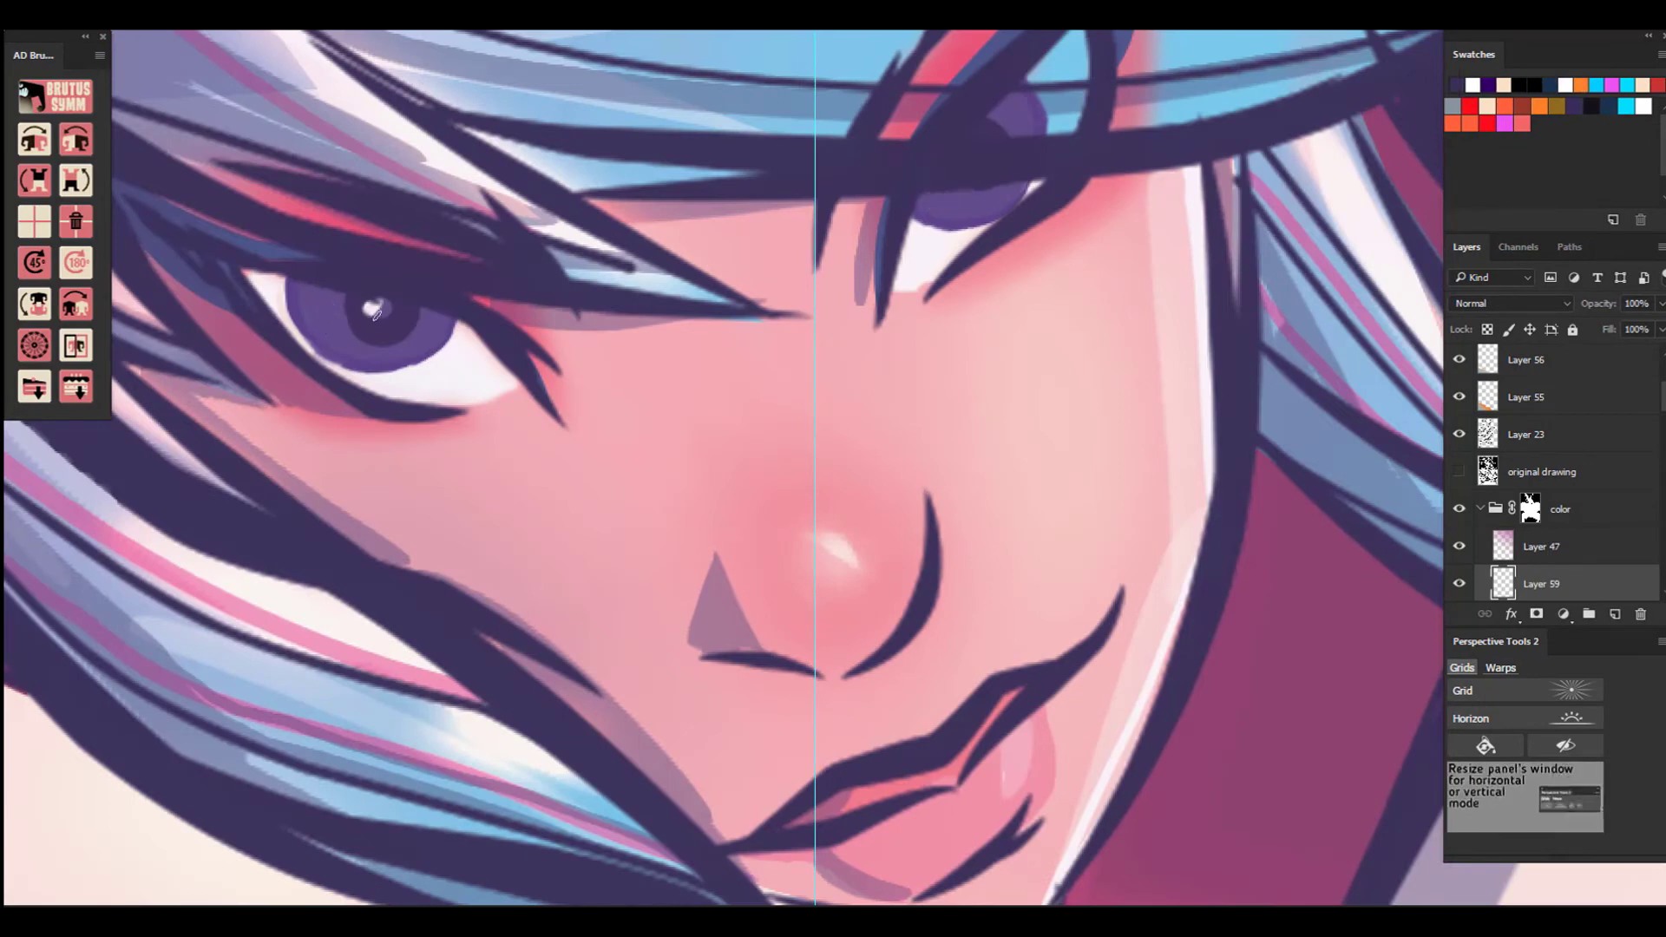
left_click(375, 314)
Paint white reflection strokes on the irises of both eyes.
key("d")
key("x")
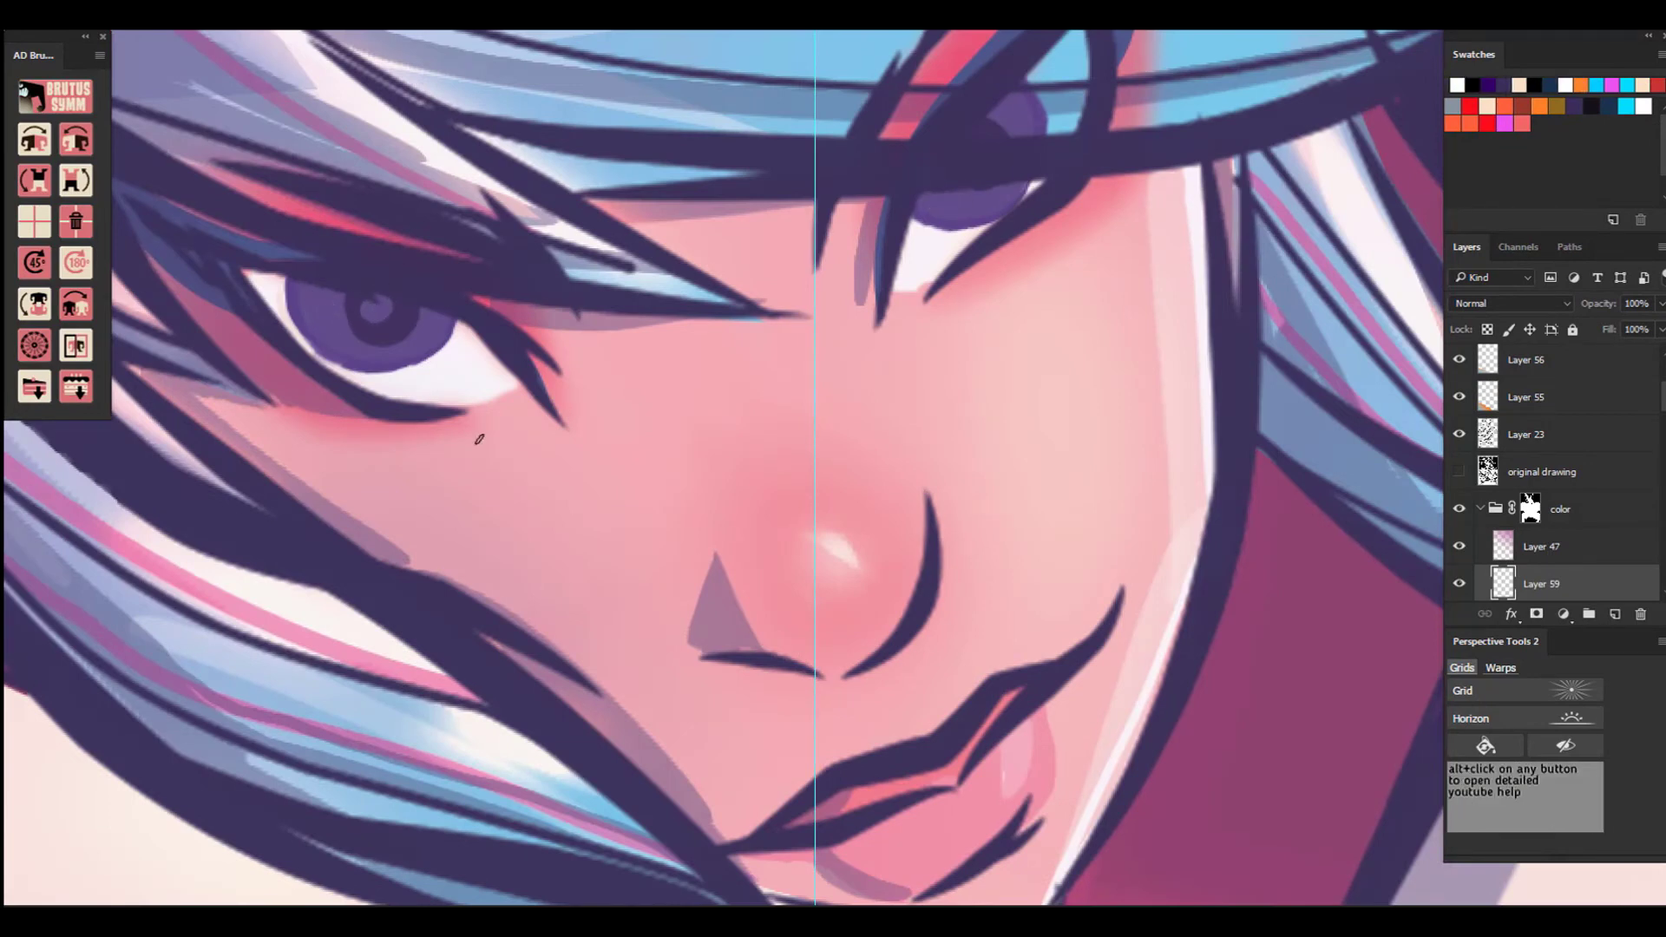
left_click_drag(405, 311, 425, 341)
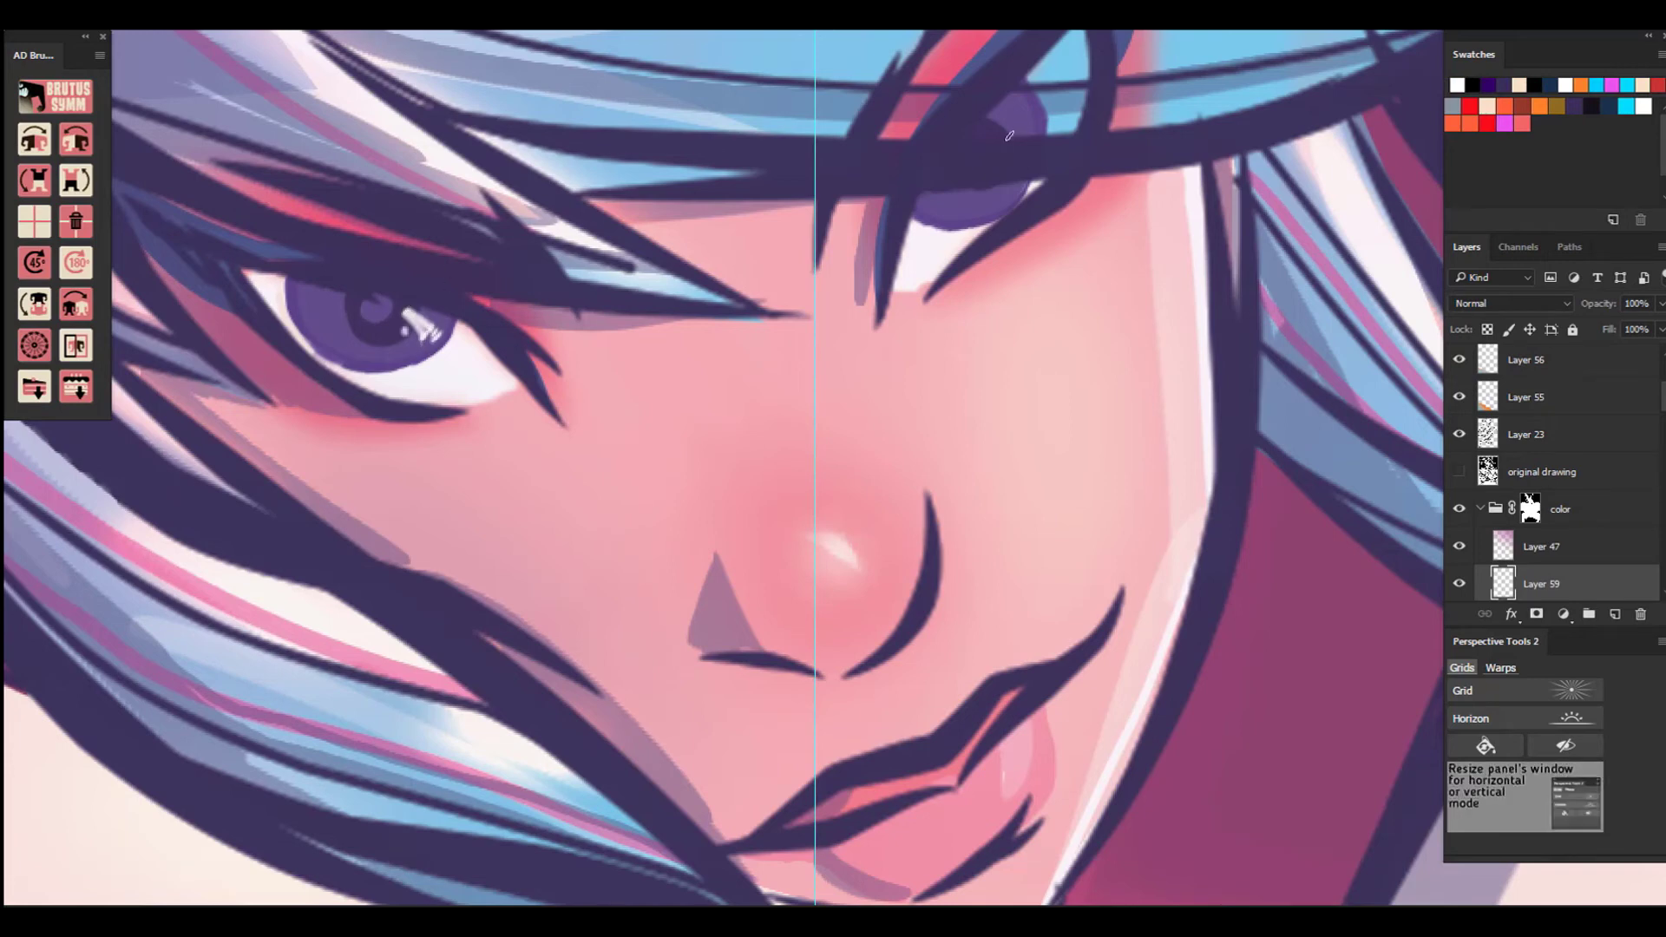
left_click_drag(1009, 135, 1022, 113)
Paint white highlights on the tip and side of the nose and at the corner of the mouth.
left_click_drag(813, 536, 859, 572)
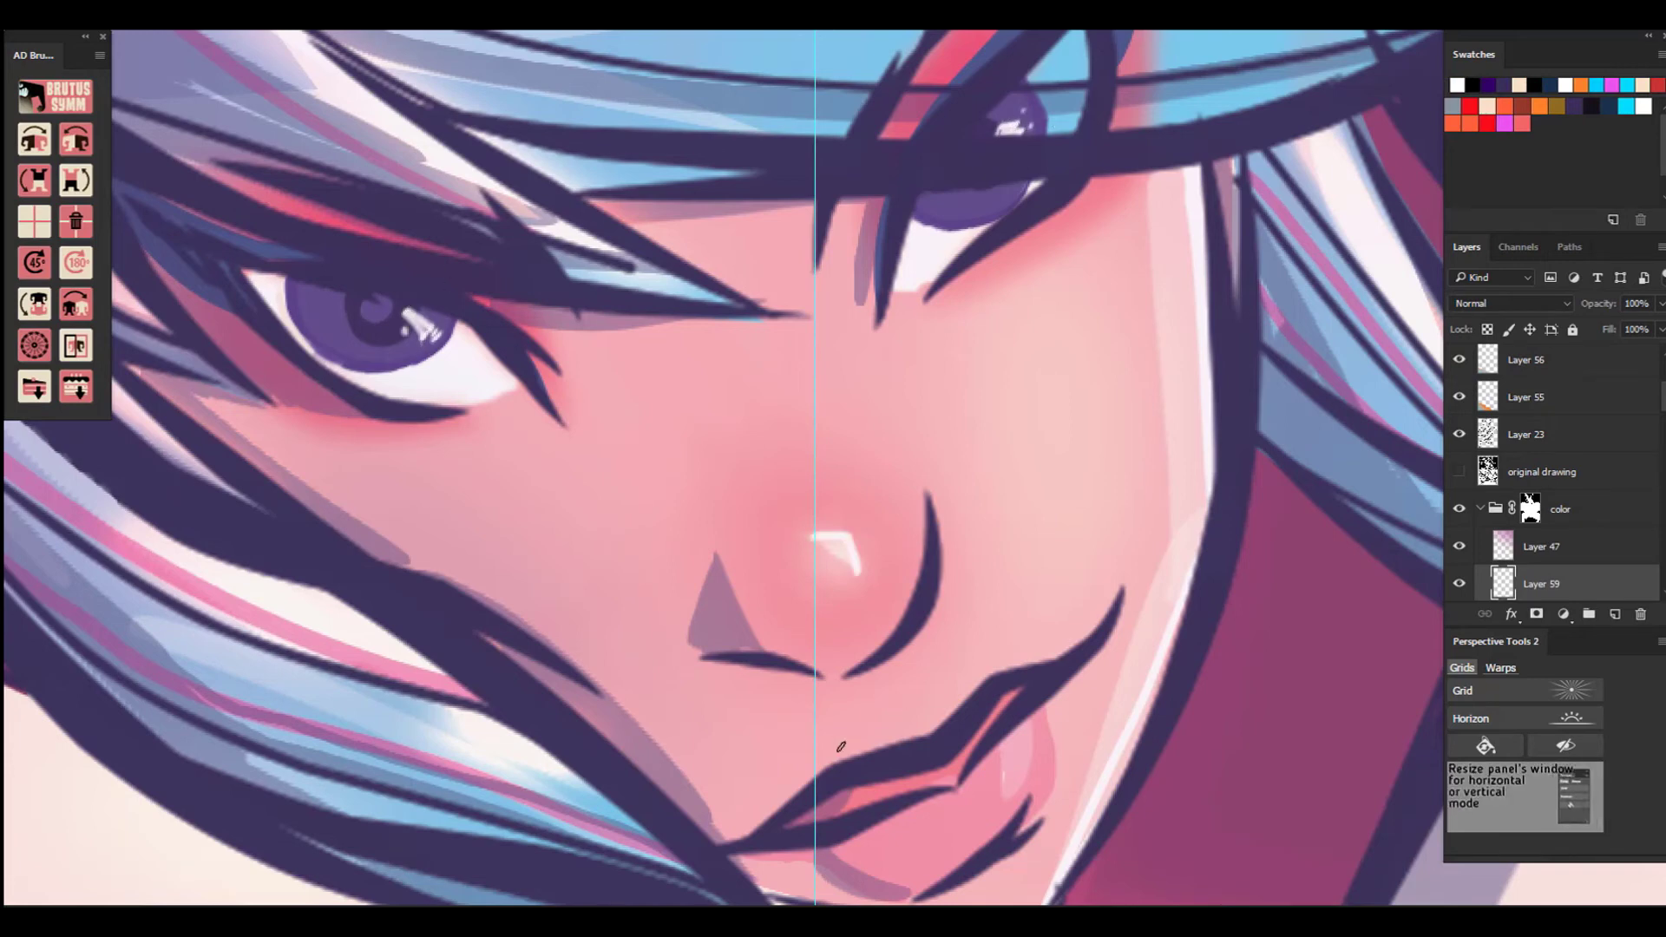
left_click_drag(925, 497, 904, 483)
left_click_drag(1114, 576, 1126, 596)
Examine the face highlights at several distances, out to the full illustration.
key("ctrl+minus")
key("ctrl+minus")
key("ctrl+minus")
key("ctrl+minus")
key("ctrl+minus")
key("ctrl+minus")
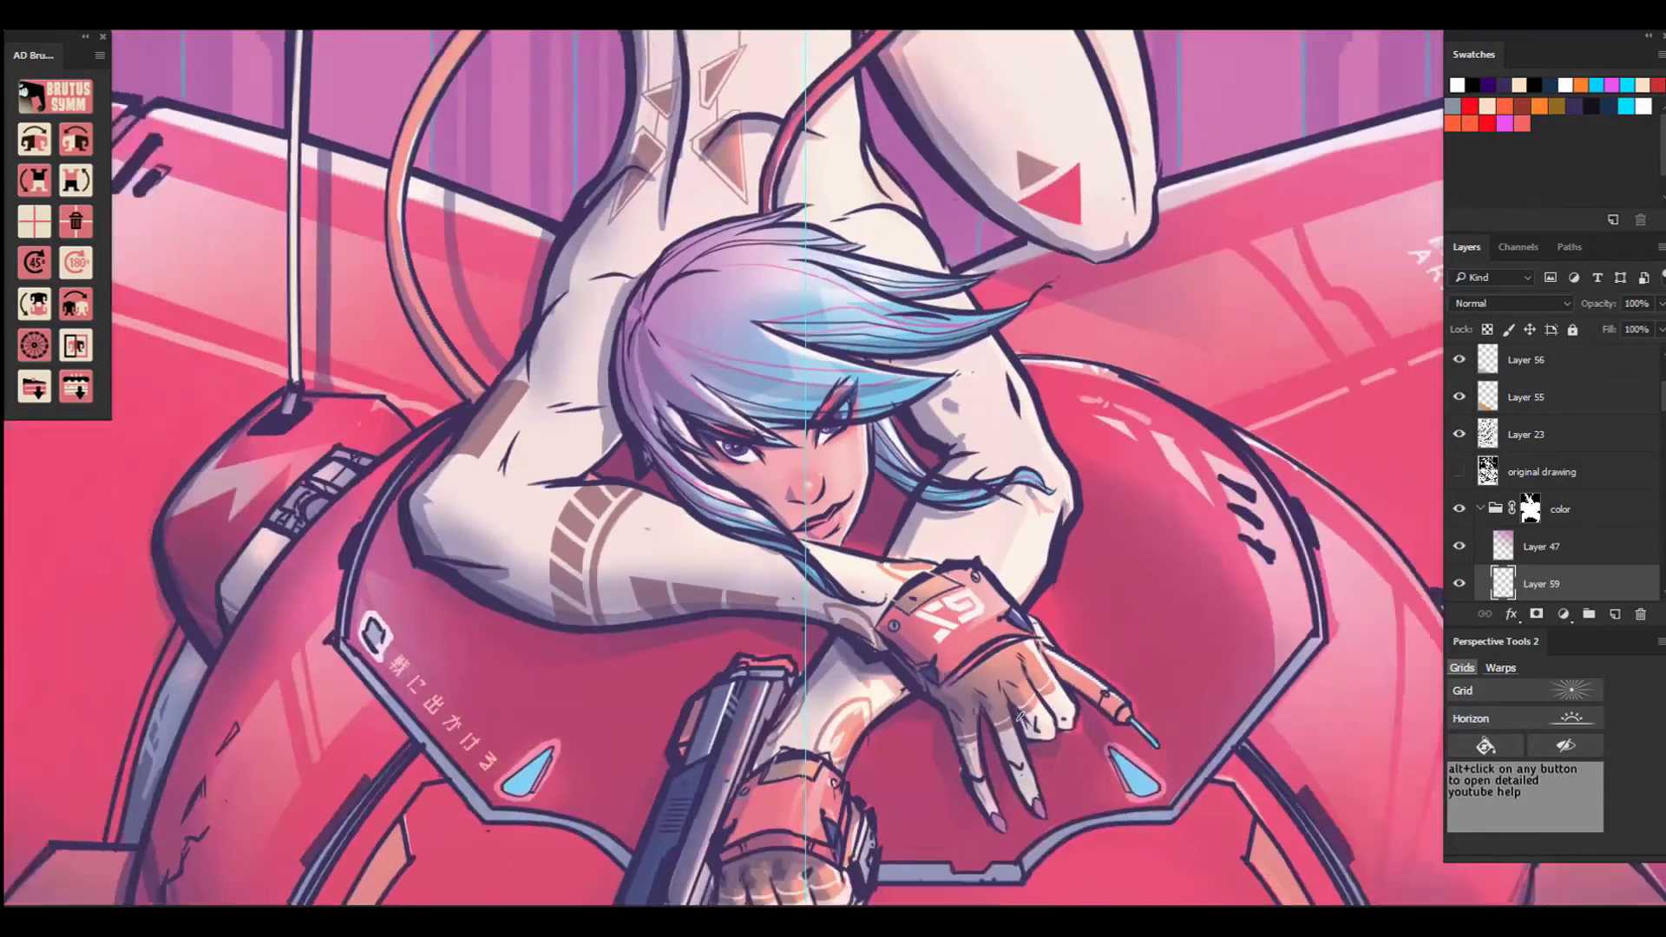
key("ctrl+plus")
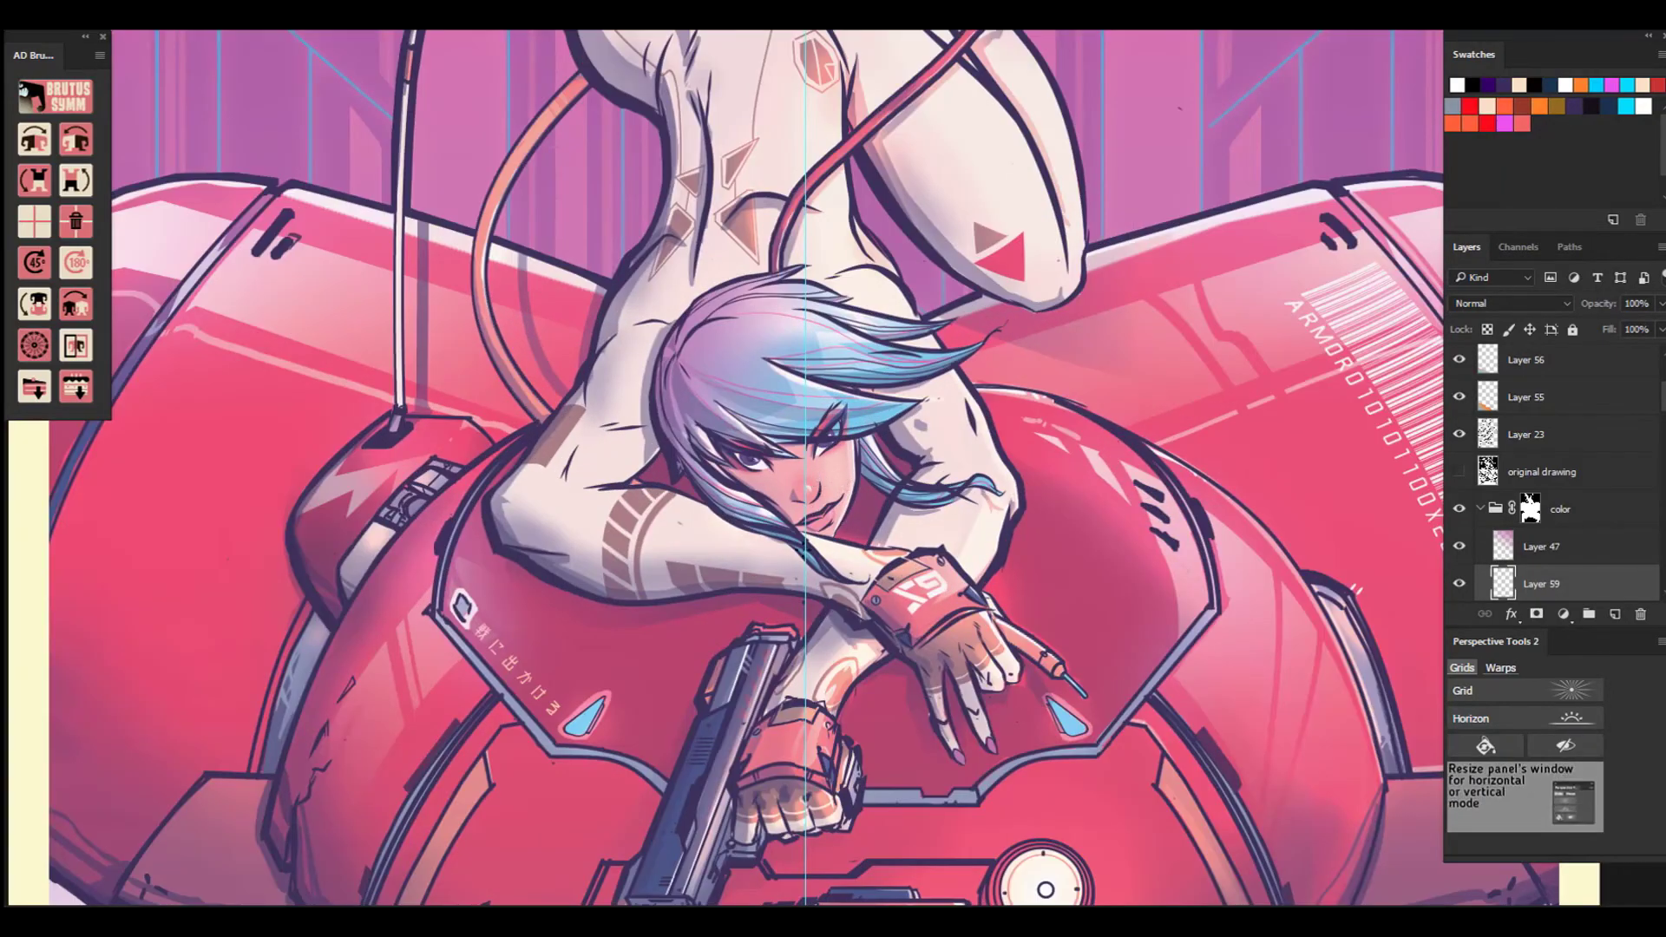
scroll(802, 560, "down", 3)
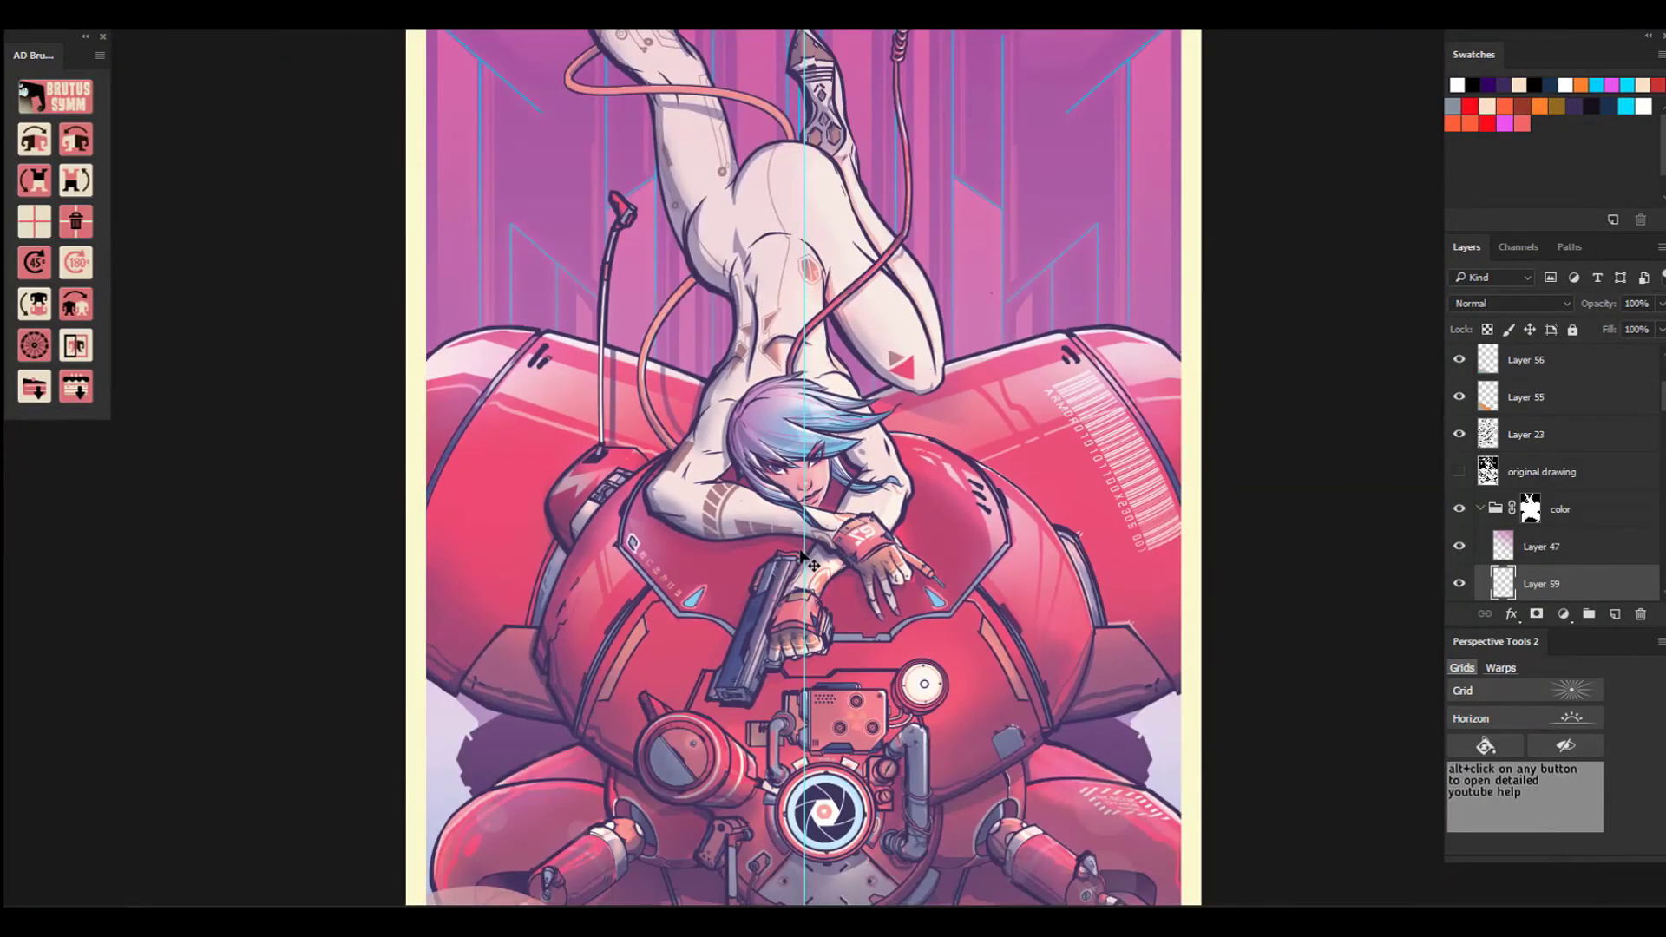
scroll(803, 559, "down", 2)
Add a new layer above Layer 58 and choose black as the painting colour.
scroll(1604, 511, "up", 3)
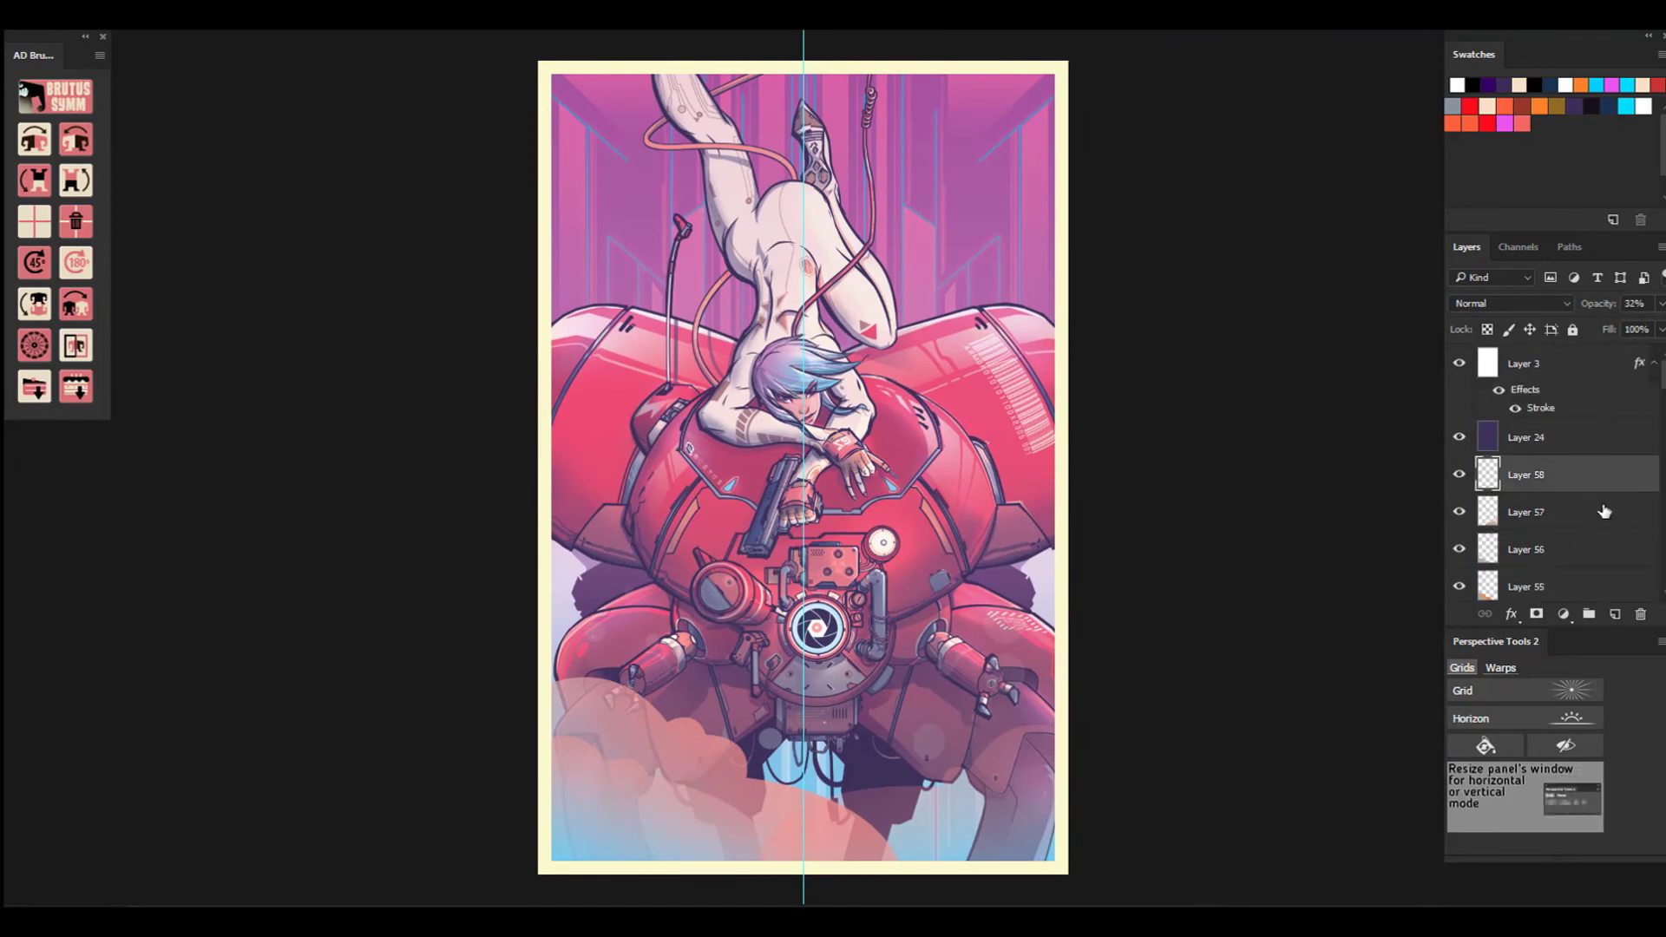
left_click(1614, 614)
left_click(1472, 85)
left_click(10, 20)
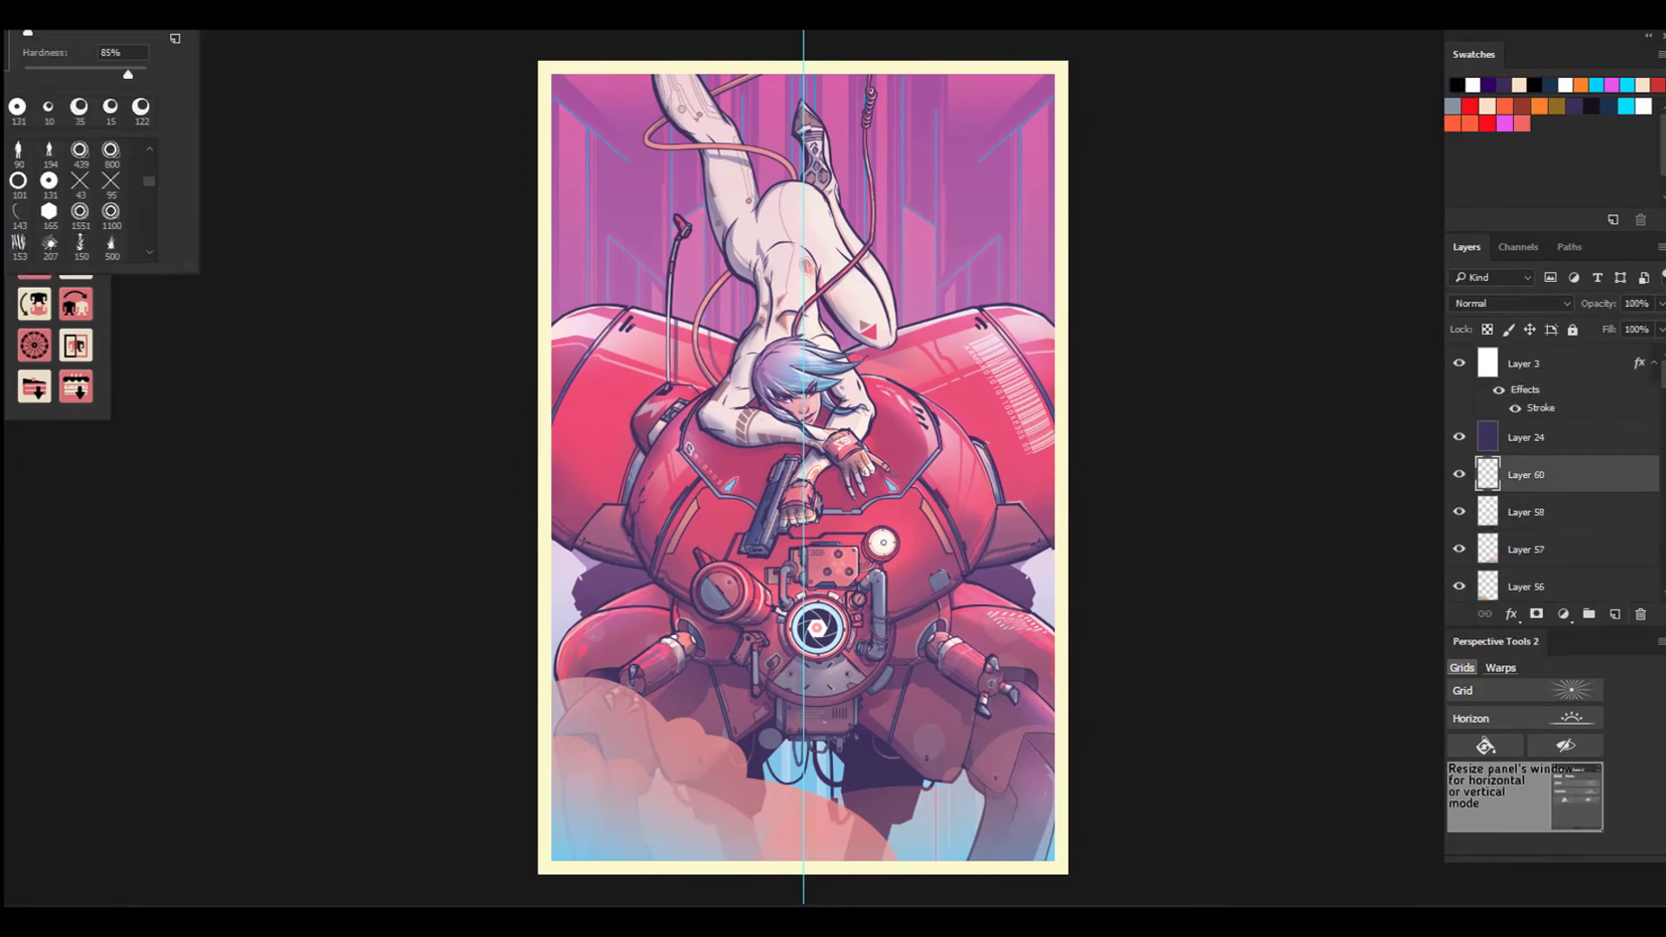
left_click(304, 303)
left_click(678, 78)
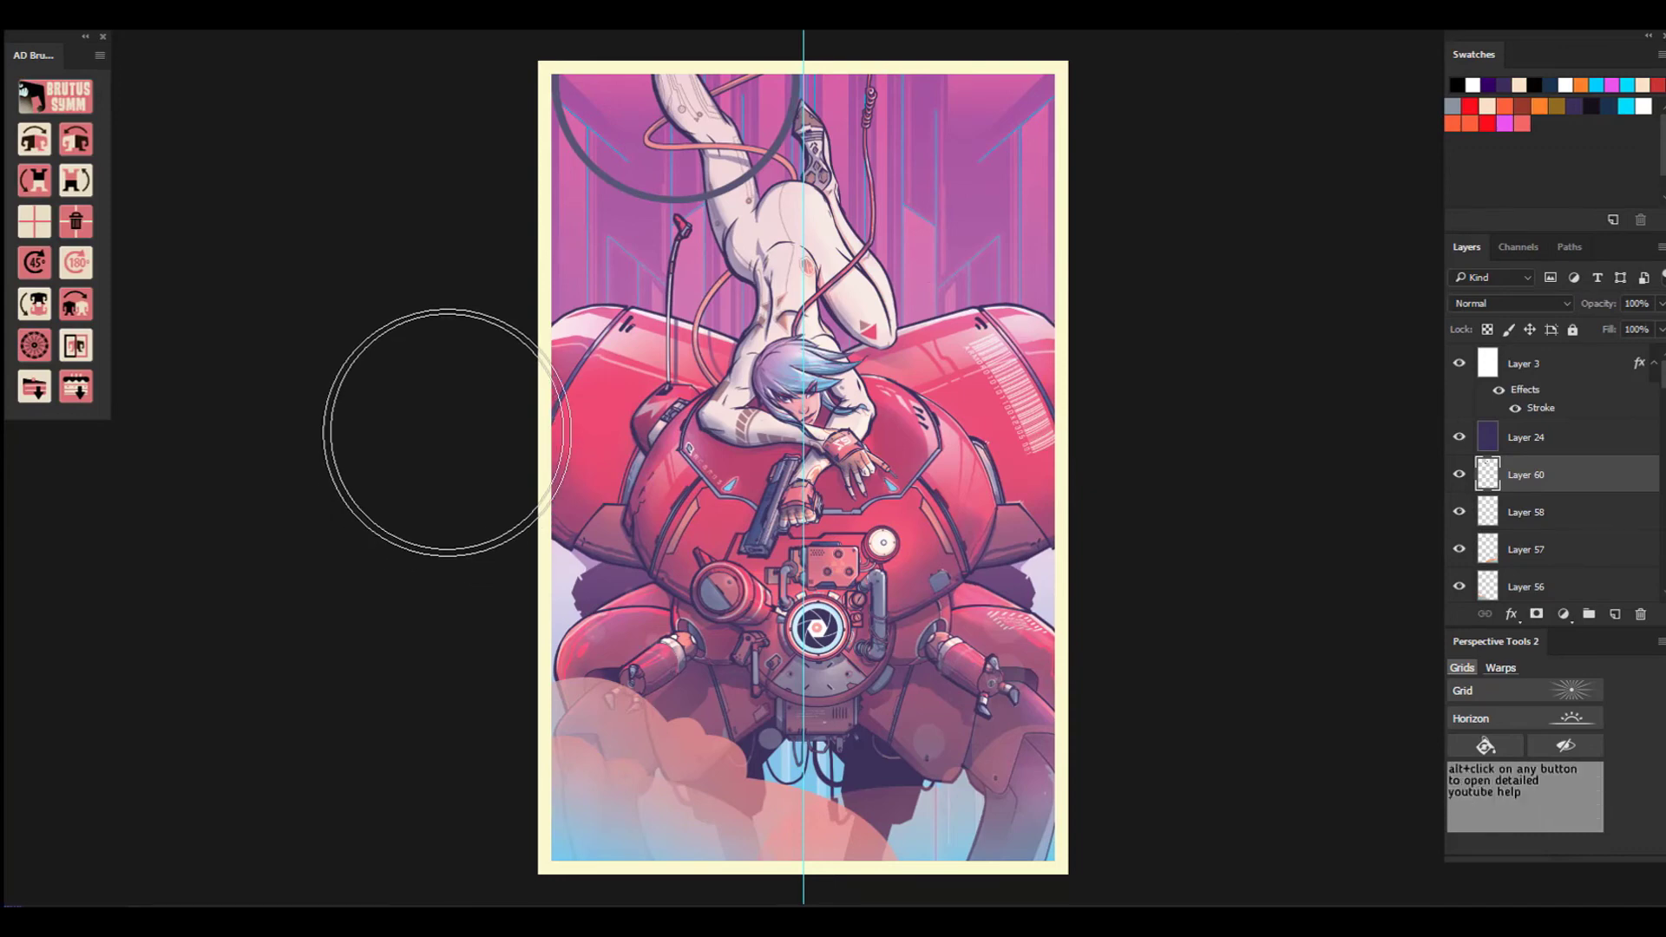
key("ctrl+z")
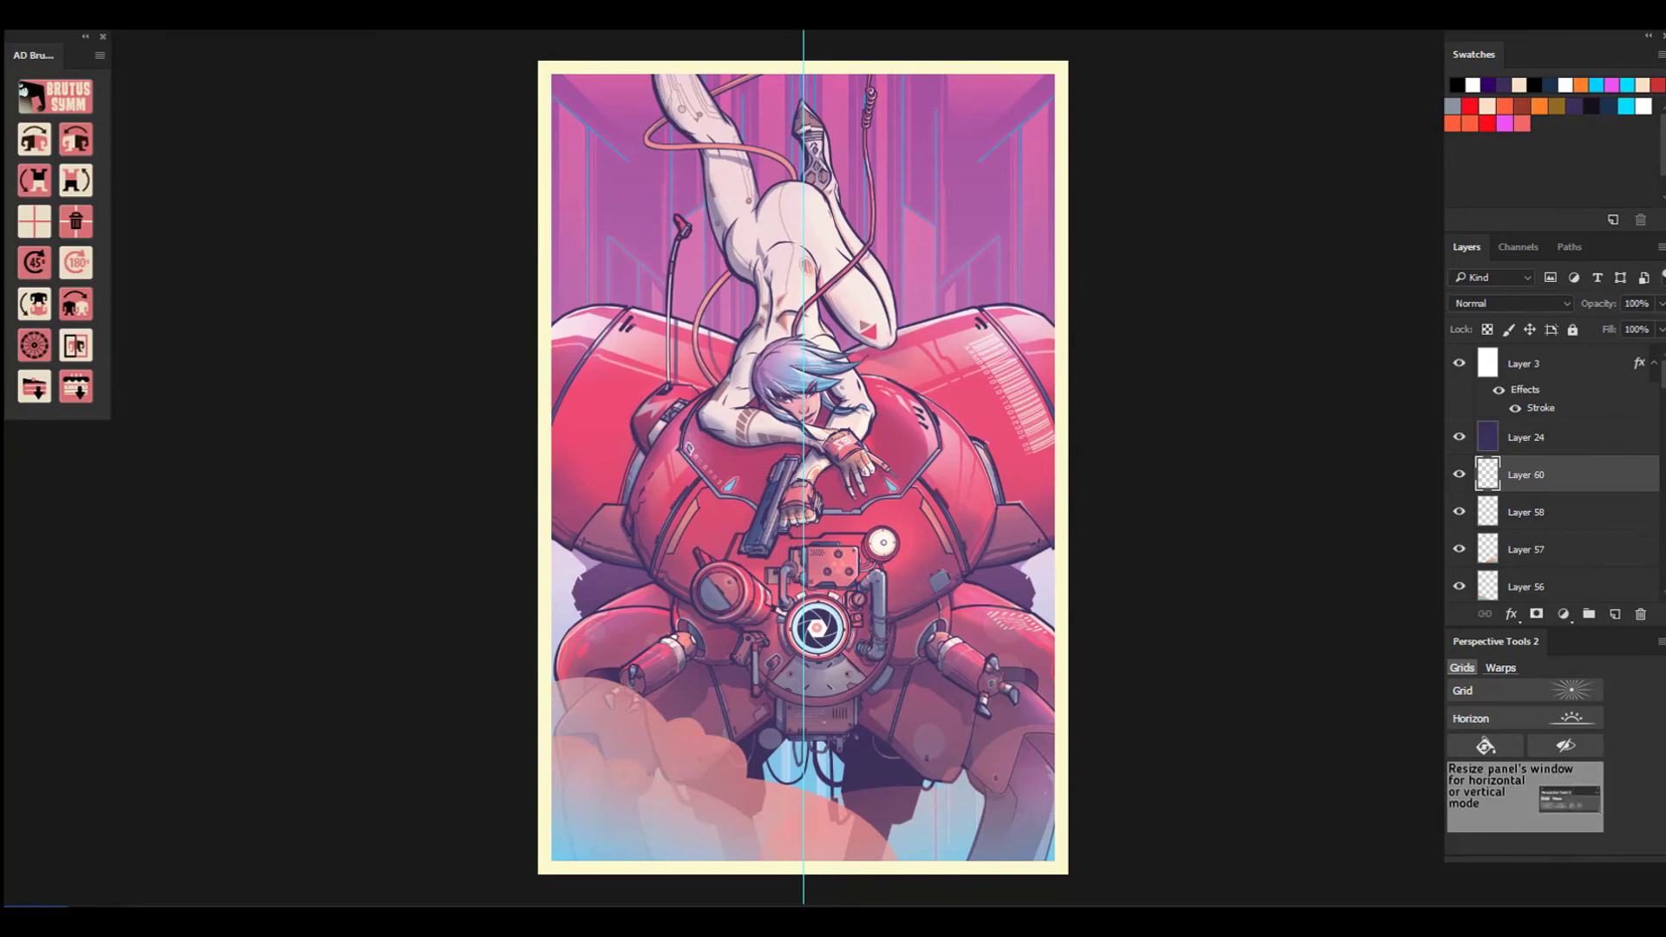
Add a gradient-filled cloud bank across the poster's lower right corner and set its layer opacity to 35%.
mouse_move(655, 883)
left_mouse_down()
mouse_move(897, 753)
mouse_move(1076, 880)
left_mouse_up()
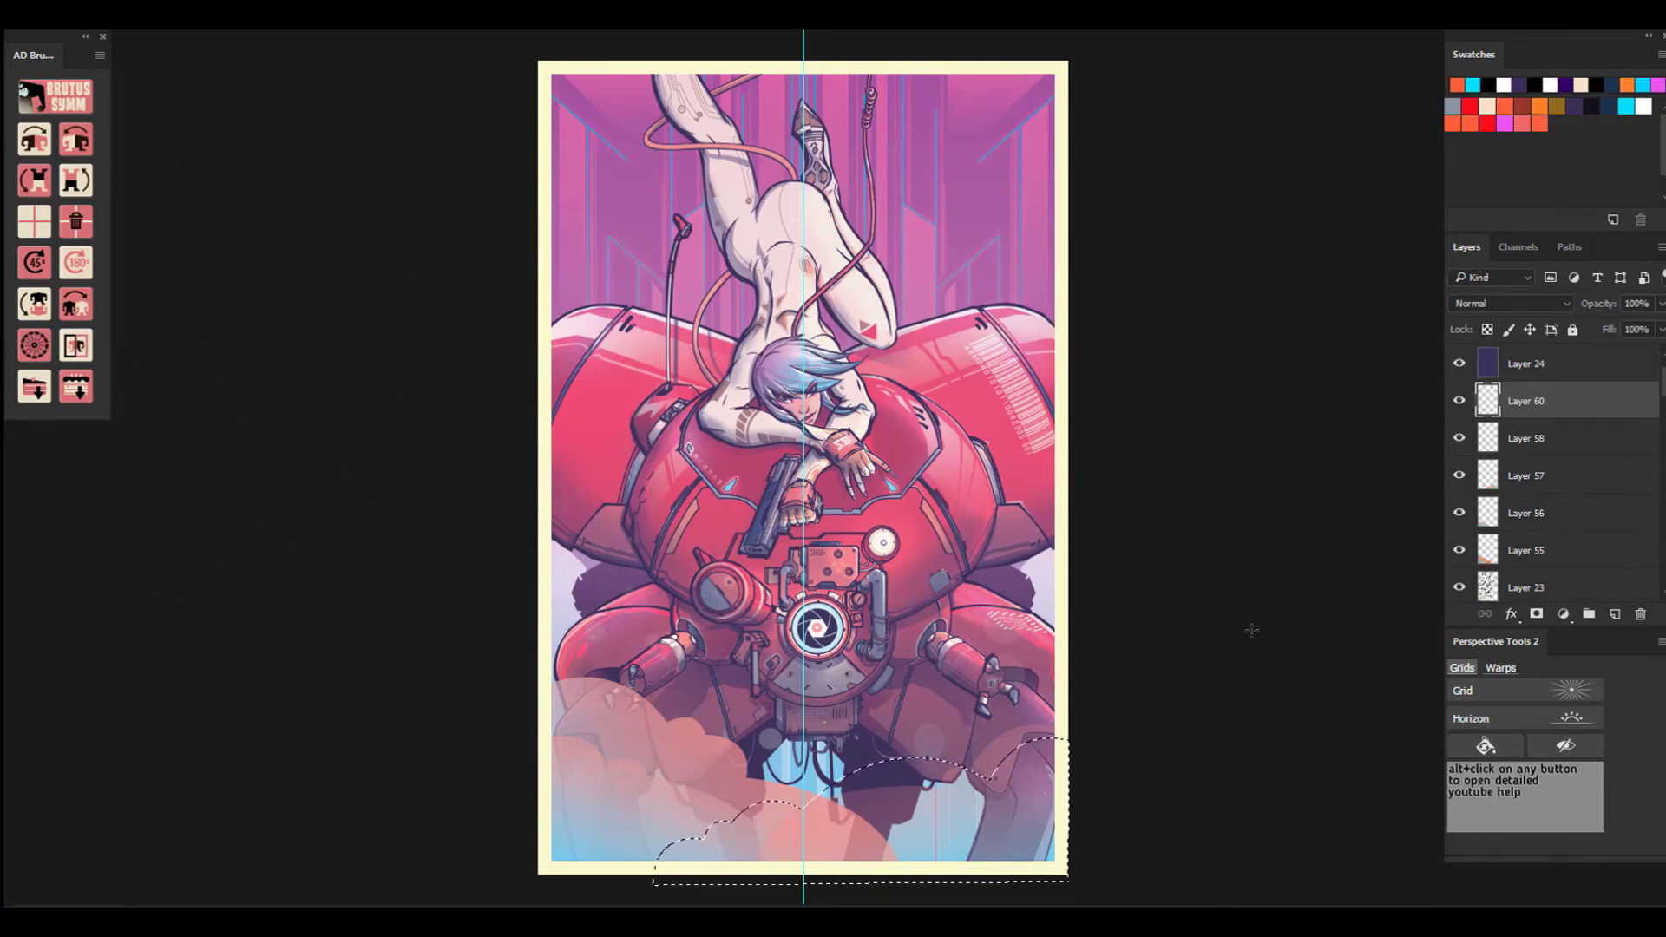
left_click_drag(897, 780, 955, 845)
left_click(1661, 304)
left_click_drag(1663, 328, 1606, 338)
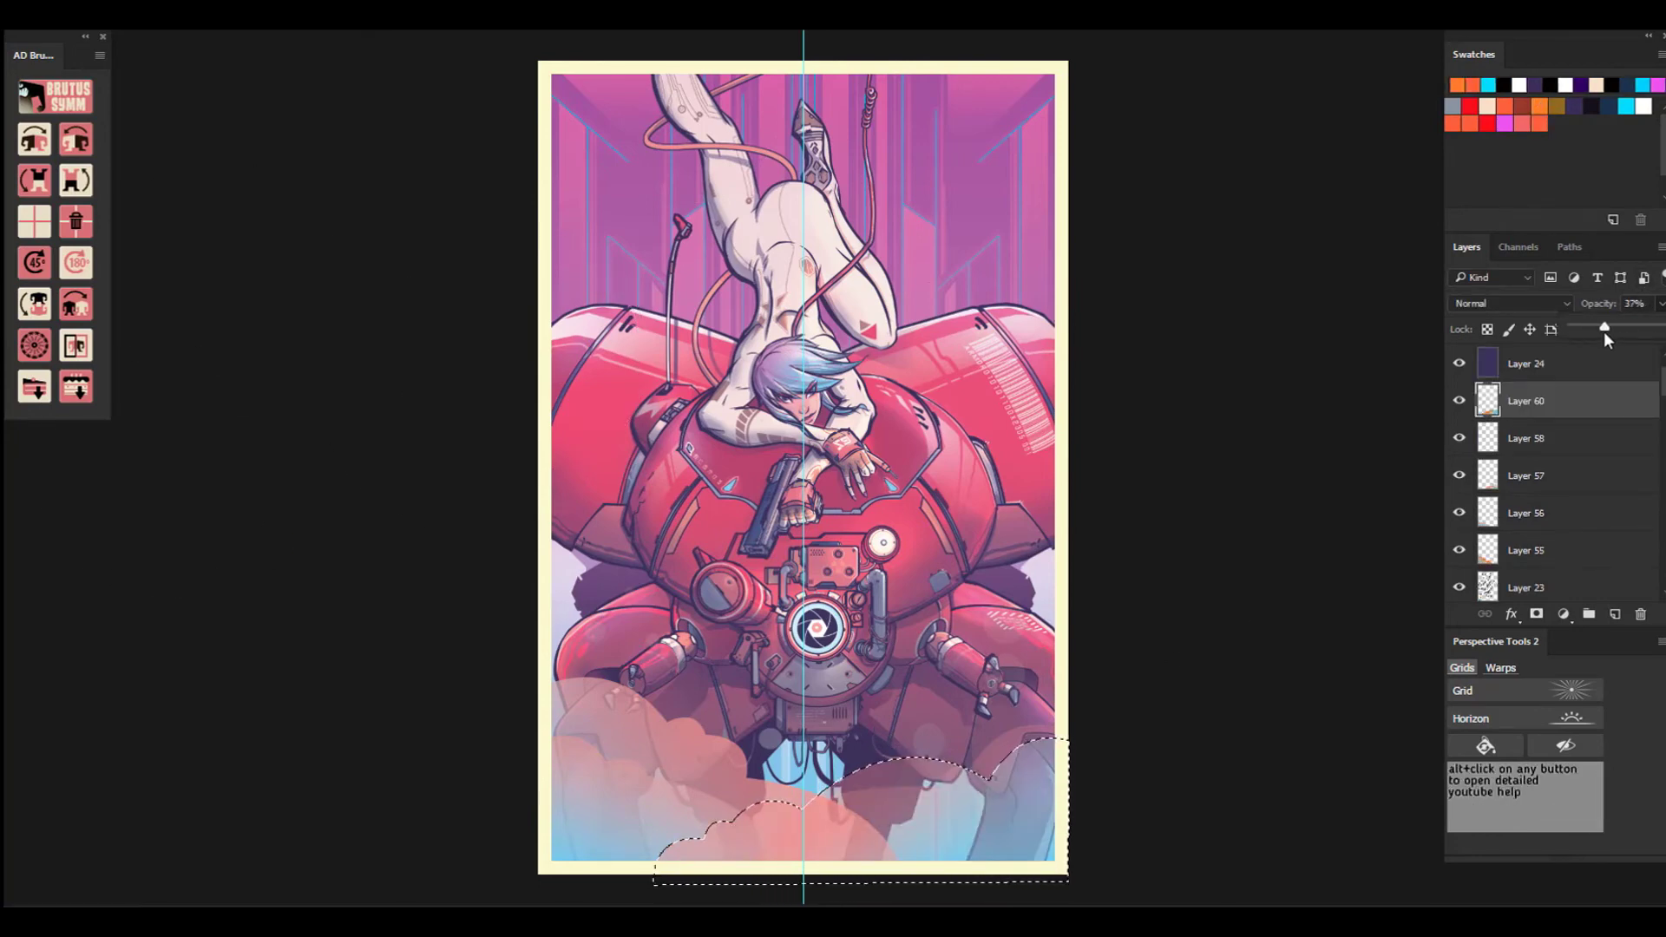
left_click(1227, 112)
key("ctrl+d")
Try out textured brush presets, including the 772-pixel one, for the new layer.
left_click(54, 17)
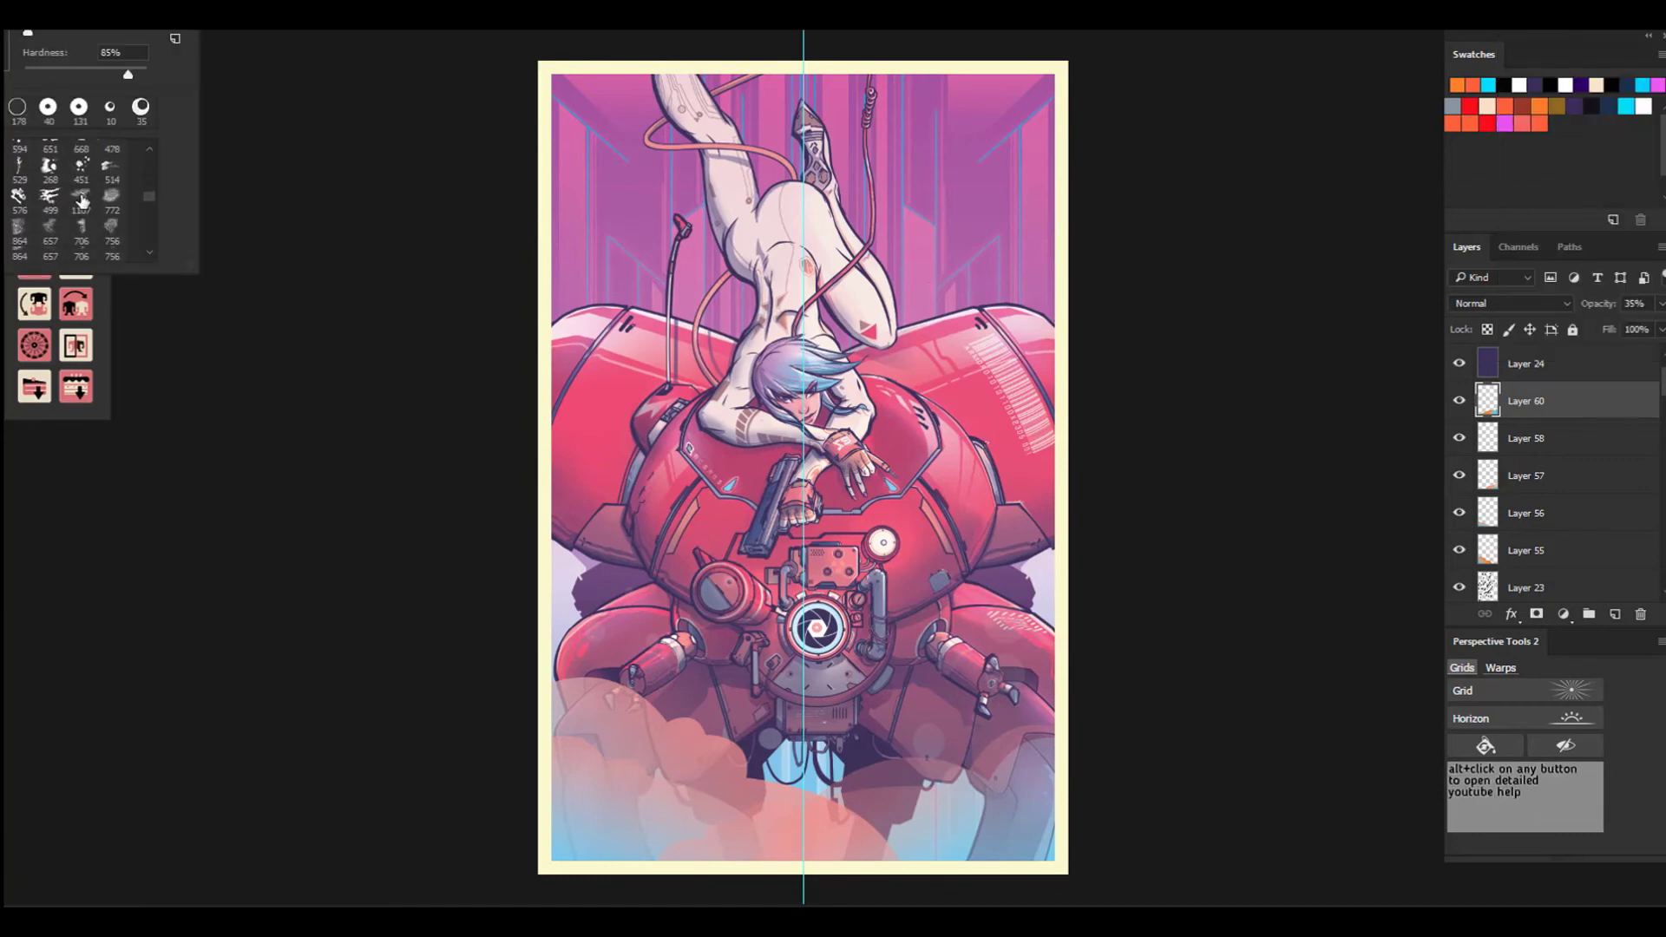
scroll(83, 198, "down", 4)
left_click(85, 211)
left_click(485, 578)
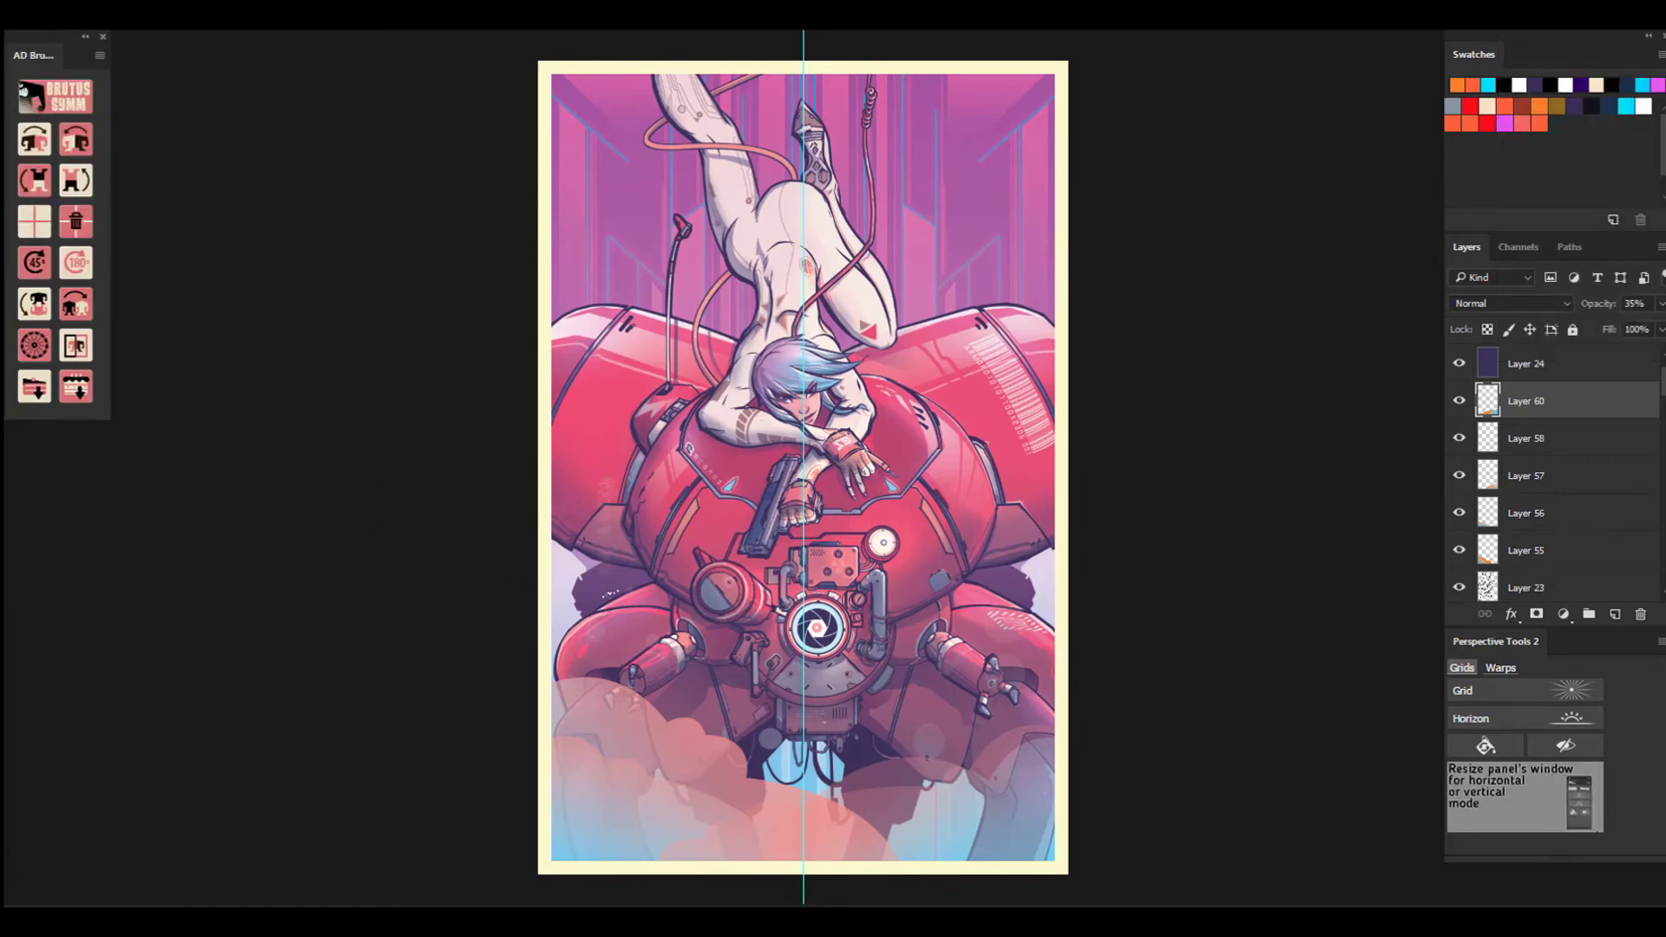
left_click(54, 18)
scroll(83, 239, "down", 10)
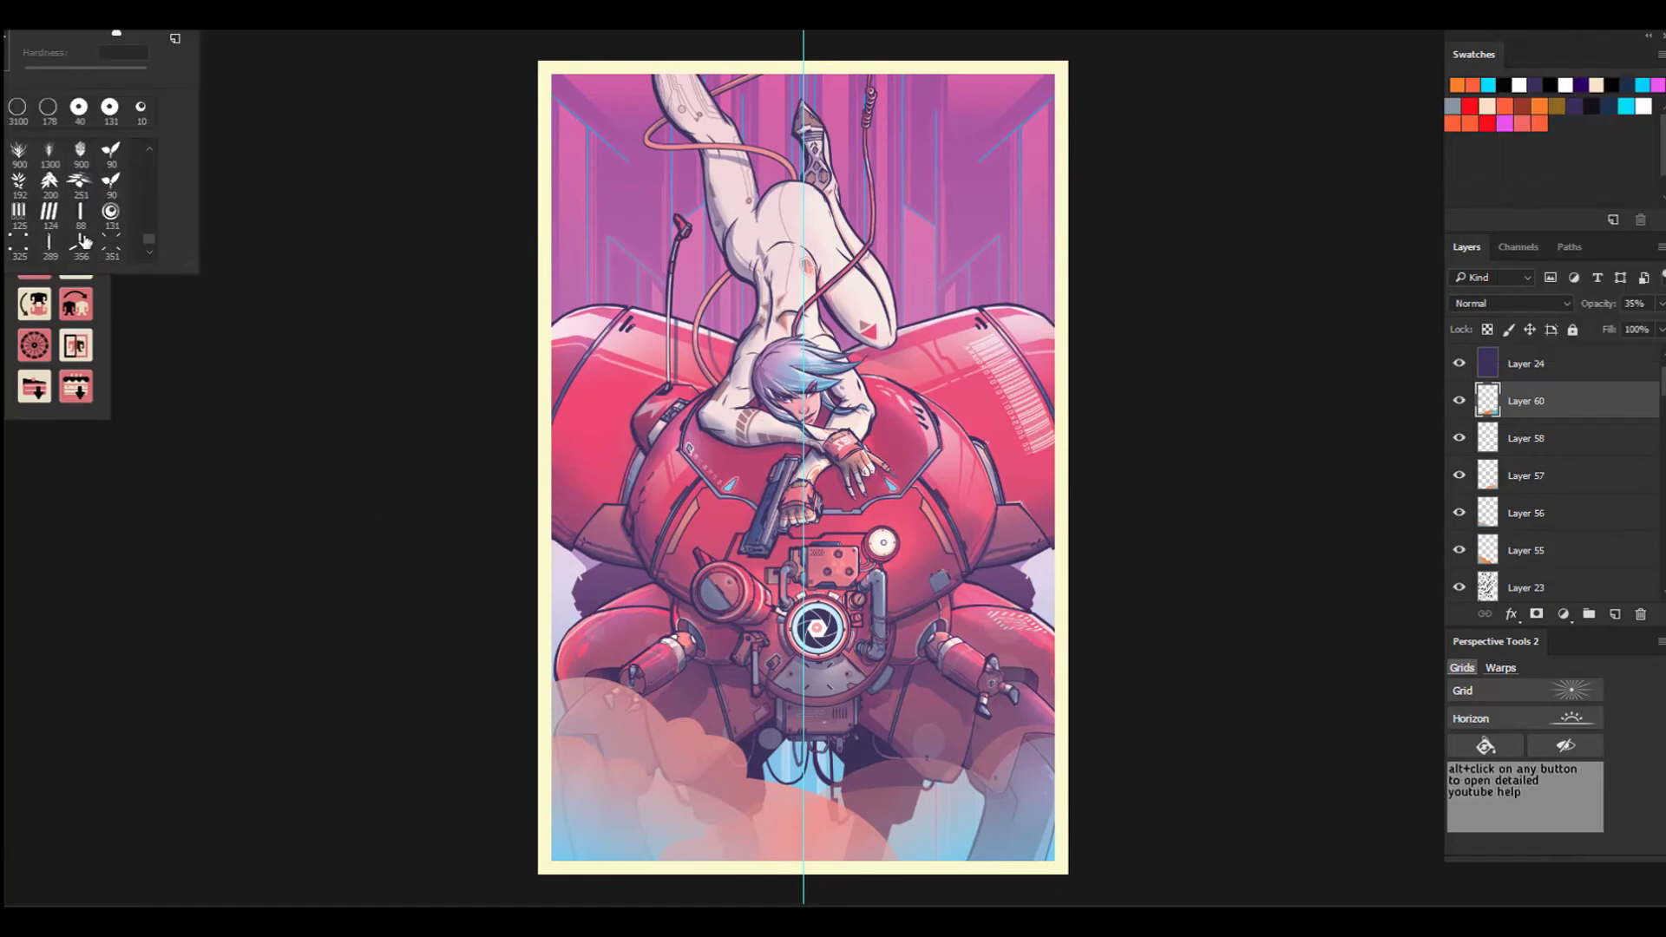
scroll(25, 218, "up", 8)
left_click(111, 185)
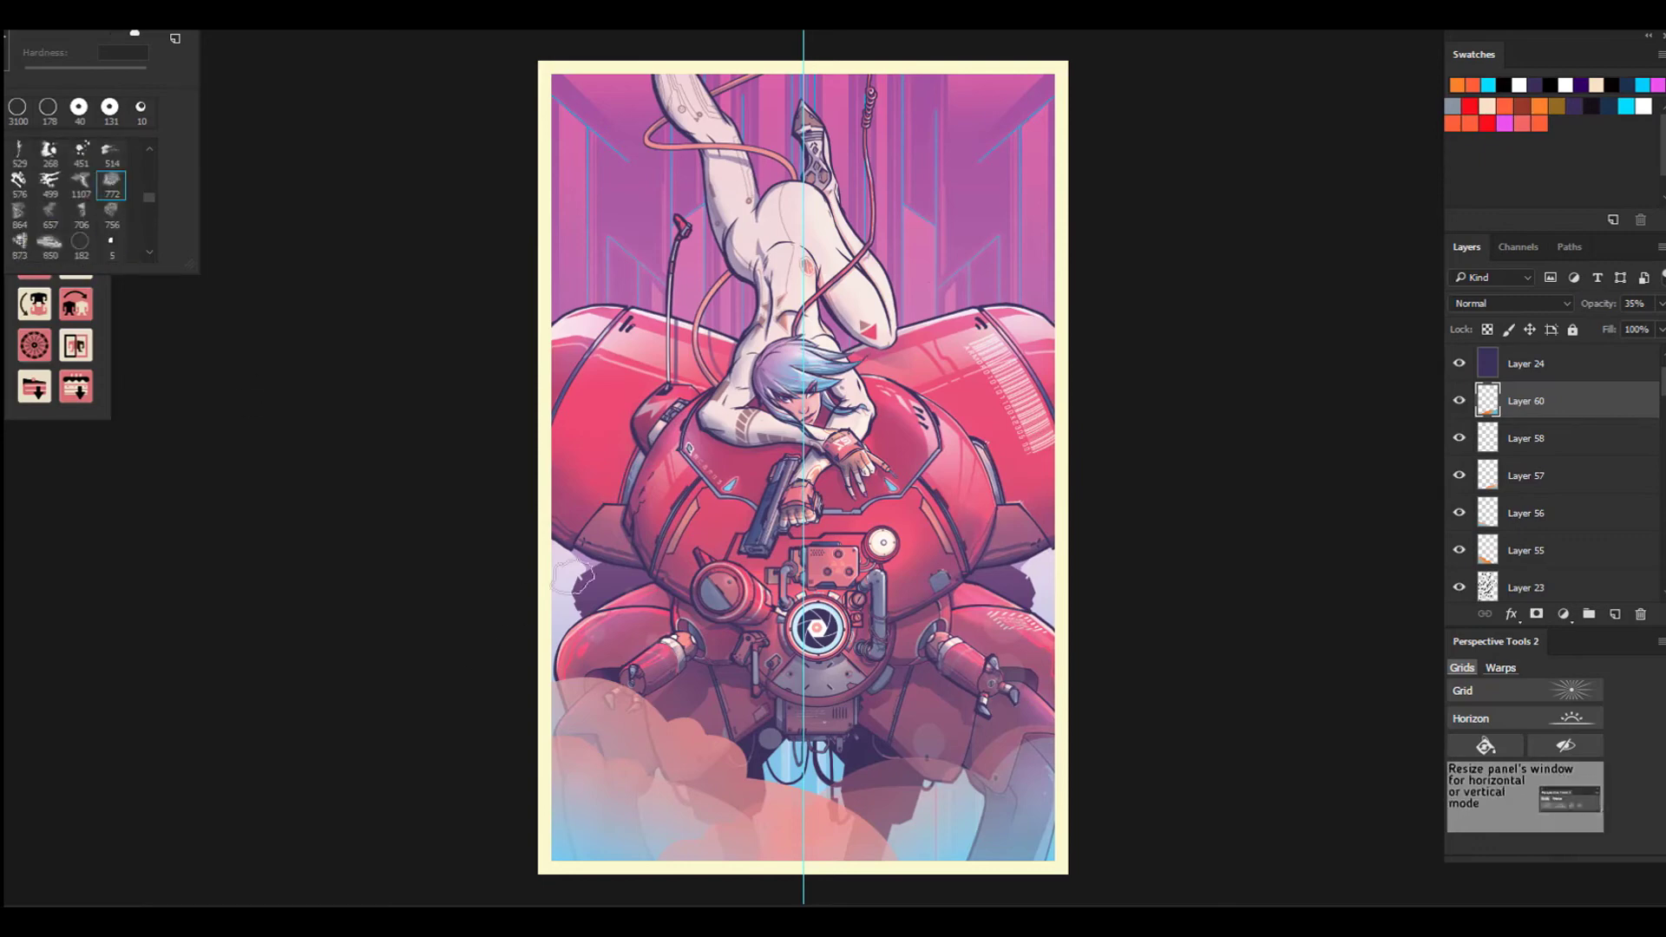
left_click(398, 701)
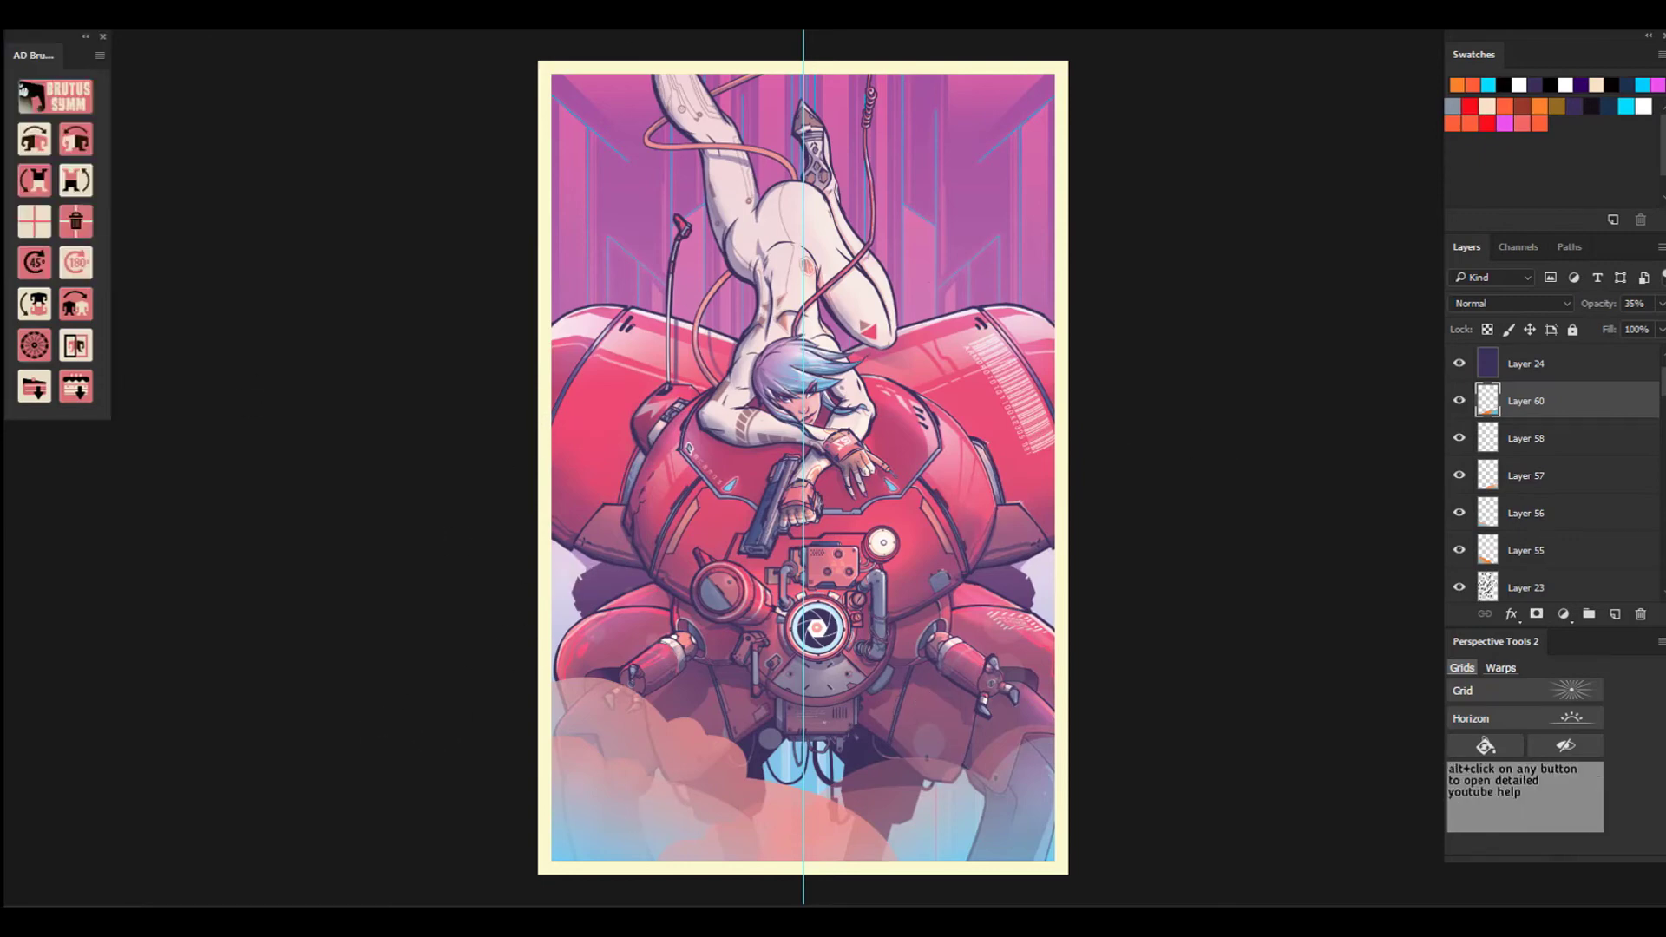
Pick a recently used brush and reset the colours to black and white for work on the face.
key("ctrl+plus")
key("ctrl+plus")
key("ctrl+minus")
key("ctrl+minus")
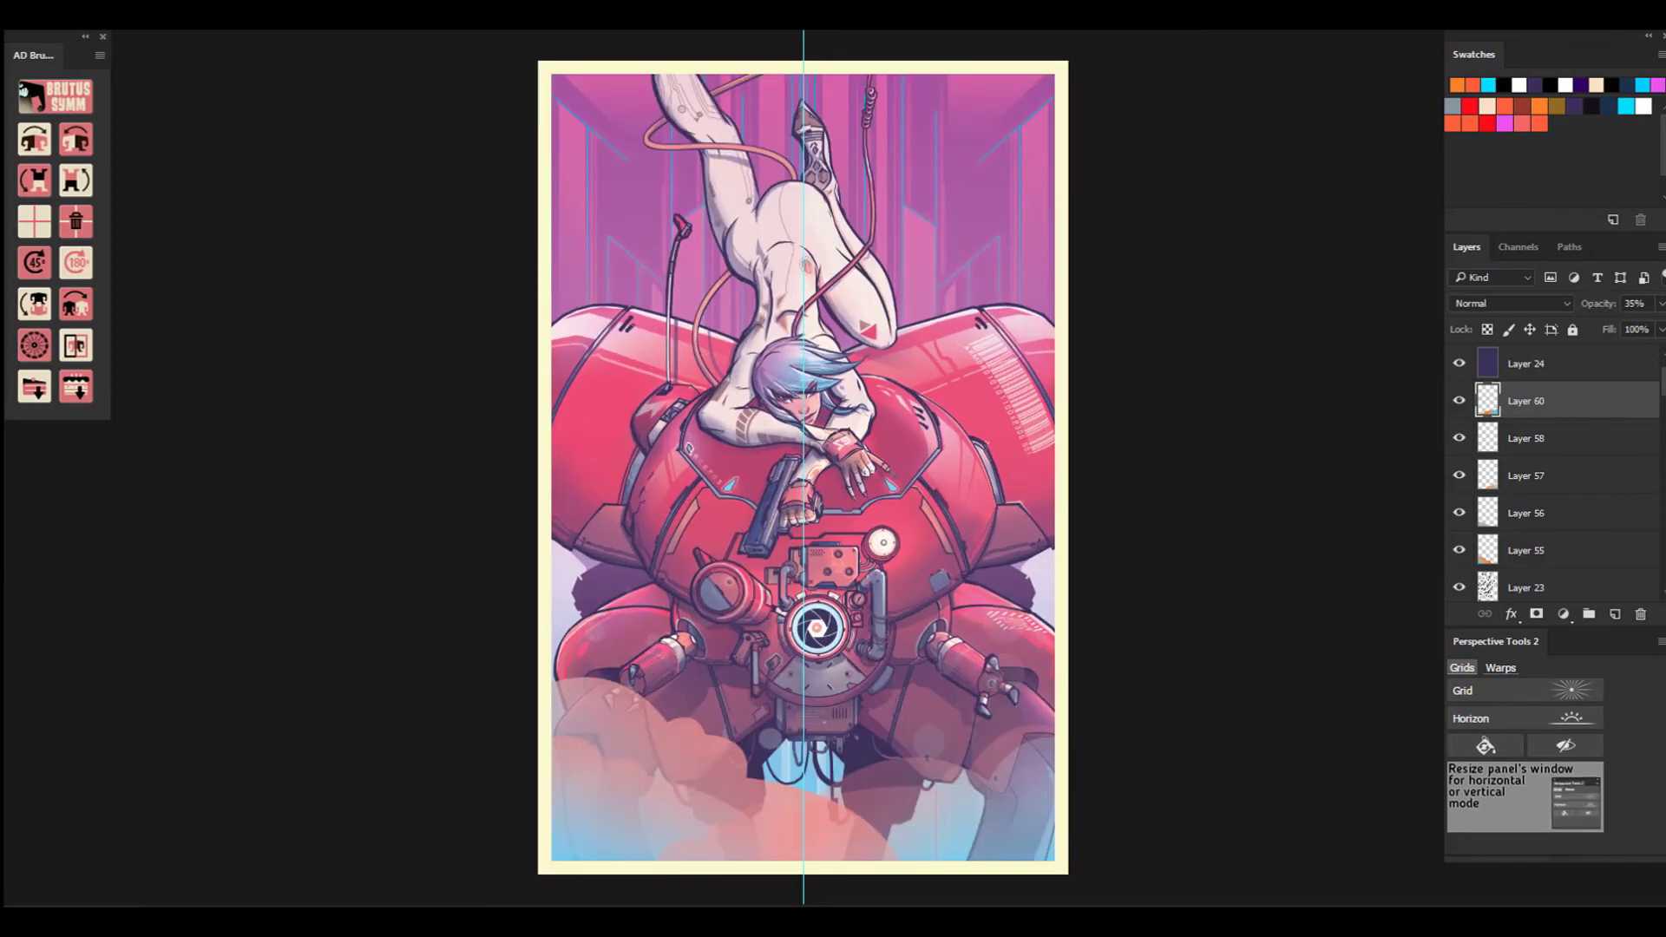
key("ctrl+plus")
key("ctrl+plus")
key("ctrl+plus")
key("ctrl+plus")
key("ctrl+plus")
key("ctrl+plus")
left_click_drag(702, 176, 758, 395)
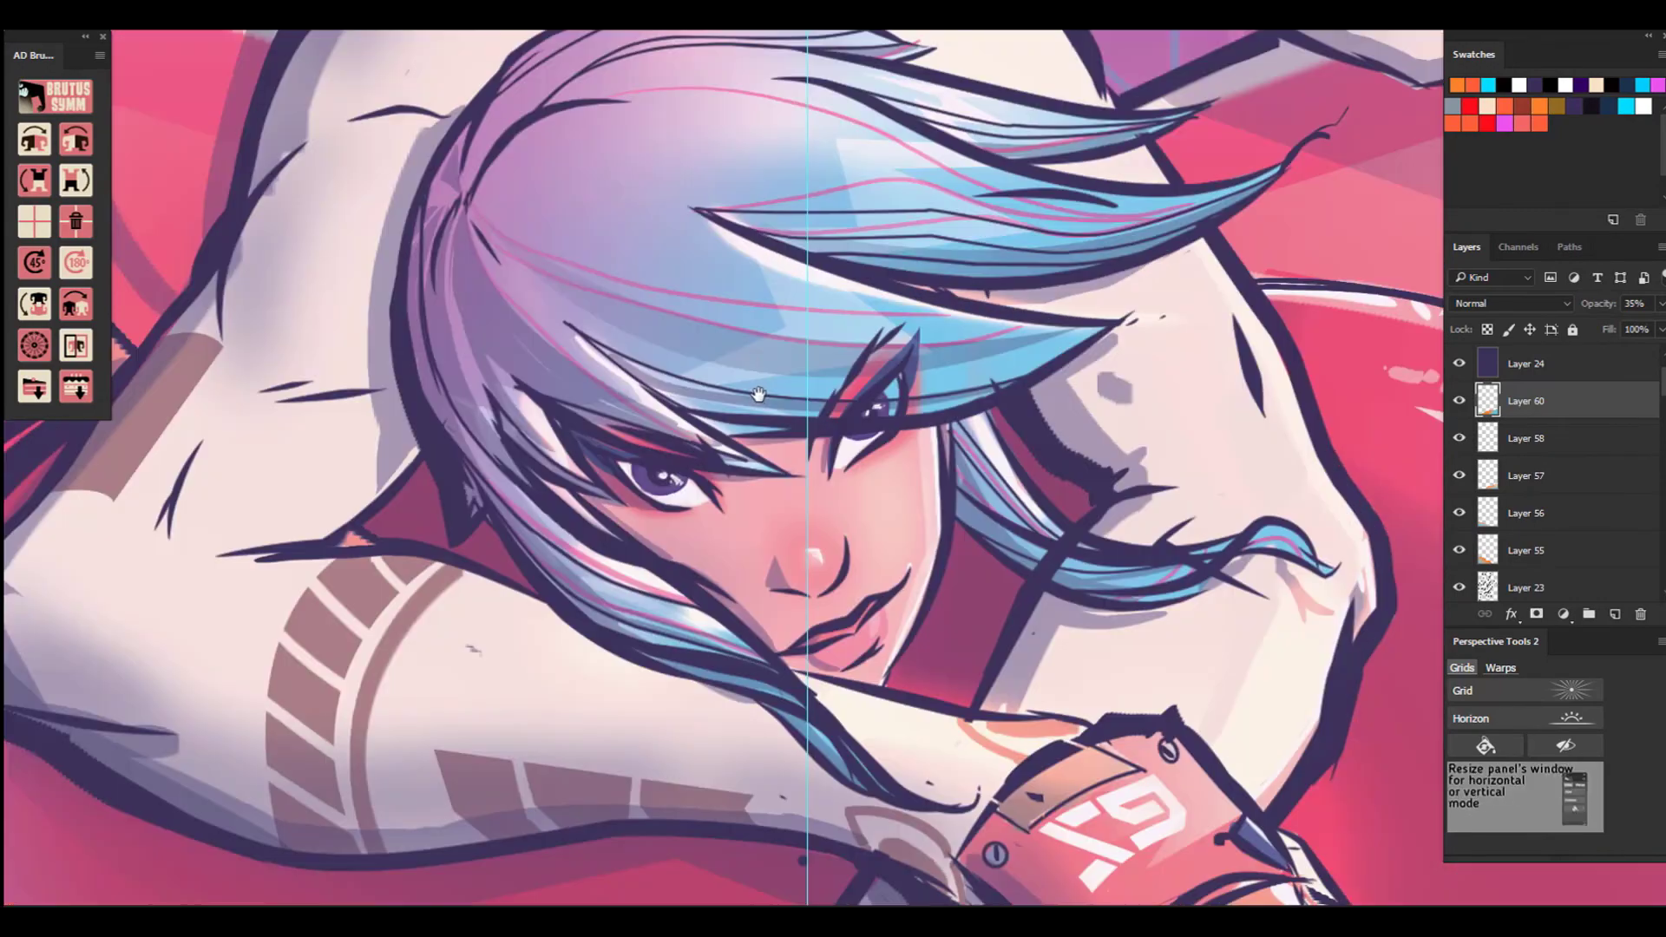
left_click(54, 19)
double_click(18, 113)
key("d")
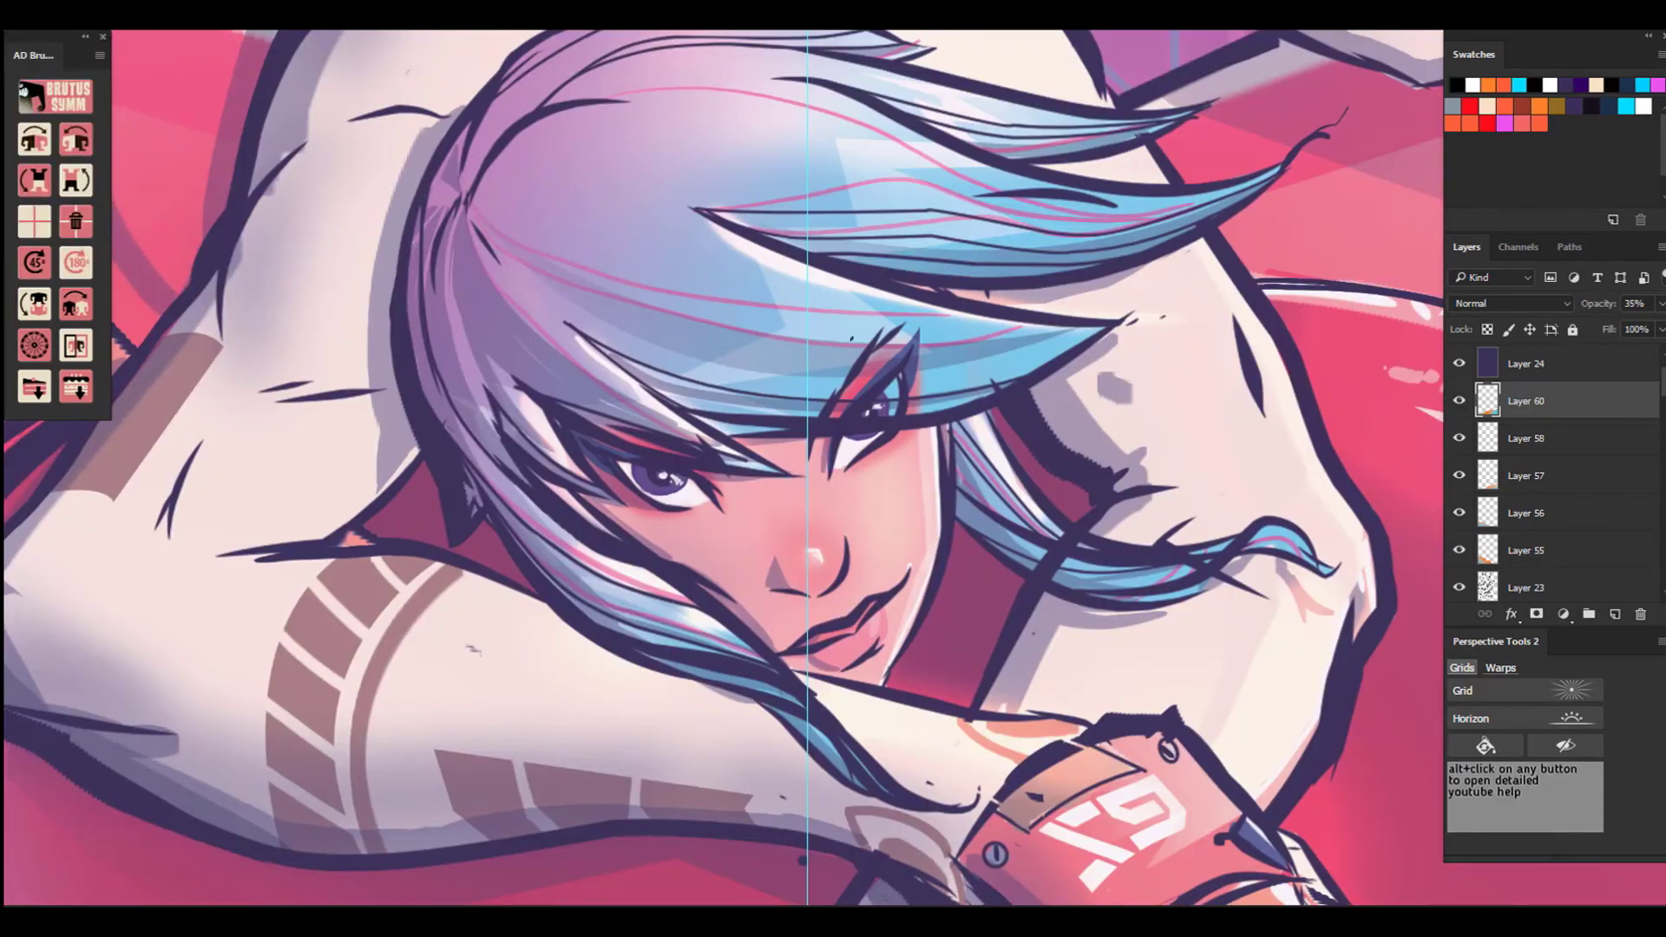
Check Layer 59 in the color group by hiding and showing it, and make it the active layer.
left_click(1455, 438)
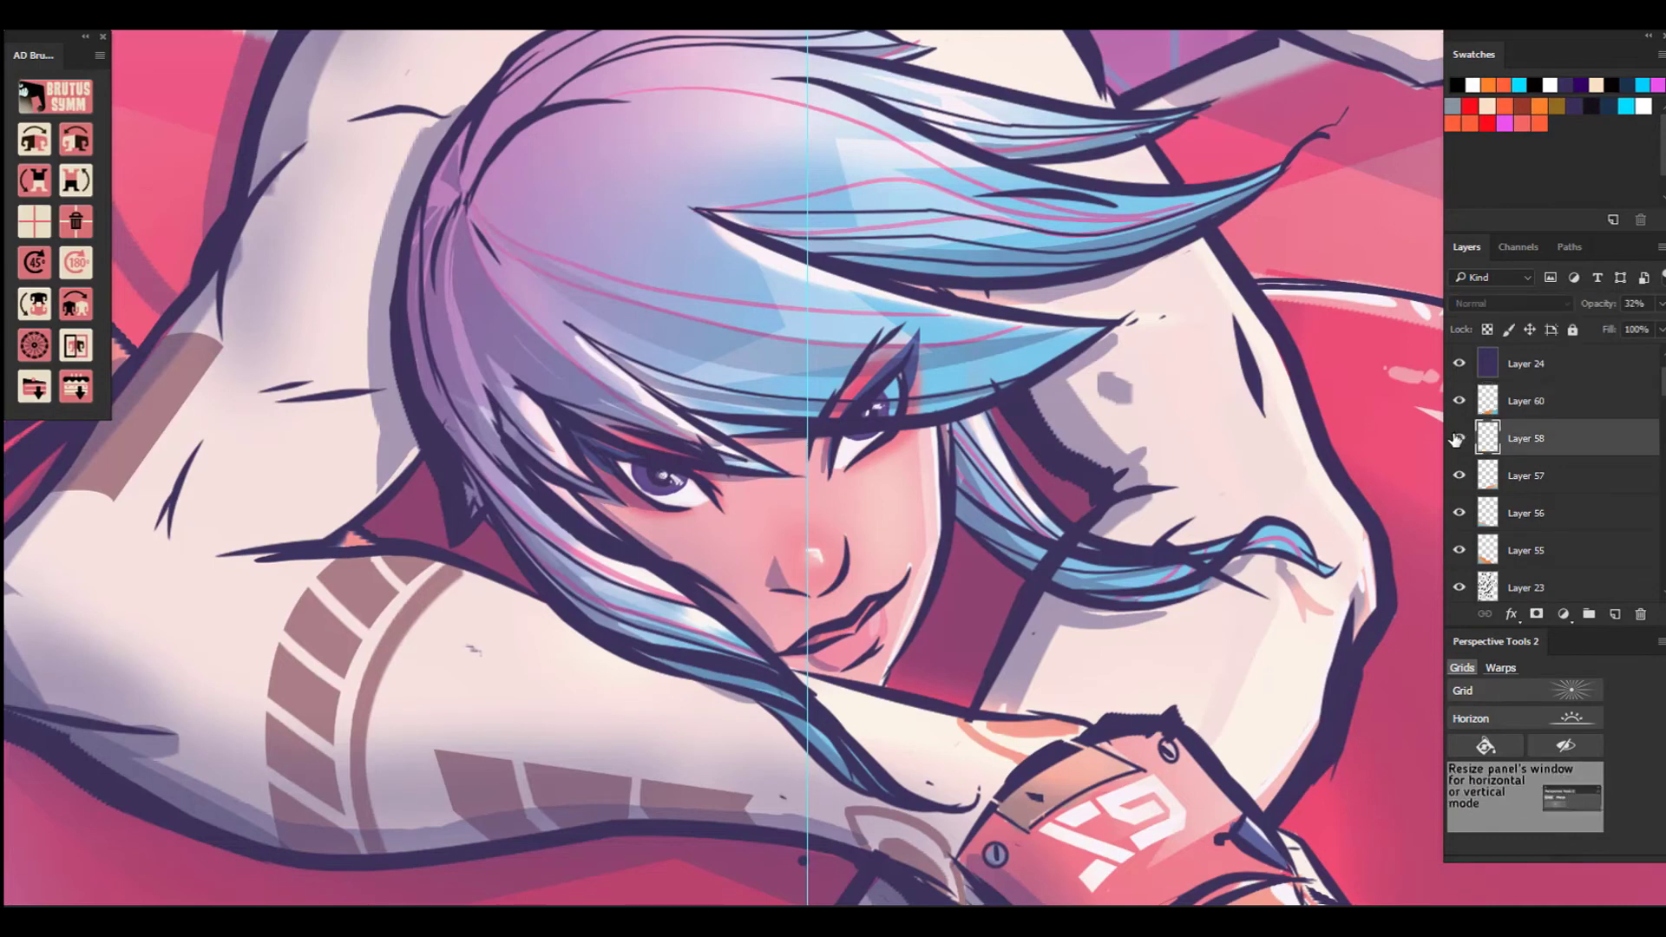
scroll(1455, 440, "down", 5)
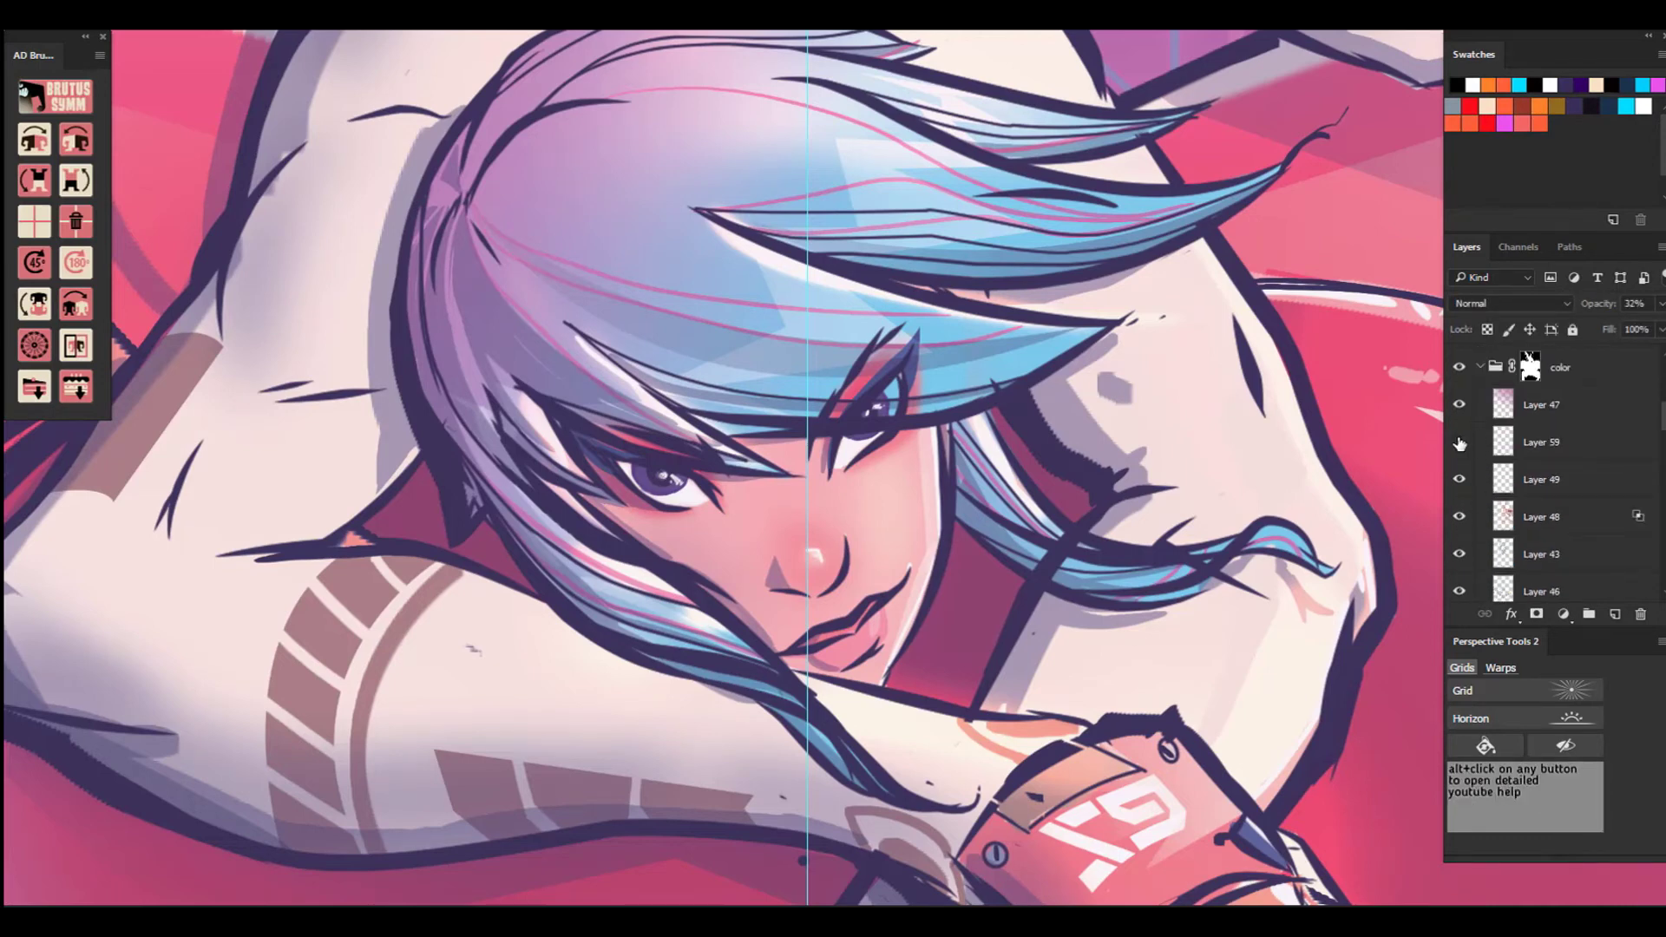
left_click(1458, 442)
left_click(1458, 442)
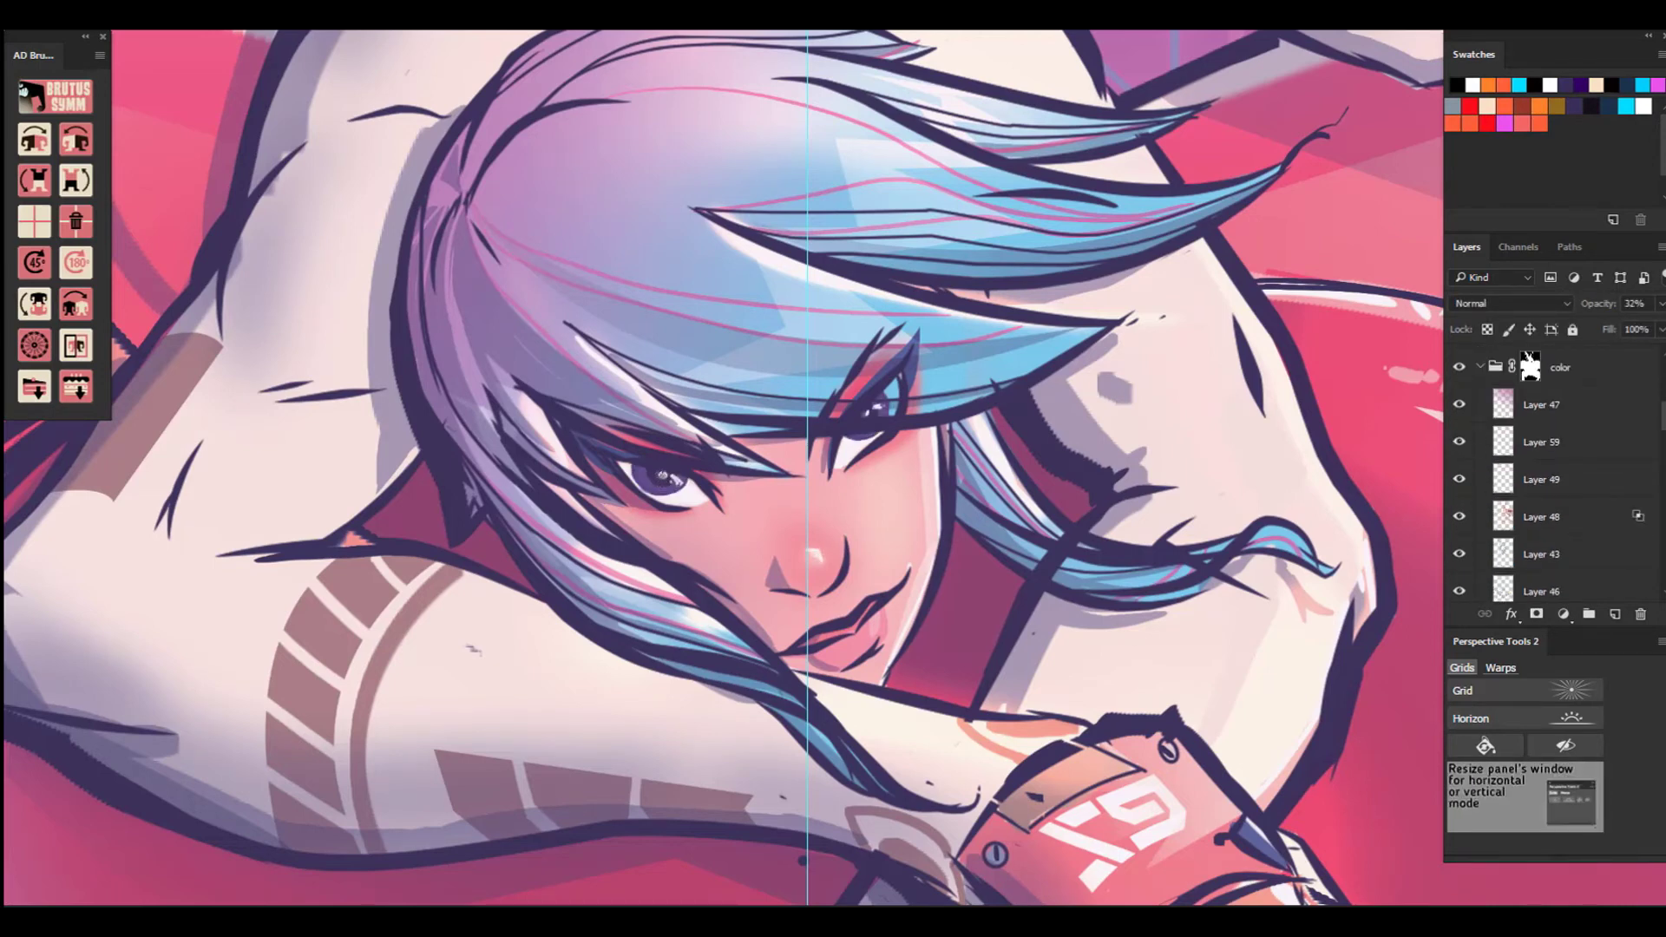
left_click(1541, 443)
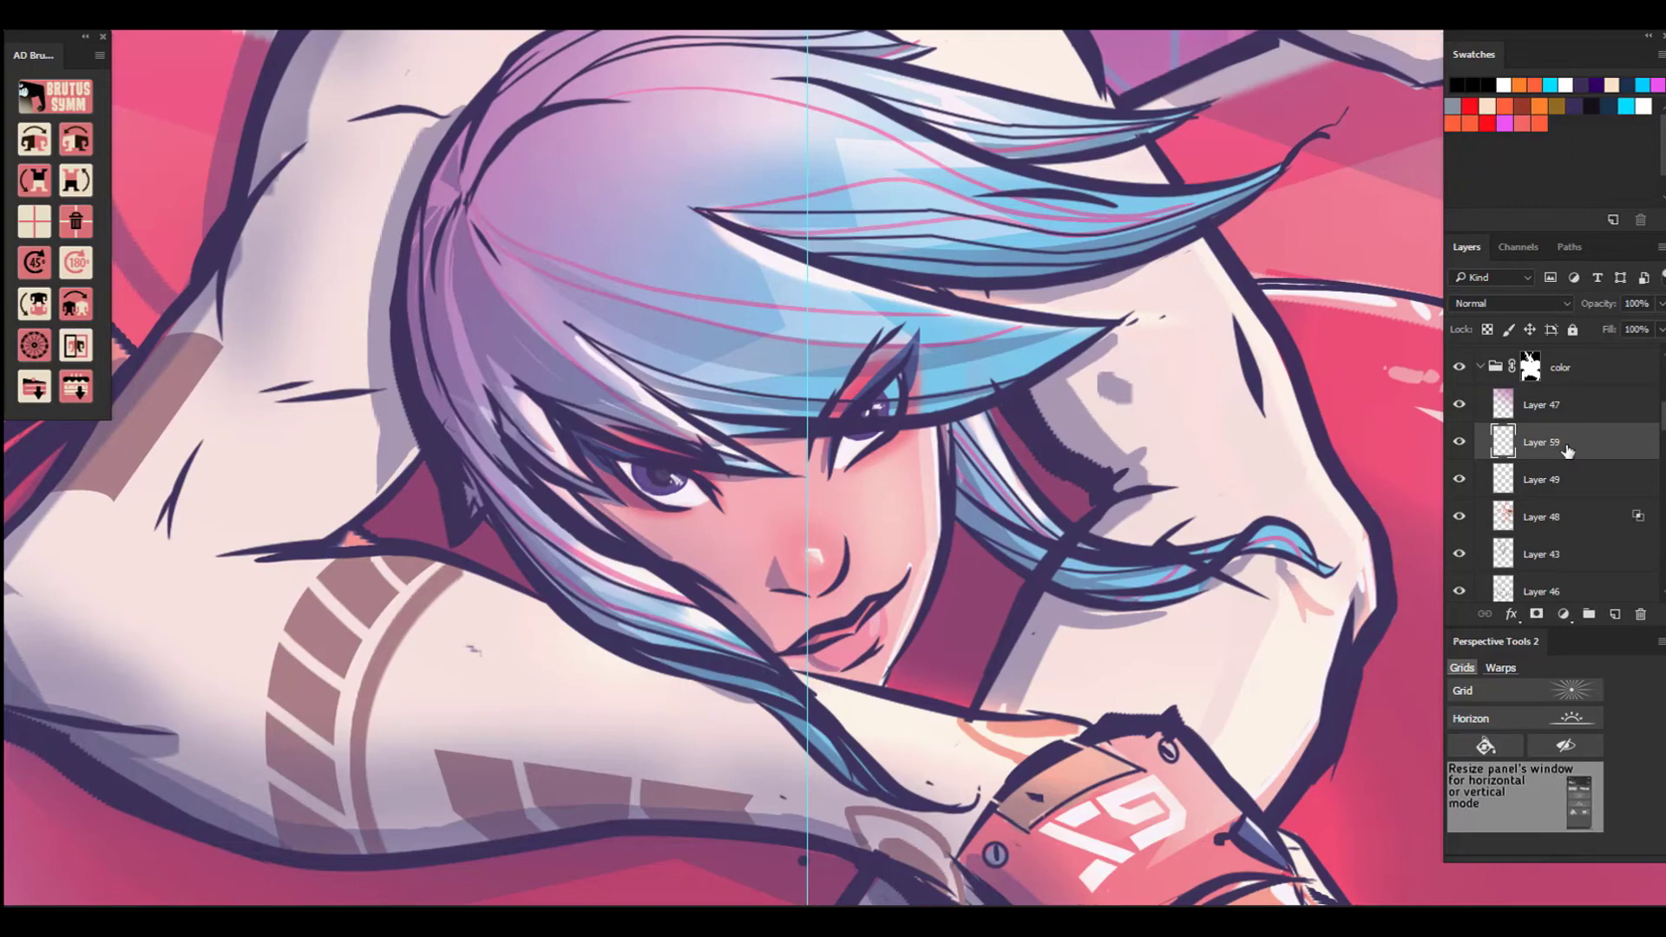
Compare the face with upper layers of the color group, including Layers 49 and 47, hidden and shown.
scroll(1567, 448, "down", 5)
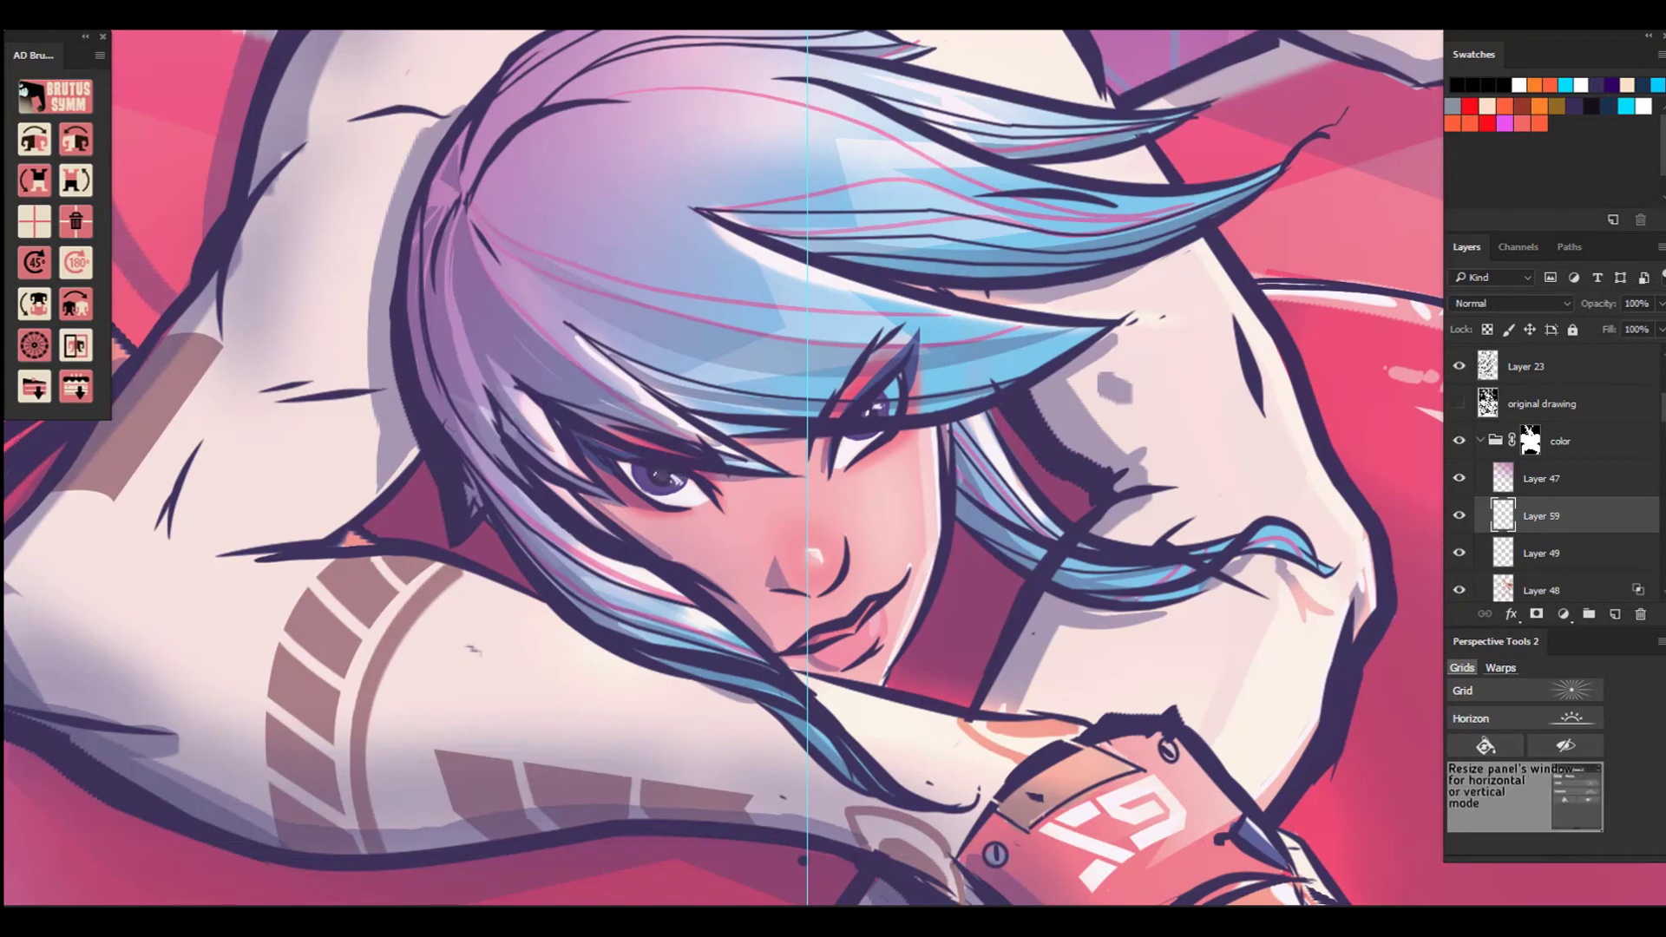
left_click(1459, 554)
left_click(1459, 555)
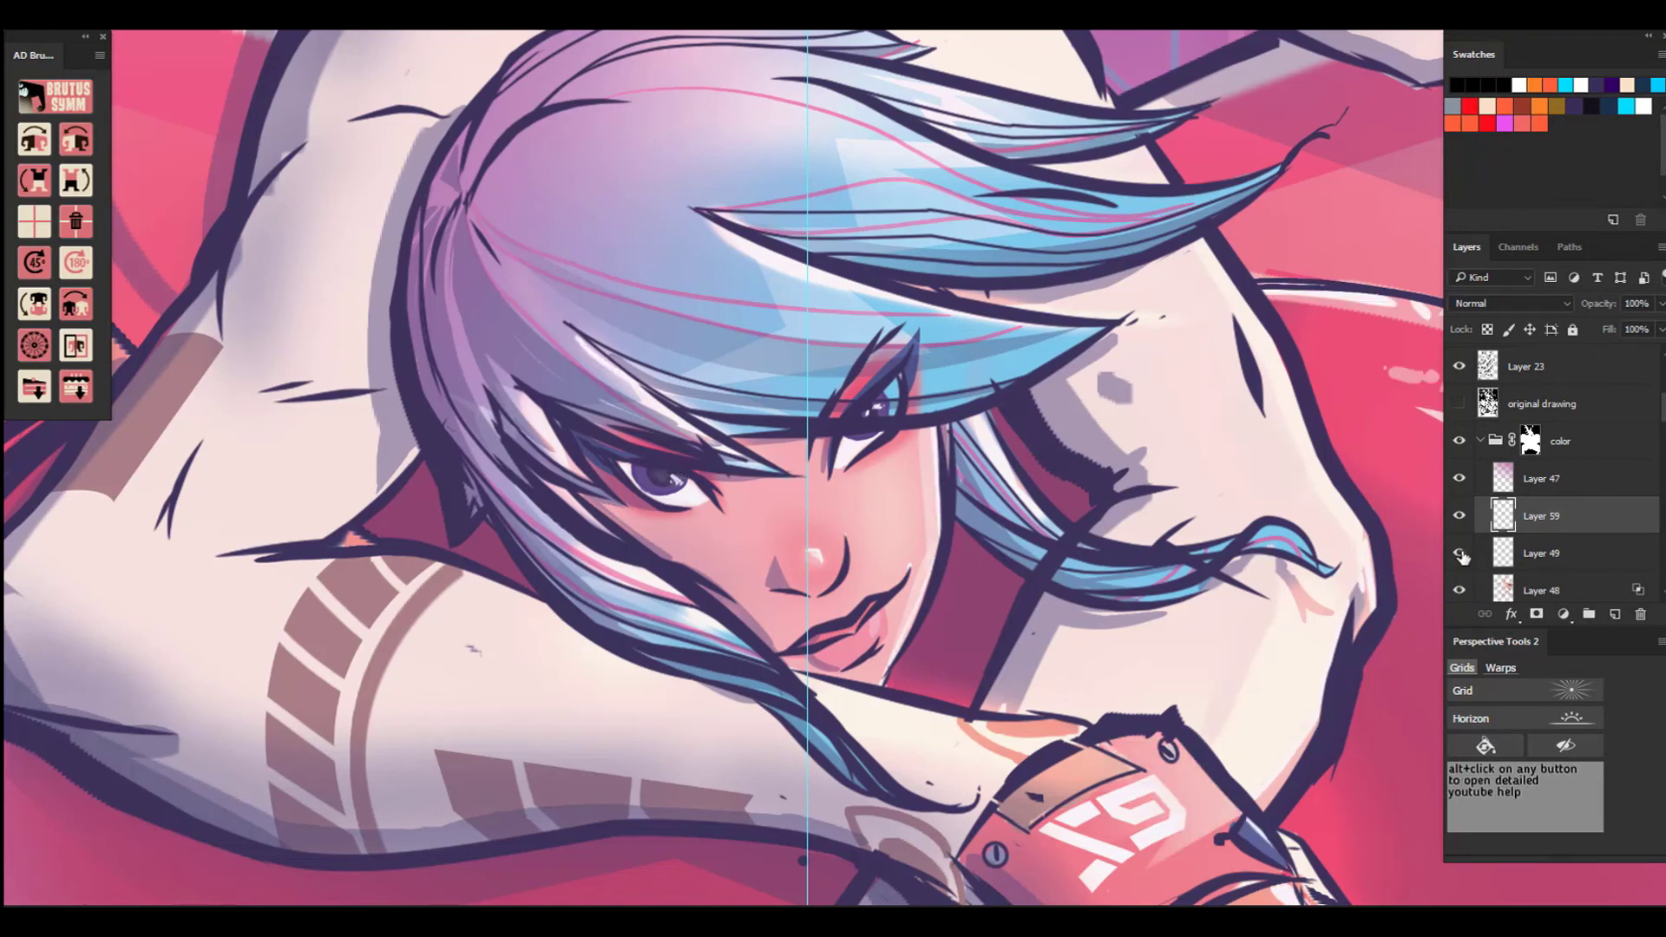
left_click(1458, 482)
left_click(1459, 481)
scroll(1462, 534, "down", 1)
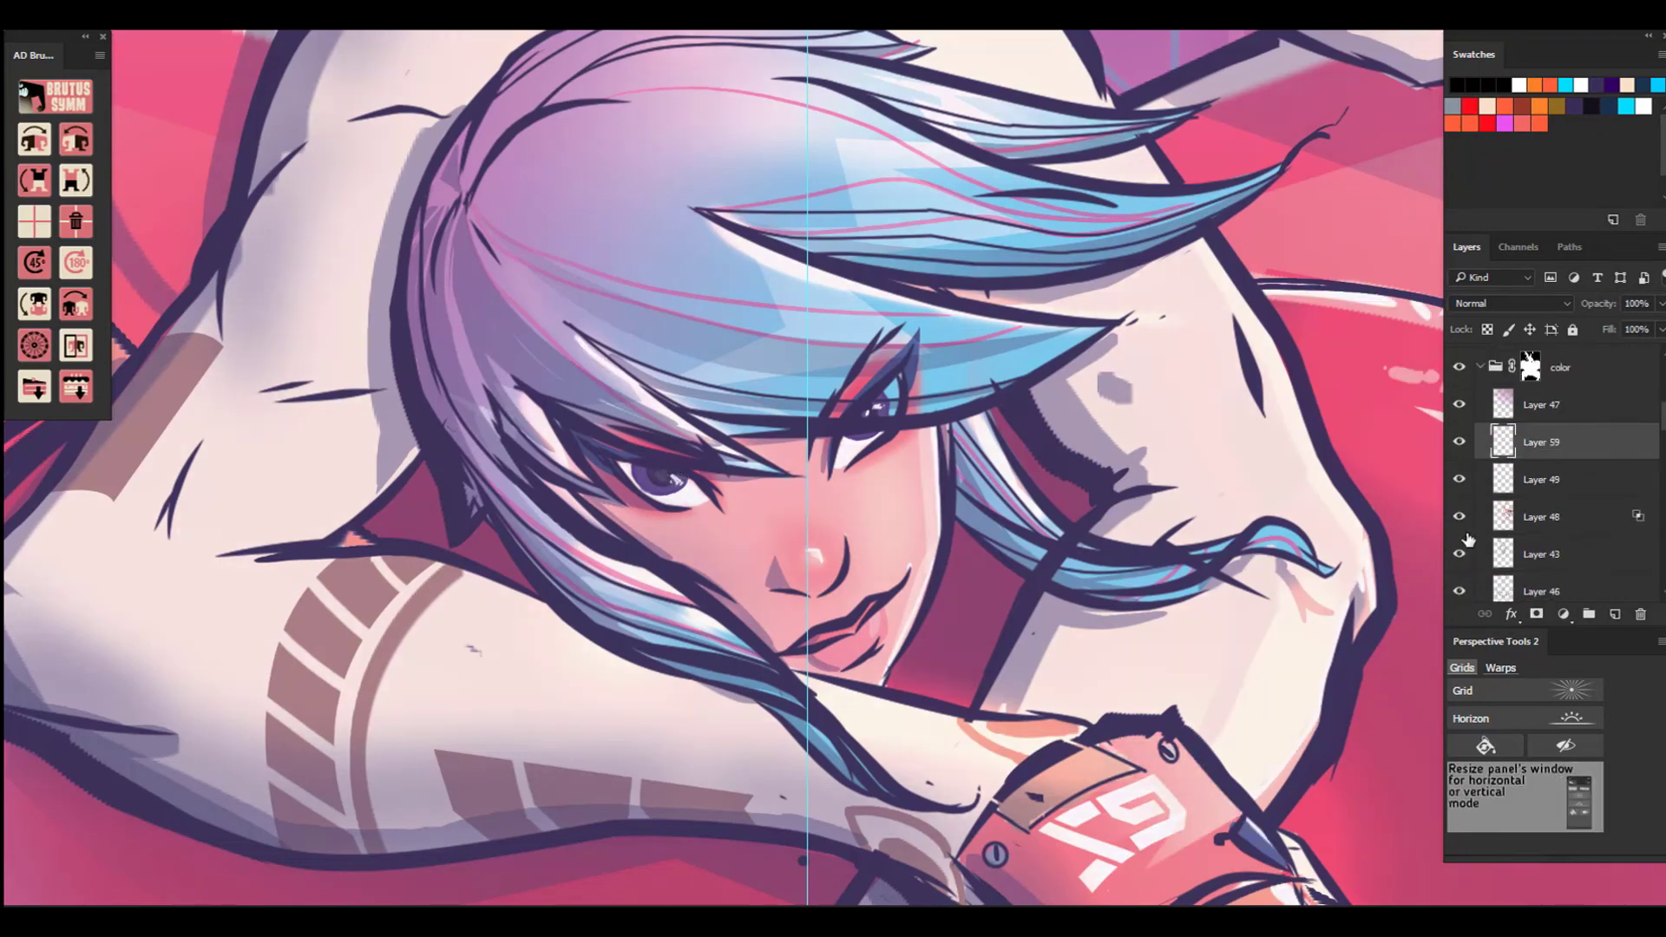
scroll(1465, 541, "up", 2)
scroll(1465, 529, "down", 1)
left_click(1462, 519)
left_click(1462, 518)
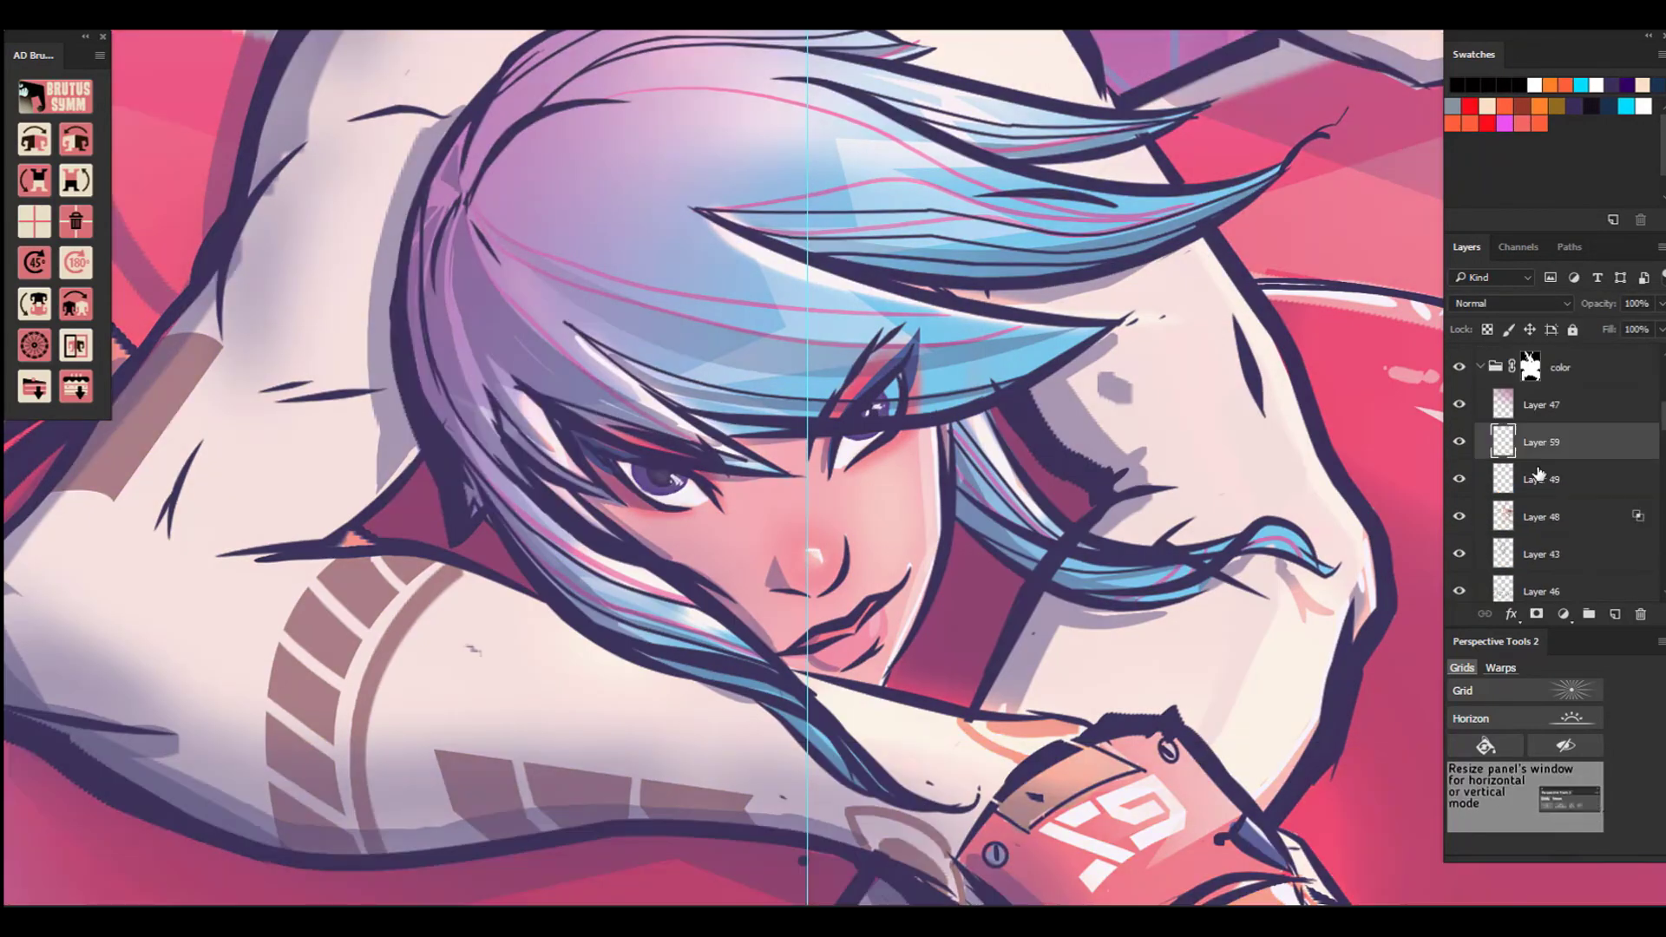
Inspect the eyes close up with Layer 59 hidden and shown, and review them out to the full illustration.
key("ctrl+plus")
key("ctrl+plus")
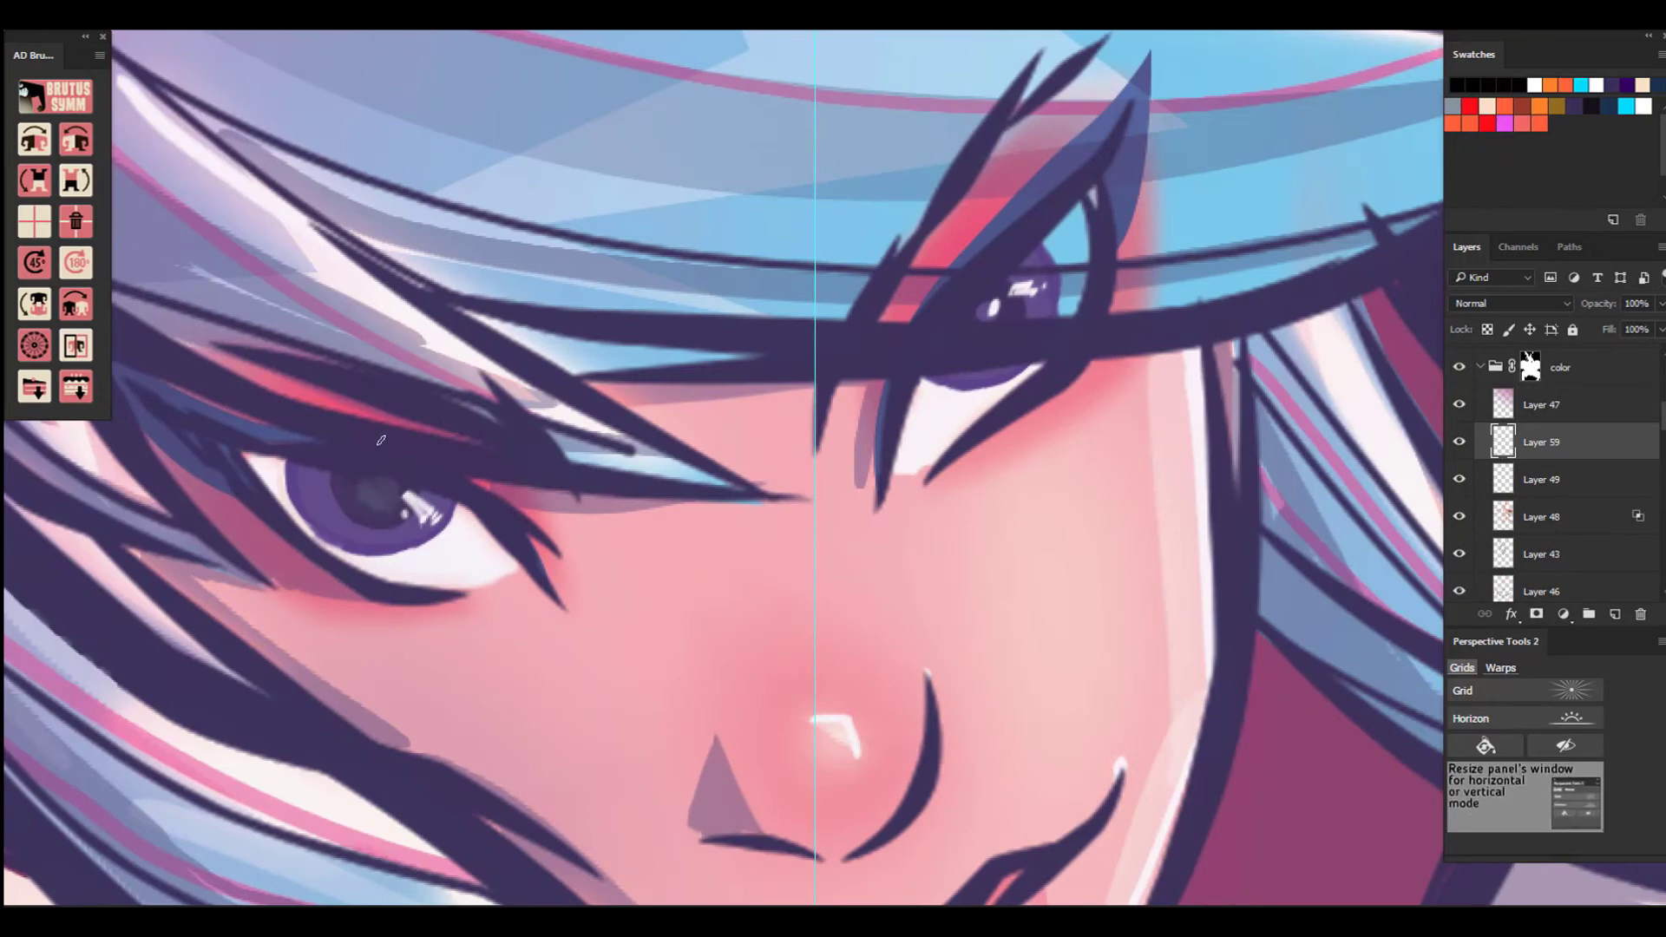
left_click(1459, 442)
left_click(1459, 442)
scroll(1466, 473, "down", 5)
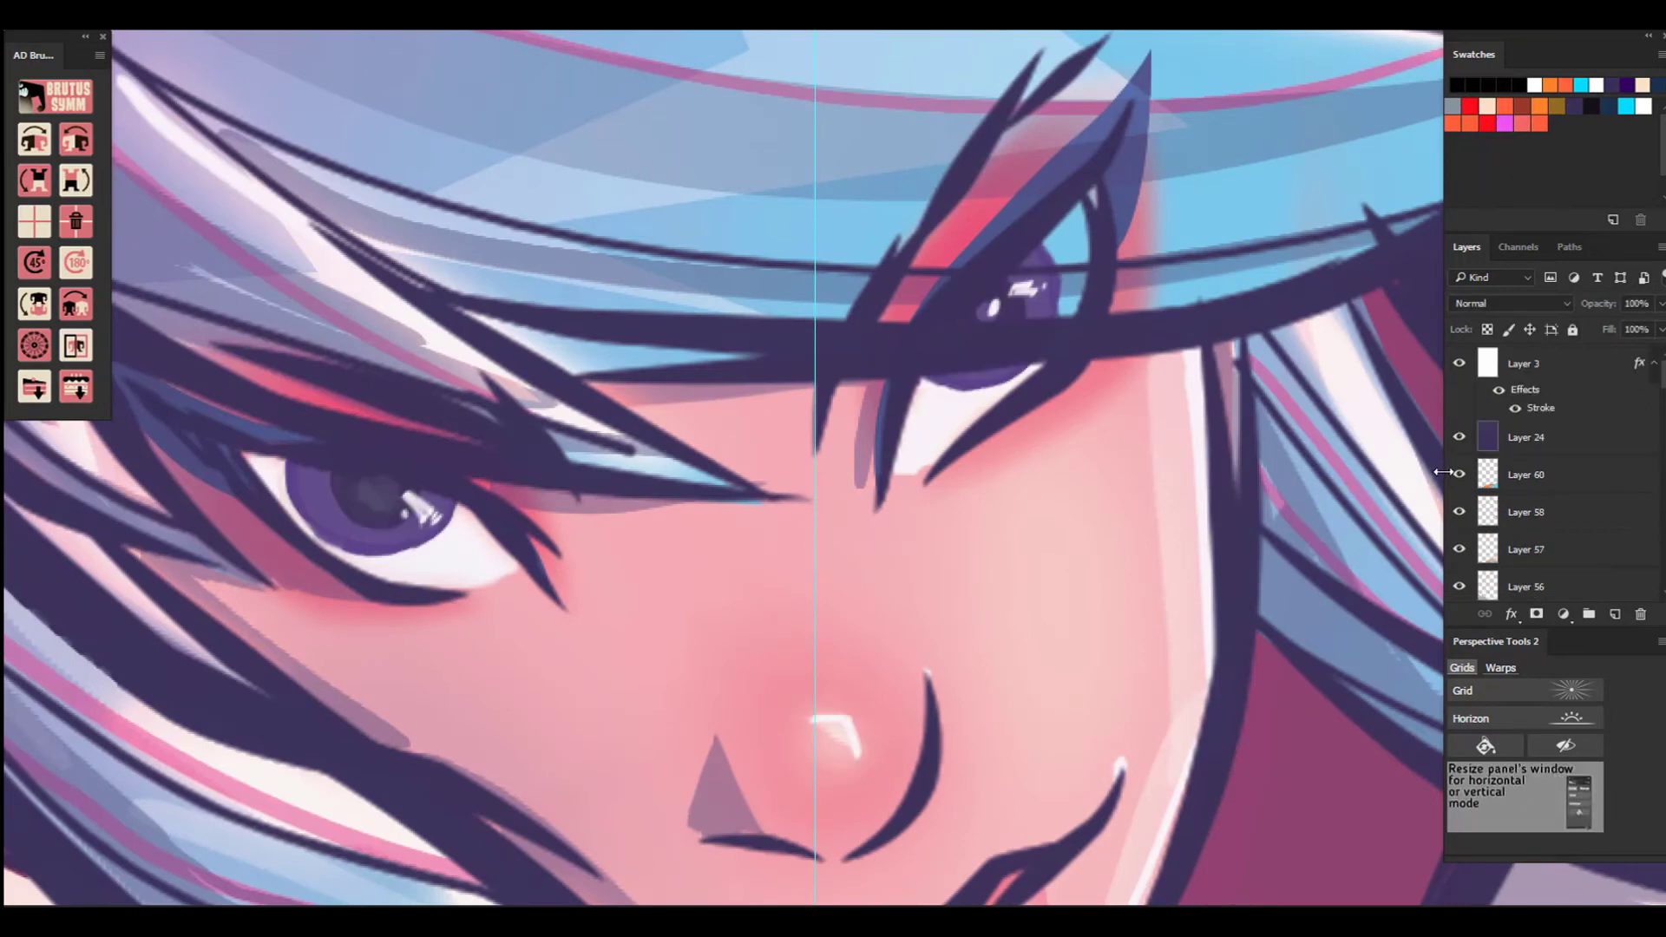
left_click(390, 485, "ctrl")
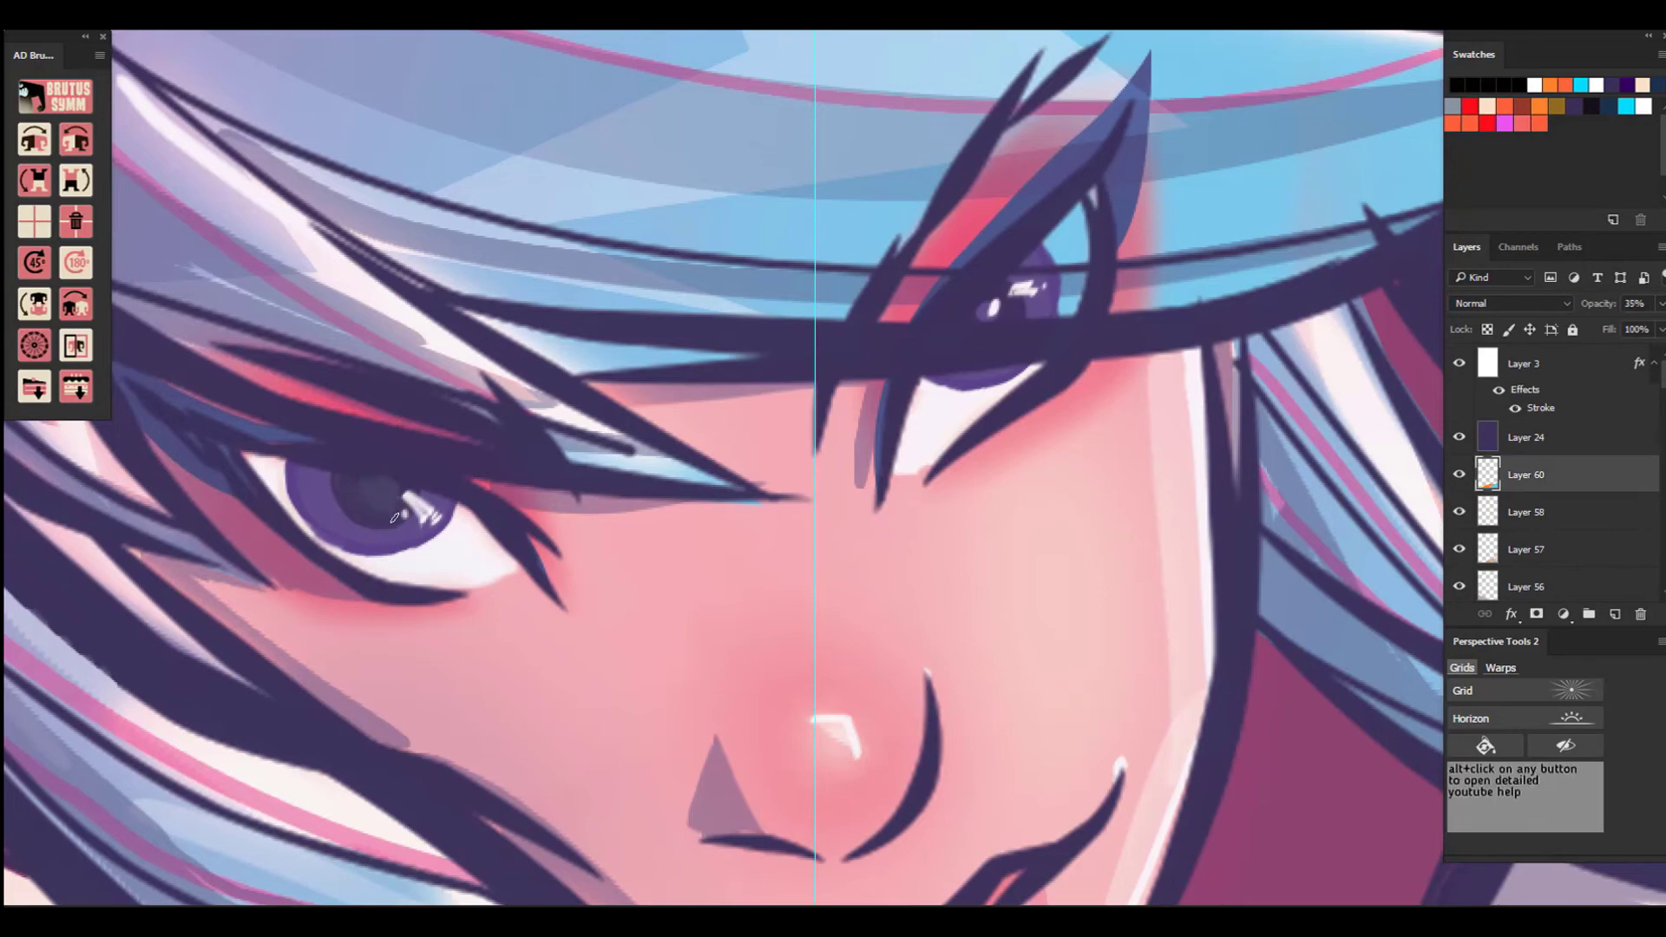
key("ctrl+minus")
key("ctrl+minus")
key("ctrl+minus")
key("ctrl+minus")
key("ctrl+minus")
key("ctrl+minus")
key("ctrl+minus")
key("ctrl+minus")
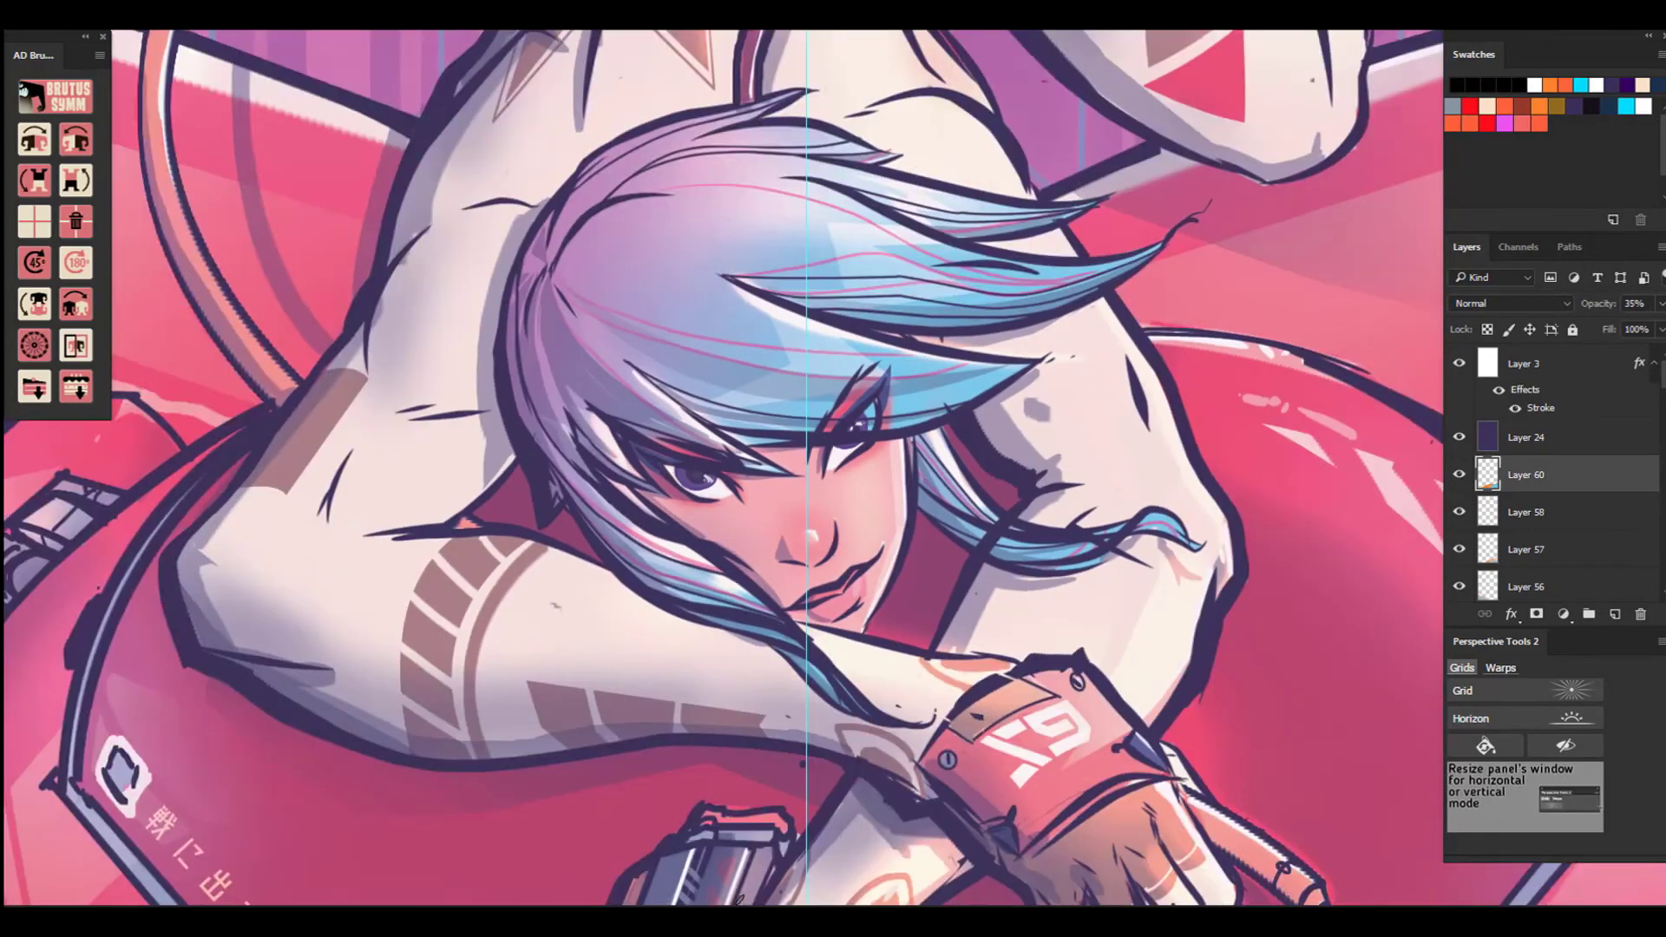
key("ctrl+plus")
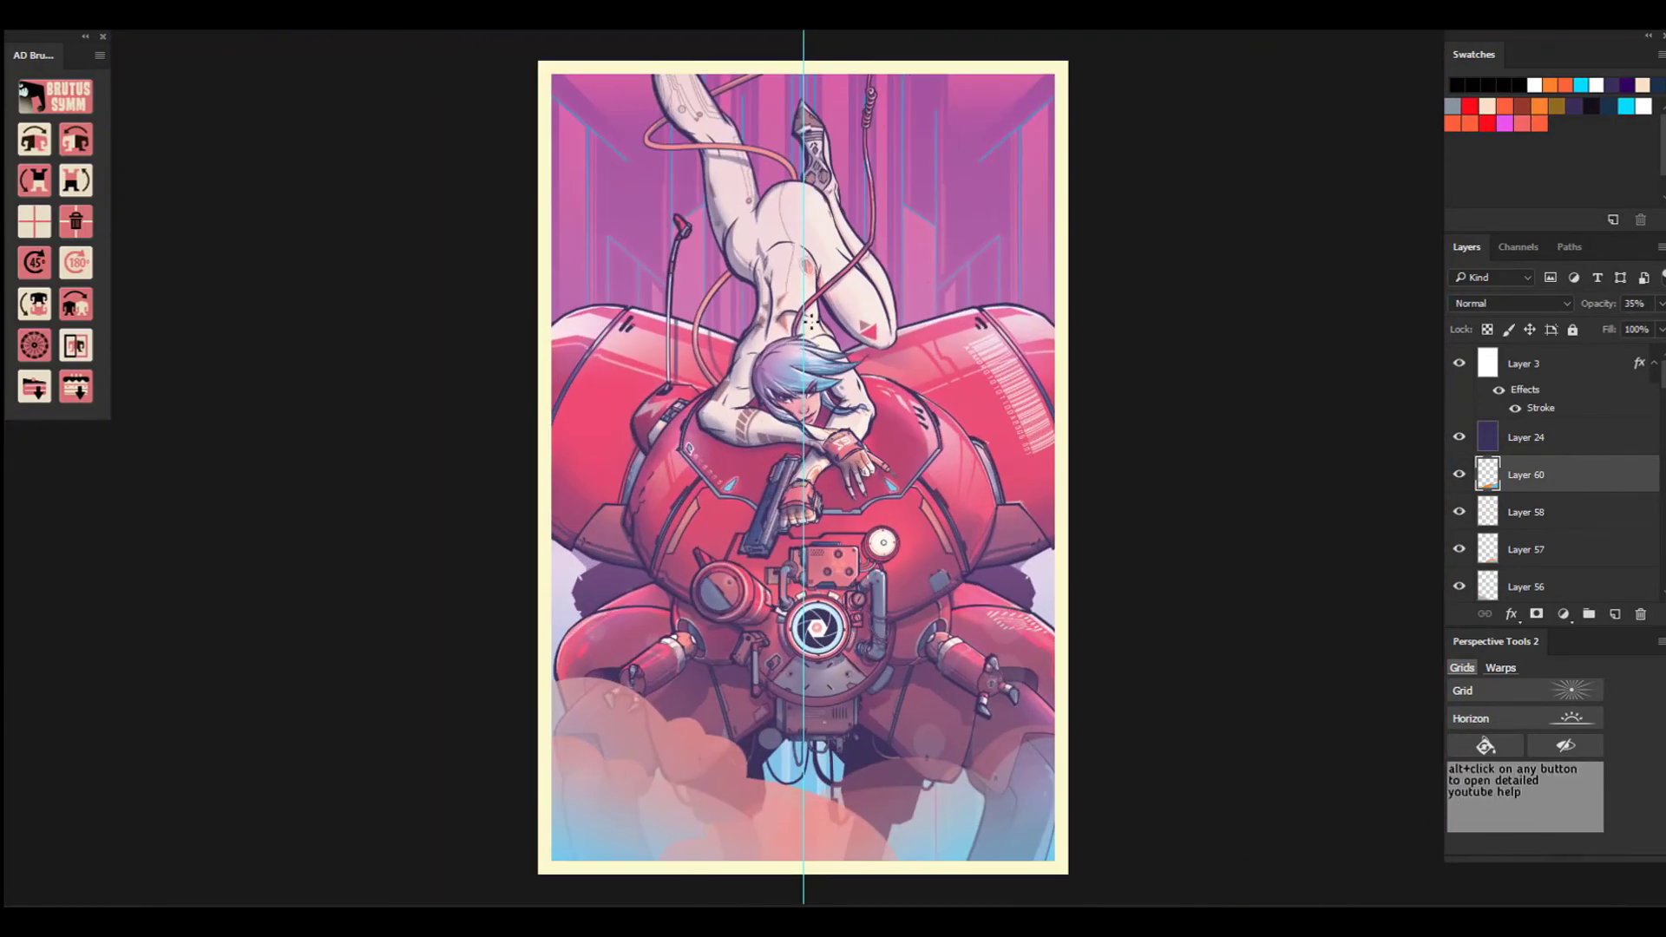
Make Layer 23 the active layer by picking it directly on the artwork.
left_click_drag(762, 413, 854, 421)
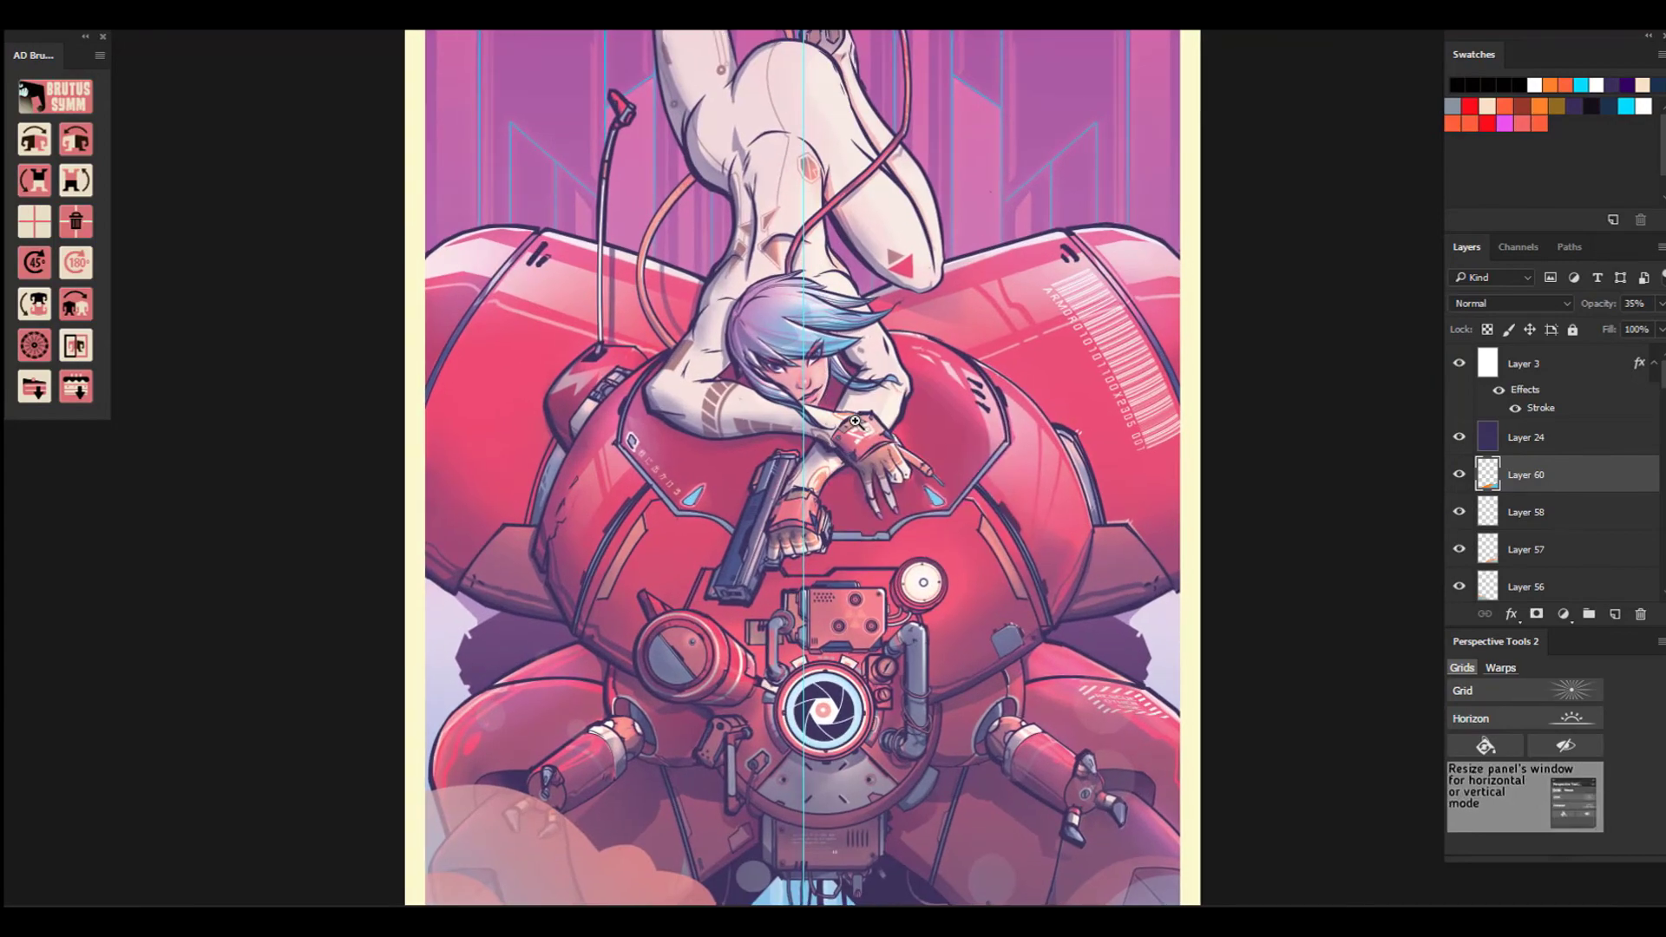
left_click(811, 466)
left_click(811, 467)
left_click(811, 466)
right_click(901, 429)
left_click(940, 442)
left_click(783, 374)
left_click(782, 374)
left_click(783, 373)
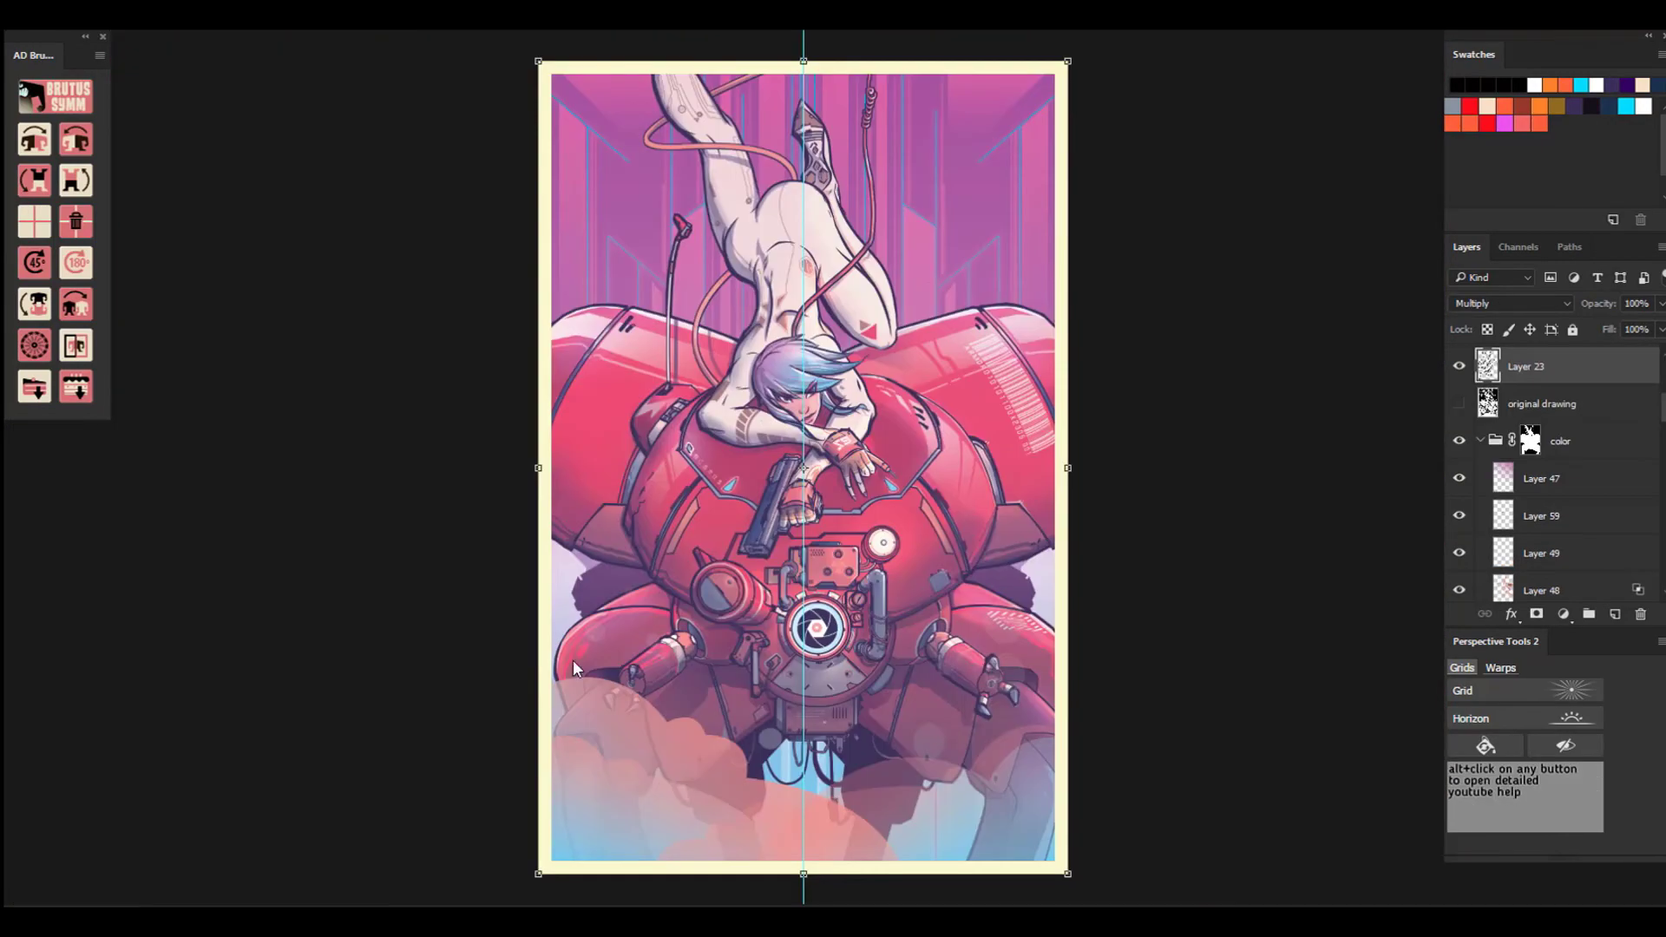
Copy the merged artwork across the full canvas.
left_click(171, 2)
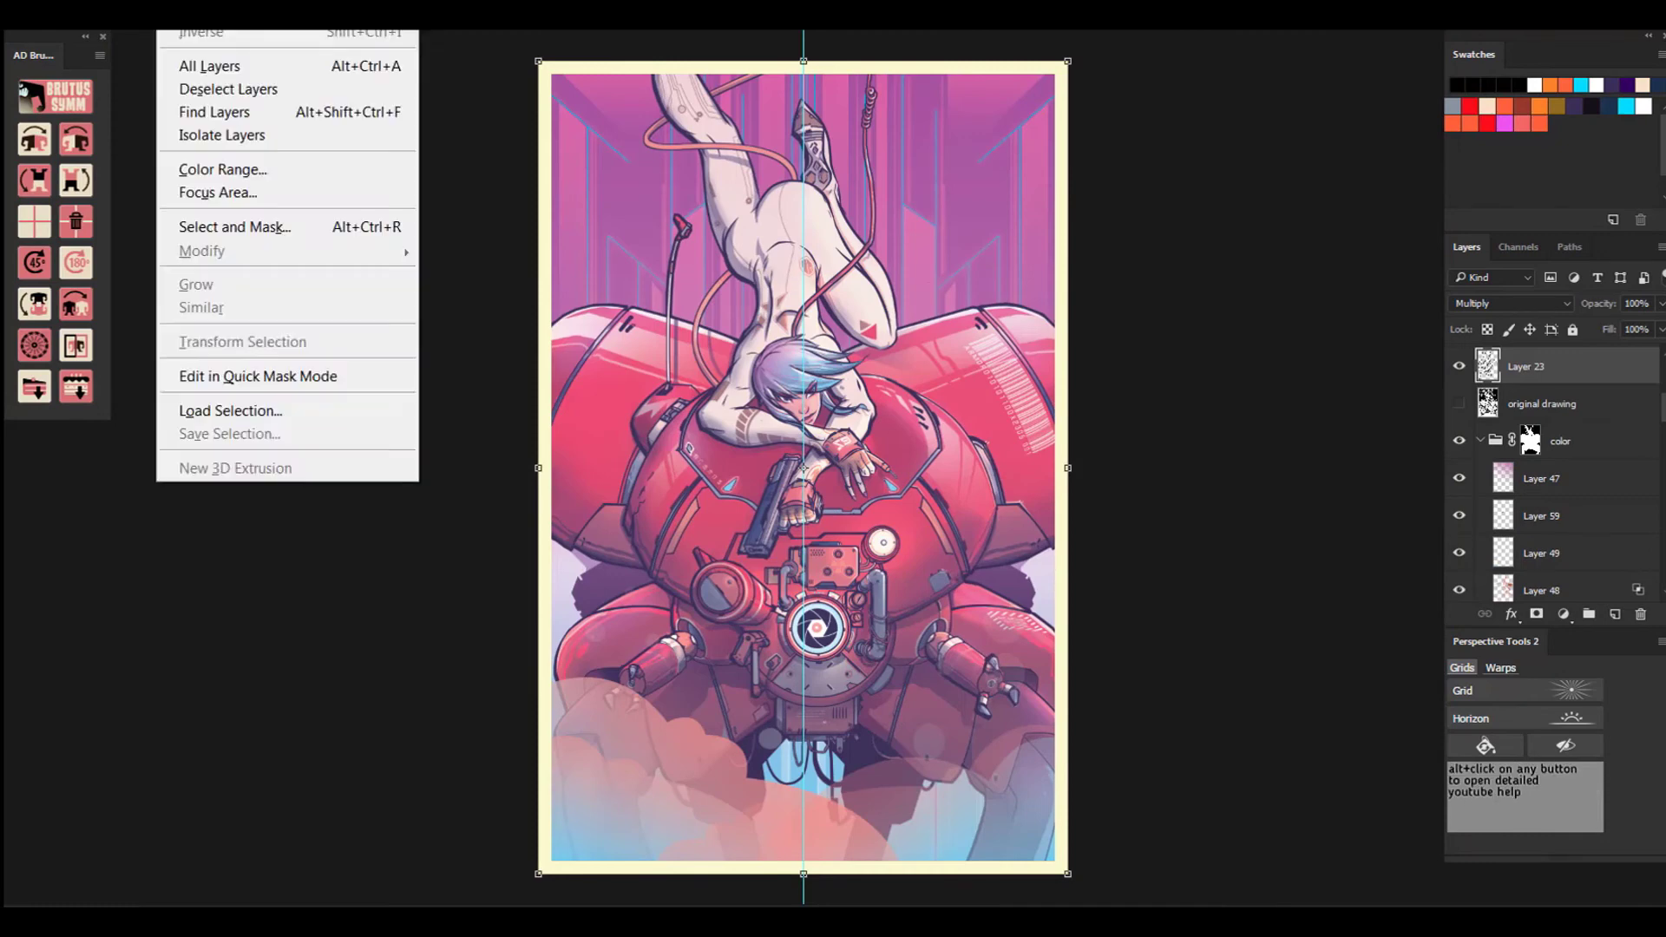
left_click(195, 7)
left_click(19, 2)
mouse_move(85, 128)
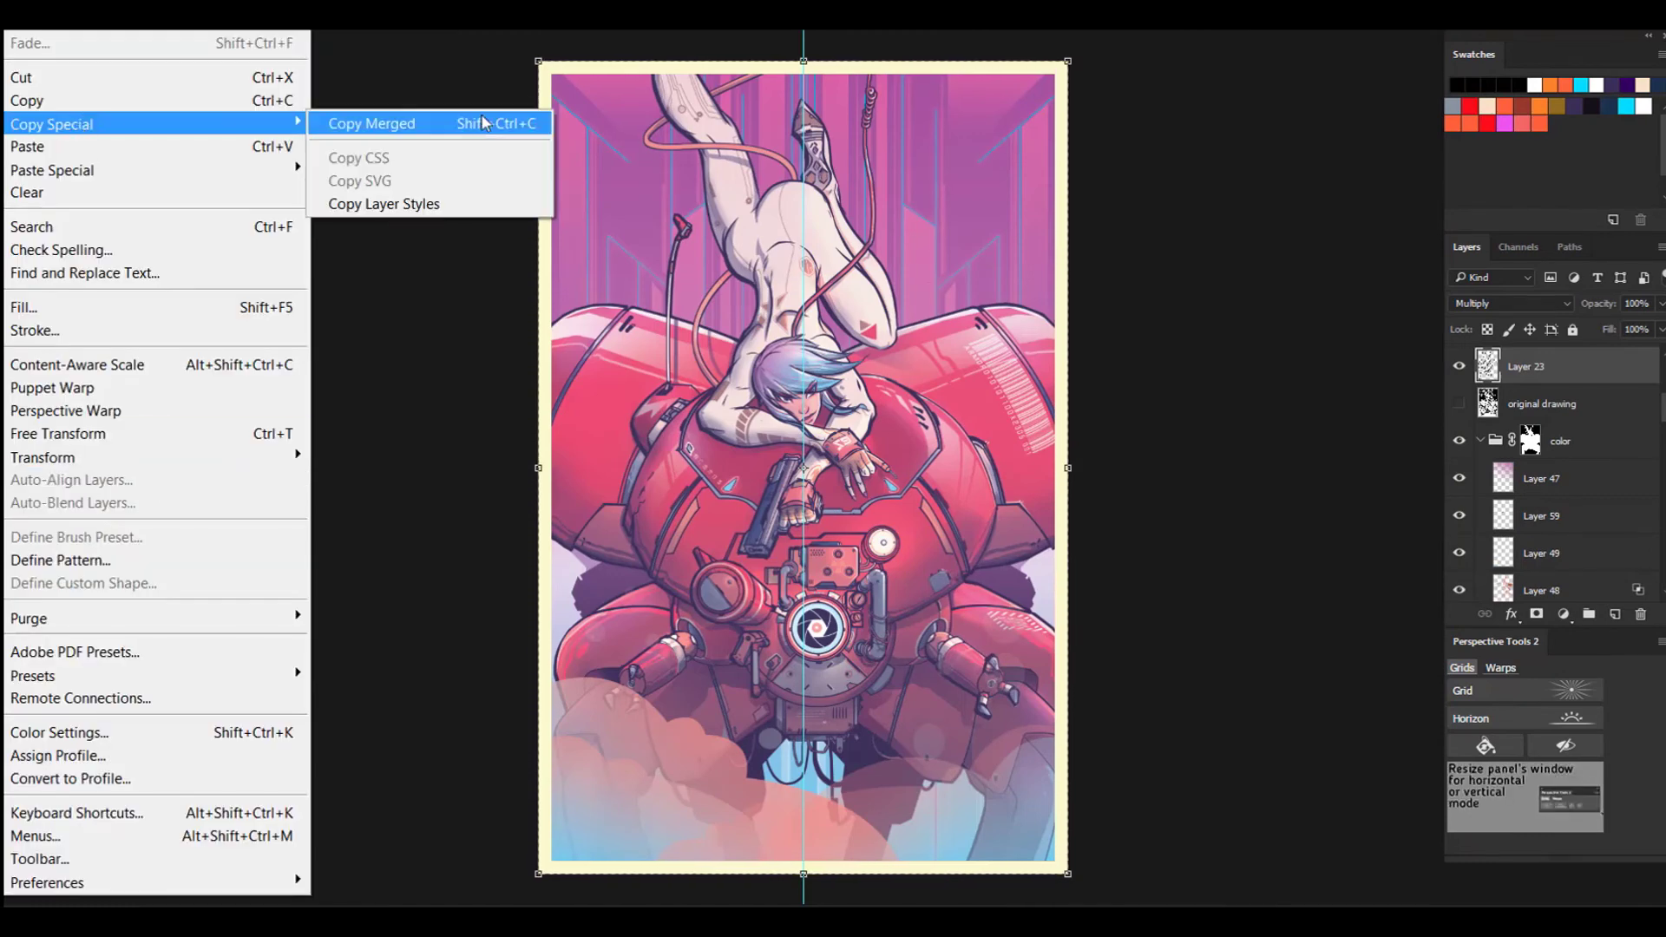
left_click(480, 123)
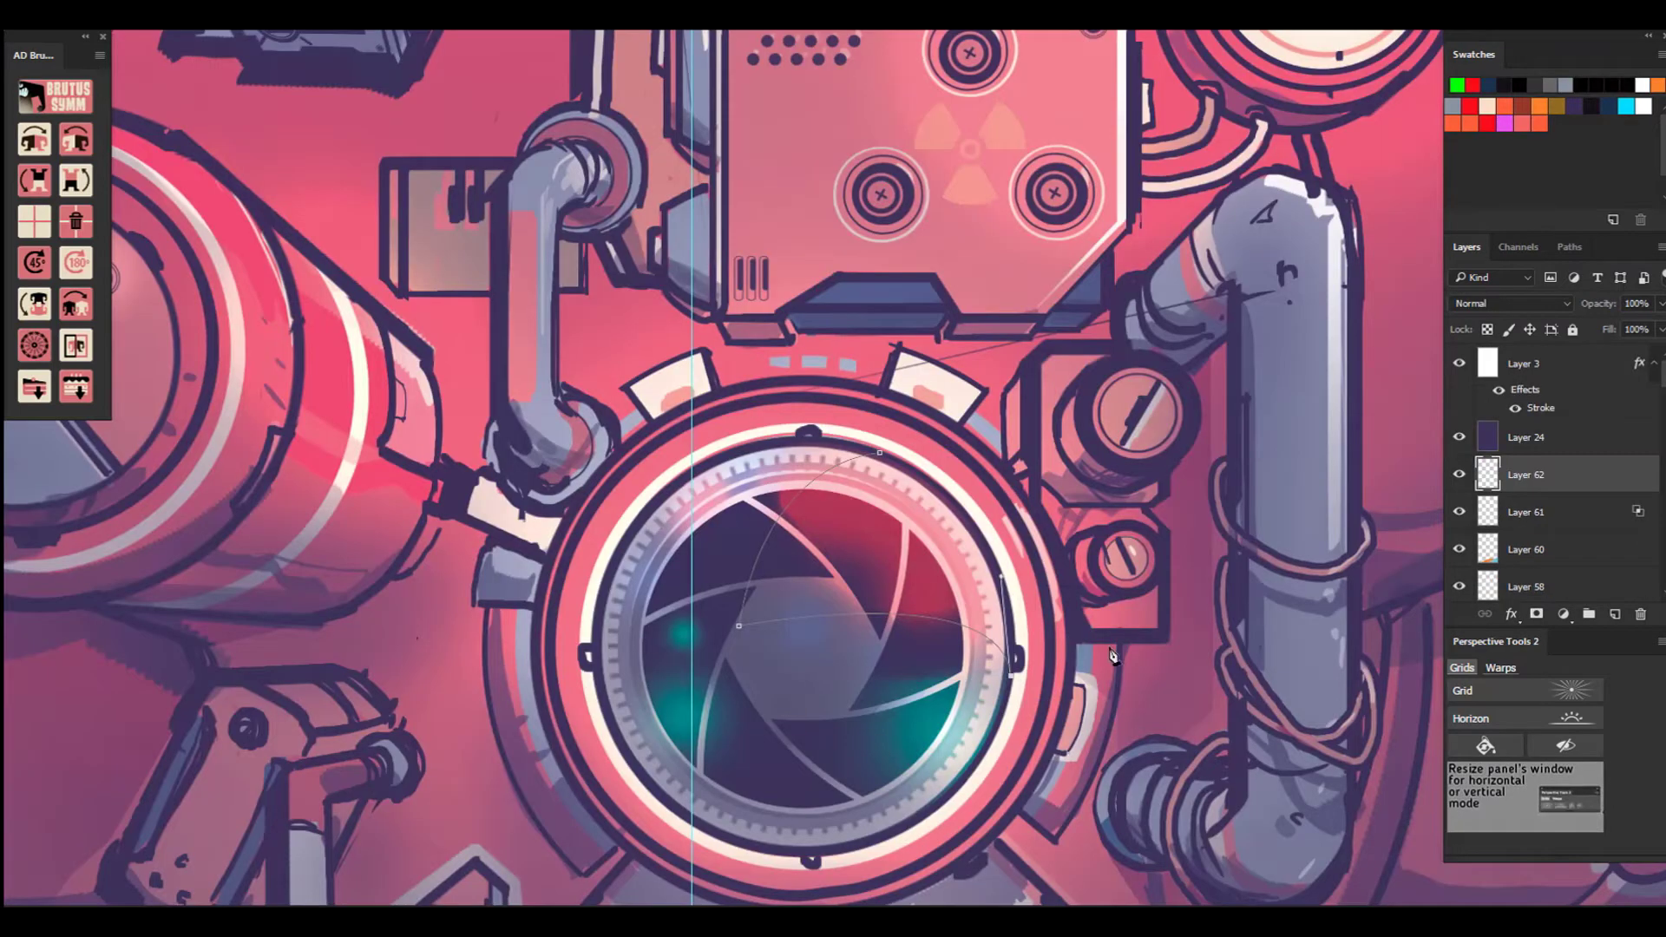
Complete the curved reflection path over the lens's upper-right area and choose magenta and cyan as the gradient colours.
left_click(878, 453)
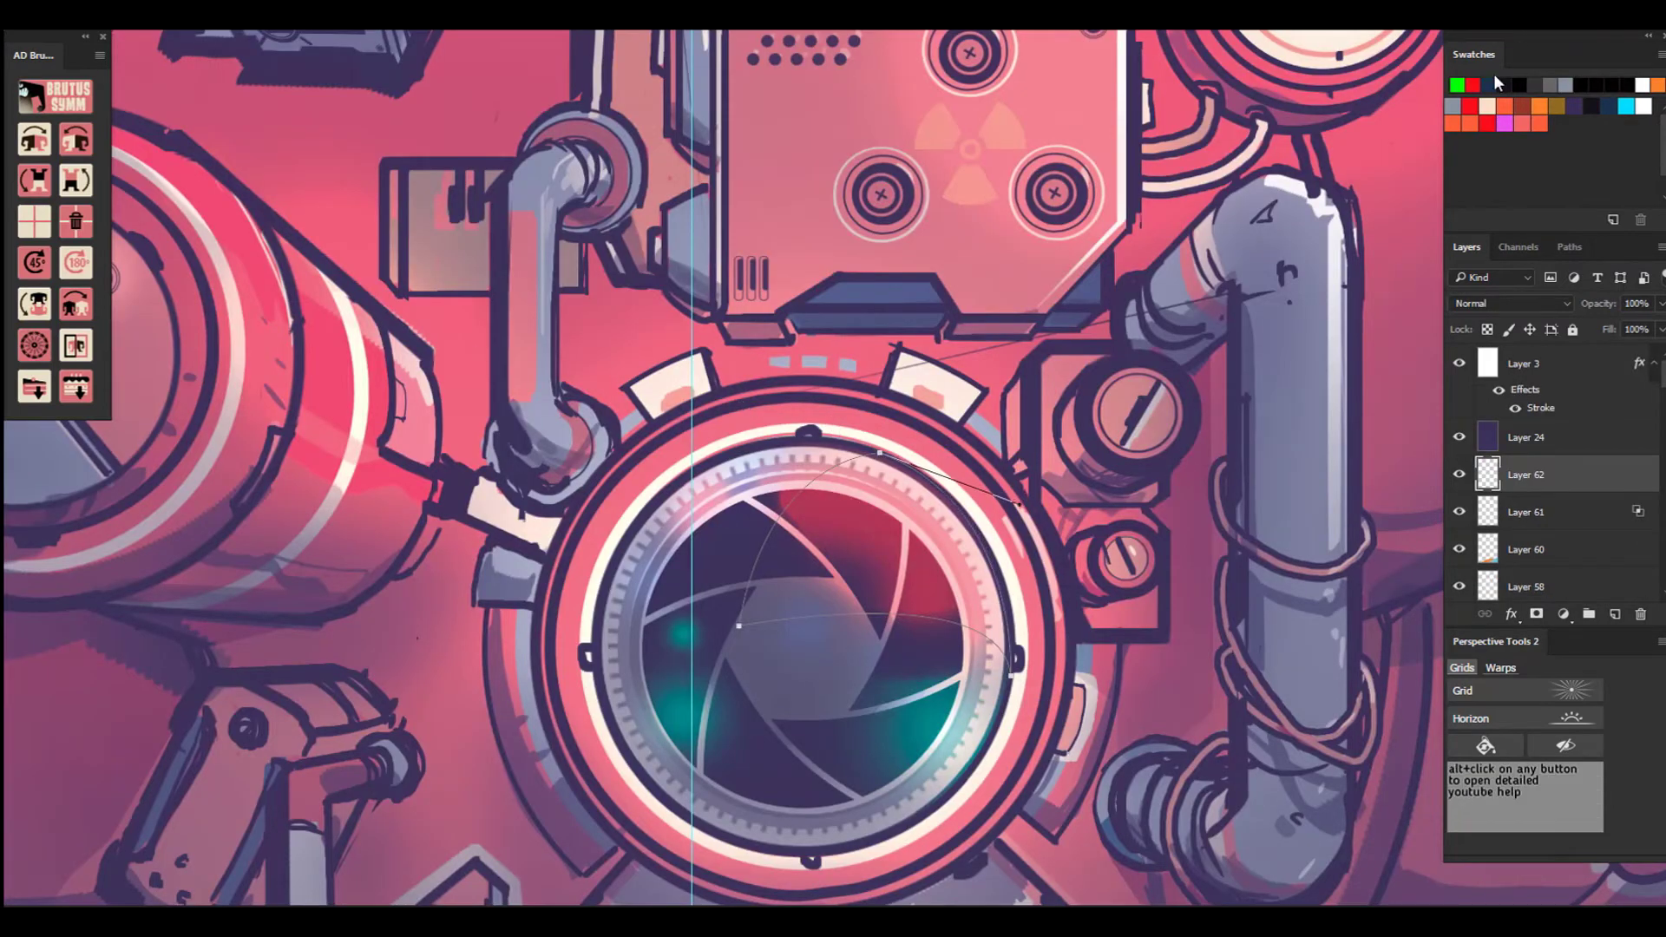
left_click(1469, 106)
left_click(1504, 122)
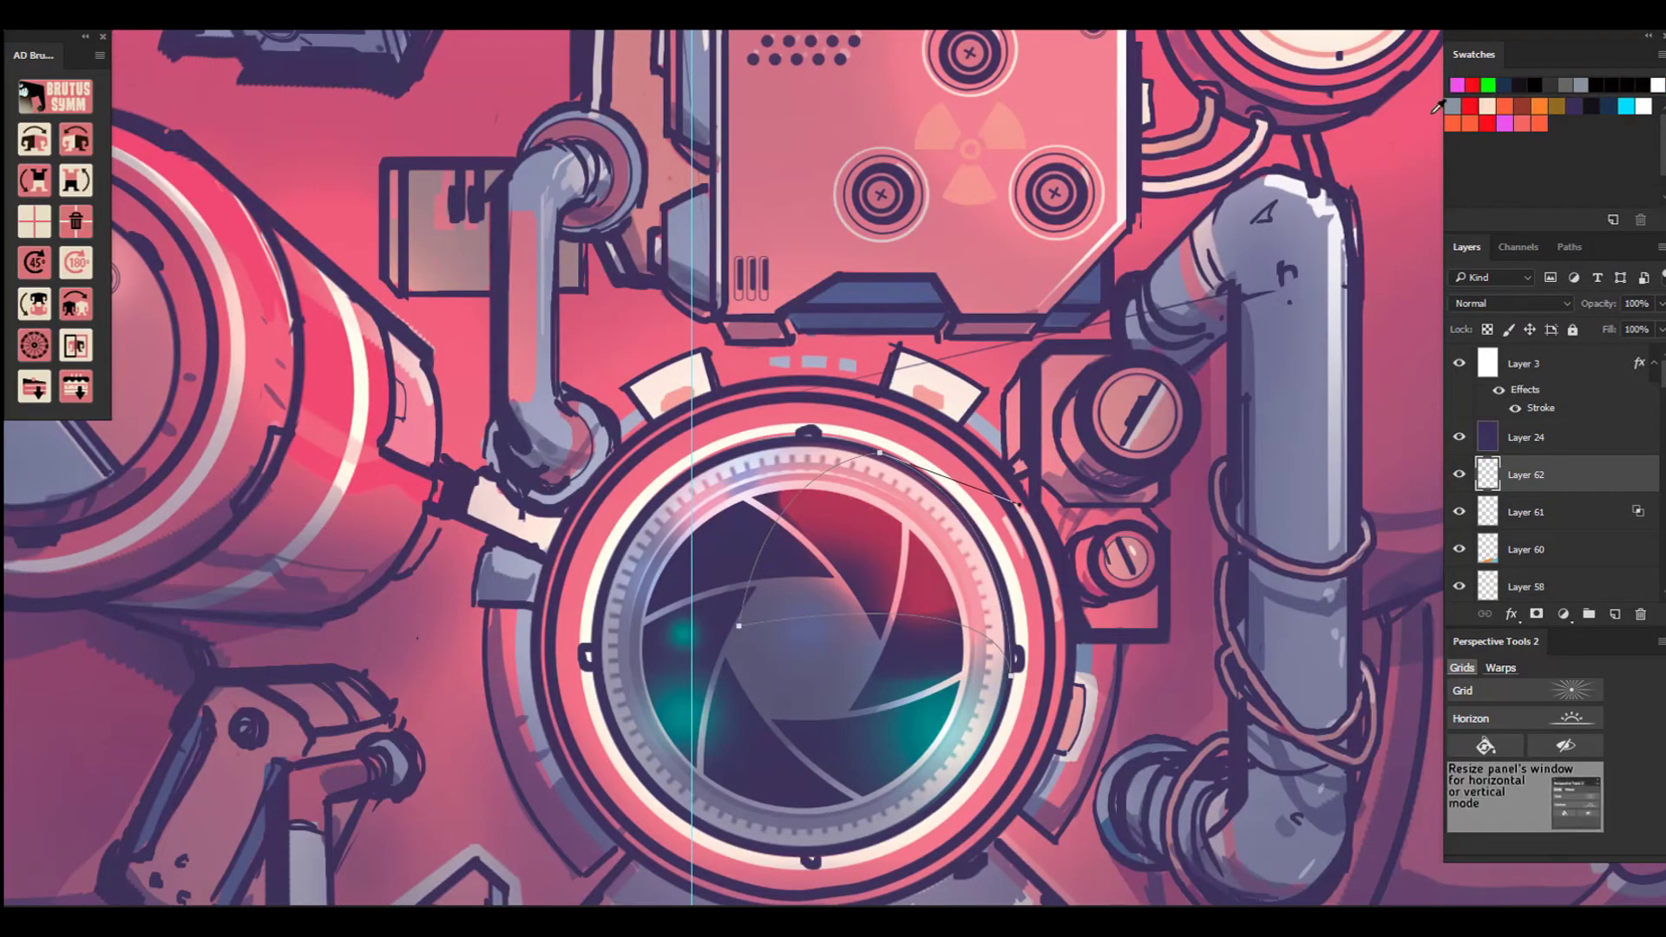
left_click(1643, 106)
left_click(1626, 105)
left_click(87, 19)
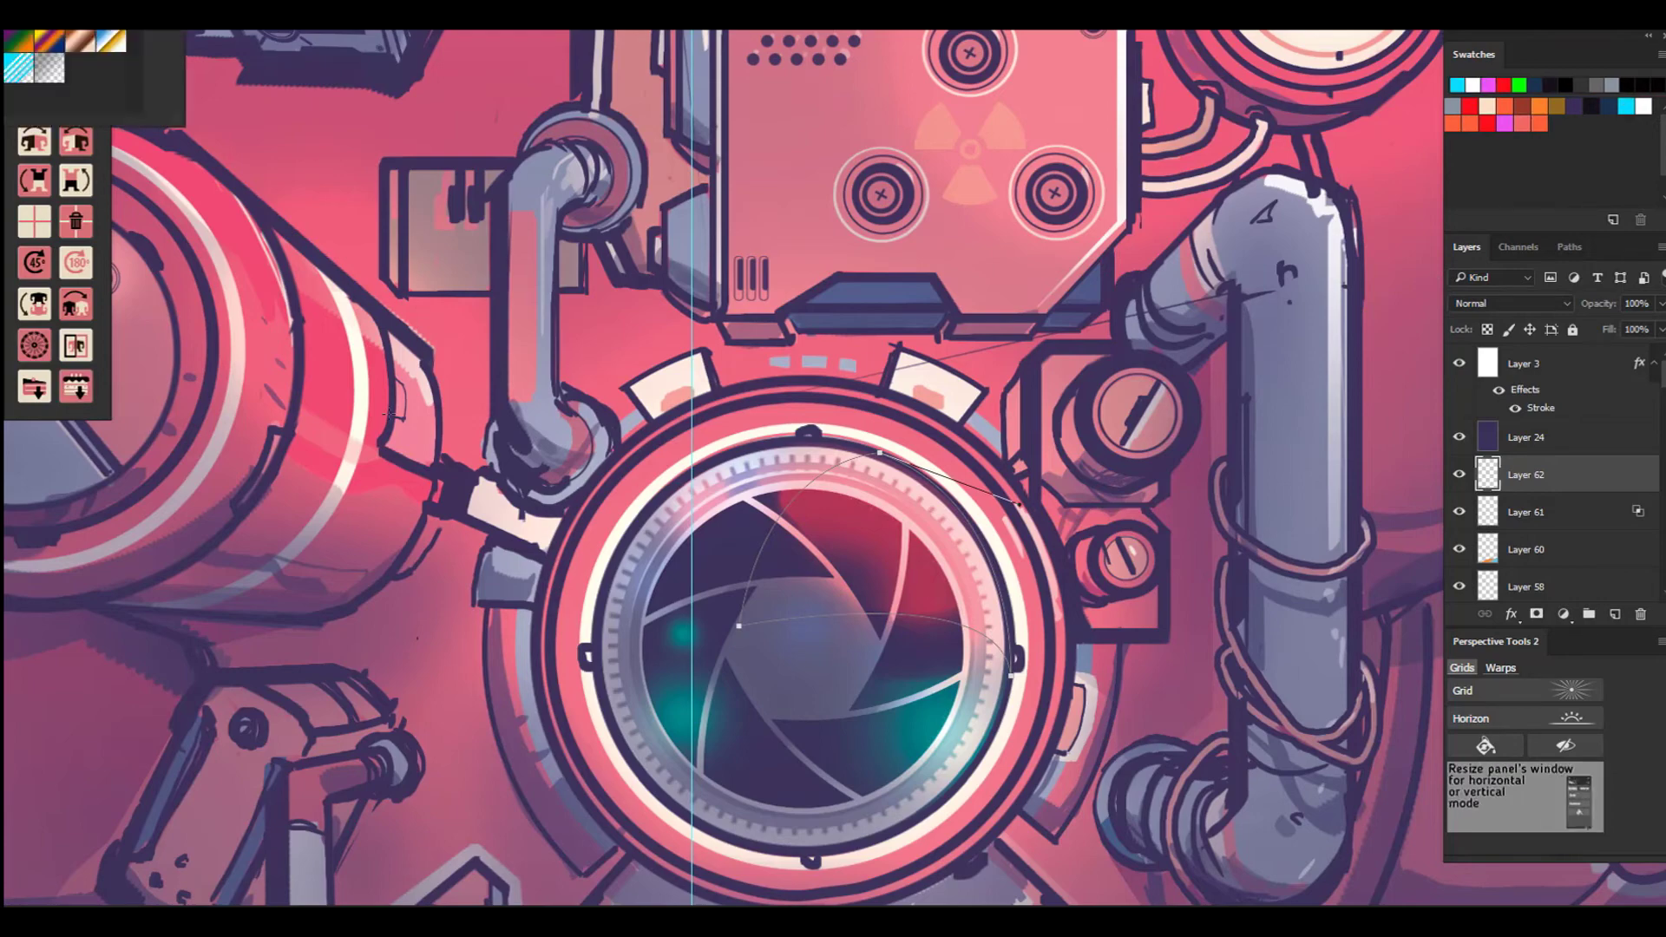
Convert the reflection path to a selection and fill it on Layer 62 with a magenta-to-cyan gradient.
left_click_drag(738, 624, 919, 476)
key("ctrl+z")
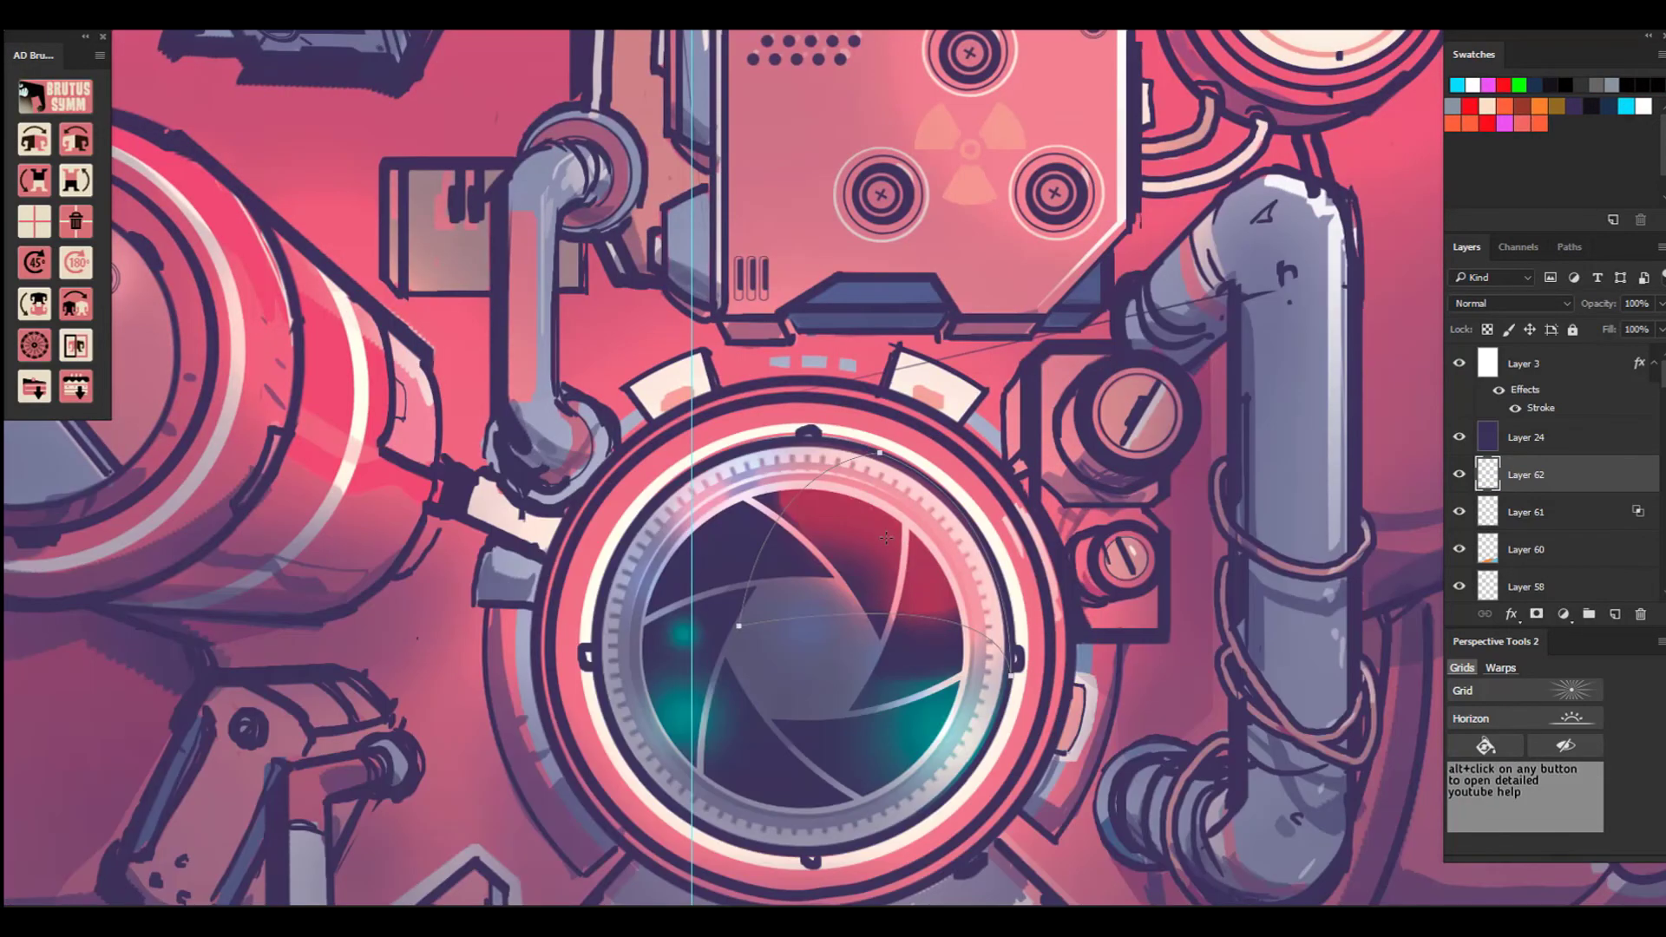
right_click(823, 364)
left_click(893, 487)
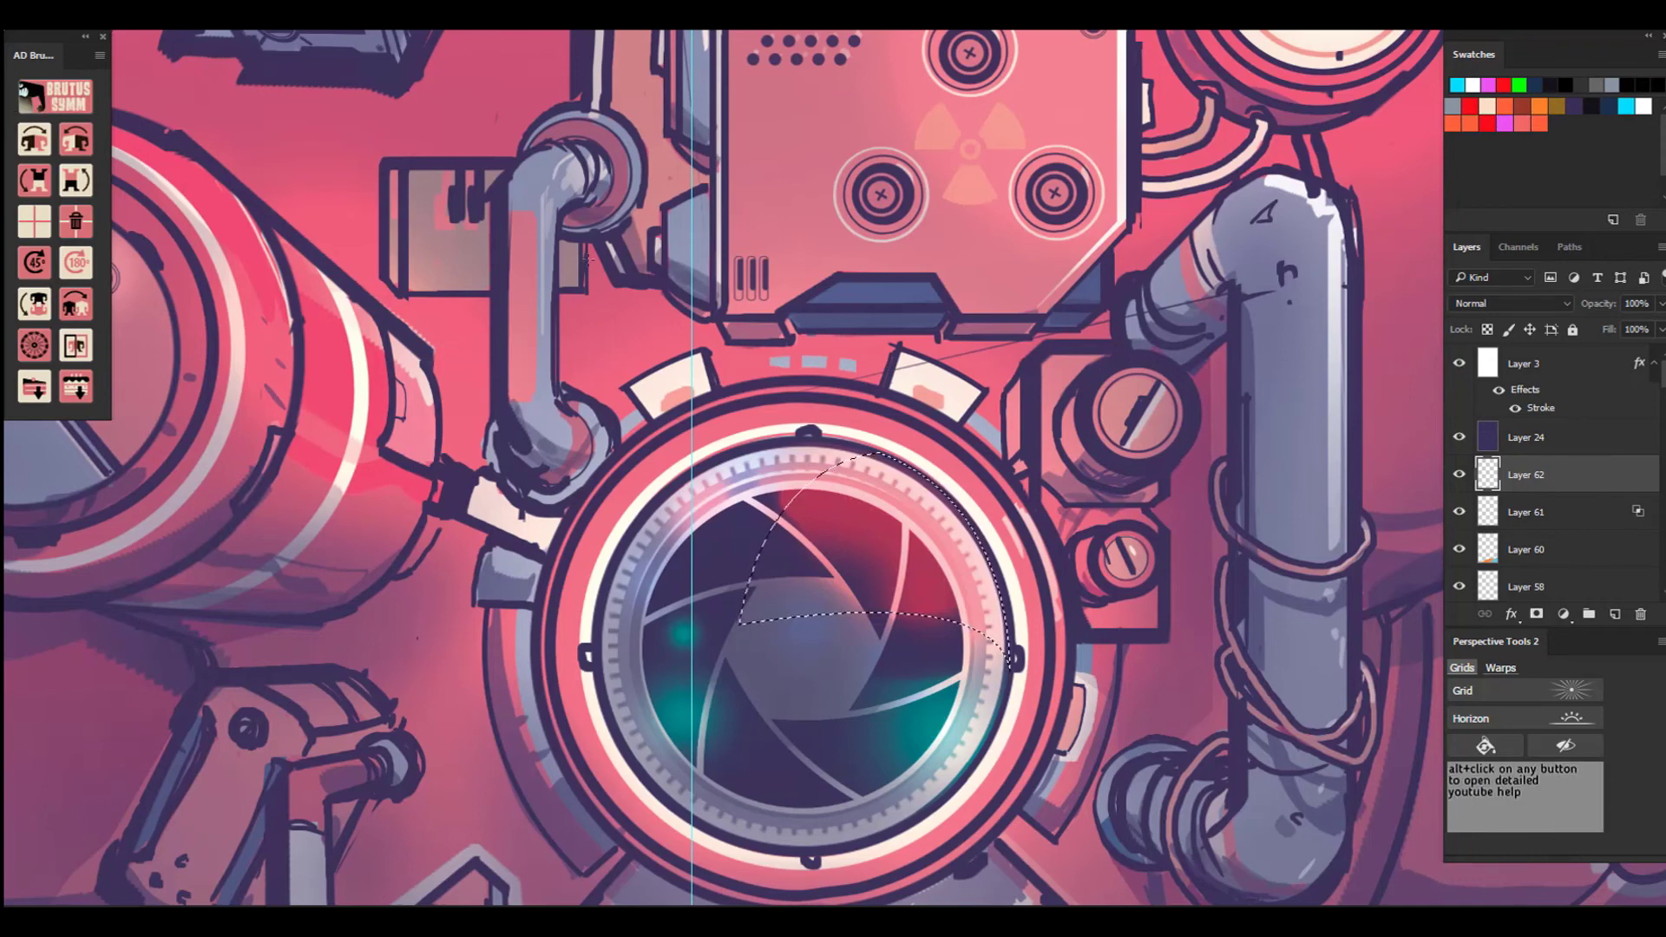
key("ctrl+z")
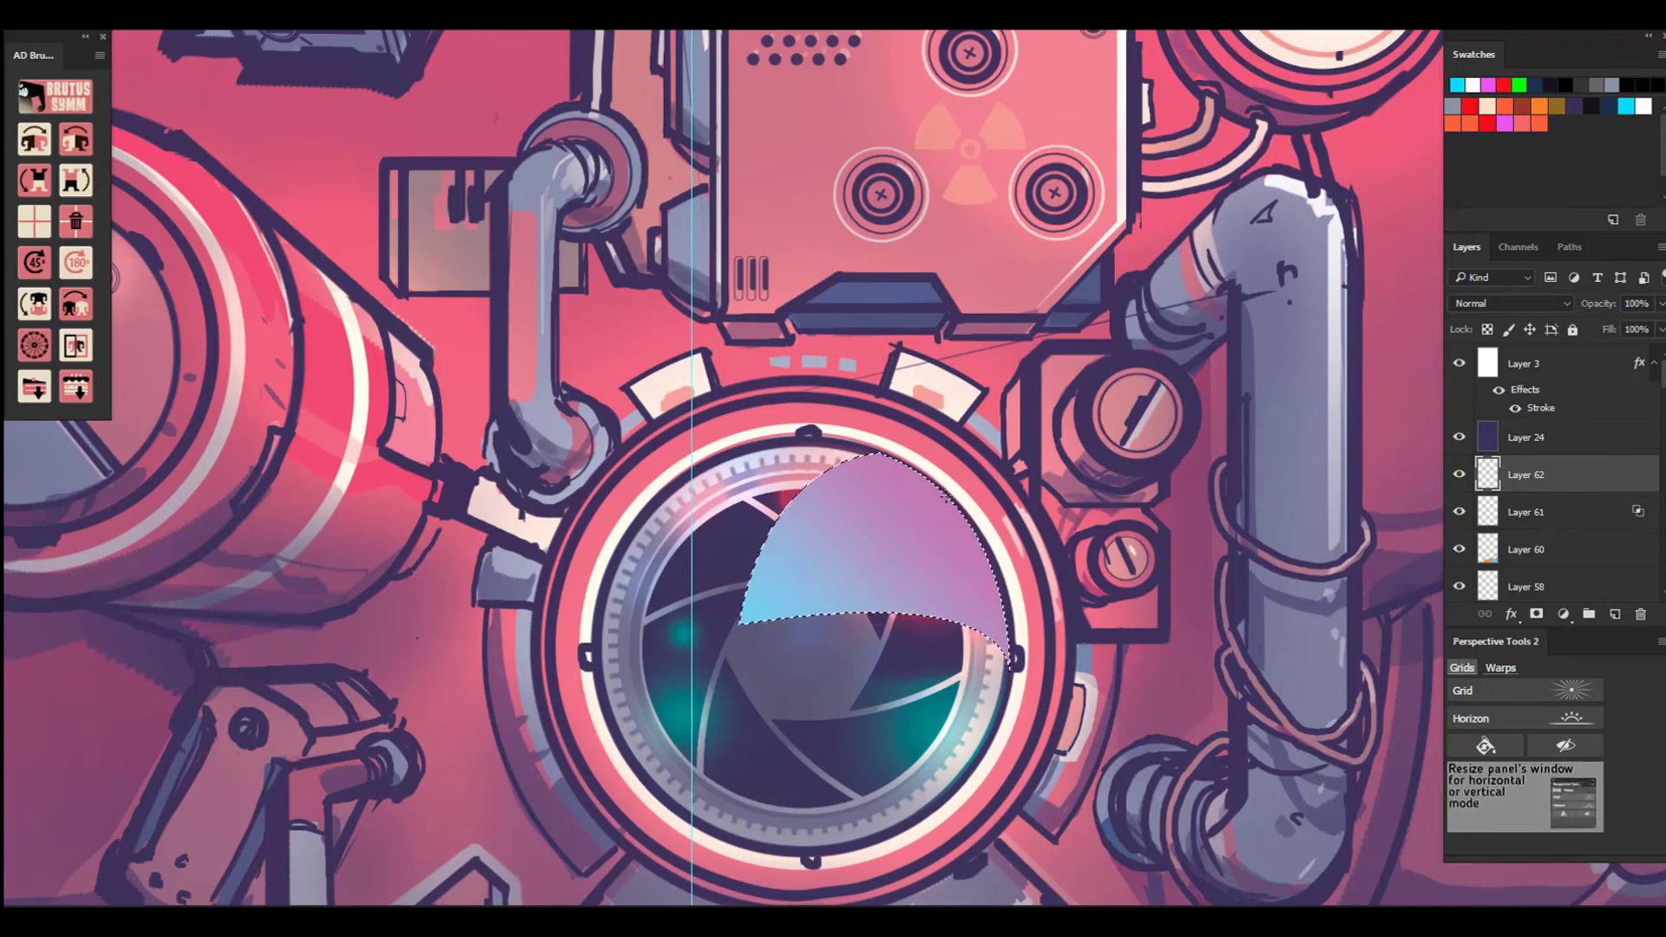
key("ctrl+z")
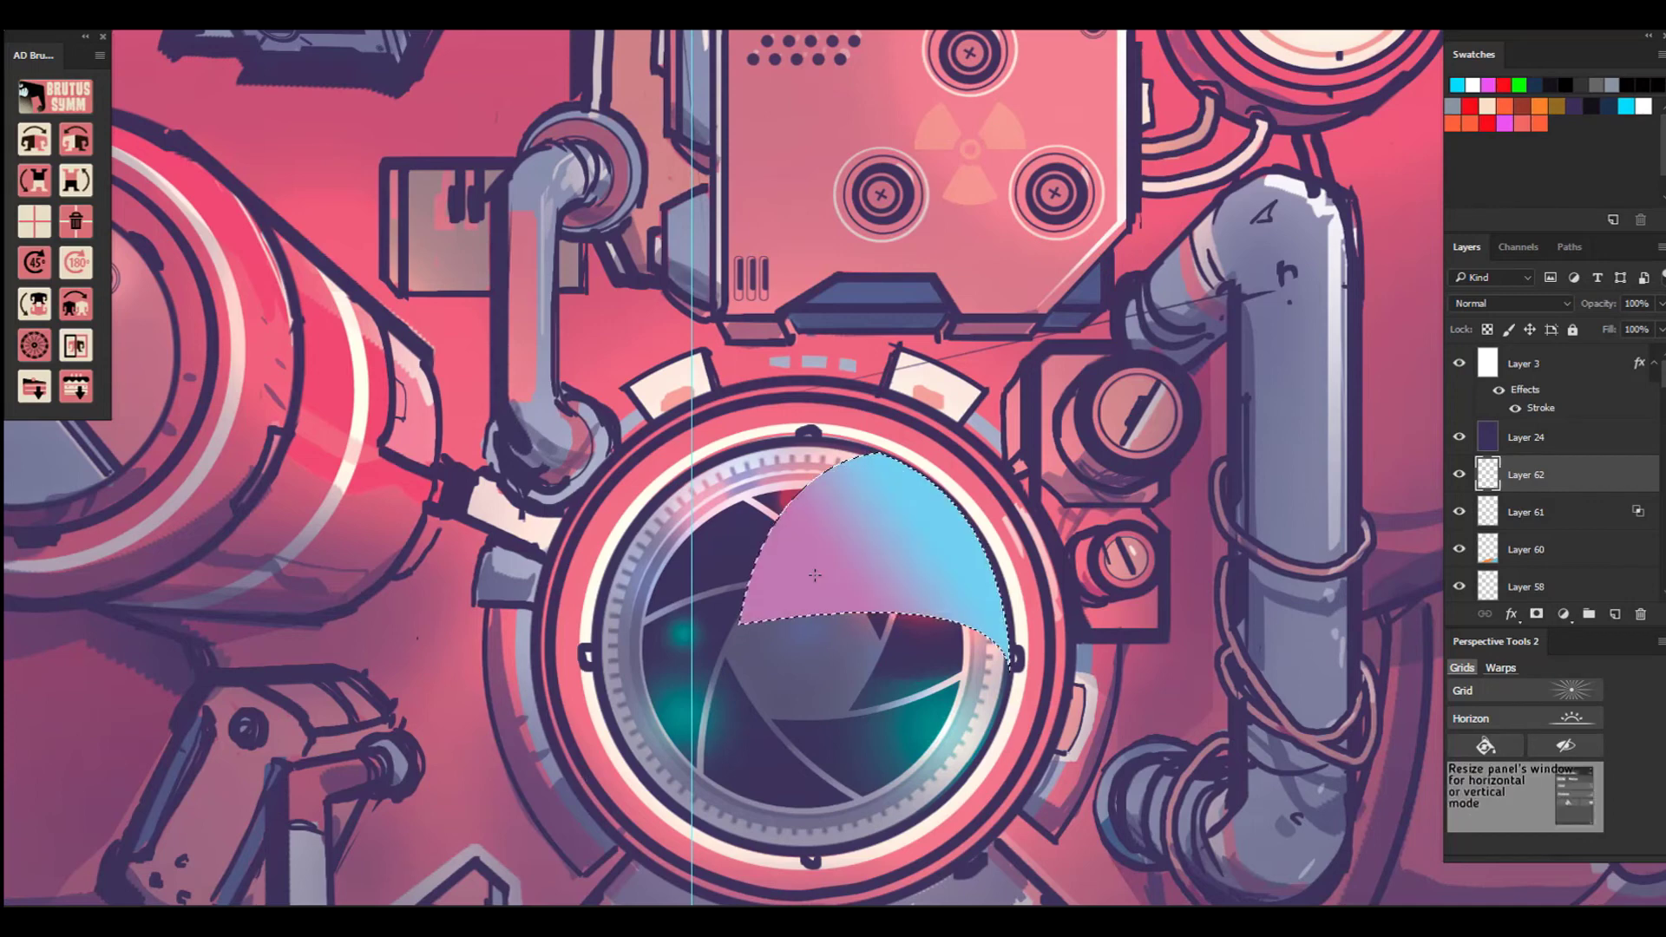
Try the Overlay, Multiply and Darken blend modes on the lens reflection in Layer 62.
left_click(1511, 304)
left_click(1506, 493)
left_click(1530, 305)
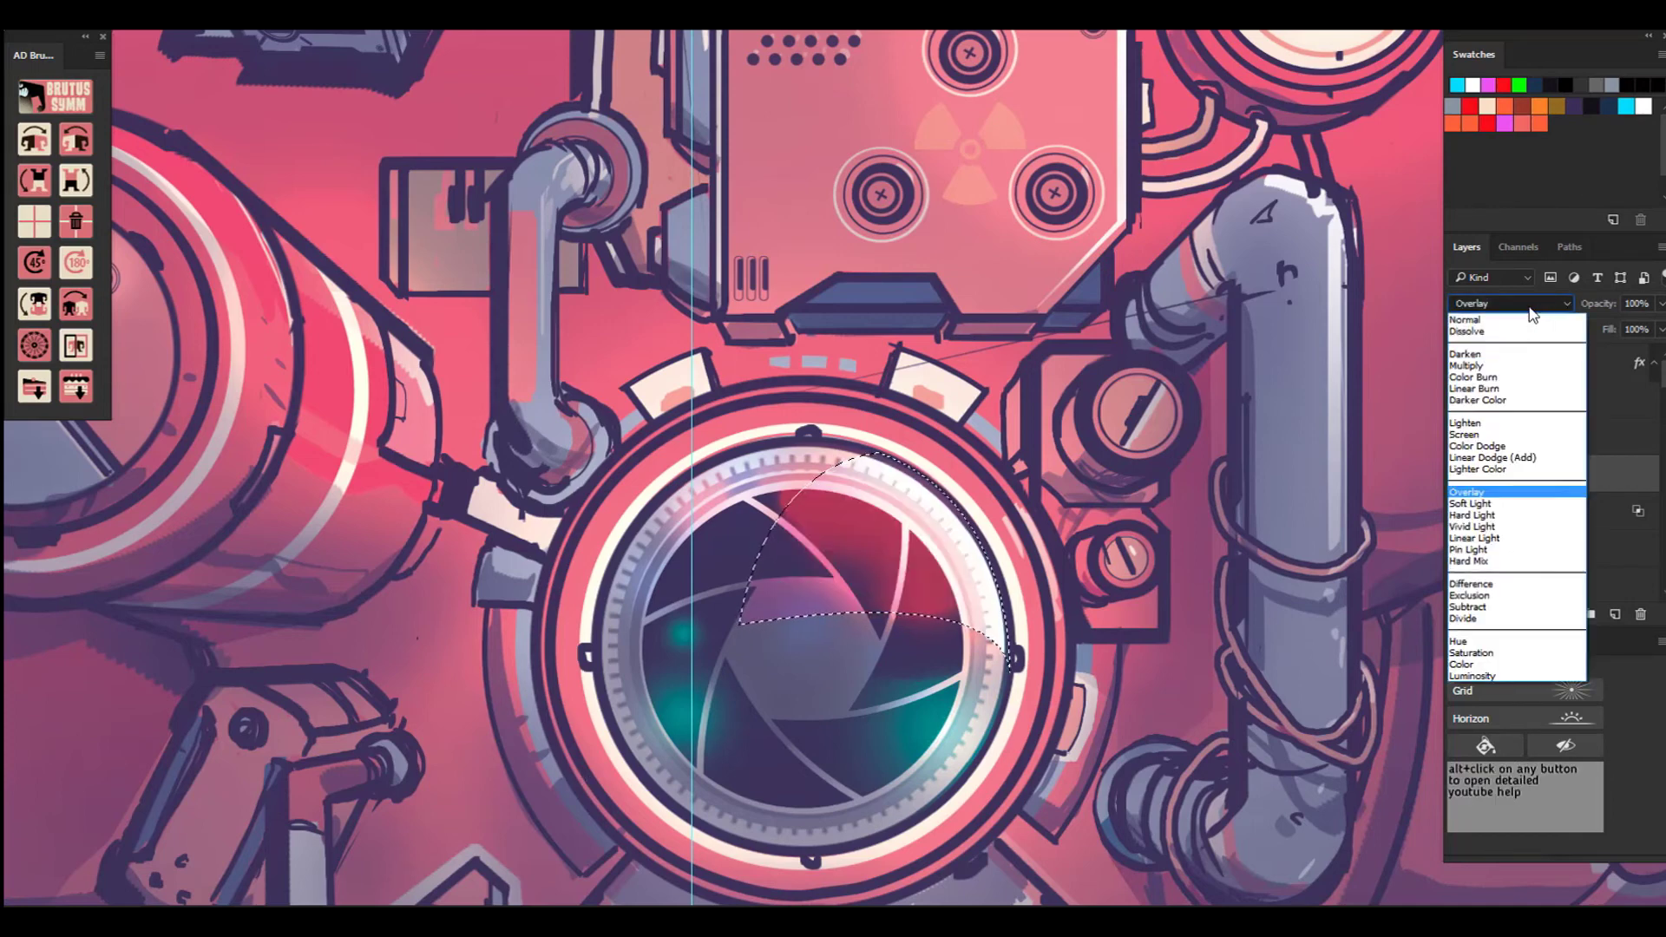
left_click(1515, 329)
scroll(1527, 303, "down", 1)
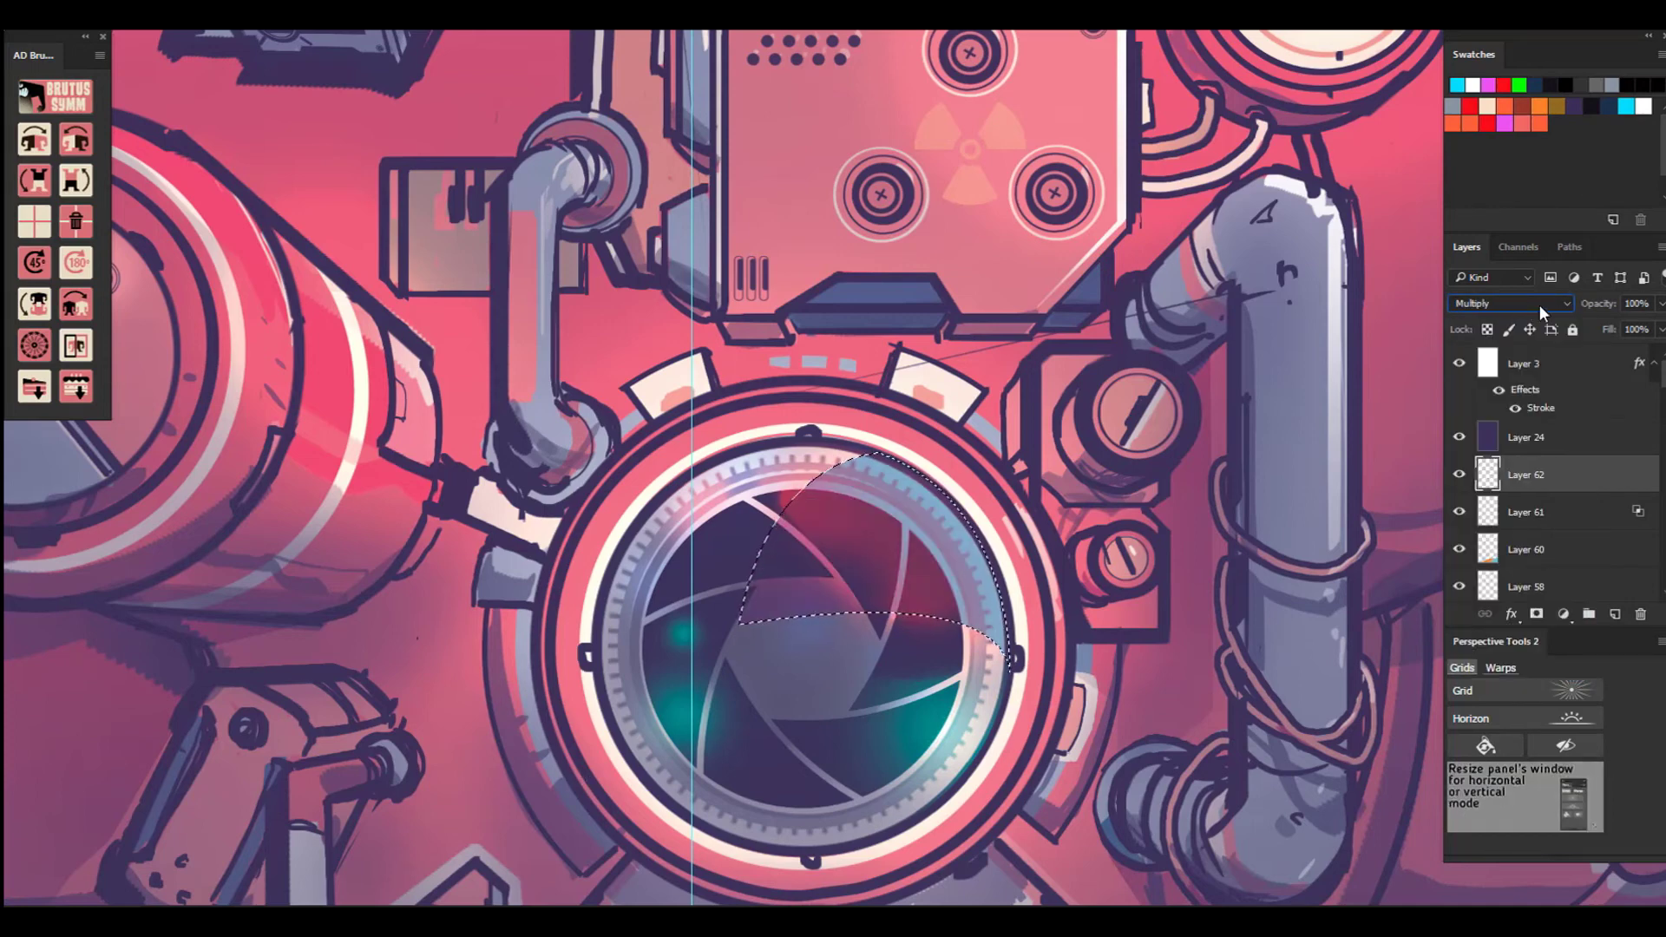
scroll(1539, 304, "up", 2)
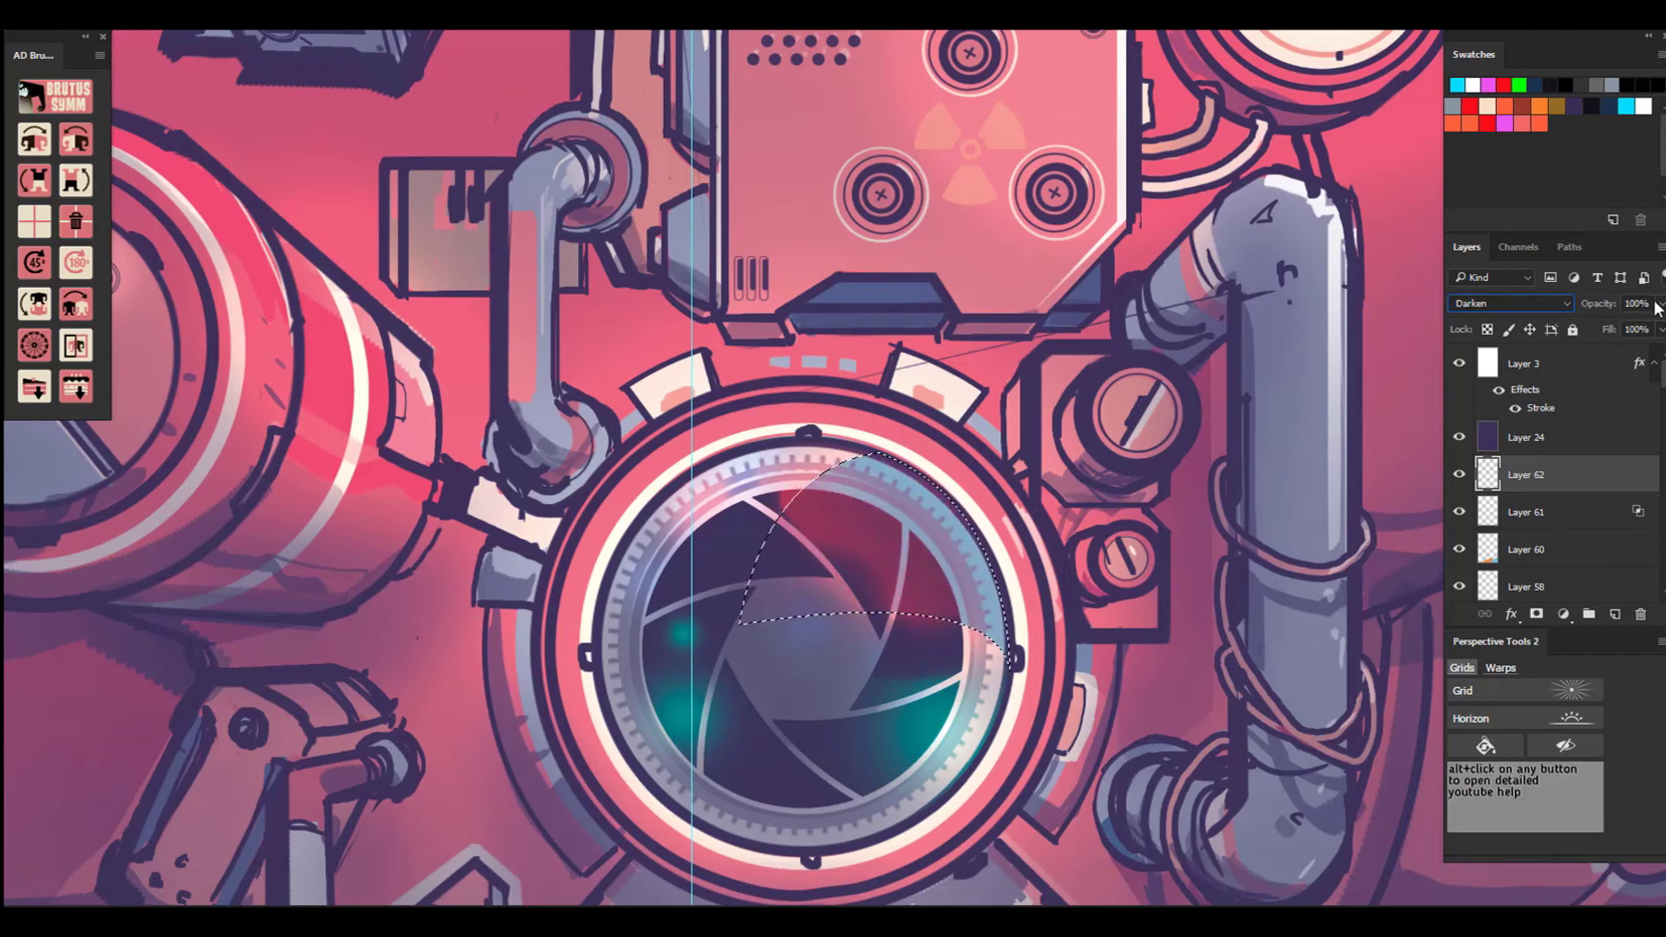
Return Layer 62 to Normal blending, set its opacity to 55% and clear the selection.
left_click(1659, 303)
left_click_drag(1659, 327, 1607, 328)
left_click(1531, 305)
left_click(1525, 318)
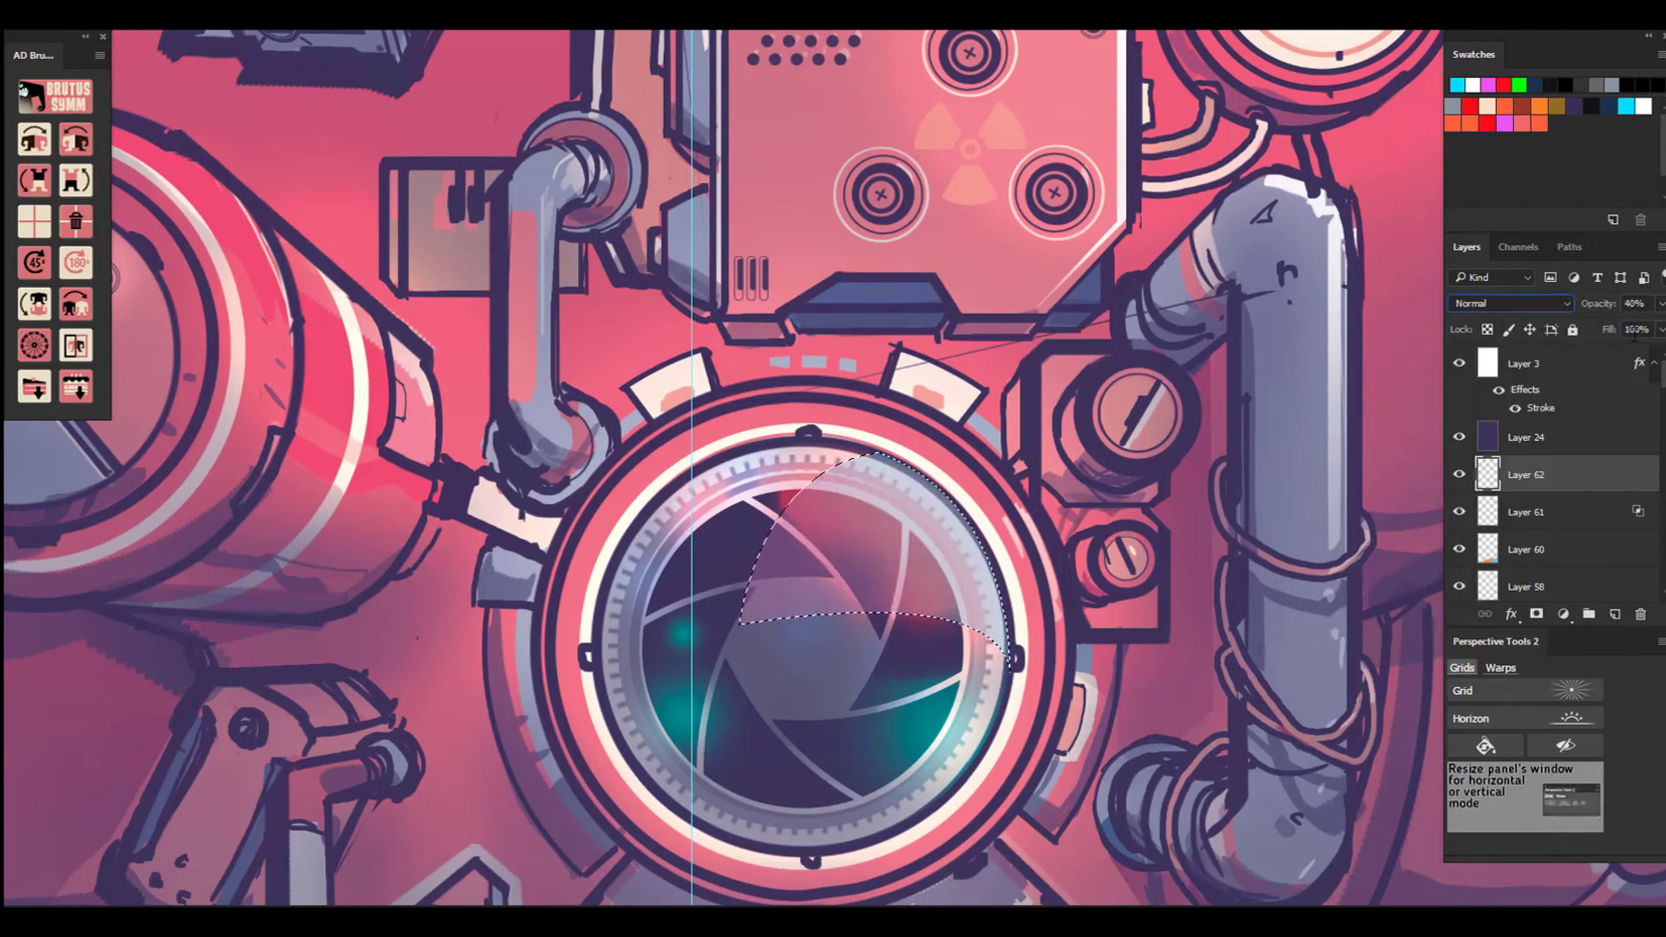
left_click(1660, 303)
left_click(1620, 328)
key("ctrl+d")
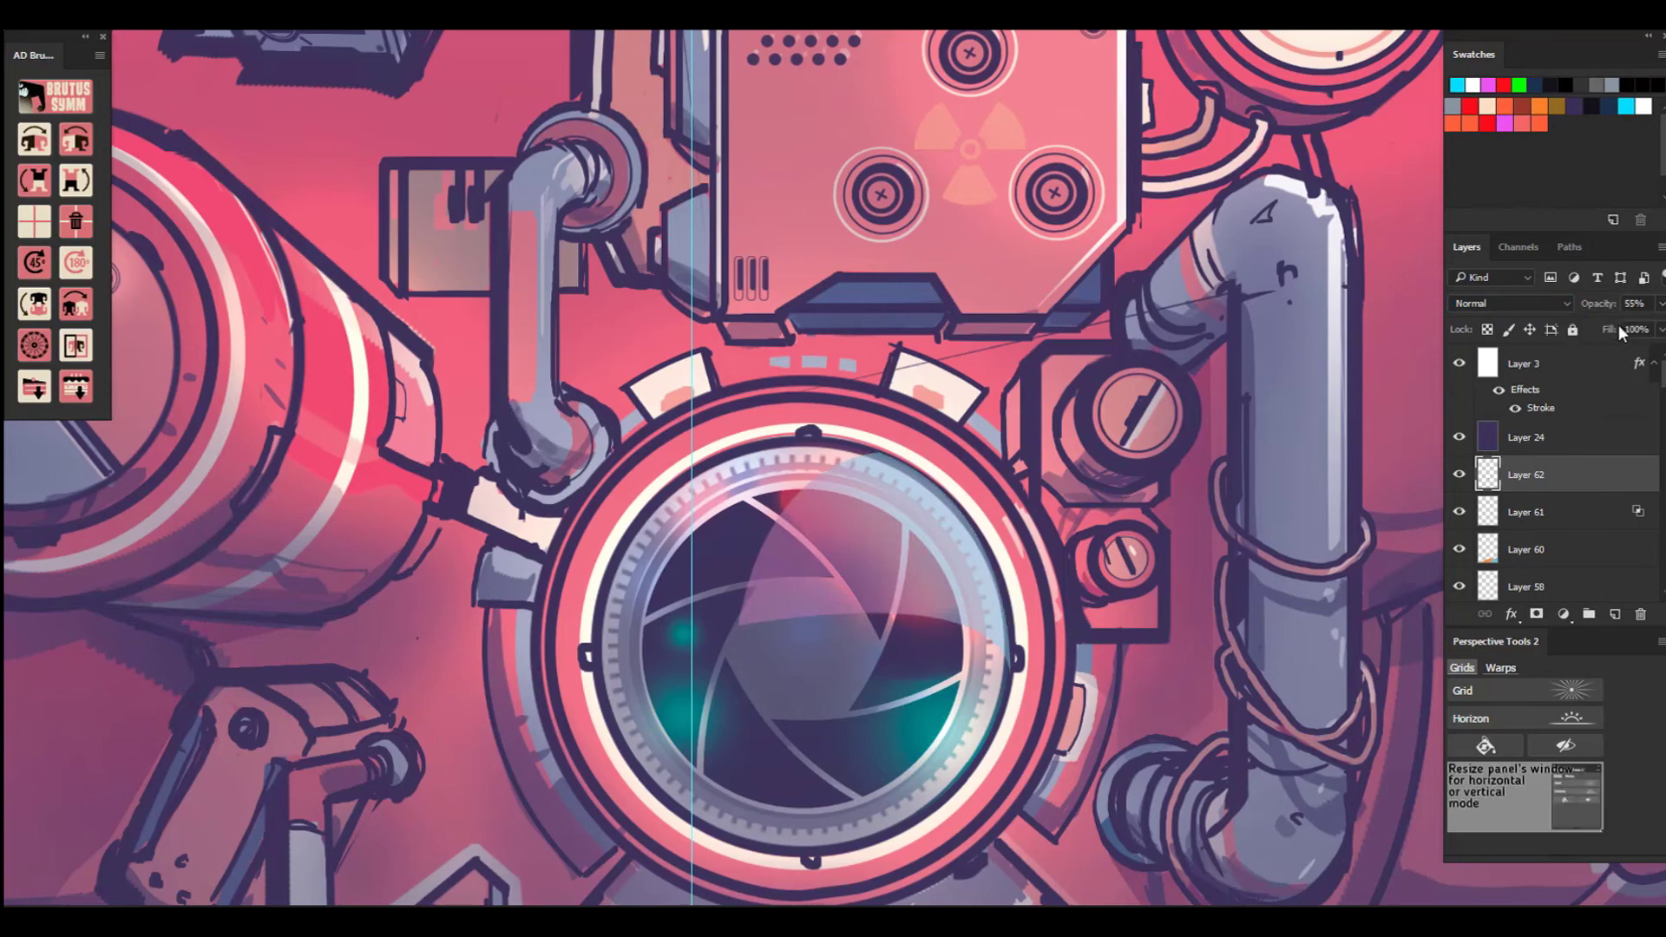
Compare the lightening and contrast blend modes on Layer 62 at a wider view and set it to Hard Light.
key("ctrl+minus")
key("ctrl+minus")
key("ctrl+minus")
key("ctrl+minus")
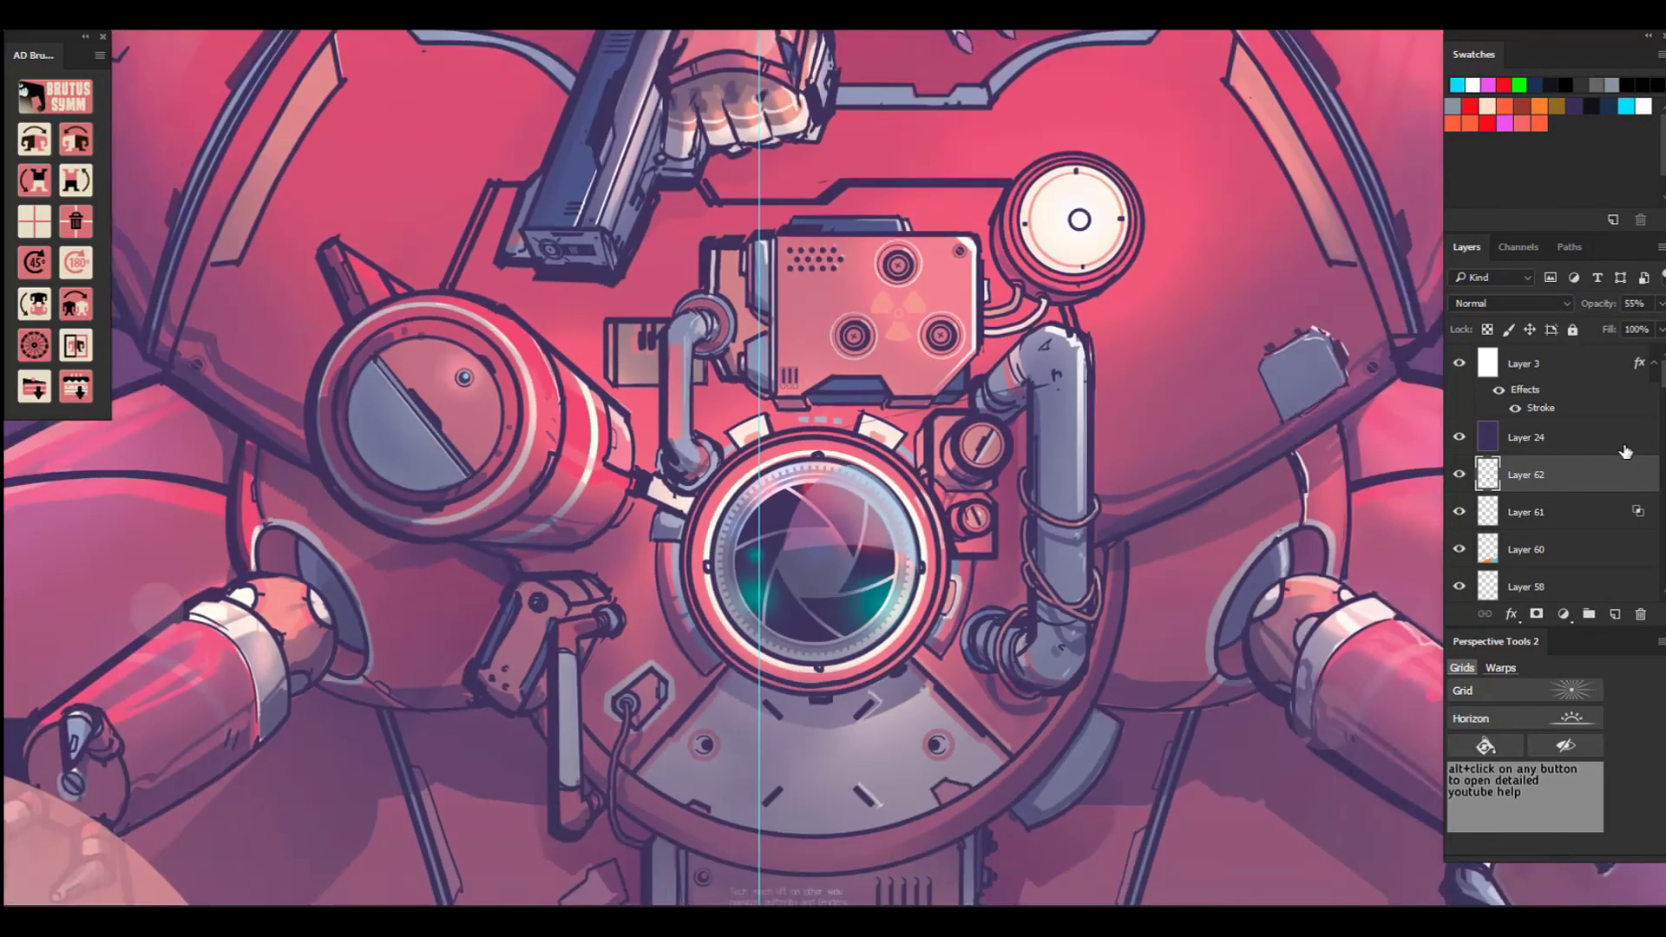
left_click(1558, 301)
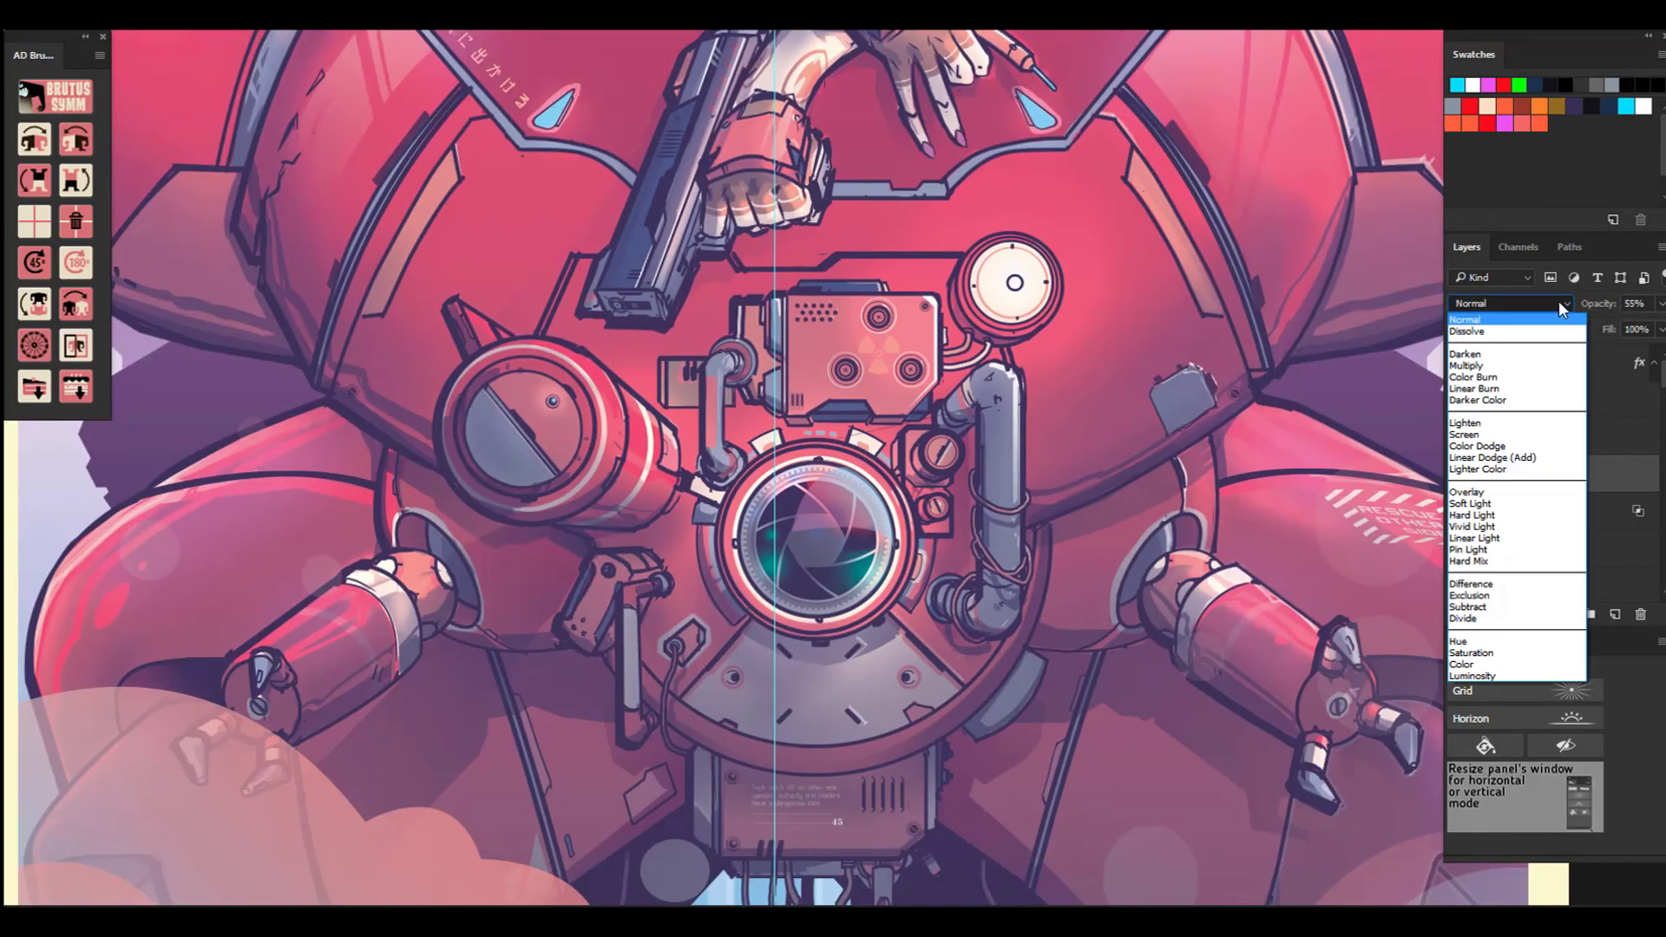
left_click(1497, 371)
key("Down")
key("Down")
key("Down")
key("Down")
key("Down")
key("Up")
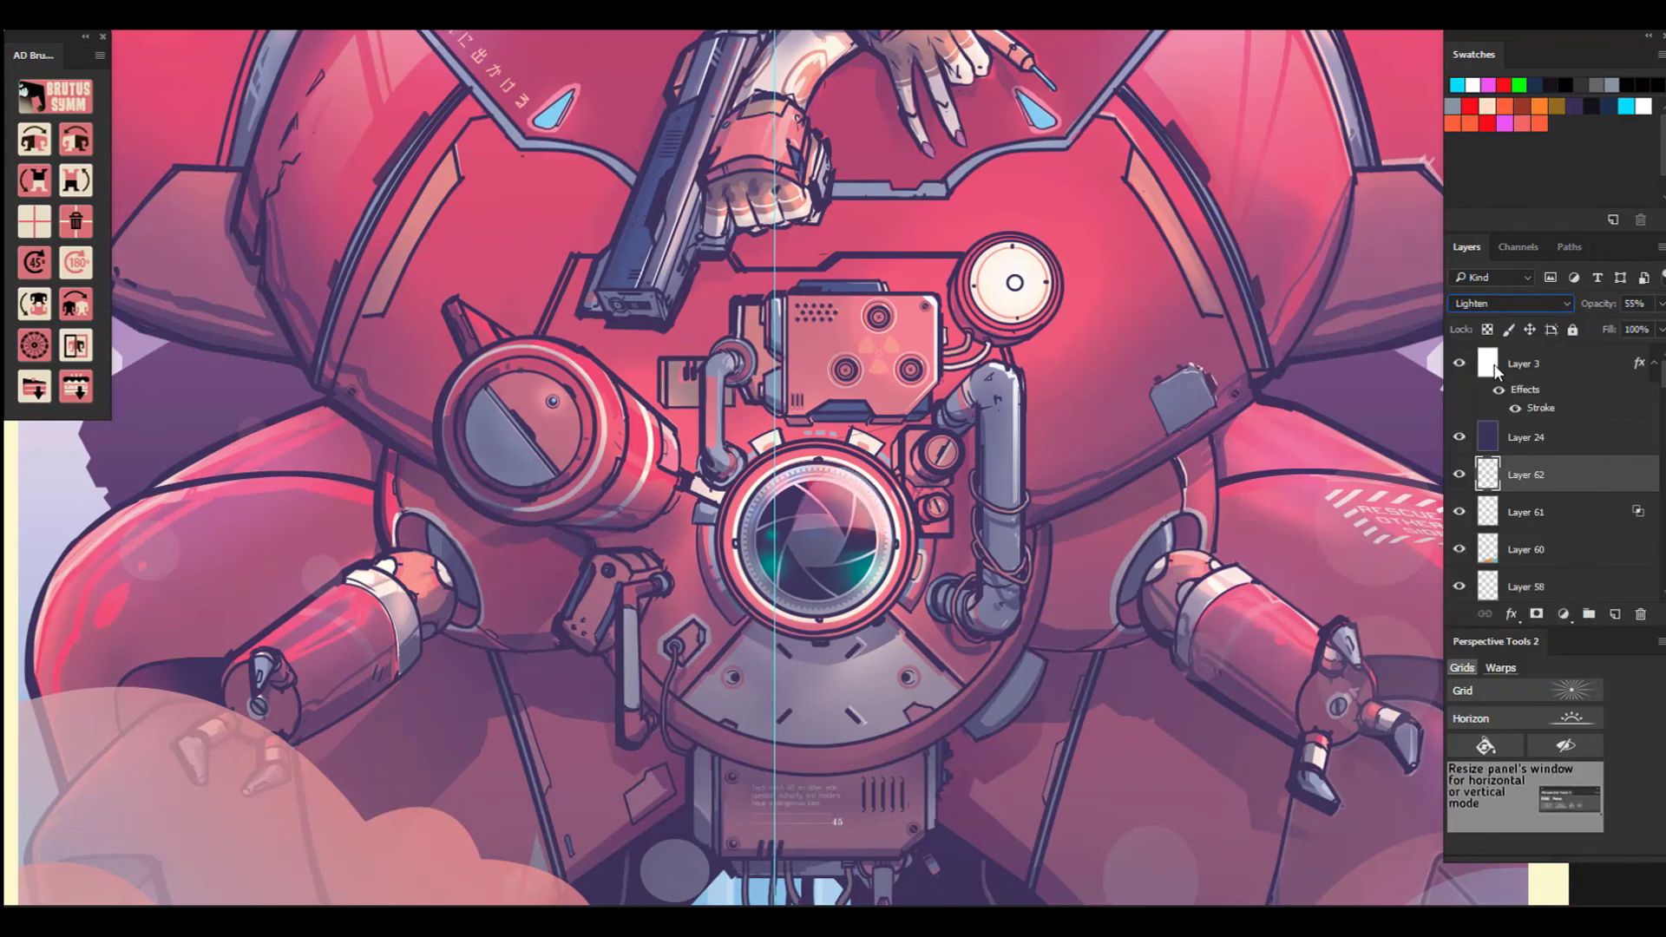
key("Down")
key("Down")
key("Down")
key("Down")
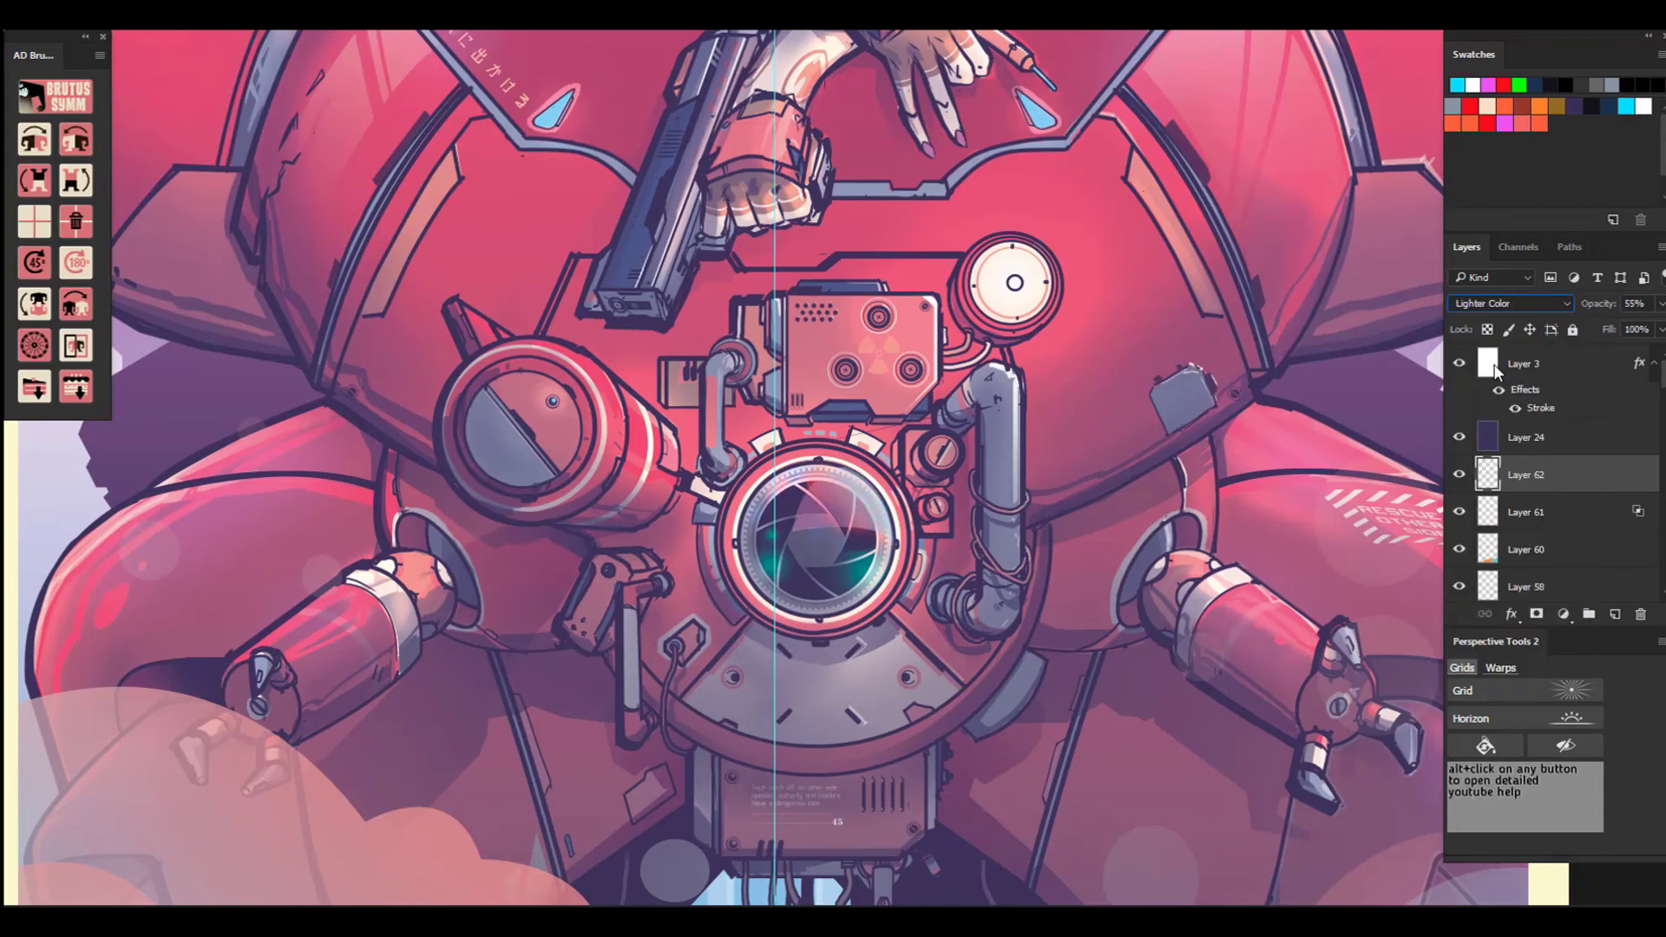
key("Down")
key("Down")
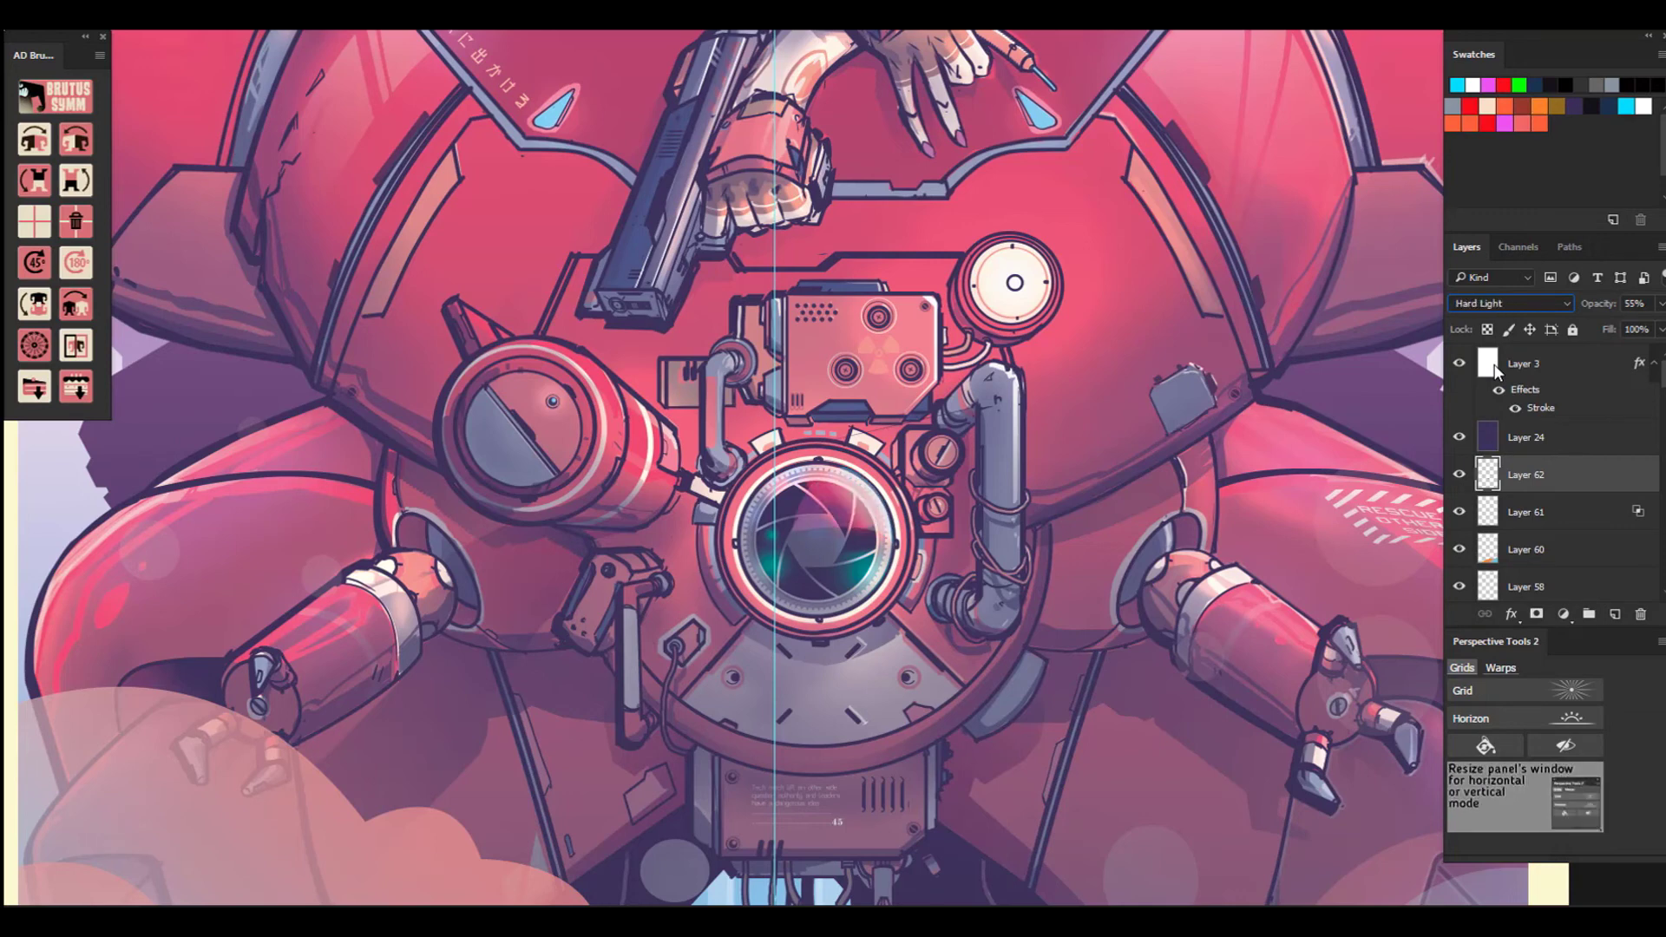
Compare the lens with the Layer 62 reflection hidden and shown, and clear the selection.
scroll(1518, 468, "down", 5)
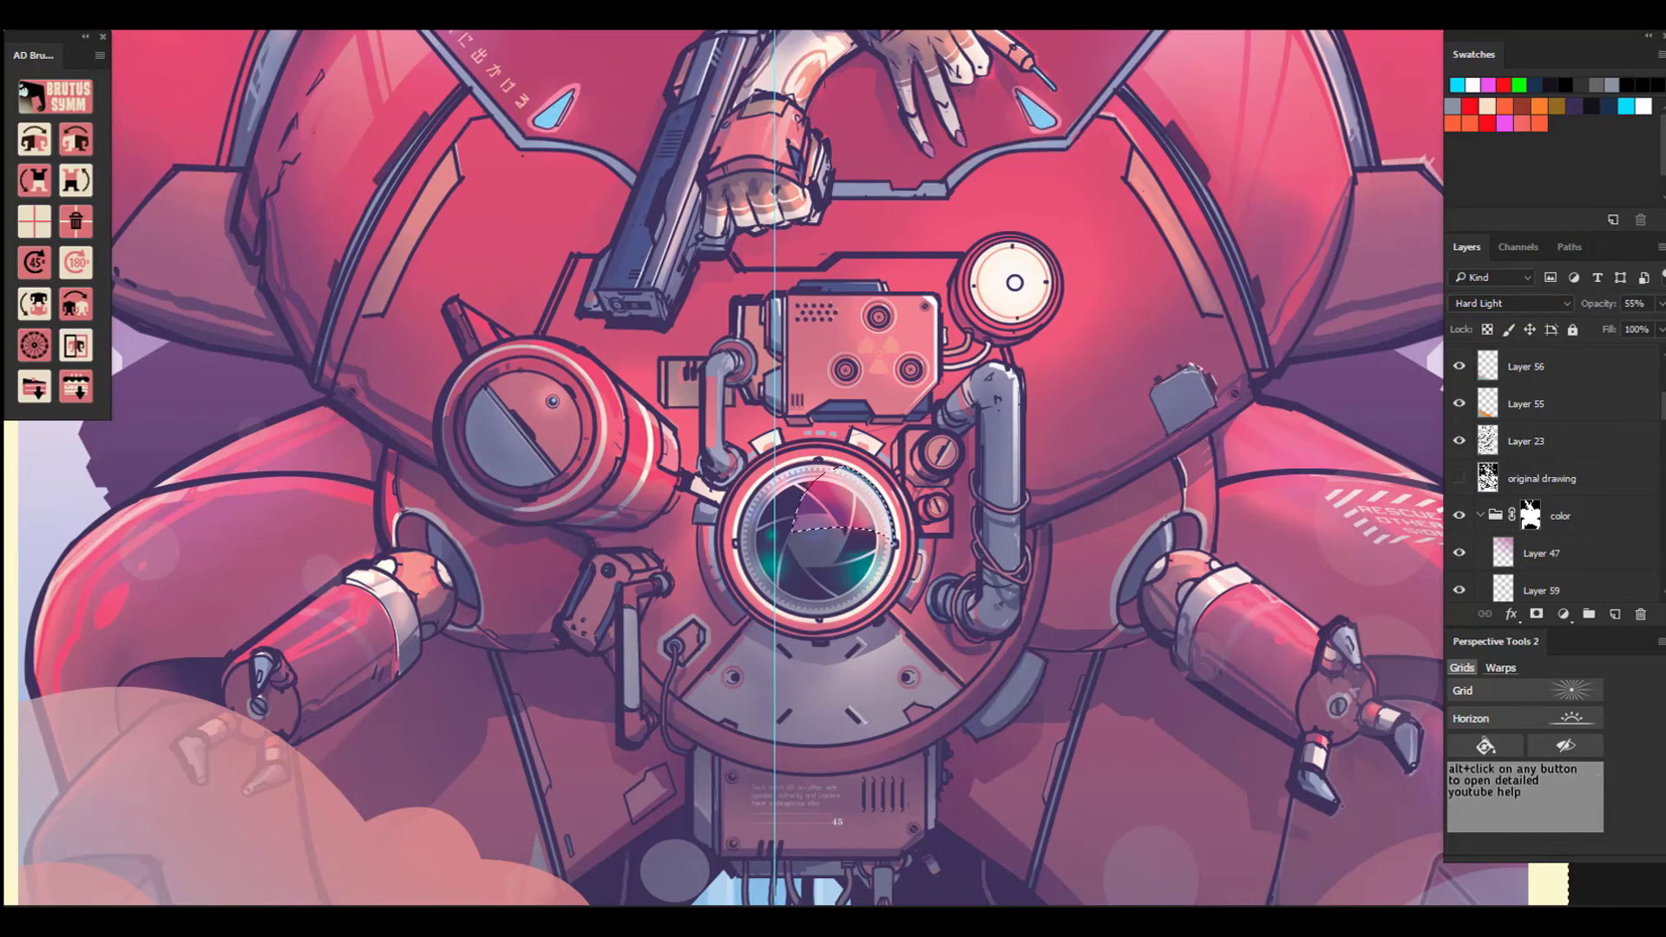
left_click(1593, 427)
scroll(1605, 458, "up", 5)
left_click(1572, 406)
left_click(1459, 401)
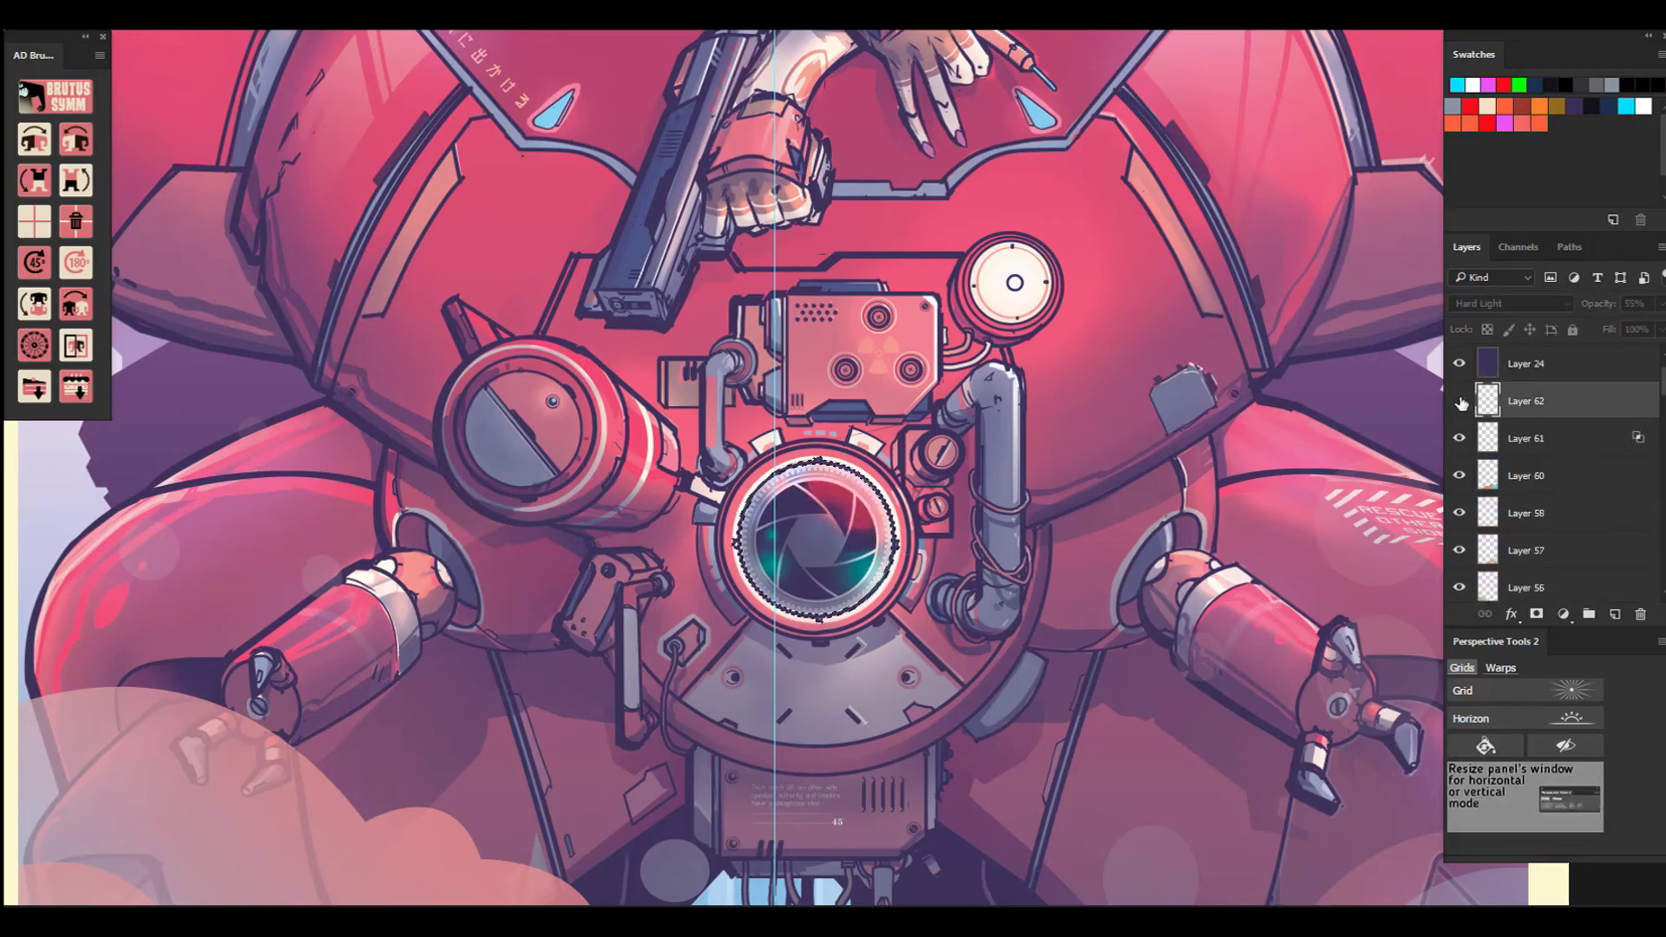
left_click(1460, 401)
key("ctrl+d")
Add a new layer below Layer 62 and fill a slanted four-sided selection over the upper-left part of the lens's aperture.
left_click(1615, 613, "ctrl")
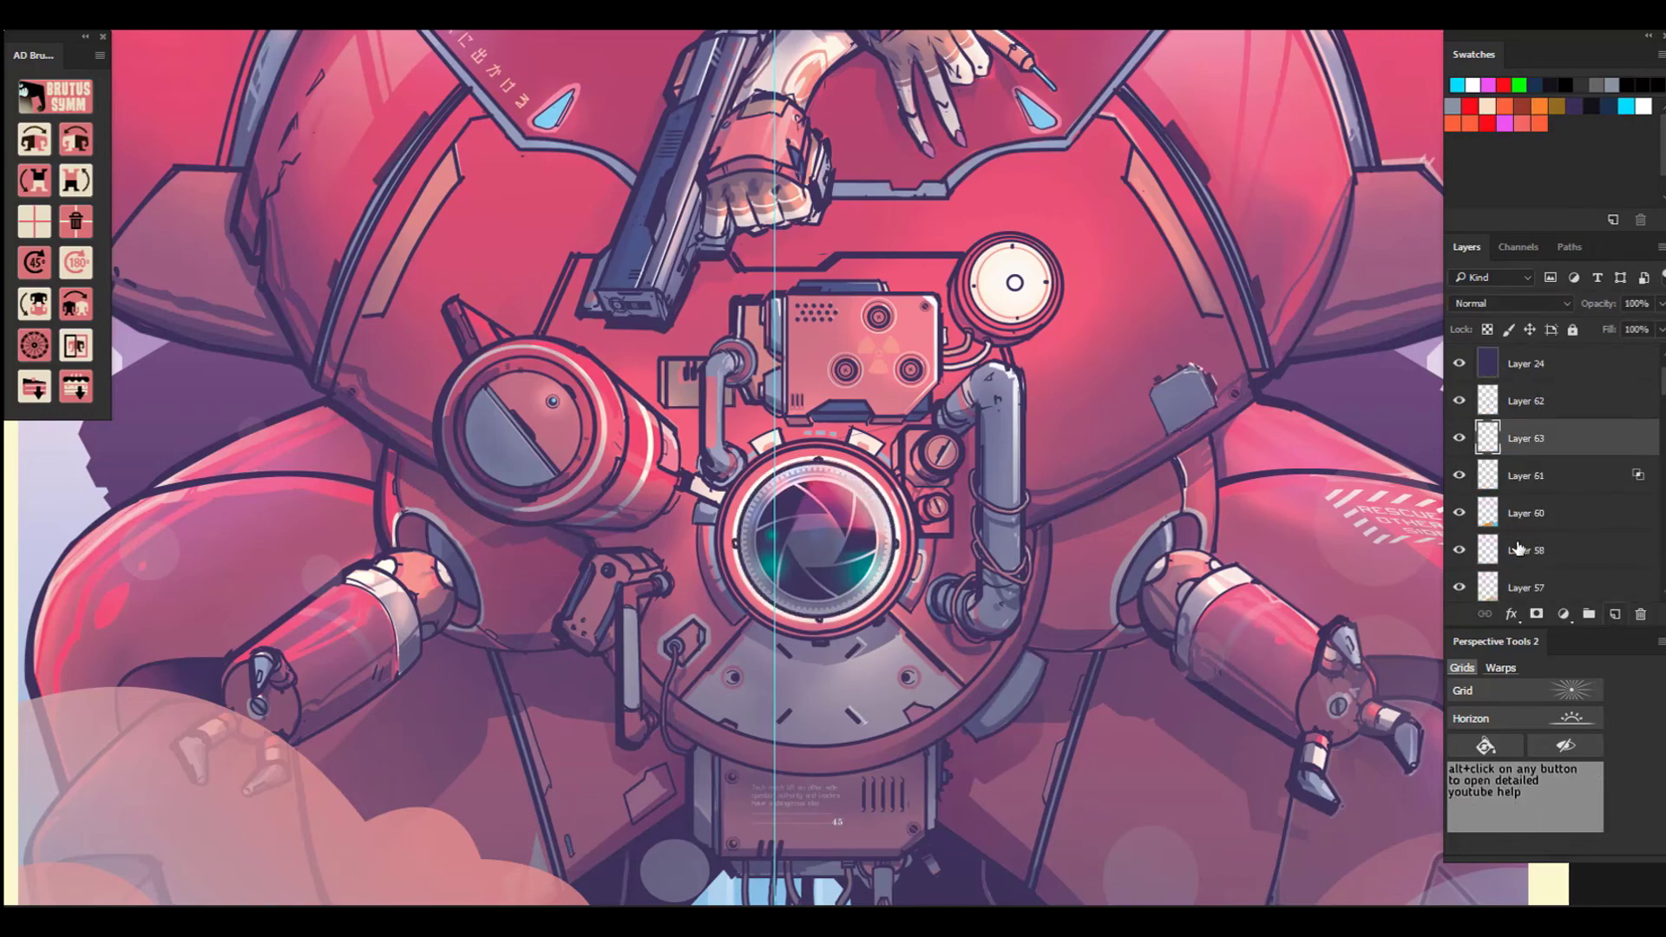
scroll(795, 492, "up", 3)
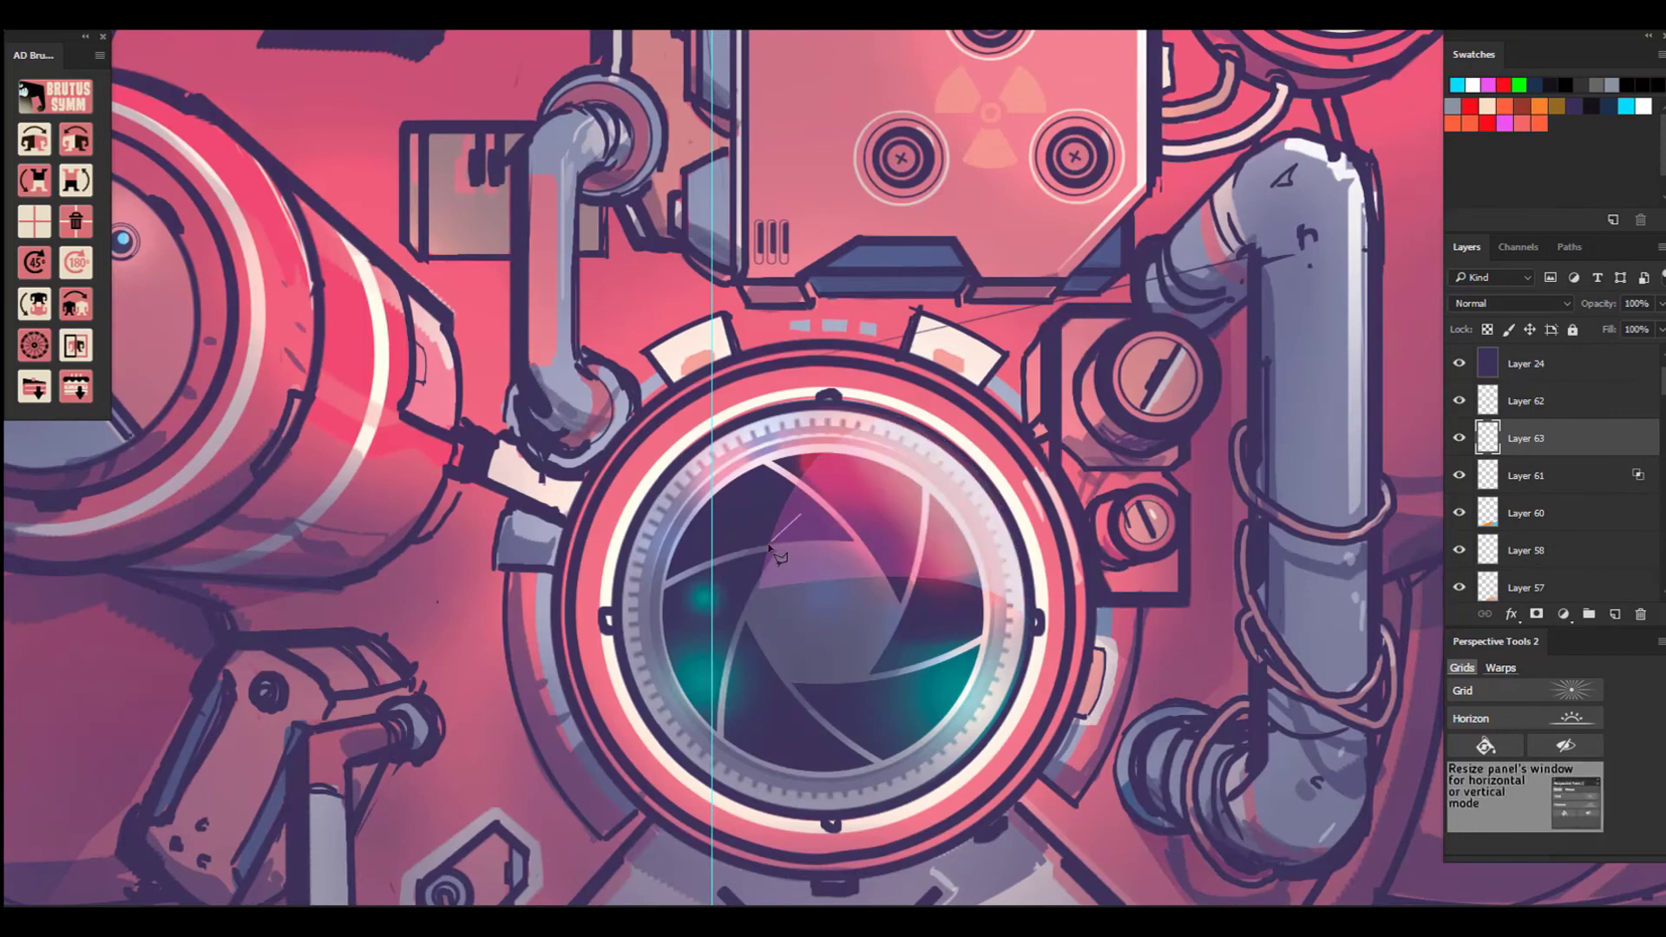
left_click(763, 598)
left_click(840, 596)
left_click(870, 521)
left_click(803, 515)
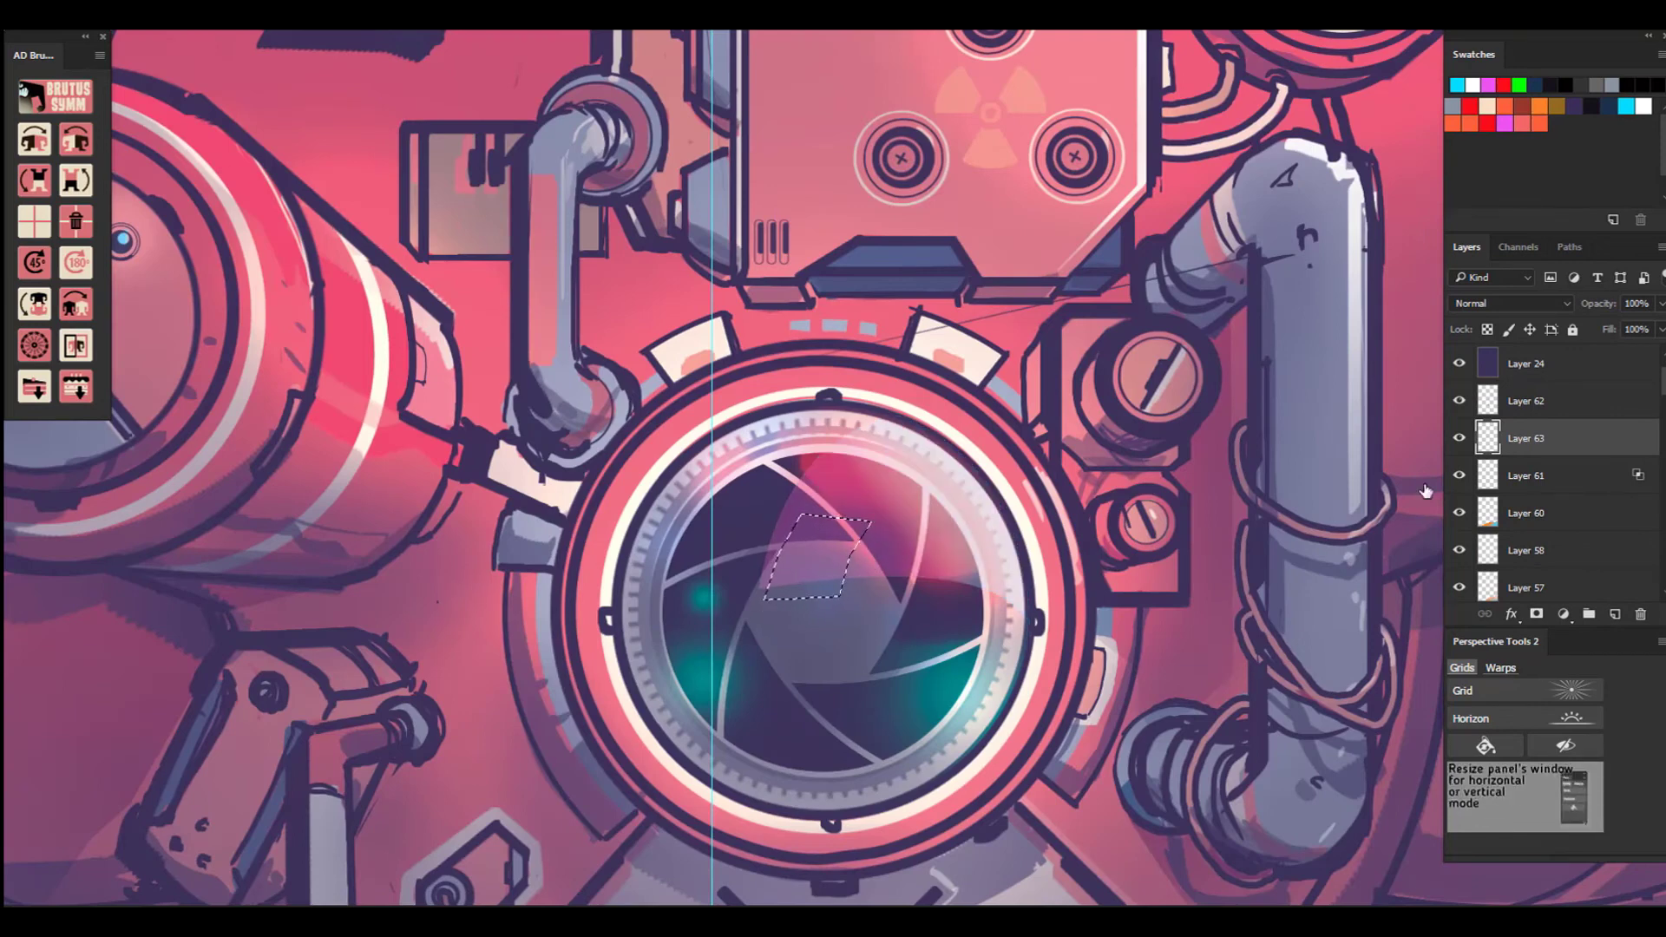
key("alt+BackSpace")
key("ctrl+d")
Set Layer 63's opacity to 39% and its blend mode to Linear Dodge (Add).
left_click_drag(1660, 303, 1607, 329)
left_click(1518, 303)
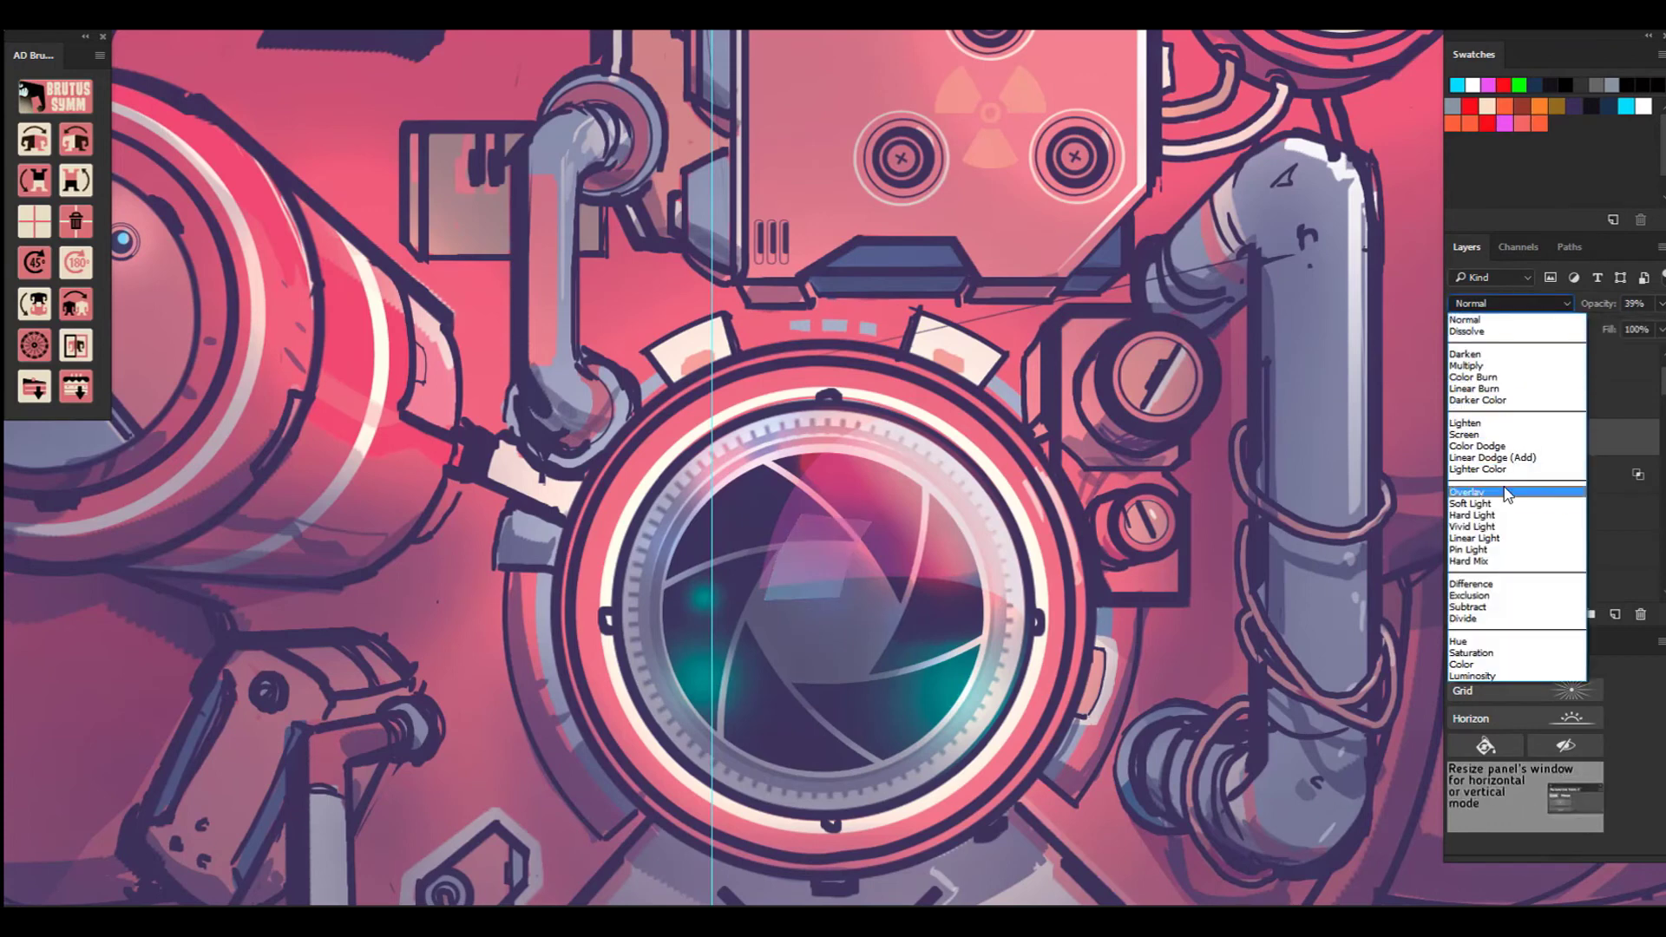
left_click(1486, 354)
left_click(1532, 401)
left_click(1530, 436)
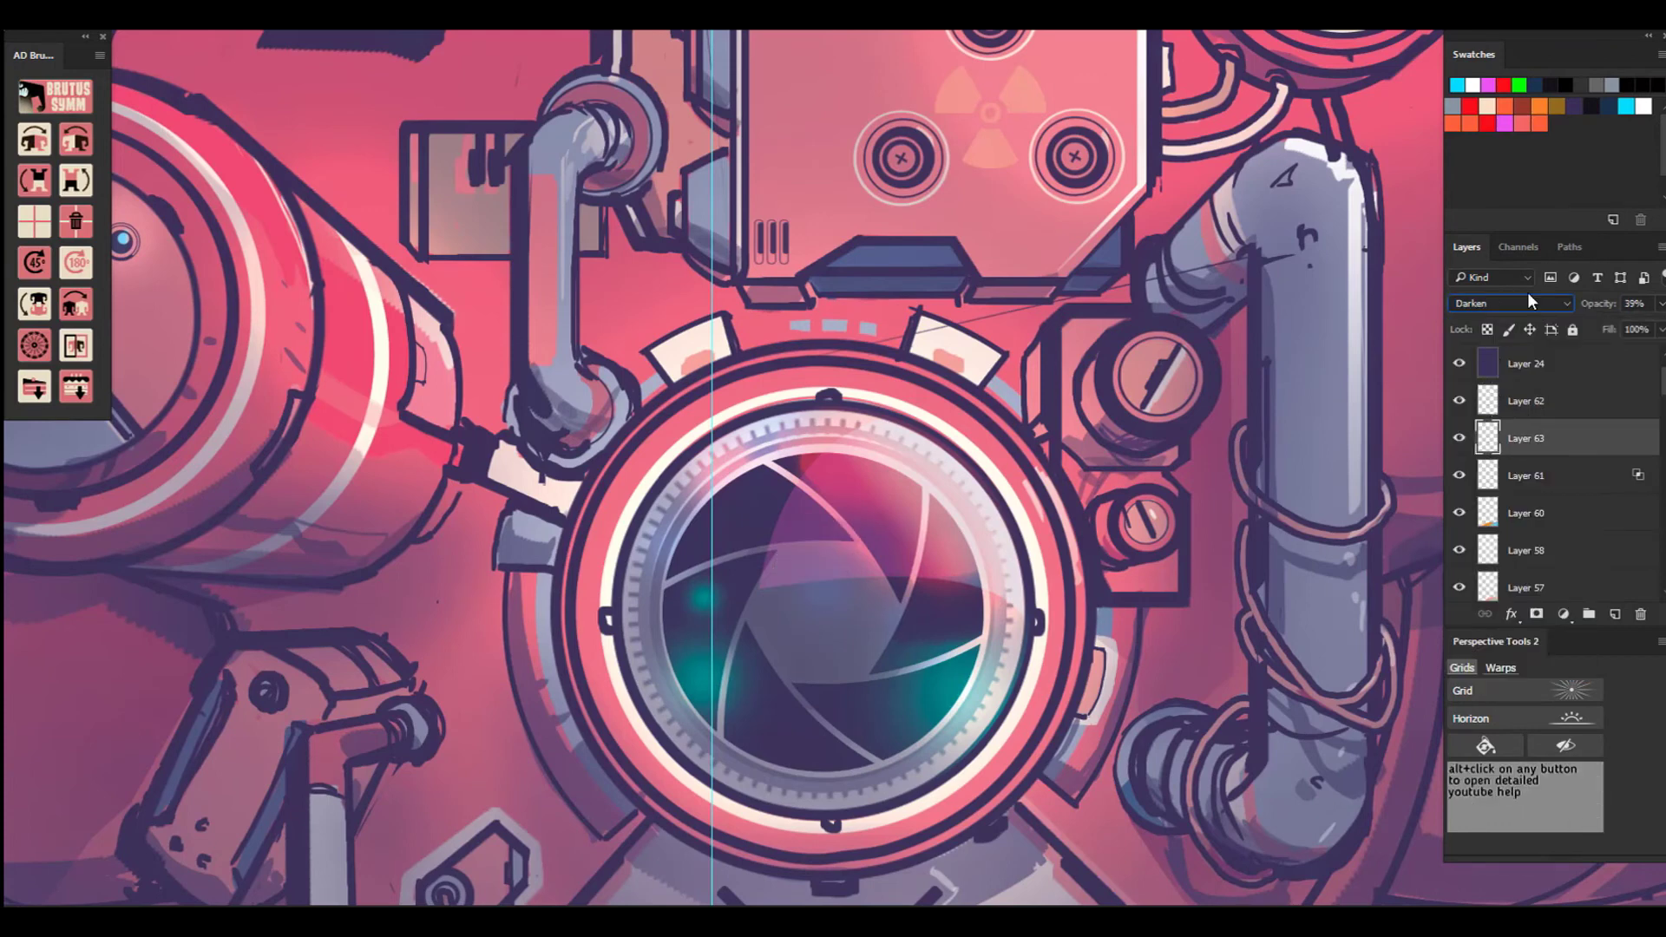
left_click(1528, 303)
left_click(1491, 457)
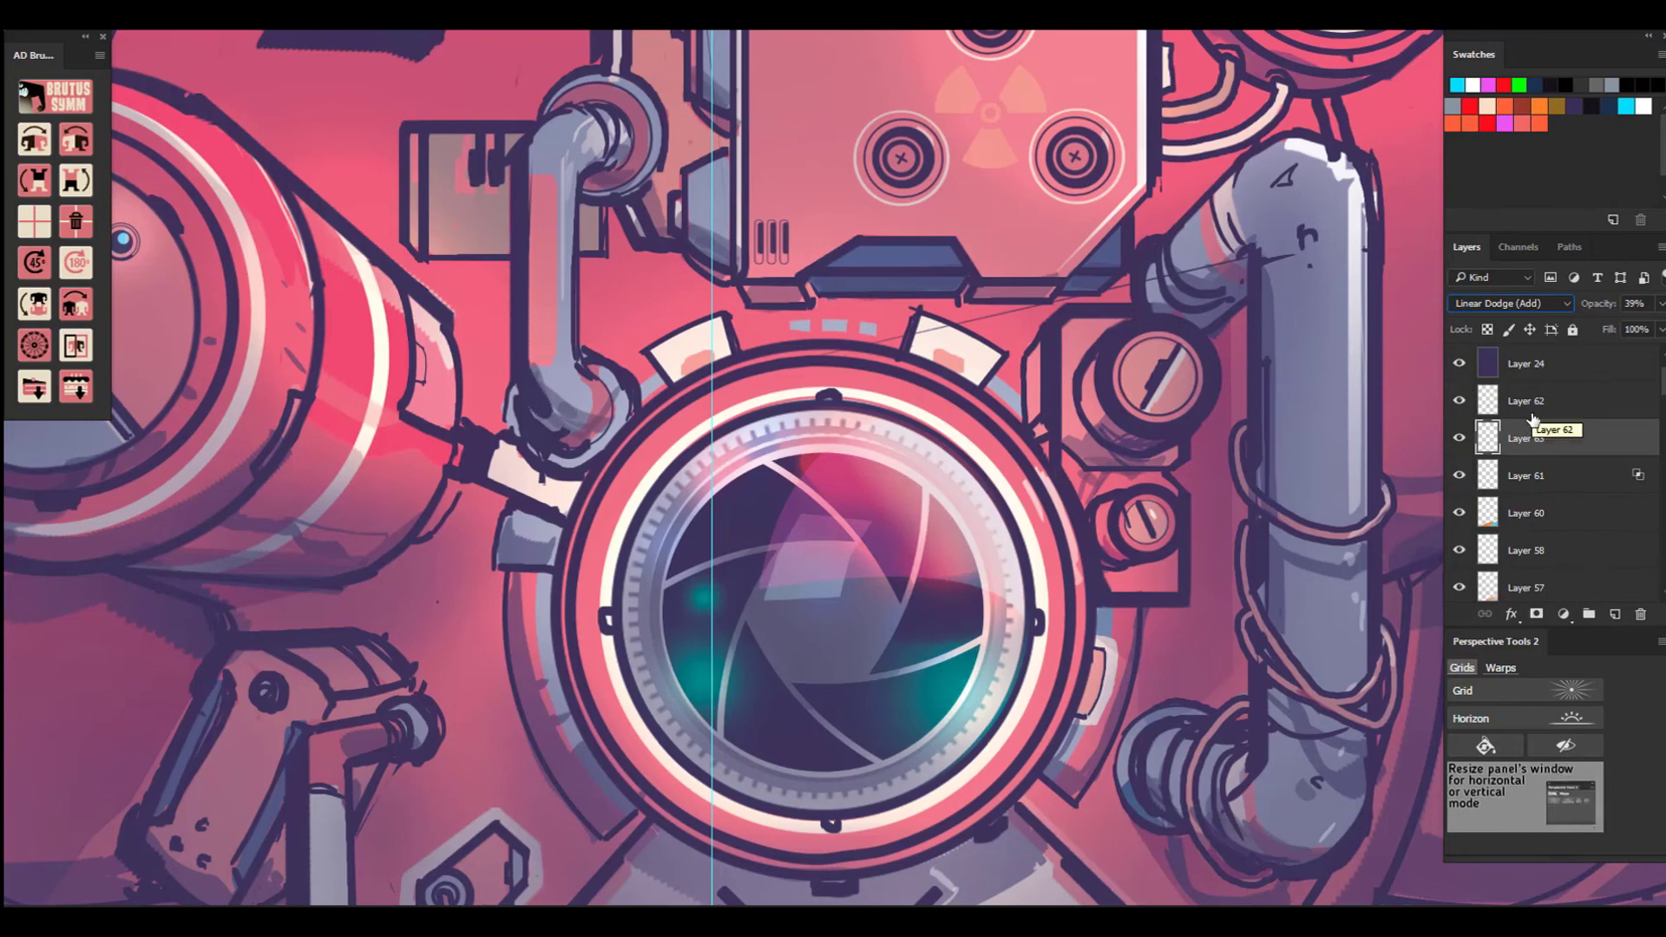
Add a new layer above Layer 61 and fill a small slanted four-sided selection at the lens centre with a magenta-to-cyan gradient.
left_click(1613, 614)
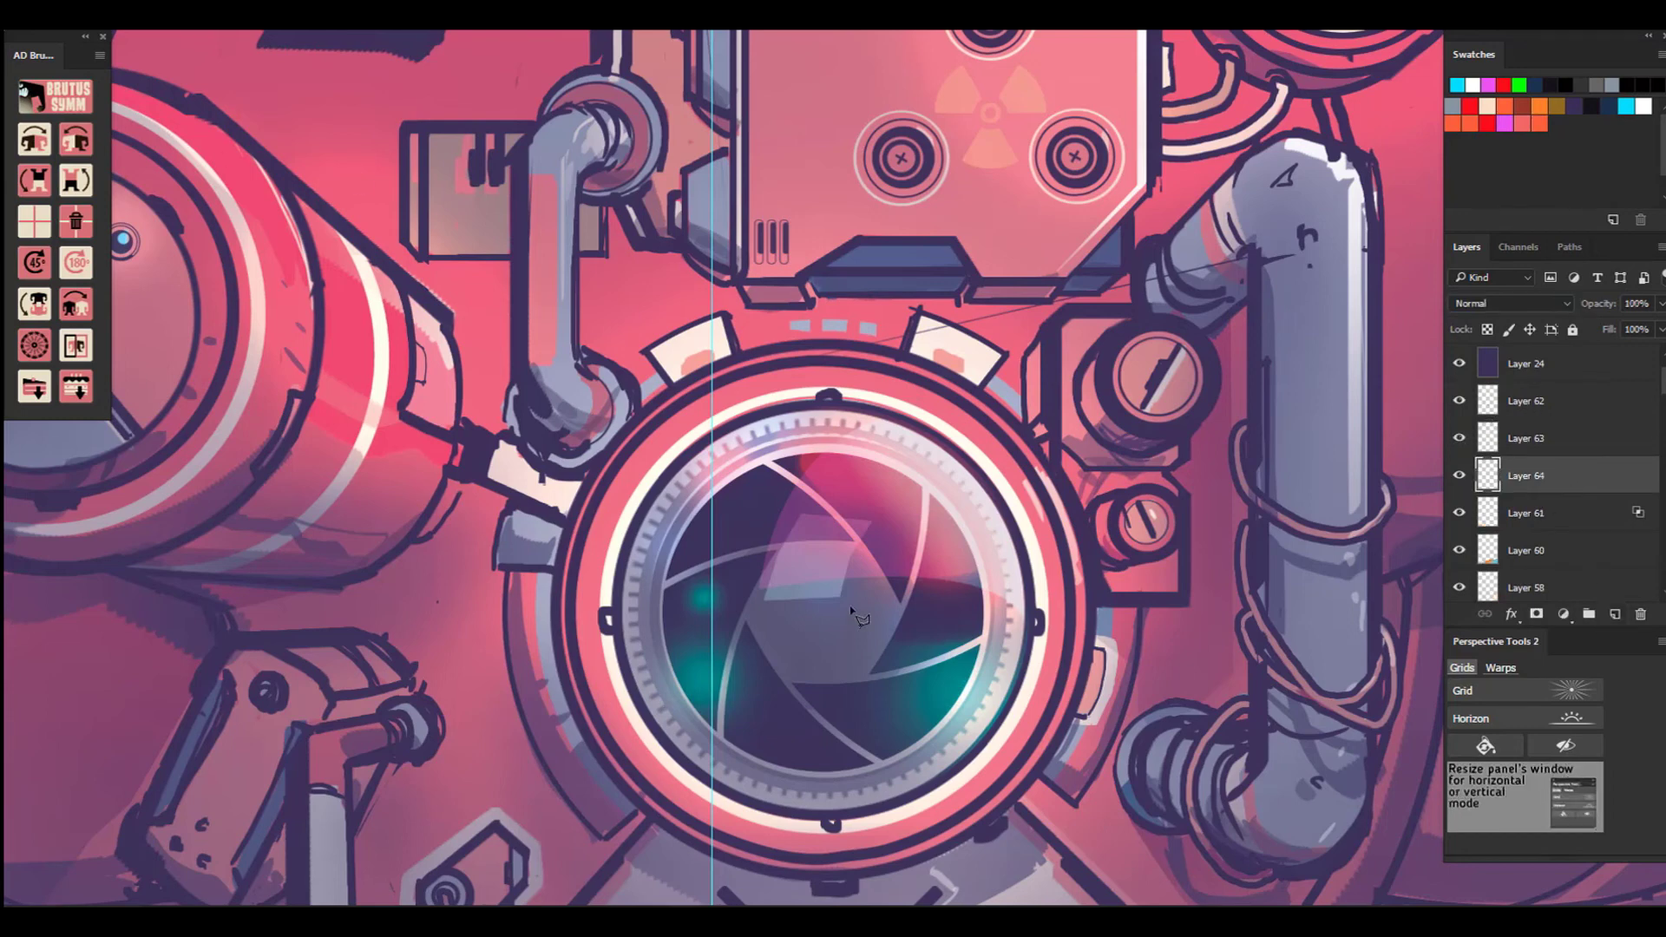
left_click(818, 576)
key("b")
left_click_drag(845, 583, 815, 606)
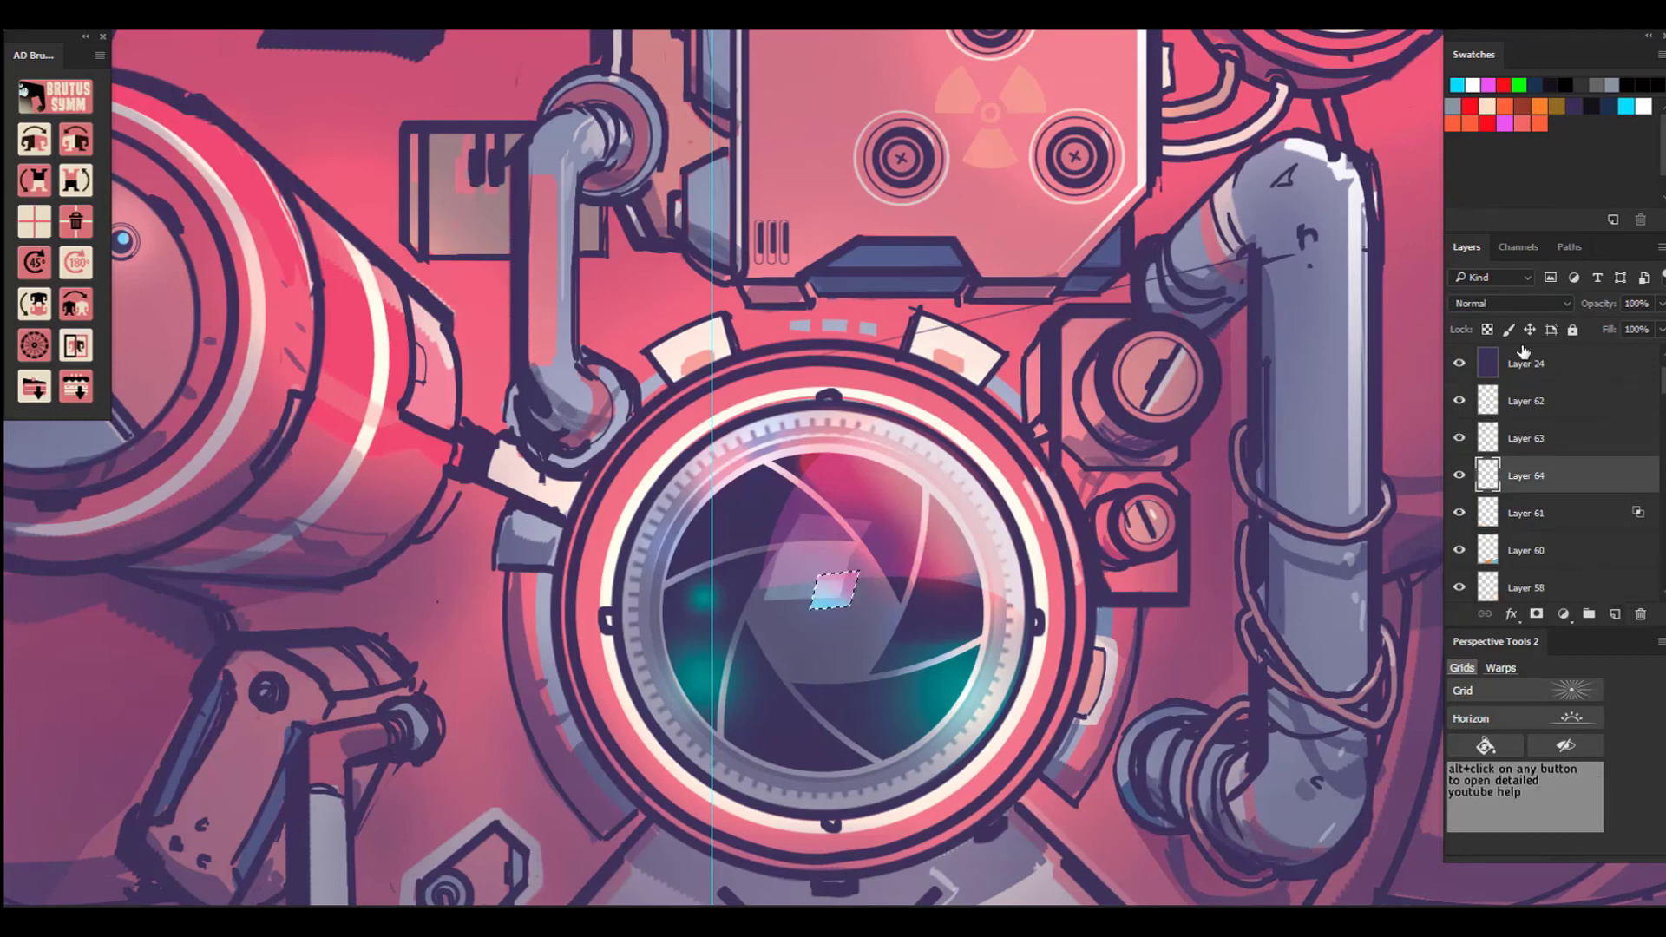
Set Layer 64 to Hard Light at 76% opacity and clear the selection.
left_click(1522, 304)
left_click(1472, 516)
left_click(1661, 303)
left_click_drag(1661, 328, 1639, 328)
key("ctrl+d")
key("ctrl+0")
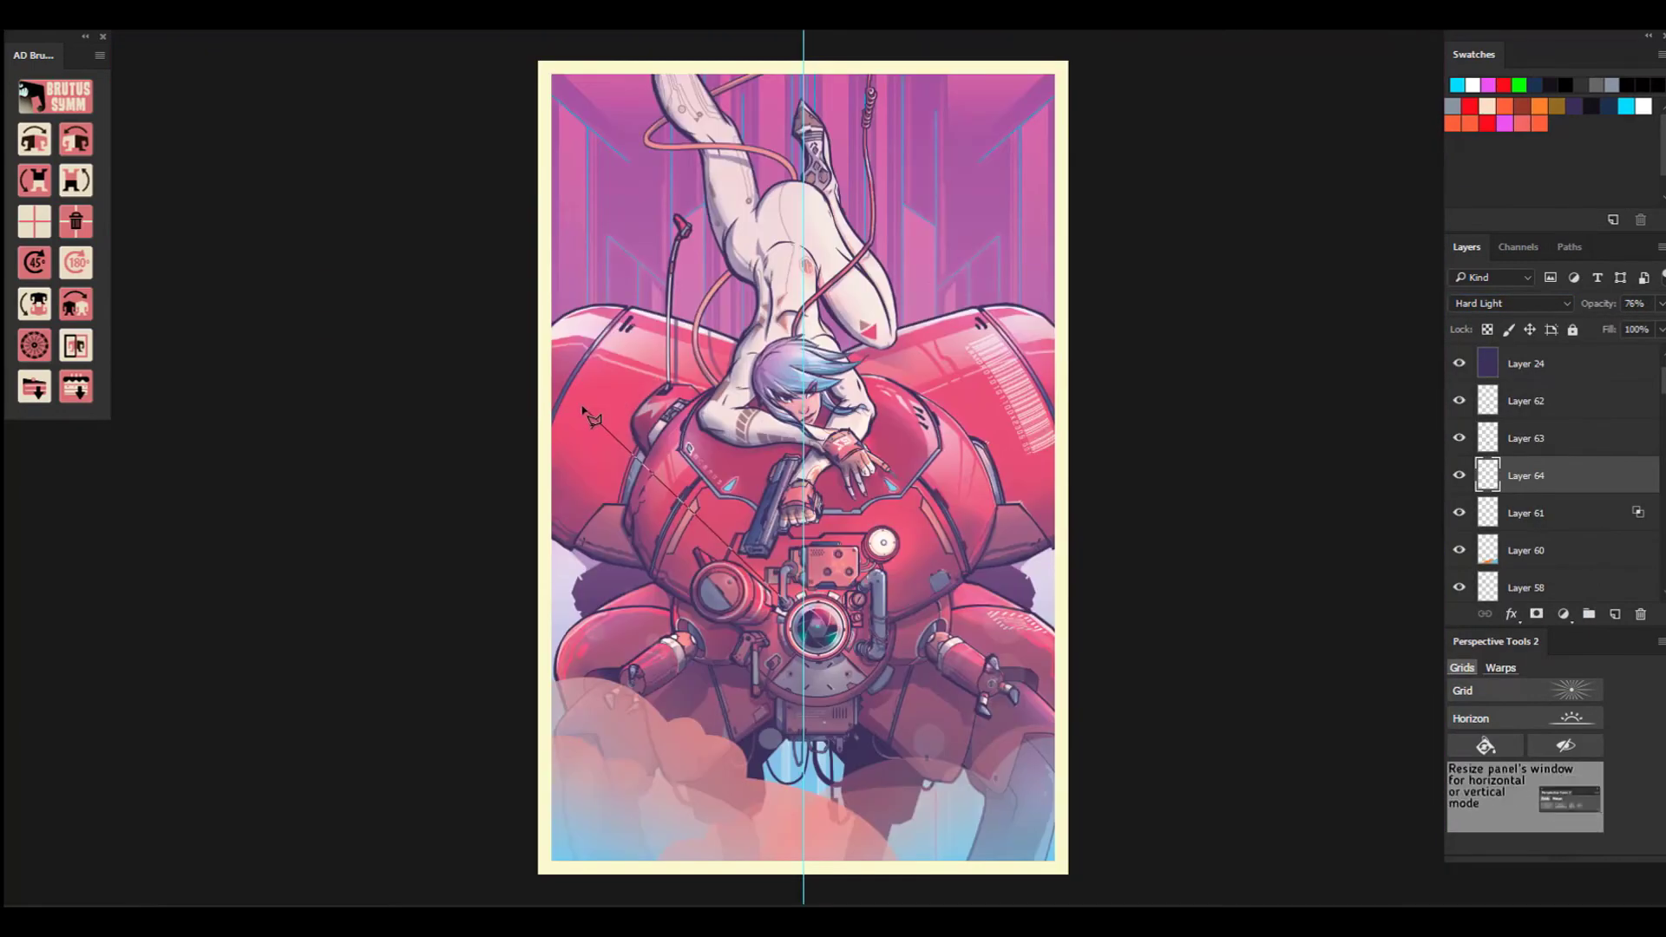
scroll(583, 410, "up", 5)
left_click(888, 577)
left_click(981, 603)
left_click(994, 807)
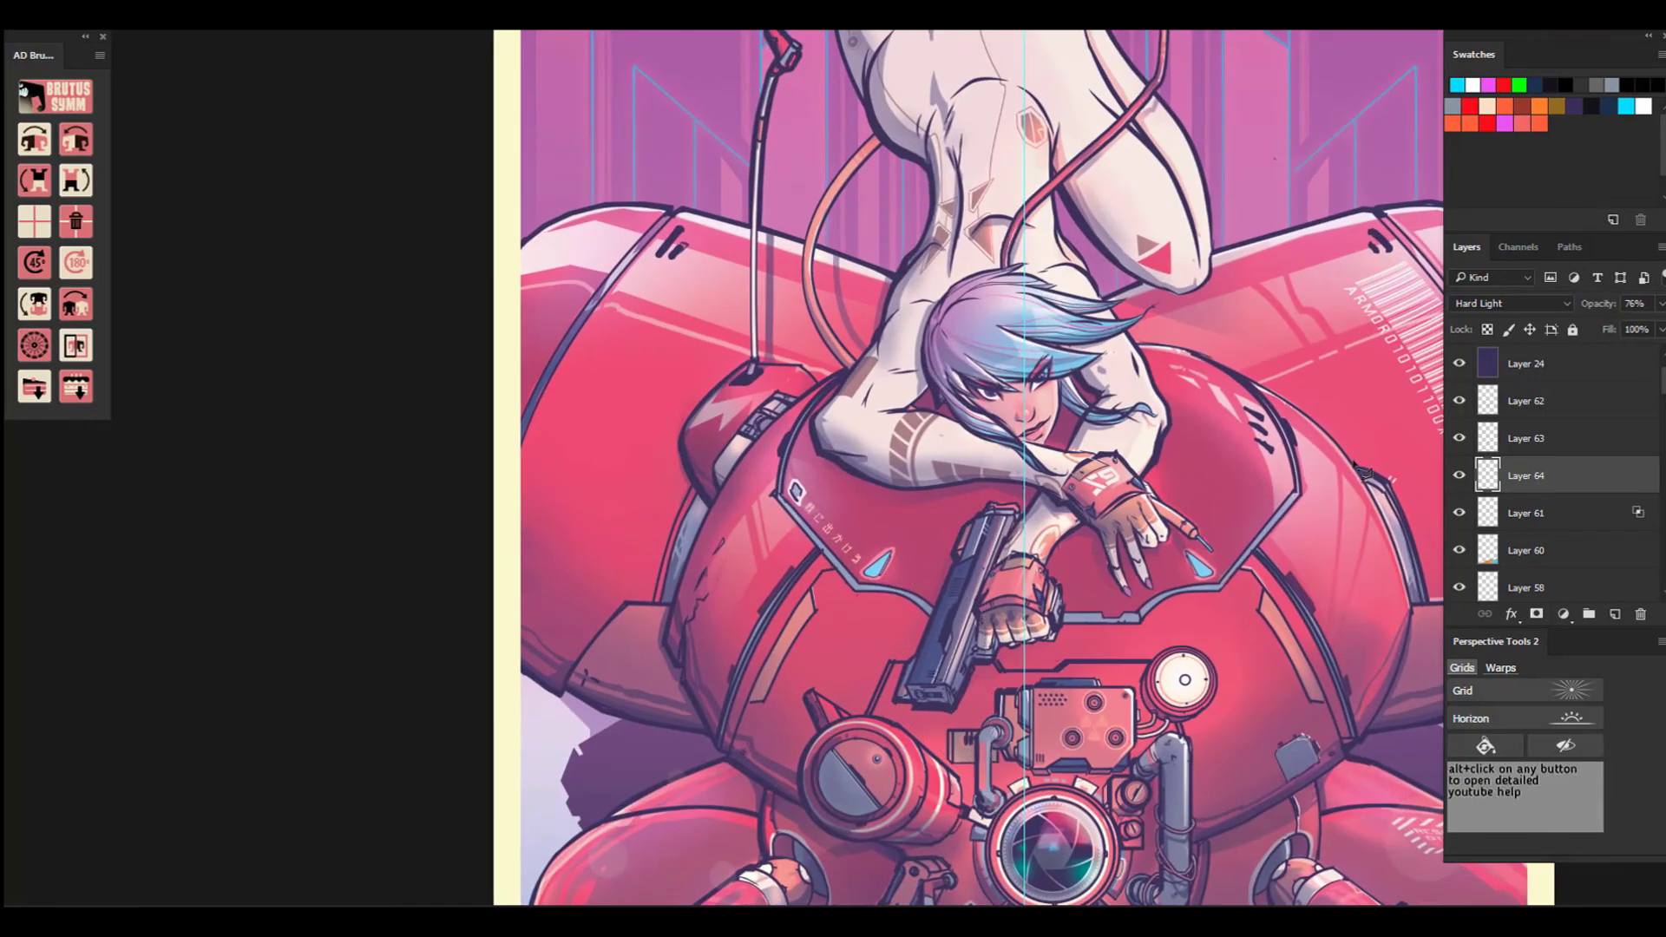
Add a new layer above Layer 48, paint the round gauge cyan and set the layer's blend mode to Vivid Light.
scroll(1553, 447, "down", 6)
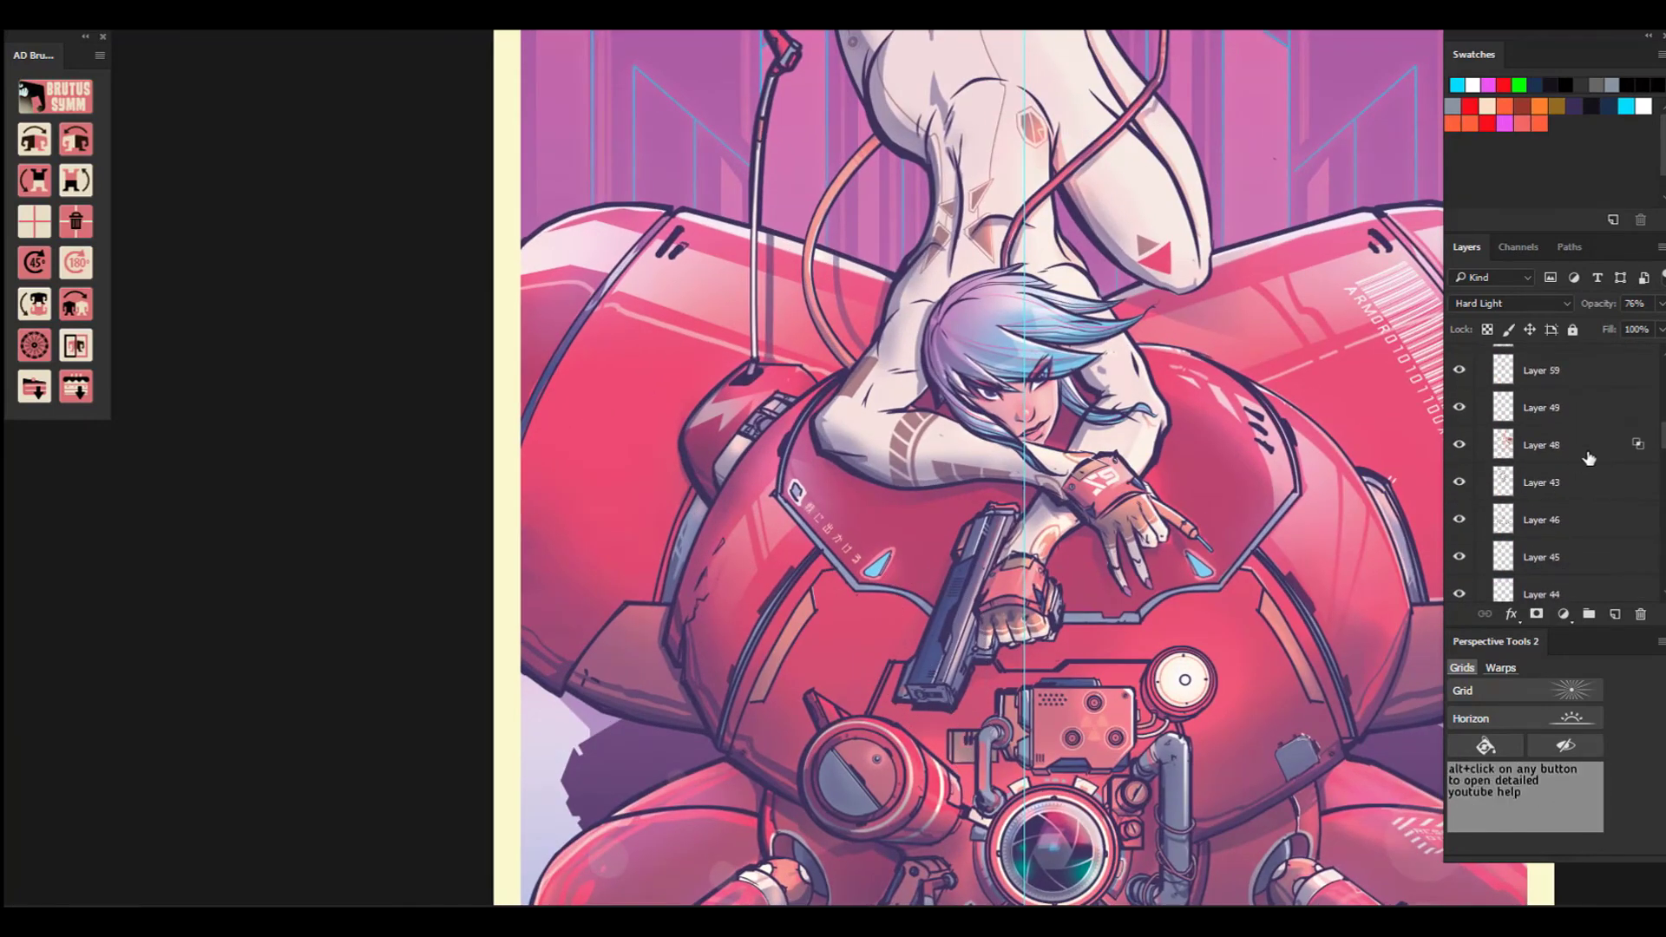
left_click(1588, 457)
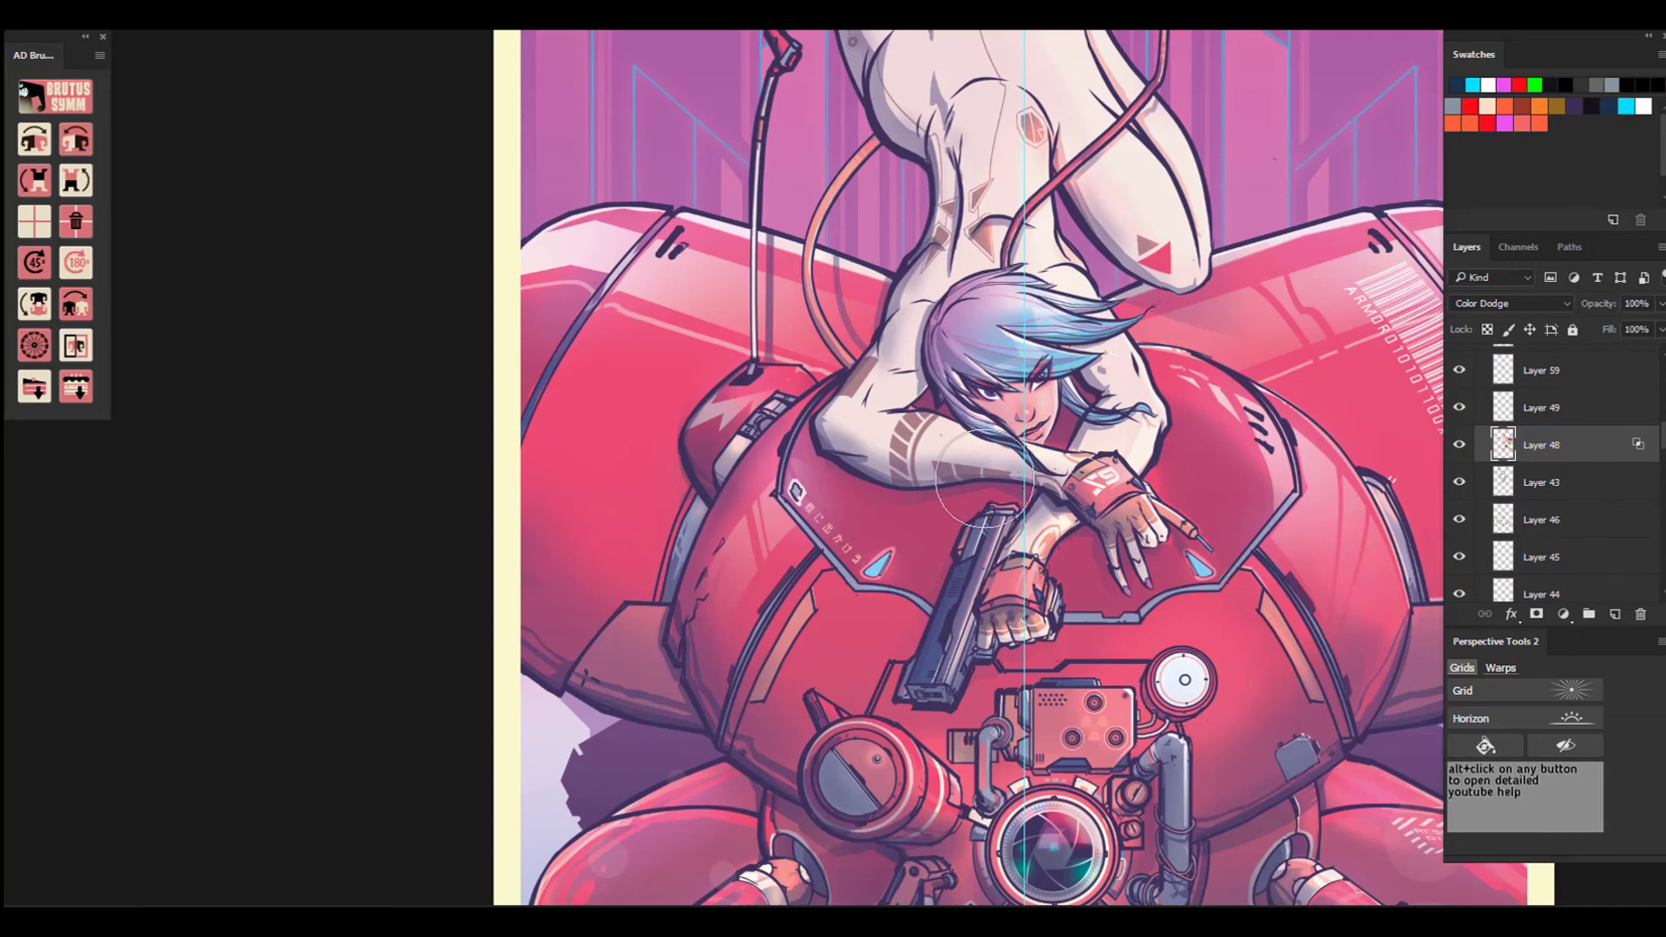
left_click(1528, 305)
left_click(1517, 491)
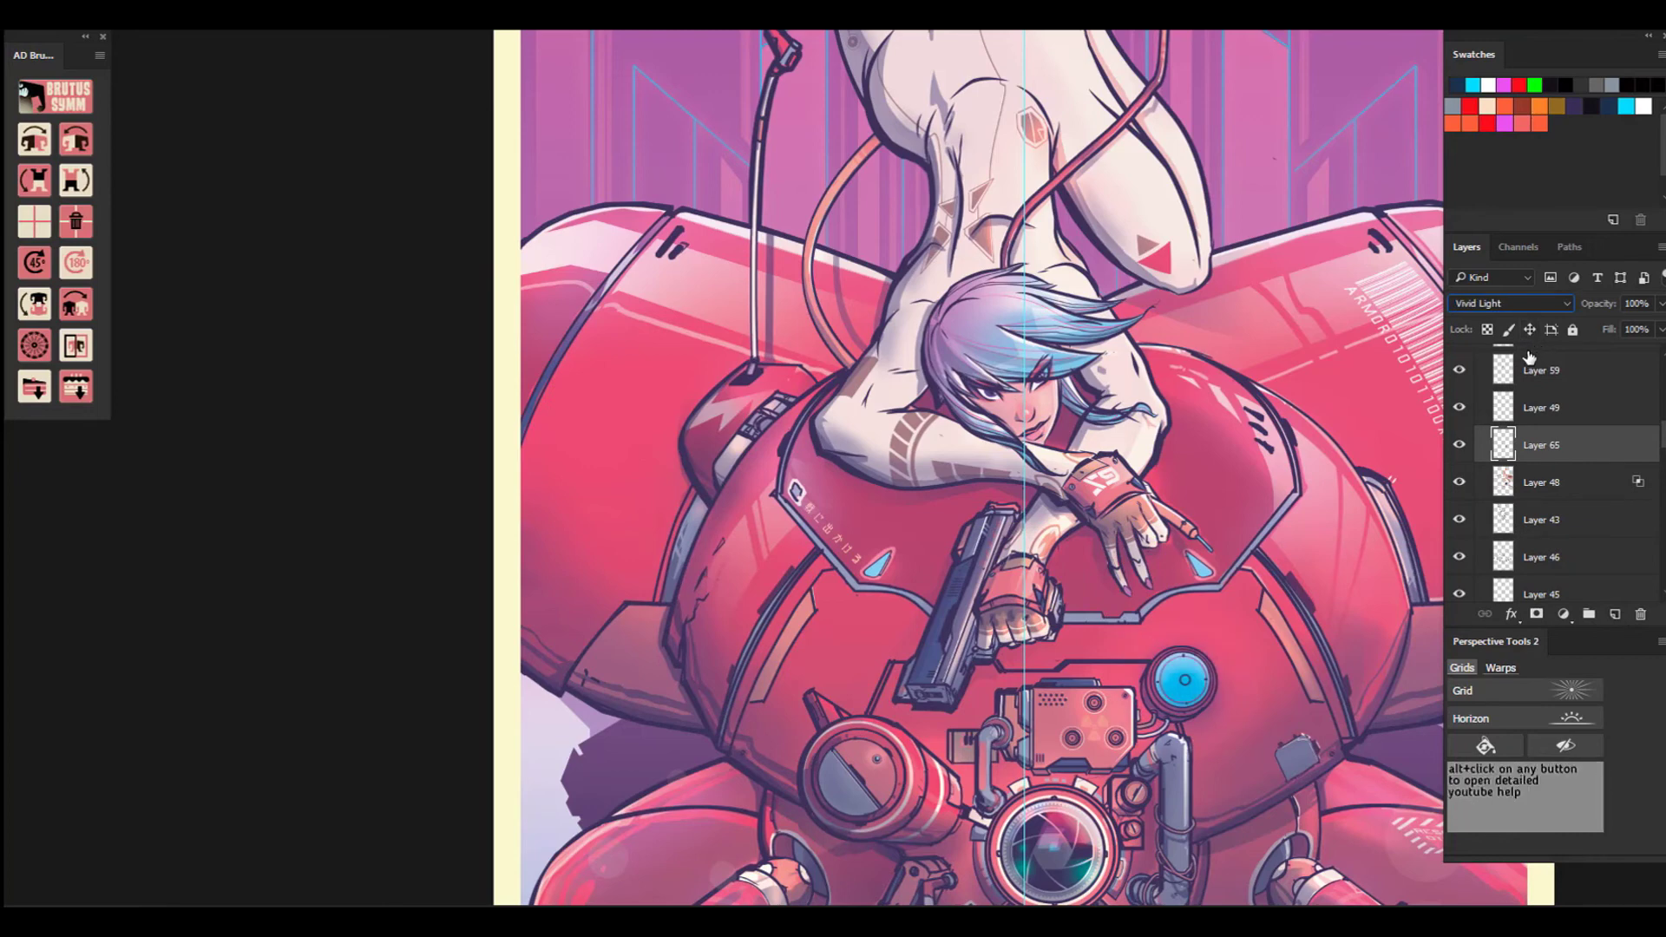
Pick magenta and cyan as painting colours and add a new layer above Layer 65.
left_click(21, 17)
left_click(380, 369)
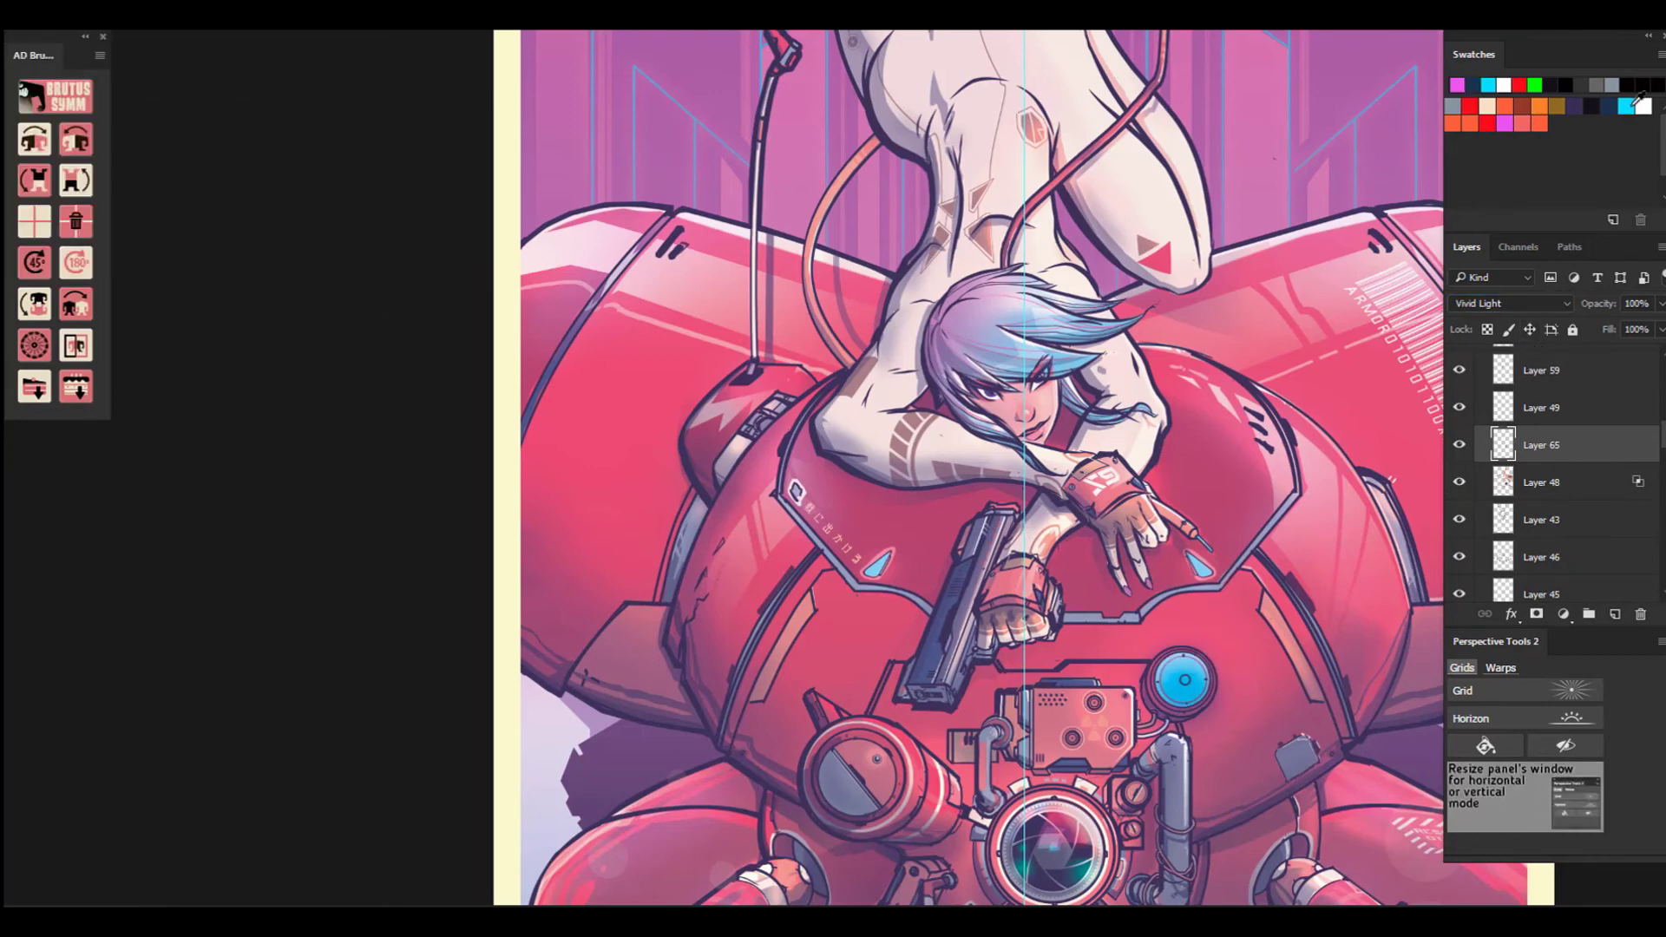
left_click(1615, 614)
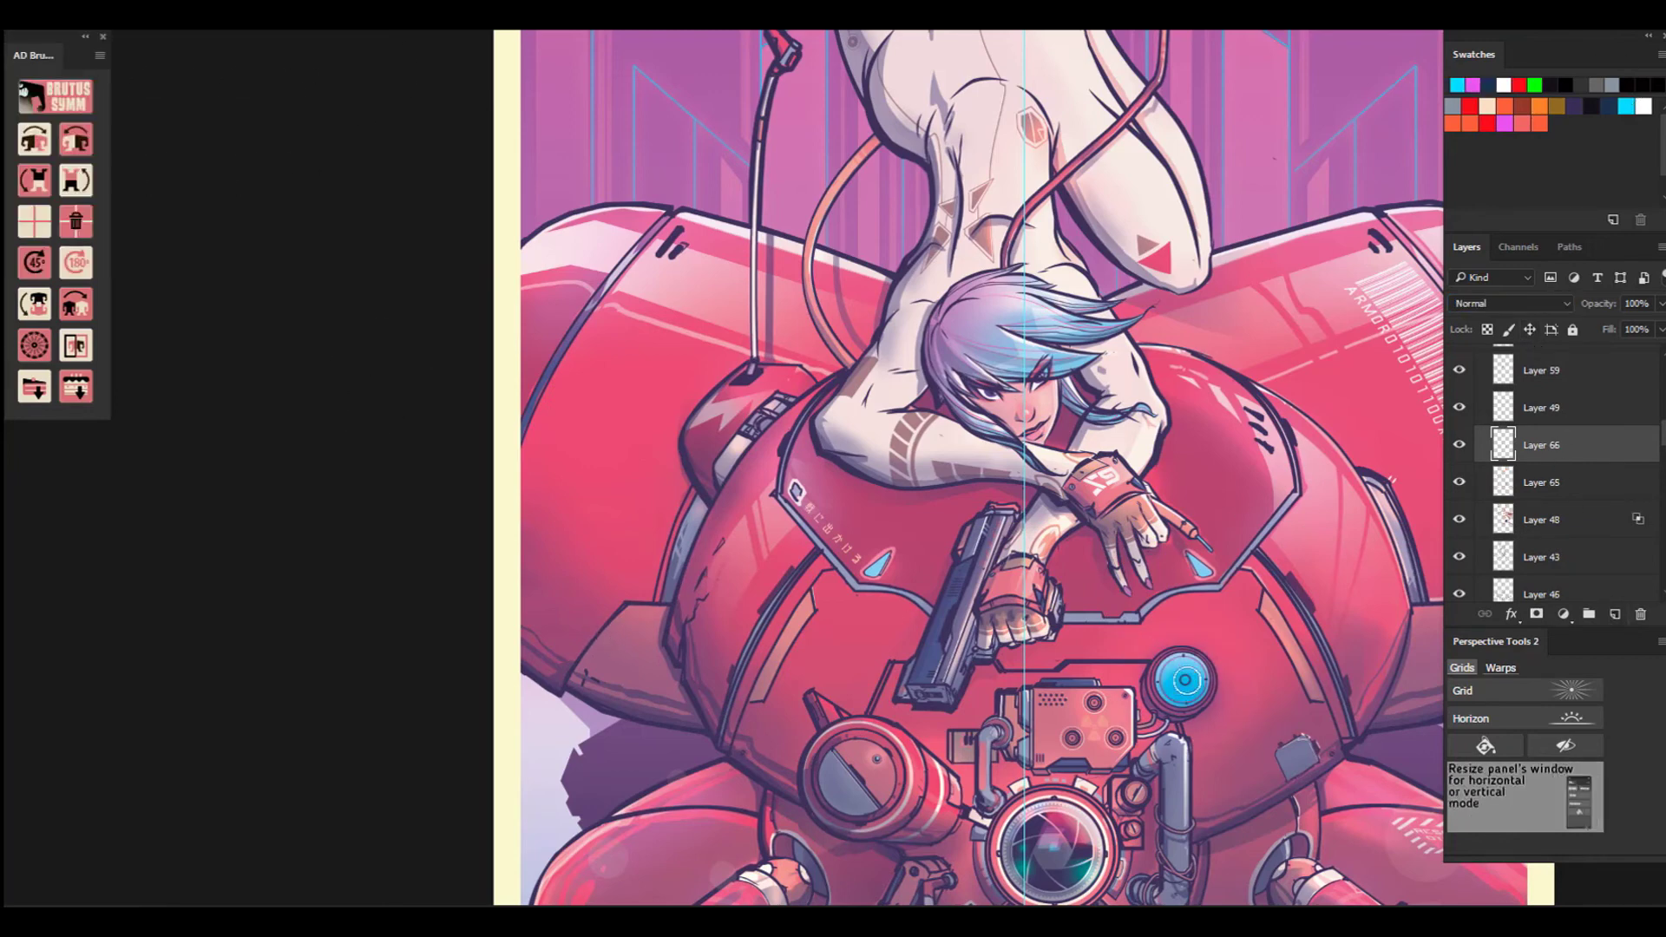
key("ctrl+0")
key("ctrl+plus")
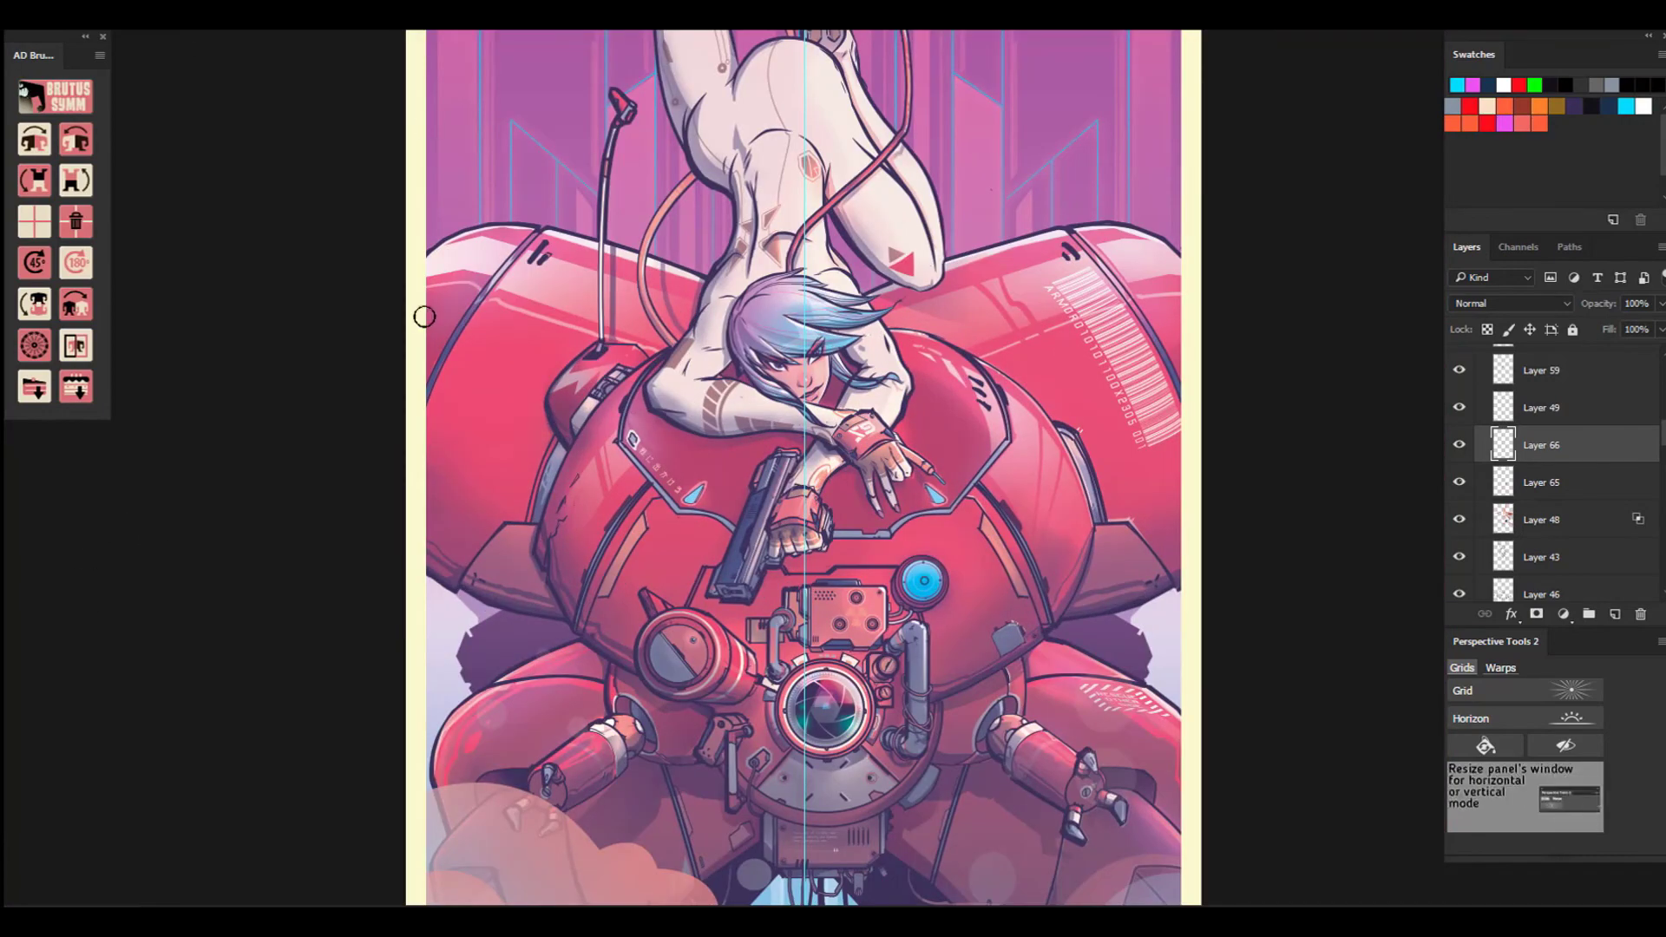
Switch to the blank Untitled-1 document, add a new layer and hide the Background layer.
key("ctrl+minus")
left_click(96, 250)
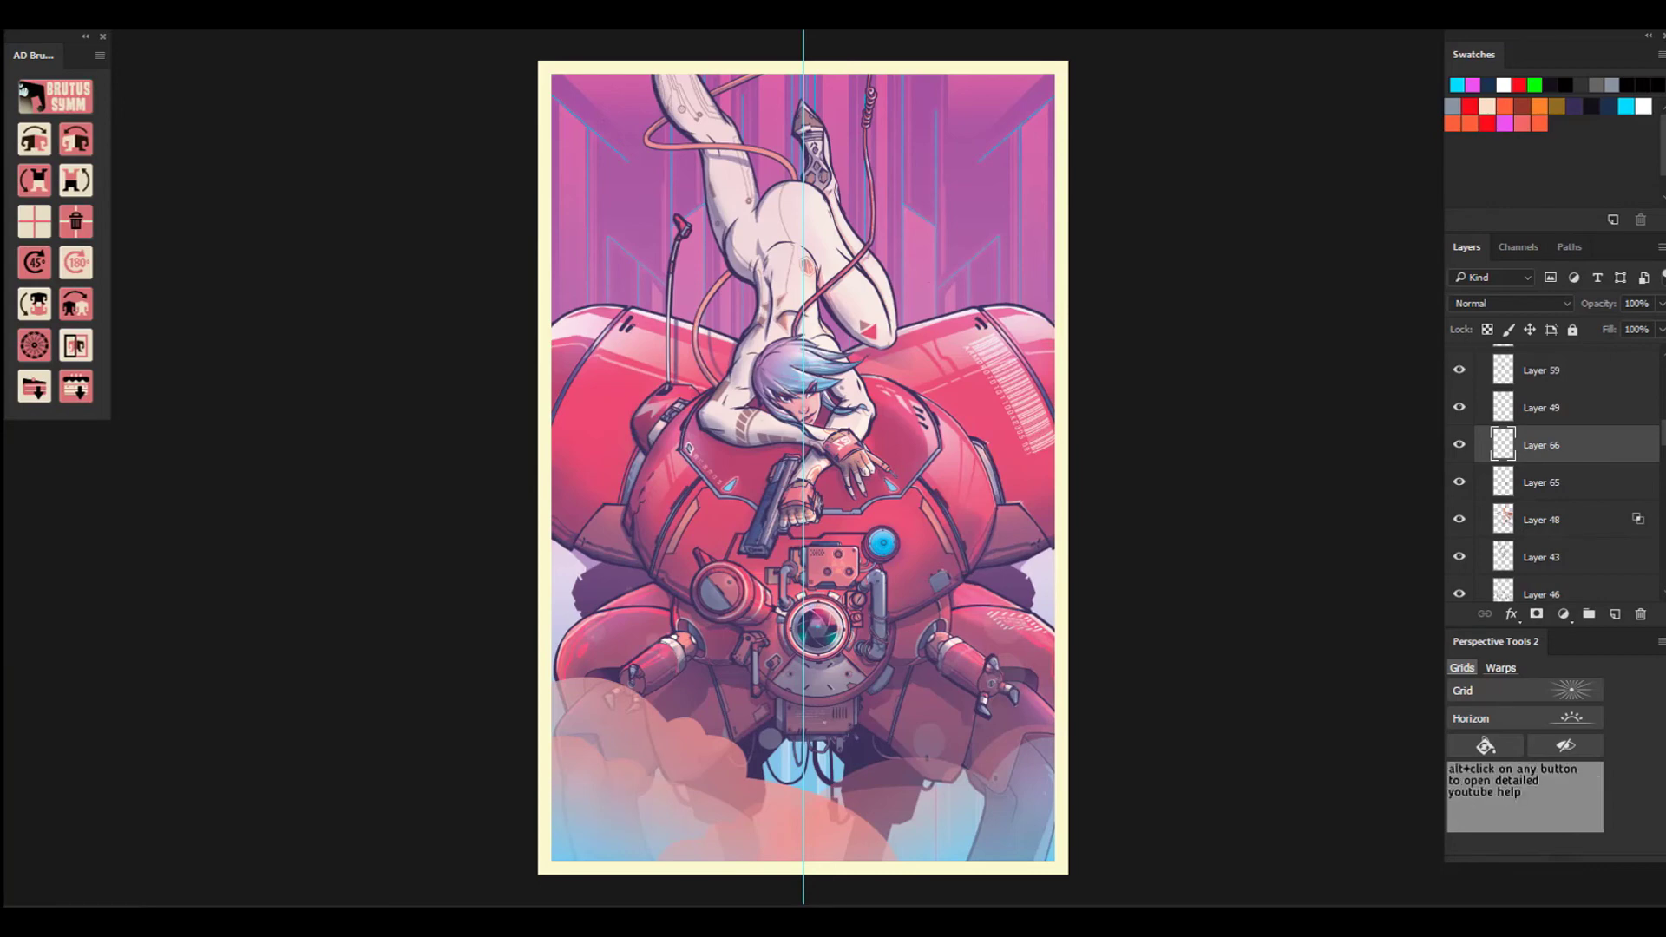
key("ctrl+Tab")
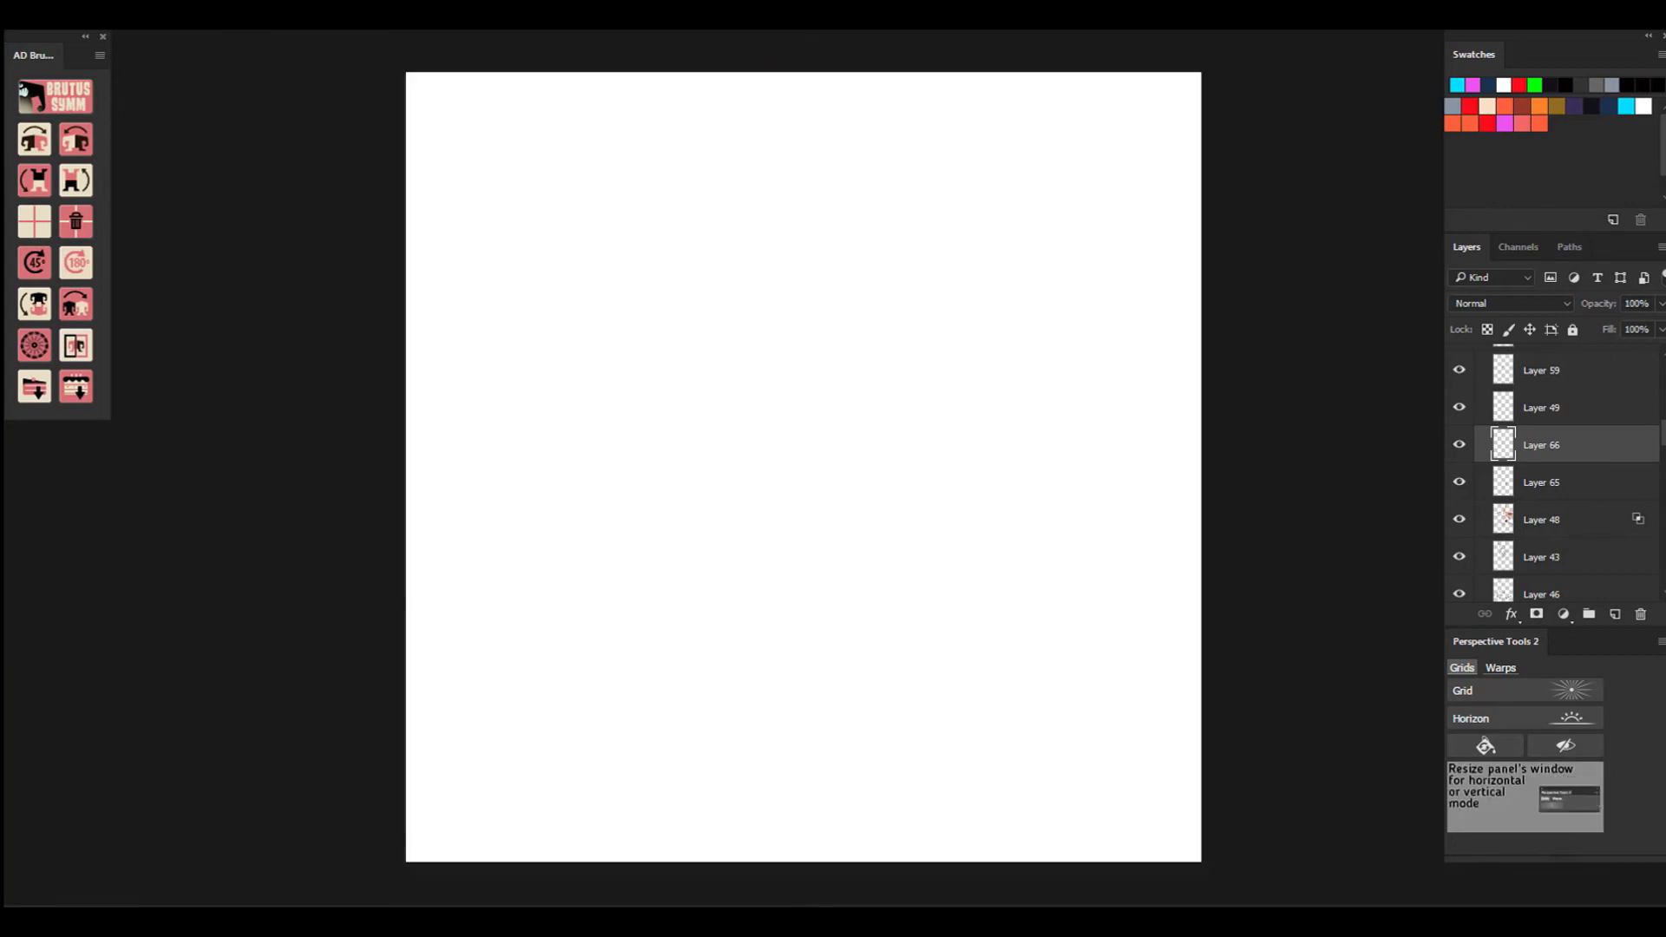
left_click(1614, 614)
left_click(1459, 403)
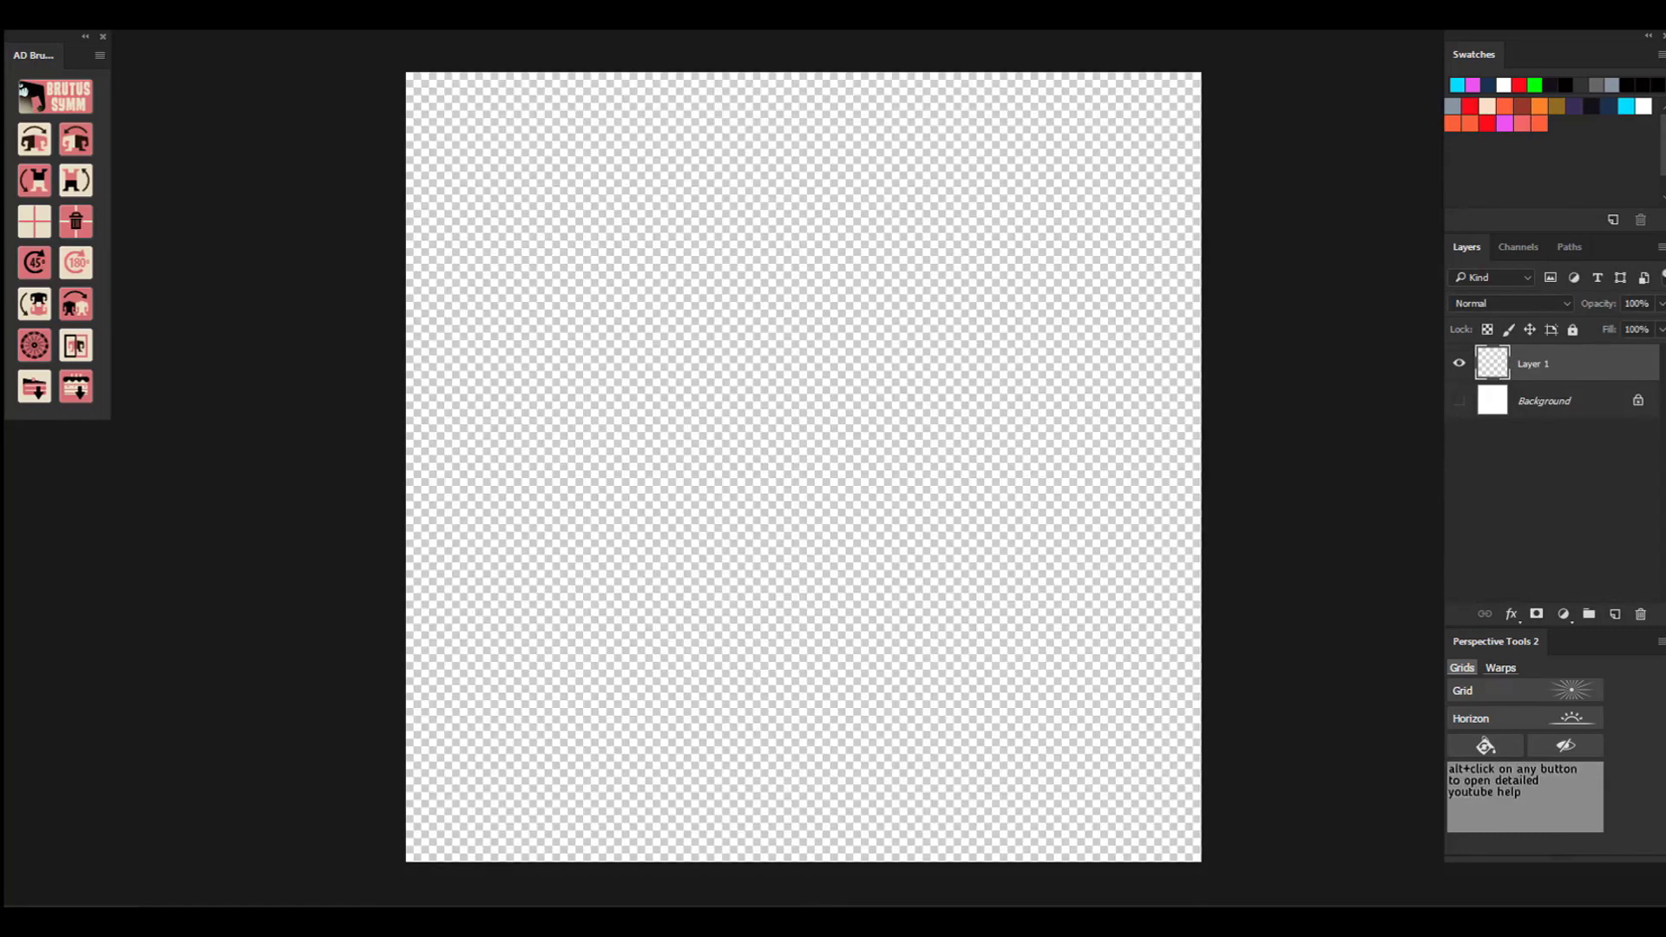
Select eight separate rectangles of varied length and thickness, mostly horizontal bars plus two upright blocks, across the upper half of the canvas.
left_click(87, 107)
left_click_drag(492, 265, 572, 253)
key("ctrl+d")
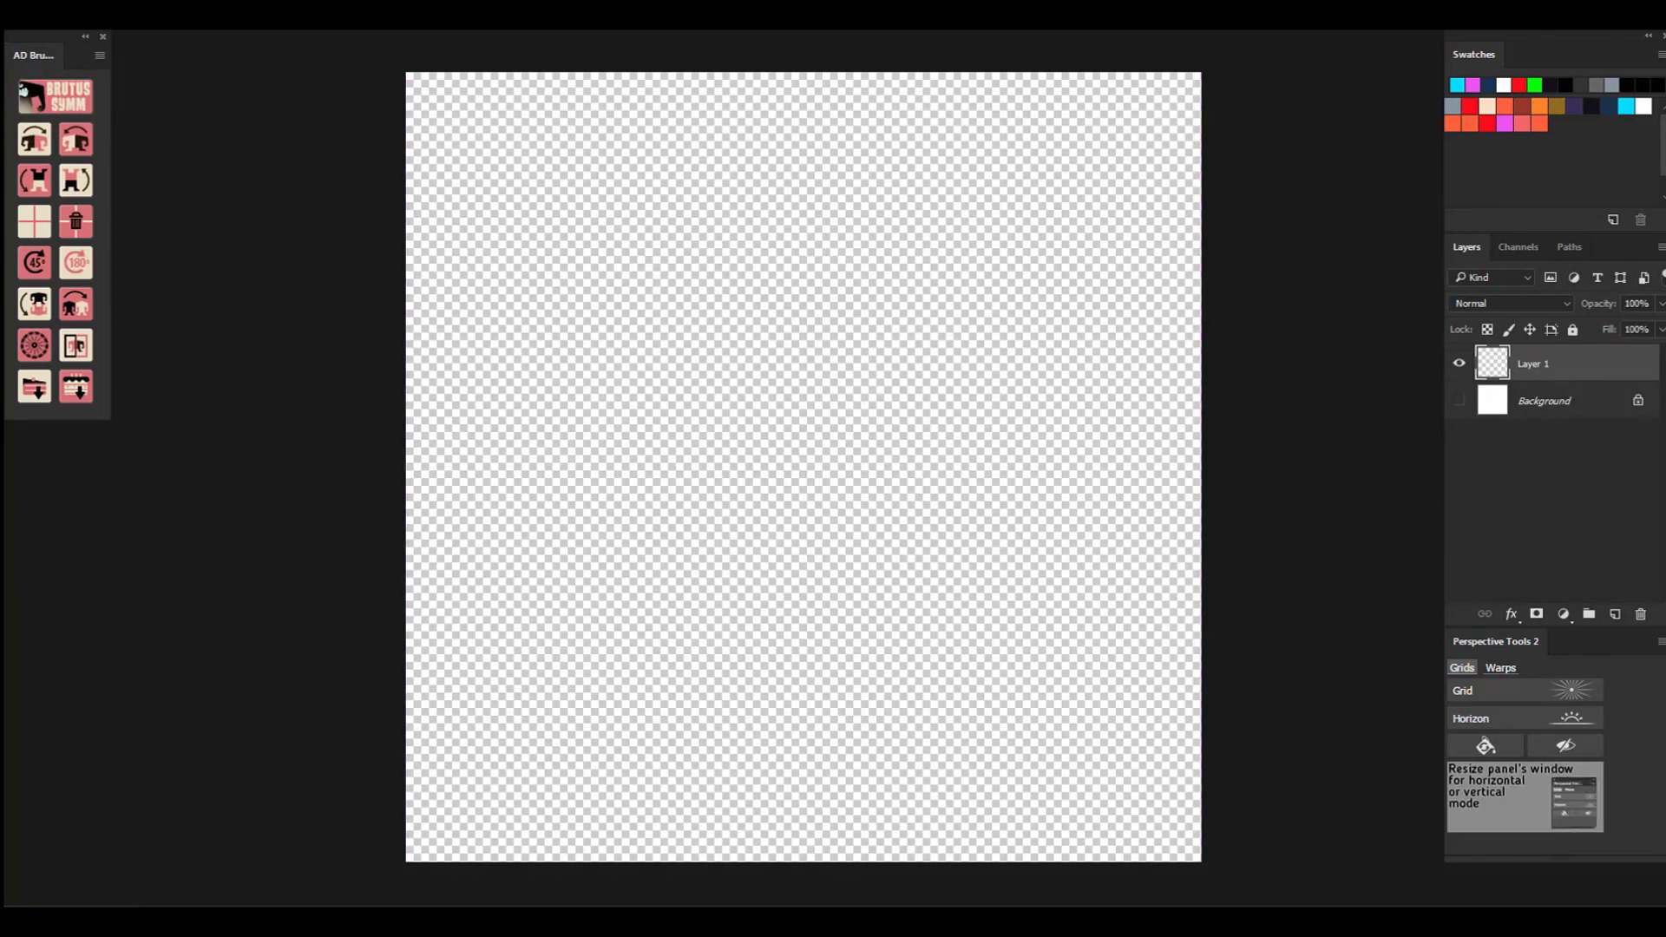
left_click_drag(431, 216, 730, 308)
left_click_drag(406, 360, 789, 409)
left_click_drag(823, 362, 1035, 375)
left_click_drag(871, 392, 1205, 414)
left_click_drag(697, 266, 684, 314)
left_click_drag(516, 270, 639, 288)
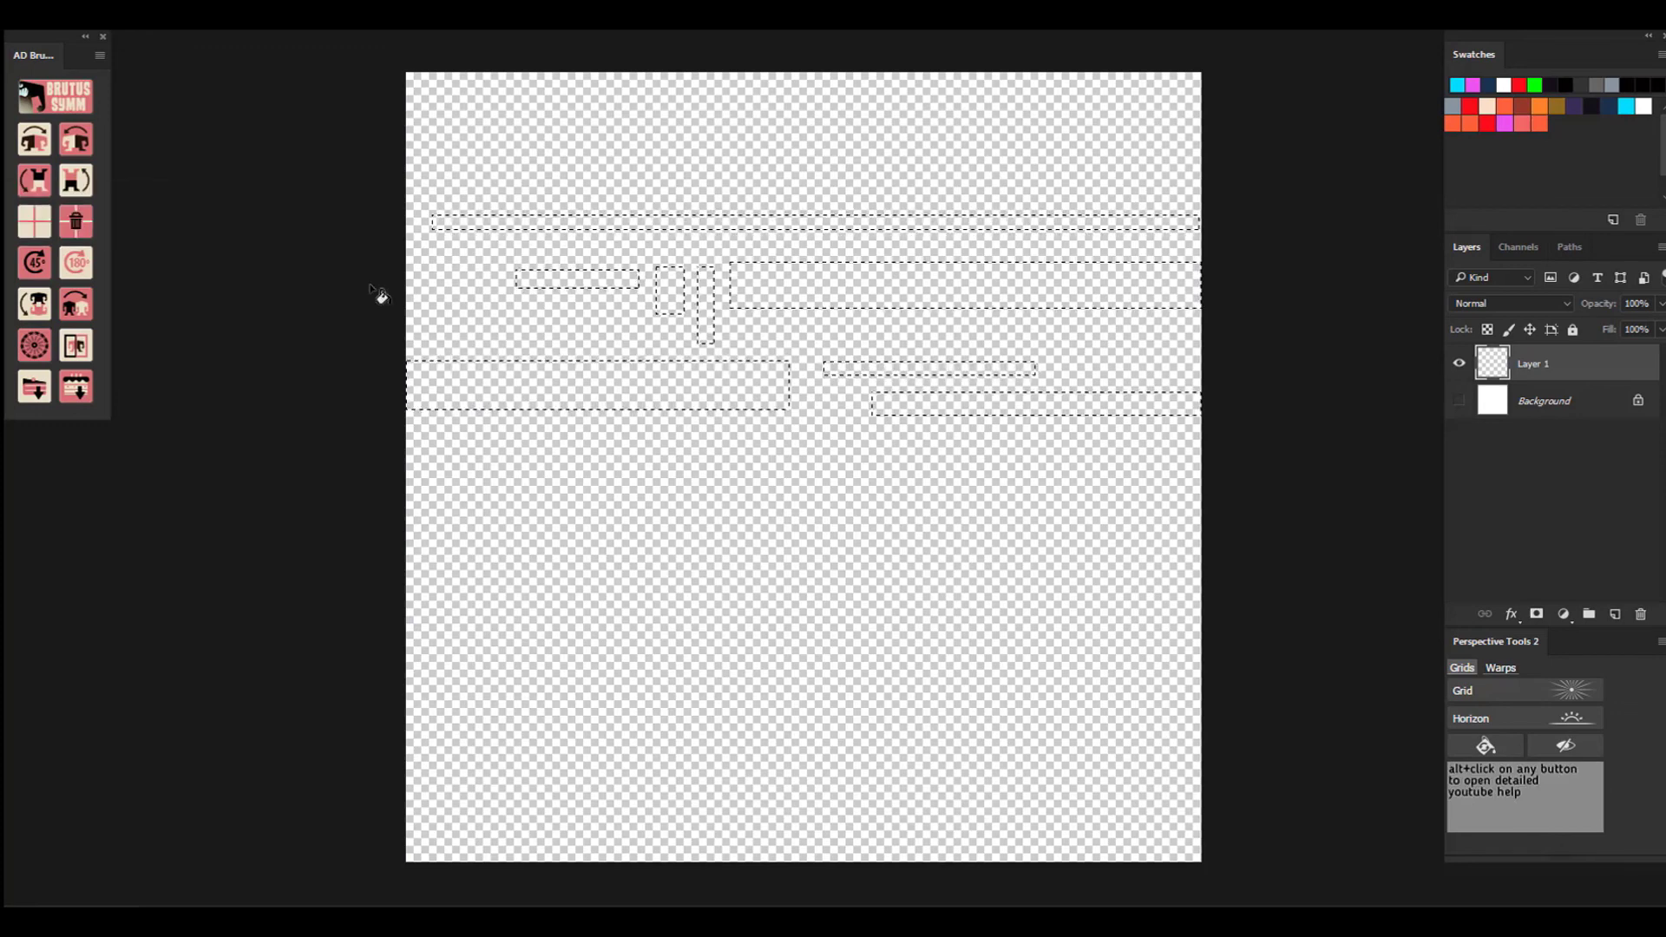
Fill the rectangular selections with black on Layer 1 and clear the selection.
key("alt+BackSpace")
key("ctrl+z")
left_click(1565, 85)
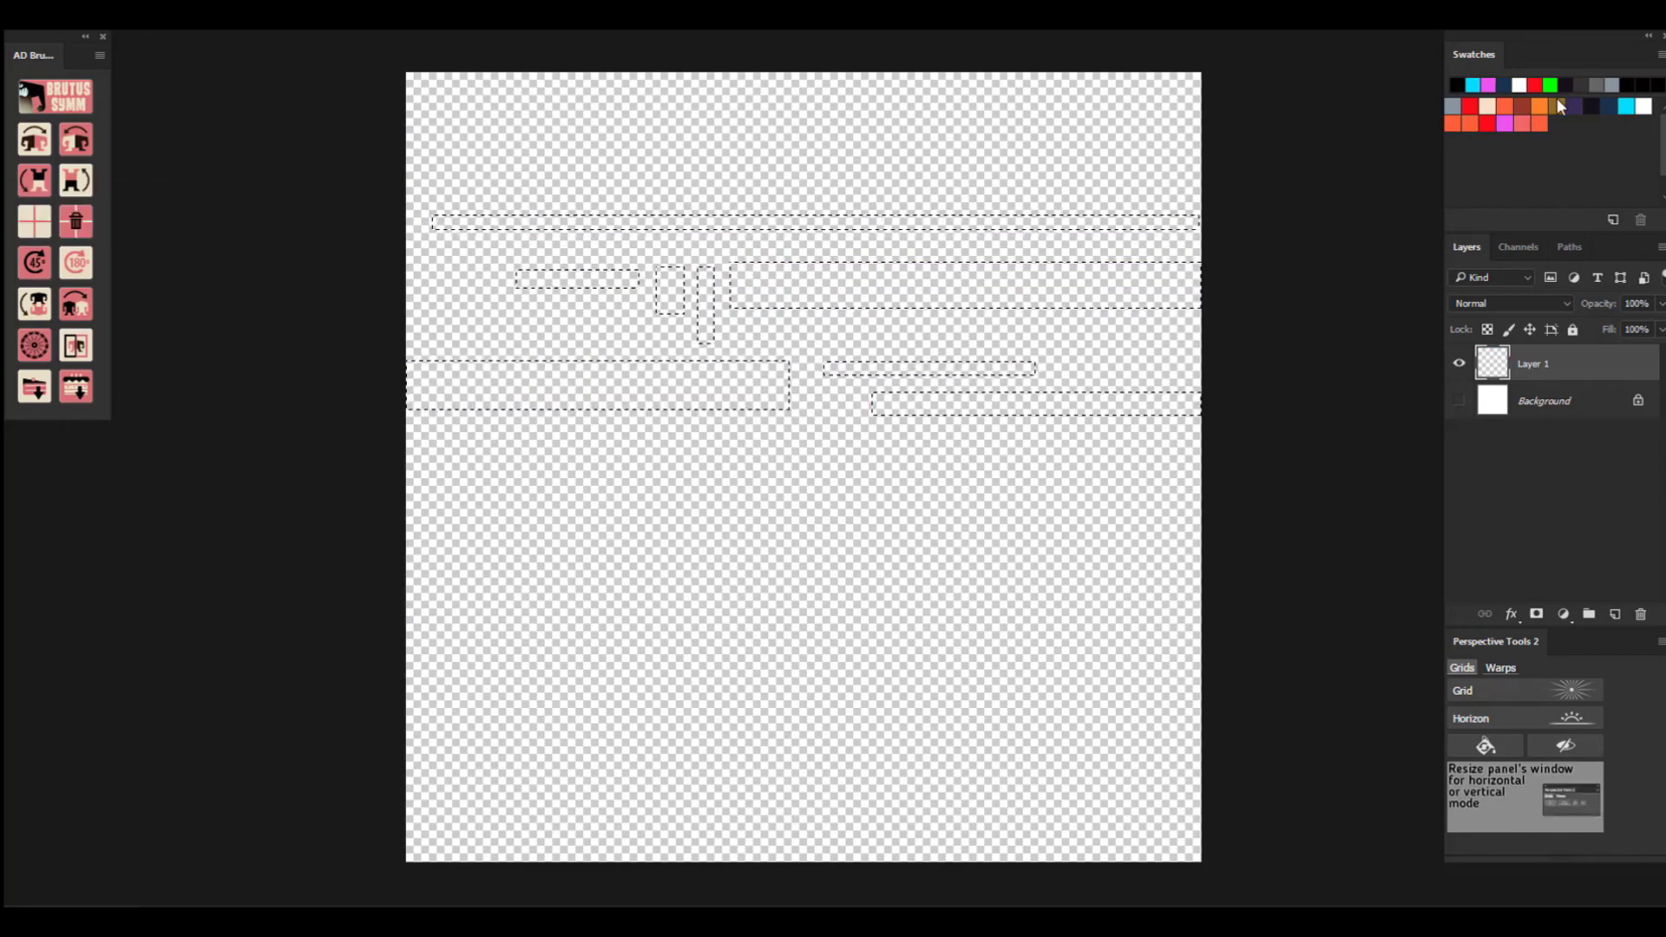
key("alt+BackSpace")
key("ctrl+d")
Add slant-ended strips above the topmost bar and beneath the thick left bar, and cut narrow gaps near the ends of the lower bars.
key("b")
left_click(19, 36)
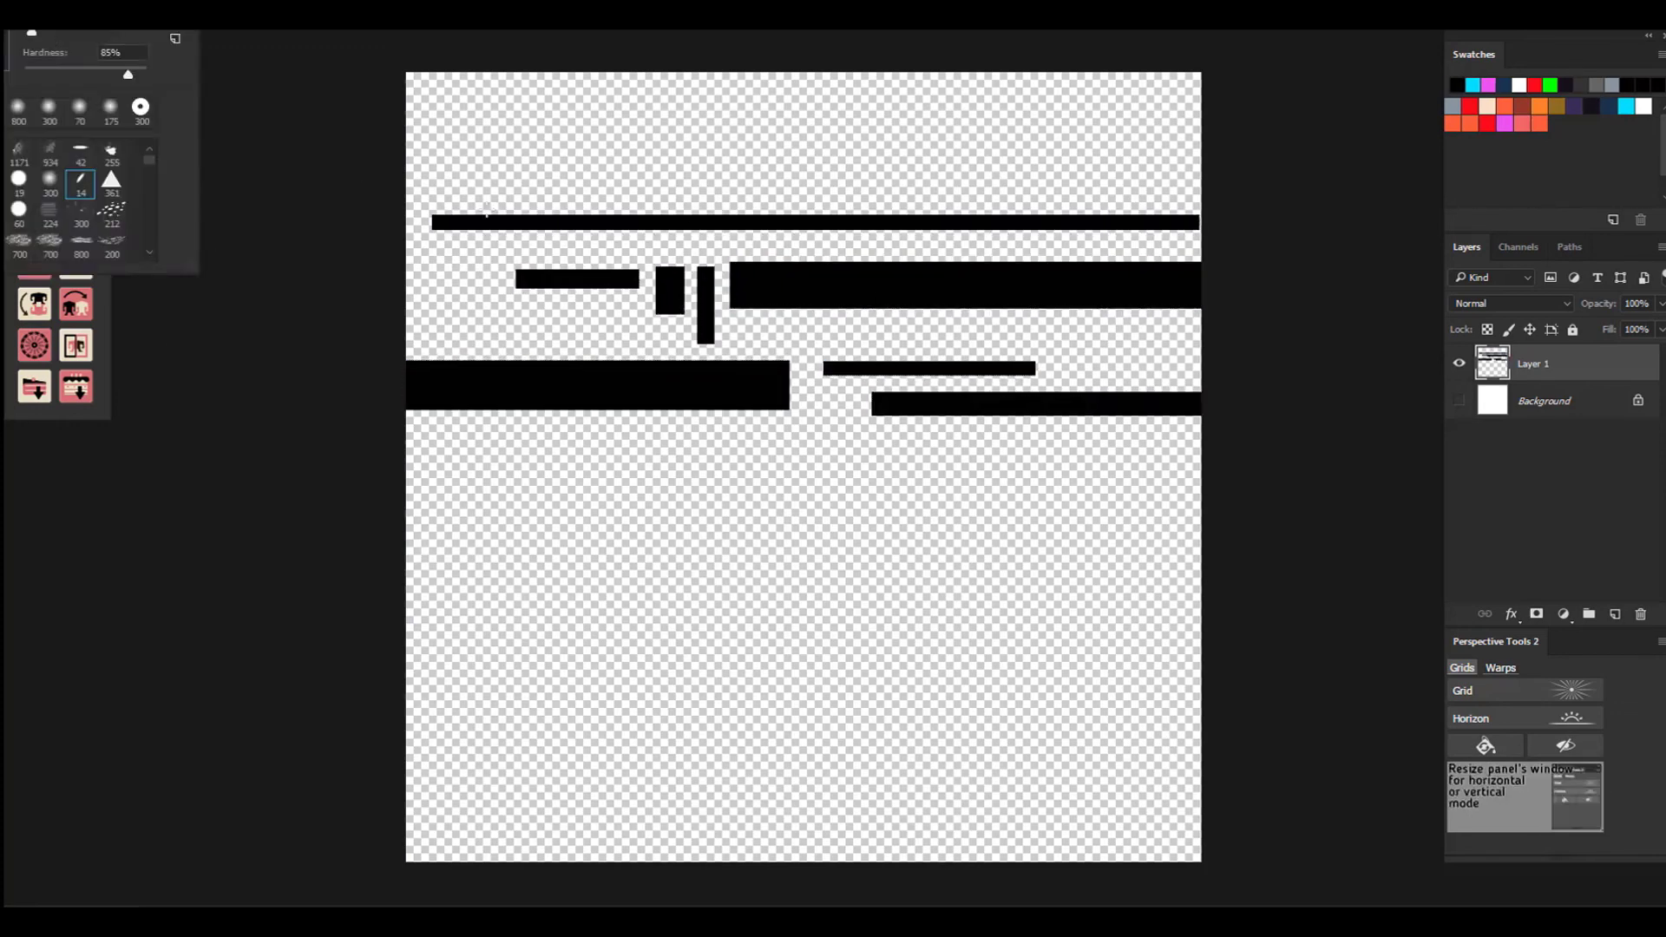
key("Escape")
left_click_drag(759, 208, 1055, 208)
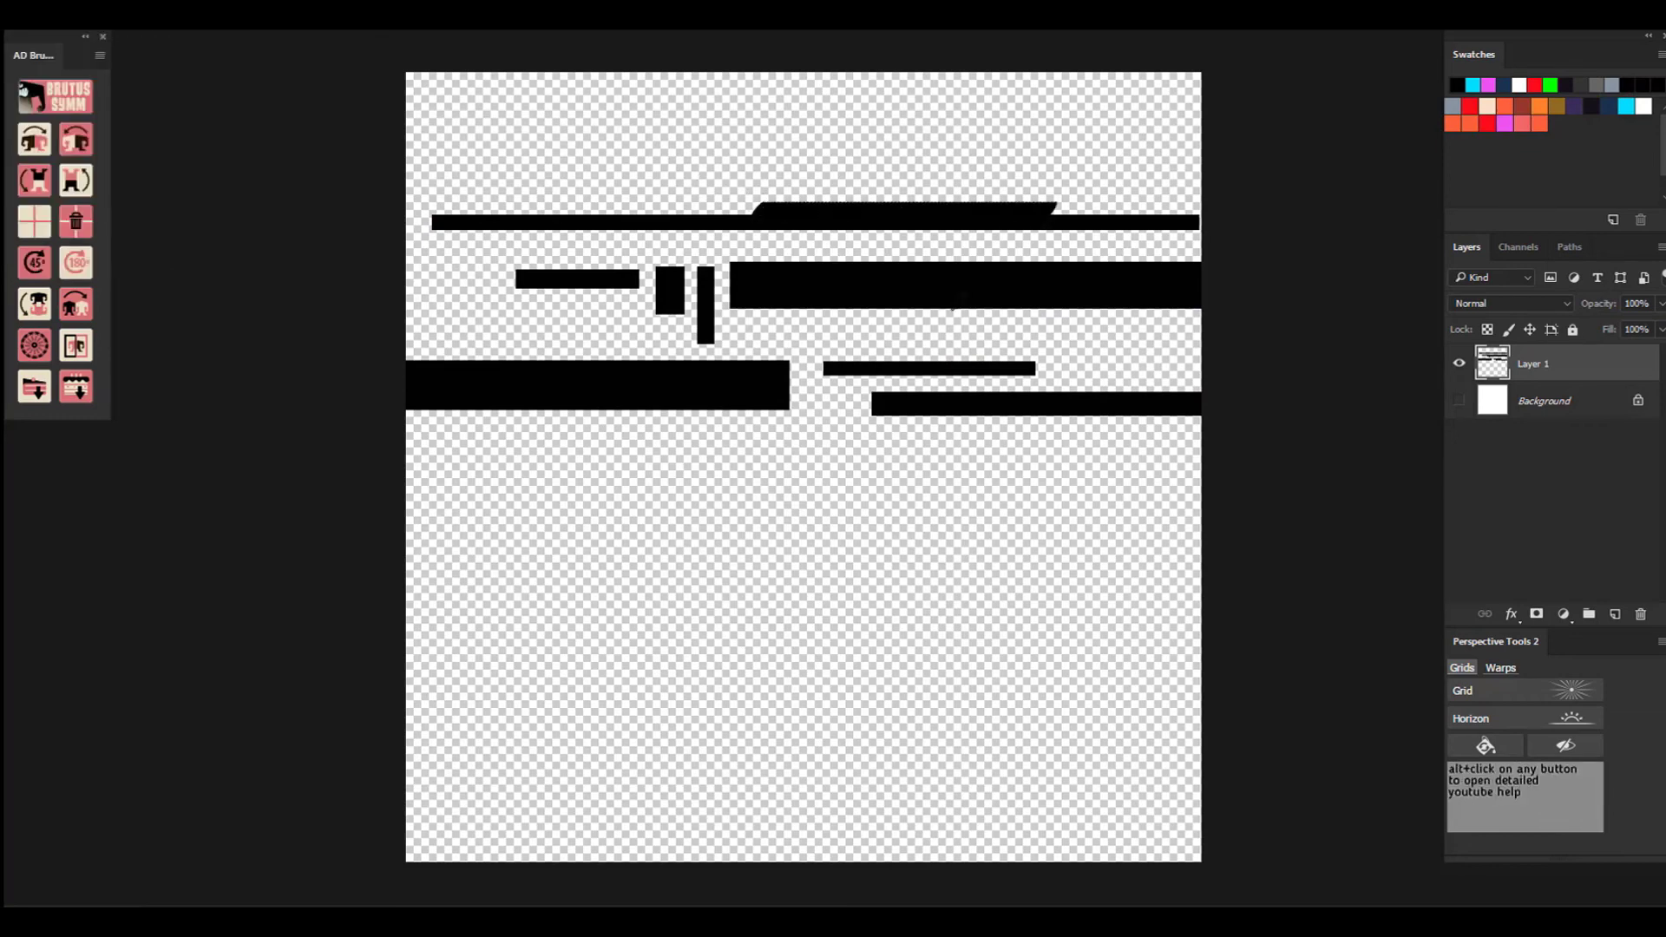
left_click_drag(505, 415, 707, 417)
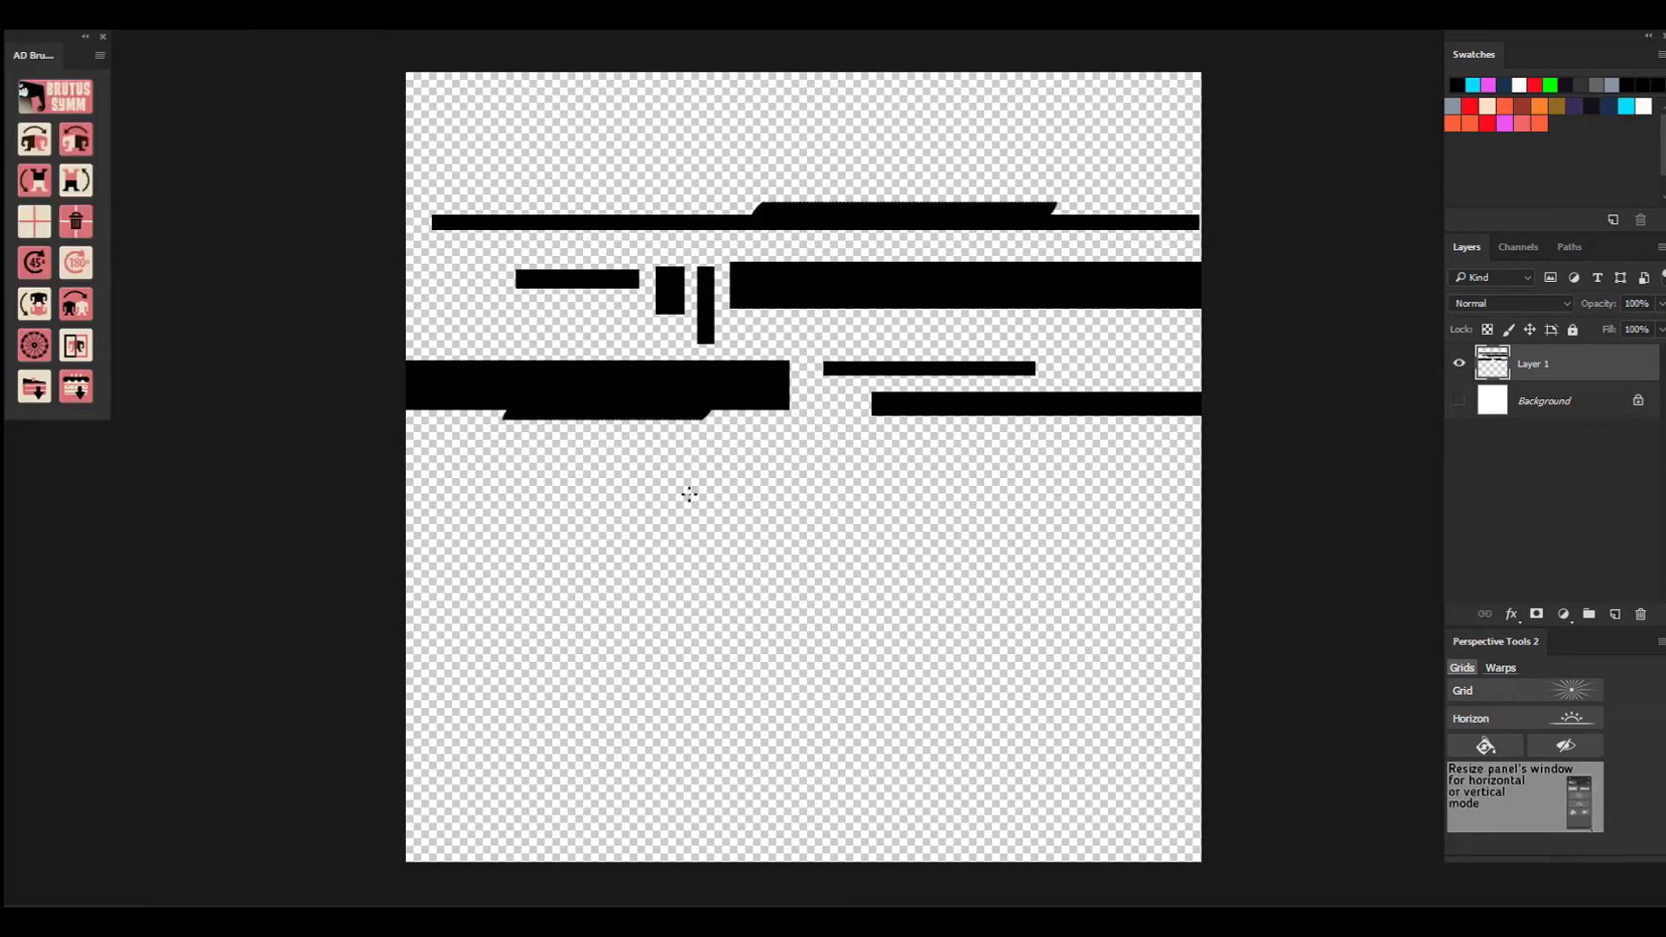
left_click(778, 386)
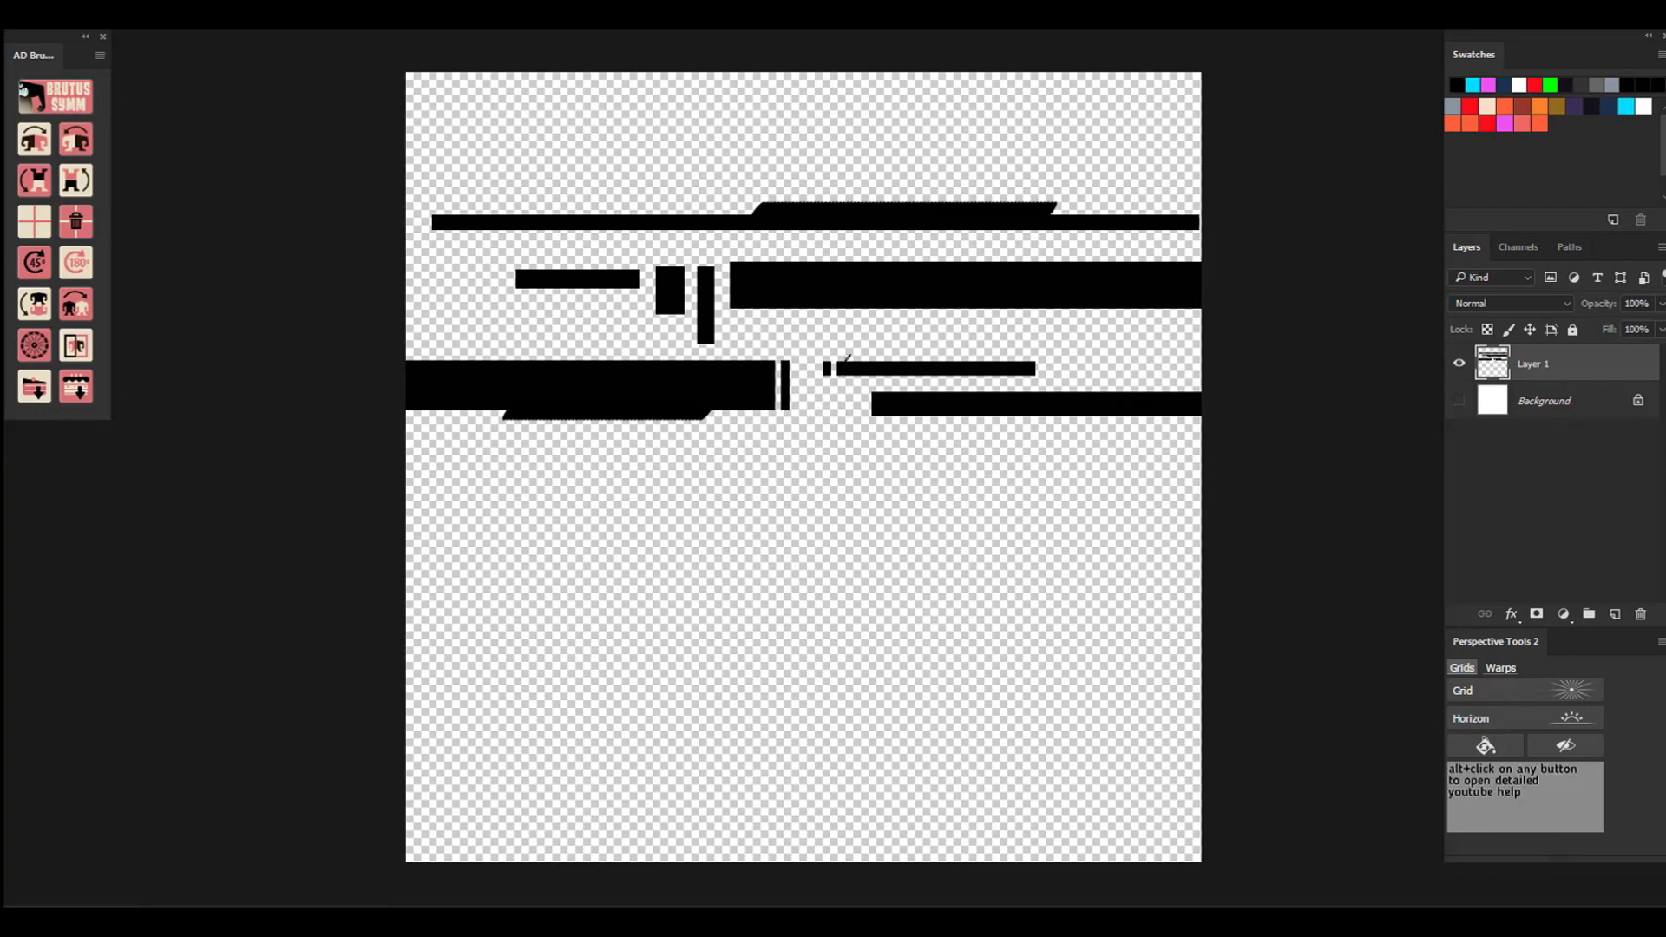
Stamp a small staggered patch of black dots above the left end of the topmost bar.
left_click(90, 136)
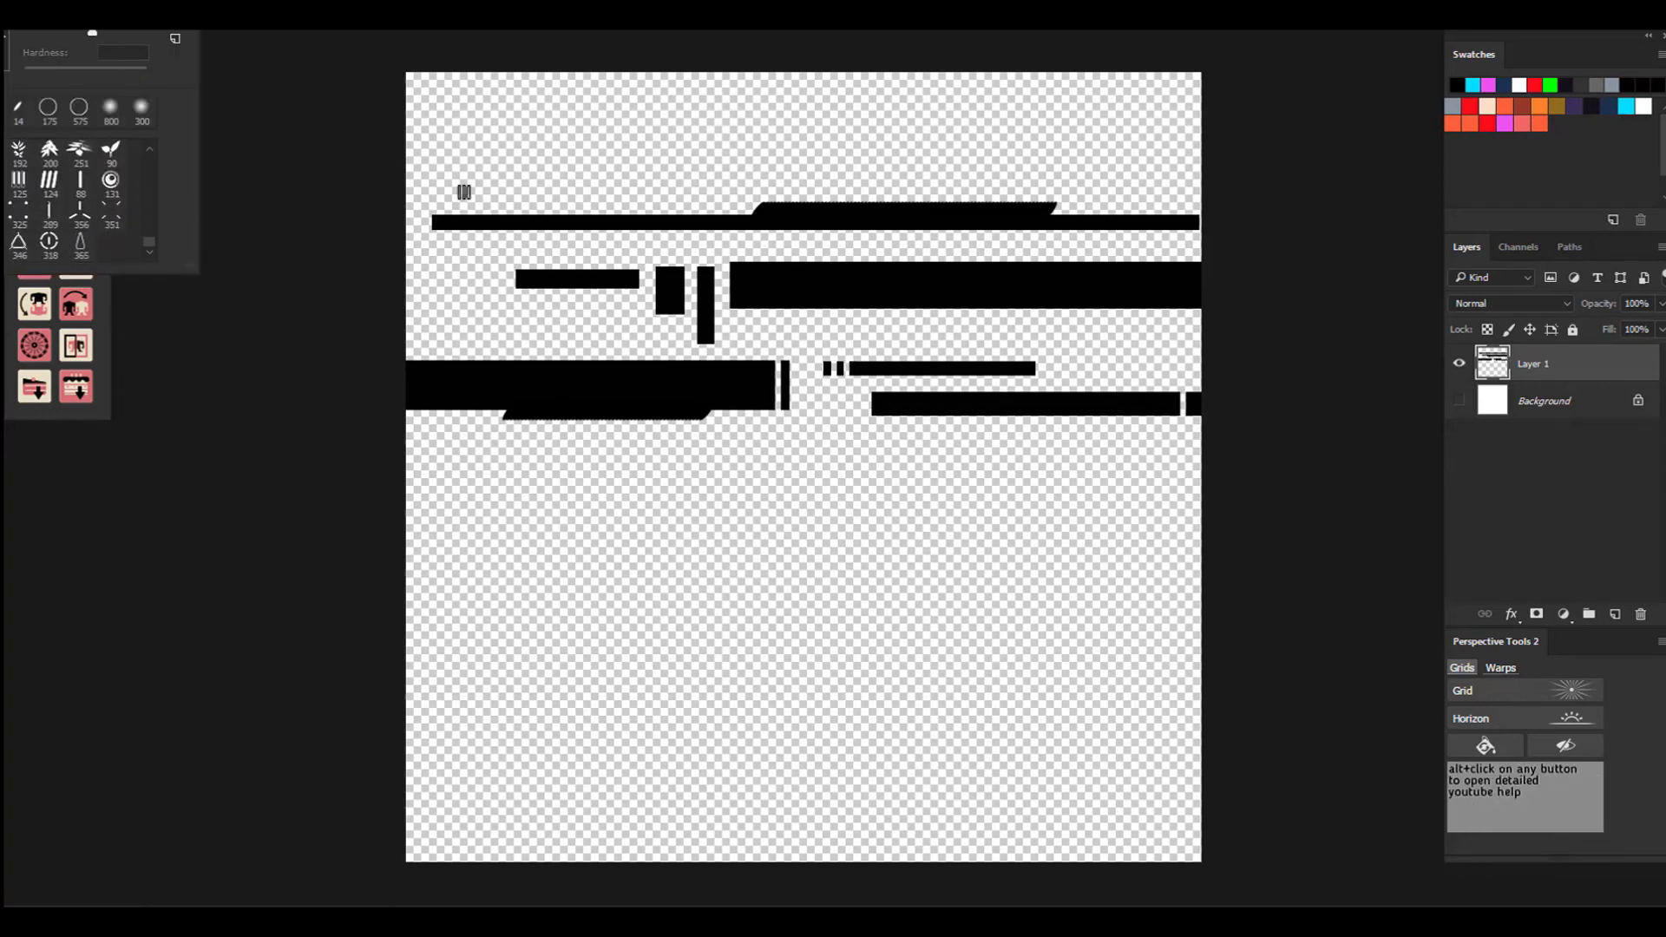
left_click(443, 209)
left_click(19, 31)
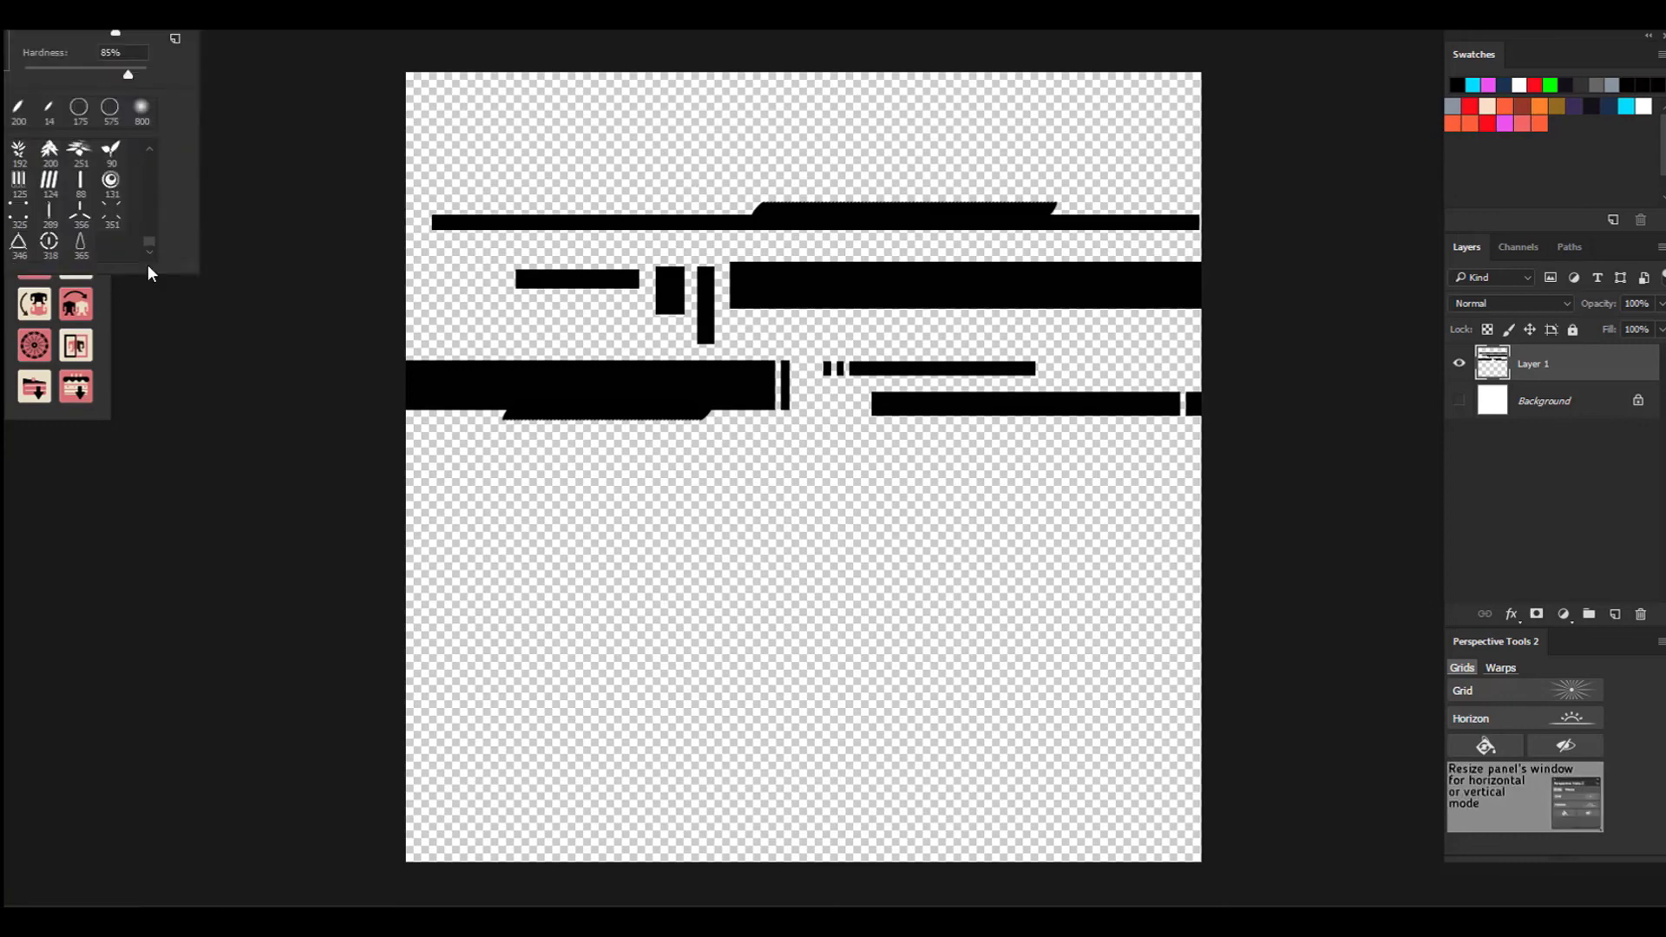
left_click(450, 202)
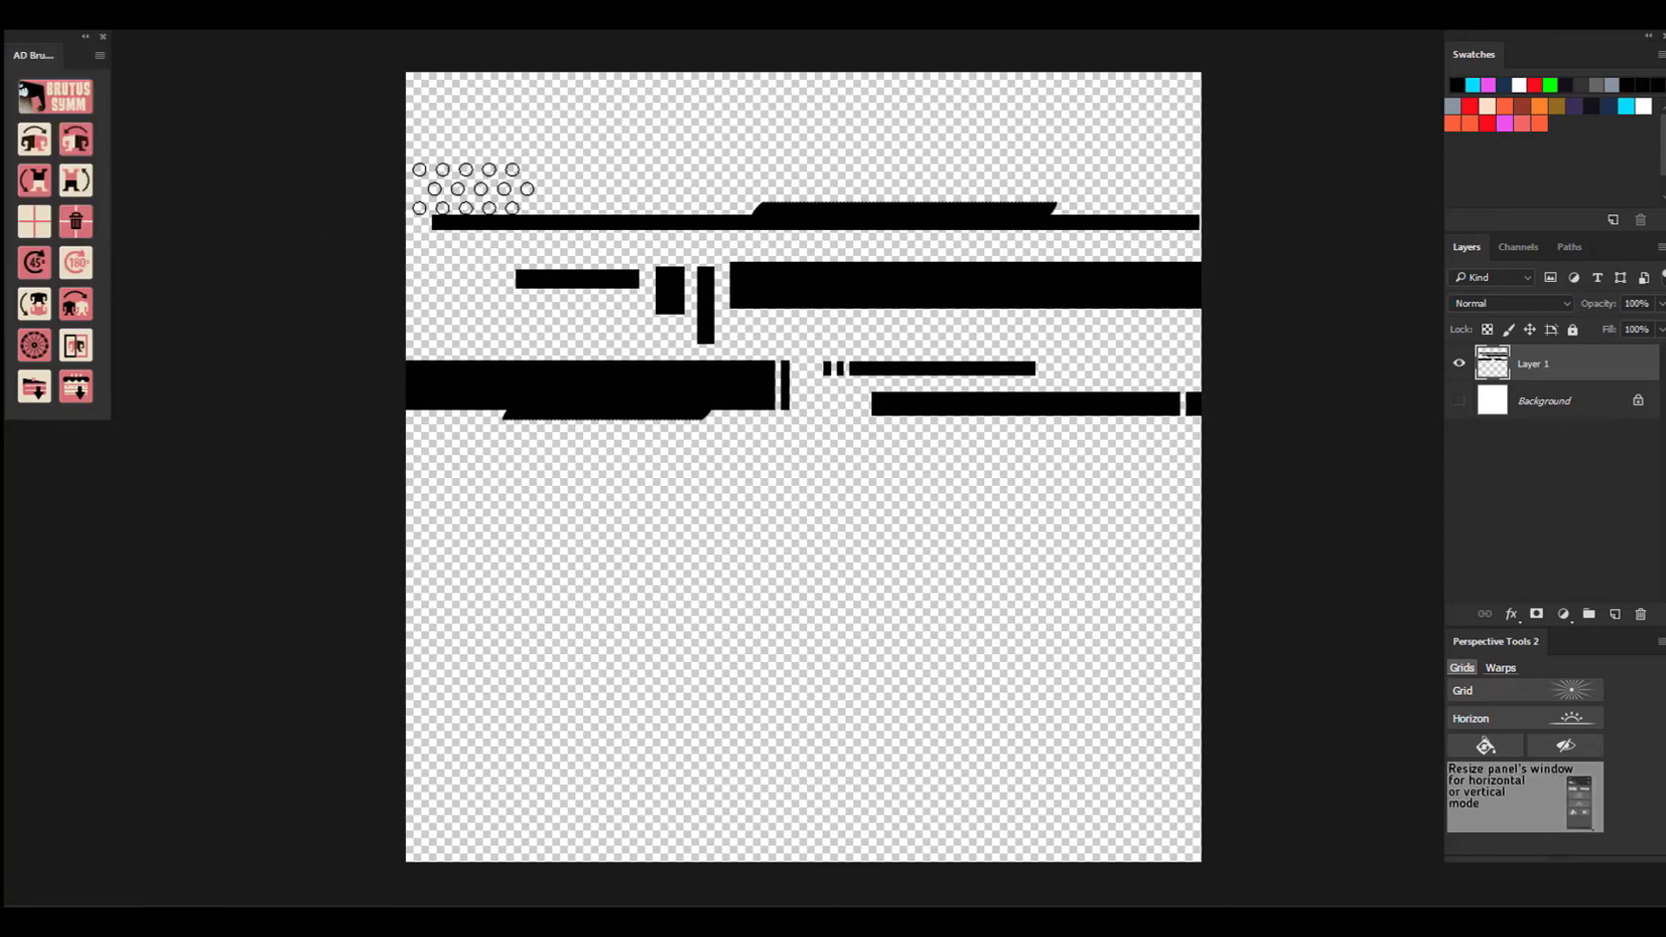
left_click(484, 189)
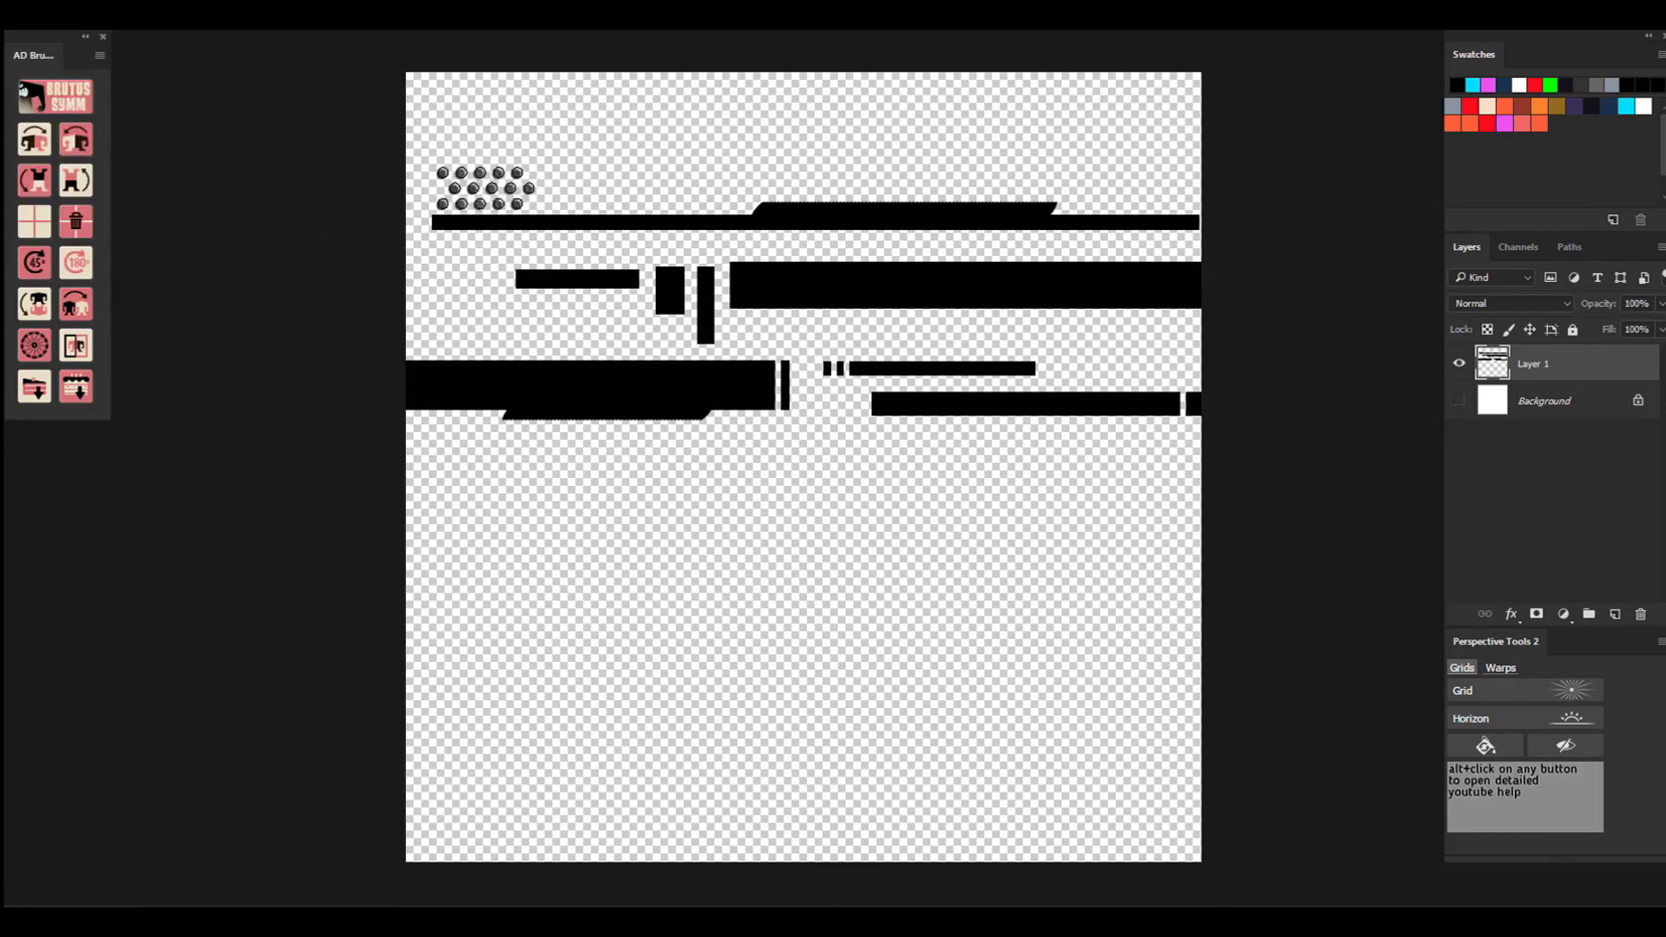
Set the upright triple-bar brush tip's spacing to 127% and paint a row of fine ticks along the thick right bar's upper edge.
left_click(336, 15)
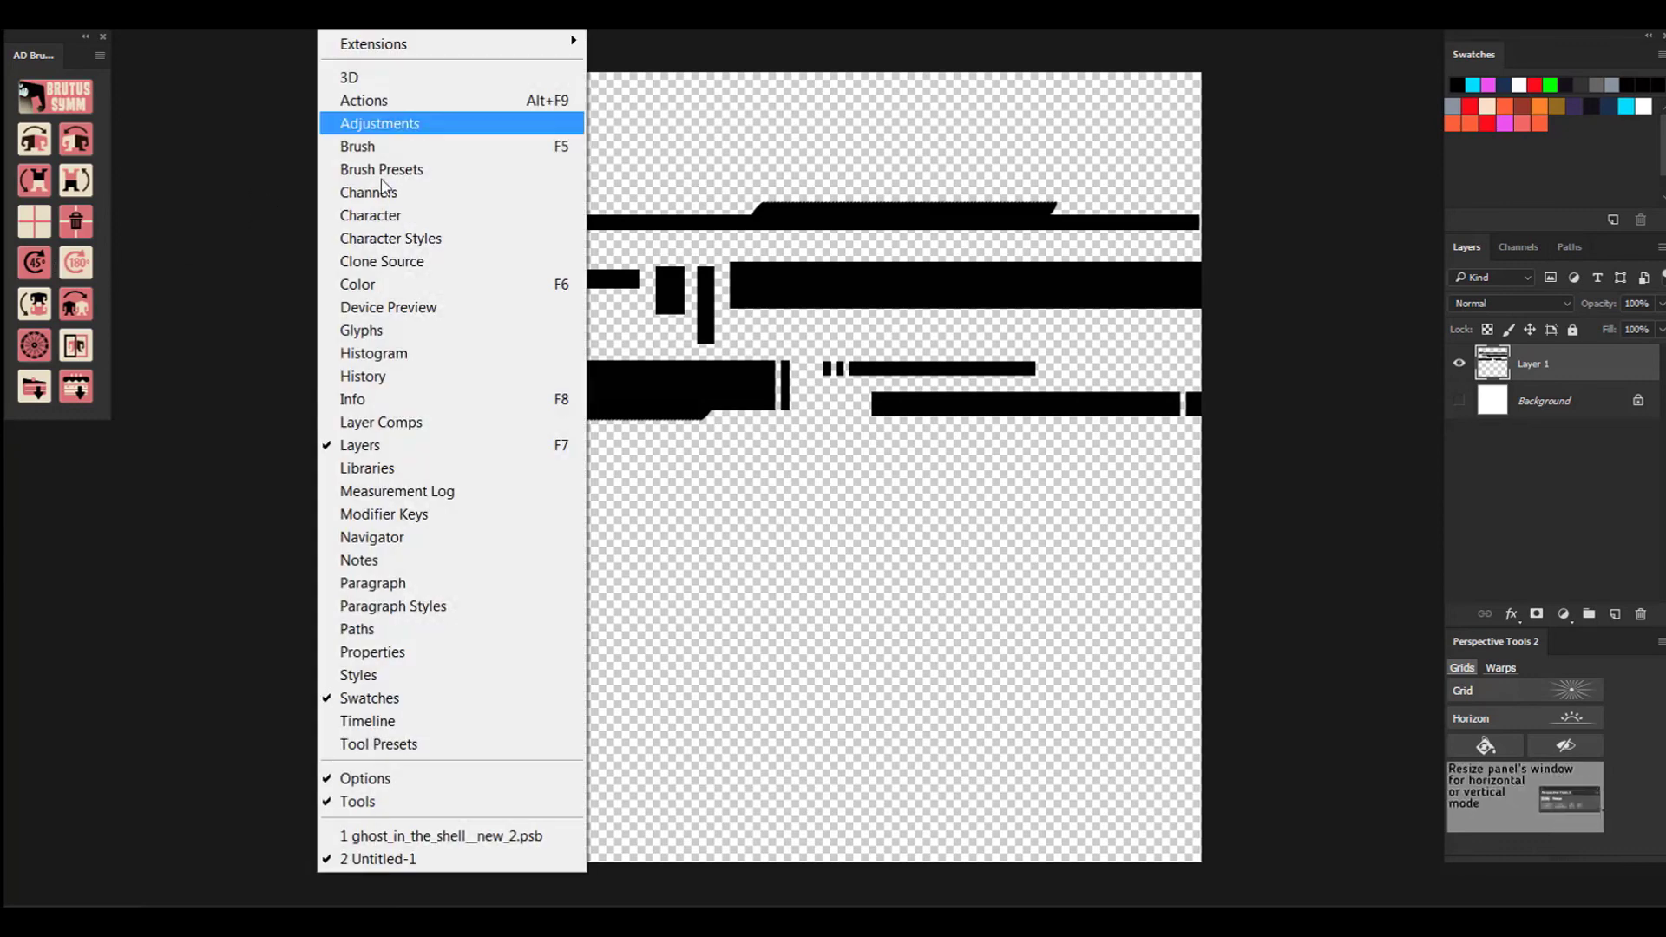
left_click(475, 205)
left_click(1363, 156)
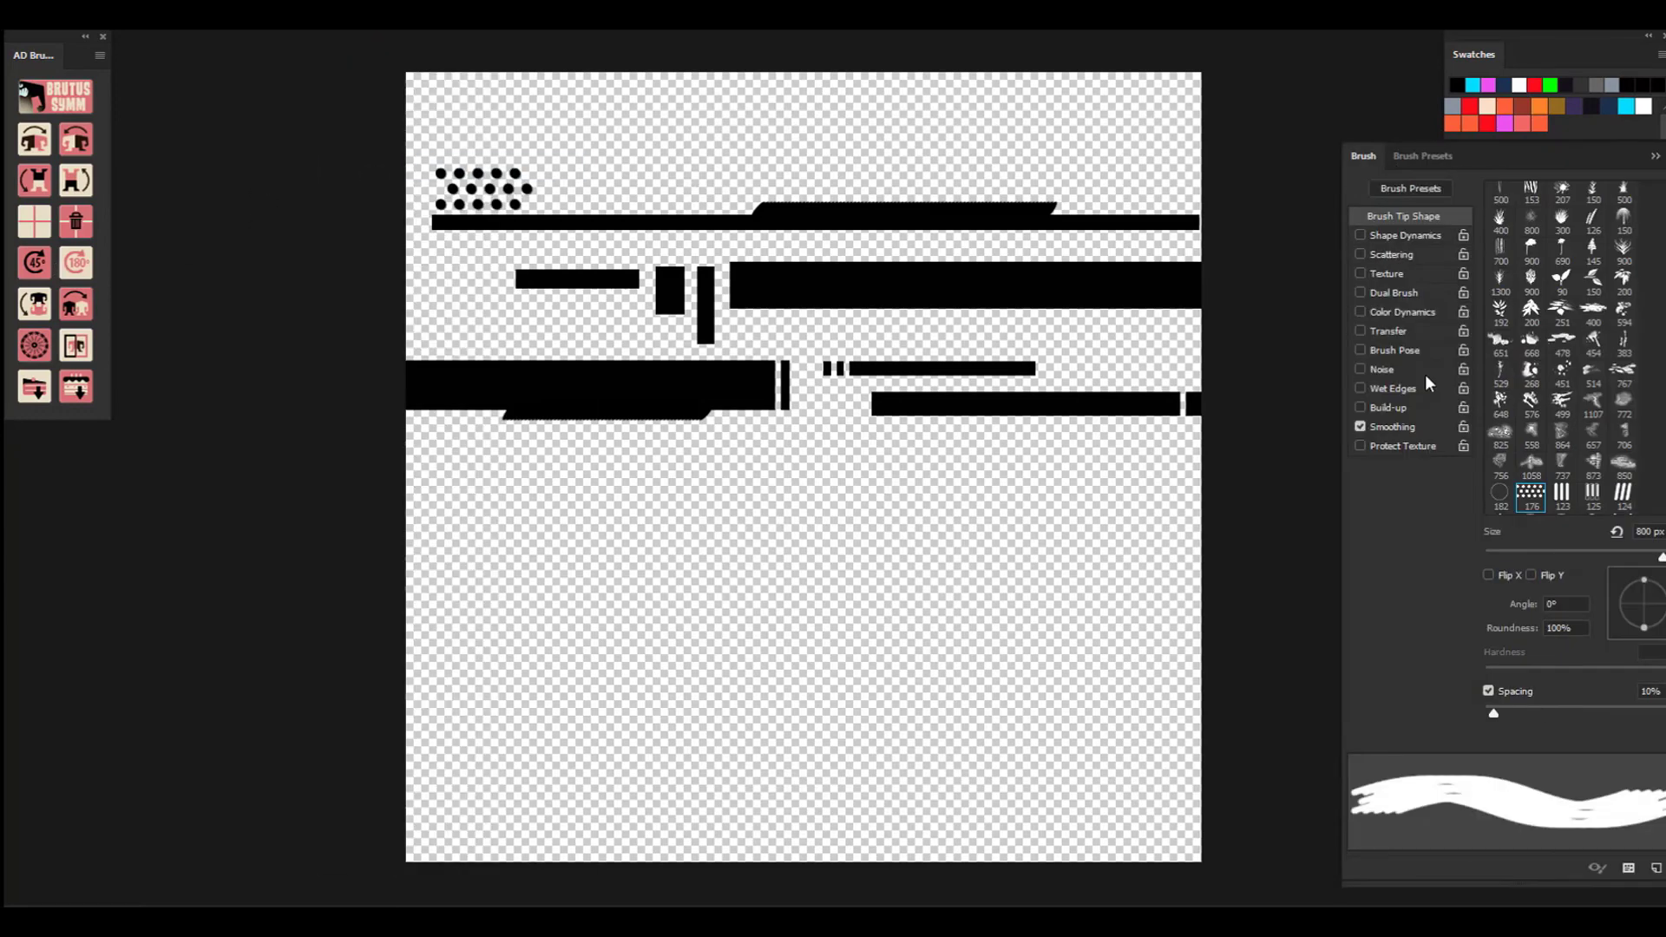
mouse_move(1495, 713)
left_mouse_down()
mouse_move(1614, 717)
mouse_move(1598, 714)
left_mouse_up()
left_click(1554, 500)
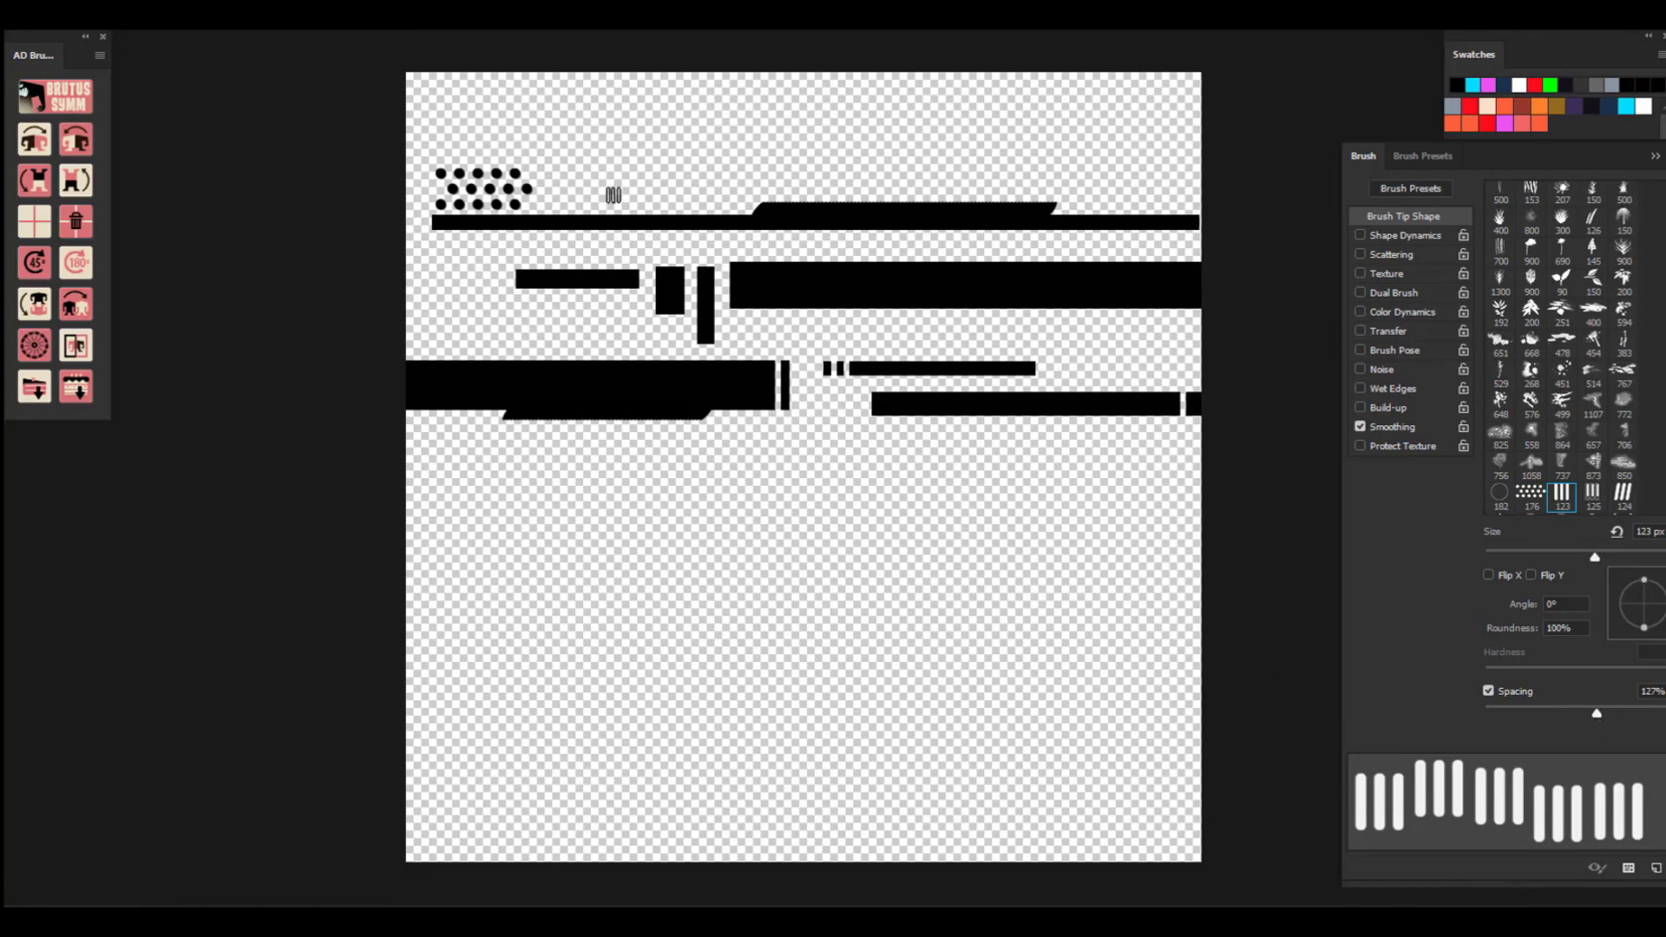
left_click_drag(800, 256, 1231, 286)
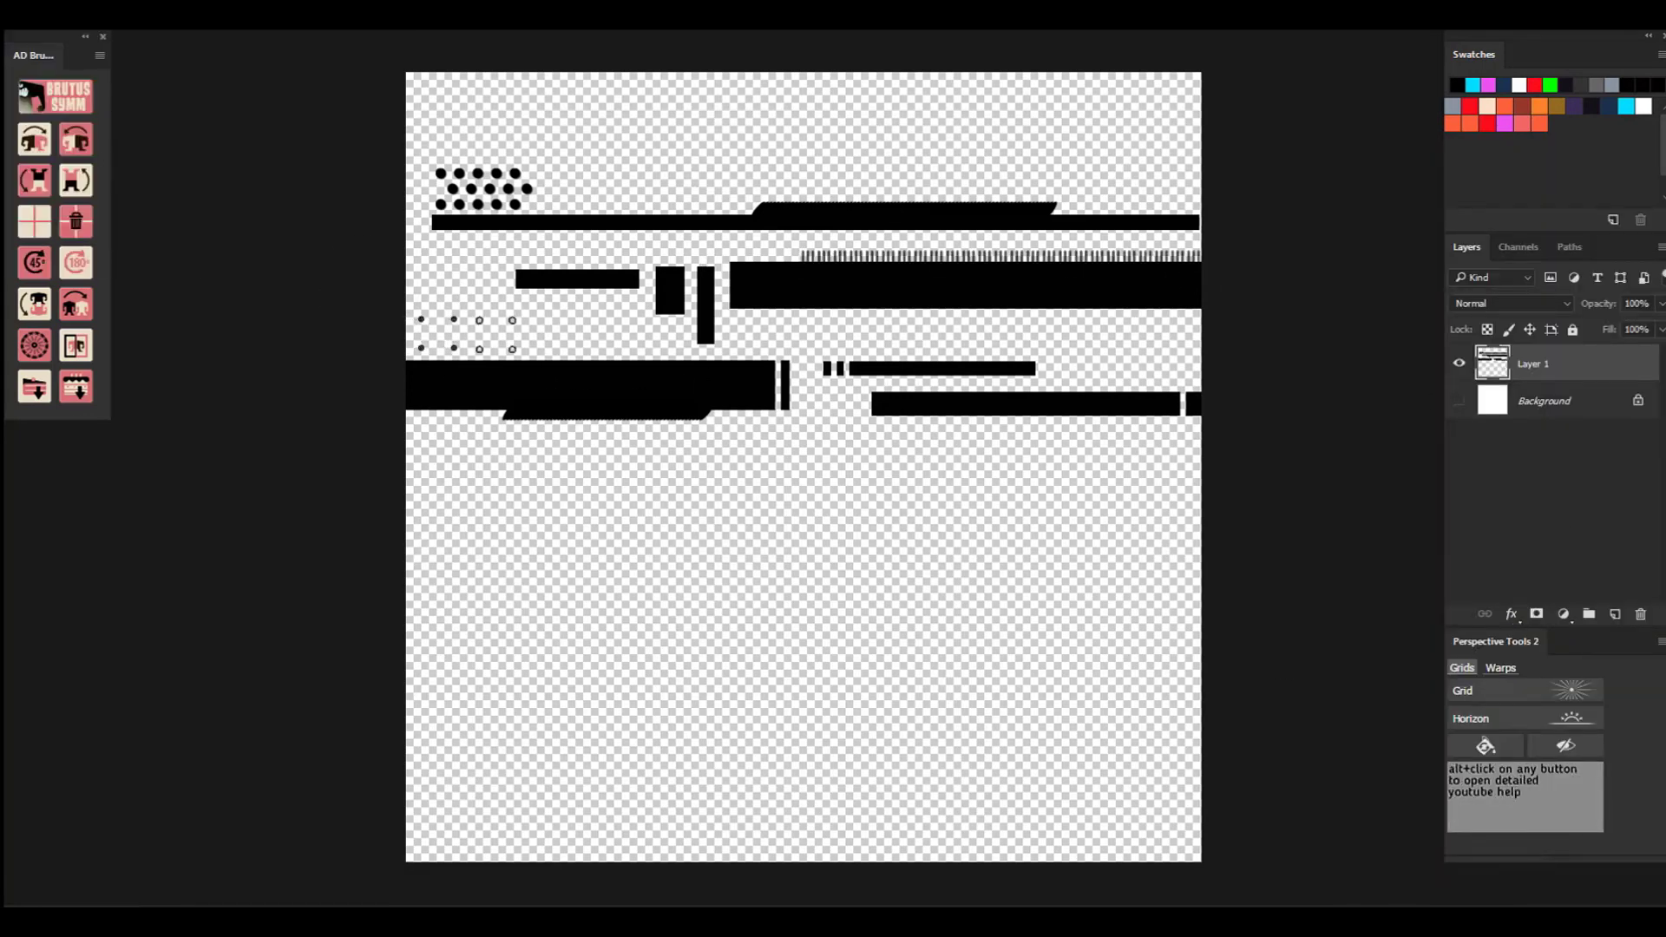
Widen the spacing of the 325 px four-dot brush tip and paint two rows of small dots above the thick left bar.
left_click(337, 17)
left_click(382, 168)
left_click(1355, 155)
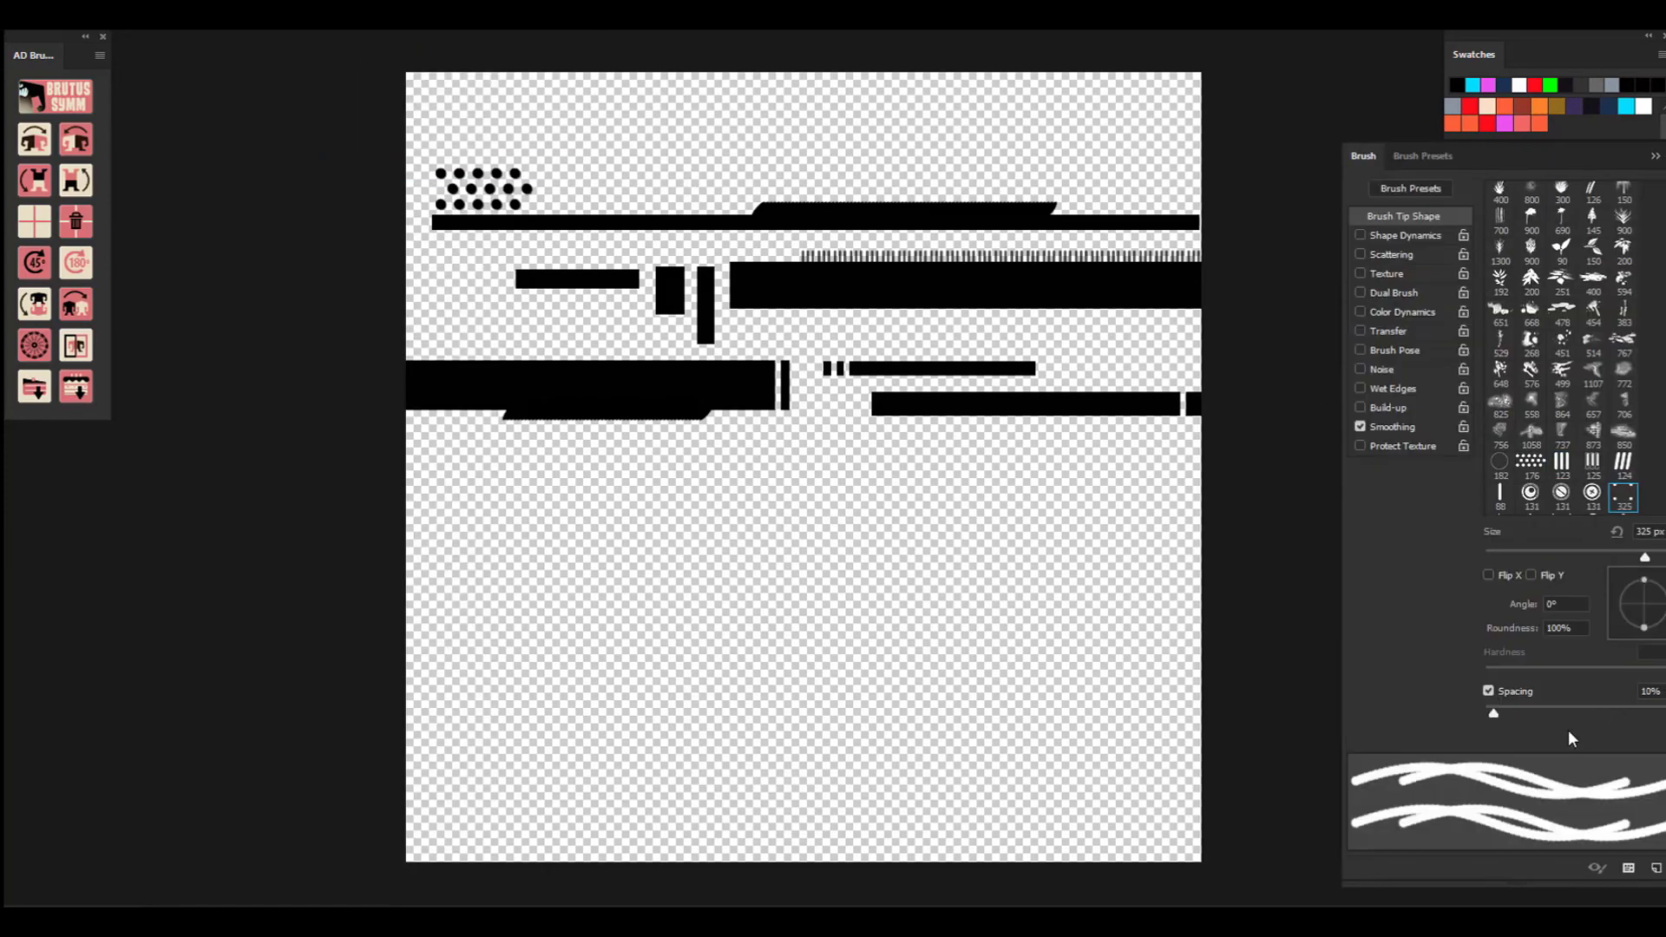
left_click_drag(1497, 715, 1608, 727)
left_click_drag(443, 335, 603, 347)
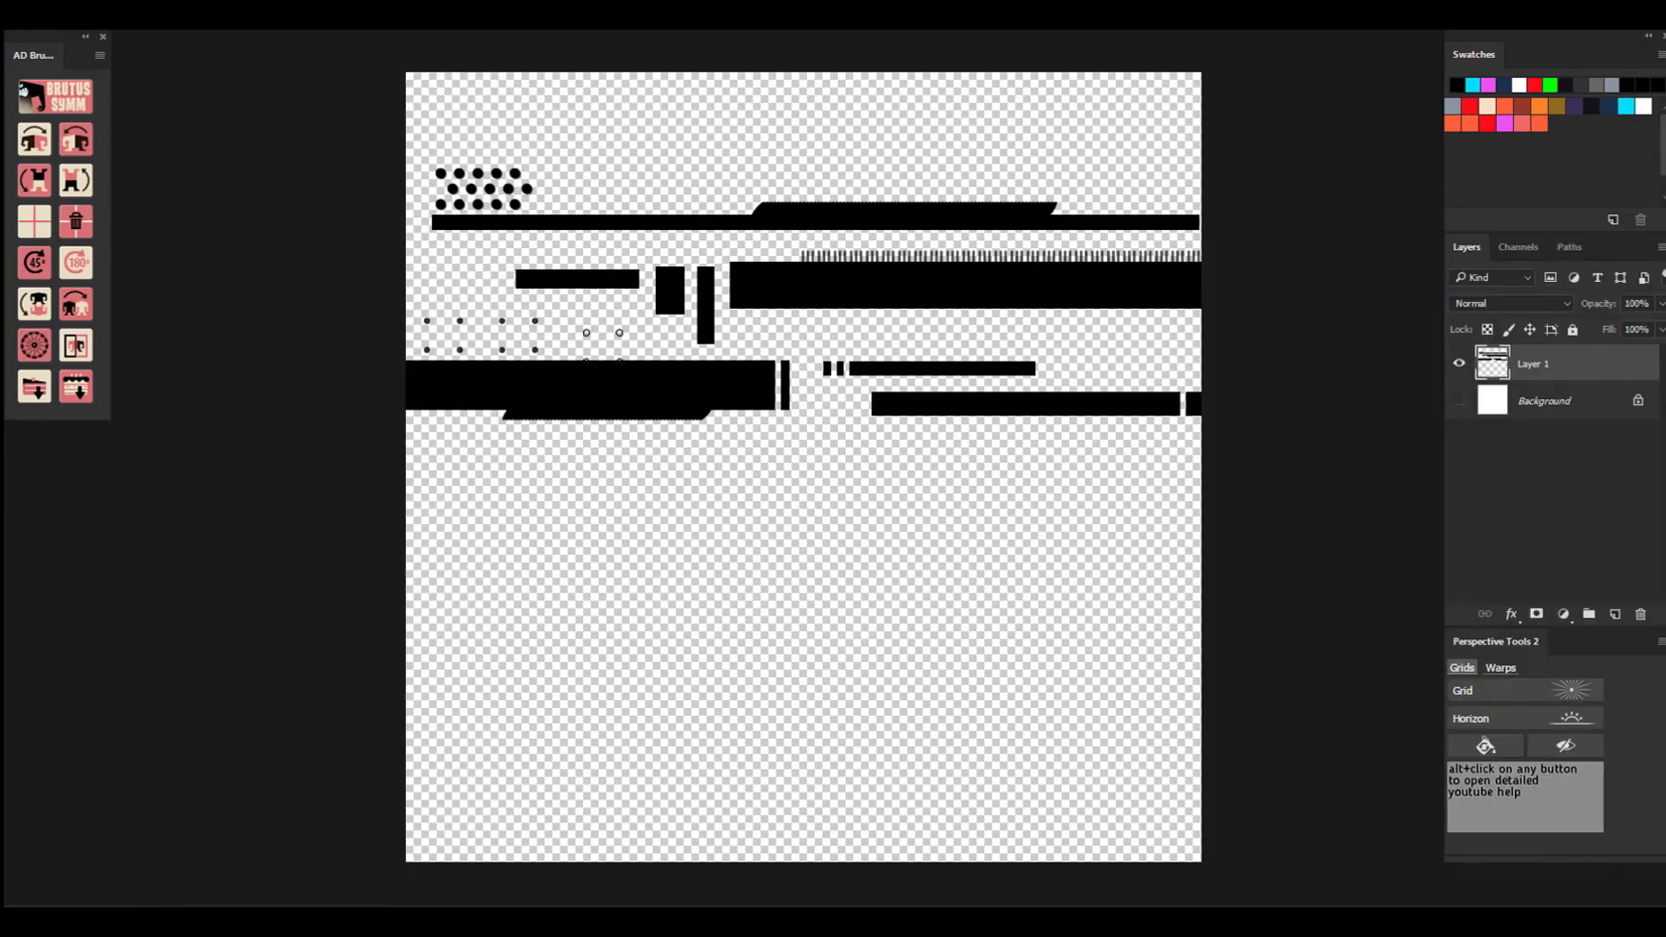
Stamp a tall rounded upright bar and a shorter, thinner one beside it on the topmost bar with the single-bar brush tip.
left_click(8, 18)
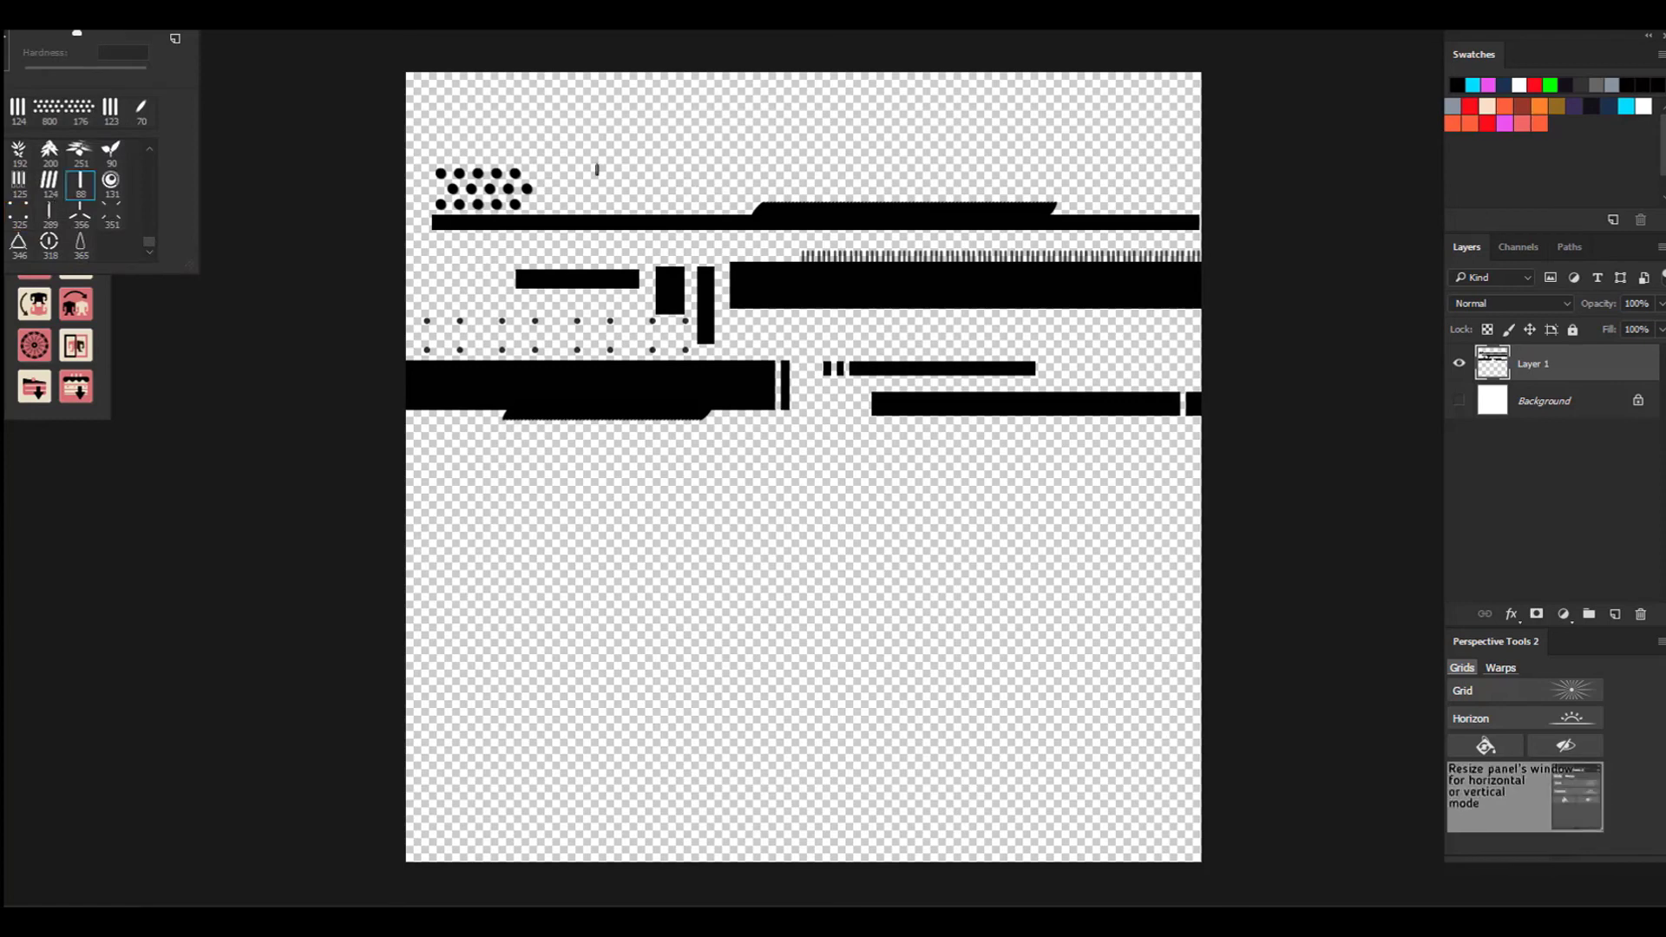
left_click(701, 205)
key("bracketright")
key("bracketright")
key("bracketright")
key("bracketright")
key("bracketright")
key("bracketright")
key("bracketright")
key("bracketright")
left_click(714, 174)
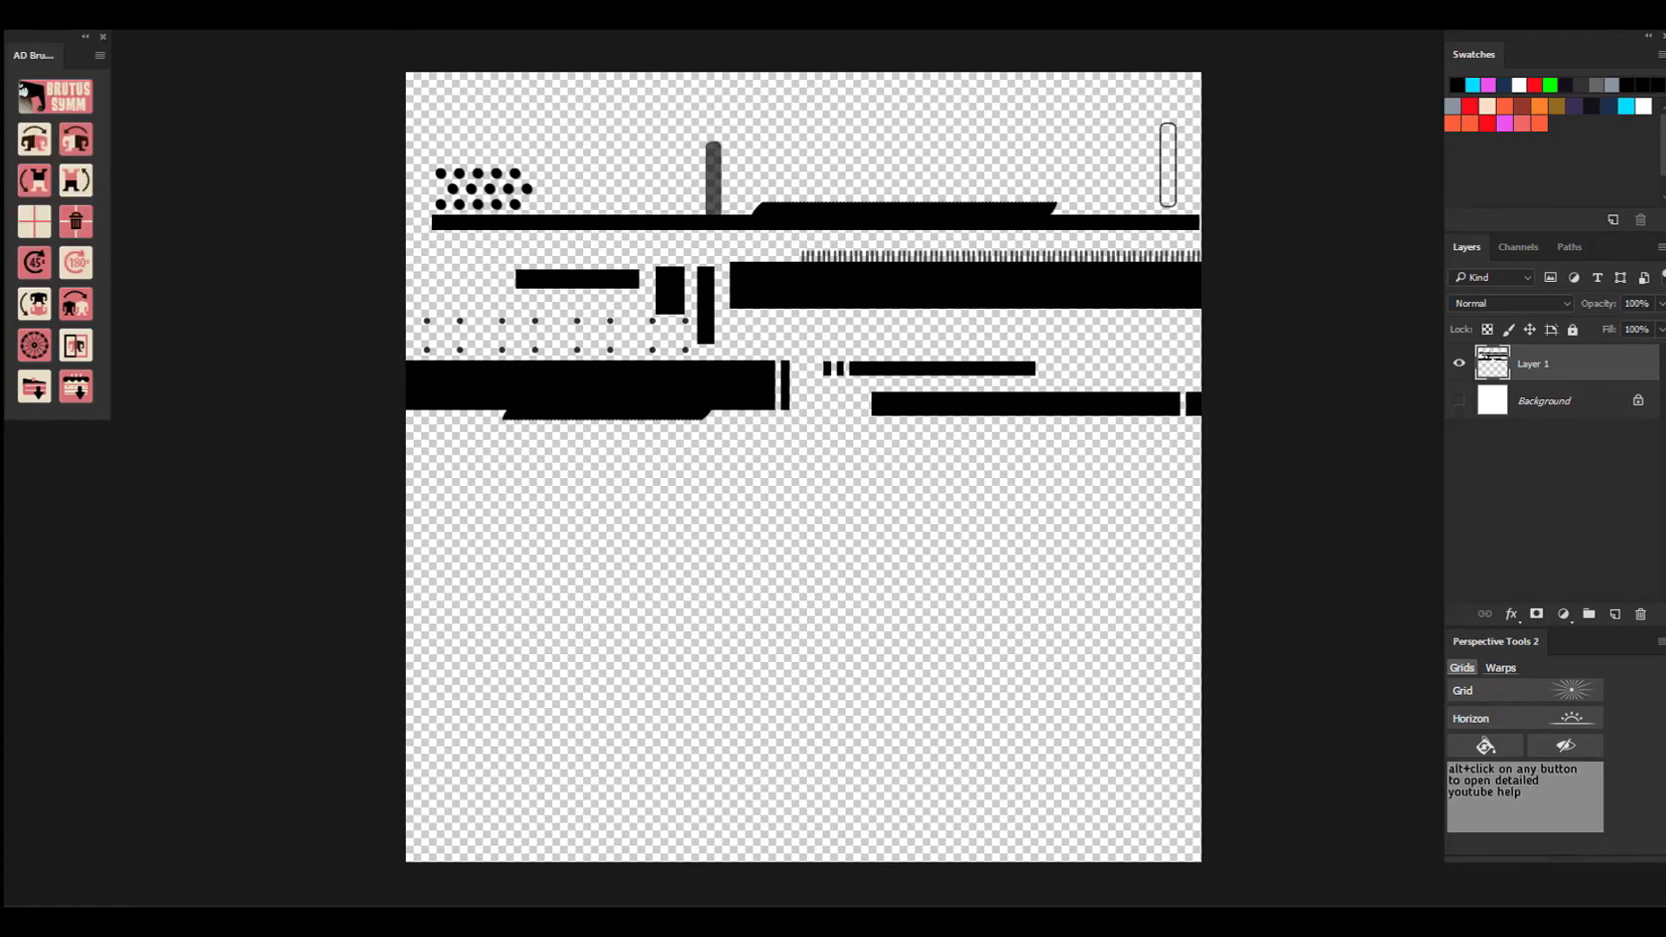
key("ctrl+z")
key("bracketleft")
key("bracketleft")
key("bracketleft")
key("bracketleft")
key("bracketleft")
left_click(689, 200)
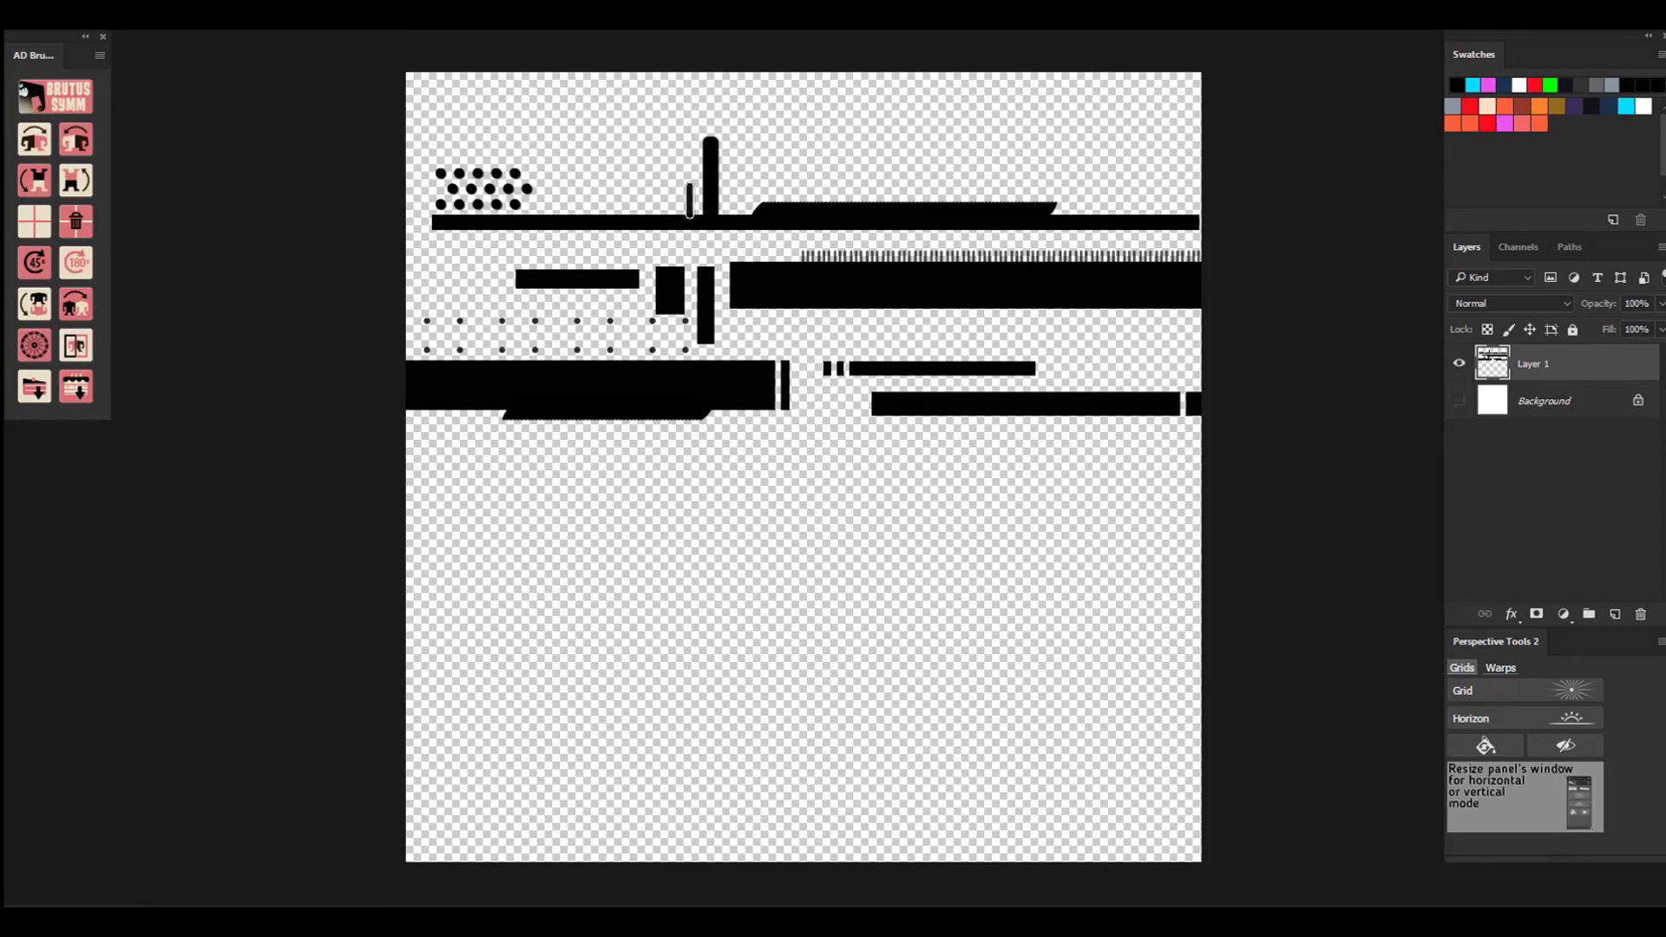
Draw thin horizontal lines below the topmost bar, along the two lower right bars and beneath the thick left bar.
left_click(11, 17)
scroll(156, 222, "up", 10)
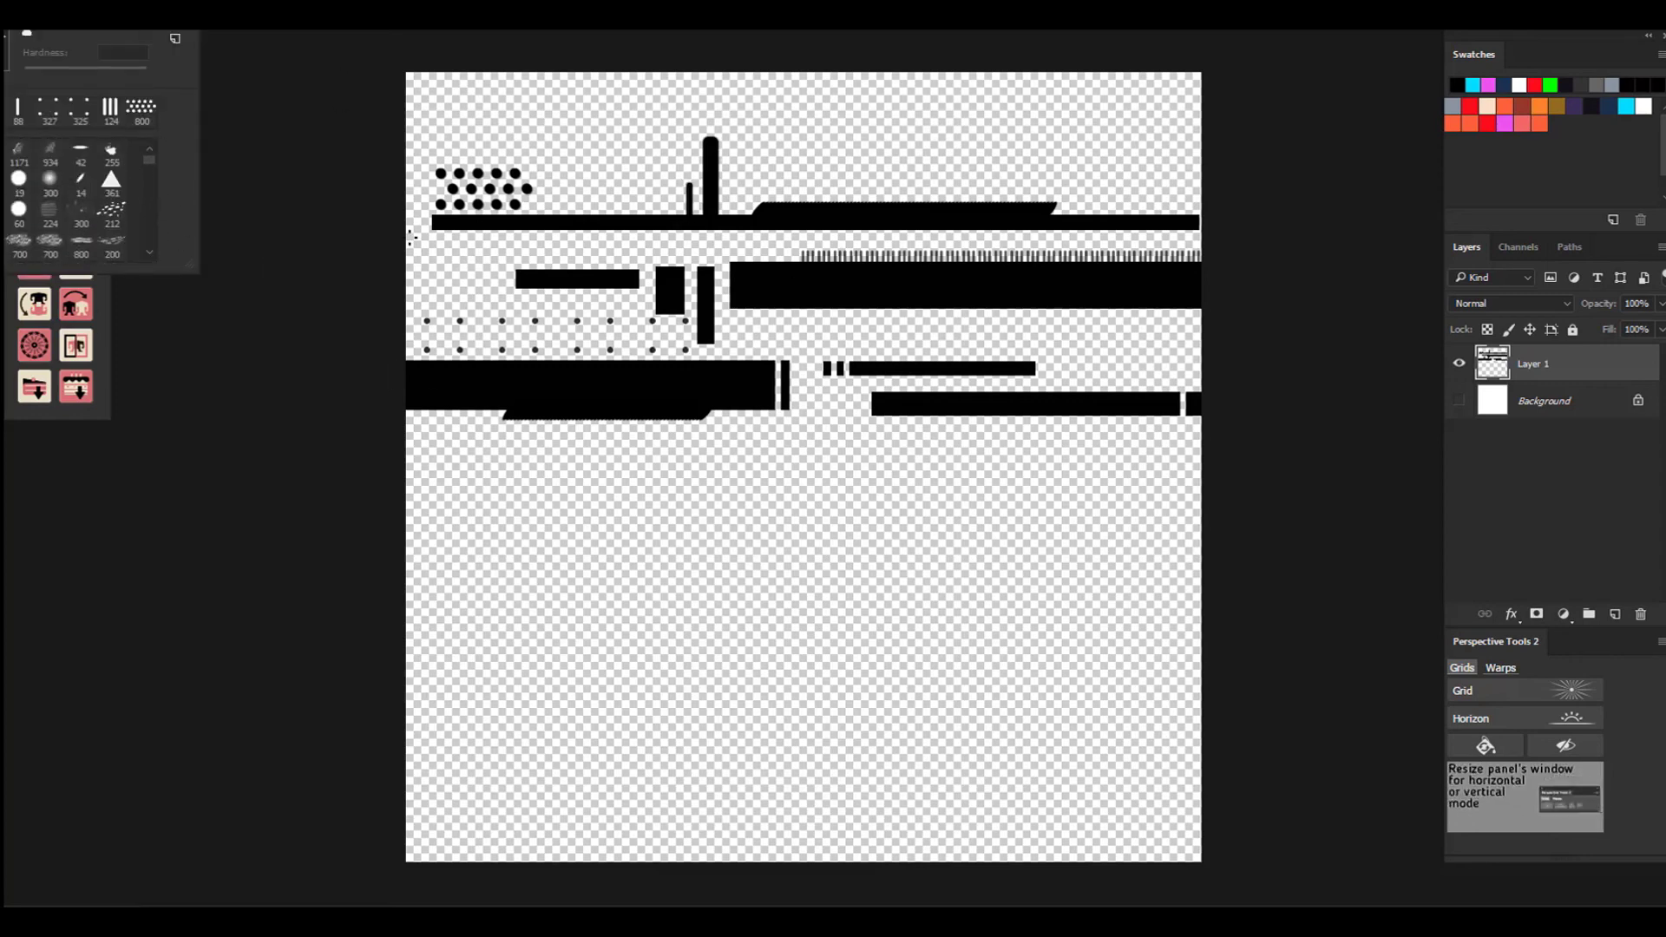
left_click(1247, 240)
key("v")
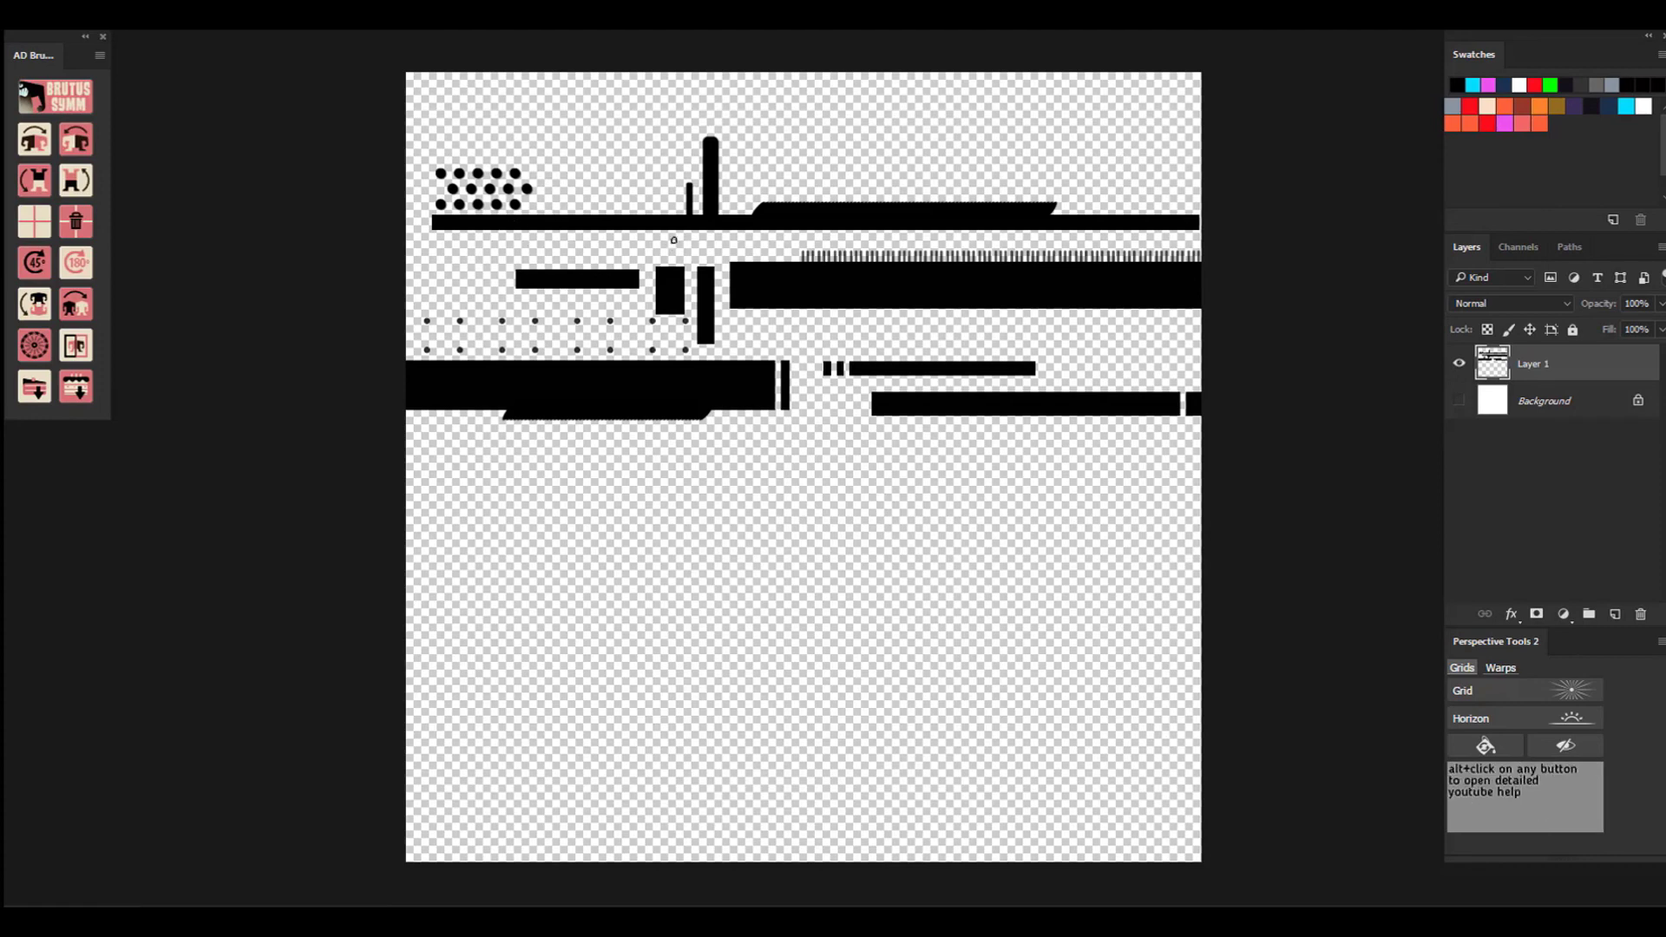
left_click_drag(673, 237, 1311, 275)
left_click(944, 357)
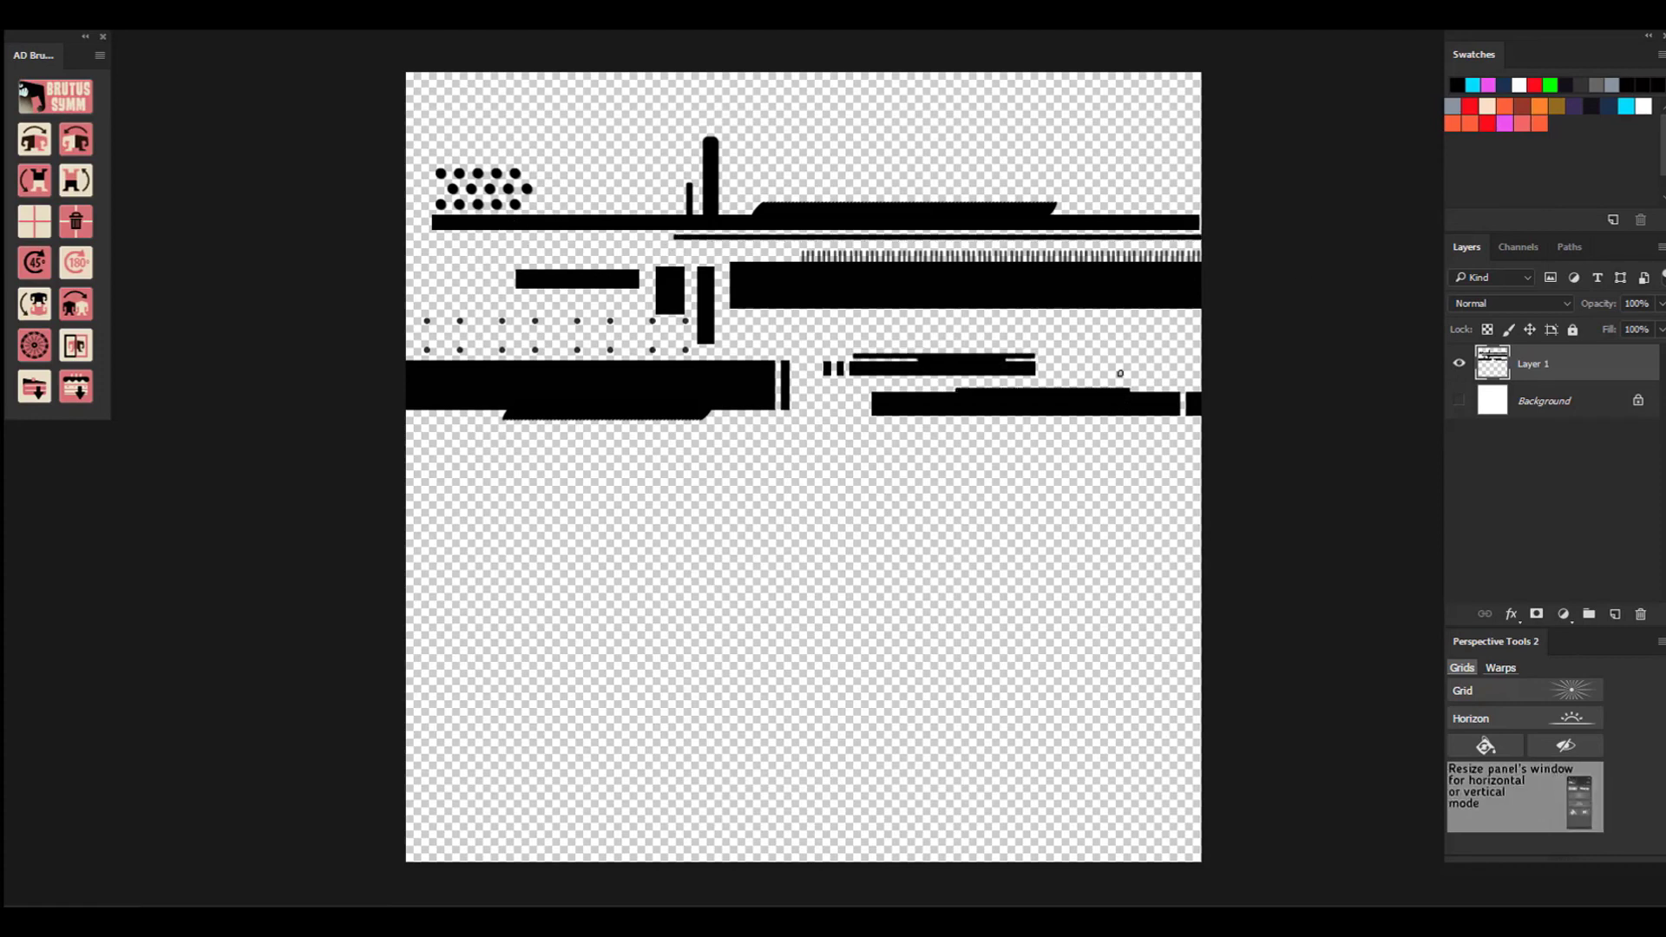
left_click_drag(412, 422, 760, 451)
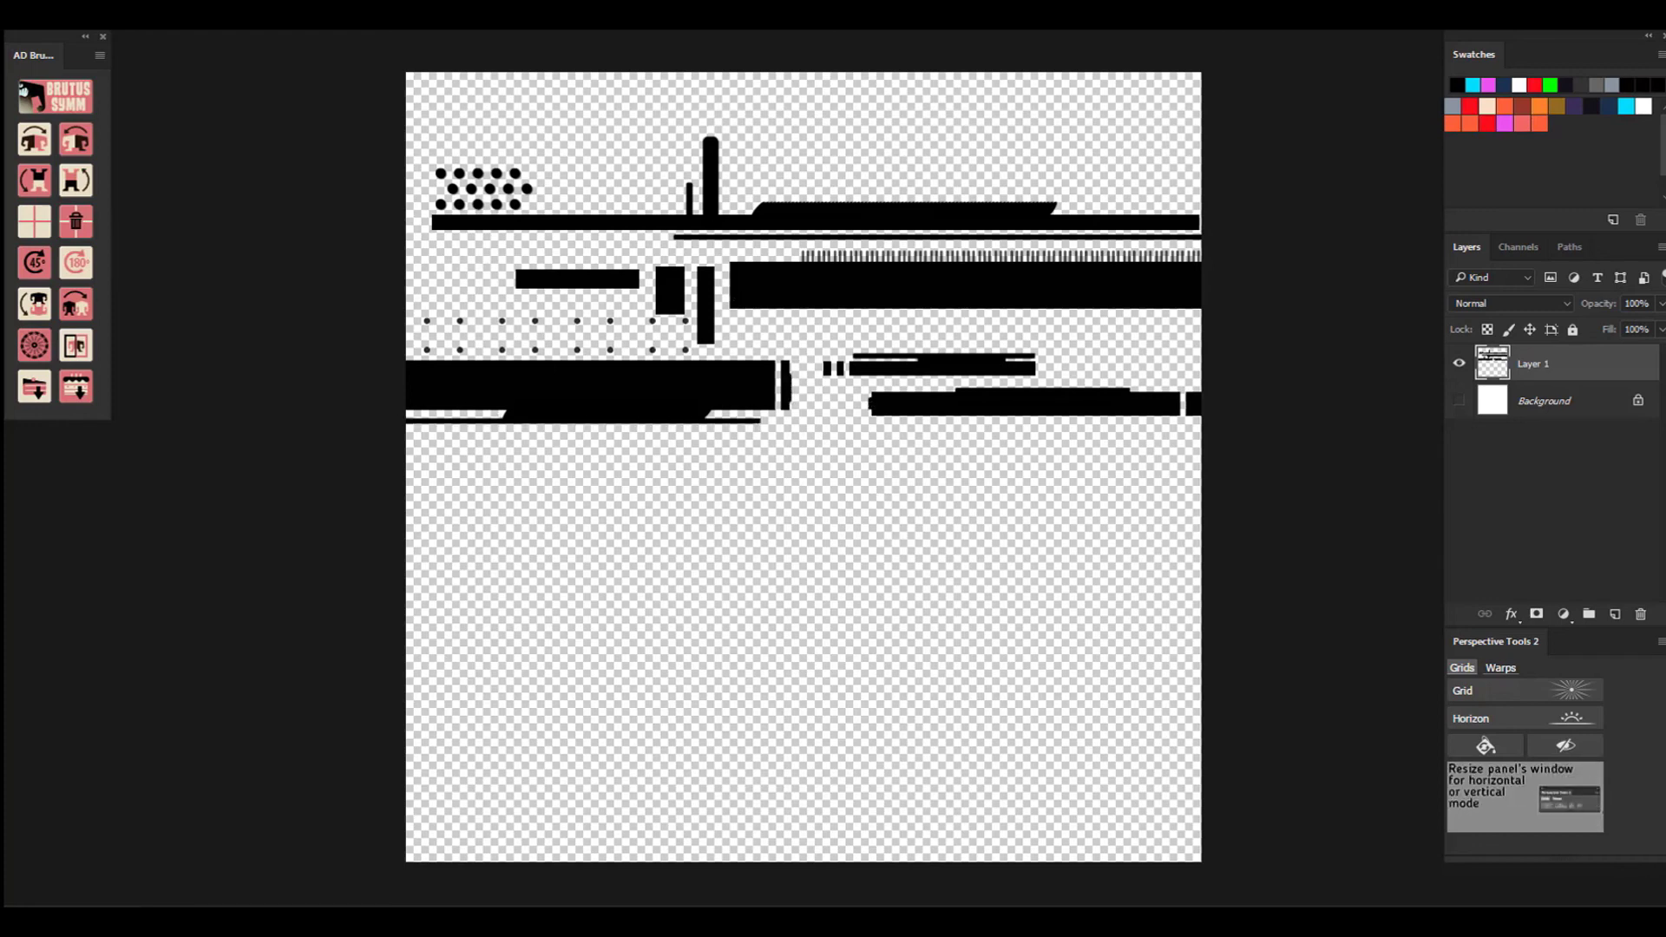
Set the slanted triple-stripe tip's spacing to 110% and erase a row of slanted notches along the thick right bar's lower edge.
left_click(53, 12)
left_click_drag(152, 159, 150, 242)
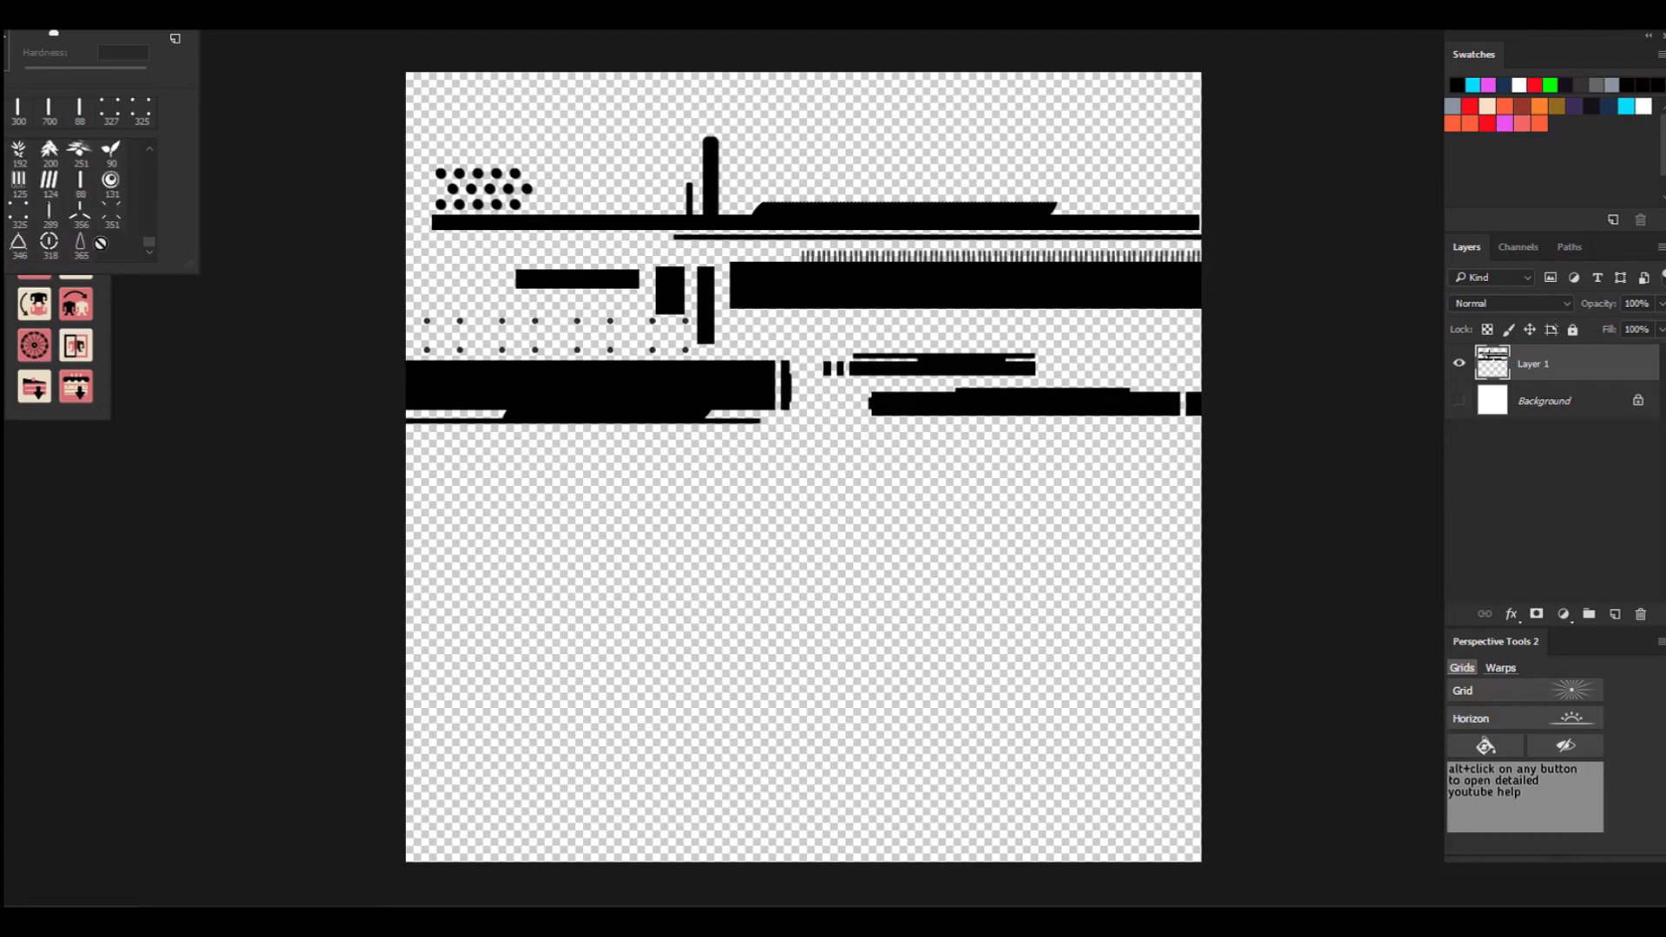
left_click(540, 527)
left_click(54, 12)
left_click(50, 185)
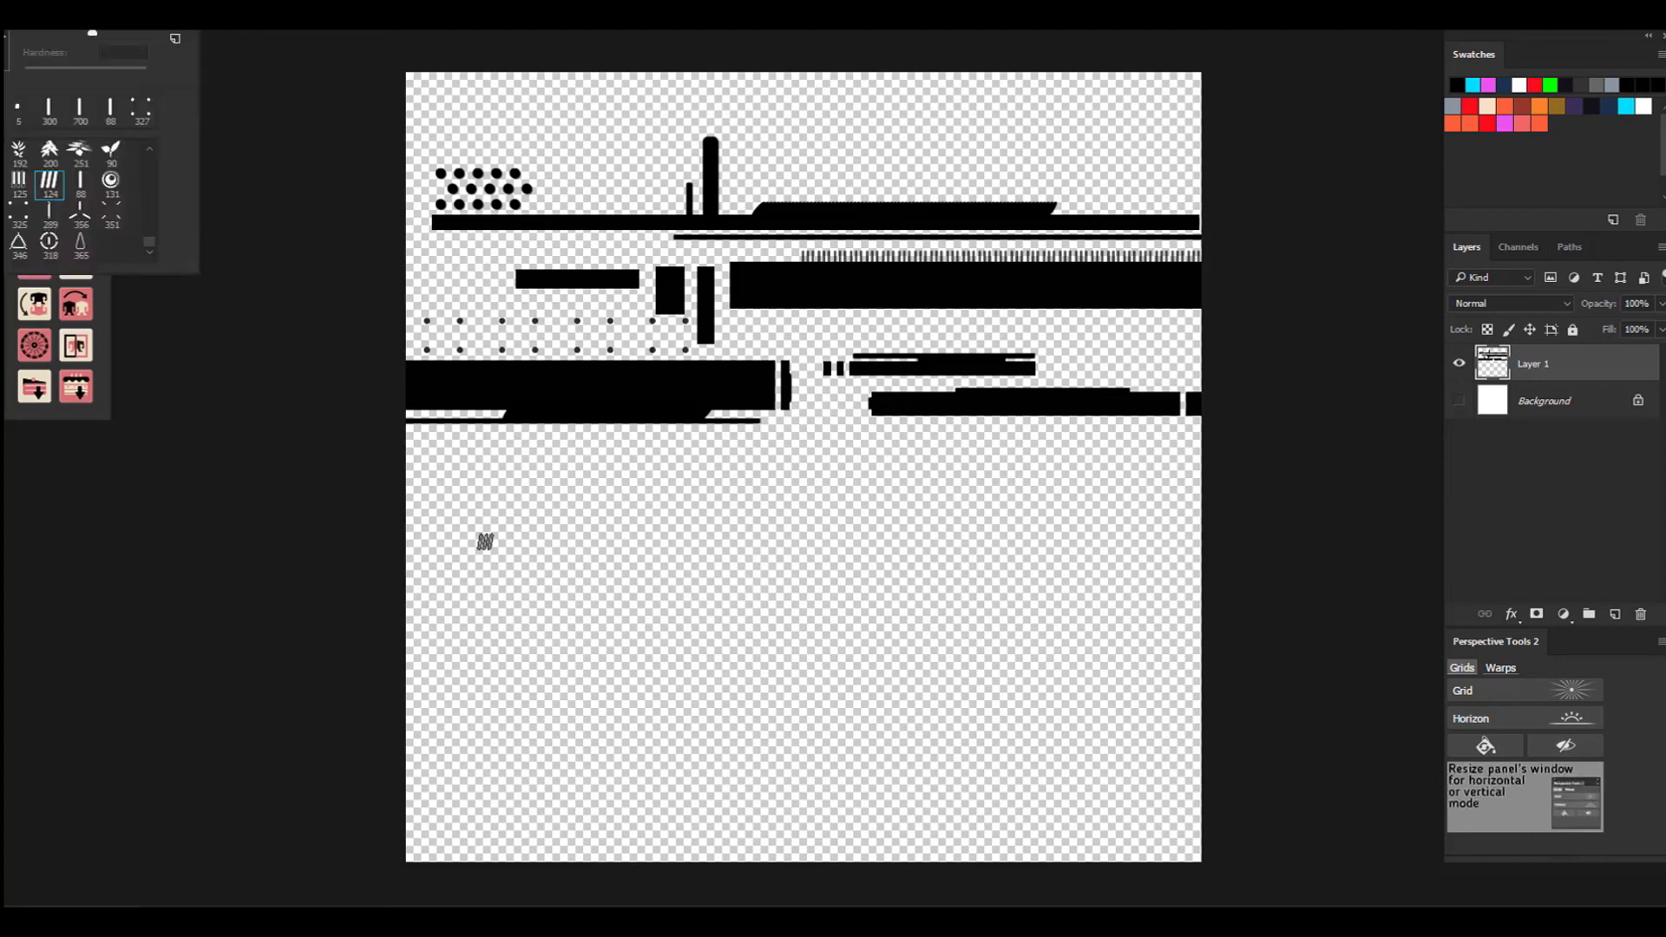
left_click(484, 542)
key("bracketright")
key("bracketright")
key("bracketright")
key("bracketright")
key("bracketright")
key("bracketright")
left_click(340, 10)
left_click(366, 150)
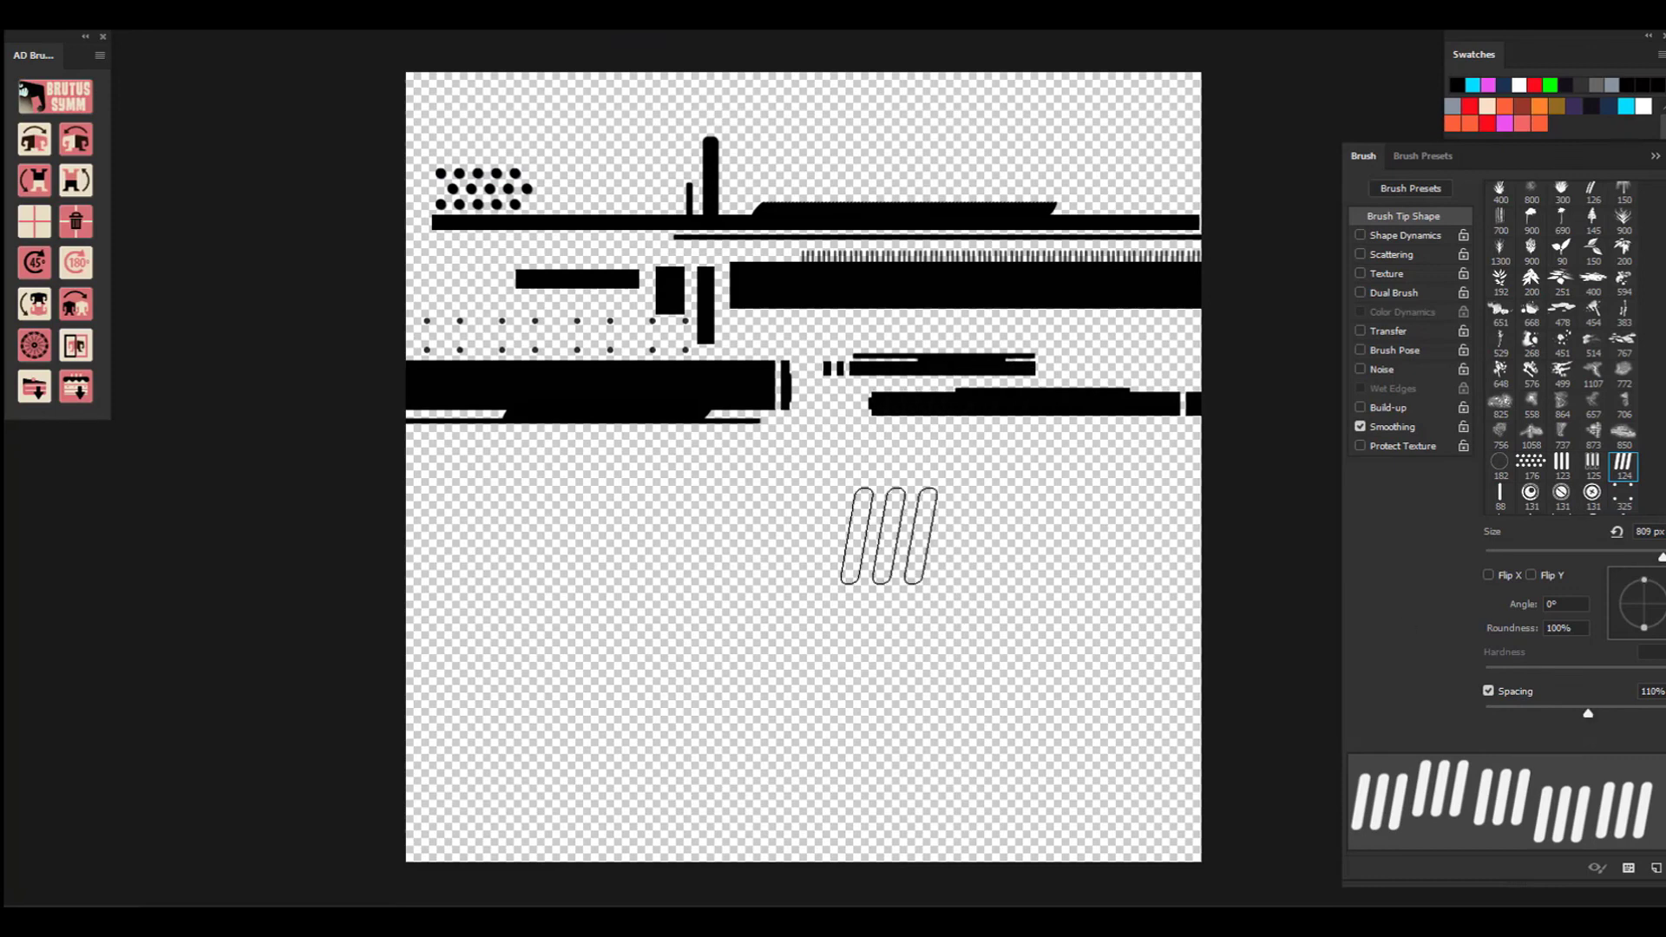
key("F5")
key("bracketleft")
key("bracketleft")
key("bracketleft")
key("bracketleft")
key("bracketleft")
key("bracketleft")
left_click_drag(746, 294, 1232, 297)
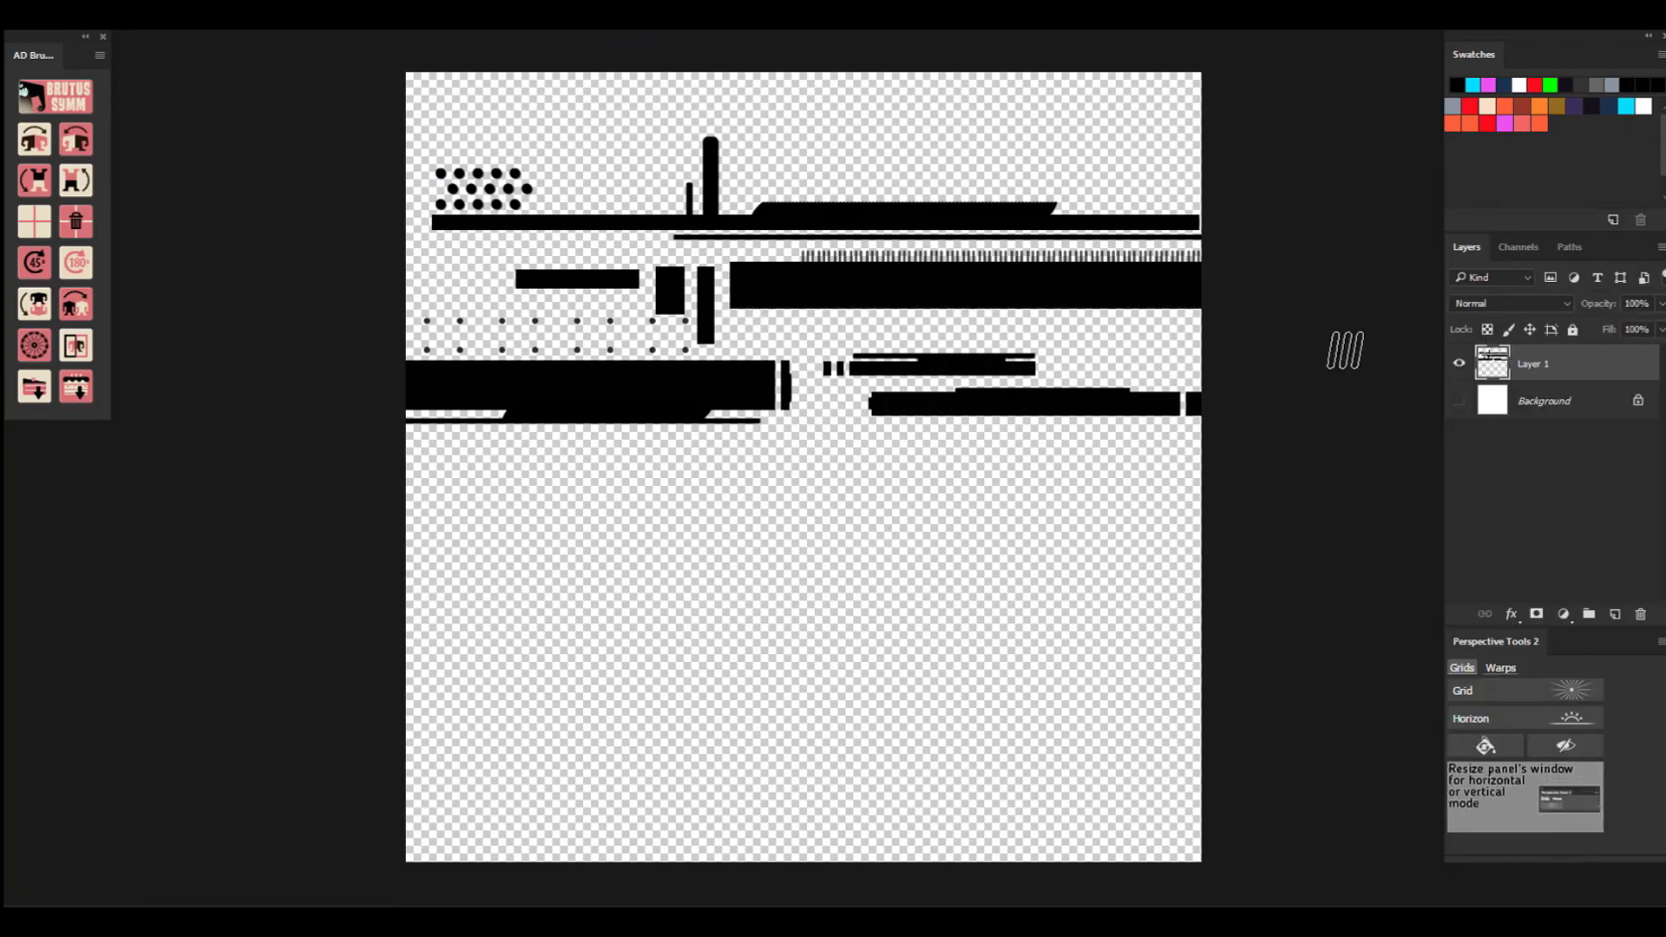
Apply the Polar Coordinates filter to Layer 1 with the Rectangular to Polar option.
left_click(222, 7)
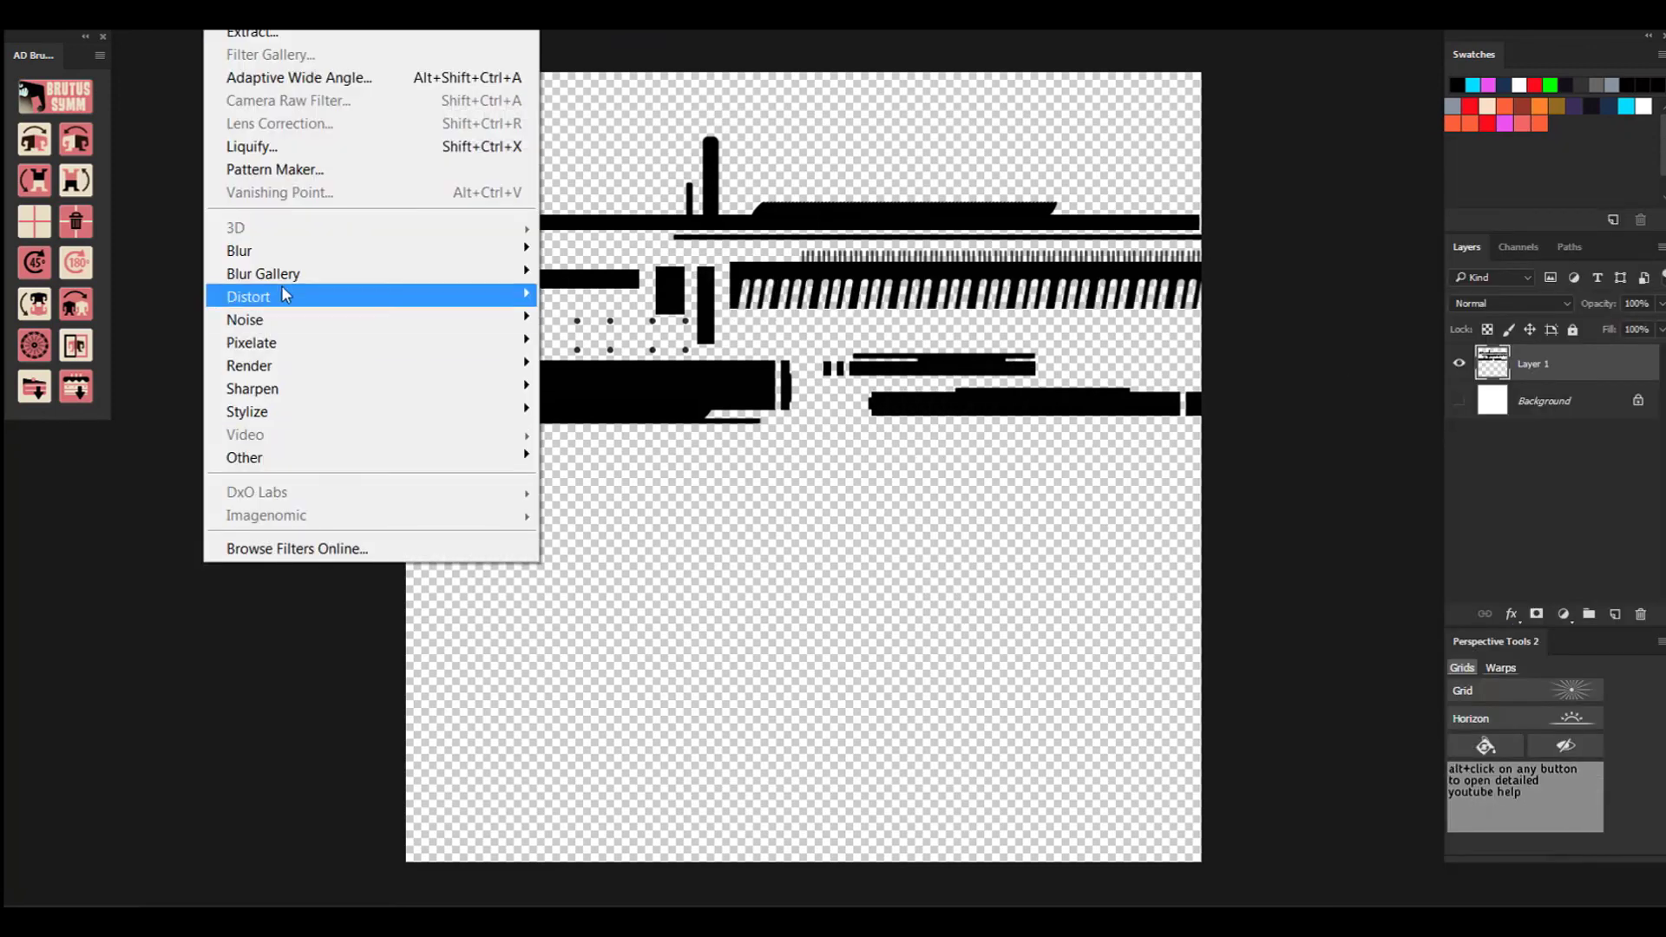
mouse_move(285, 293)
left_click(115, 340)
left_click(138, 704)
left_click(138, 703)
left_click(138, 703)
left_click(137, 703)
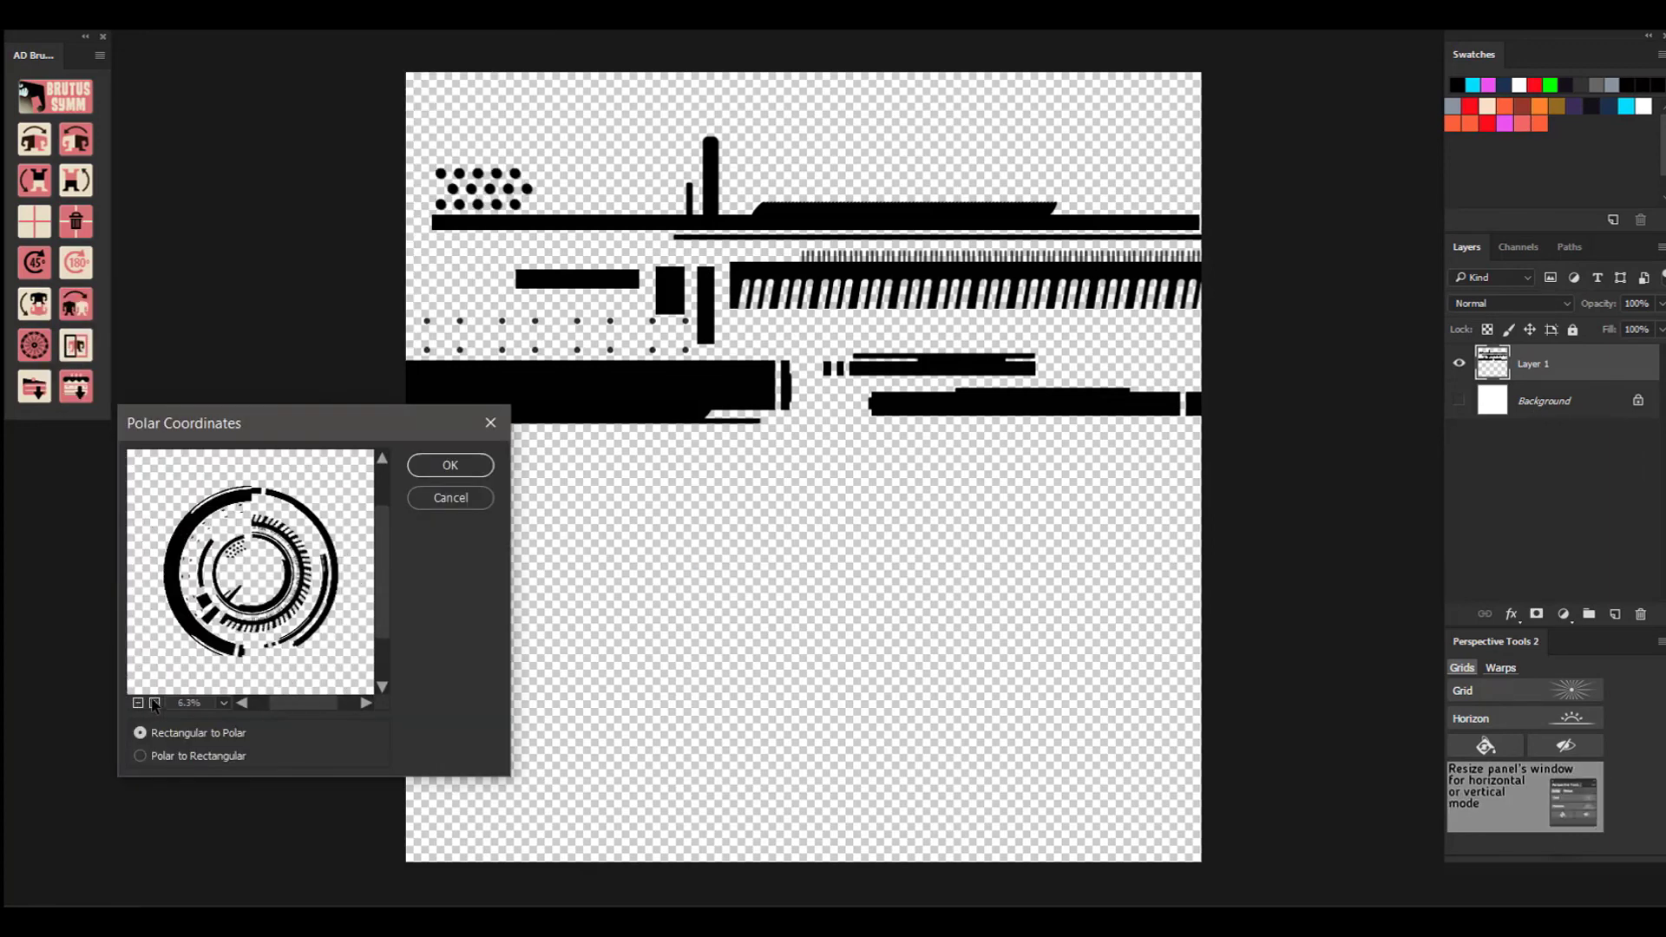
left_click(154, 703)
left_click(138, 703)
left_click(140, 756)
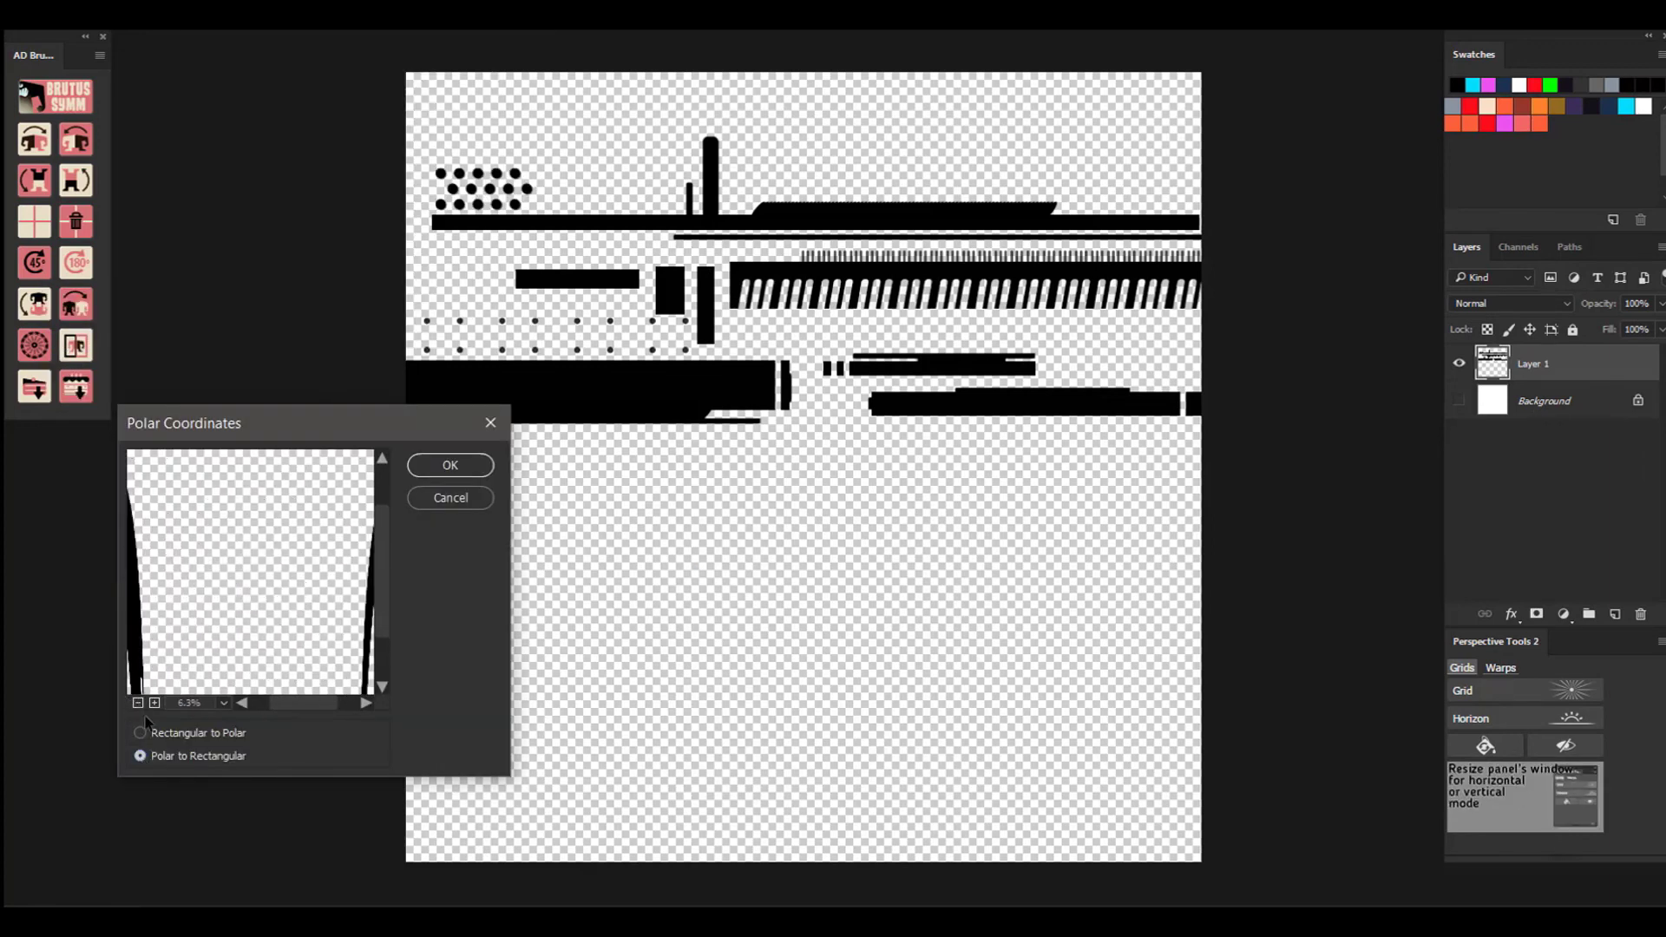
left_click(138, 703)
left_click(140, 734)
left_click(451, 466)
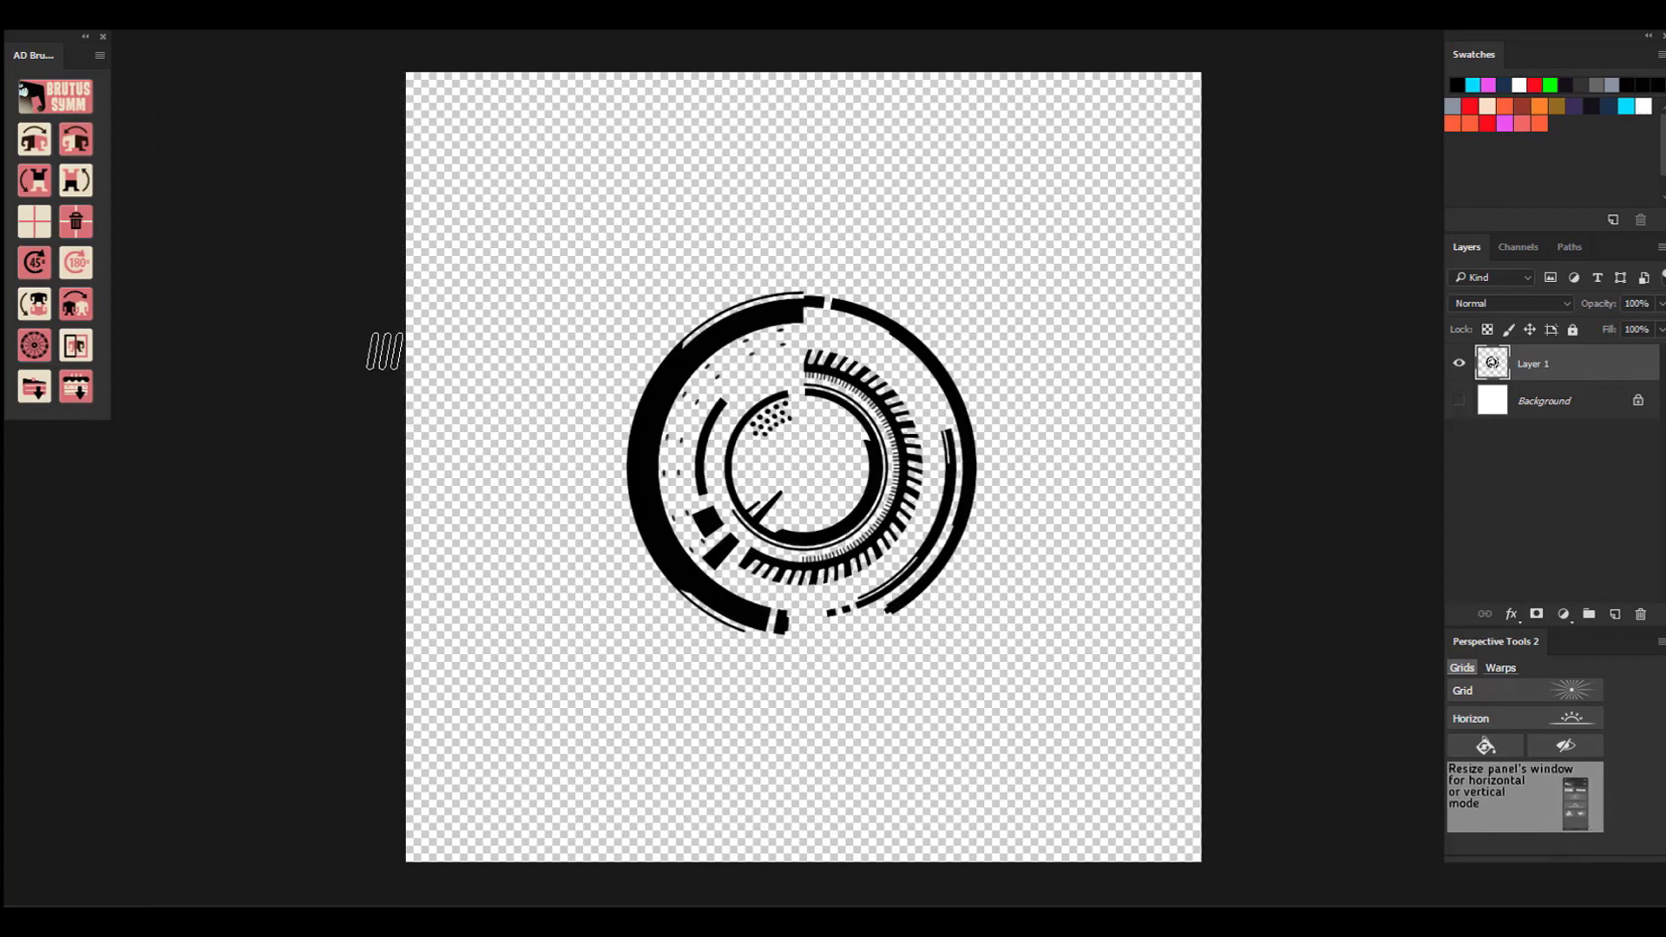
Select all the black shapes of the circular graphic and fill them with light blue on a new layer.
key("ctrl+a")
key("ctrl+d")
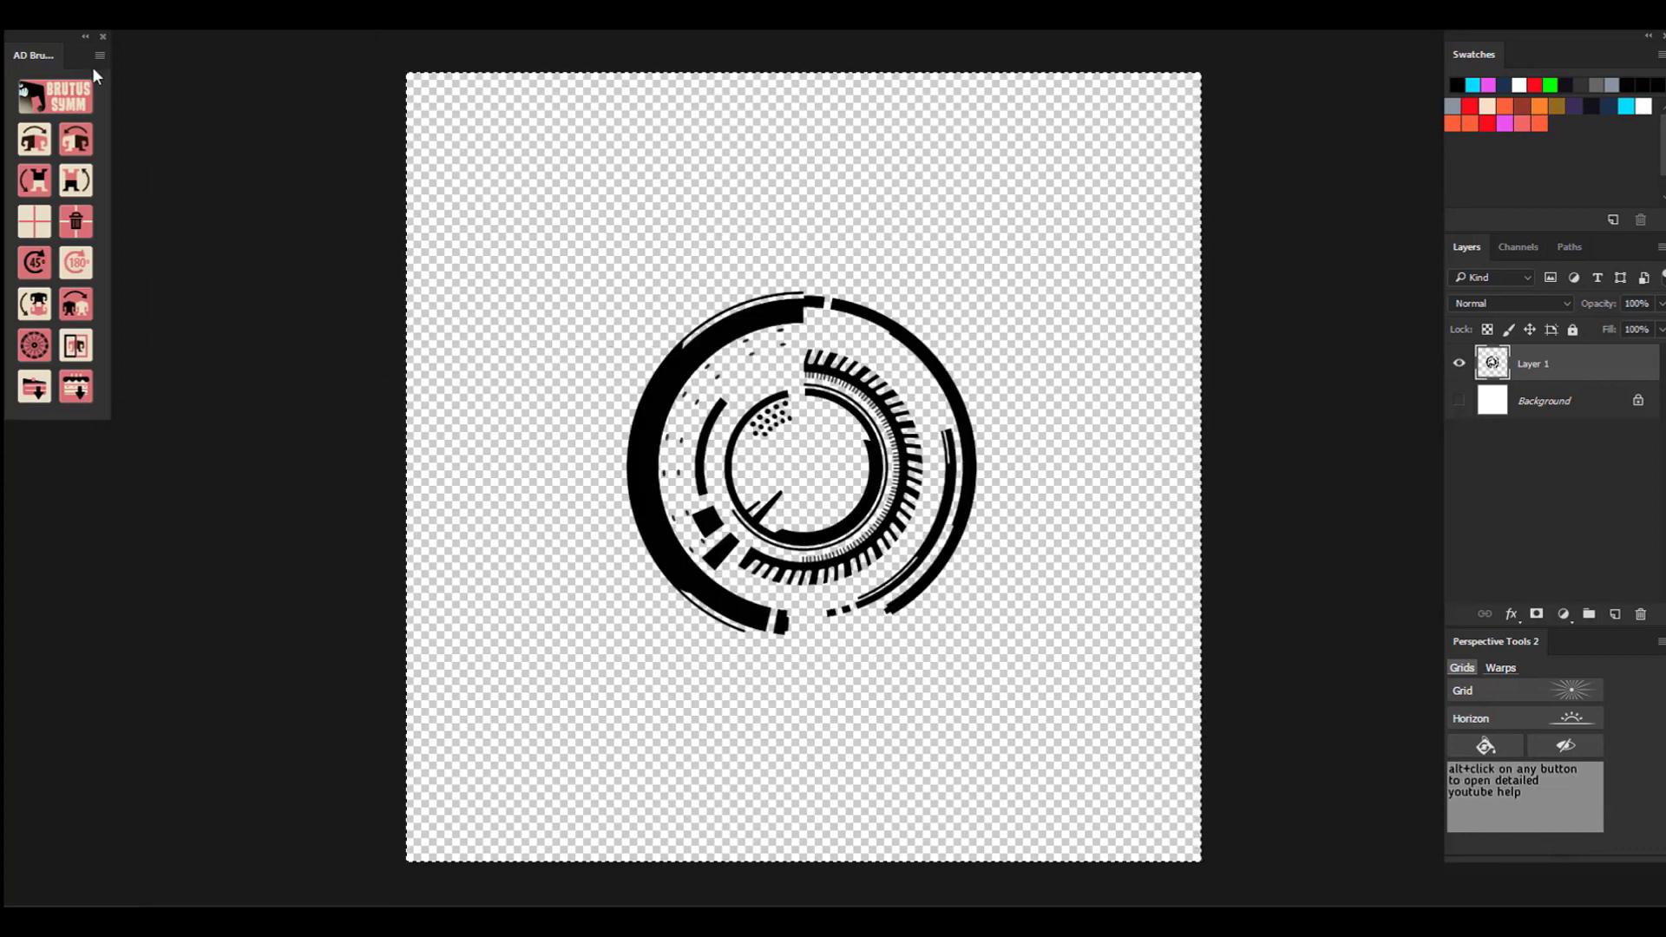
left_click(675, 382)
left_click(195, 4)
left_click(242, 304)
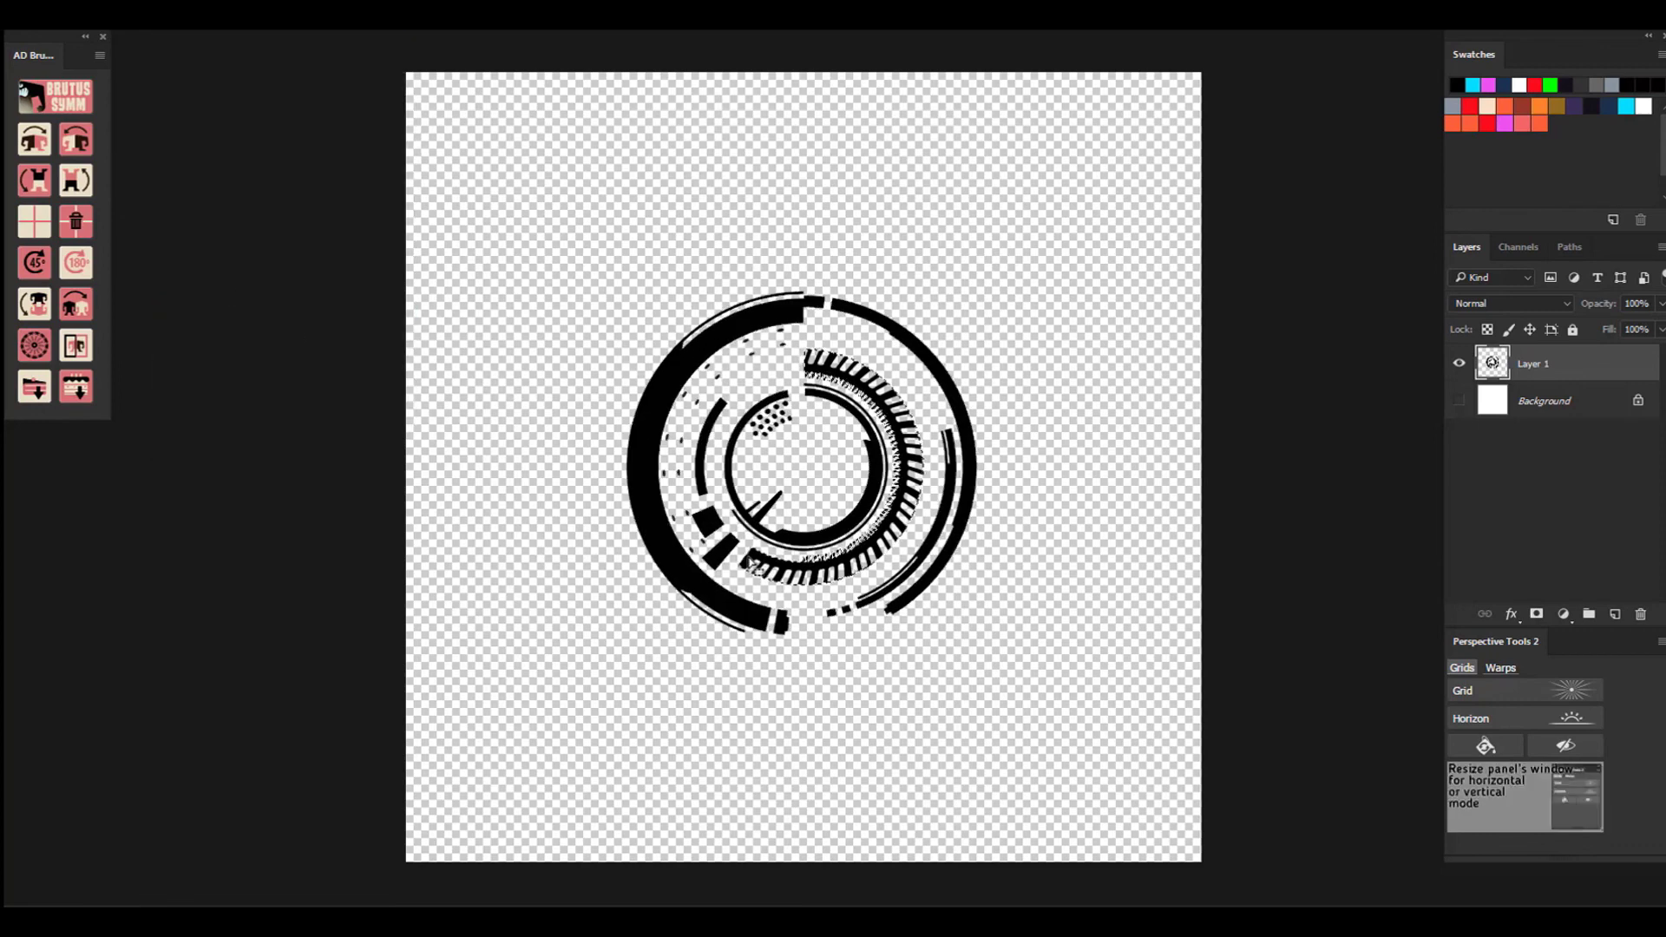
left_click(186, 4)
left_click(212, 307)
left_click(1615, 614)
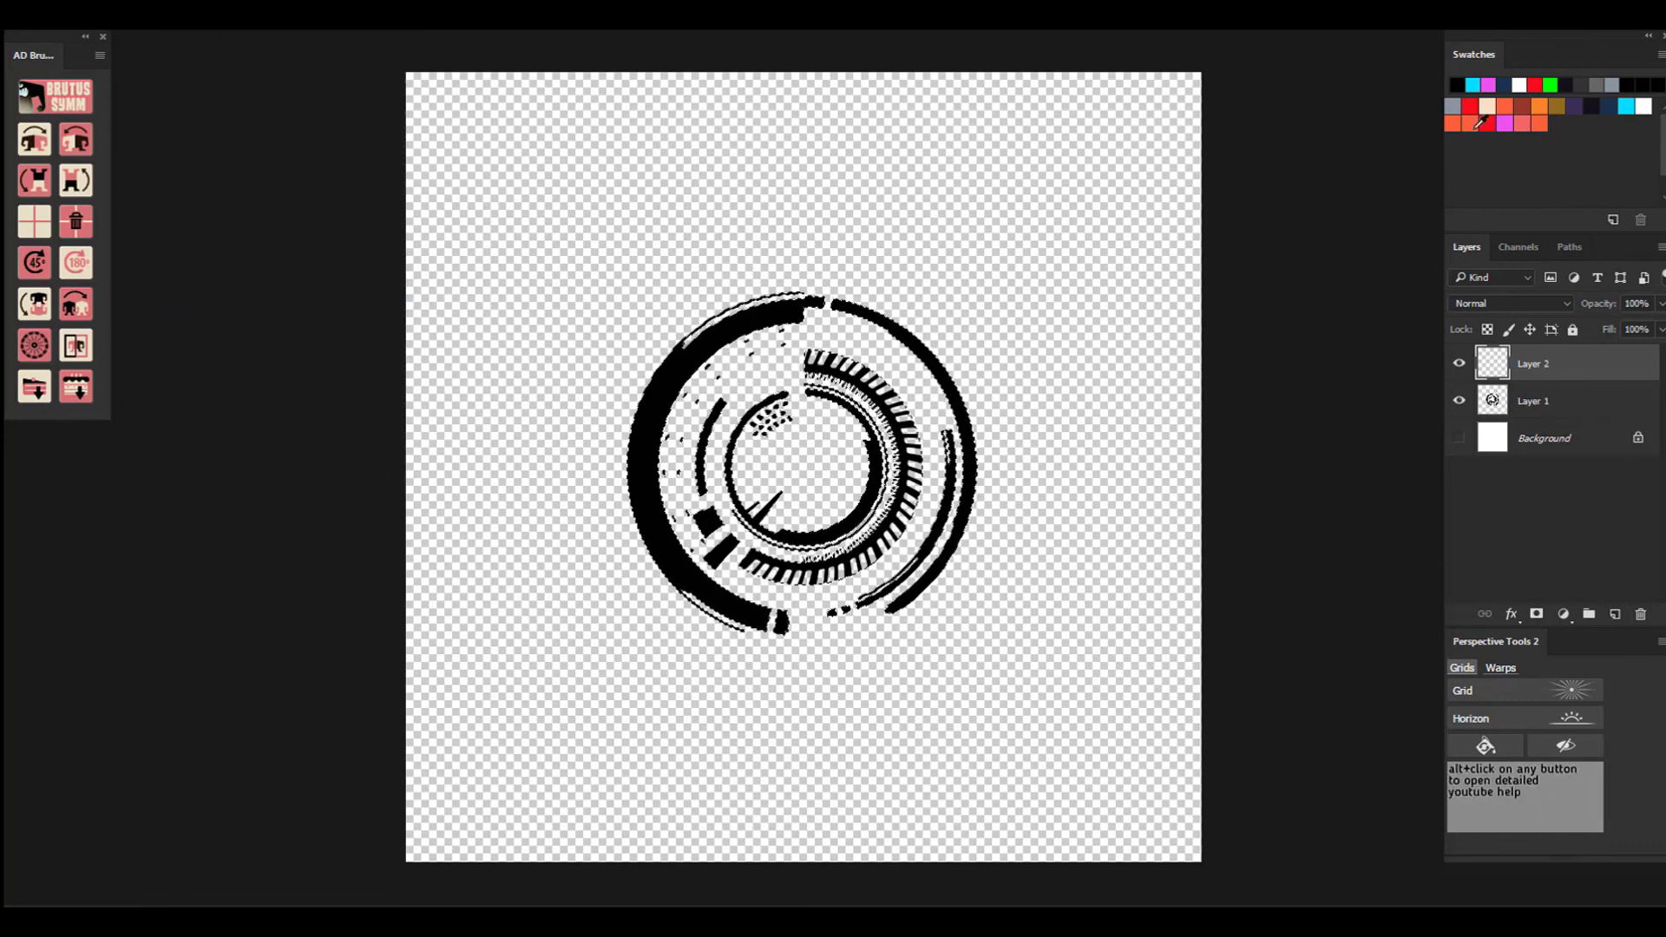
key("g")
left_click(650, 422)
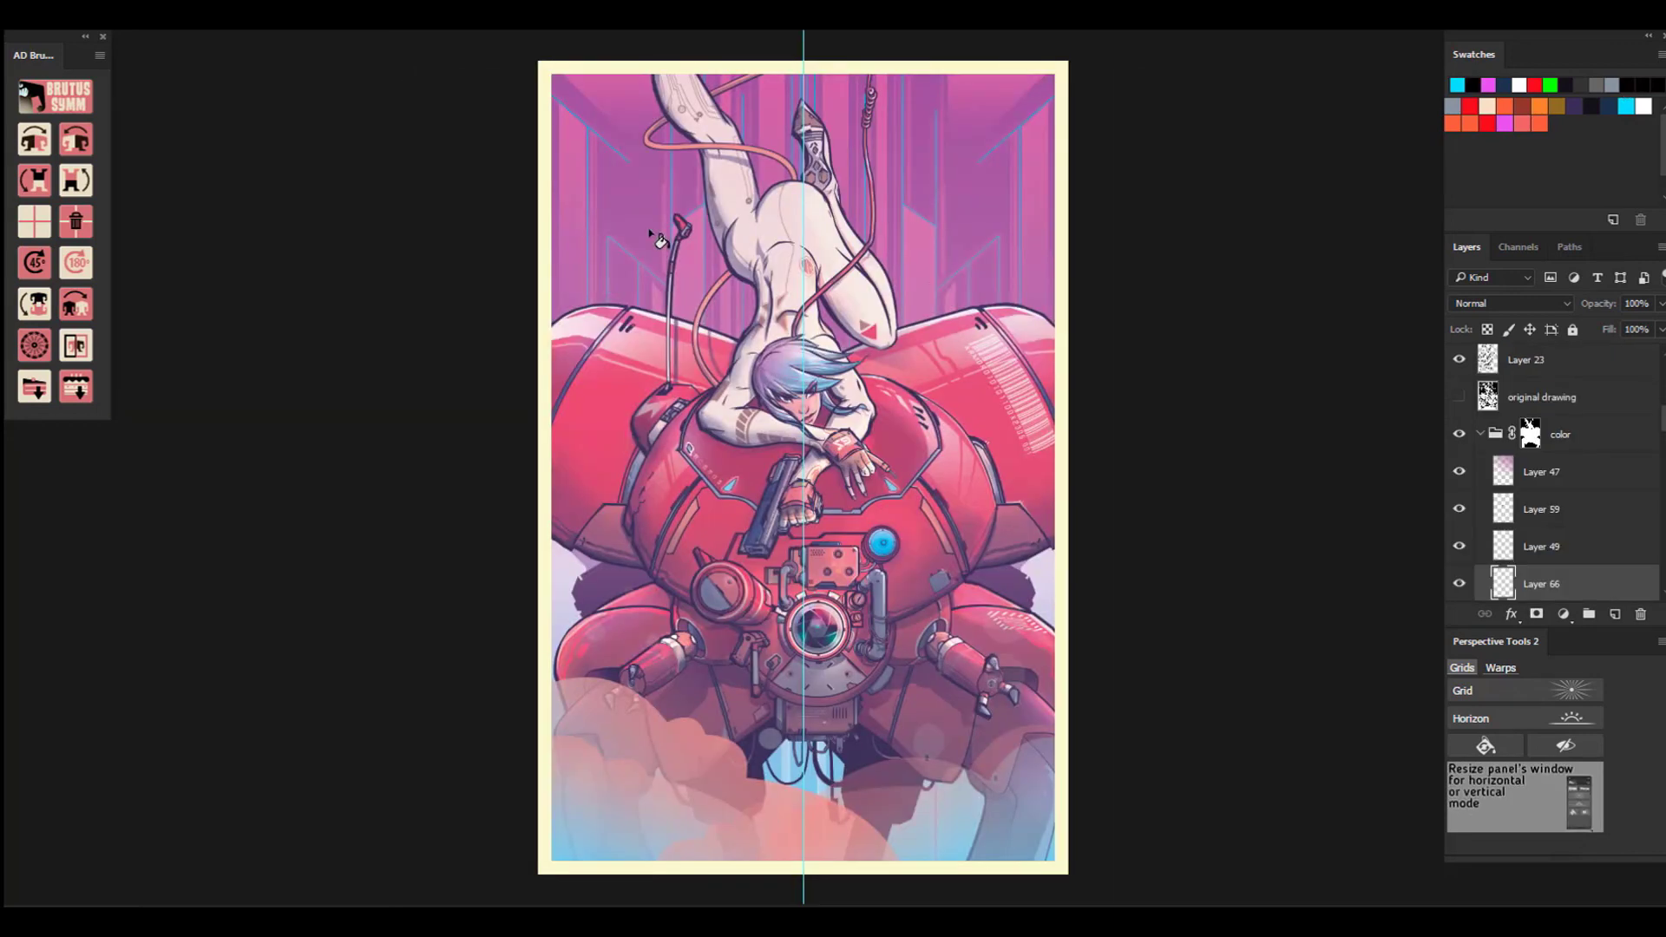
Paste the blue circular graphic onto a new layer in the mech illustration and enlarge it to about 9.79 by 9.68 in.
left_click(1614, 614)
key("ctrl+v")
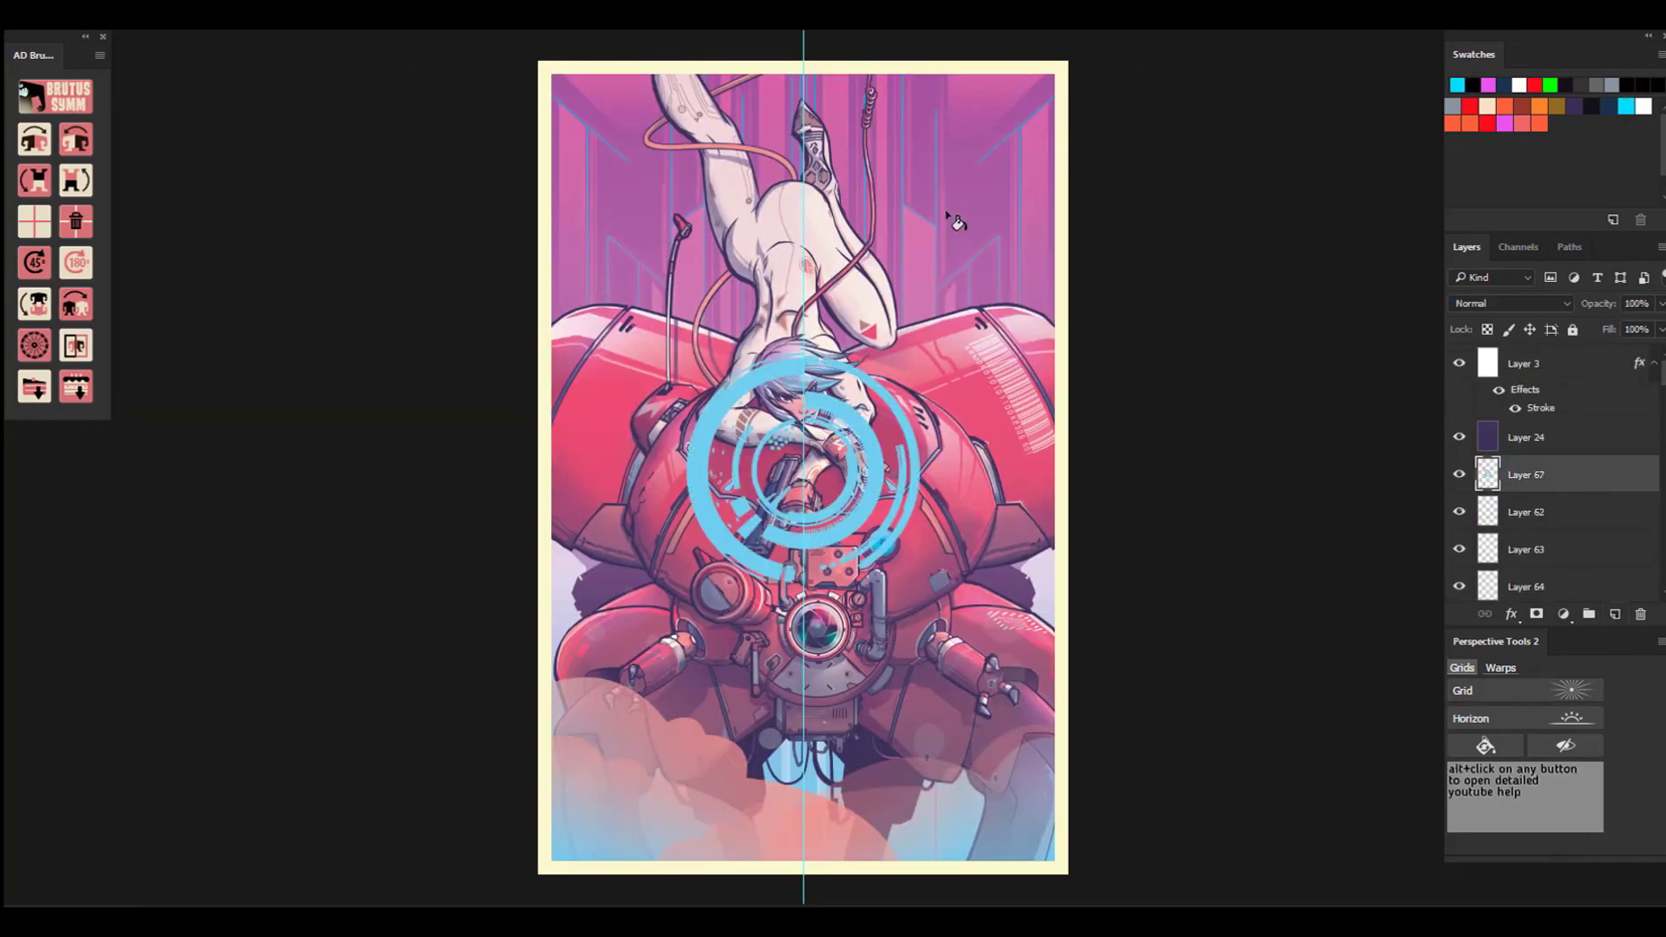
key("ctrl+t")
left_click_drag(920, 353, 1076, 199)
left_click_drag(687, 582, 560, 705)
left_click_drag(1076, 705, 1035, 662)
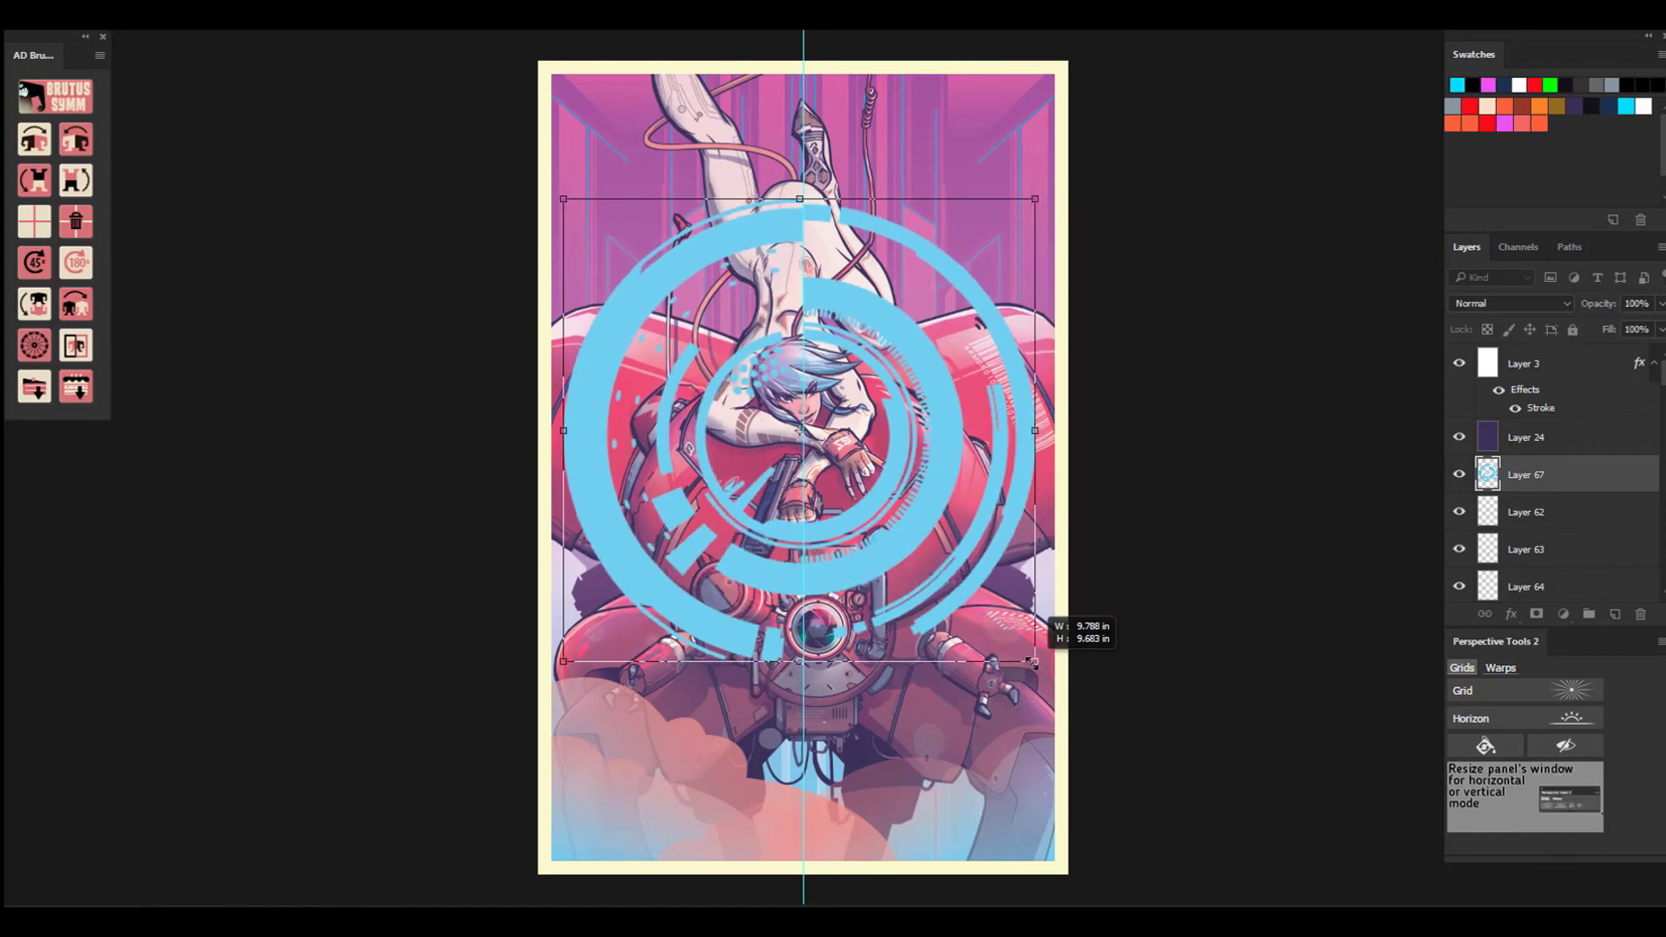
key("Return")
Try the Overlay, Color Dodge and Color Burn blend modes on the pasted ring layer.
left_click(1509, 303)
left_click(1501, 487)
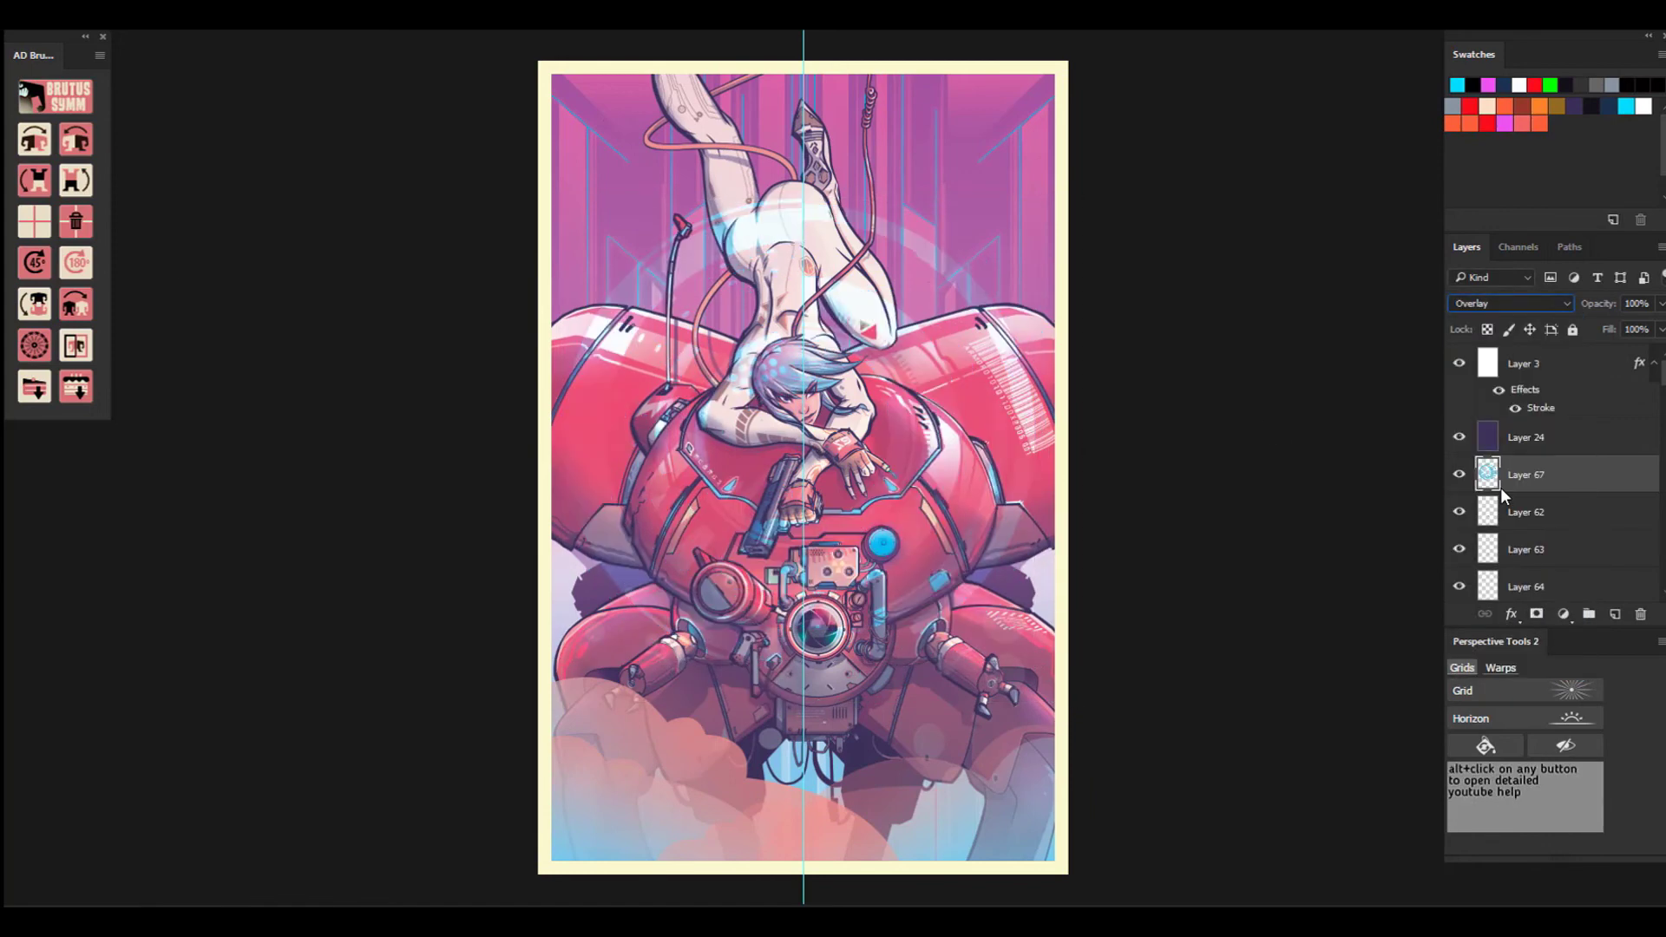
left_click(1510, 302)
left_click(1515, 434)
left_click(1510, 303)
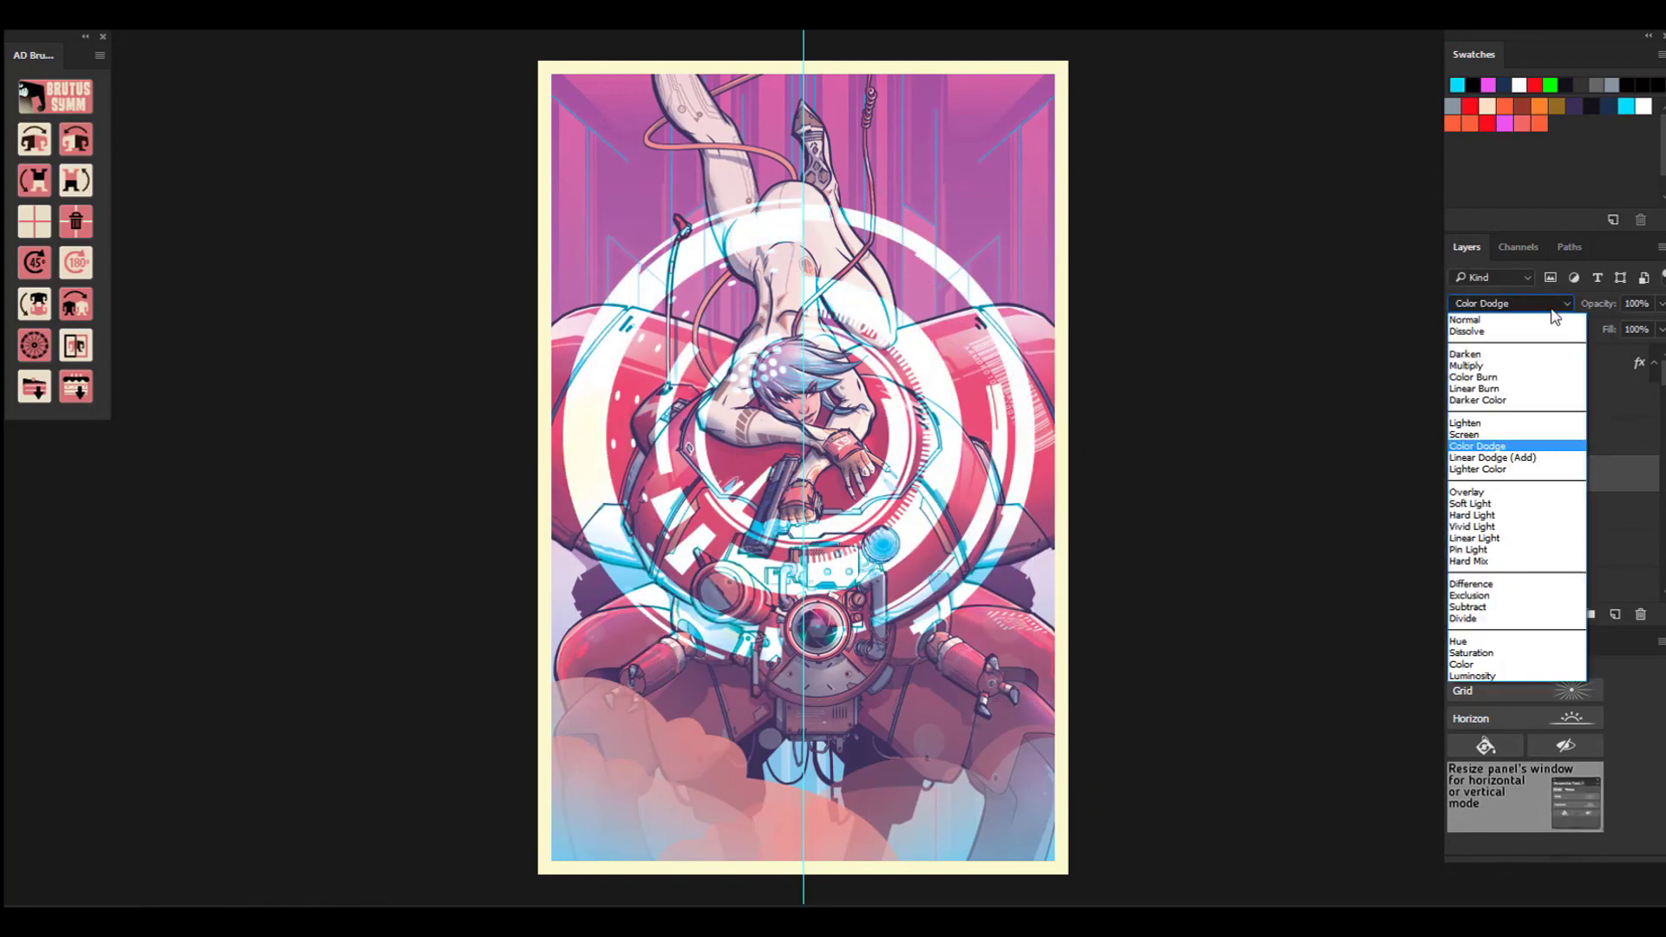
left_click(1513, 373)
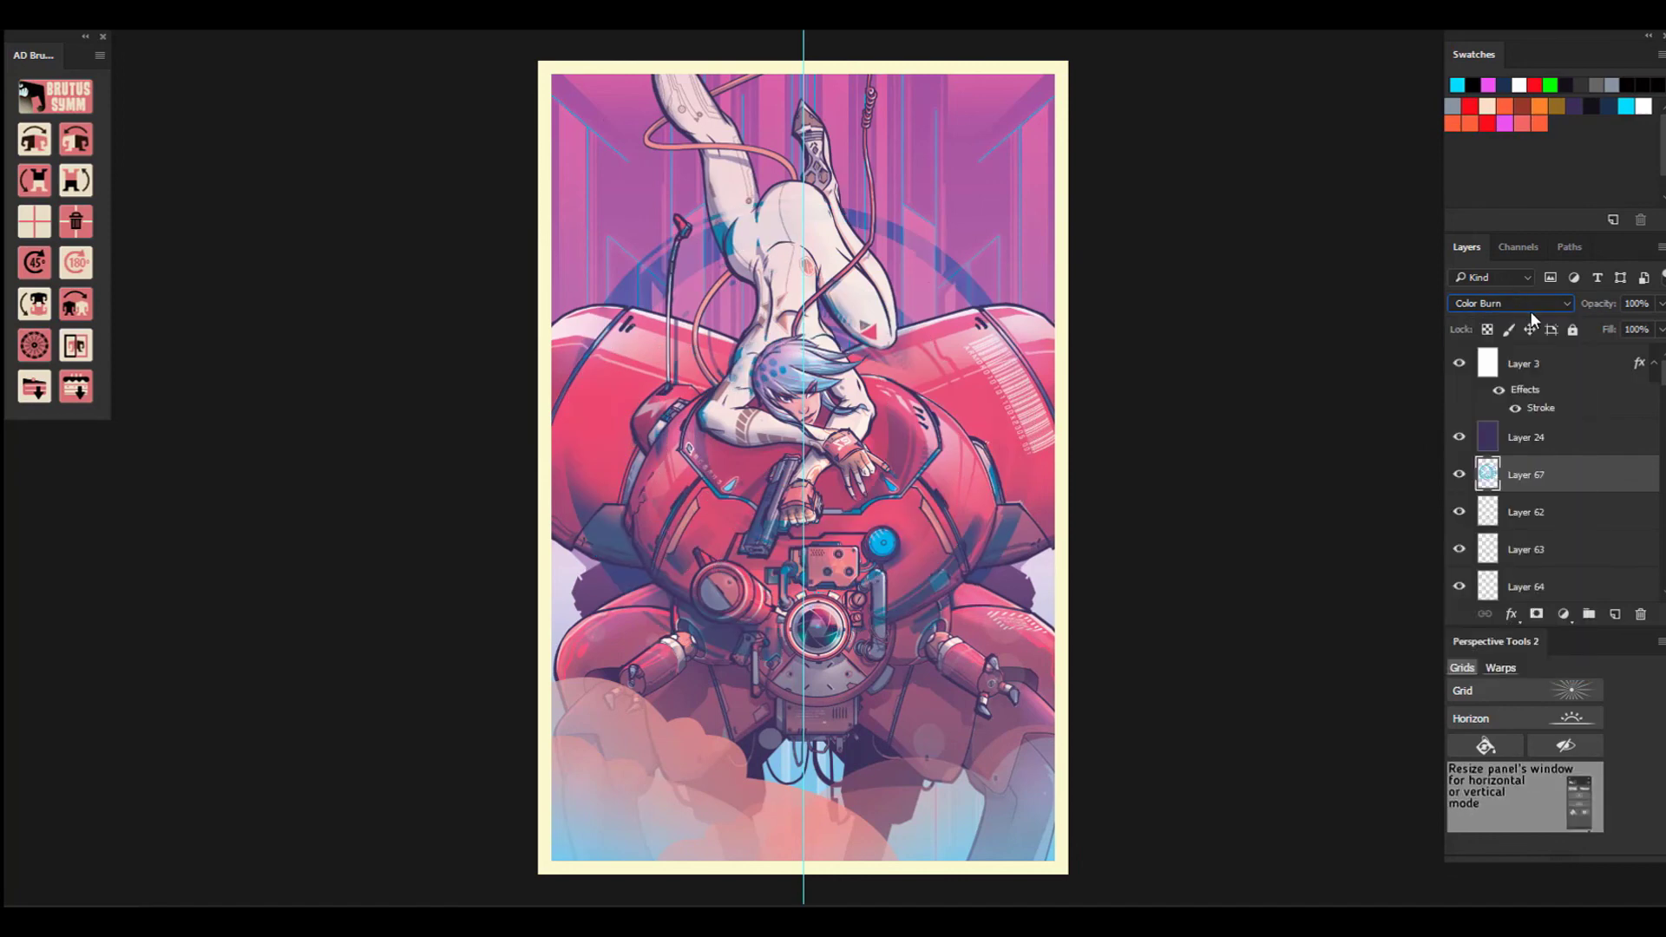
Step through further blend modes for the ring layer, settle on Linear Light and lower its opacity to 47%.
key("Down")
key("Down")
key("Down")
key("Down")
key("Down")
key("Down")
key("Down")
key("Down")
key("Down")
key("Down")
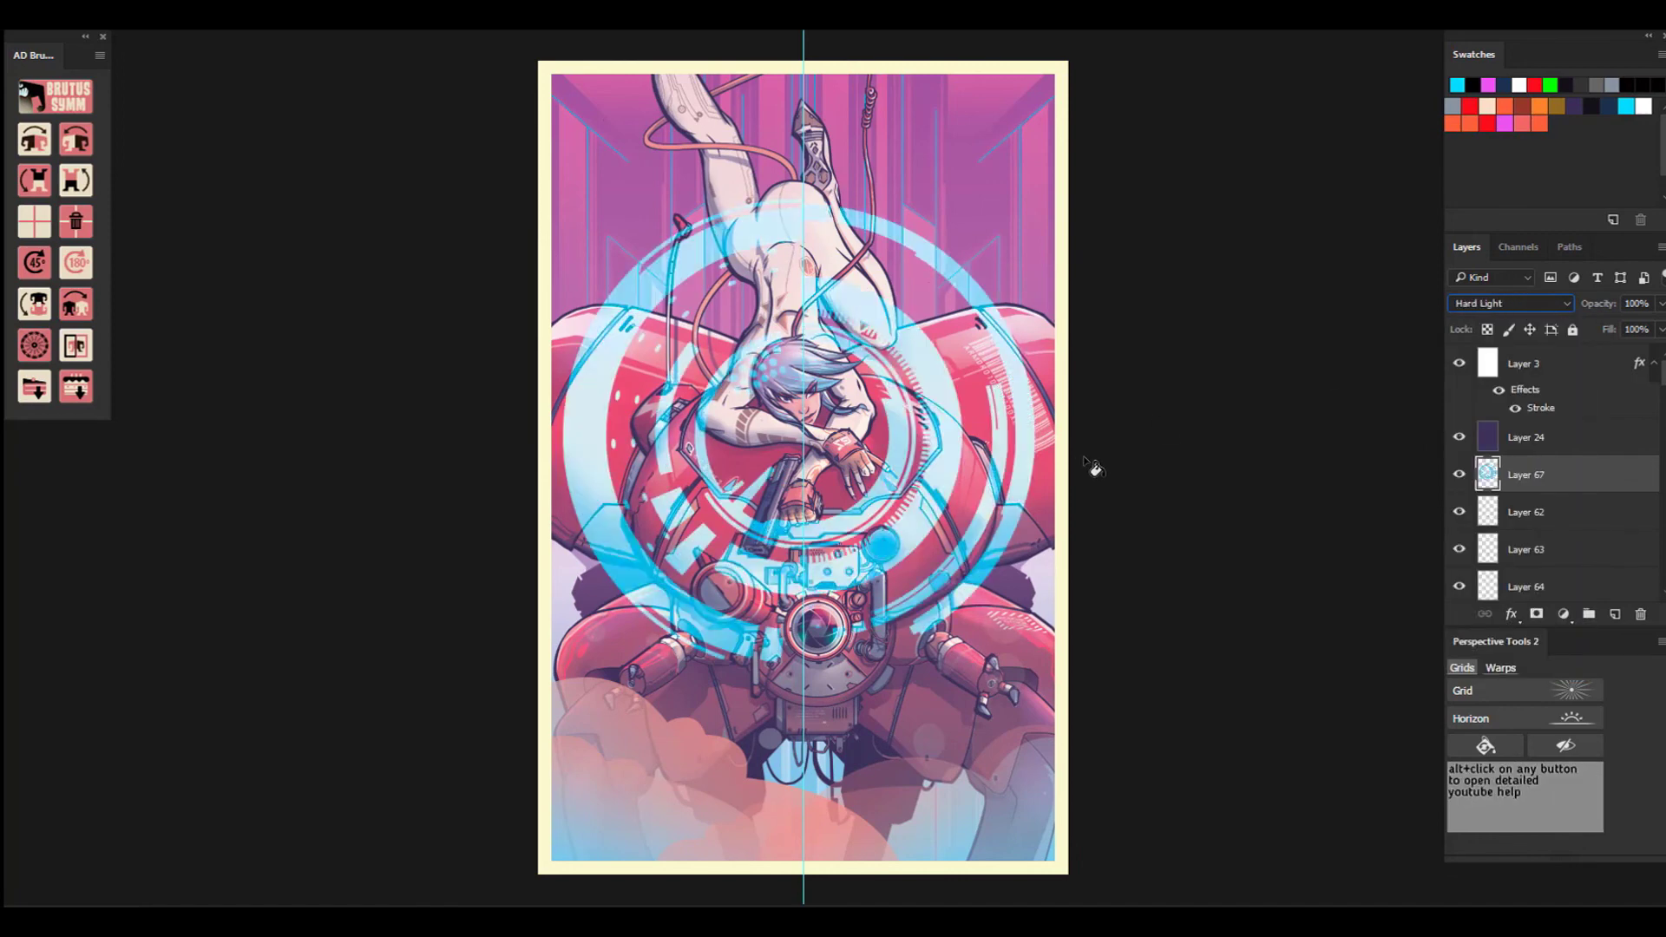
key("Down")
key("Down")
key("Down")
key("Up")
key("Down")
key("Up")
left_click_drag(1661, 304, 1616, 326)
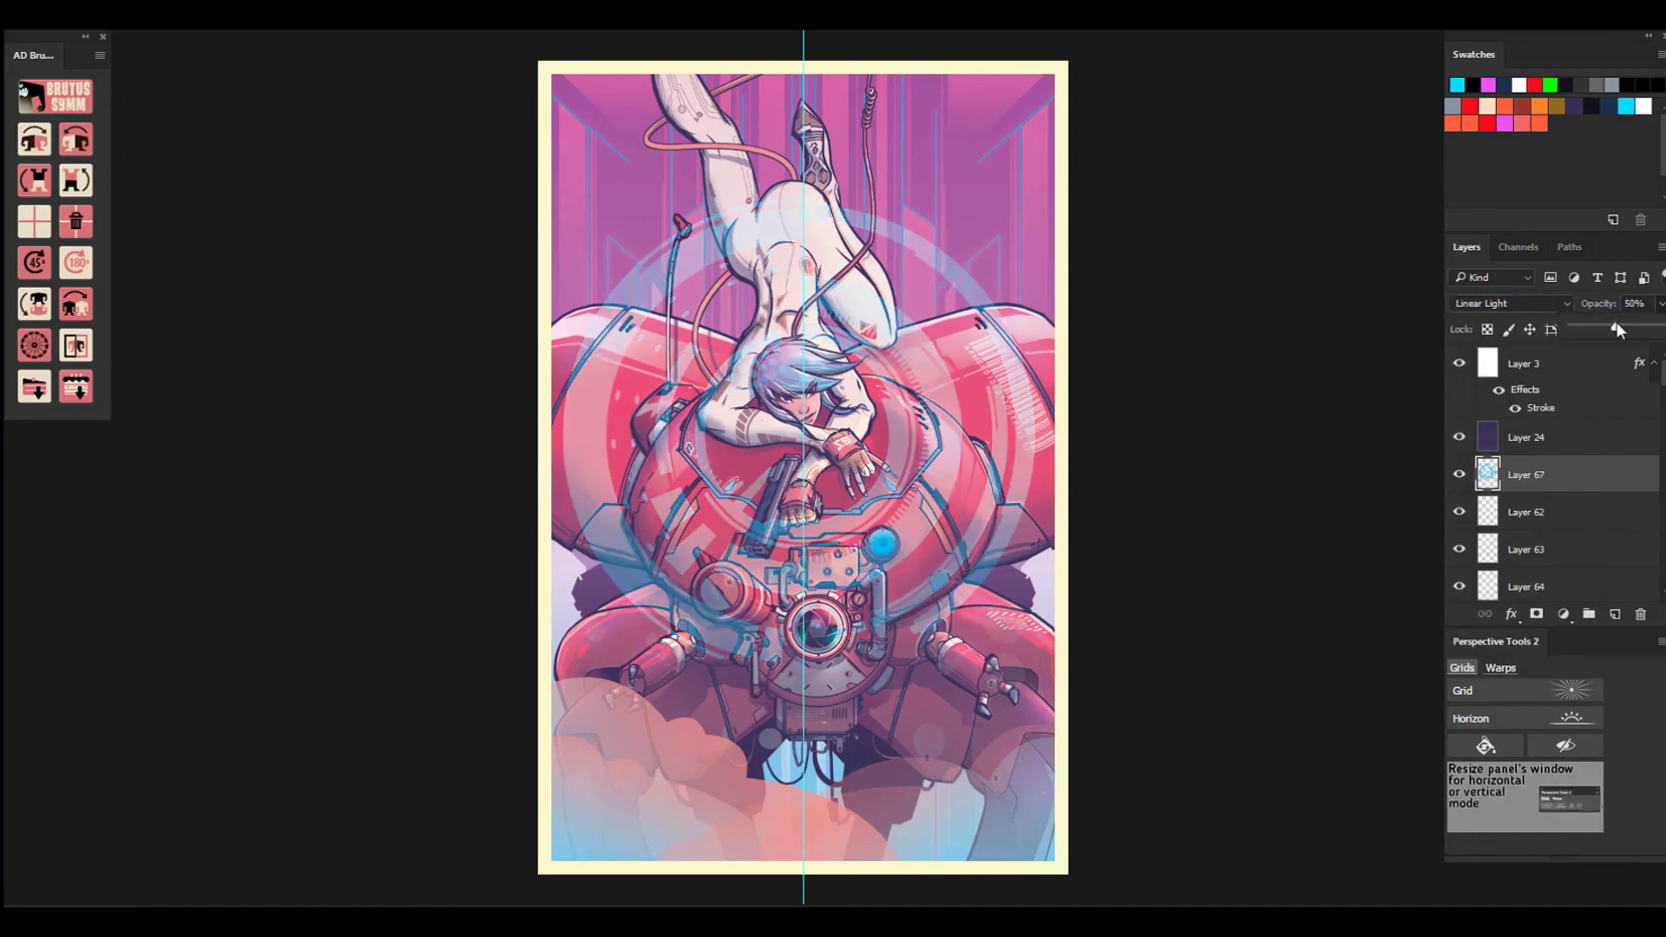
In the ring graphic's document, draw a thick blue horizontal bar with two thin lines along its lower edge on a new layer.
key("ctrl+shift+alt+n")
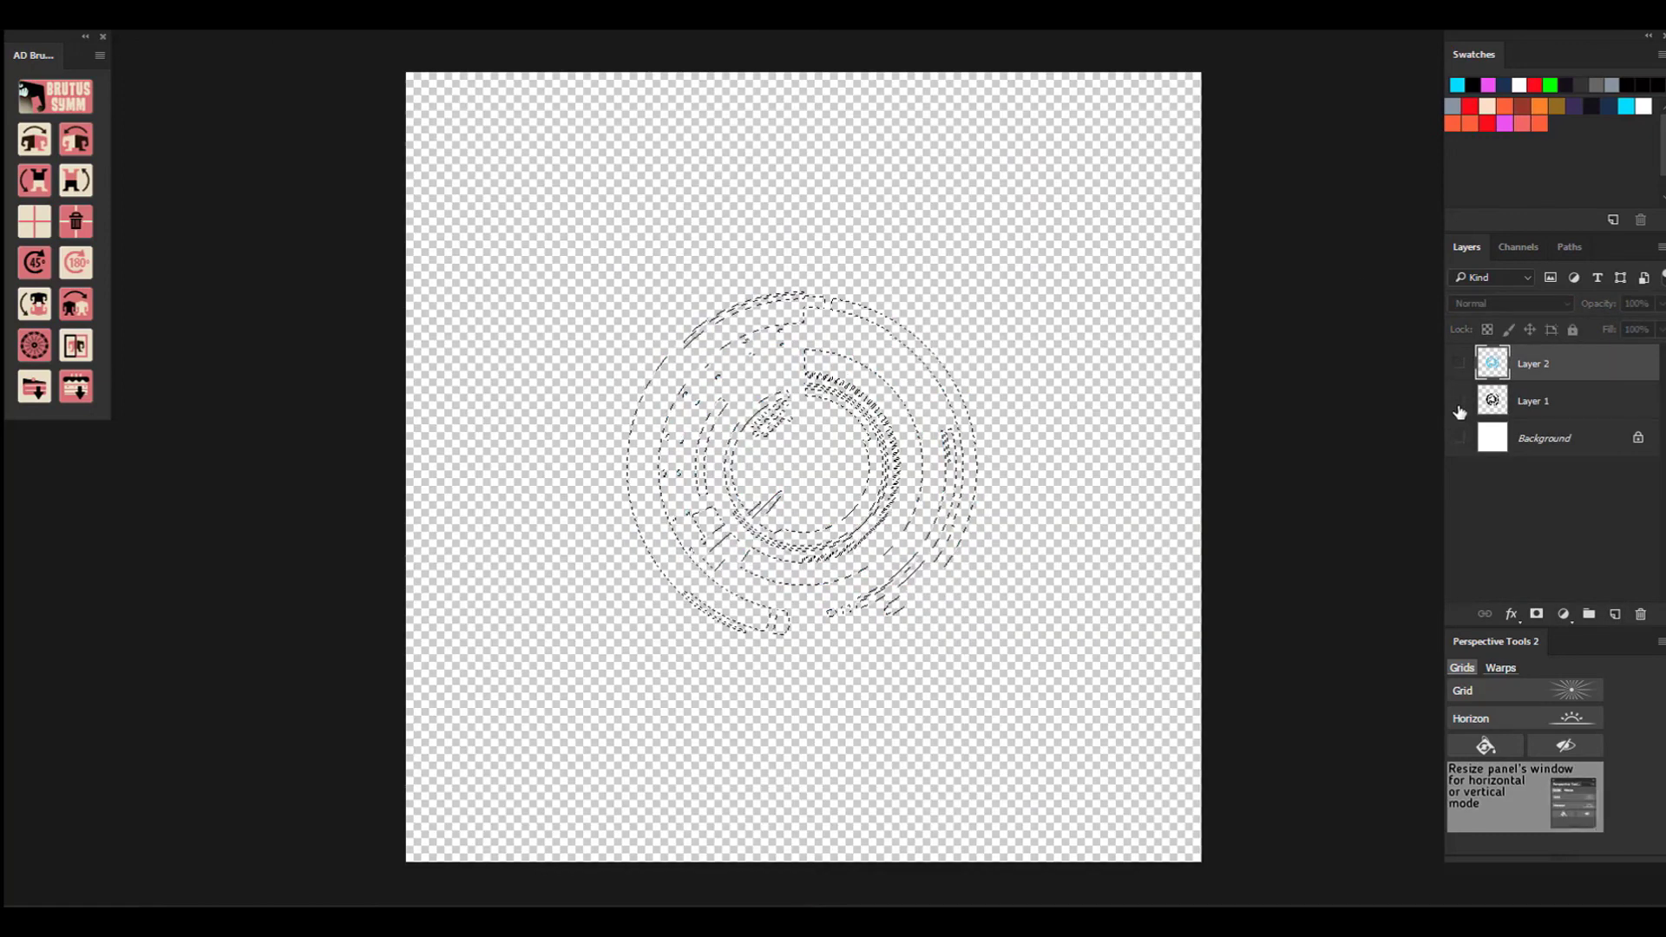
key("ctrl+shift+alt+n")
left_click(425, 185)
left_click(982, 185, "shift")
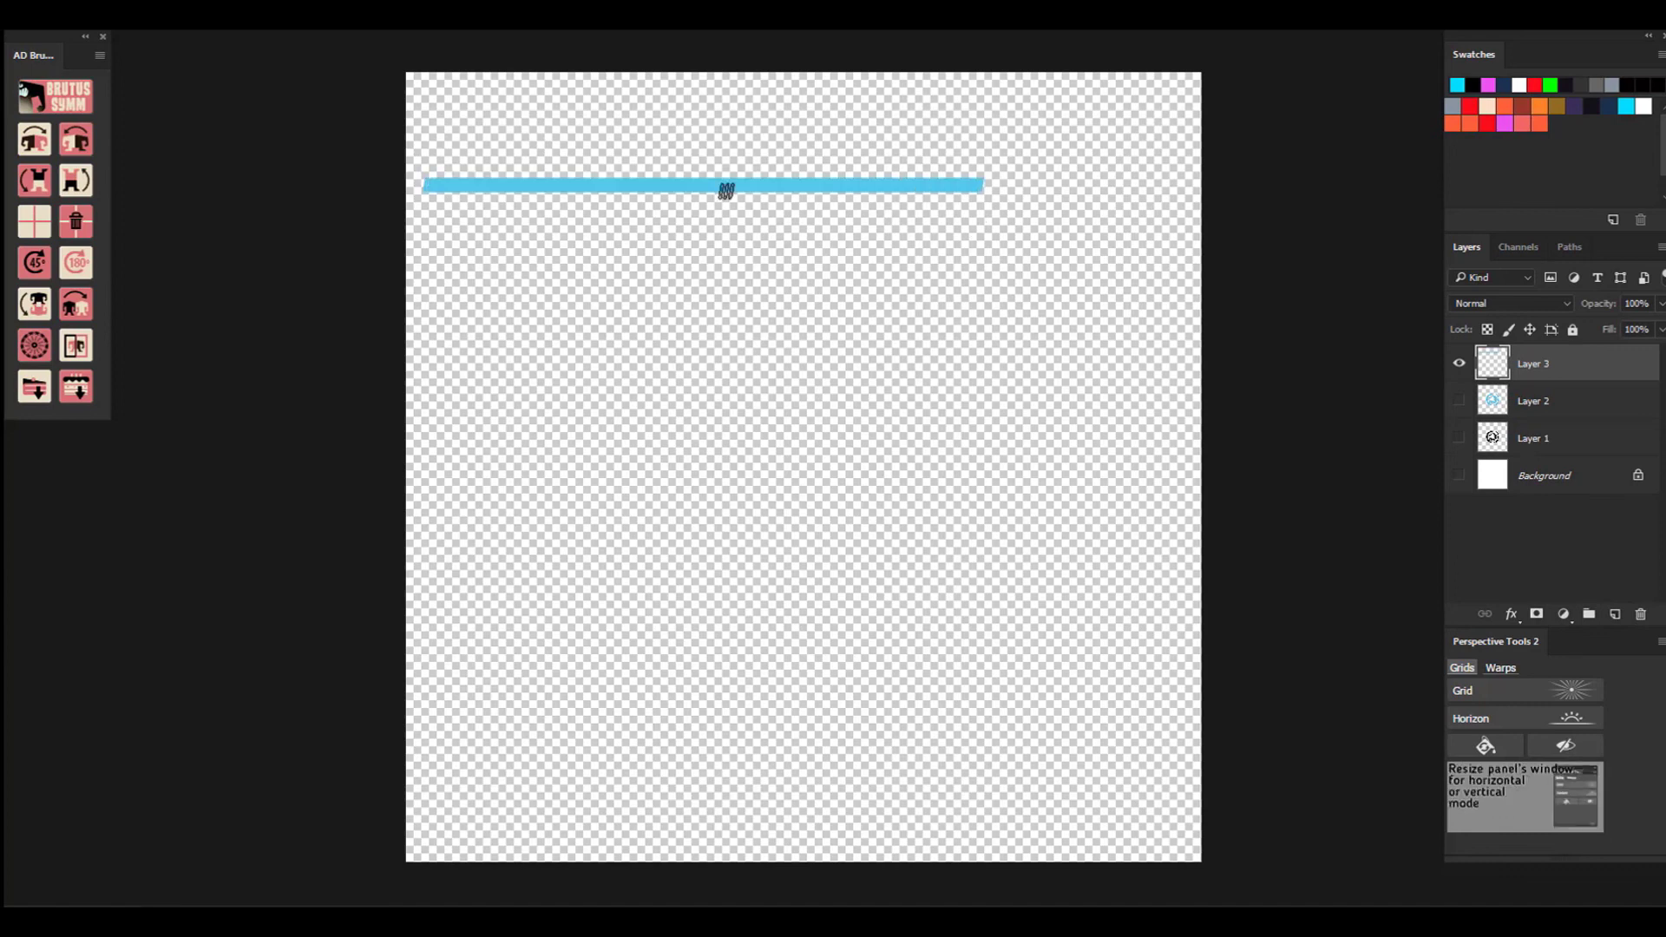
left_click_drag(480, 191, 1117, 192)
left_click_drag(443, 212, 1133, 277)
key("ctrl+z")
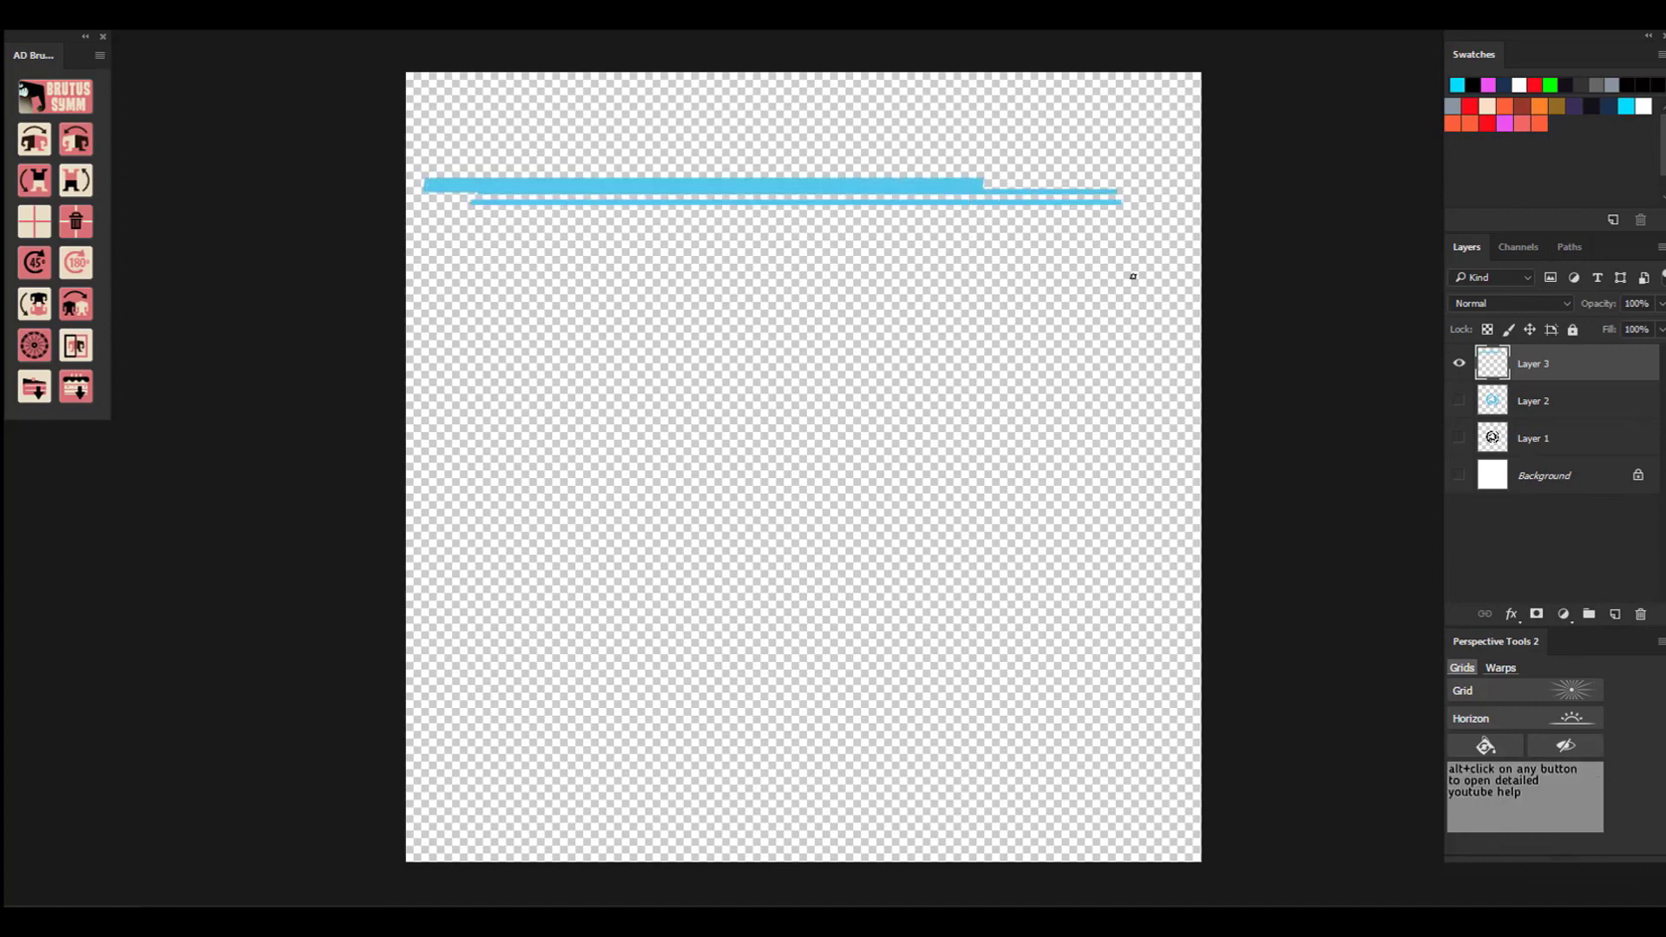
Stamp a four-dot square below each end of the blue bar with the four-dot brush tip.
left_click(26, 18)
left_click(26, 216)
left_click(452, 230)
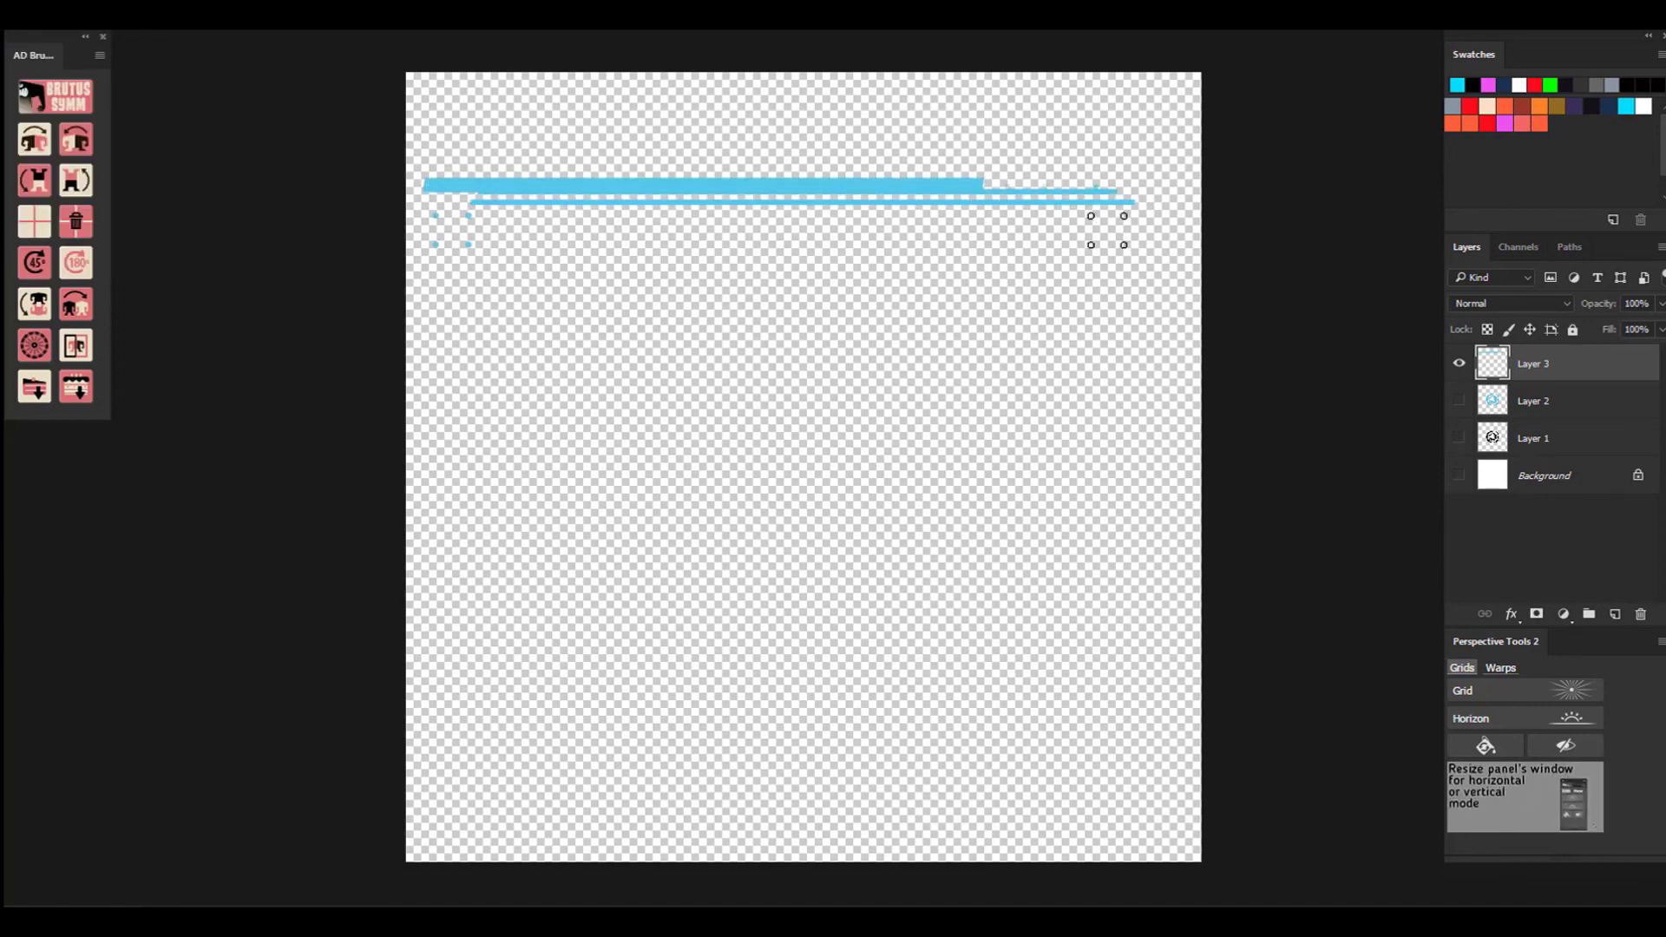
left_click(1107, 230, "shift")
key("ctrl+z")
left_click(1113, 225)
Set the single-bar tip's spacing to 194%, draw a row of upright marks above the thick bar, and add thin lines near the canvas top.
left_click(26, 17)
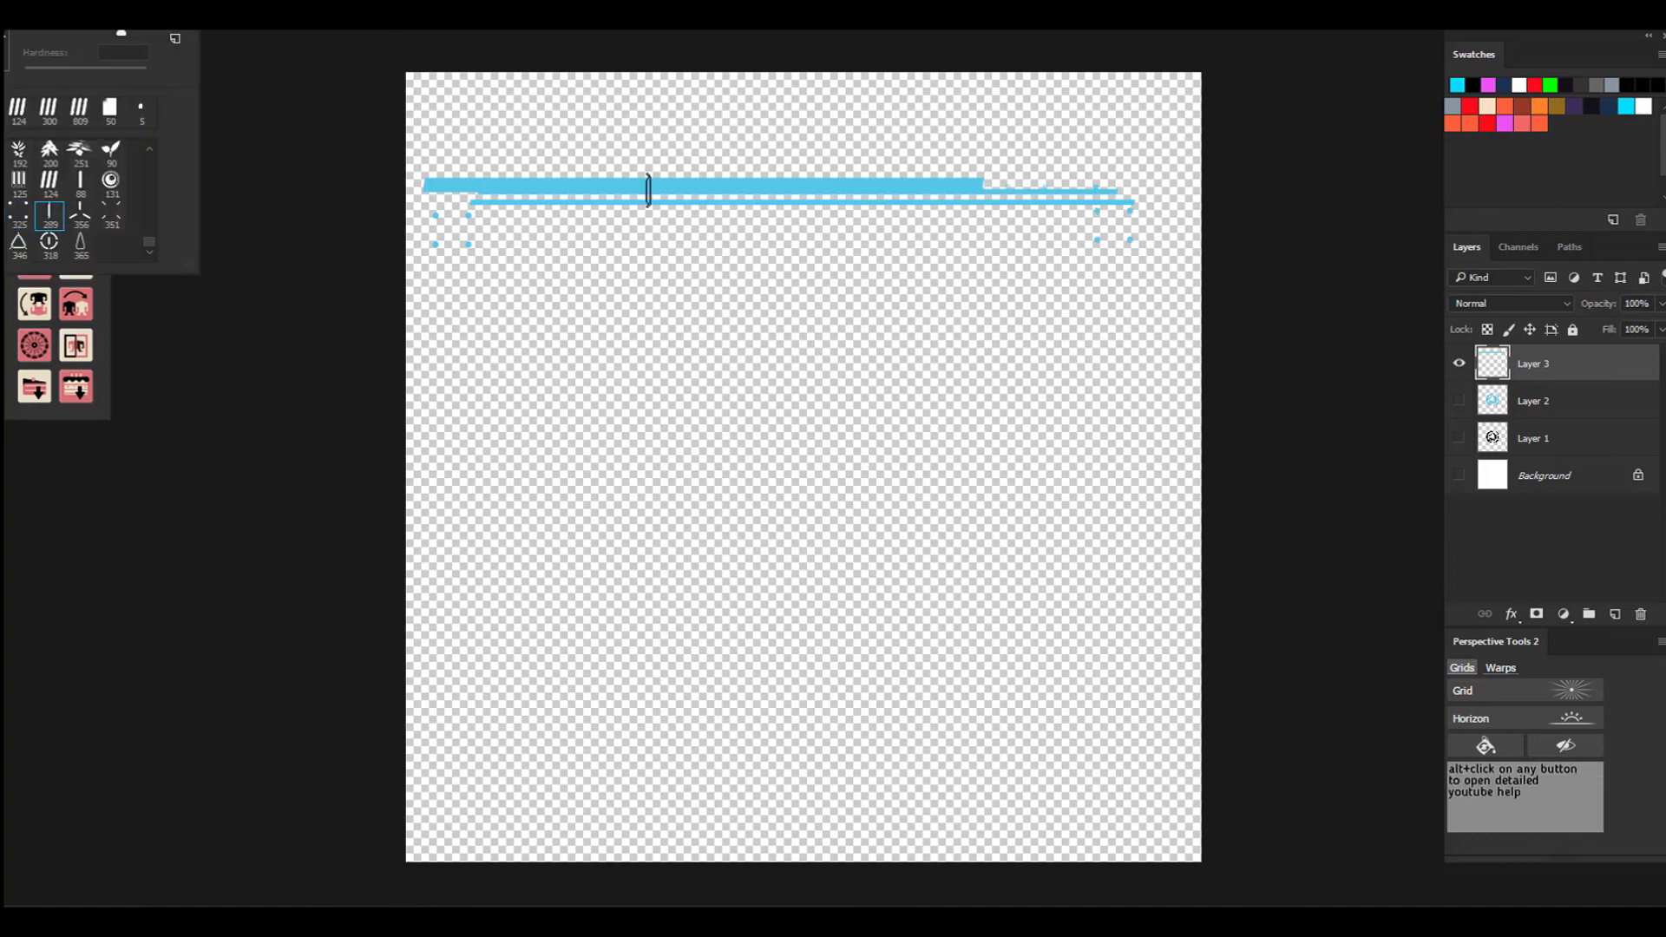
left_click(334, 9)
left_click(382, 169)
left_click(1362, 156)
left_click_drag(1520, 711, 1621, 728)
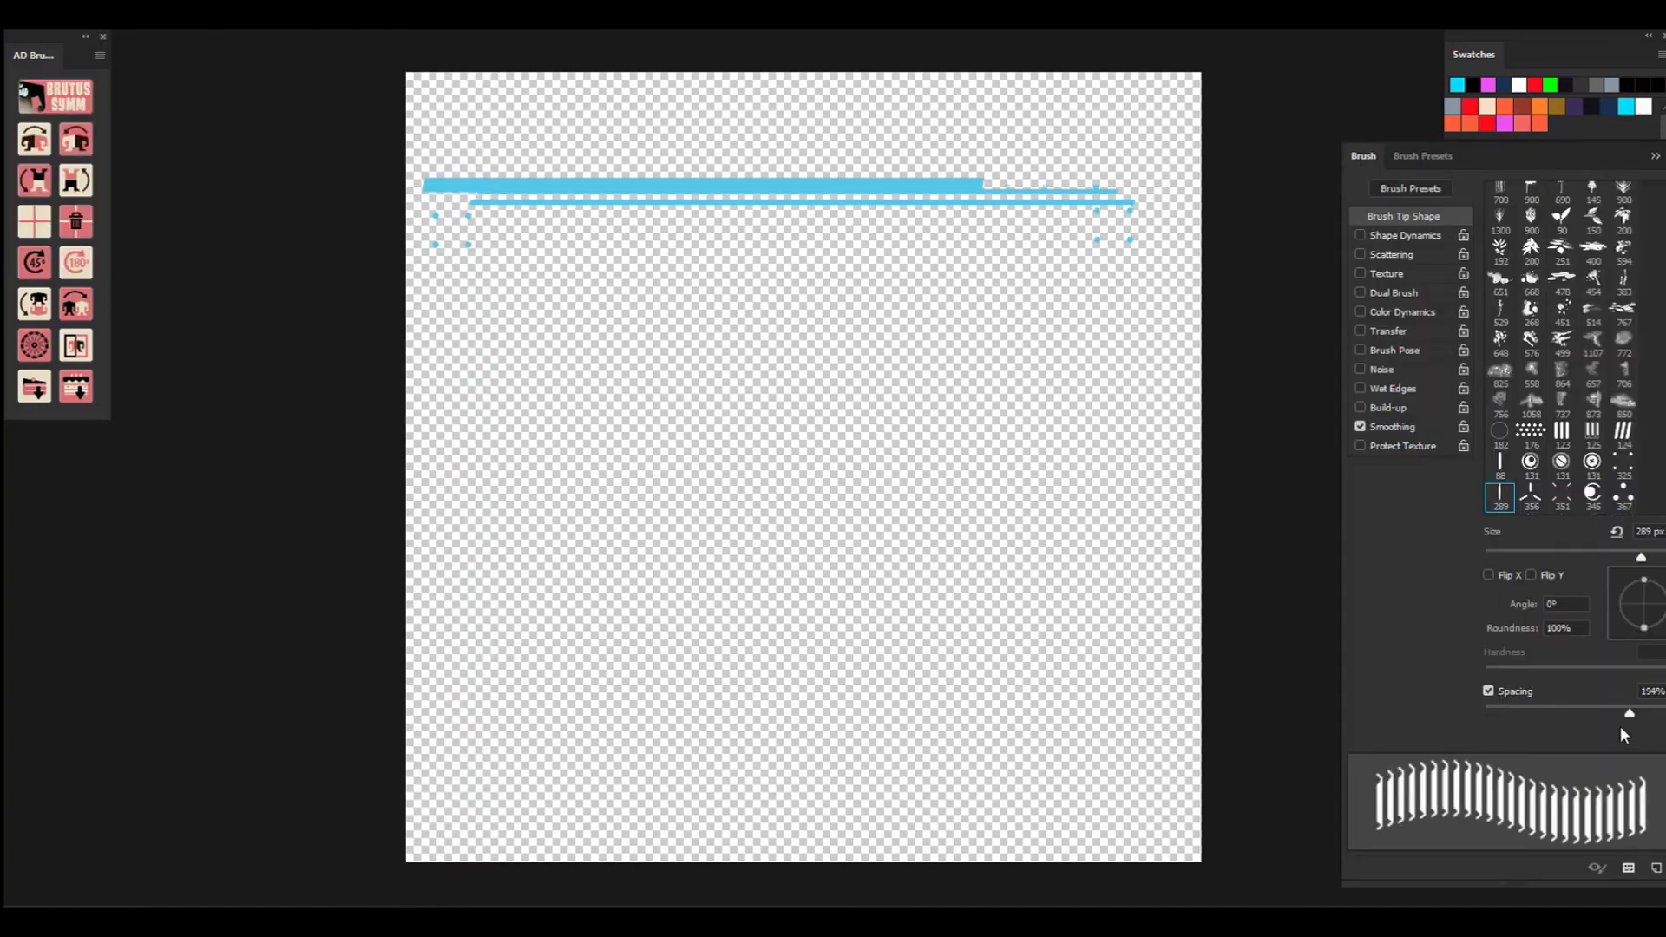
left_click_drag(457, 167, 1092, 167)
right_click(225, 144)
mouse_move(434, 132)
left_mouse_down()
mouse_move(1190, 132)
mouse_move(404, 157)
left_mouse_up()
Apply the Polar Coordinates filter to Layer 3 with the Rectangular to Polar option.
left_click(219, 4)
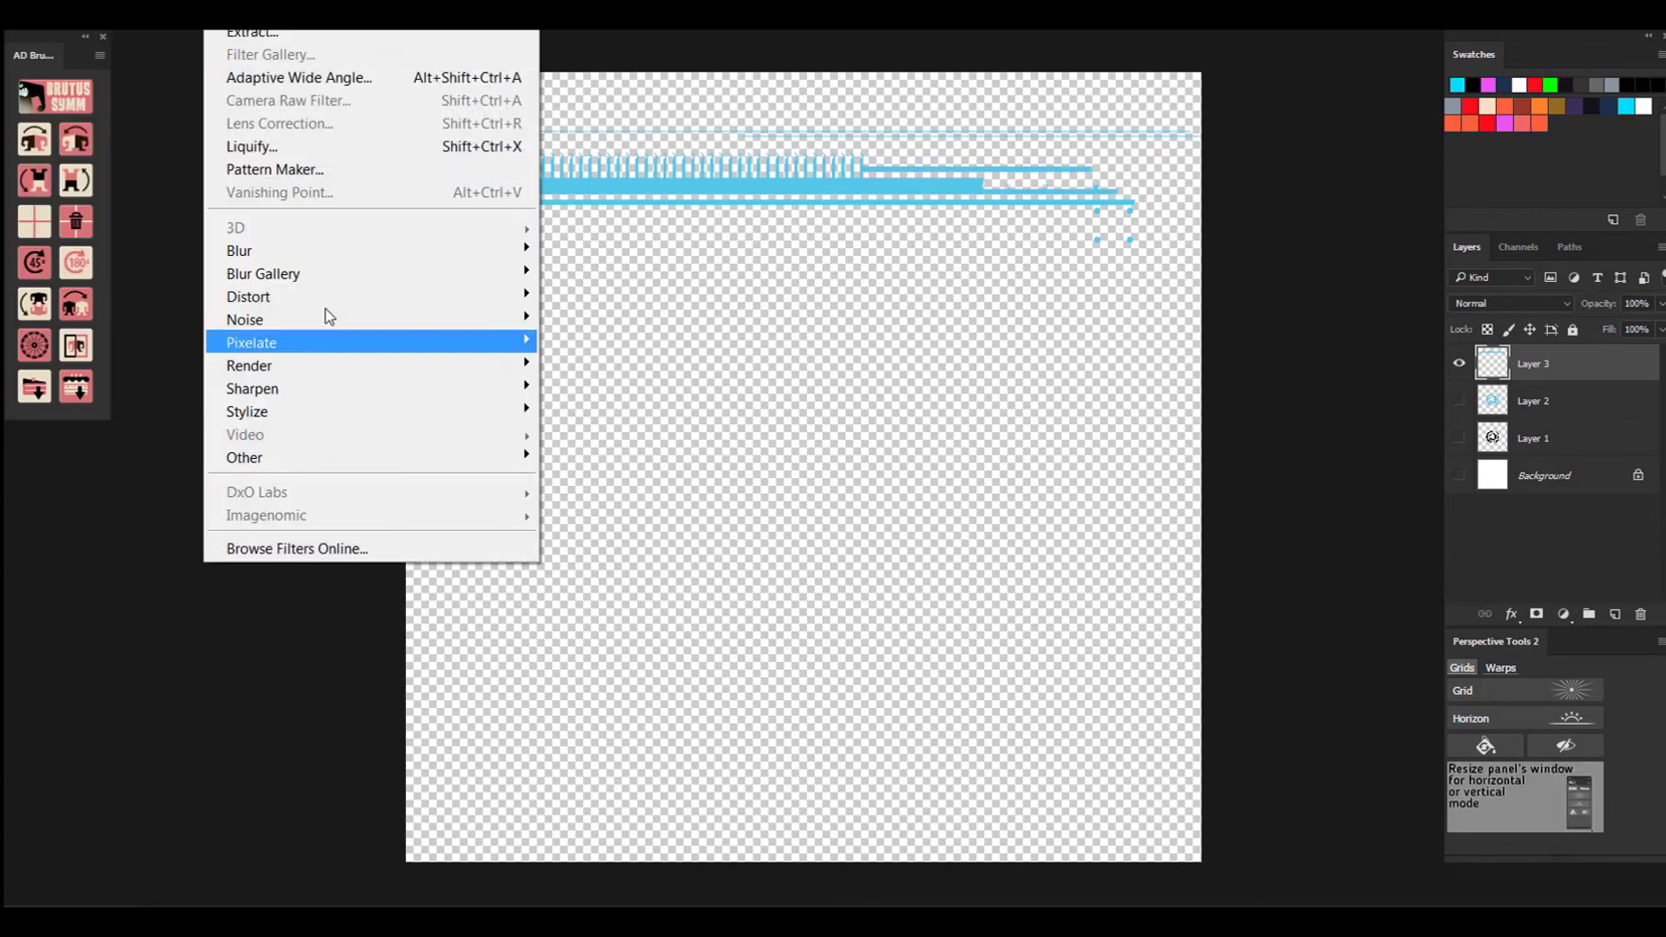
mouse_move(323, 299)
left_click(130, 343)
left_click(138, 703)
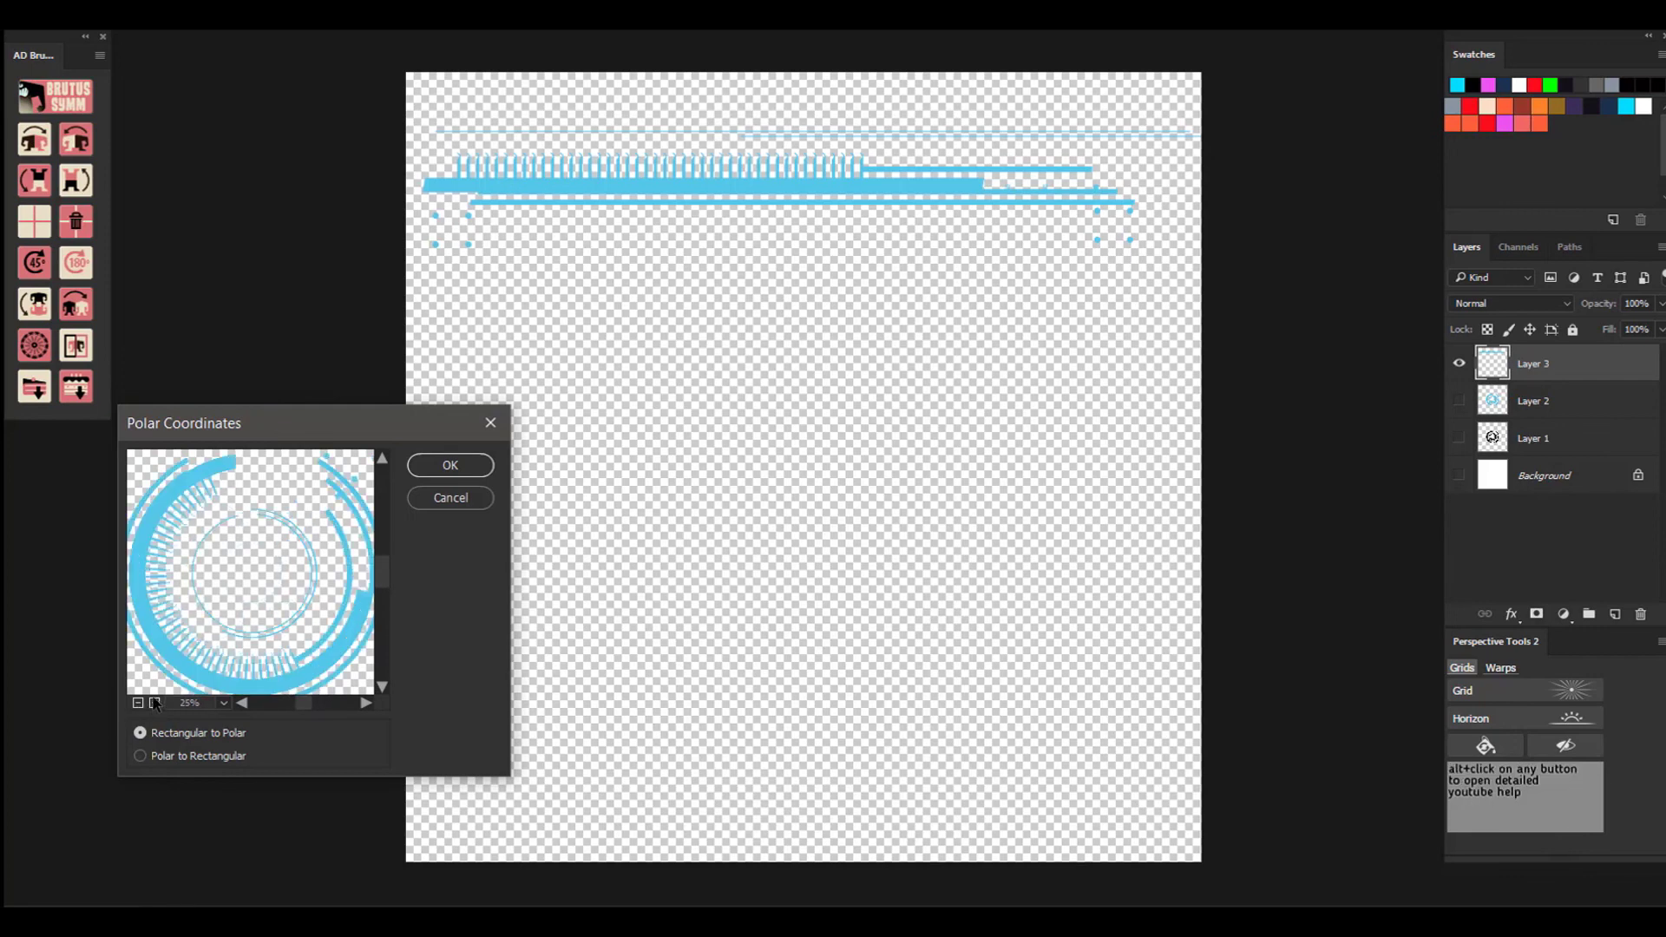
left_click(138, 703)
left_click(450, 465)
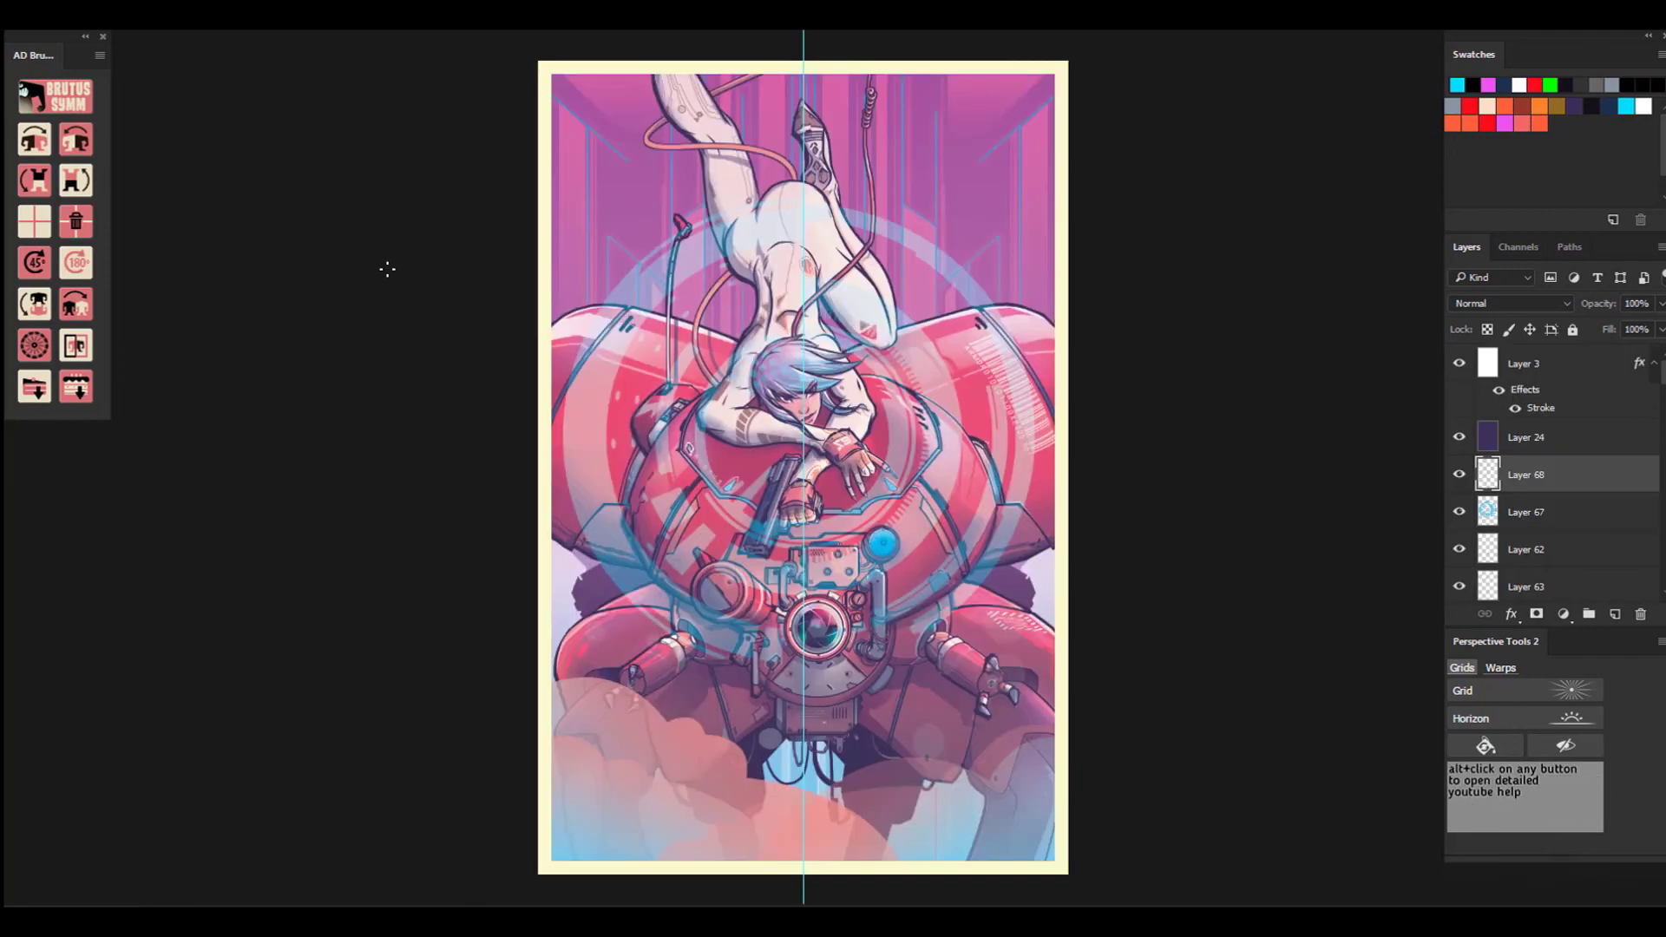
In the mech illustration, scale the second ring to about 2.81 by 3.21 in and set its blend mode to Linear Light.
left_click_drag(847, 418, 893, 365)
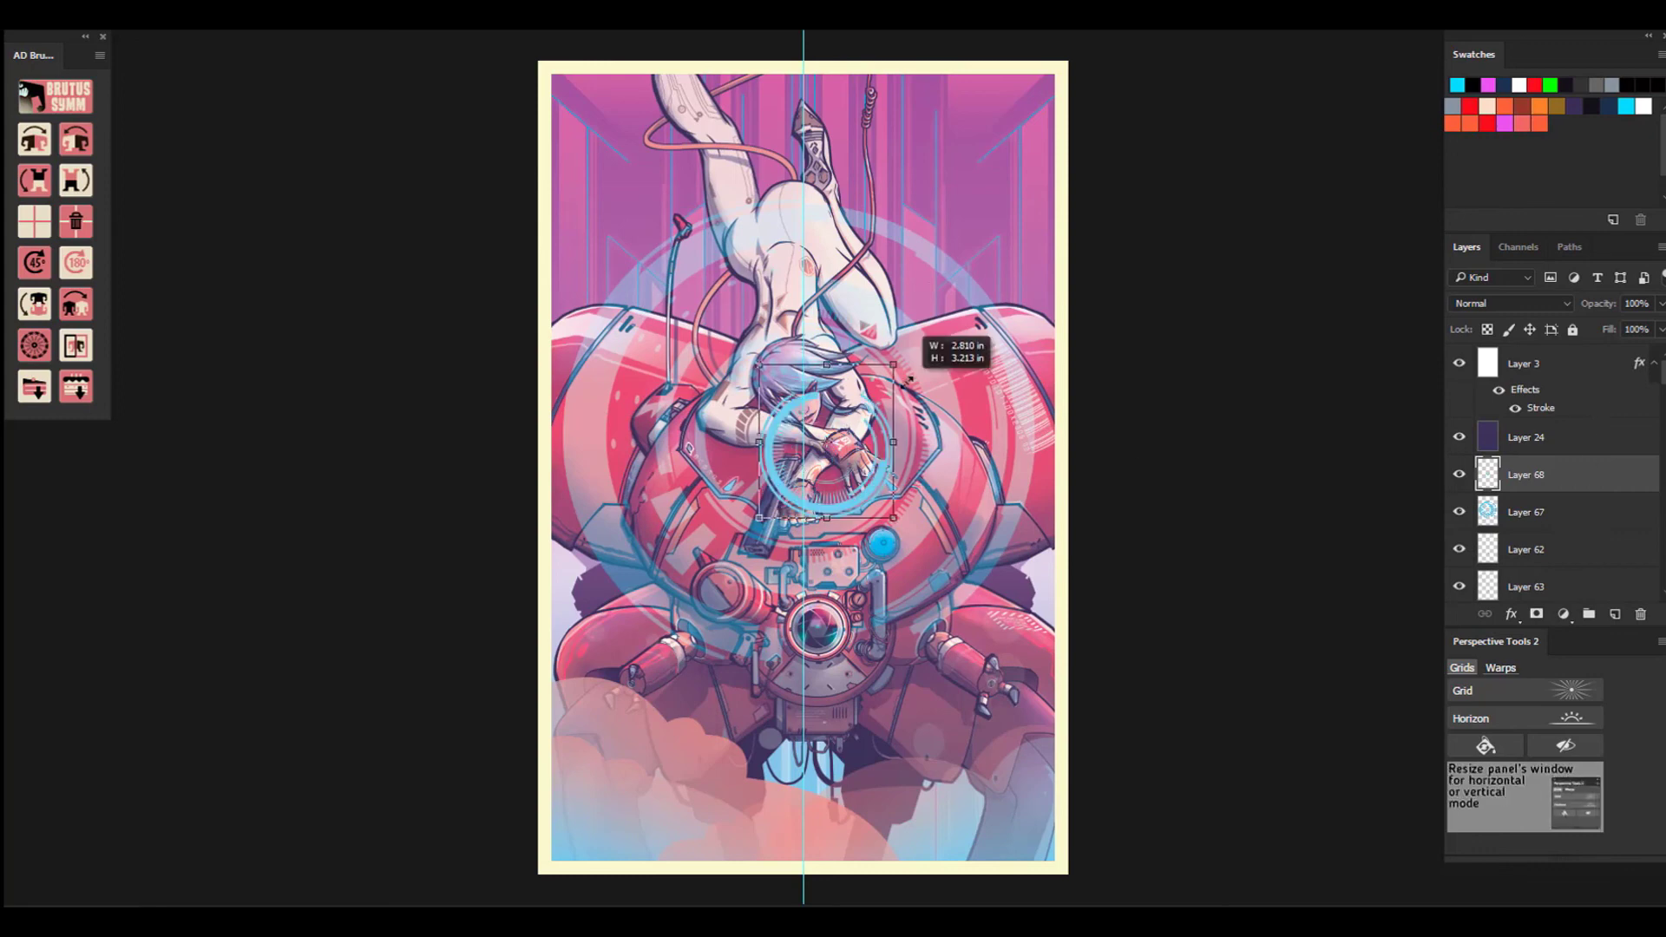
key("Return")
left_click(1553, 509)
left_click(1553, 474)
left_click(1511, 304)
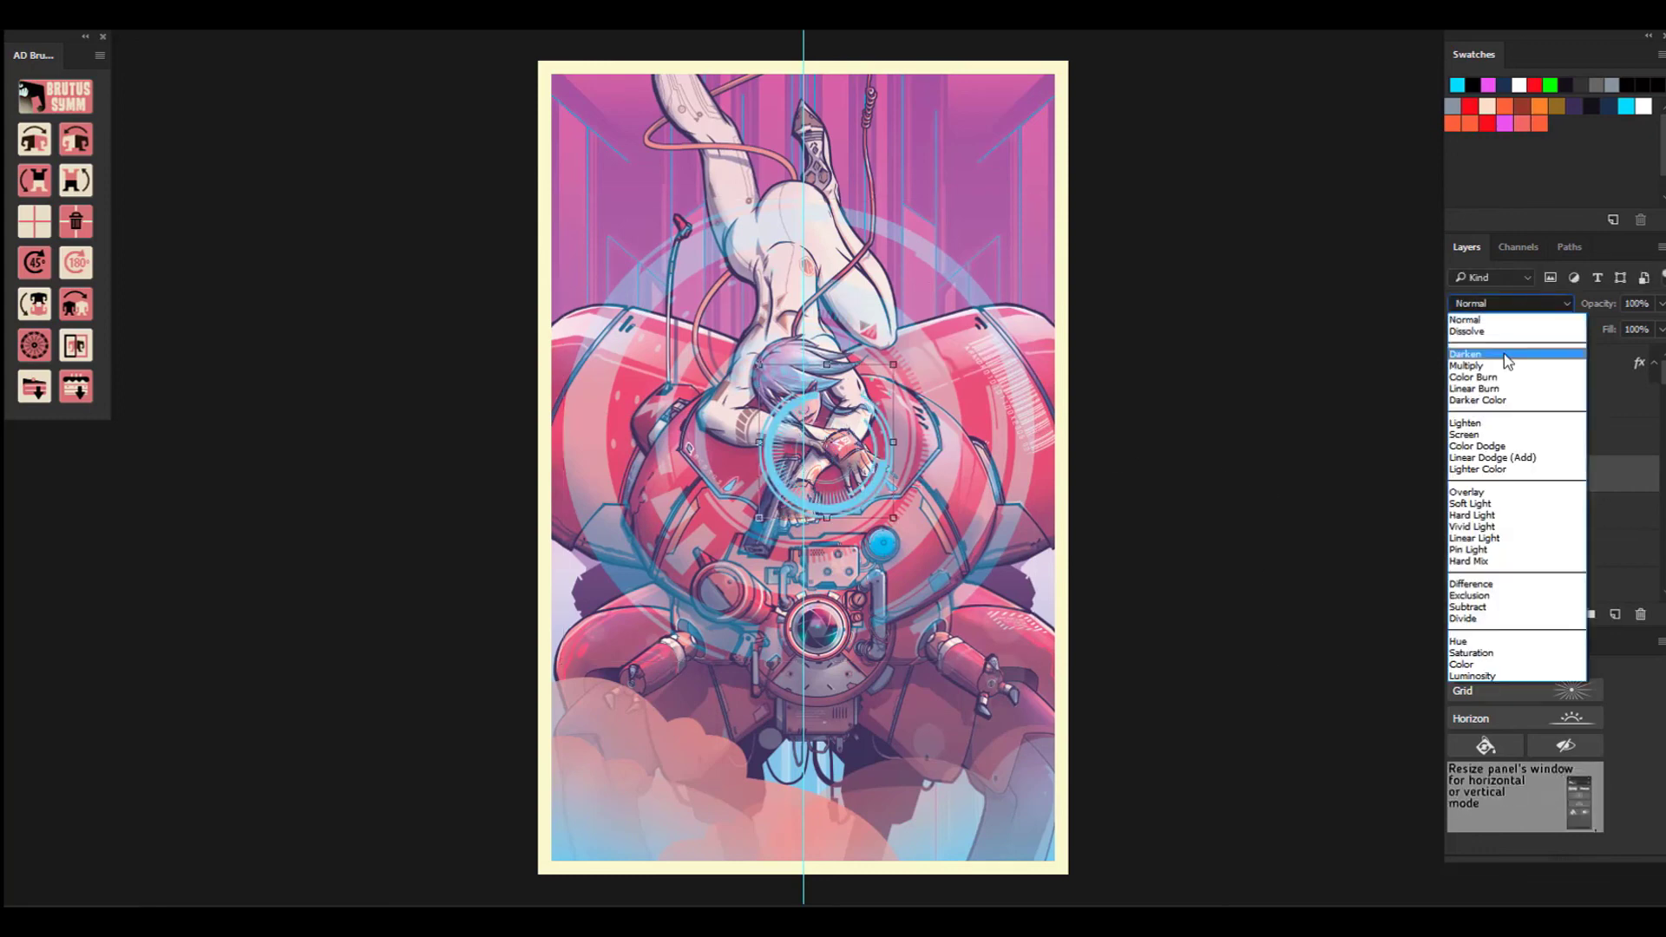
left_click(1480, 539)
Select the whole canvas and align both ring layers to its centre.
left_click(176, 4)
left_click(191, 4)
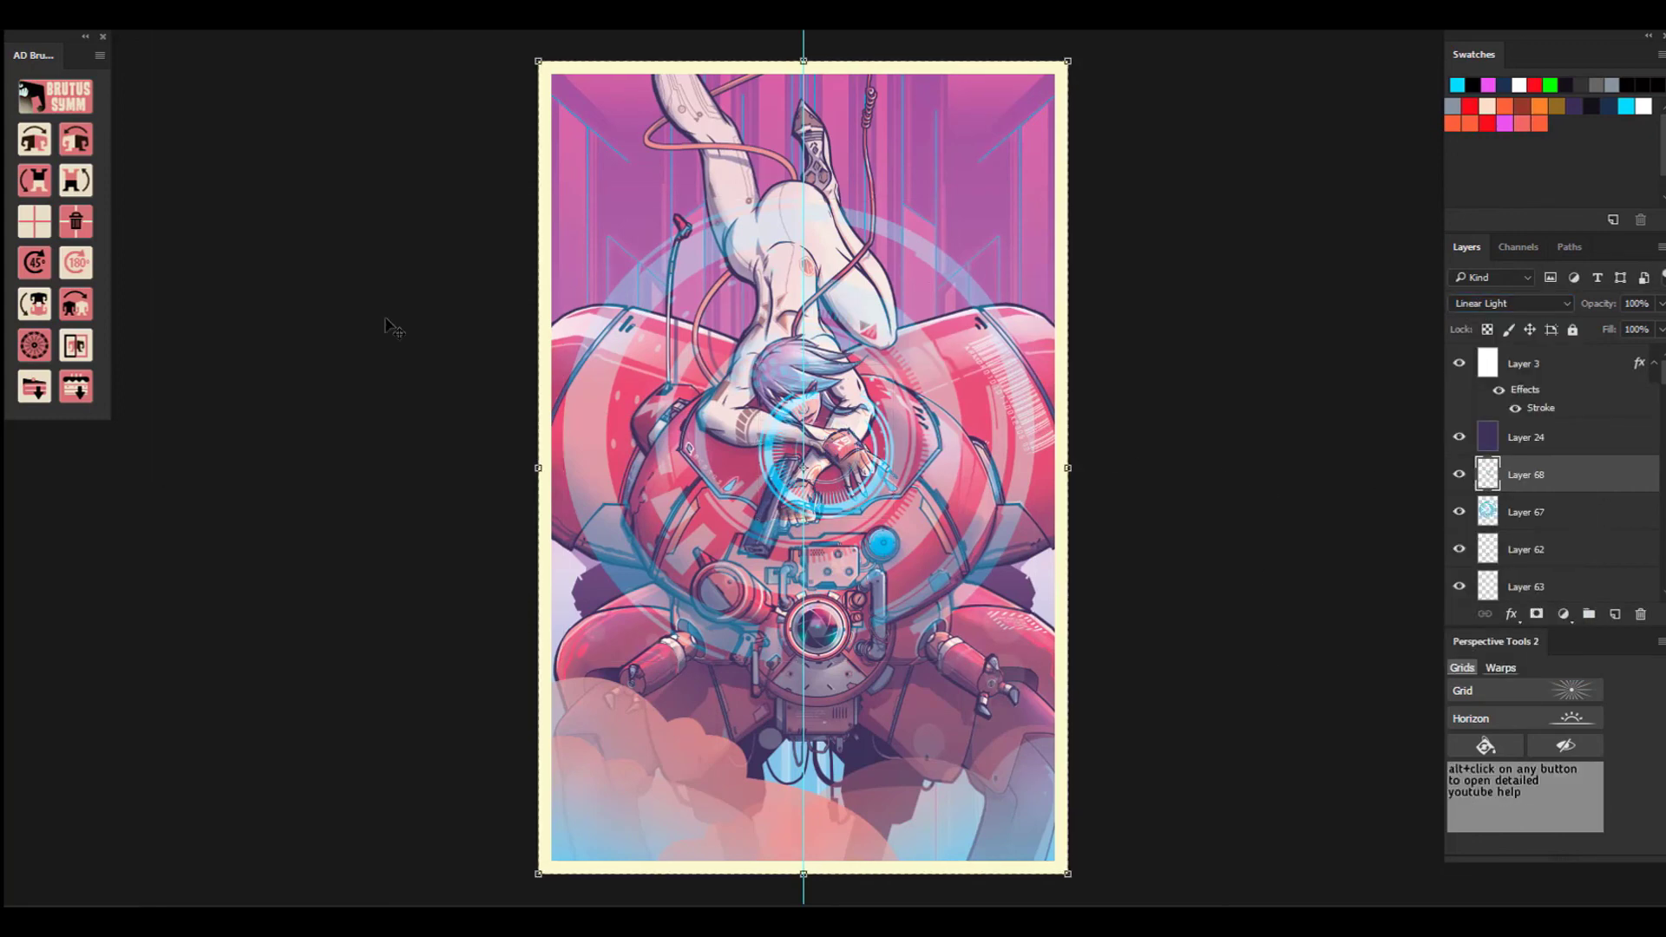
left_click(498, 3)
left_click(473, 3)
left_click(391, 4)
left_click(1535, 511)
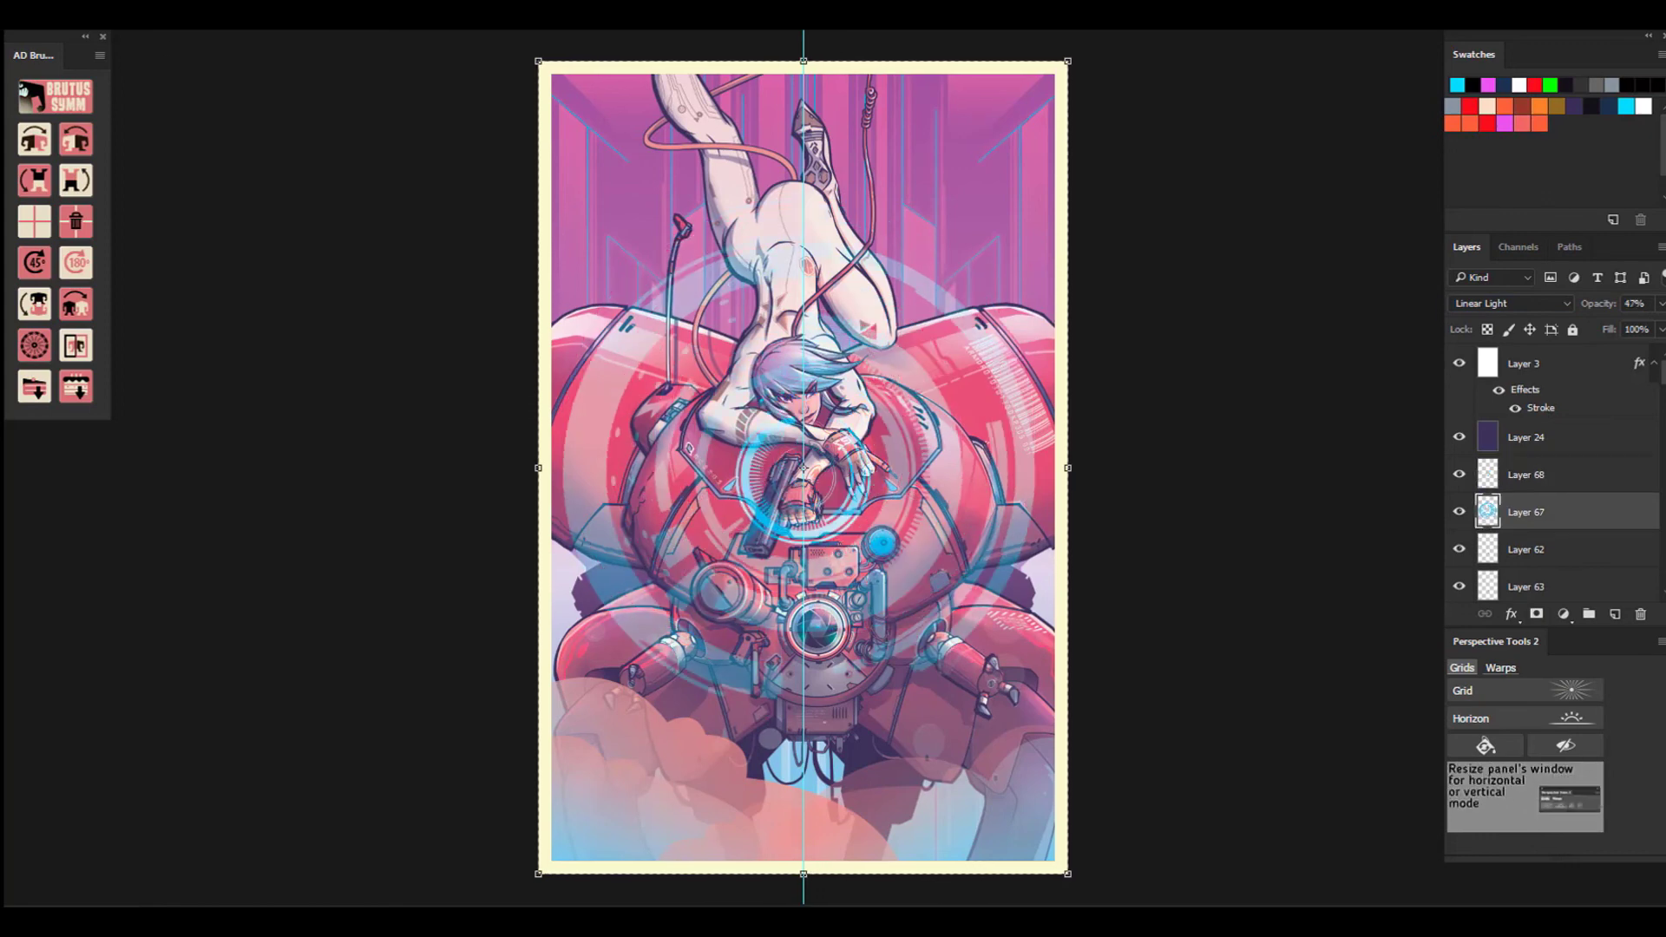
Lower the small ring layer's opacity to 27% and move both ring layers up behind the character's hips.
left_click(1569, 476)
mouse_move(1631, 326)
left_mouse_down()
mouse_move(1575, 324)
mouse_move(1599, 323)
left_mouse_up()
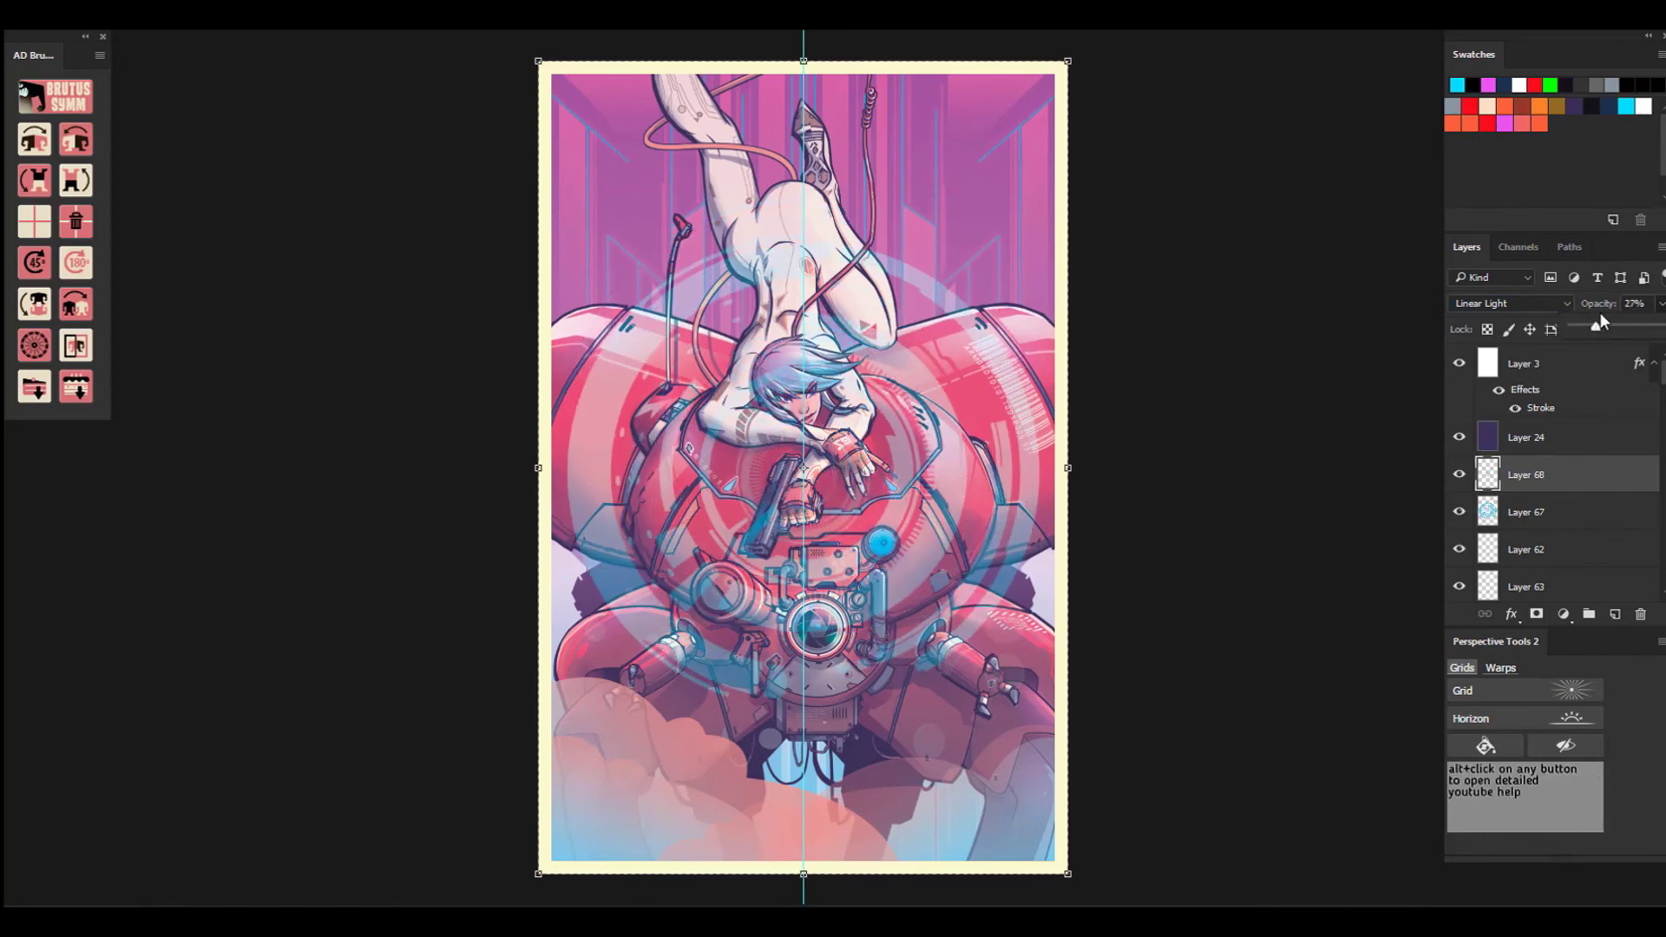
left_click(1591, 512, "shift")
left_click_drag(855, 351, 850, 259)
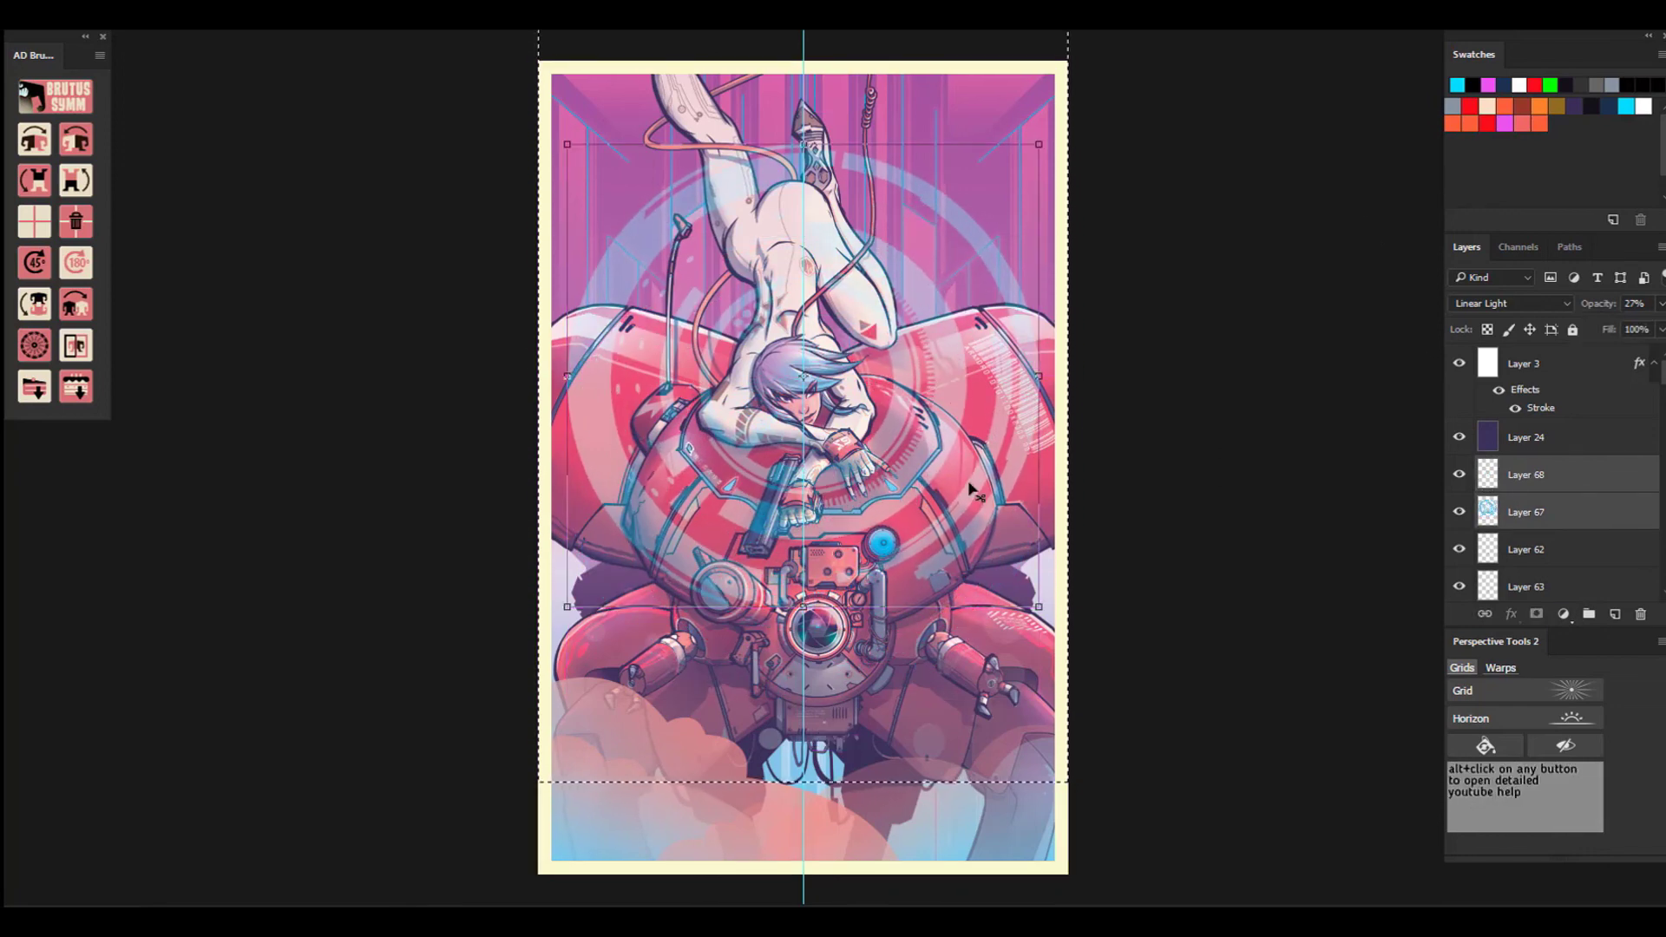
Hide both ring layers and the border layer, and select the whole canvas with Layer 24 active.
left_click(1549, 431)
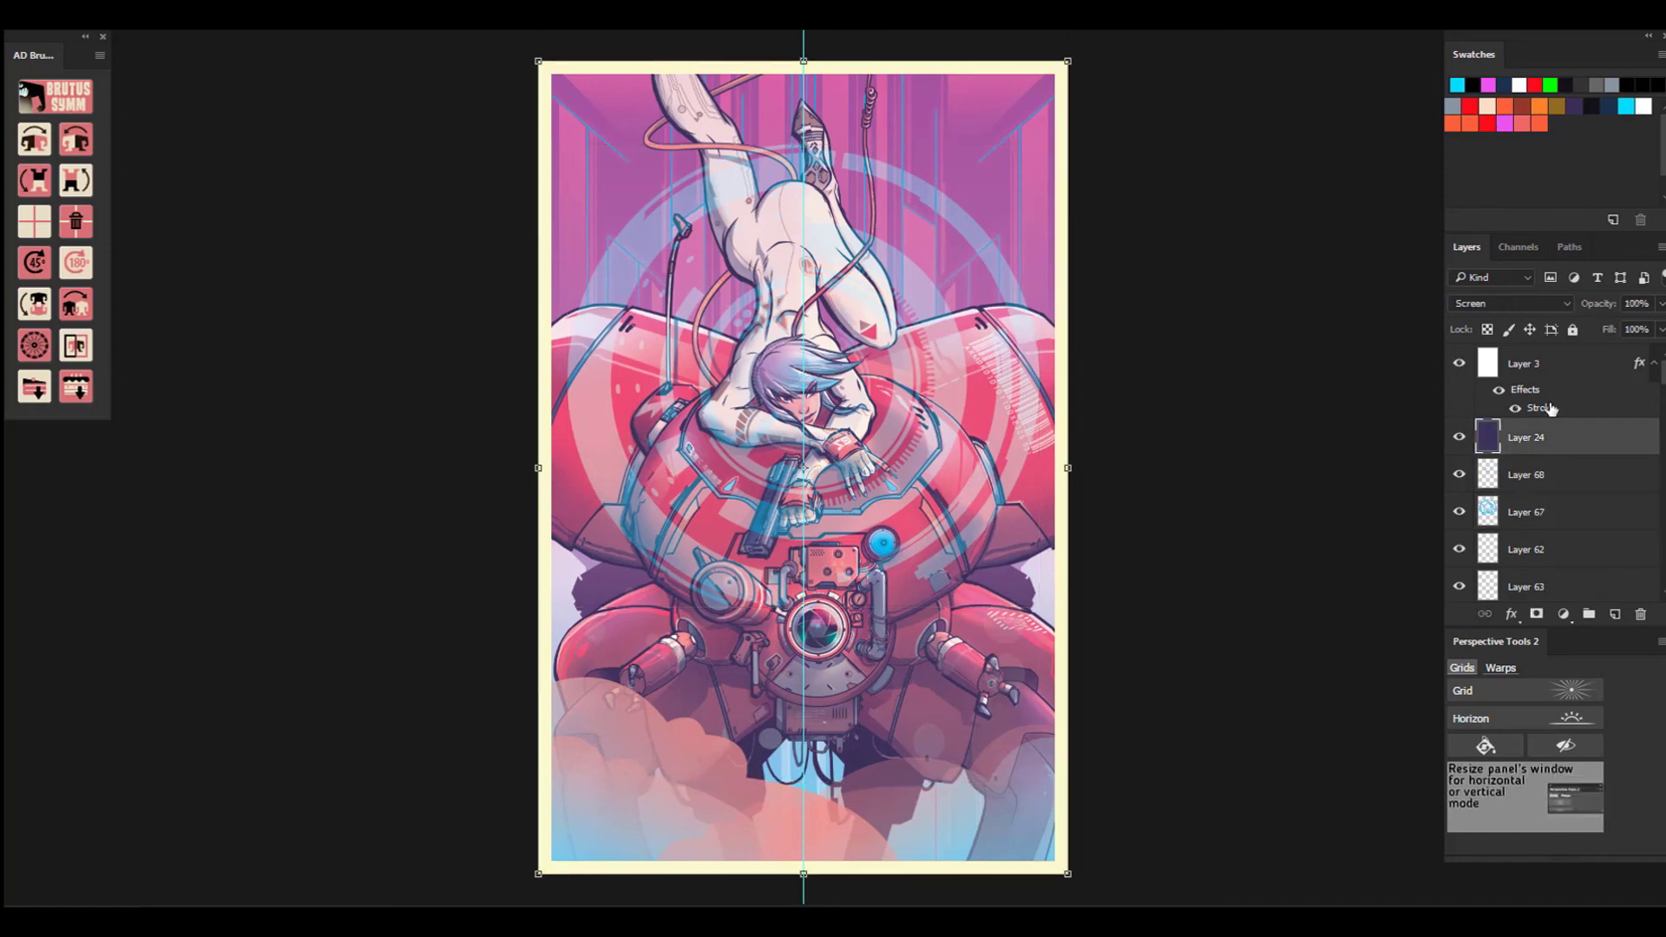
left_click(1461, 514)
left_click(1460, 476)
left_click(176, 7)
left_click(187, 11)
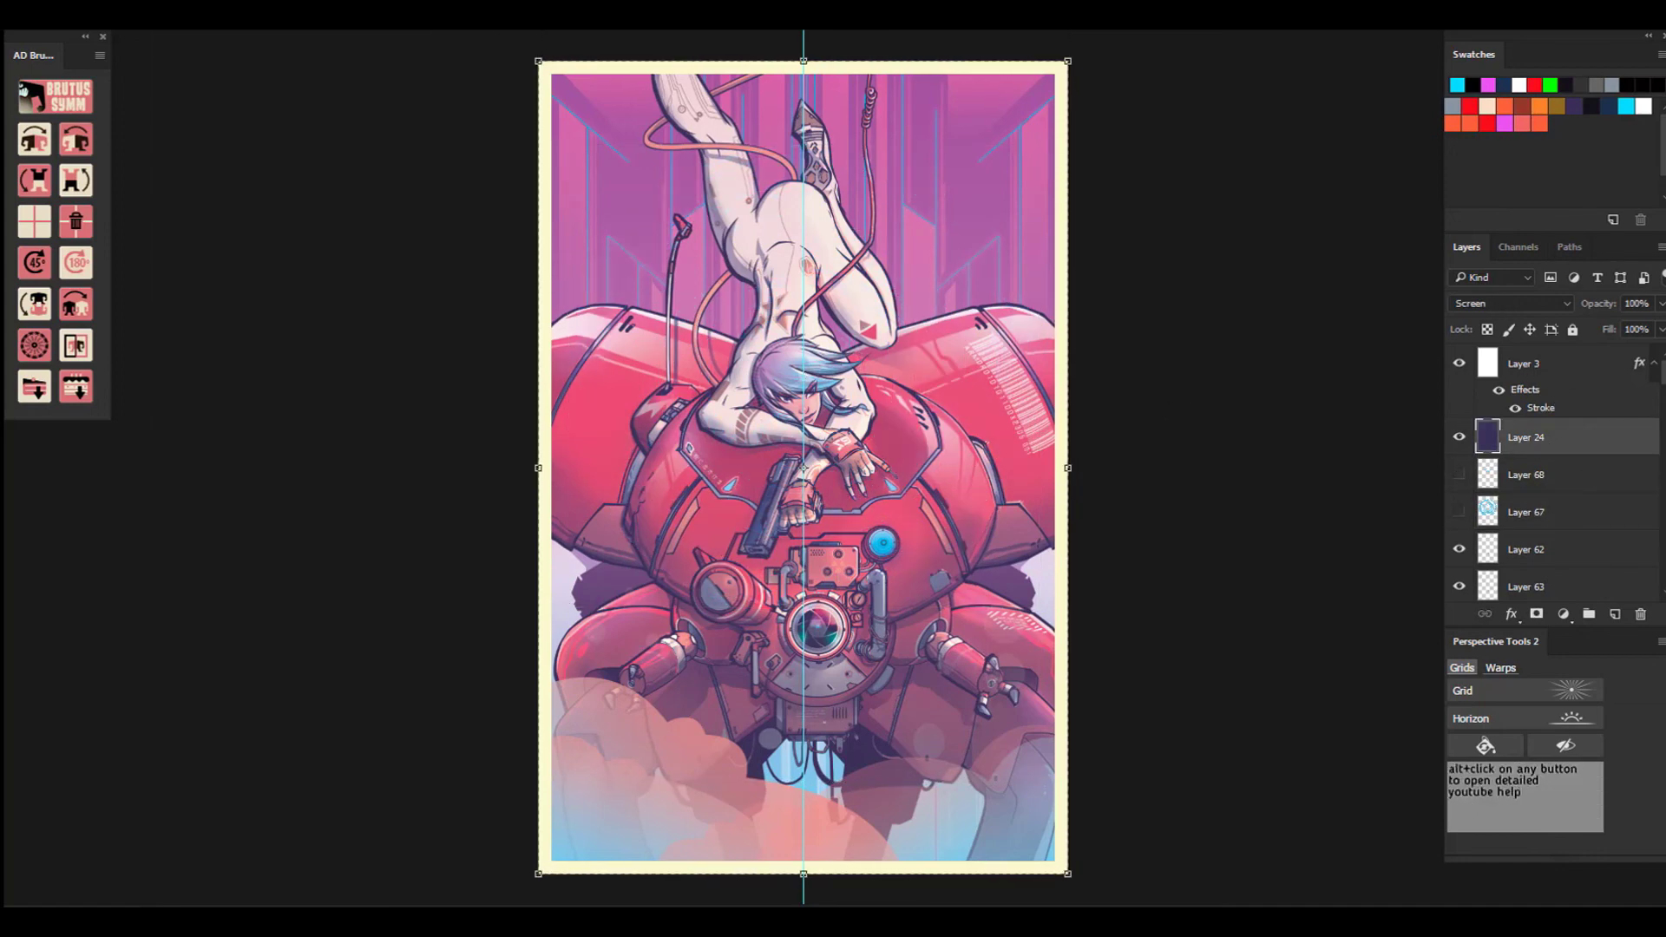
left_click(1459, 363)
Copy the merged artwork, paste it in place and move the pasted layer below Layer 24.
left_click(22, 11)
mouse_move(252, 125)
left_click(387, 124)
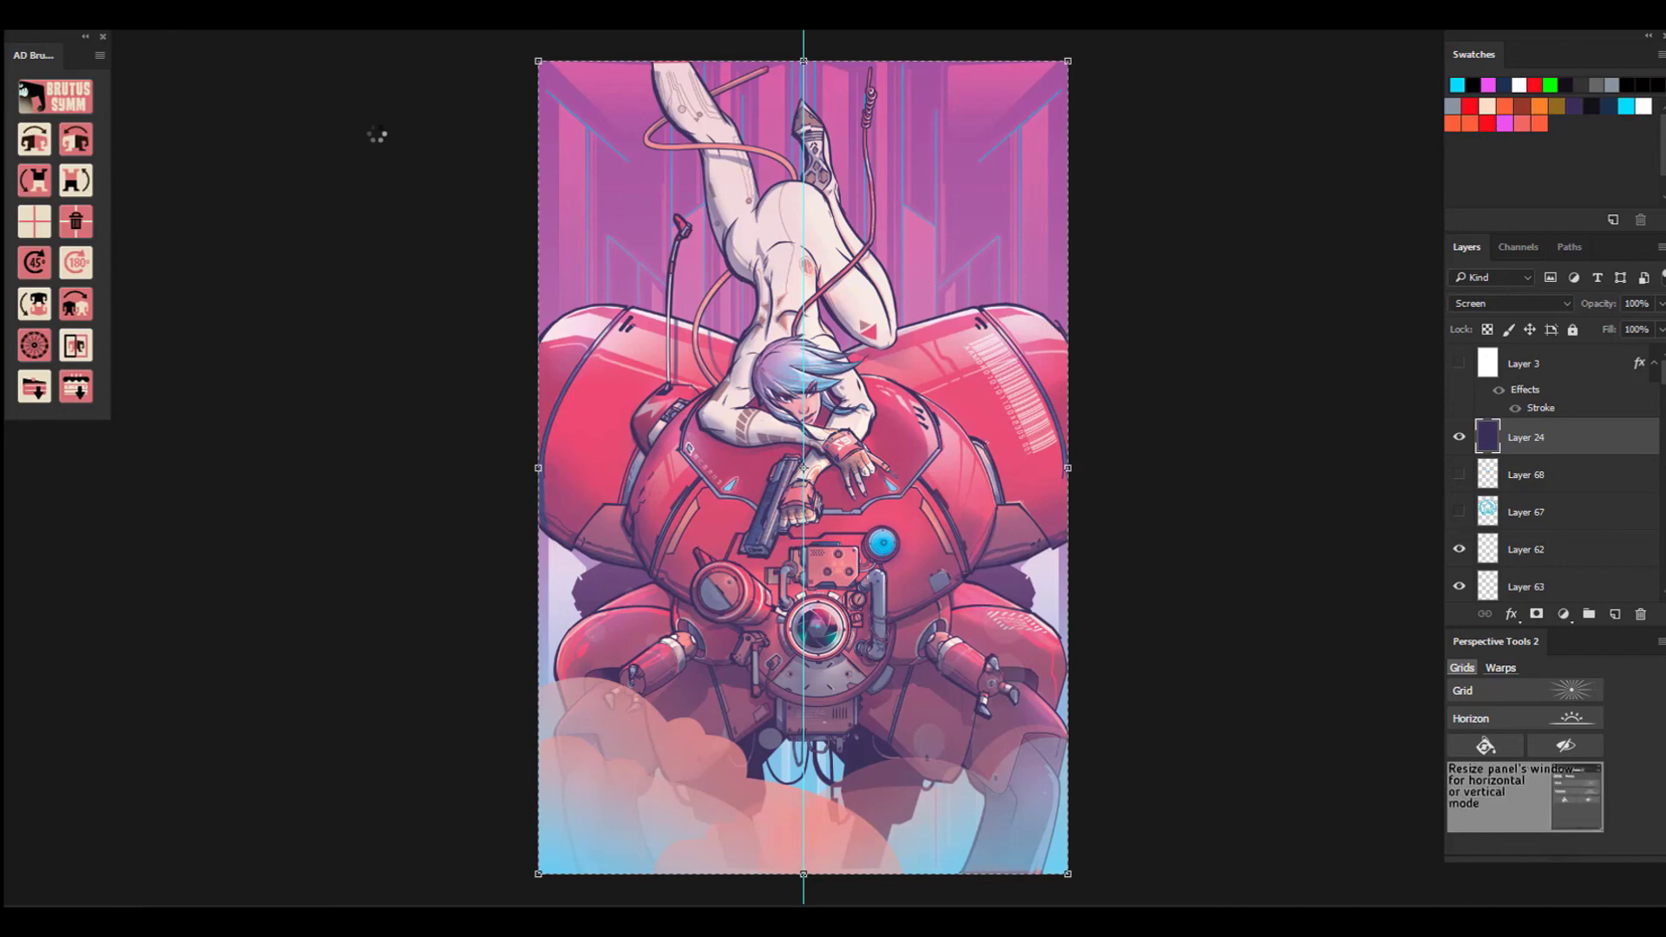
left_click(26, 16)
mouse_move(130, 167)
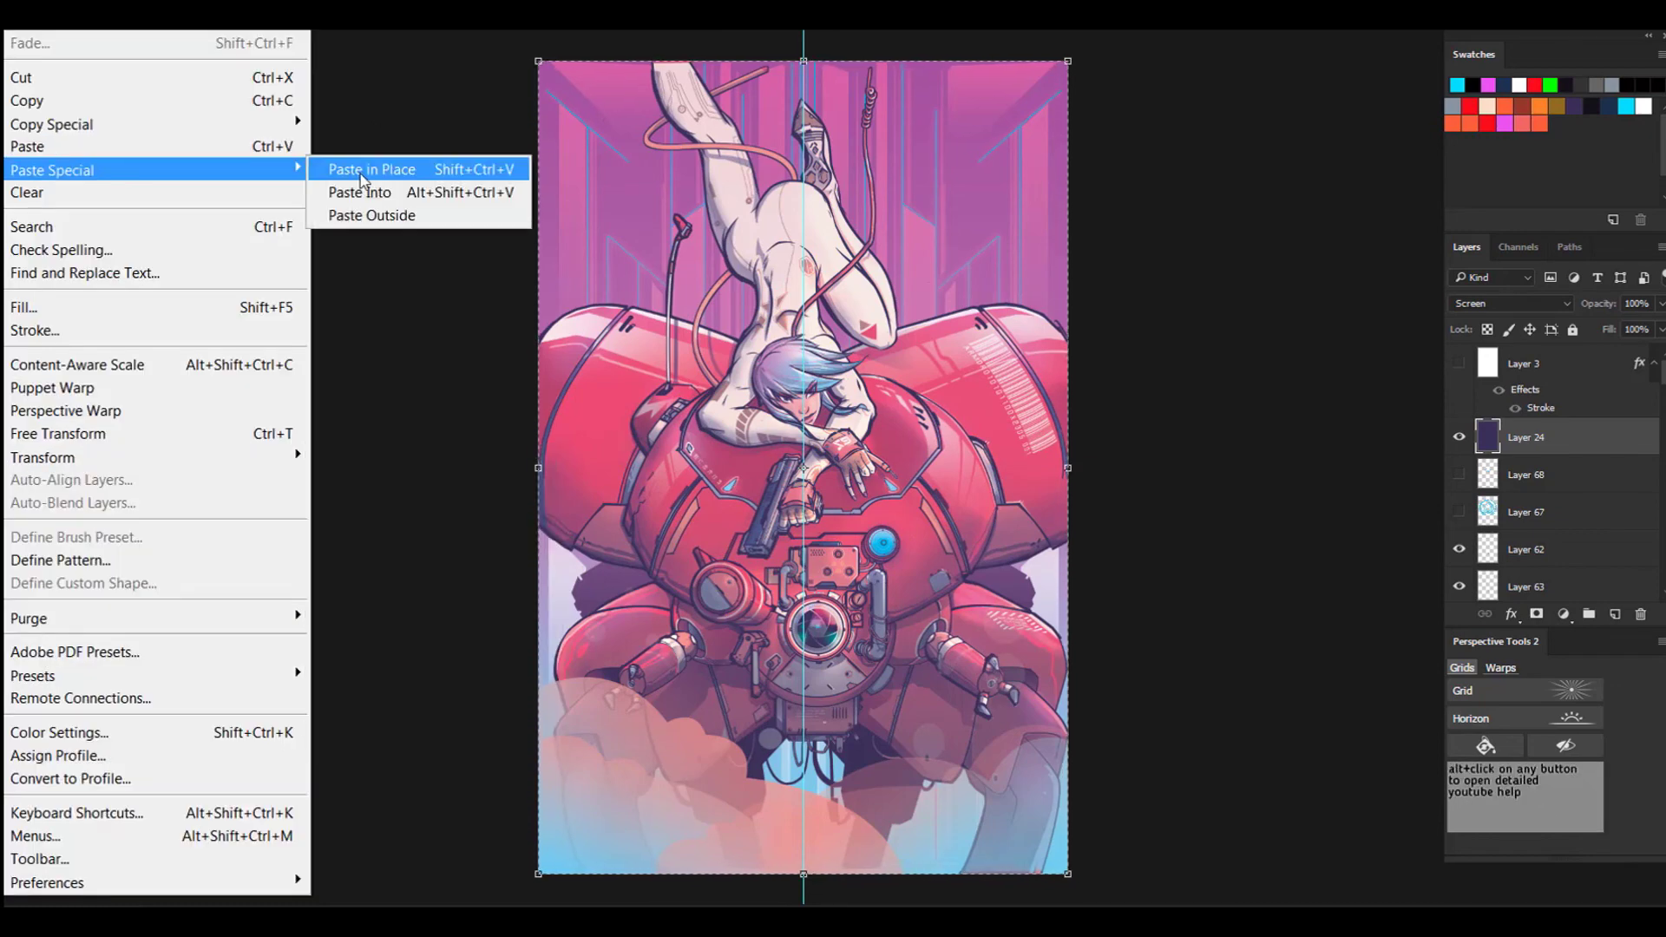
left_click(361, 169)
left_click_drag(1568, 439, 1575, 496)
Apply a Threshold adjustment to the pasted merged layer, lowering the level until only line art and dark shadows stay black.
left_click(42, 13)
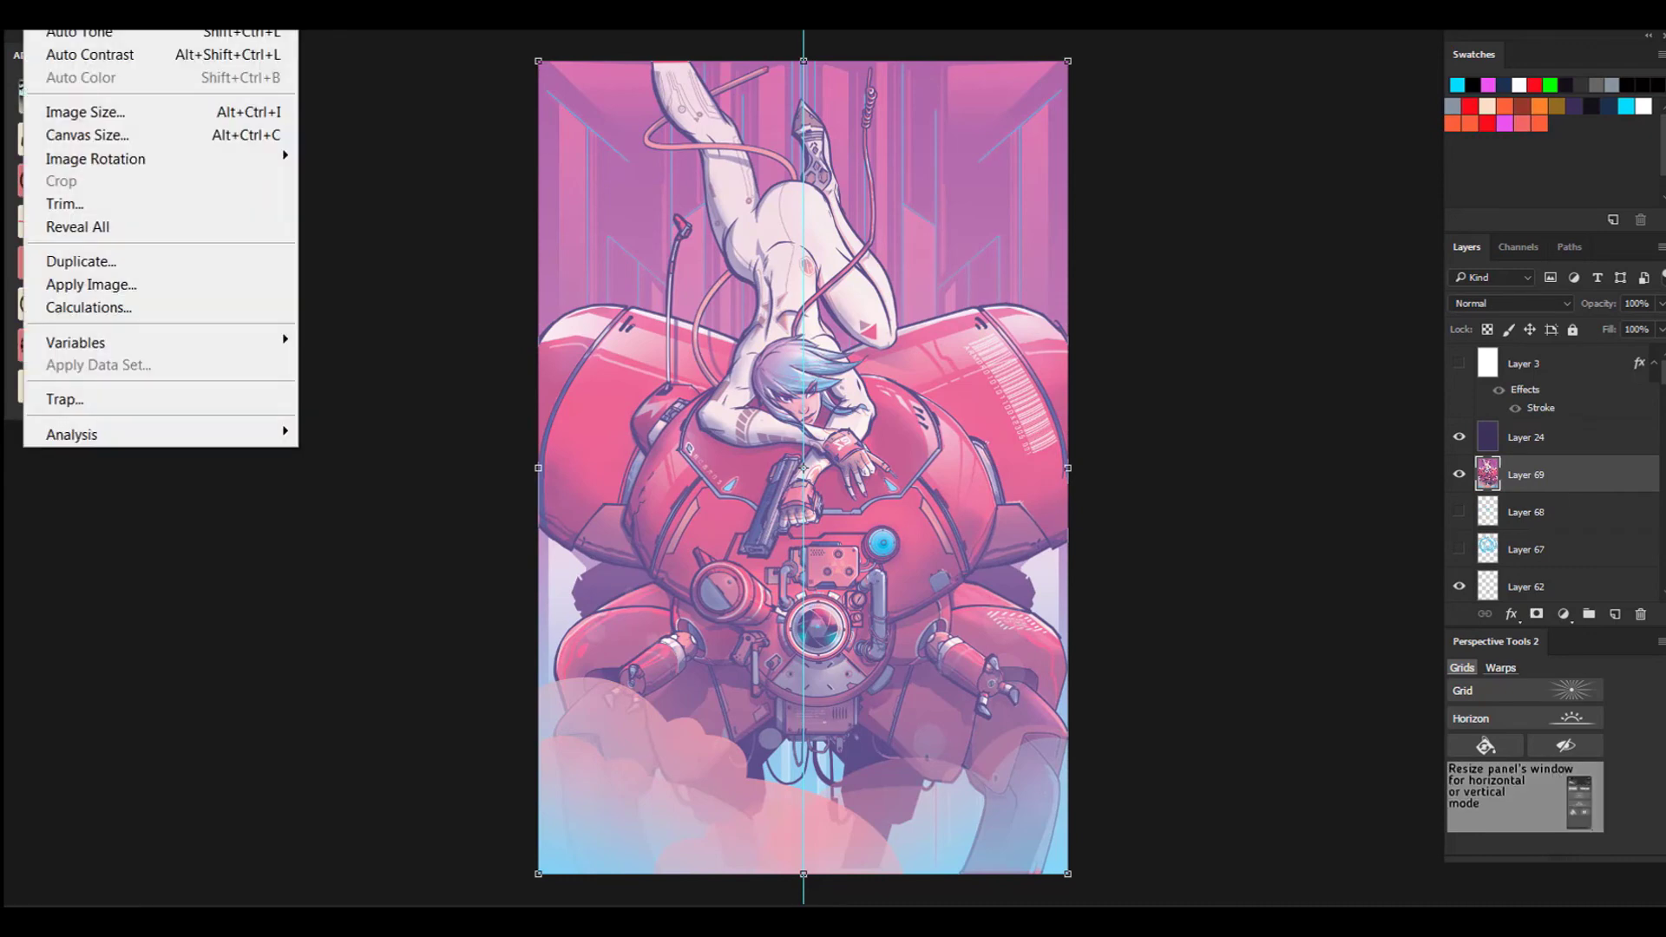
mouse_move(100, 4)
left_click(355, 318)
left_click_drag(276, 698, 248, 694)
left_click(452, 577)
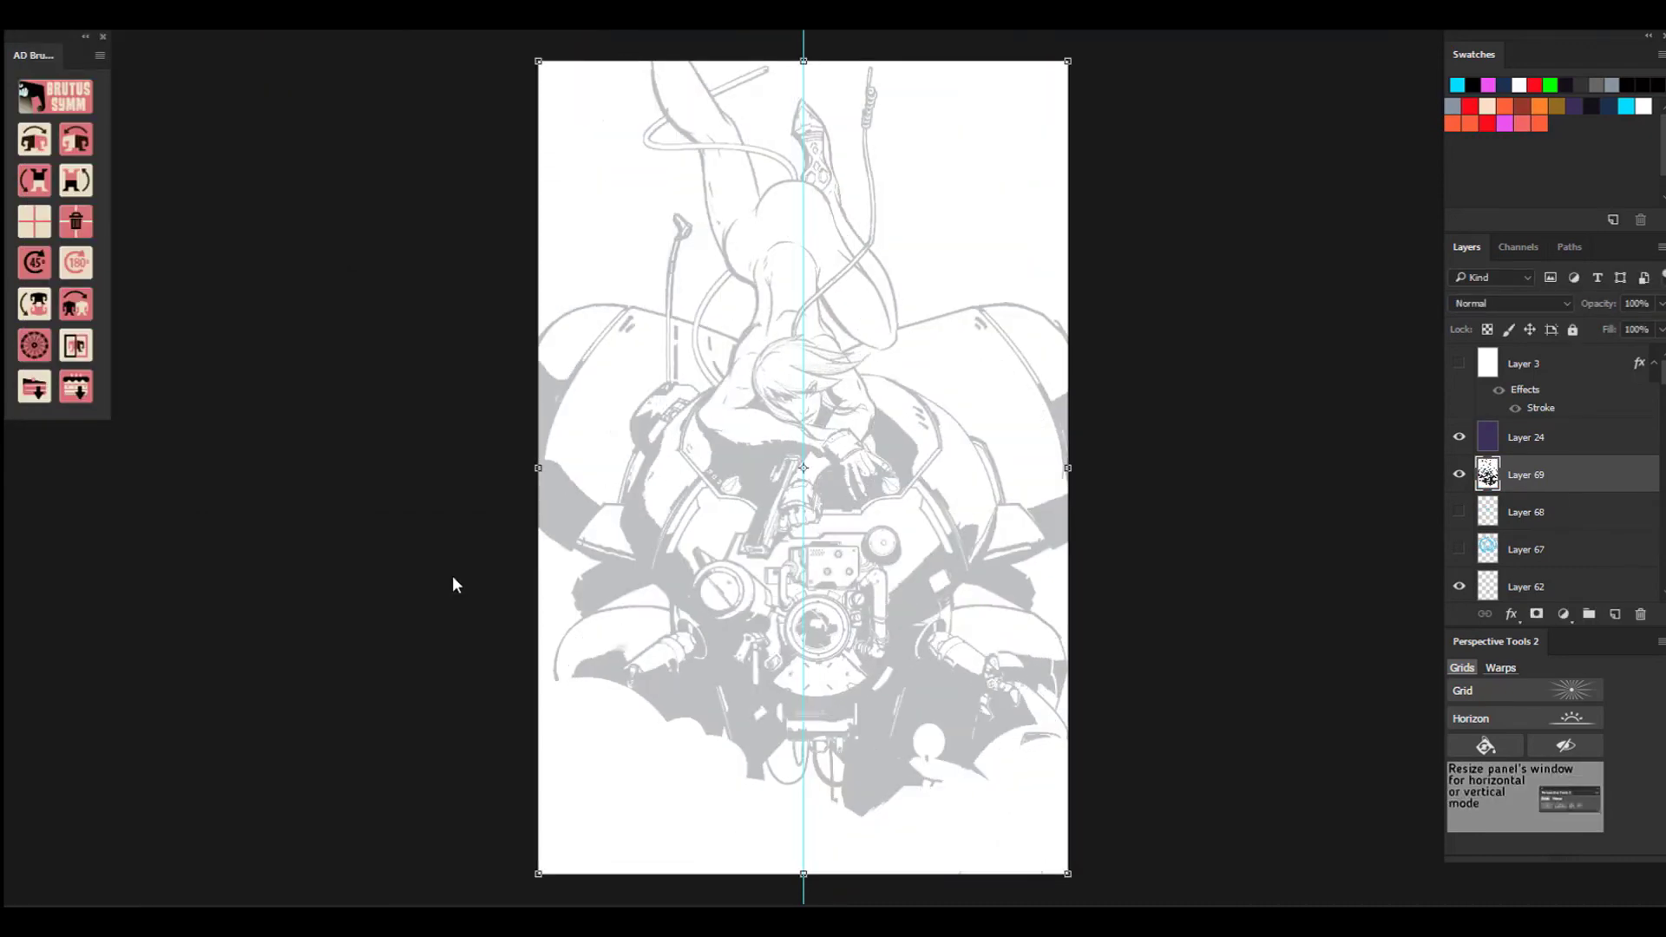
Select the dark areas of the threshold layer, add a new layer above it masked to them, and hide the threshold layer.
key("w")
left_click(715, 559)
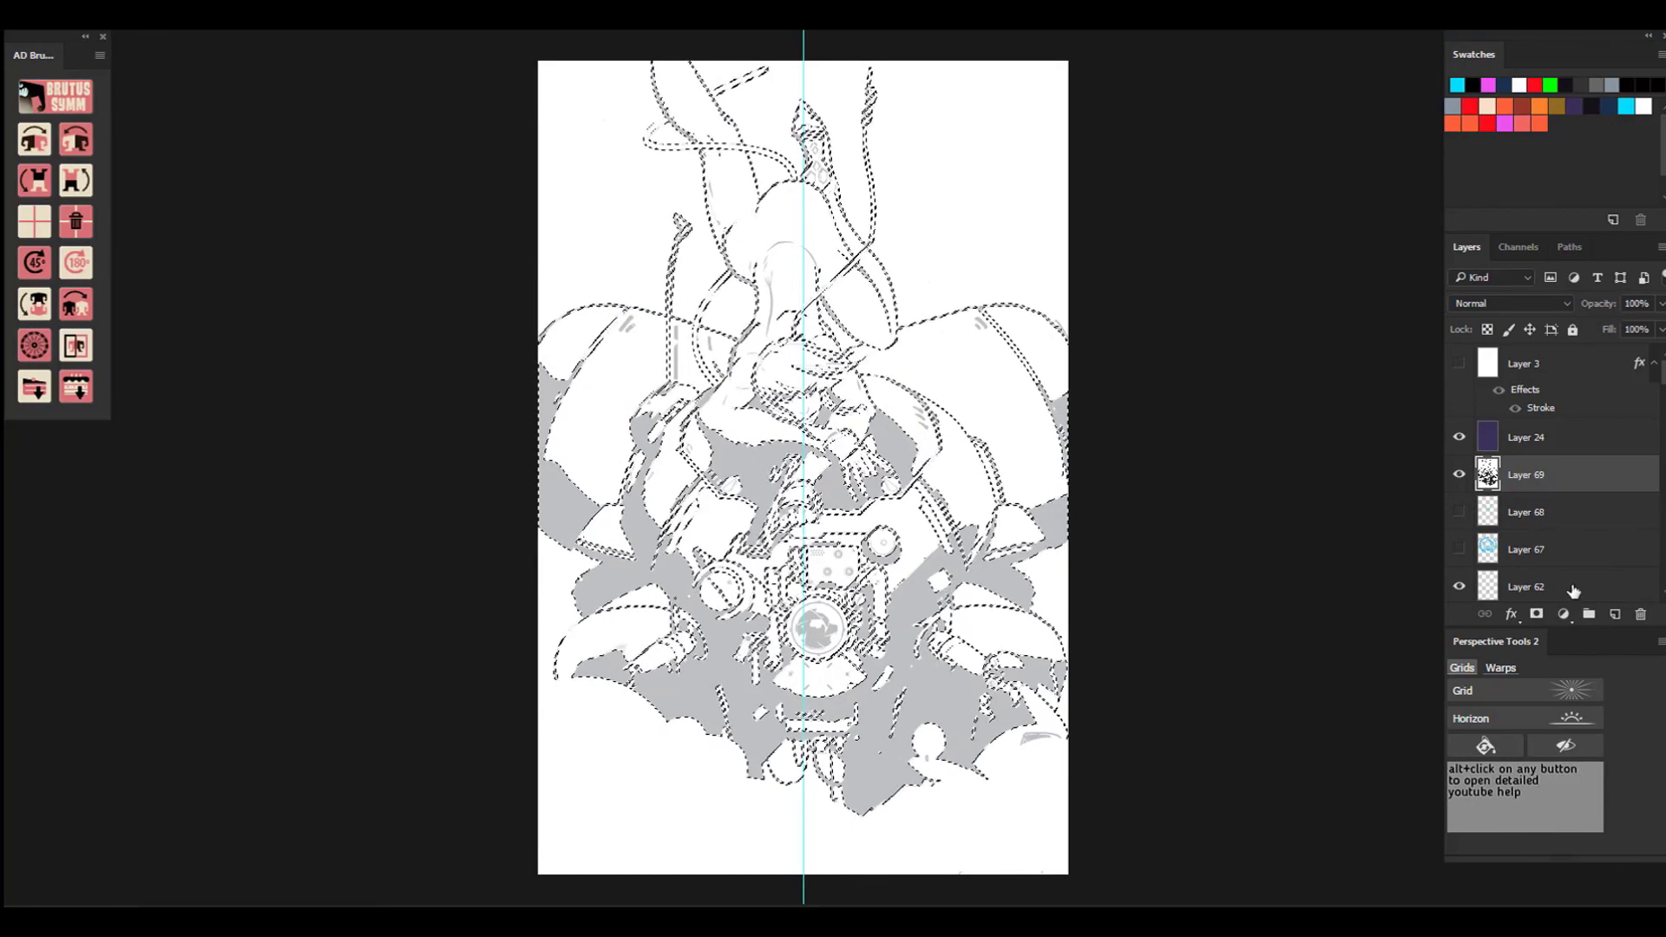
left_click(1536, 614)
left_click(1614, 615)
left_click_drag(1523, 512, 1524, 476)
left_click(1459, 511)
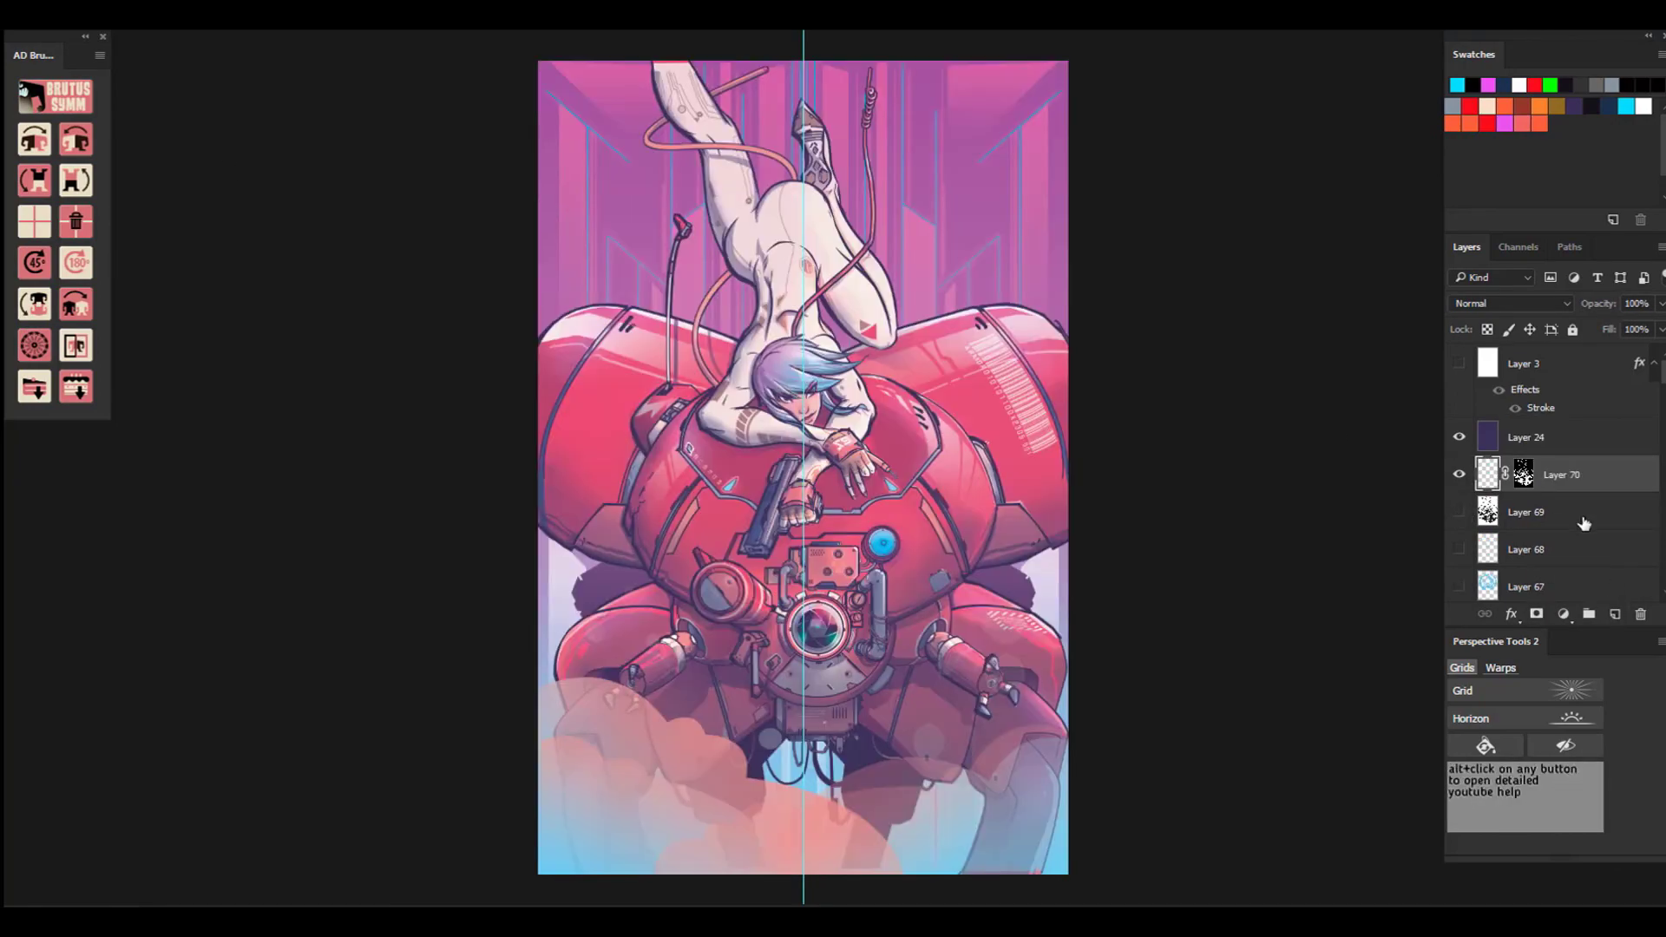
Paste the merged artwork in place again directly above the hidden threshold layer.
left_click(1579, 518)
left_click(12, 21)
mouse_move(174, 170)
left_click(412, 174)
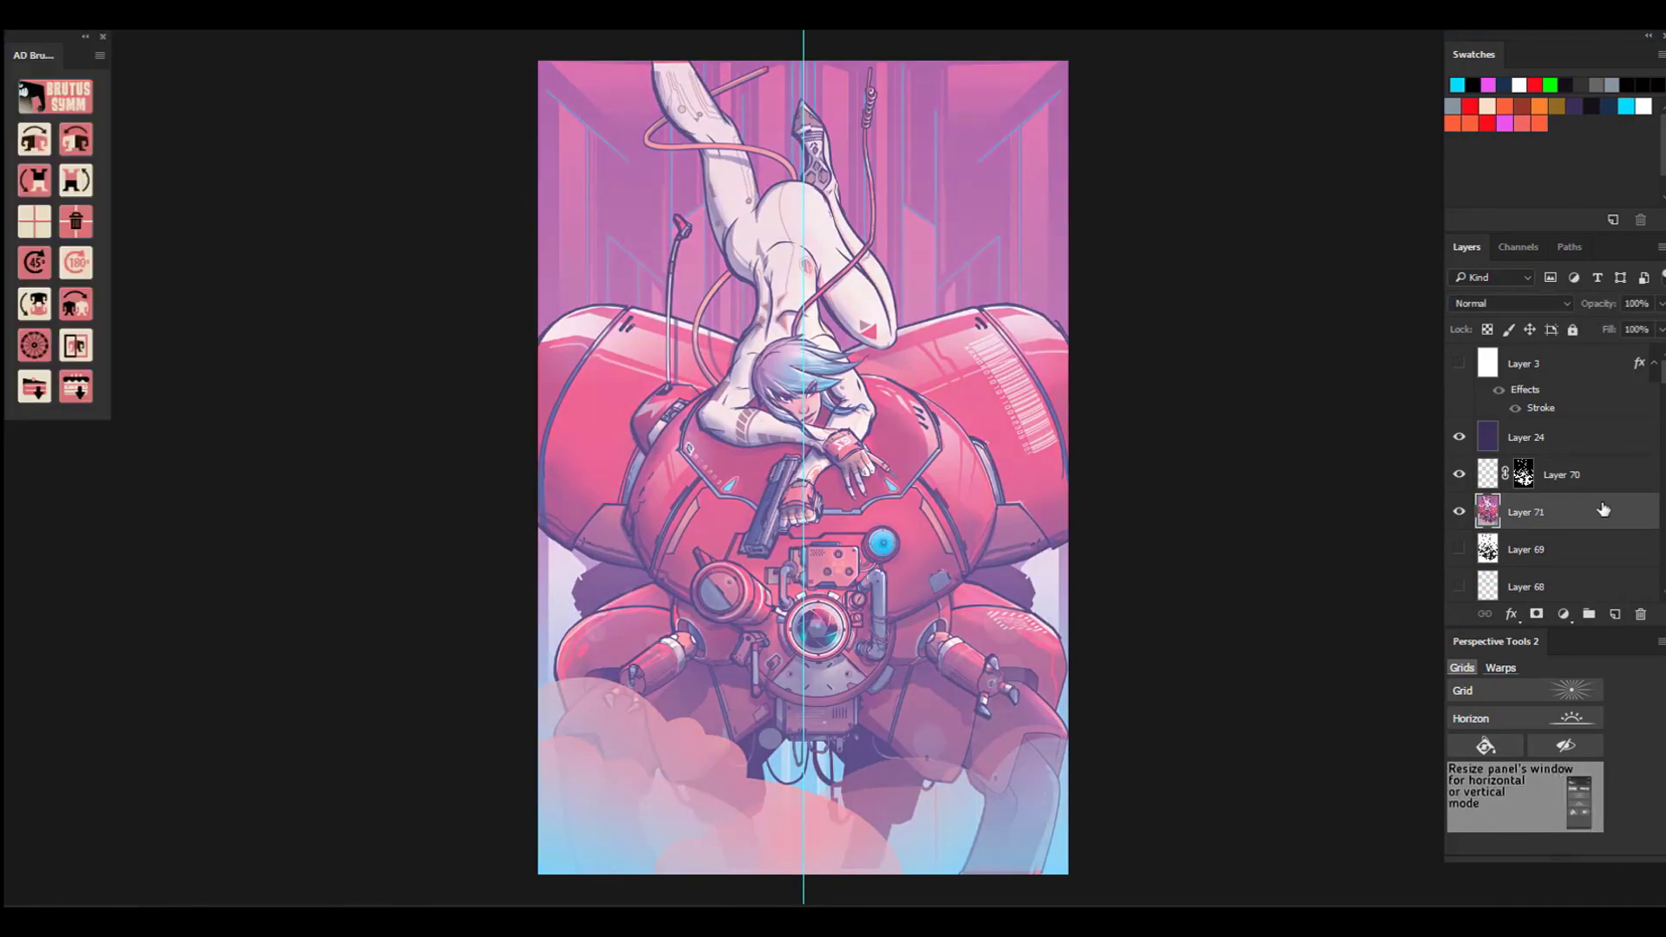
Apply a Gaussian Blur with a 9.0-pixel radius to the pasted merged layer, Layer 71.
key("alt+t")
mouse_move(274, 257)
left_click(139, 342)
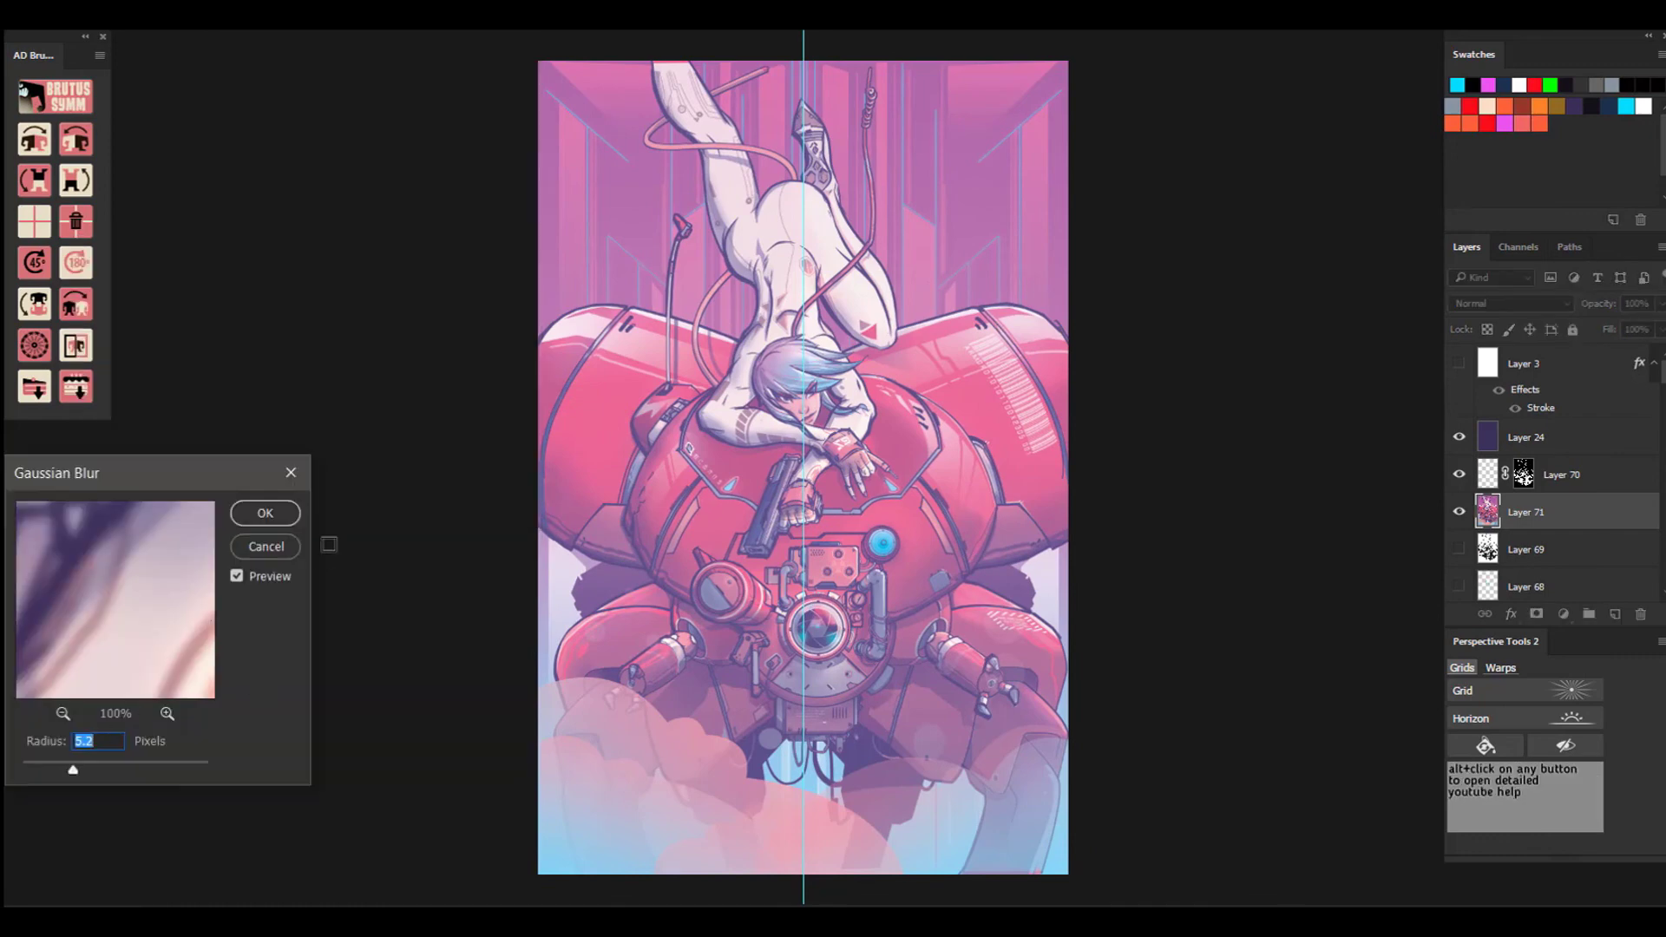
left_click_drag(117, 769, 91, 775)
left_click(62, 713)
left_click(62, 713)
left_click(61, 713)
left_click(62, 714)
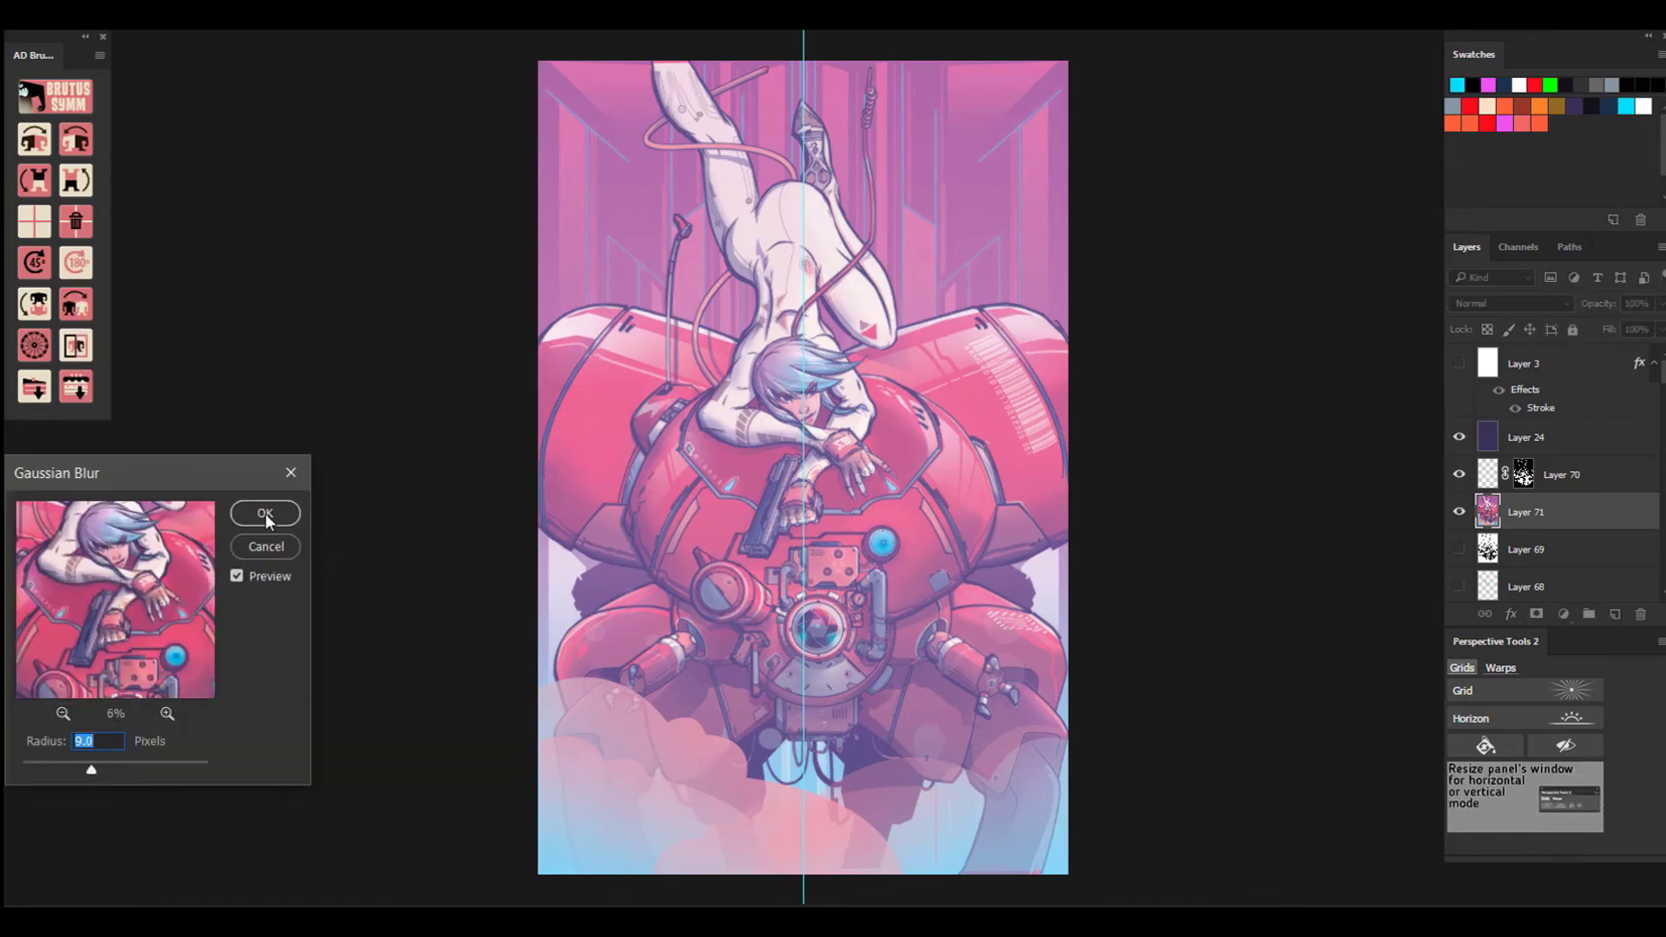
left_click(264, 512)
Change the blurred Layer 71's blend mode and lower its opacity so the artwork gains contrast with a soft glow.
left_click(1564, 304)
left_click(1459, 494)
left_click(1659, 302)
left_click_drag(1659, 326, 1599, 327)
Fill masked Layer 70 with a vertical cyan-to-dark-blue gradient and lower the layer's opacity to 20%.
key("alt+bracketright")
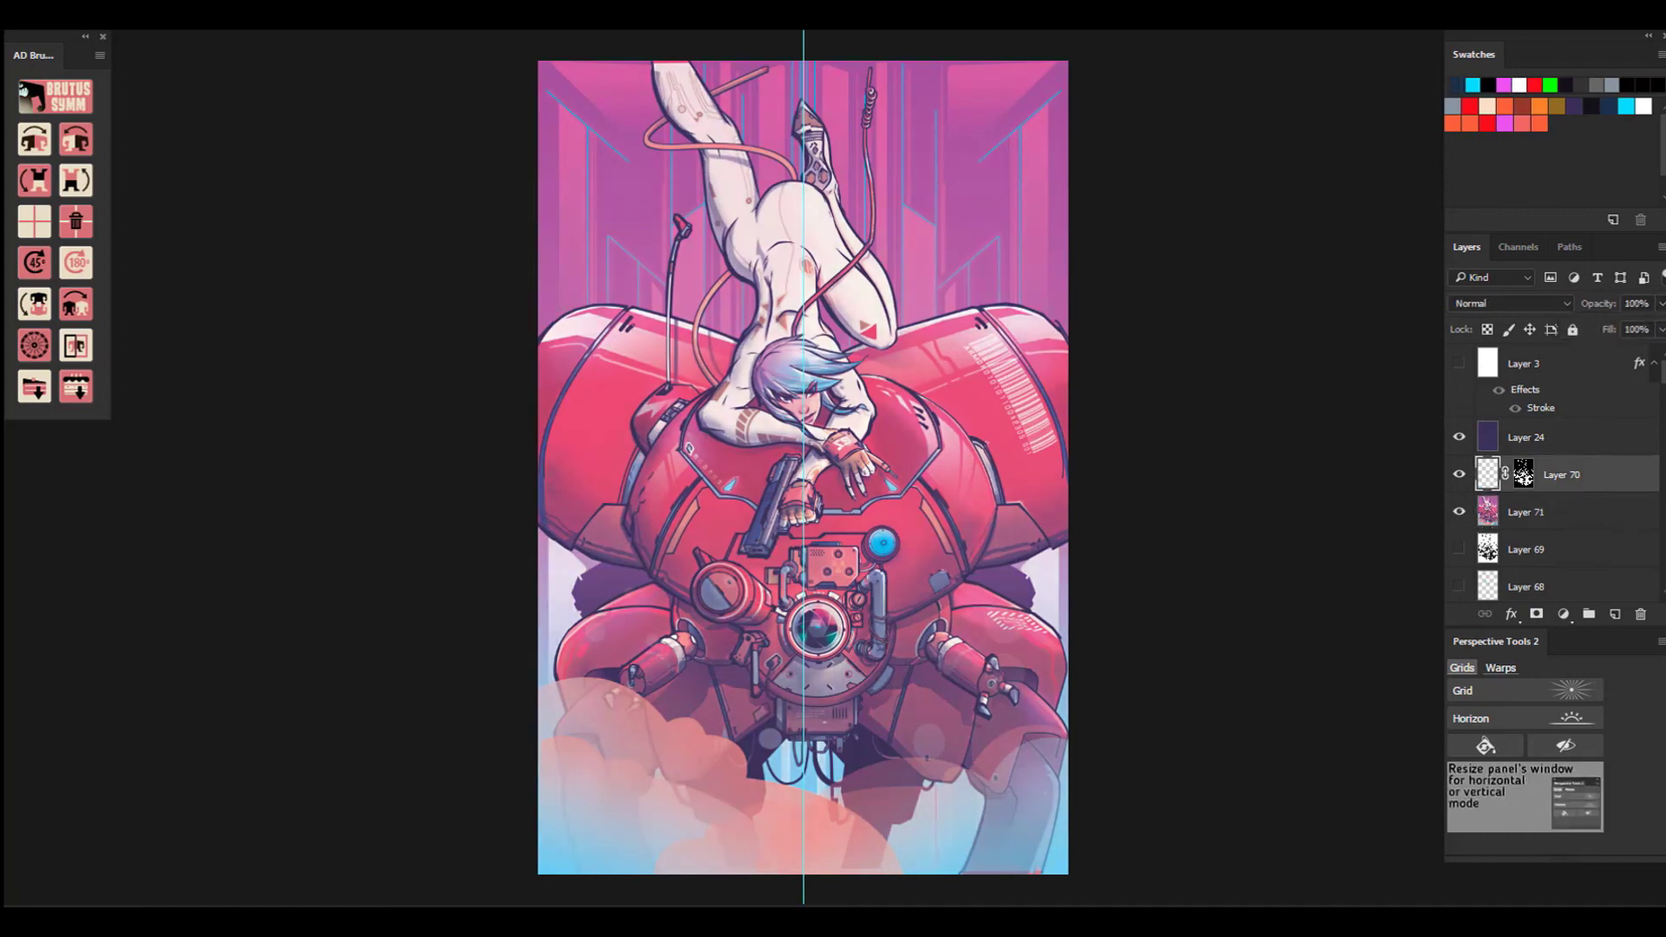
left_click_drag(789, 847, 789, 276)
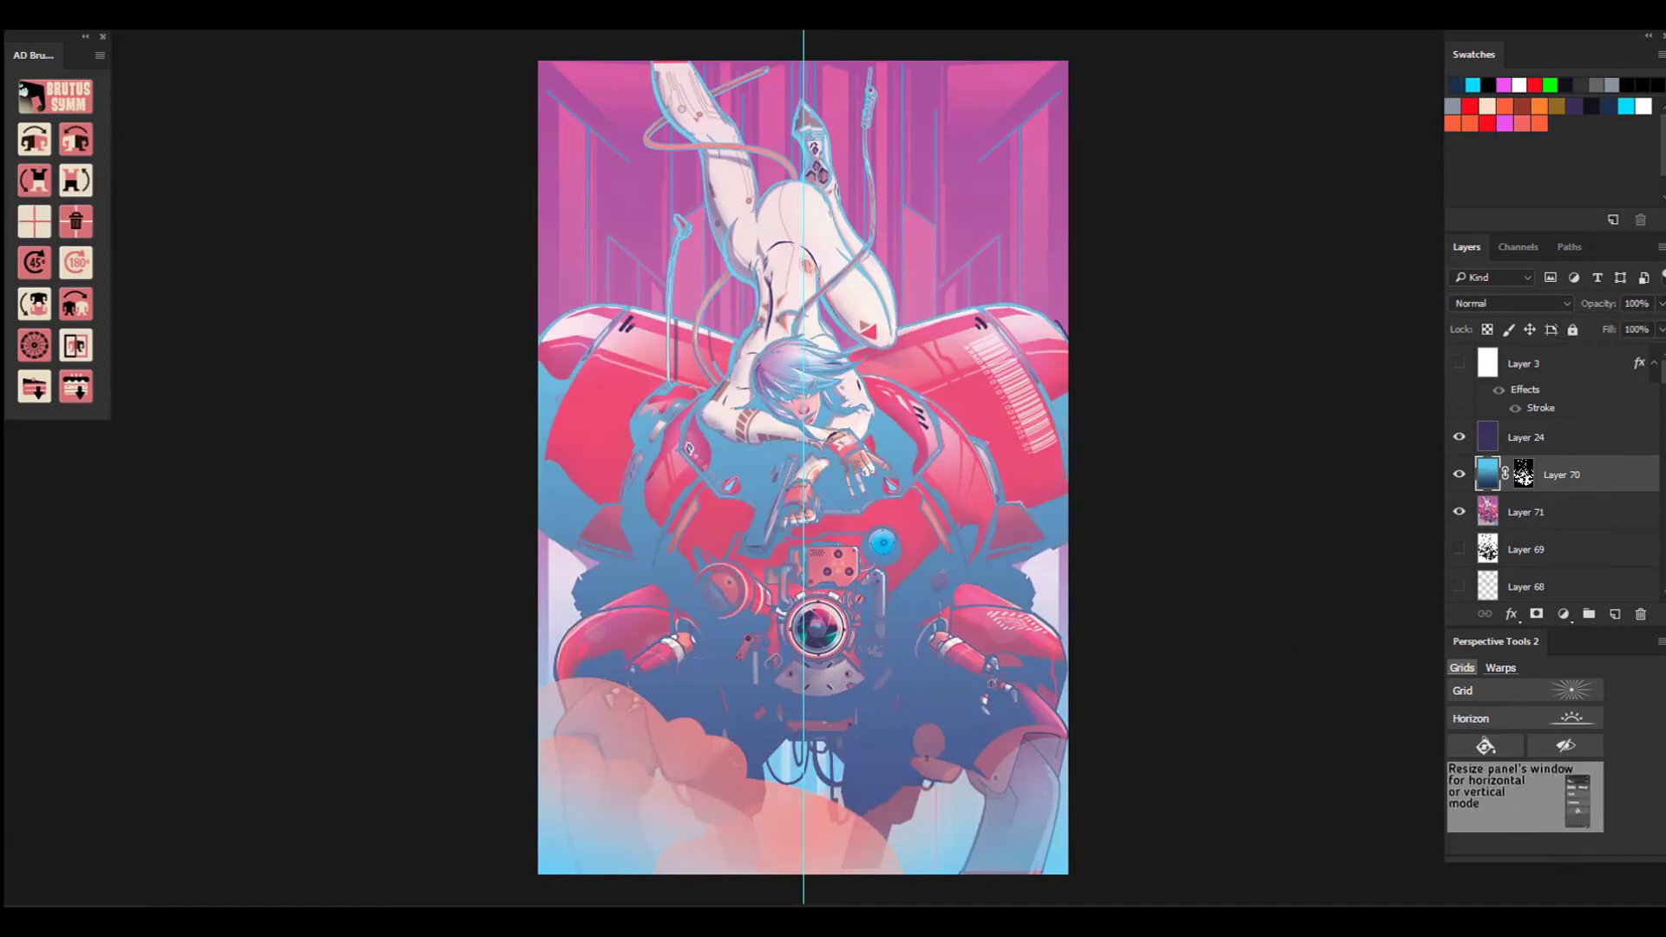
left_click(1660, 303)
left_click_drag(1659, 326, 1590, 328)
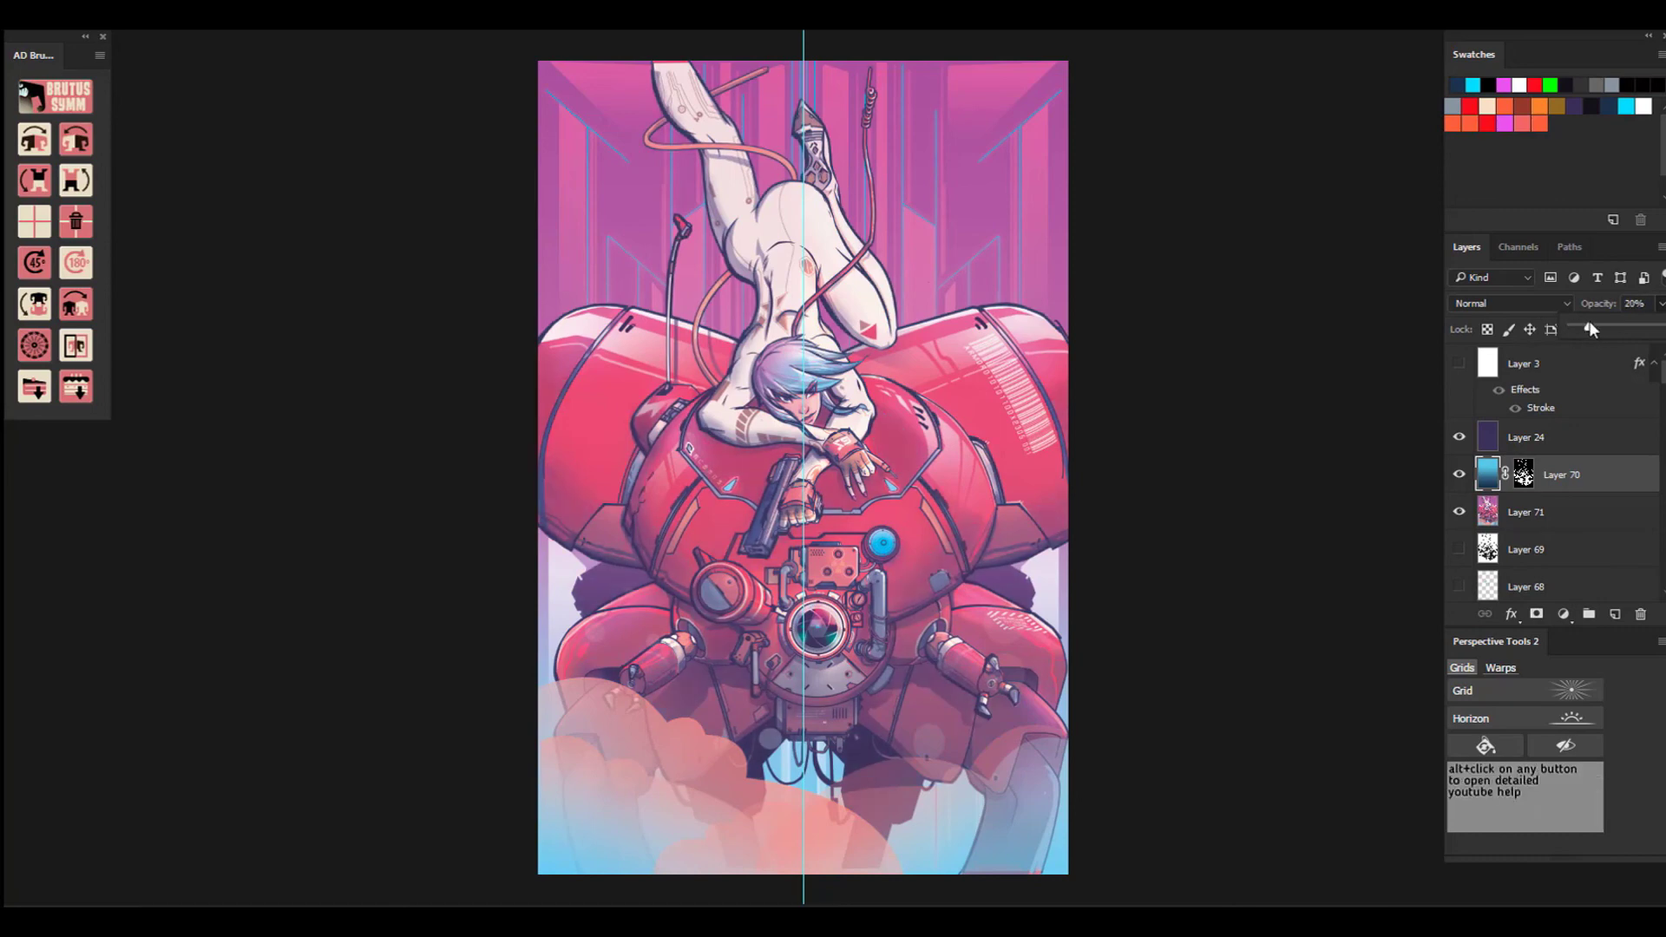
Set Layer 70's blend mode to Hue, load its pixels as a selection, and set its opacity to 43%.
left_click(1515, 304)
left_click(1487, 475, "ctrl")
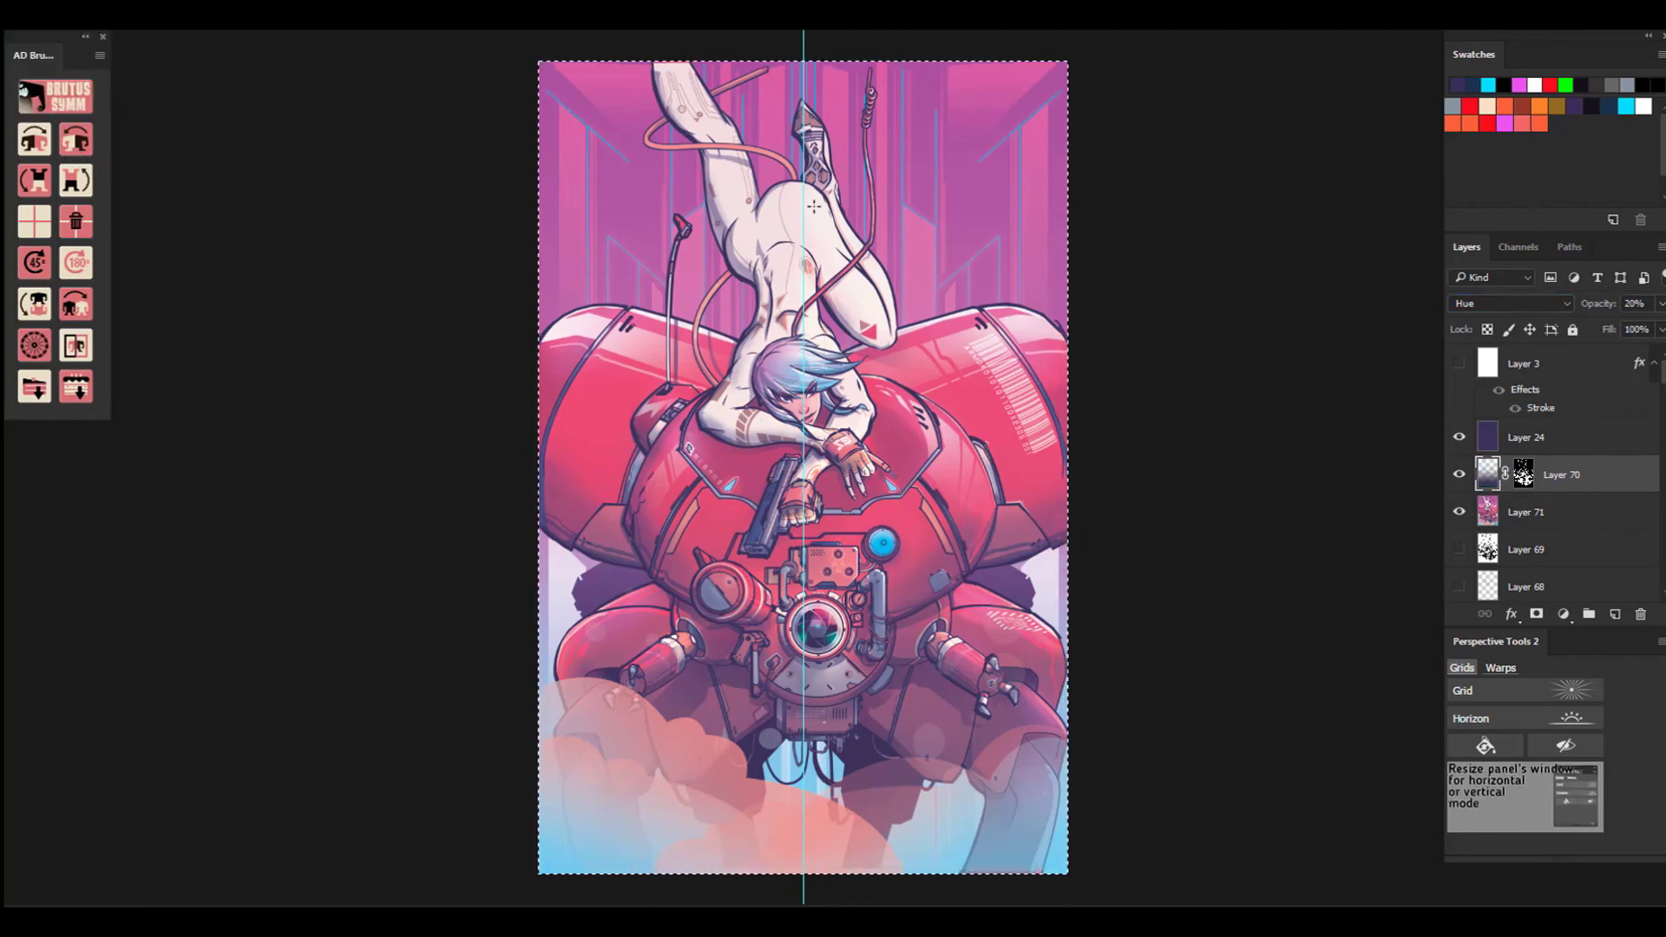
left_click(1661, 303)
mouse_move(1594, 323)
left_mouse_down()
mouse_move(1626, 321)
mouse_move(1611, 318)
left_mouse_up()
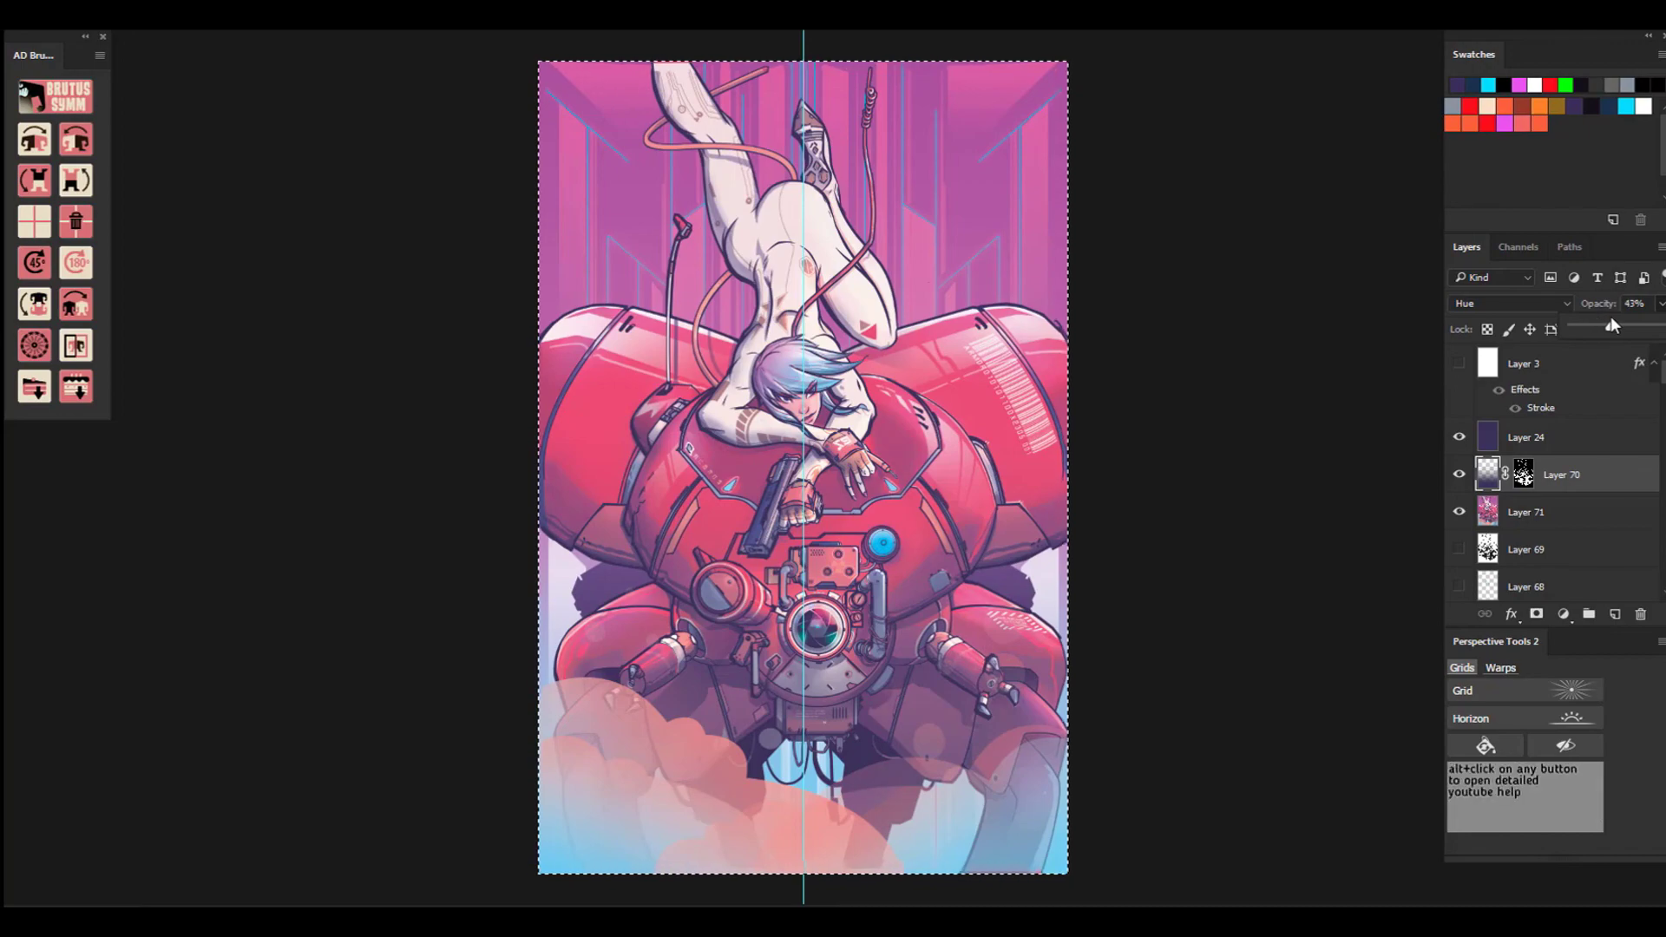
Adjust the Hue/Saturation of Layer 70's gradient, with Hue at -180 and Saturation at -3.
left_click(39, 7)
mouse_move(96, 8)
left_click(365, 126)
left_click_drag(271, 506, 366, 460)
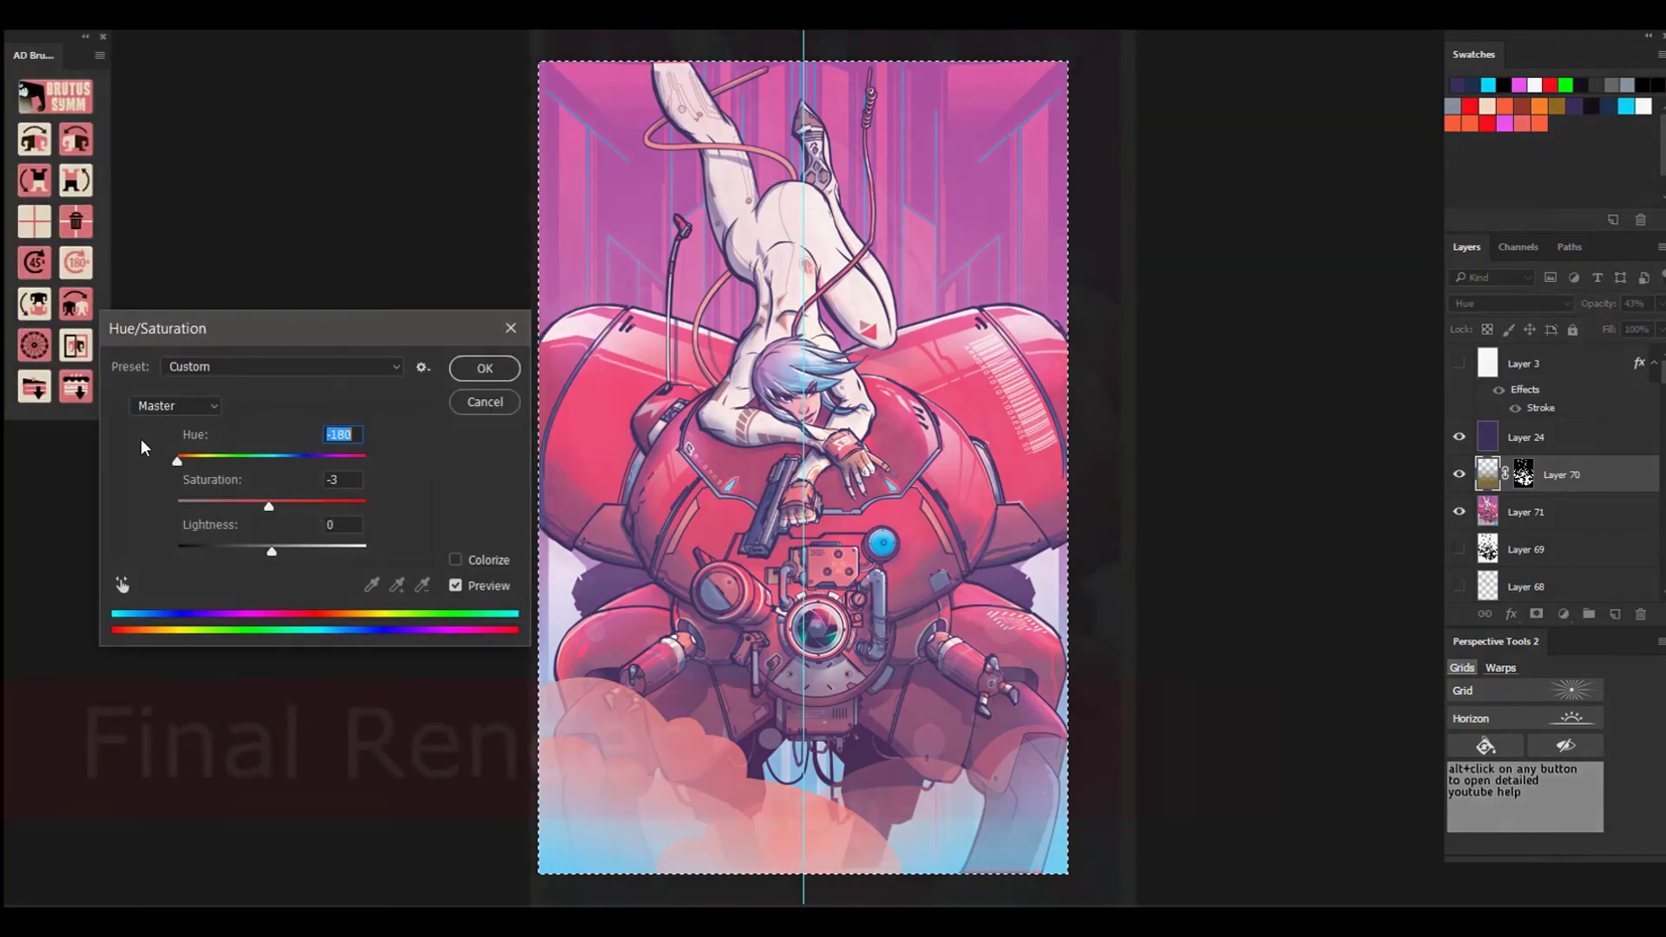